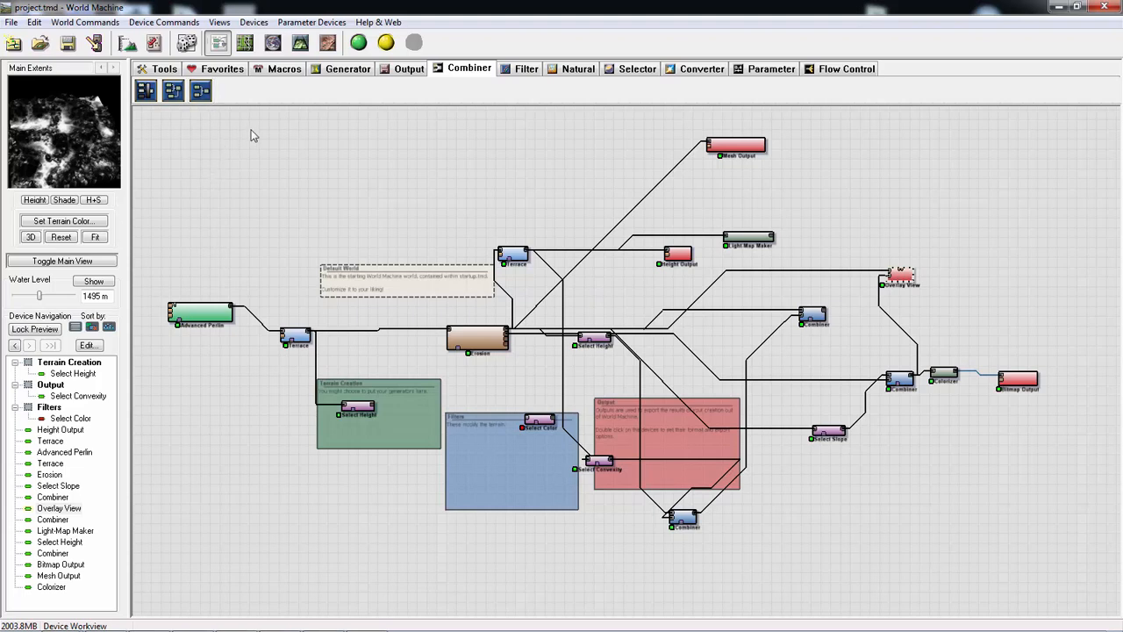
- Inspect the project's terrain in the Explorer View and the 3D View, and return to the device network
scroll(271, 234, "up", 1)
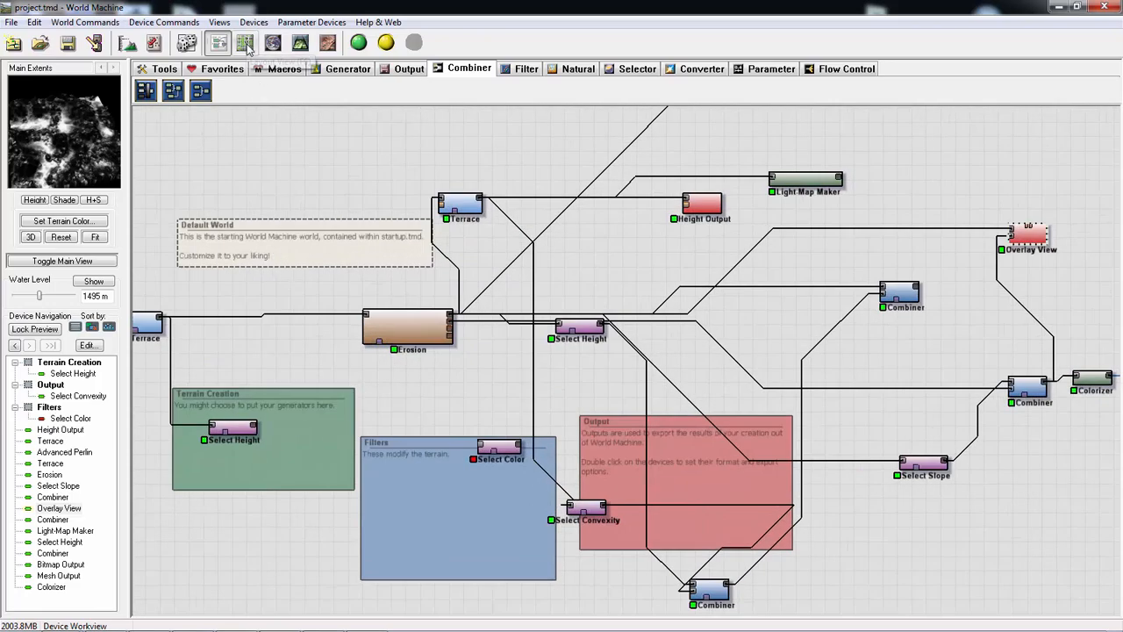
left_click(273, 43)
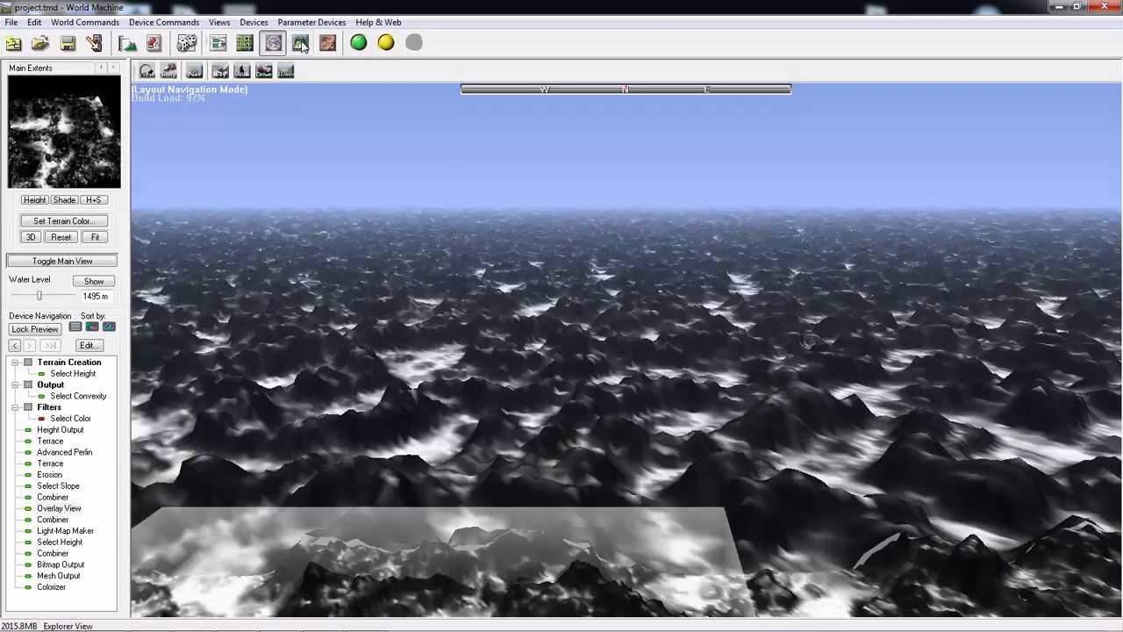
left_click(300, 43)
left_click_drag(630, 395, 561, 362)
left_click(218, 42)
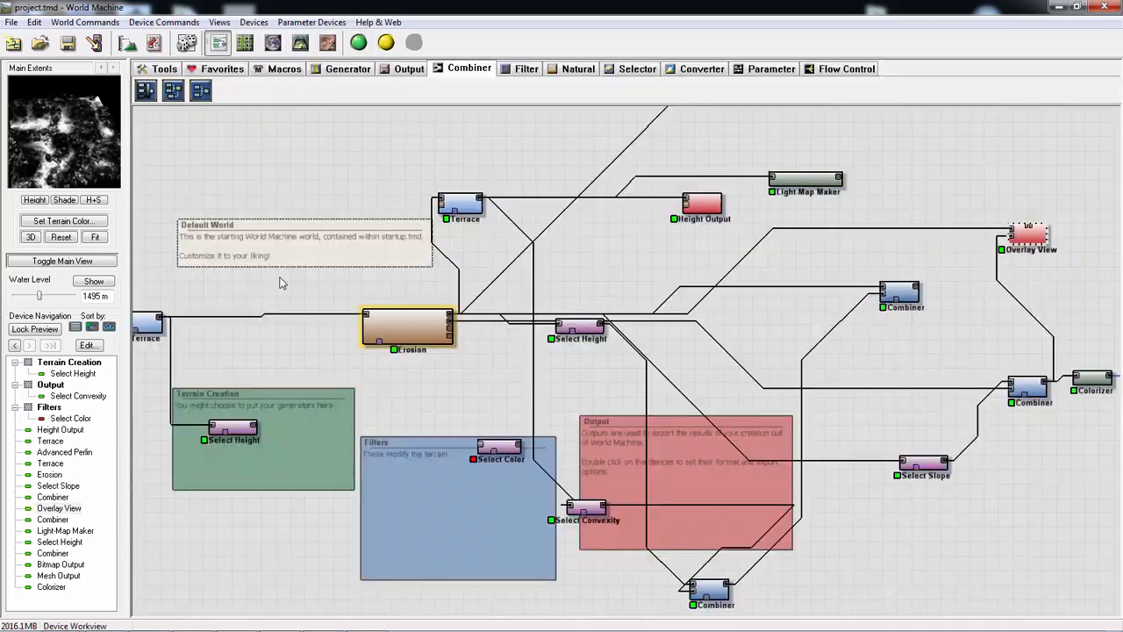
- Trace the device network from Advanced Perlin through the first Terrace, Erosion and second Terrace to the outputs, selecting devices to preview them
left_click_drag(303, 269, 368, 286)
scroll(490, 307, "up", 3)
left_click_drag(490, 304, 494, 306)
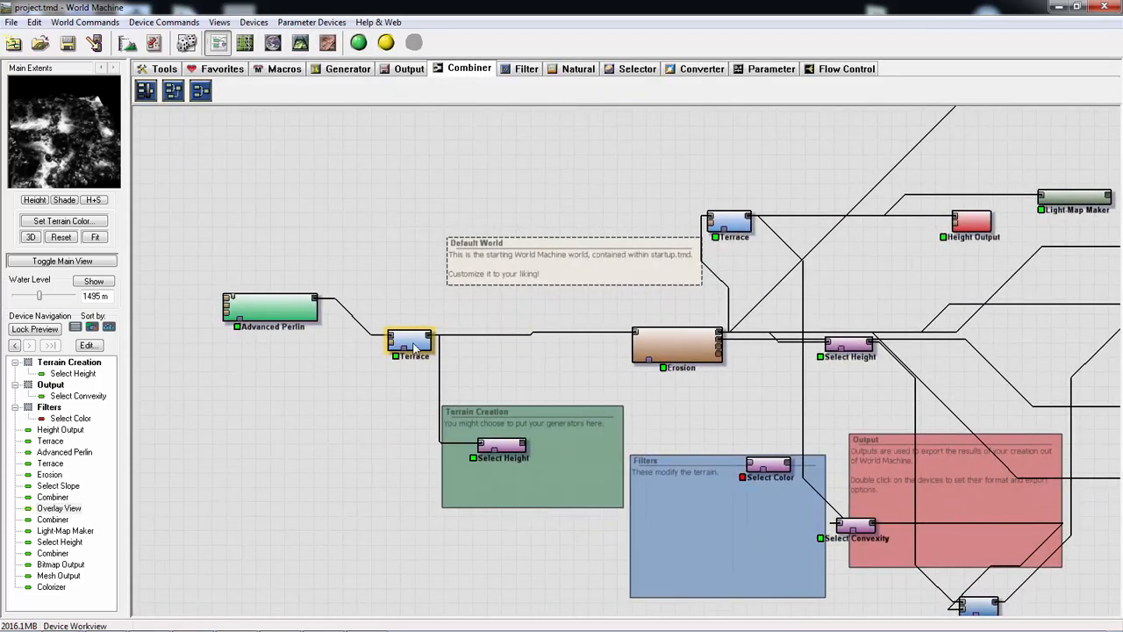
left_click(412, 344)
left_click(680, 348)
left_click_drag(626, 267, 457, 281)
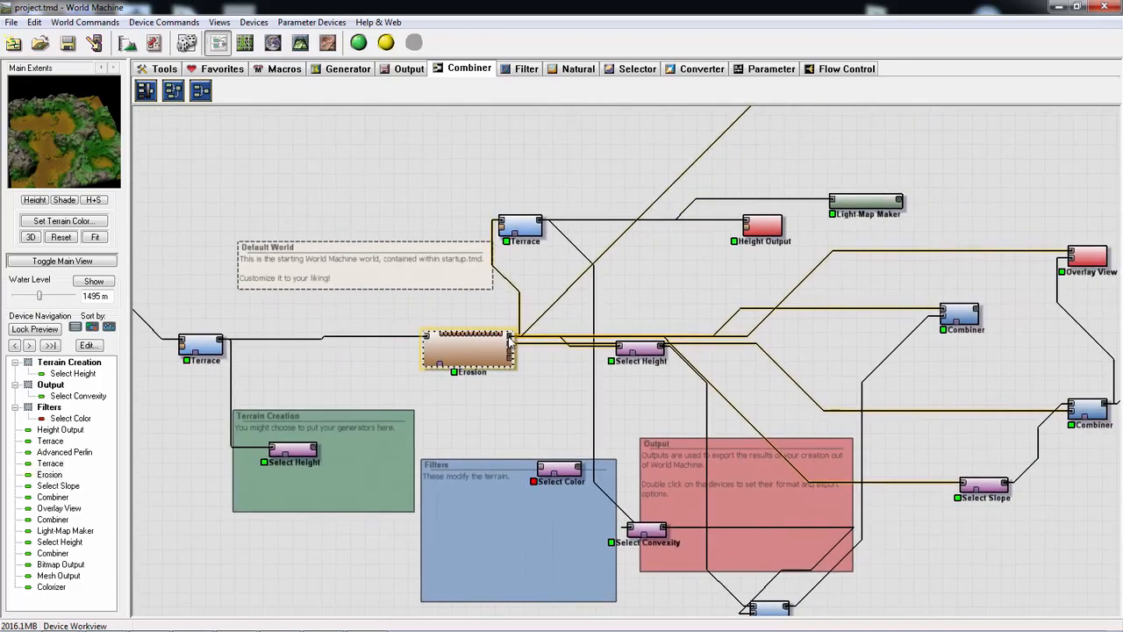
left_click(522, 226)
left_click_drag(698, 296, 497, 347)
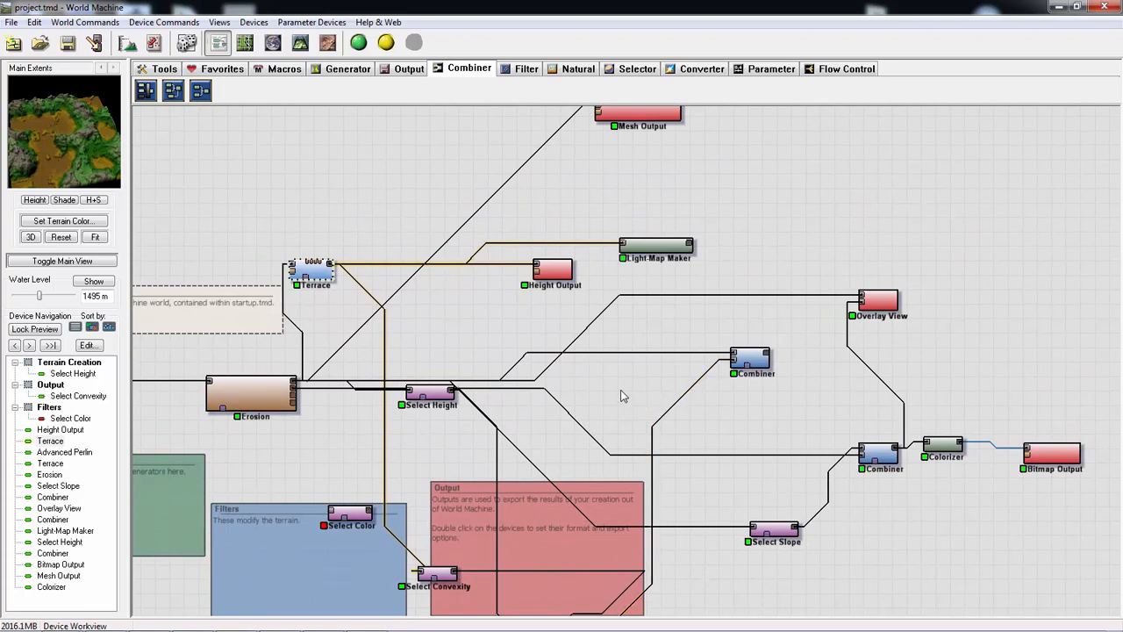
mouse_move(531, 355)
left_mouse_down()
mouse_move(565, 361)
mouse_move(545, 352)
left_mouse_up()
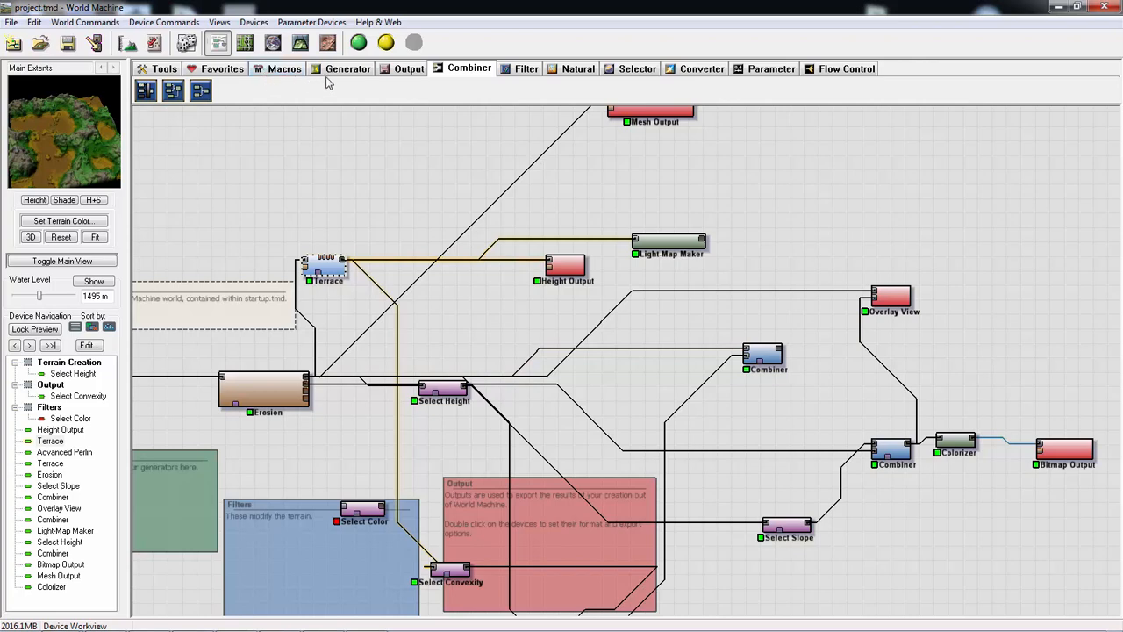
left_click(397, 73)
left_click(347, 72)
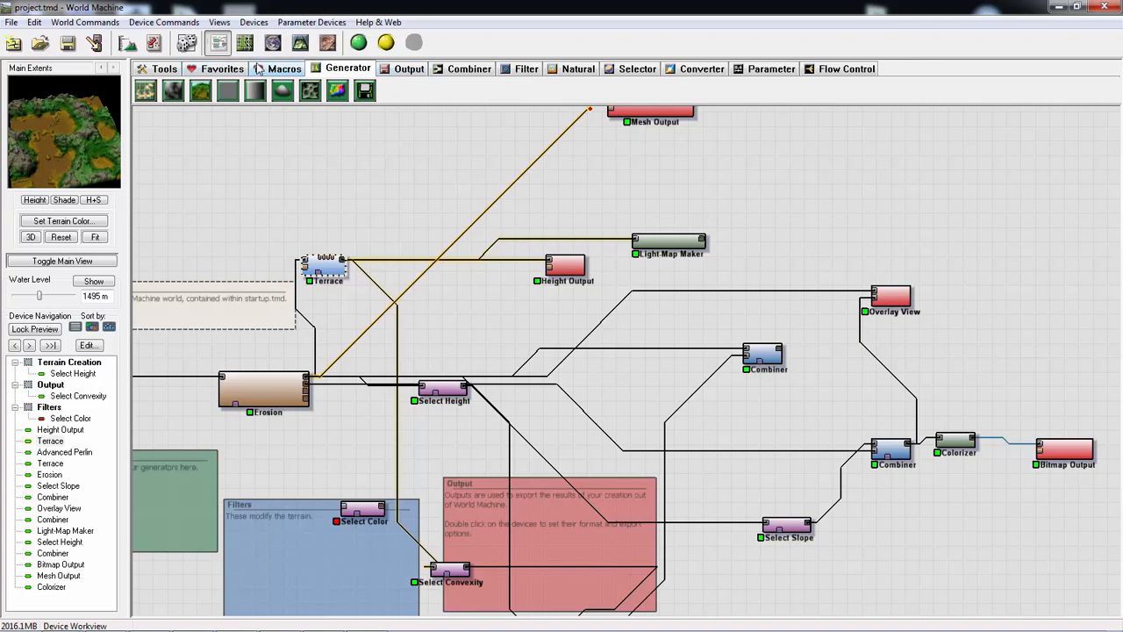
left_click(262, 70)
left_click(348, 69)
- Inspect the second Terrace device's terrain in the Explorer View and from several angles in 3D, and return to the device network
left_click(275, 46)
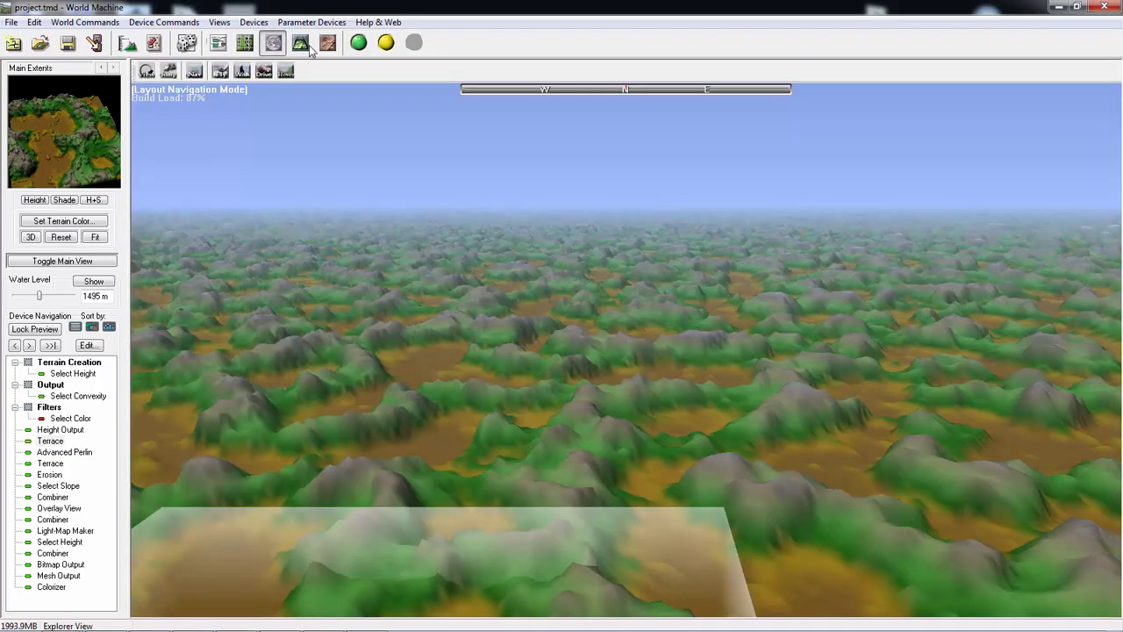
left_click(303, 45)
left_click_drag(502, 323, 155, 118)
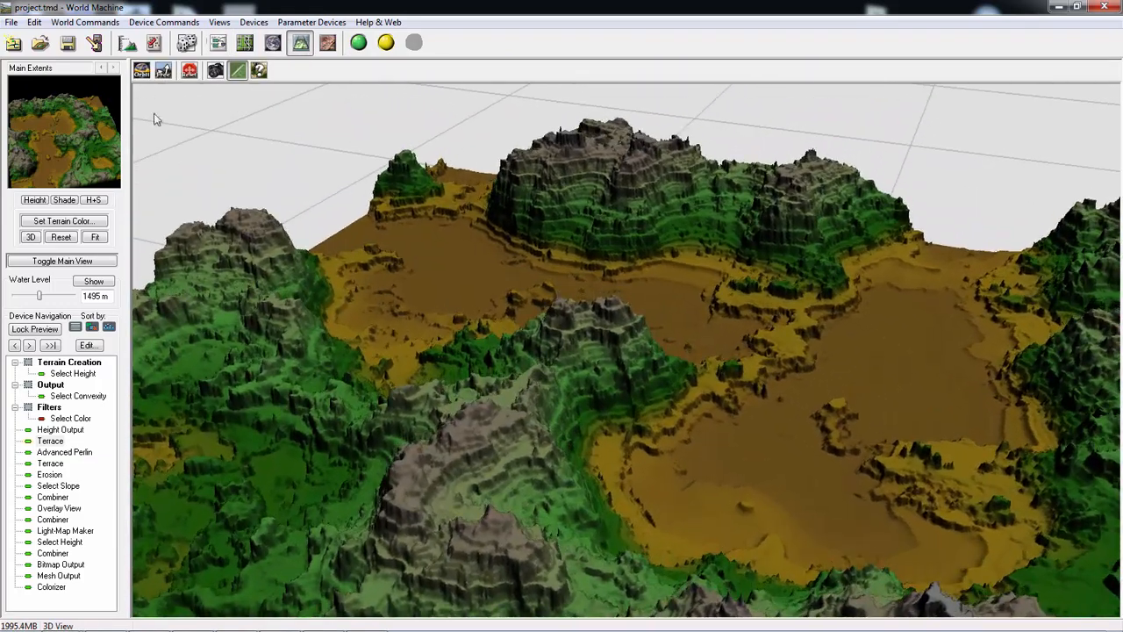
left_click_drag(611, 444, 272, 219)
left_click(218, 43)
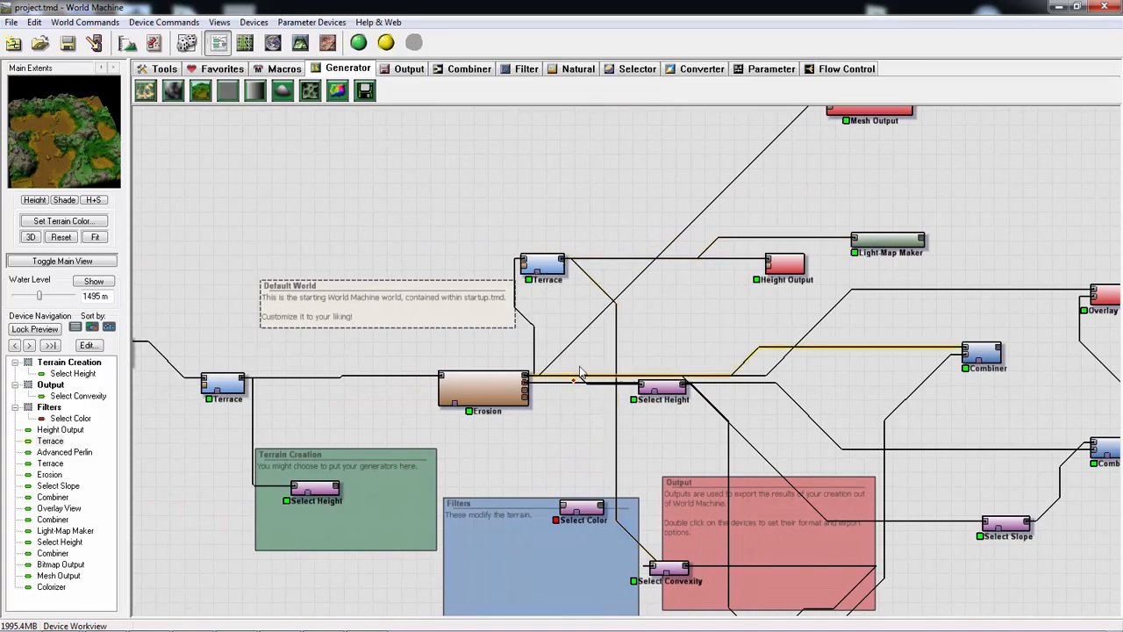
- Select the Advanced Perlin generator, inspect its base terrain in the 3D View, and return to the device network
middle_click_drag(605, 340, 545, 390)
left_click_drag(546, 391, 681, 335)
left_click_drag(448, 328, 516, 338)
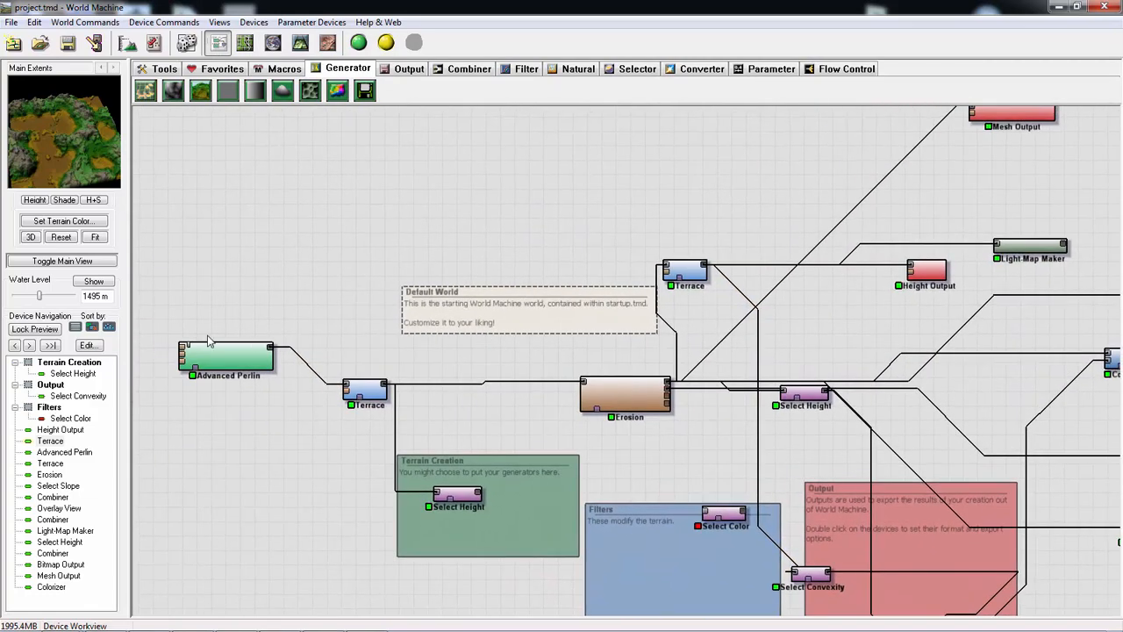
left_click(220, 359)
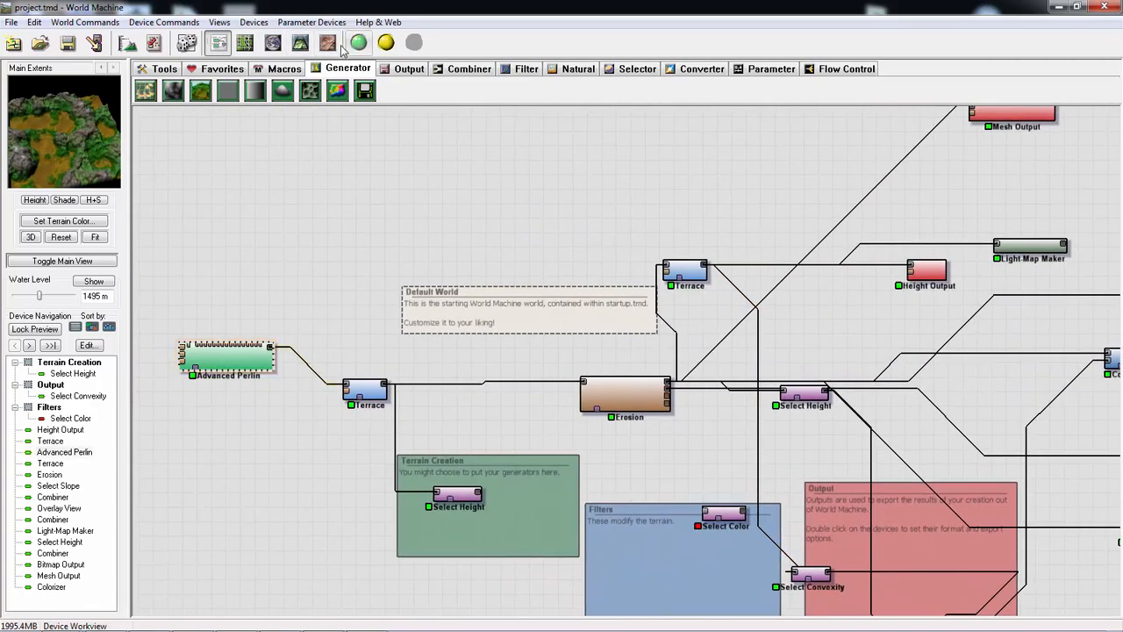
left_click(304, 45)
left_click_drag(654, 499, 438, 501)
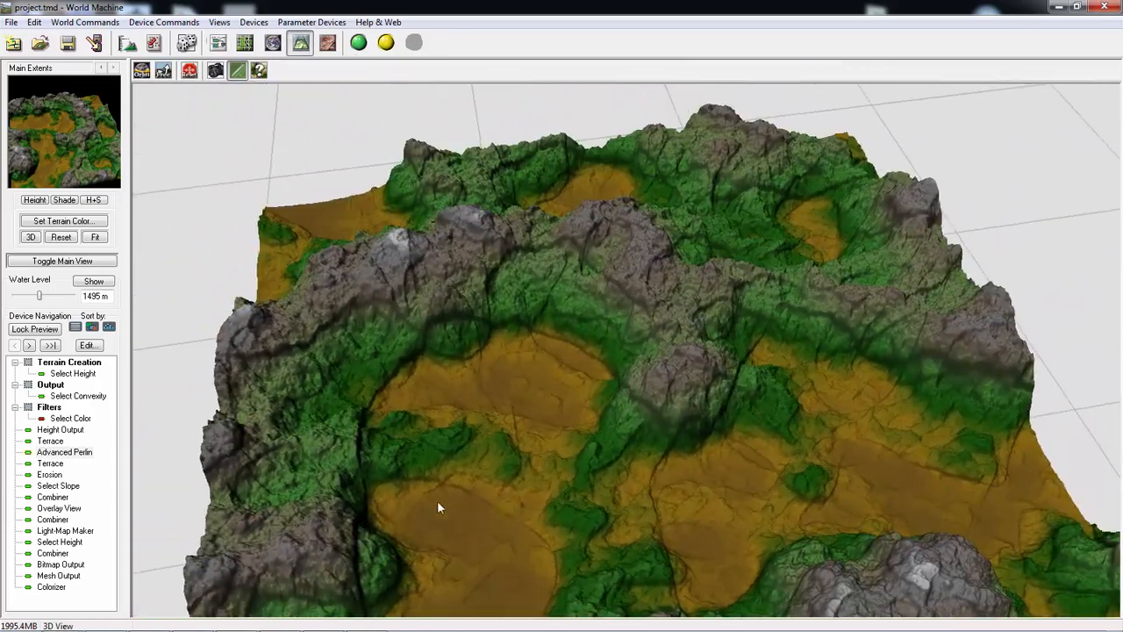
left_click(220, 44)
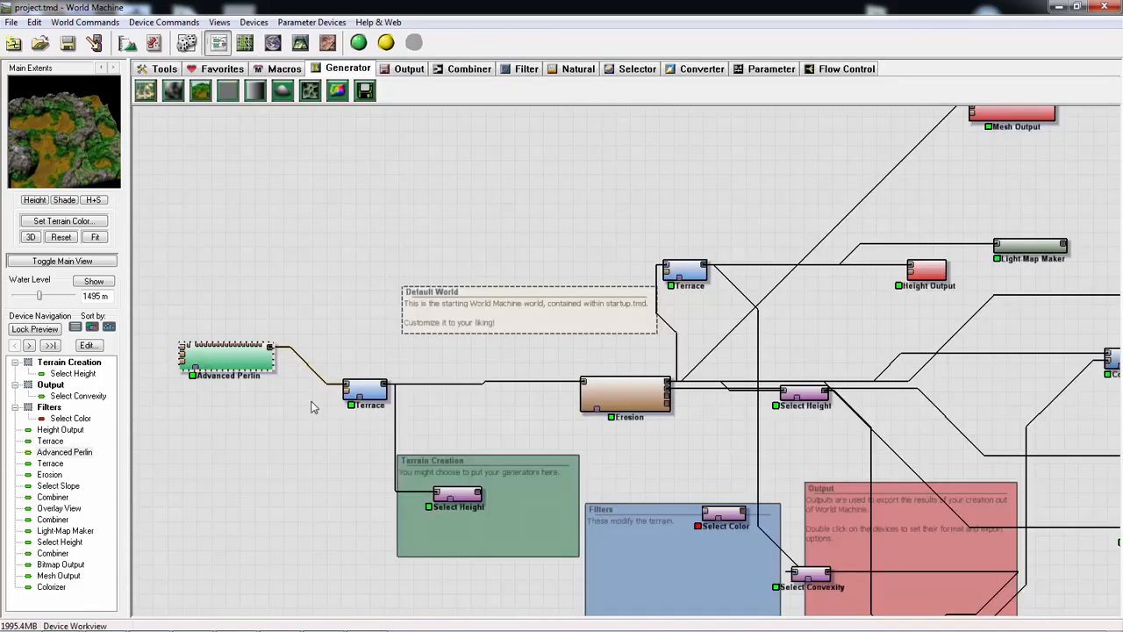
- Open the Advanced Perlin generator's settings and look up its entry in the World Machine Device Reference in the browser
double_click(227, 358)
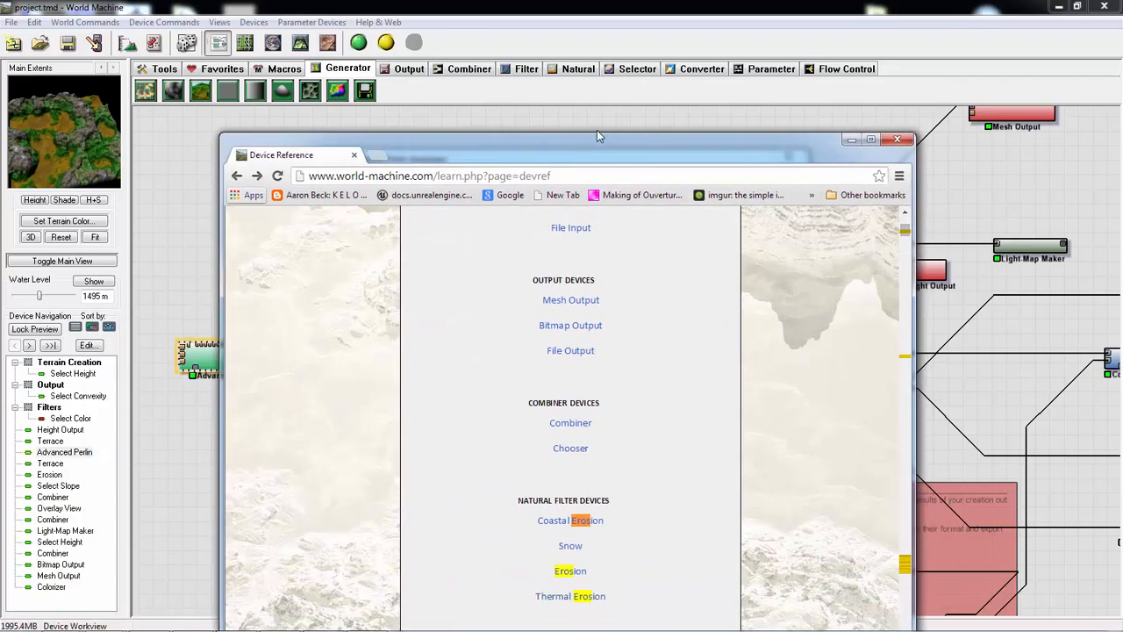
double_click(605, 144)
scroll(725, 352, "up", 4)
scroll(700, 362, "down", 3)
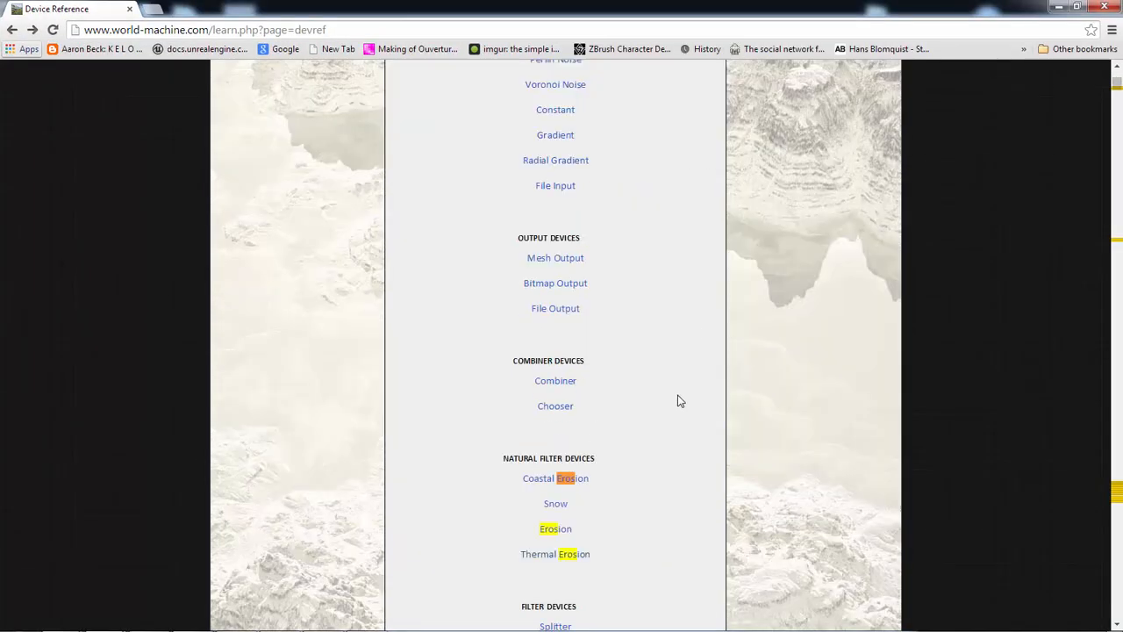
scroll(672, 384, "up", 2)
left_click(592, 175)
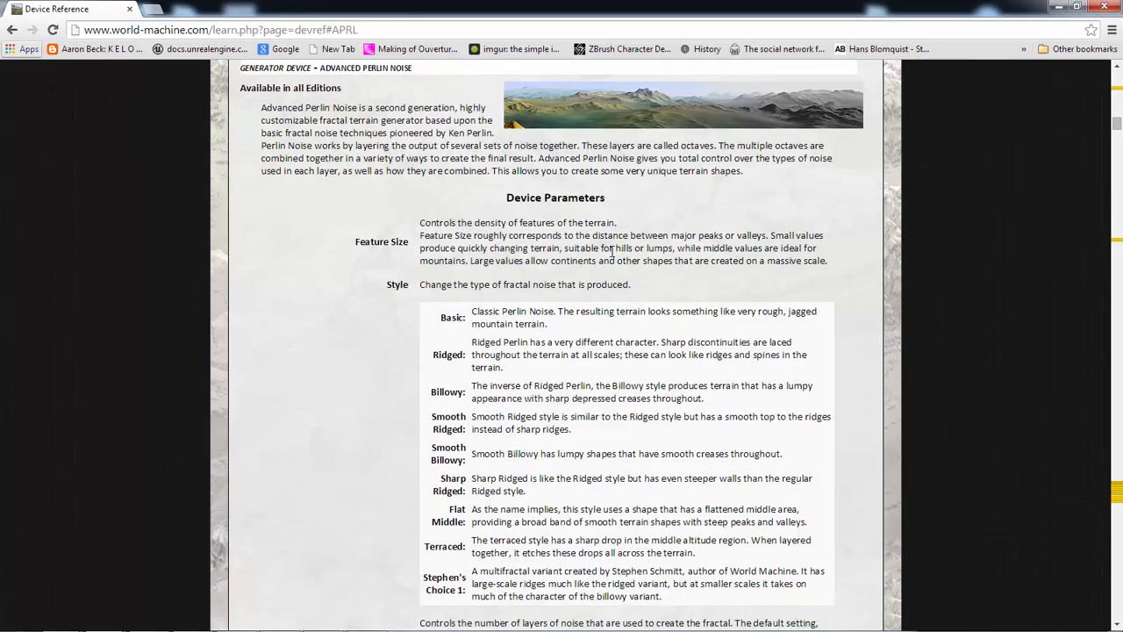
- Browse the Device Reference's full list of devices and reopen the Advanced Perlin entry
key("alt+Left")
scroll(571, 388, "down", 10)
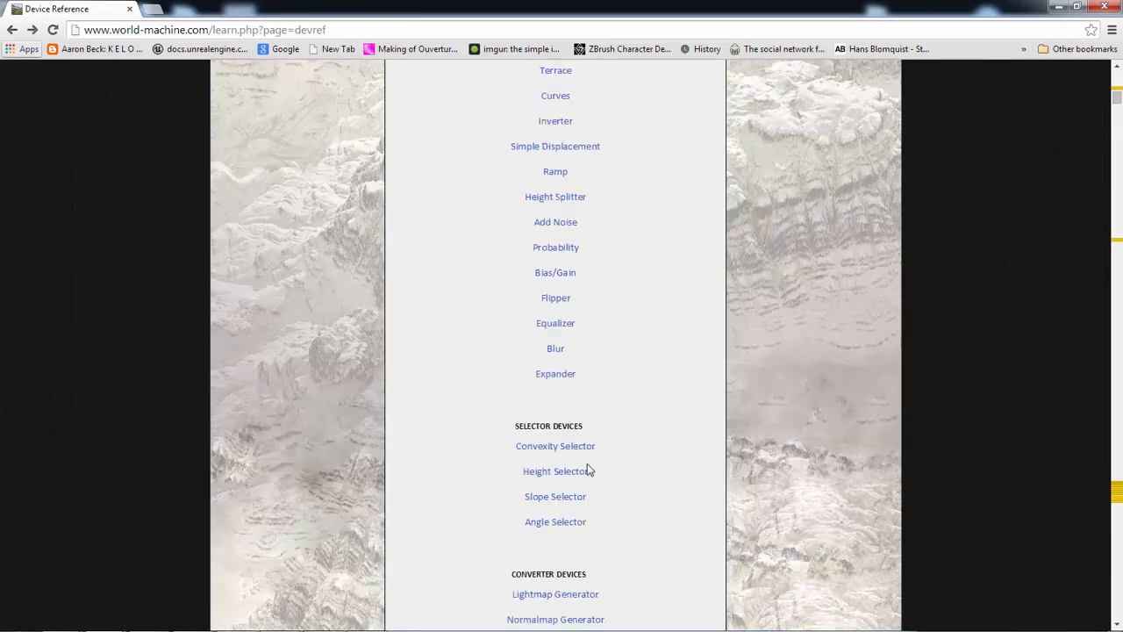
scroll(588, 466, "down", 12)
scroll(614, 465, "up", 17)
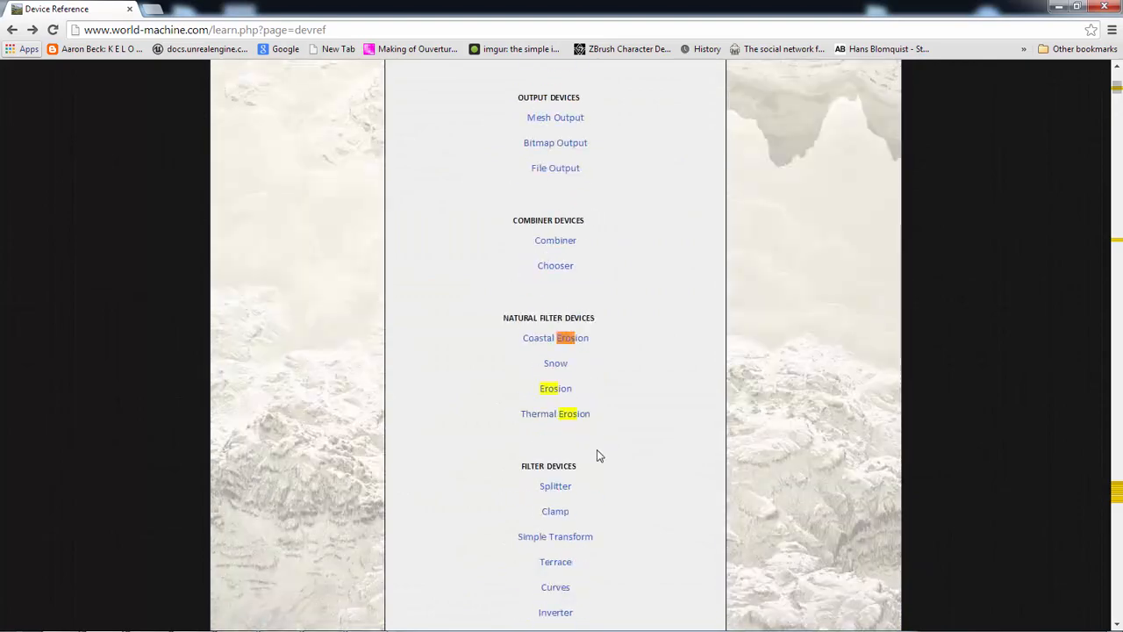
scroll(605, 430, "up", 8)
left_click(581, 244)
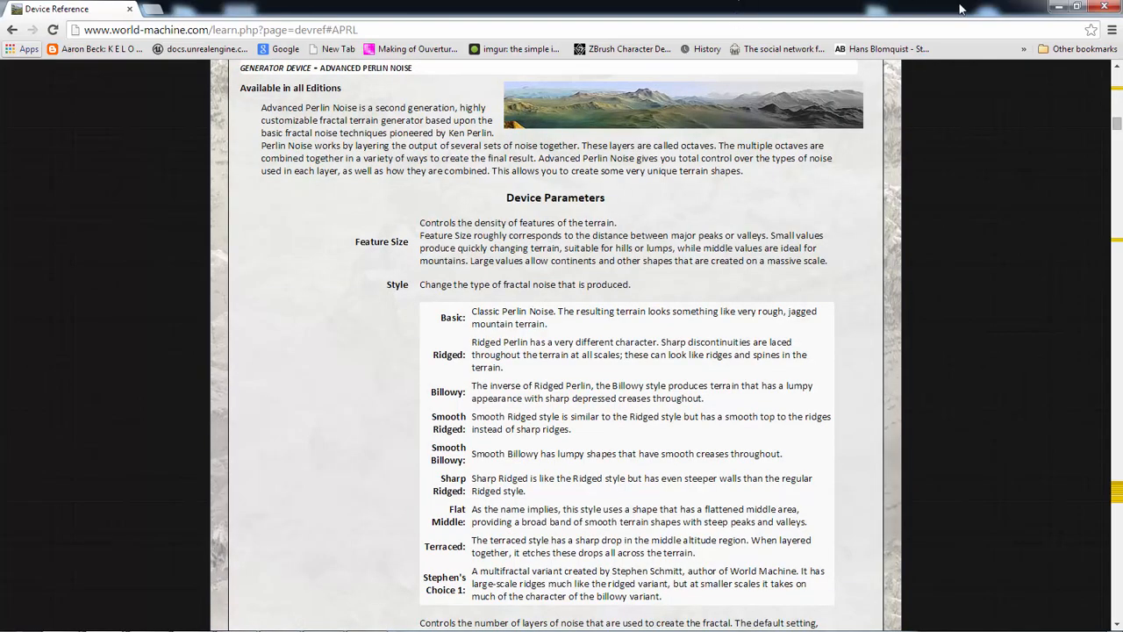
- Arrange the browser window beside the Advanced Fractal Perlin Generator dialog for comparison
left_click(1076, 6)
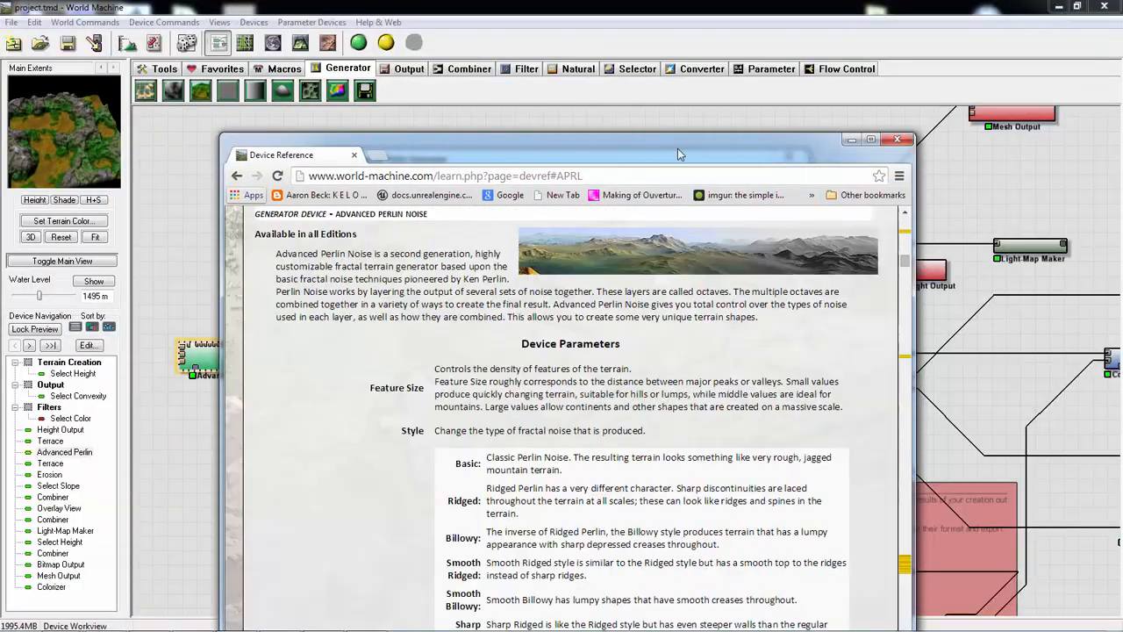
left_click_drag(677, 154, 952, 144)
left_click_drag(416, 158, 172, 92)
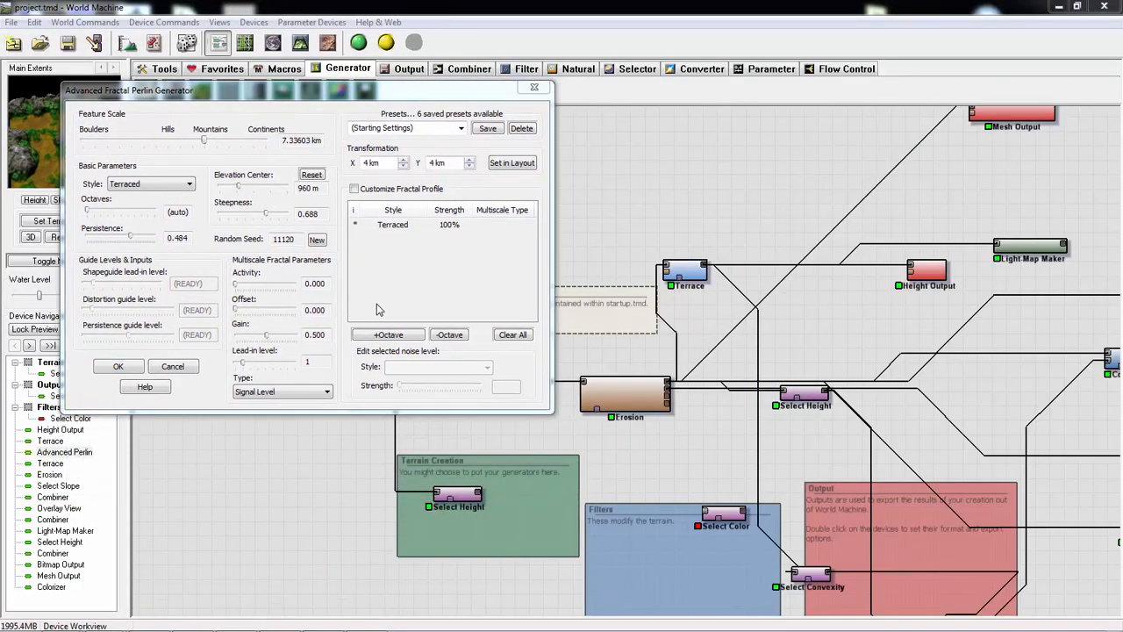
key("alt+Tab")
key("alt+Tab")
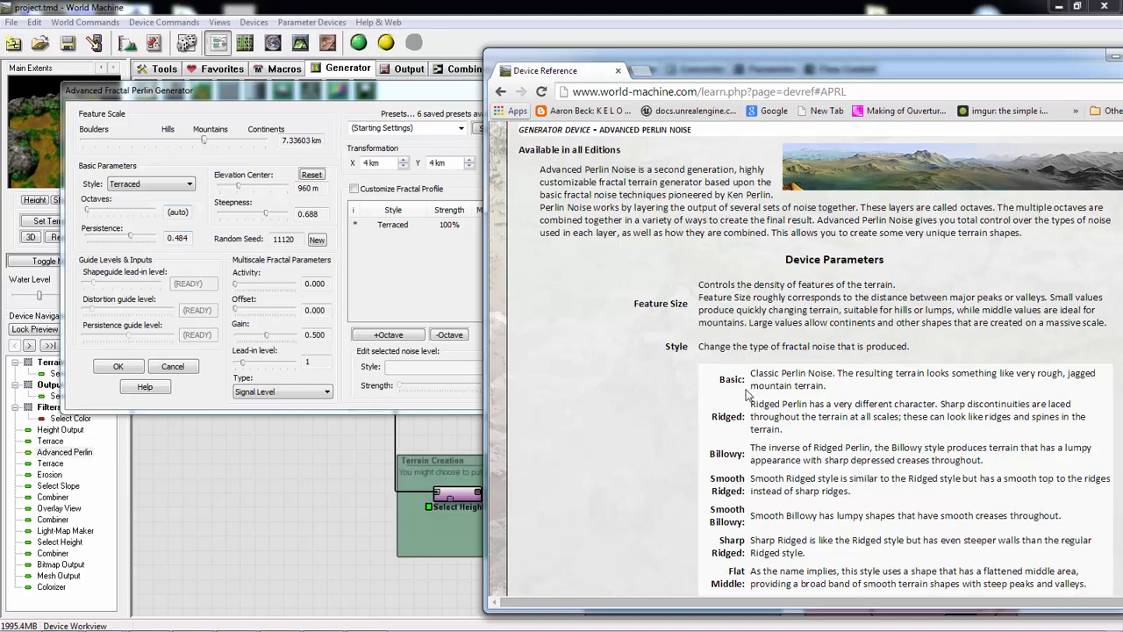
- Read the Advanced Perlin style and parameter descriptions, put the browser away, and dismiss the generator's settings without changes
left_click_drag(763, 373, 843, 392)
scroll(813, 432, "down", 3)
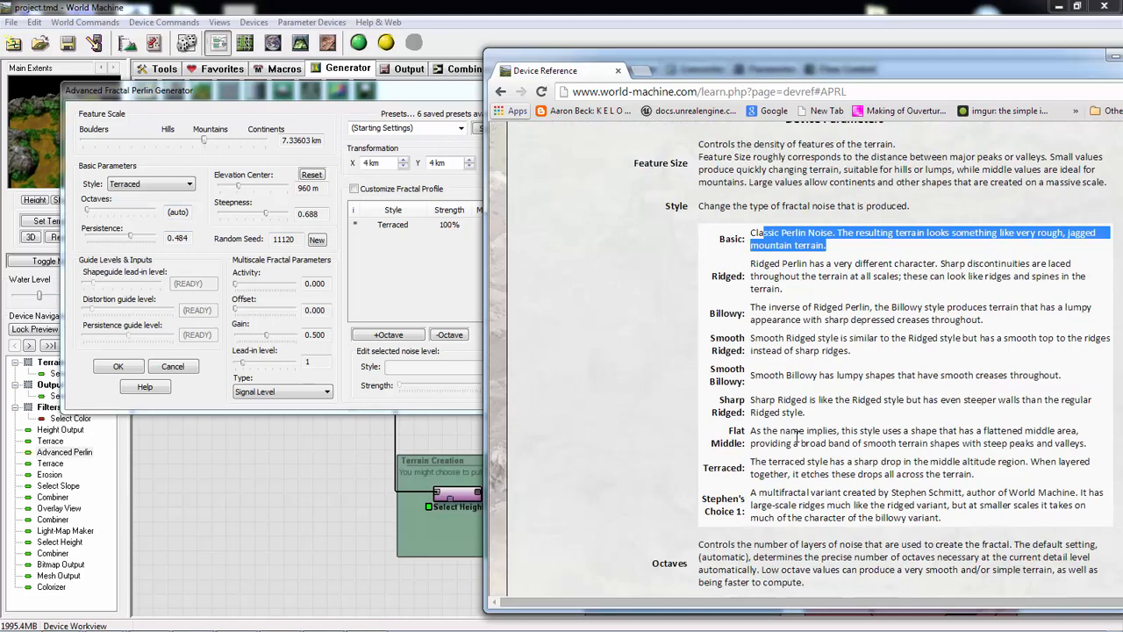
scroll(812, 432, "up", 3)
scroll(653, 413, "down", 3)
scroll(824, 509, "down", 6)
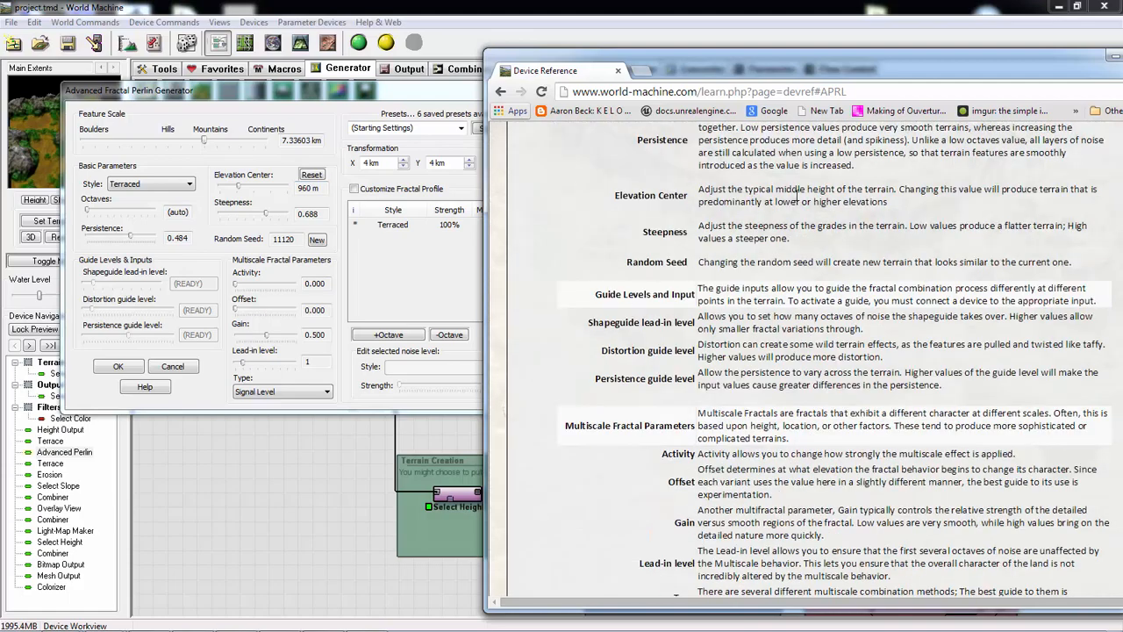
left_click(1113, 55)
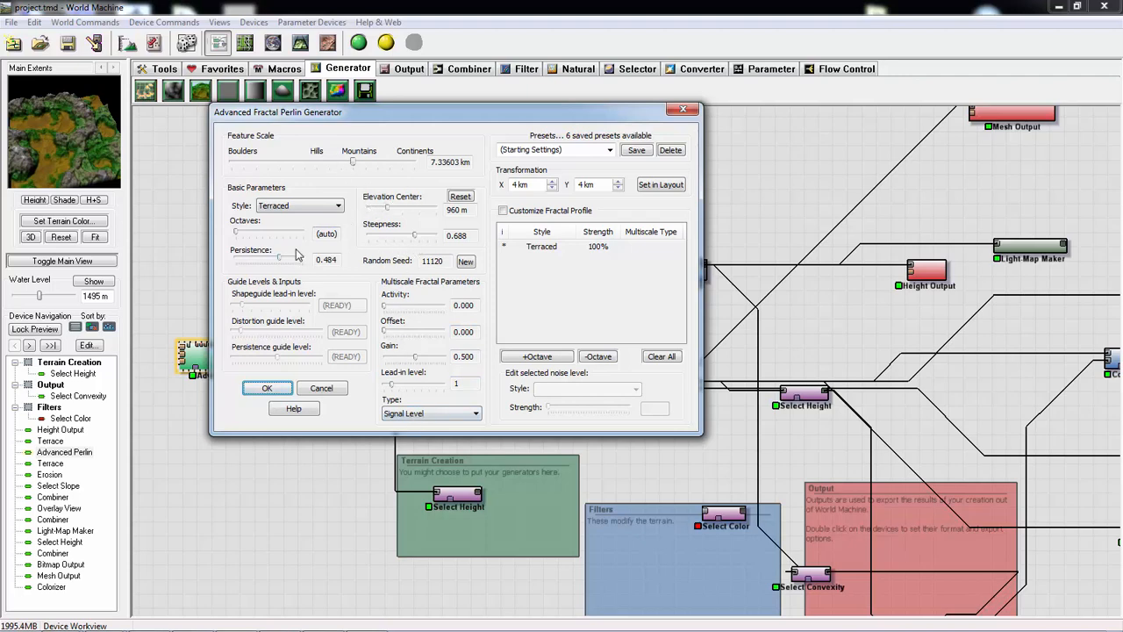
left_click(318, 389)
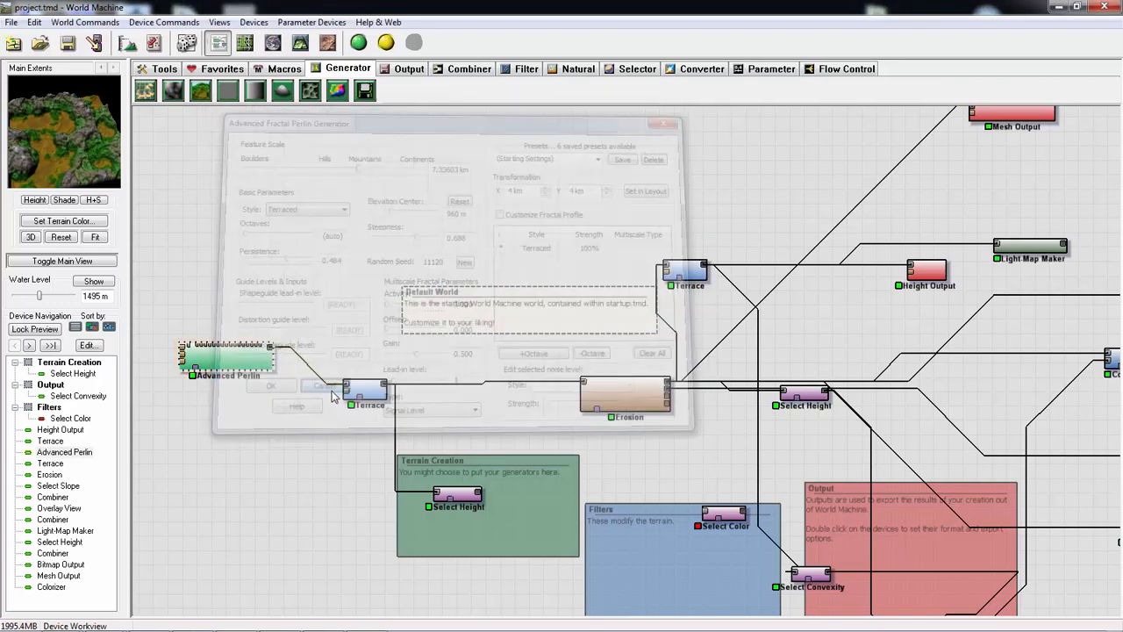
- Select the Erosion device, inspect its eroded terrain from different angles in the 3D View, and return to the device network
left_click_drag(610, 480, 513, 481)
left_click(525, 403)
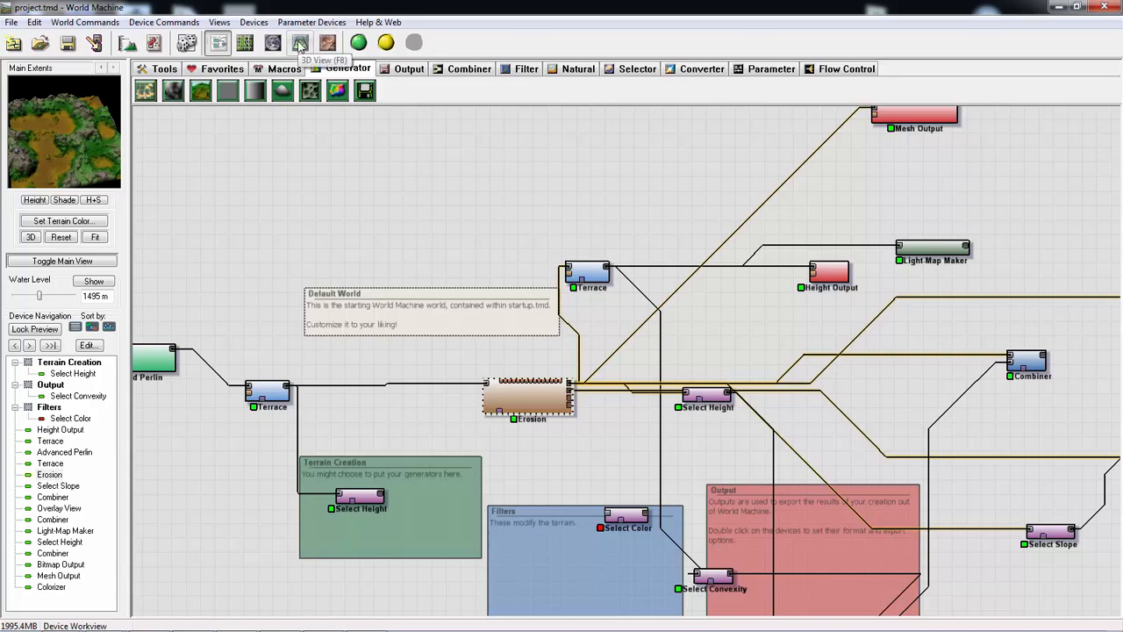
left_click(299, 44)
left_click_drag(580, 375, 485, 400)
left_click_drag(744, 487, 393, 321)
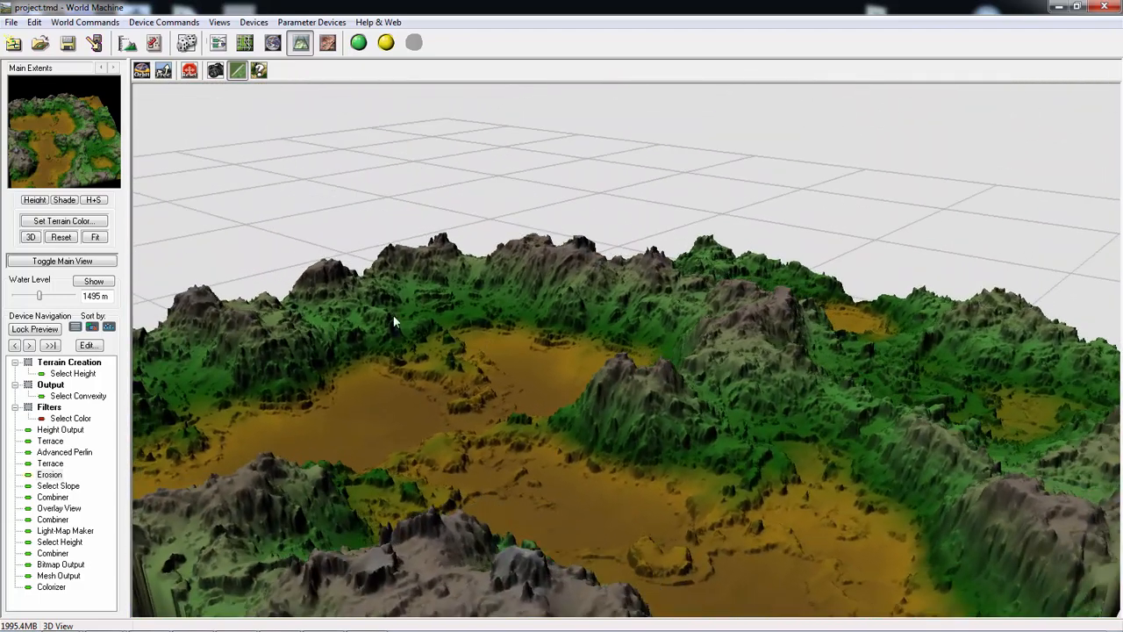
left_click(222, 46)
- Select the Overlay View device at the end of the network and inspect its overlaid terrain in the 3D View
left_click_drag(974, 324, 559, 302)
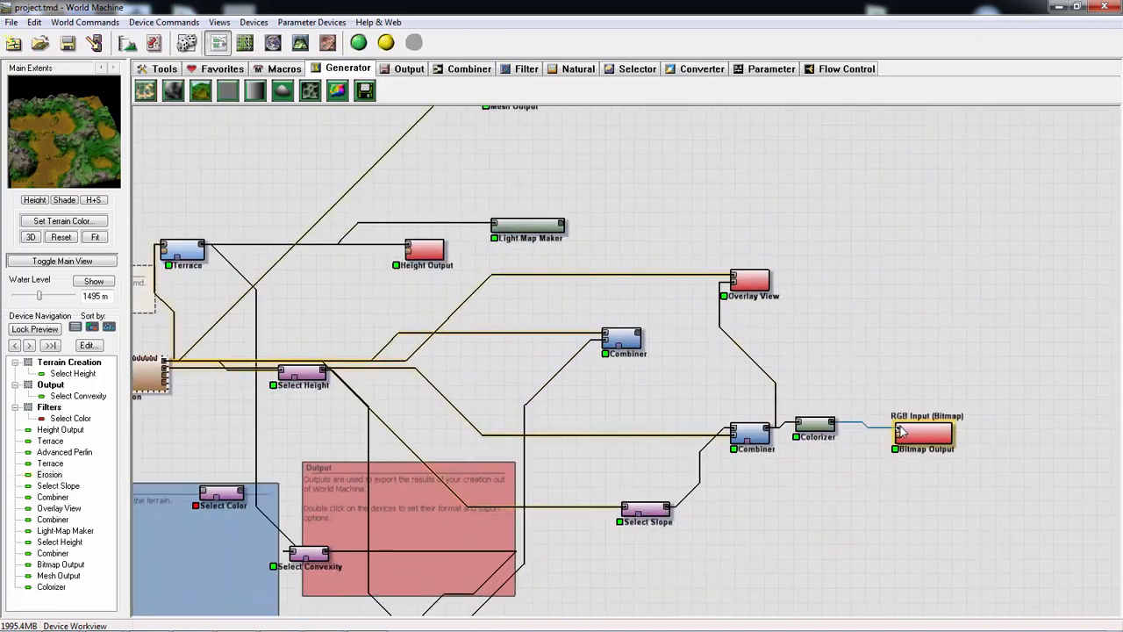
left_click(922, 441)
left_click(750, 281)
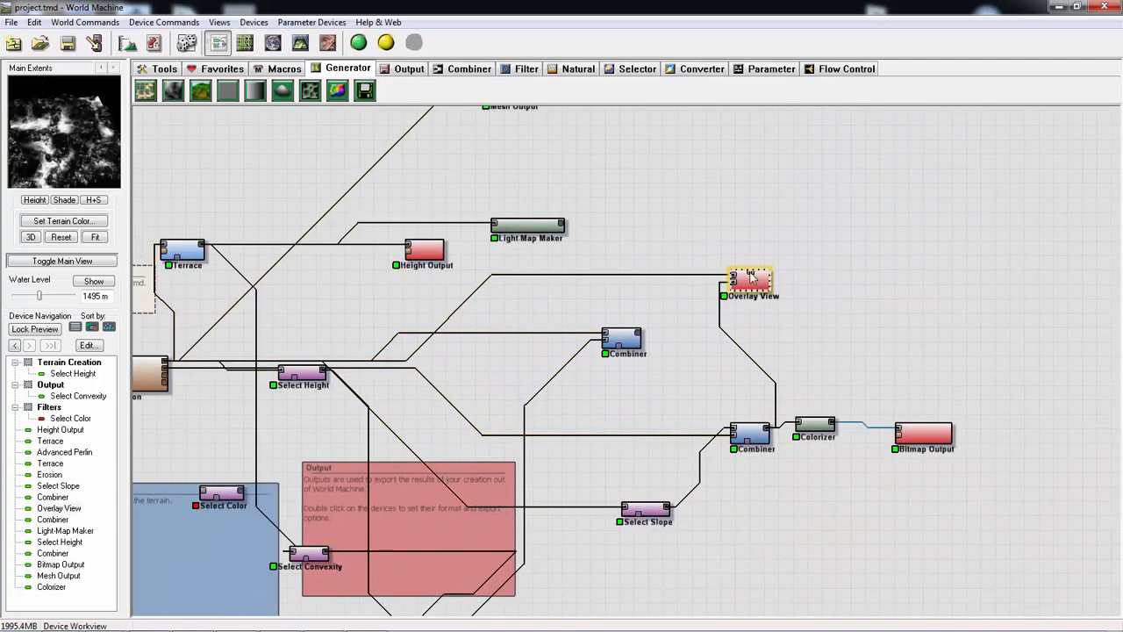
left_click(274, 44)
left_click(300, 43)
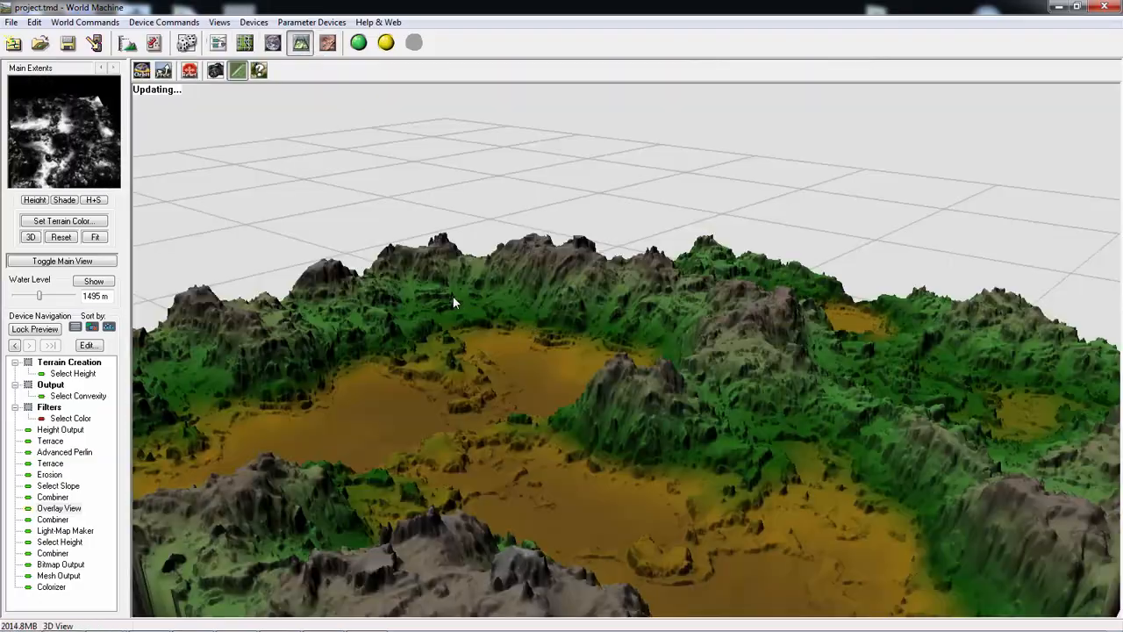
left_click_drag(476, 307, 522, 91)
scroll(465, 309, "down", 3)
scroll(463, 298, "up", 5)
- Check the overlaid terrain in the Explorer View and the Layout View, and return to the device network
left_click(272, 42)
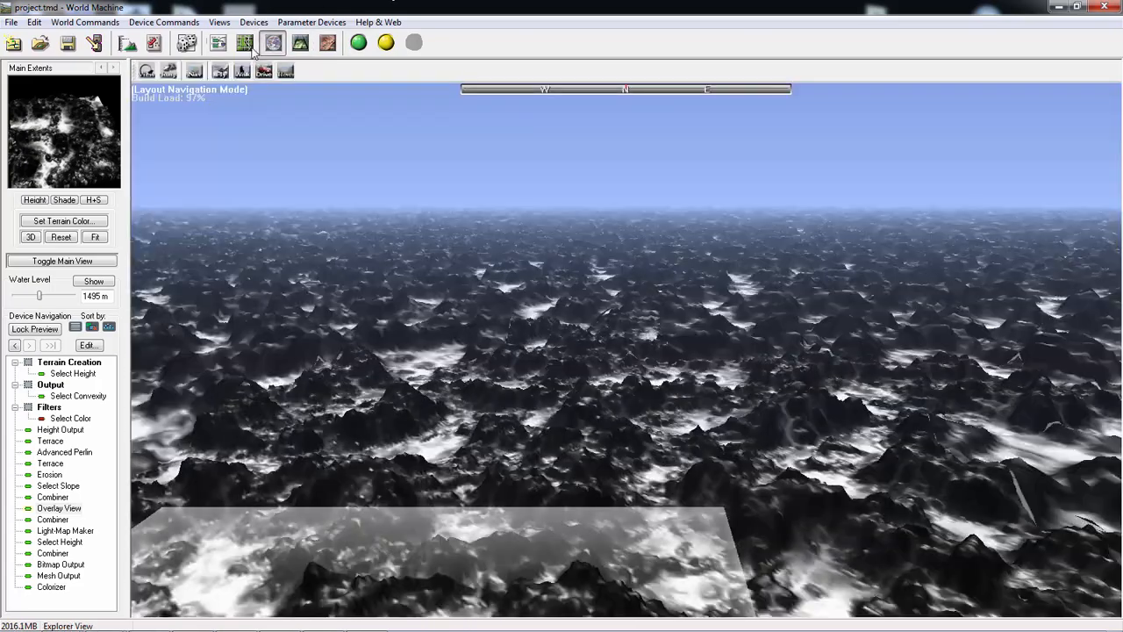
left_click(245, 42)
left_click(218, 42)
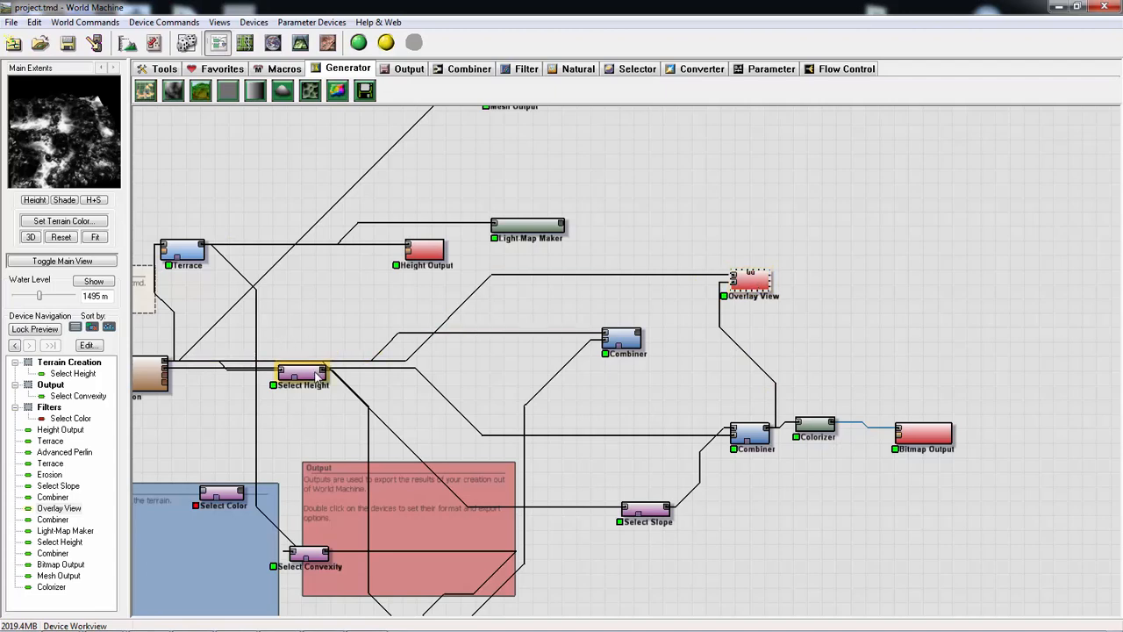
- Rearrange the Height Output, Erosion and Select Height devices in the network, placing Height Output near Terrace and Select Height below Erosion
middle_click_drag(393, 331, 462, 340)
left_click_drag(202, 386, 336, 361)
middle_click_drag(508, 256, 614, 298)
left_click_drag(688, 277, 602, 255)
left_click_drag(602, 300, 578, 293)
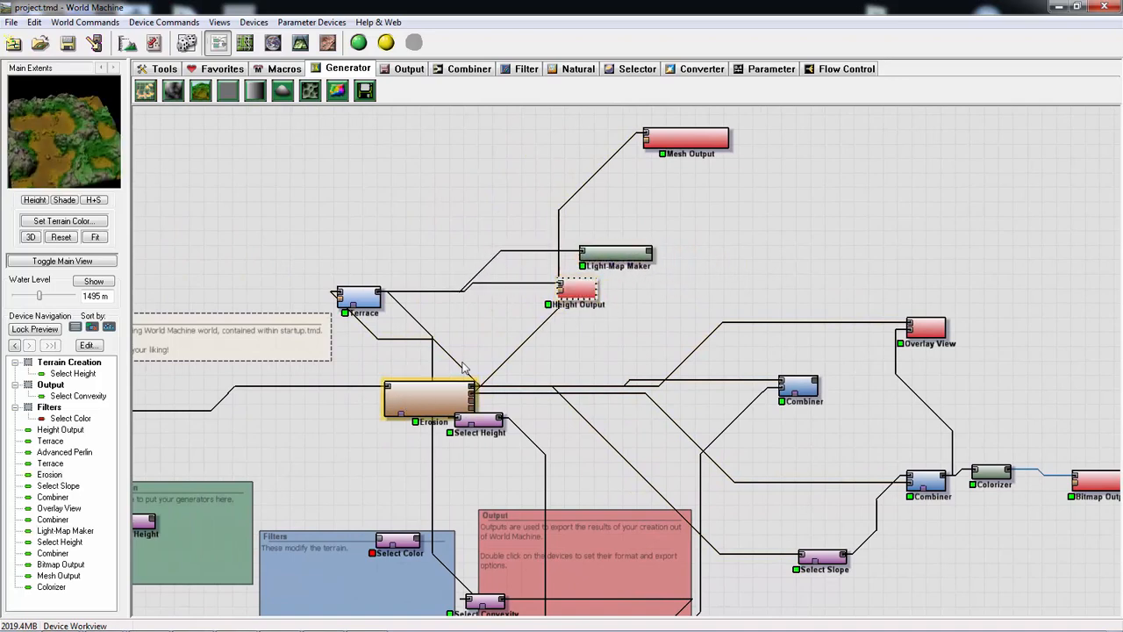
left_click_drag(399, 408, 521, 376)
left_click_drag(481, 422, 634, 472)
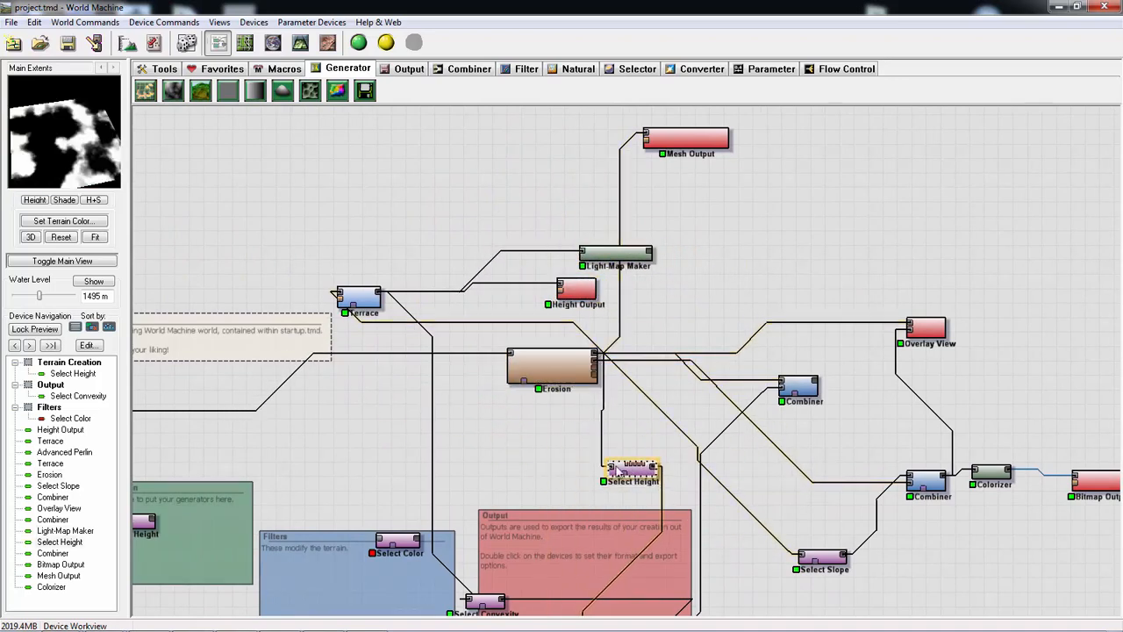
- Move the Combiner fed by Select Convexity onto the edge of the red Output group
middle_click_drag(498, 421, 475, 252)
left_click_drag(588, 522, 688, 390)
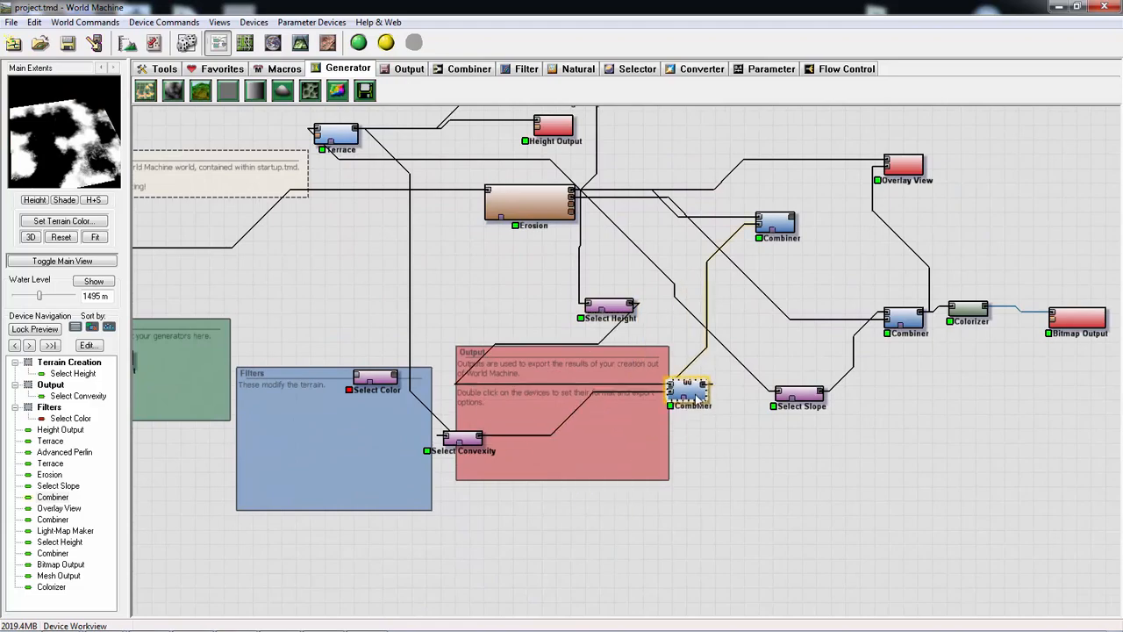
middle_click_drag(681, 472, 889, 602)
scroll(596, 446, "up", 1)
scroll(596, 470, "down", 1)
middle_click_drag(667, 469, 475, 465)
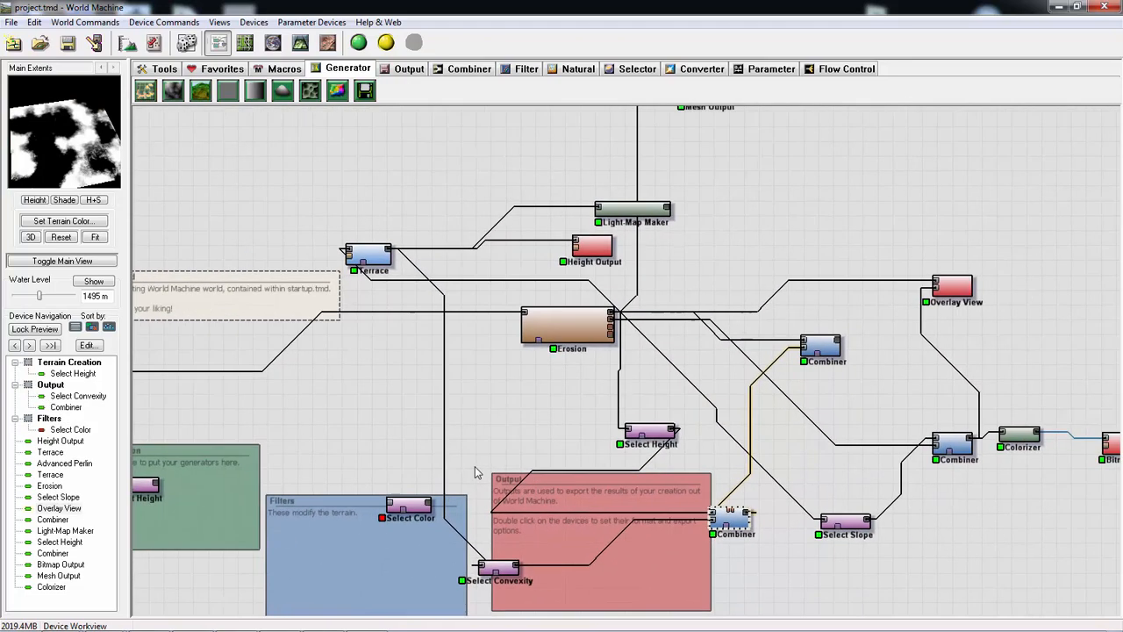
- Shift the Erosion device closer to Terrace and spread the Overlay View device farther out from the other devices
left_click_drag(546, 329, 479, 331)
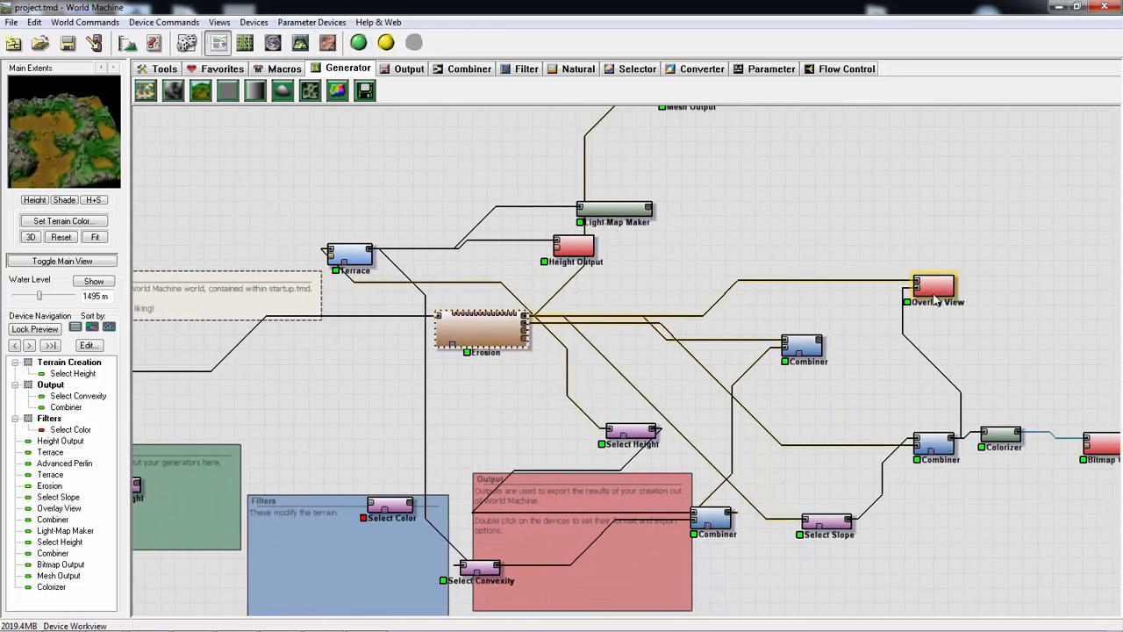
left_click_drag(937, 292, 966, 284)
middle_click_drag(955, 263, 833, 235)
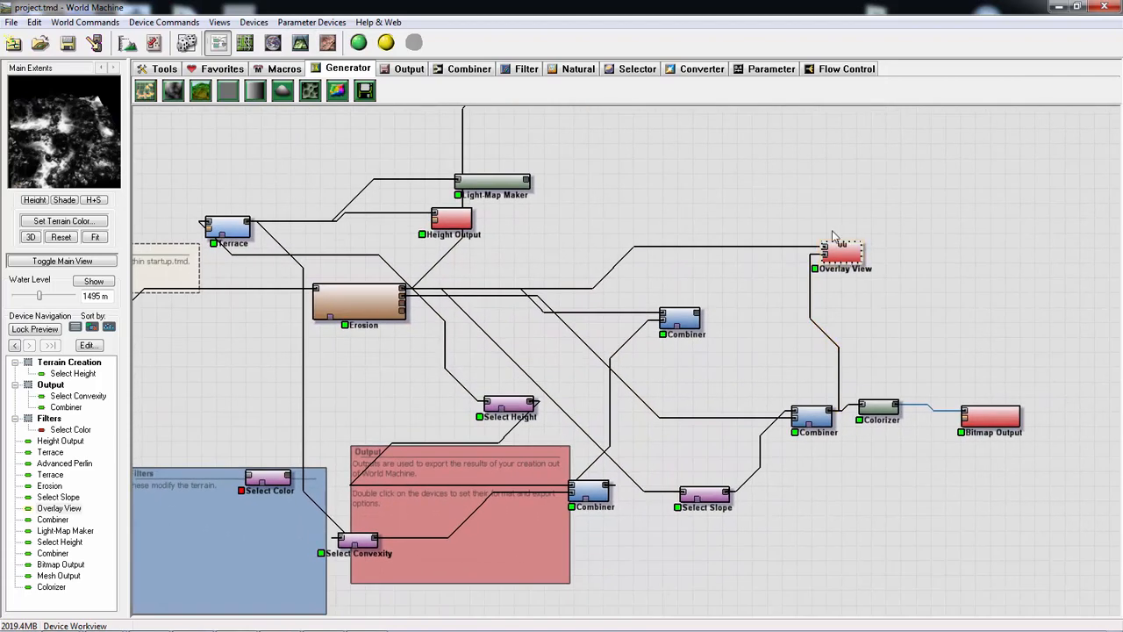
left_click_drag(864, 253, 905, 252)
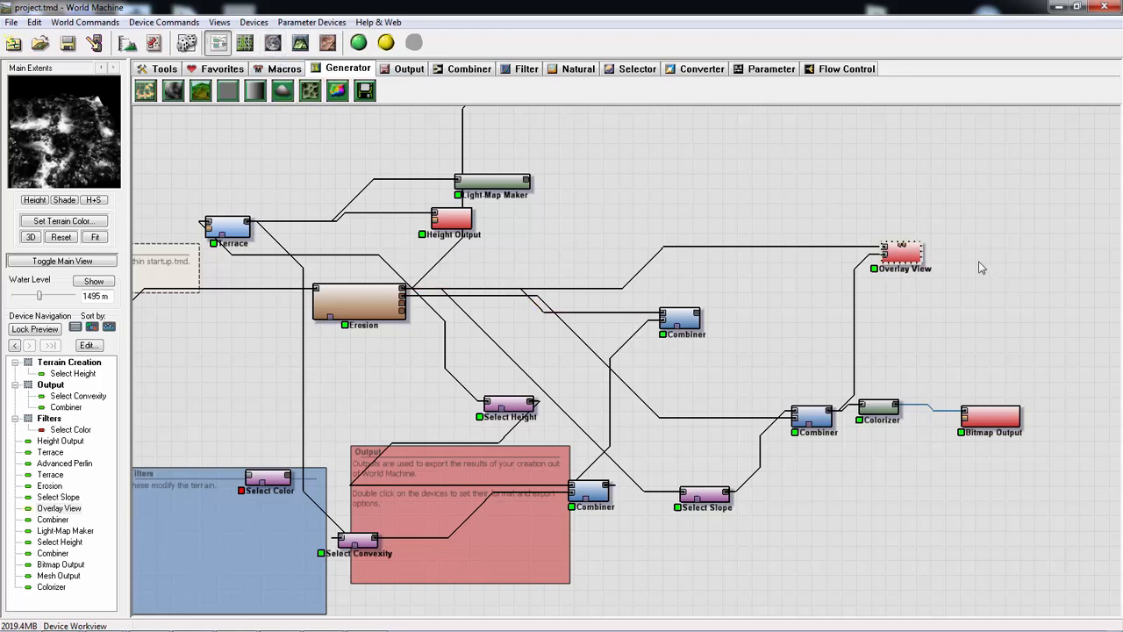
- Review the Overlay View properties without changes, and inspect its mask-covered terrain in the 3D View and Layout View
double_click(915, 256)
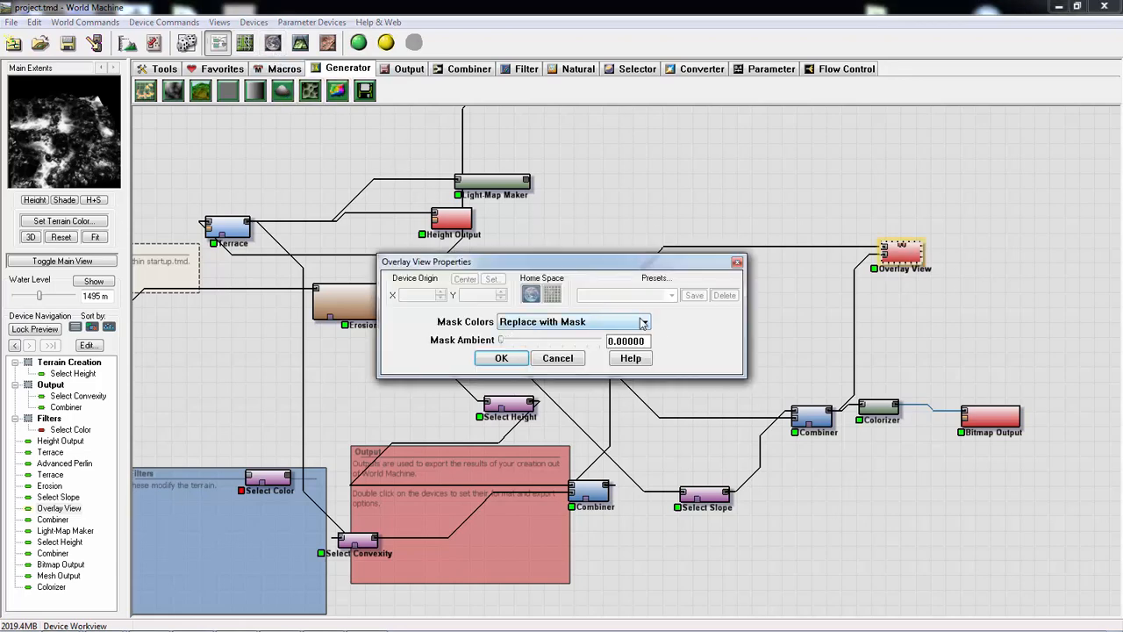
left_click(738, 263)
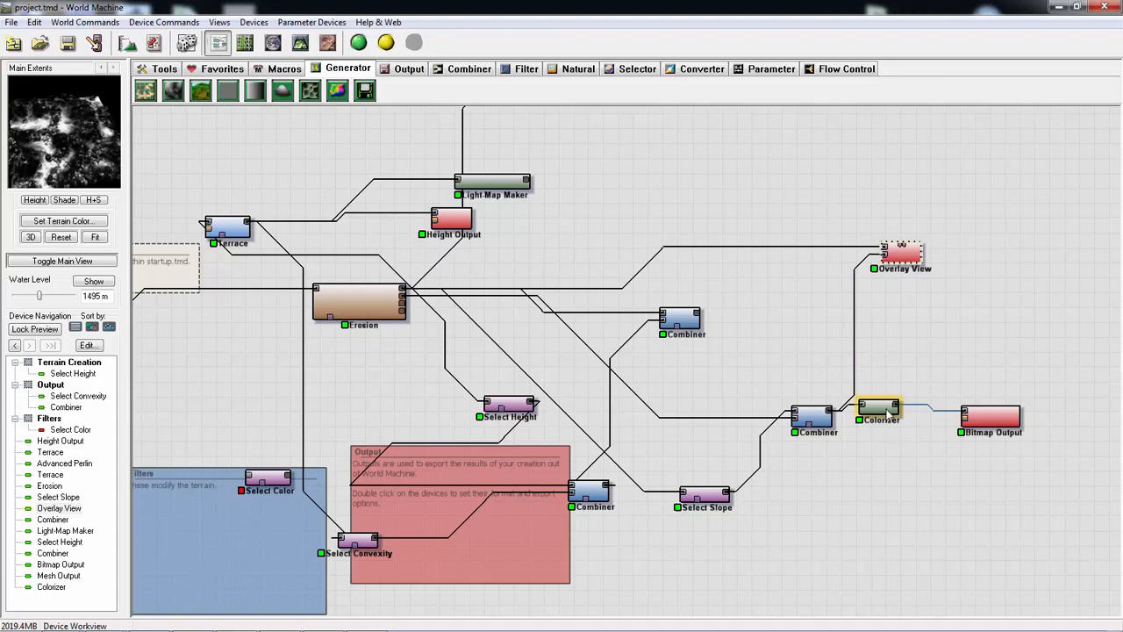
left_click(299, 45)
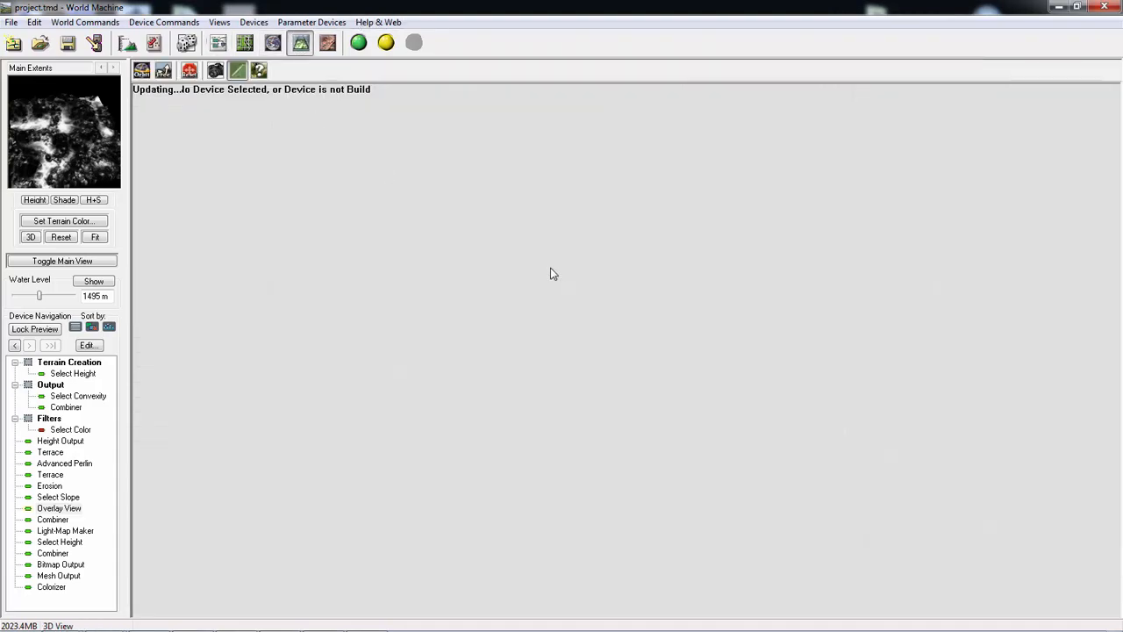
scroll(543, 293, "up", 4)
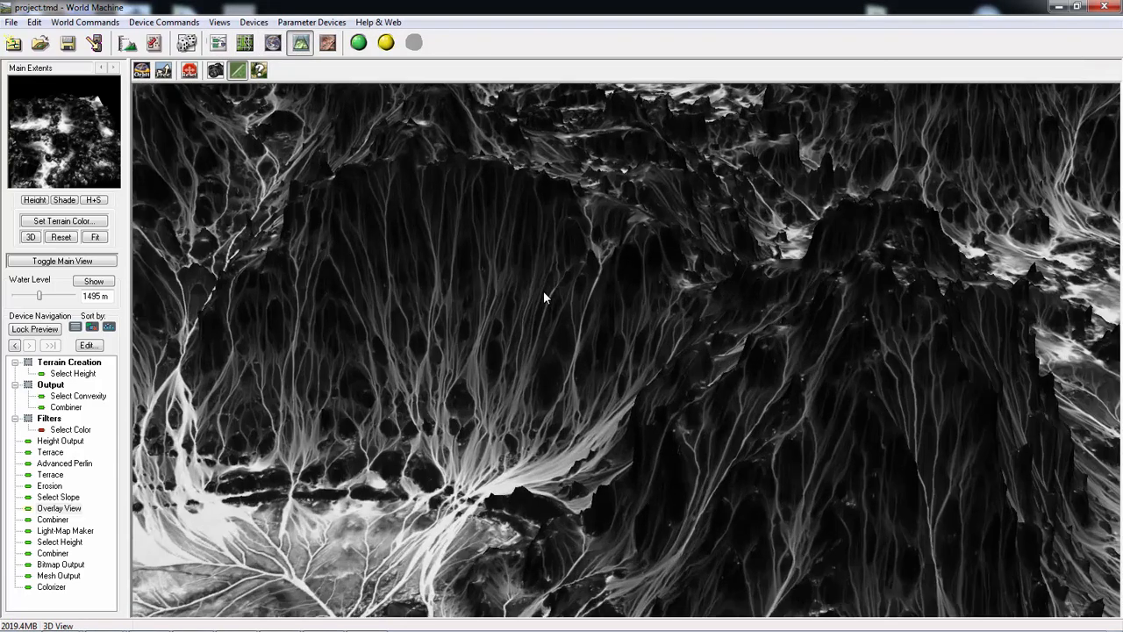
scroll(537, 316, "down", 2)
left_click_drag(534, 321, 587, 263)
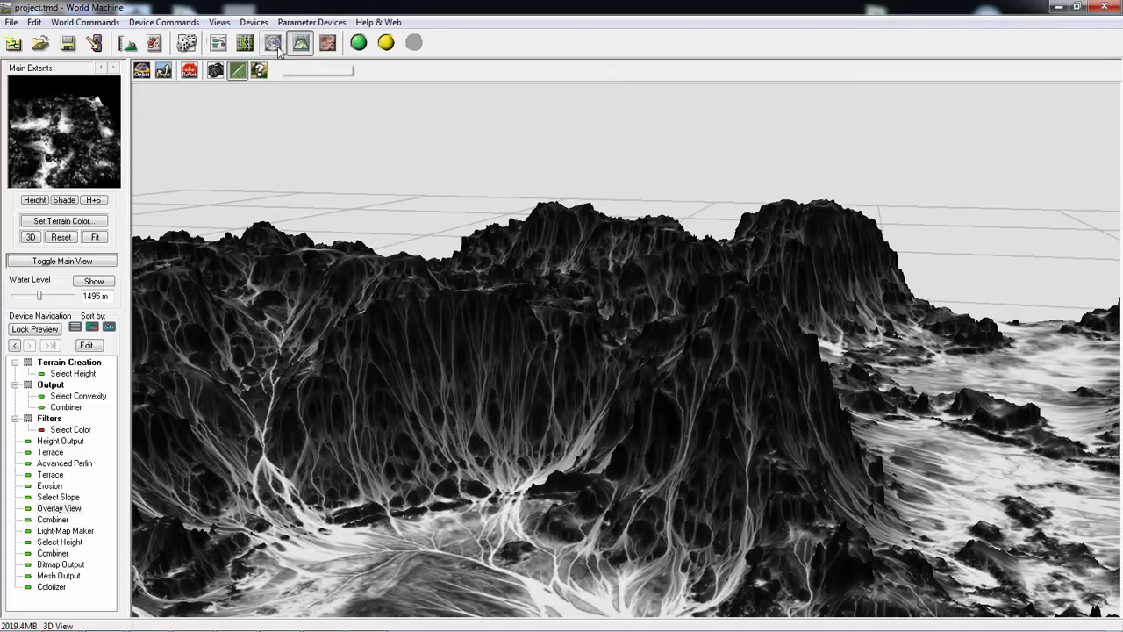
left_click(244, 43)
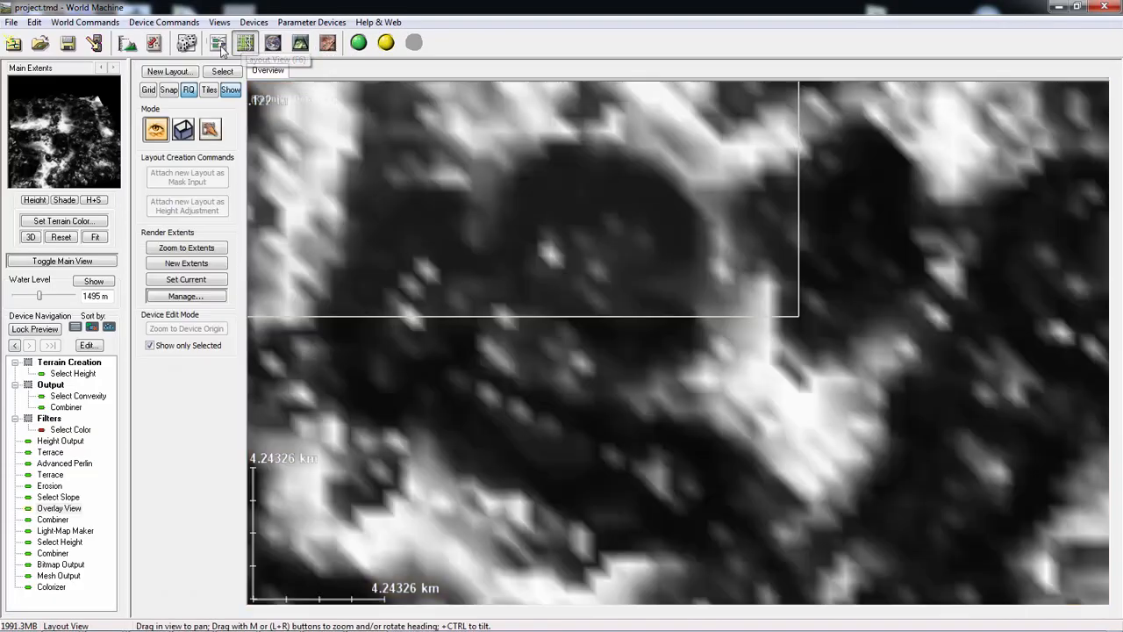
left_click(220, 43)
- Look through the Mask Colors options in the Overlay View properties and dismiss them without changes
double_click(915, 256)
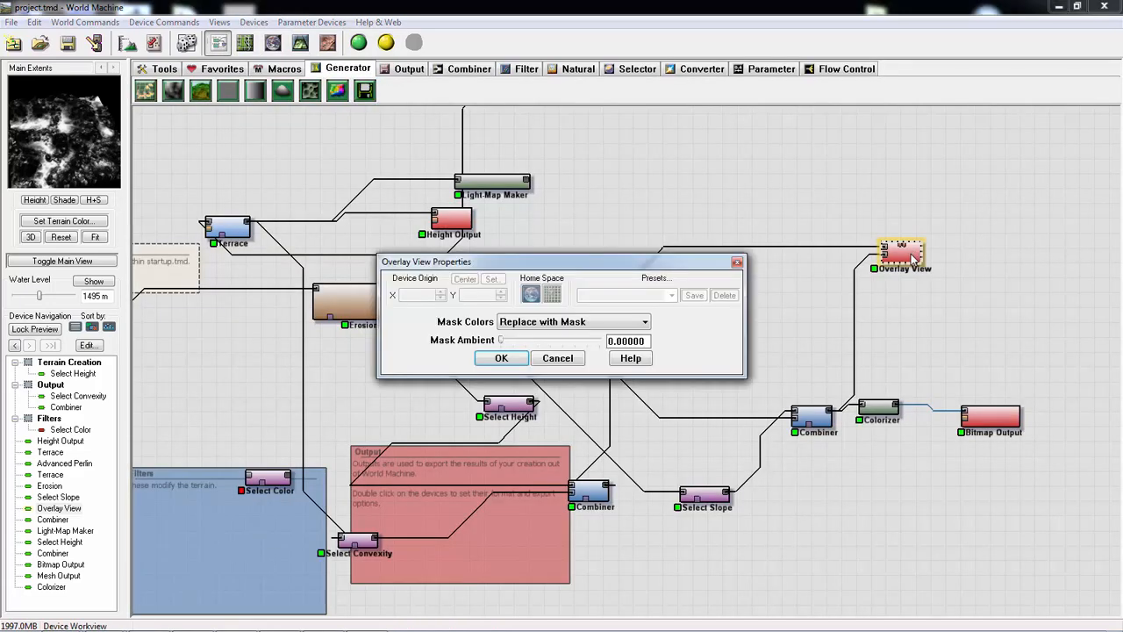
left_click(633, 323)
left_click(544, 334)
left_click(541, 360)
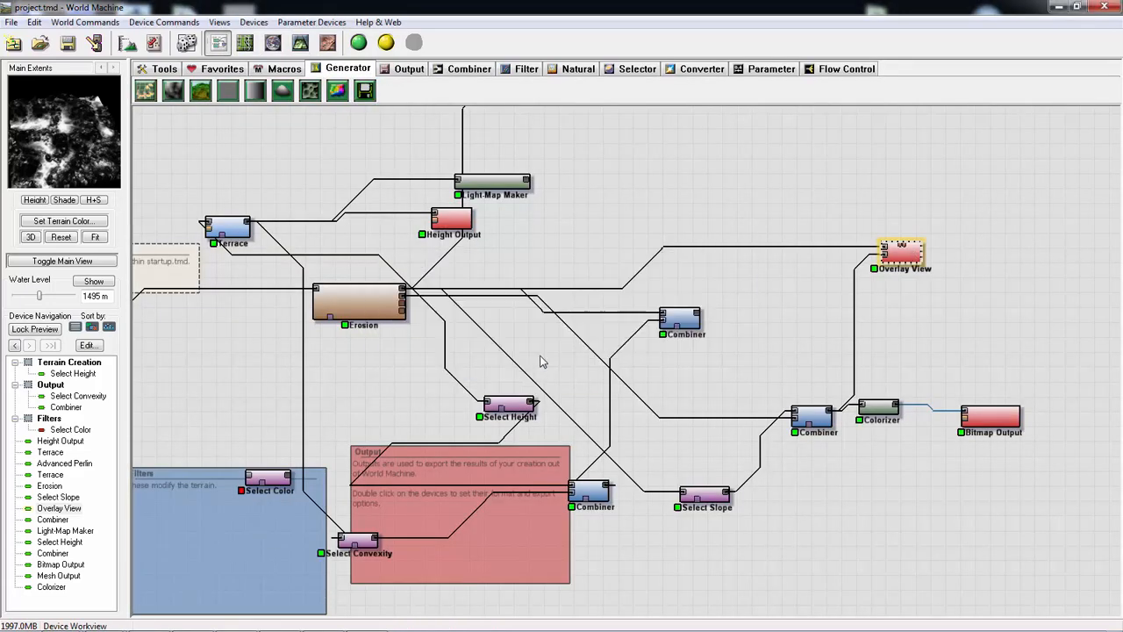
- Reposition the Combiner above the Colorizer, and view the Colorizer's gradient settings without changing them
left_click_drag(816, 416, 801, 372)
left_click(867, 416)
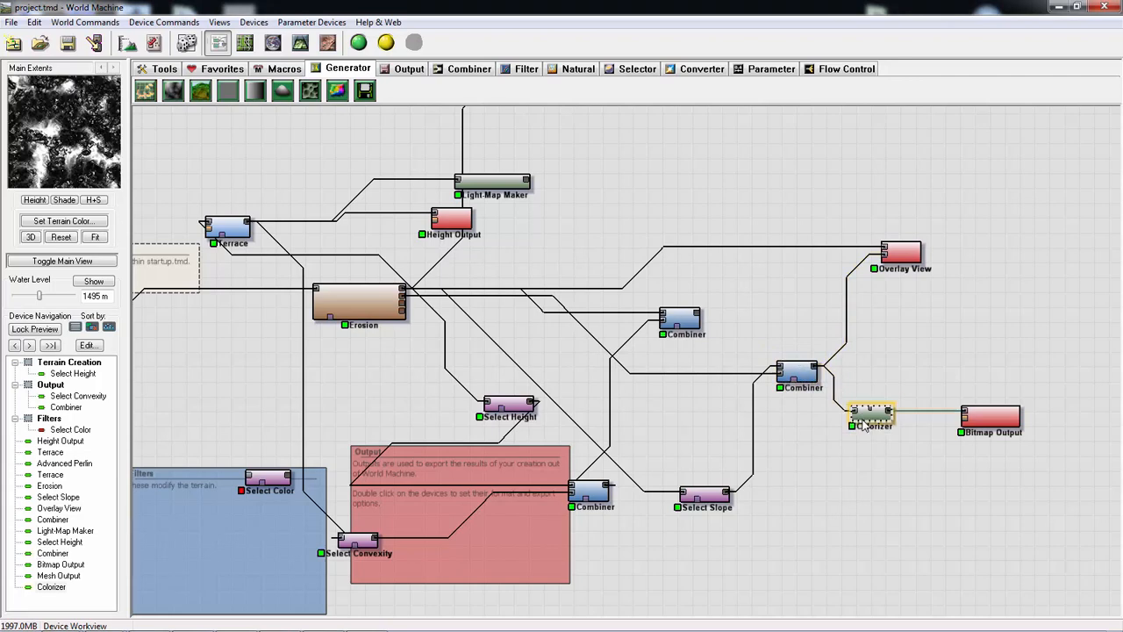
double_click(864, 422)
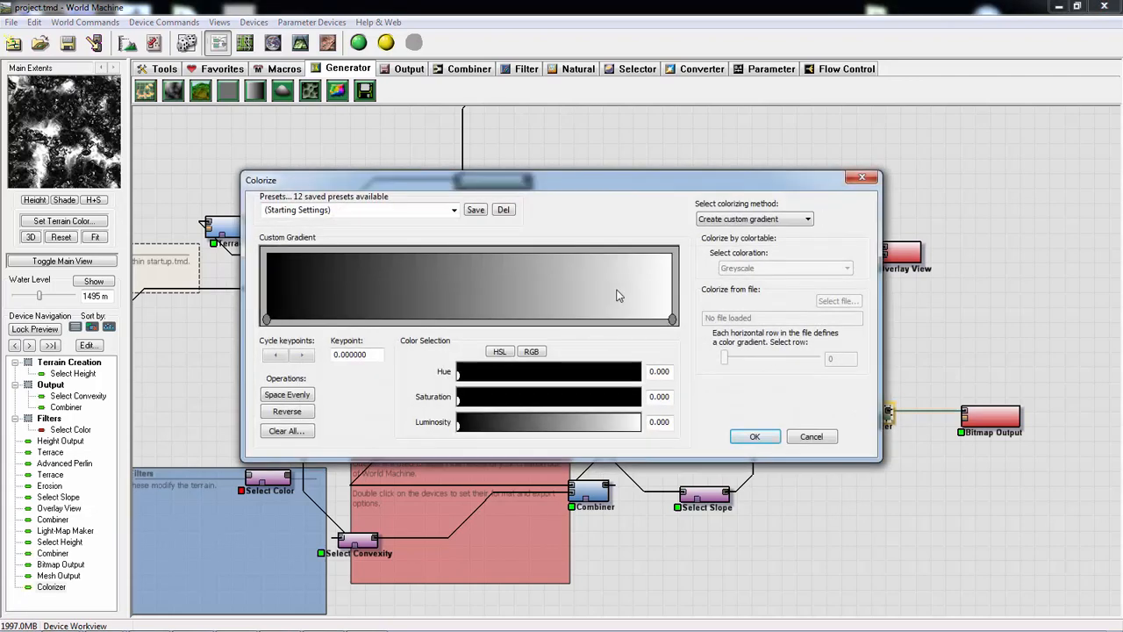
left_click(869, 178)
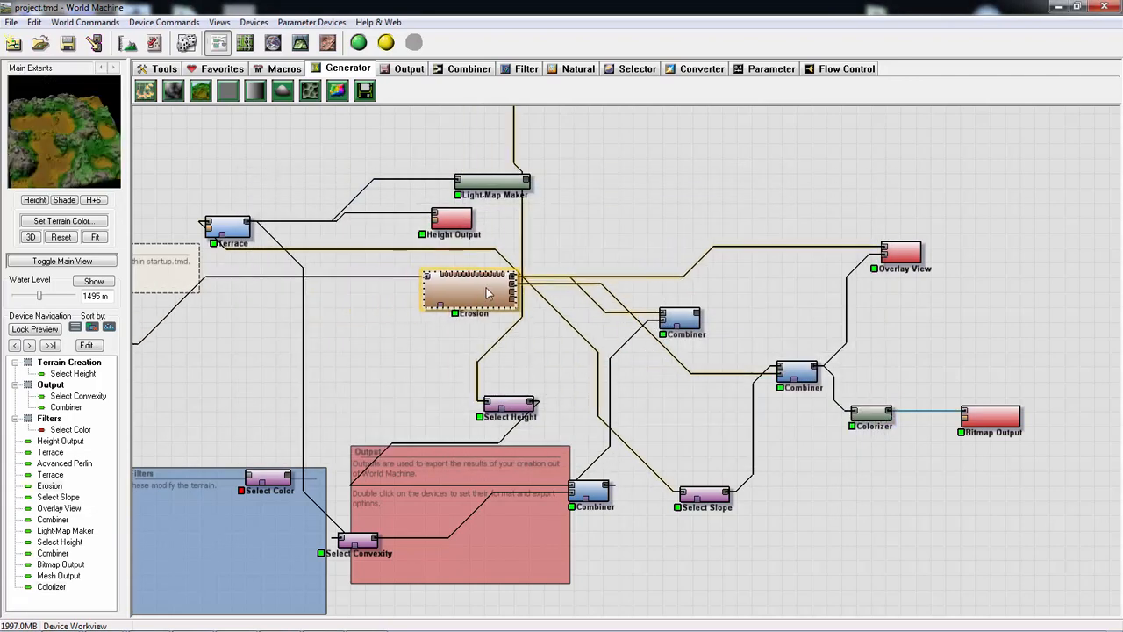
- Move Overlay View farther from the Combiner and connect the Colorizer's output to Overlay View's second input
left_click_drag(913, 252, 963, 254)
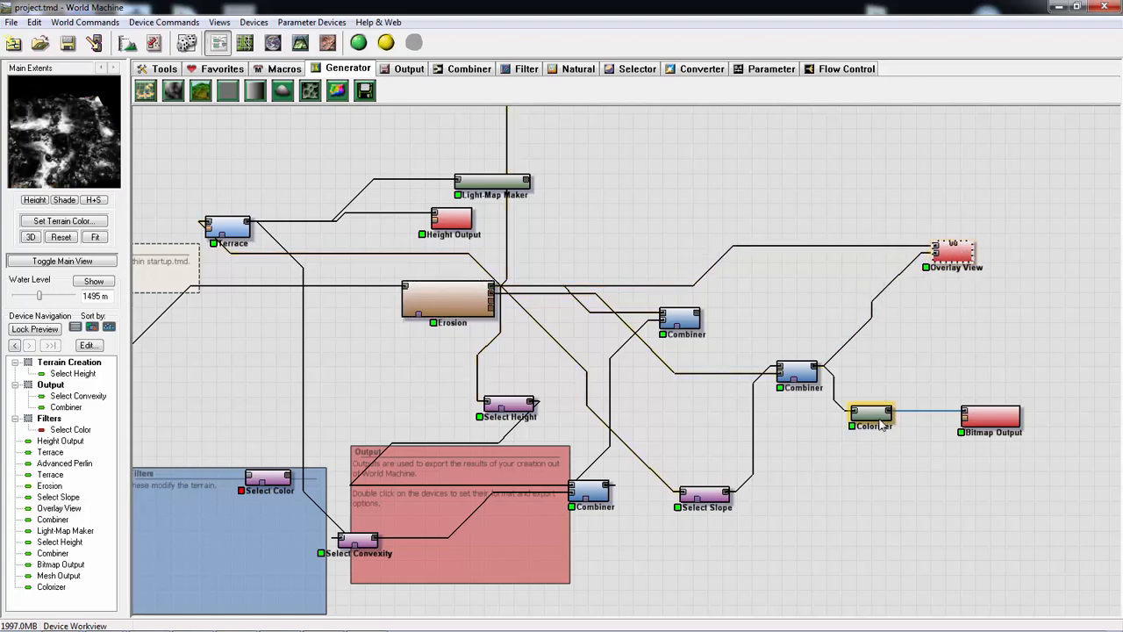
left_click_drag(892, 412, 937, 253)
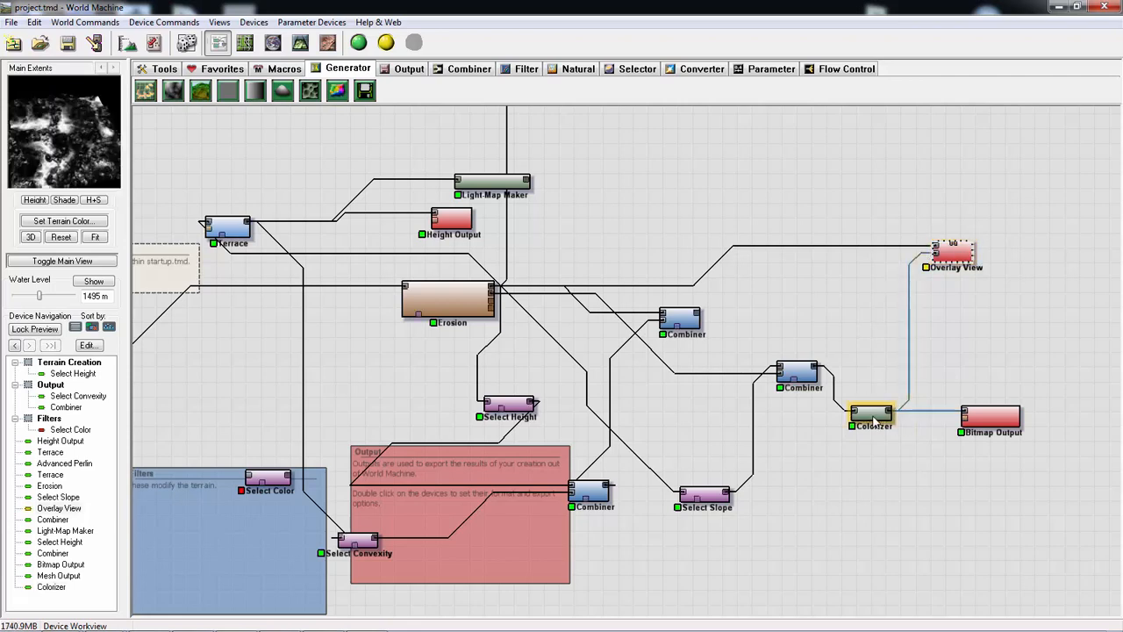
- Cycle through the Colorizer's gradient presets and apply the Moss and Granite preset
double_click(871, 412)
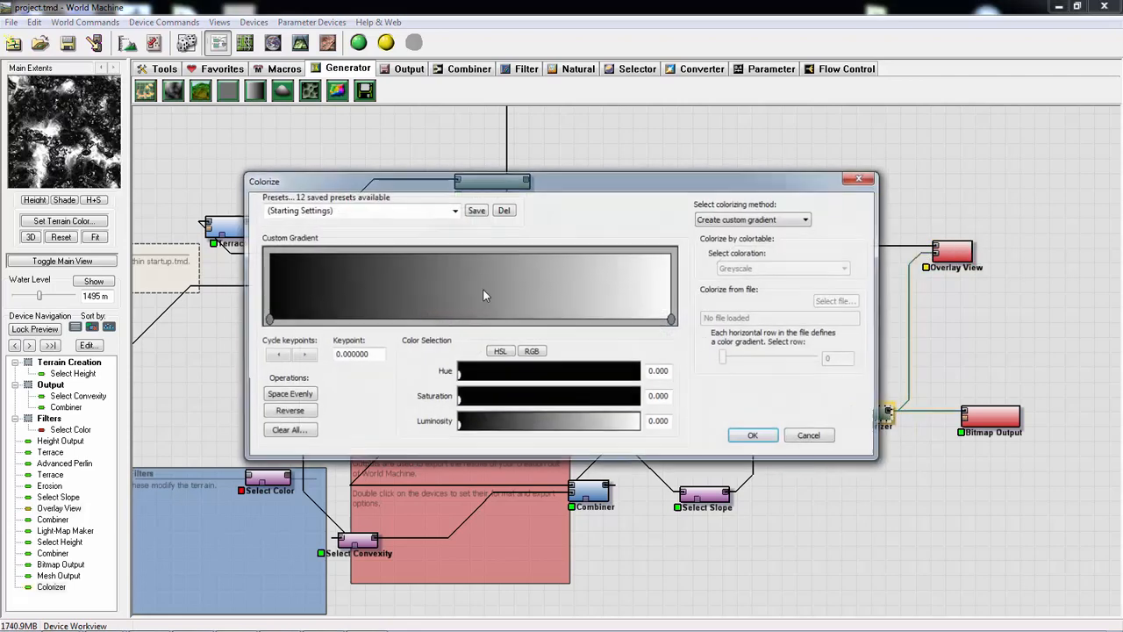
left_click(455, 211)
left_click(314, 226)
key("Down")
key("Down")
key("Down")
key("Down")
key("Down")
key("Down")
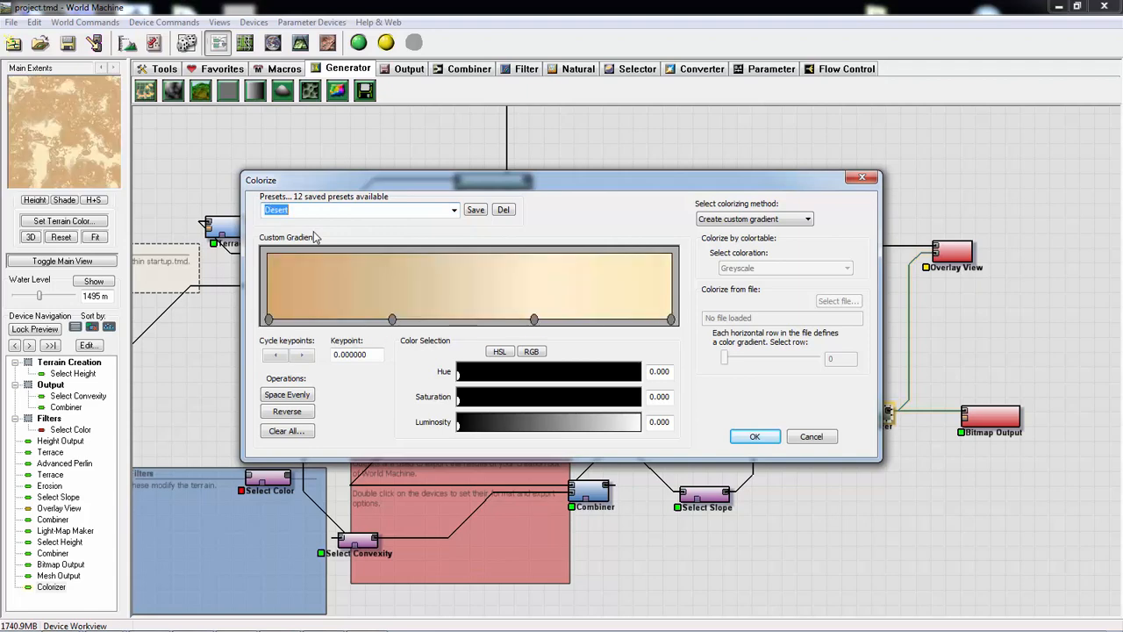
key("Down")
key("Down")
key("Down")
key("Down")
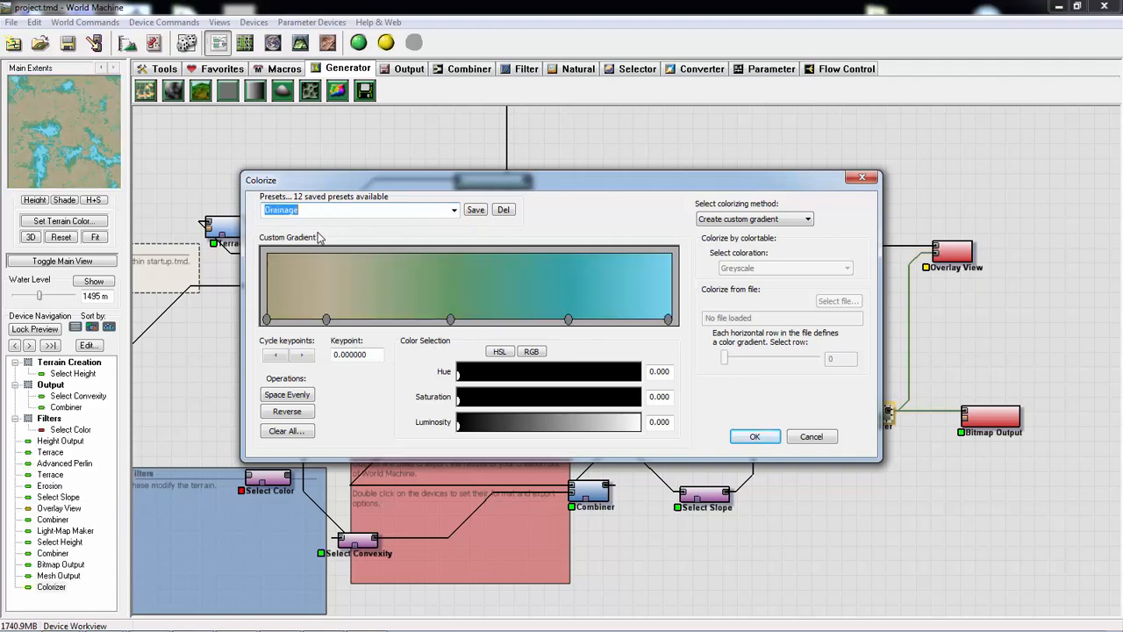
key("Down")
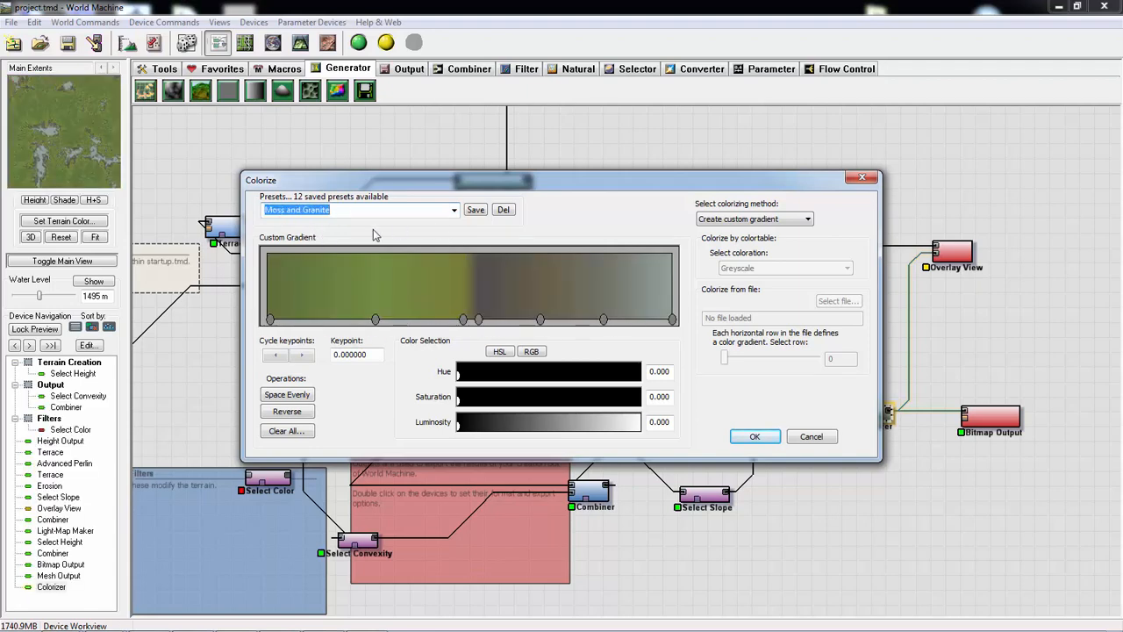
left_click(754, 436)
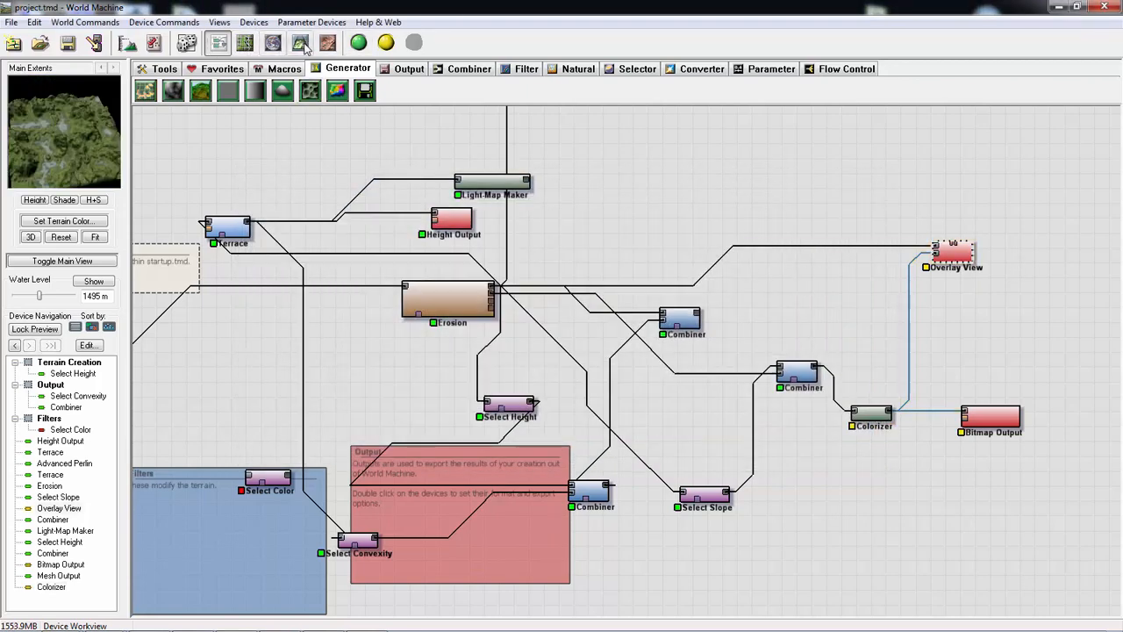
- Inspect the colorized Overlay View terrain from different angles in the 3D View
left_click(300, 43)
left_click_drag(506, 332, 568, 351)
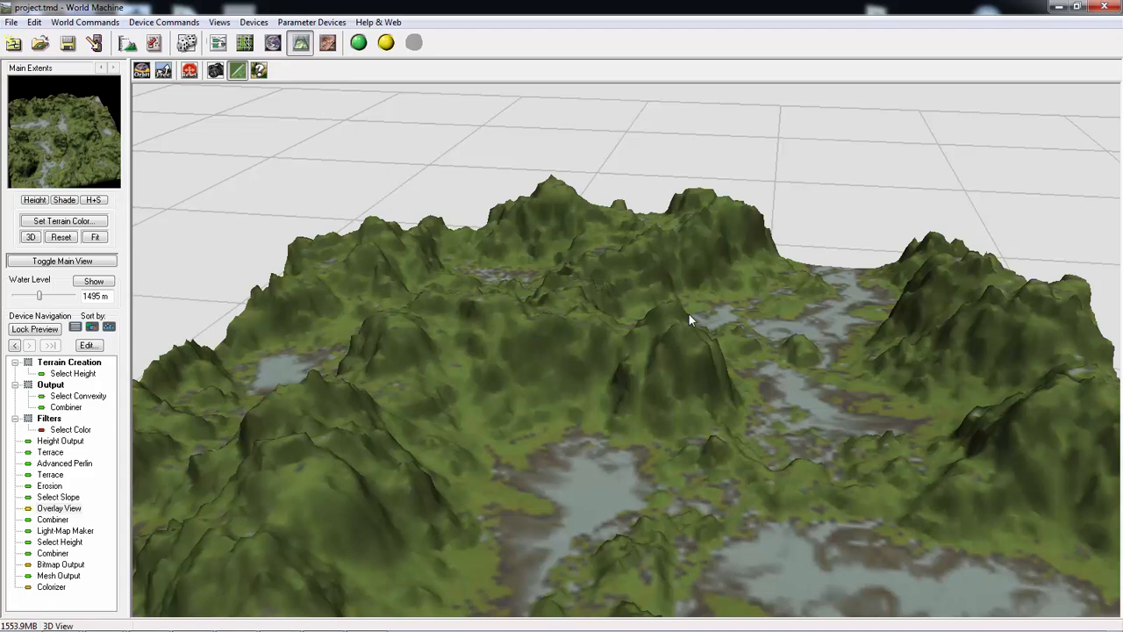
left_click_drag(689, 316, 546, 322)
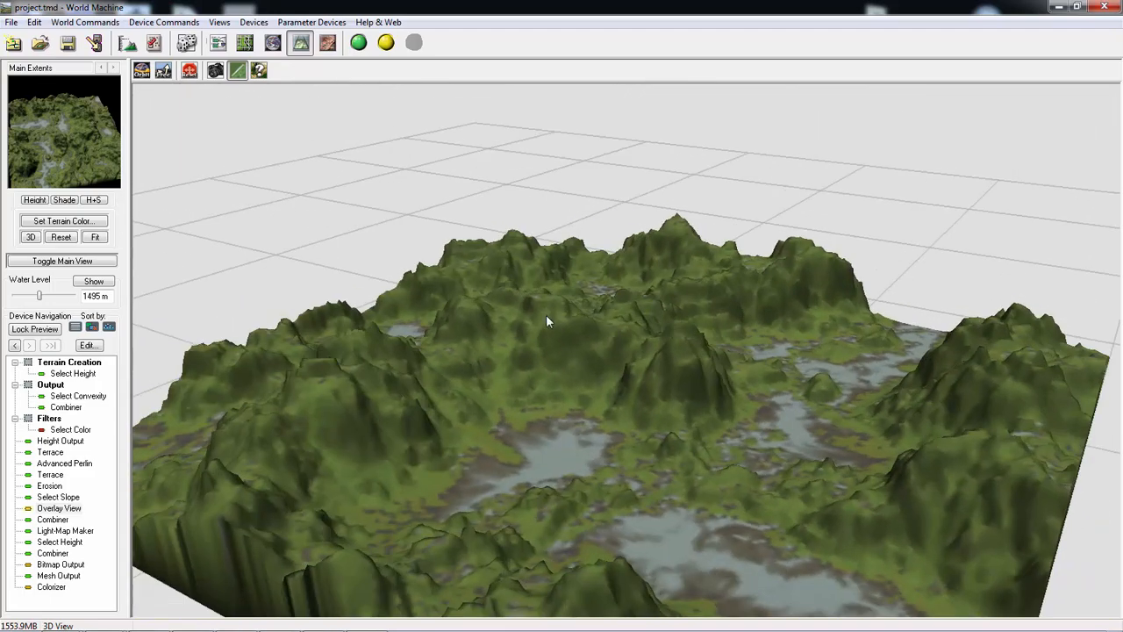
- Review the render extents and build resolution in Project Settings without changes, and build the world
left_click(127, 44)
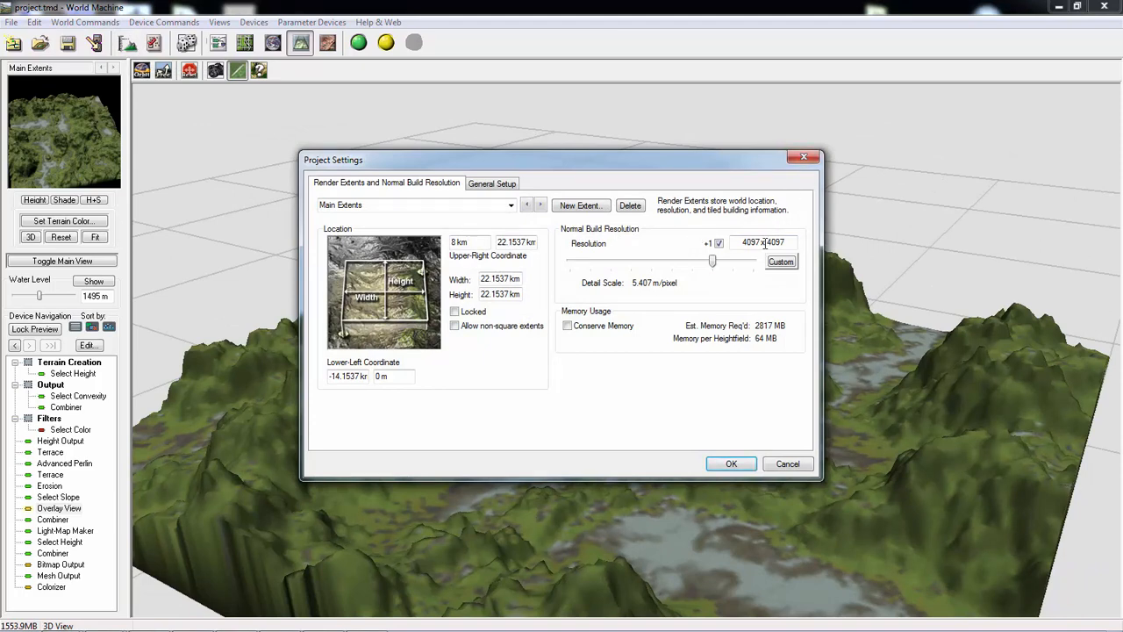
left_click(804, 160)
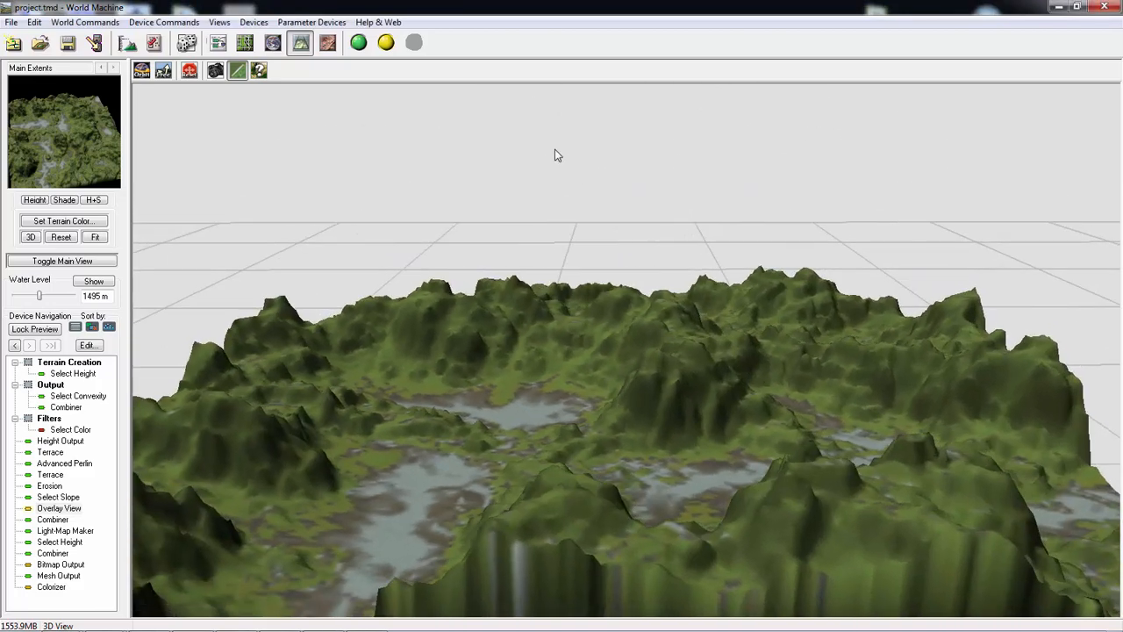
left_click_drag(555, 155, 652, 178)
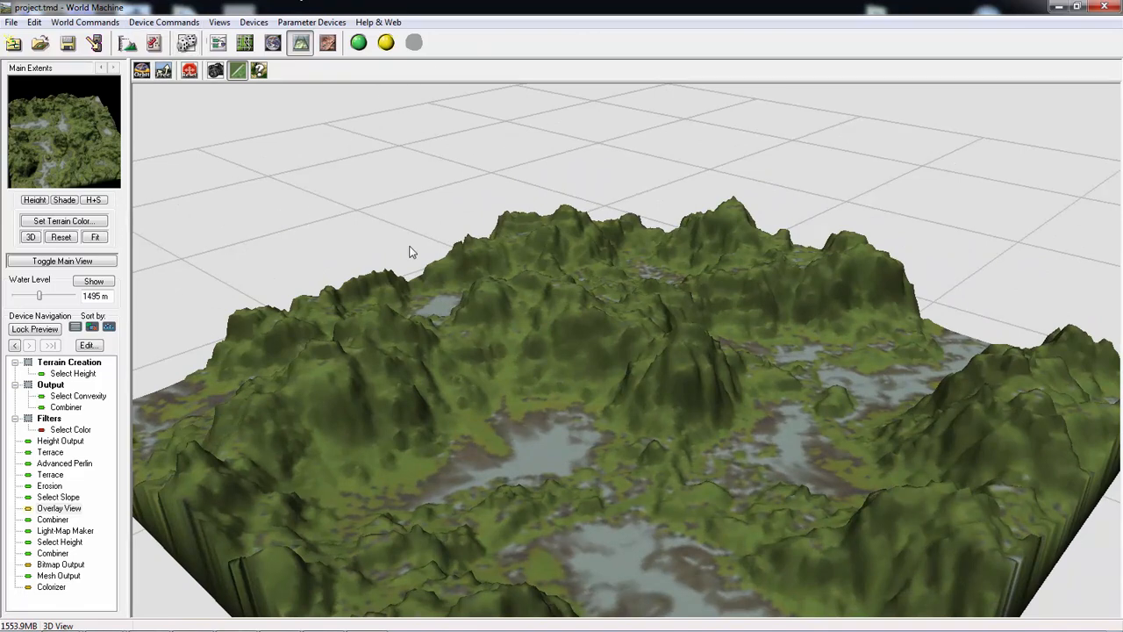
left_click(358, 44)
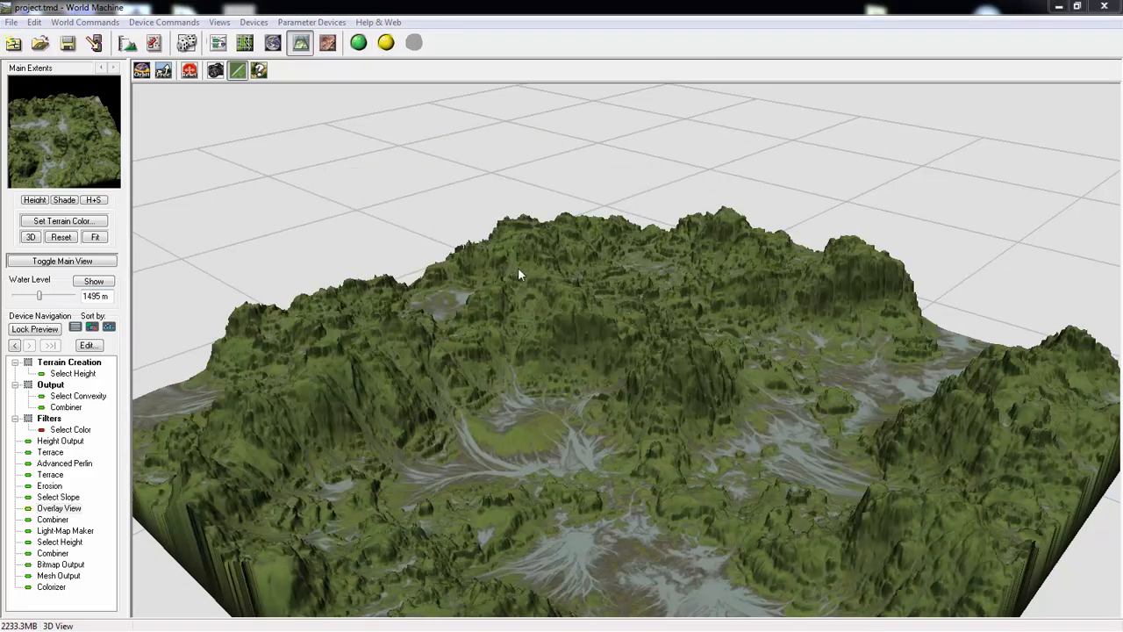
- Examine the built terrain in the 3D View from several angles and distances, checking the erosion detail and moss-and-granite coloring
left_click_drag(518, 267, 532, 345)
right_click_drag(531, 345, 524, 298)
left_click_drag(524, 298, 486, 402)
scroll(362, 386, "down", 6)
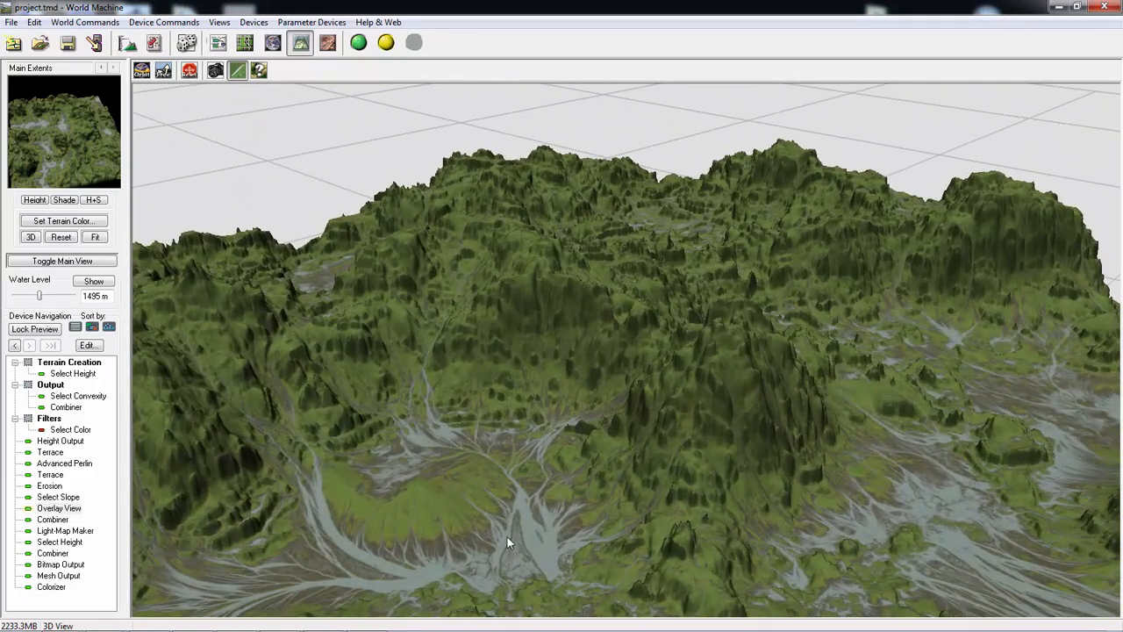
left_click_drag(656, 422, 660, 332)
scroll(659, 334, "up", 3)
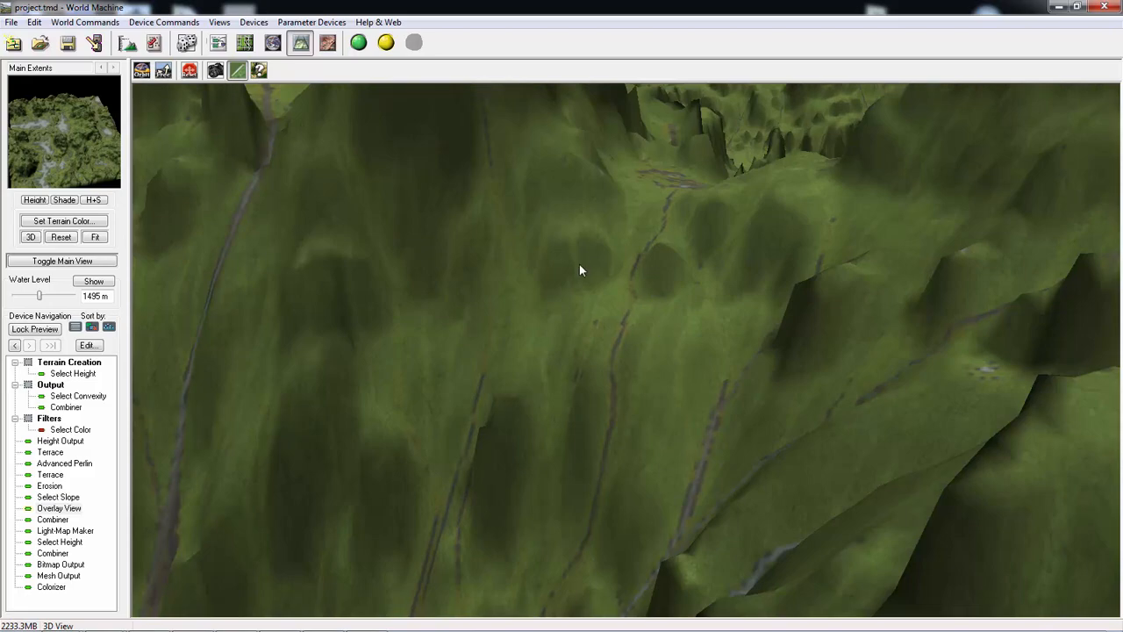
scroll(605, 460, "down", 4)
left_click_drag(611, 448, 639, 407)
scroll(597, 453, "down", 3)
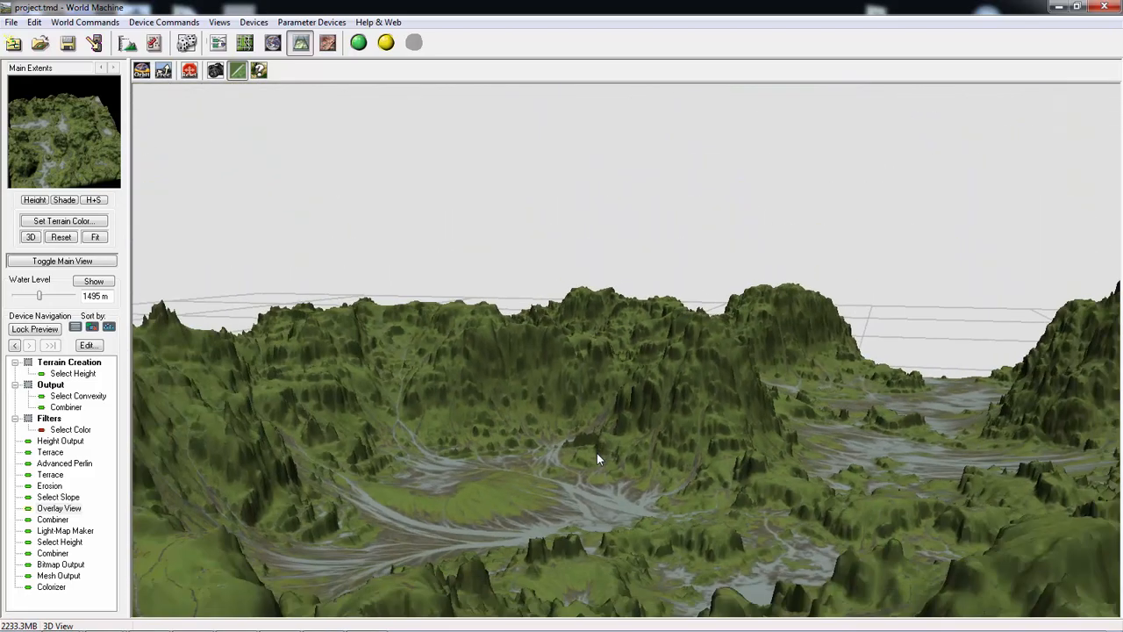
left_click_drag(597, 453, 391, 479)
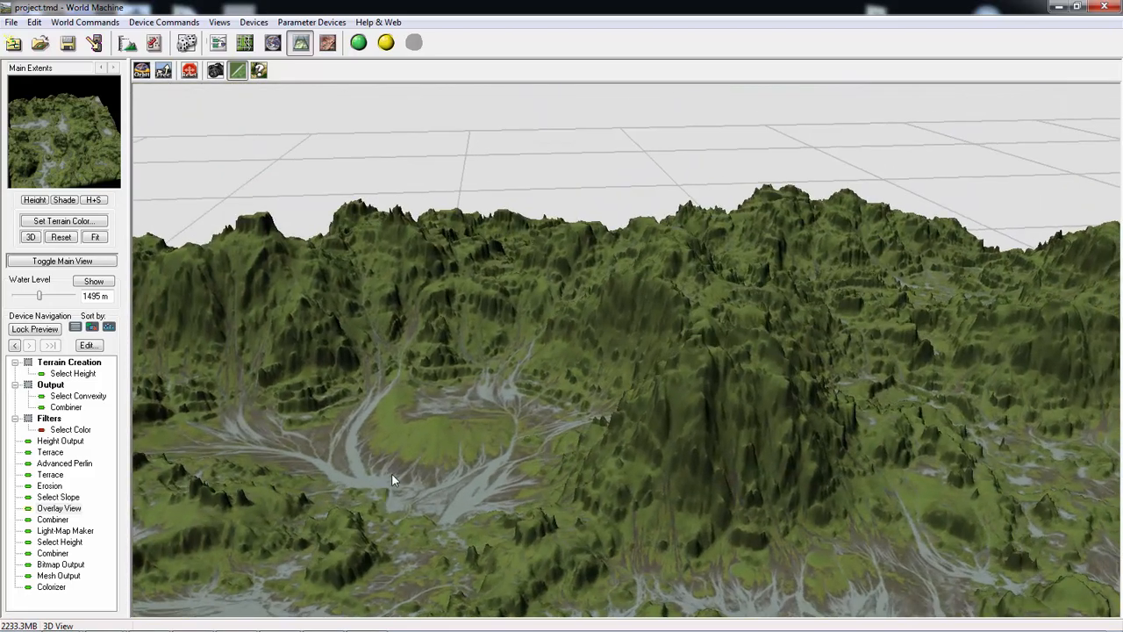
left_click_drag(476, 426, 562, 444)
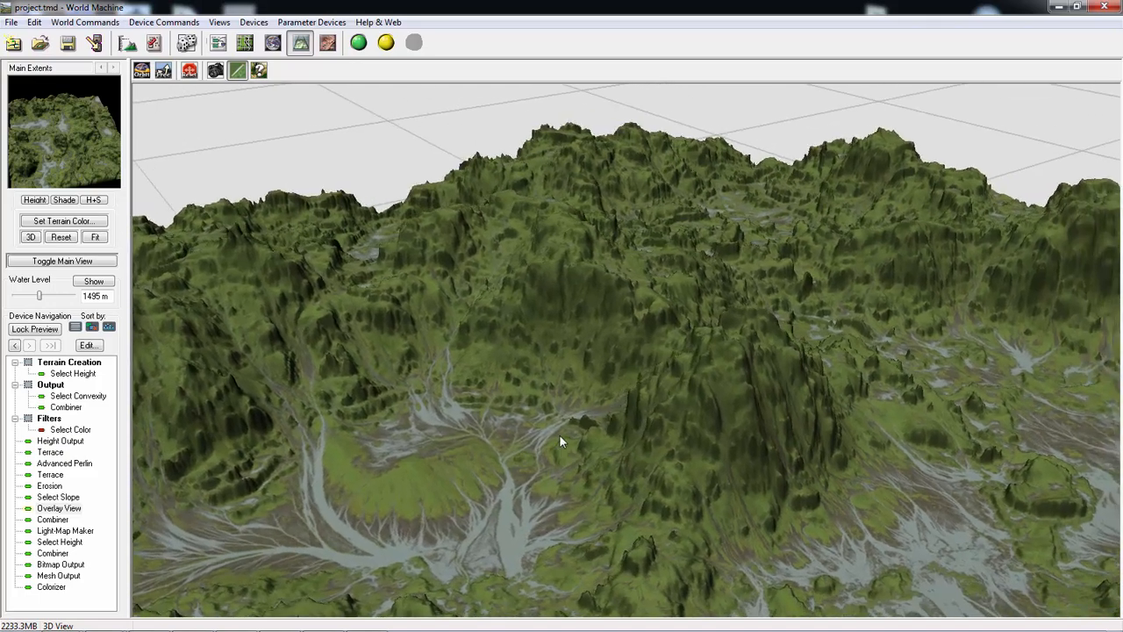
- Inspect the ridges and eroded channels of the built terrain from higher and lower viewpoints, close up and farther away
left_click_drag(428, 256, 455, 330)
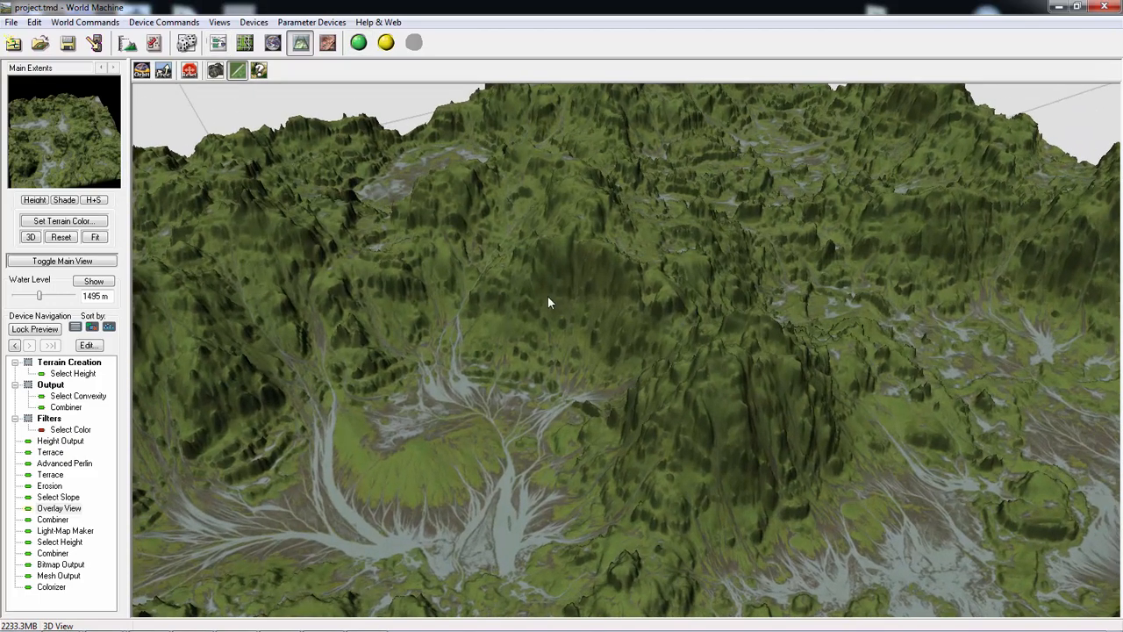
left_click_drag(547, 296, 530, 321)
scroll(529, 320, "up", 1)
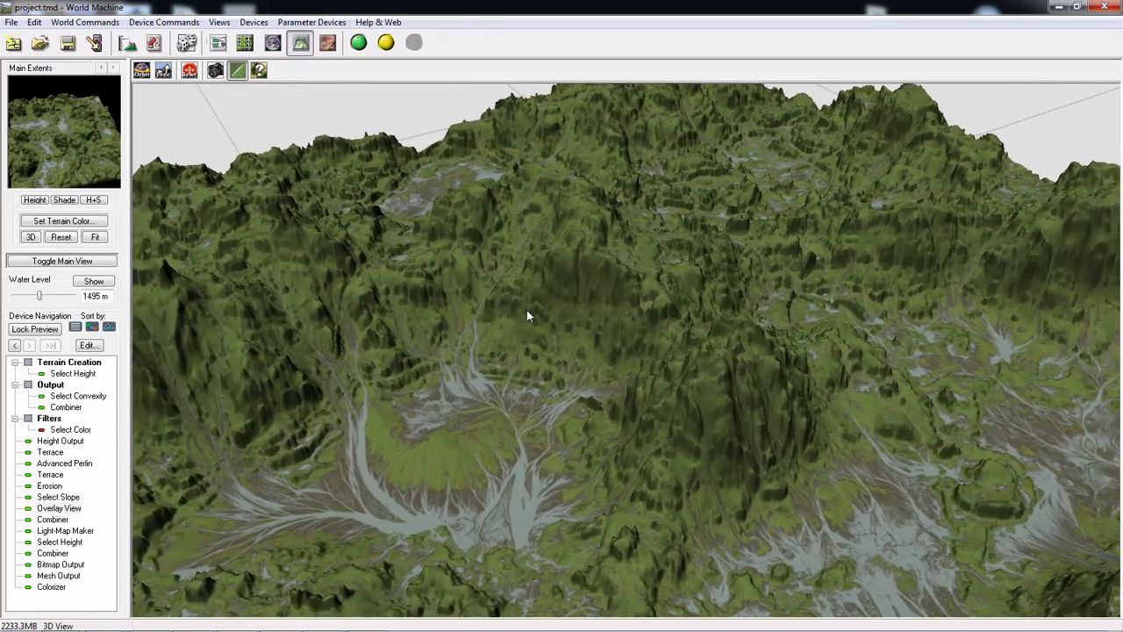
scroll(527, 309, "down", 3)
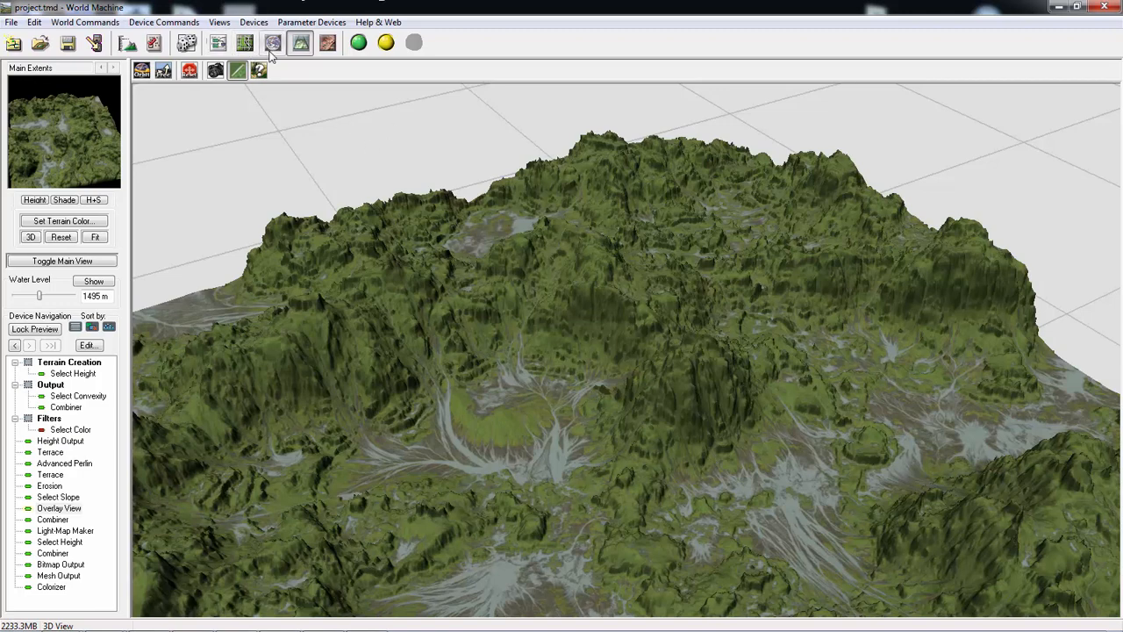
left_click_drag(524, 289, 504, 245)
- Start a new project from the default world, discarding the changes to project.tmd
left_click(11, 22)
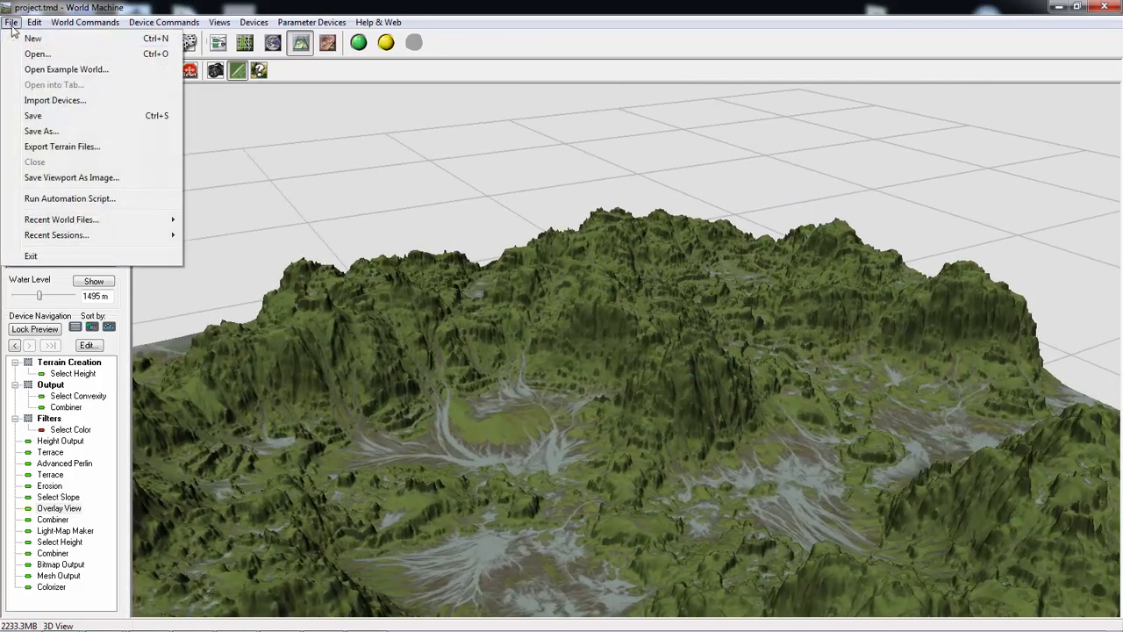
left_click(35, 36)
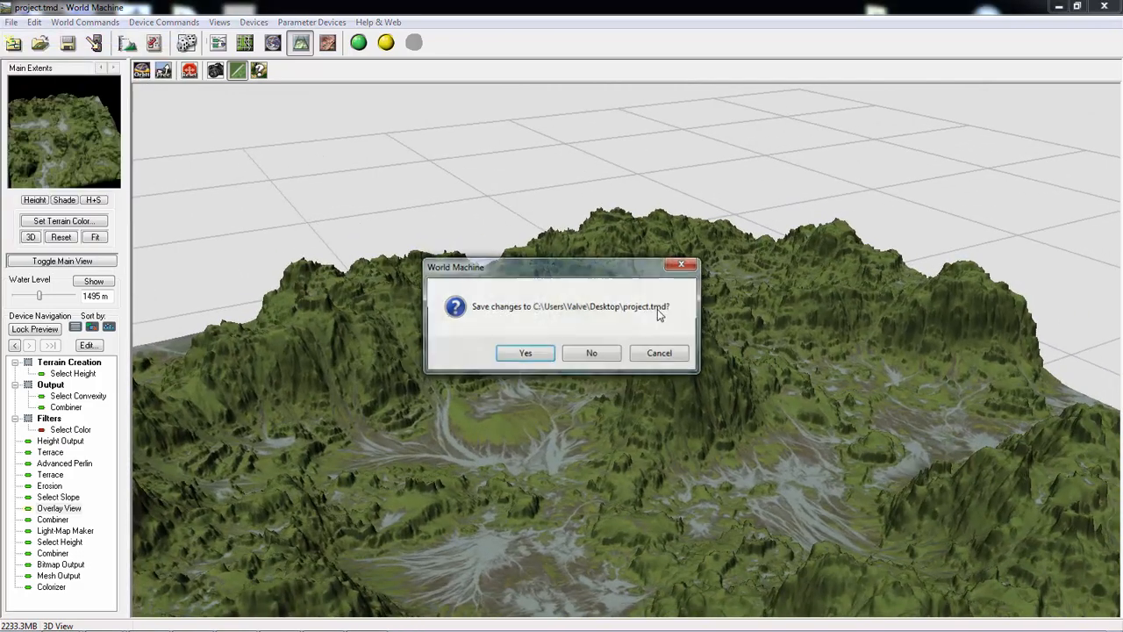
left_click(591, 353)
left_click(623, 363)
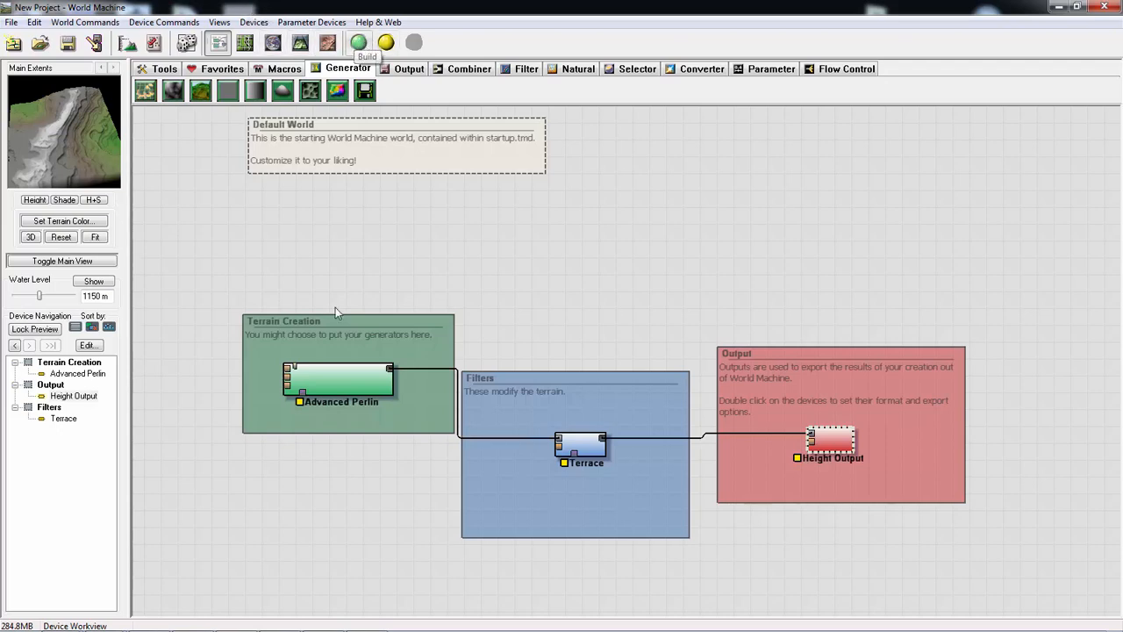
- Build the default world and inspect the Terrace device's terrain in the 3D View
left_click(386, 44)
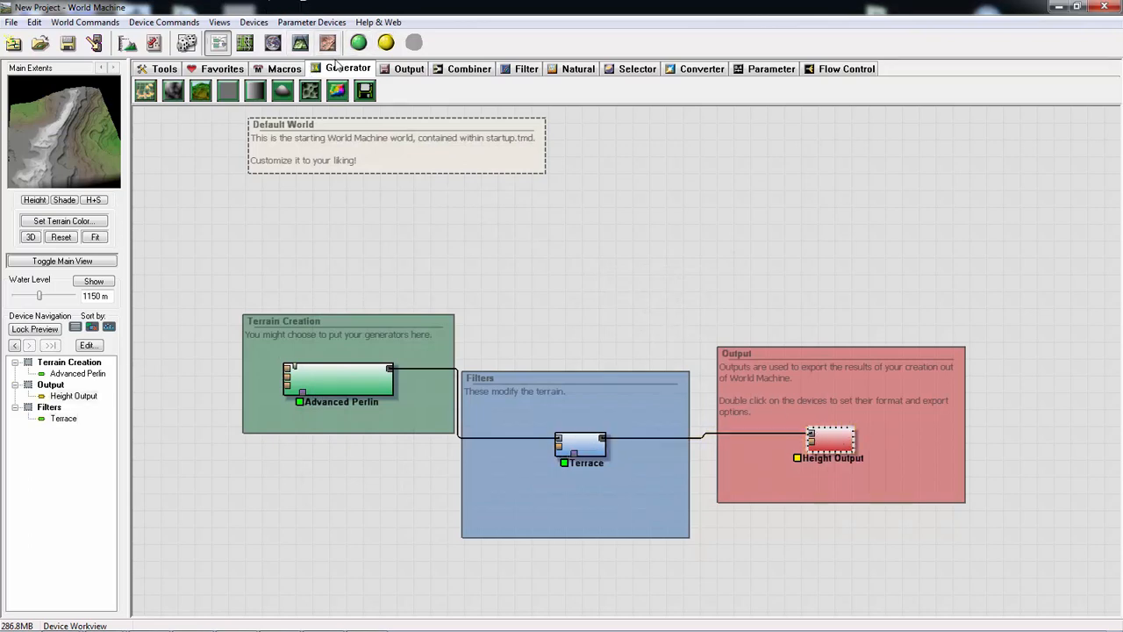
left_click(589, 445)
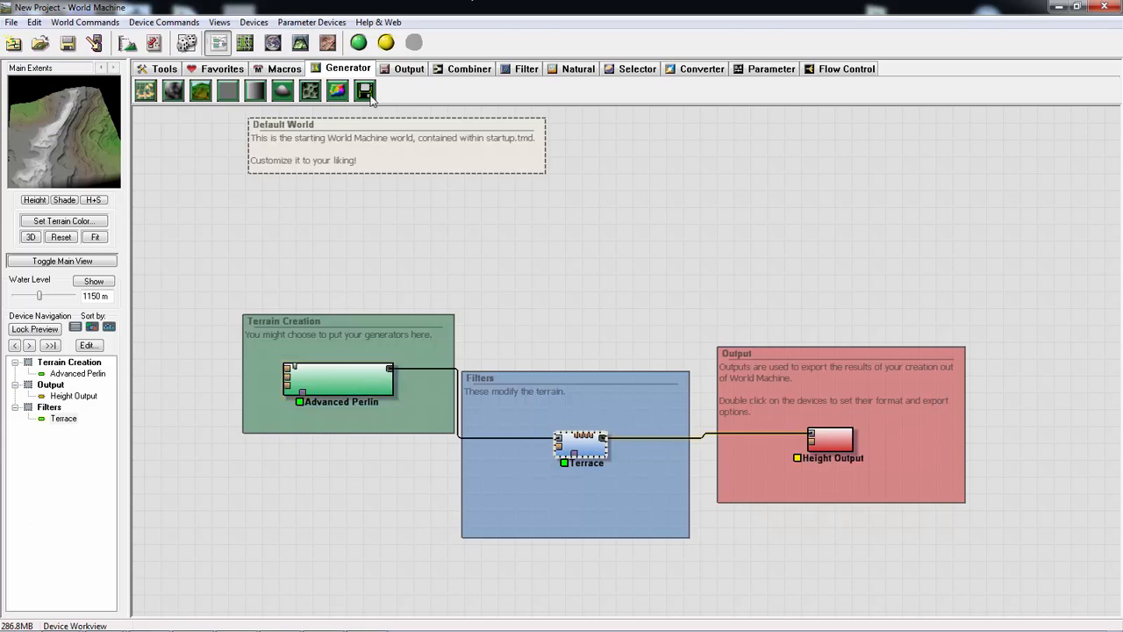
left_click(300, 42)
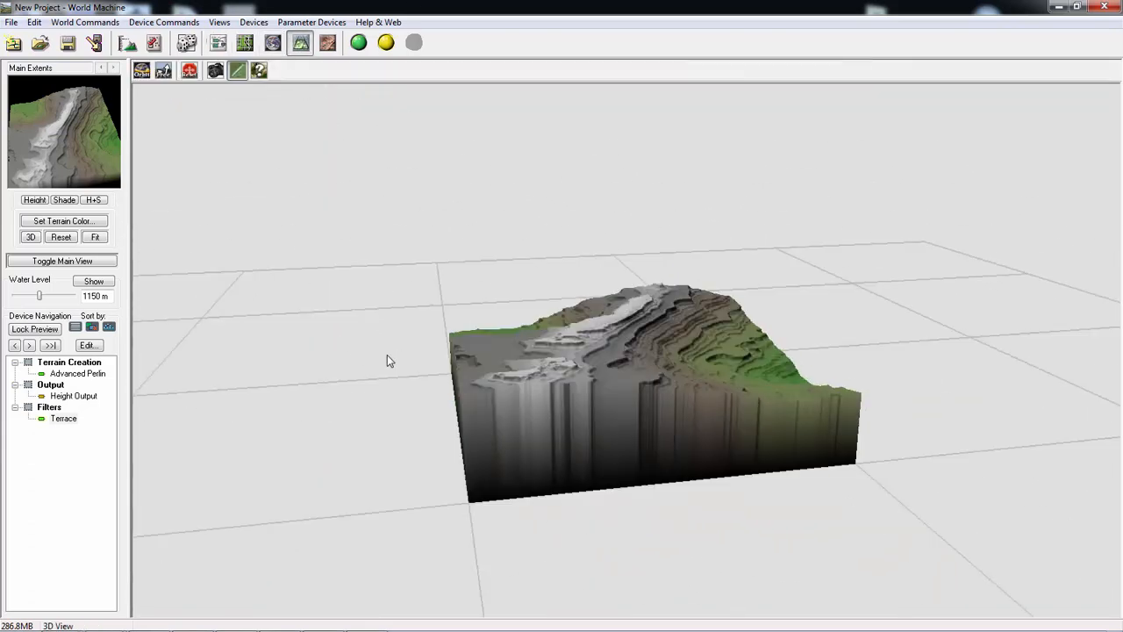
left_click_drag(500, 446, 733, 407)
scroll(702, 369, "up", 3)
left_click_drag(674, 335, 550, 285)
- Review the Main Extents and build resolution in Project Settings without changes, and look over the terraced terrain from above
left_click(127, 42)
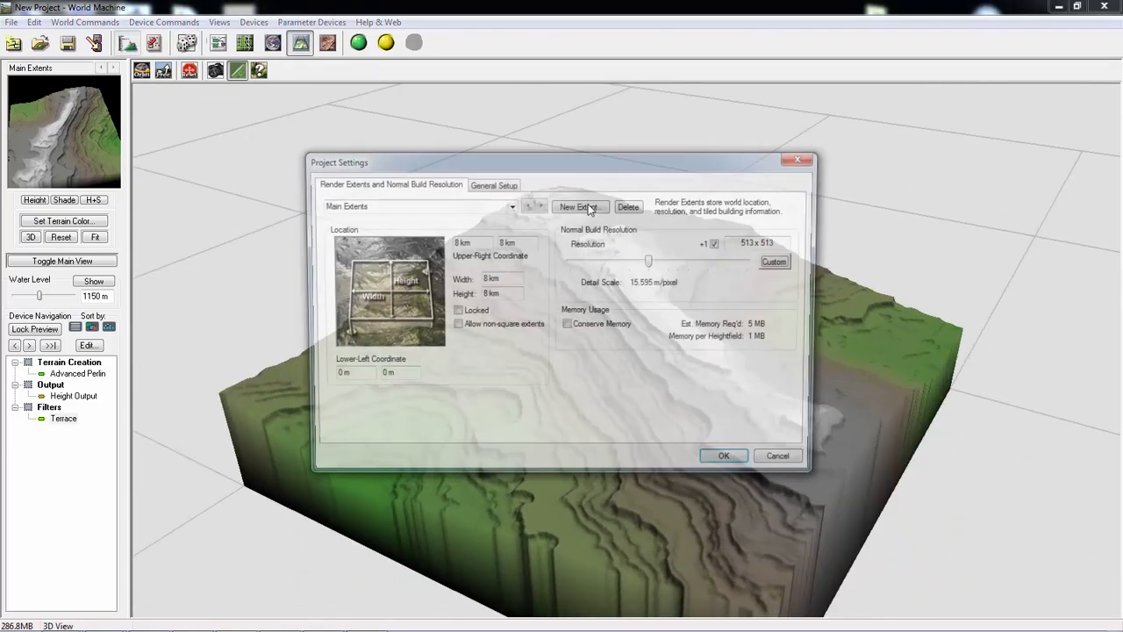
left_click(805, 159)
left_click_drag(707, 221, 651, 258)
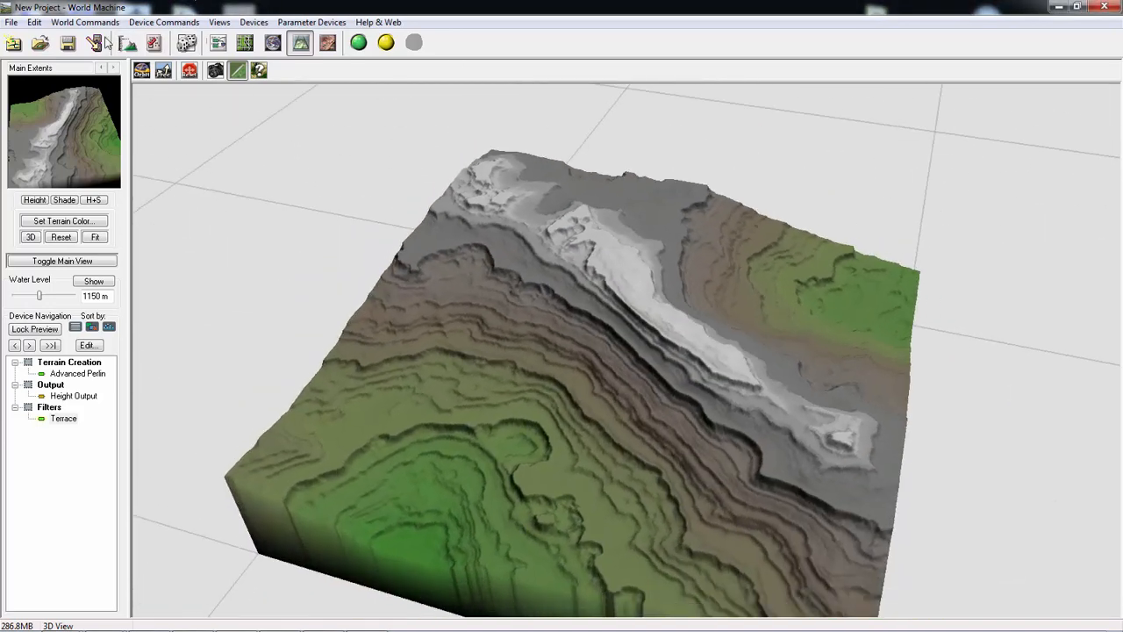
- Set the Advanced Perlin generator's feature scale to 2.37841 km, elevation center to 1394.53 and steepness to 0.531
left_click(218, 42)
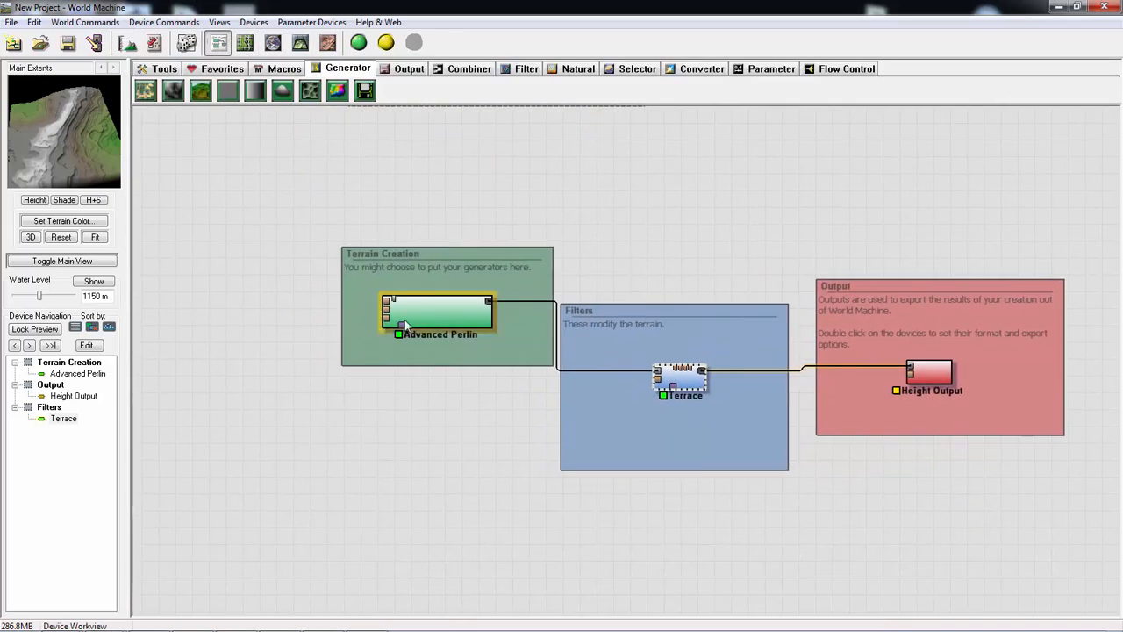
double_click(394, 291)
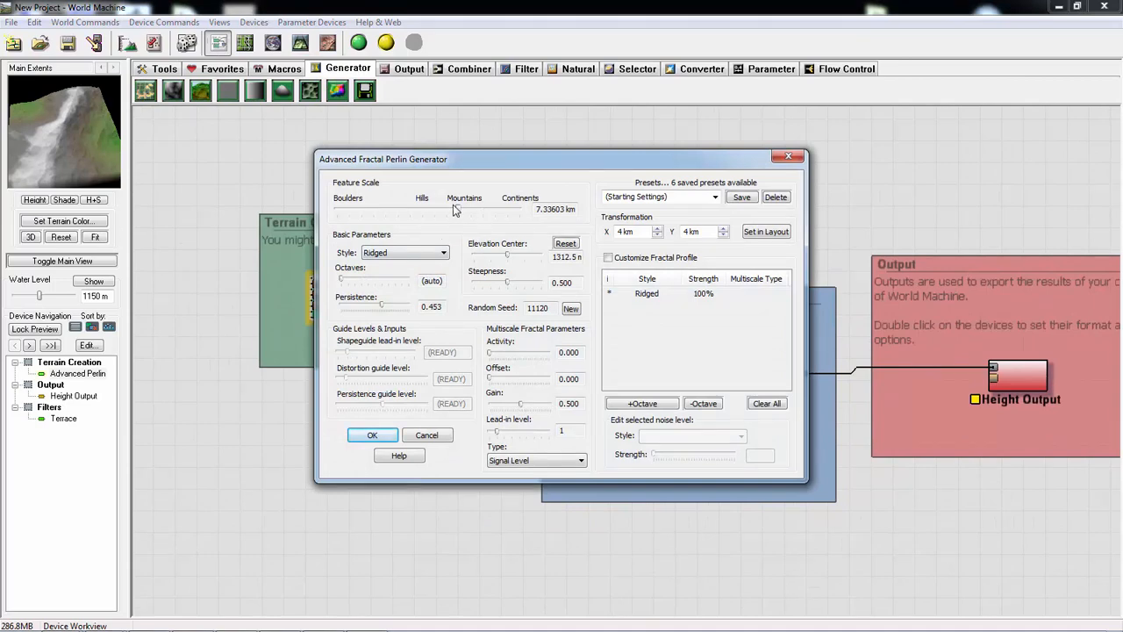
left_click_drag(461, 213, 432, 211)
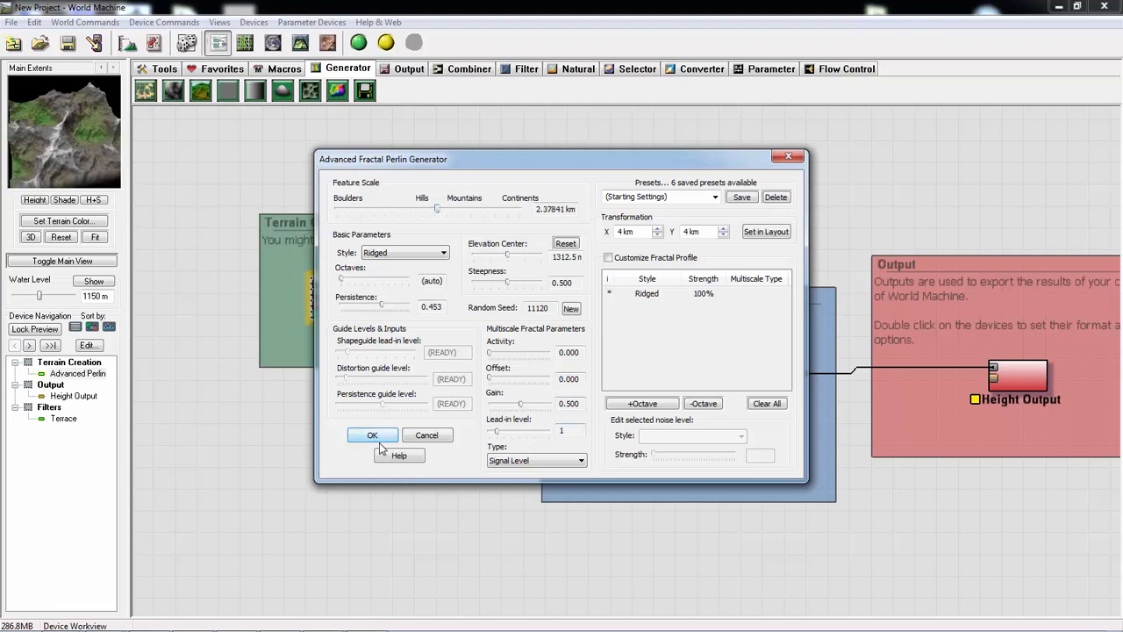
left_click_drag(506, 256, 511, 284)
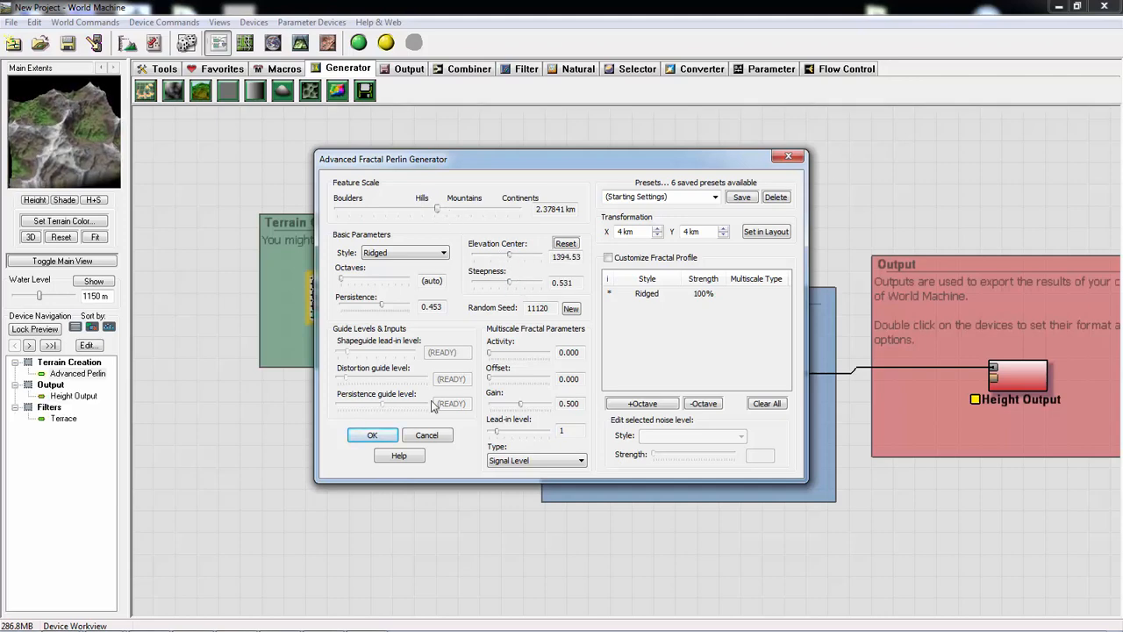
left_click(368, 436)
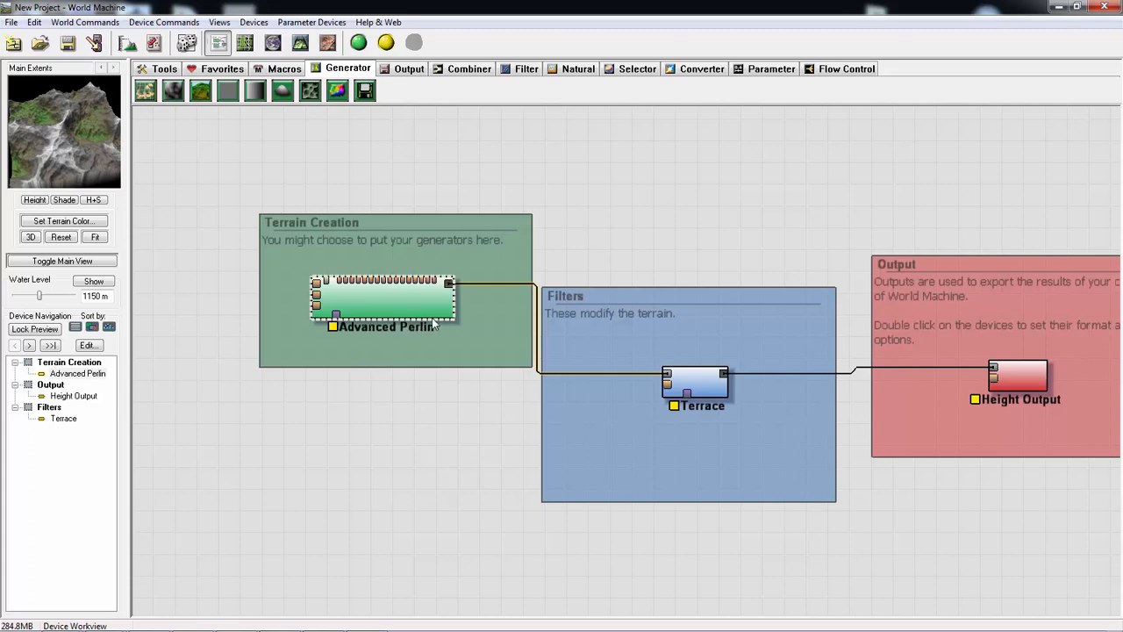
- Reposition the Advanced Perlin device within Terrain Creation, and move the Terrace device out of the Filters group and back inside near its heading
left_click(696, 375)
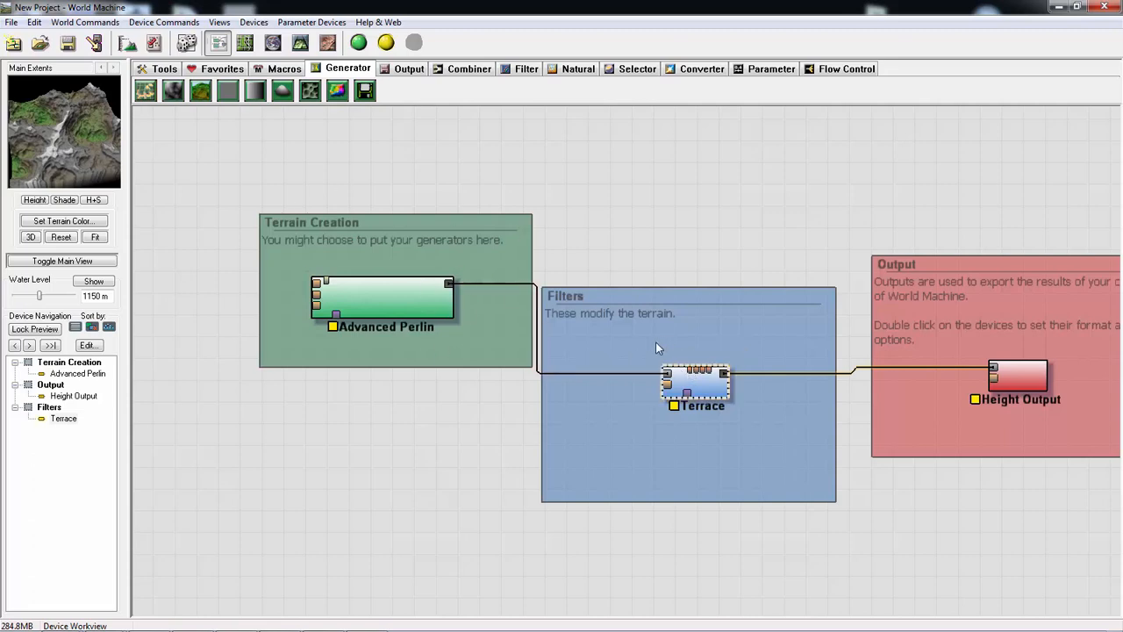
left_click_drag(697, 387, 646, 249)
left_click_drag(427, 299, 398, 298)
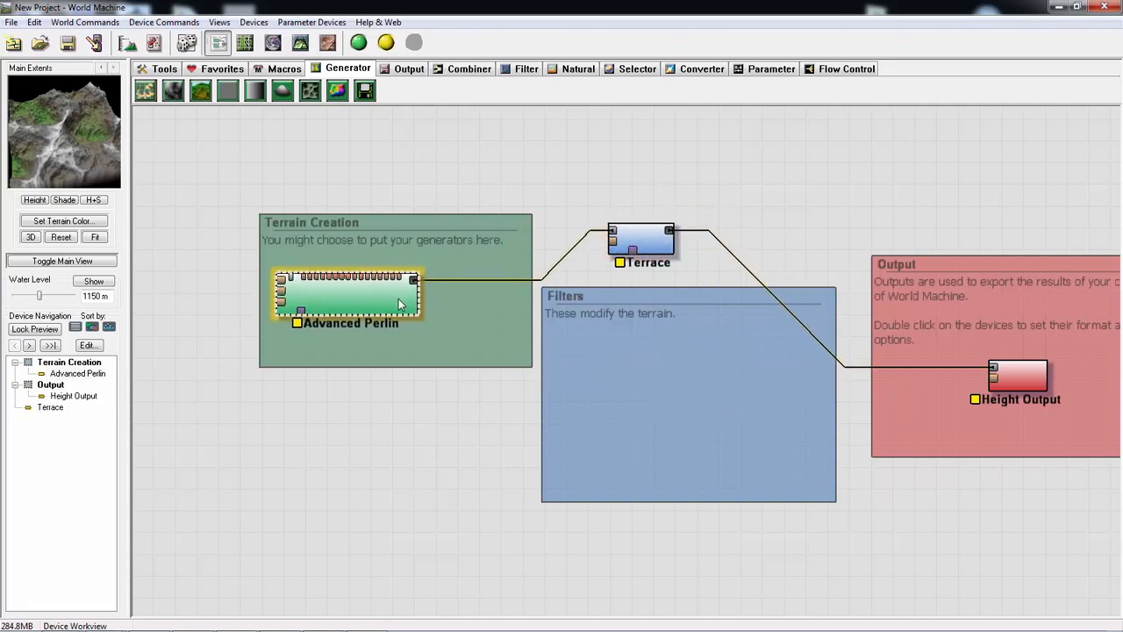
left_click_drag(637, 248, 617, 245)
double_click(626, 242)
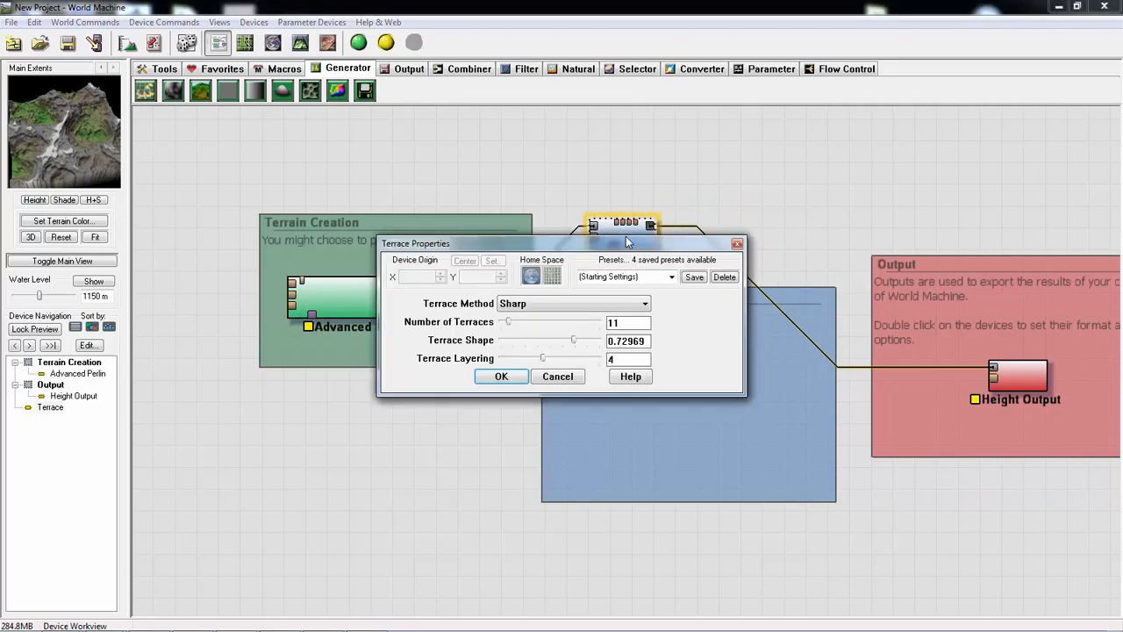
left_click(737, 243)
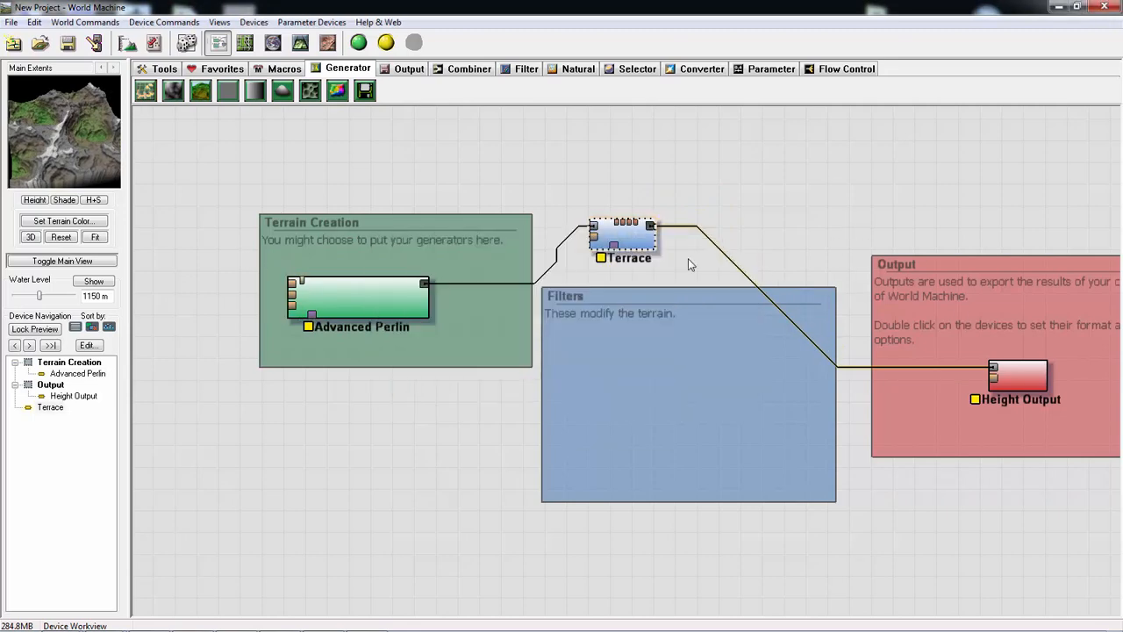
left_click_drag(587, 241, 590, 323)
left_click(561, 461)
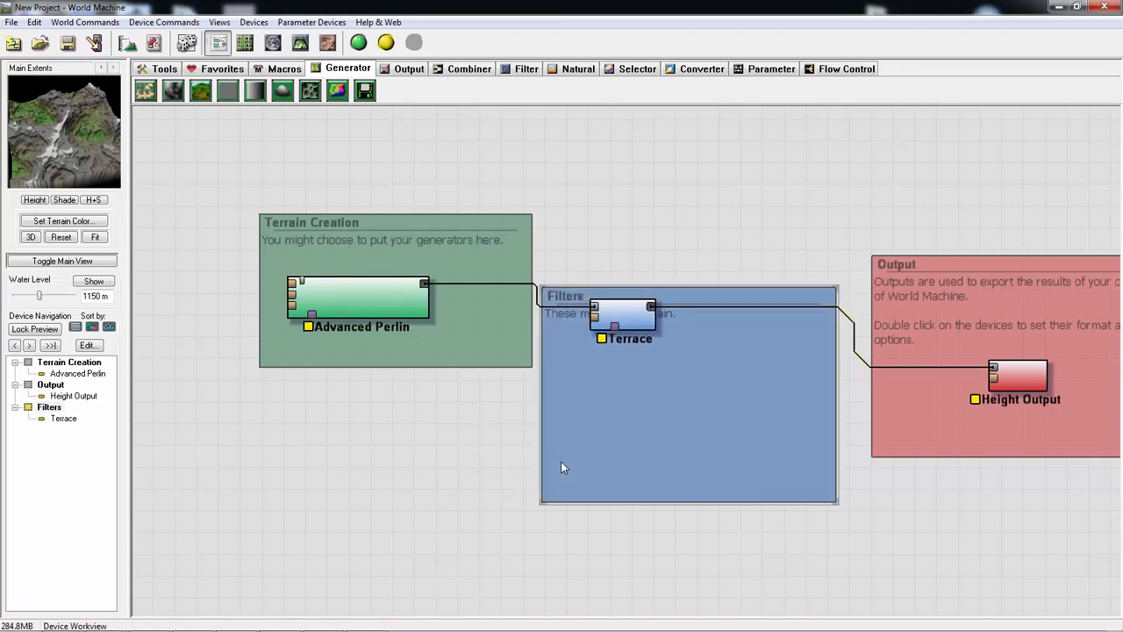
- Set the Terrace device's number of terraces to 7
left_click(637, 322)
double_click(629, 319)
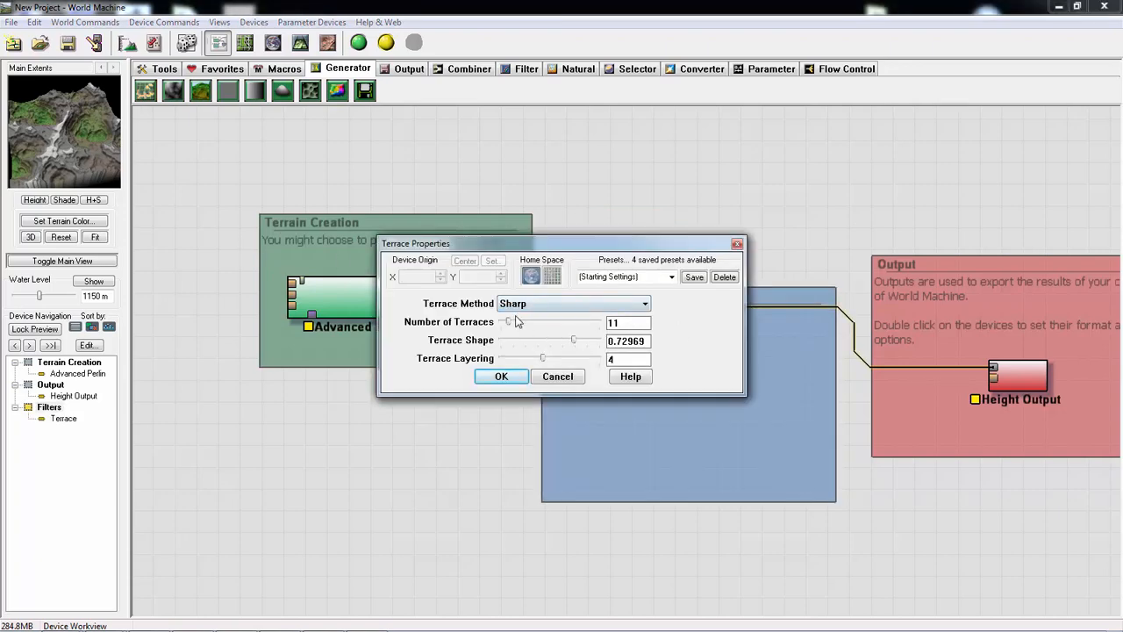
left_click_drag(513, 322, 505, 321)
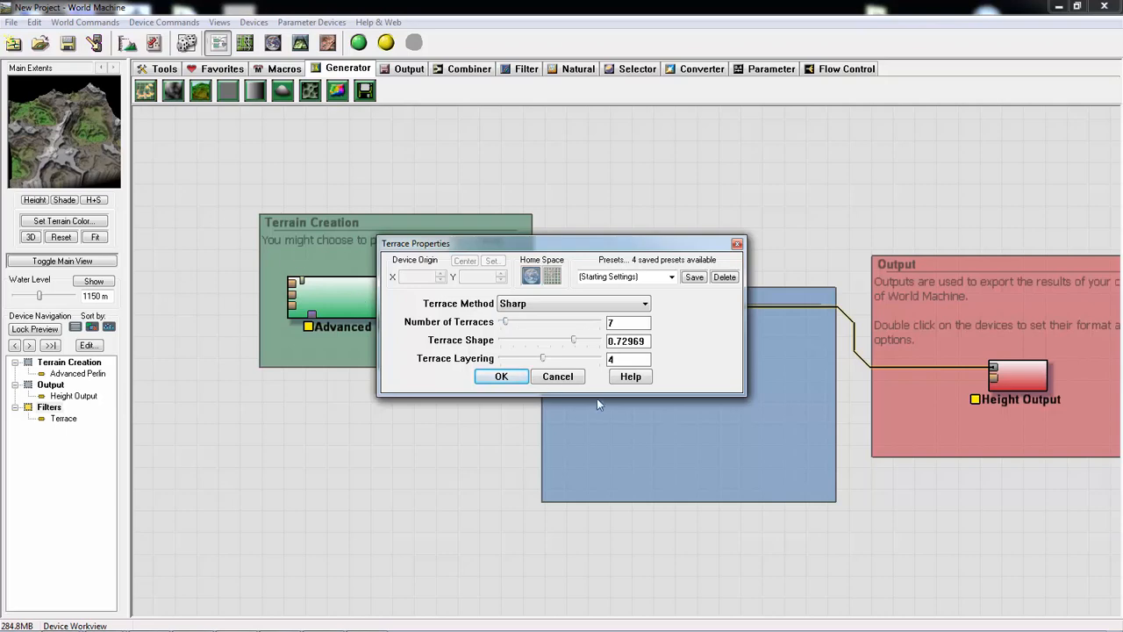
left_click(501, 376)
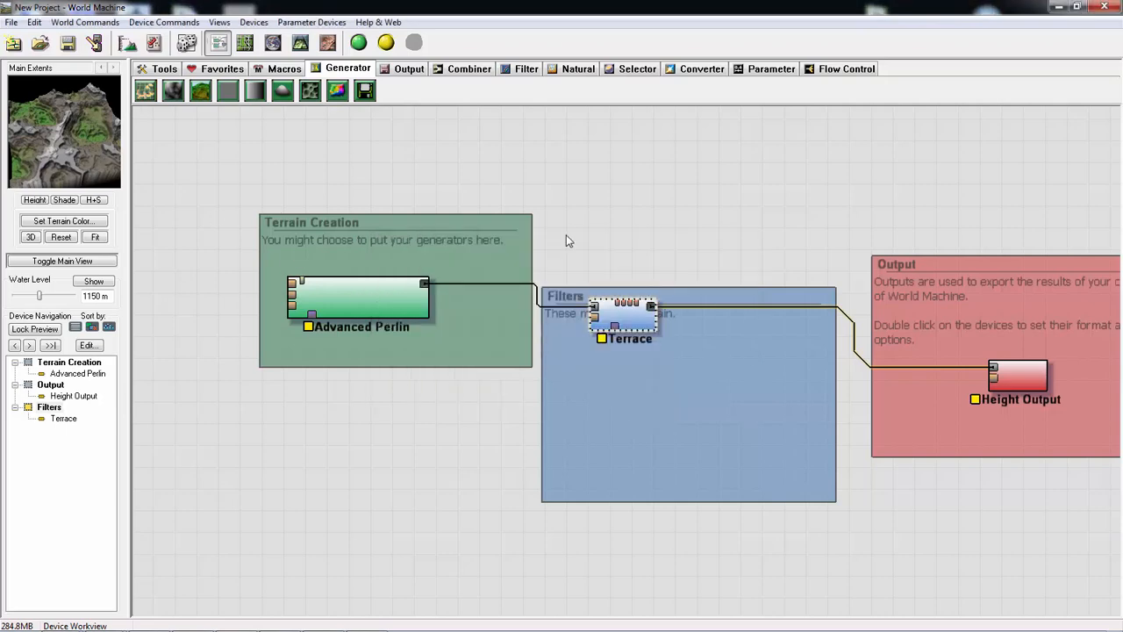
- Build the world, inspect the terraced terrain in the 3D View, and return to the device network
left_click(382, 43)
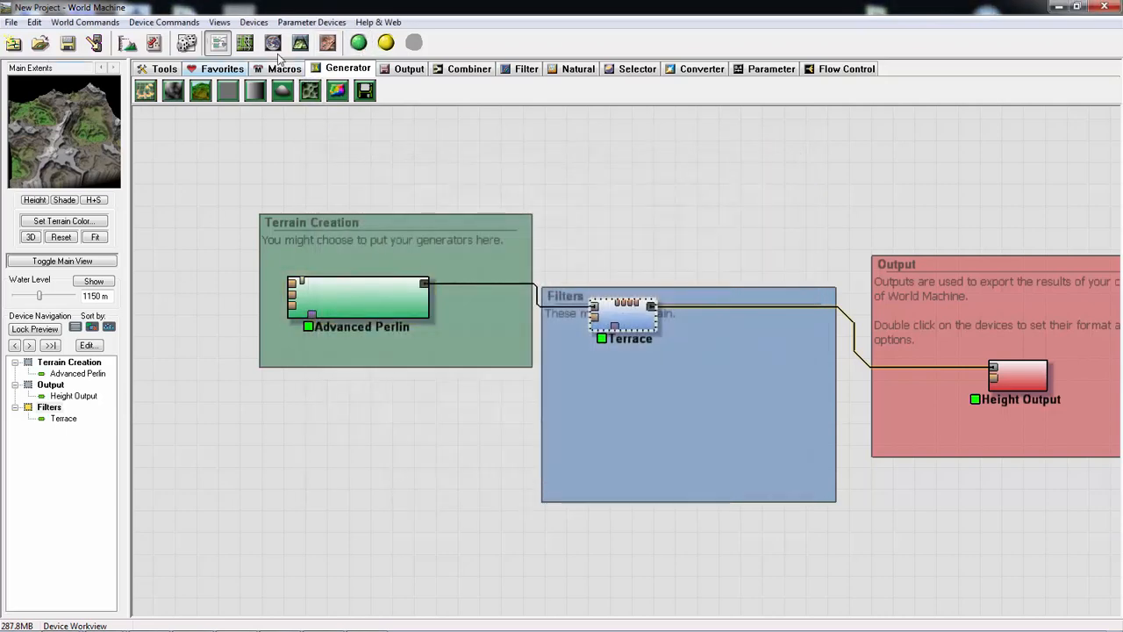
left_click(300, 46)
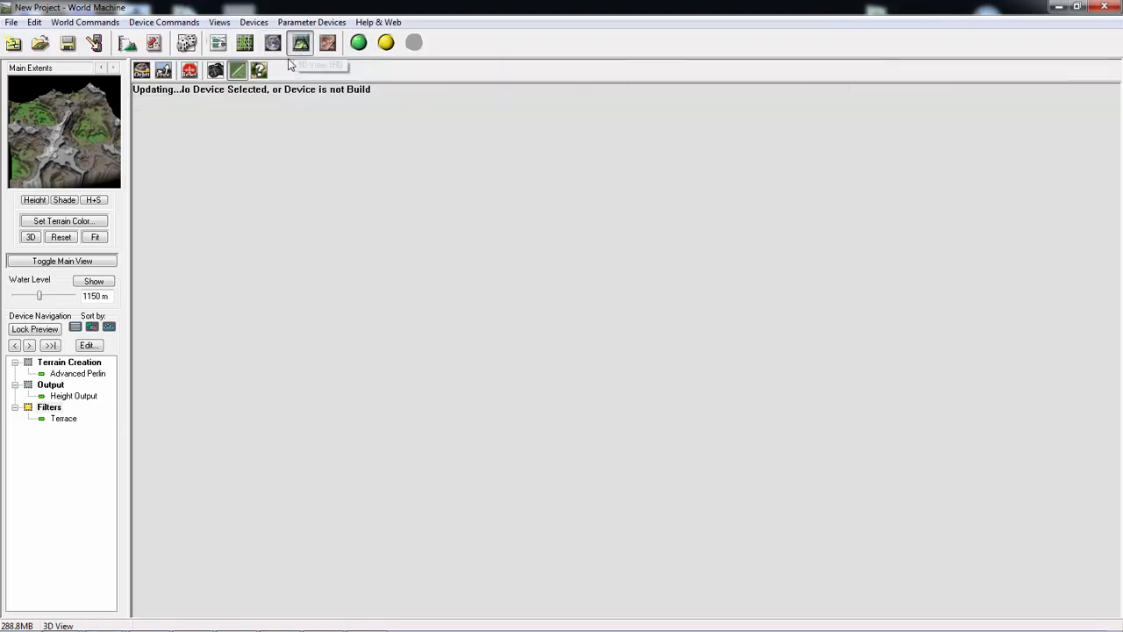
left_click_drag(510, 383, 333, 219)
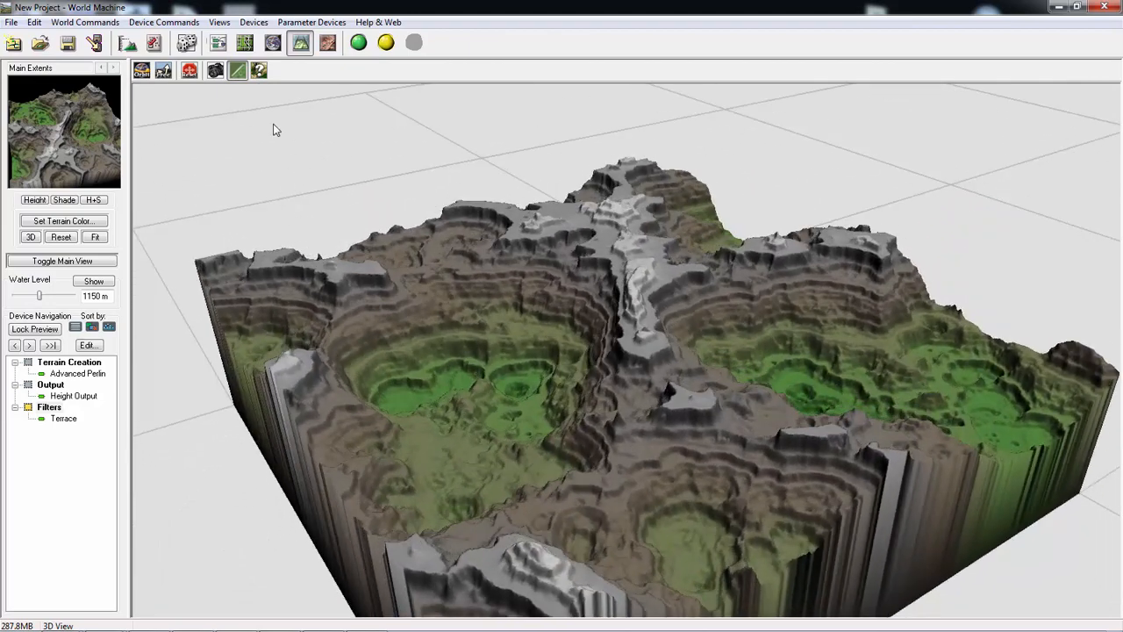
left_click(273, 43)
left_click(219, 43)
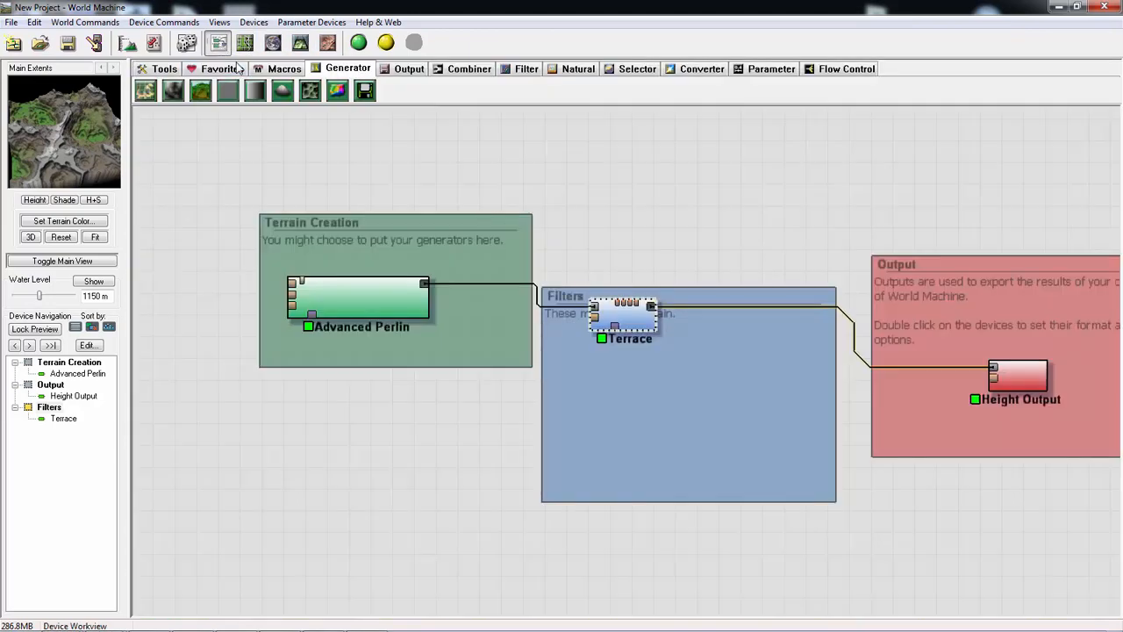
double_click(331, 287)
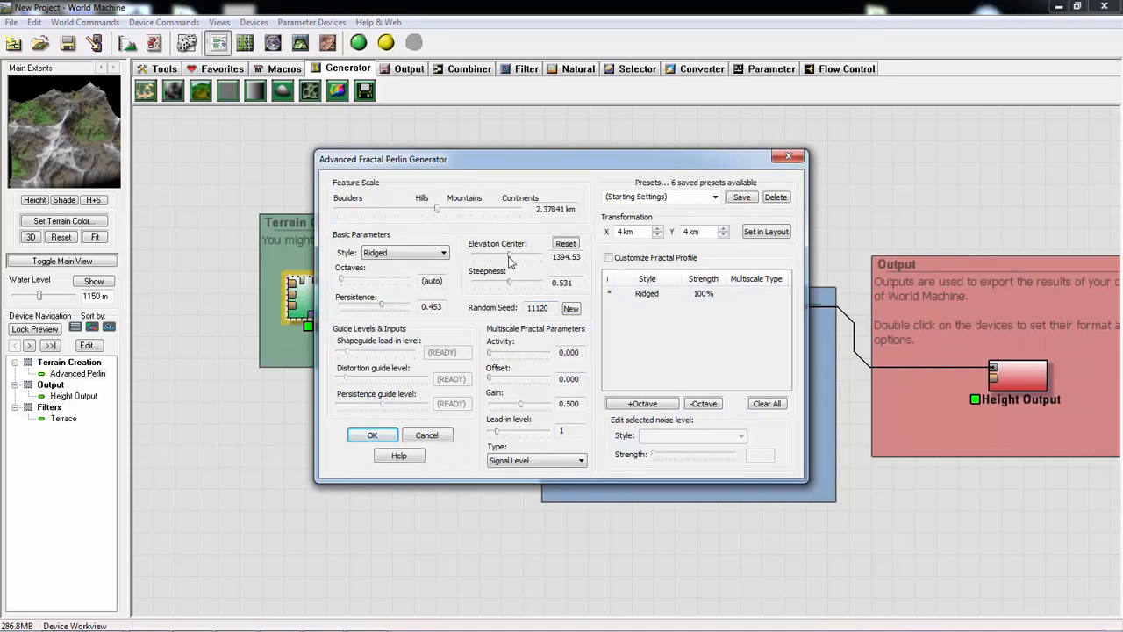
left_click_drag(509, 260, 507, 260)
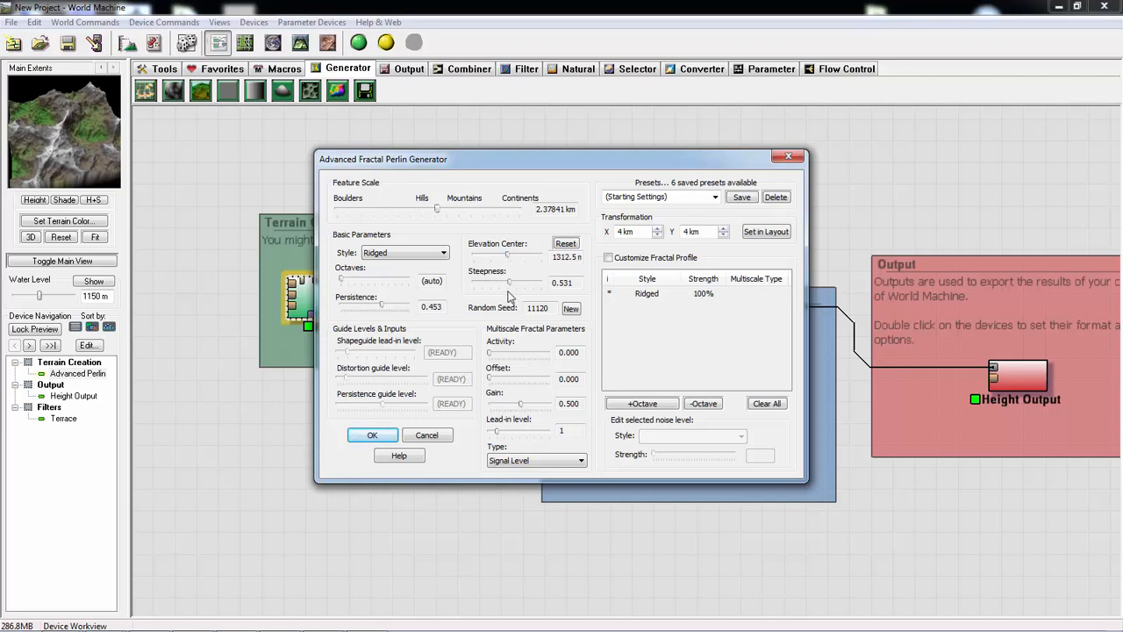
mouse_move(508, 280)
left_mouse_down()
mouse_move(494, 277)
mouse_move(507, 277)
left_mouse_up()
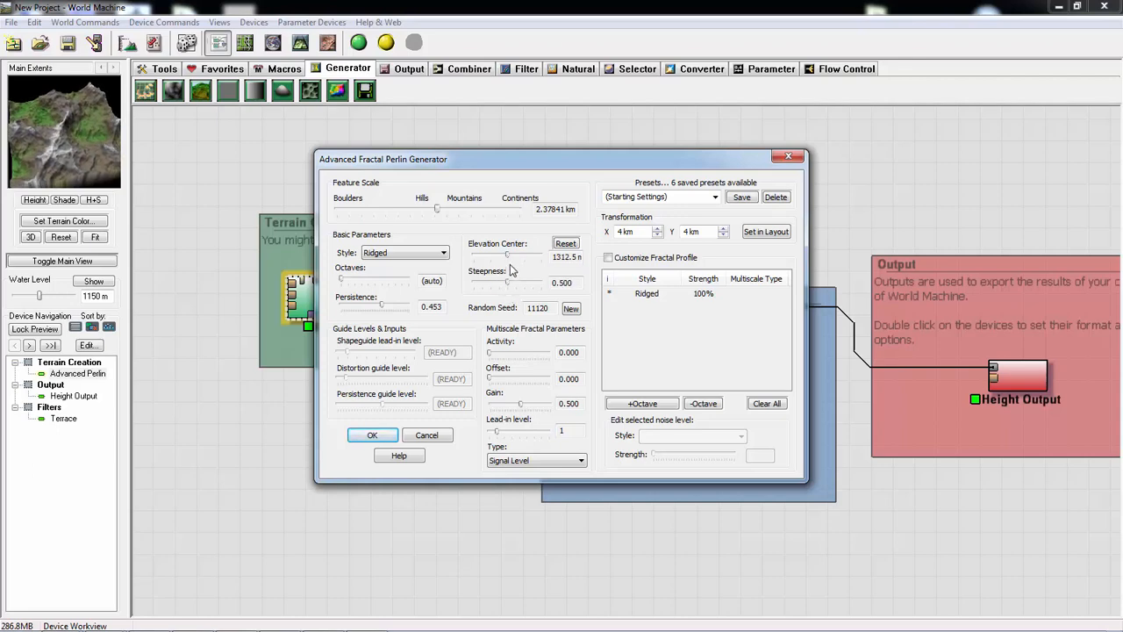
left_click(427, 436)
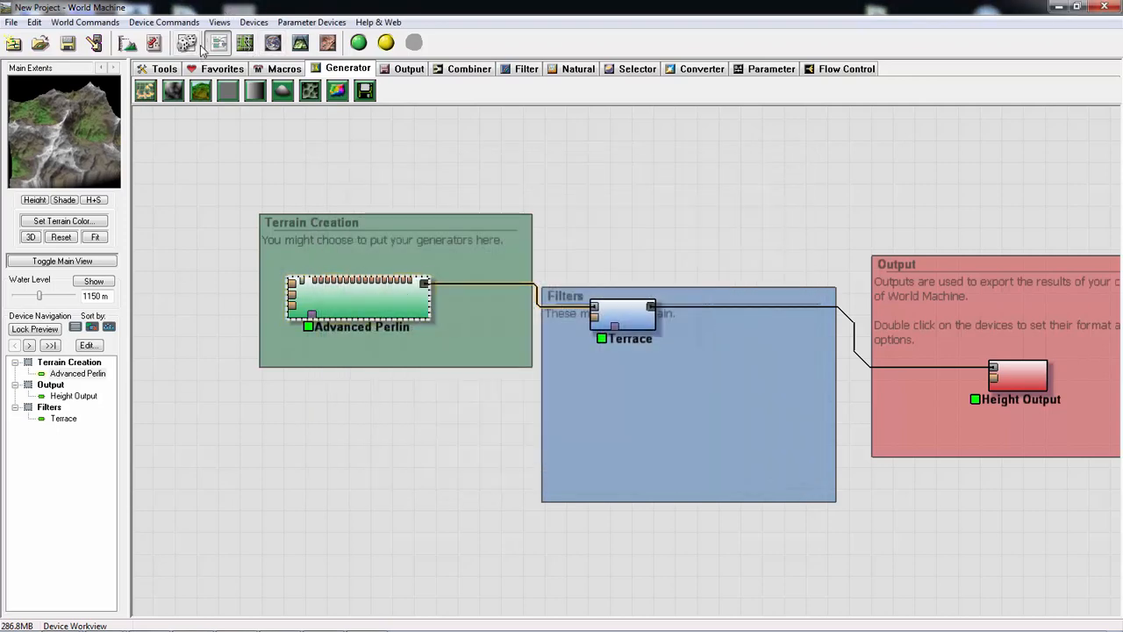
- Set the height of the Main Extents to 2 km in Project Settings
left_click(128, 43)
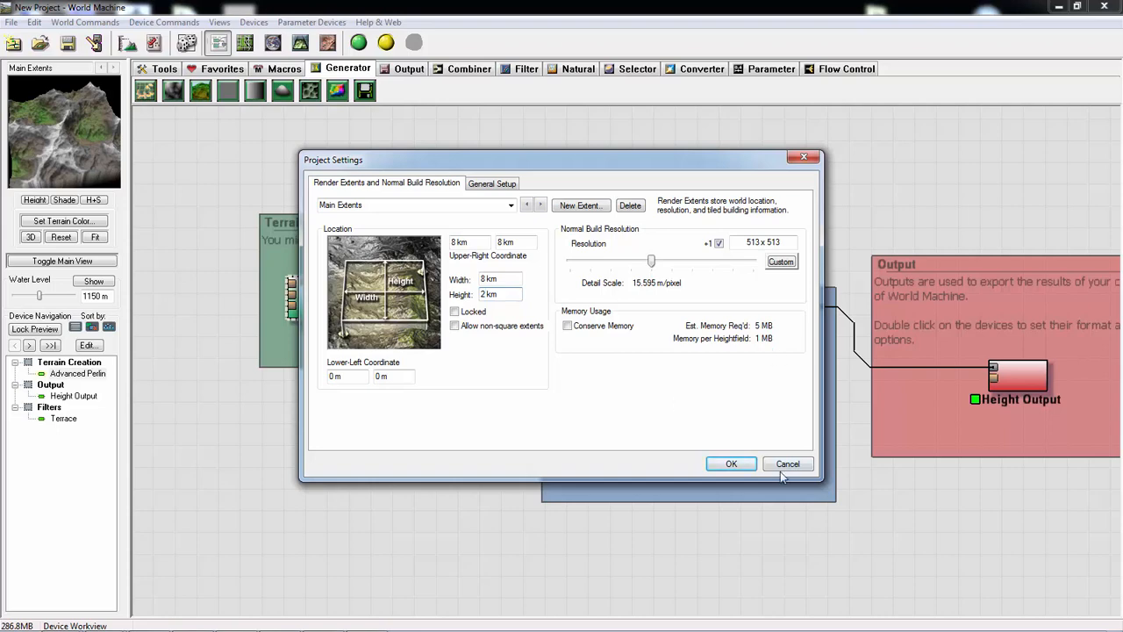
left_click(730, 463)
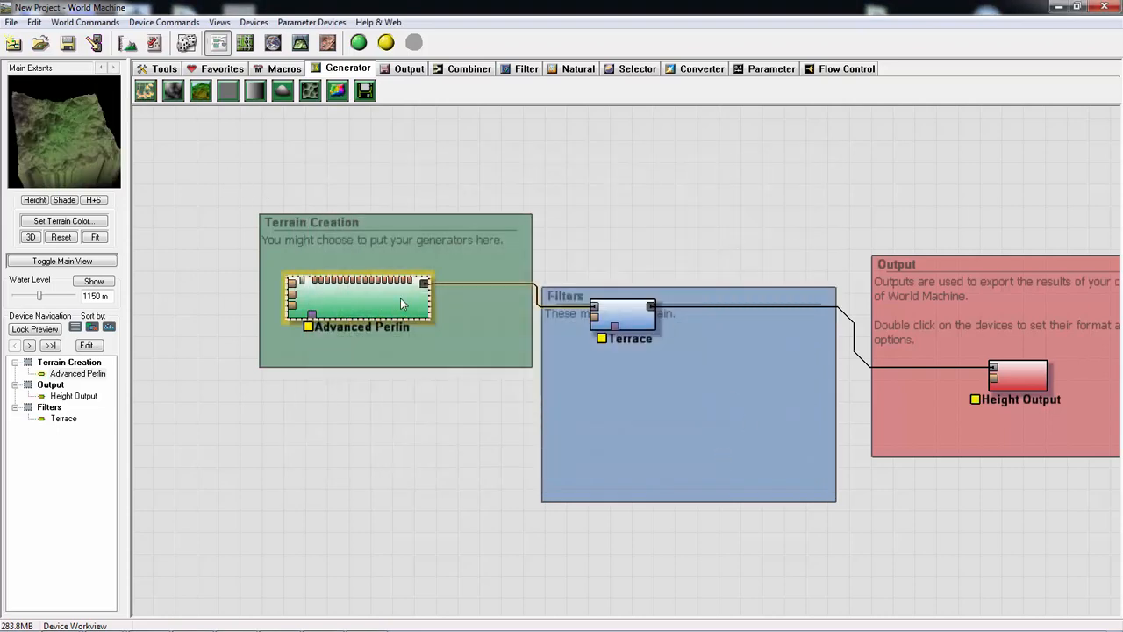
double_click(398, 305)
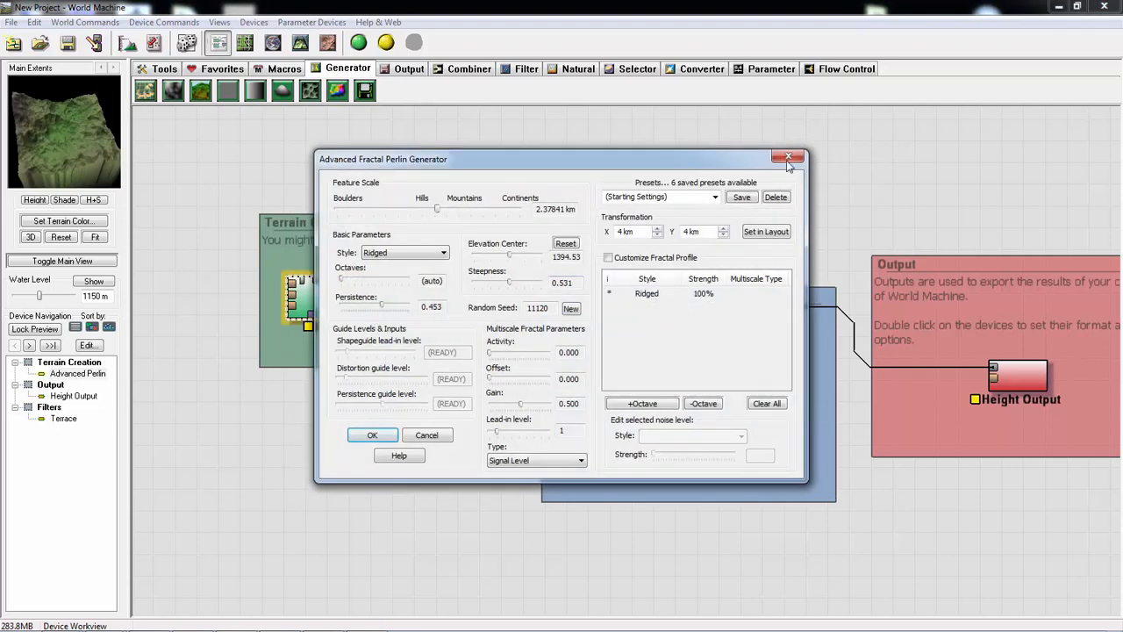
left_click_drag(508, 258, 483, 260)
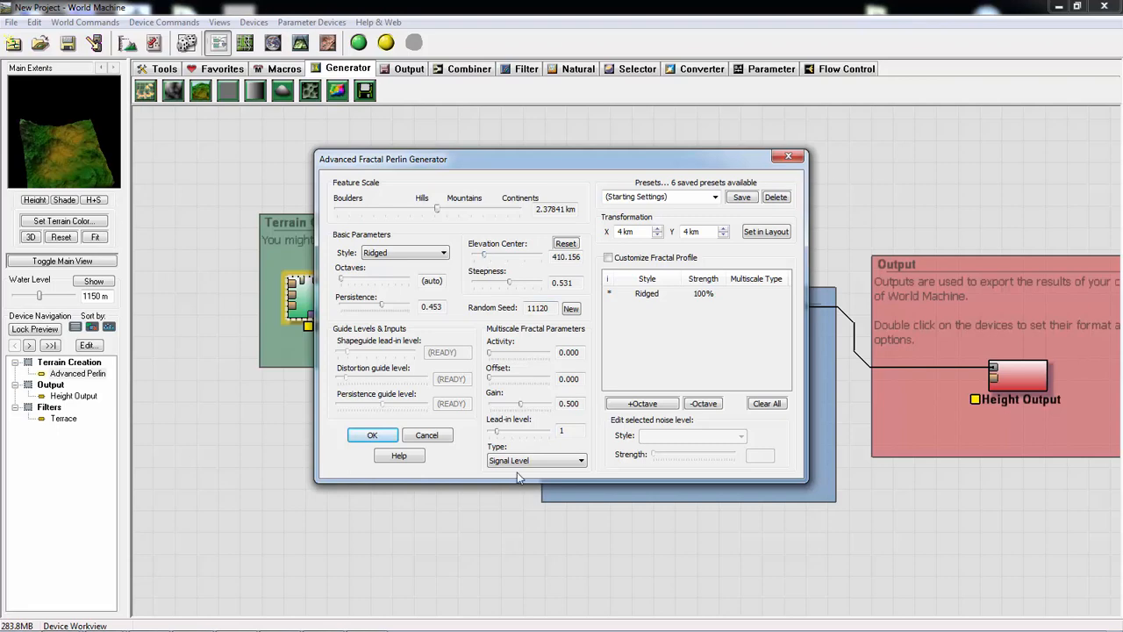
left_click(427, 435)
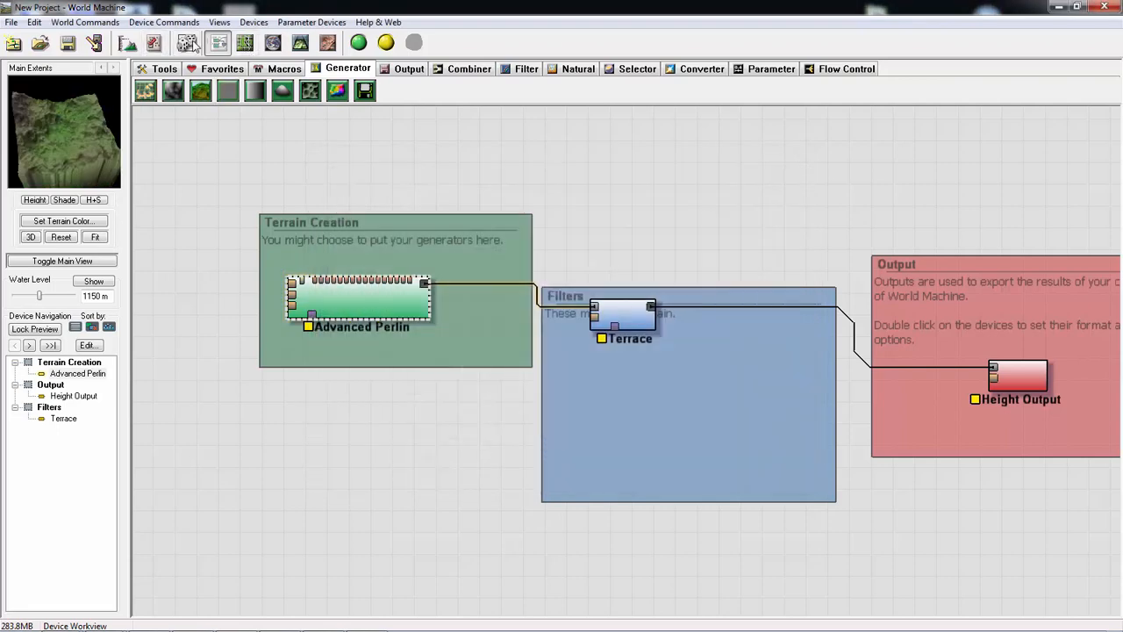
- Allow non-square extents for the Main Extents in Project Settings and set both width and height to 8 km
left_click(128, 46)
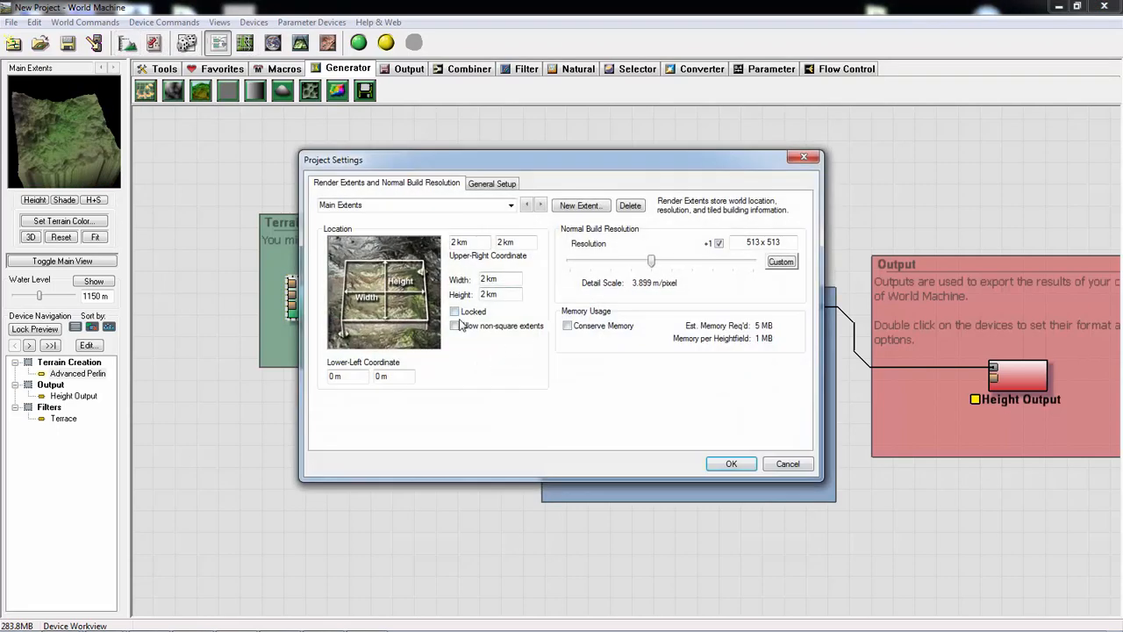
left_click(455, 328)
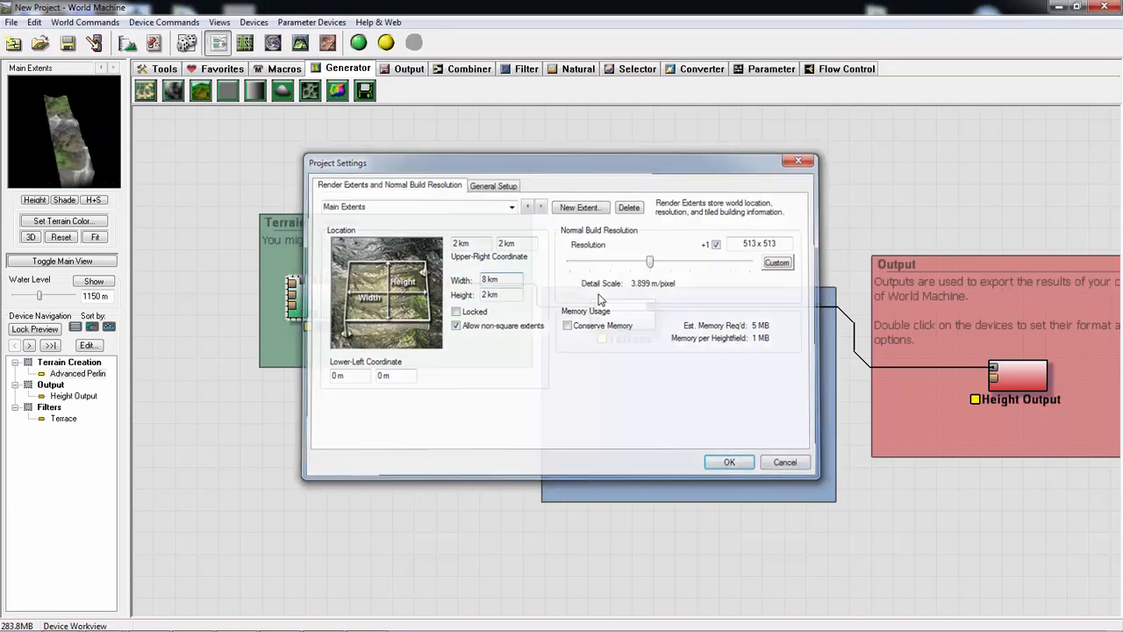
key("Return")
left_click(129, 45)
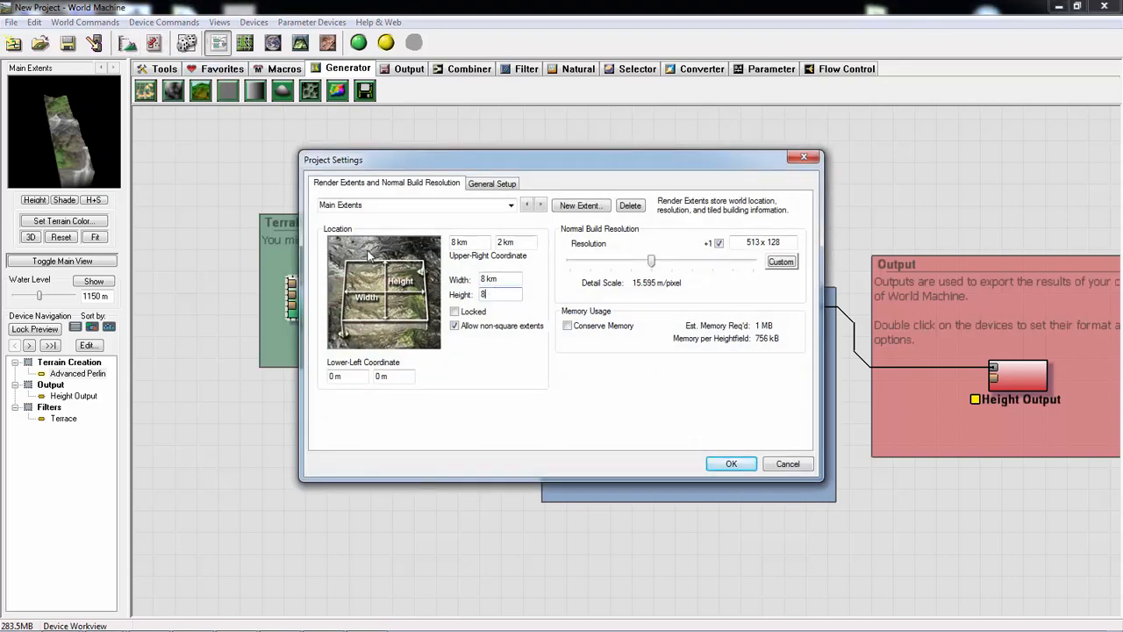
key("Return")
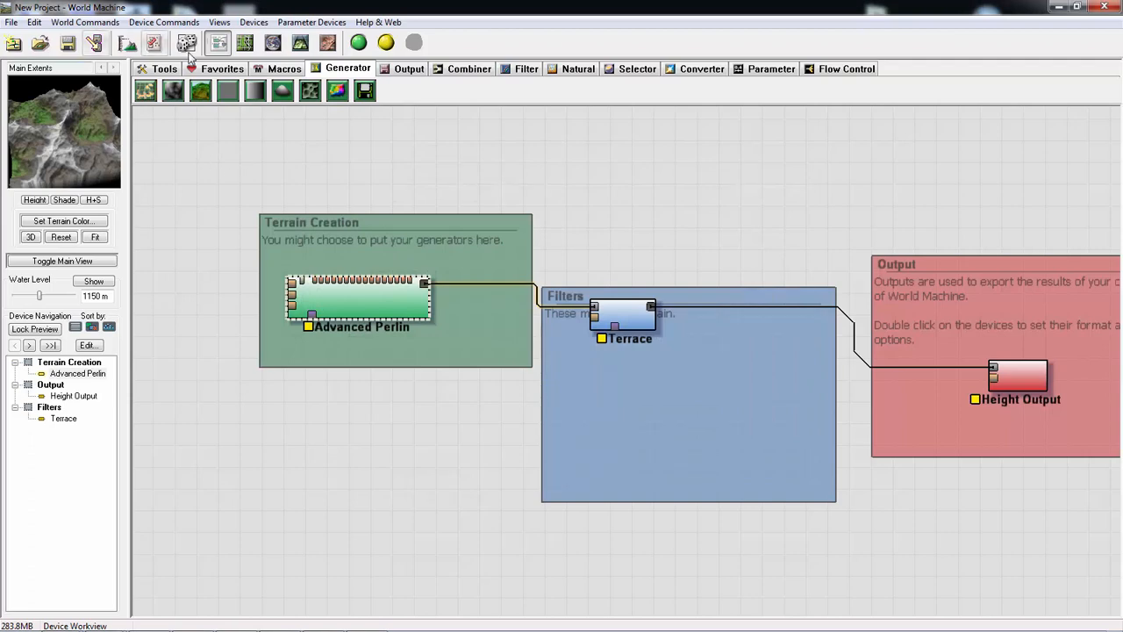
- Examine the terrain at wide and close scales in the Layout View, and return to the device network
left_click(245, 43)
left_click_drag(605, 459, 599, 486)
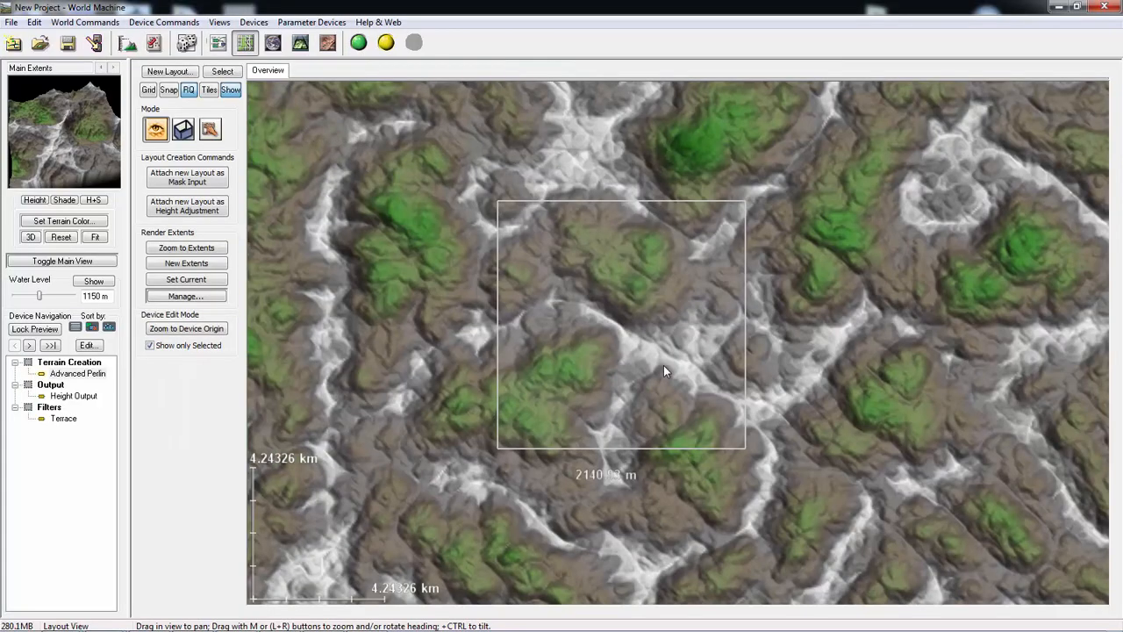
scroll(660, 376, "down", 4)
scroll(657, 372, "down", 12)
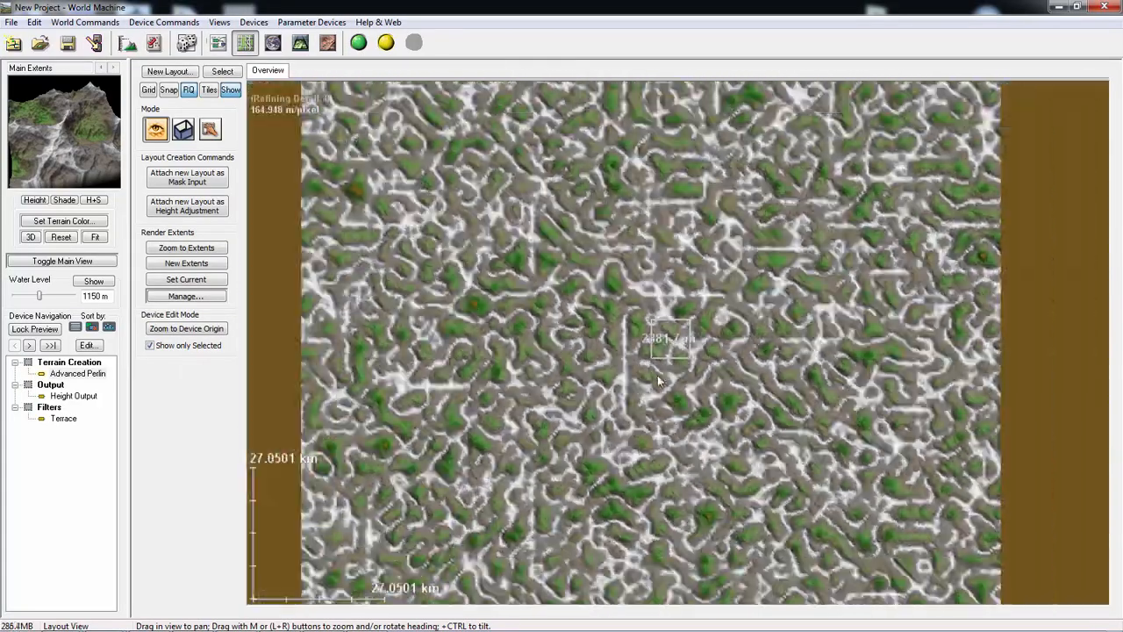
scroll(677, 389, "up", 20)
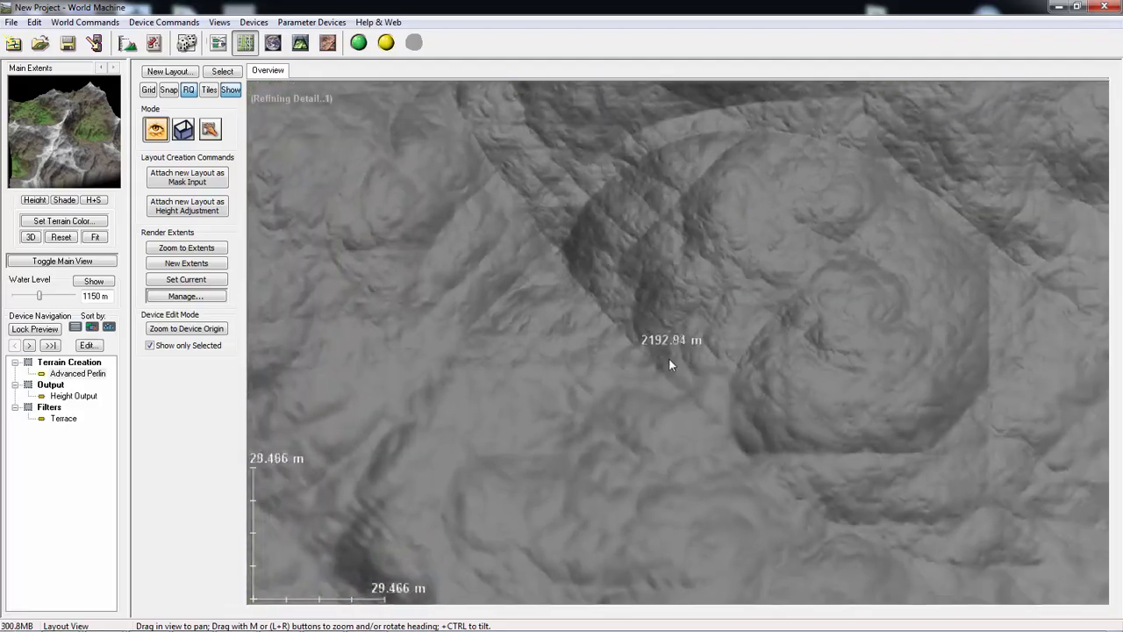
scroll(631, 366, "down", 6)
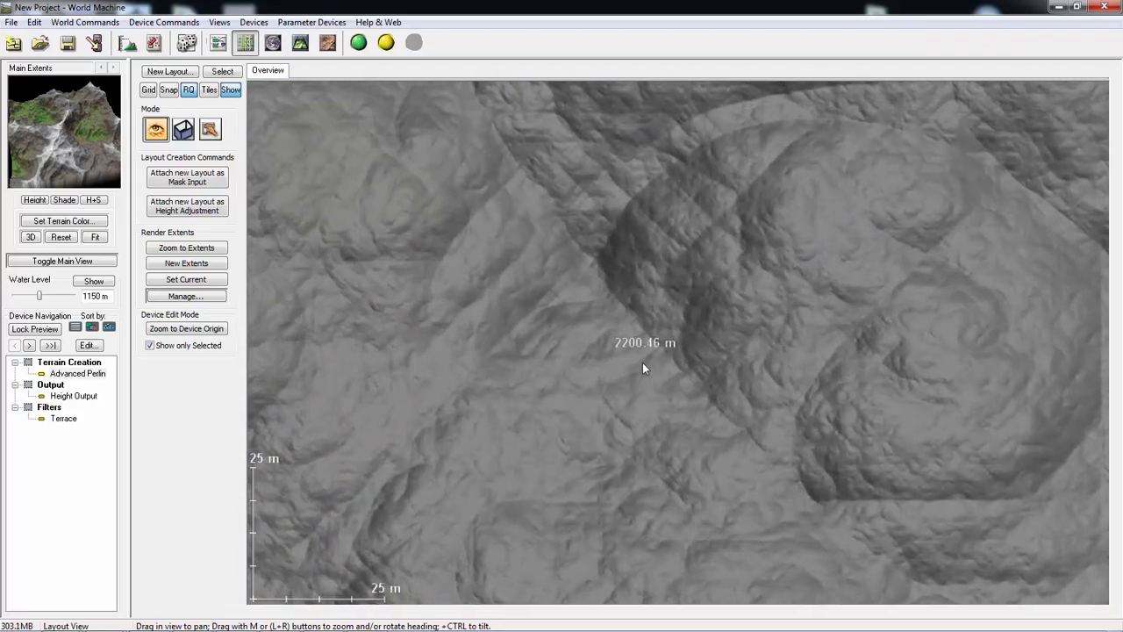
scroll(628, 367, "down", 5)
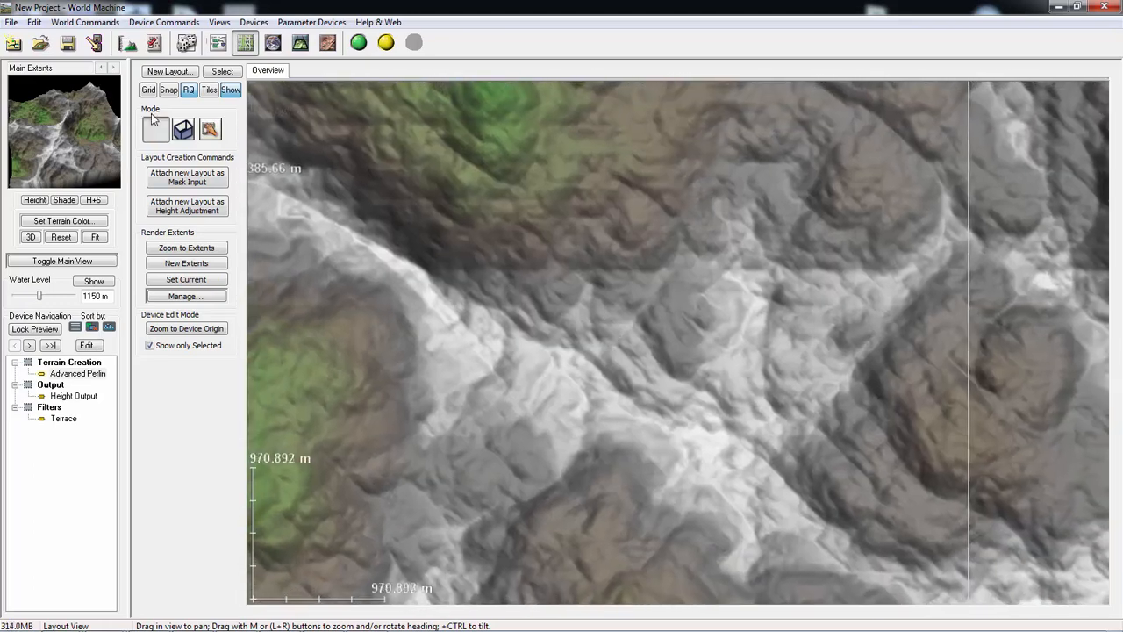
left_click(217, 44)
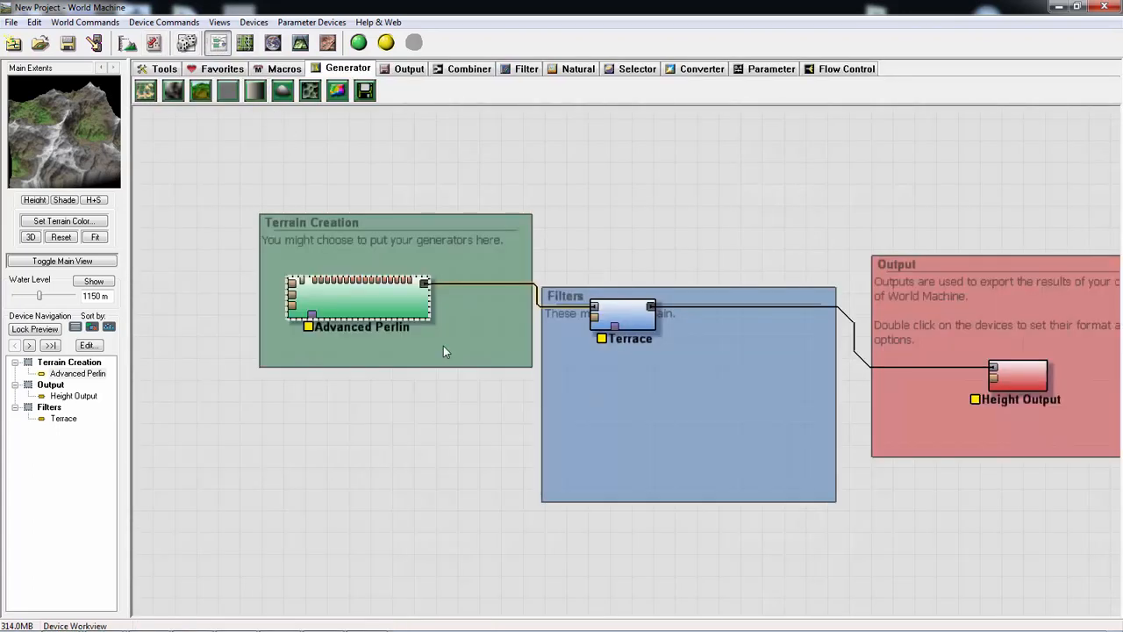
- Rearrange the devices: Terrace over Terrain Creation's upper edge, Advanced Perlin over its lower edge, and Height Output higher within the Output group
left_click_drag(603, 313, 617, 245)
left_click_drag(301, 318, 249, 368)
left_click_drag(606, 239, 478, 225)
left_click_drag(981, 386, 977, 328)
left_click(263, 367)
middle_click_drag(383, 416, 512, 434)
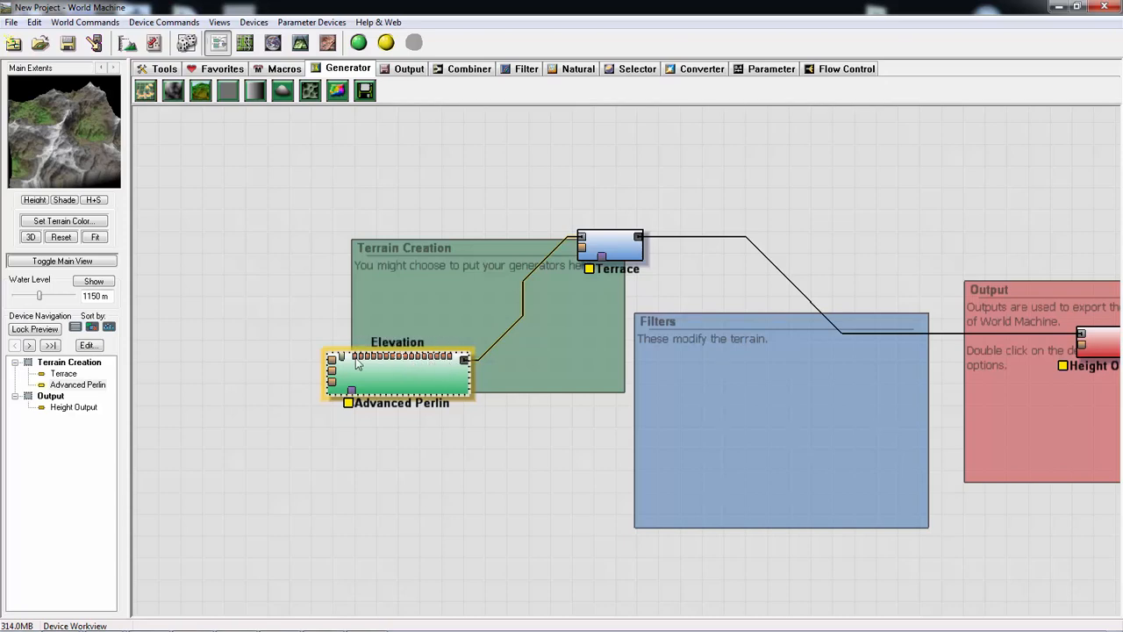
- Switch to Chrome's Device Reference page, read the guide level and multiscale fractal parameter descriptions, and return to World Machine
key("alt+Tab")
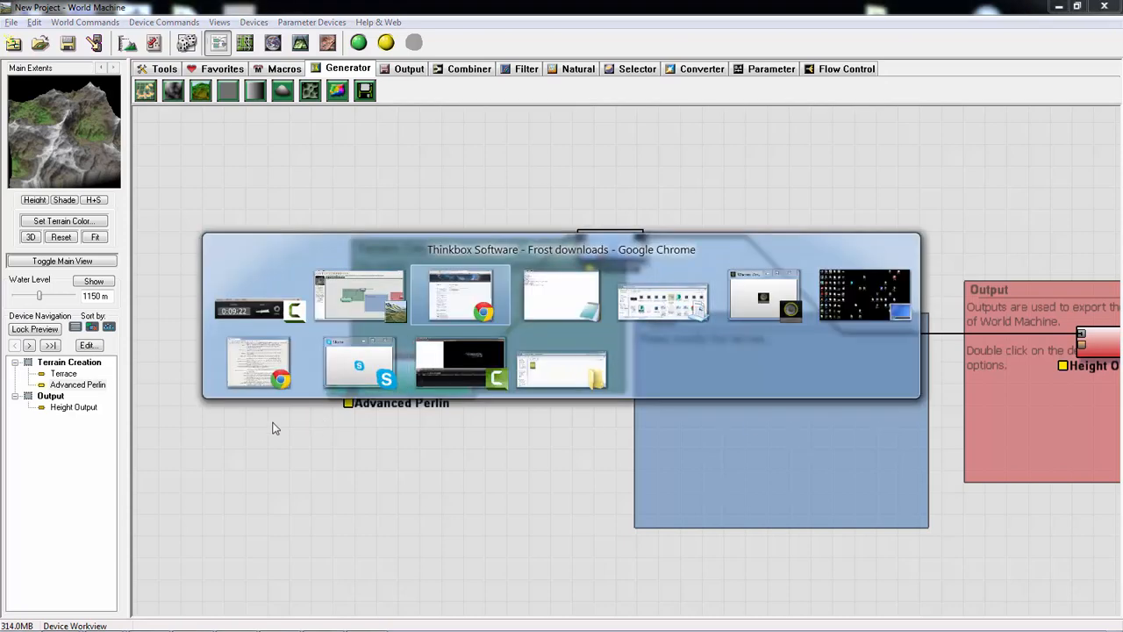
left_click(246, 371)
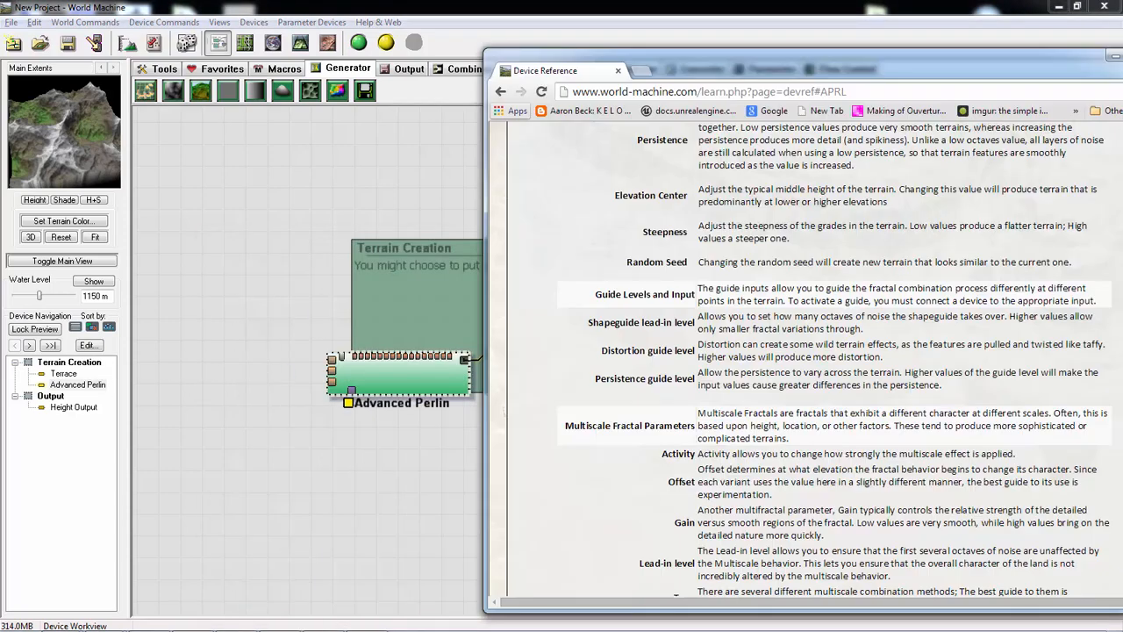
scroll(878, 334, "down", 3)
scroll(851, 395, "up", 2)
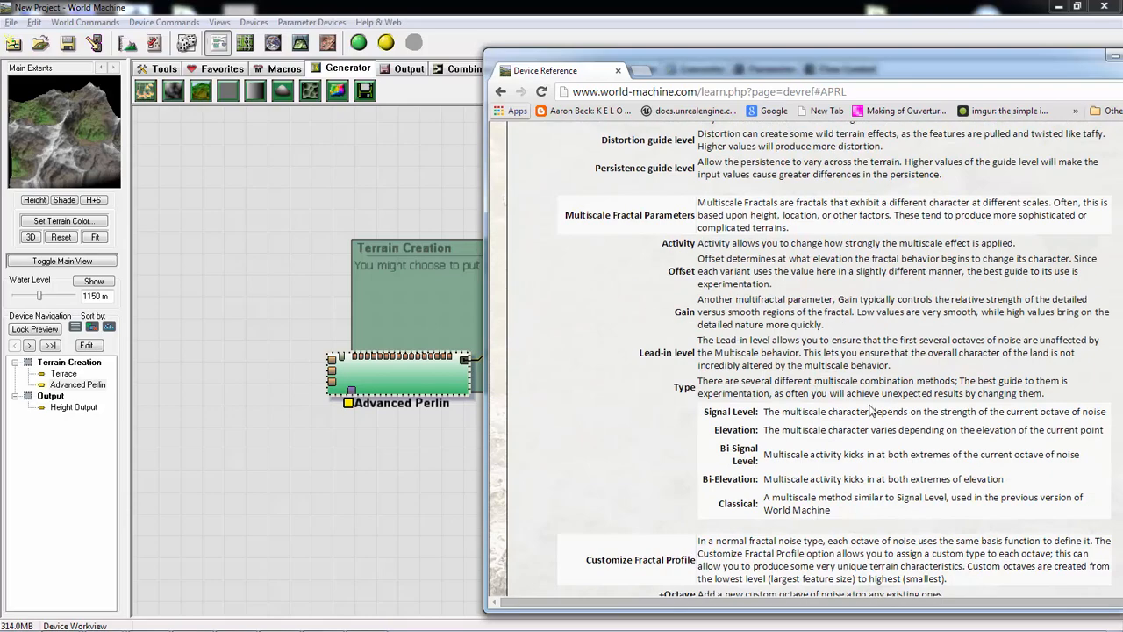
left_click_drag(1072, 304, 672, 253)
scroll(680, 289, "up", 3)
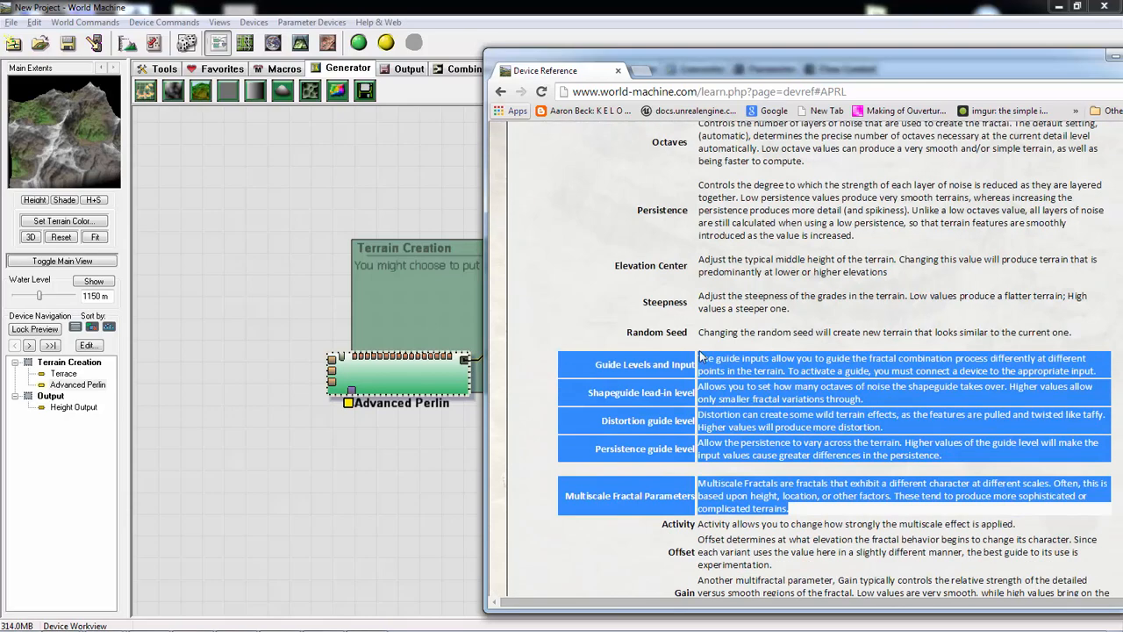
left_click_drag(631, 339, 1011, 593)
left_click(298, 233)
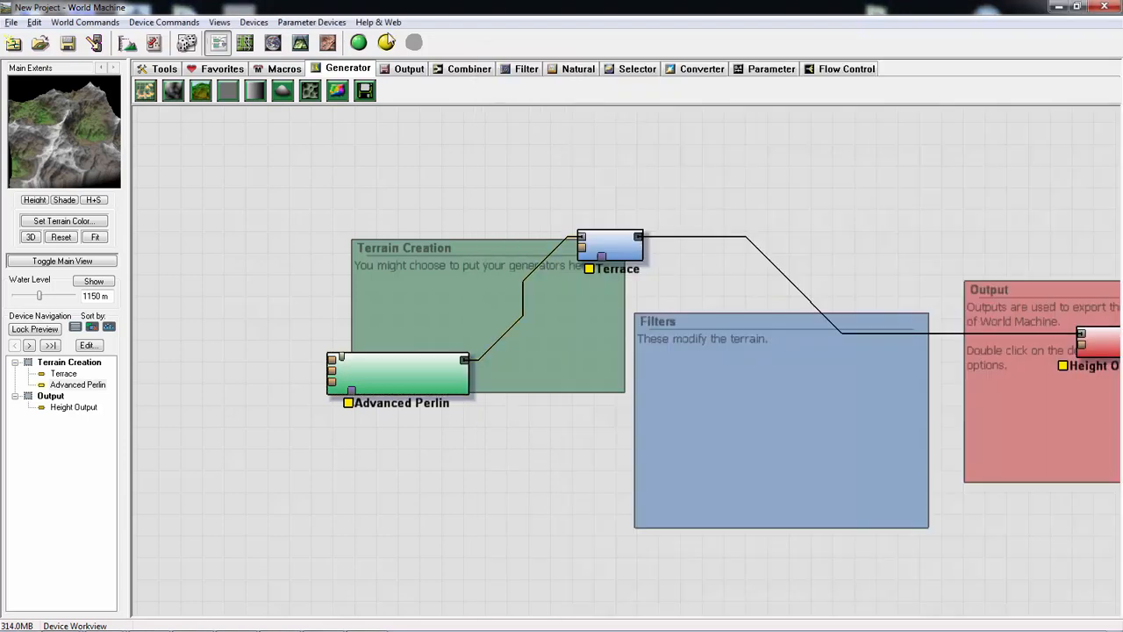
- Shift the Terrace device onto Terrain Creation's upper corner facing Filters, and raise Advanced Perlin to just below the Terrain Creation heading
left_click(770, 70)
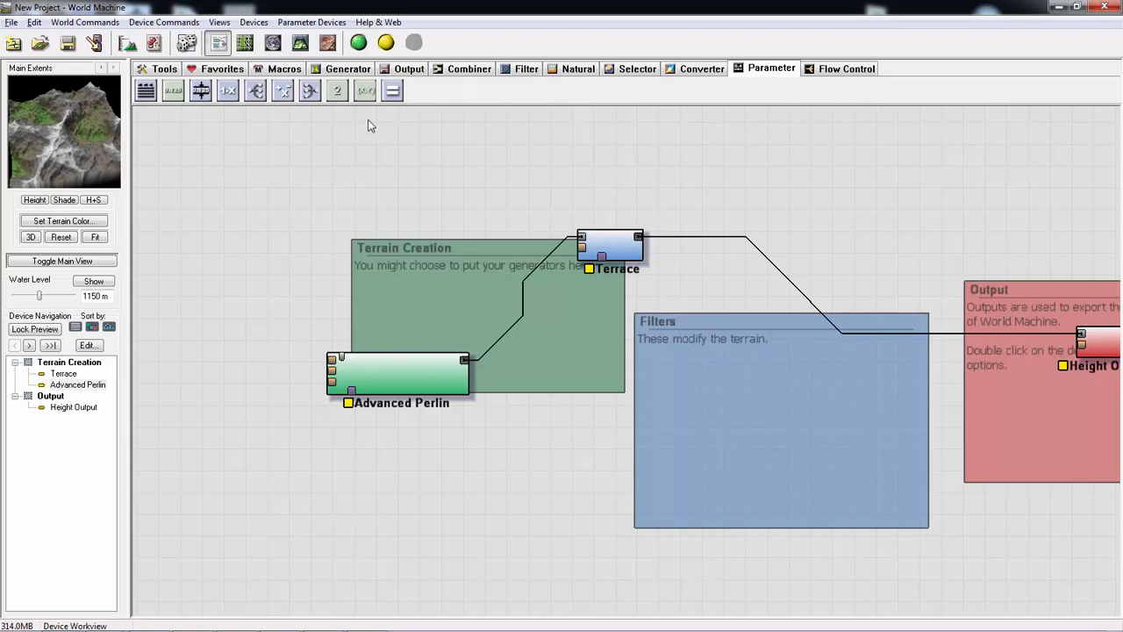
left_click(388, 374)
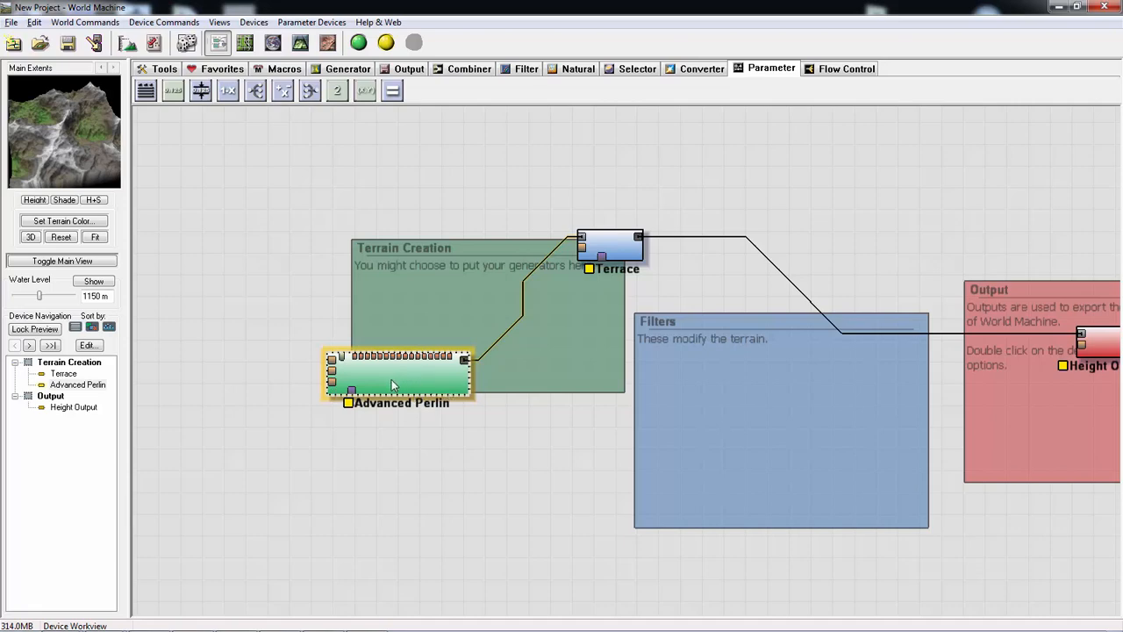
left_click_drag(623, 242, 649, 254)
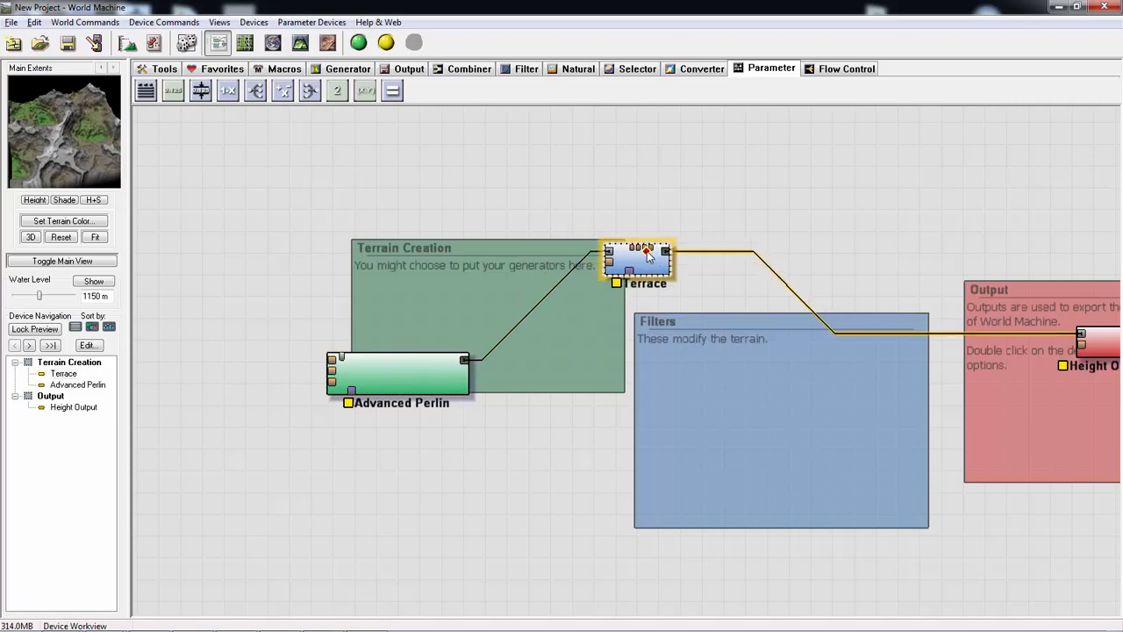
left_click_drag(448, 373, 426, 294)
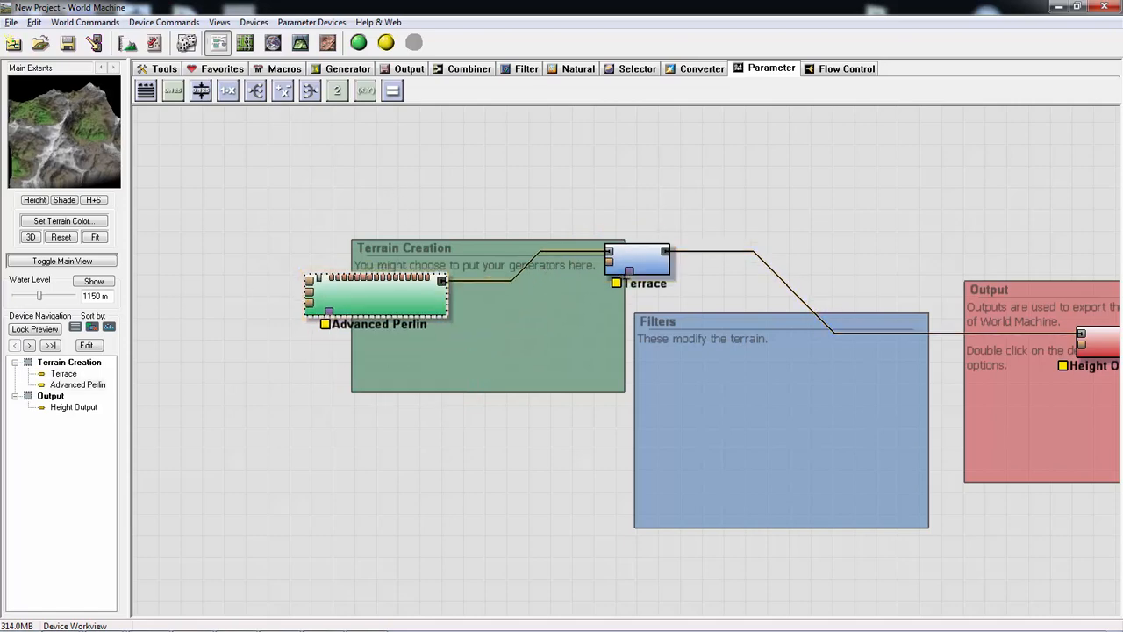
key("alt+Tab")
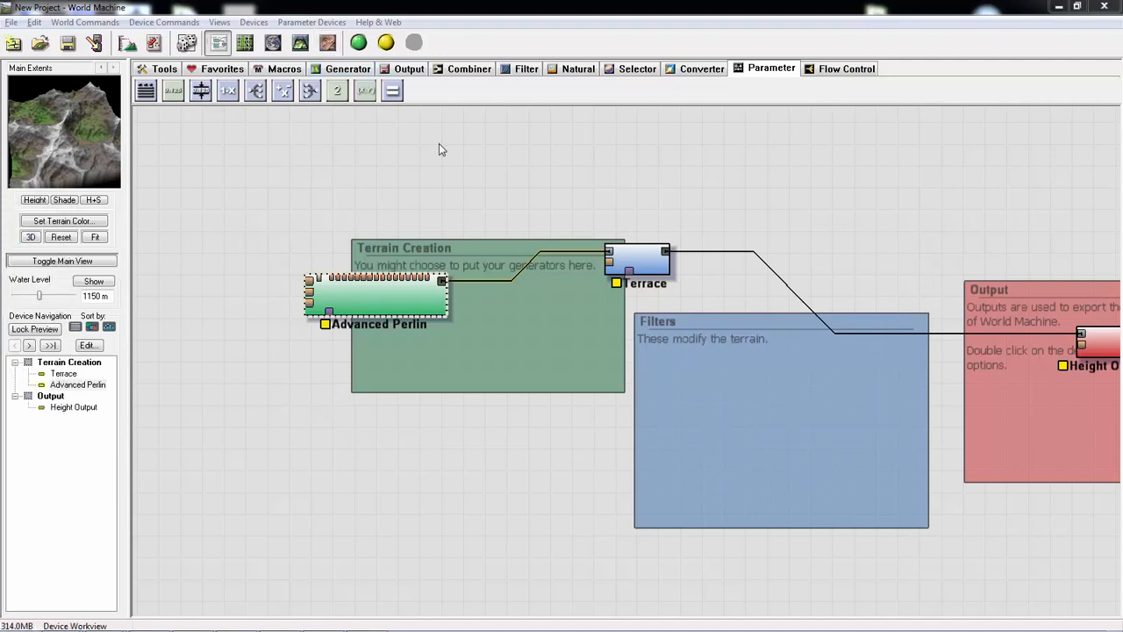
left_click(390, 152)
scroll(492, 221, "down", 1)
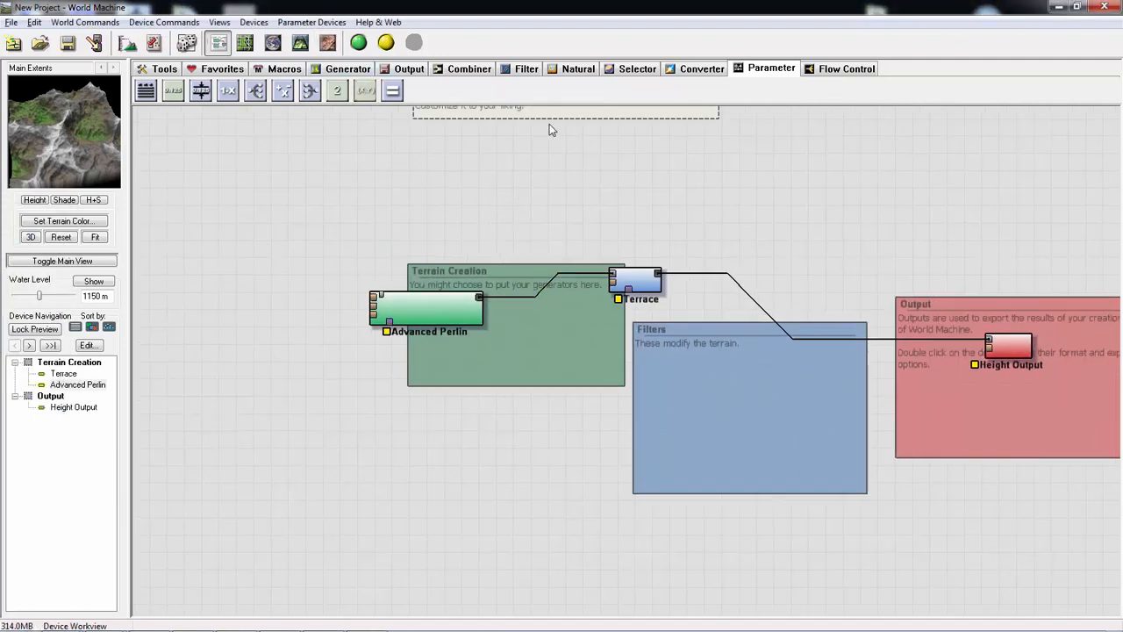
- Review the available devices in the Tools, Favorites, Macros, Generator, Output, Filter, Natural and Selector categories
left_click(158, 68)
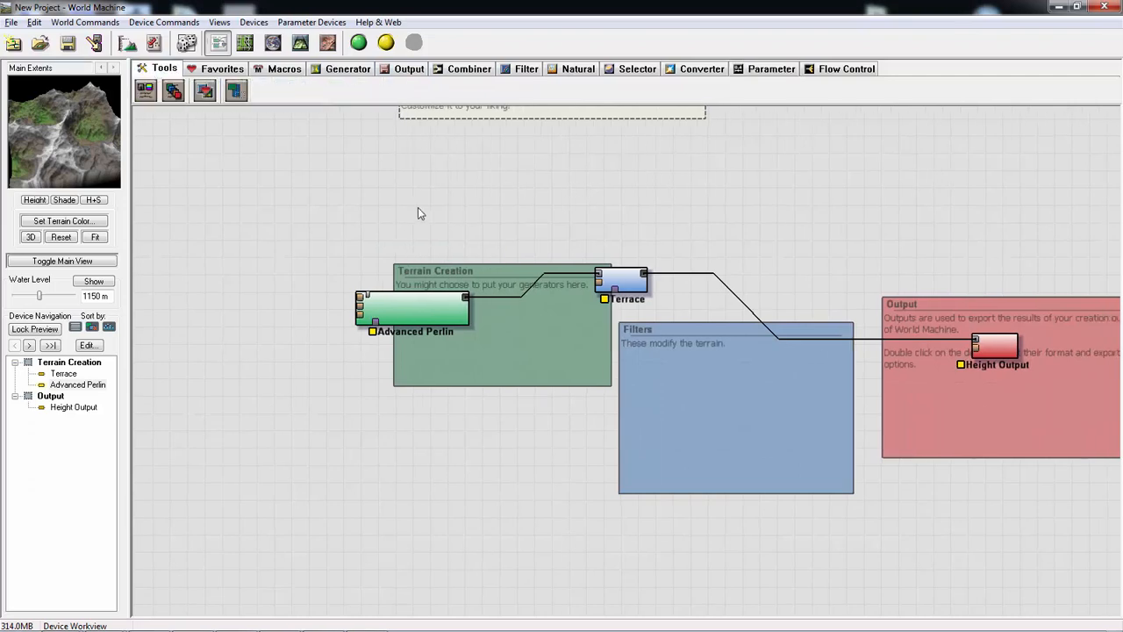
left_click(212, 70)
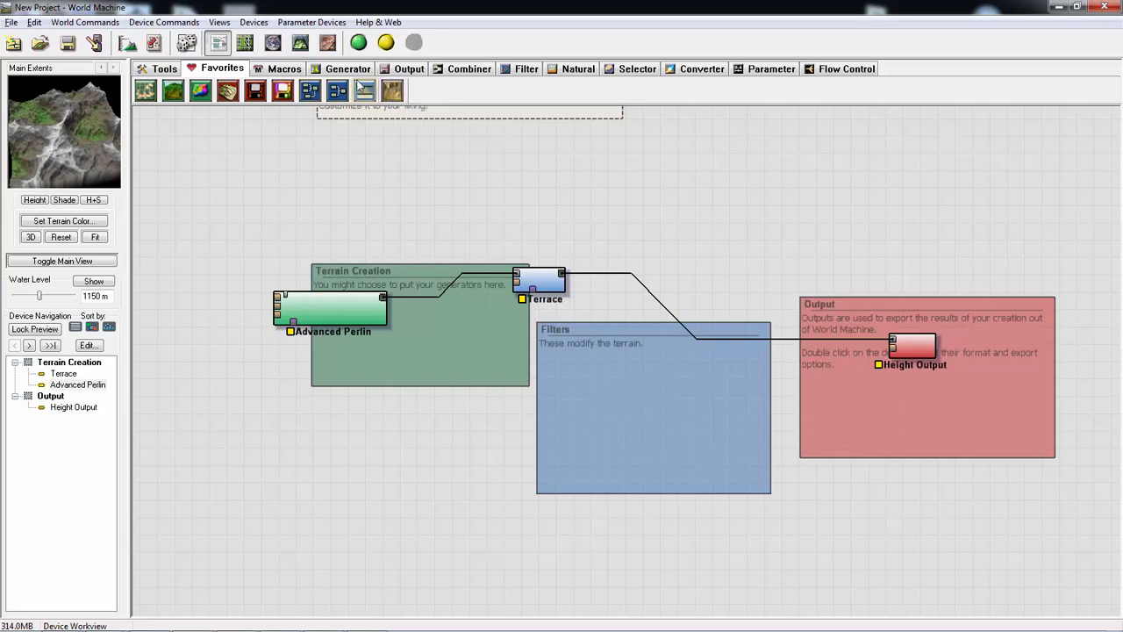
left_click(277, 71)
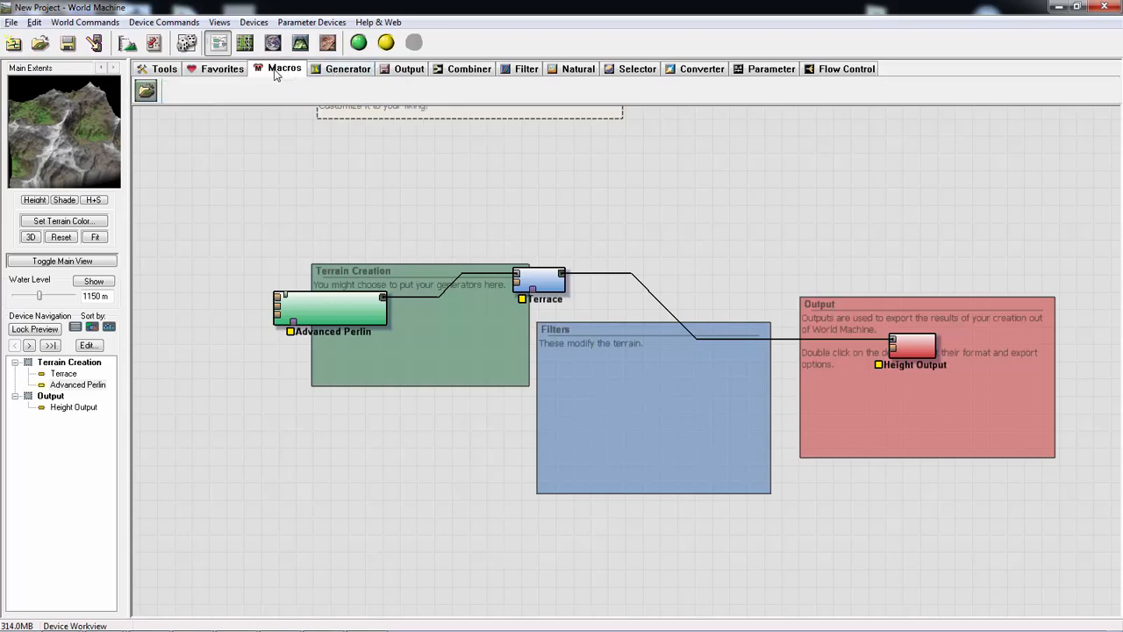
left_click(342, 69)
left_click(413, 70)
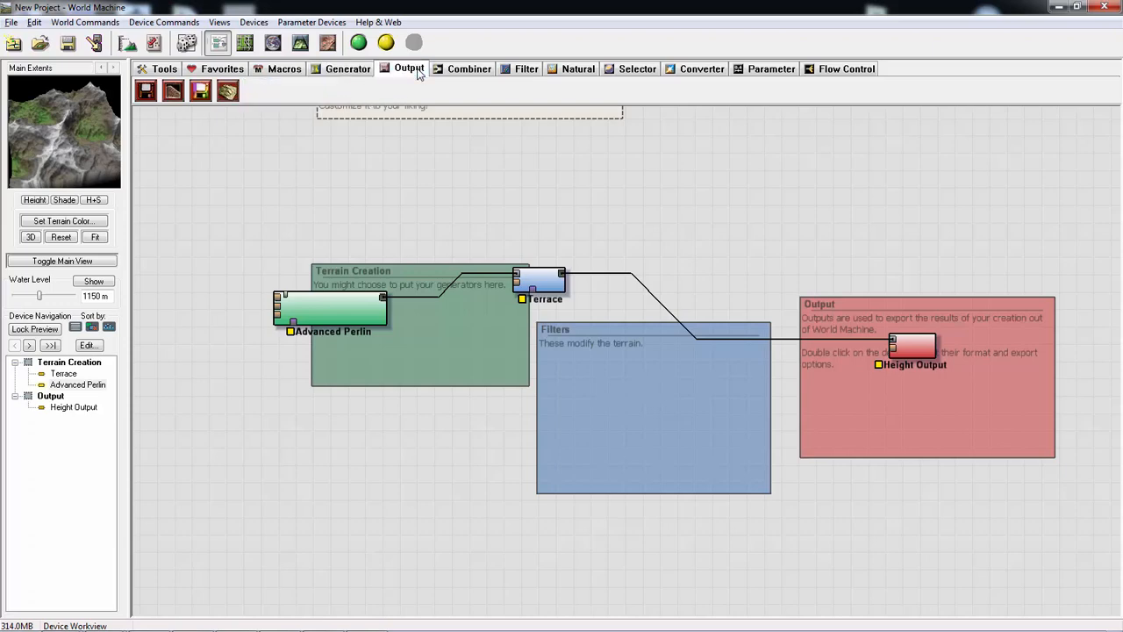
left_click(523, 70)
left_click(575, 71)
left_click(628, 70)
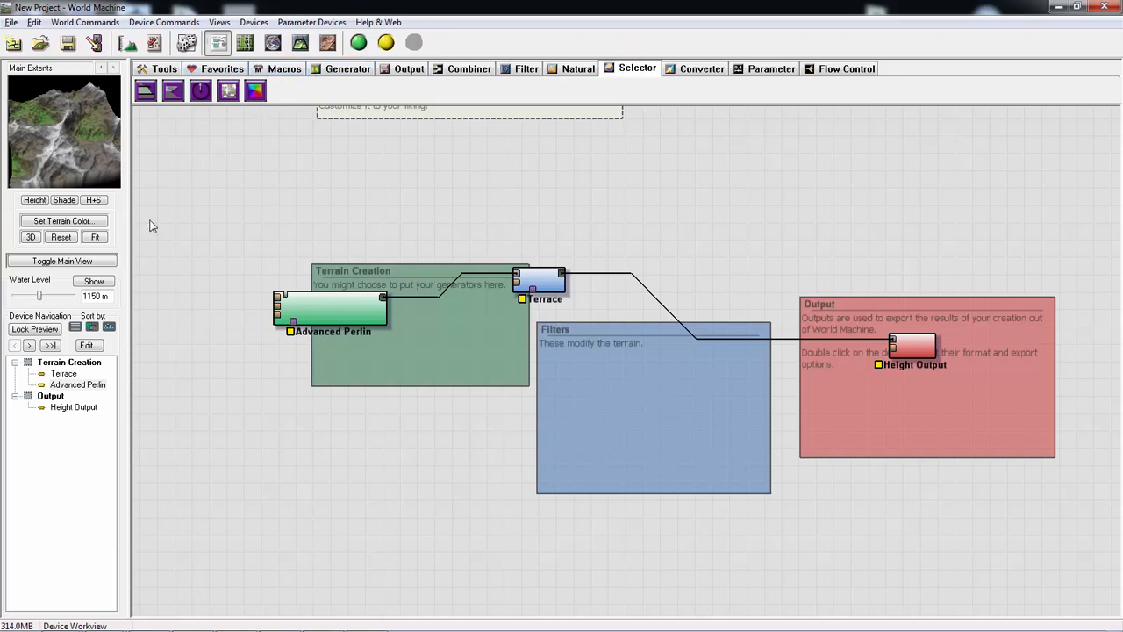
- Move the Terrace device out of Terrain Creation to just above Filters, and shift Advanced Perlin further from it
left_click(325, 302)
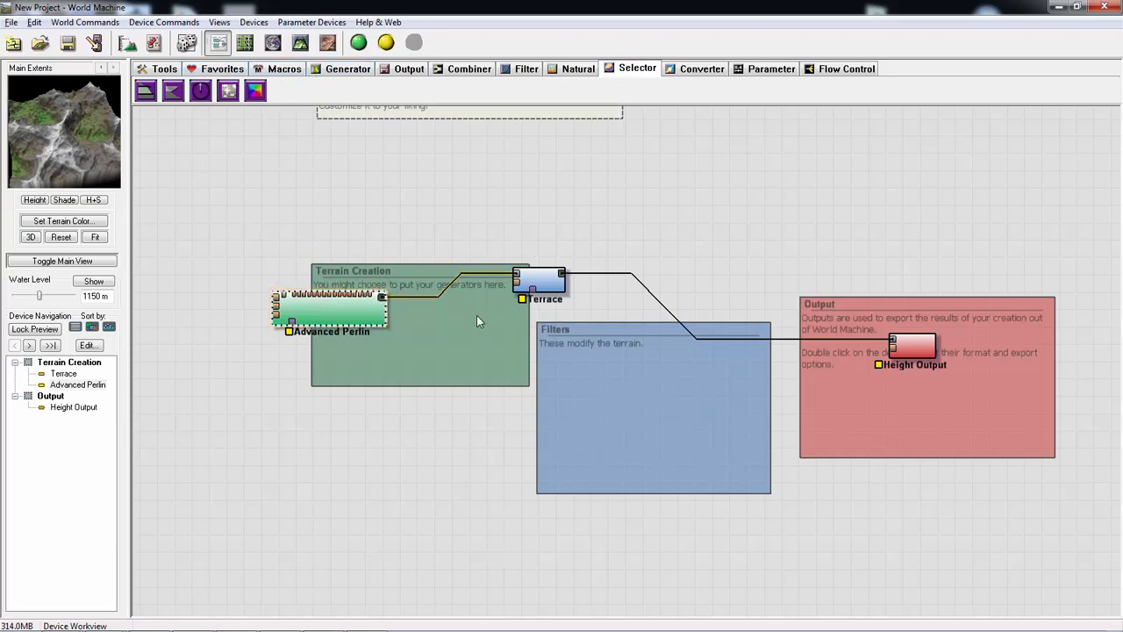
left_click_drag(531, 287, 576, 292)
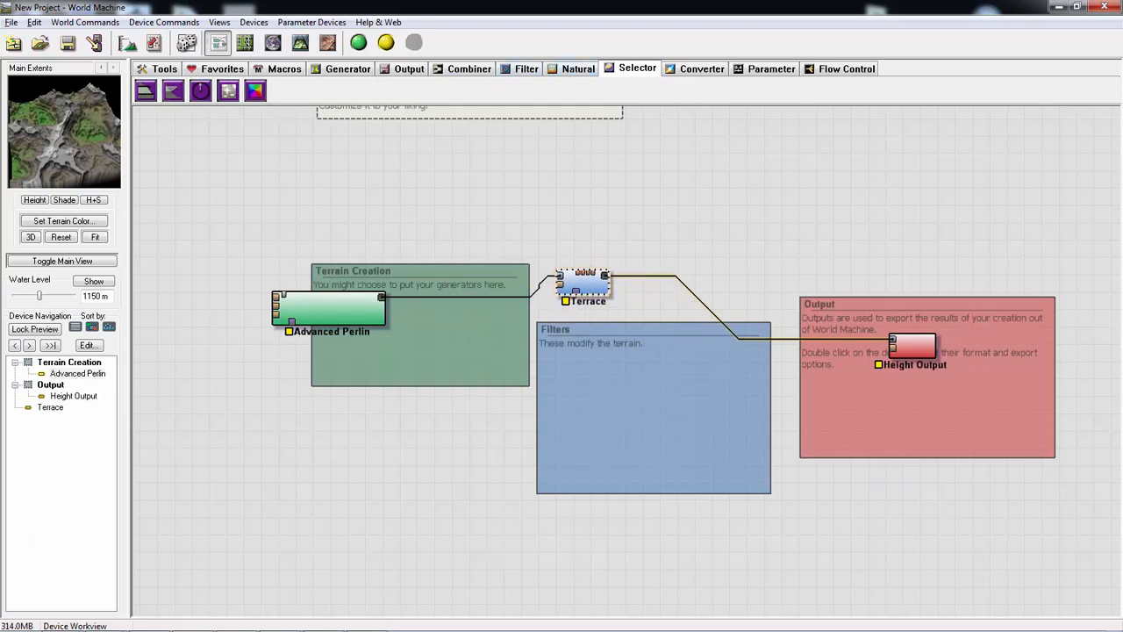
left_click_drag(340, 305, 325, 298)
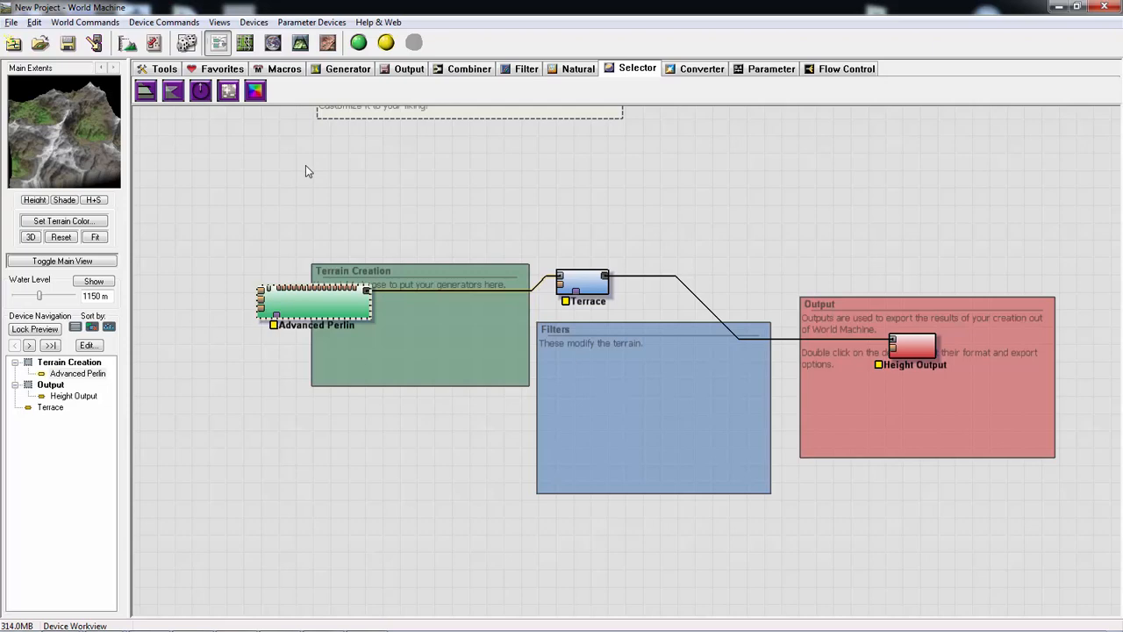
- Add a Layout Generator device below Advanced Perlin, outside the Terrain Creation group
left_click(569, 72)
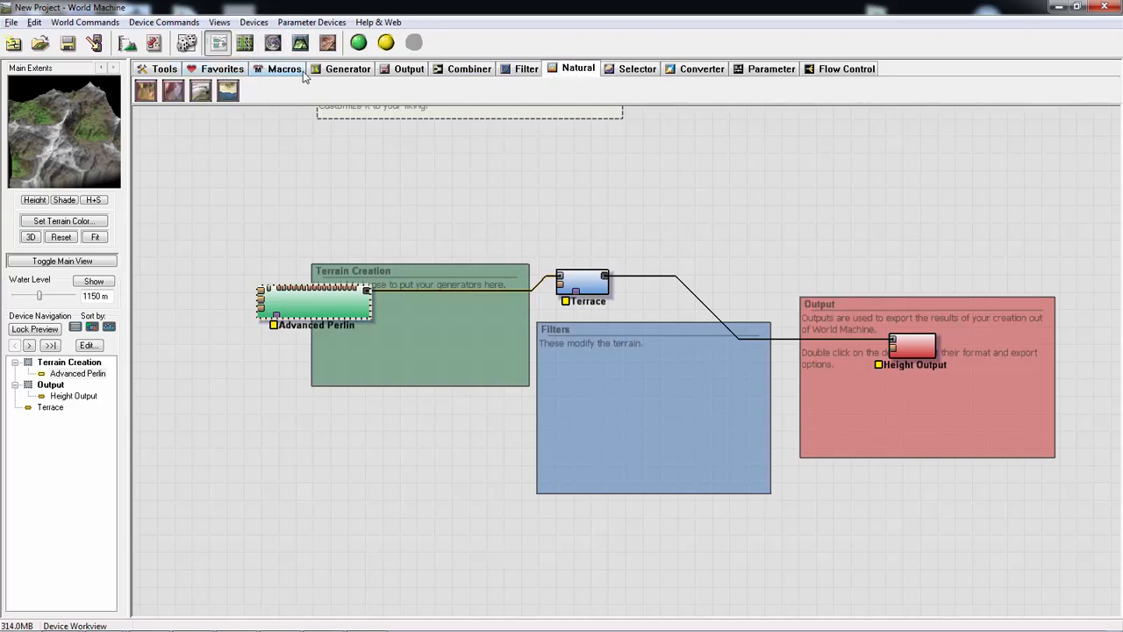
left_click(348, 69)
left_click_drag(146, 91, 233, 403)
right_click(259, 365)
middle_click_drag(204, 351, 270, 352)
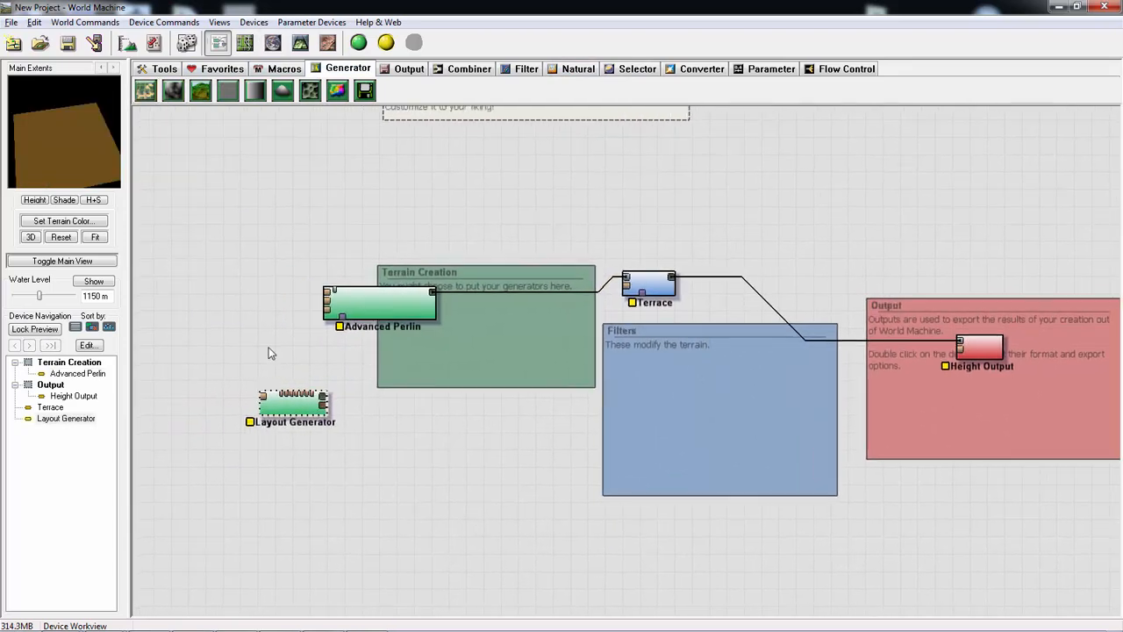
- Open the Layout Generator device in the layout view, with the square render extents in sight
double_click(294, 411)
middle_click_drag(292, 405, 609, 425)
scroll(644, 423, "down", 10)
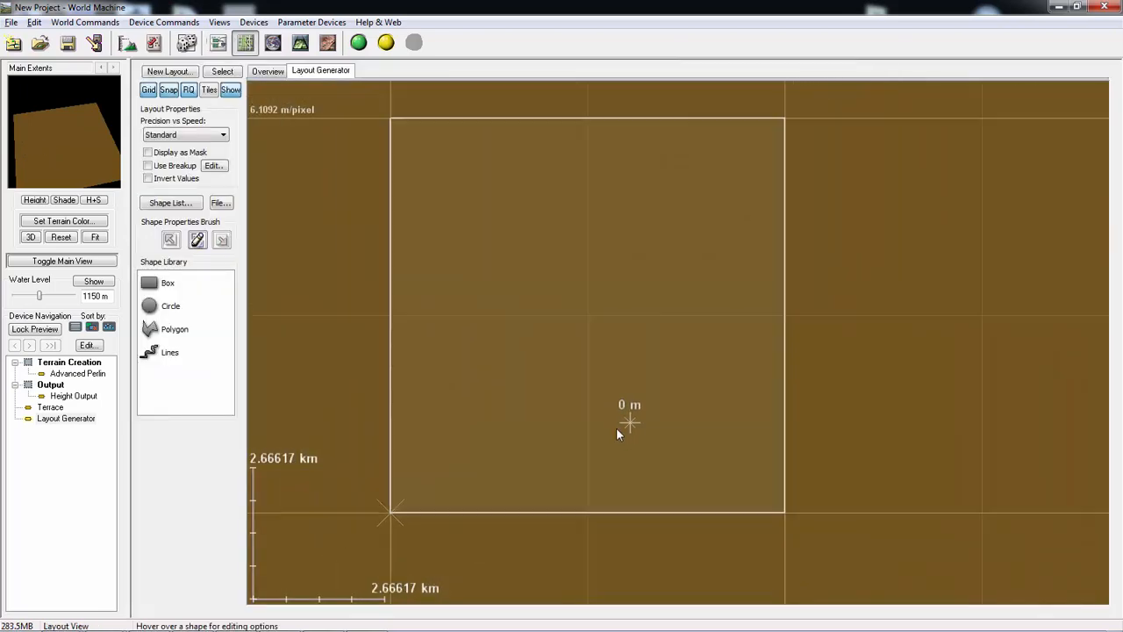
scroll(549, 391, "down", 2)
scroll(553, 386, "up", 3)
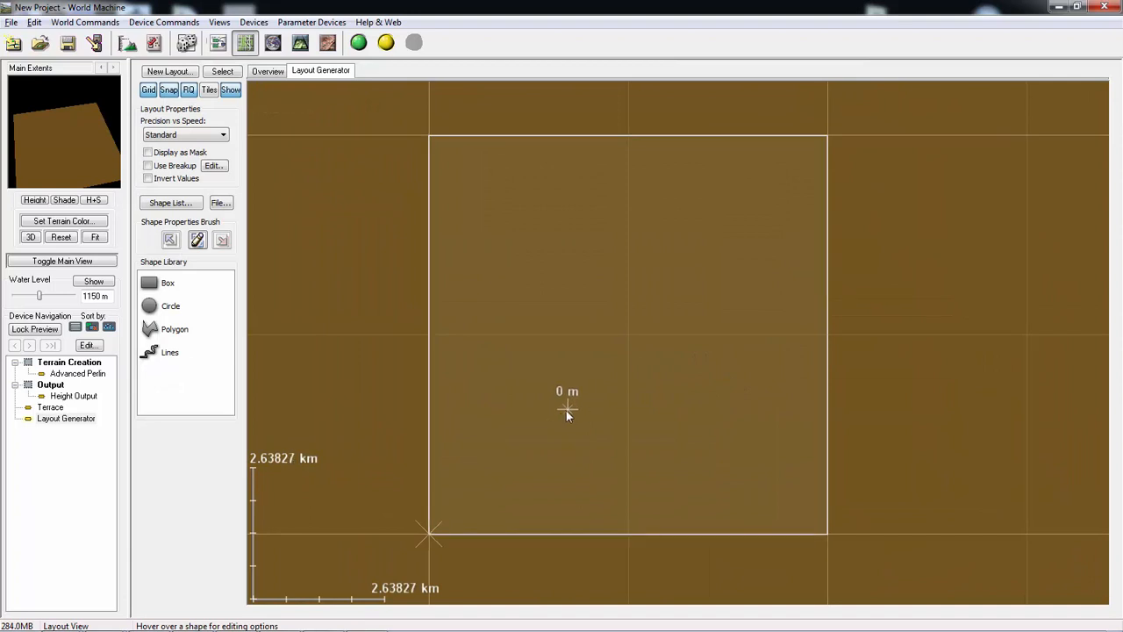
middle_click_drag(566, 410, 596, 412)
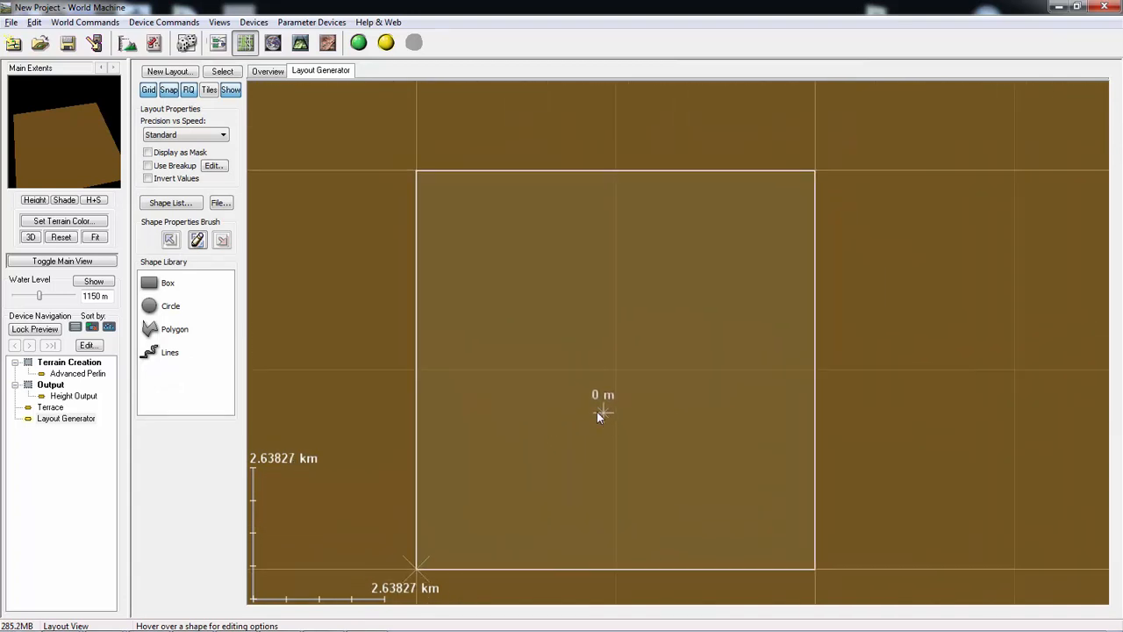
left_click(168, 329)
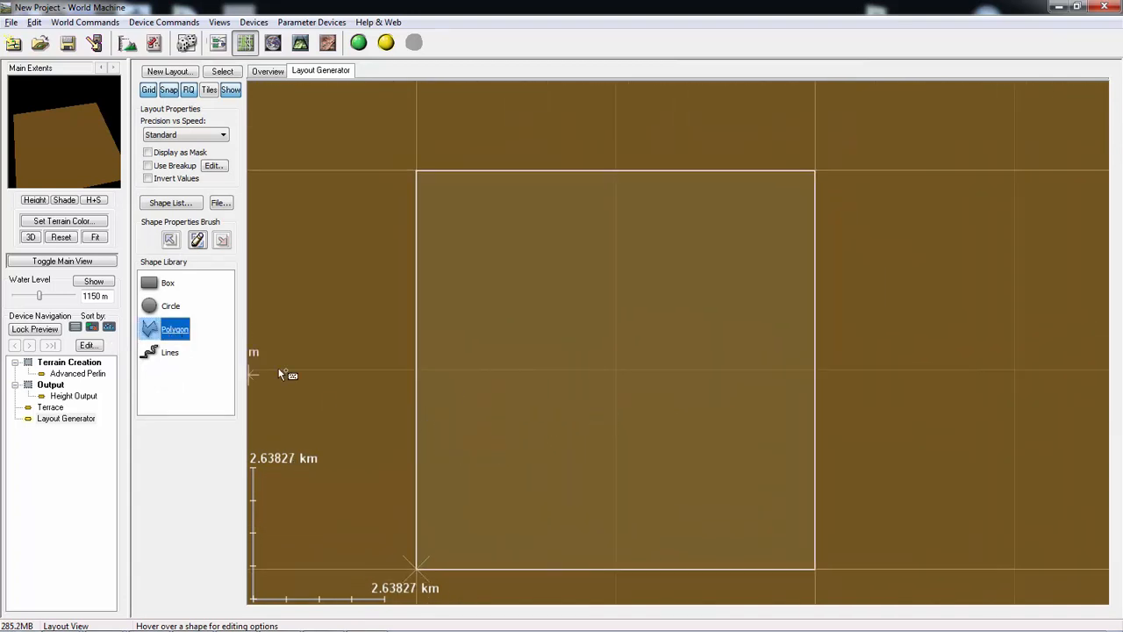
left_click(469, 370)
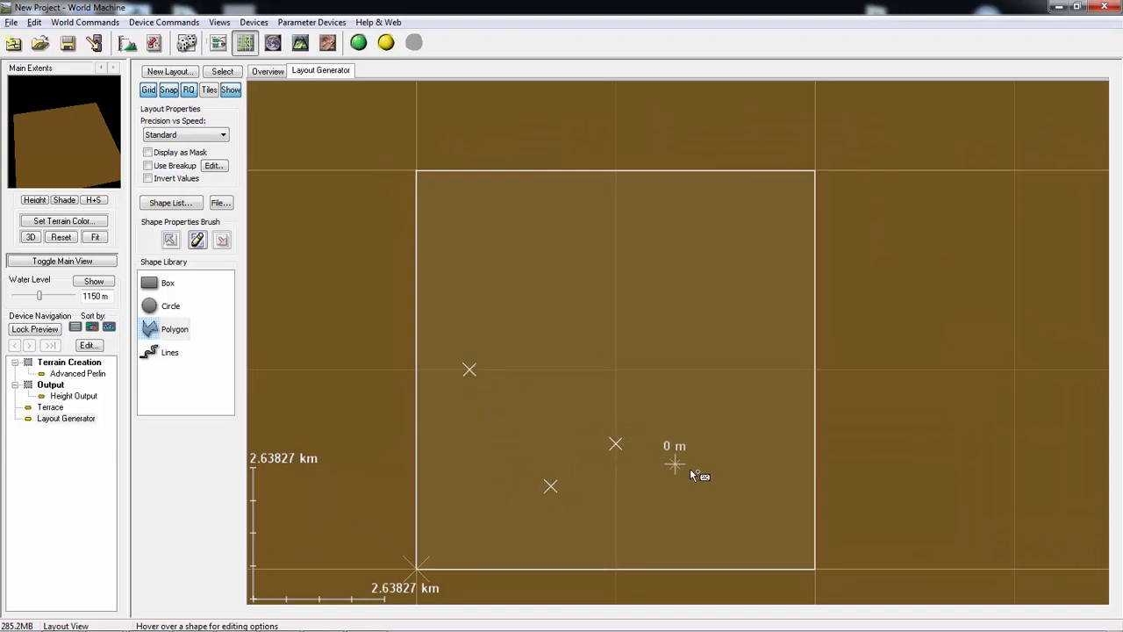
left_click(769, 383)
left_click(769, 252)
left_click(659, 243)
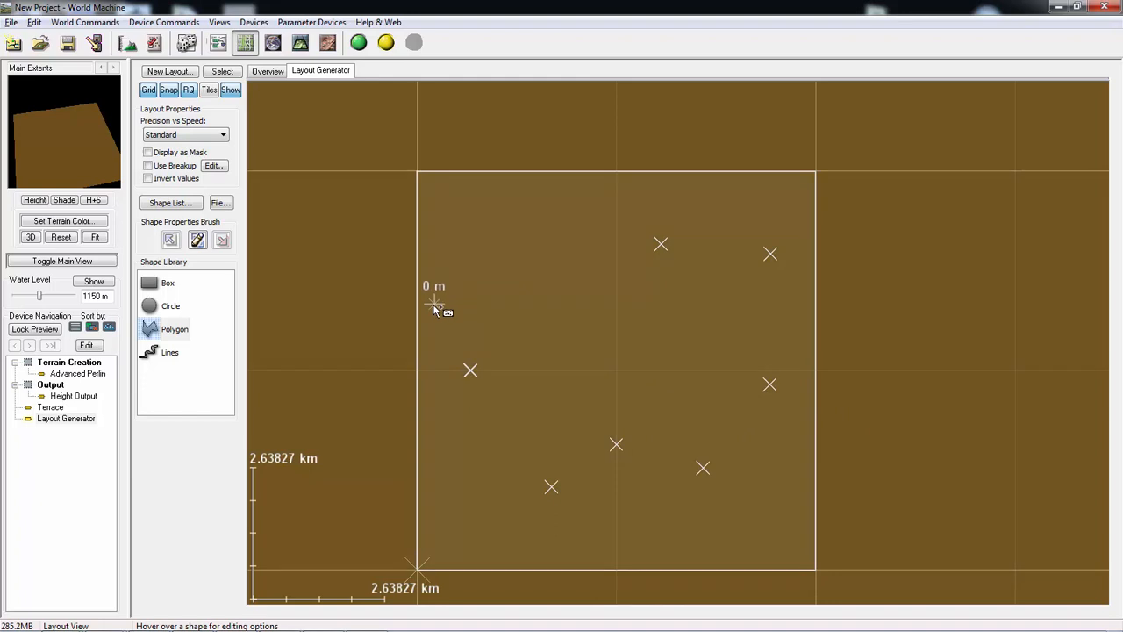
key("Escape")
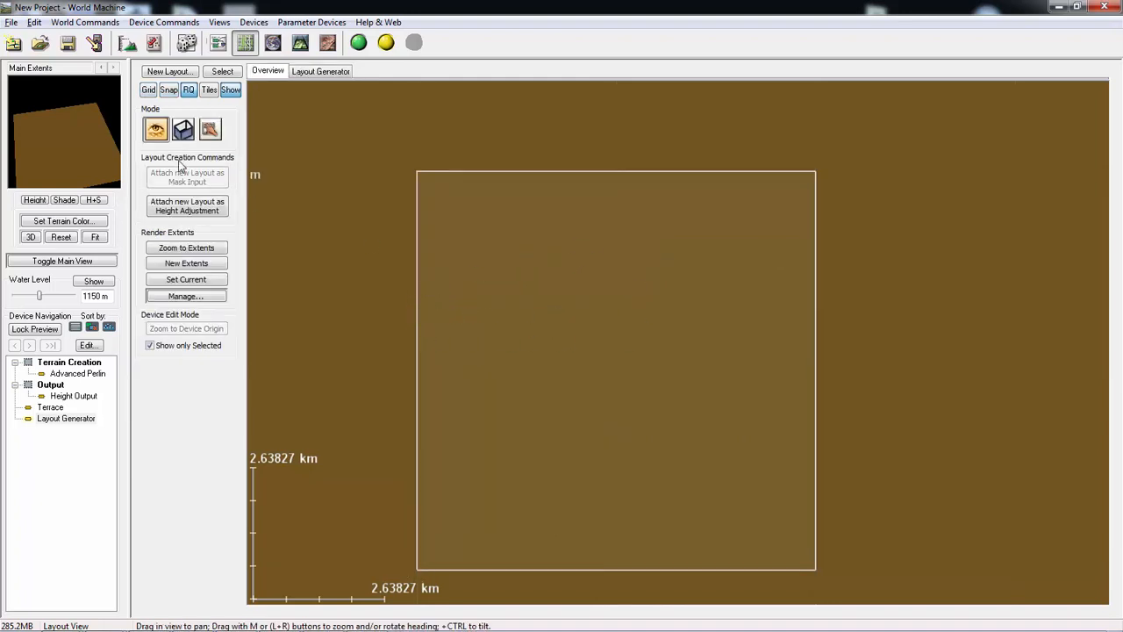
- Try to draw an irregular 15-point polygon inside the render extents in the Layout Generator's layout
left_click(333, 75)
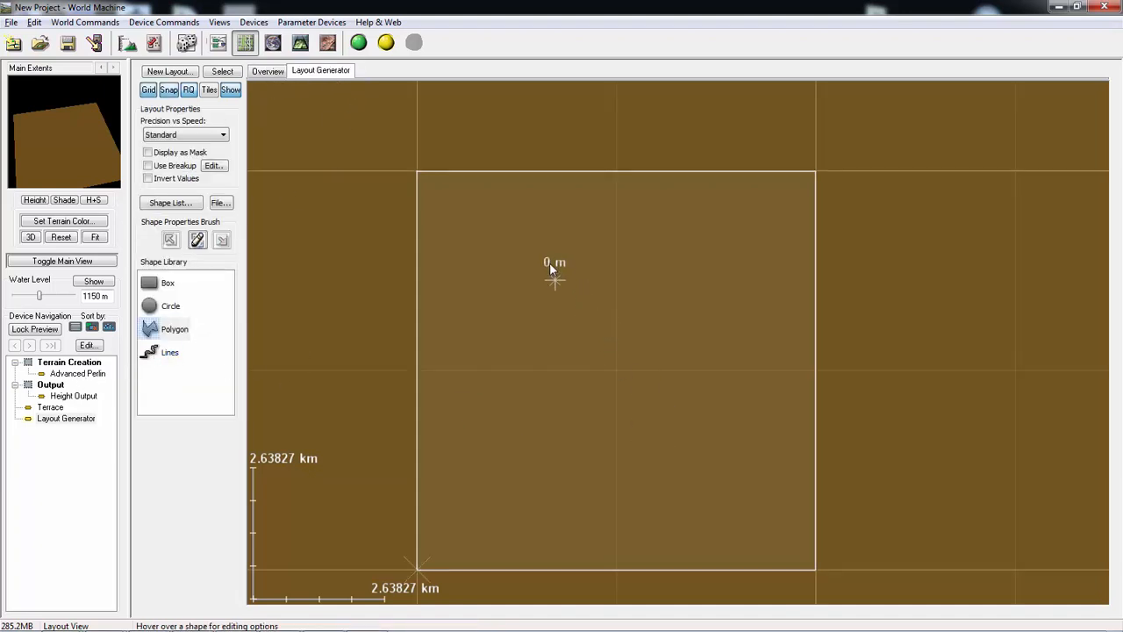
left_click_drag(547, 250, 480, 339)
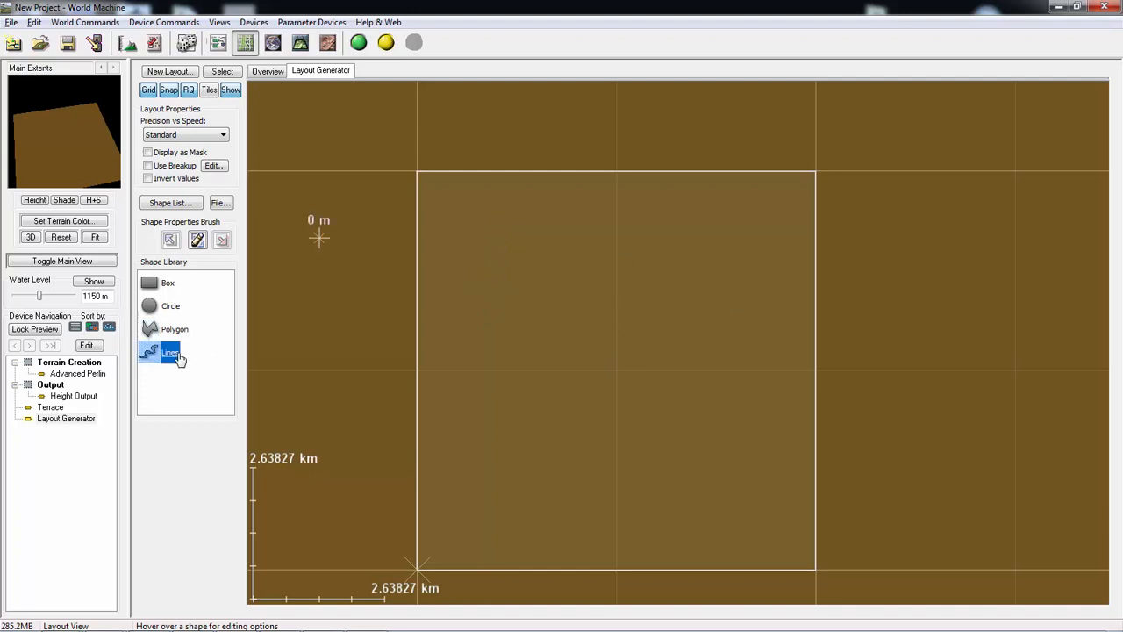
left_click_drag(175, 329, 557, 238)
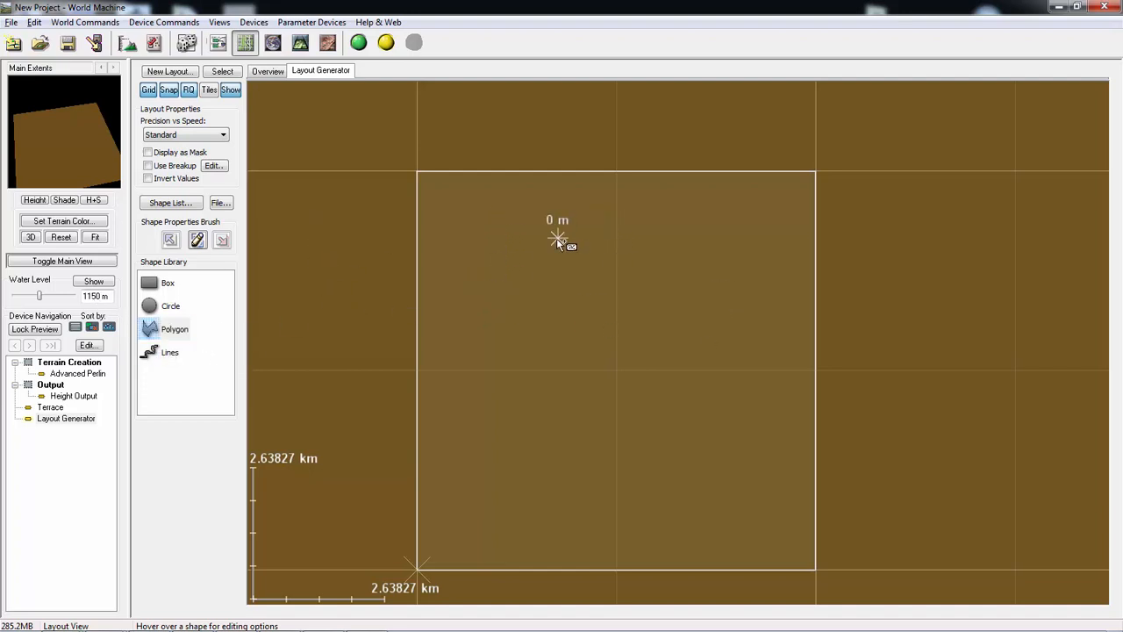
left_click(473, 362)
left_click(515, 411)
left_click(602, 441)
left_click(632, 445)
left_click(681, 496)
left_click(744, 484)
left_click(756, 420)
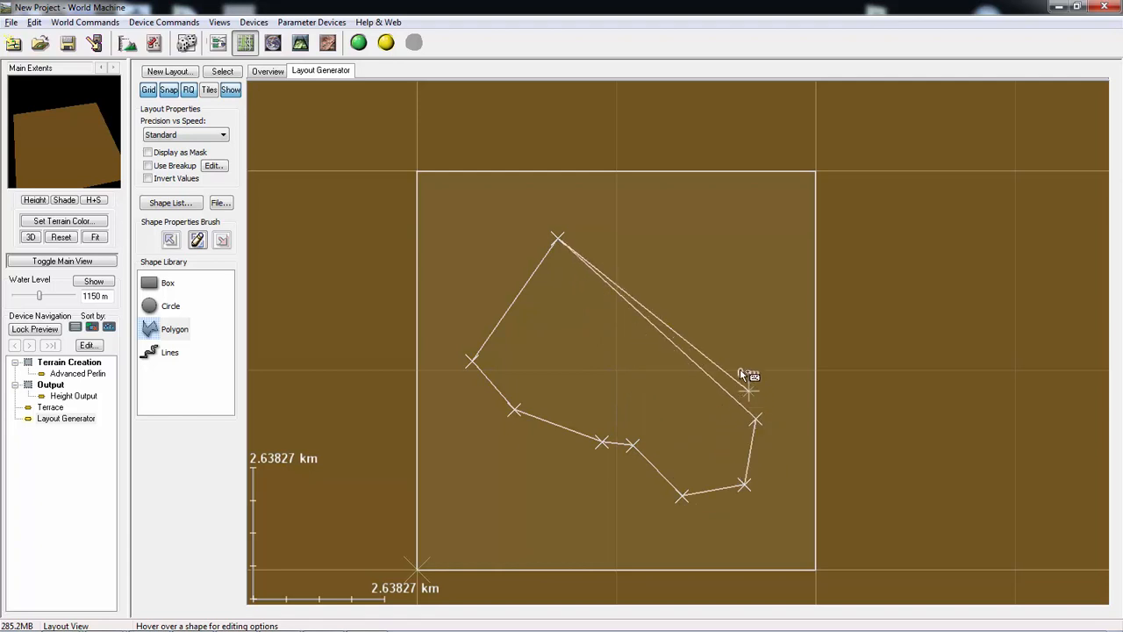
left_click(736, 358)
left_click(762, 281)
left_click(739, 233)
left_click(699, 215)
left_click(647, 204)
left_click(587, 187)
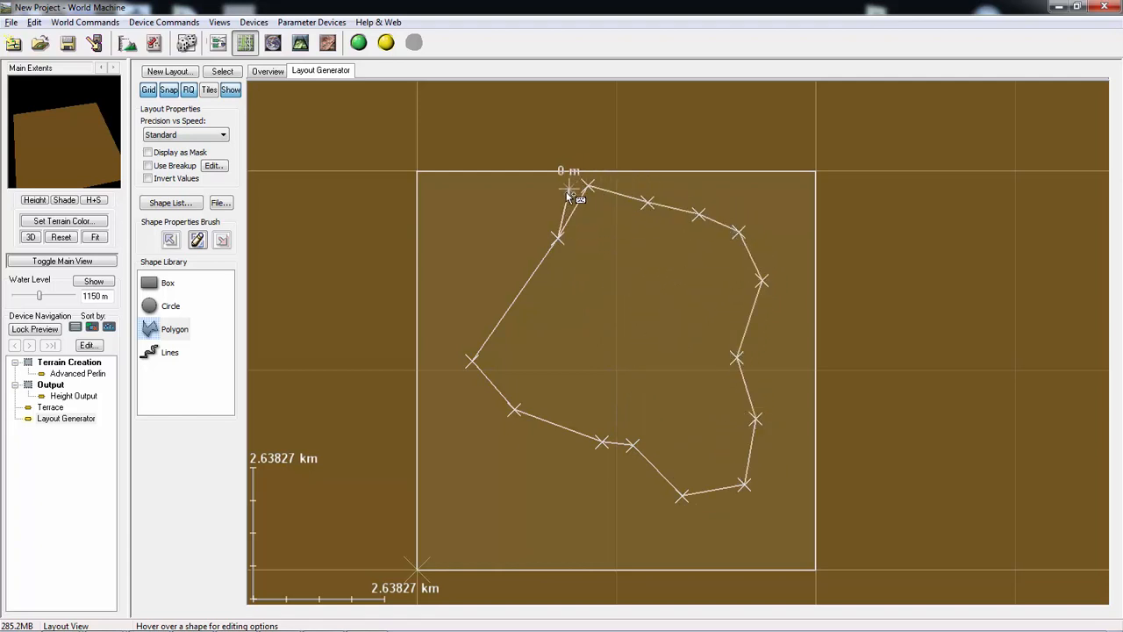
double_click(567, 195)
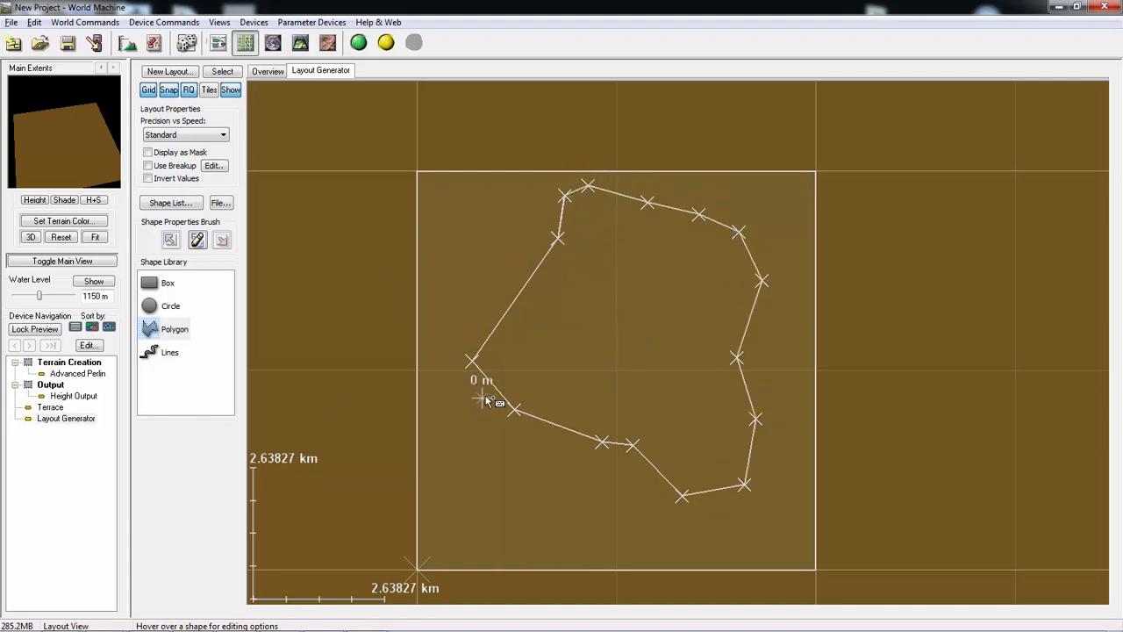
- Create a new separate layout and delete the rough trial polygon from it
left_click_drag(708, 359, 704, 358)
left_click_drag(562, 314, 561, 315)
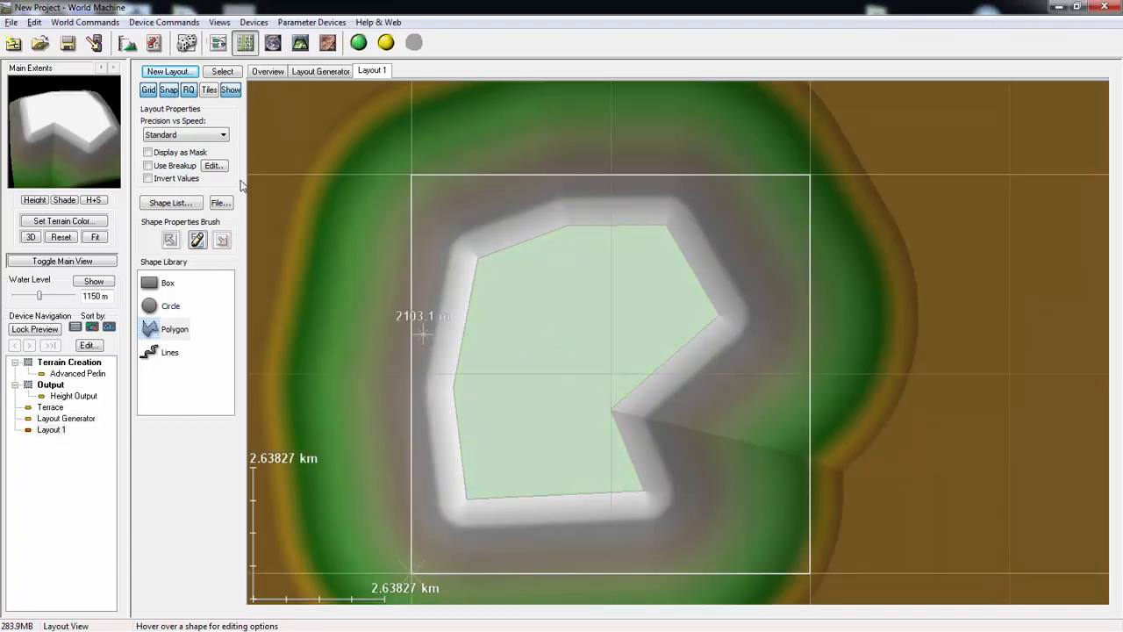
left_click(551, 317)
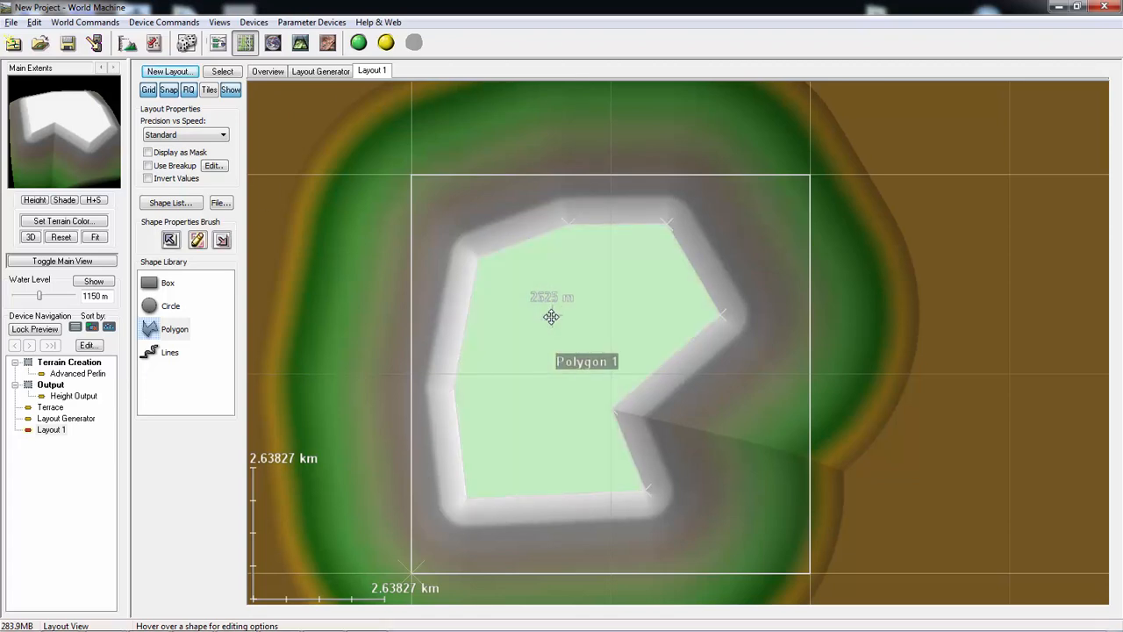
key("Delete")
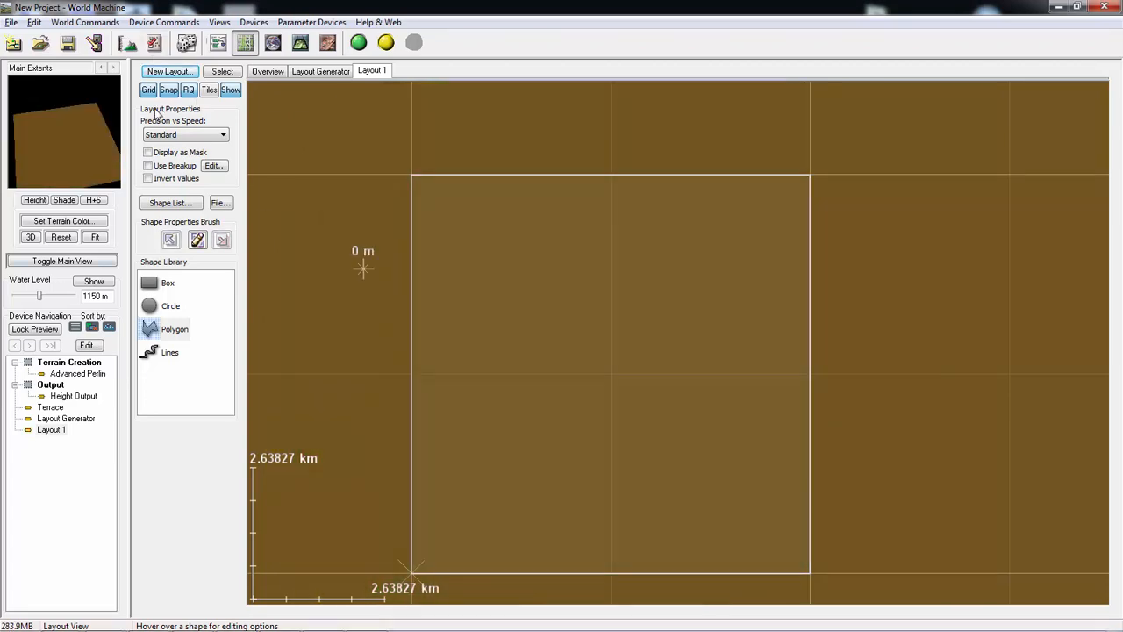
- Draw a rounded eleven-point polygon filling most of the render extents in Layout 1, and delete it
left_click(156, 331)
left_click(530, 250)
left_click(487, 299)
left_click(449, 374)
left_click(467, 427)
left_click(493, 509)
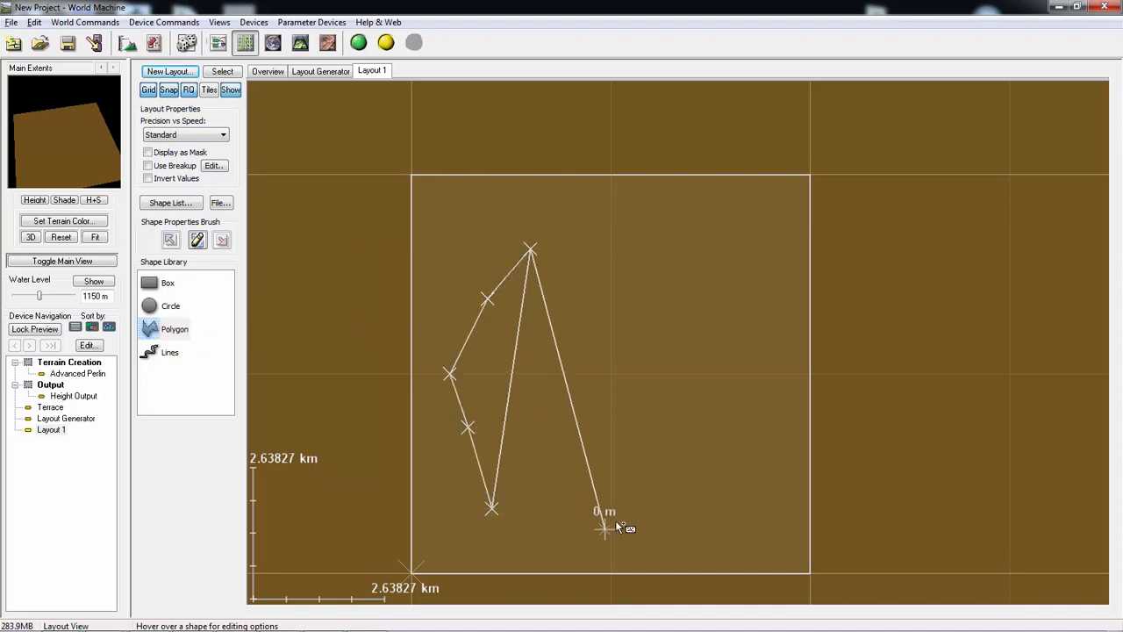
left_click(622, 517)
left_click(727, 433)
left_click(782, 358)
left_click(746, 227)
left_click(661, 204)
double_click(572, 224)
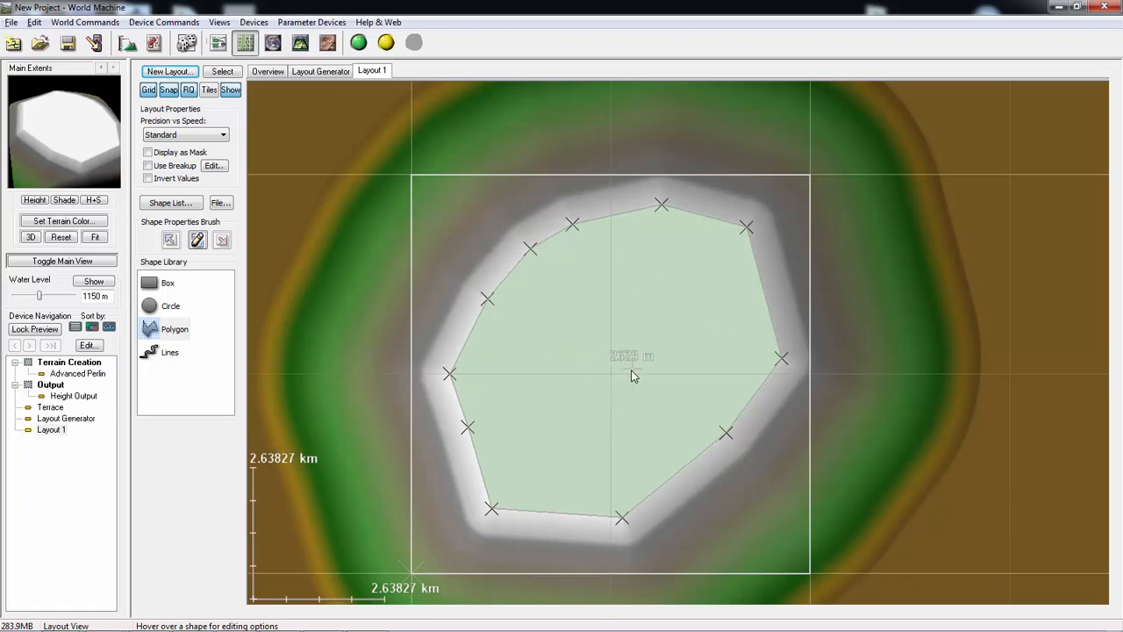
key("Delete")
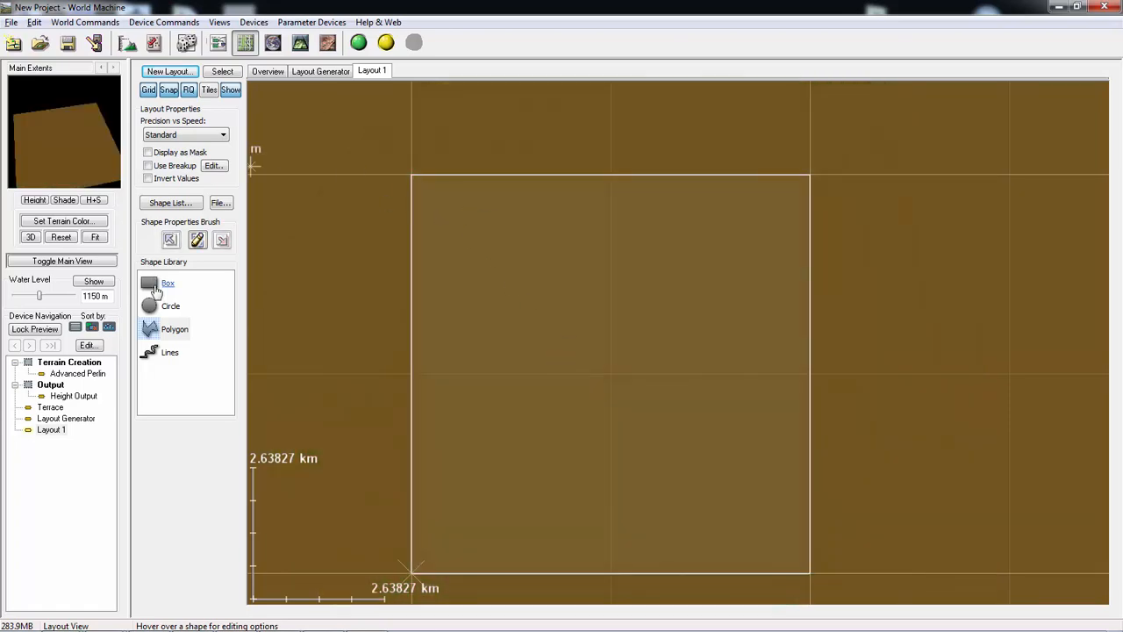
- Draw an irregular 15-point polygon inside the render extents in Layout 1, with a concave notch in its right side
left_click_drag(181, 338, 570, 219)
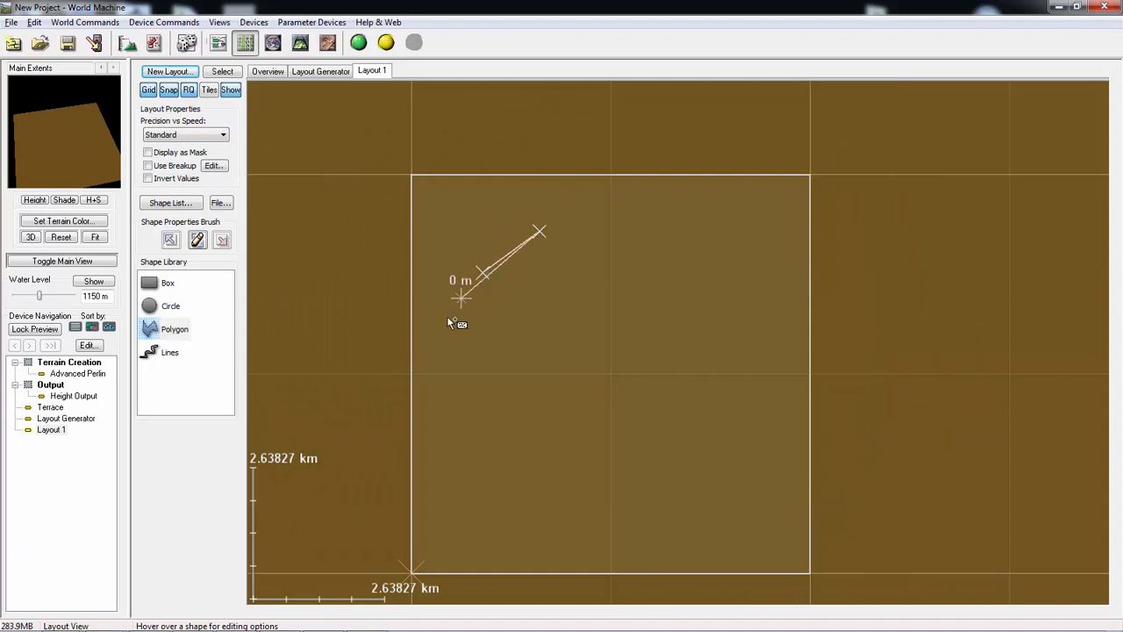
left_click(436, 358)
left_click(466, 426)
left_click(553, 484)
left_click(596, 544)
left_click(699, 509)
left_click(744, 410)
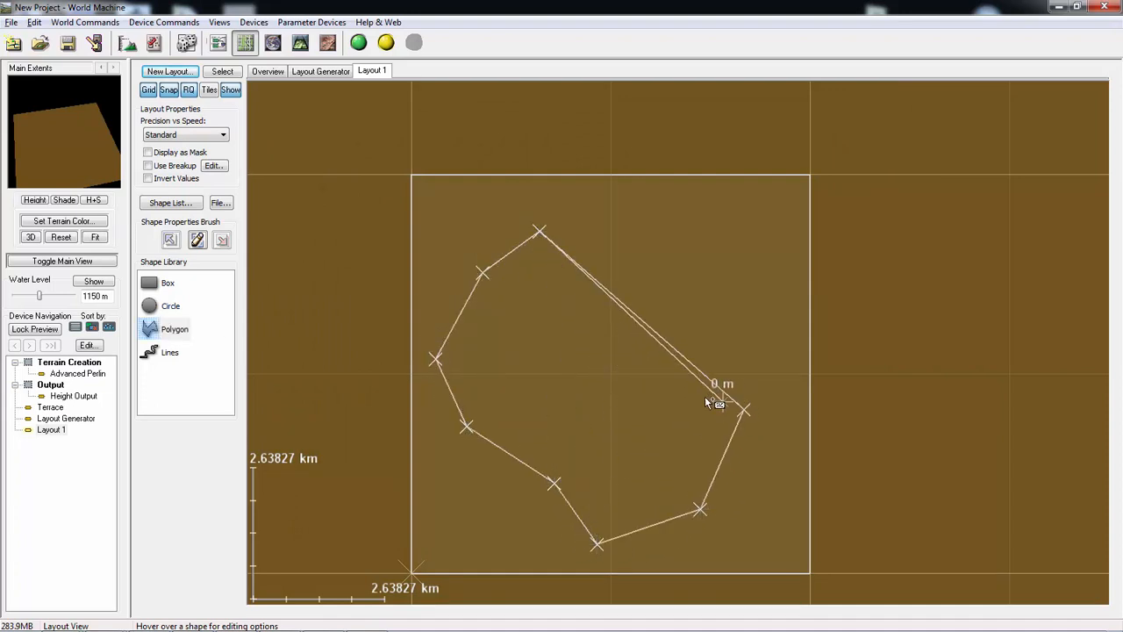
left_click(693, 393)
left_click(649, 359)
left_click(659, 311)
left_click(687, 266)
left_click(669, 225)
left_click(610, 207)
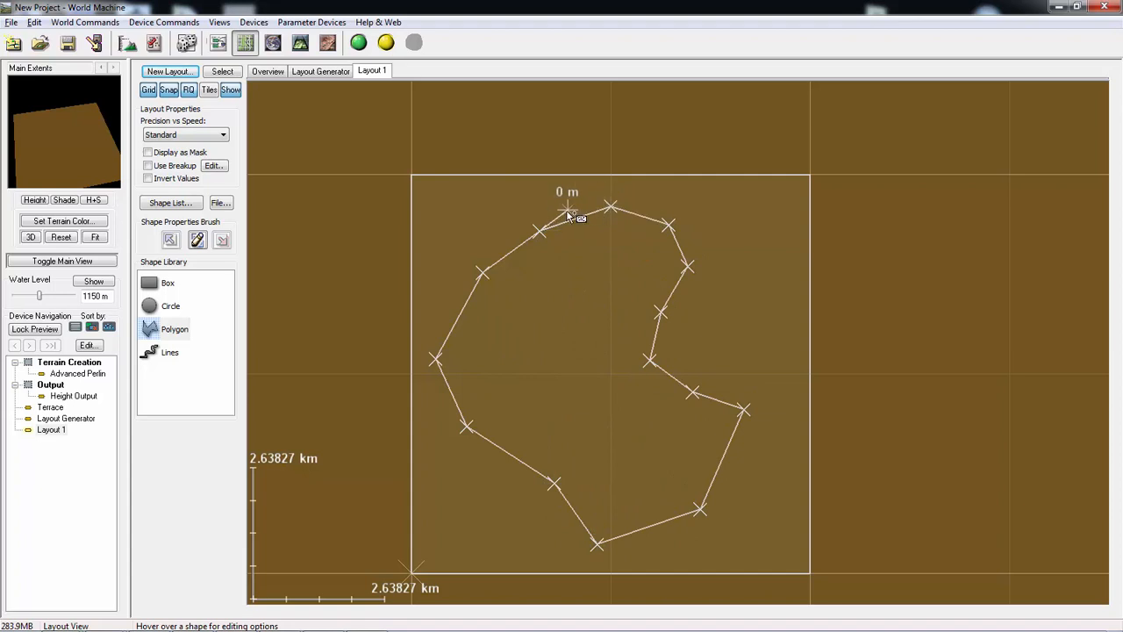
left_click(569, 214)
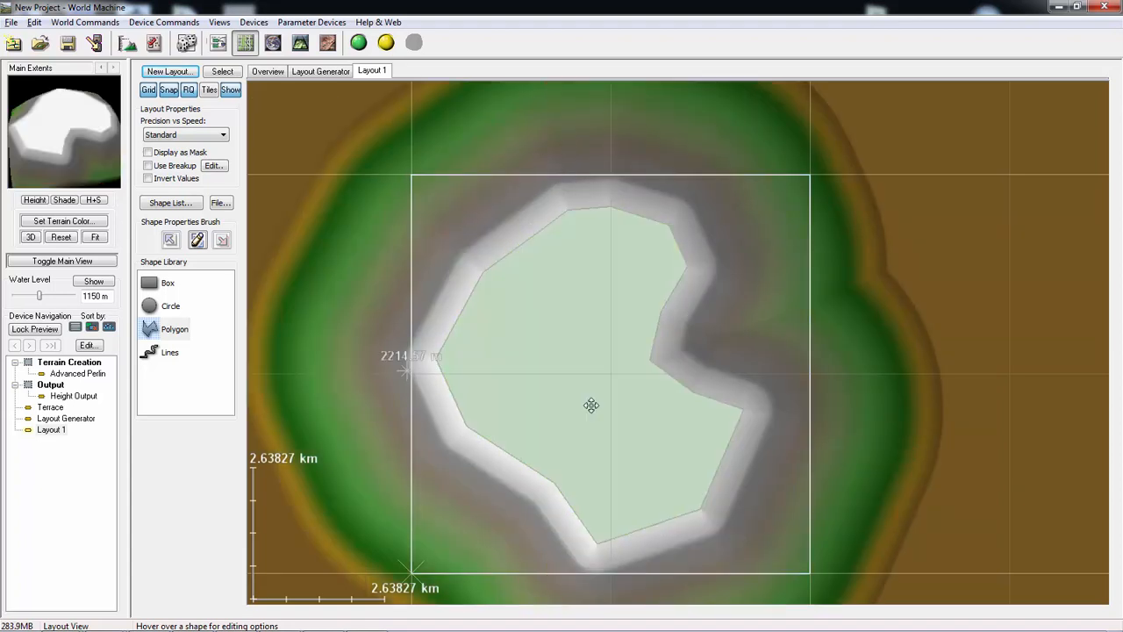
- Edit the polygon's shape properties, setting the falloff distance to about 1.46 km and the default height to 1995 m
scroll(605, 378, "down", 4)
scroll(641, 326, "up", 2)
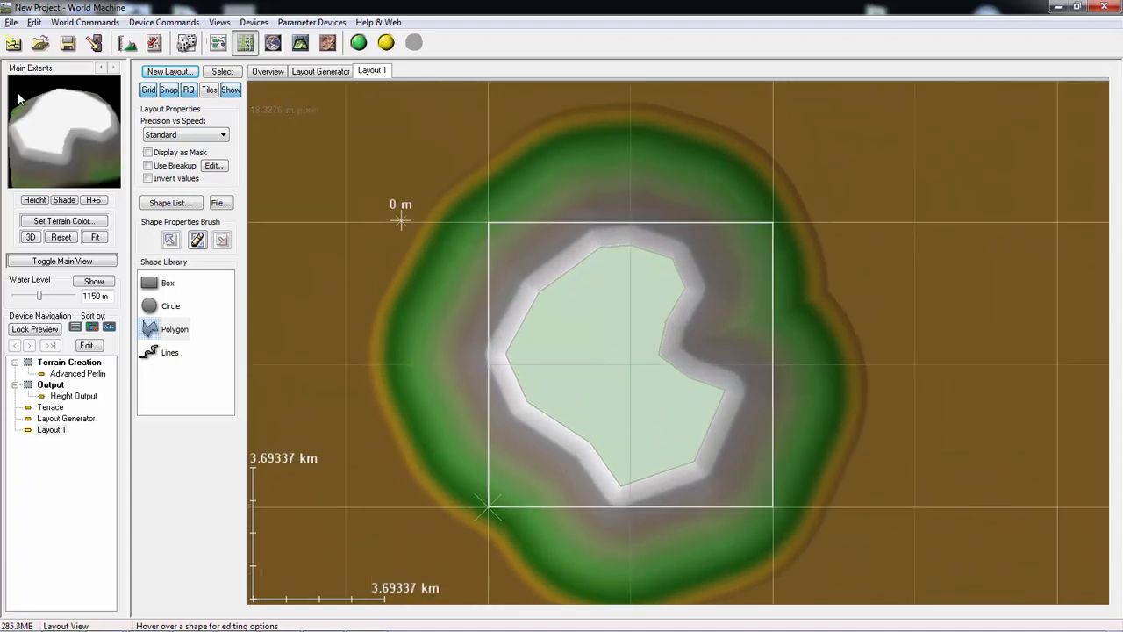
mouse_move(55, 137)
left_mouse_down()
mouse_move(61, 107)
mouse_move(43, 134)
mouse_move(50, 143)
left_mouse_up()
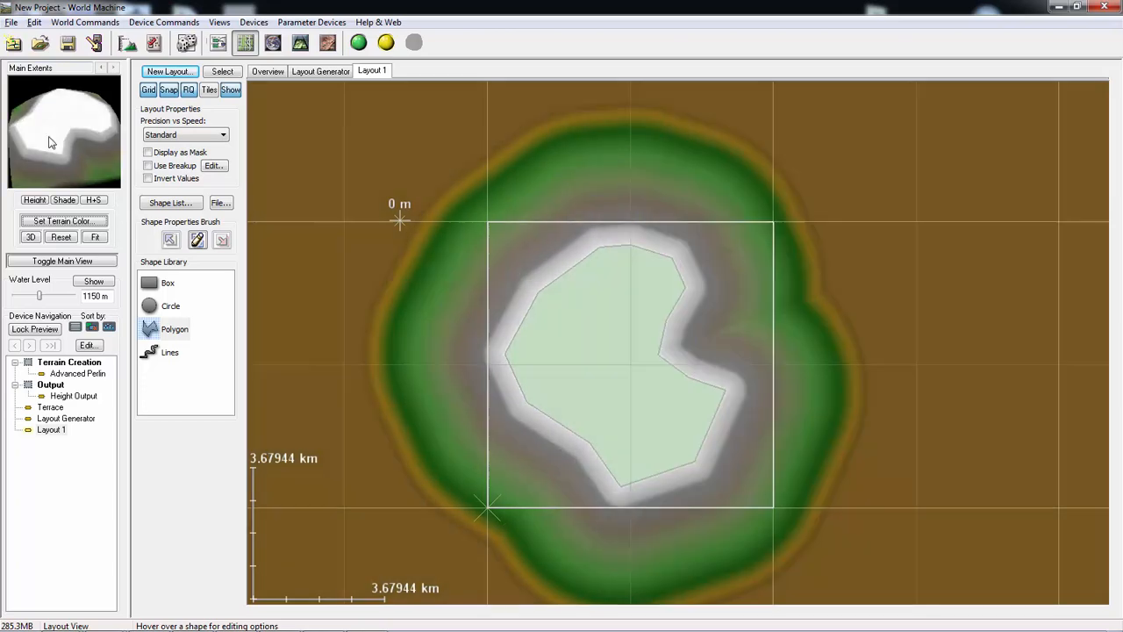
right_click_drag(50, 137, 59, 129)
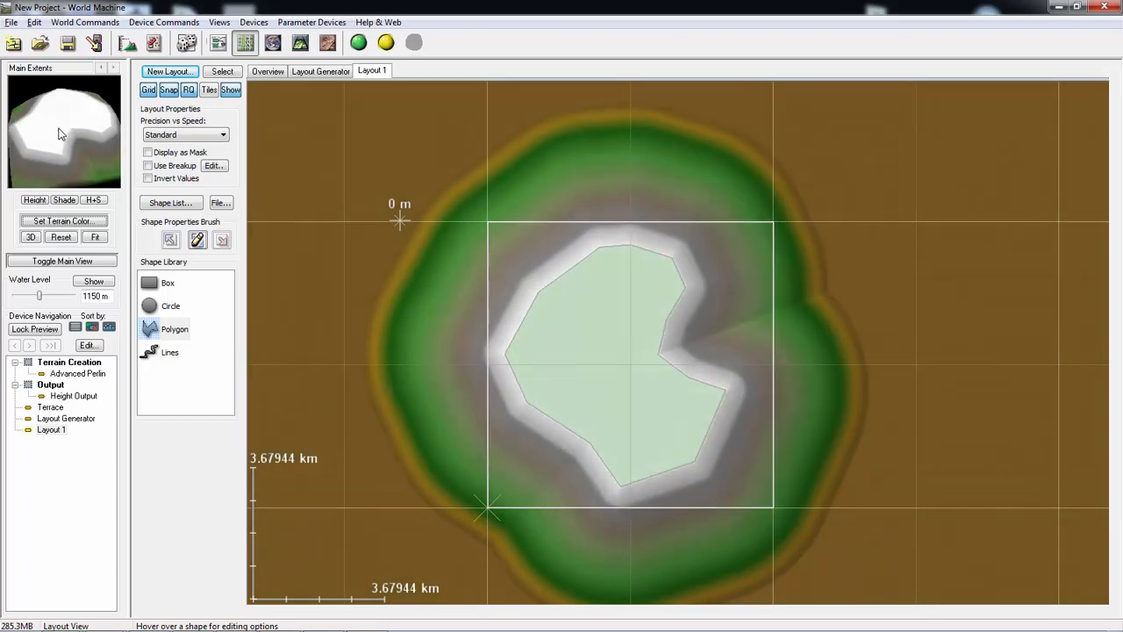
mouse_move(60, 123)
left_mouse_down()
mouse_move(21, 103)
mouse_move(80, 116)
mouse_move(61, 88)
mouse_move(57, 136)
left_mouse_up()
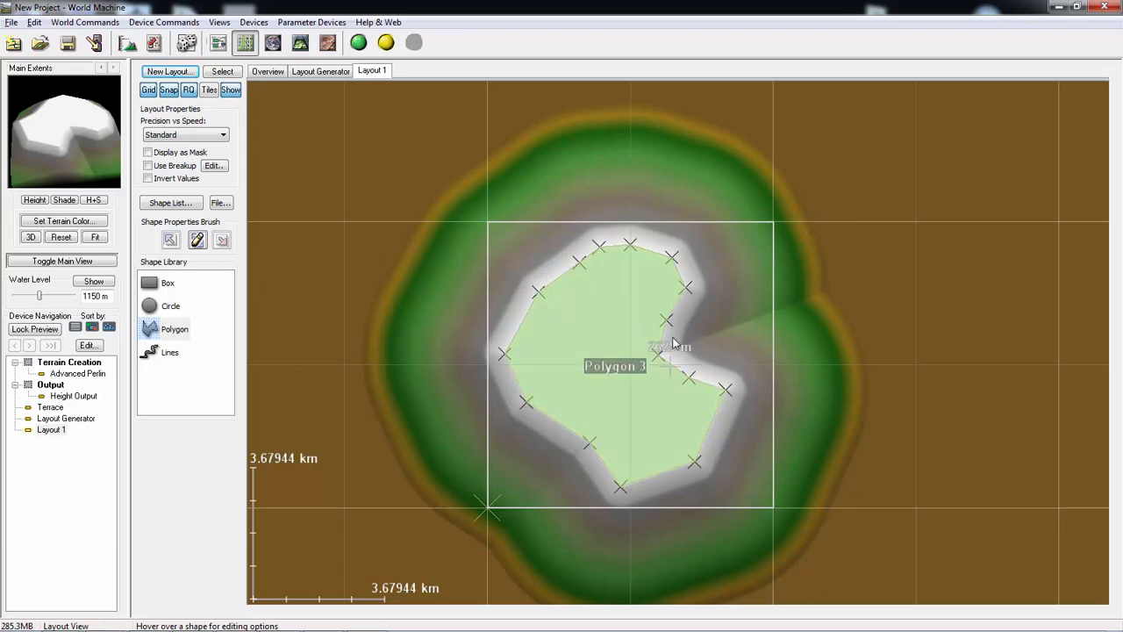
right_click(627, 324)
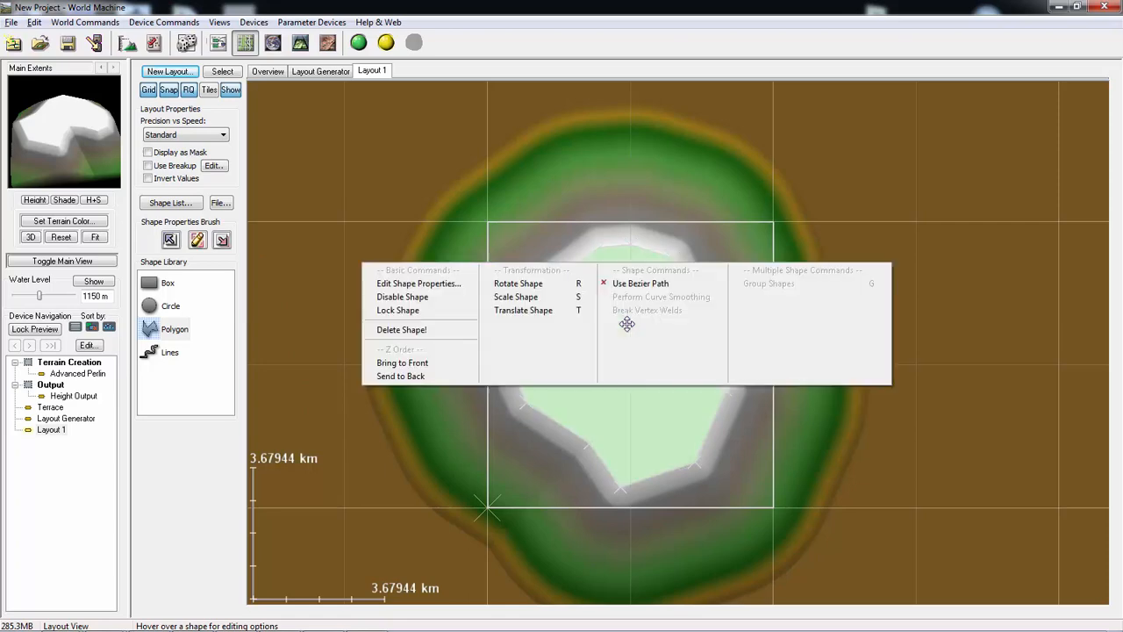
left_click(449, 283)
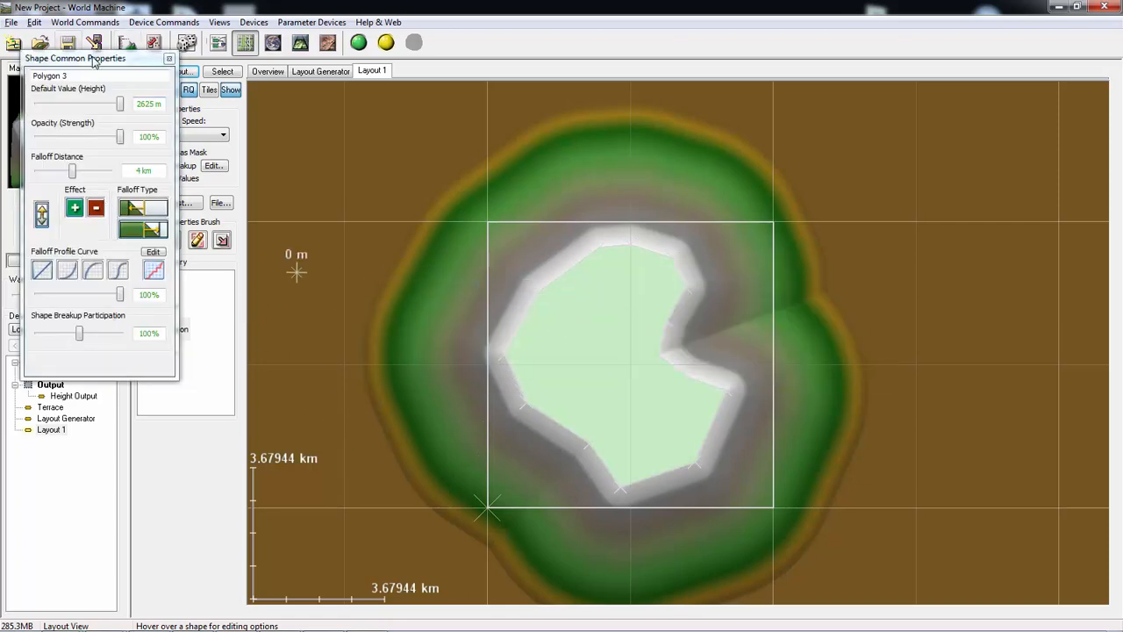
left_click_drag(168, 56, 531, 118)
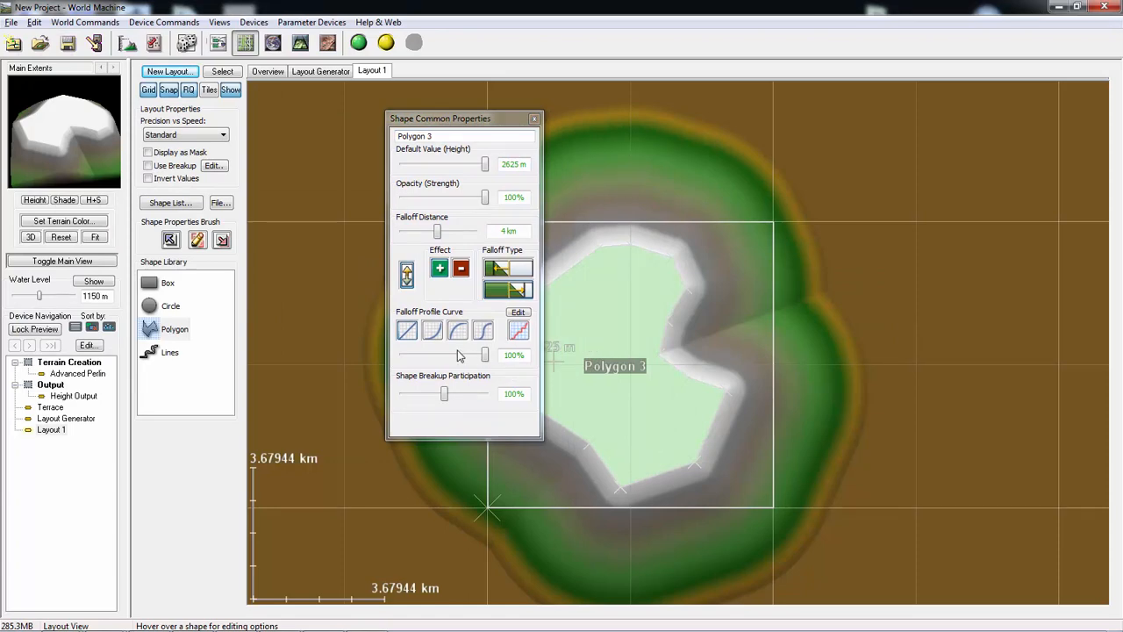
mouse_move(484, 358)
left_mouse_down()
mouse_move(450, 357)
mouse_move(466, 356)
left_mouse_up()
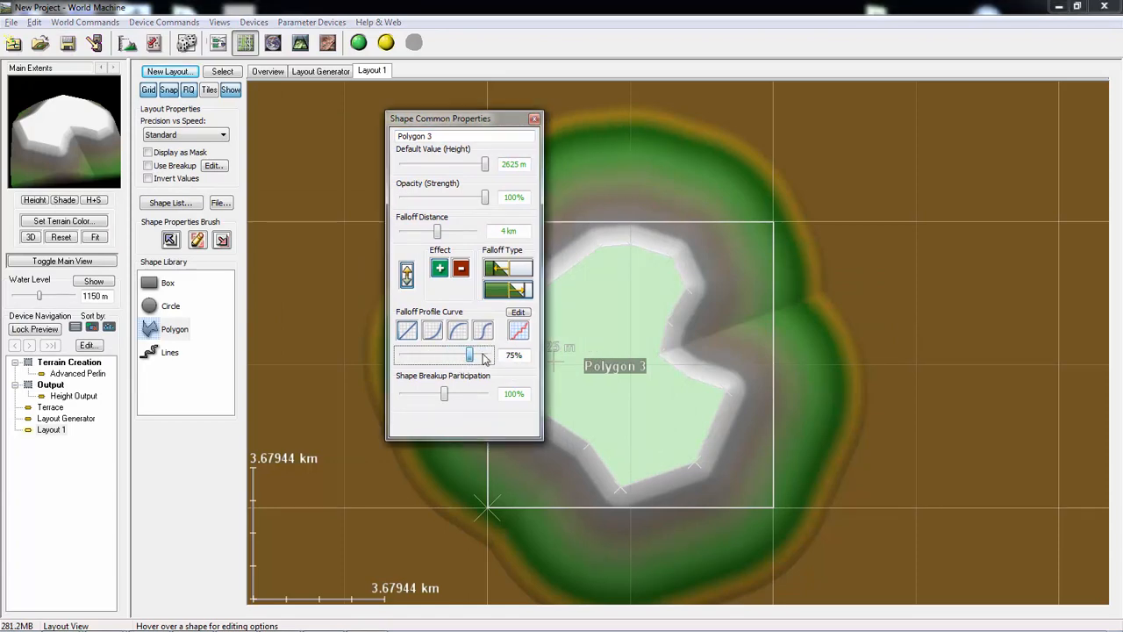
left_click_drag(438, 232, 426, 236)
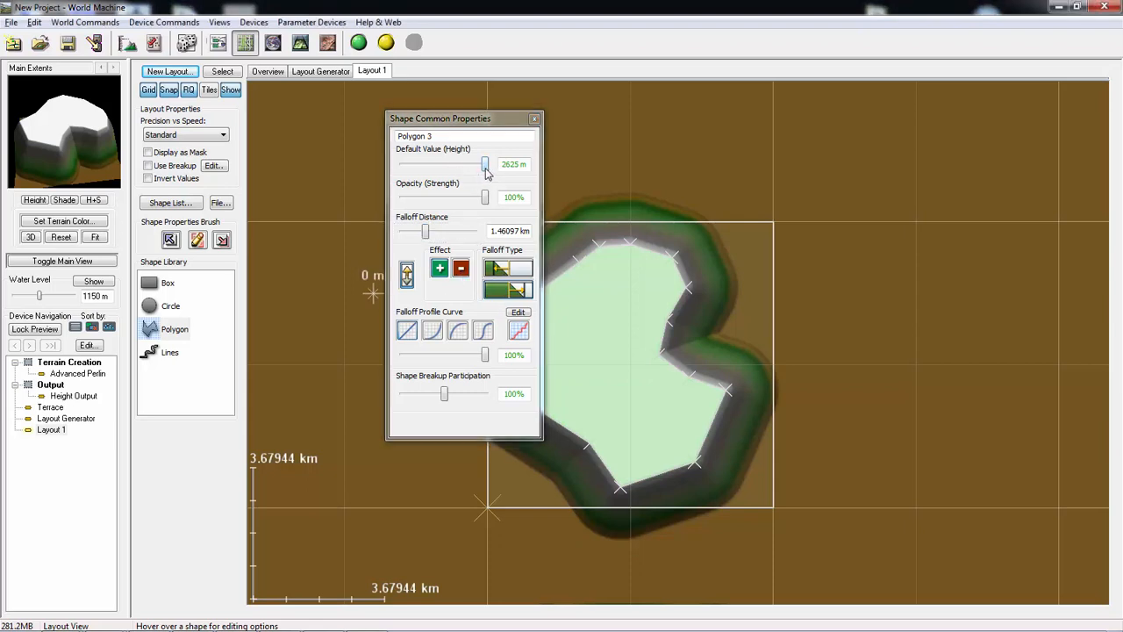
left_click_drag(485, 166, 435, 177)
left_click_drag(433, 181, 468, 186)
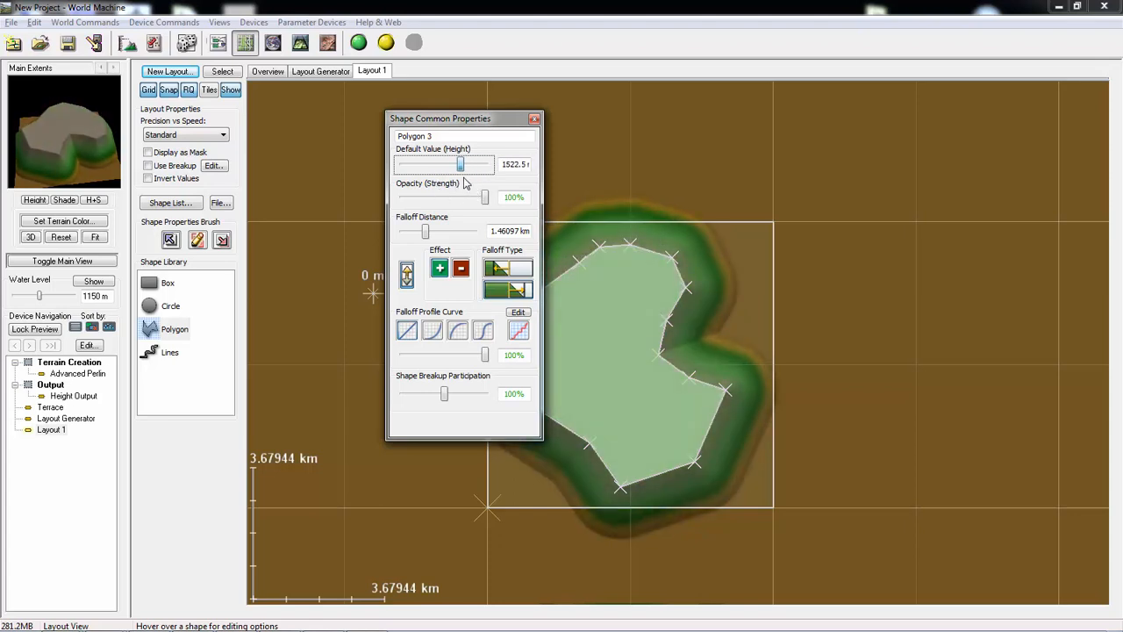
- Scale the polygon down to a small patch near the centre of the render extents
right_click(604, 347)
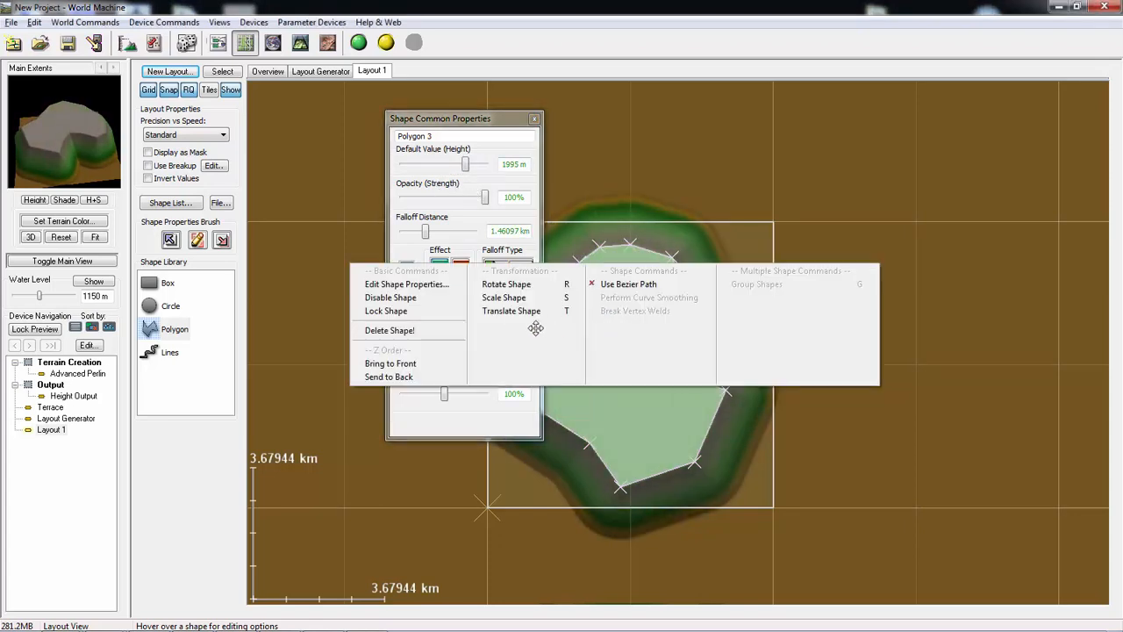
left_click(526, 296)
left_click_drag(611, 343, 623, 281)
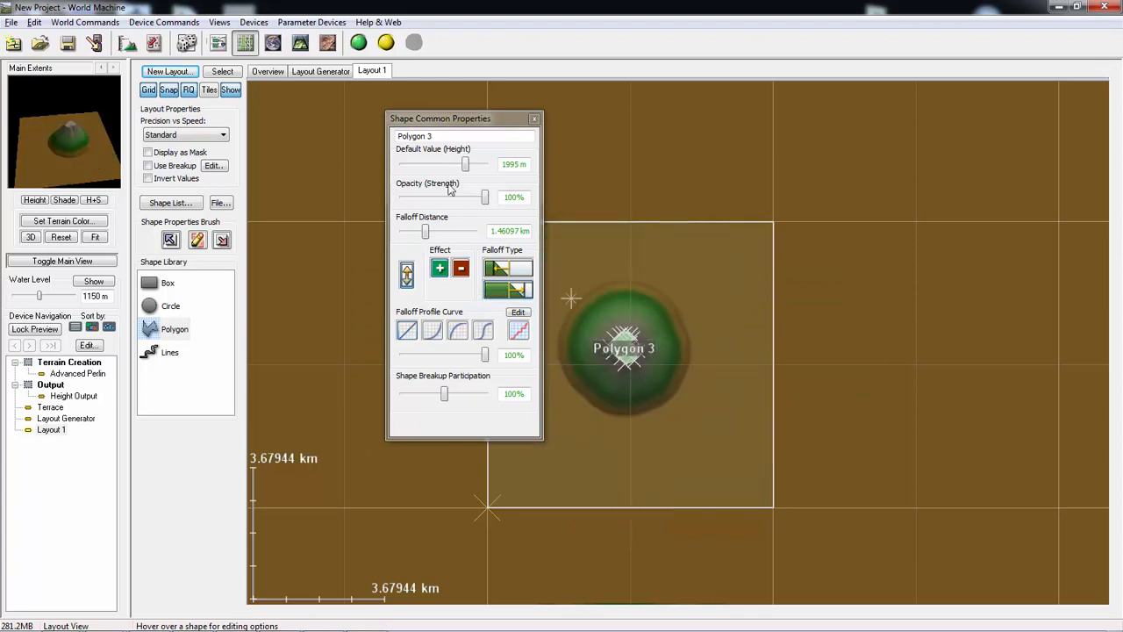
- Scale the polygon up slightly, and set its default height to 2310 m and its falloff distance to about 2.94 km
left_click_drag(625, 346, 603, 402)
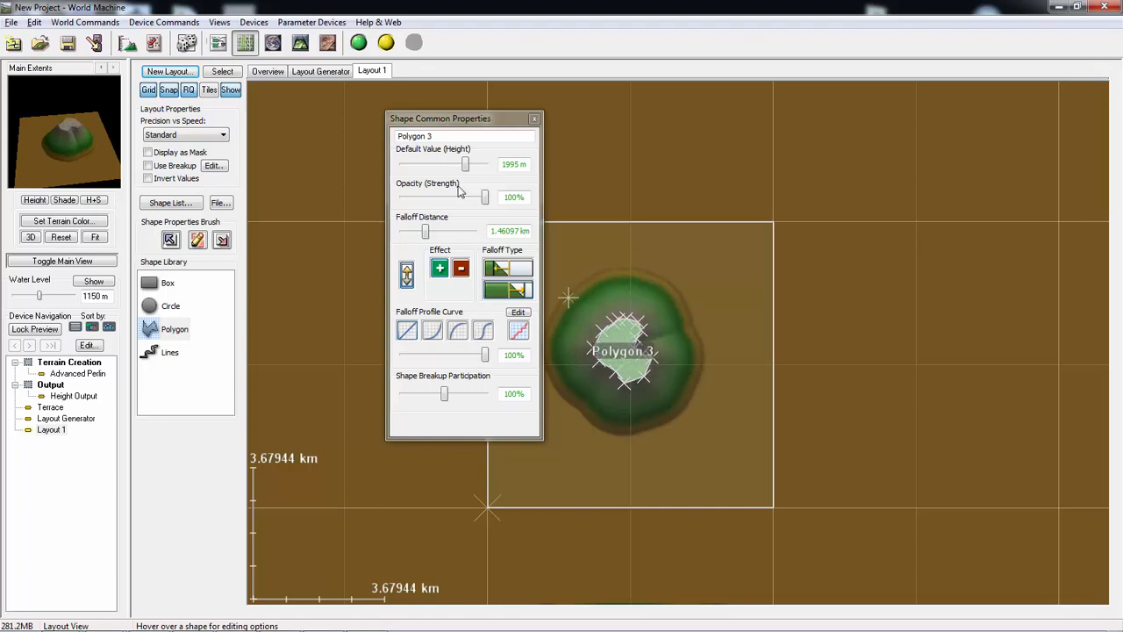
left_click_drag(469, 171, 479, 173)
left_click_drag(426, 233, 432, 233)
left_click(627, 374)
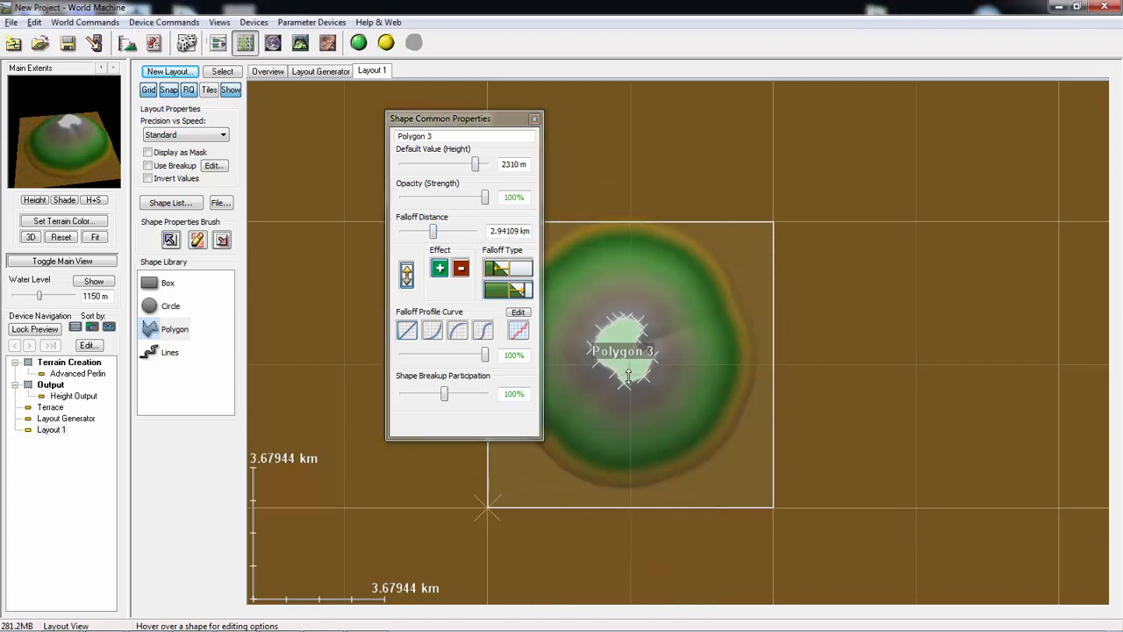
- Edit the polygon's falloff profile curve into an irregular staircase of steep and flat segments, and accept it
left_click(518, 313)
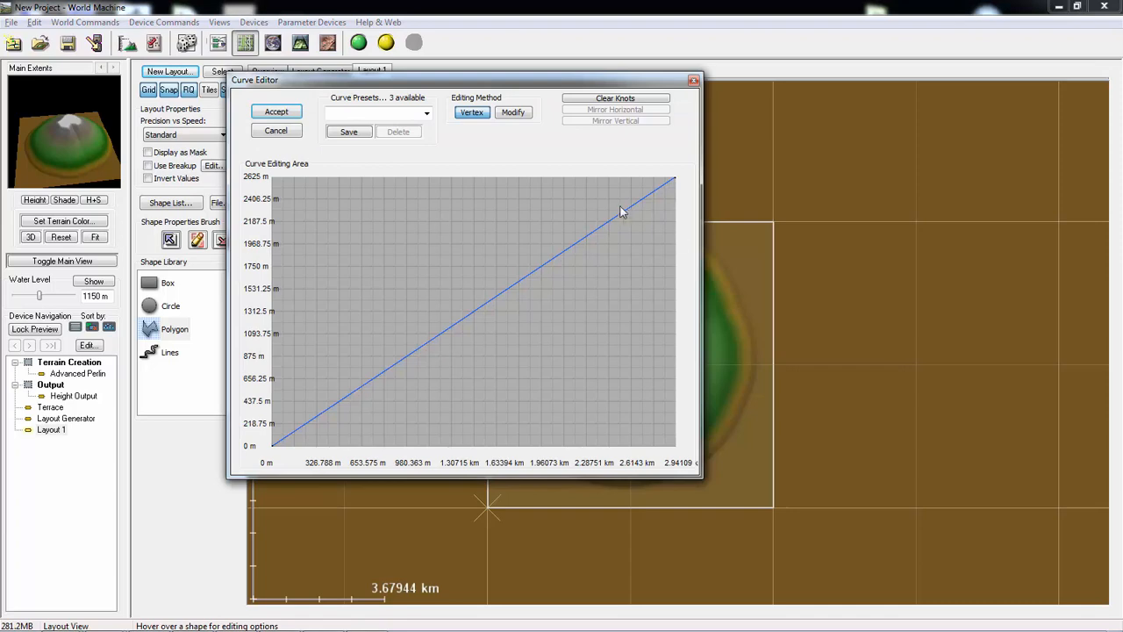
left_click_drag(646, 193, 610, 226)
left_click(555, 242)
left_click_drag(522, 269, 369, 432)
left_click(412, 405)
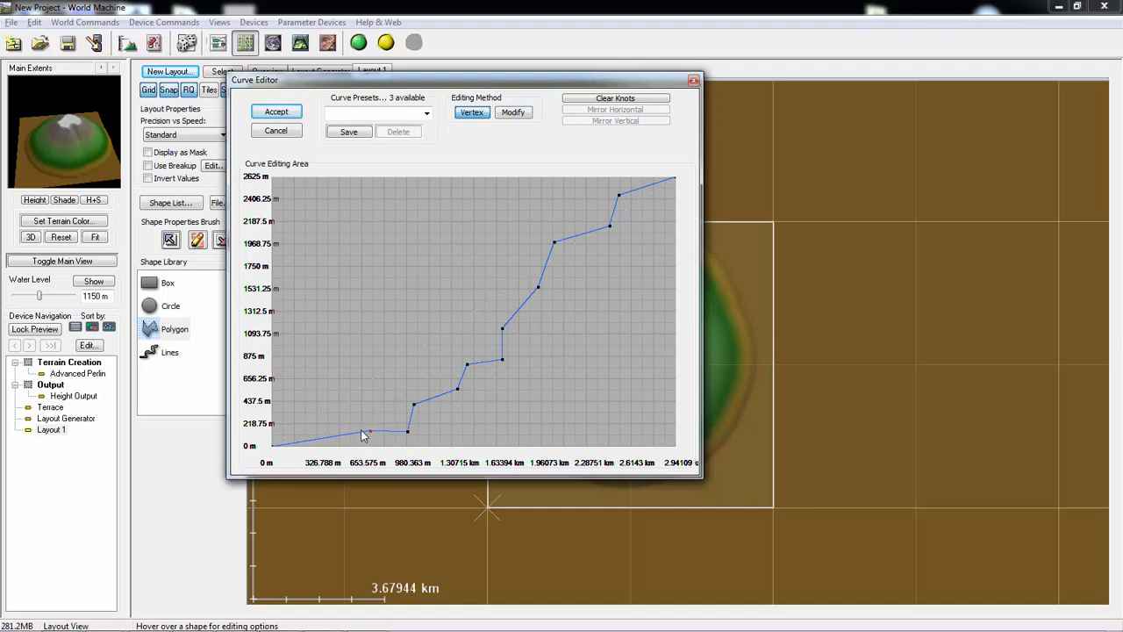
left_click(334, 446)
left_click(277, 112)
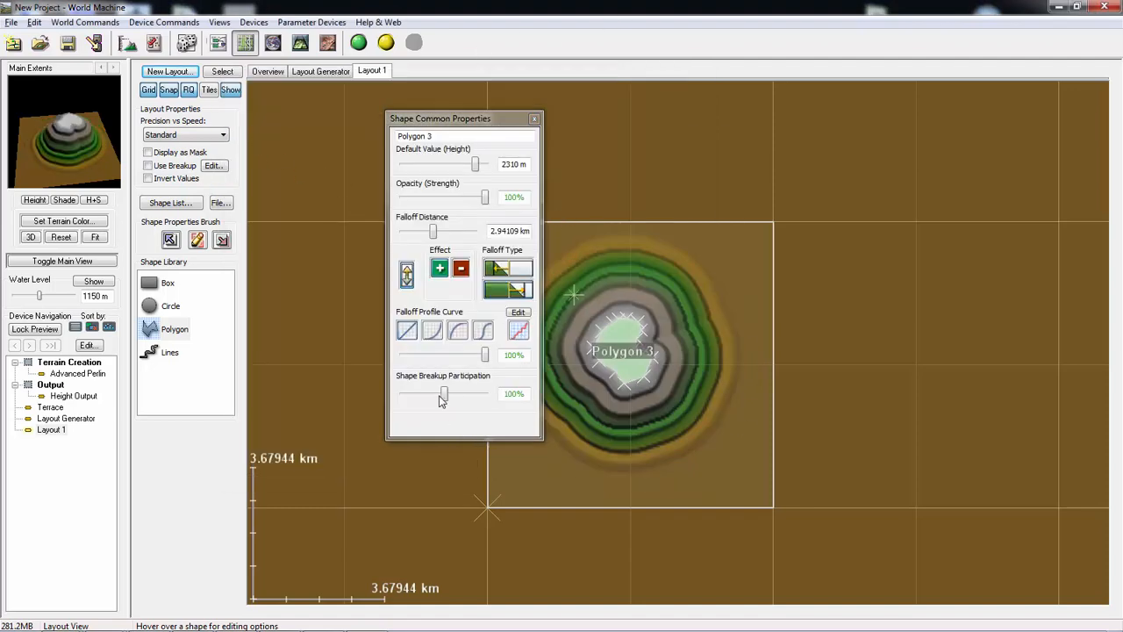
- Set the polygon's shape breakup participation to 200% and close its shape properties
left_click_drag(442, 397, 453, 397)
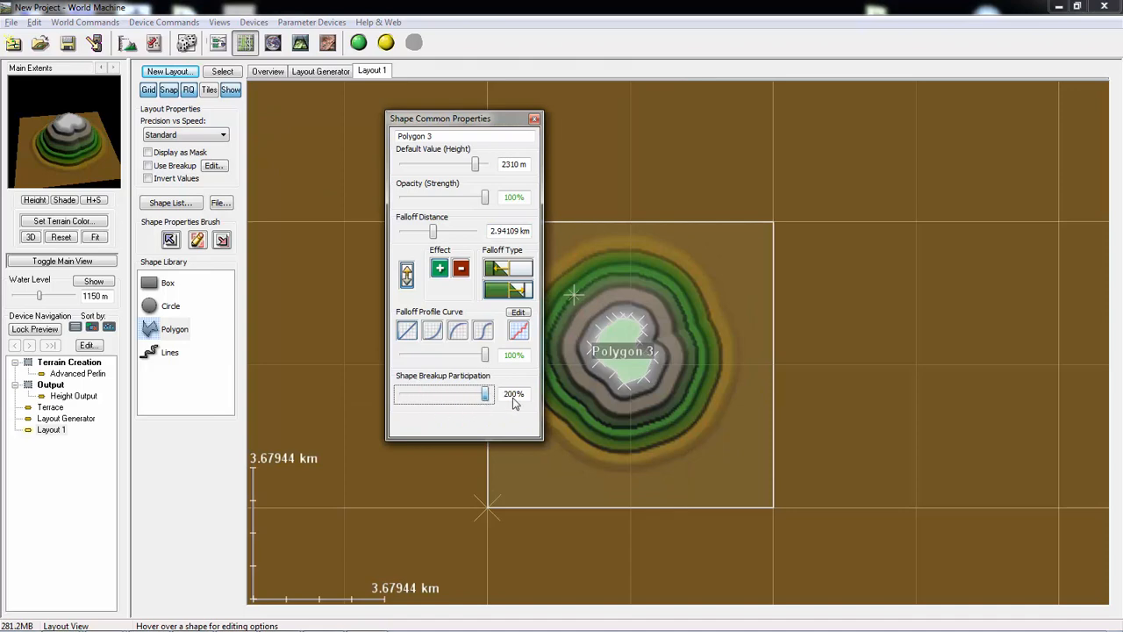
left_click(475, 397)
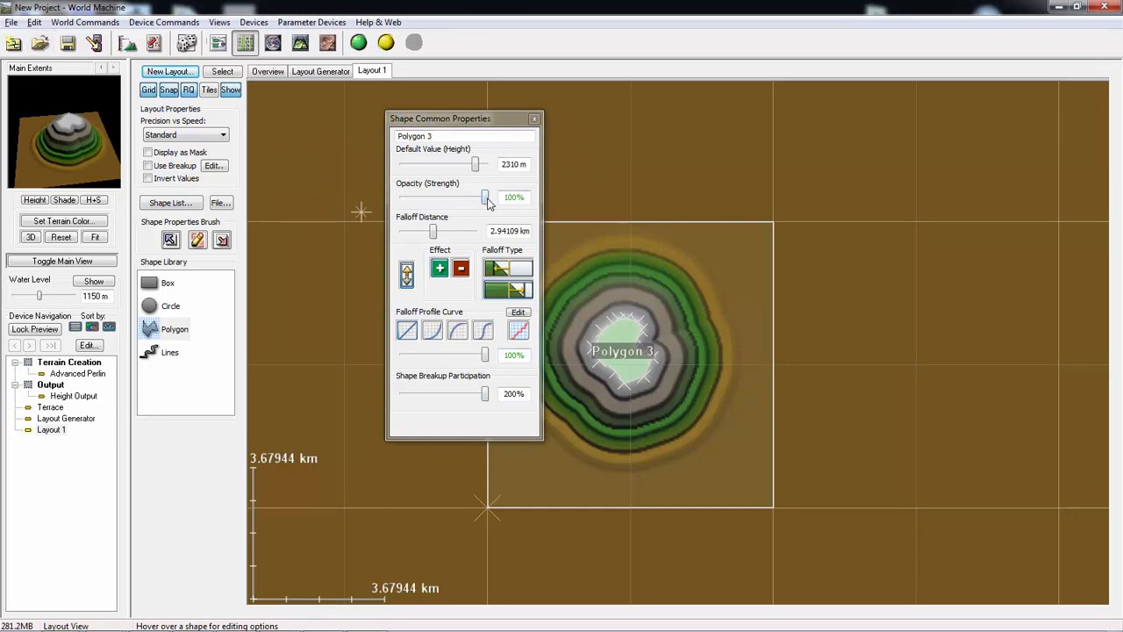
left_click(534, 118)
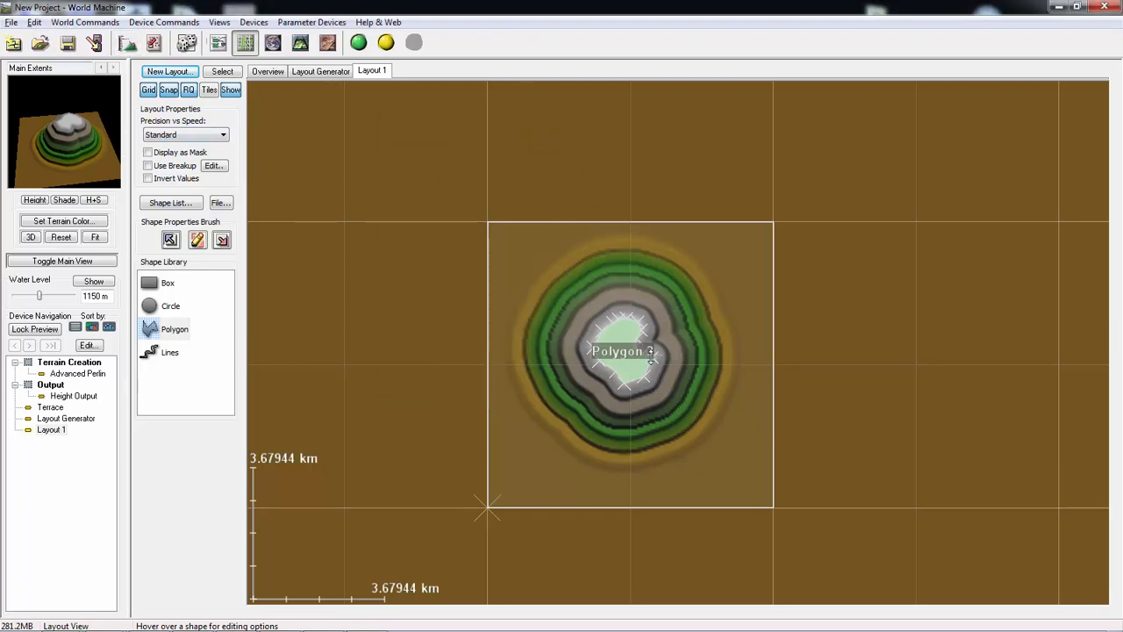
- Draw a wide box just below the polygon inside the render extents, and a tiny box outside the extents' upper-left corner
left_click(169, 286)
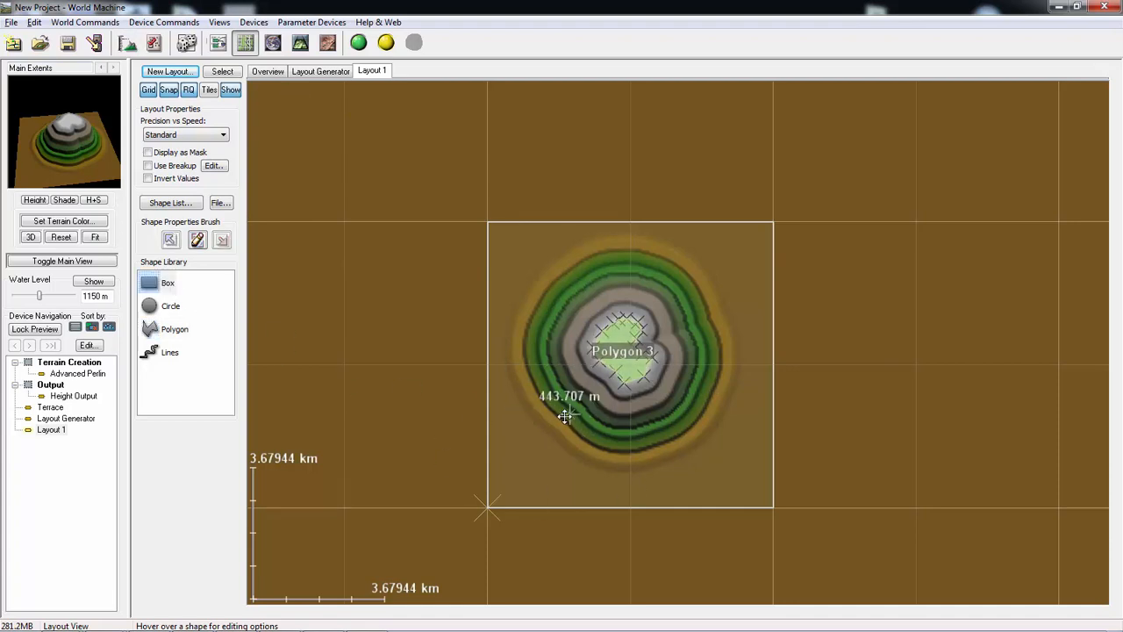
left_click_drag(530, 403, 689, 493)
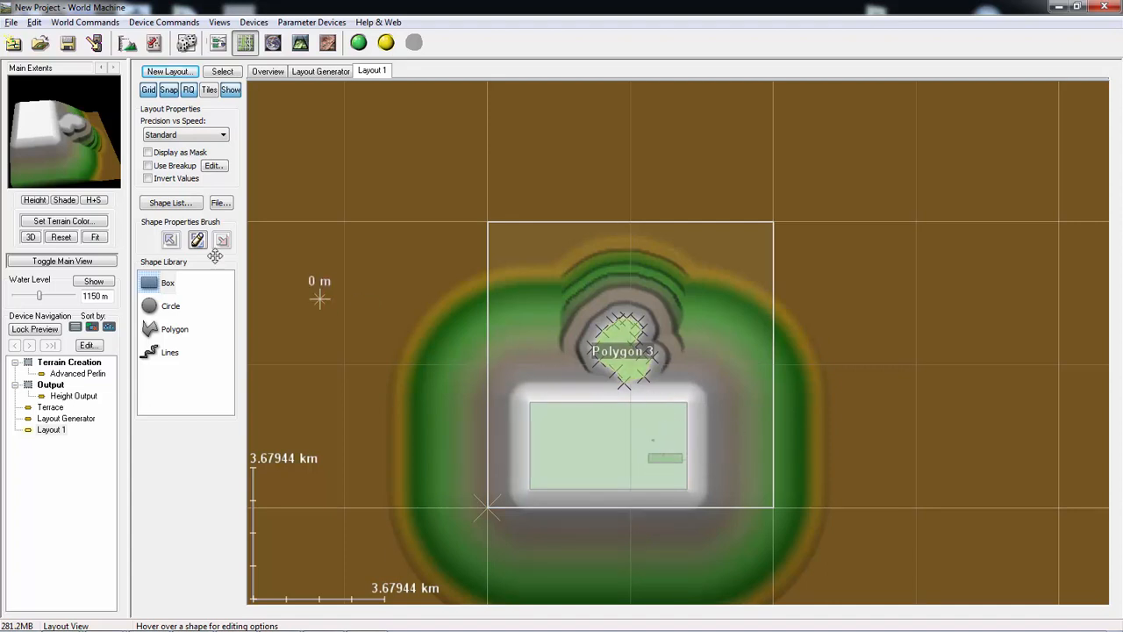
left_click_drag(360, 186, 364, 187)
left_click(356, 242)
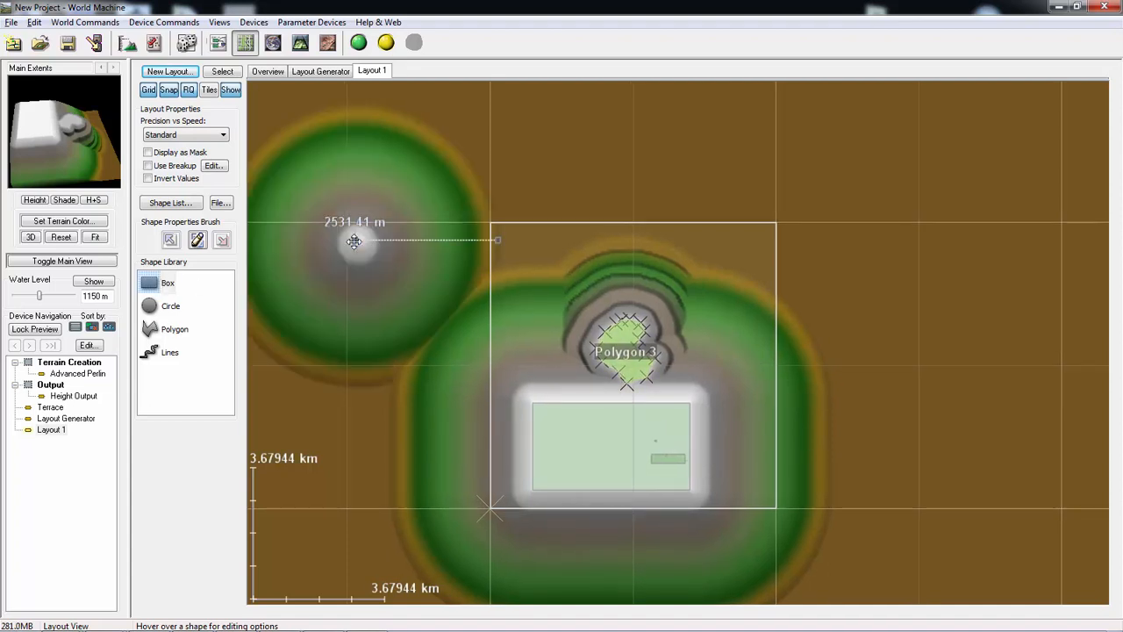
- Examine the combined terrain shapes in the Overview and in the Layout Generator layout
left_click(268, 71)
left_click(372, 71)
left_click(268, 71)
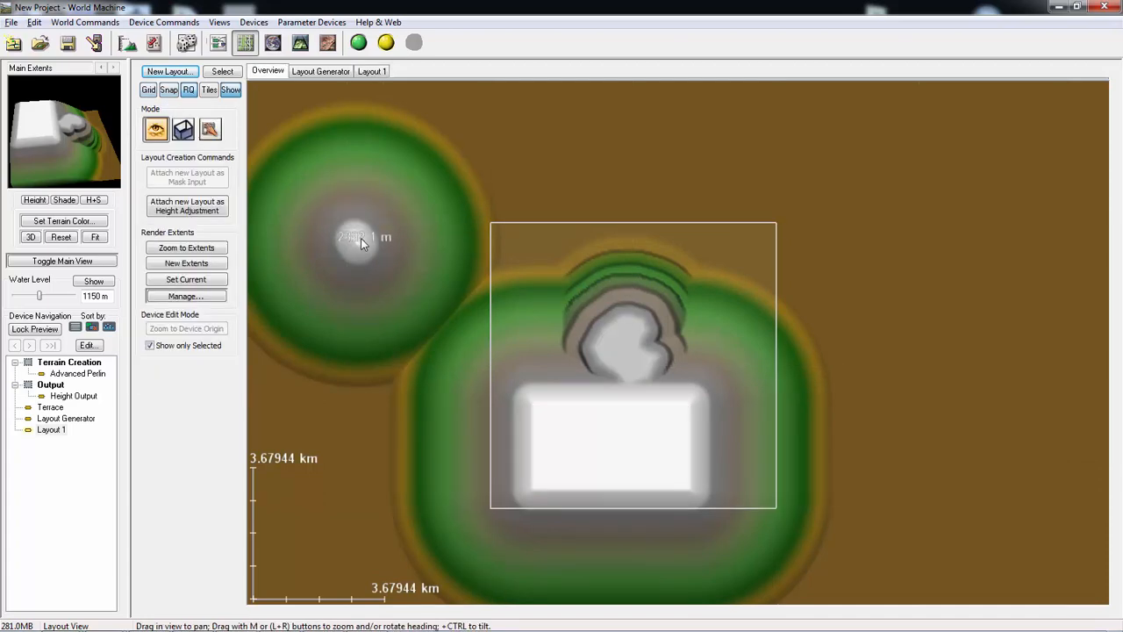
left_click_drag(343, 212, 377, 274)
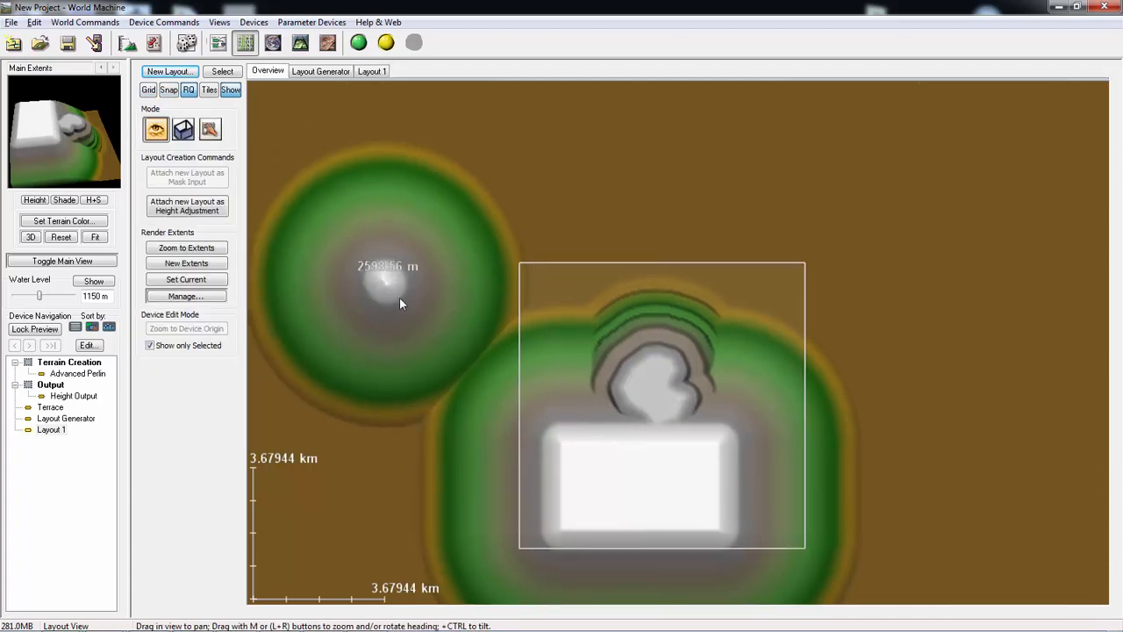
left_click_drag(498, 441, 457, 320)
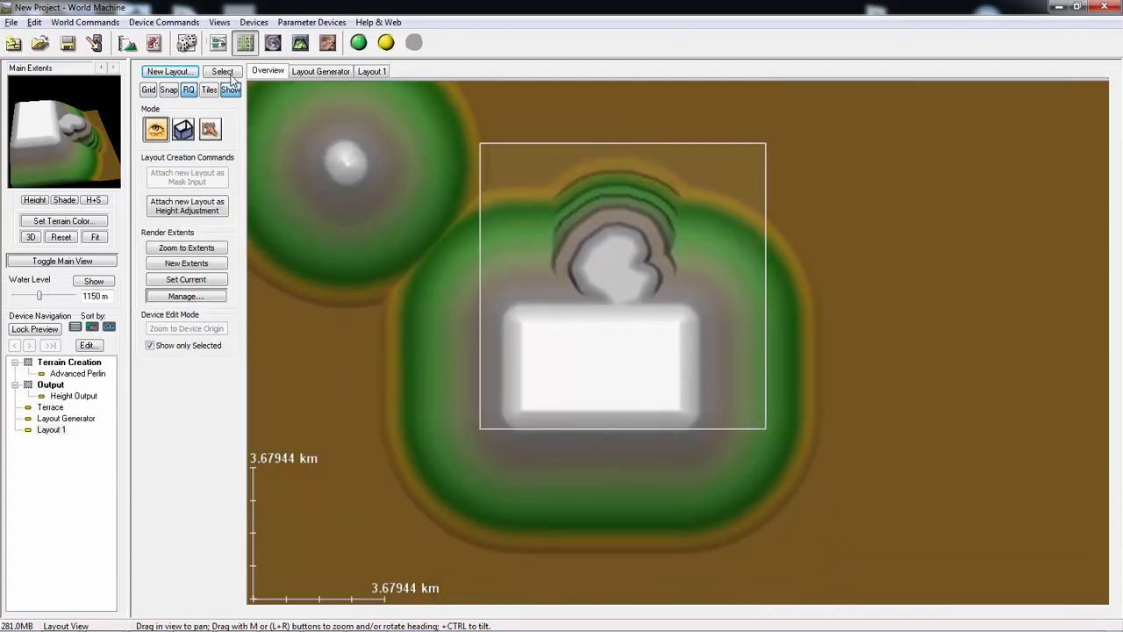
left_click(320, 71)
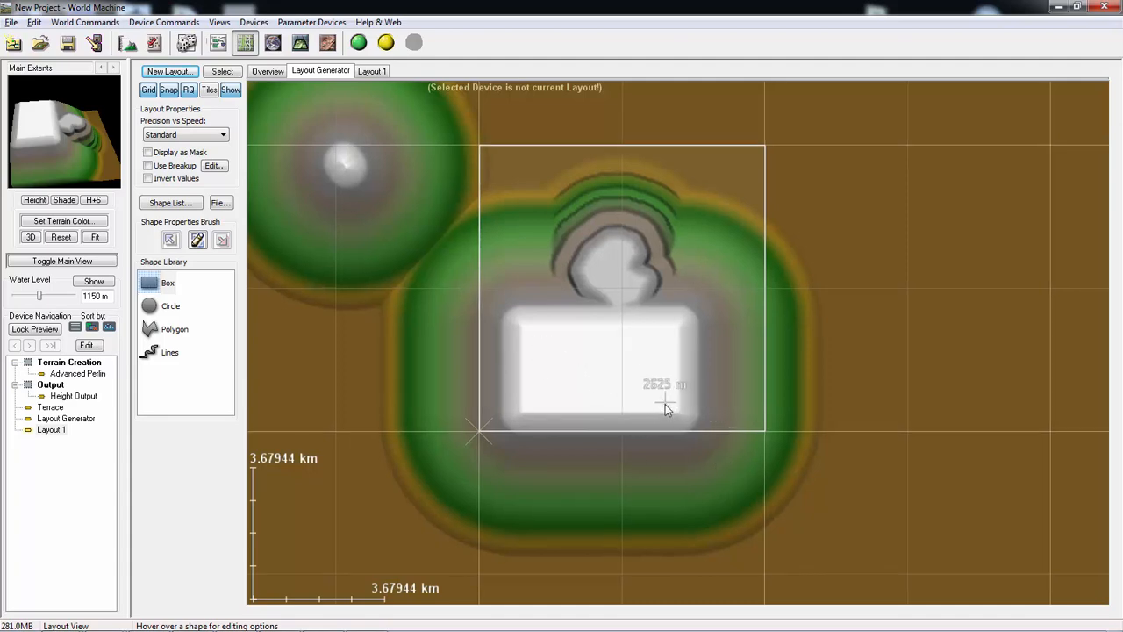
key("Escape")
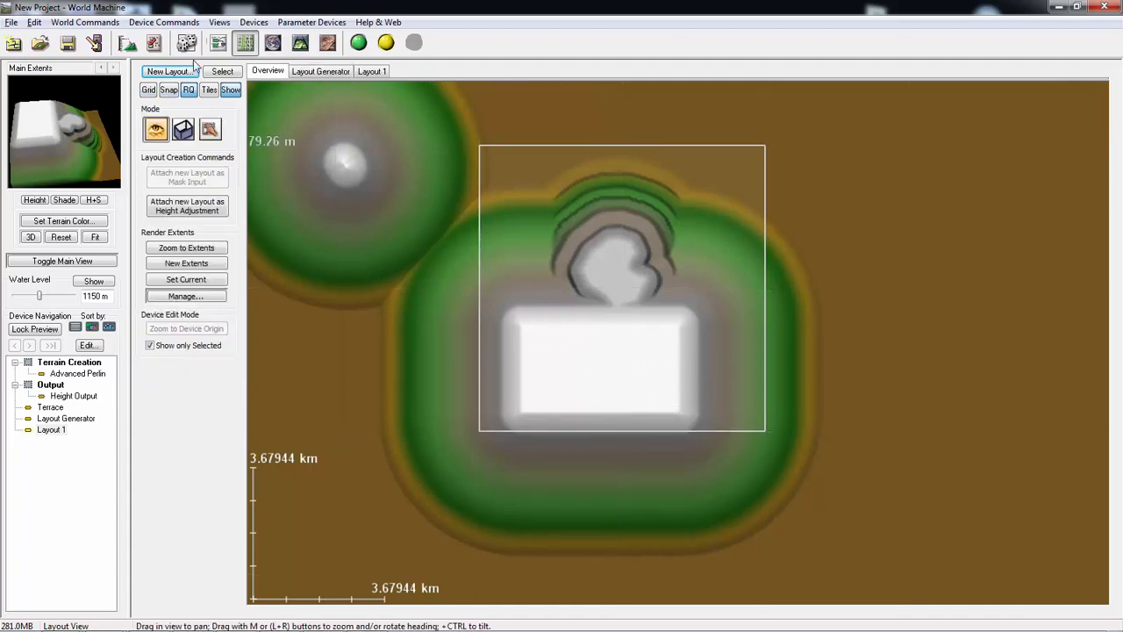
left_click(320, 71)
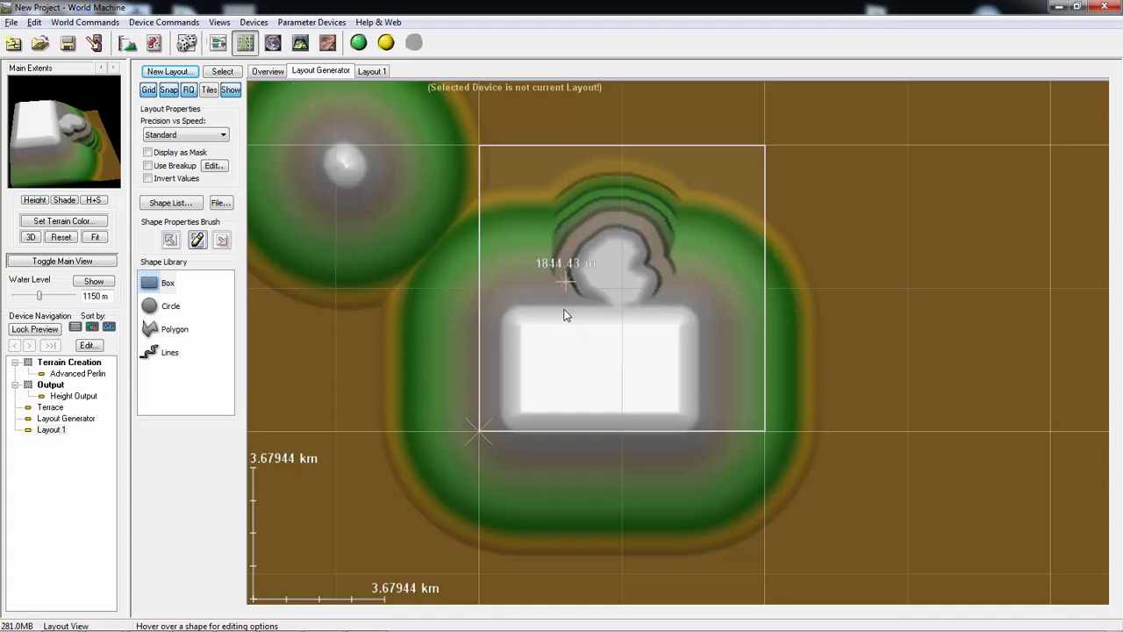
left_click(166, 284)
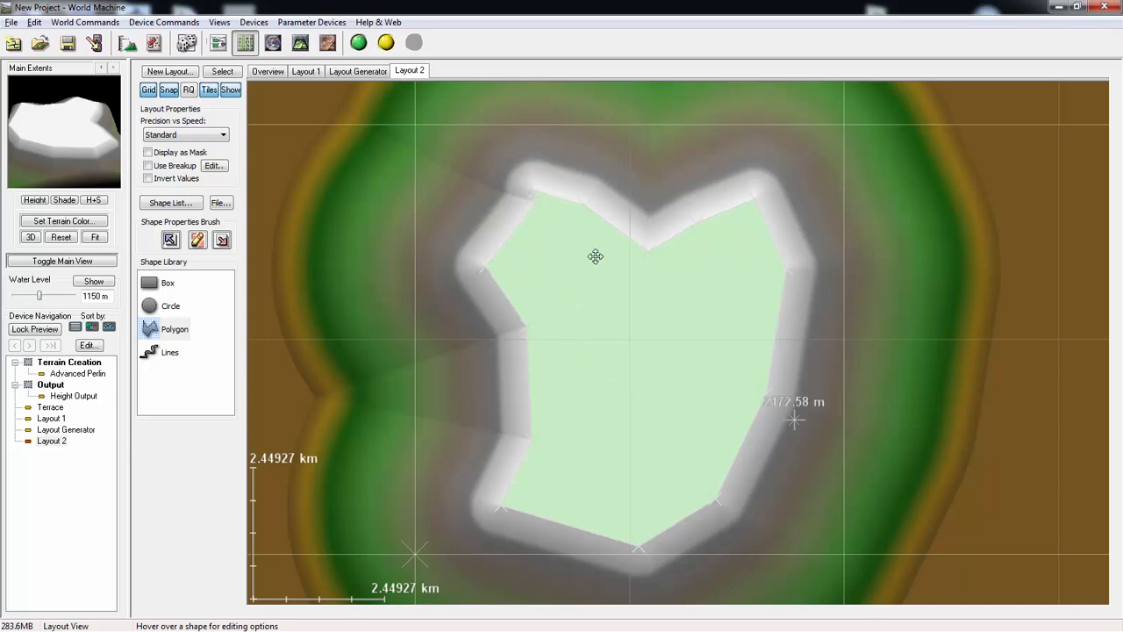
- Reshape the polygon in Layout 2 by moving its upper-left corner vertex and its leftmost upper vertex slightly inward
middle_click_drag(694, 331, 688, 387)
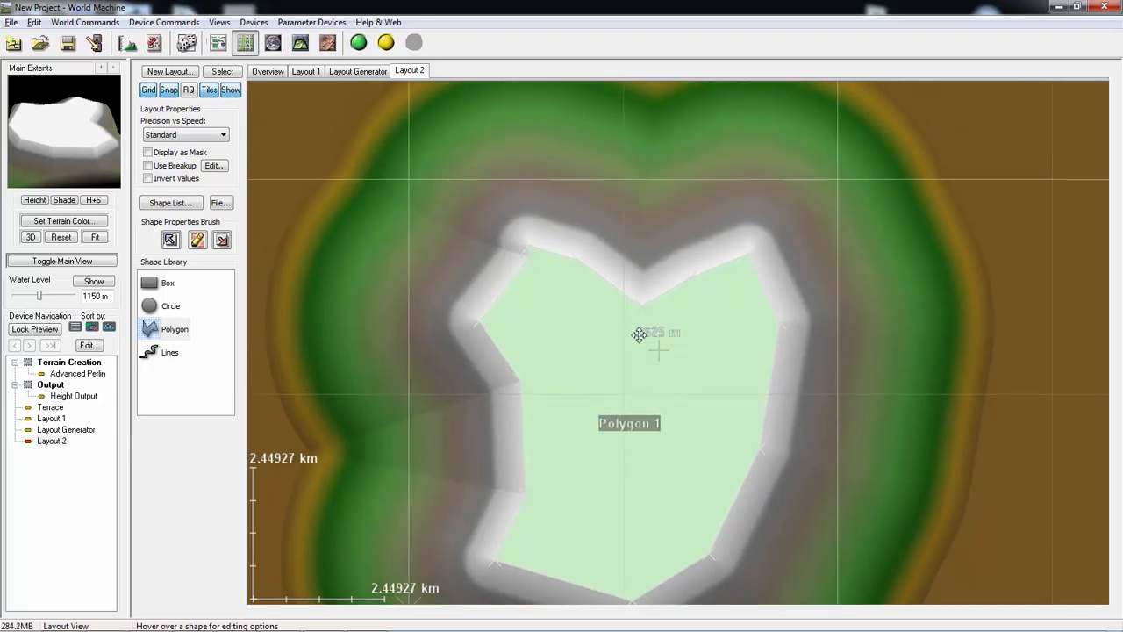
mouse_move(530, 247)
left_mouse_down()
mouse_move(555, 240)
mouse_move(552, 250)
left_mouse_up()
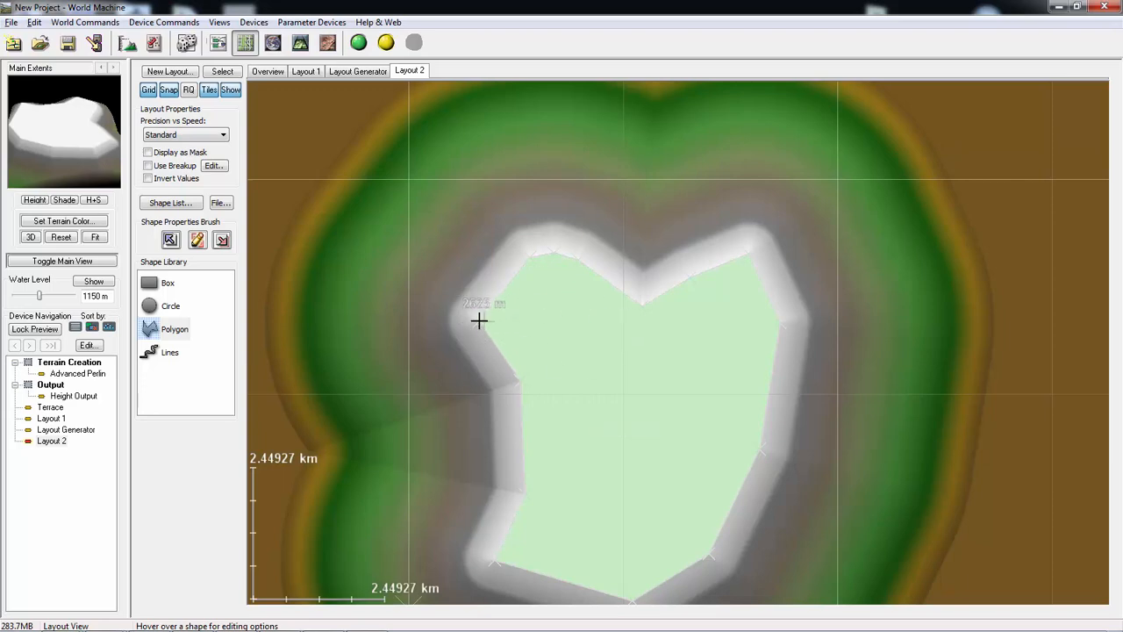
left_click_drag(479, 322, 511, 333)
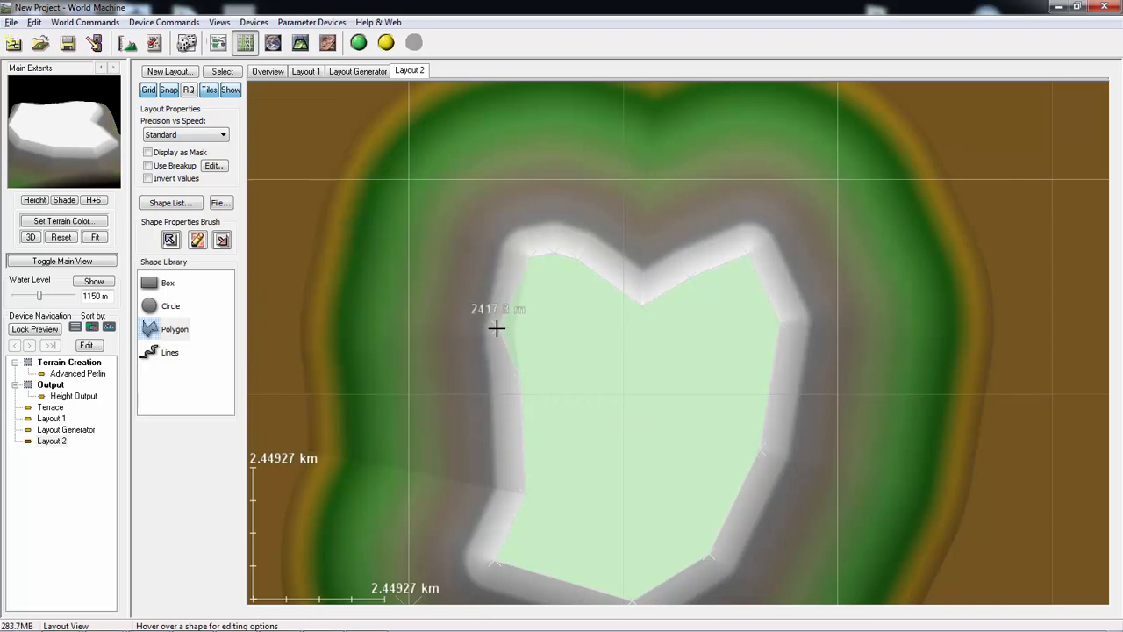
right_click(582, 328)
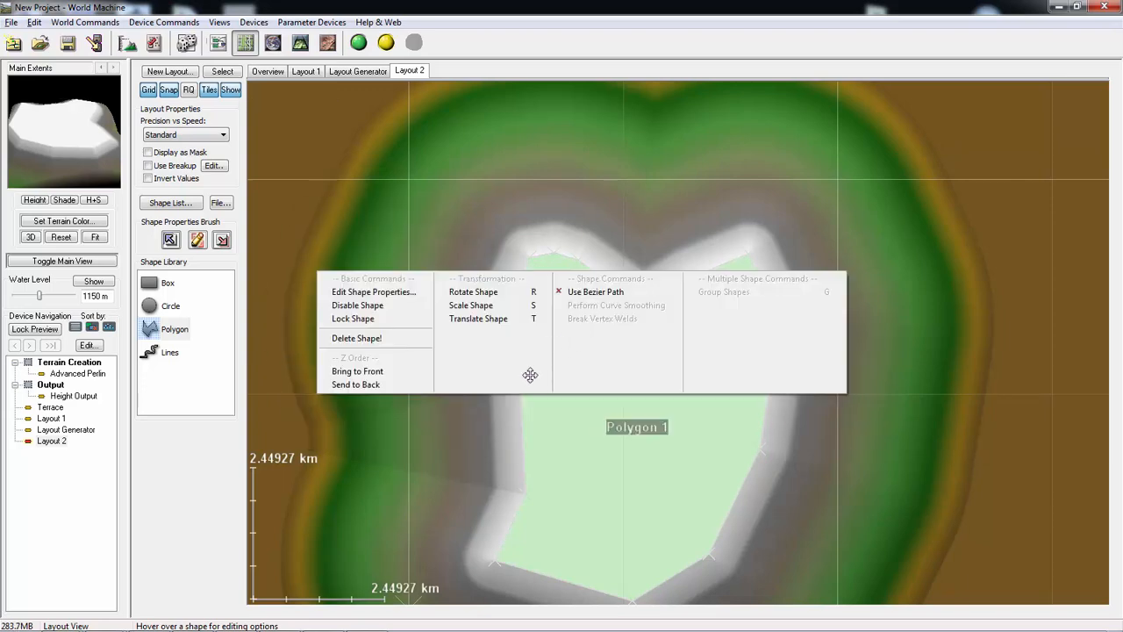
left_click(592, 493)
- Cycle through the layout views to look at the terrain in the Overview, and return to Layout 2
key("Tab")
key("Tab")
key("Tab")
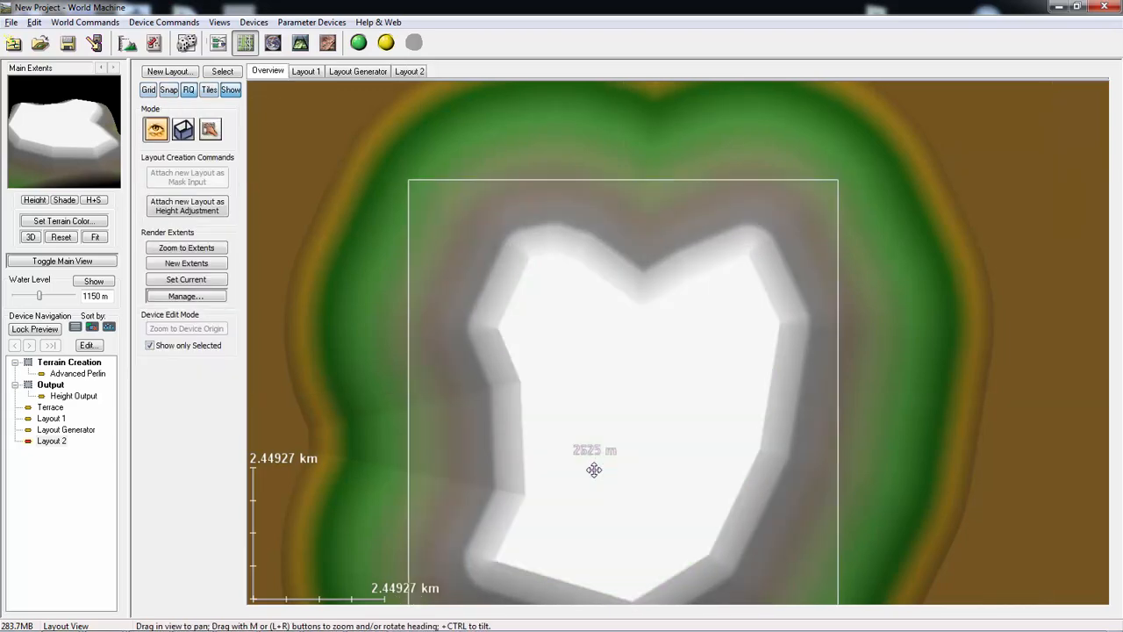
key("Tab")
key("Tab")
left_click(423, 78)
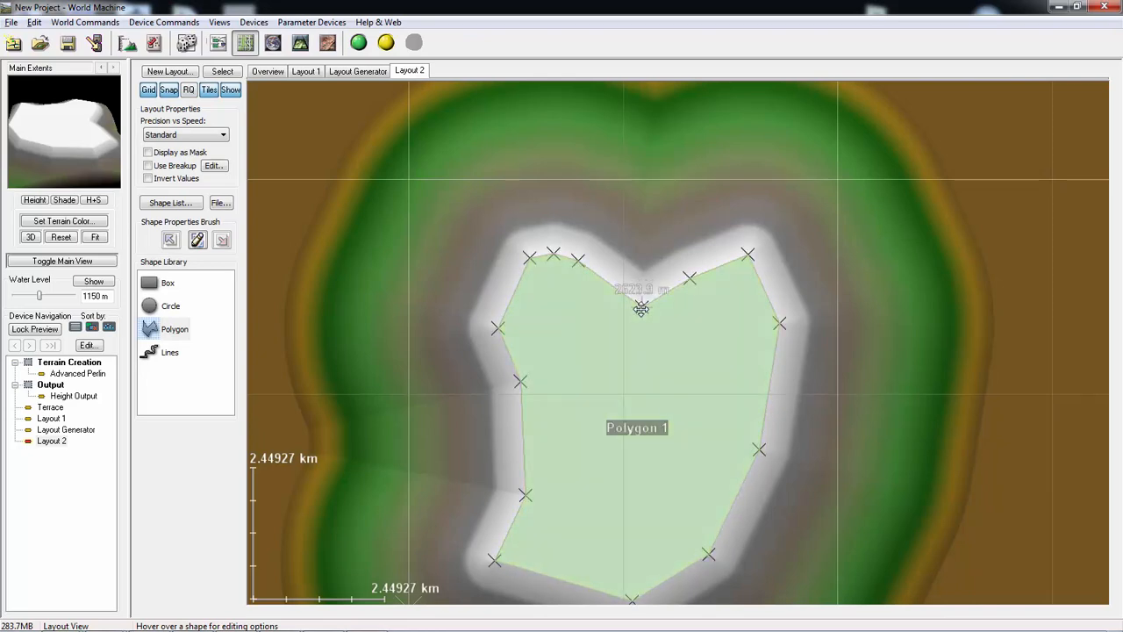
- Raise the vertex at the polygon's upper notch to make the notch shallower, and shift the whole polygon slightly upward
left_click_drag(641, 308, 639, 301)
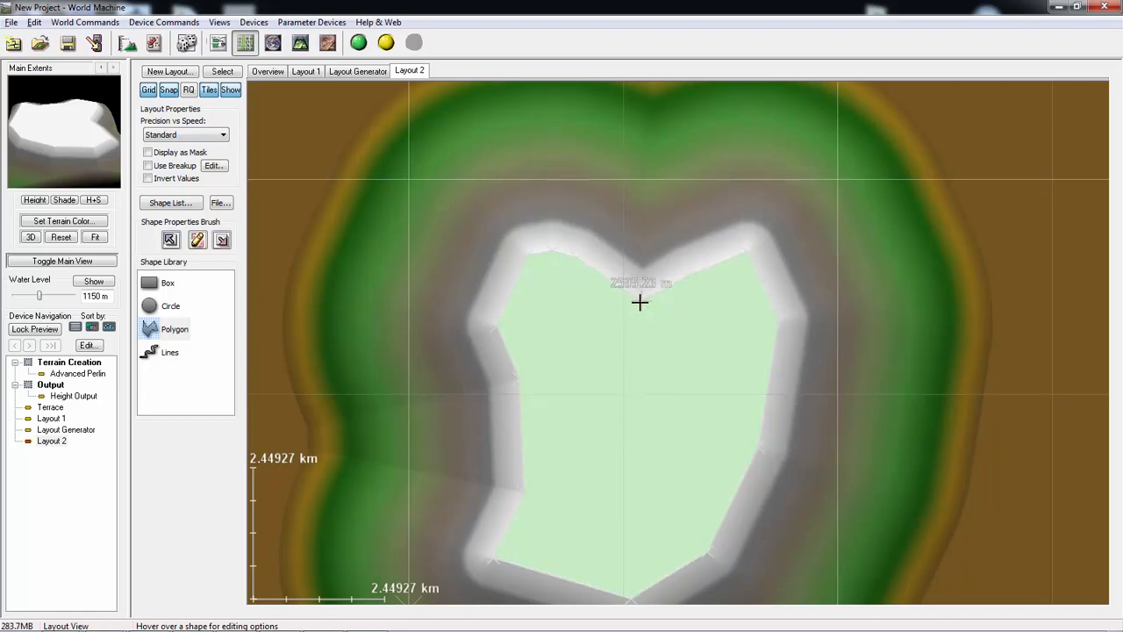
right_click(640, 302)
left_click(629, 243)
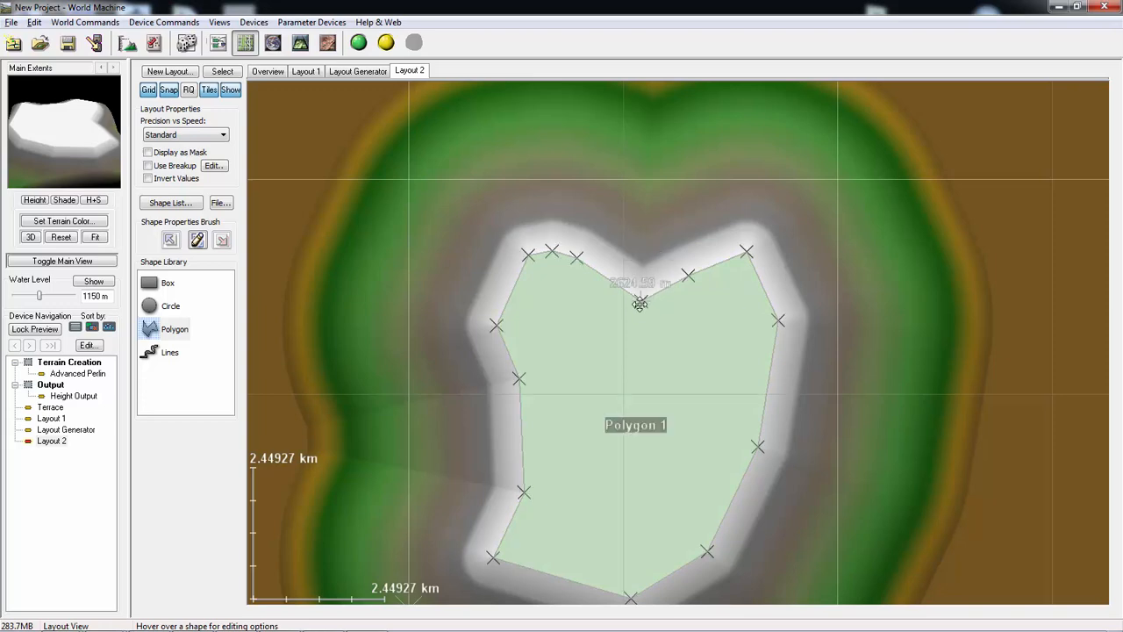
left_click_drag(641, 304, 641, 286)
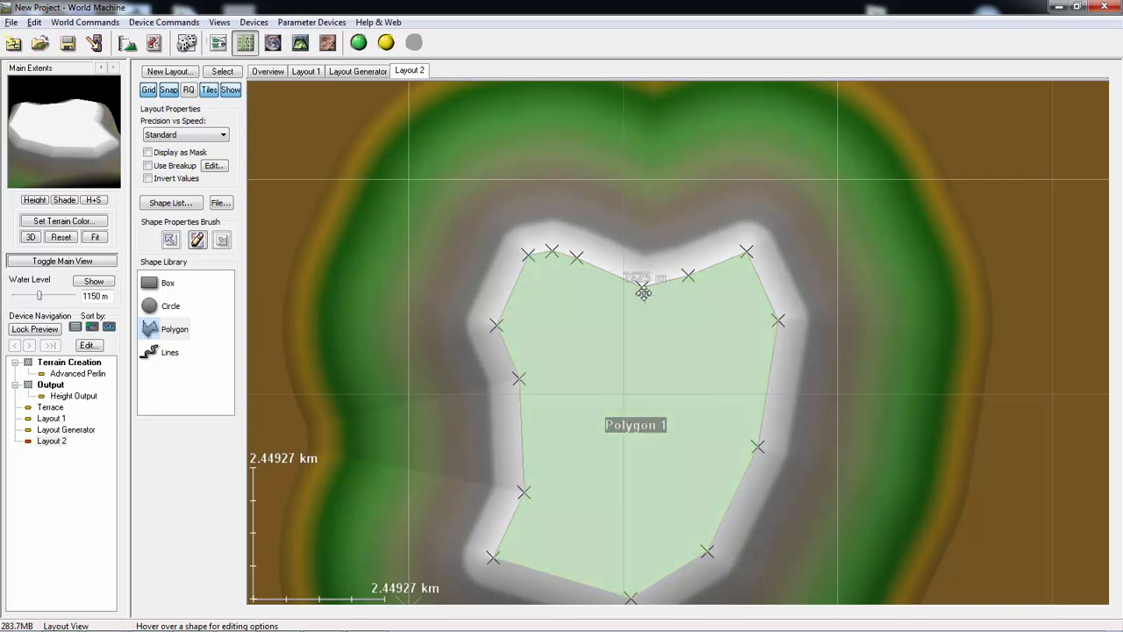
left_click_drag(637, 306, 653, 272)
left_click(838, 150)
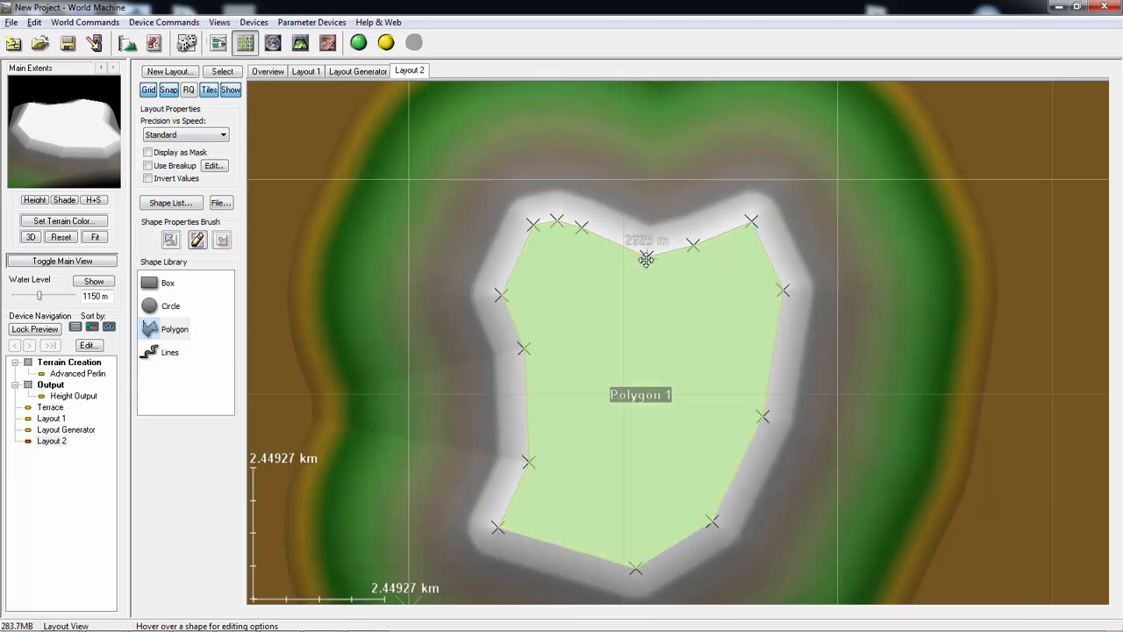
- Lower the height value of the vertex at the polygon's upper notch to about 770 m
left_click(647, 259)
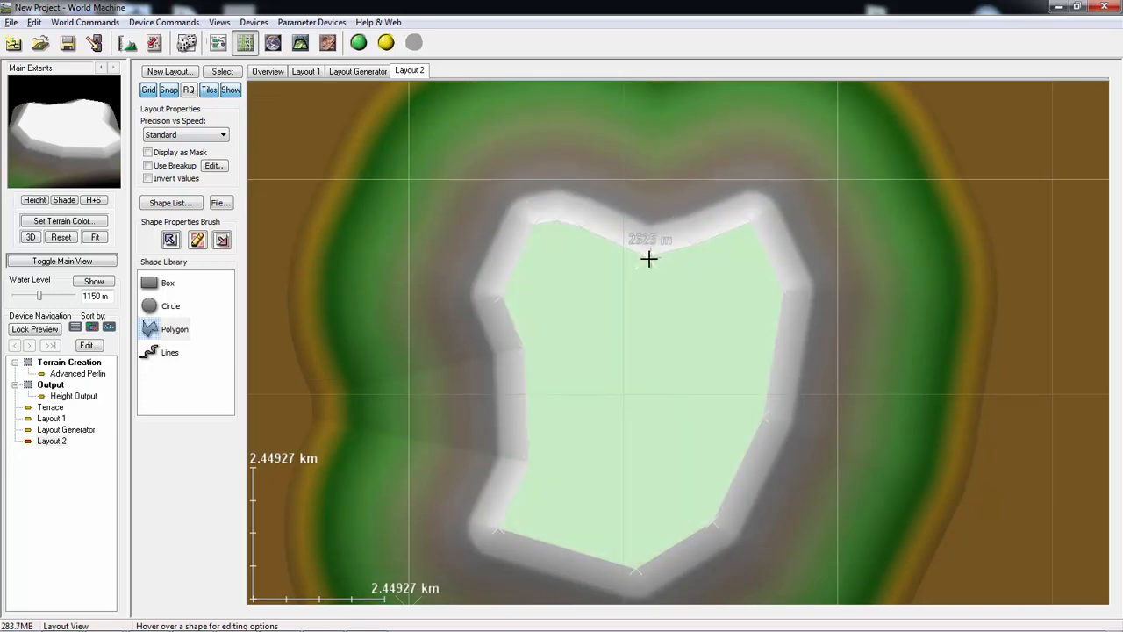
right_click(649, 258)
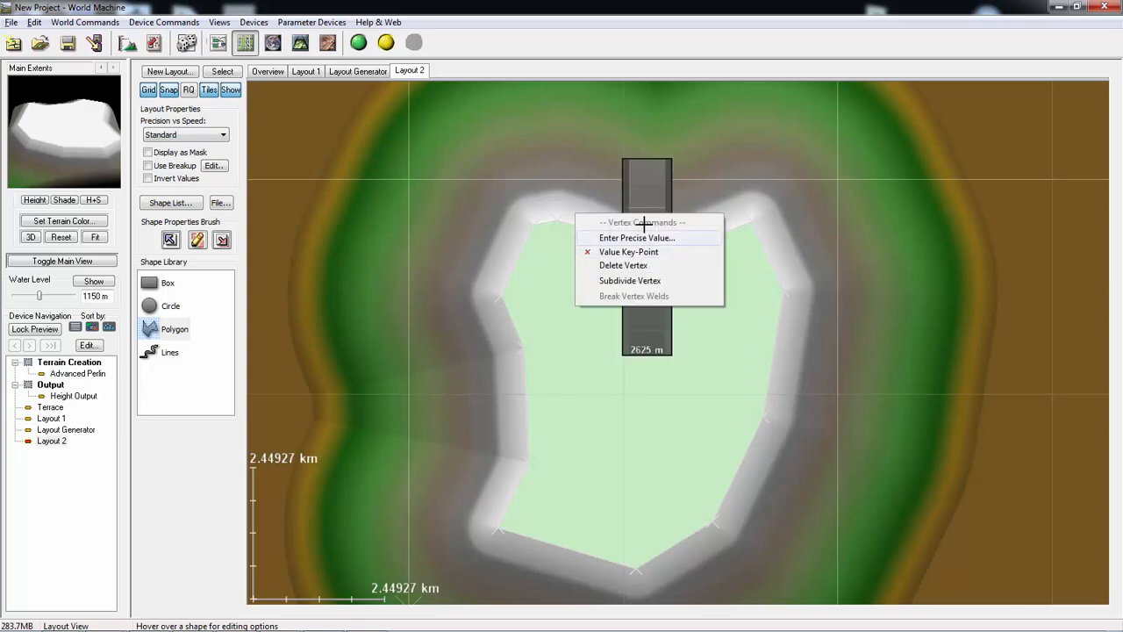
left_click(636, 324)
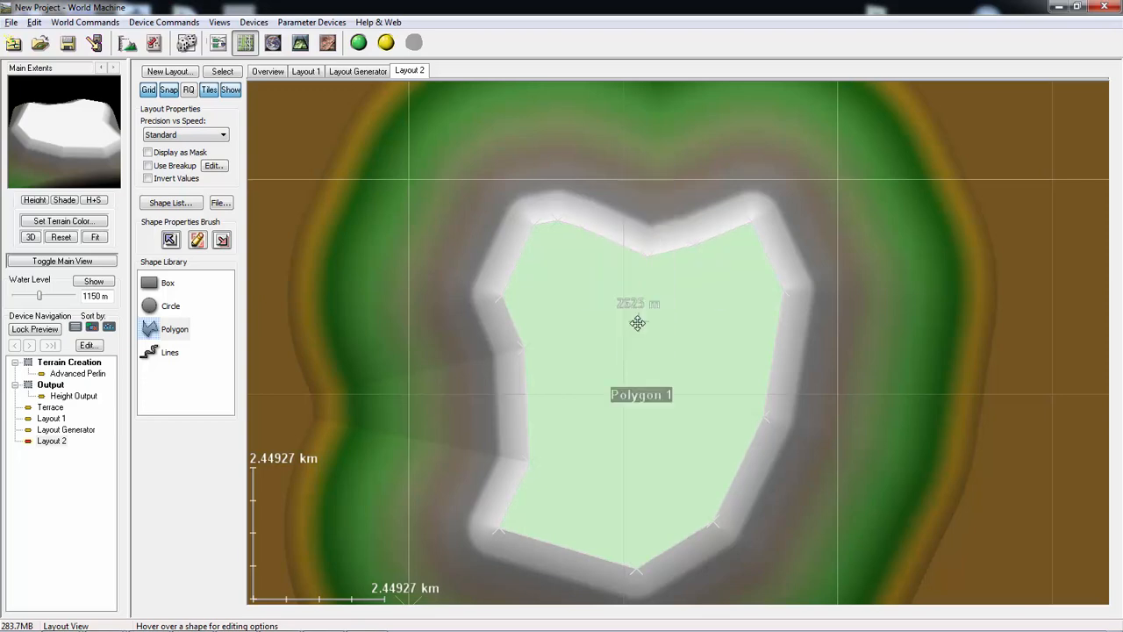
left_click_drag(648, 258, 643, 296)
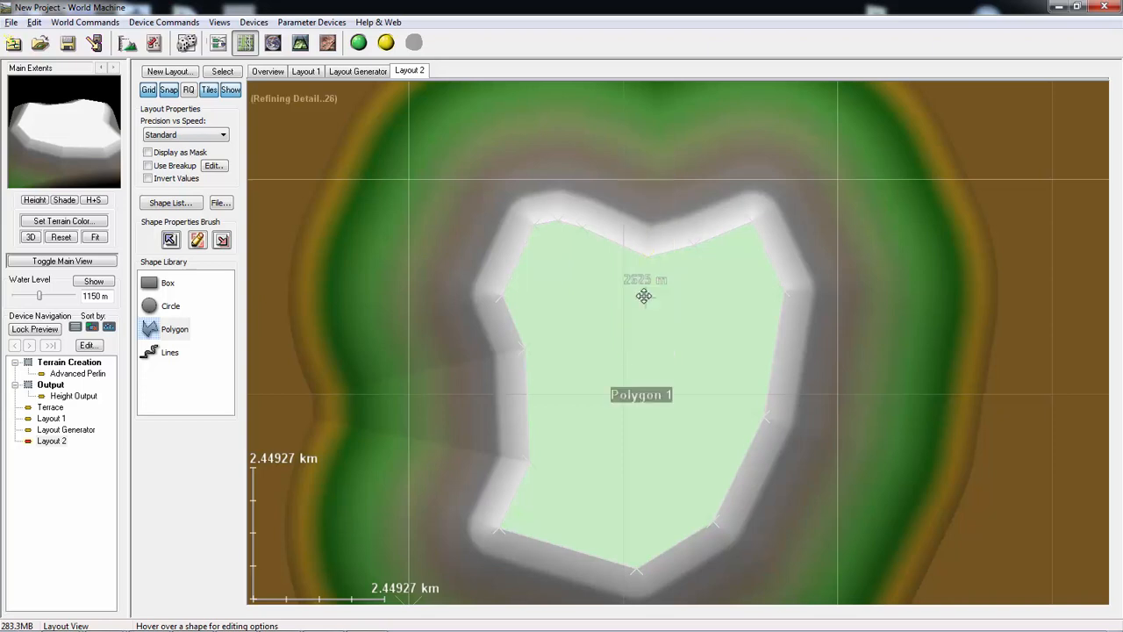
mouse_move(646, 261)
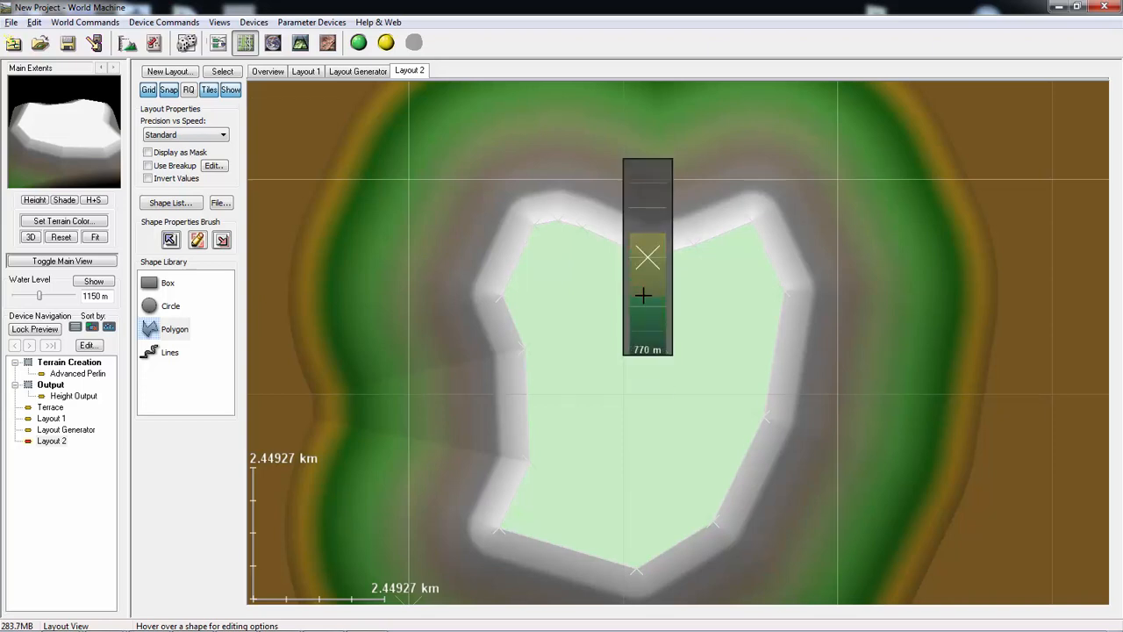
left_click_drag(641, 304, 641, 305)
left_click_drag(103, 128, 1, 151)
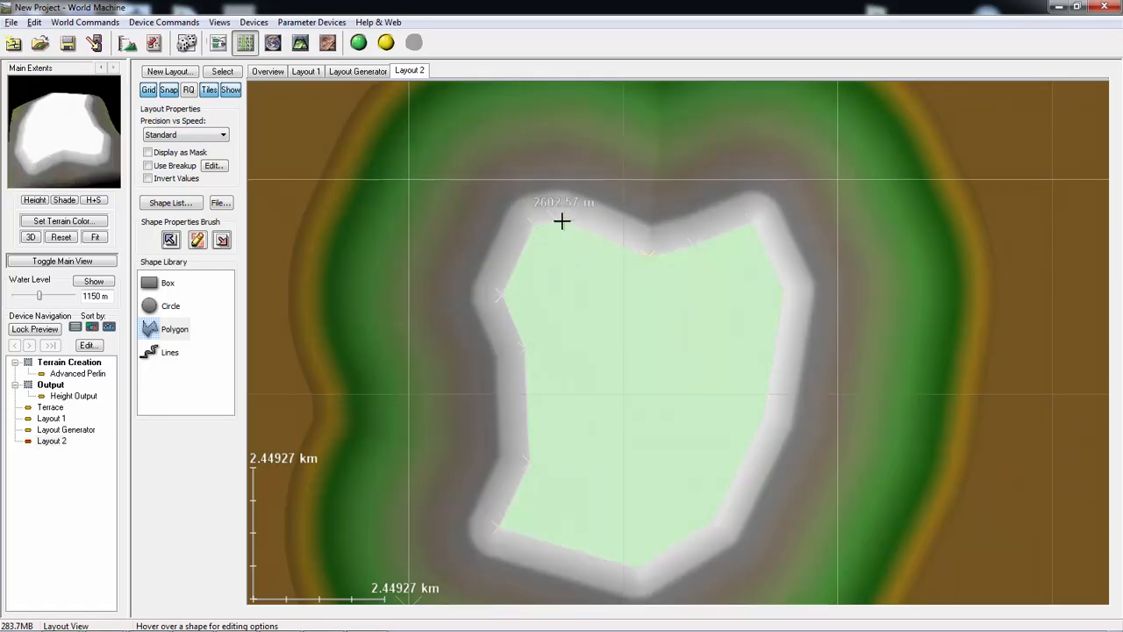
- Lower the height values of the two neighbouring vertices along the polygon's upper-left edge
mouse_move(580, 226)
left_click_drag(579, 225, 584, 263)
mouse_move(556, 221)
left_click_drag(556, 220, 561, 307)
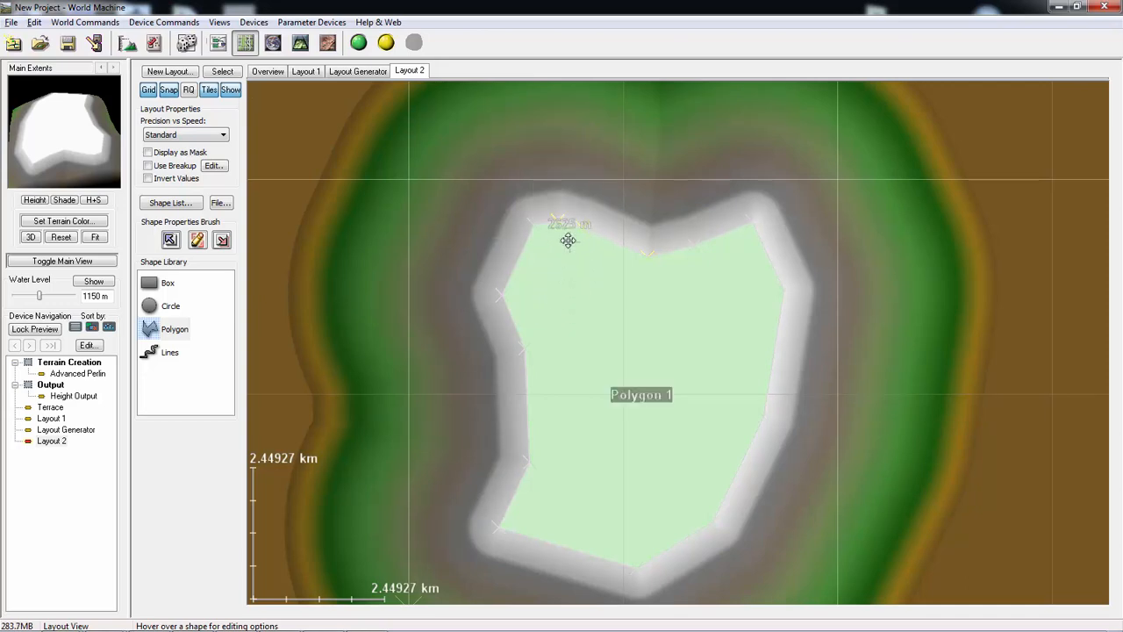
- Undo the last vertex height change and lower the height value of the polygon's upper notch vertex to 0 m
key("ctrl+z")
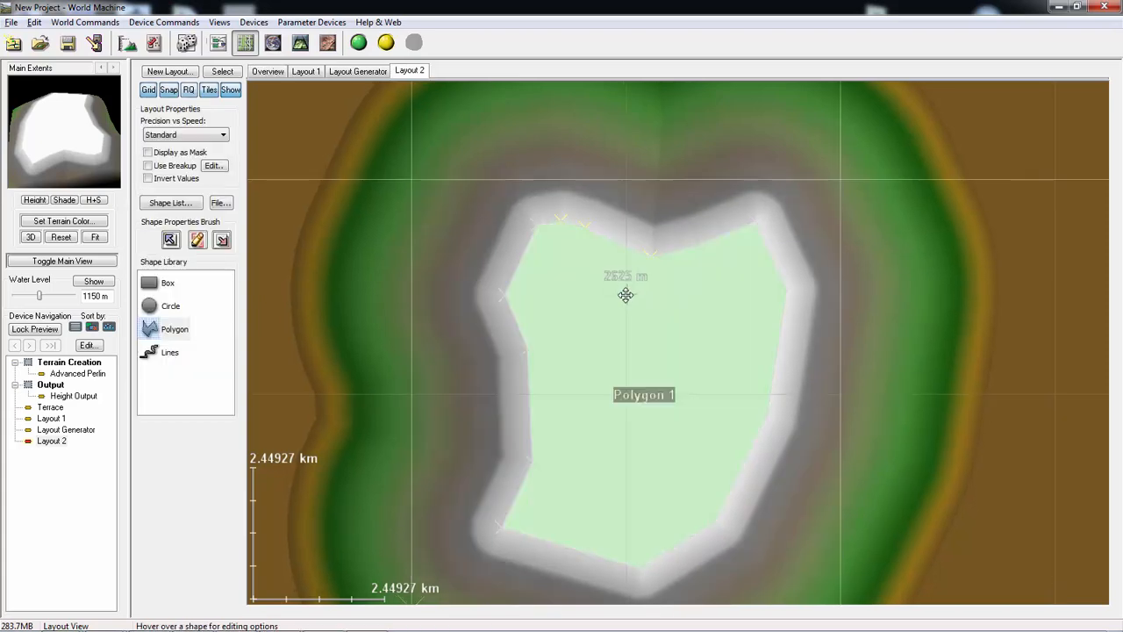
left_click_drag(650, 256, 655, 294)
- Look at Polygon 1's shape properties and at the precise coordinates and elevation settings of its upper notch vertex
double_click(689, 358)
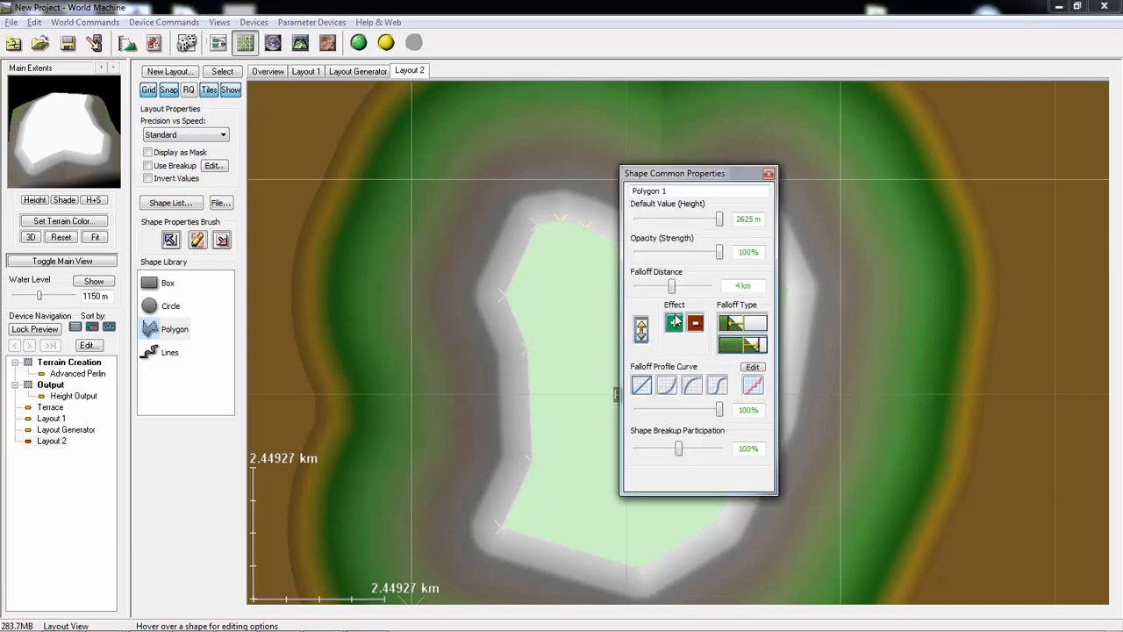
left_click(768, 173)
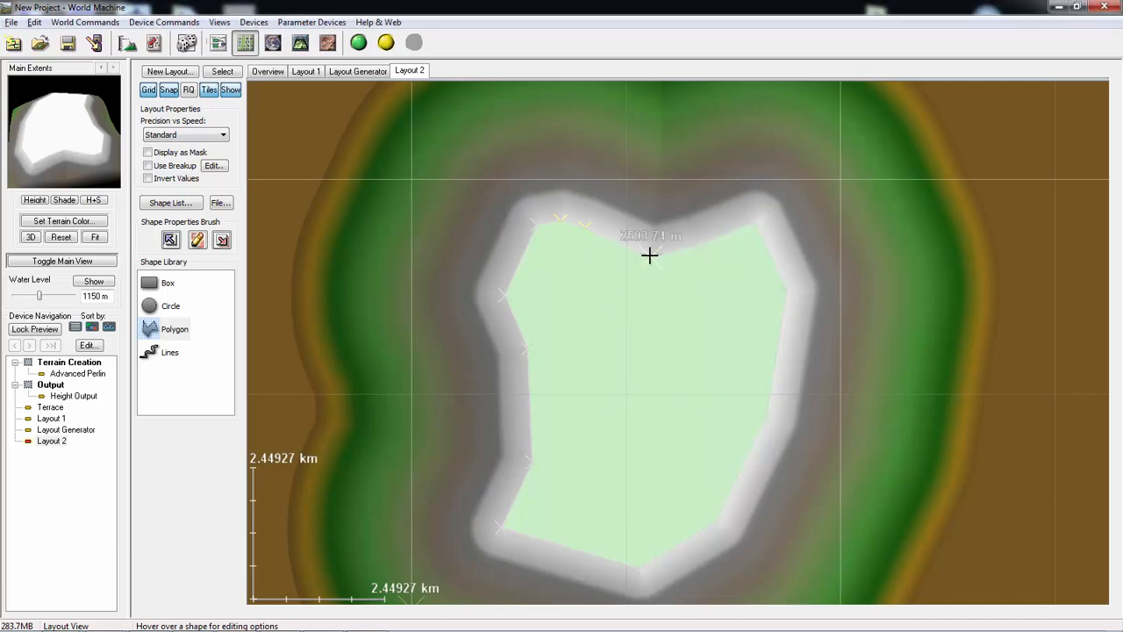
left_click(650, 256)
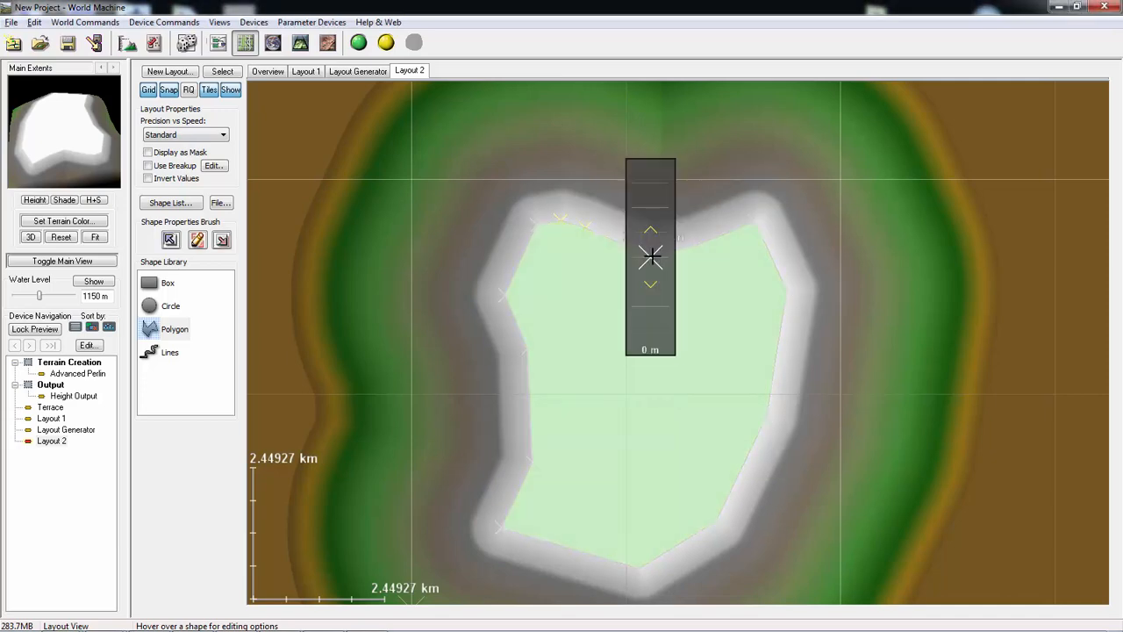
right_click(650, 256)
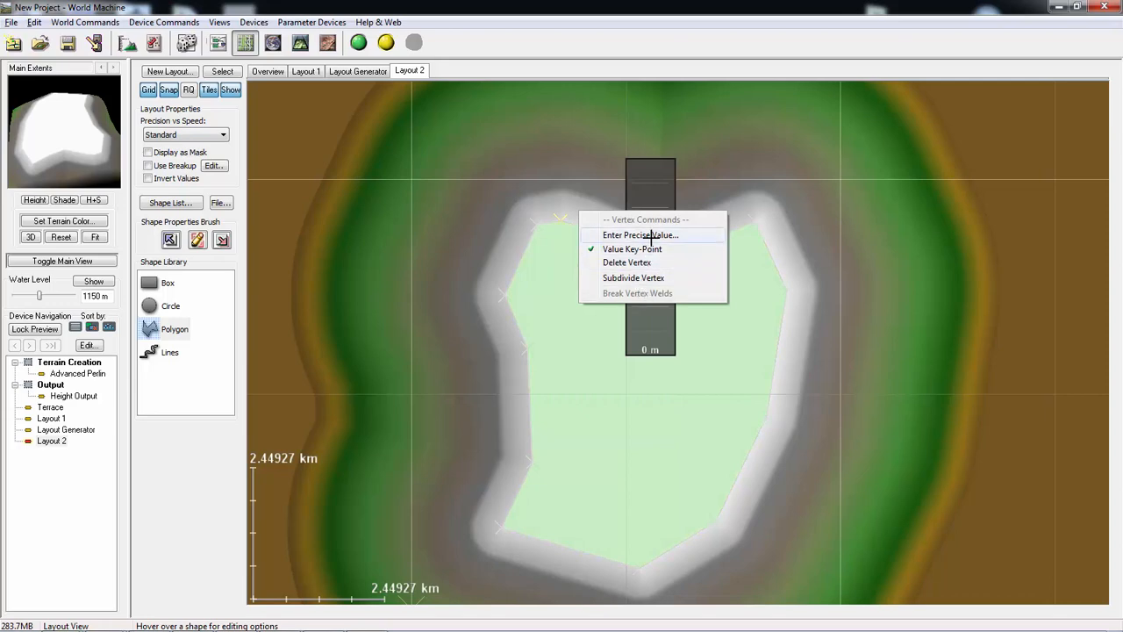
left_click(654, 237)
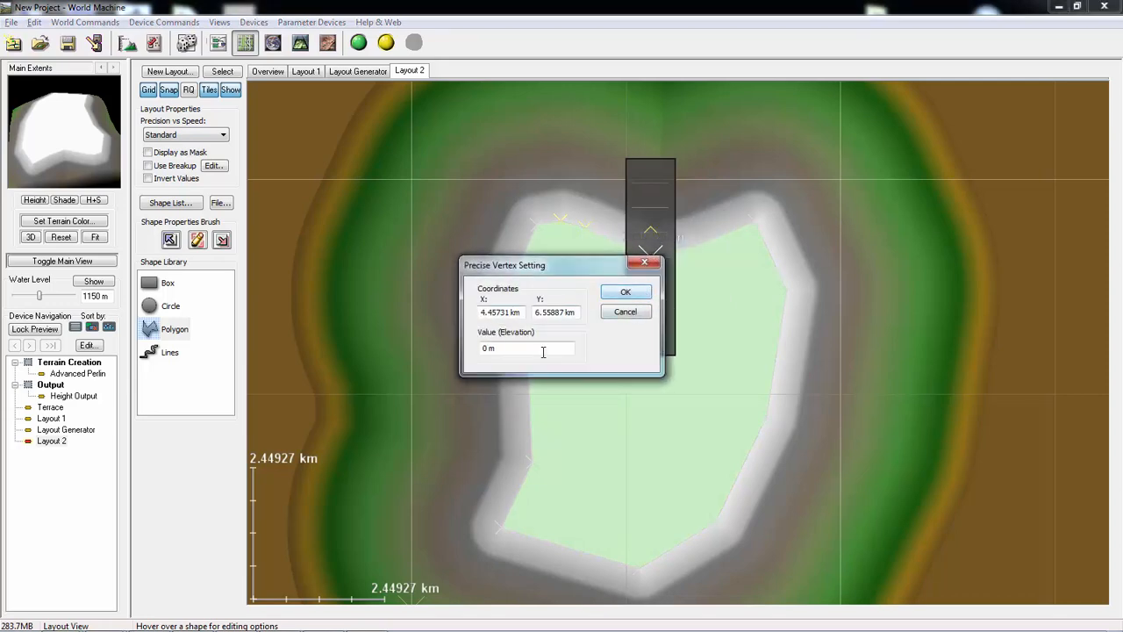
left_click(625, 314)
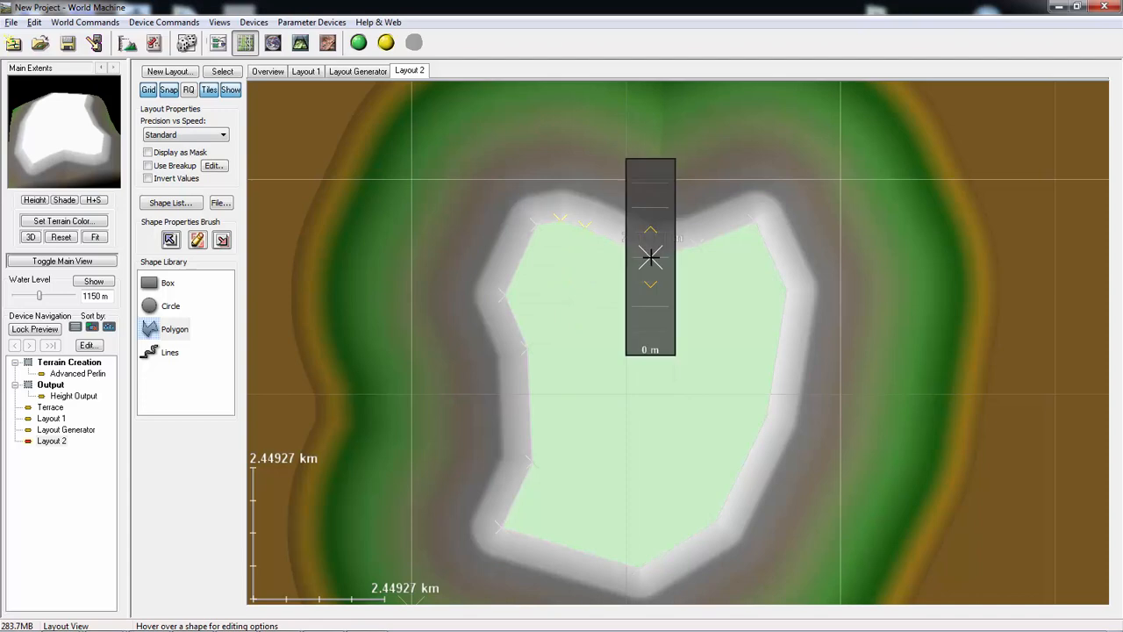
middle_click_drag(651, 272, 646, 254)
- Examine the Layout 2 terrain in 3D, and cycle through the device, layout and explorer views
scroll(644, 249, "down", 2)
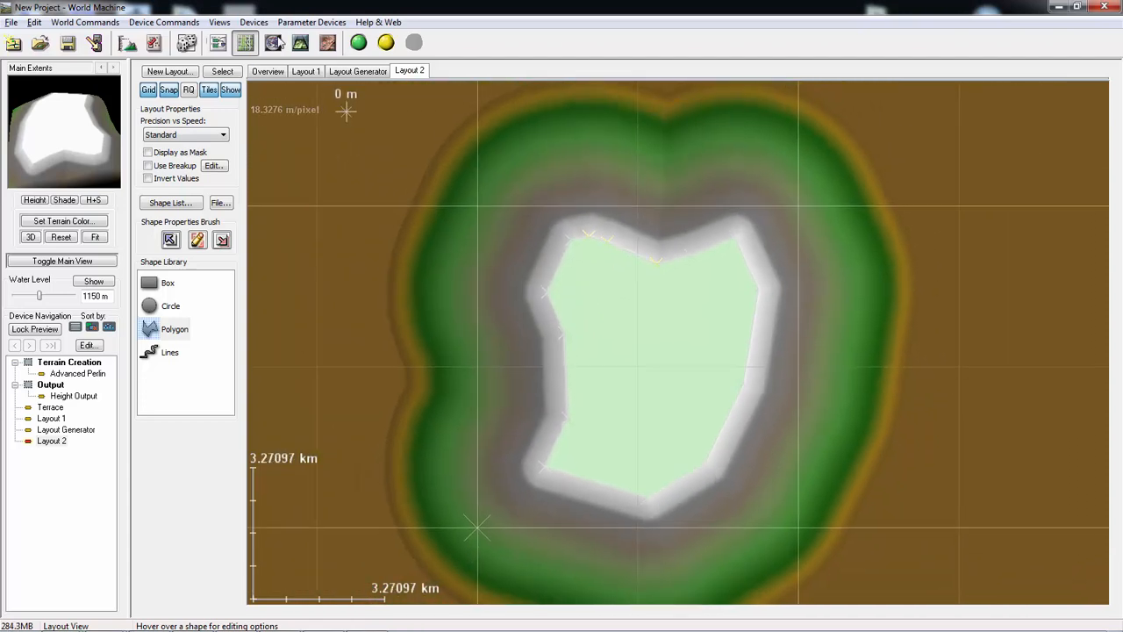
left_click(301, 44)
left_click_drag(645, 360, 714, 338)
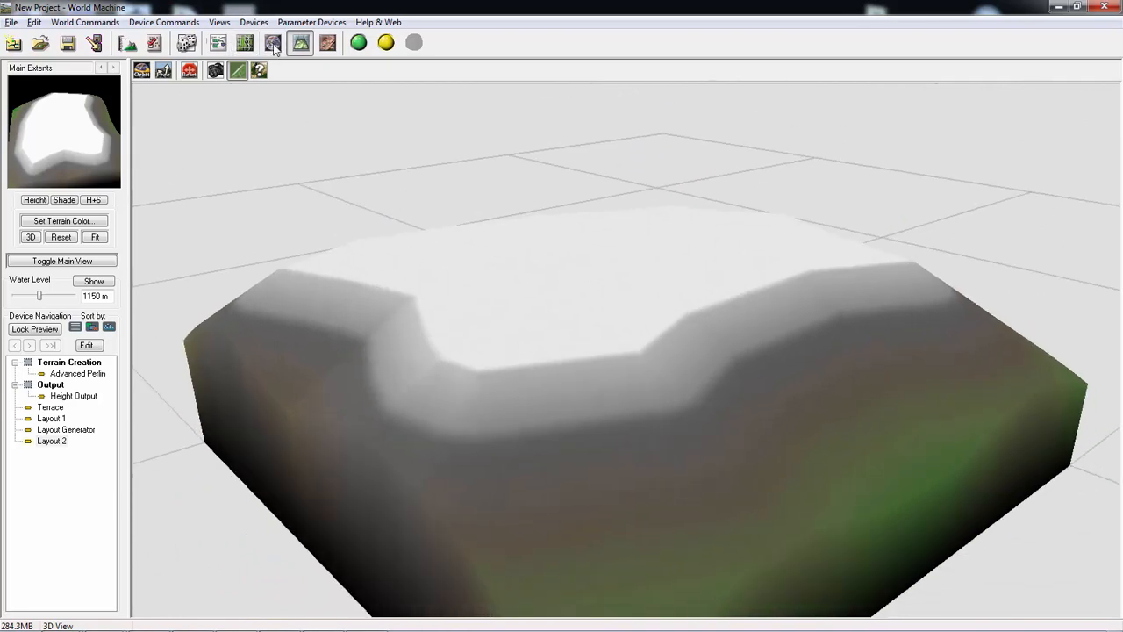
left_click(273, 44)
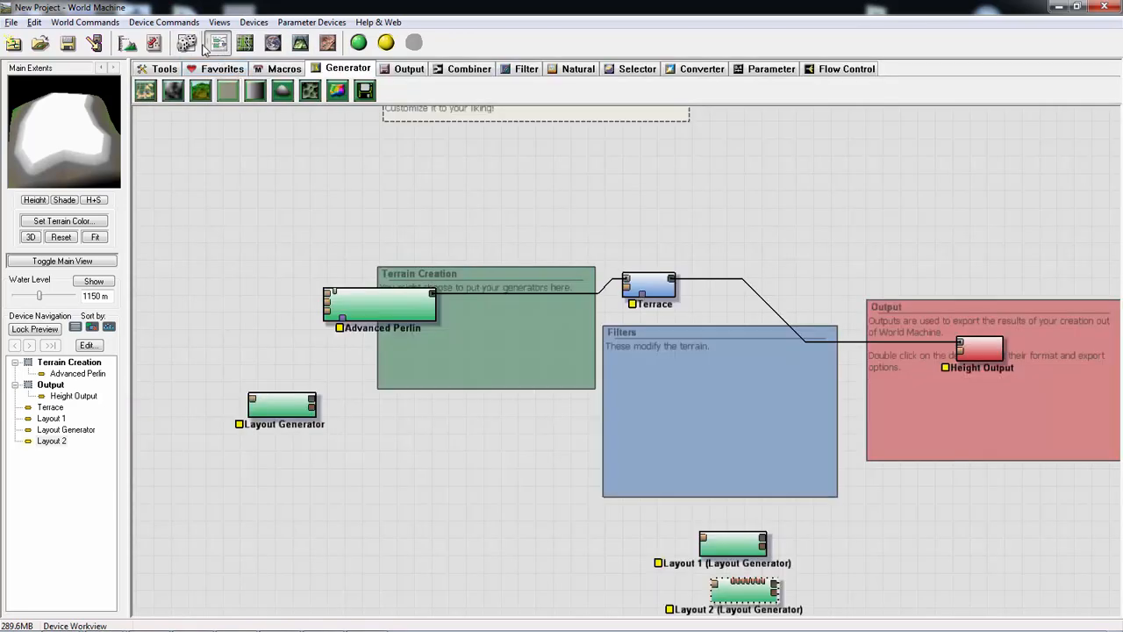
left_click(244, 42)
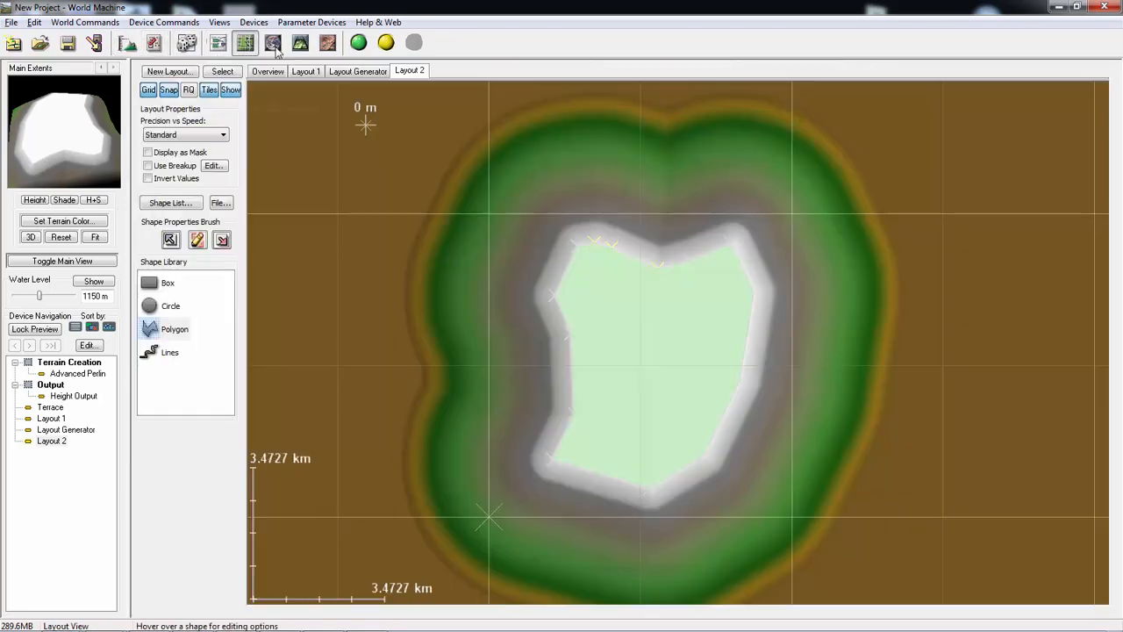
left_click(273, 42)
- Select the Layout Generator device in the device network and look at the shape commands available for Polygon 1 in Layout 2
left_click(219, 42)
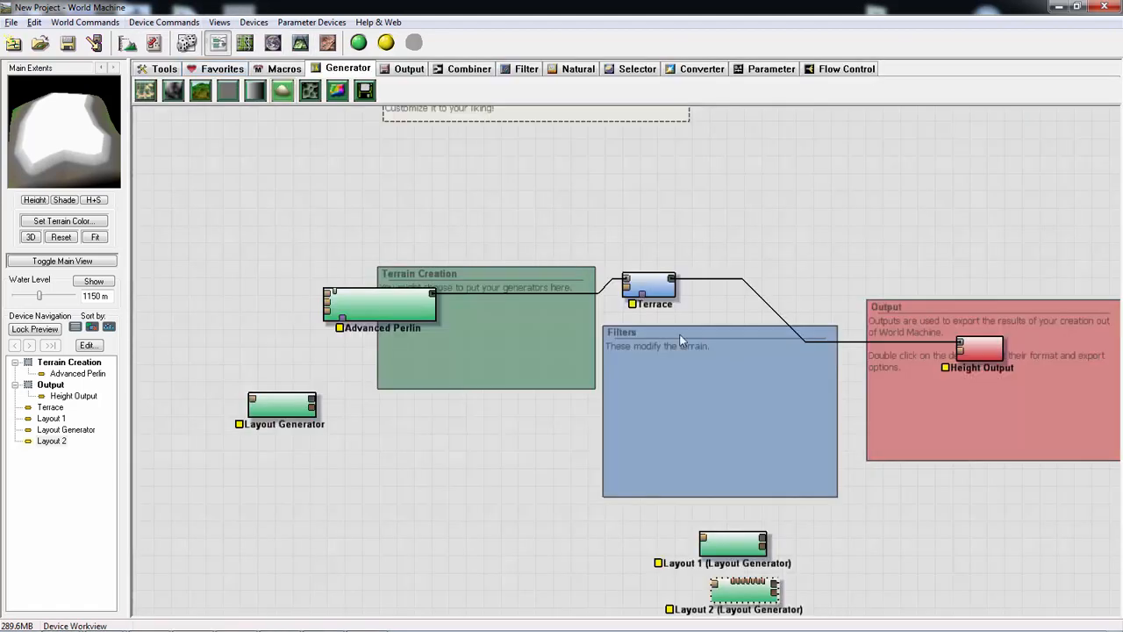
left_click(373, 300)
double_click(281, 404)
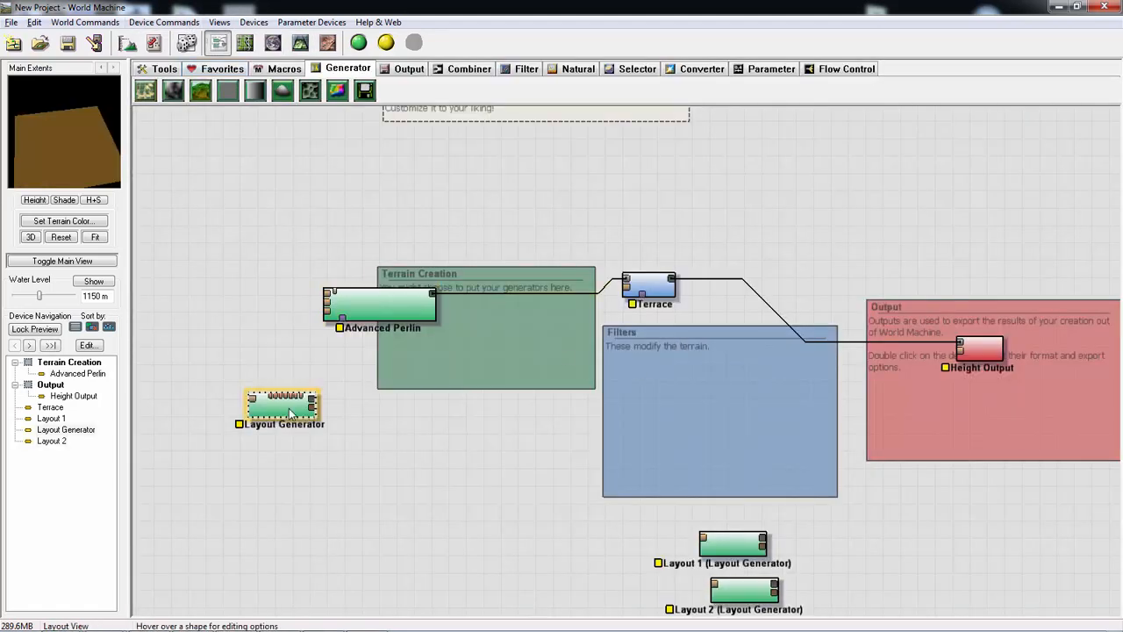
left_click(406, 71)
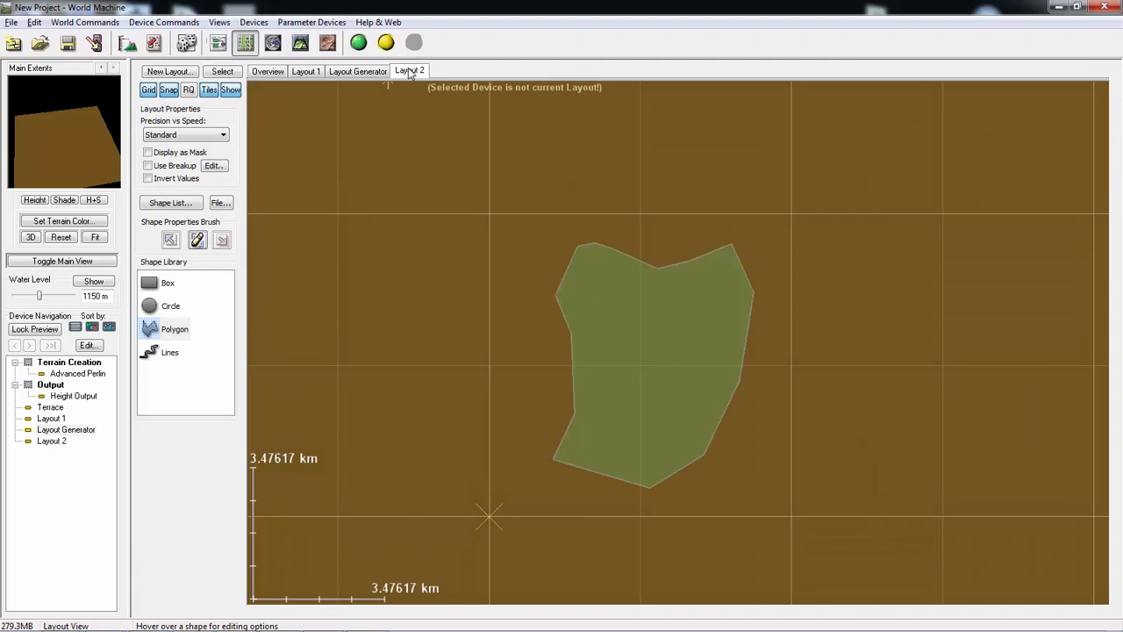
left_click(644, 358)
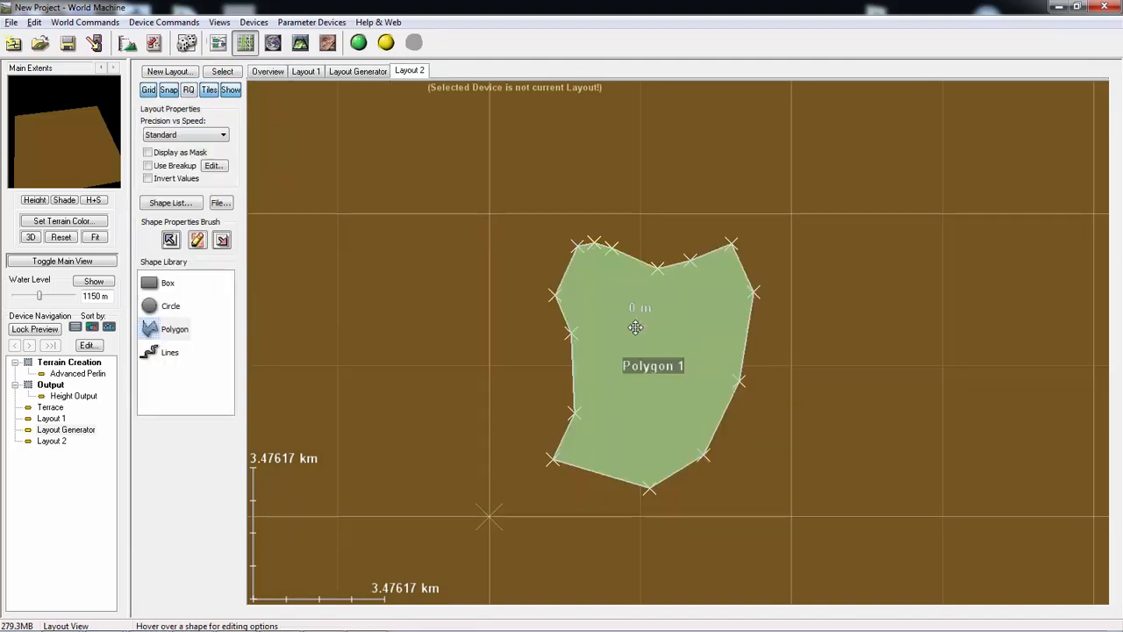
right_click(631, 328)
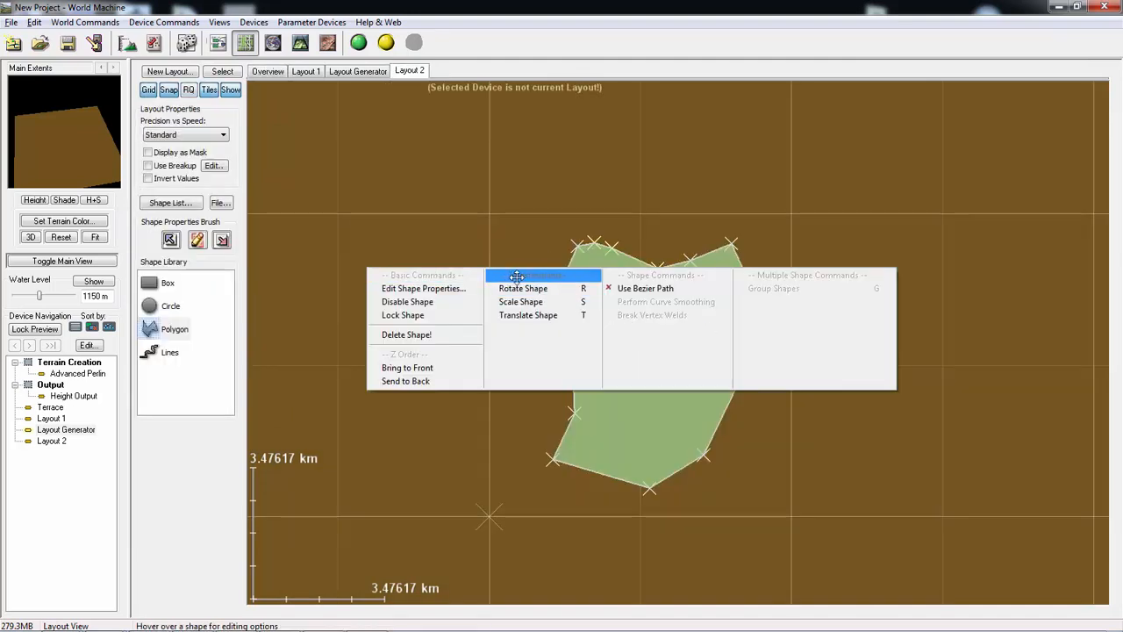
- Attach a new layout as Height Adjustment from the Overview
left_click(305, 71)
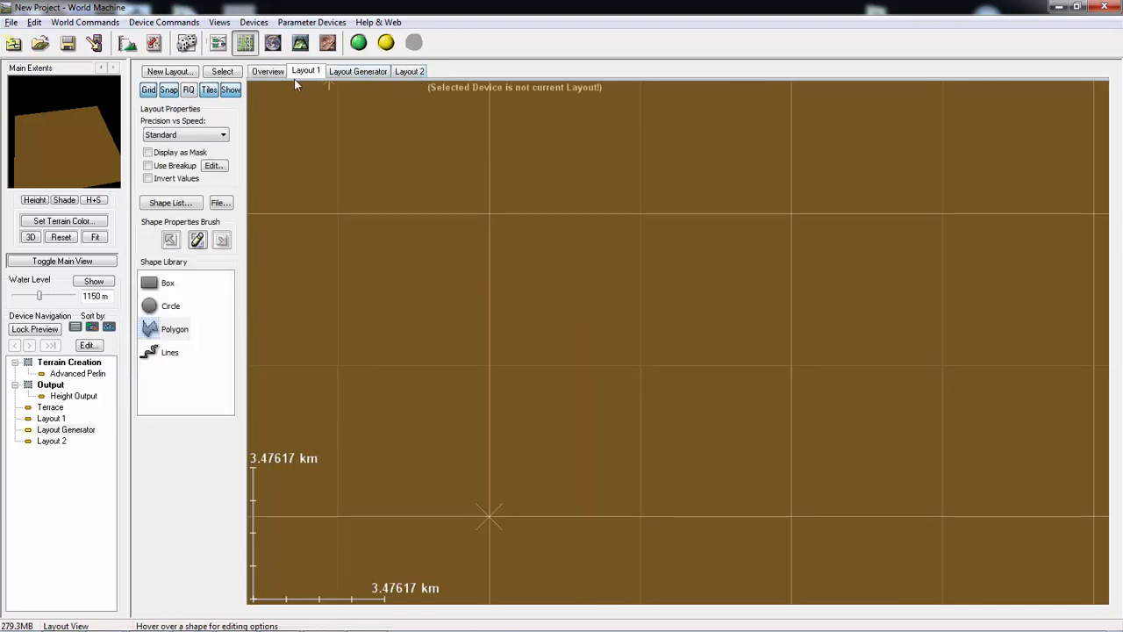
left_click(268, 72)
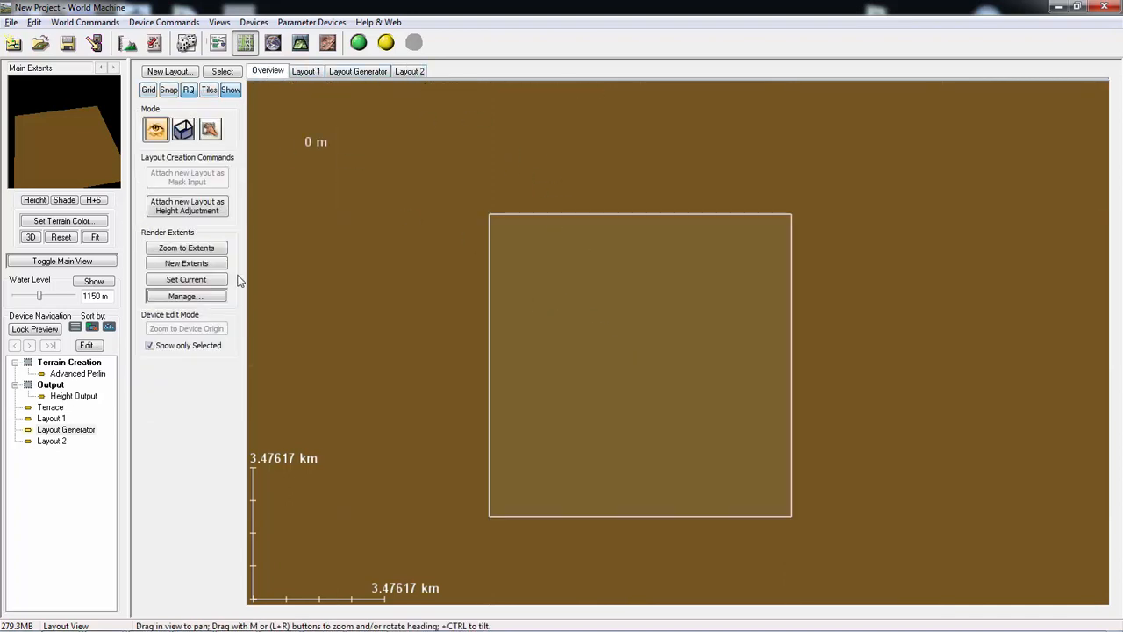
left_click(197, 210)
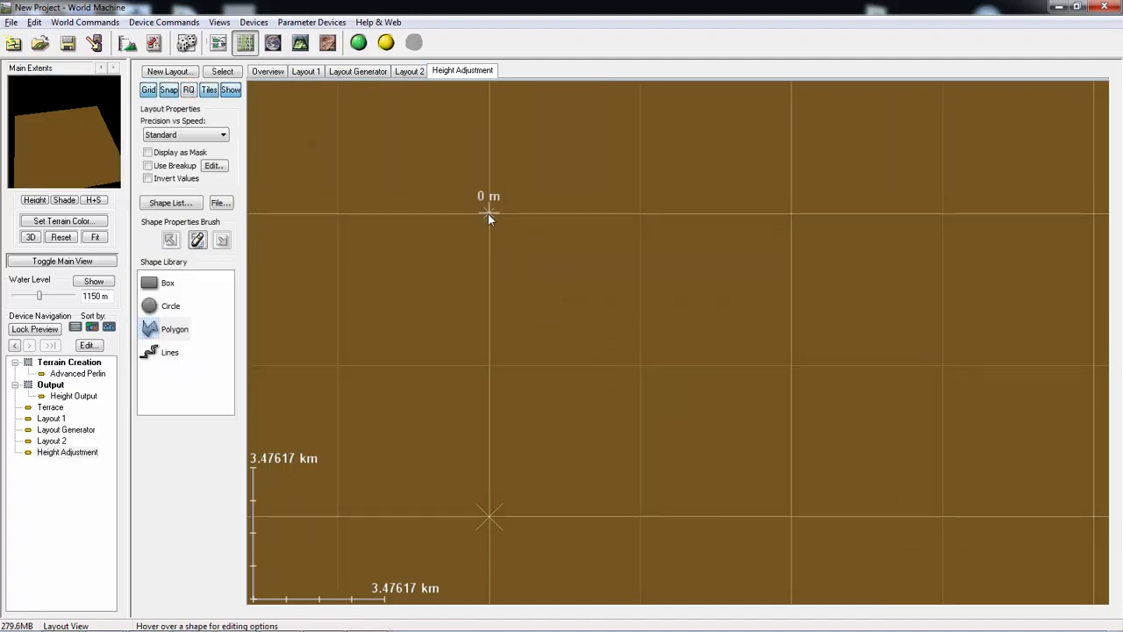
left_click_drag(488, 213, 771, 486)
- Lower the default height of Polygon 1 in Layout 2 to 2572.5 m and bring up its shape properties again
left_click(412, 71)
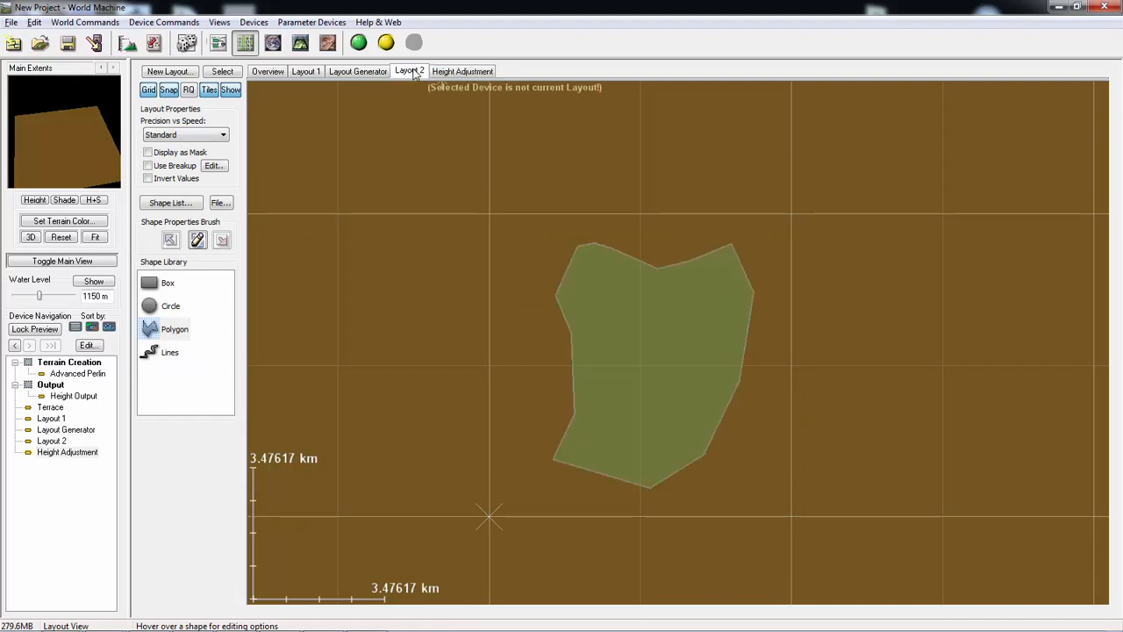
left_click(653, 337)
double_click(653, 311)
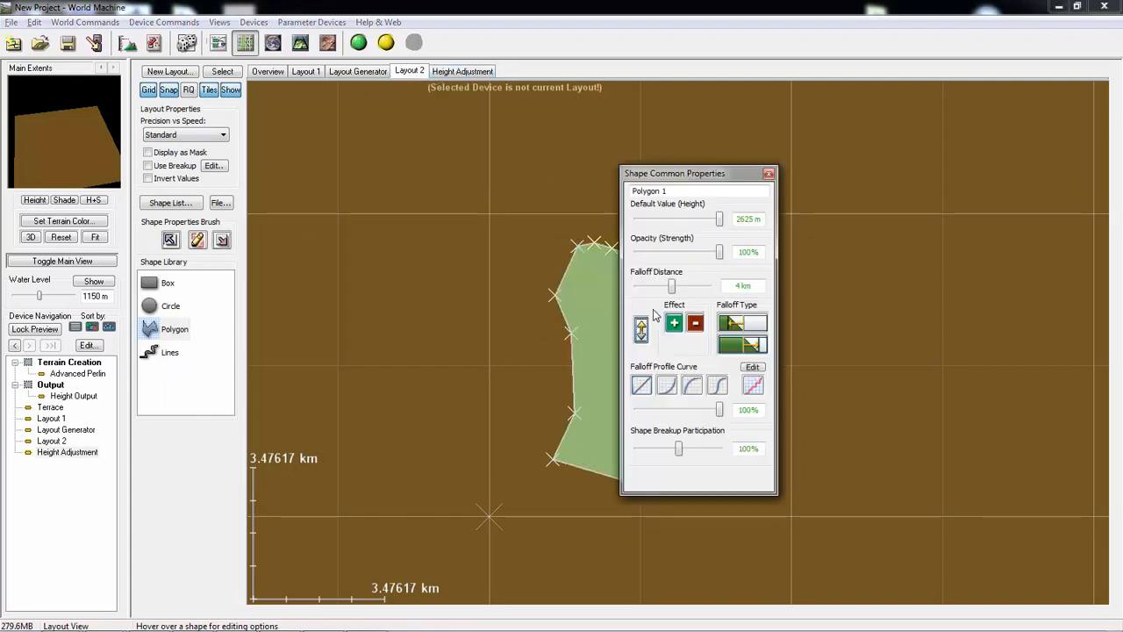
left_click(715, 221)
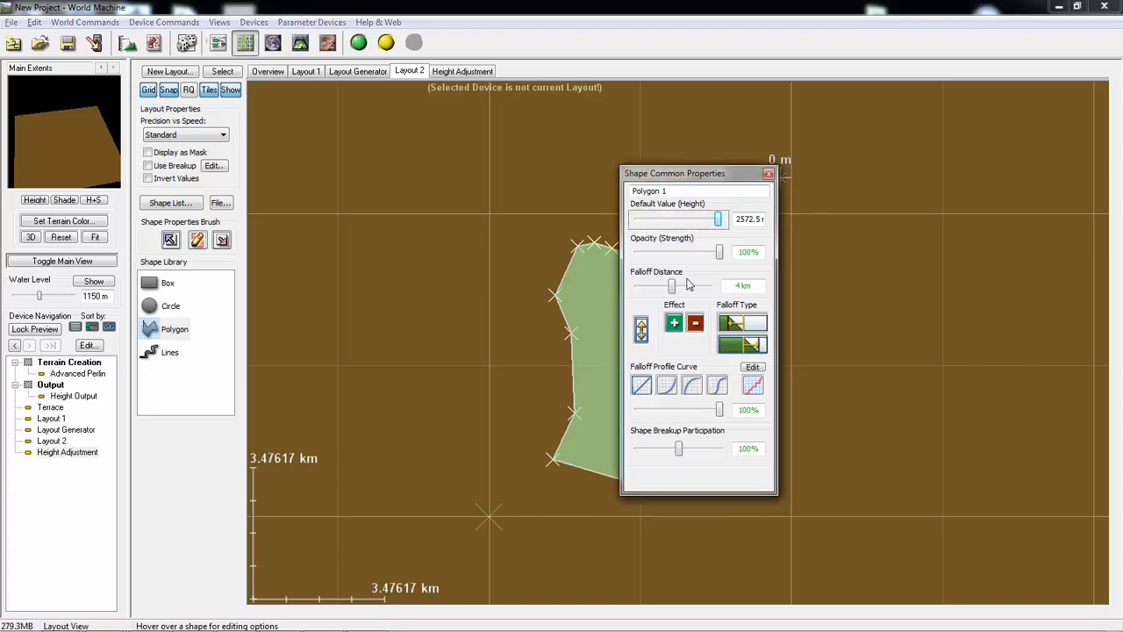
left_click(768, 174)
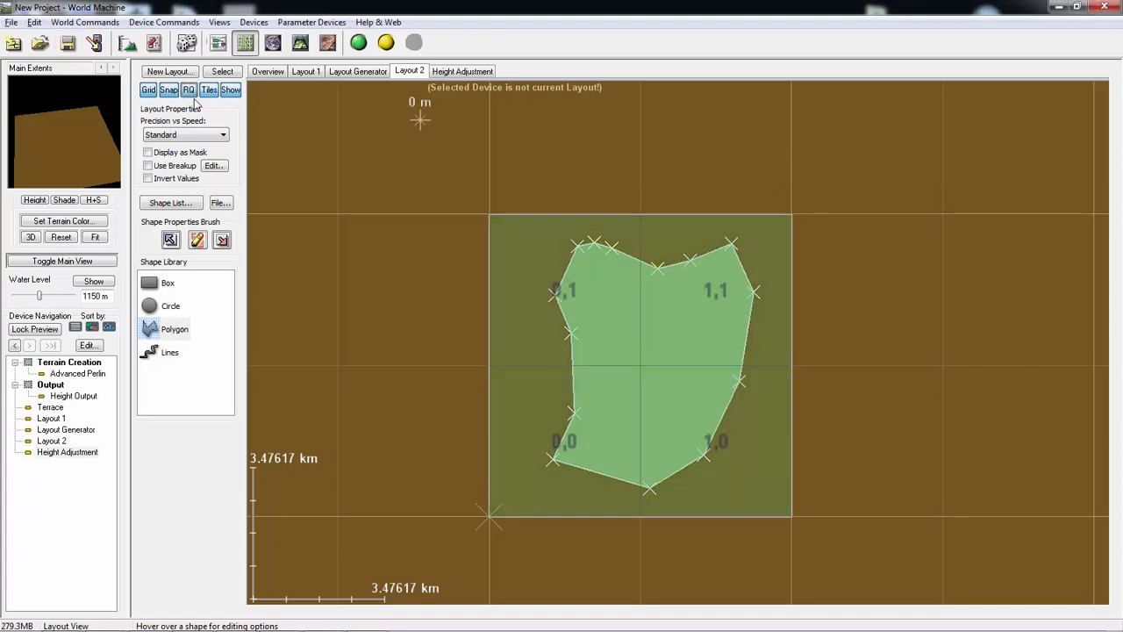
right_click(619, 385)
left_click(548, 330)
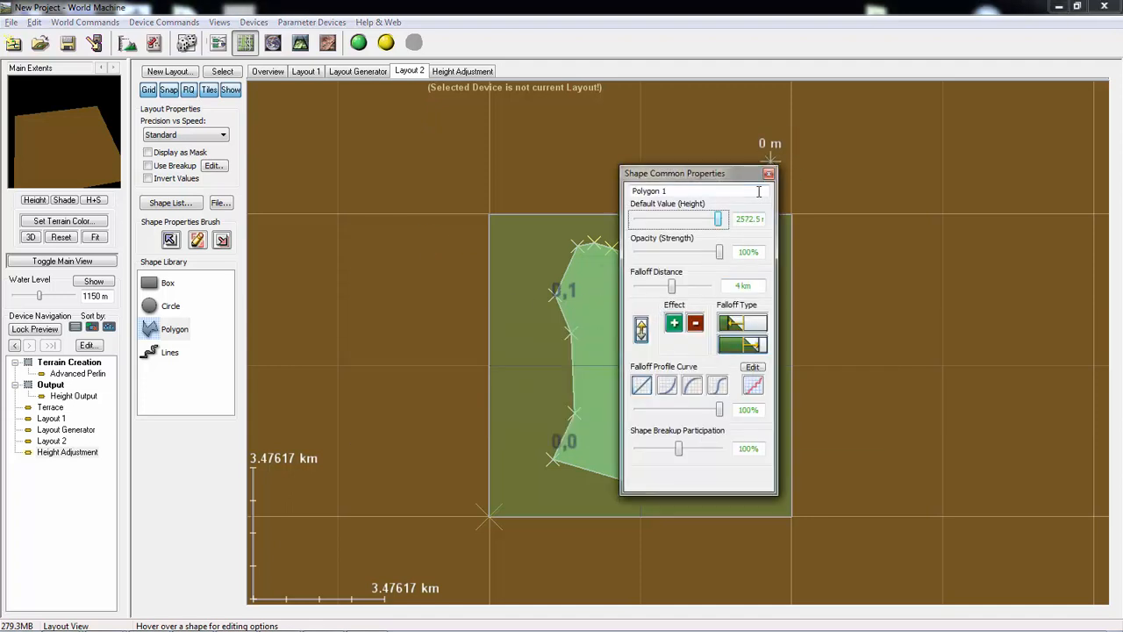
- Draw a box over the left part of the polygon in Layout 2 and close the shape properties
left_click(166, 286)
left_click_drag(539, 286, 614, 385)
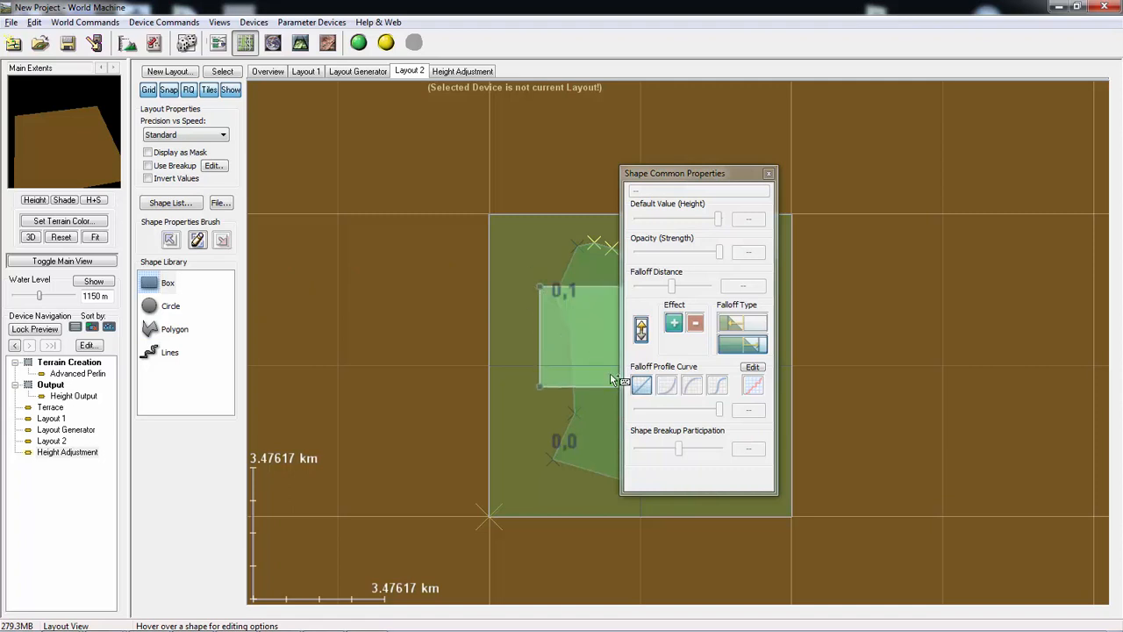
left_click(766, 176)
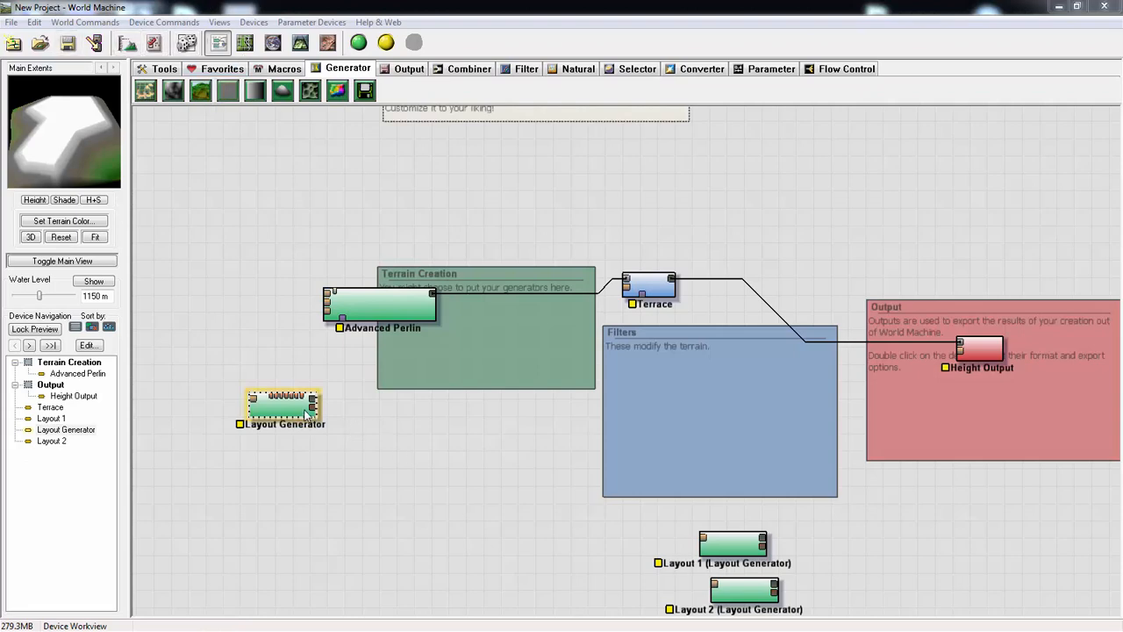
- Nudge the Layout Generator device downward, open its layout, and shift the whole polygon slightly left and down
left_click_drag(281, 406, 275, 429)
double_click(277, 428)
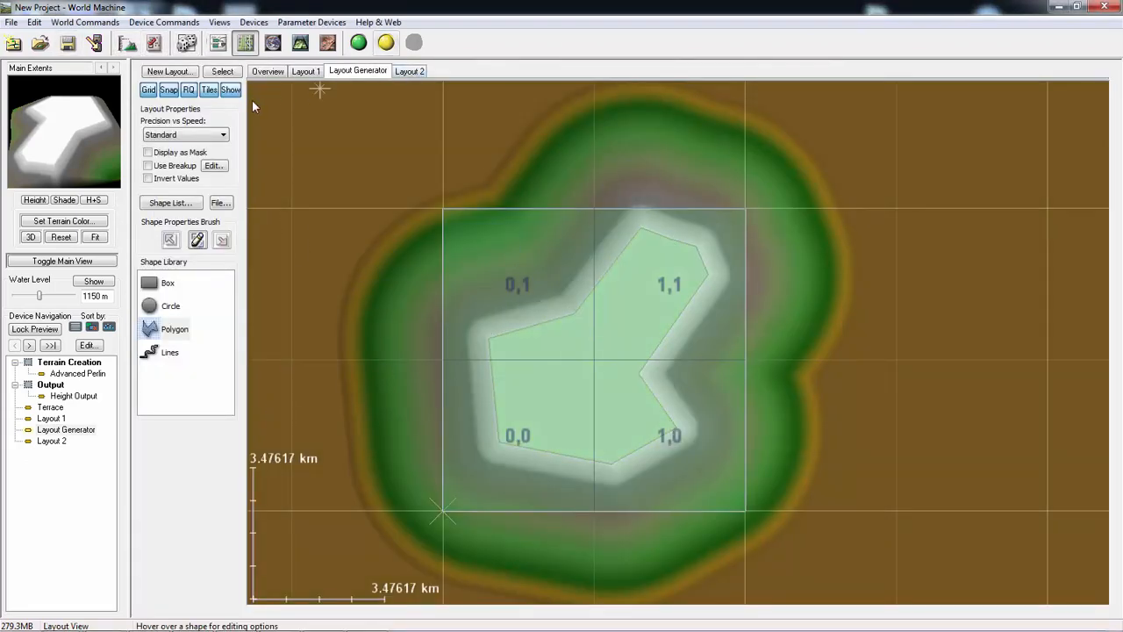
mouse_move(620, 321)
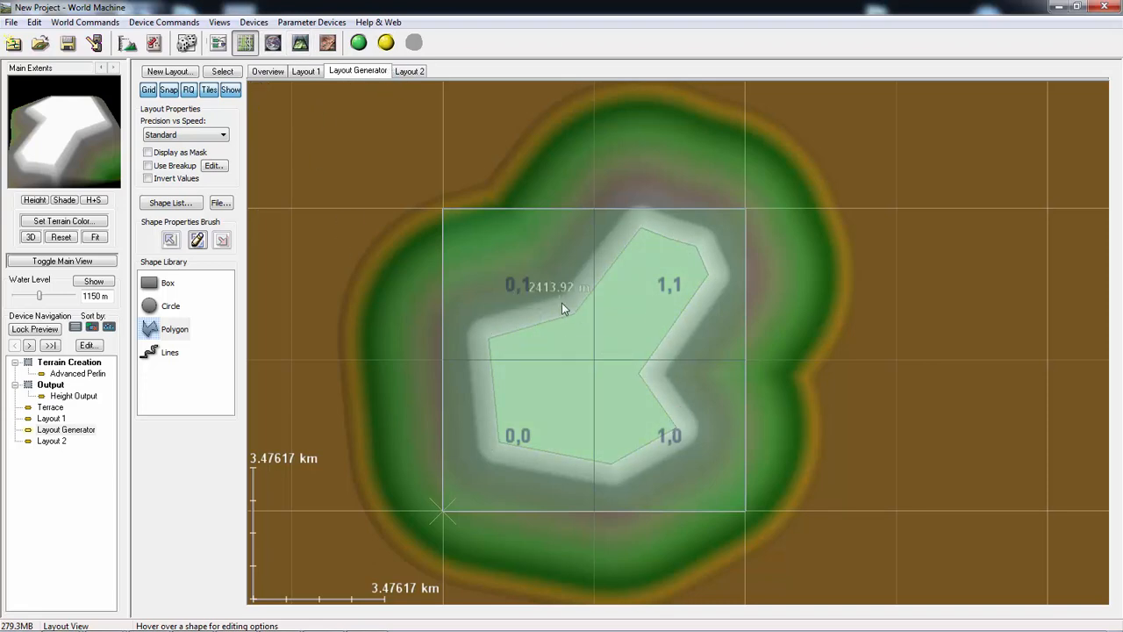
mouse_move(555, 402)
left_mouse_down()
mouse_move(548, 424)
mouse_move(614, 427)
mouse_move(580, 433)
mouse_move(569, 413)
left_mouse_up()
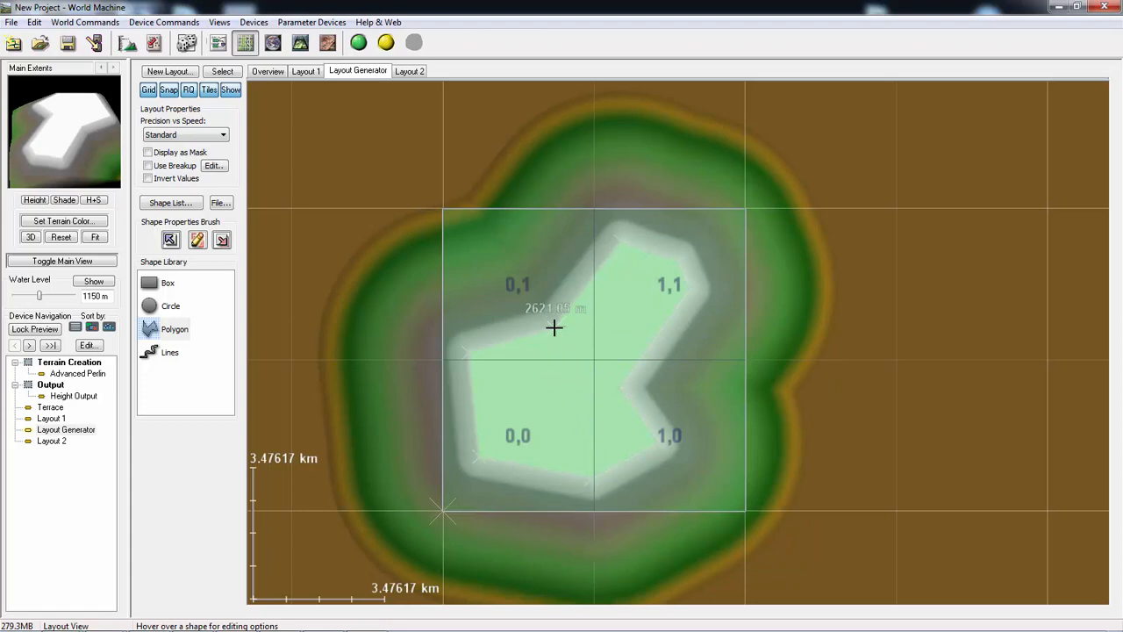
- Subdivide the notch vertex on the polygon's upper-left edge and pull the middle vertex outward to flatten the notch
right_click(554, 327)
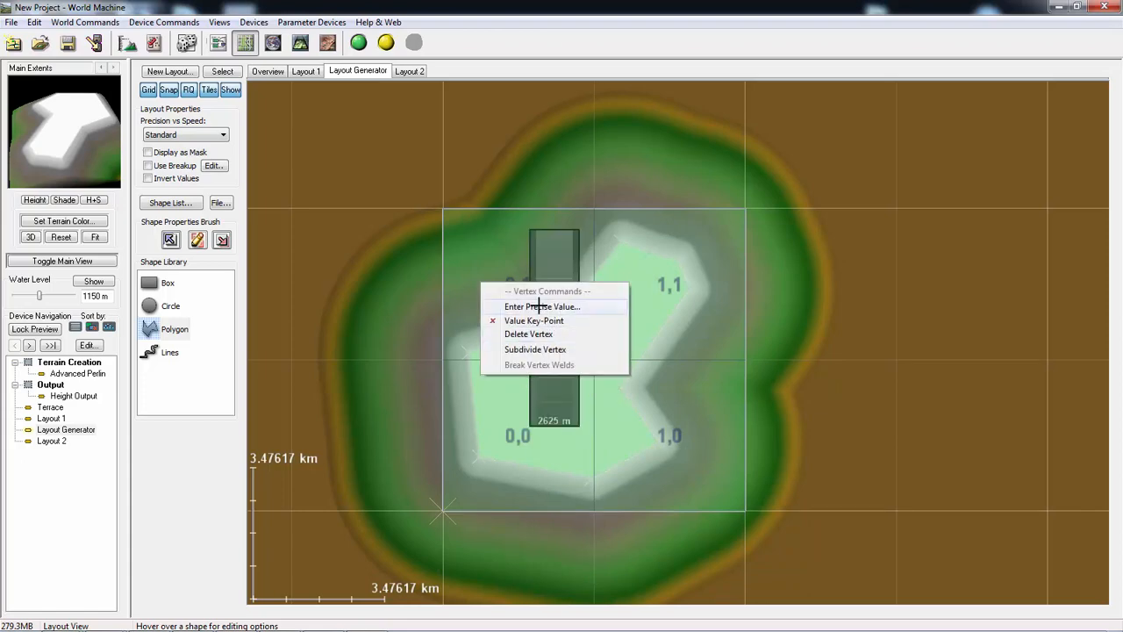
left_click(525, 349)
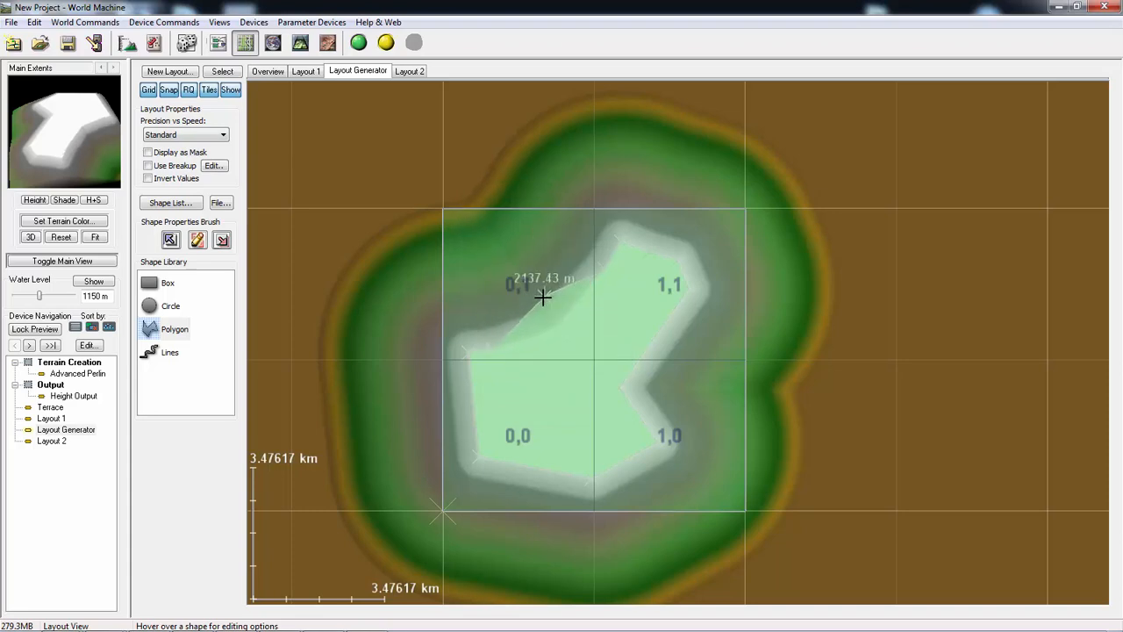
left_click_drag(543, 298, 553, 366)
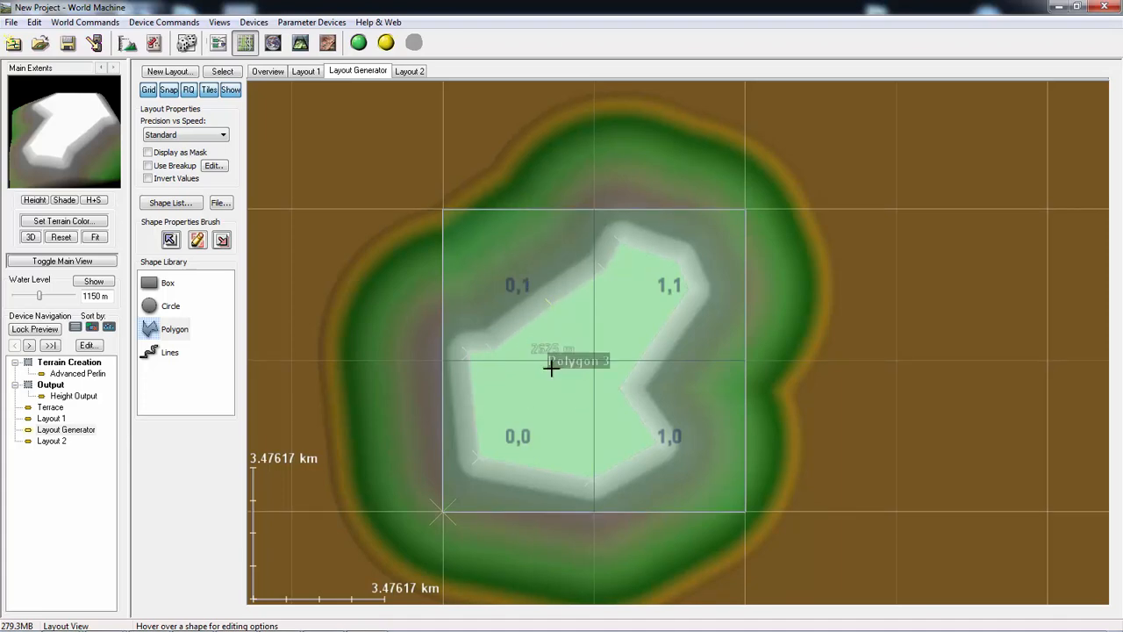
- Check Polygon 3's shape properties and enable breakup for the Layout Generator's shapes
double_click(555, 304)
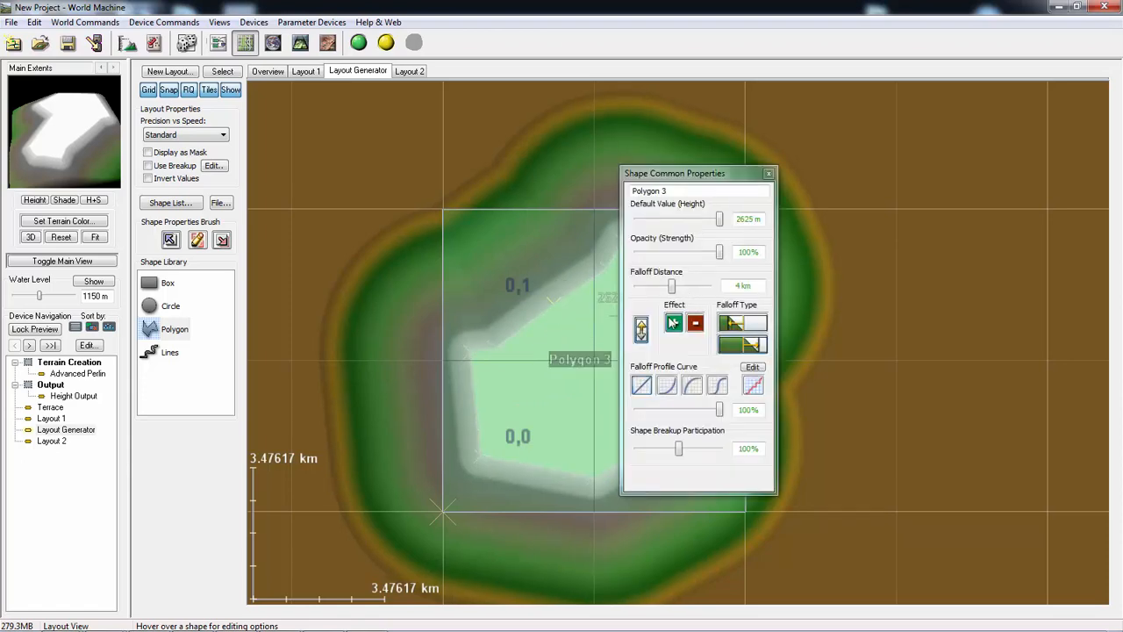
left_click(768, 174)
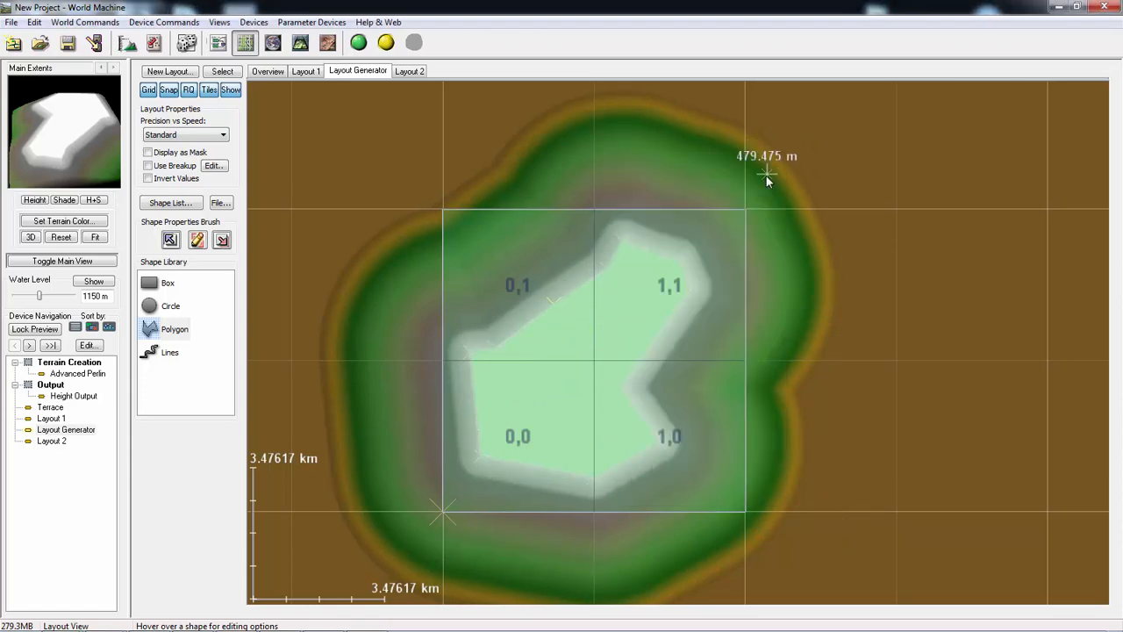
left_click(148, 166)
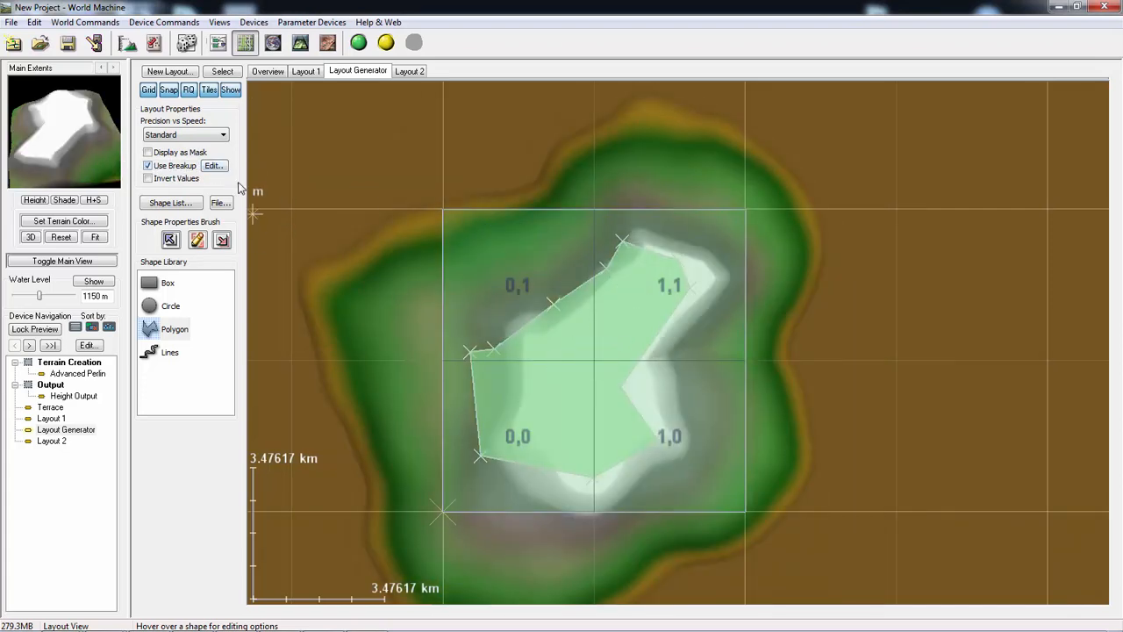
- Set the Layout Generator's Fractal Breakup to about 0.46 with a 2.33333 km Breakup Scale, and shift Polygon 3 slightly right
left_click(213, 166)
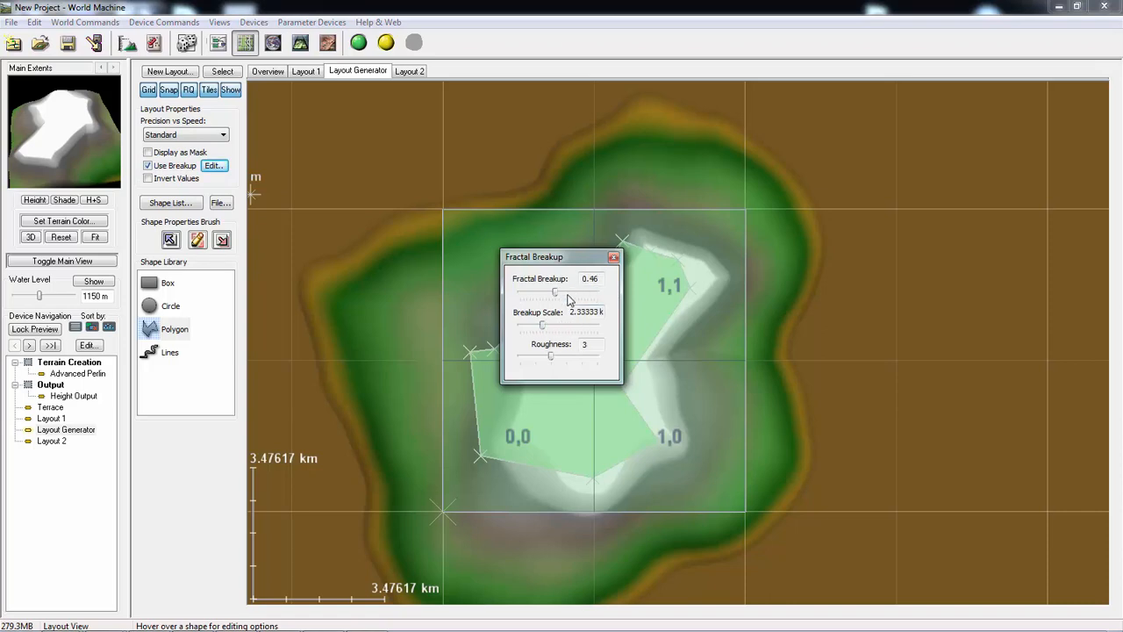
left_click(614, 258)
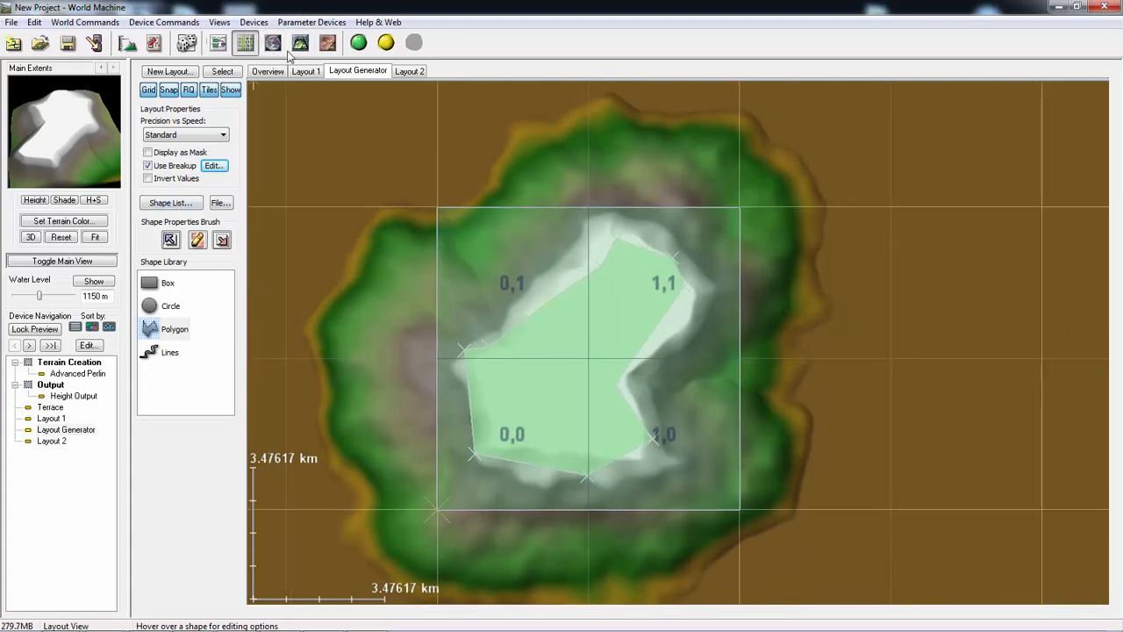
left_click_drag(557, 351, 570, 351)
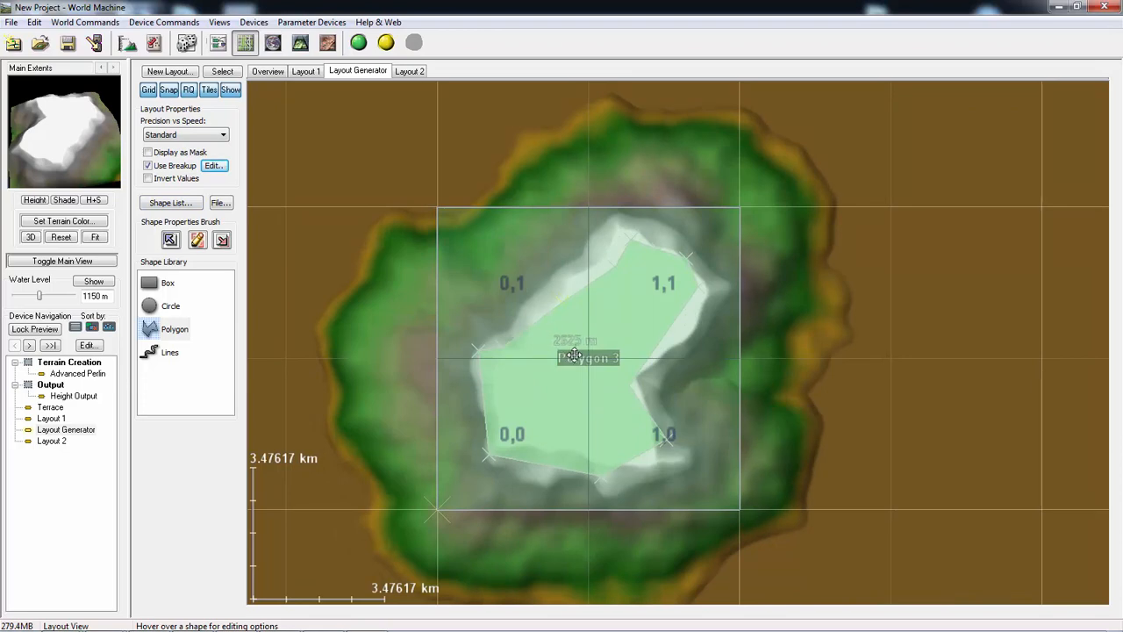
- Set Fractal Breakup to 0.21 and Breakup Scale to 3 km, and check Polygon 3's shape properties
left_click(212, 166)
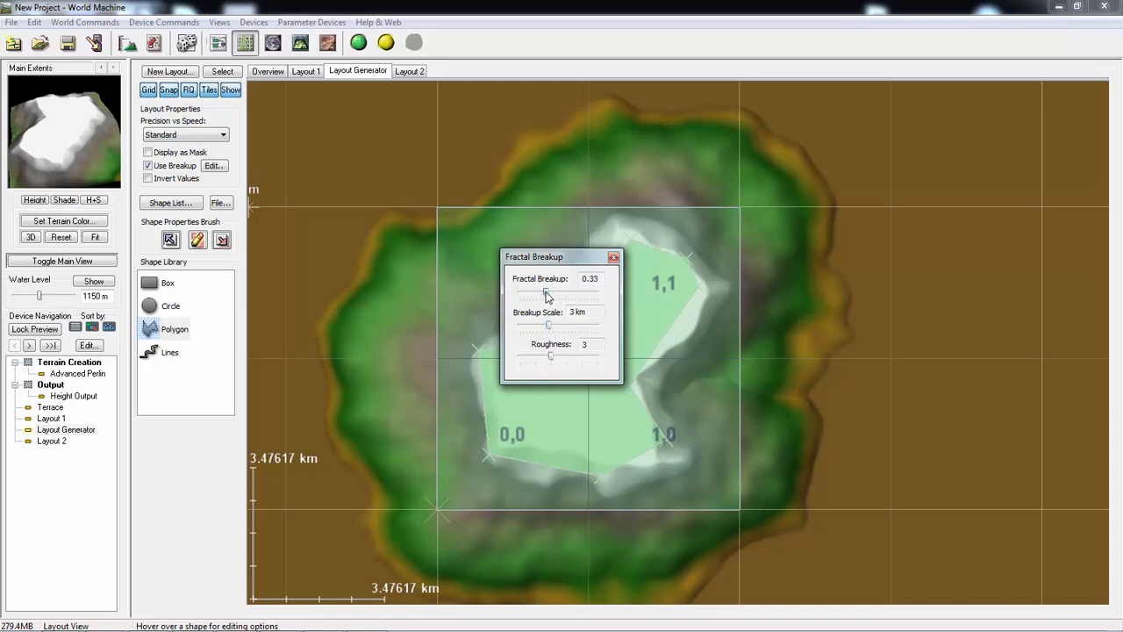
left_click(613, 257)
right_click(560, 346)
left_click(534, 429)
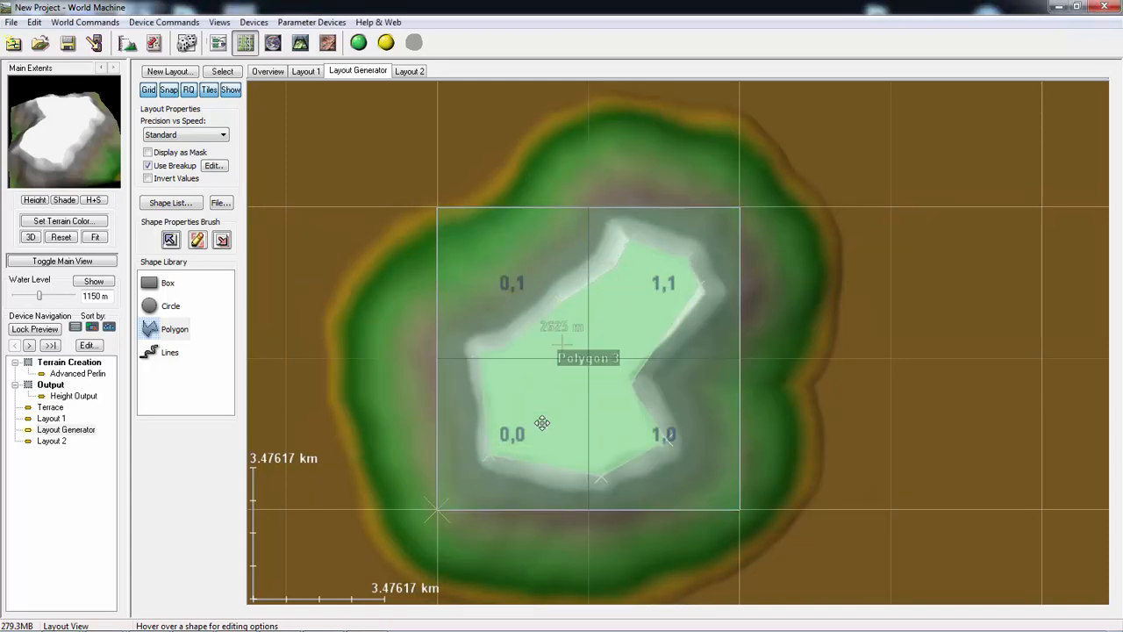
double_click(541, 422)
left_click(769, 178)
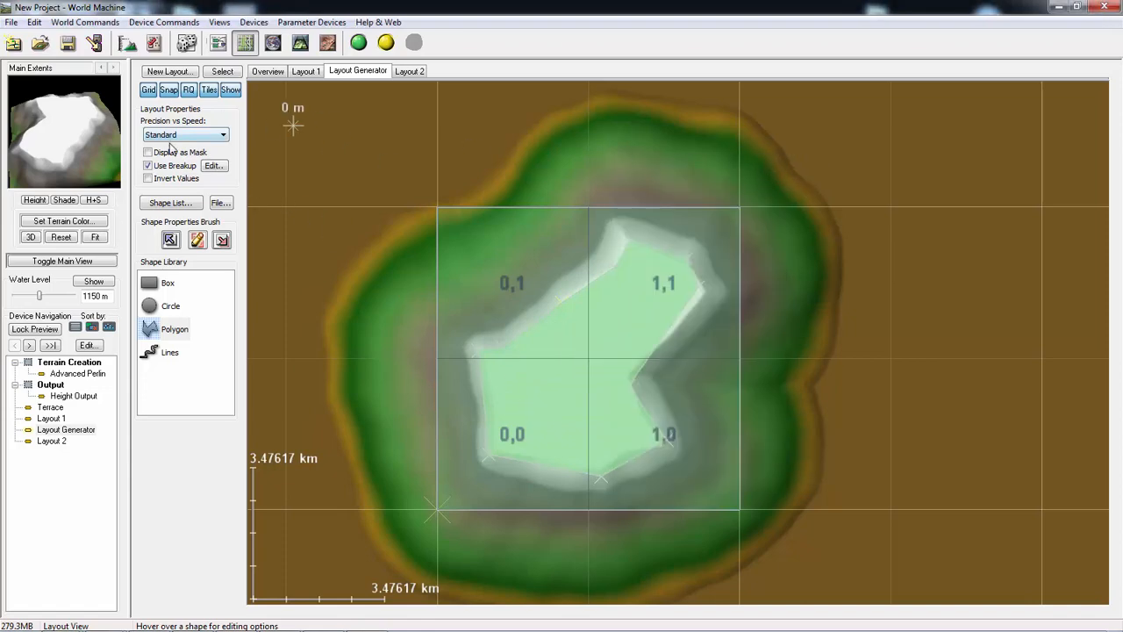
- Raise Fractal Breakup to about 0.29 and move Polygon 3 slightly up and to the left
left_click(210, 168)
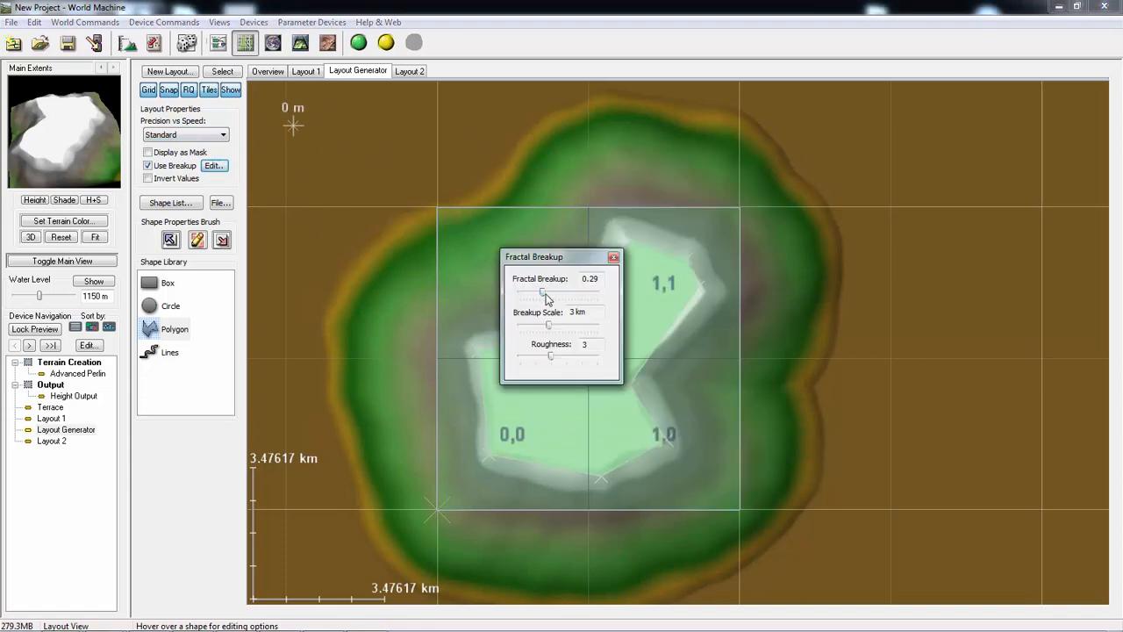
left_click(614, 258)
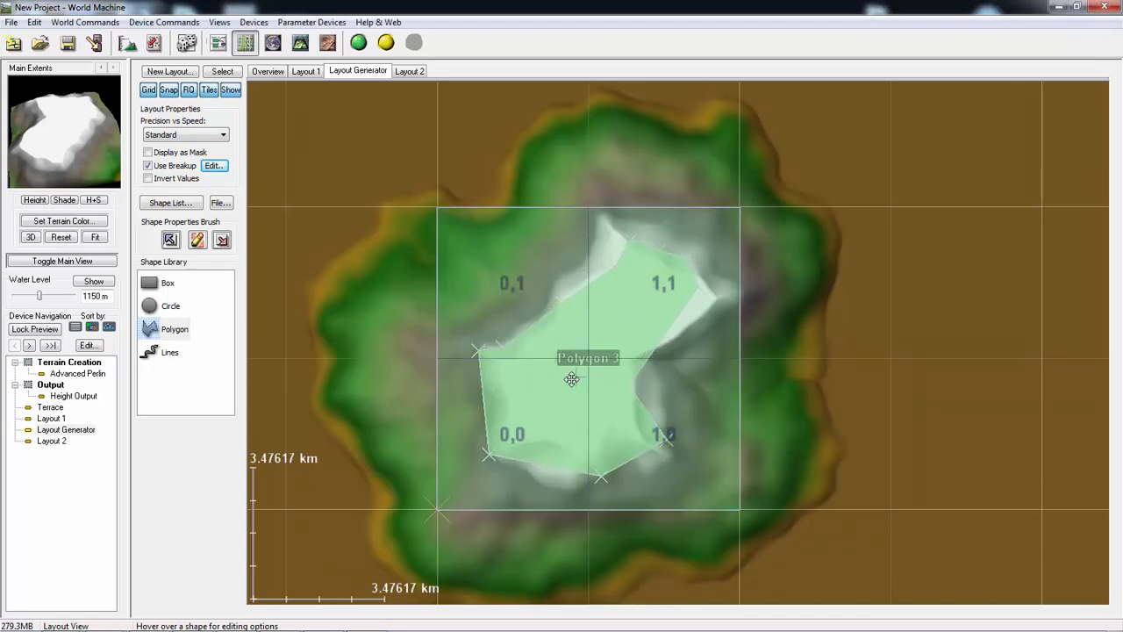
left_click_drag(563, 380, 545, 360)
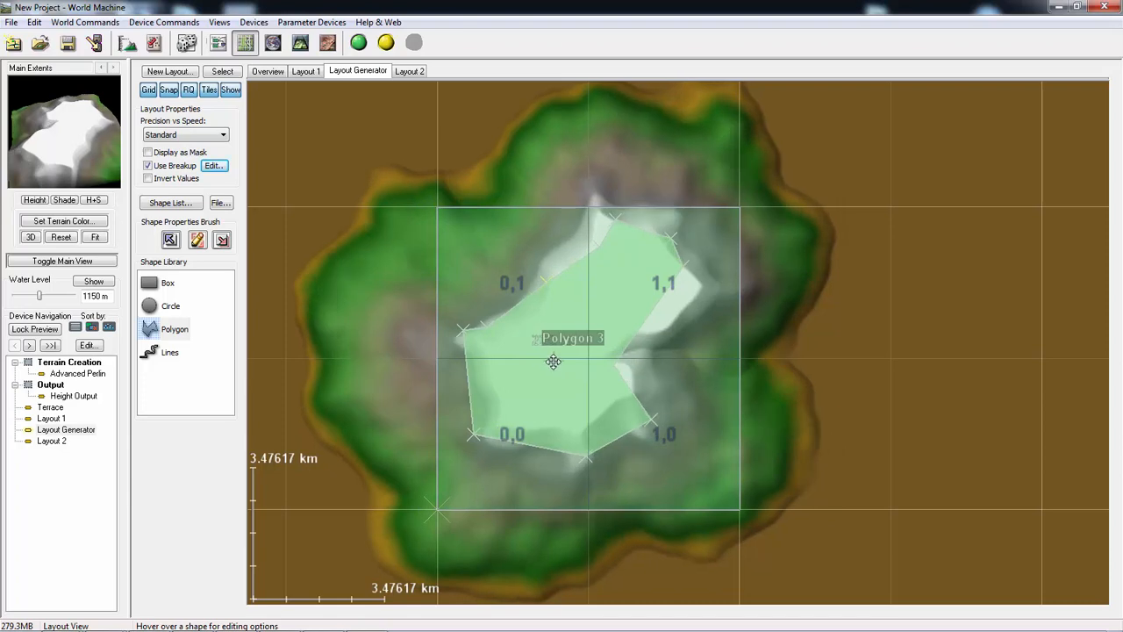
- Reduce Polygon 3's falloff distance to about 1.8 km in its shape properties
right_click(553, 362)
left_click(386, 321)
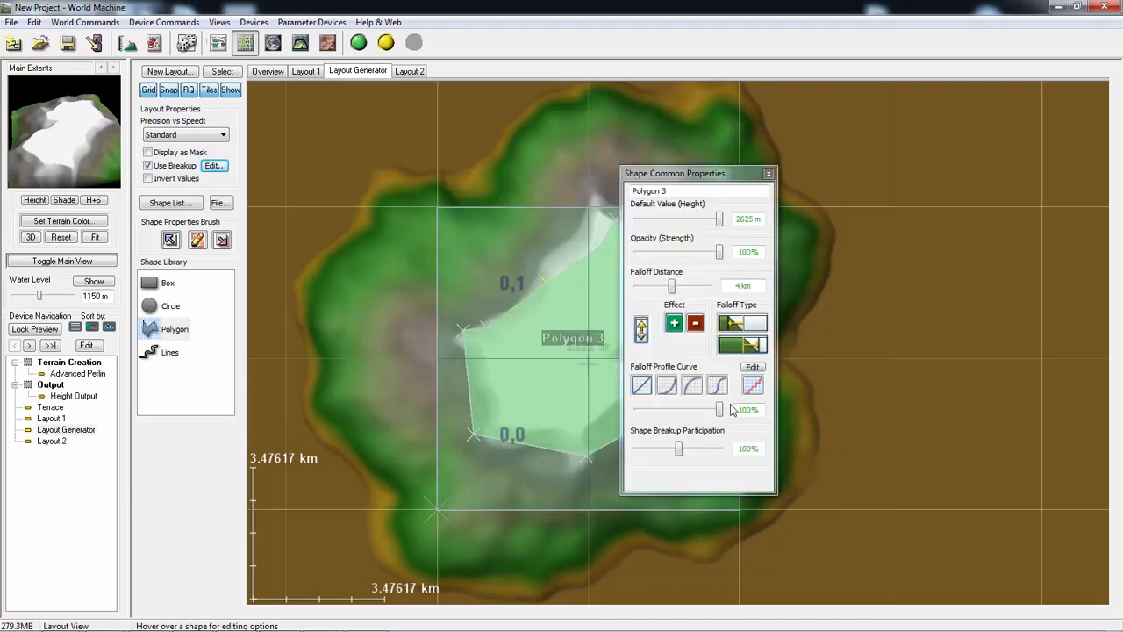
left_click_drag(675, 289, 664, 291)
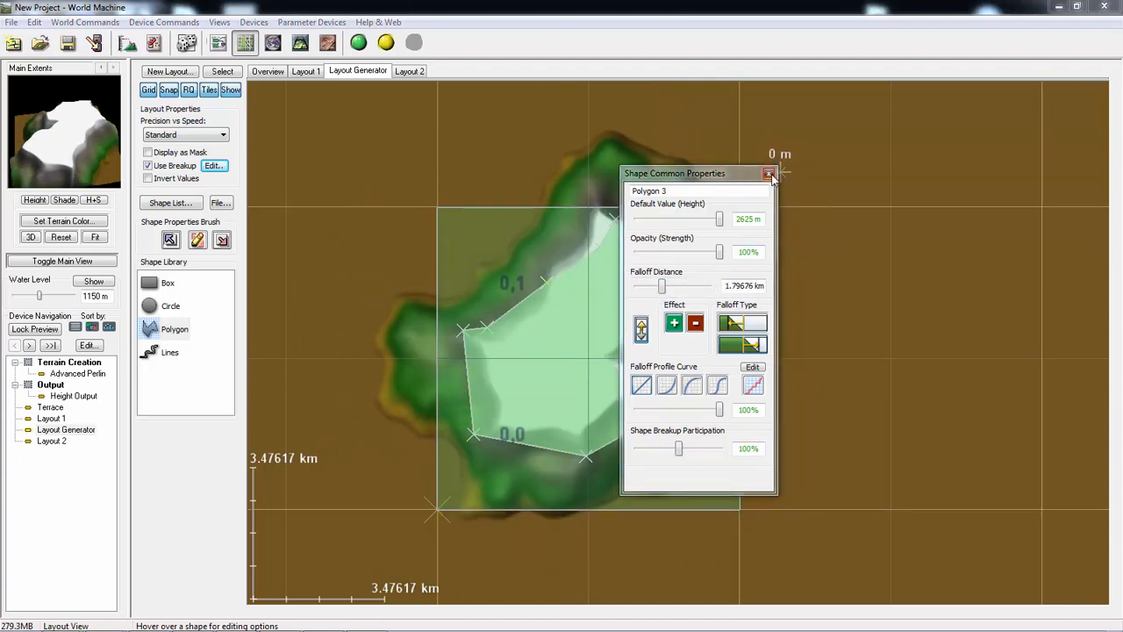
left_click(768, 172)
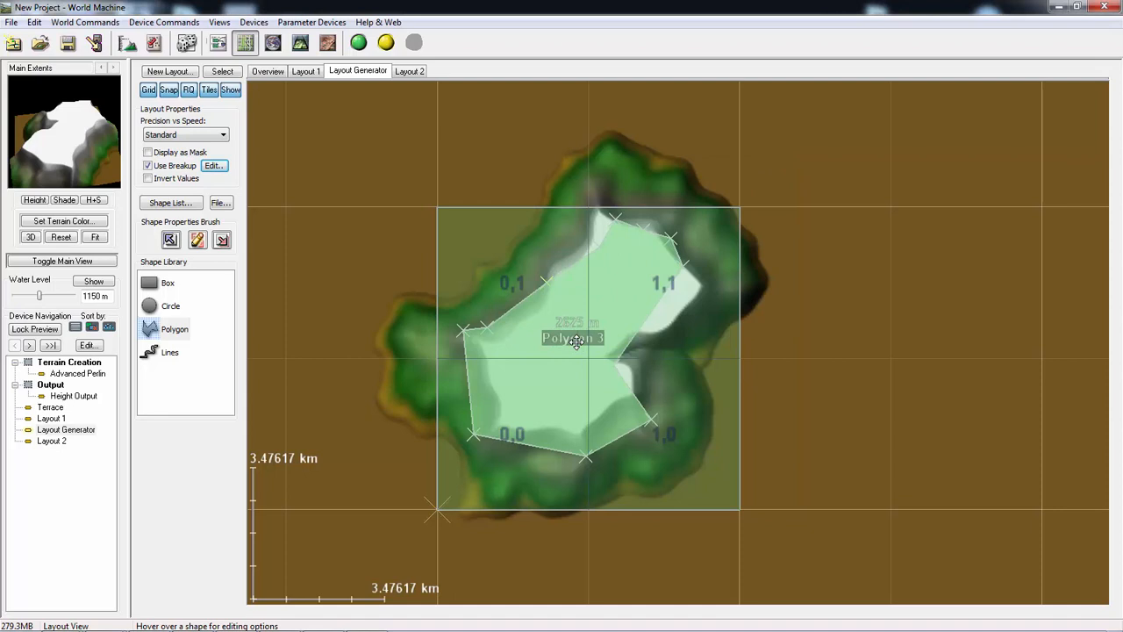
- Scale Polygon 3 down to roughly half its size within the render extents
right_click(578, 343)
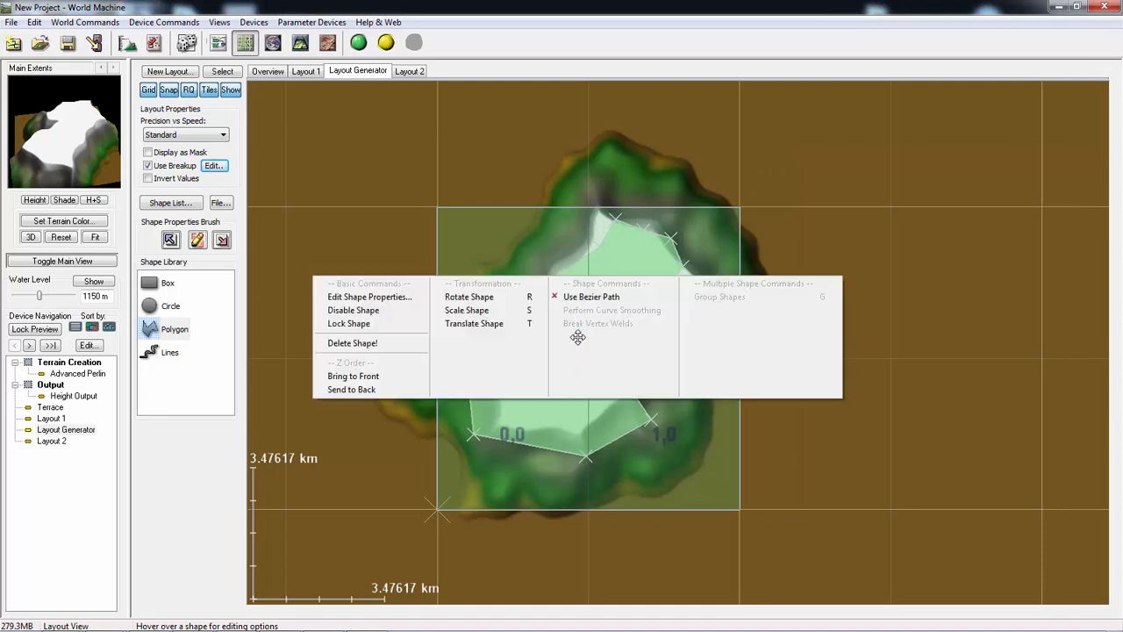
left_click(476, 311)
left_click_drag(562, 338, 576, 310)
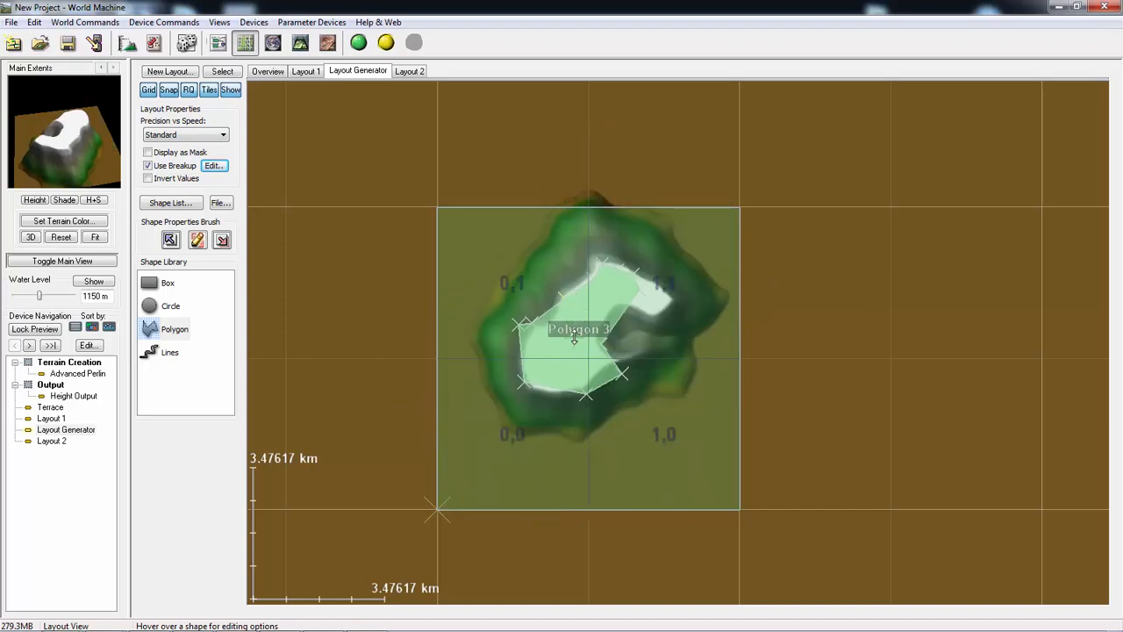
- Set Polygon 3's falloff distance to about 2.67 km and shift the polygon slightly within the extents
right_click(568, 351)
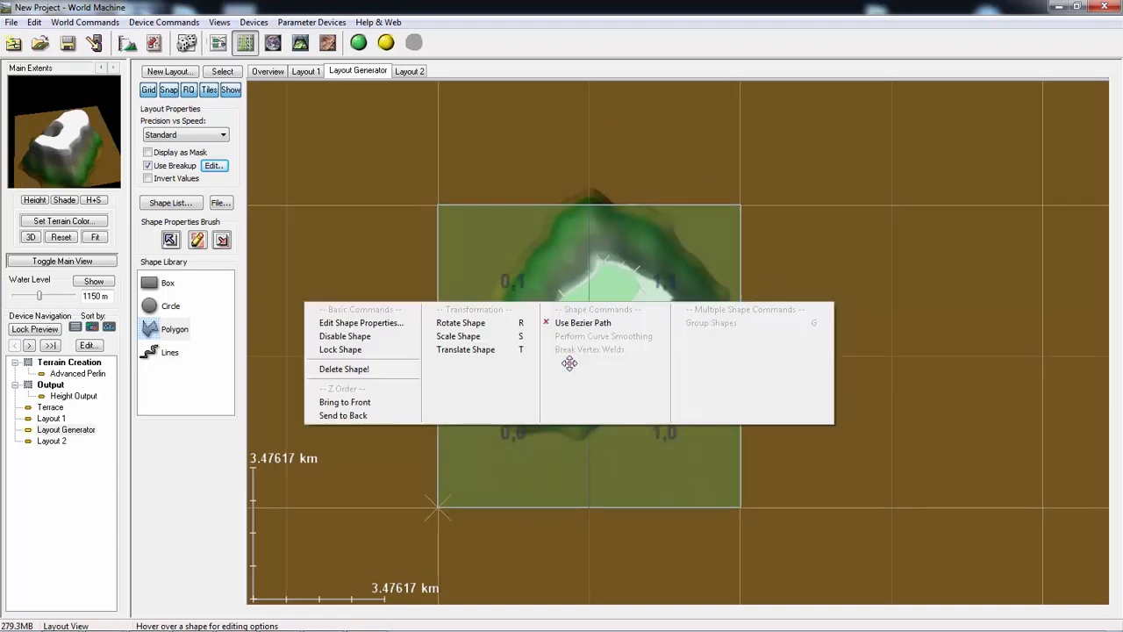
left_click(369, 323)
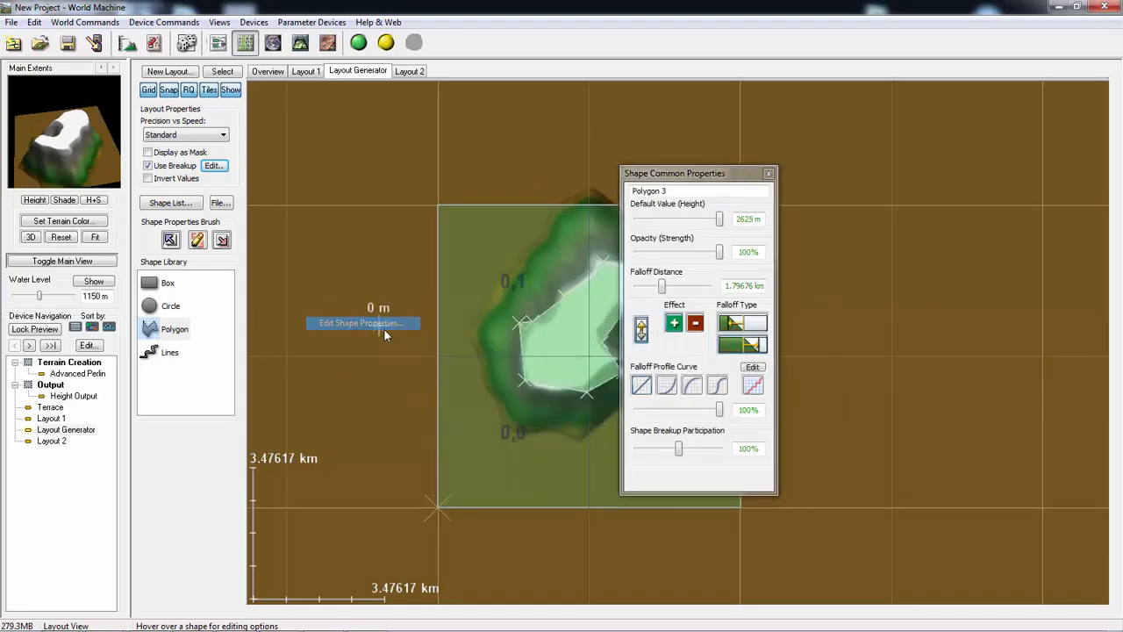
left_click(664, 287)
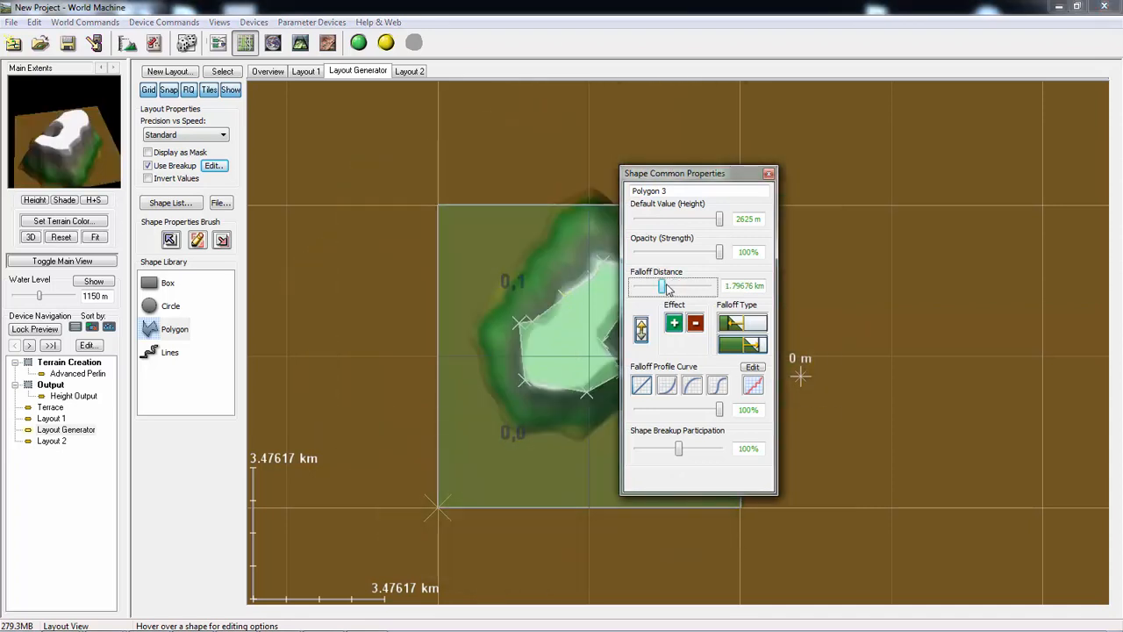
left_click_drag(664, 287, 668, 288)
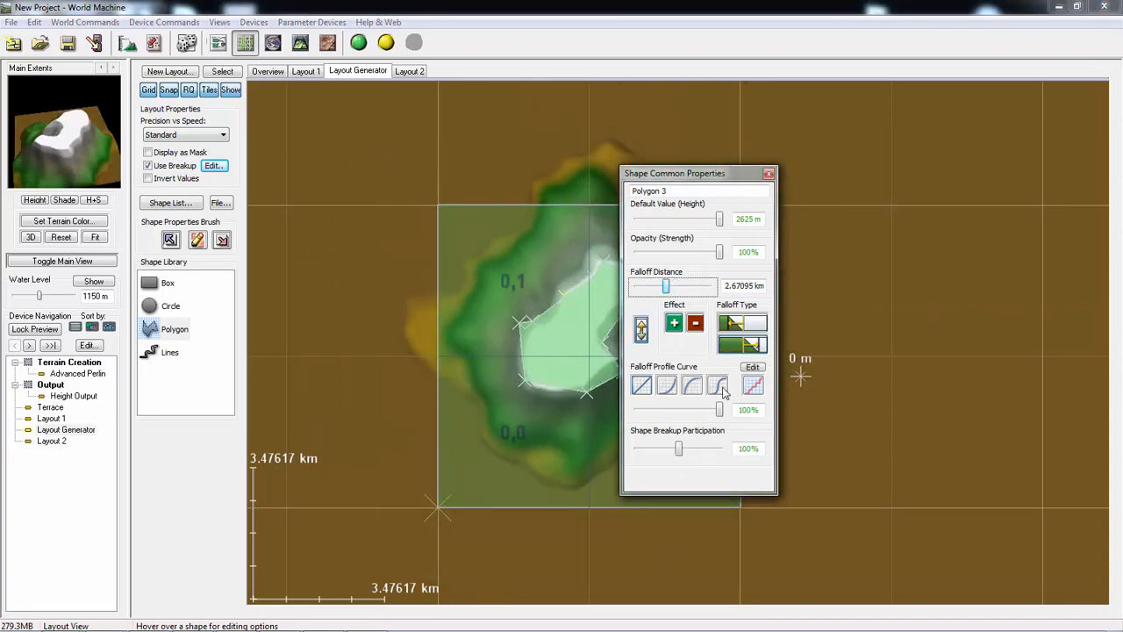
left_click(768, 173)
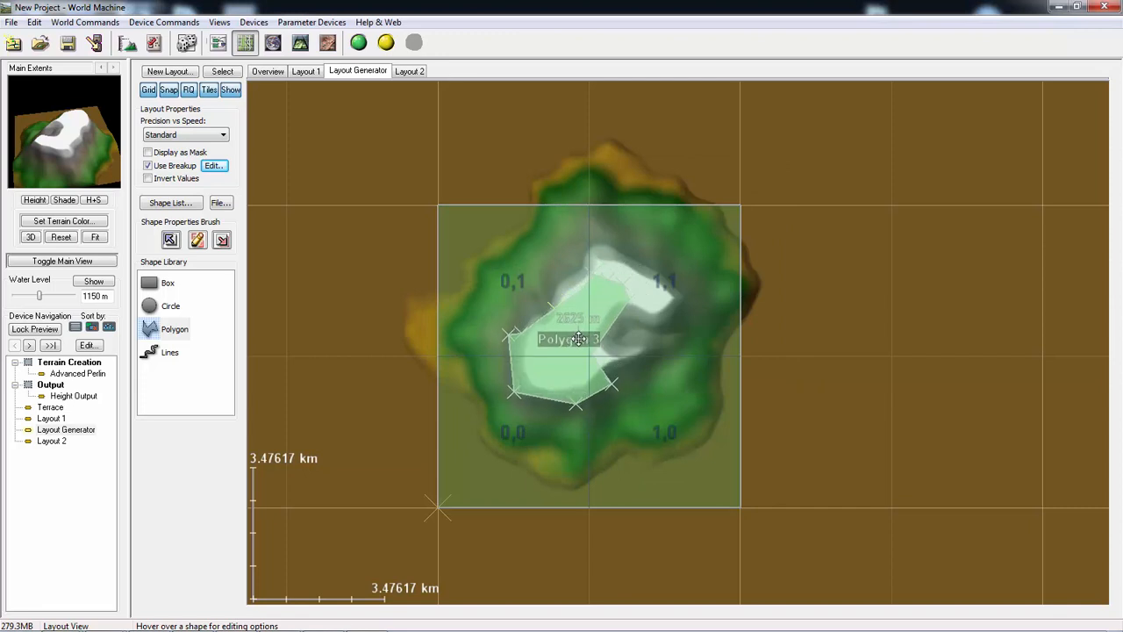
left_click_drag(590, 334, 596, 339)
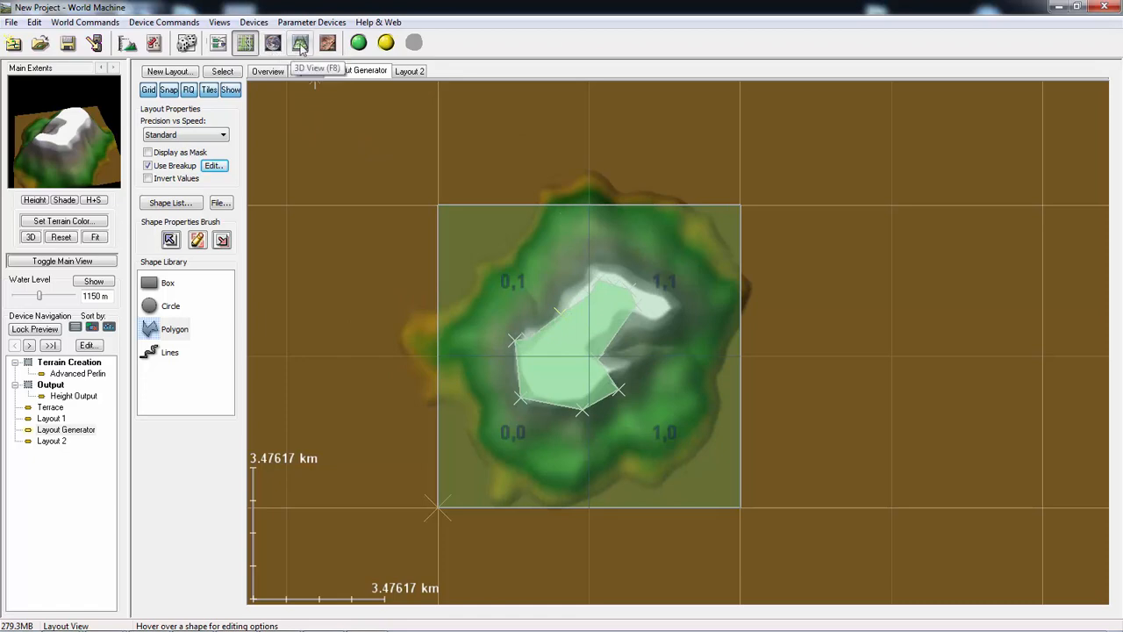
- Return to the device workview and preview the Advanced Perlin terrain followed by the Layout Generator's terrain
left_click(218, 44)
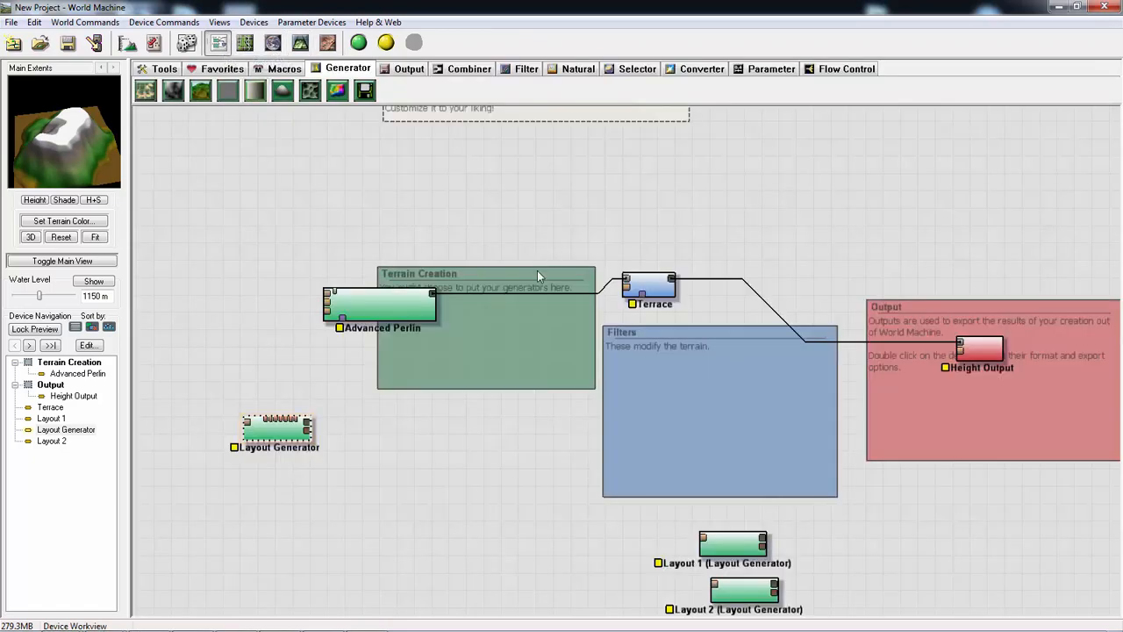
left_click(356, 311)
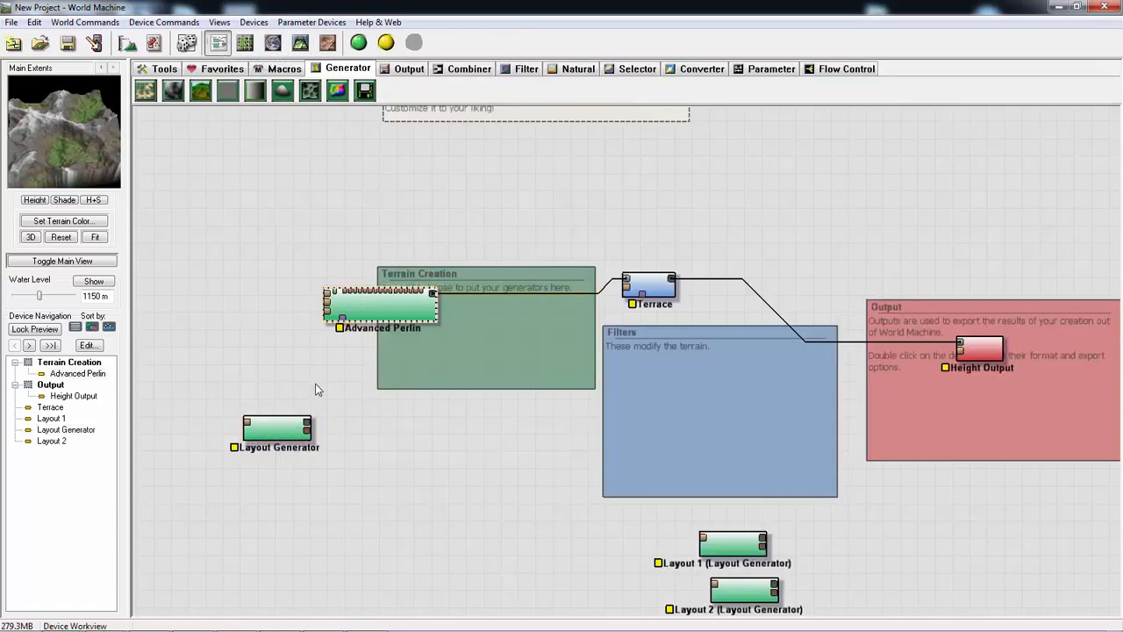
left_click(297, 429)
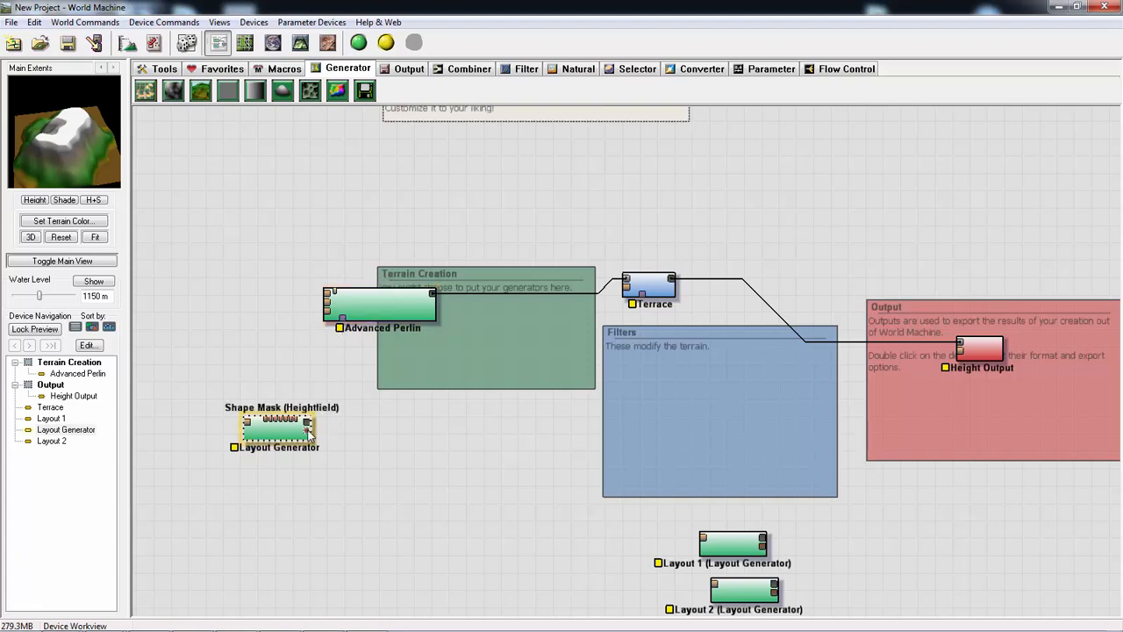
- Connect the Layout Generator's output to Advanced Perlin's mask input and compare the previews of both devices
left_click_drag(308, 424, 344, 327)
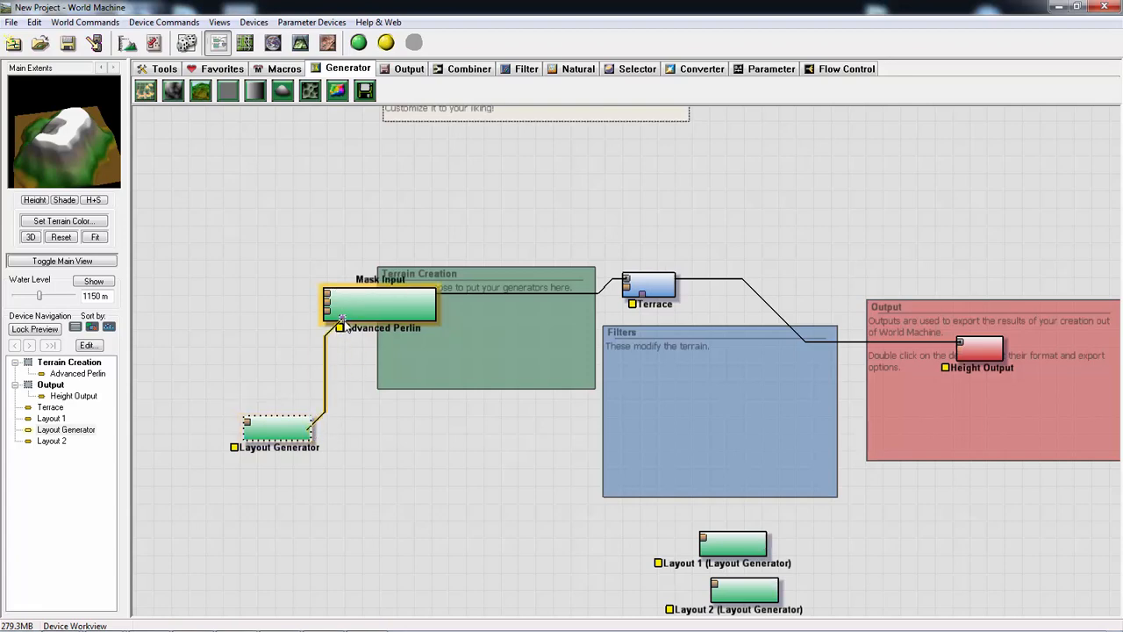
left_click(343, 324)
left_click(377, 311)
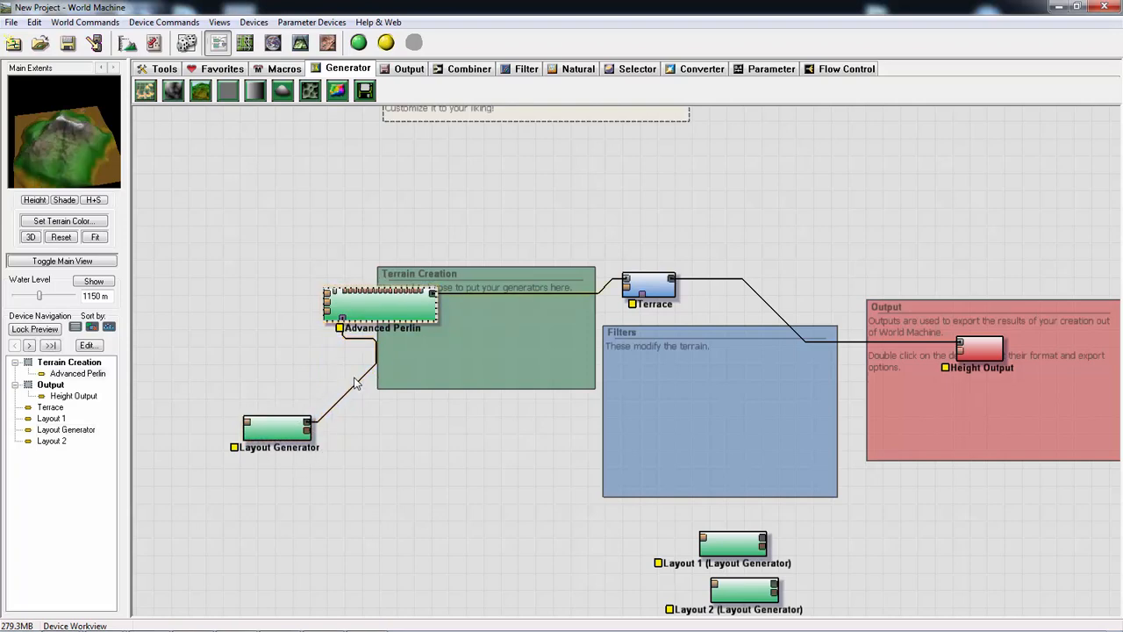
left_click(283, 434)
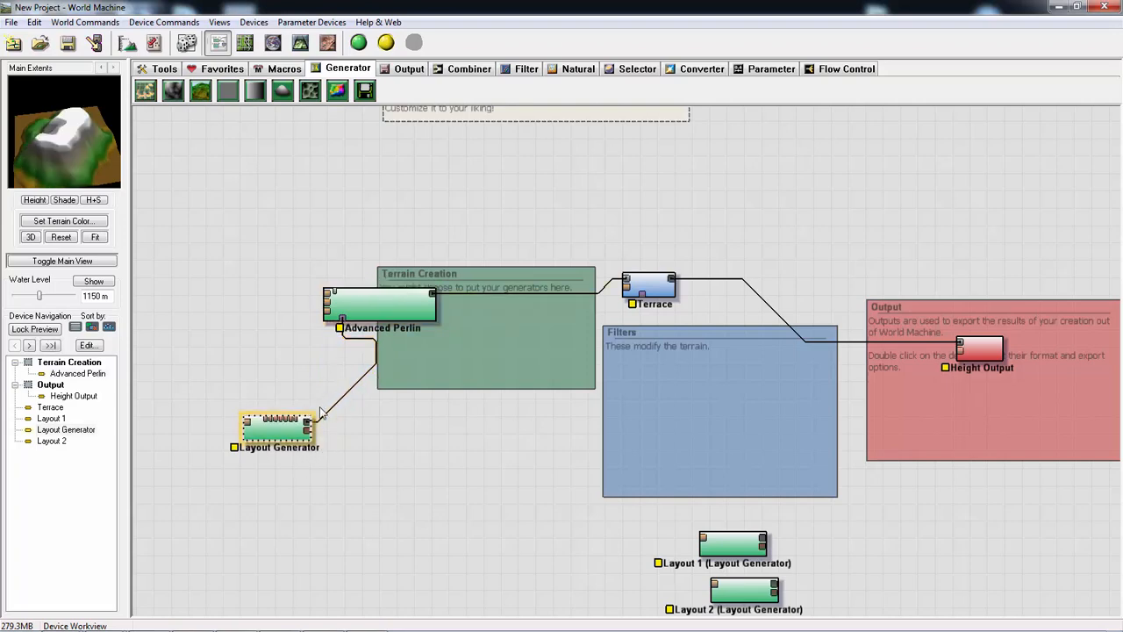
left_click(393, 302)
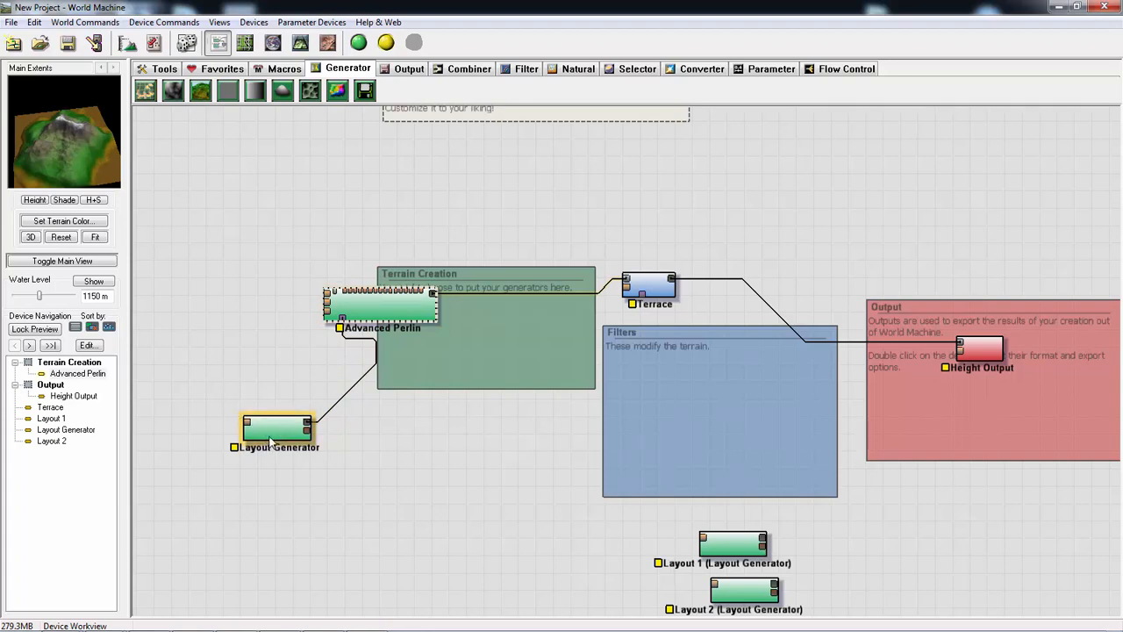
- Move the Layout Generator device slightly lower and delete its wire to Advanced Perlin
left_click_drag(272, 443, 274, 500)
left_click(386, 298)
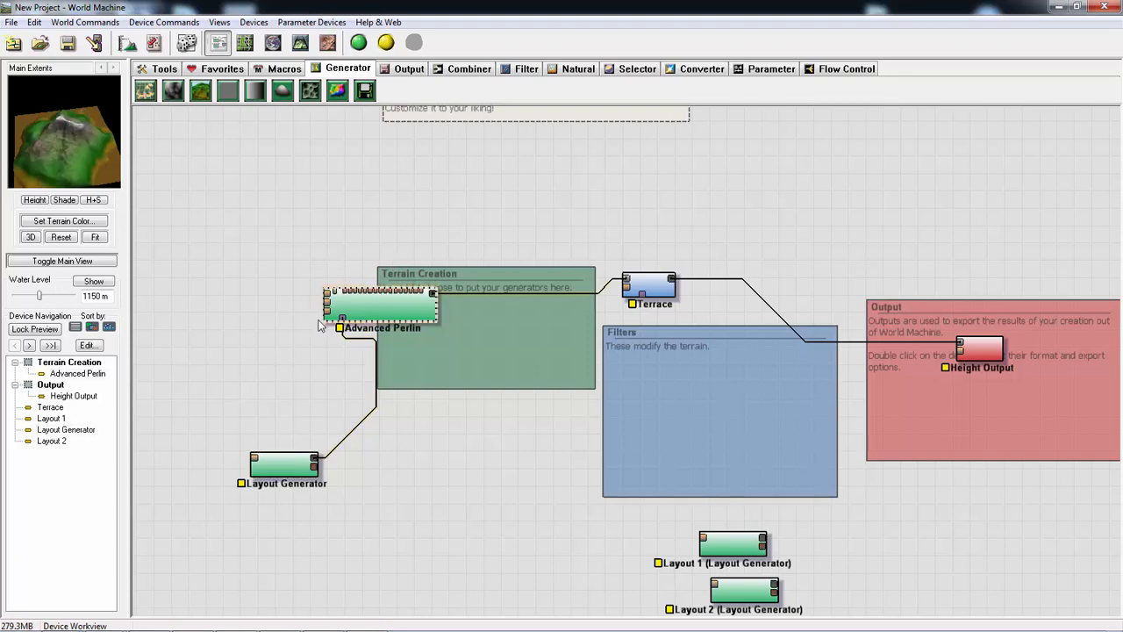
right_click(372, 358)
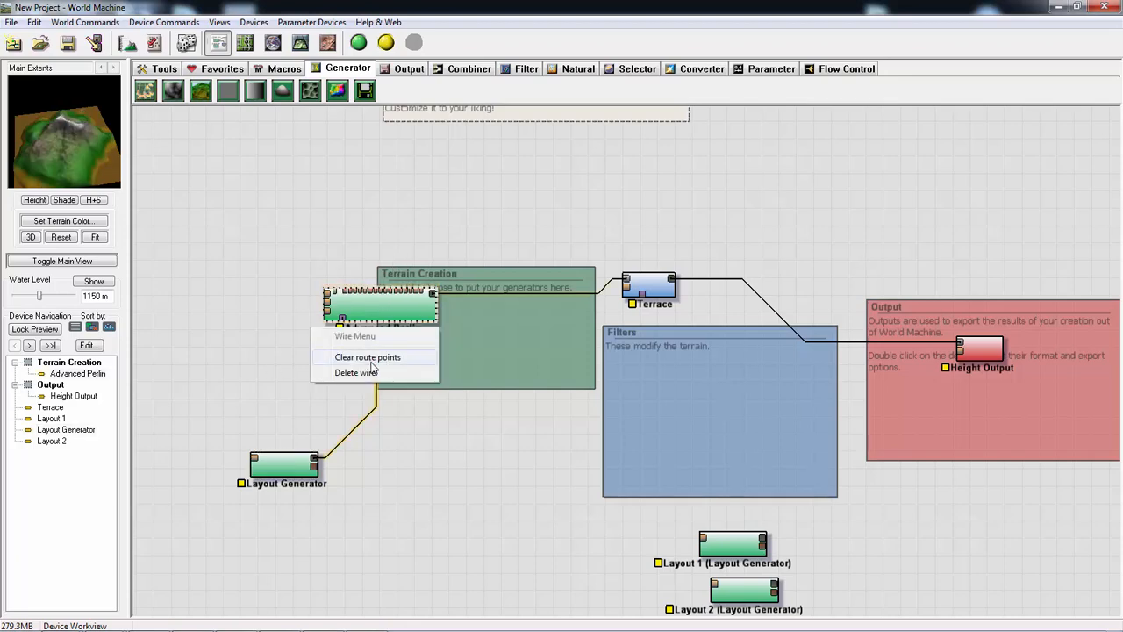
left_click(369, 372)
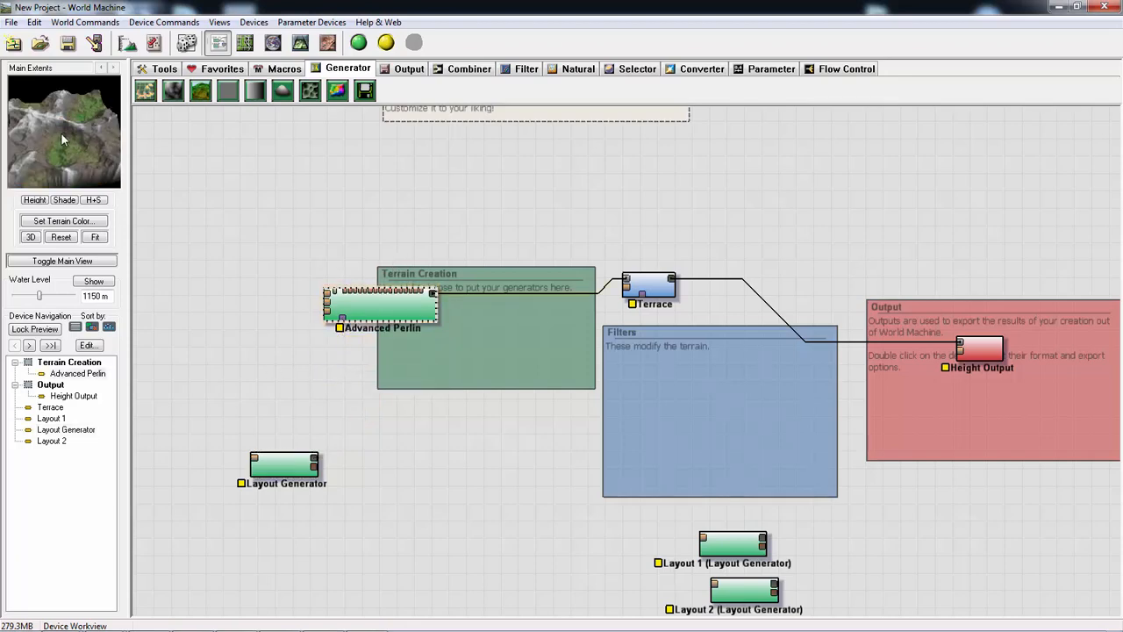
left_click(279, 470)
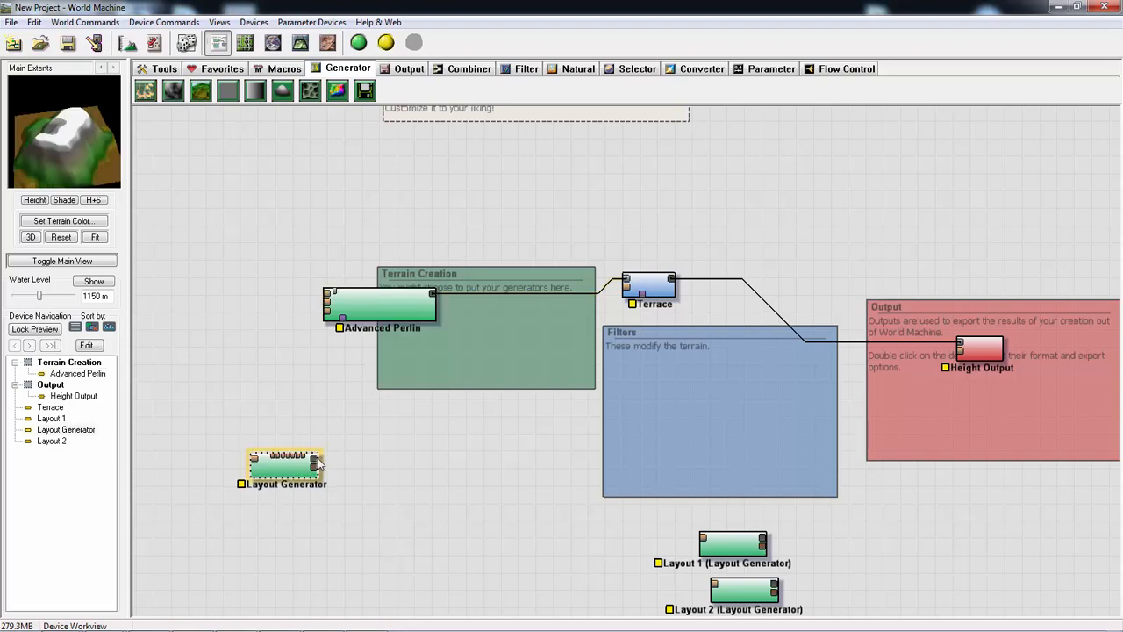
left_click_drag(314, 464, 345, 325)
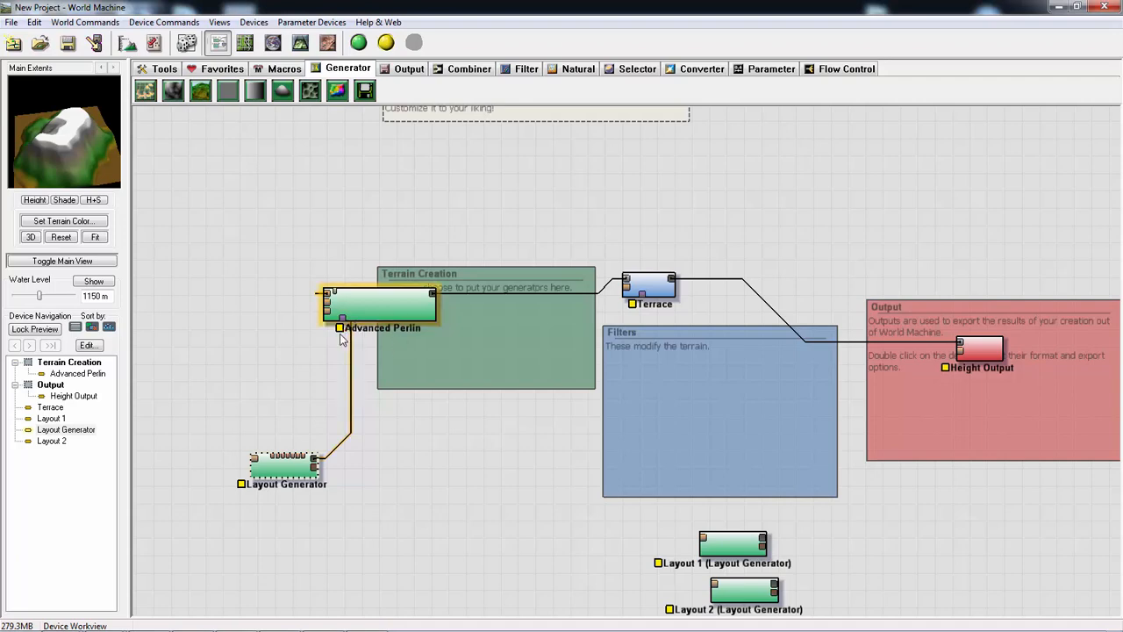
right_click(352, 377)
left_click(337, 389)
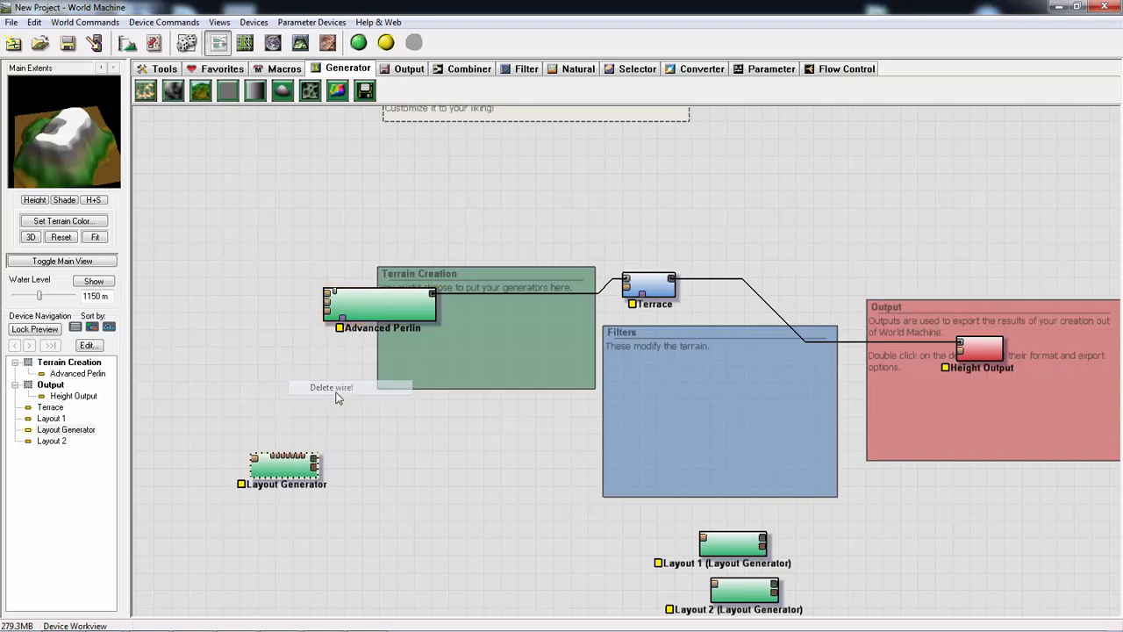
- Wire the Layout Generator's output to Advanced Perlin's mask input and preview the Layout Generator's terrain
left_click_drag(315, 458, 342, 318)
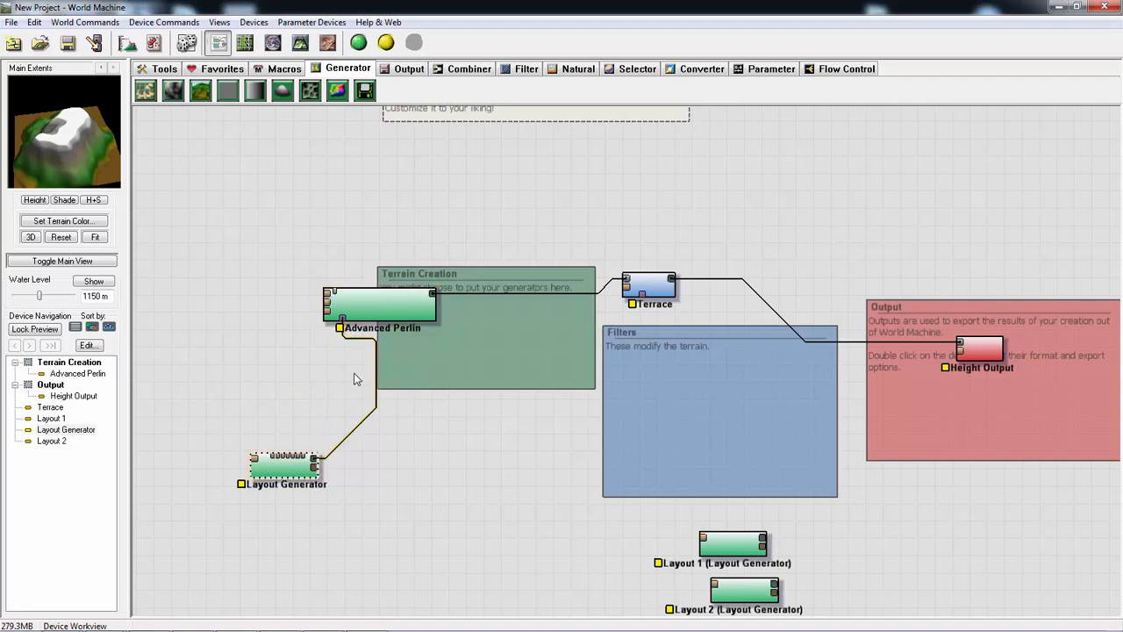
right_click(343, 446)
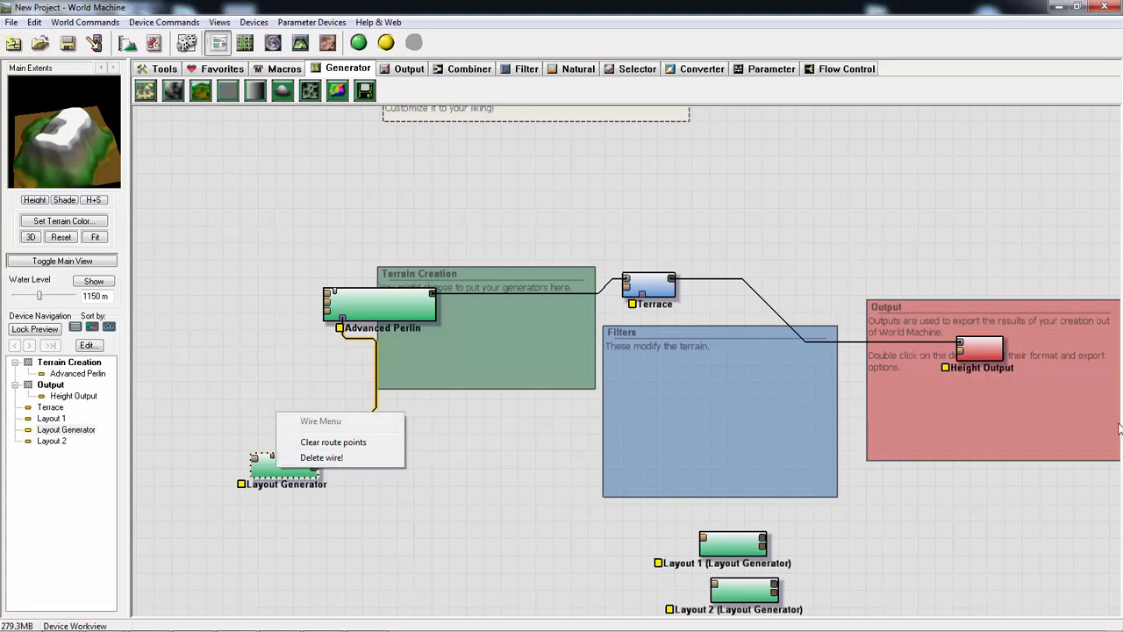
left_click(415, 367)
left_click(290, 469)
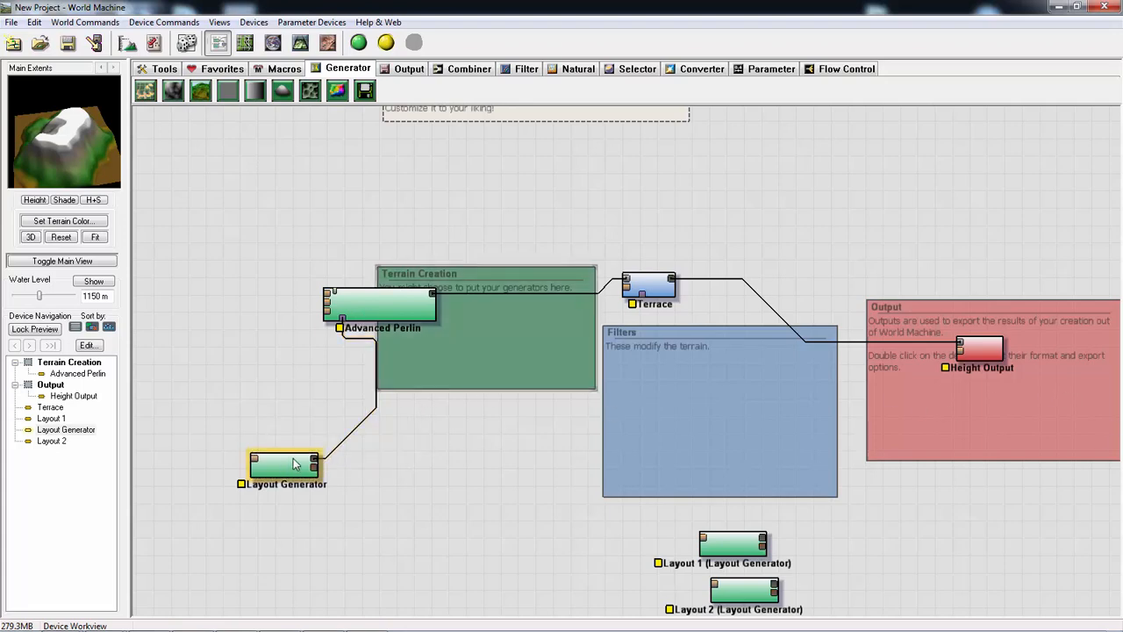
left_click(304, 478)
left_click(288, 476)
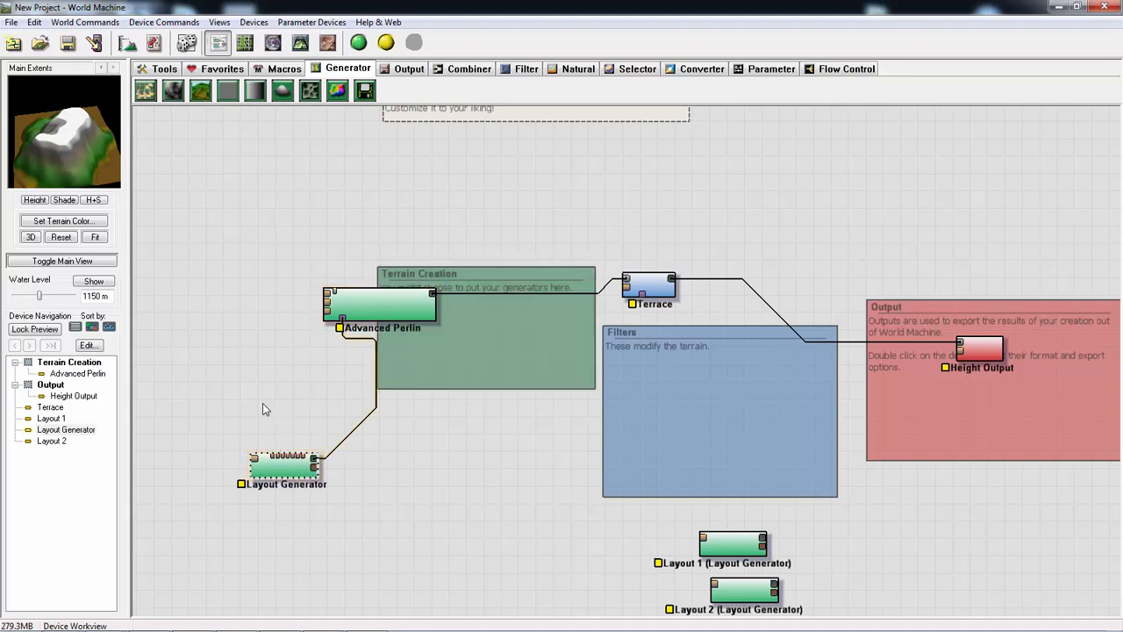
- Save the project as a World Machine datafile named Demo on the Desktop
key("ctrl+s")
type("Demo")
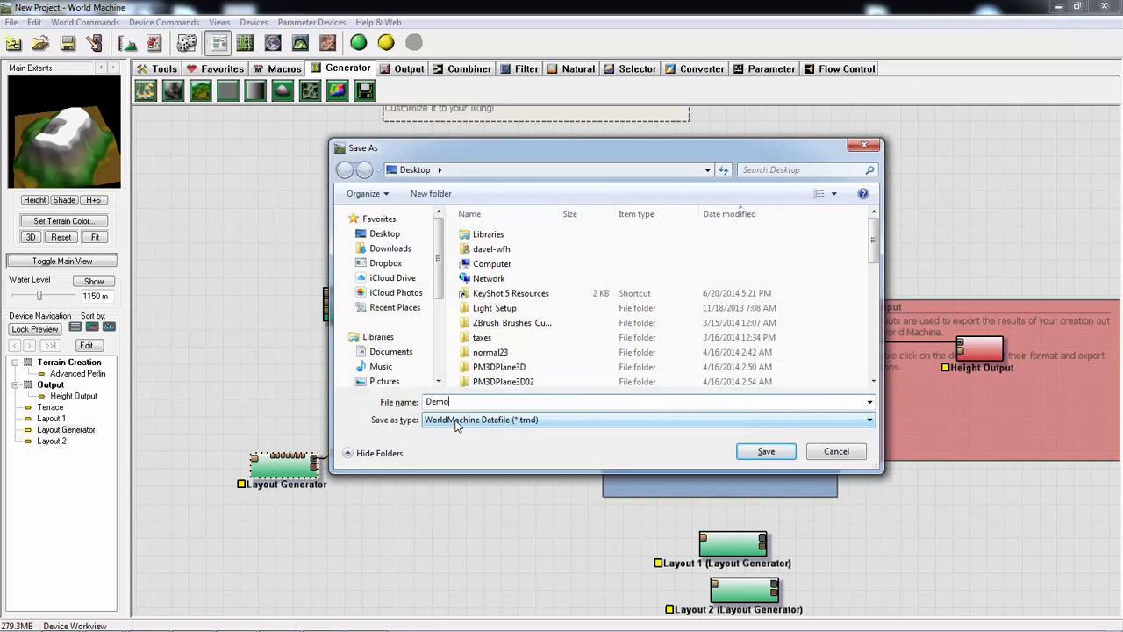
key("Return")
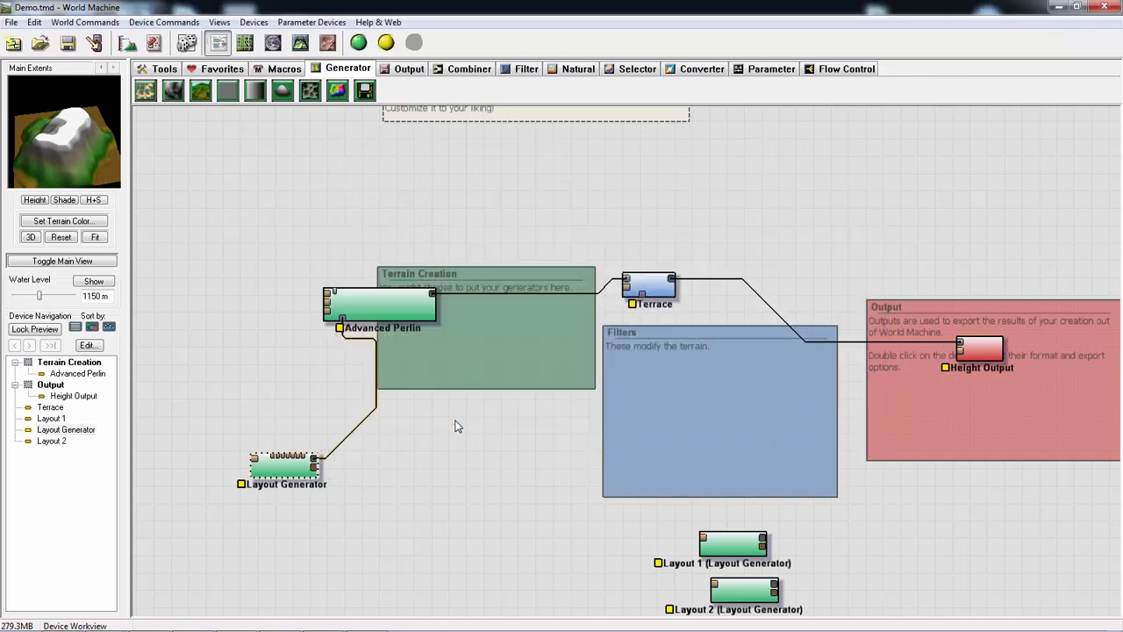
- Open the Layout Generator's layout and draw an irregular polygon across the upper part of the render extents
double_click(272, 471)
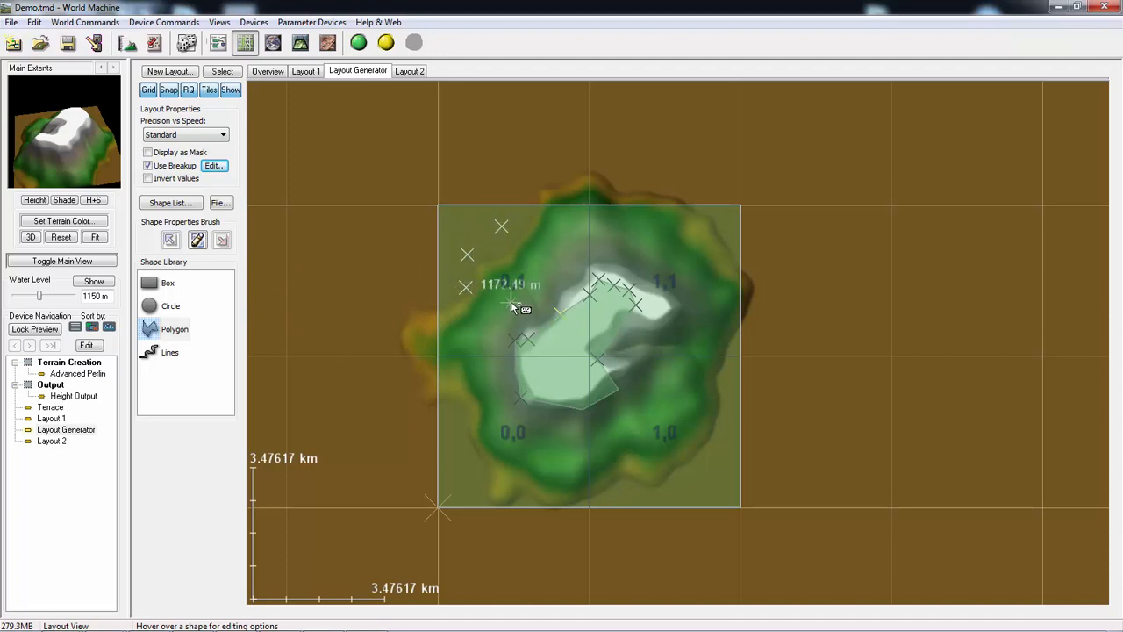
left_click(548, 274)
left_click(643, 245)
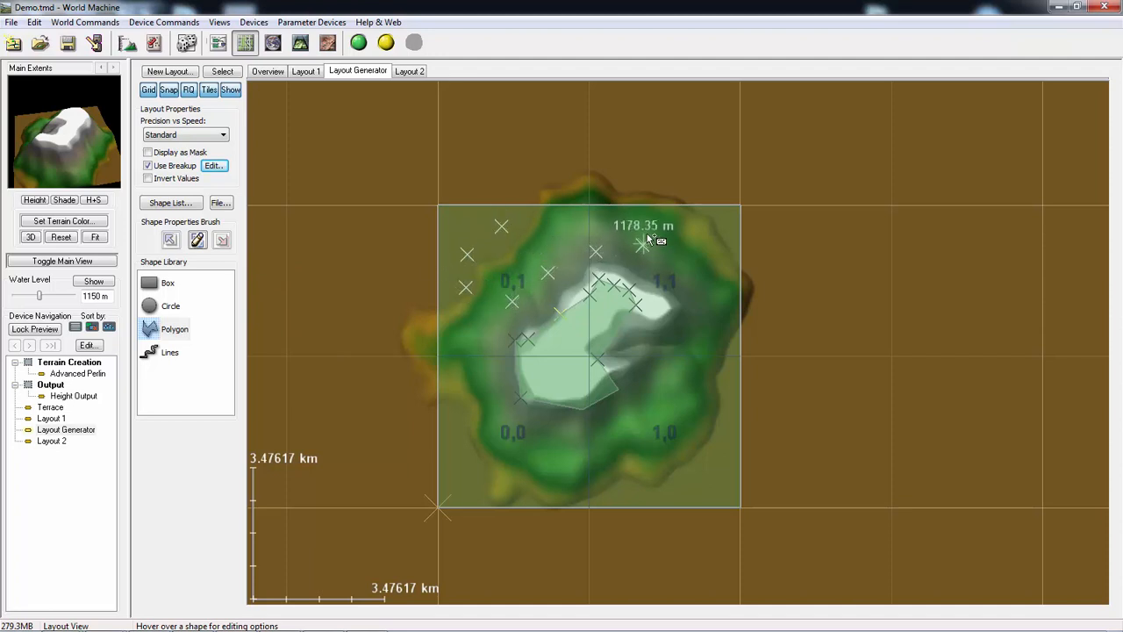
left_click(631, 213)
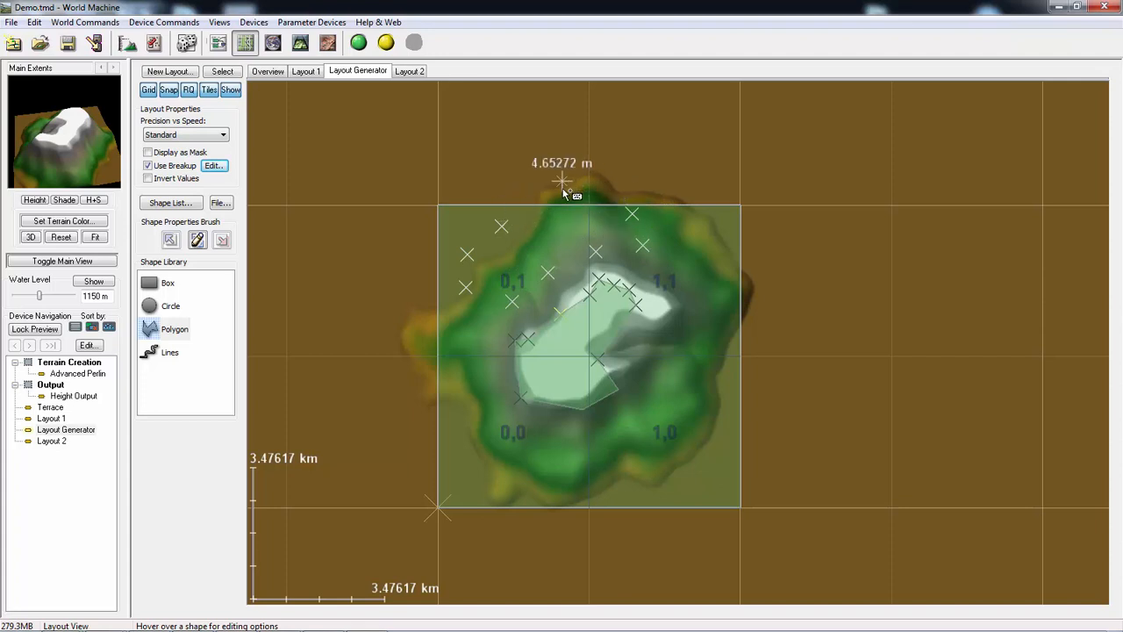
right_click(592, 157)
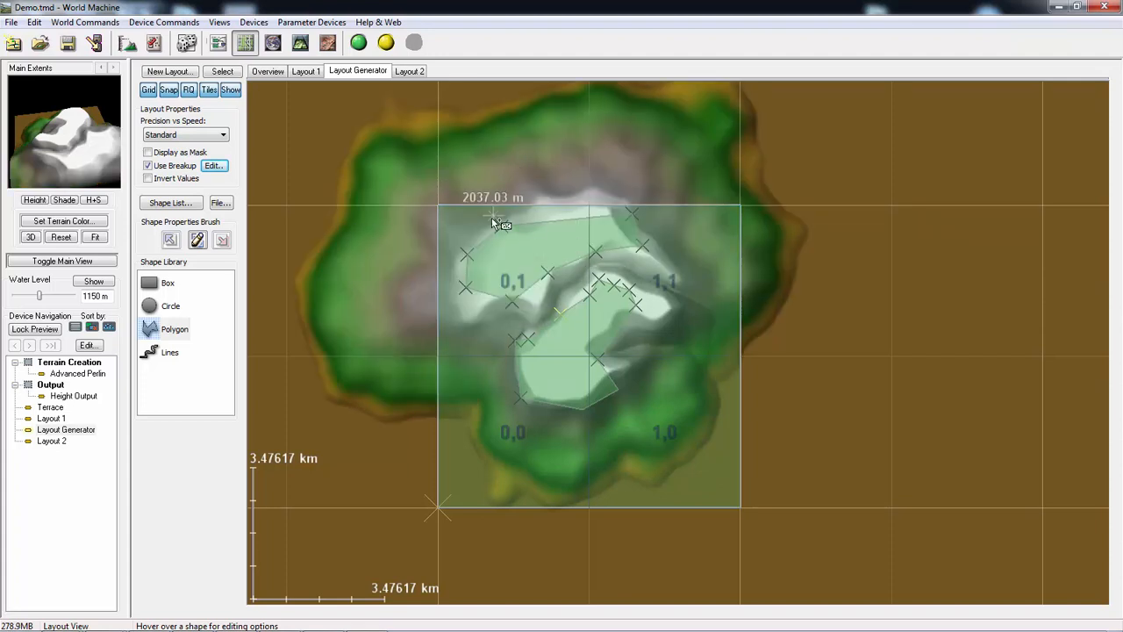
- Set Polygon 4's default height to 2152.5 m and its falloff distance to about 1.18 km
left_click_drag(532, 245, 528, 249)
right_click(534, 261)
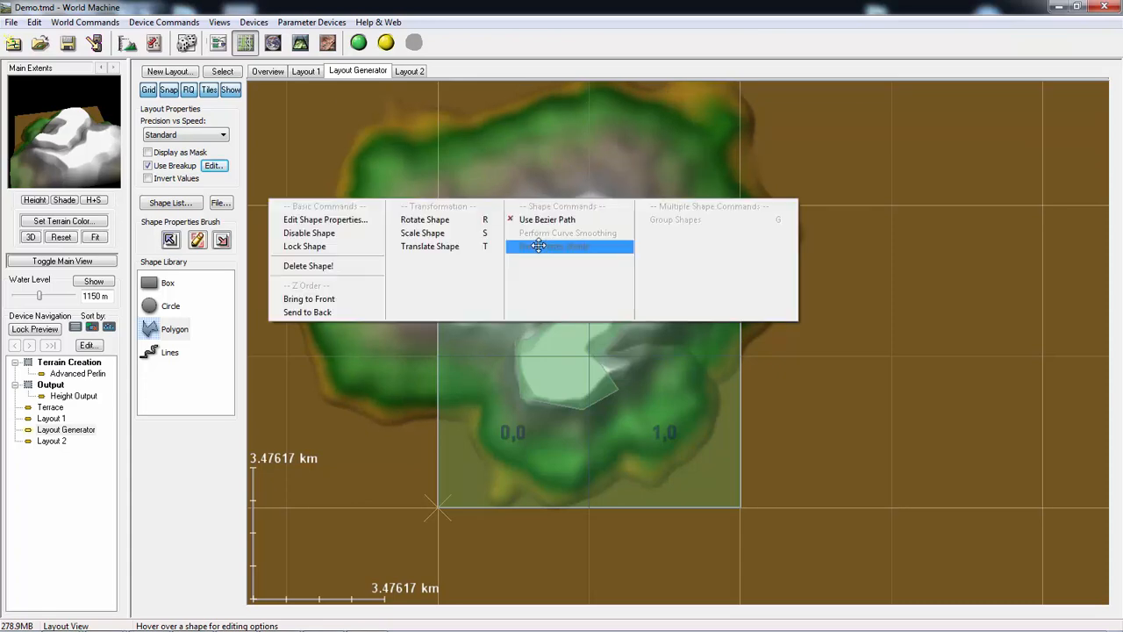
left_click(333, 222)
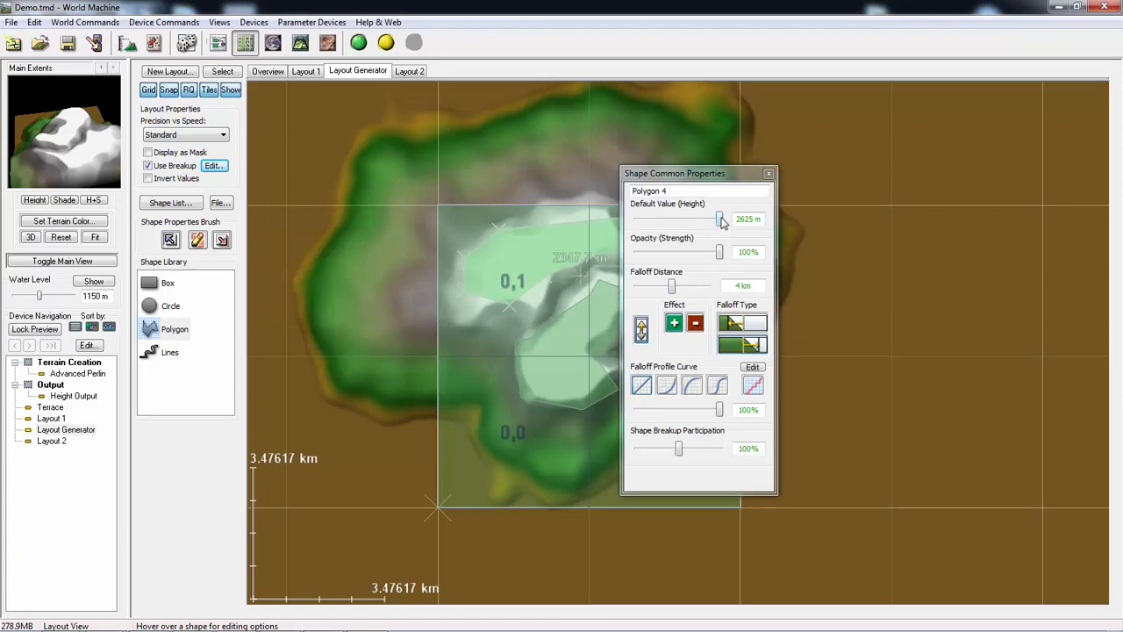
left_click_drag(721, 221, 709, 222)
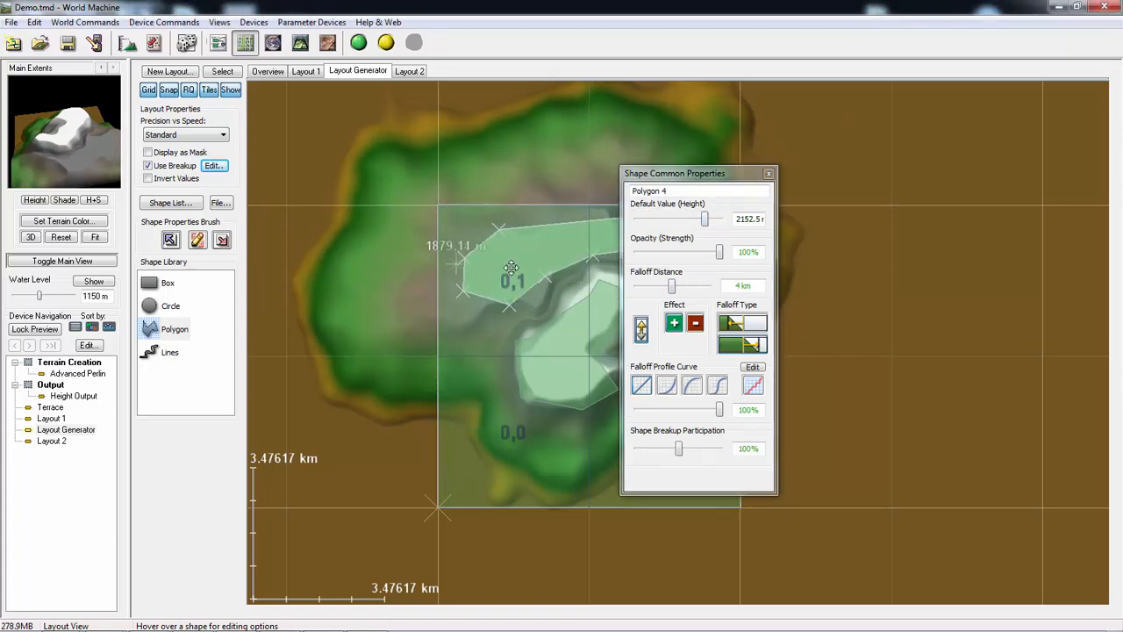
left_click_drag(671, 288, 658, 292)
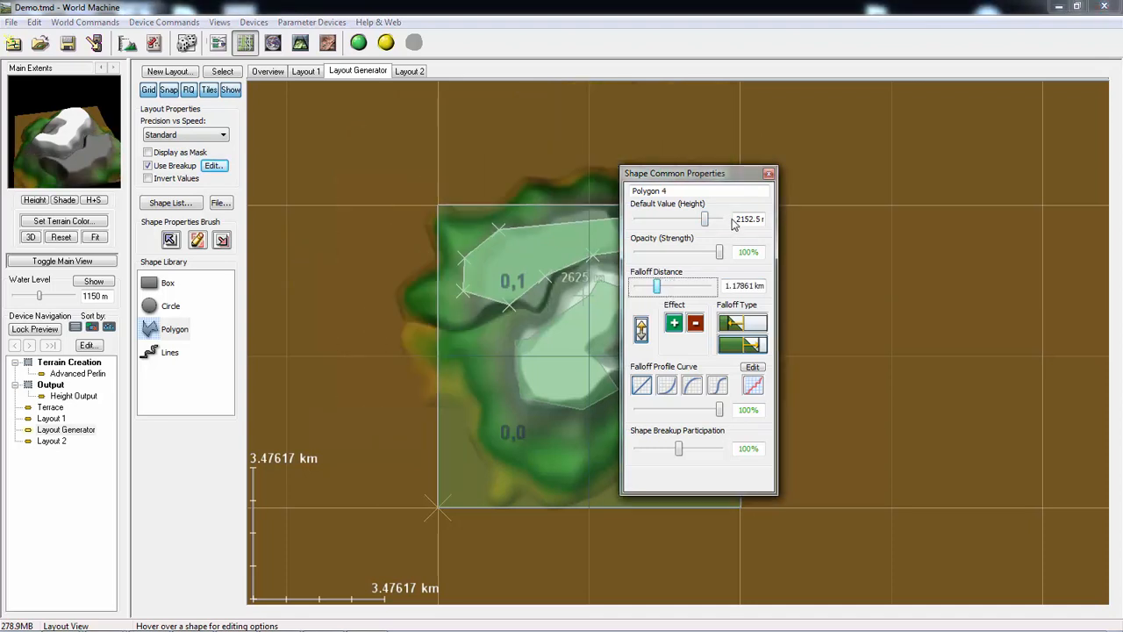
left_click(770, 176)
- Move Polygon 4 toward the centre of the extents so it overlaps the existing polygon, and inspect the terrain preview
left_click_drag(559, 248, 591, 279)
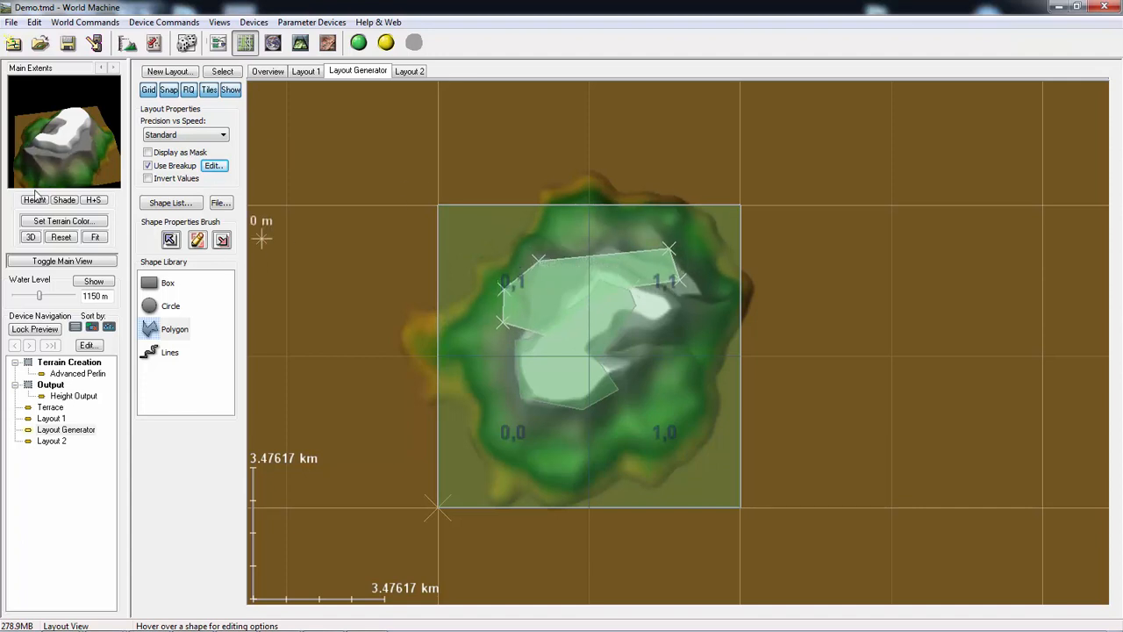
left_click(66, 429)
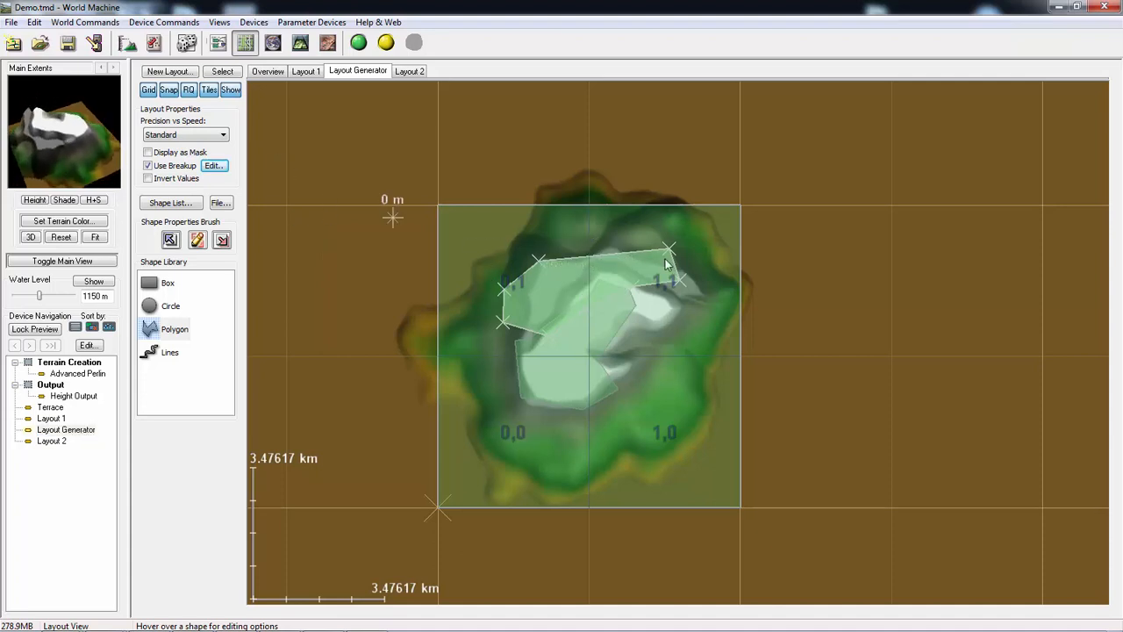
left_click_drag(659, 272, 647, 257)
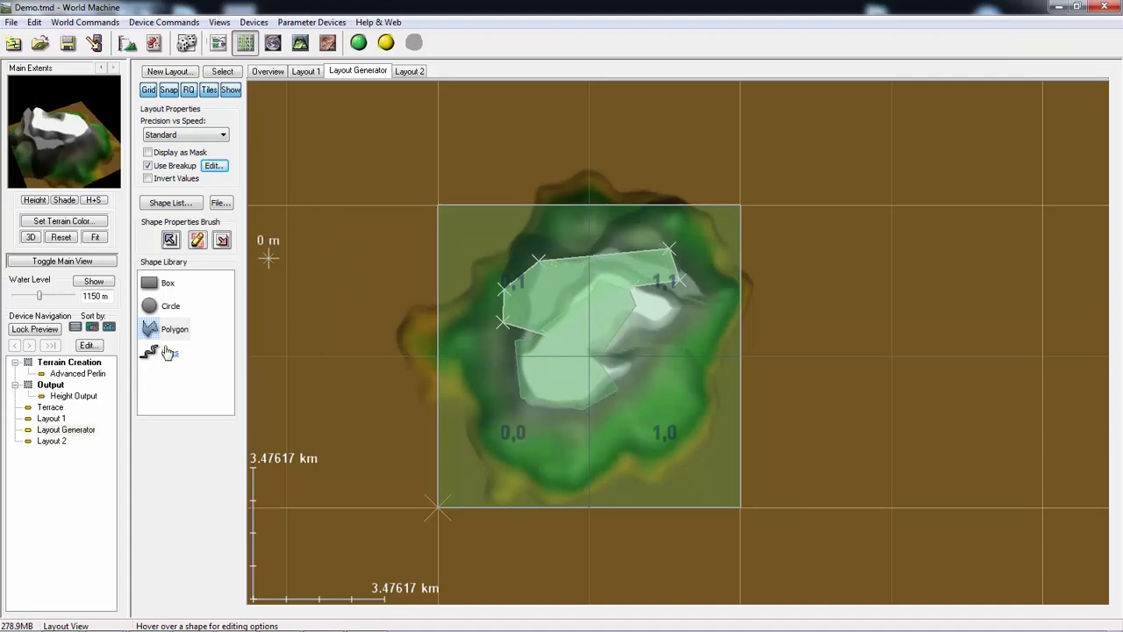
- Draw a long irregular polygon across the lower part of the render extents, below the two existing polygons
left_click_drag(180, 335, 577, 446)
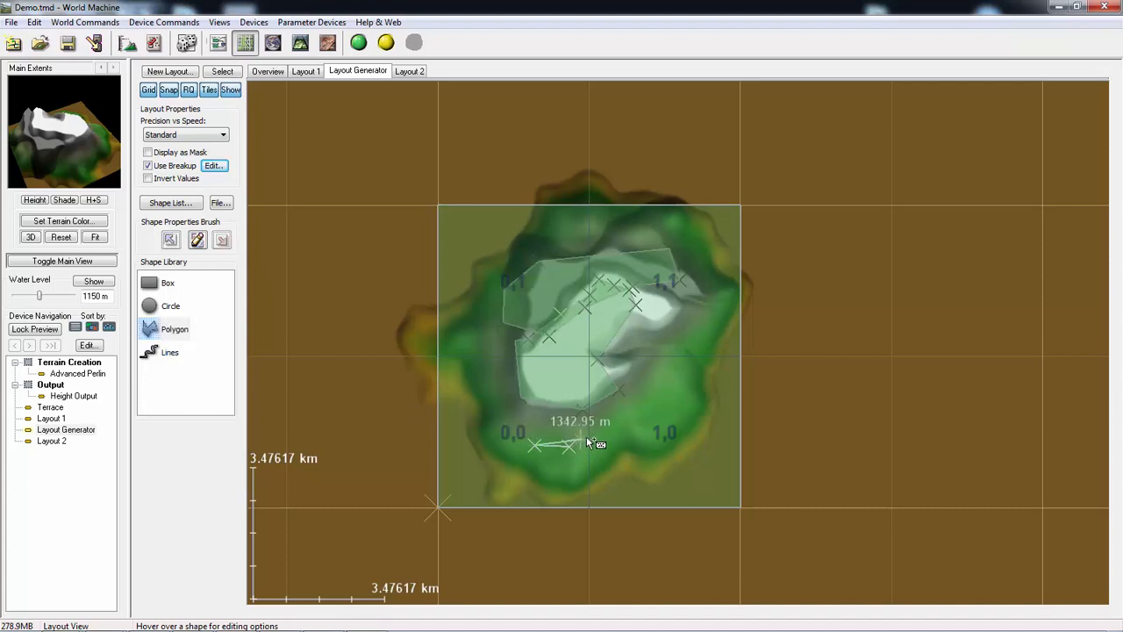
left_click(678, 411)
left_click(691, 433)
left_click(674, 448)
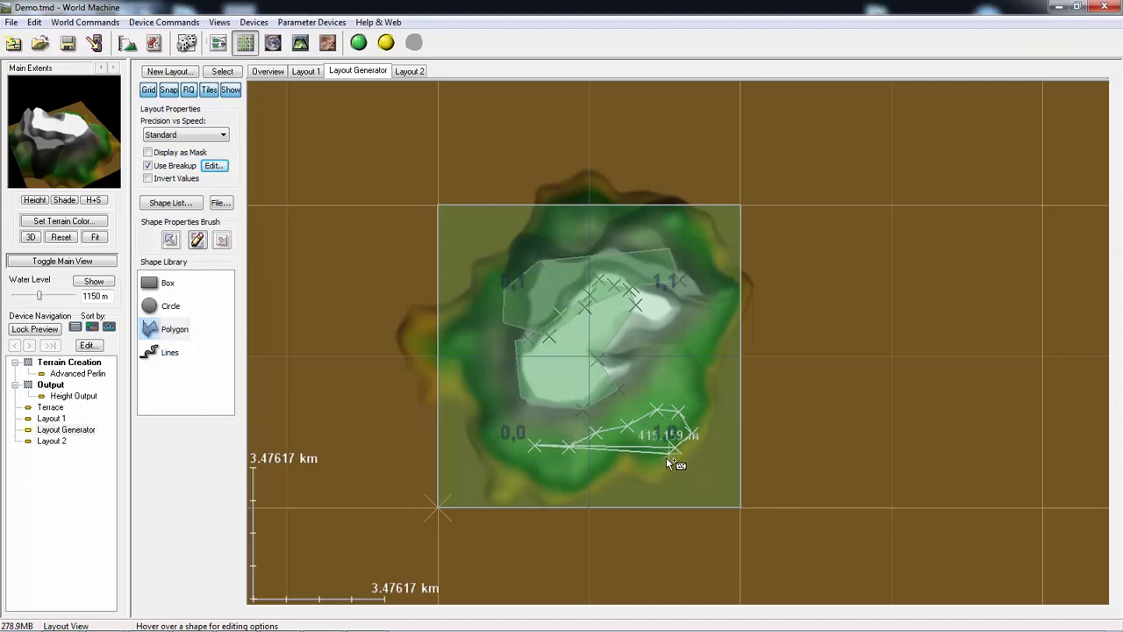
left_click(668, 462)
left_click(675, 480)
left_click(647, 492)
left_click(604, 484)
left_click(568, 481)
left_click(539, 488)
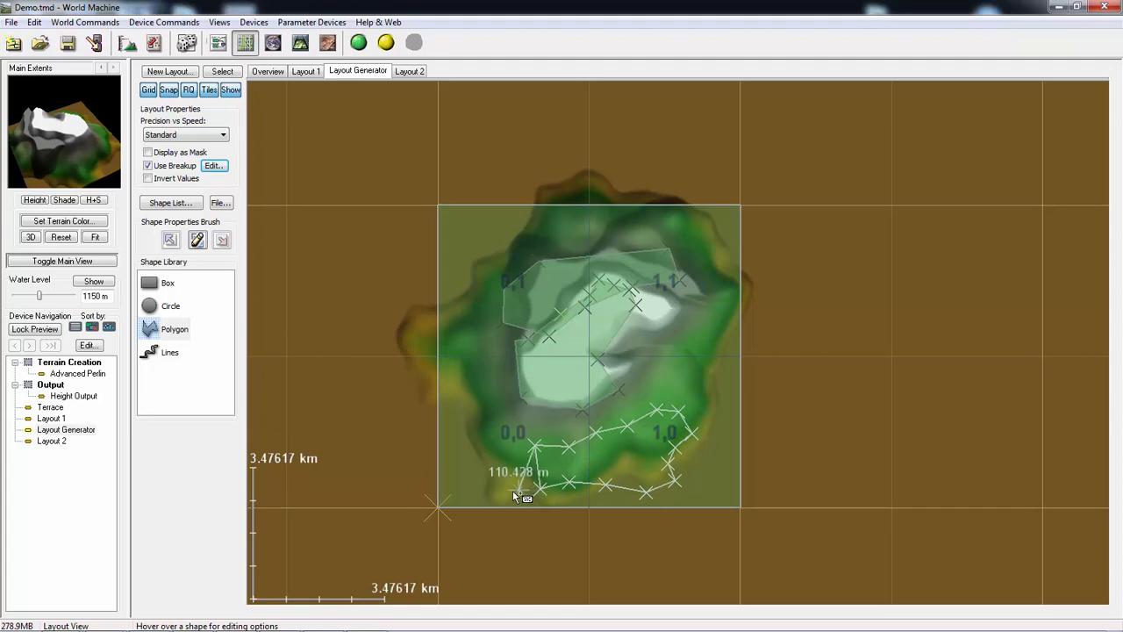
left_click(506, 489)
left_click(474, 475)
left_click(480, 457)
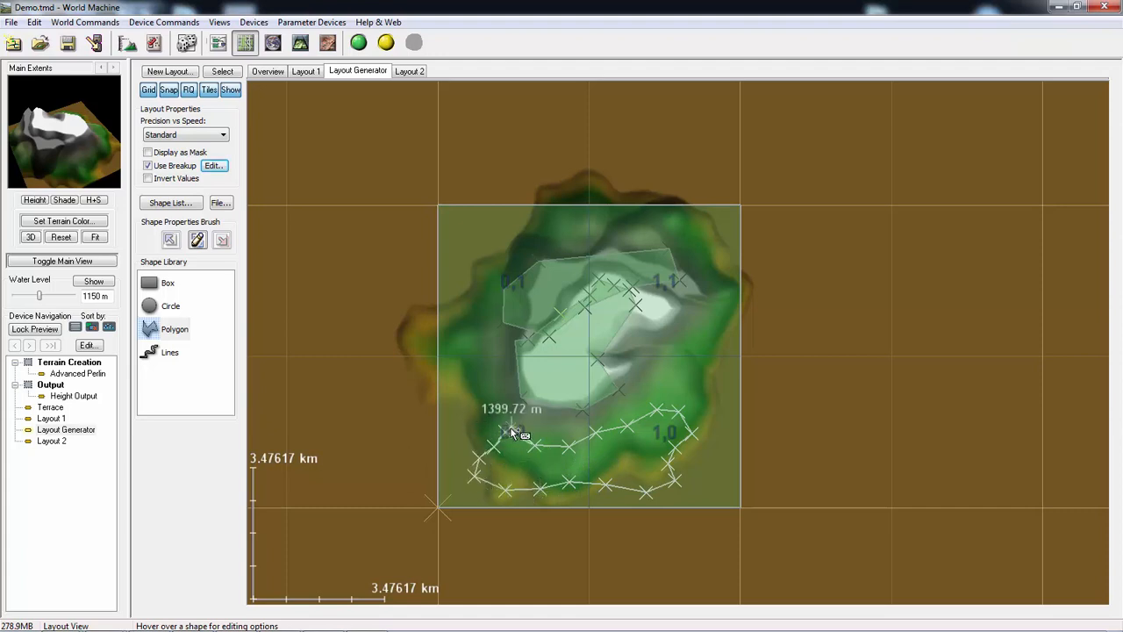
left_click(536, 446)
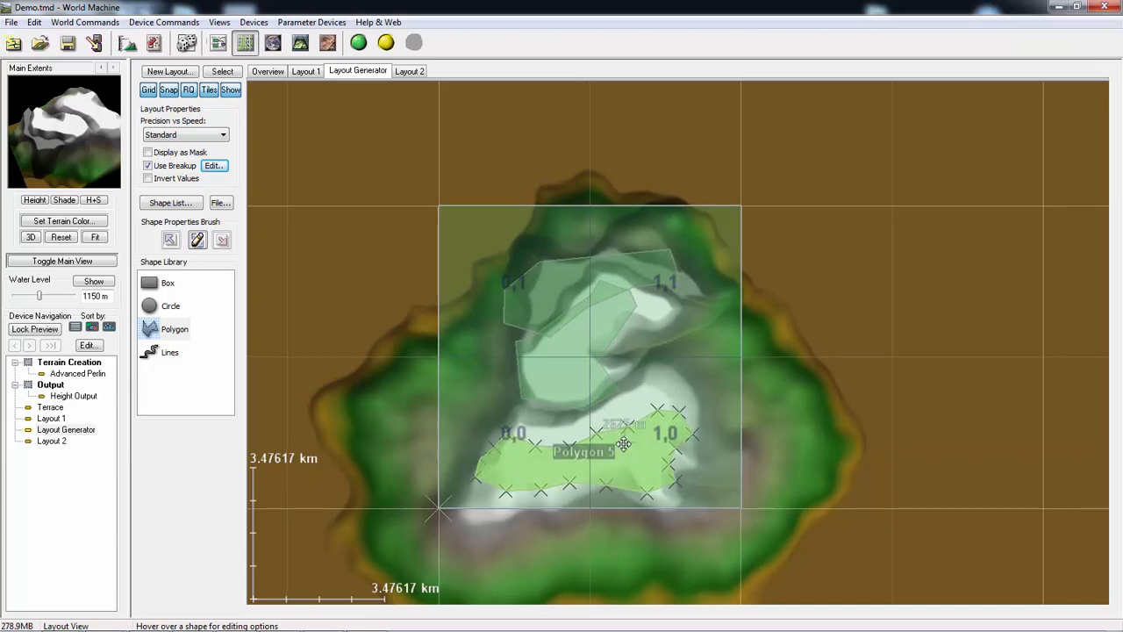
- Set Polygon 5's falloff distance to about 1.99 km and its default height to 1207.5 m
mouse_move(626, 450)
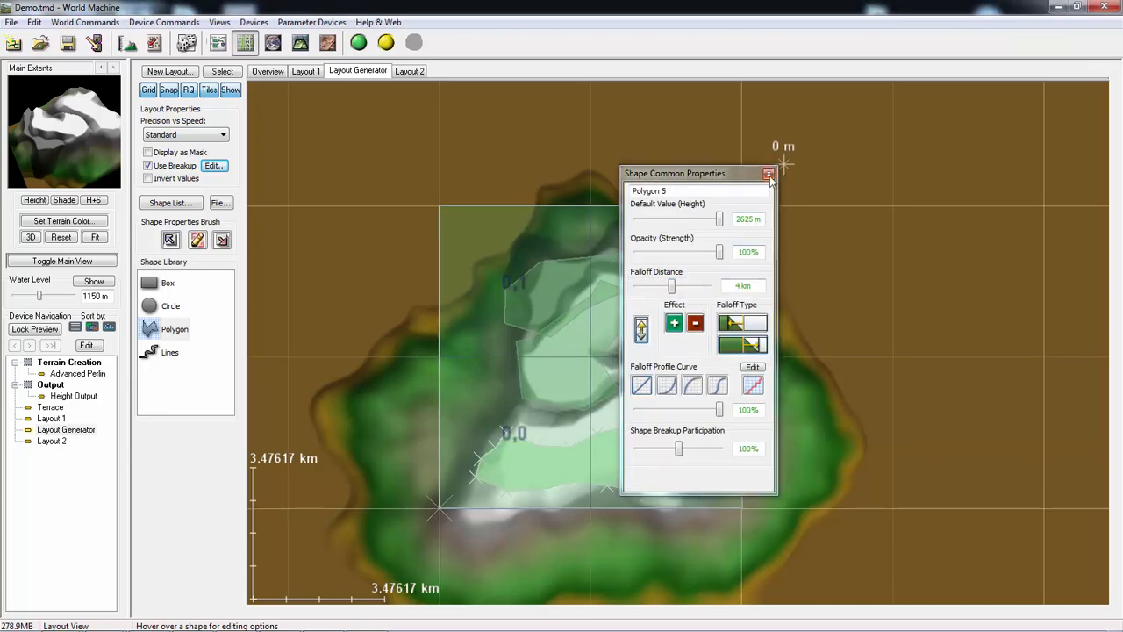
left_click_drag(669, 289, 662, 289)
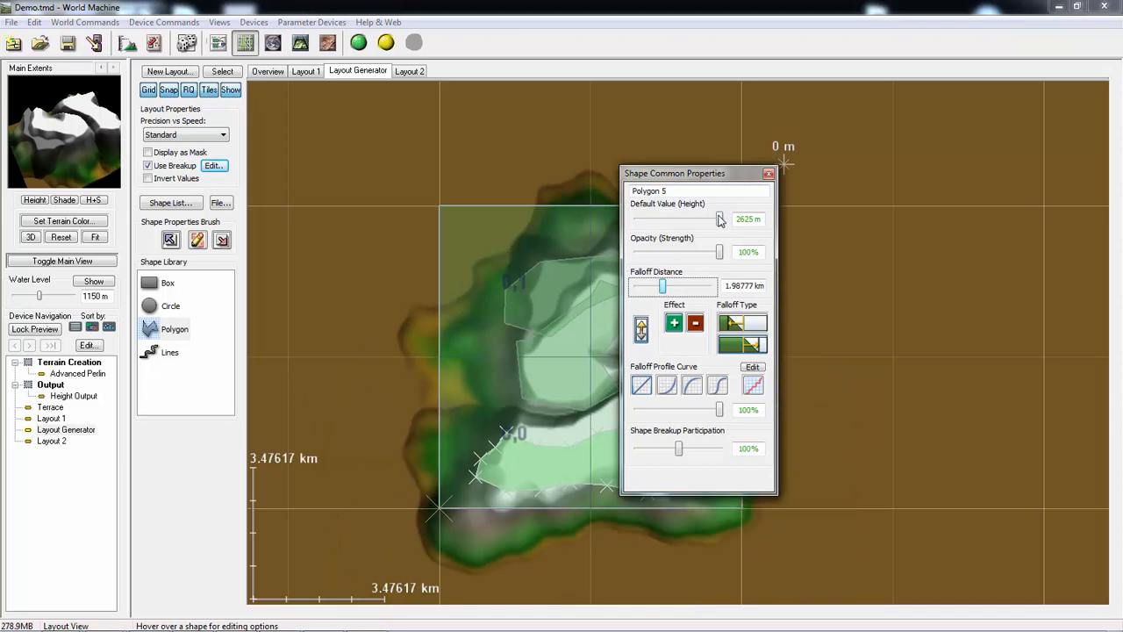
left_click_drag(719, 219, 677, 226)
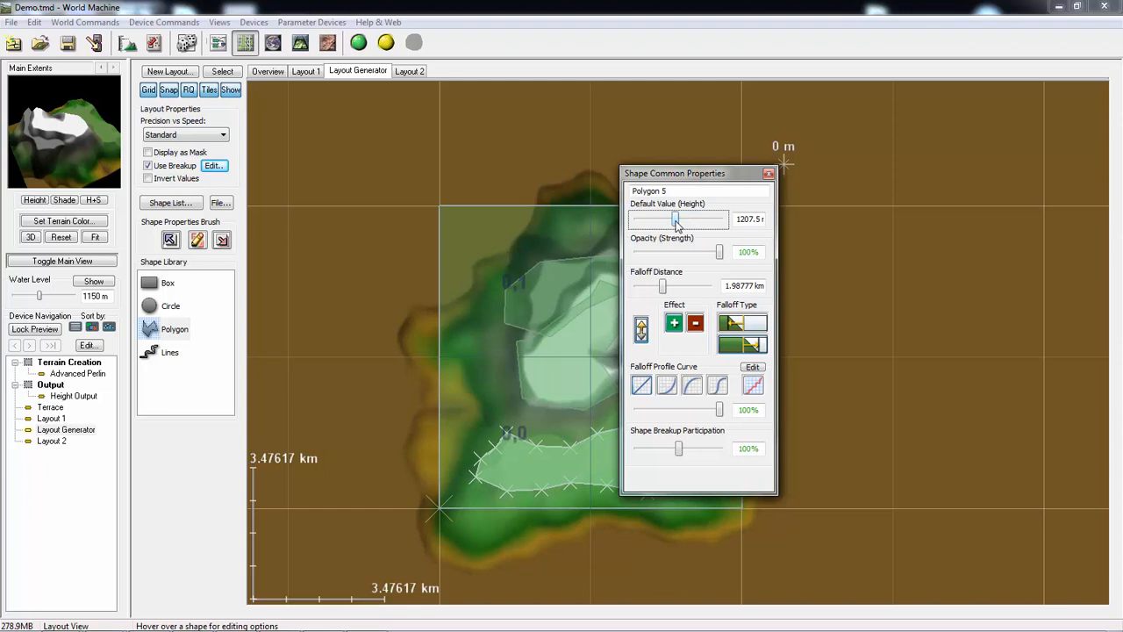
- Move Polygon 5 up so it overlaps the lower edge of the central polygon, and inspect the terrain preview
left_click(769, 175)
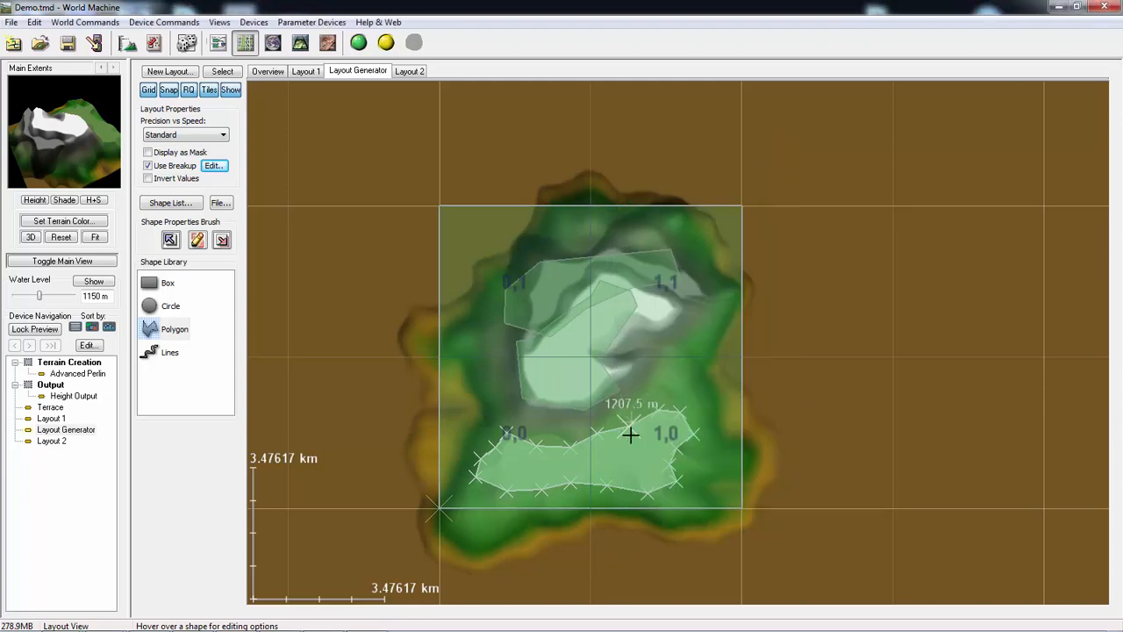
left_click_drag(632, 452, 633, 401)
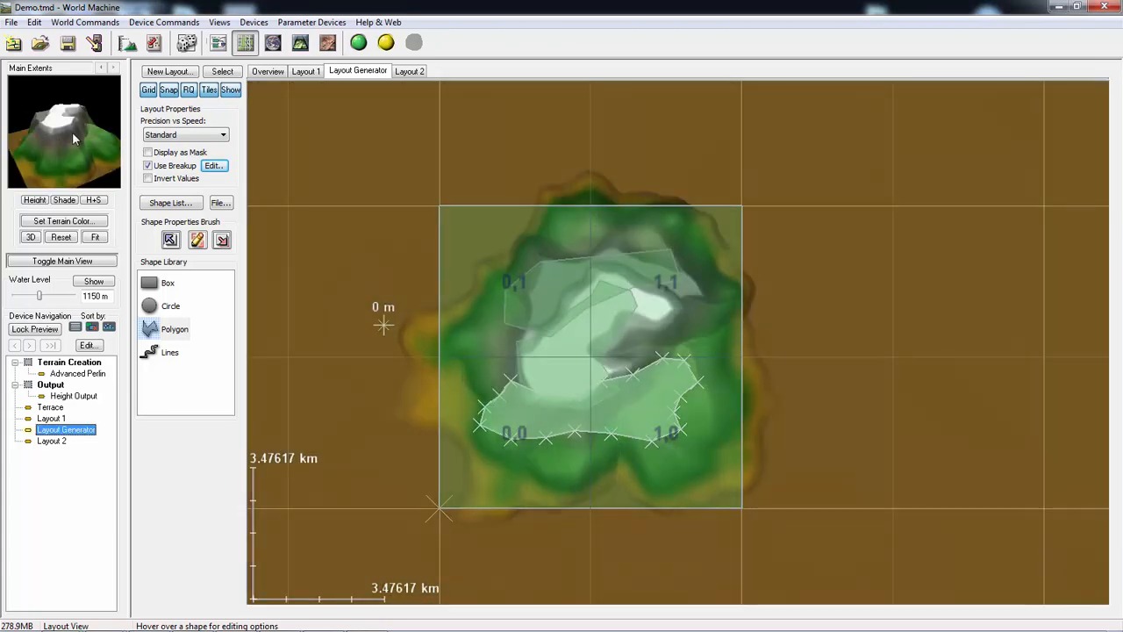
mouse_move(74, 137)
left_mouse_down()
mouse_move(38, 152)
mouse_move(31, 126)
mouse_move(66, 121)
mouse_move(111, 159)
mouse_move(102, 108)
mouse_move(105, 126)
left_mouse_up()
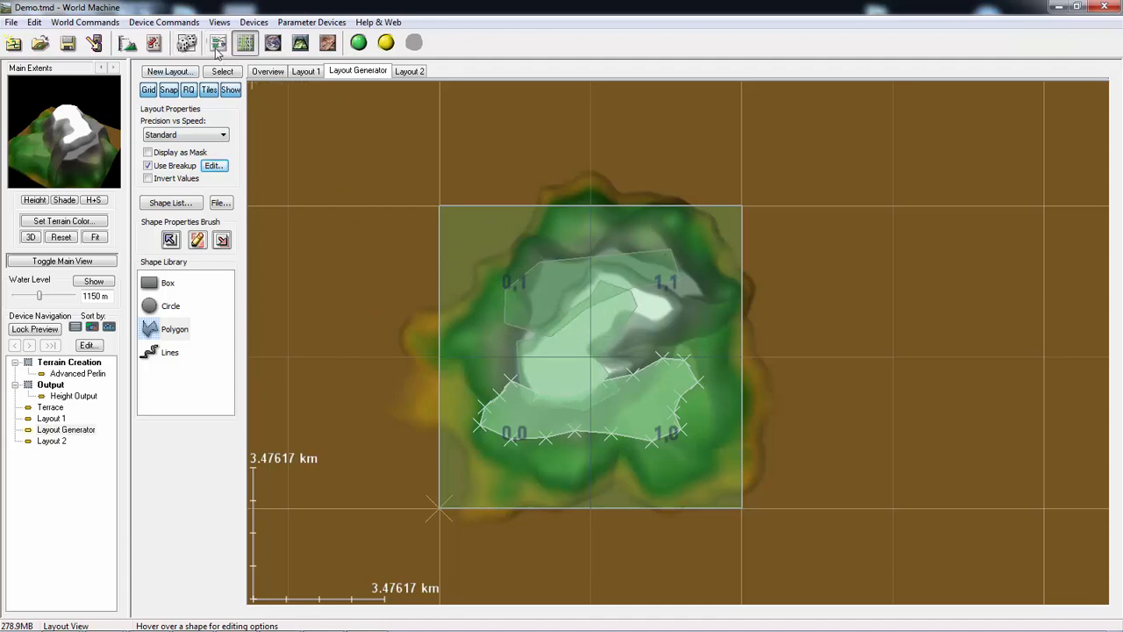
- Return to the device workview and save the project
left_click(217, 46)
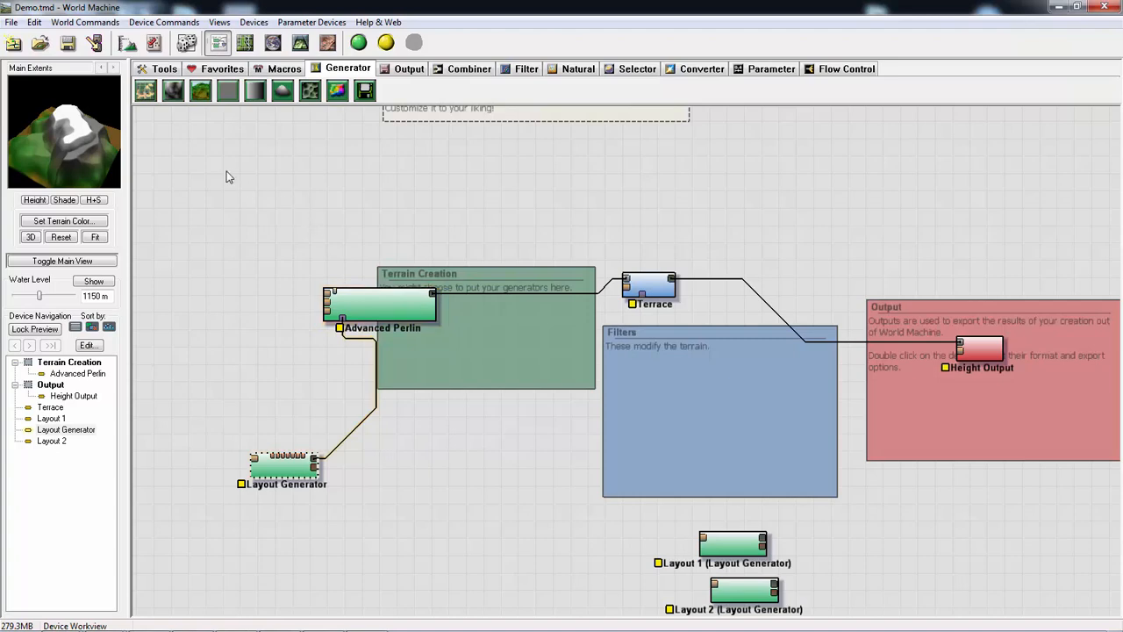
left_click(11, 22)
left_click(26, 117)
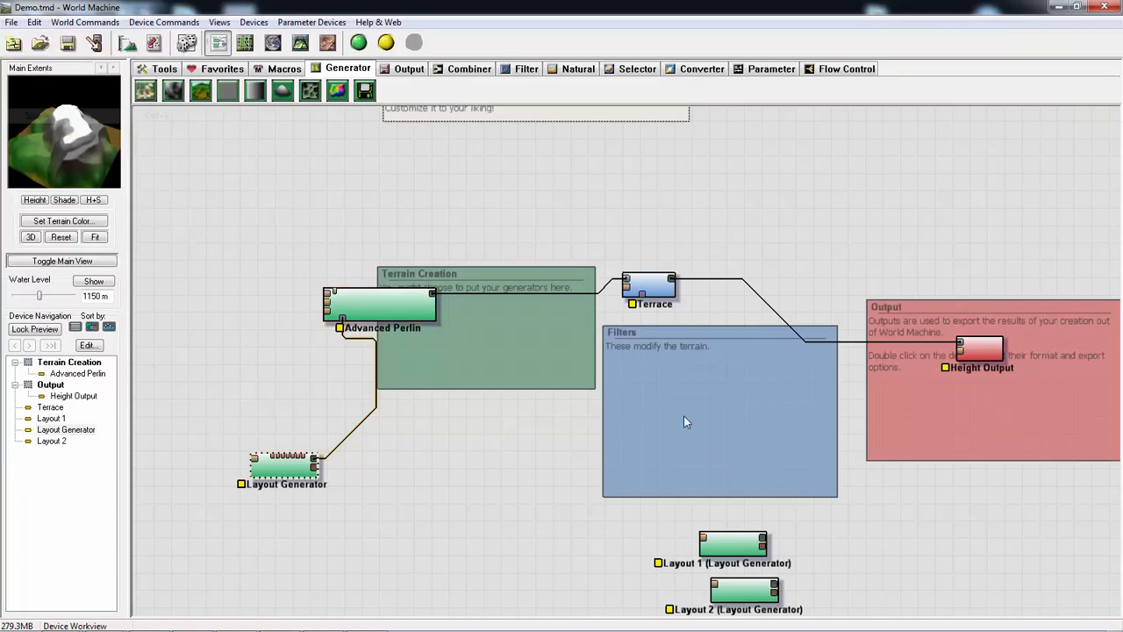
- Move the Layout Generator device farther away from Advanced Perlin in the device network
left_click(397, 305)
middle_click_drag(415, 207, 528, 217)
left_click_drag(379, 476, 320, 468)
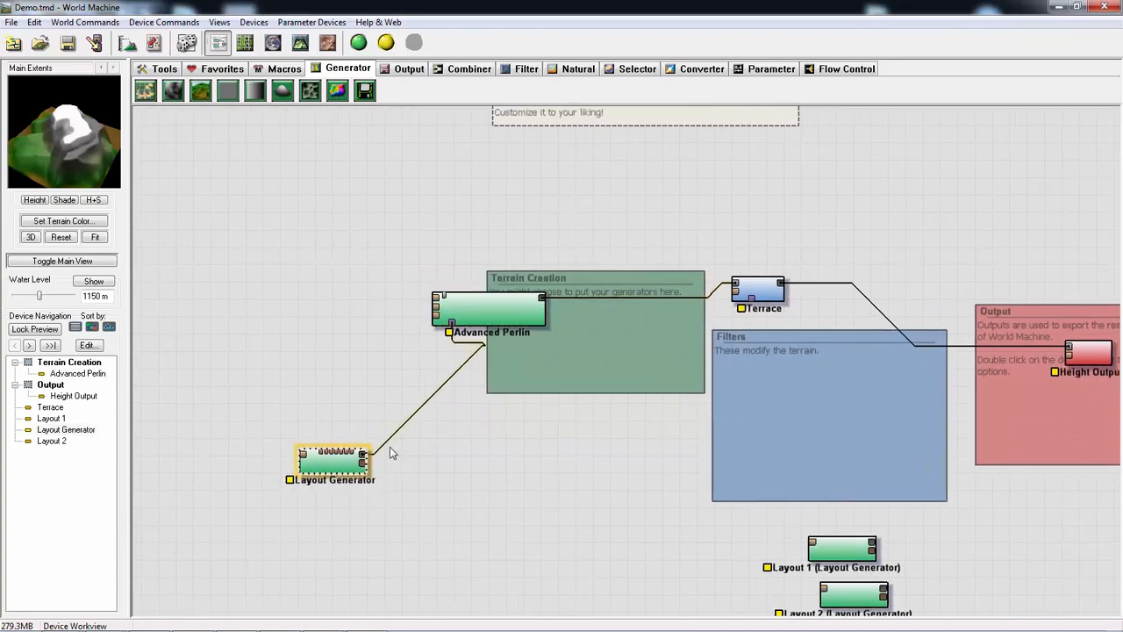
left_click(512, 319)
double_click(514, 317)
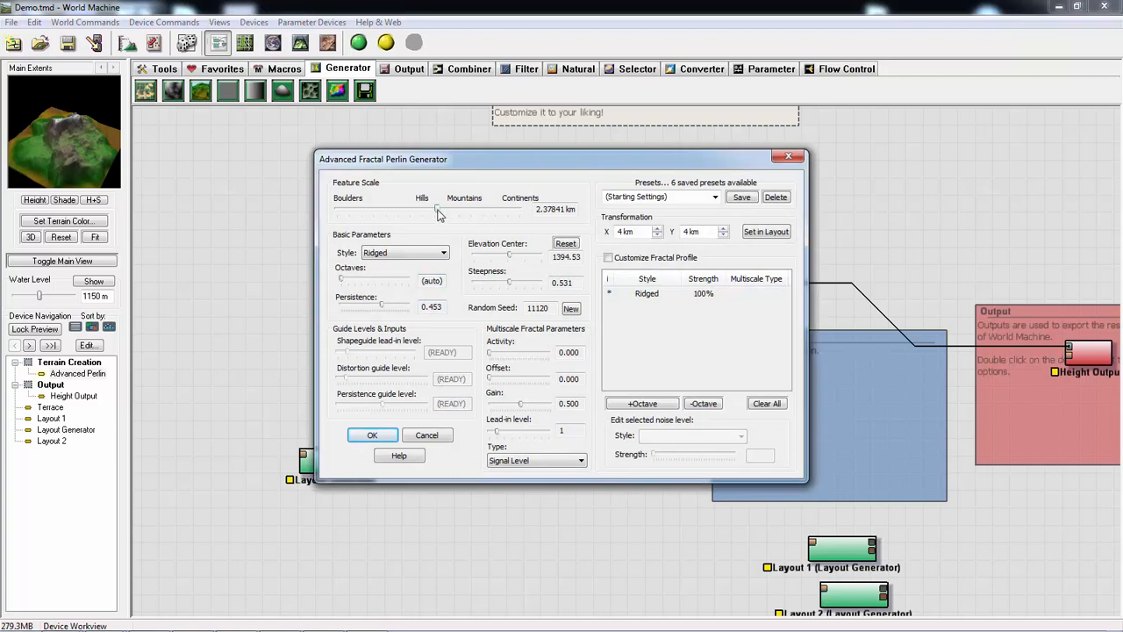
left_click_drag(439, 215, 453, 217)
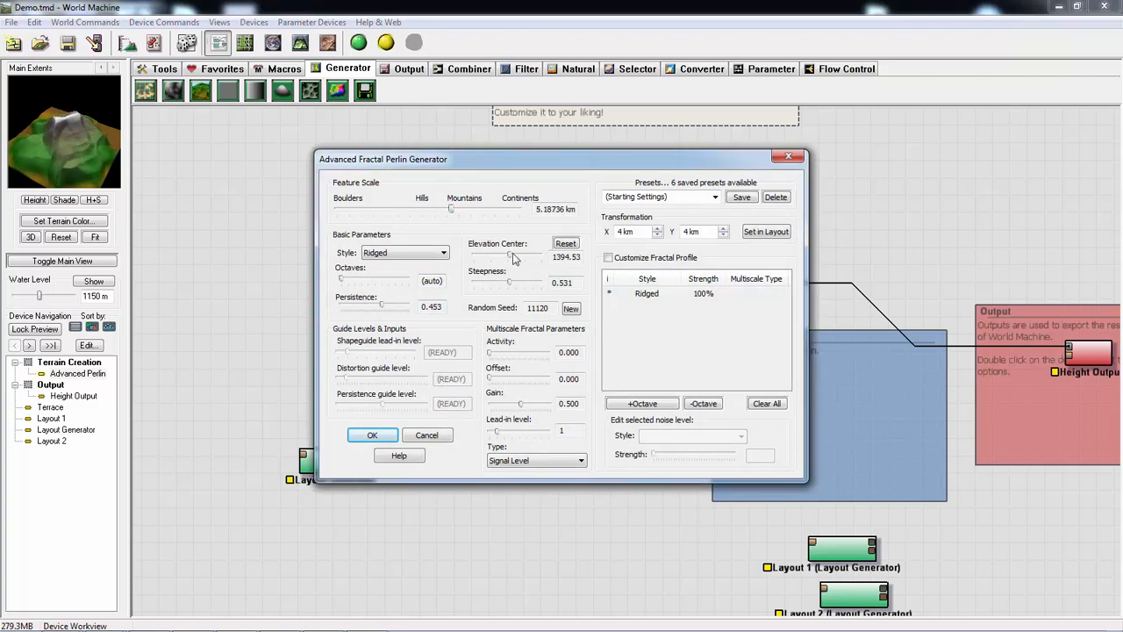
left_click_drag(515, 258, 536, 285)
mouse_move(447, 214)
left_mouse_down()
mouse_move(459, 212)
mouse_move(444, 211)
left_mouse_up()
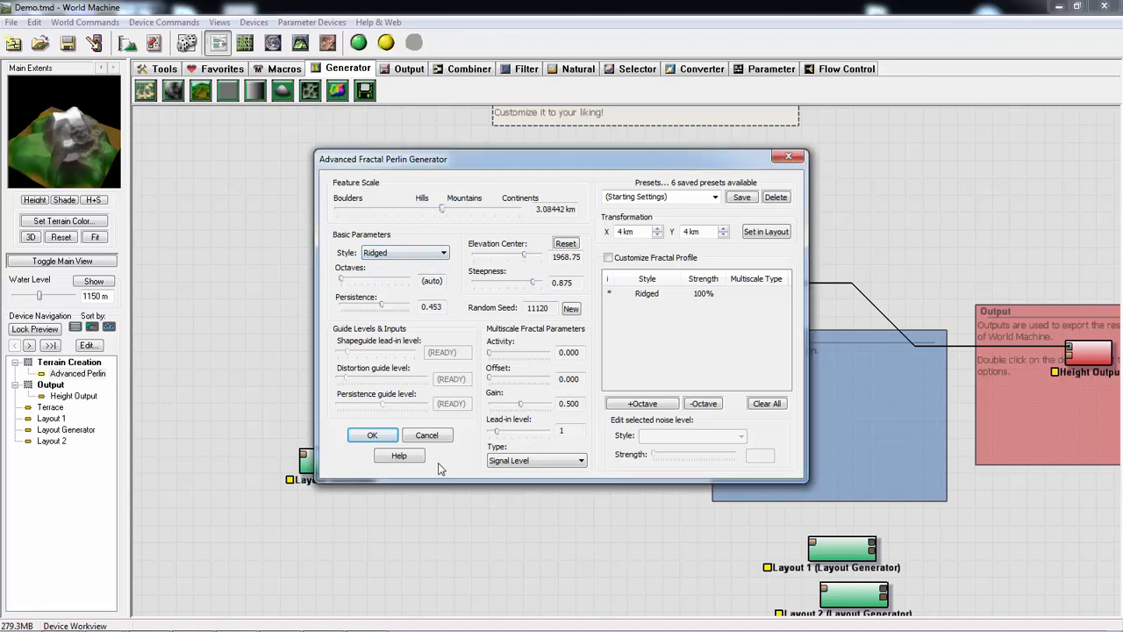
left_click_drag(531, 283, 503, 263)
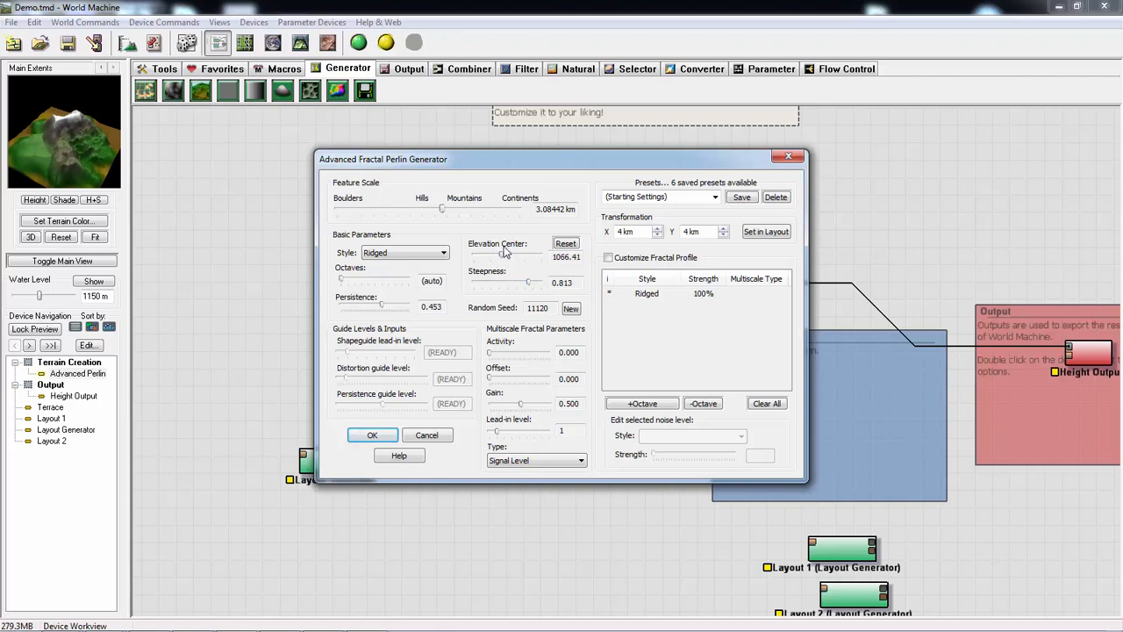
left_click_drag(447, 210, 453, 215)
left_click(788, 156)
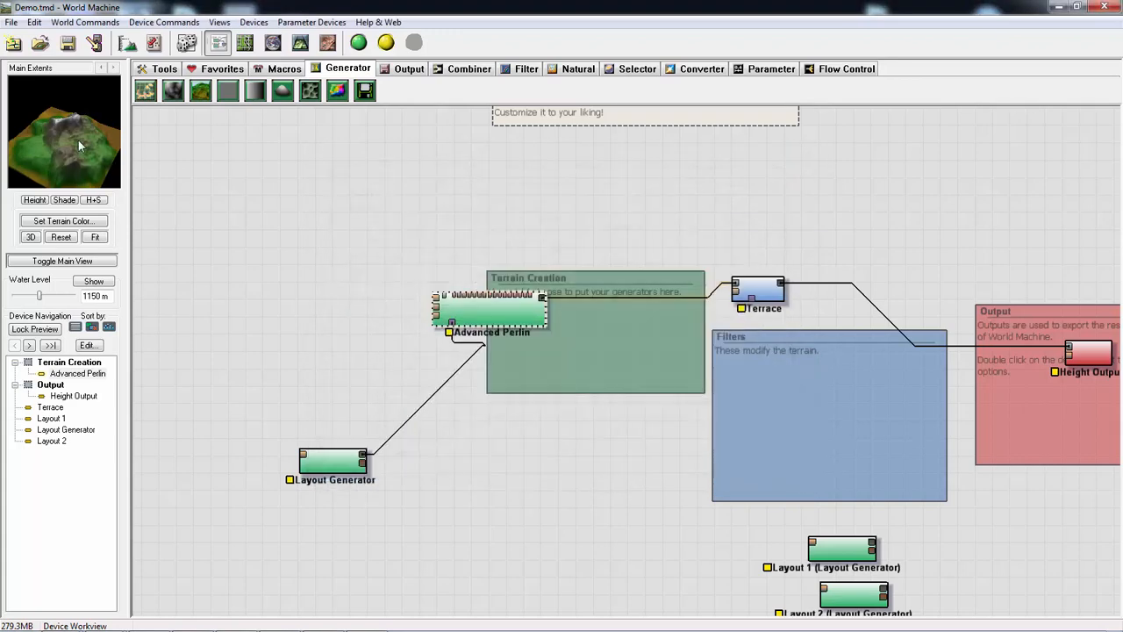
- Set Advanced Perlin's feature scale to about 1.30 km, elevation center to 1968.75 and steepness to 0.844, and inspect the preview
double_click(527, 316)
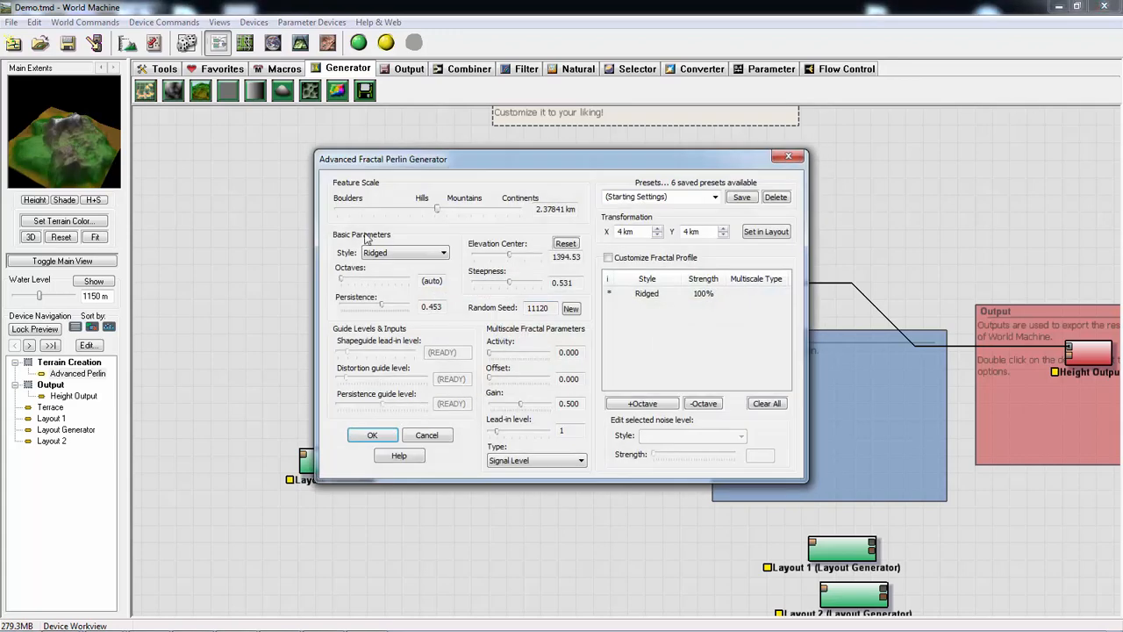
left_click_drag(443, 213, 454, 214)
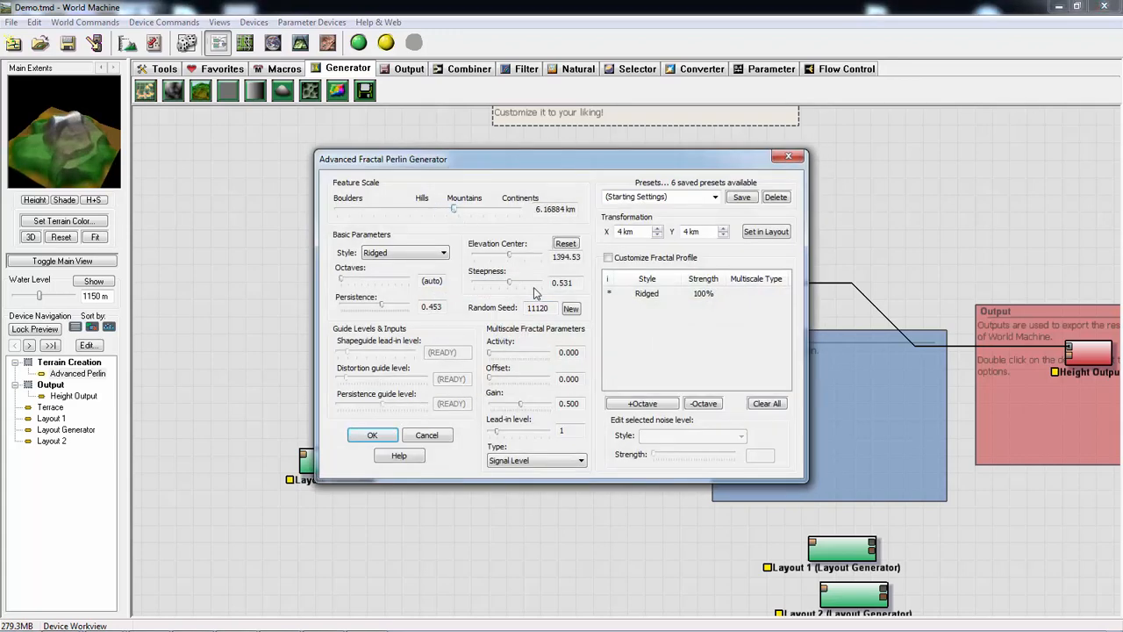
left_click_drag(506, 257, 531, 282)
left_click_drag(452, 211, 438, 212)
left_click(373, 434)
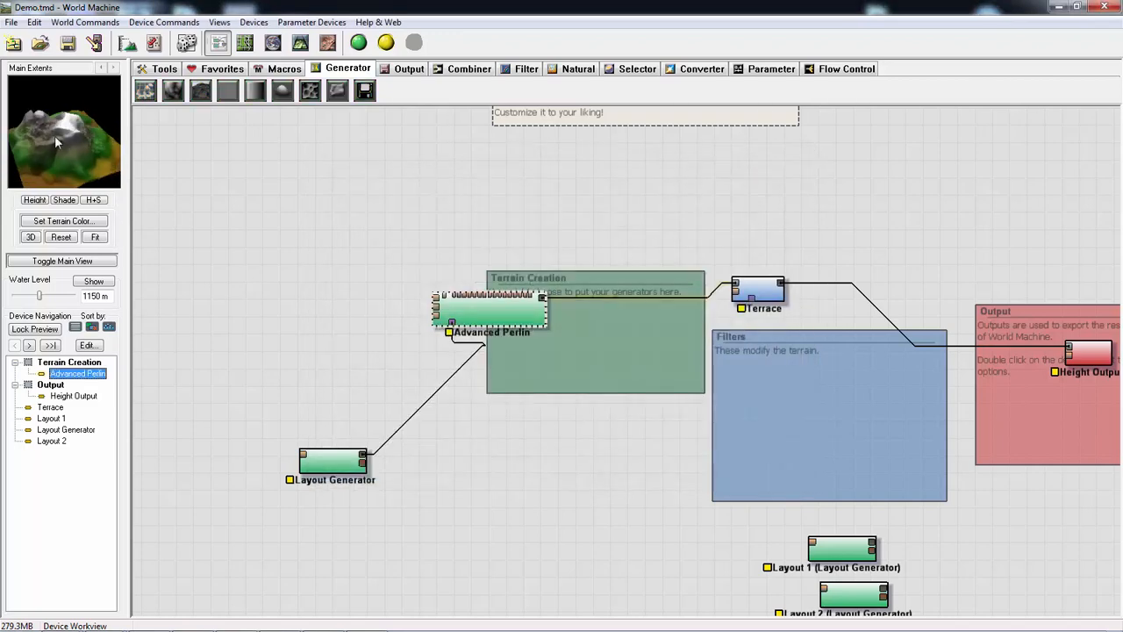
left_click_drag(54, 135, 77, 153)
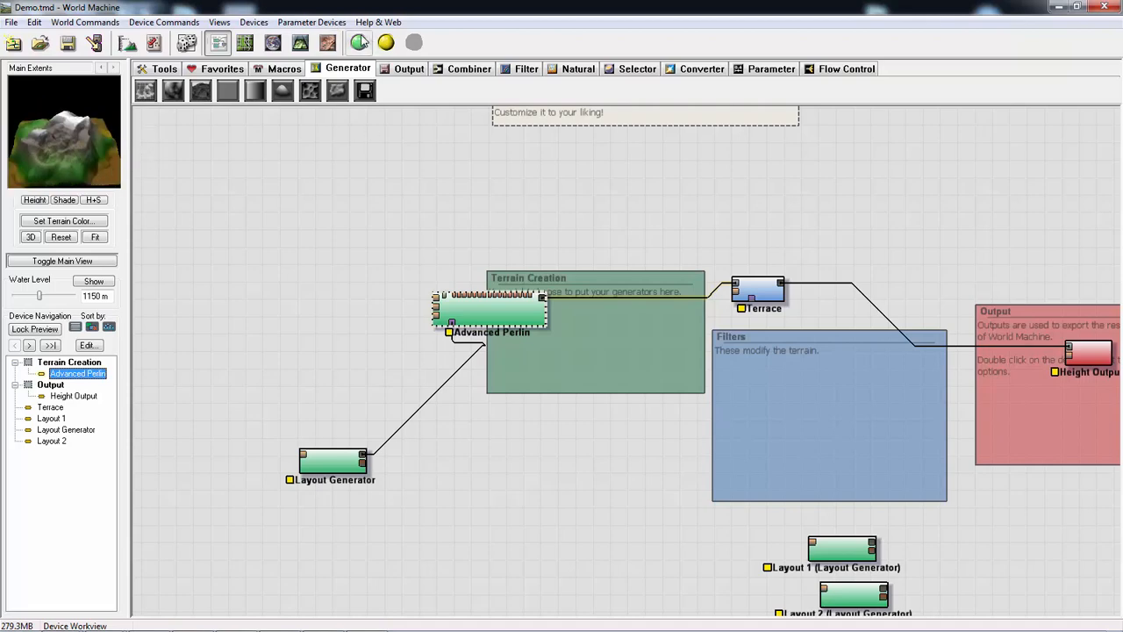
- Build the terrain and orbit the 3D view to examine the mountain from above and from the side
left_click(359, 43)
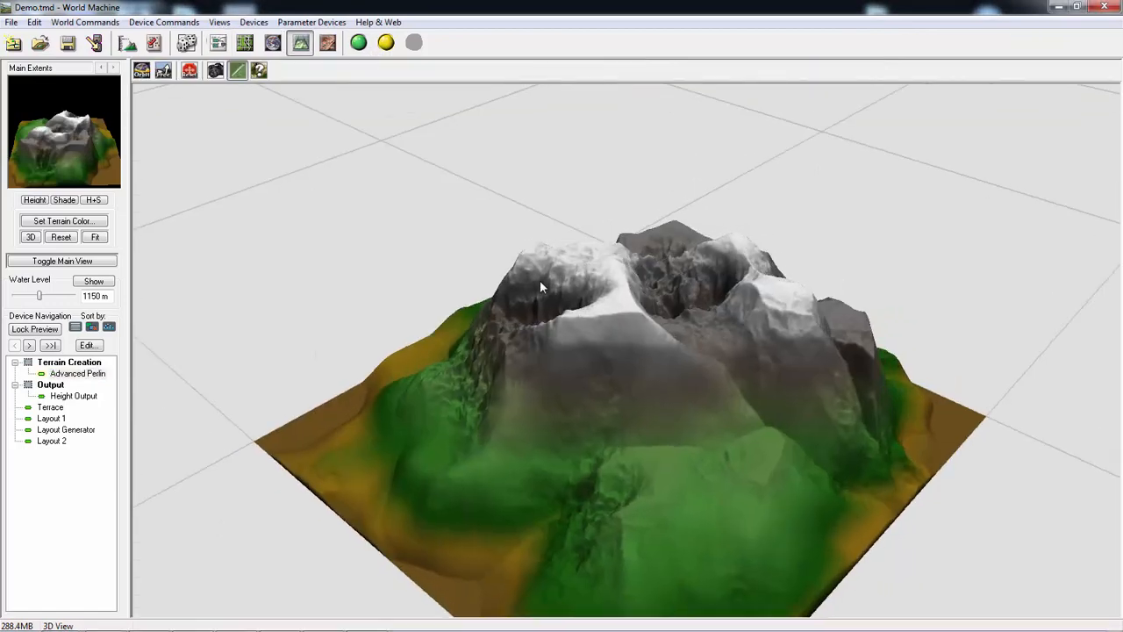
left_click_drag(540, 285, 746, 238)
left_click(219, 43)
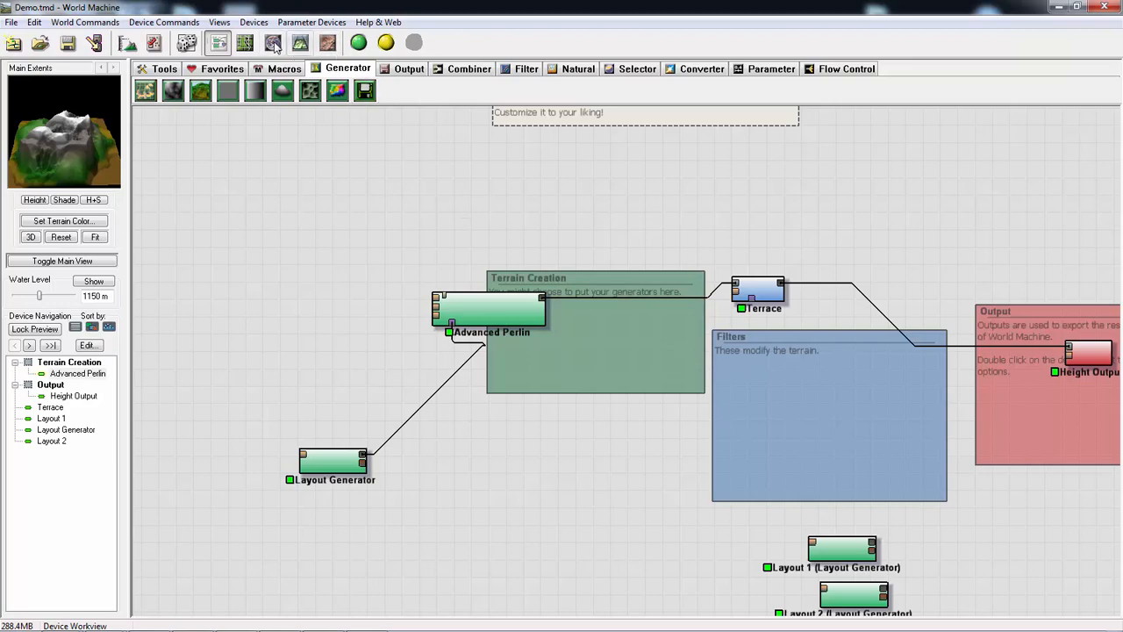
left_click(300, 43)
left_click_drag(780, 307, 657, 382)
right_click_drag(657, 382, 655, 352)
left_click_drag(655, 353, 808, 394)
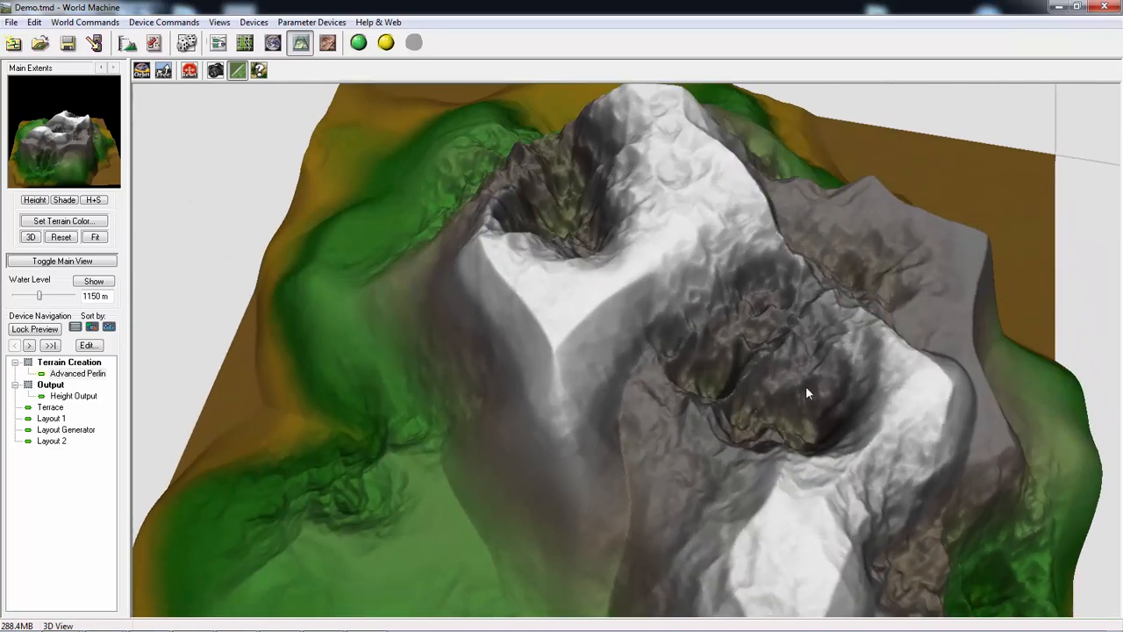
left_click_drag(637, 500, 508, 211)
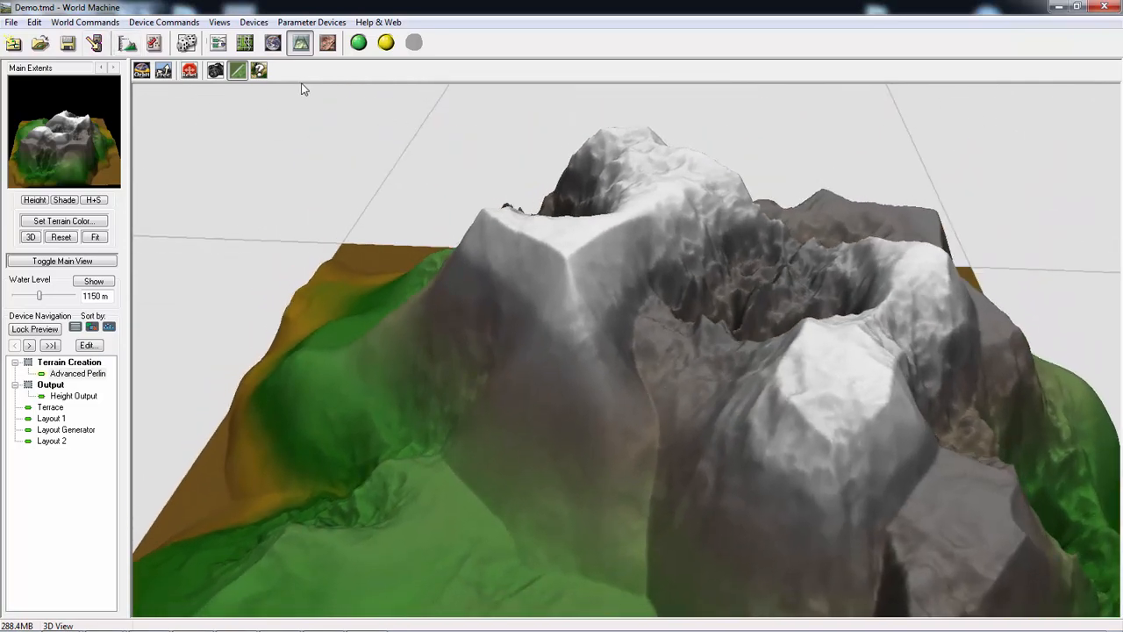
left_click(219, 44)
left_click(500, 314)
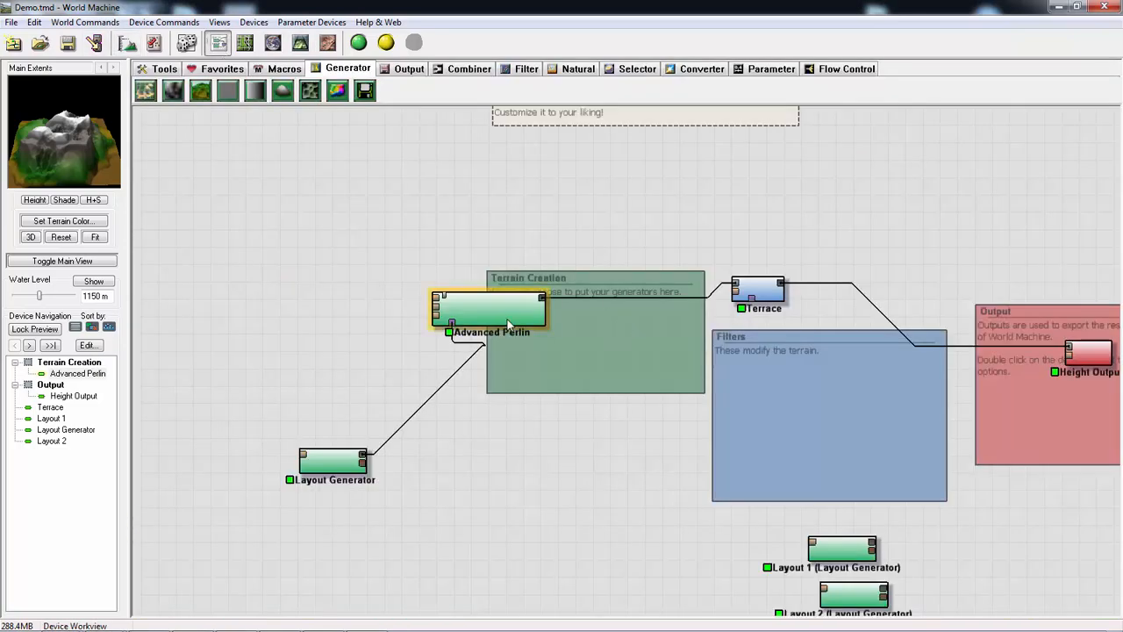
double_click(501, 317)
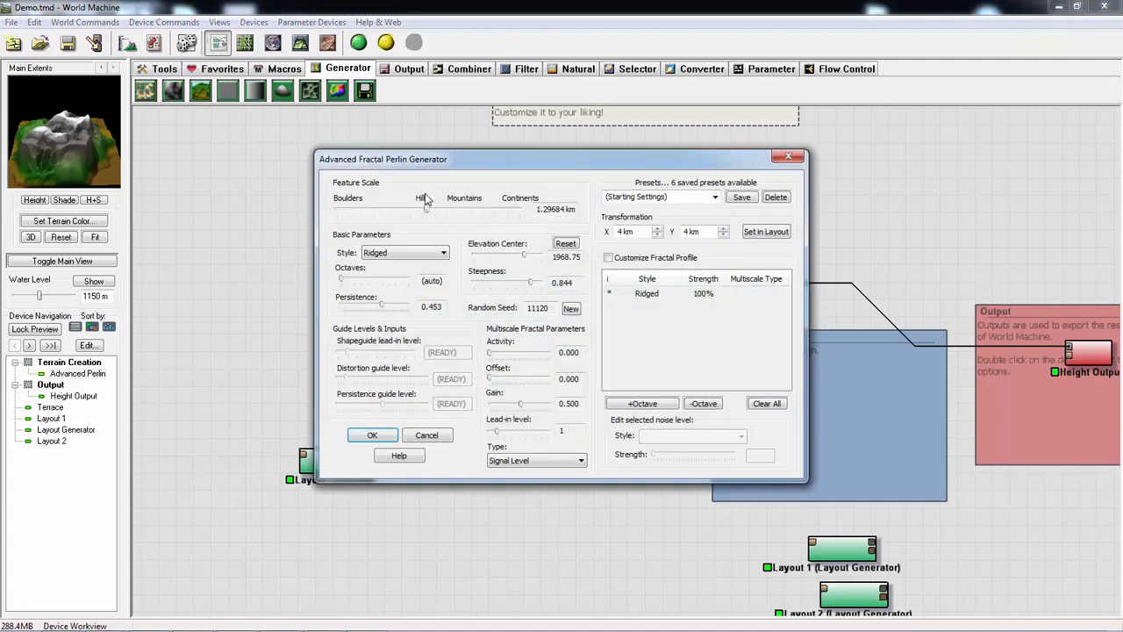
left_click_drag(426, 213, 419, 213)
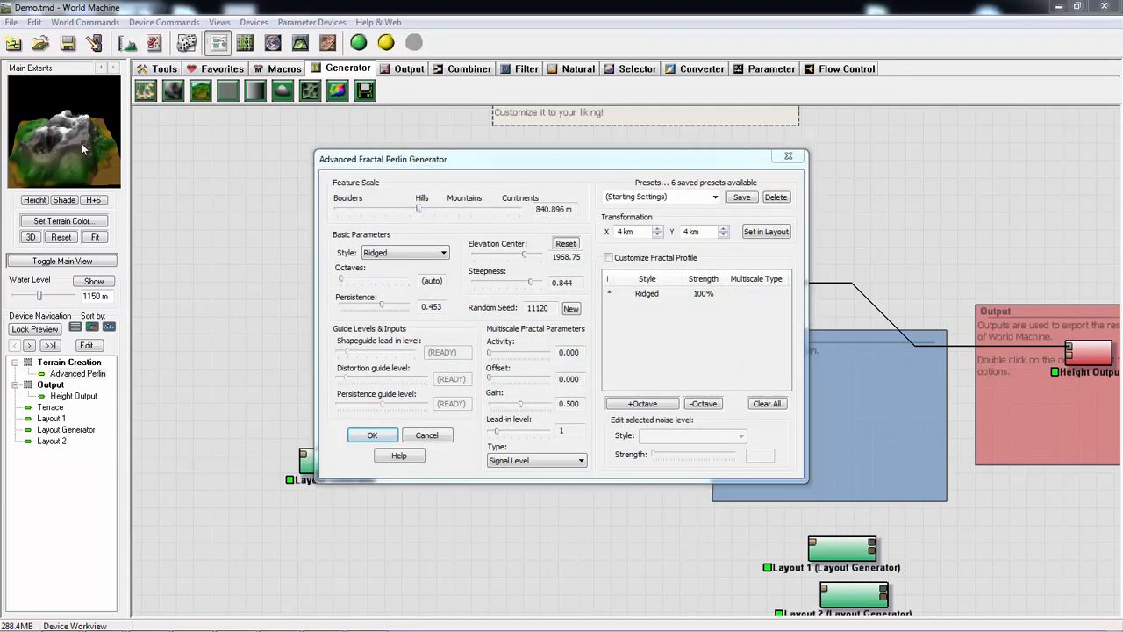
left_click(788, 156)
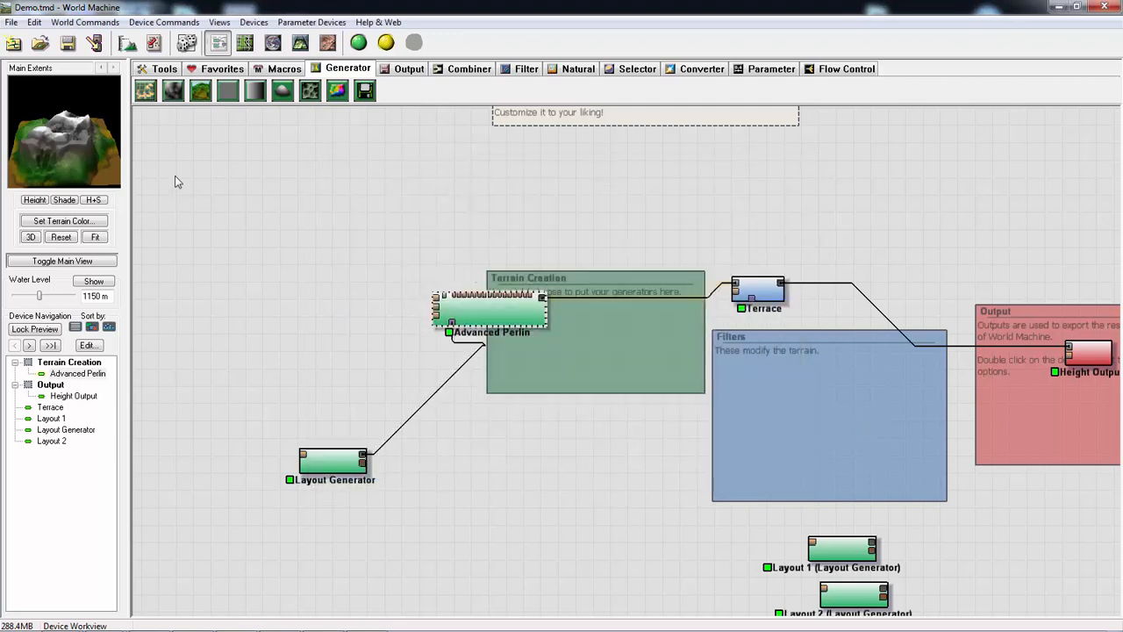
left_click_drag(94, 159, 72, 136)
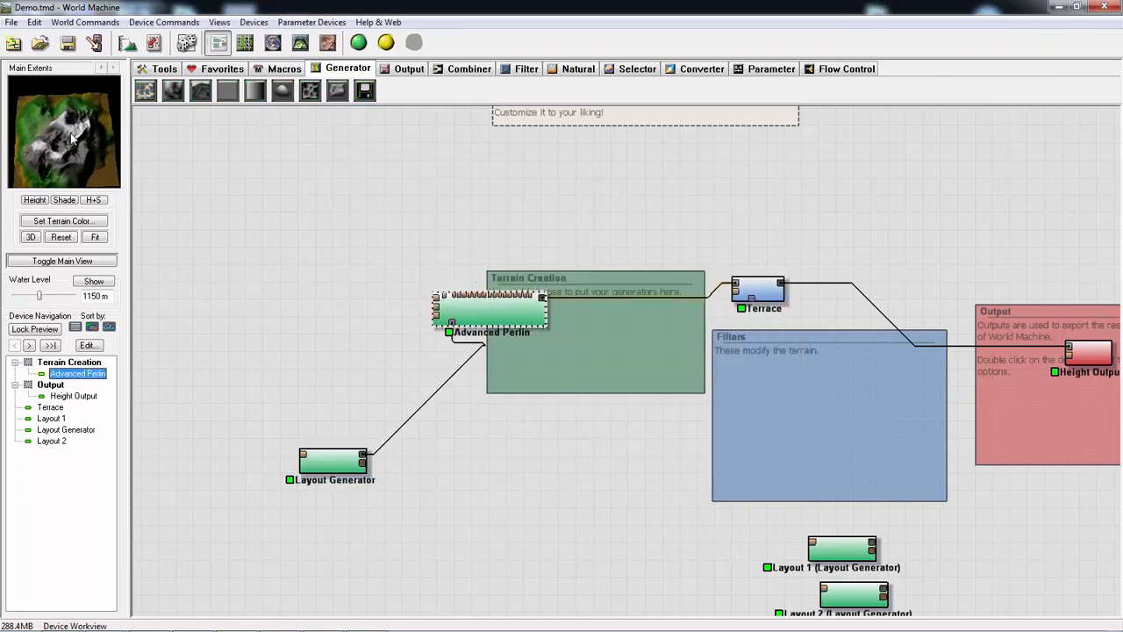
- Set Advanced Perlin's feature scale to 4 km and shift it and the Layout Generator slightly apart in the network
double_click(532, 330)
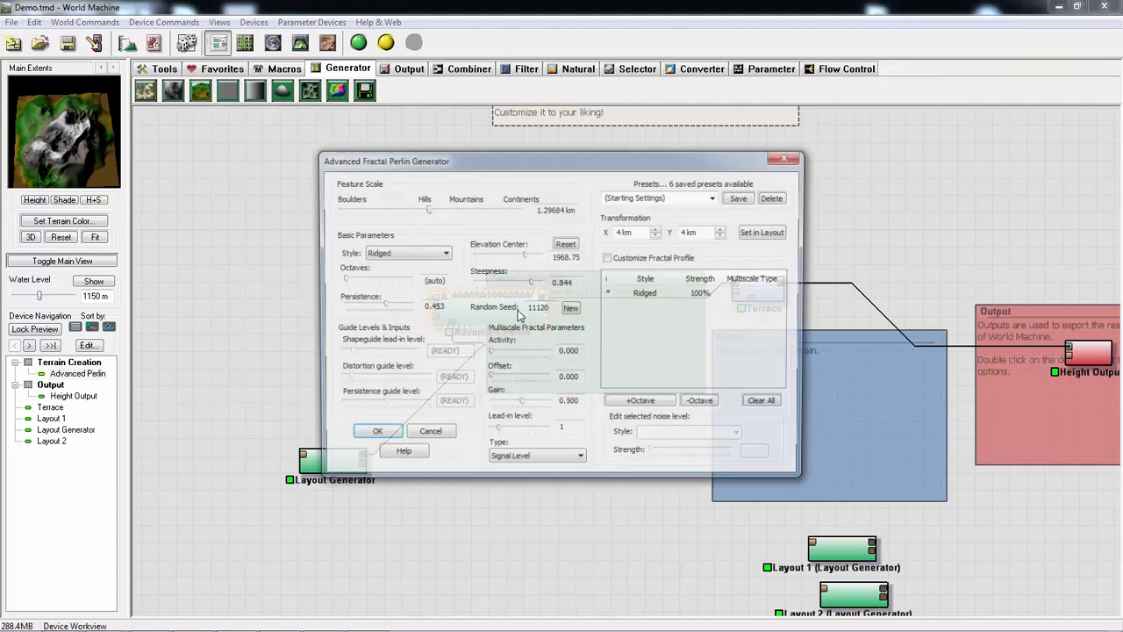
left_click_drag(432, 215, 445, 216)
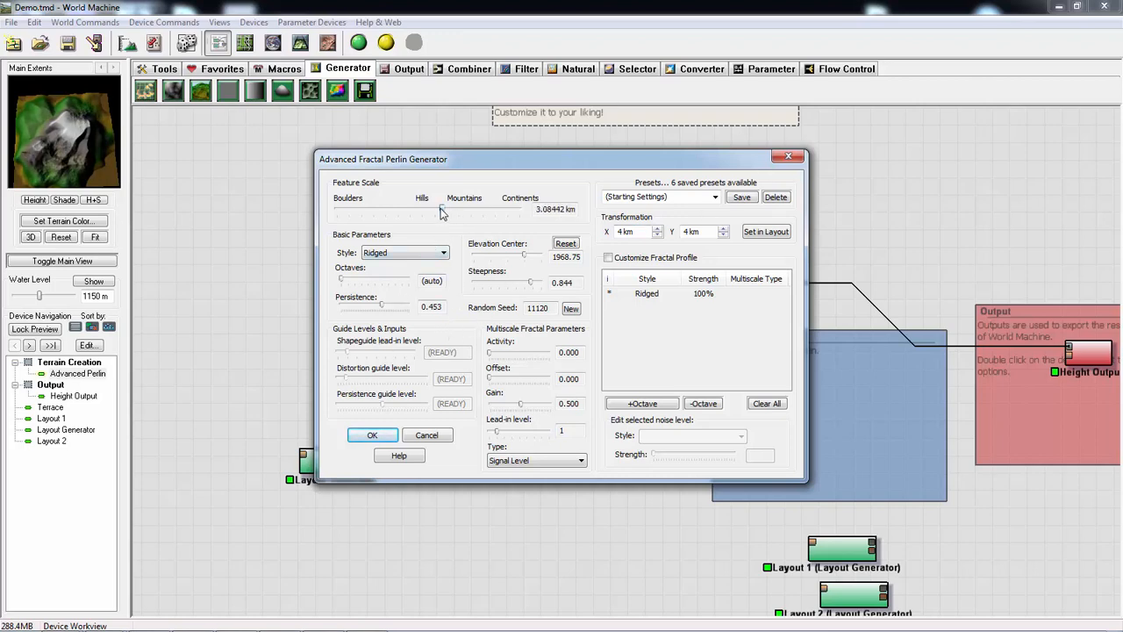
left_click_drag(446, 214, 446, 215)
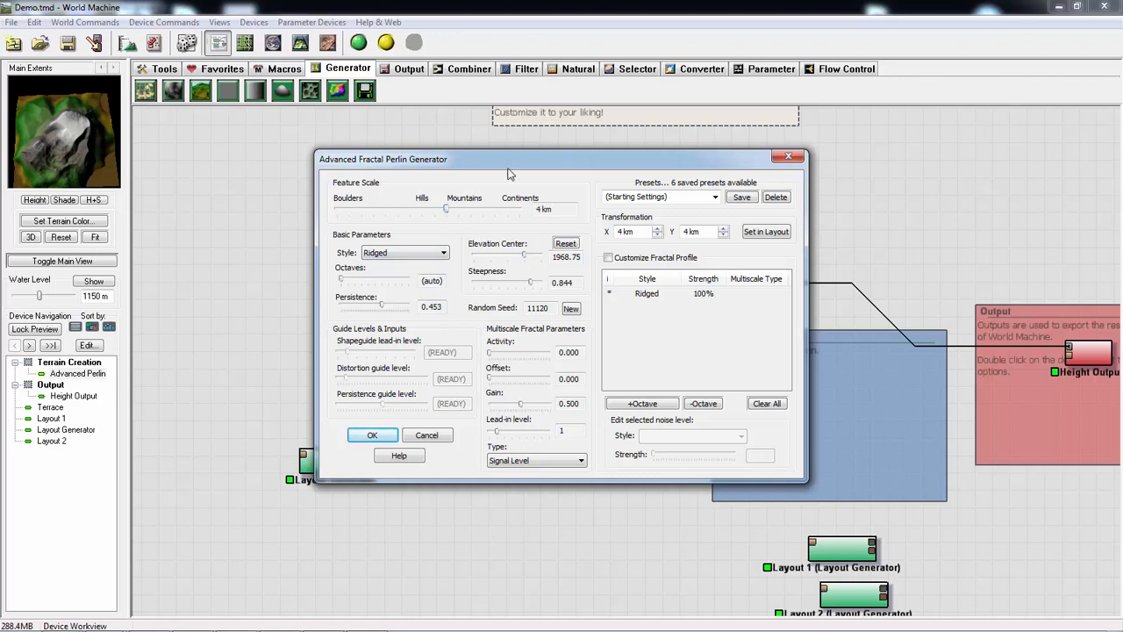
left_click(371, 434)
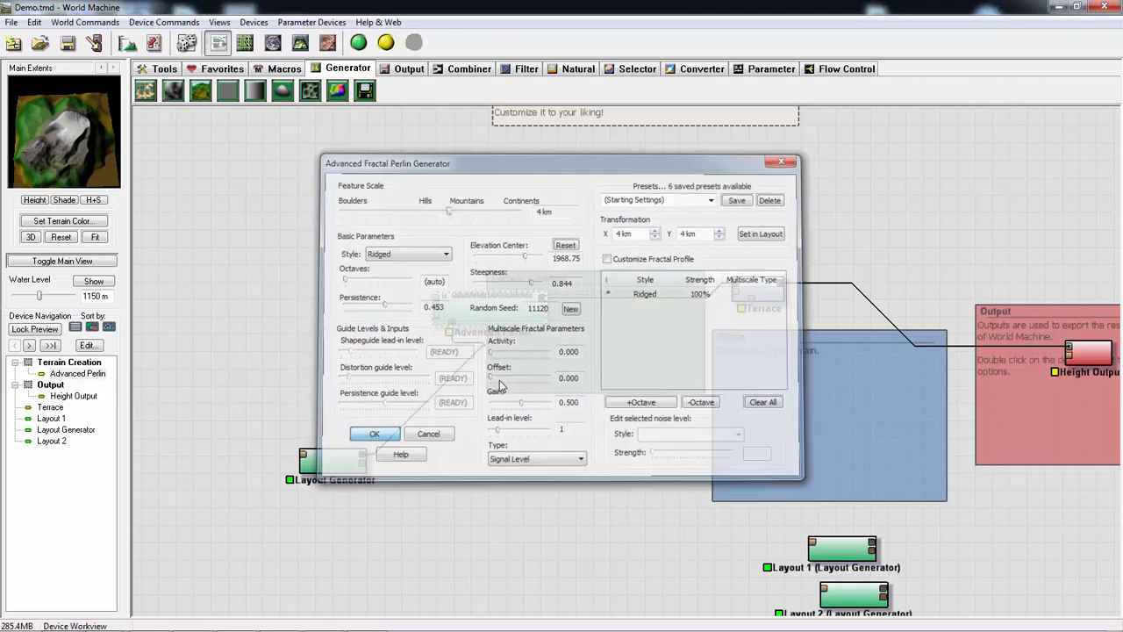
left_click_drag(498, 325, 513, 332)
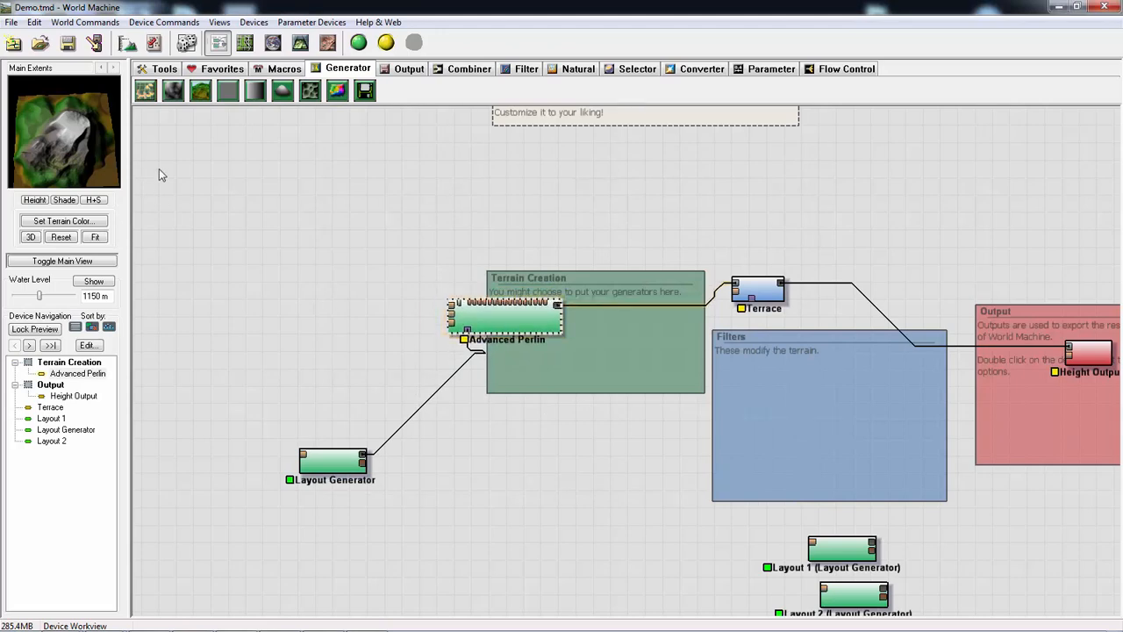
left_click_drag(332, 460, 314, 443)
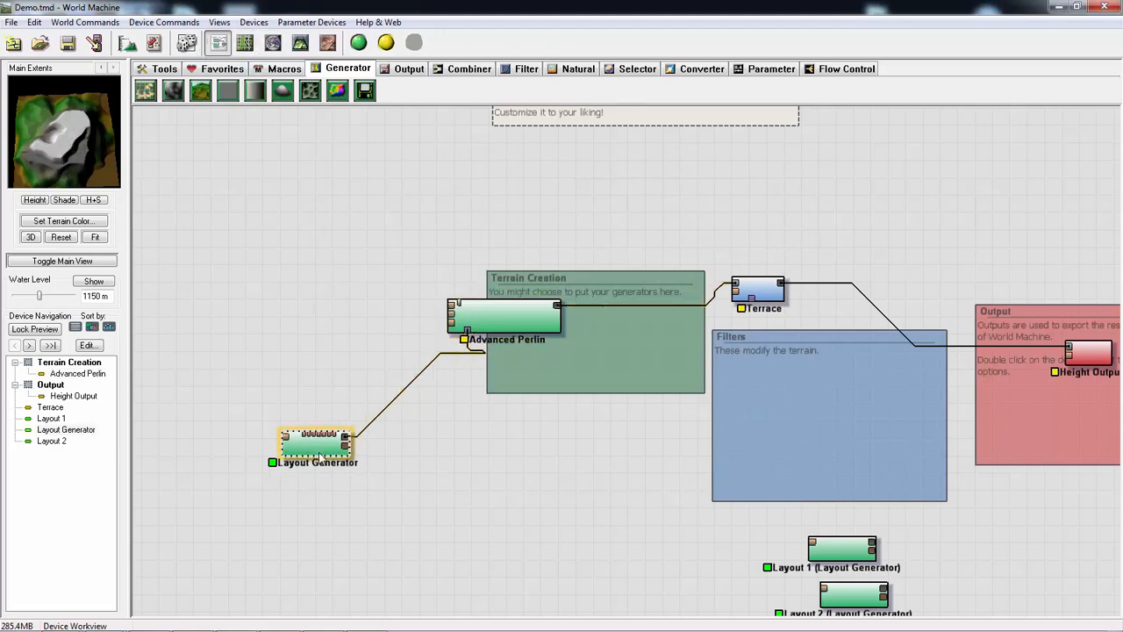
- Rebuild the terrain and examine the larger-scale mountain features in the 3D view
left_click(358, 42)
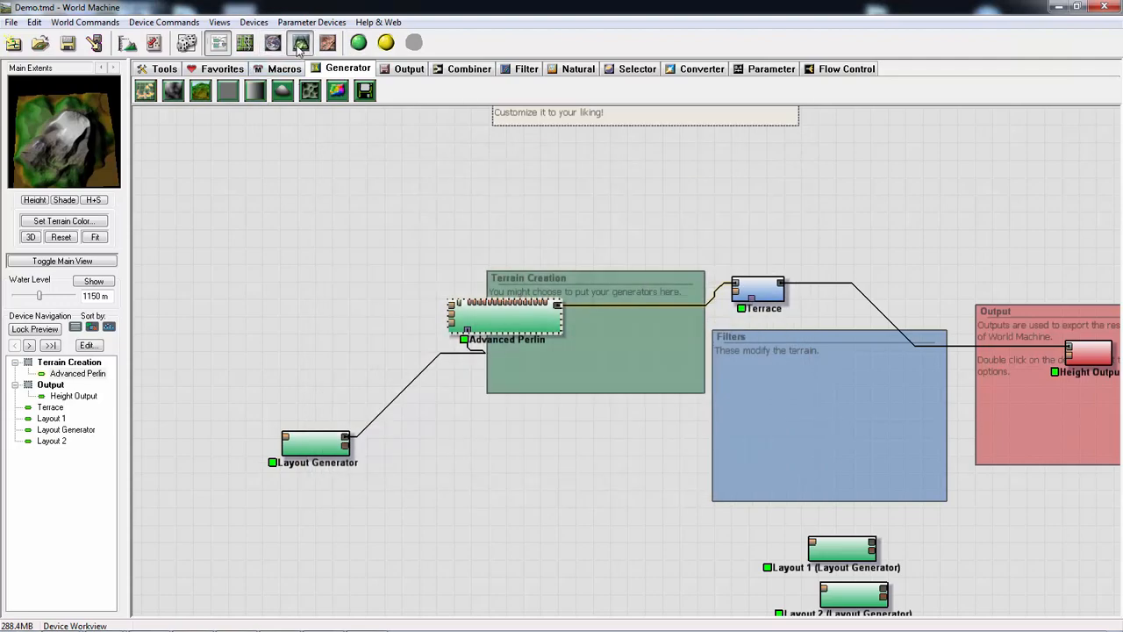
left_click(300, 42)
scroll(425, 433, "down", 5)
left_click_drag(574, 454, 383, 423)
left_click_drag(544, 439, 638, 274)
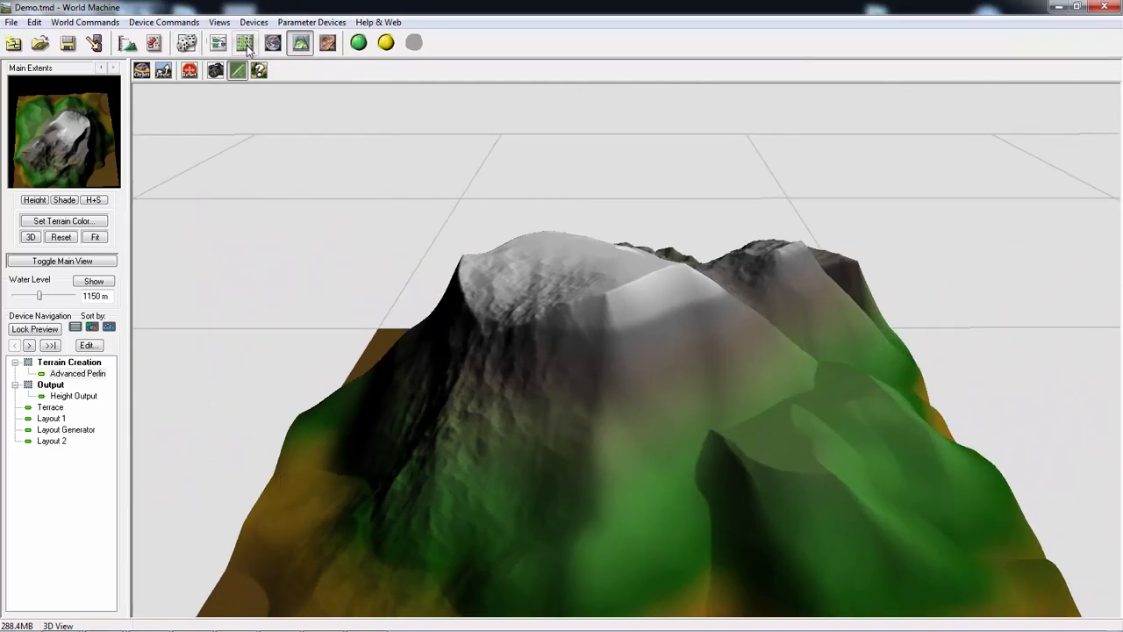
- Move the Layout Generator and Advanced Perlin devices upward, freeing space inside the Terrain Creation group
left_click(215, 45)
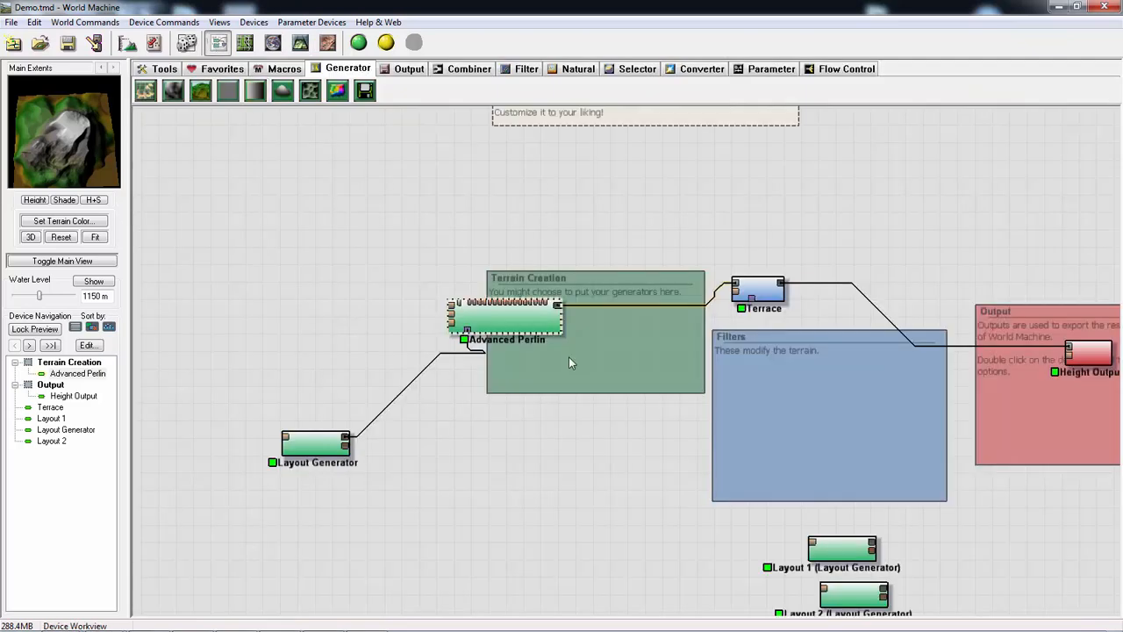
left_click_drag(307, 450, 338, 404)
left_click_drag(530, 317, 489, 271)
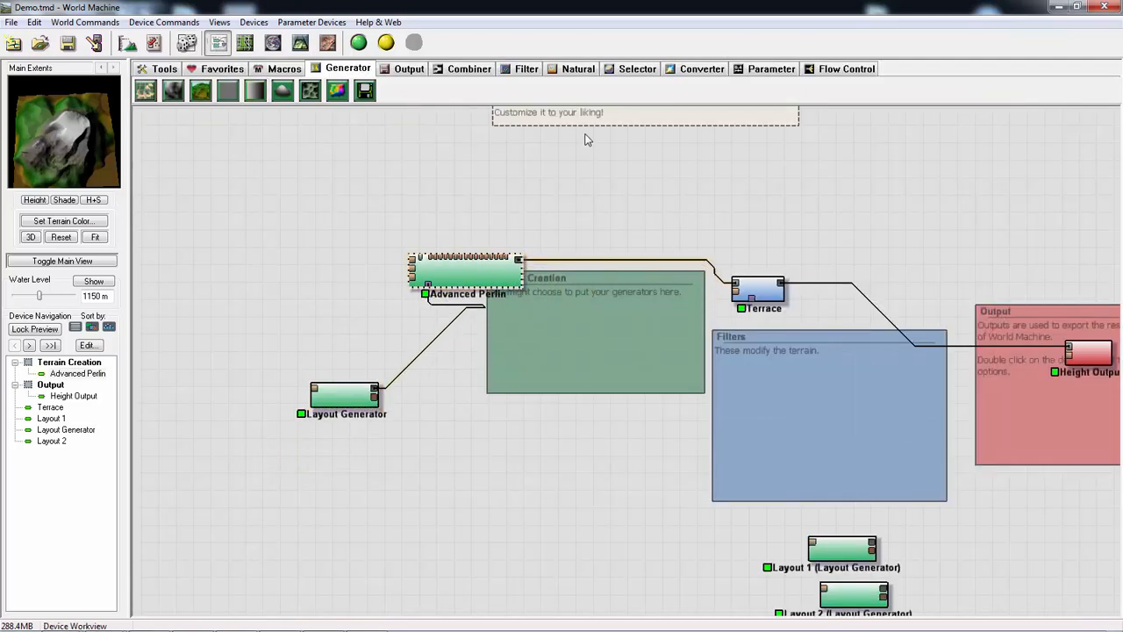
- Add a Combiner device inside the Terrain Creation group, below Advanced Perlin's output wire
left_click(473, 70)
left_click_drag(200, 90, 623, 357)
left_click(616, 341)
right_click(617, 285)
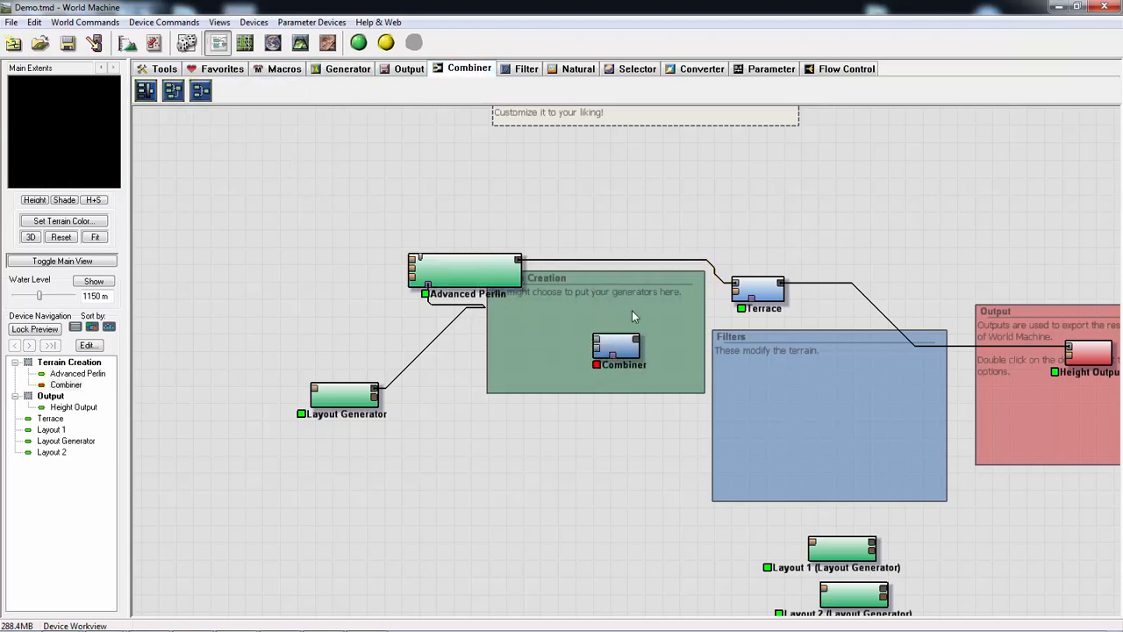
left_click(95, 260)
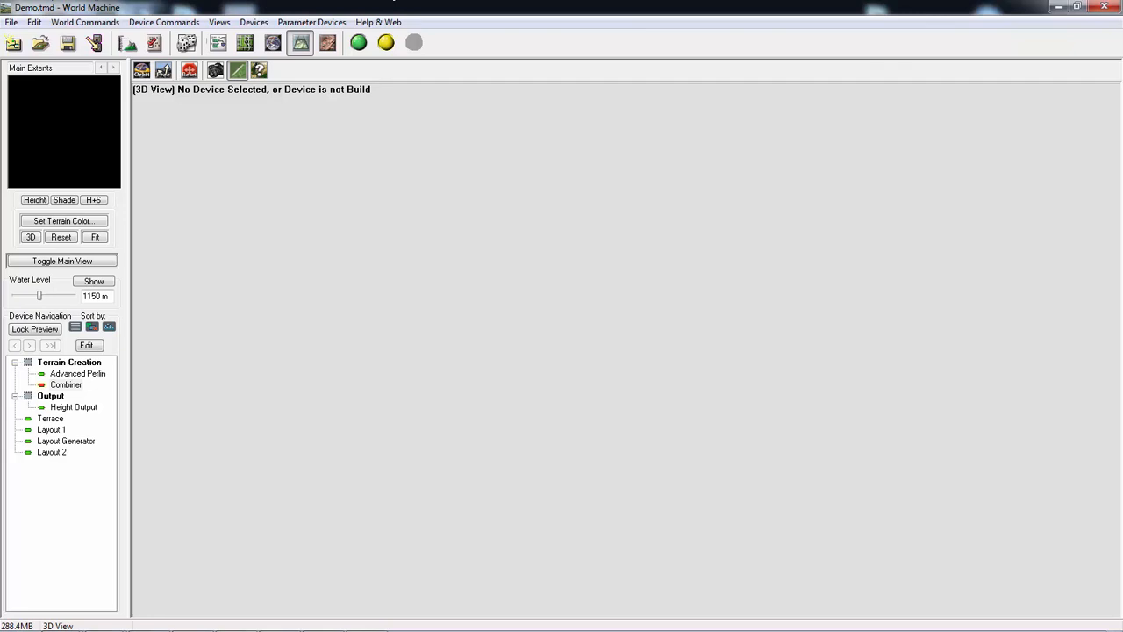
left_click(218, 43)
left_click(611, 342)
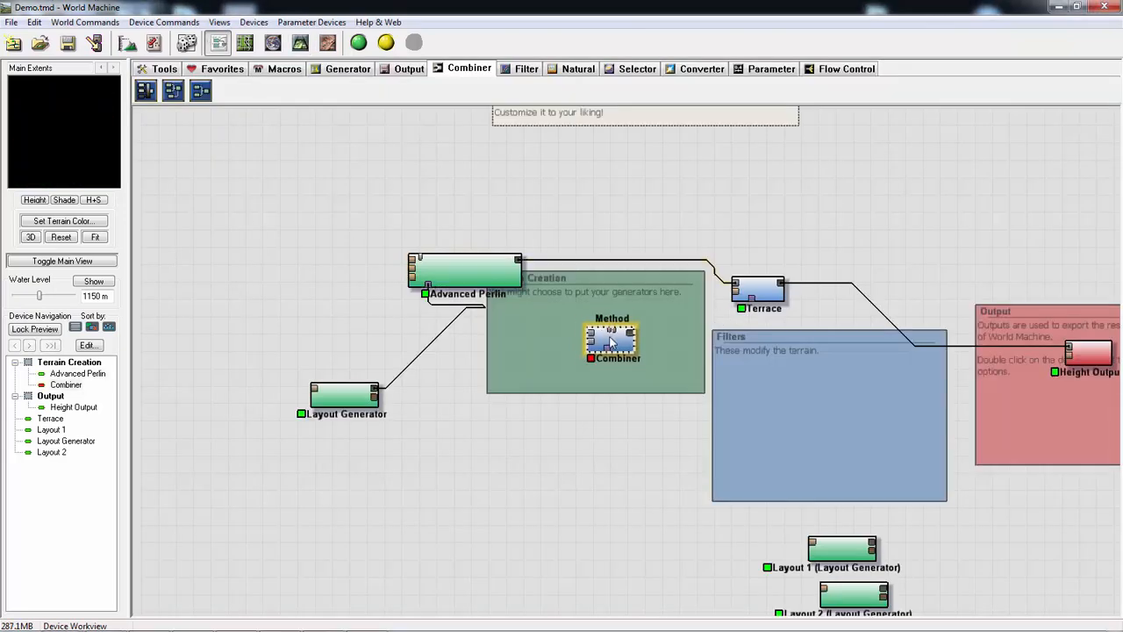
- Duplicate the Advanced Perlin device and place the copy in the network
left_click(485, 268)
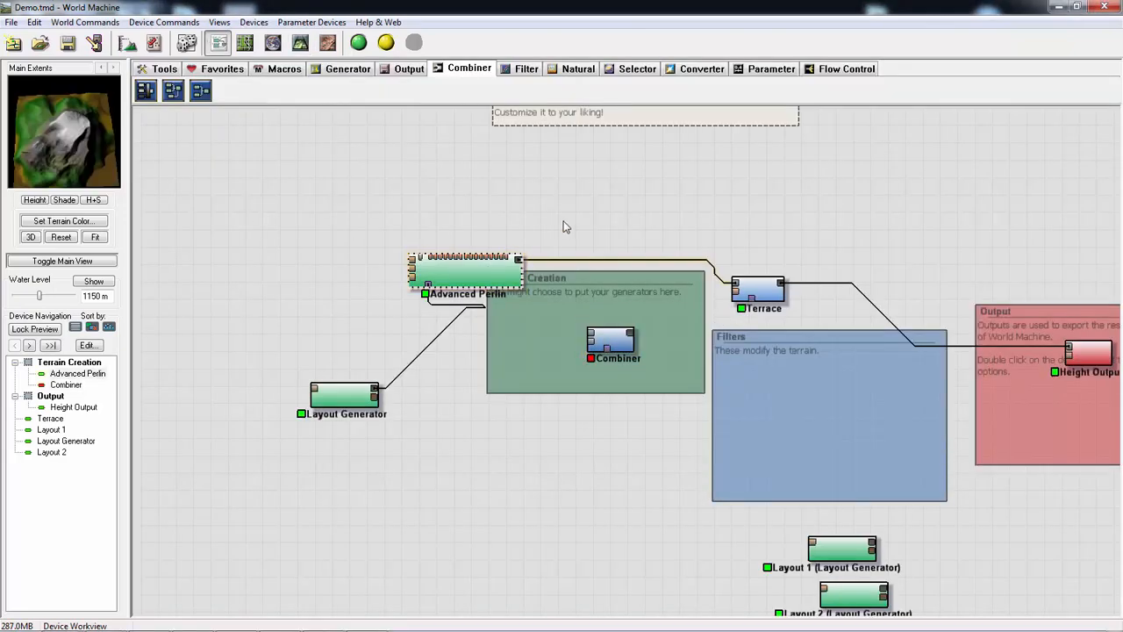
key("ctrl+c")
key("ctrl+v")
left_click_drag(494, 299, 639, 235)
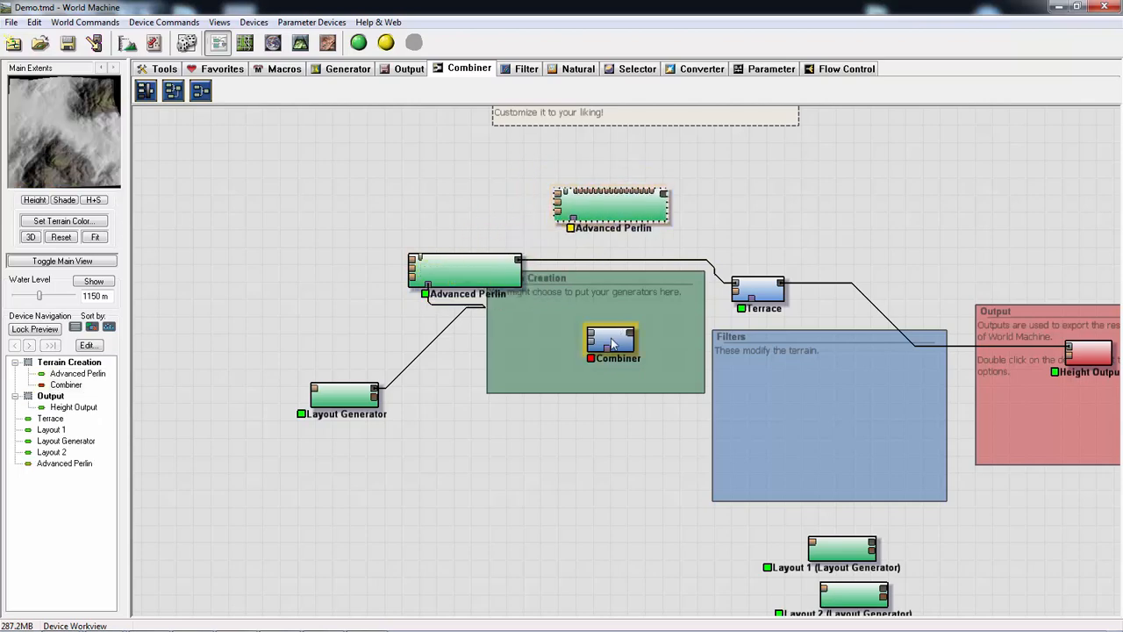
- Wire the original and duplicated Advanced Perlin devices into the Combiner's two inputs, with the copy placed below the Layout Generator
left_click_drag(611, 340, 587, 330)
left_click(509, 279)
left_click_drag(509, 279, 604, 323)
left_click_drag(641, 204, 614, 326)
- Set the duplicated Advanced Perlin's feature scale to 1.41421 km, elevation center to 1886.72 and steepness to 0.156
double_click(461, 460)
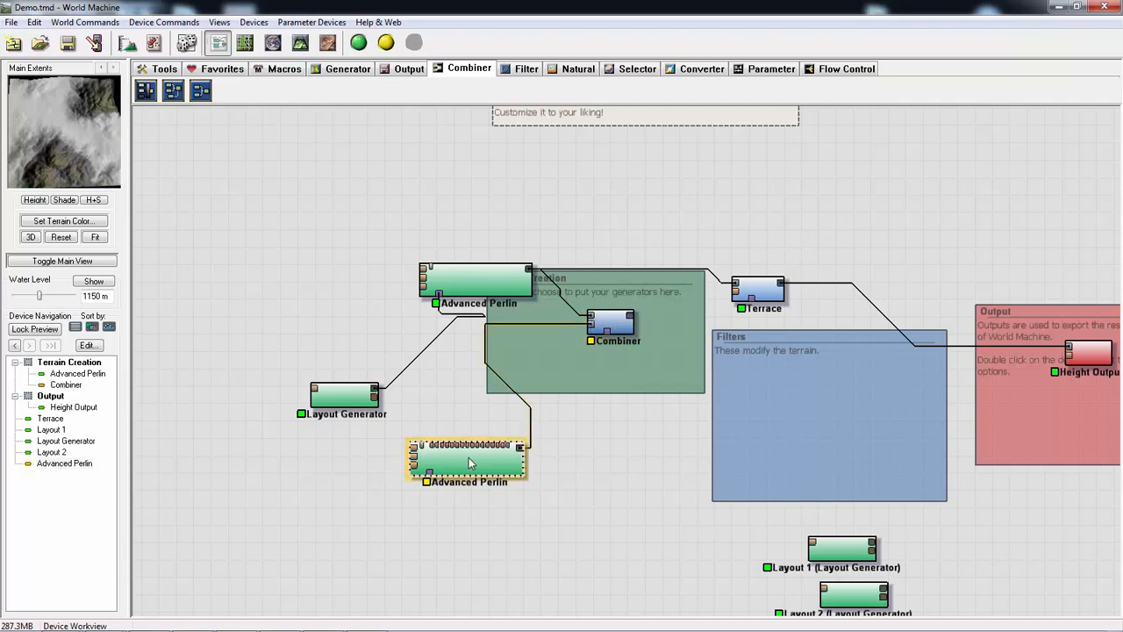
left_click_drag(445, 213, 427, 207)
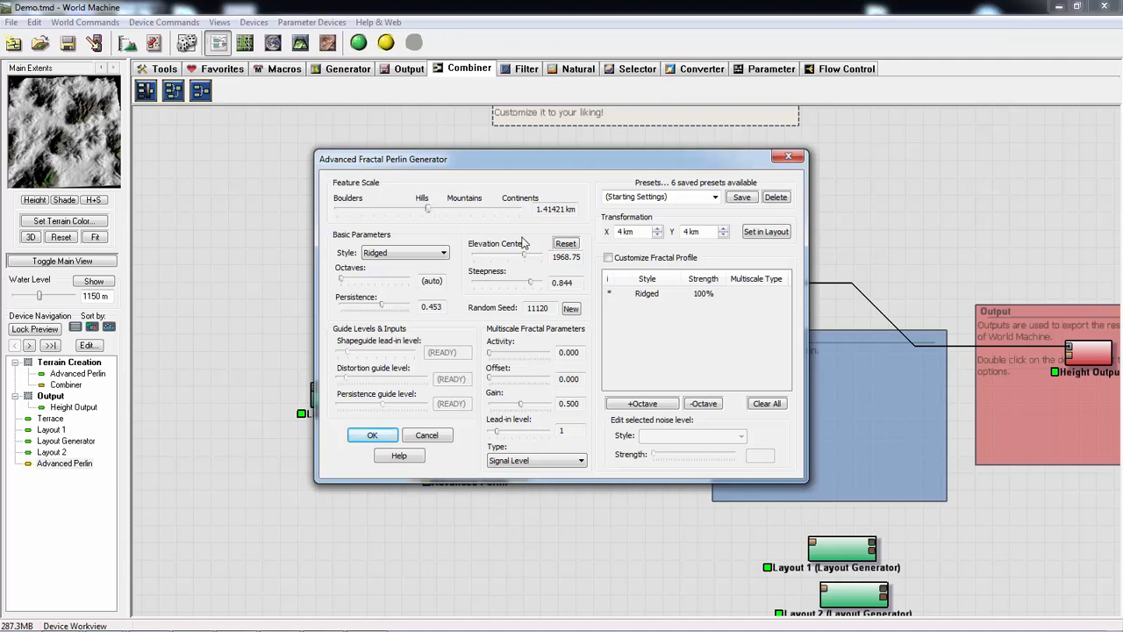
left_click_drag(523, 259, 487, 276)
- Try the Billowy and Smooth Billowy styles on the duplicated Advanced Perlin, then accept it with the Sharp Ridged style
left_click(440, 254)
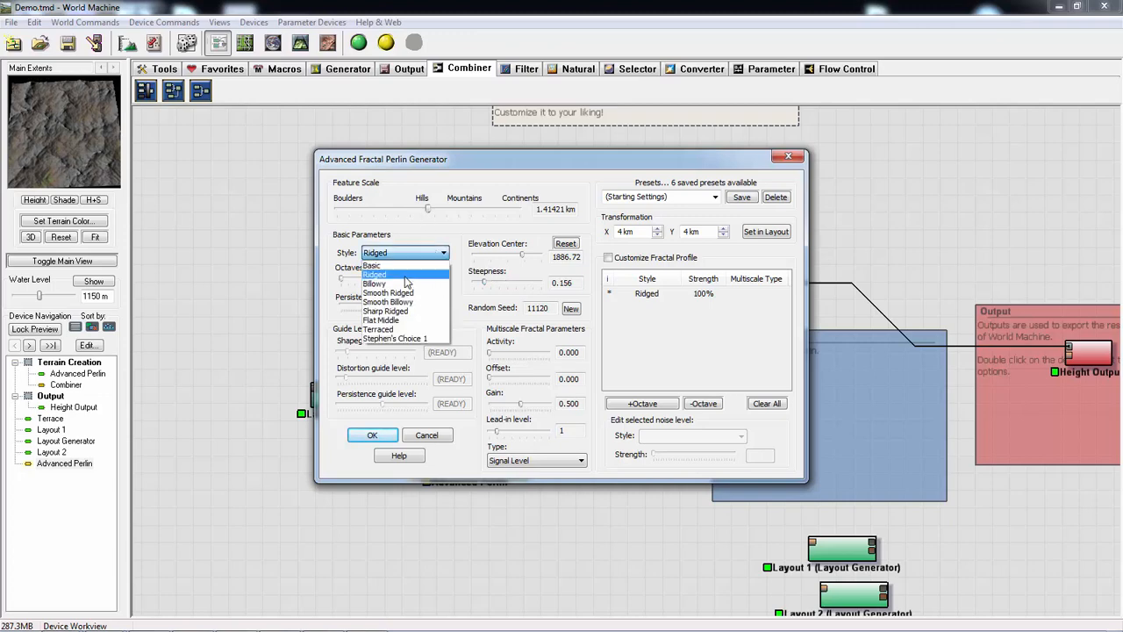
left_click(401, 282)
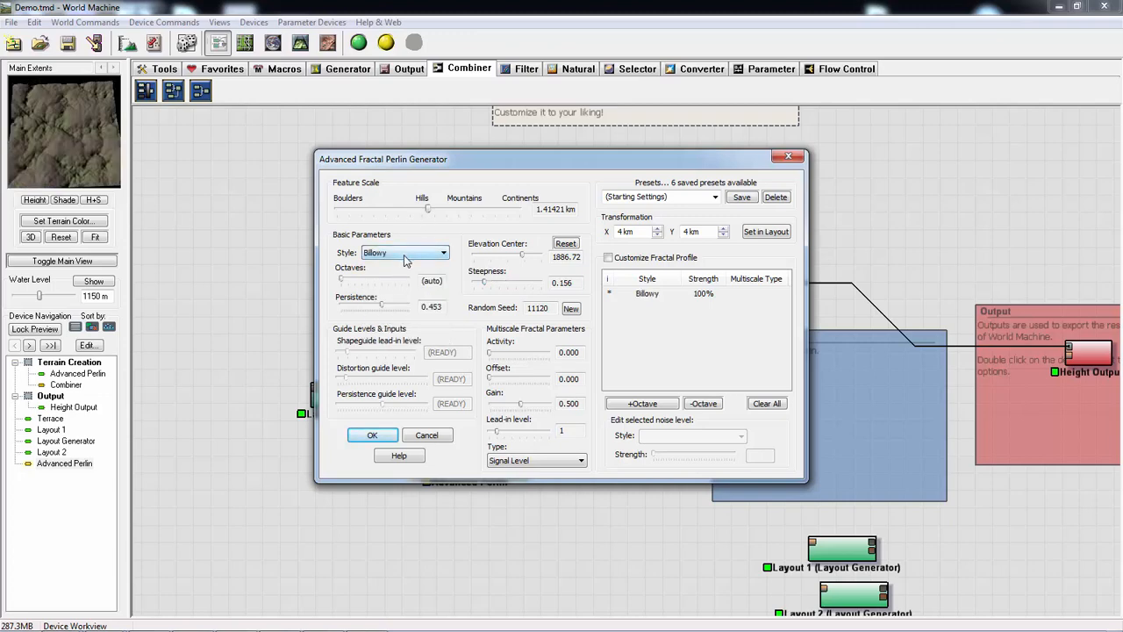
scroll(404, 260, "down", 1)
scroll(406, 260, "down", 1)
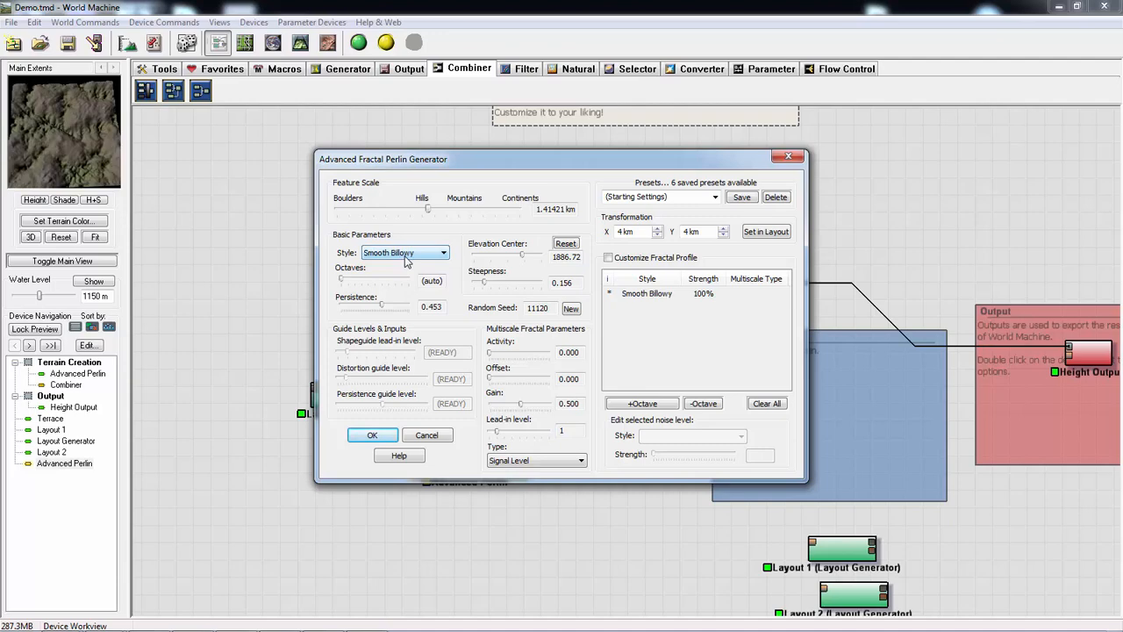
scroll(406, 260, "down", 1)
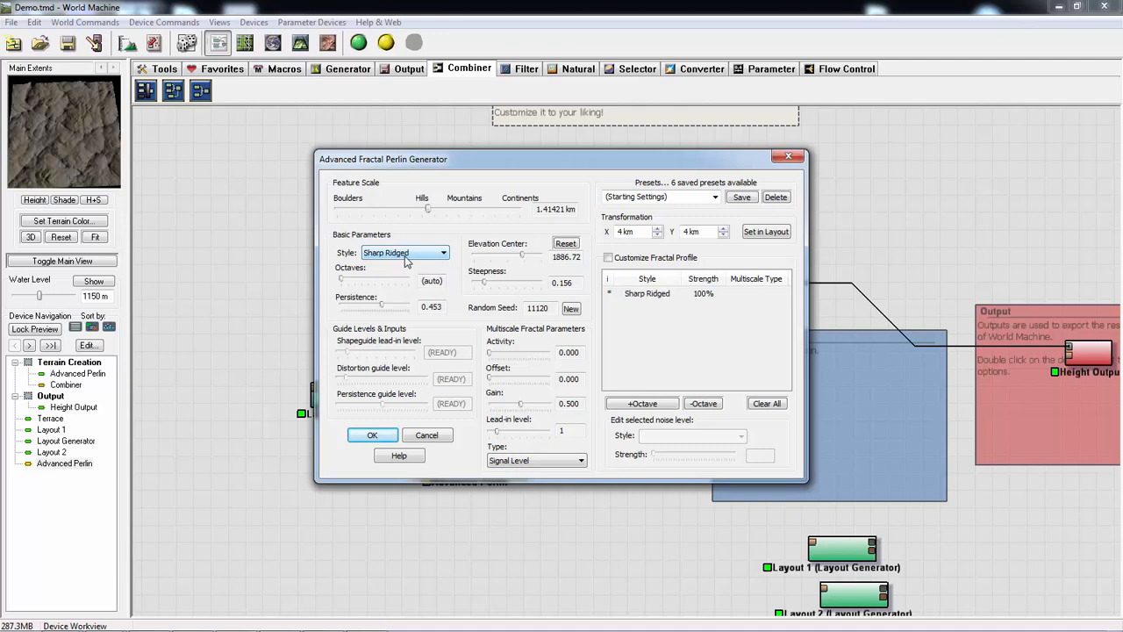
left_click(389, 439)
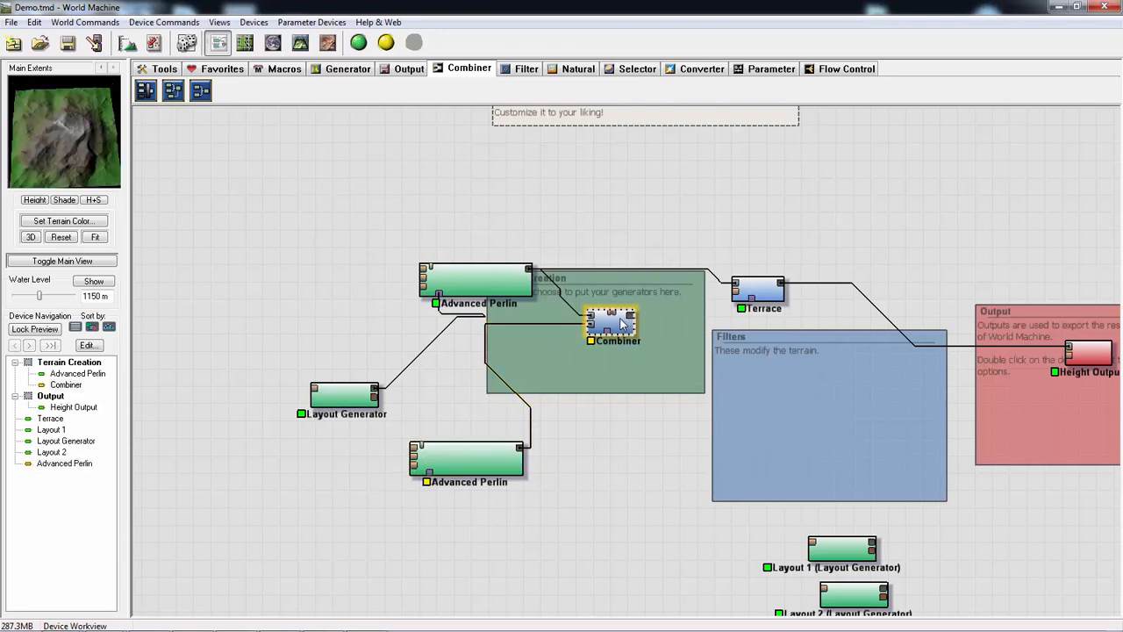
- Try the Combiner's Add method at strength 0.375, then its Multiply method at strength 0.48438
mouse_move(67, 147)
left_mouse_down()
mouse_move(63, 133)
mouse_move(65, 165)
mouse_move(72, 151)
left_mouse_up()
double_click(611, 323)
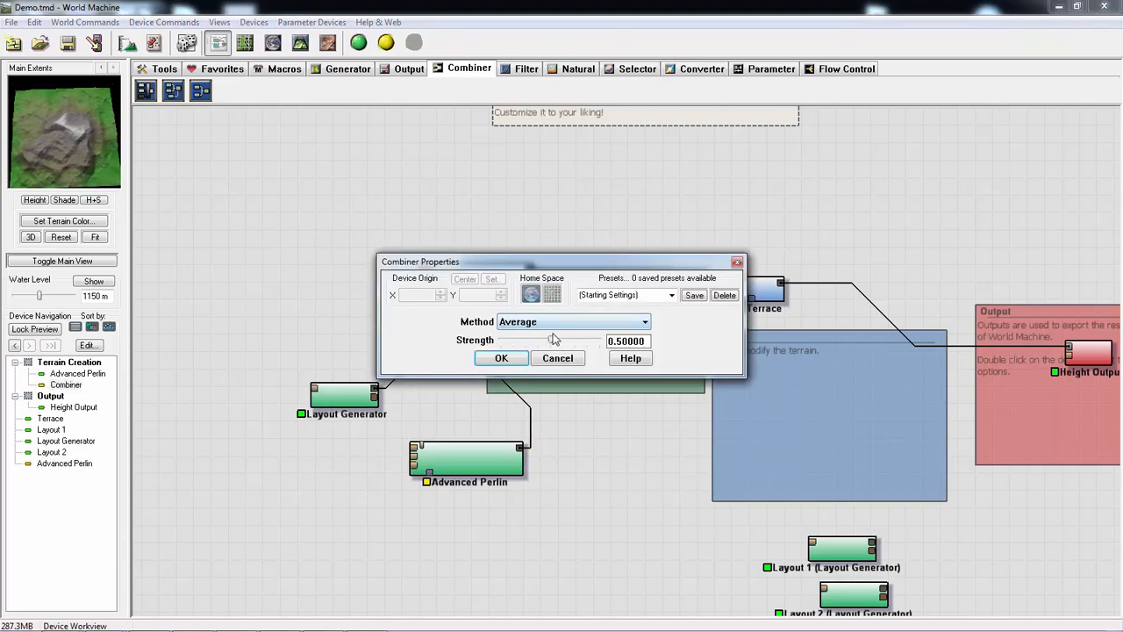
left_click_drag(551, 341, 538, 341)
left_click(526, 322)
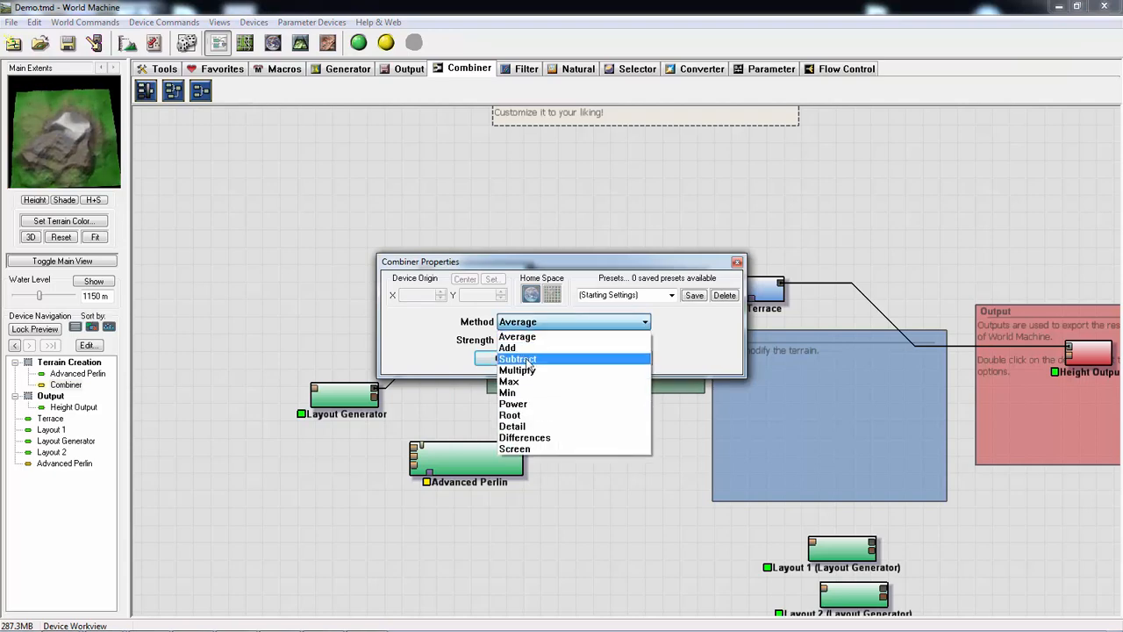
left_click(523, 346)
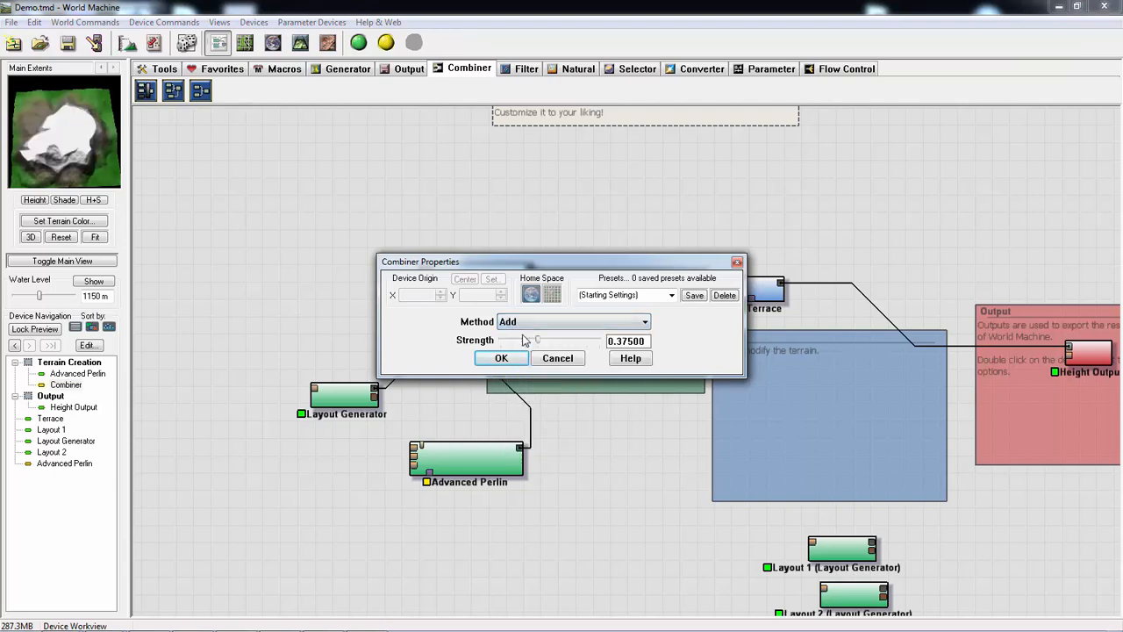
left_click(590, 324)
left_click(527, 370)
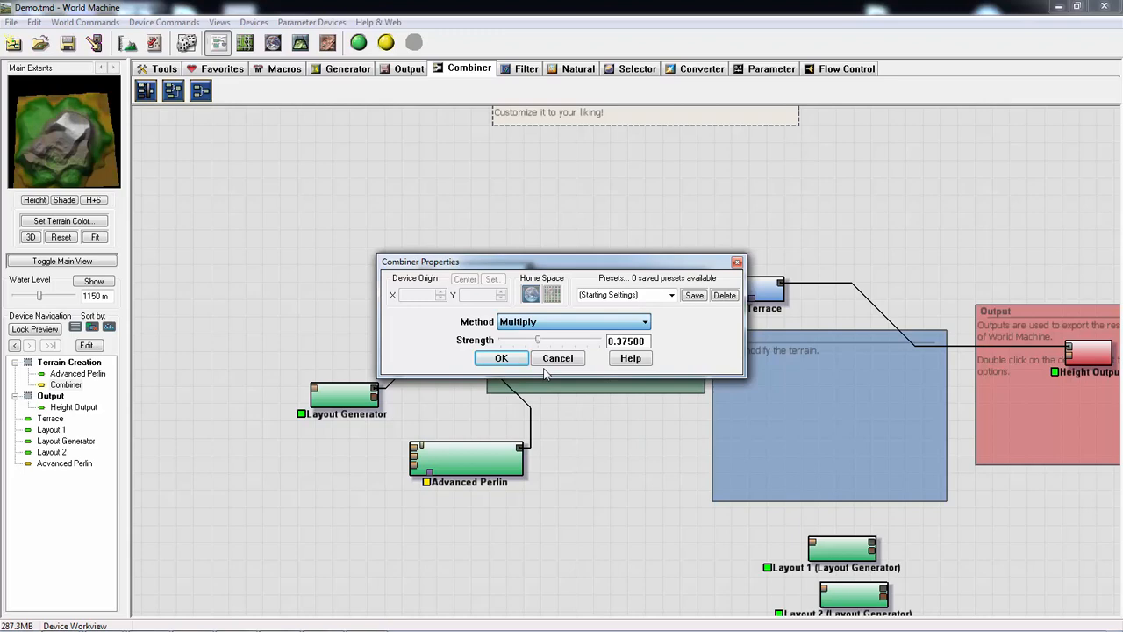
mouse_move(543, 341)
left_mouse_down()
mouse_move(558, 341)
mouse_move(488, 338)
mouse_move(544, 339)
left_mouse_up()
- Try the Combiner's Differences method, then apply the Screen method
left_click(576, 324)
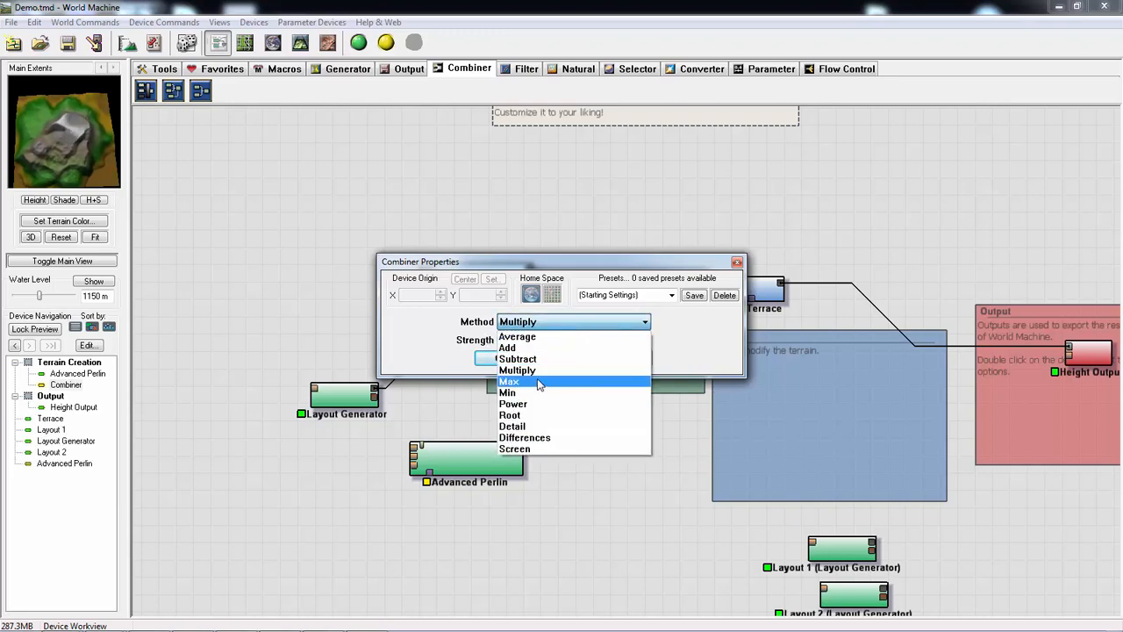
left_click(542, 437)
left_click(554, 323)
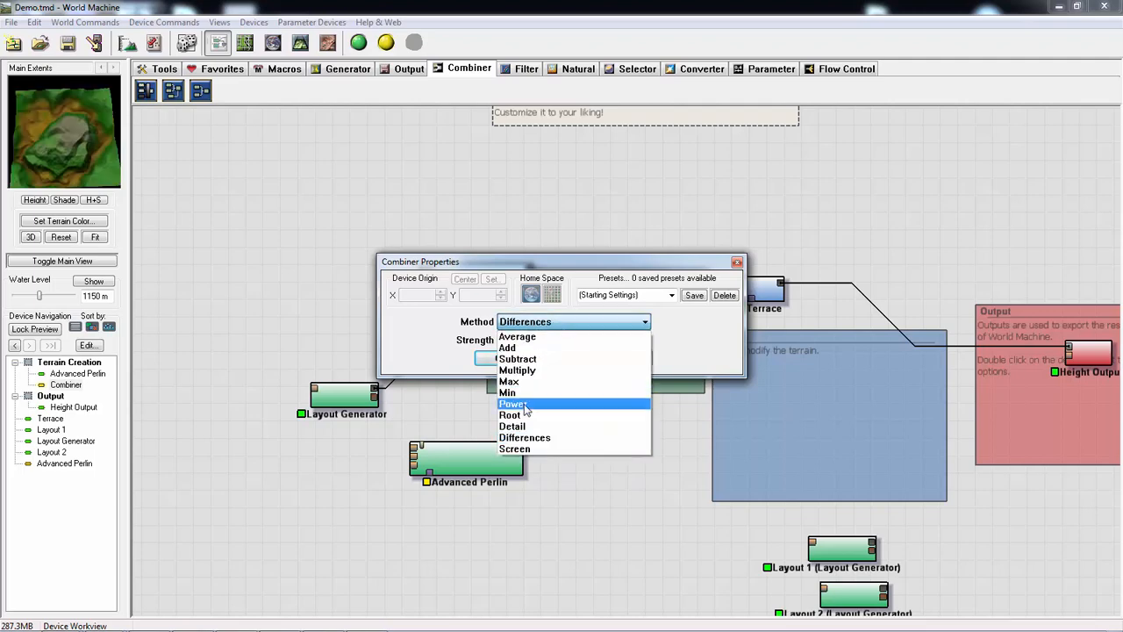
left_click(517, 458)
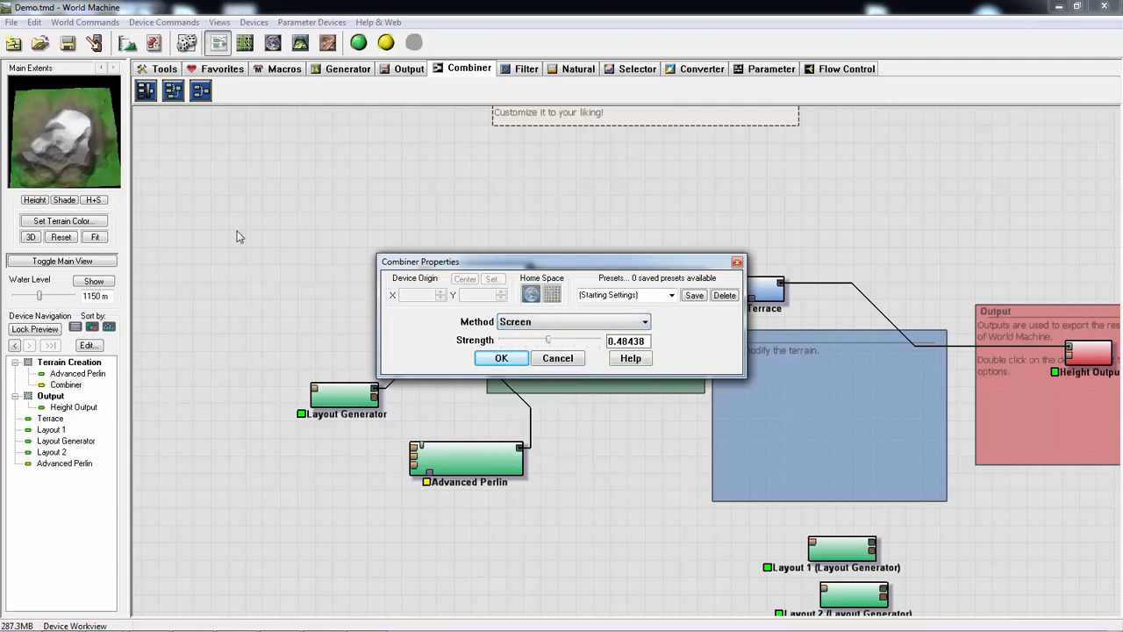
left_click(501, 359)
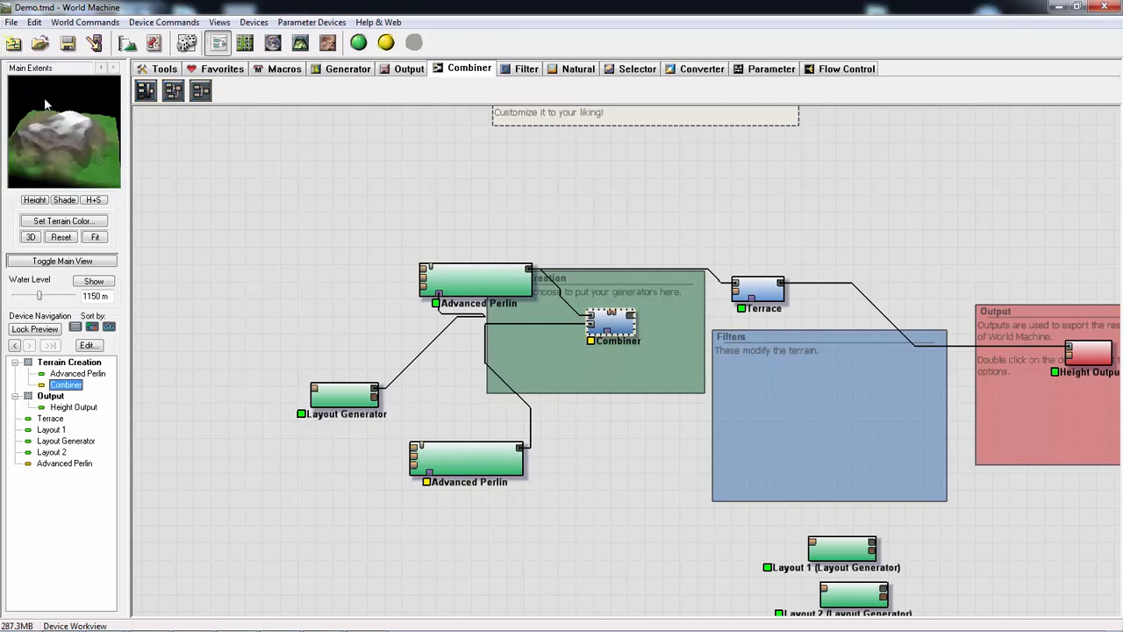
- Inspect the combined terrain preview, try the Add method again, and apply Multiply with strength 0.46875 to the Combiner
left_click_drag(46, 103, 62, 134)
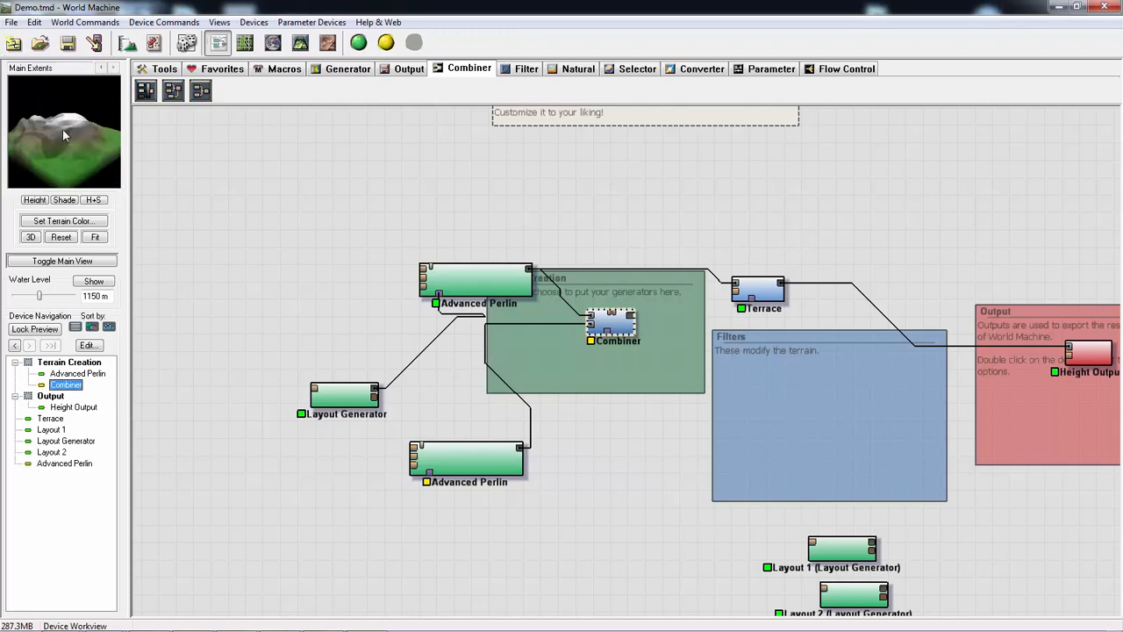
double_click(621, 326)
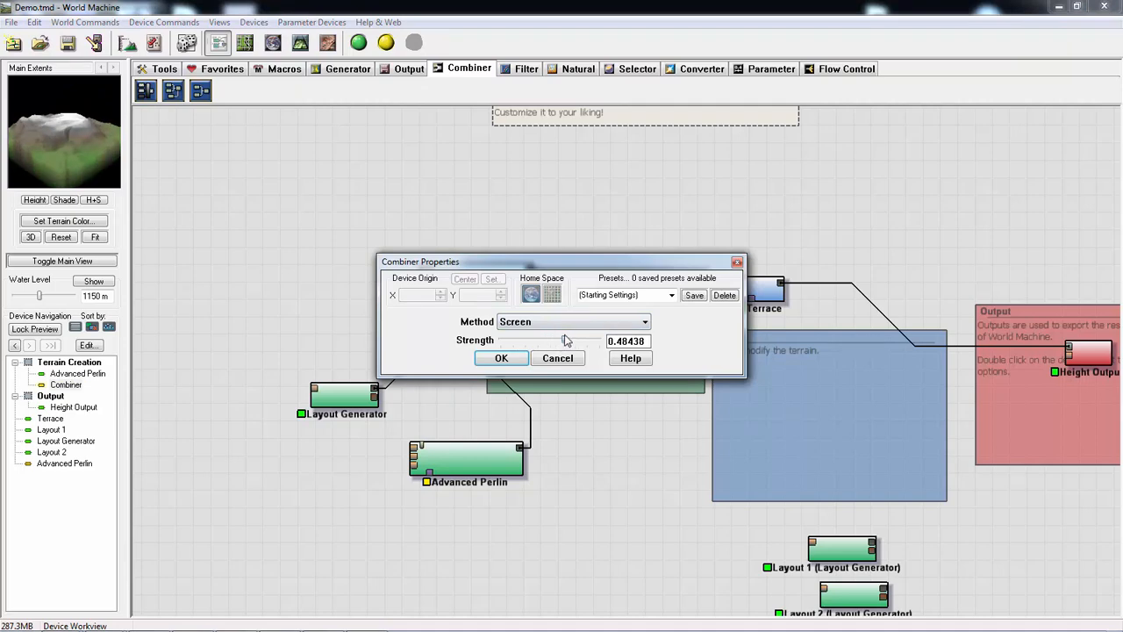
left_click(561, 322)
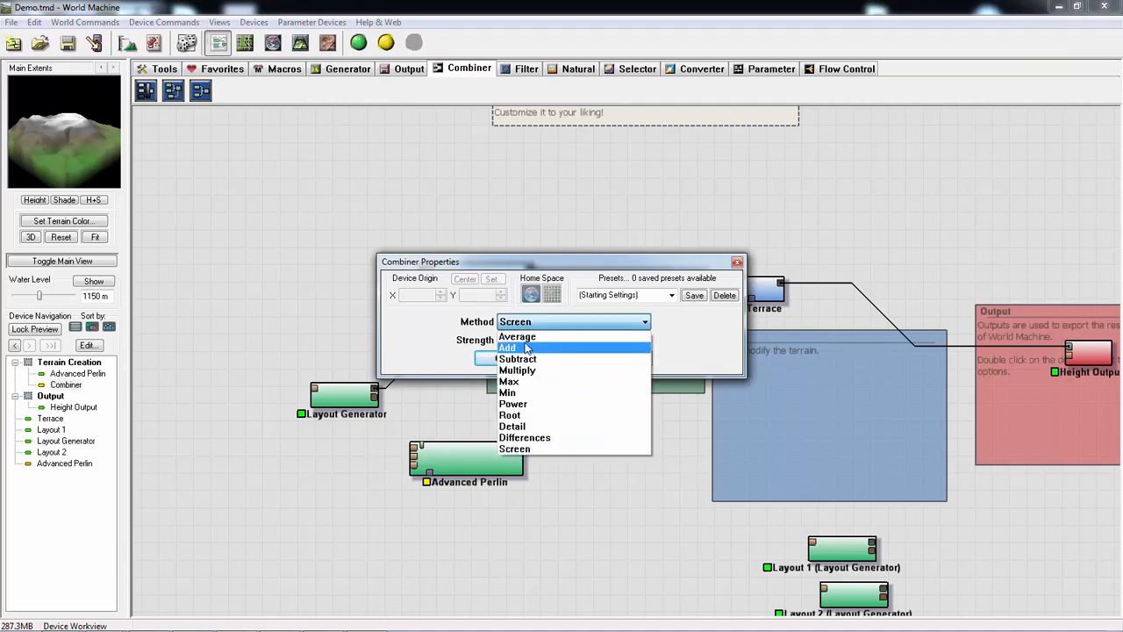
left_click(526, 349)
left_click_drag(553, 341, 528, 342)
left_click(515, 322)
left_click(526, 372)
left_click(501, 358)
- Set the duplicated Advanced Perlin to Ridged style, feature scale 2.82843 km, steepness 0.625 and elevation center 656.25 m
double_click(479, 458)
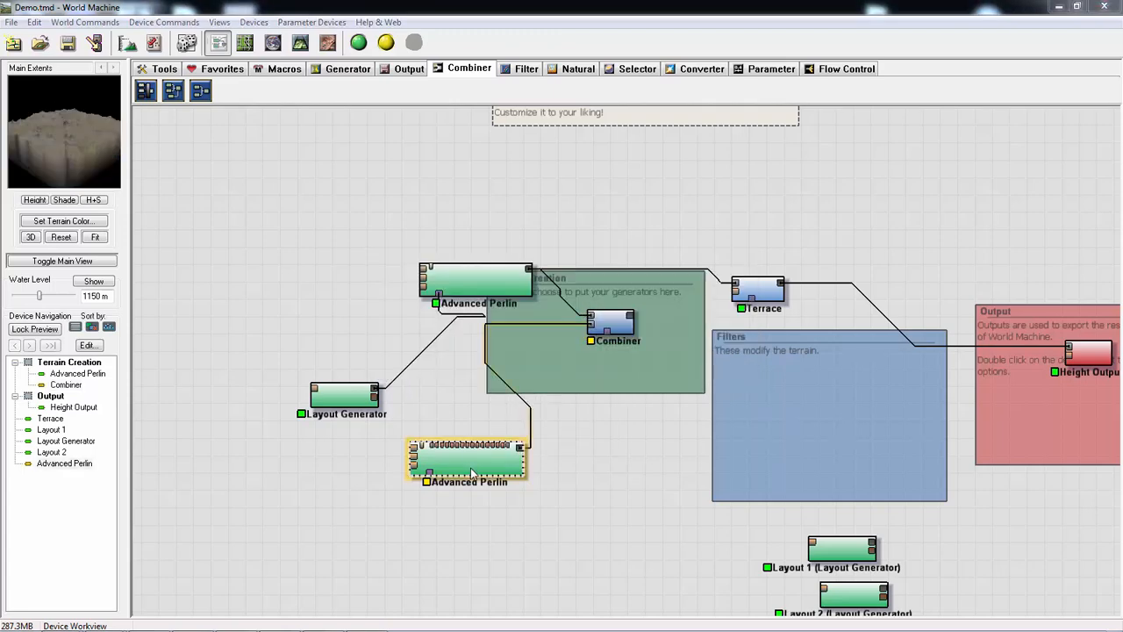
left_click_drag(522, 259, 499, 288)
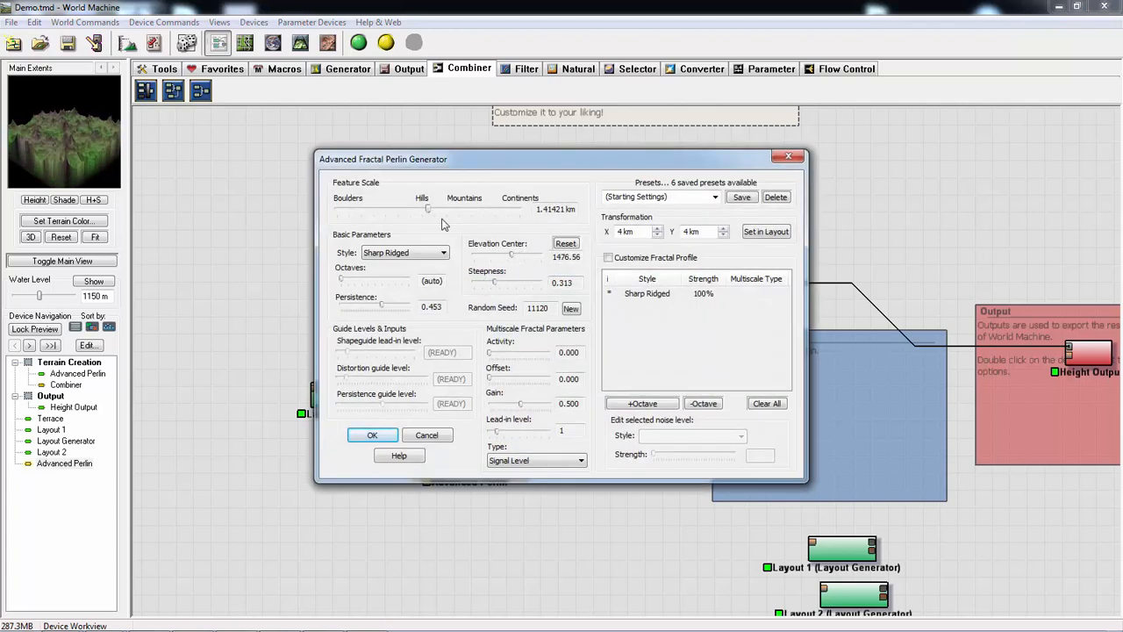
left_click(430, 253)
left_click(402, 279)
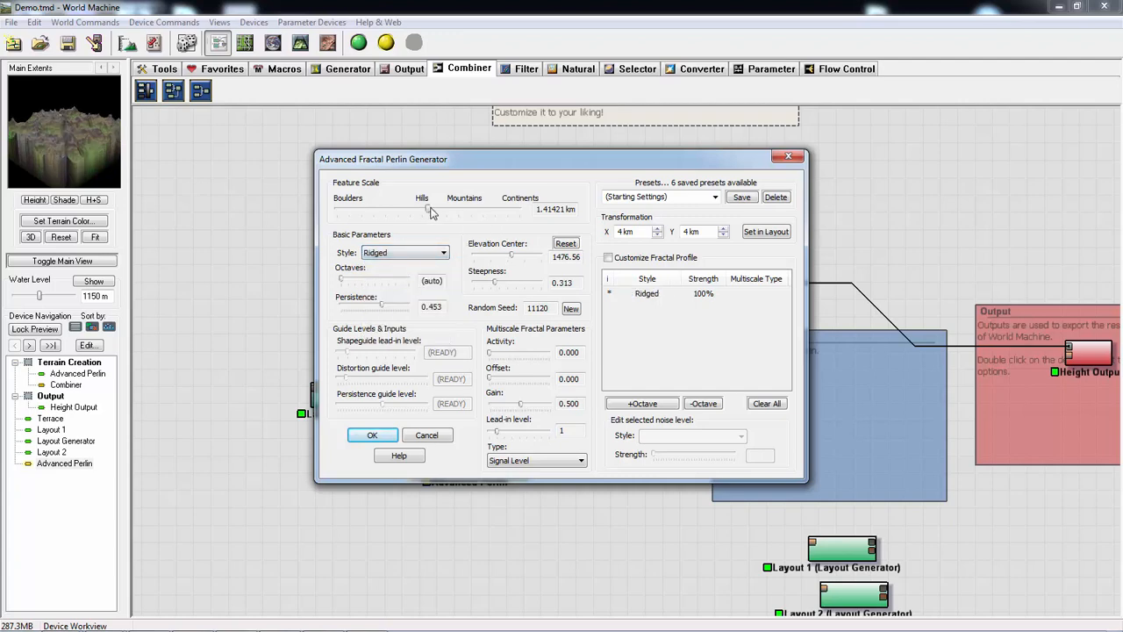
left_click_drag(430, 212, 445, 214)
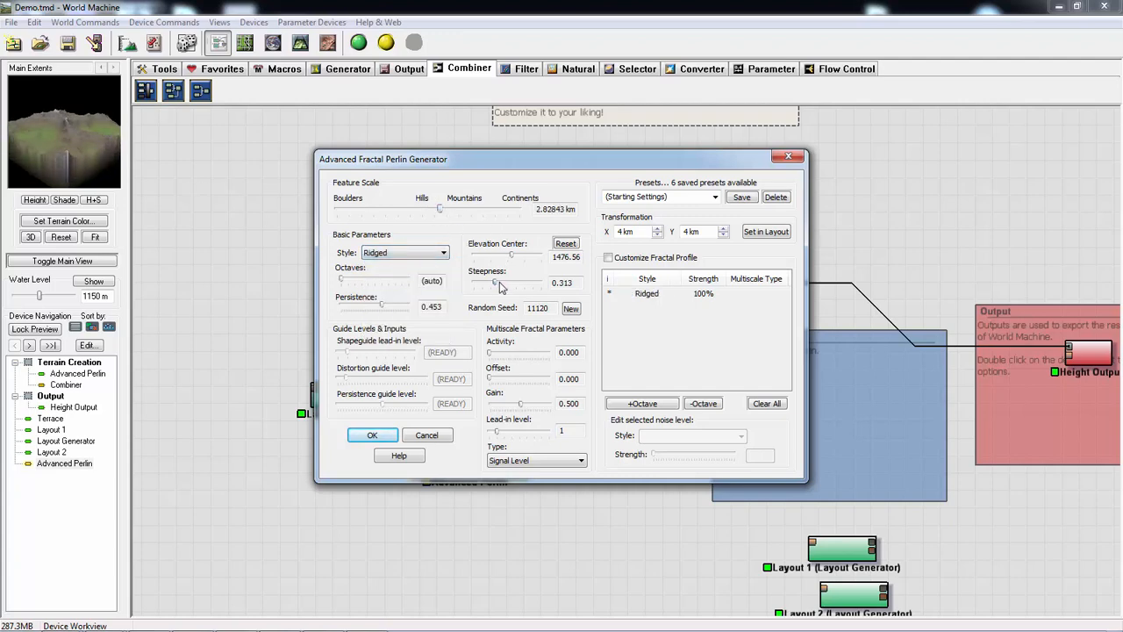
left_click_drag(500, 287, 490, 255)
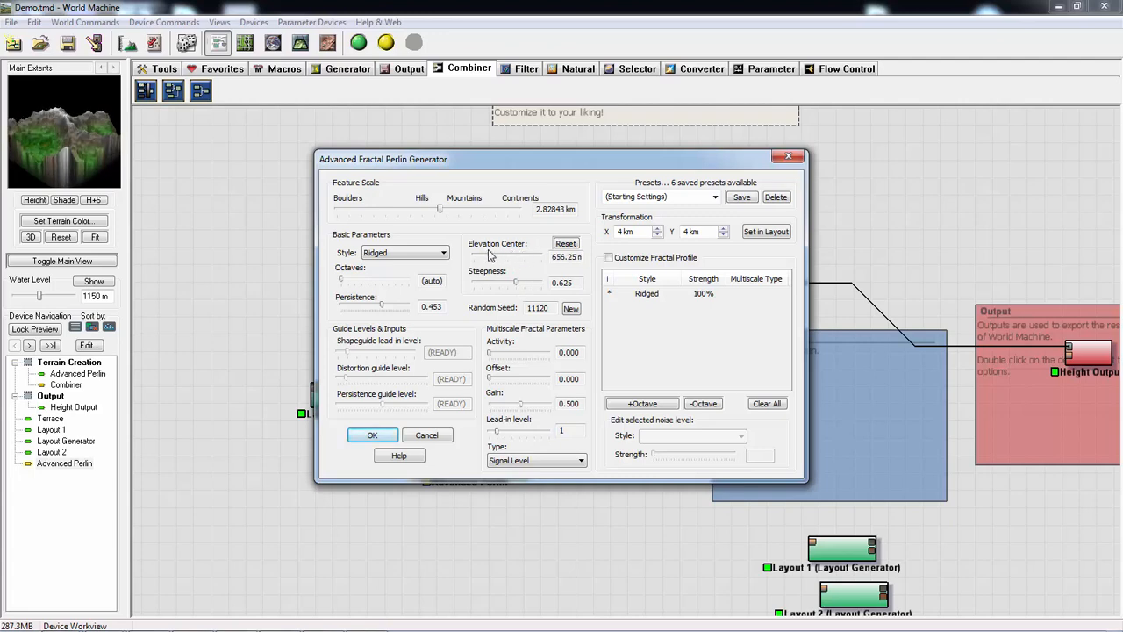
left_click(375, 436)
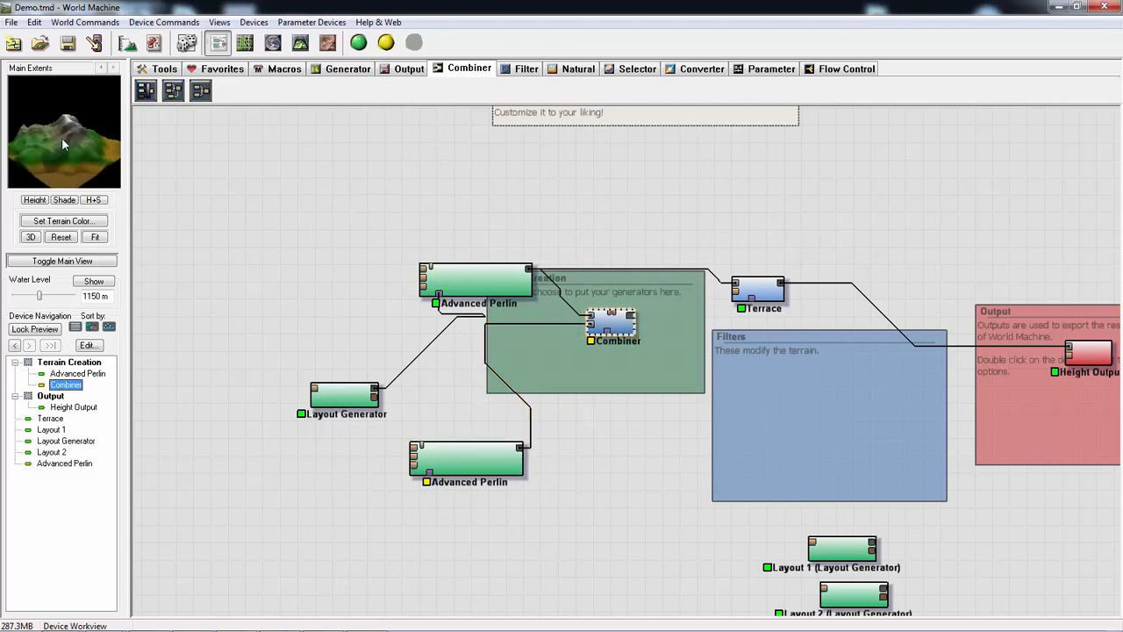
- Raise the Combiner's strength to 0.75 while using the Multiply method
double_click(625, 332)
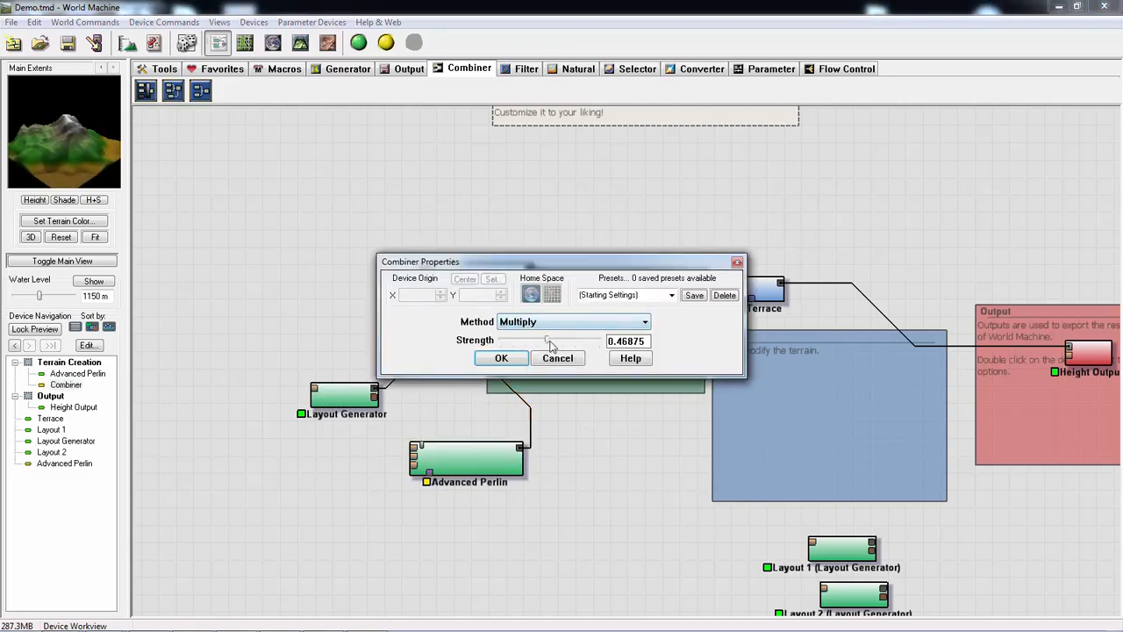
left_click_drag(551, 345, 577, 347)
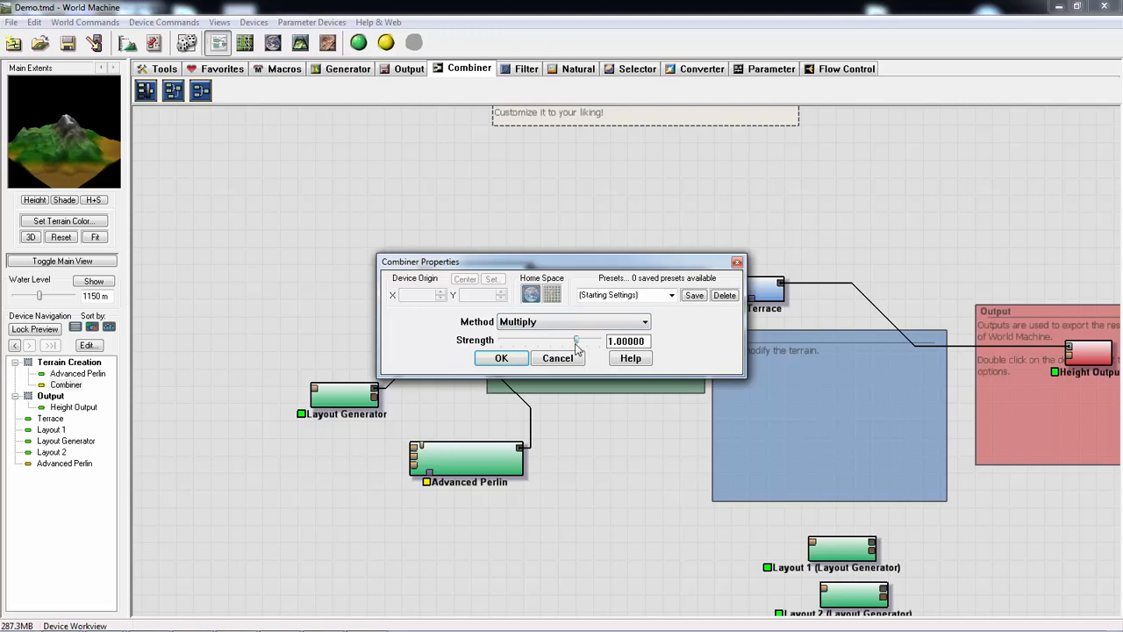
left_click(502, 358)
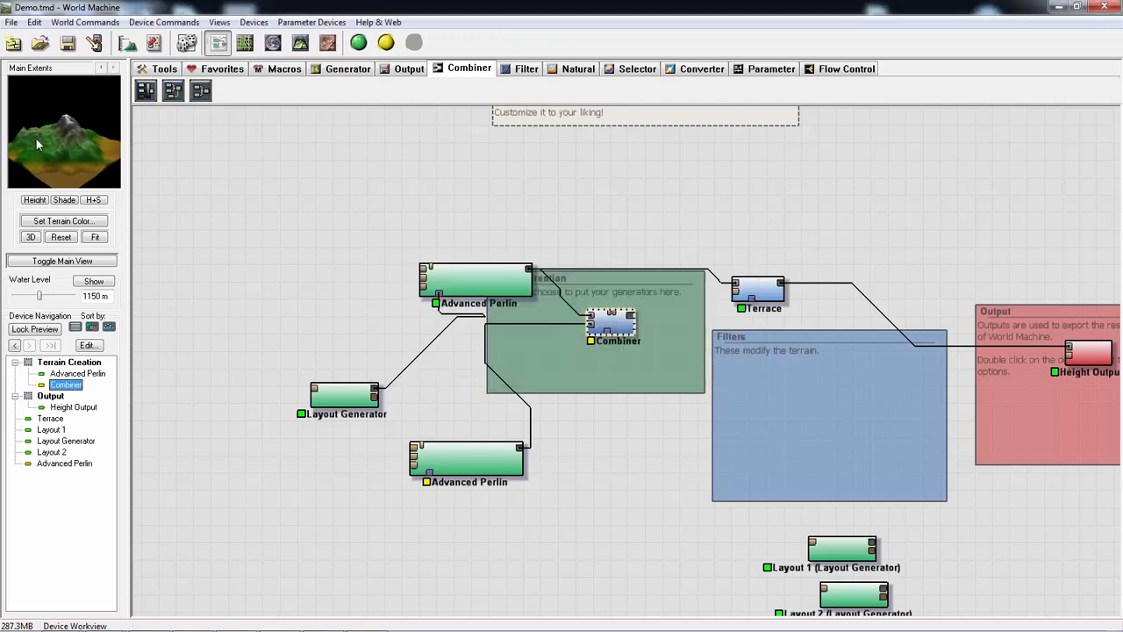
- Try the Combiner's Multiply method at strength 0.3125, followed by the Subtract method
double_click(612, 328)
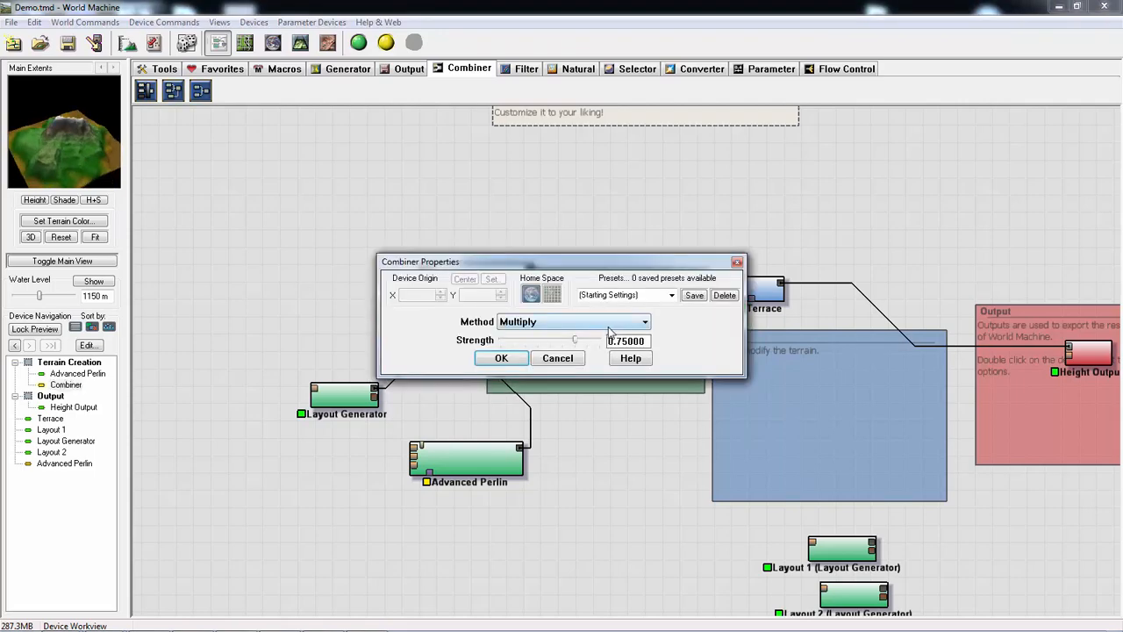
left_click_drag(575, 342, 534, 339)
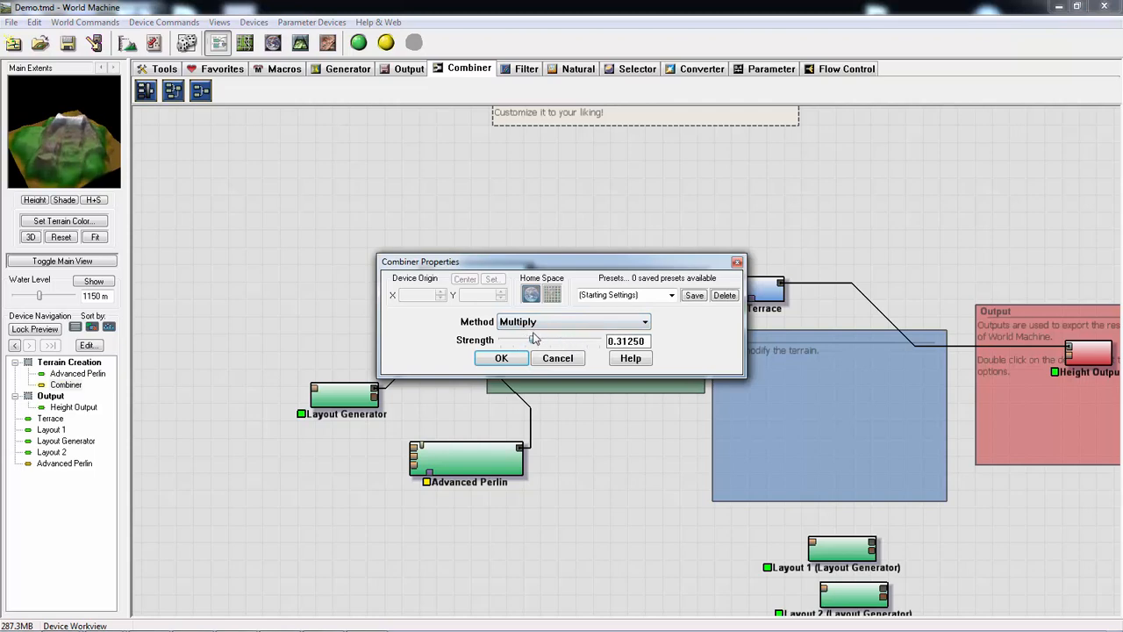
left_click(576, 321)
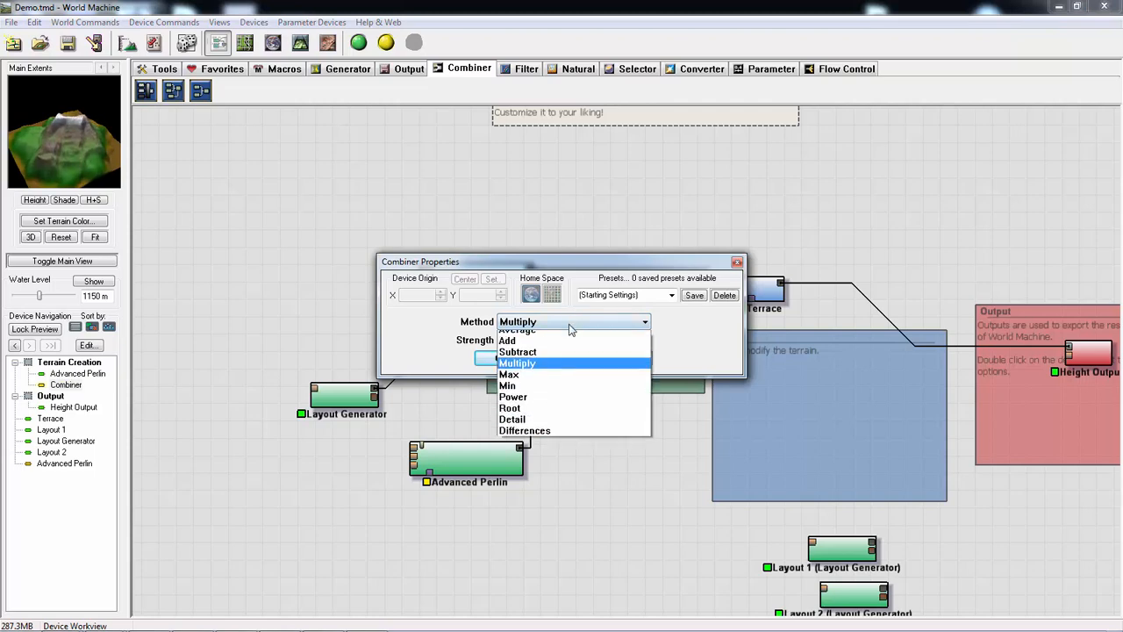
left_click(517, 359)
- Apply the Average method with strength 0.10938 to the Combiner
left_click(551, 326)
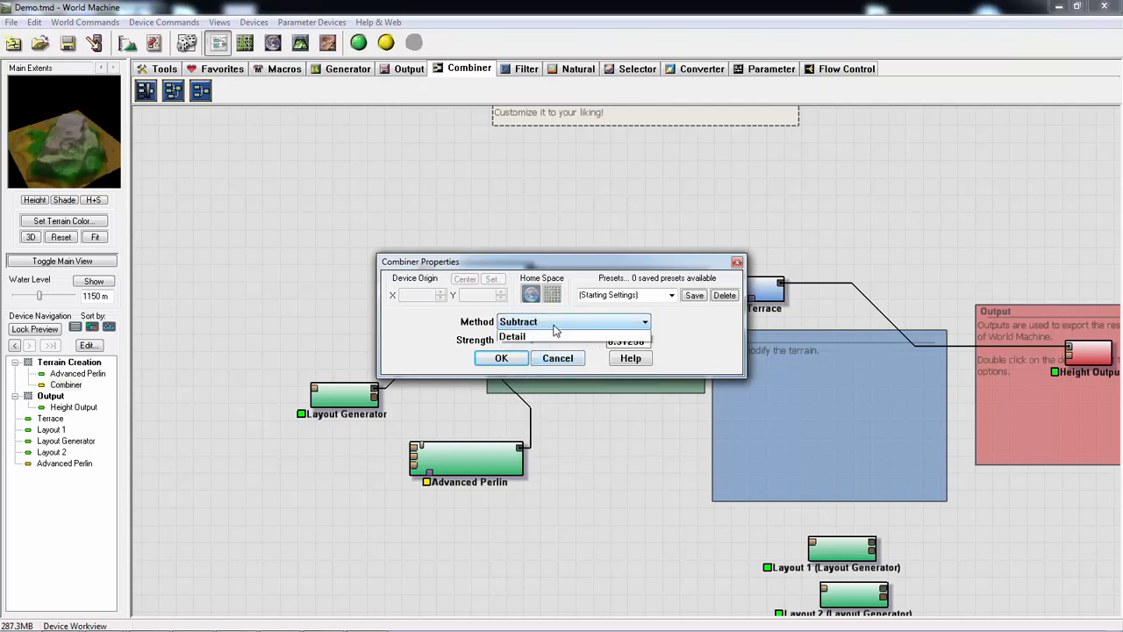
left_click(539, 336)
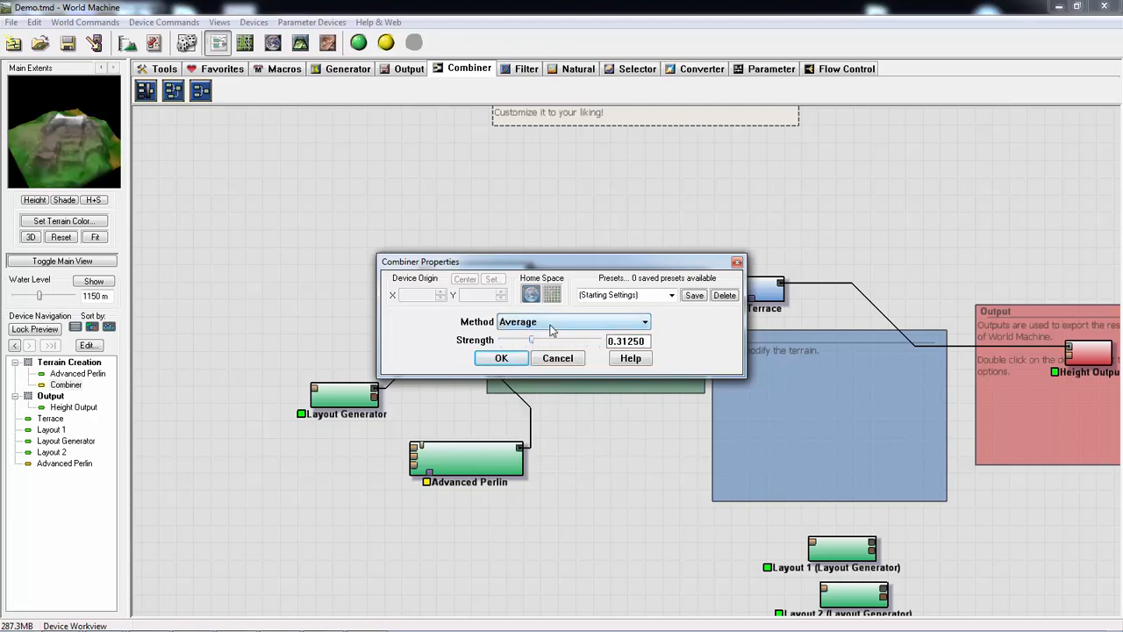
left_click_drag(530, 342, 515, 340)
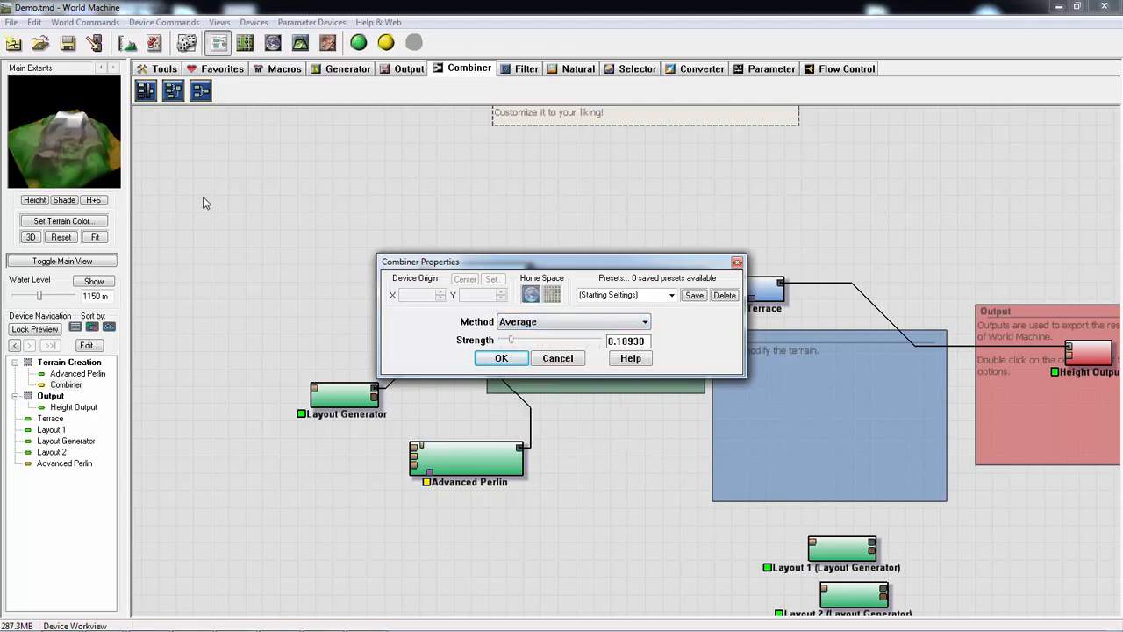
left_click(498, 358)
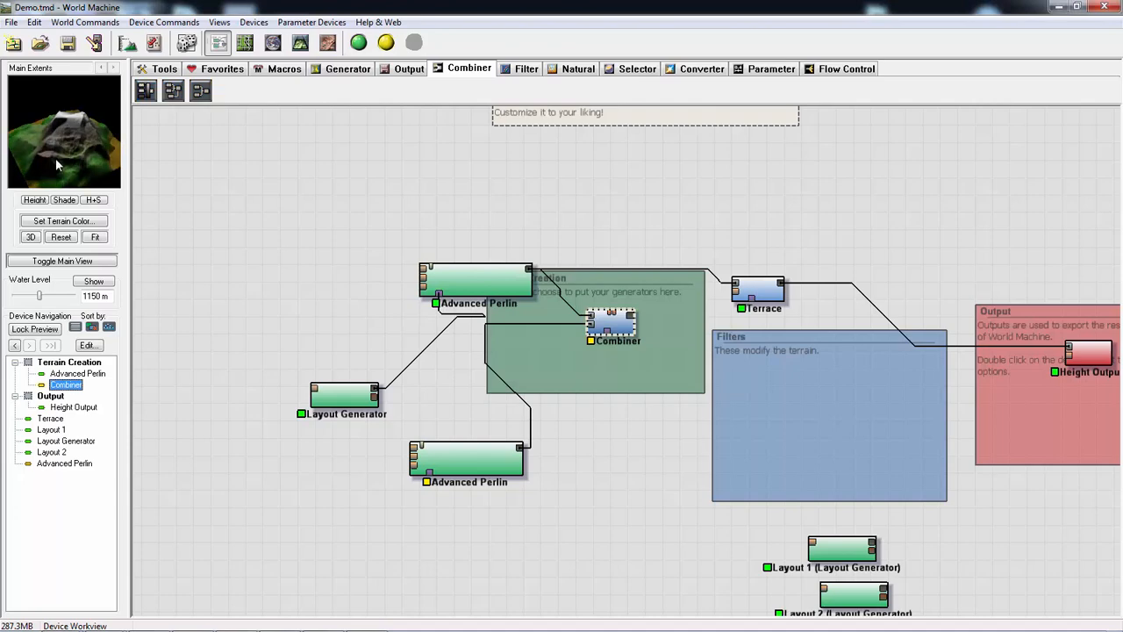
- Switch the Combiner to the Add method with strength 0.125 and apply it
double_click(614, 324)
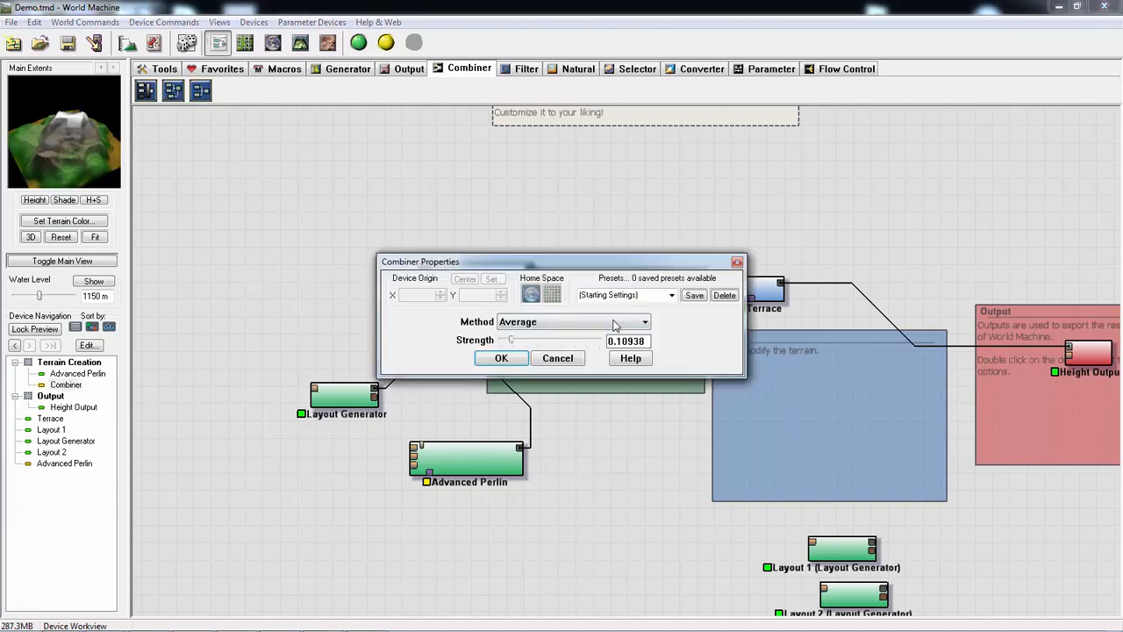
left_click(523, 323)
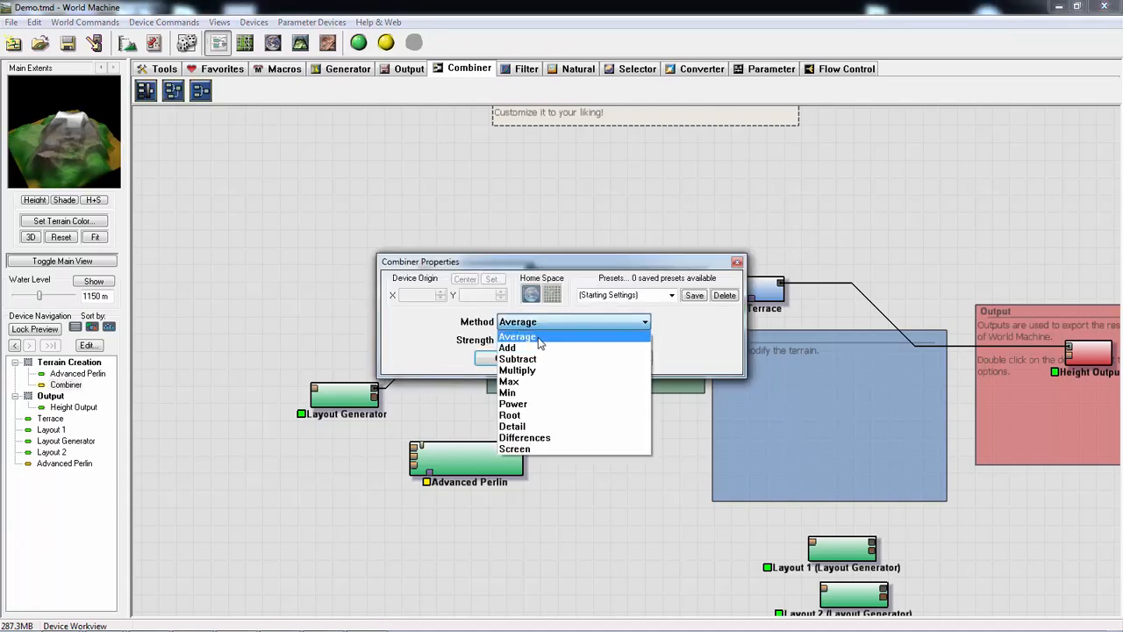
left_click(532, 350)
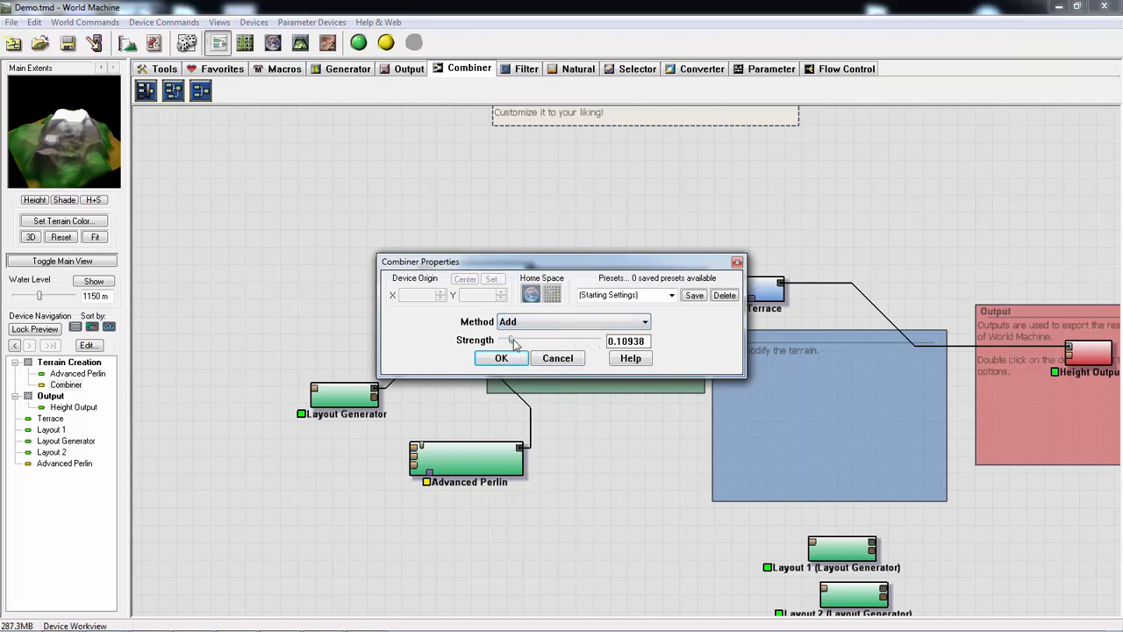
mouse_move(515, 343)
left_mouse_down()
mouse_move(529, 344)
mouse_move(500, 344)
mouse_move(517, 345)
left_mouse_up()
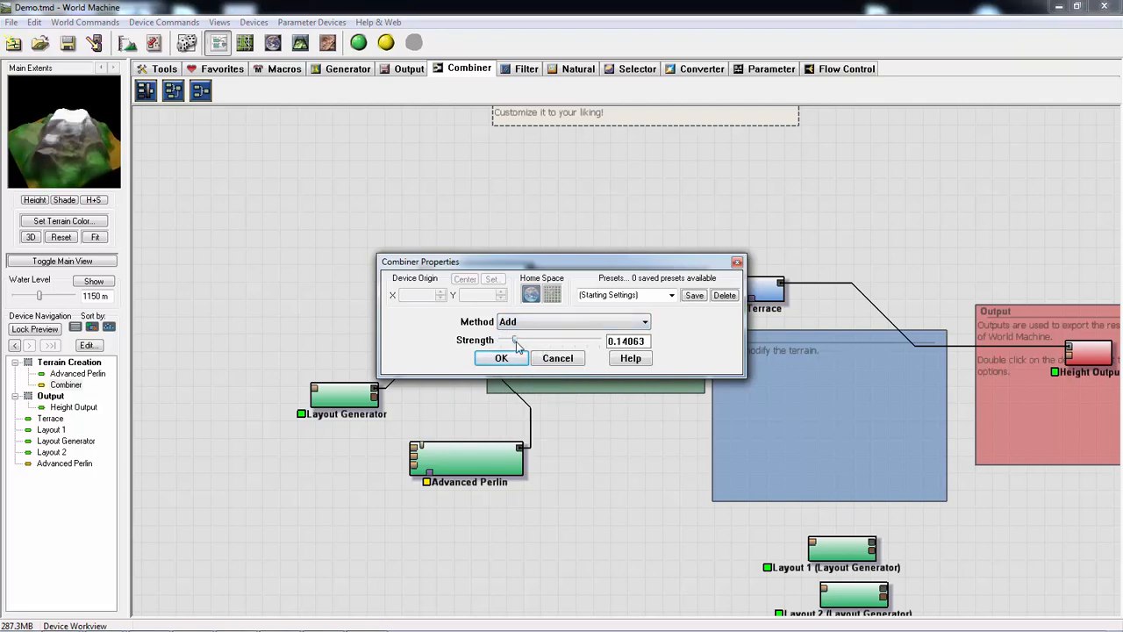
left_click(501, 359)
- Open the Layout Generator's layout and scale down the central Polygon 3 shape
double_click(349, 393)
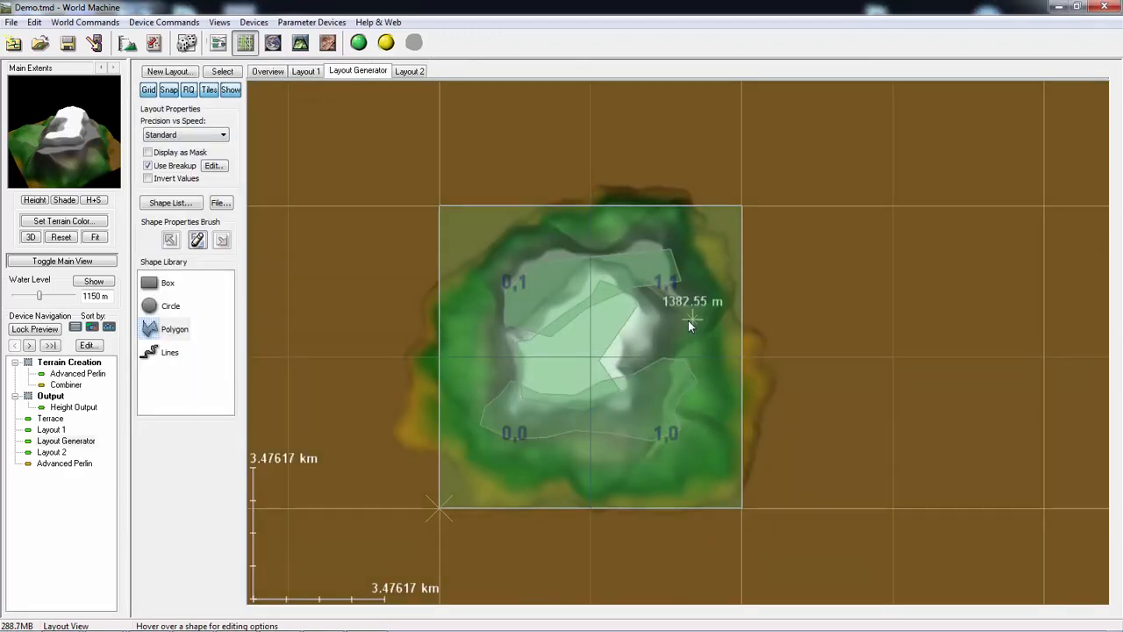
right_click(577, 358)
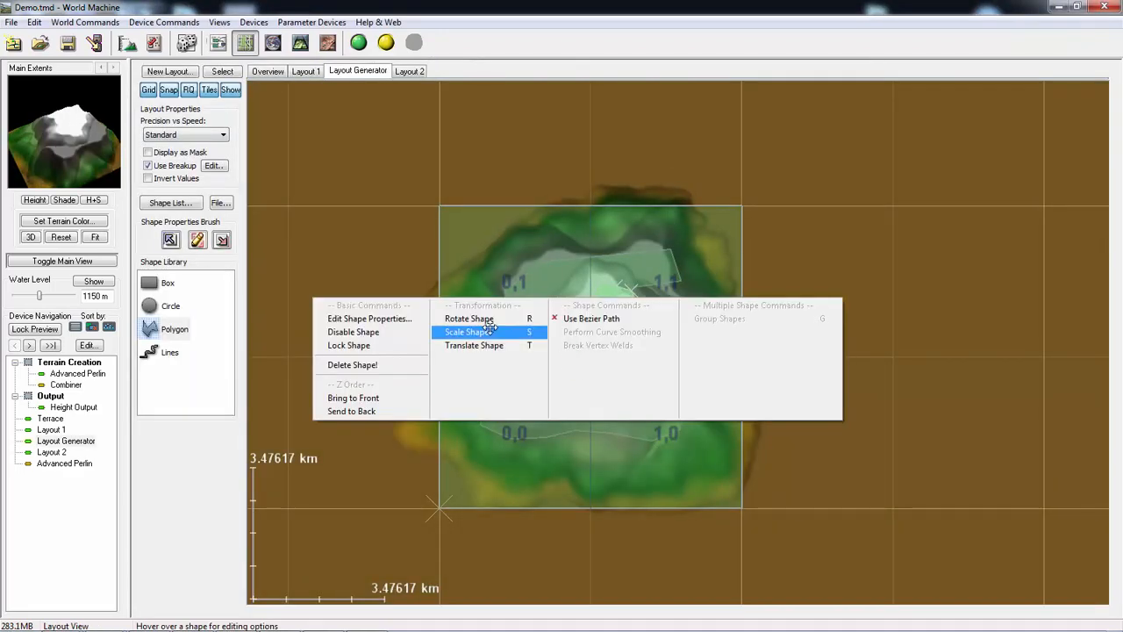
left_click(485, 332)
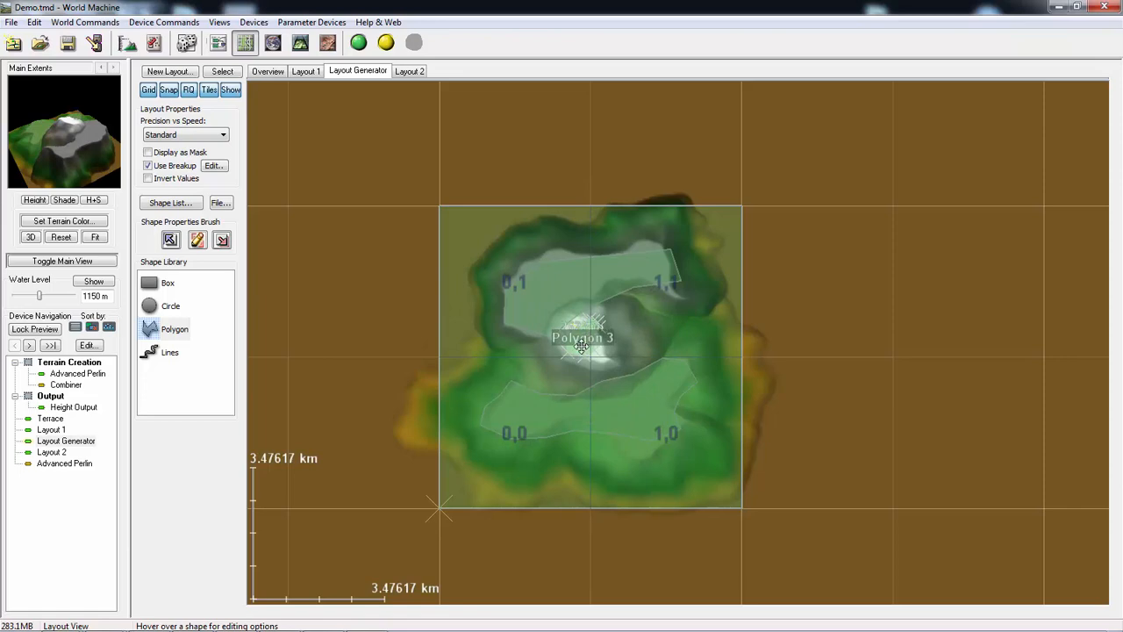
- Set Polygon 3's falloff distance to 3.55692 km
right_click(581, 345)
left_click(365, 303)
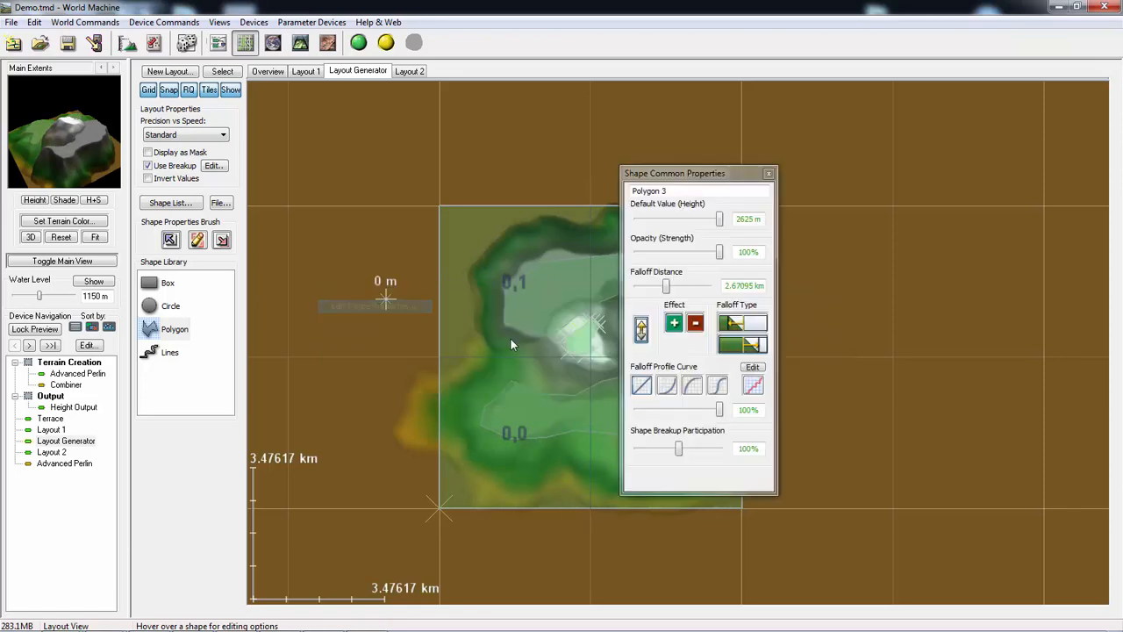
left_click_drag(666, 286, 669, 287)
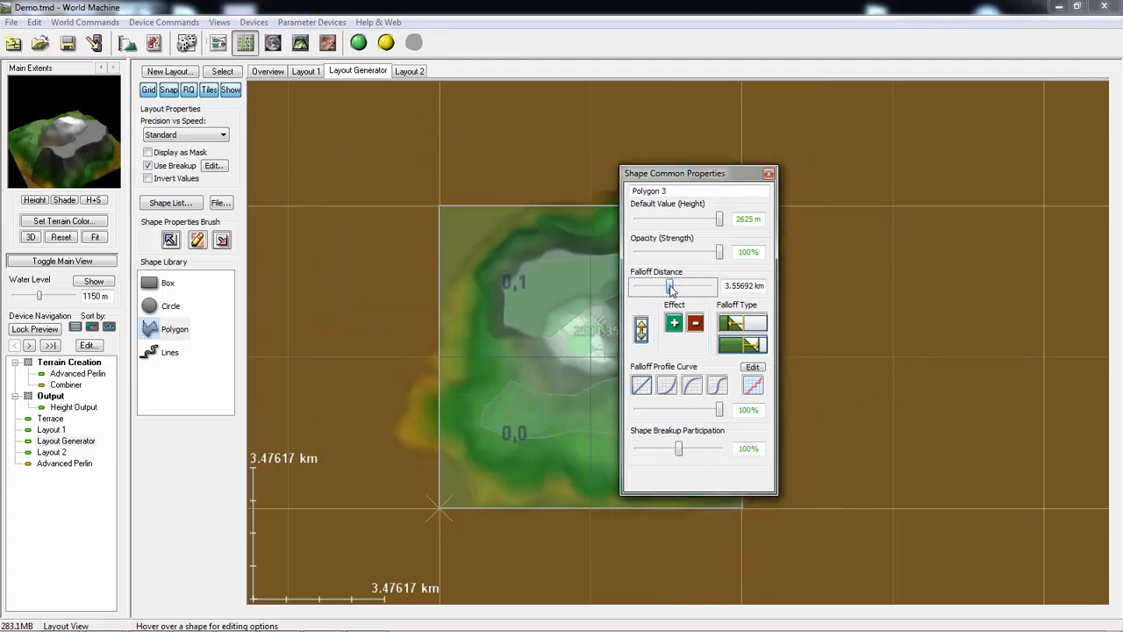
- Reshape Polygon 3's falloff profile curve into irregular terrace-like steps and accept it
left_click(752, 367)
left_click_drag(893, 263, 801, 283)
left_click_drag(751, 297, 741, 291)
left_click_drag(721, 311, 650, 428)
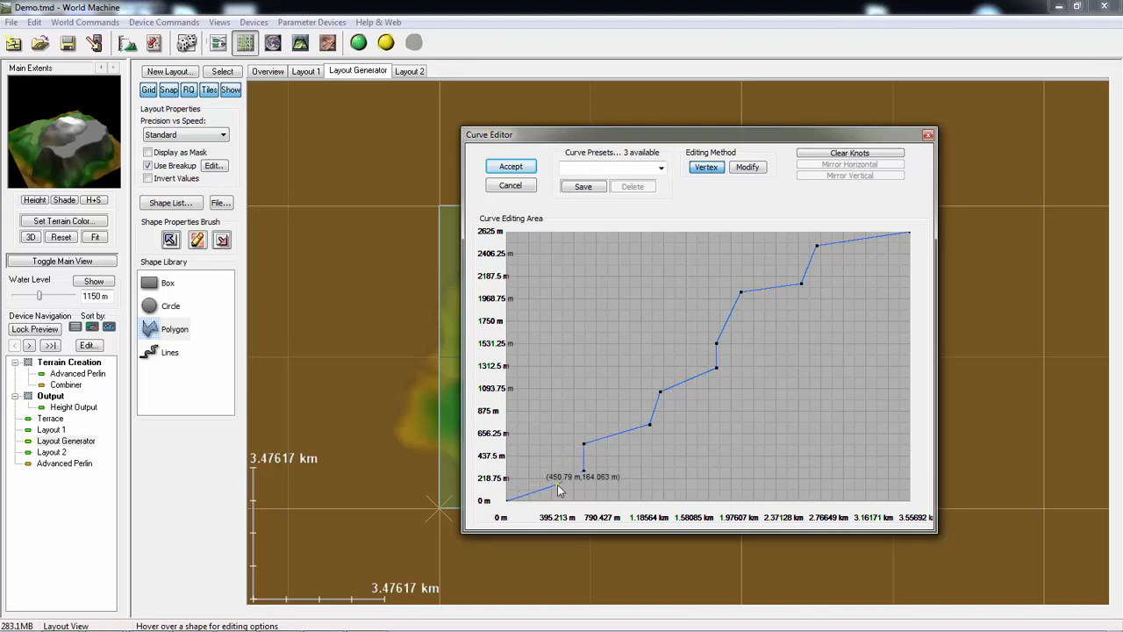
mouse_move(557, 485)
left_mouse_down()
mouse_move(532, 490)
mouse_move(551, 484)
left_mouse_up()
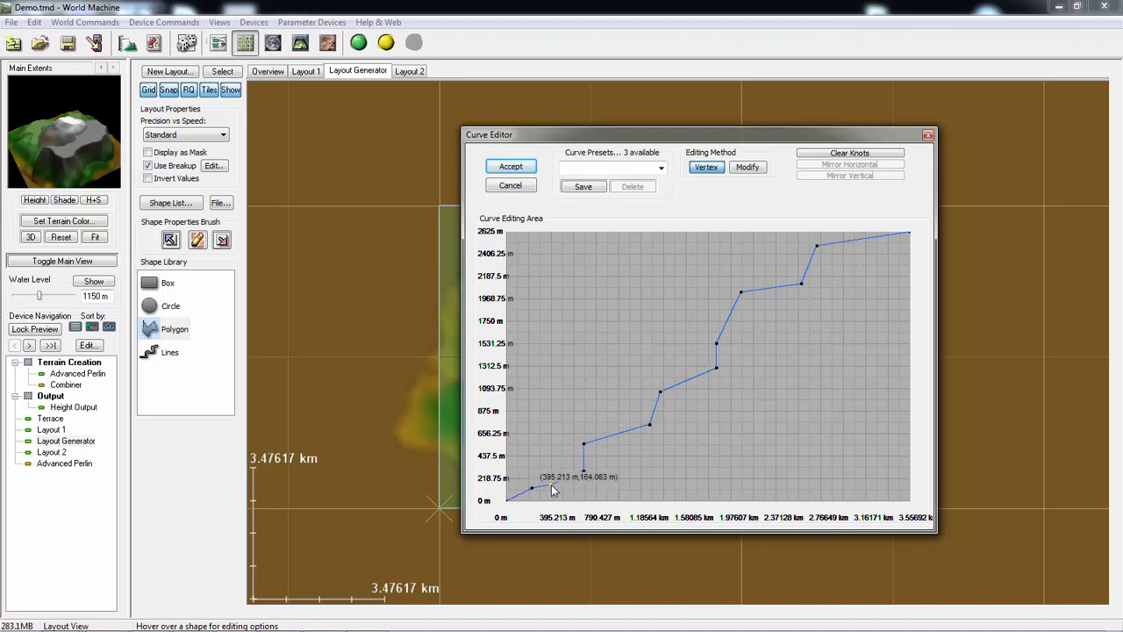
left_click(510, 166)
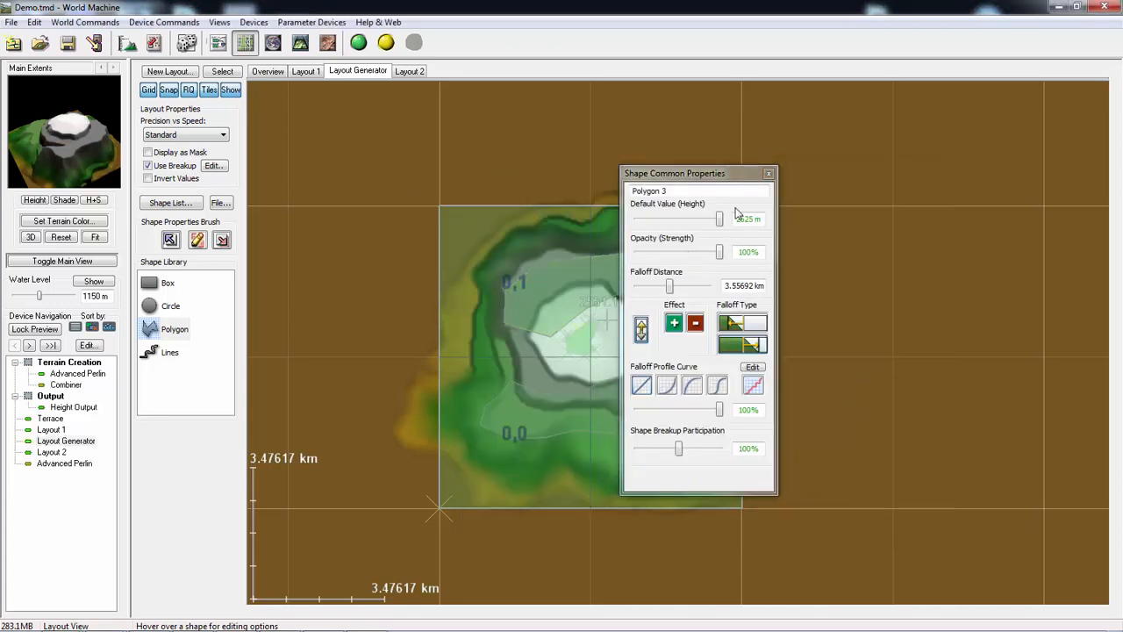
left_click(767, 175)
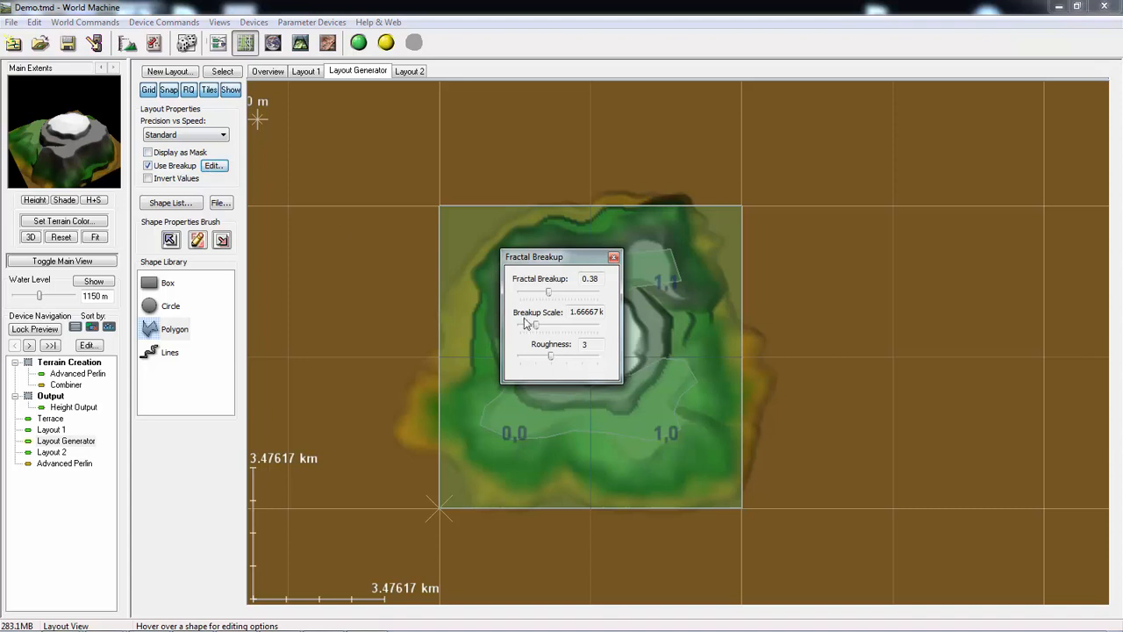
- Increase the layout's fractal breakup and set Polygon 3's shape breakup participation to 187%
left_click_drag(538, 329, 565, 297)
left_click(613, 259)
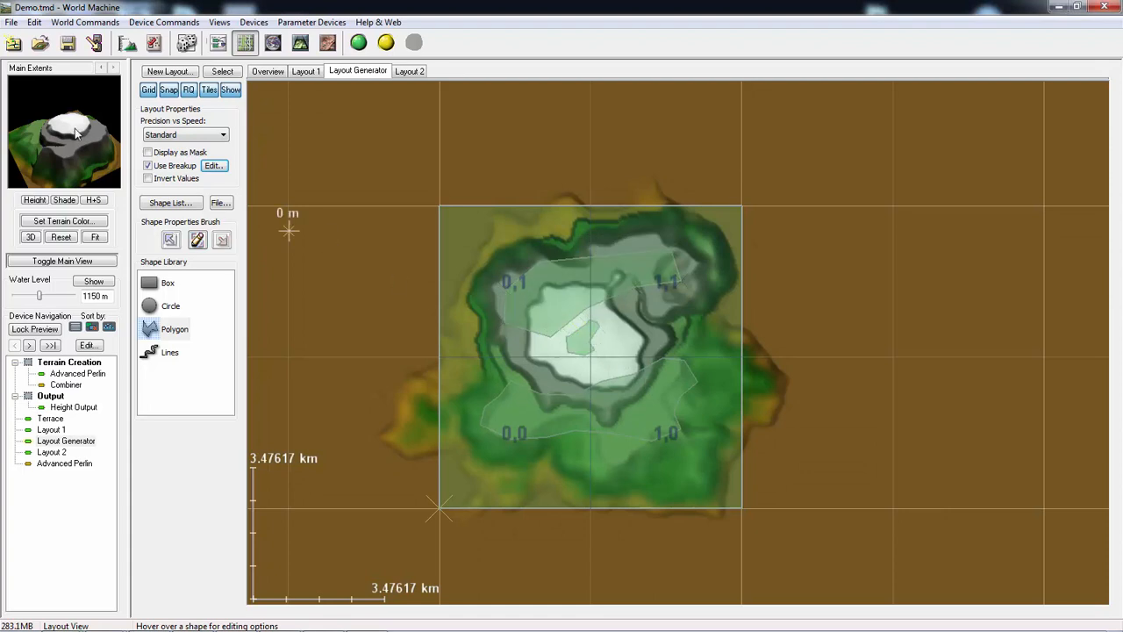
left_click(575, 351)
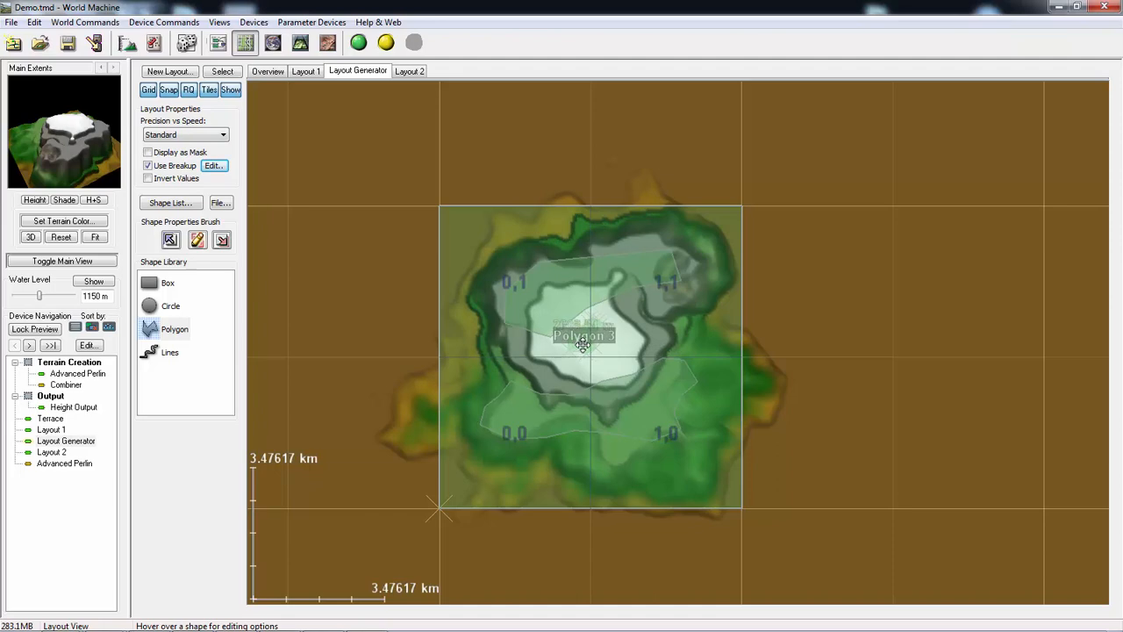
right_click(582, 345)
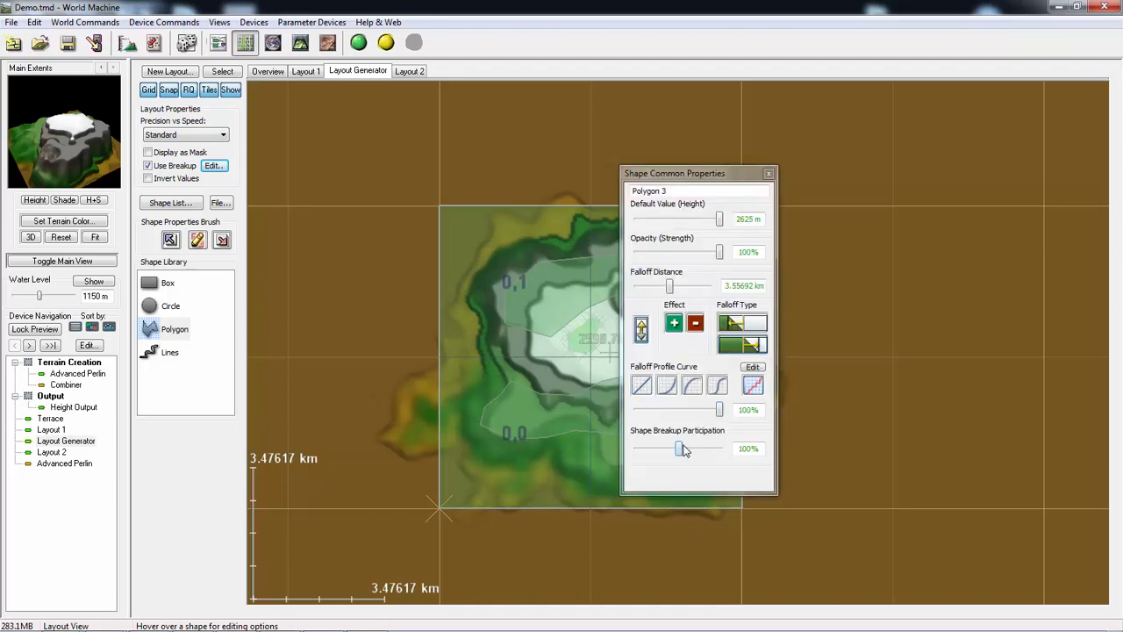
left_click_drag(681, 449, 714, 449)
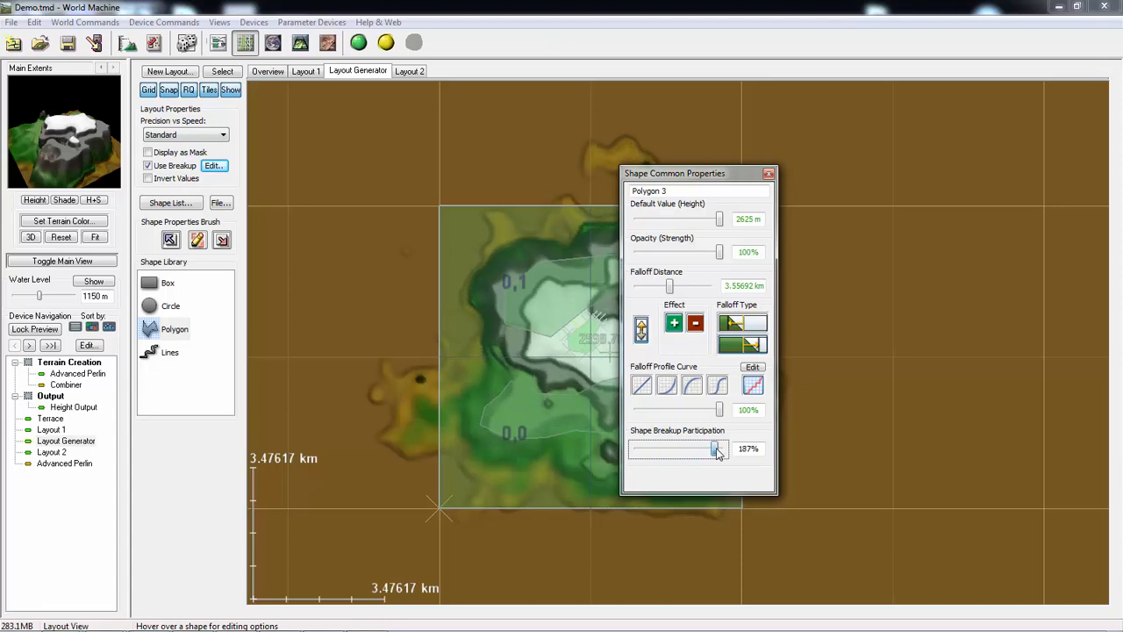
- Smooth the upper steps of Polygon 3's falloff profile curve into a more even slope and accept it
left_click(752, 368)
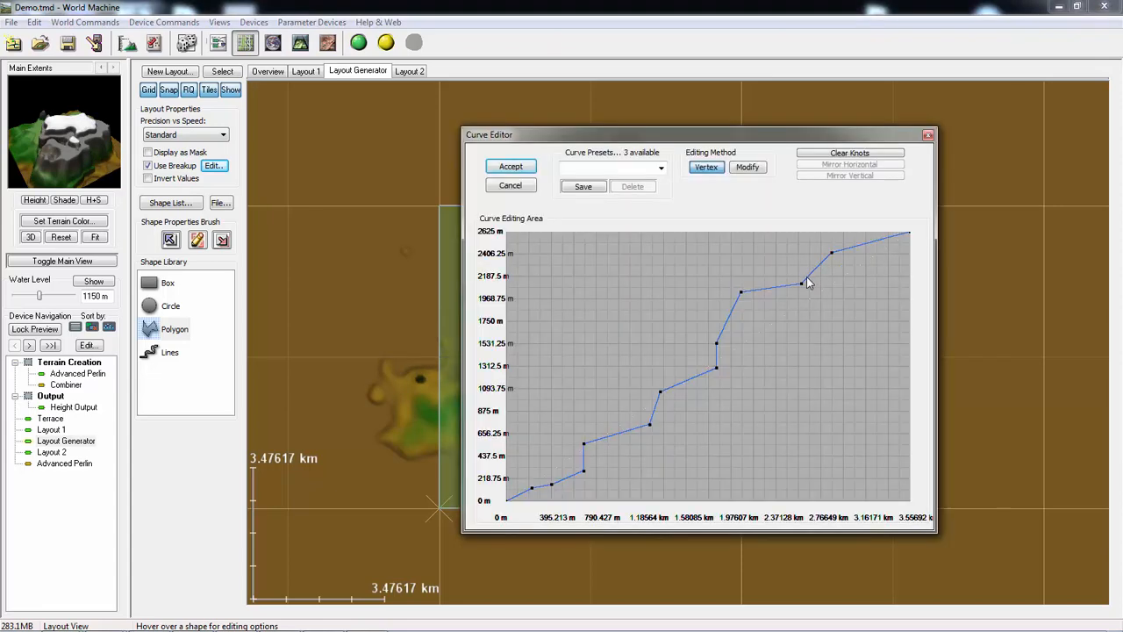
left_click_drag(749, 302, 792, 280)
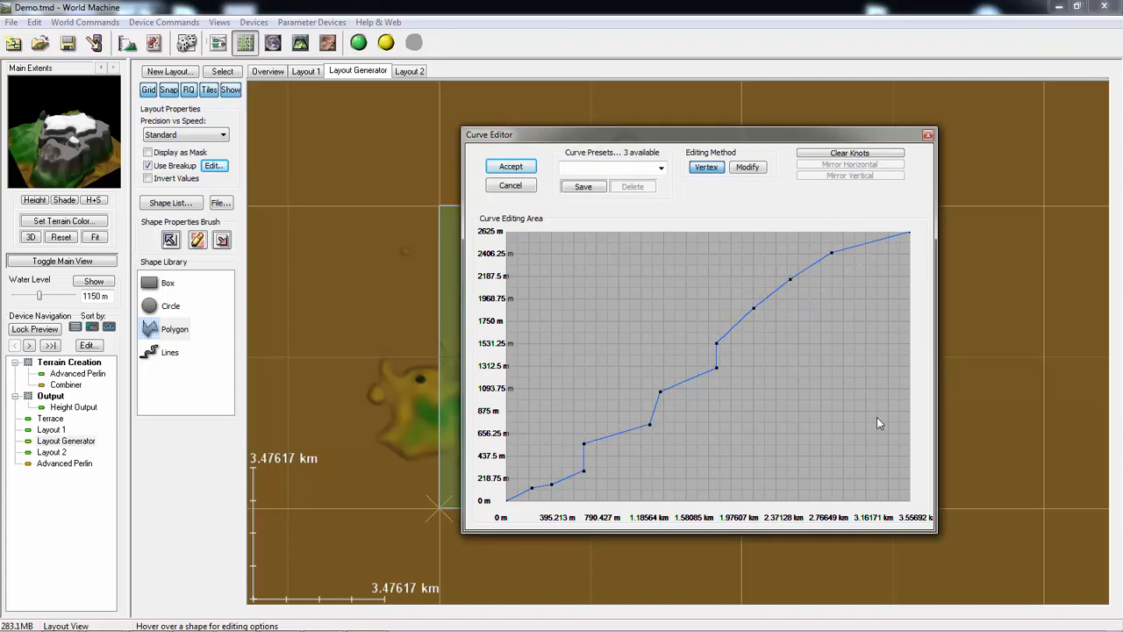
left_click(808, 284)
left_click_drag(793, 301, 792, 300)
left_click(510, 167)
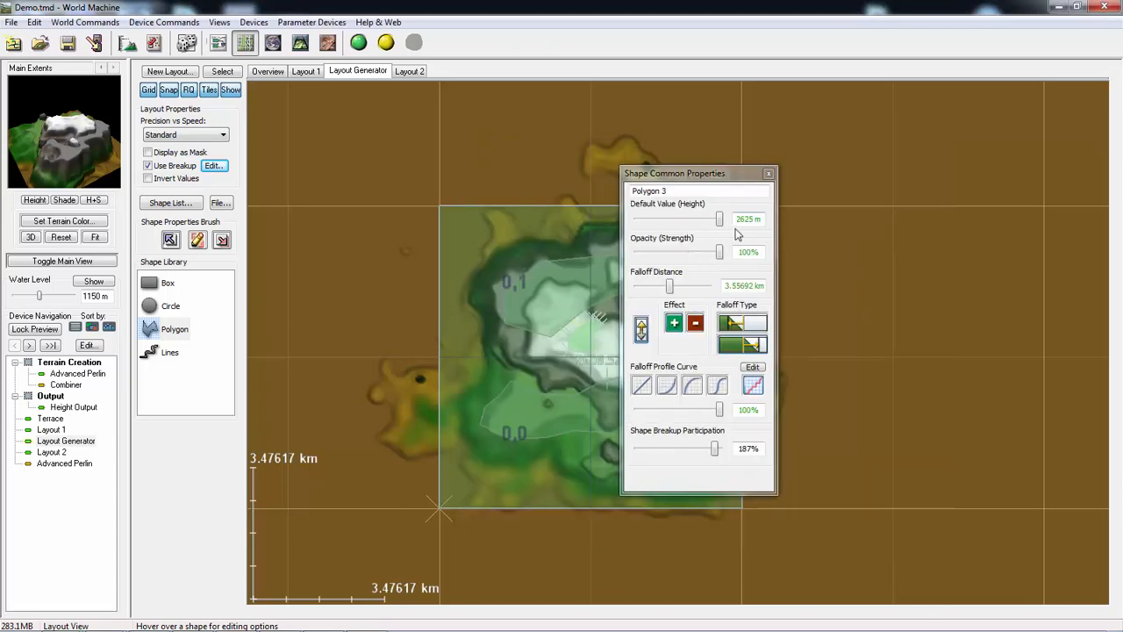
left_click(768, 175)
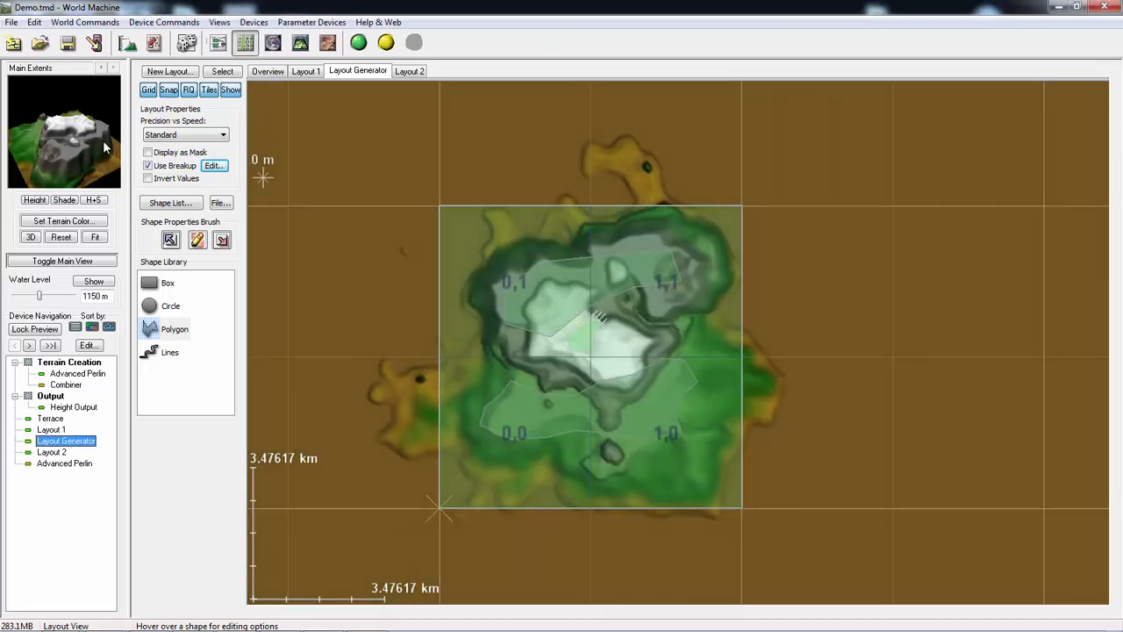
- Examine the reshaped terrain from another angle in the 3D view and return to the upper Advanced Perlin in the device network
left_click(300, 42)
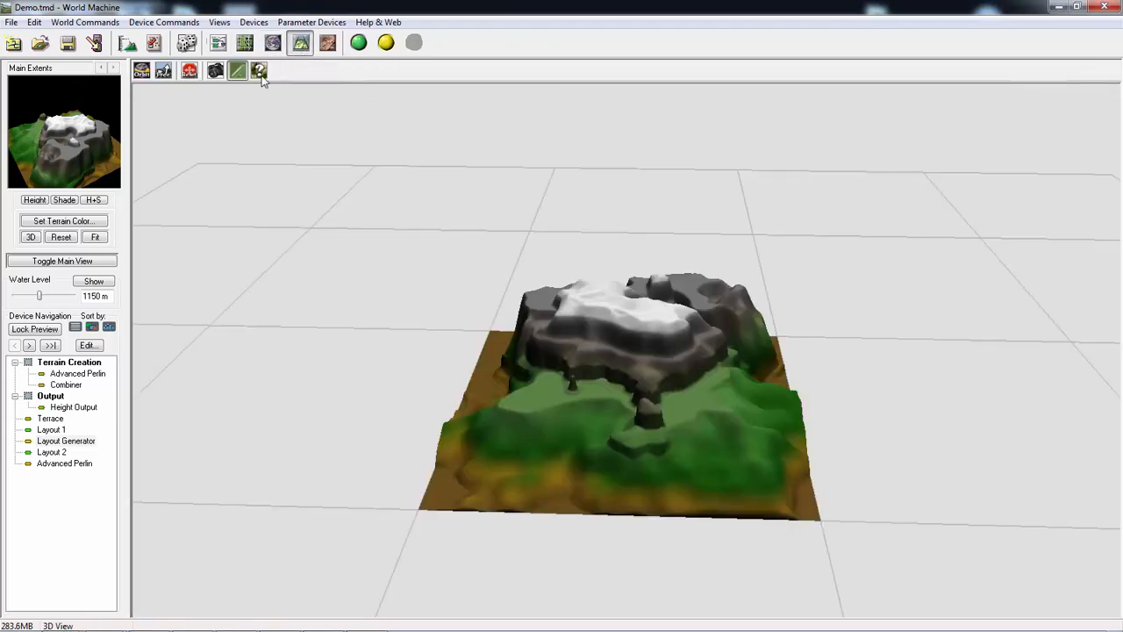
left_click_drag(587, 343, 544, 377)
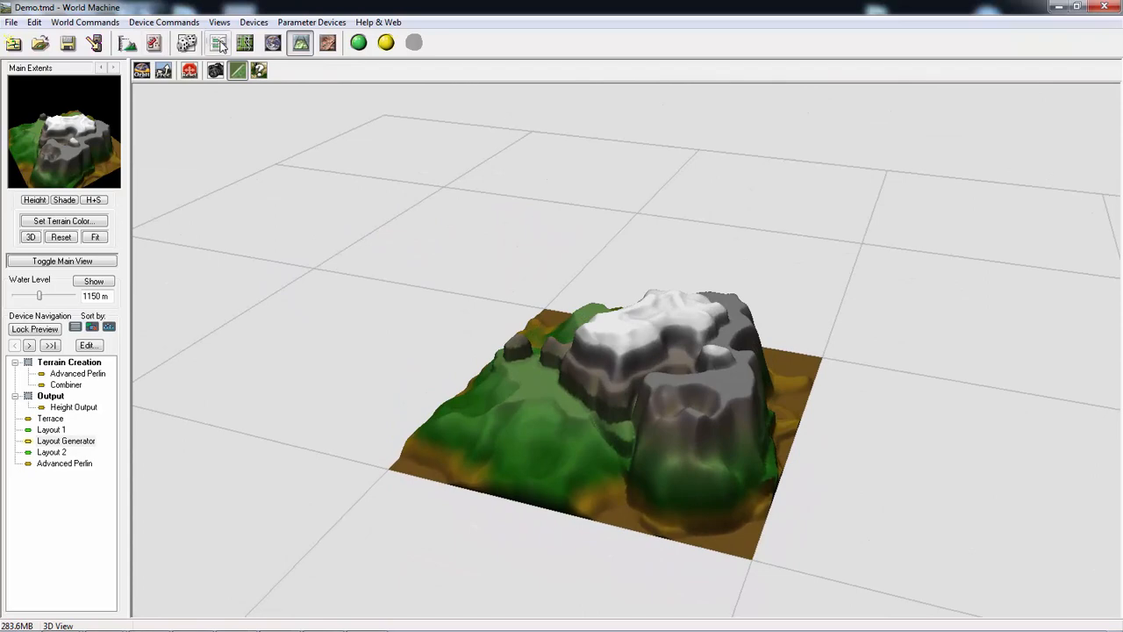
left_click(218, 42)
left_click(496, 279)
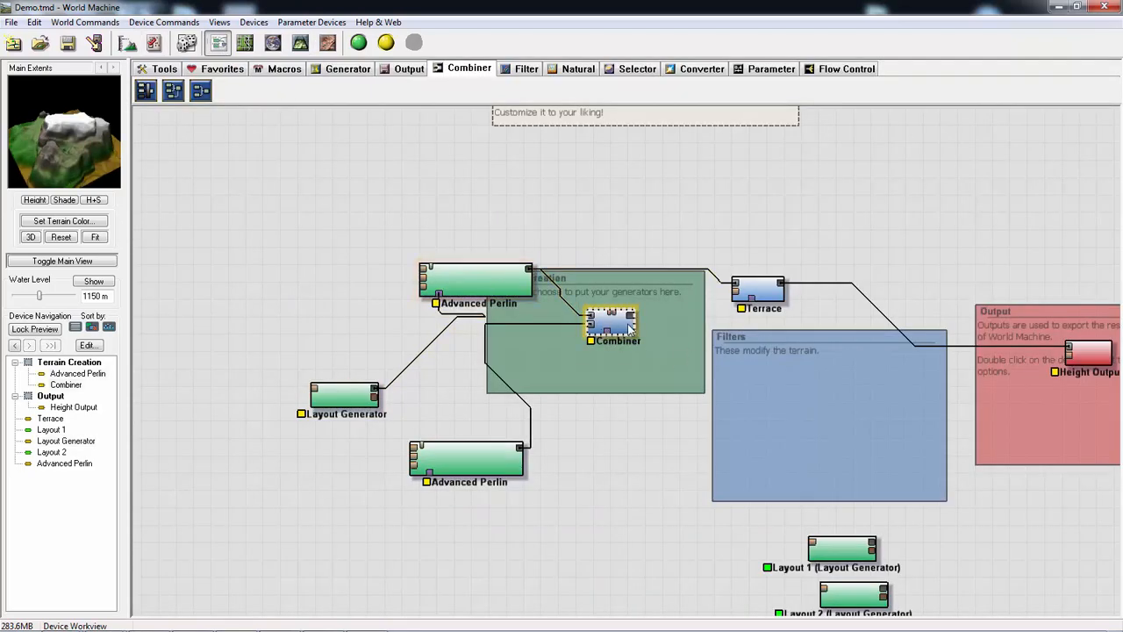
- Try the Combiner's Subtract method with strength 0.15625
double_click(623, 329)
left_click(549, 322)
left_click(530, 360)
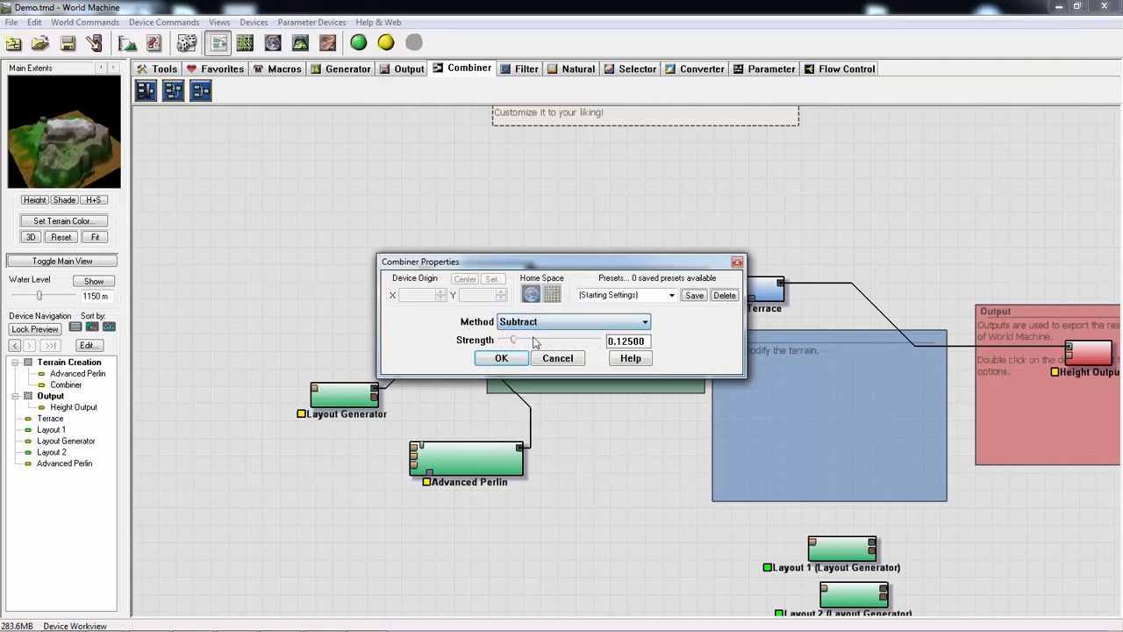
left_click_drag(519, 344, 518, 342)
- Apply the Multiply method to the Combiner with its strength raised to just past the middle of the range
left_click(526, 321)
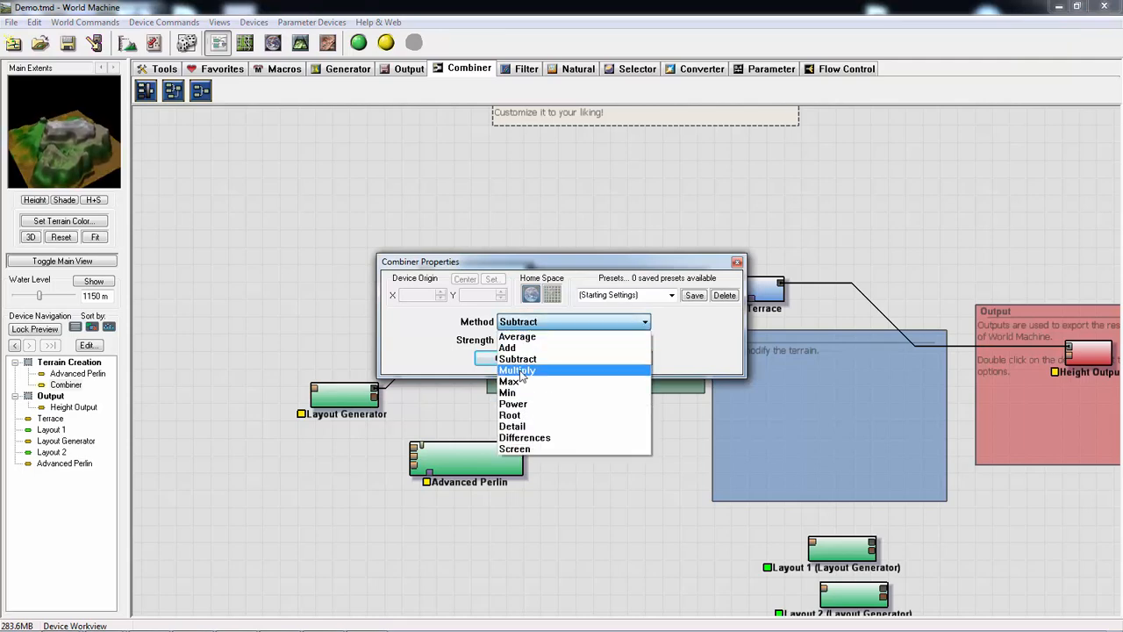
left_click(520, 371)
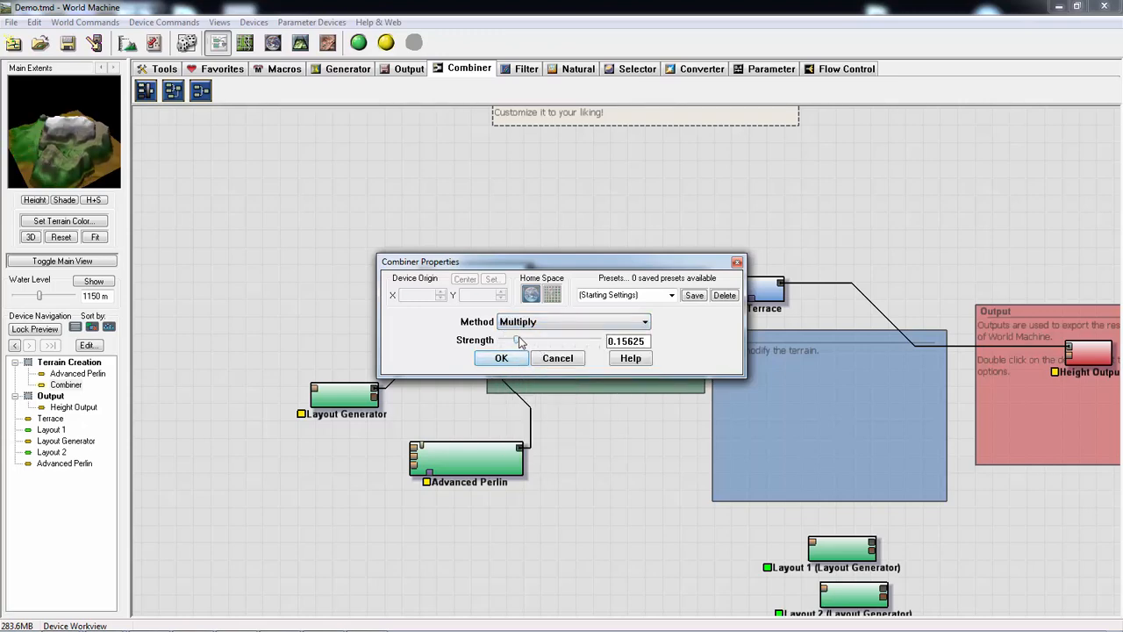
left_click_drag(520, 342, 559, 344)
left_click(498, 359)
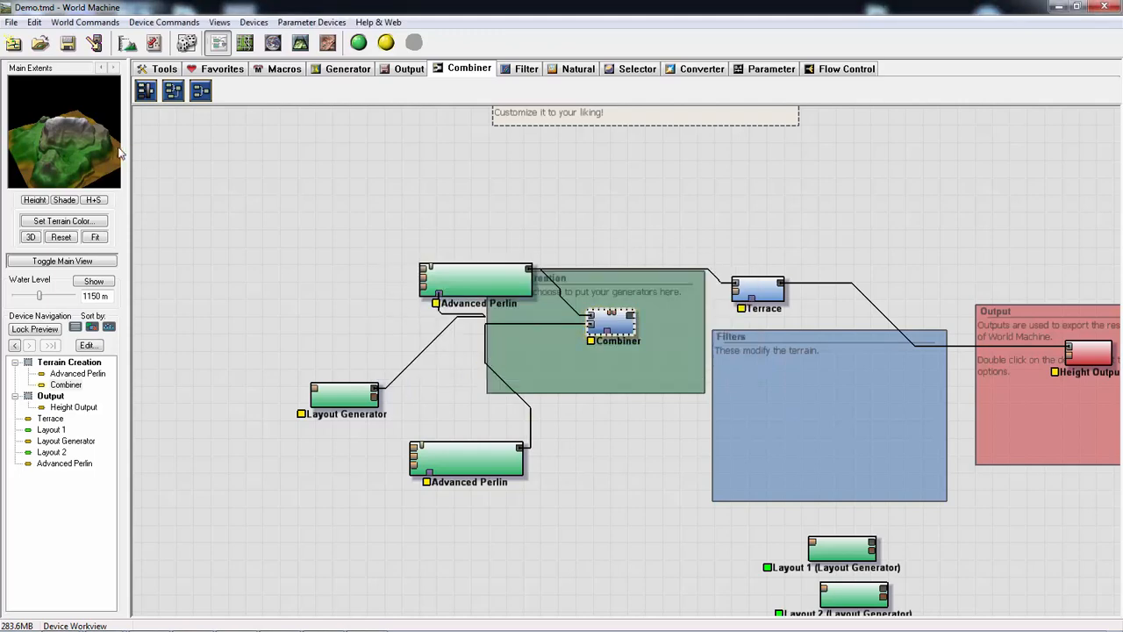
- Build the terrain and examine it from several angles in the 3D view before returning to the device network
left_click_drag(53, 154, 98, 103)
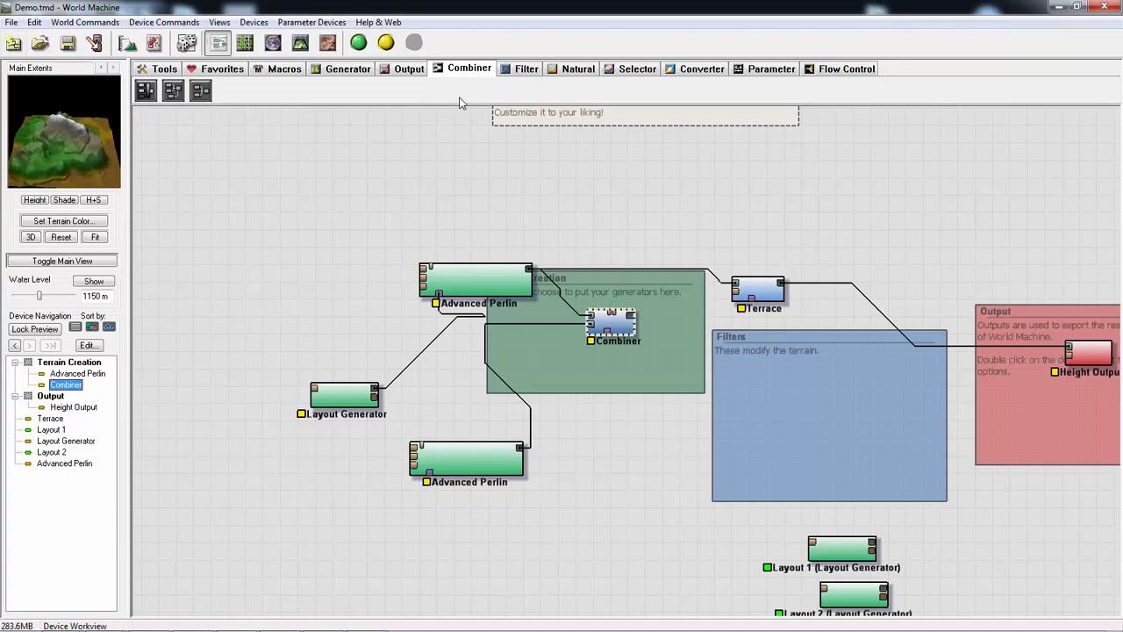
left_click(358, 43)
left_click(300, 43)
left_click_drag(542, 307, 297, 291)
left_click_drag(554, 341, 307, 329)
left_click_drag(628, 369, 874, 374)
right_click_drag(679, 375, 656, 337)
left_click_drag(656, 336, 464, 88)
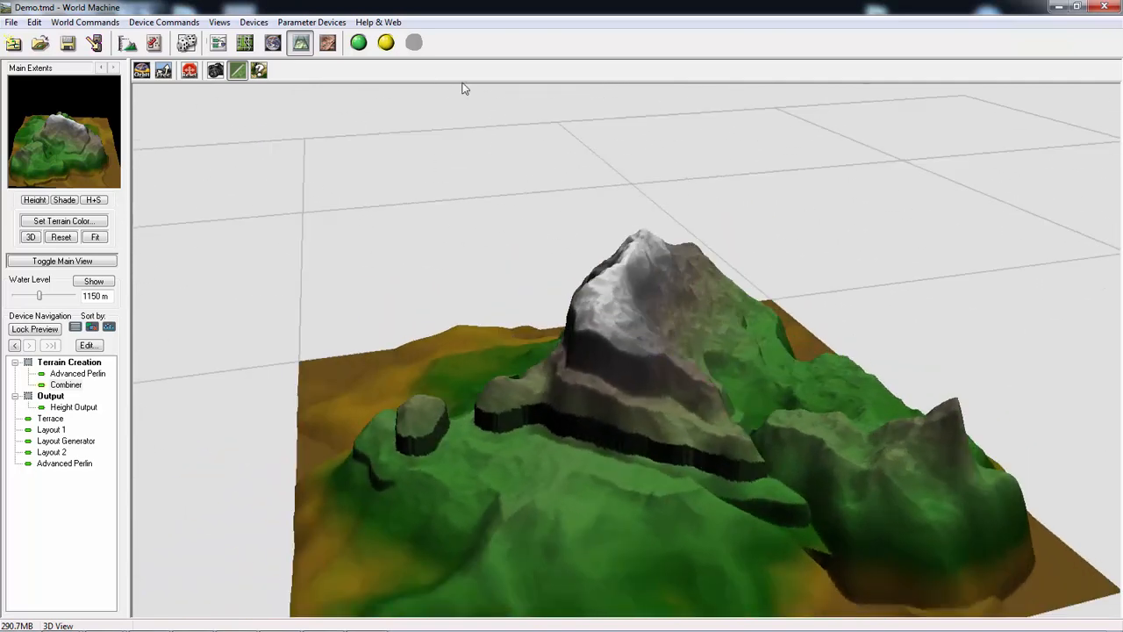
left_click(219, 44)
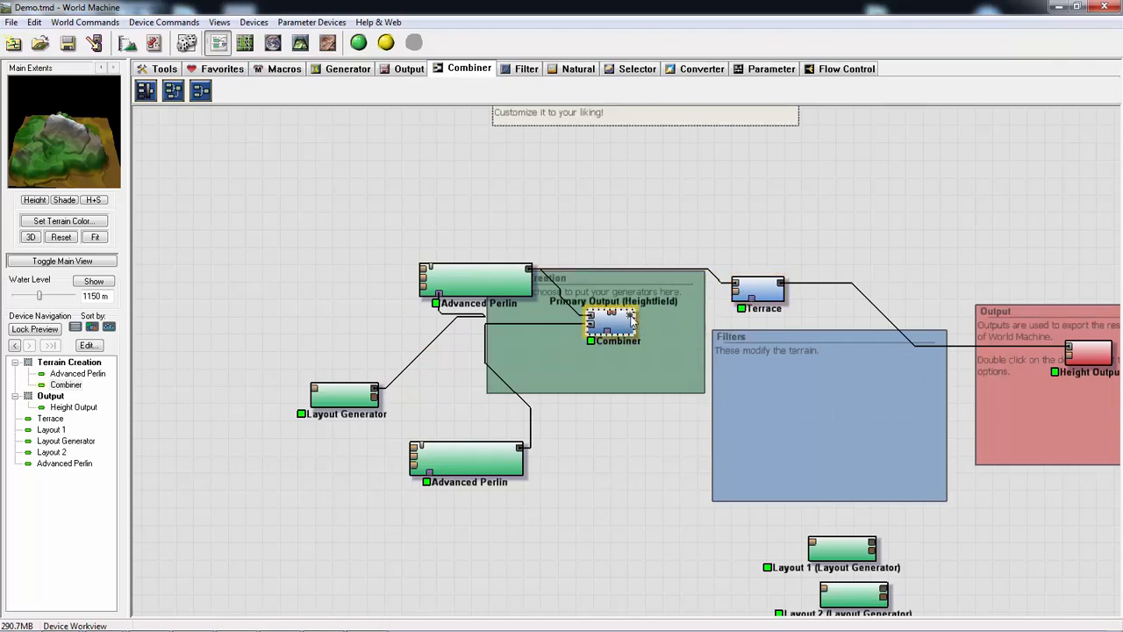
- Feed the Combiner's output into the Terrace and set 5 terraces with a terrace shape of 0.60719 and adjusted layering
left_click_drag(630, 314, 739, 290)
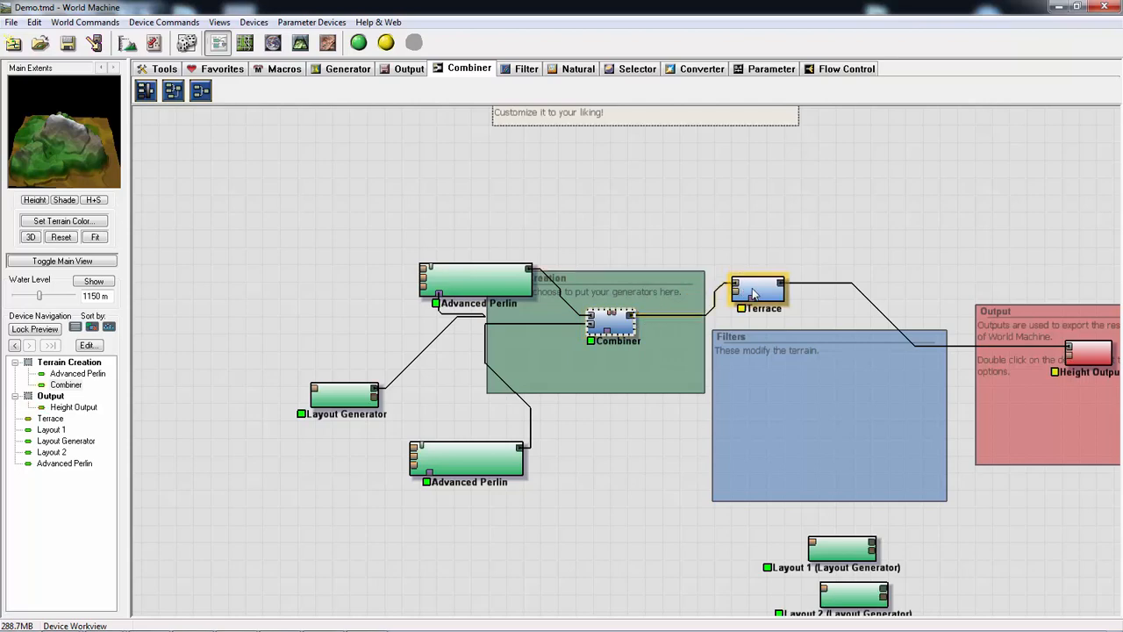
double_click(756, 293)
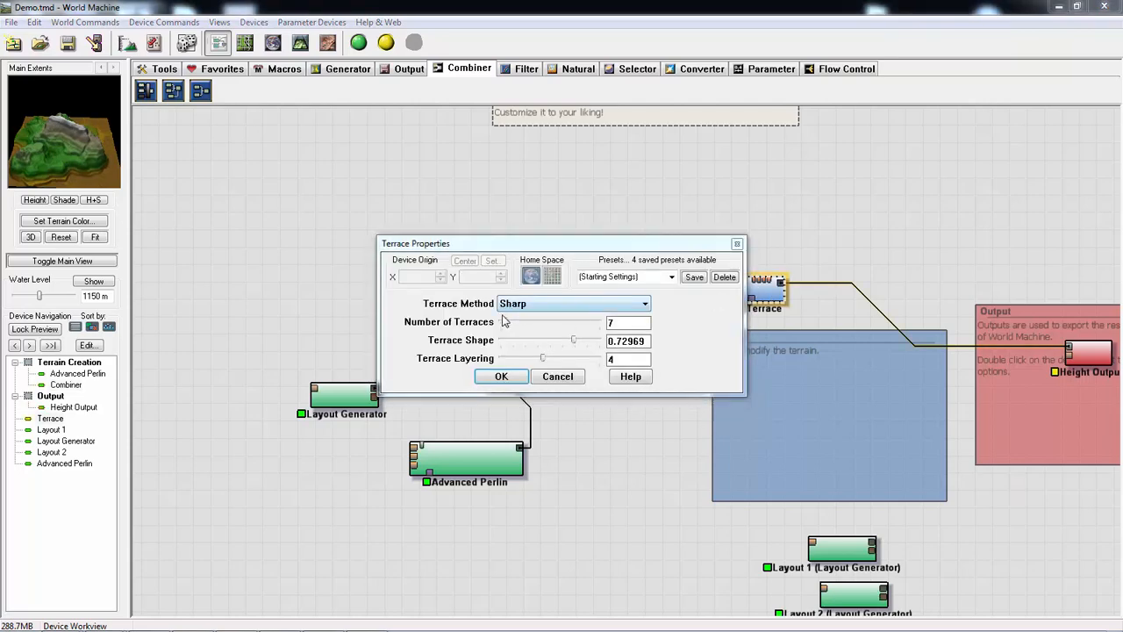
left_click_drag(507, 325, 506, 324)
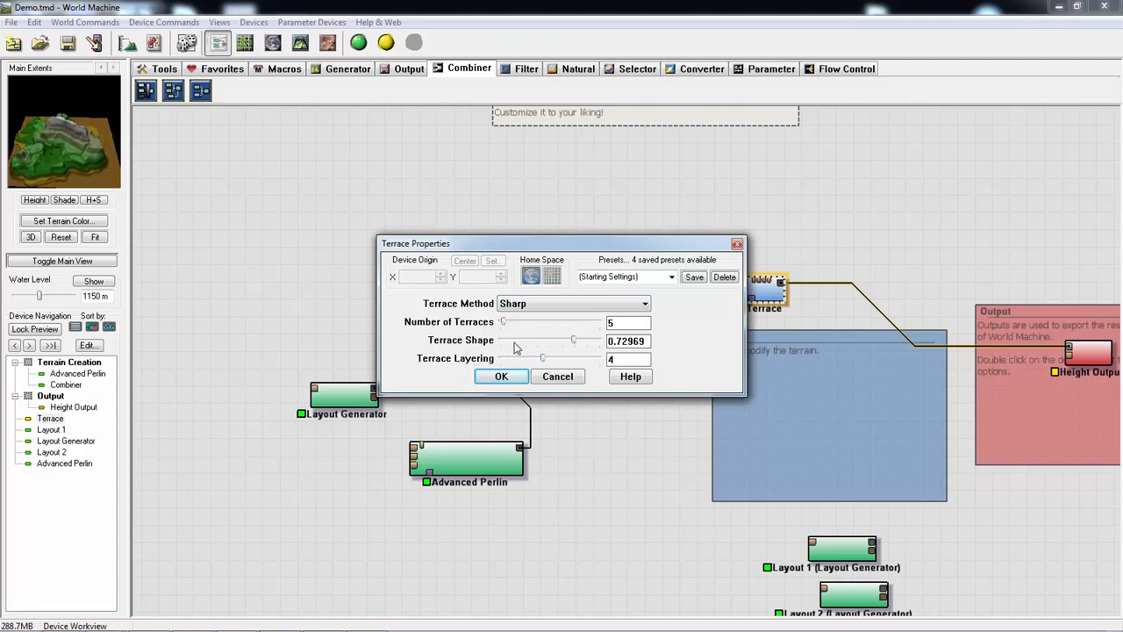
mouse_move(572, 345)
left_mouse_down()
mouse_move(546, 342)
mouse_move(559, 332)
left_mouse_up()
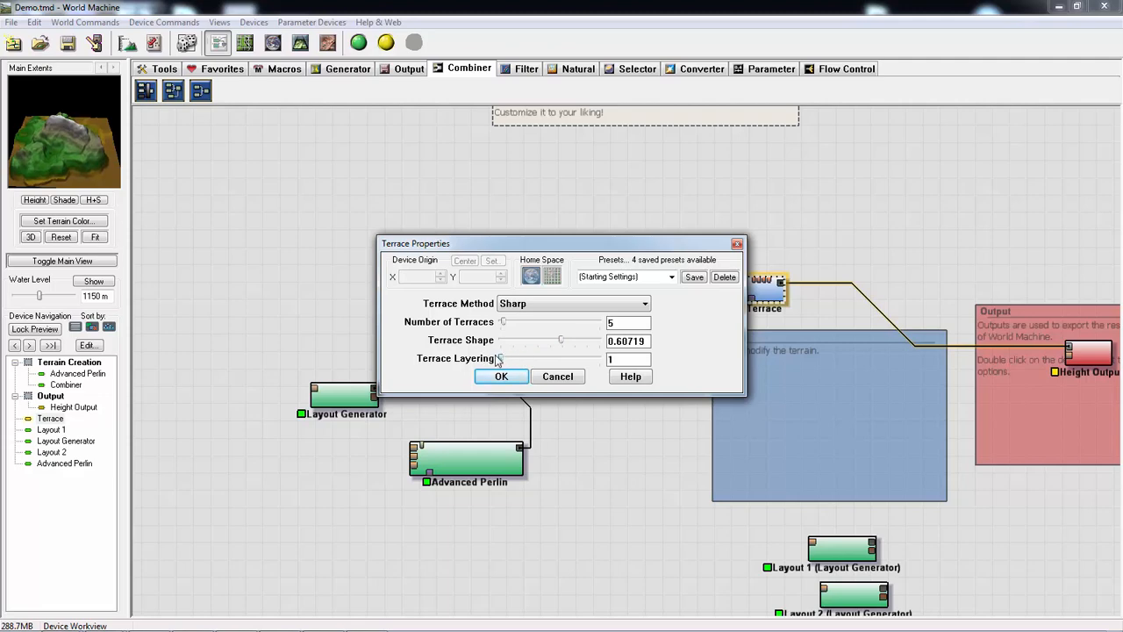
left_click_drag(517, 360, 583, 369)
left_click(557, 305)
left_click(544, 329)
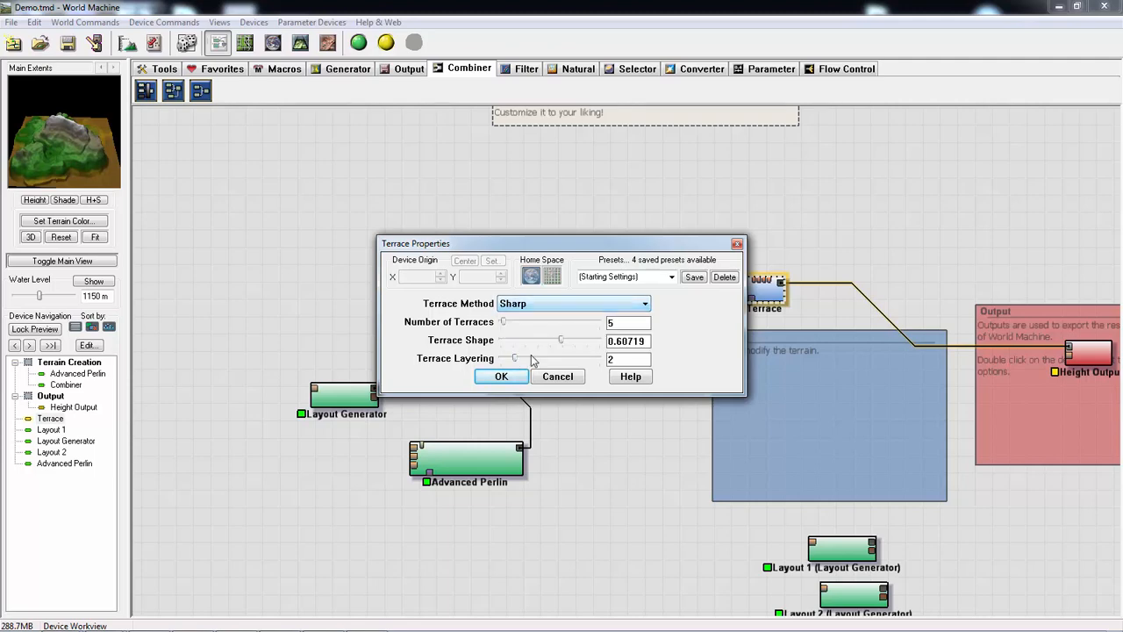
left_click(501, 376)
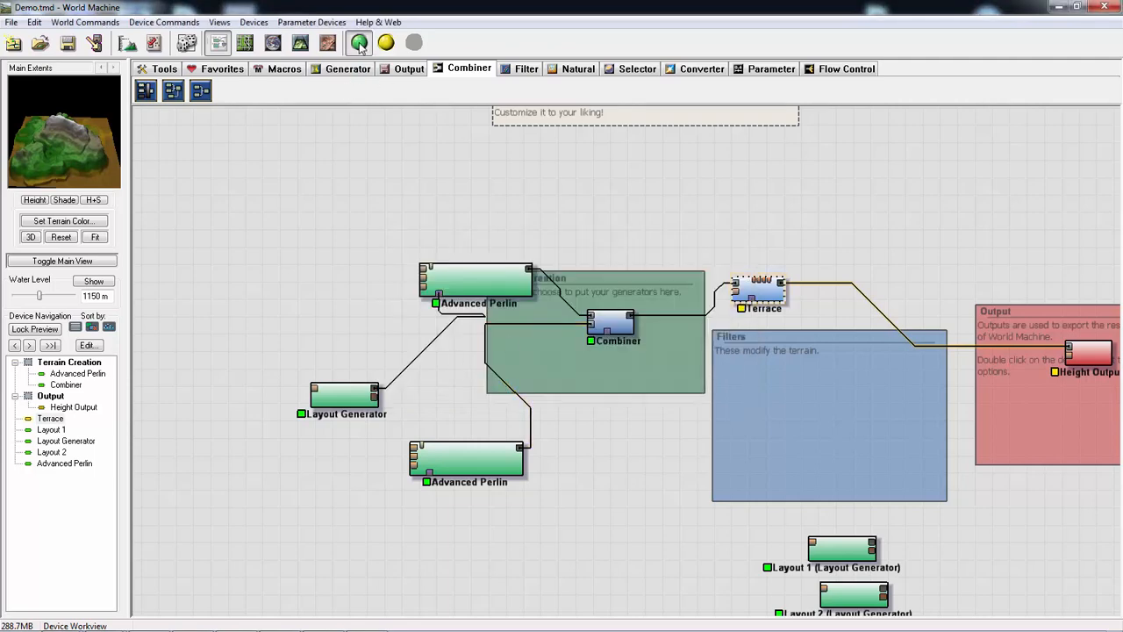
- Check the terraced terrain in the 3D view and insert an Erosion device between the Terrace and the Height Output
left_click(301, 44)
left_click_drag(548, 331, 553, 382)
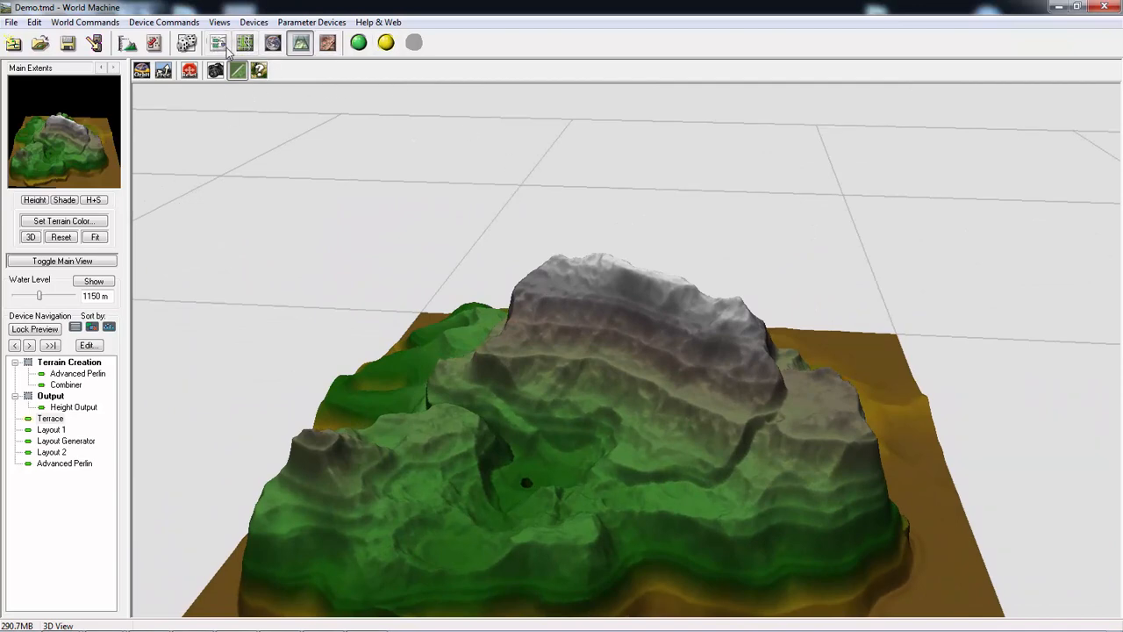
left_click(218, 44)
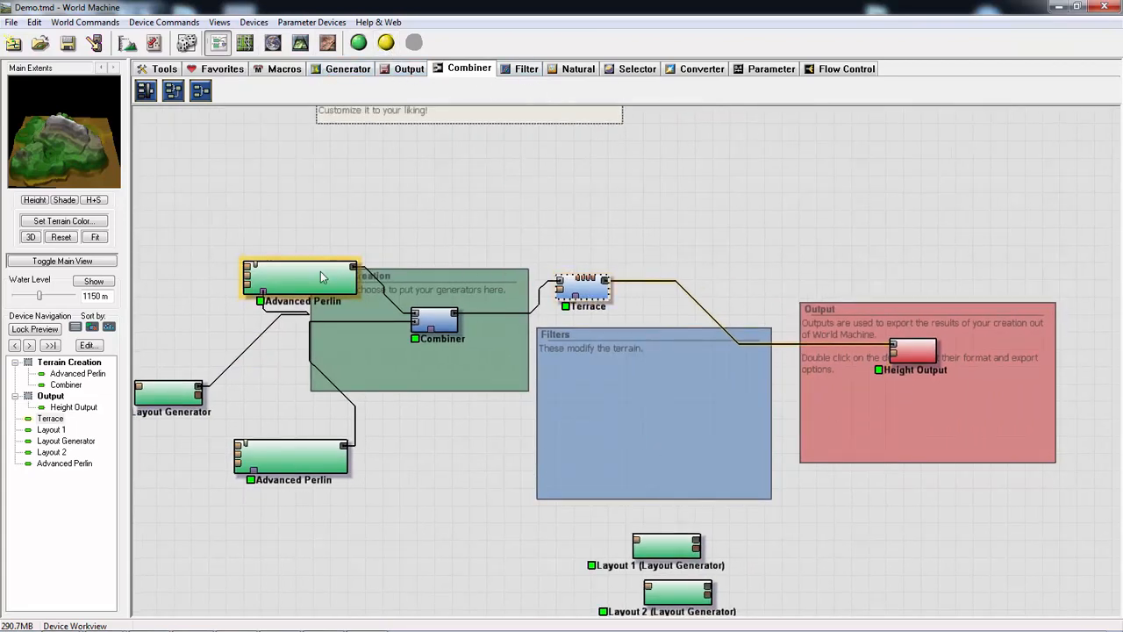
mouse_move(438, 326)
left_mouse_down()
mouse_move(428, 321)
mouse_move(437, 326)
left_mouse_up()
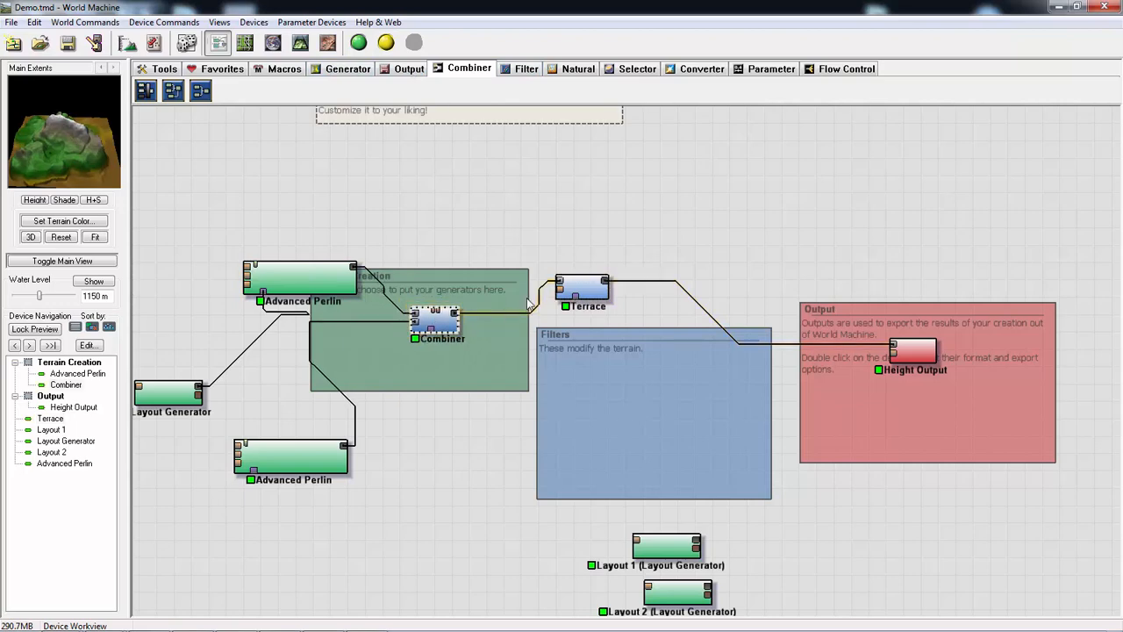
left_click(572, 70)
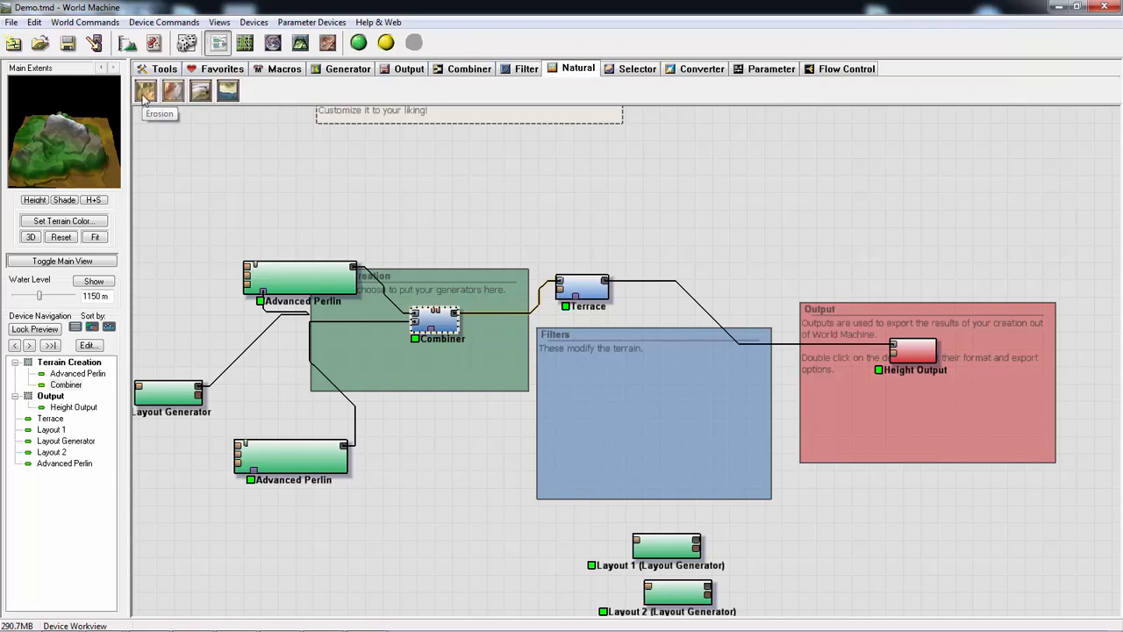
left_click_drag(144, 95, 698, 303)
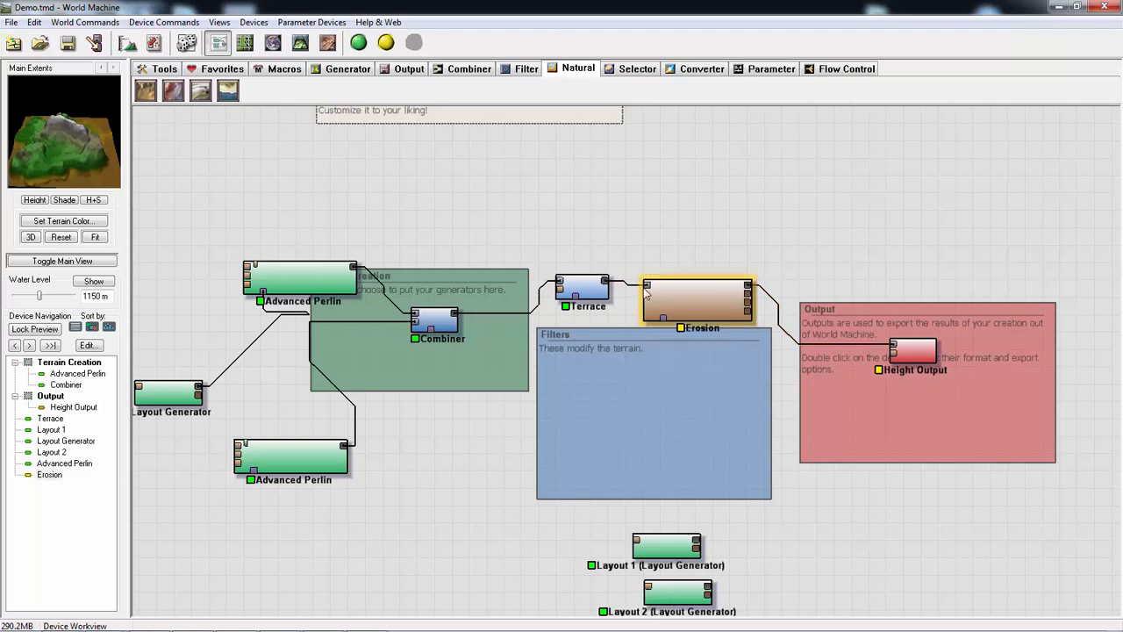
- Set the Erosion device to Channeled Erosion with base duration 90, rock hardness 0.683, sediment carry amount 0.159 and filter strength 0.317
double_click(685, 300)
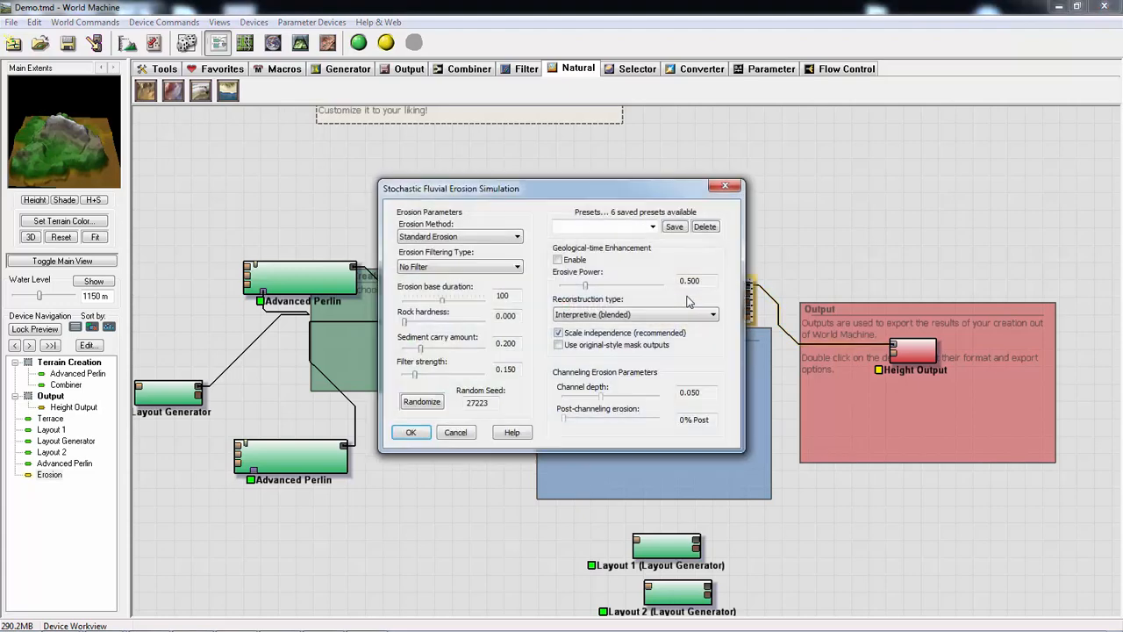
left_click(497, 237)
left_click(453, 257)
left_click(510, 268)
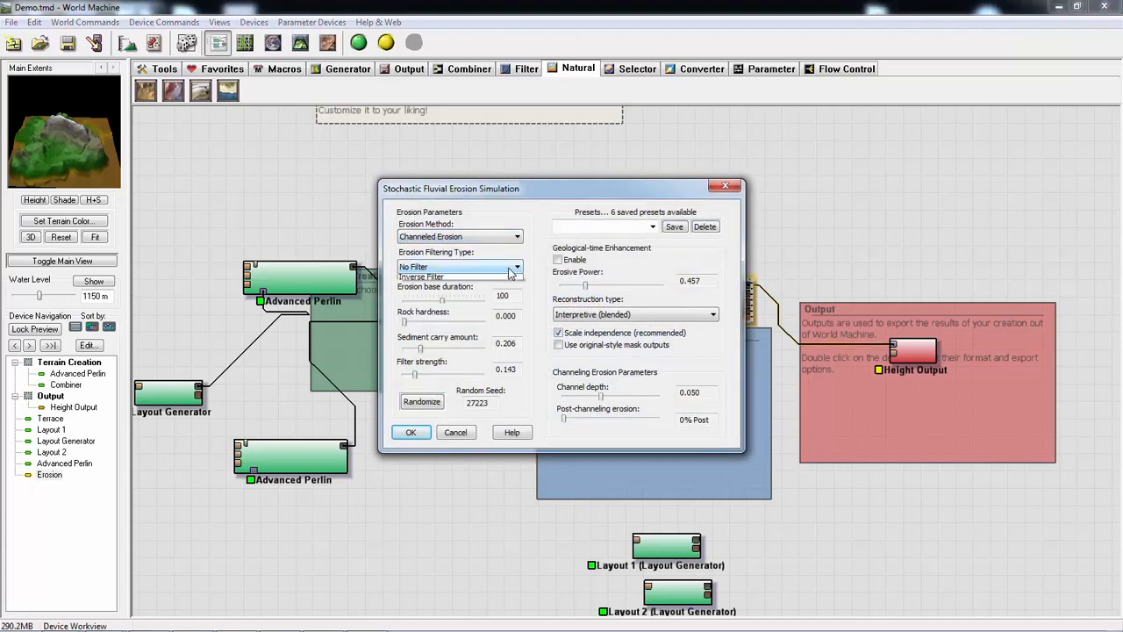
left_click(479, 279)
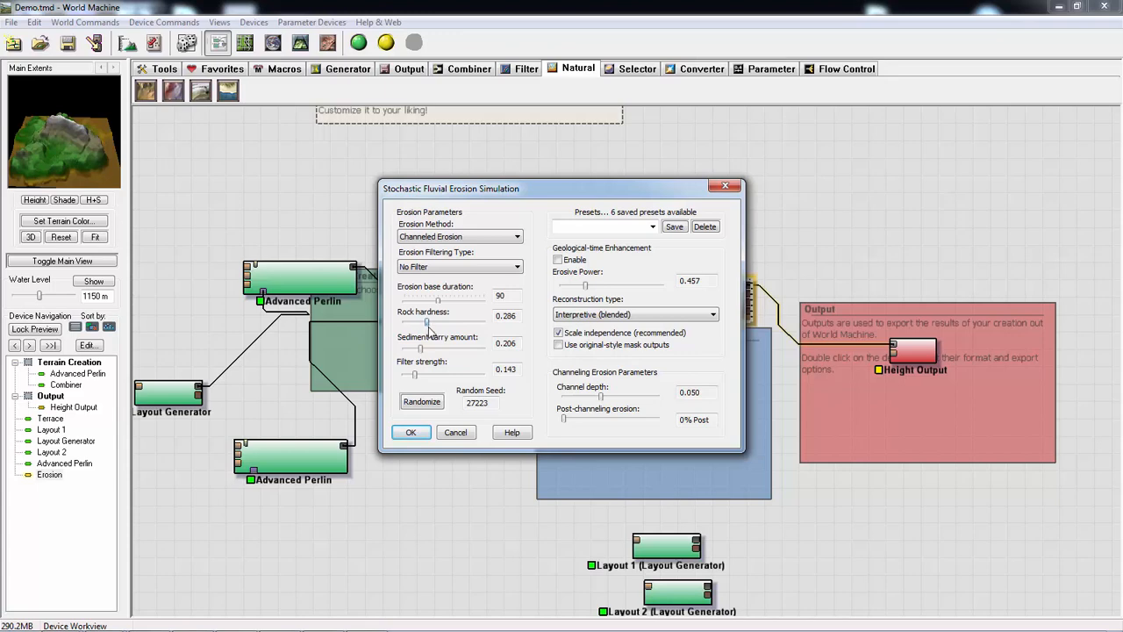
left_click_drag(427, 327, 441, 360)
left_click_drag(456, 337, 461, 337)
left_click_drag(417, 375, 435, 387)
- Enable geological-time enhancement with erosive power -0.298, set channel depth to 0.085, raise post-channeling erosion and accept the erosion settings
left_click_drag(594, 289, 570, 297)
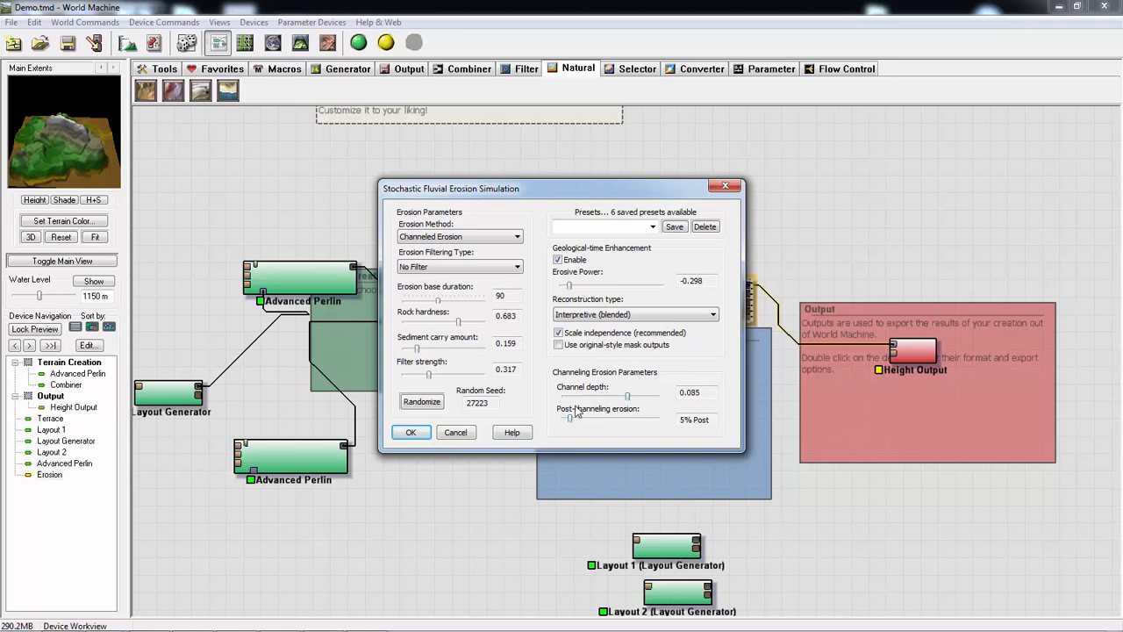
left_click_drag(574, 424, 586, 424)
left_click(477, 266)
left_click(470, 269)
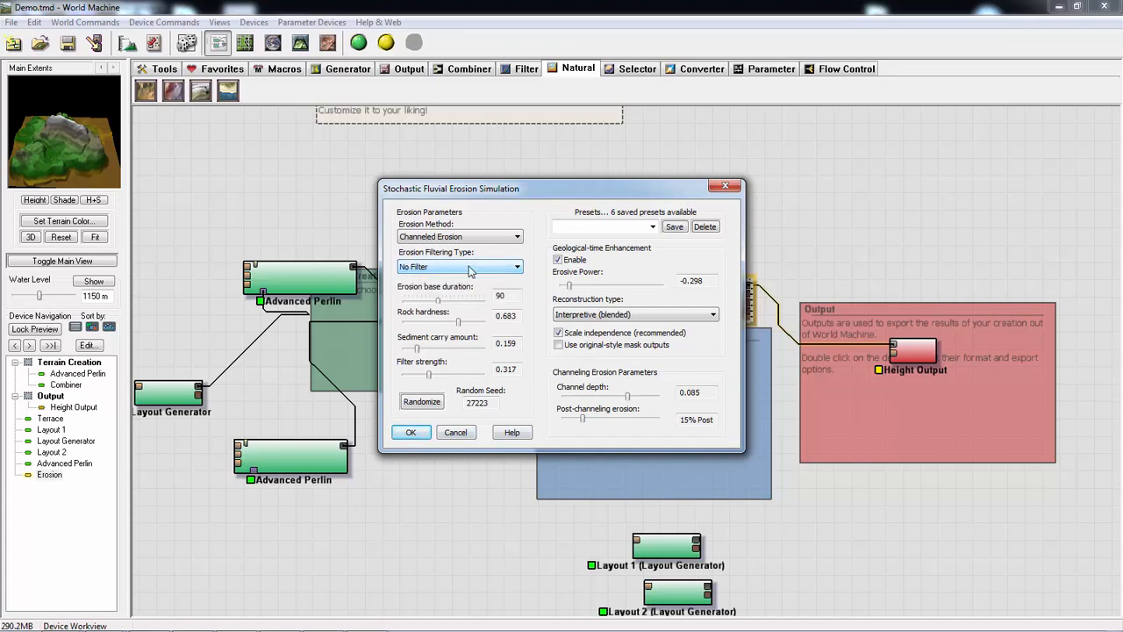
left_click(411, 431)
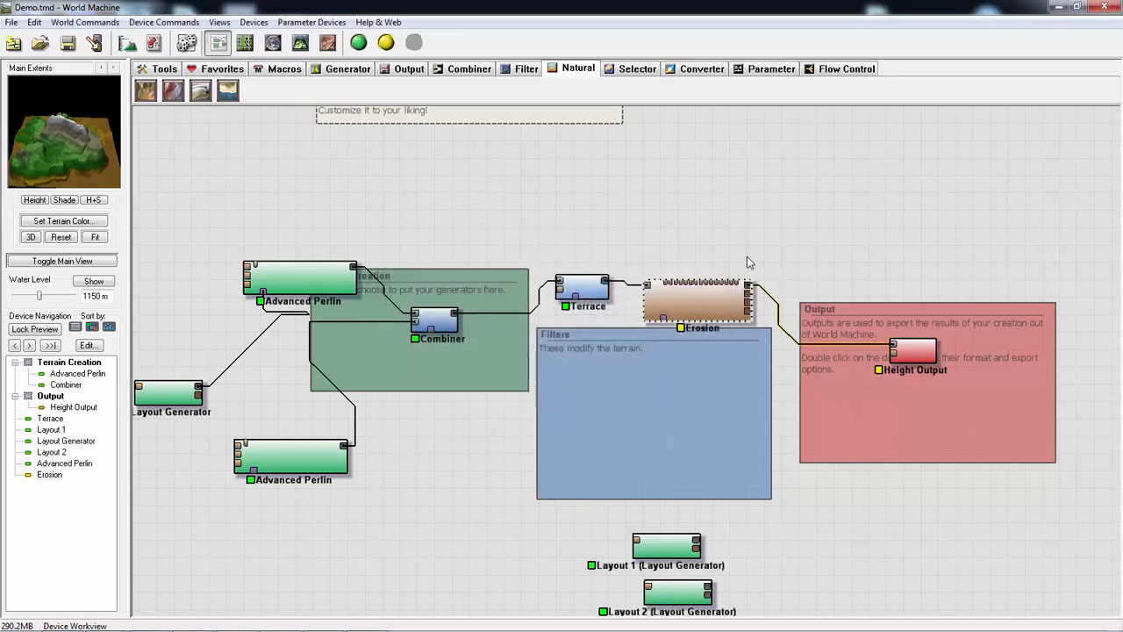
- Build the eroded terrain and inspect it in the 3D view
left_click(386, 42)
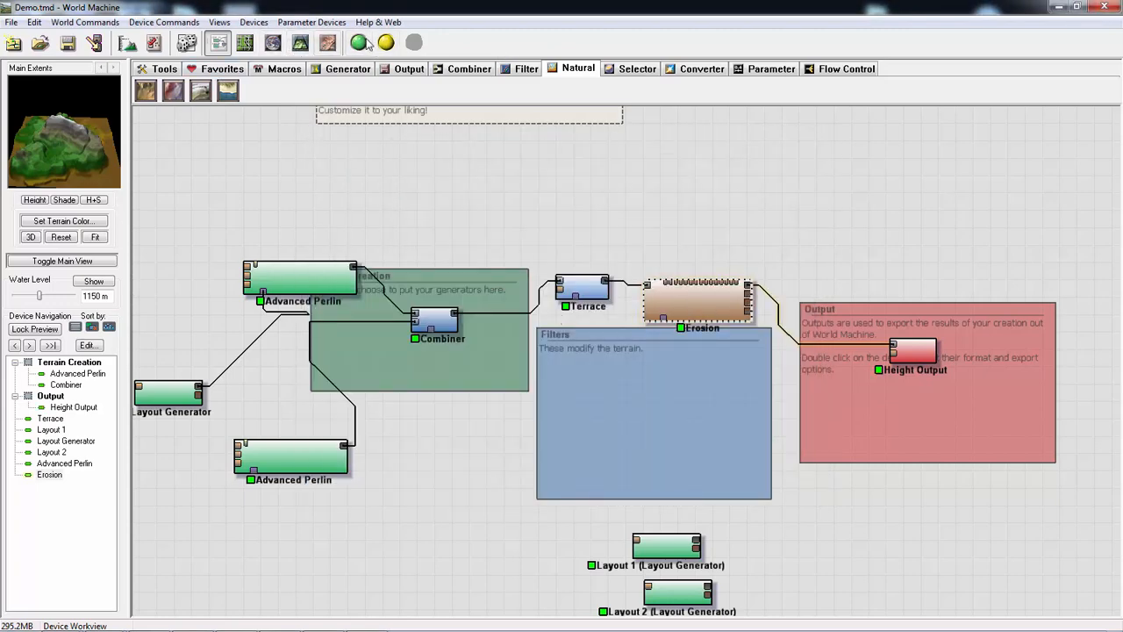
left_click(300, 42)
left_click_drag(581, 388, 600, 230)
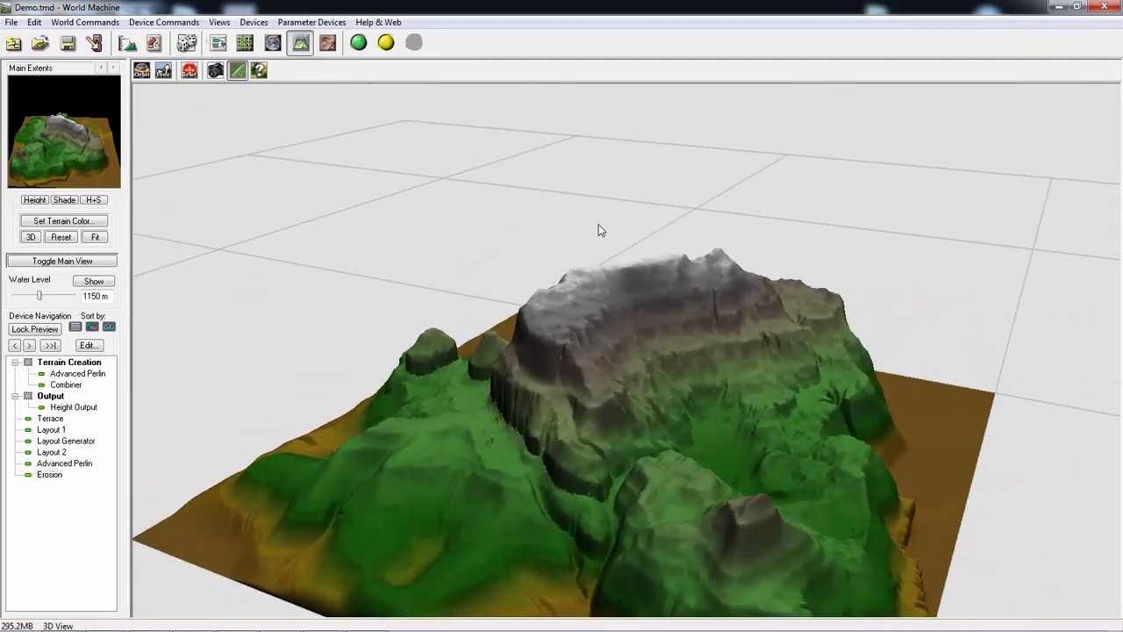
left_click(218, 42)
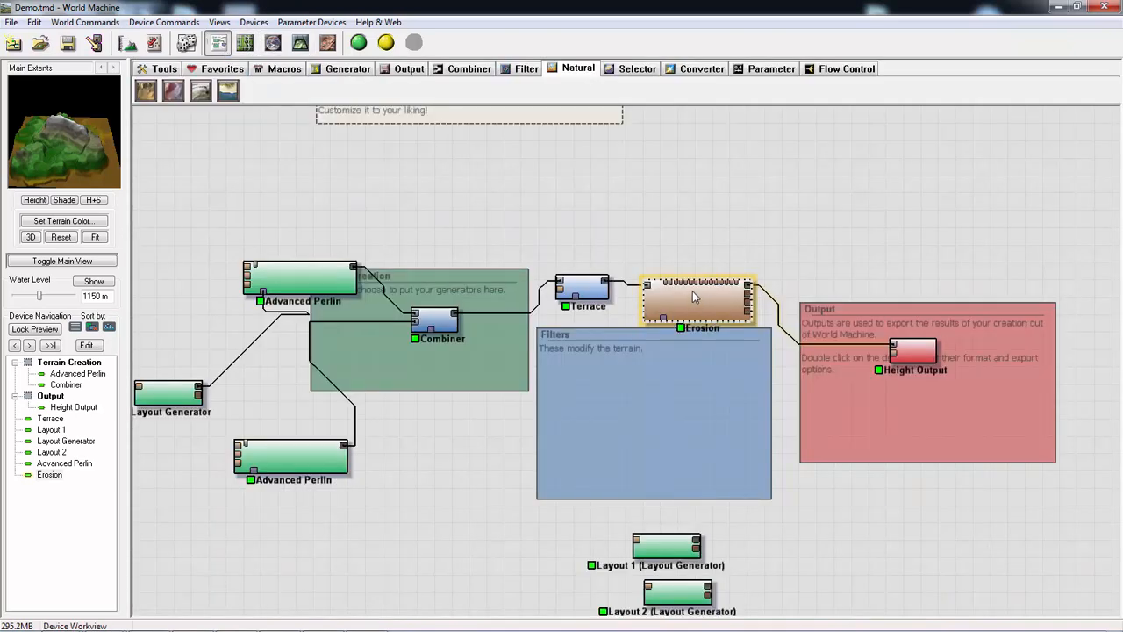
- Duplicate the Erosion device, wire the copy between the first Erosion and the Height Output, and rearrange the devices
key("ctrl+v")
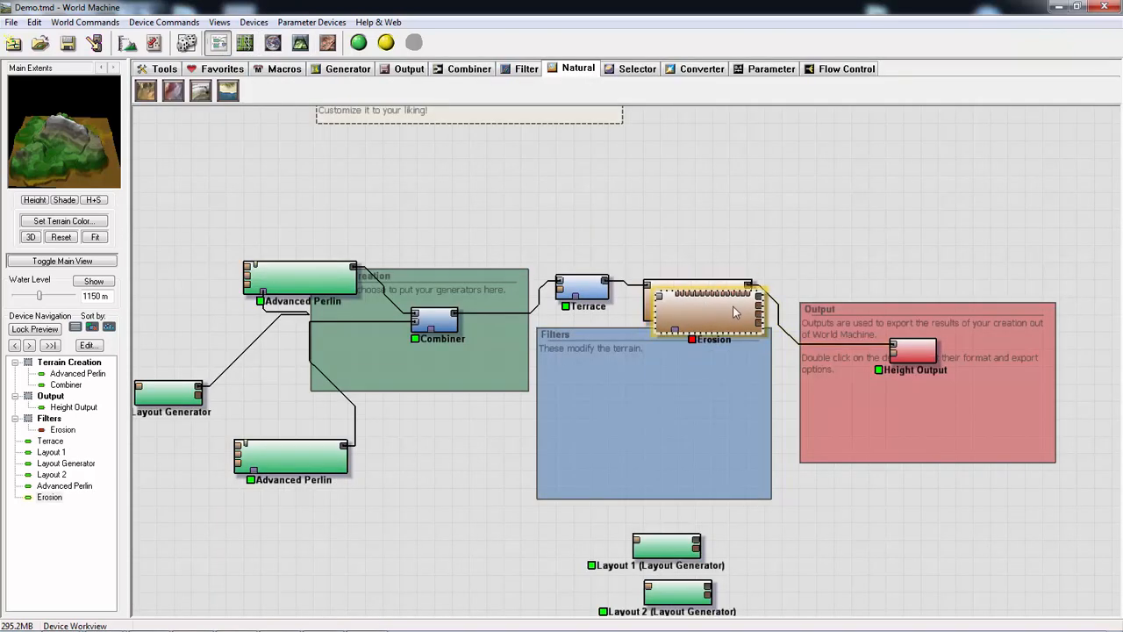
left_click_drag(732, 309, 873, 246)
left_click_drag(996, 381, 939, 380)
left_click(878, 257)
left_click_drag(706, 287, 706, 202)
left_click_drag(850, 266, 834, 254)
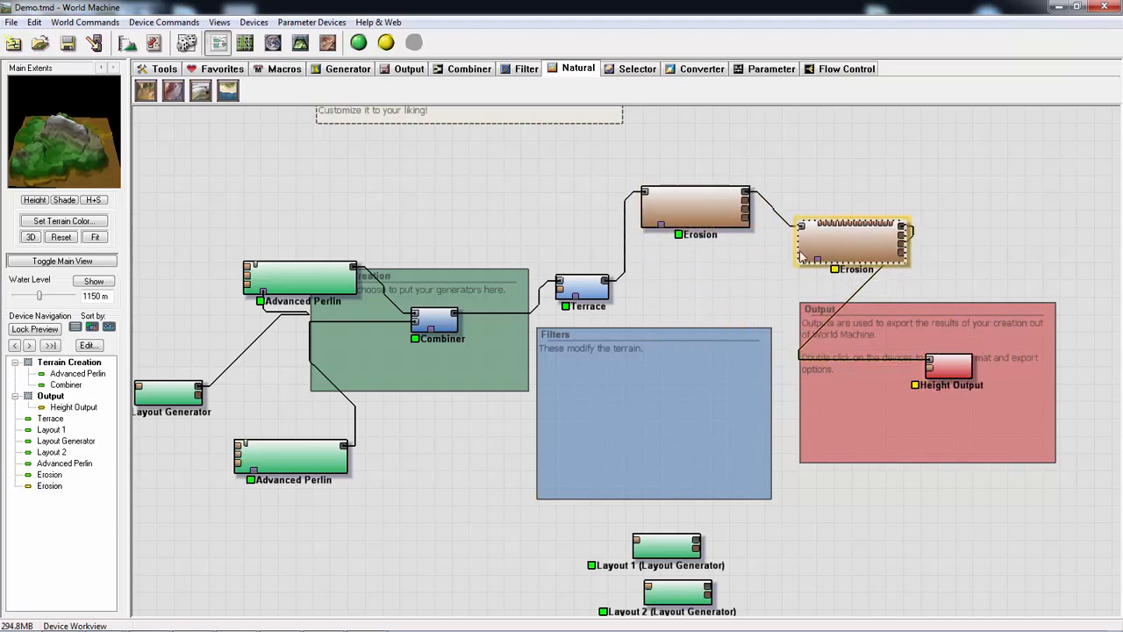
- Rebuild the terrain with both Erosion devices and inspect it in the 3D view
left_click(358, 43)
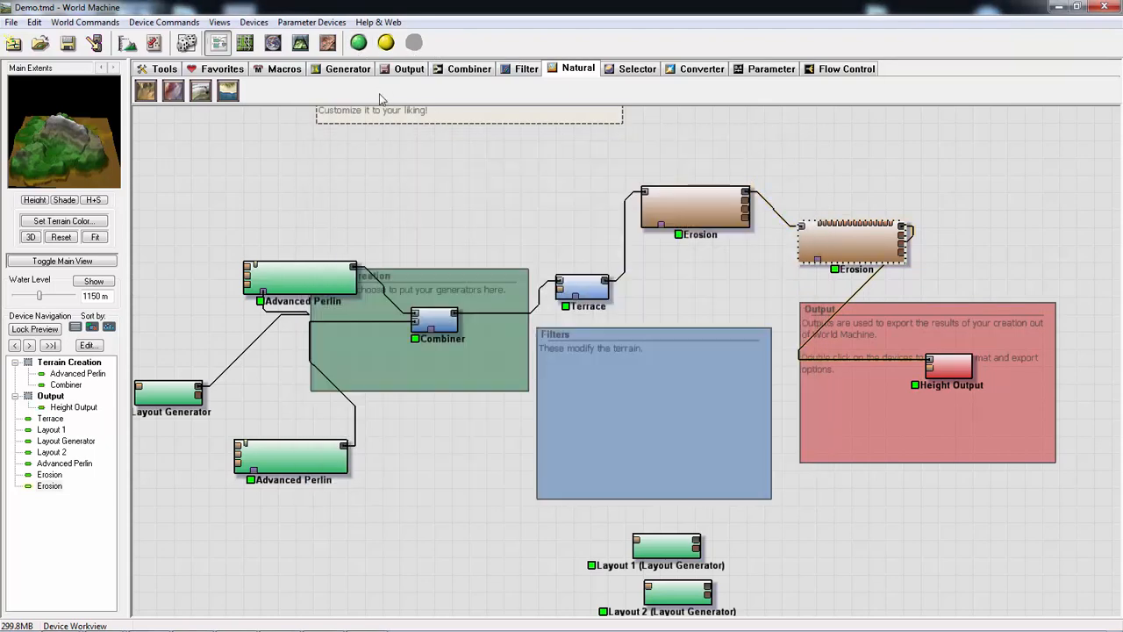
left_click(300, 43)
left_click_drag(544, 336, 599, 349)
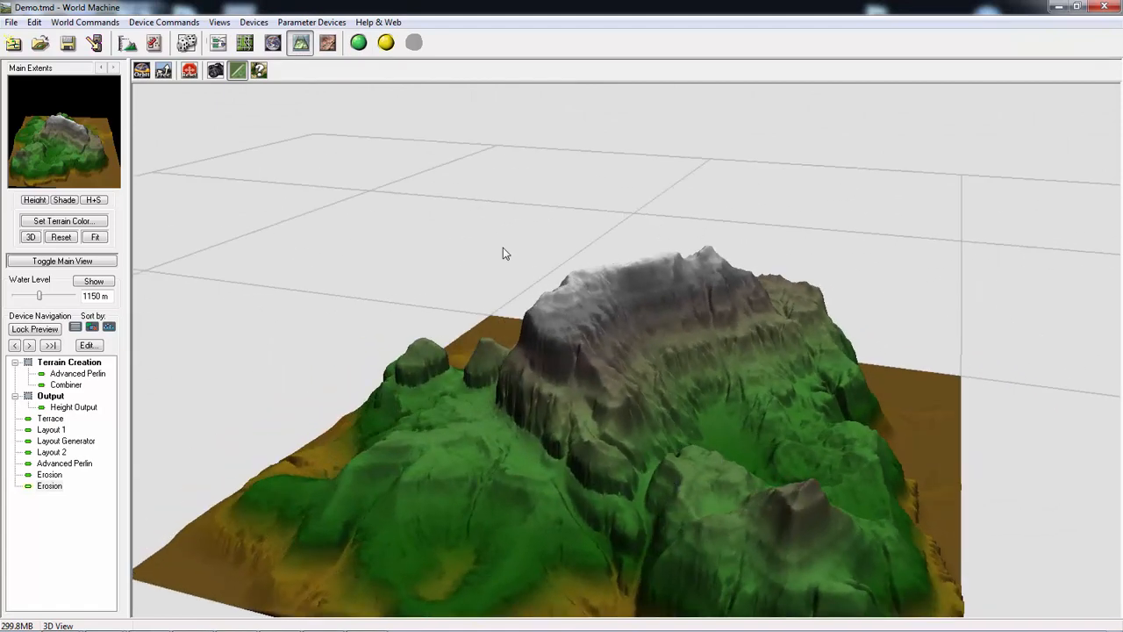
left_click(219, 42)
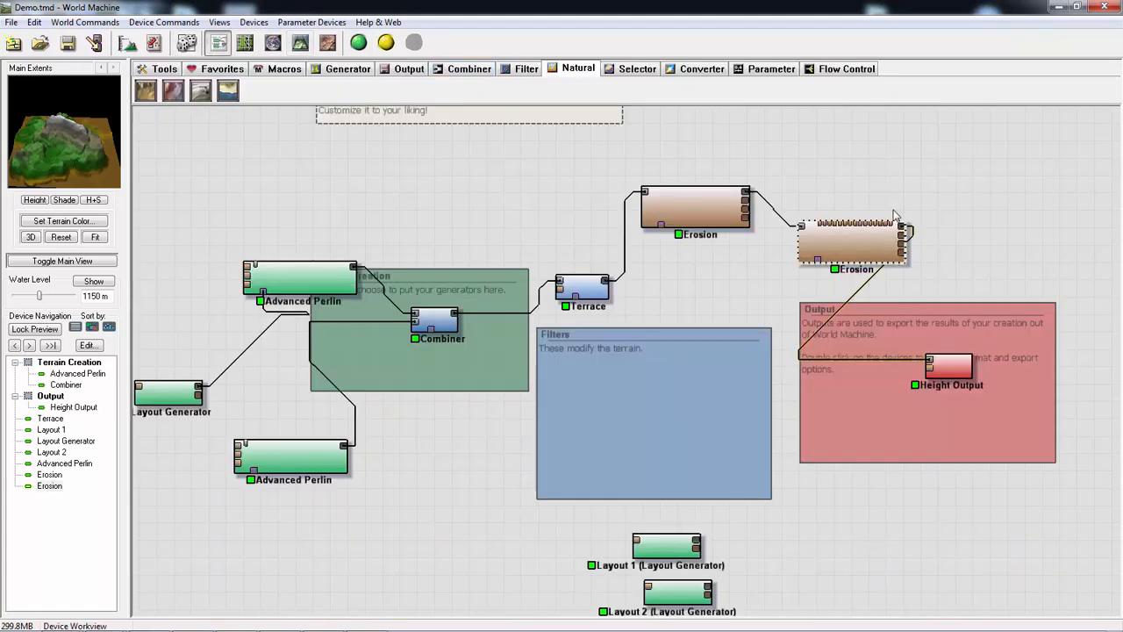
- Insert a third copy of the Erosion device before the Height Output and examine the rebuilt terrain in 3D from several angles
key("ctrl+v")
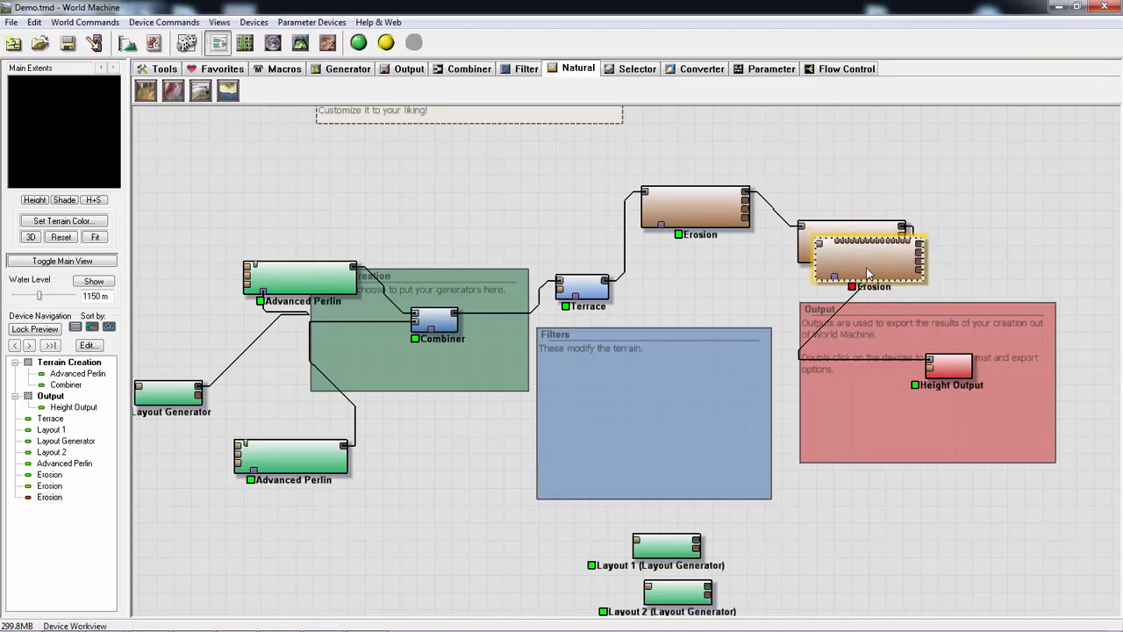
left_click_drag(868, 271, 831, 322)
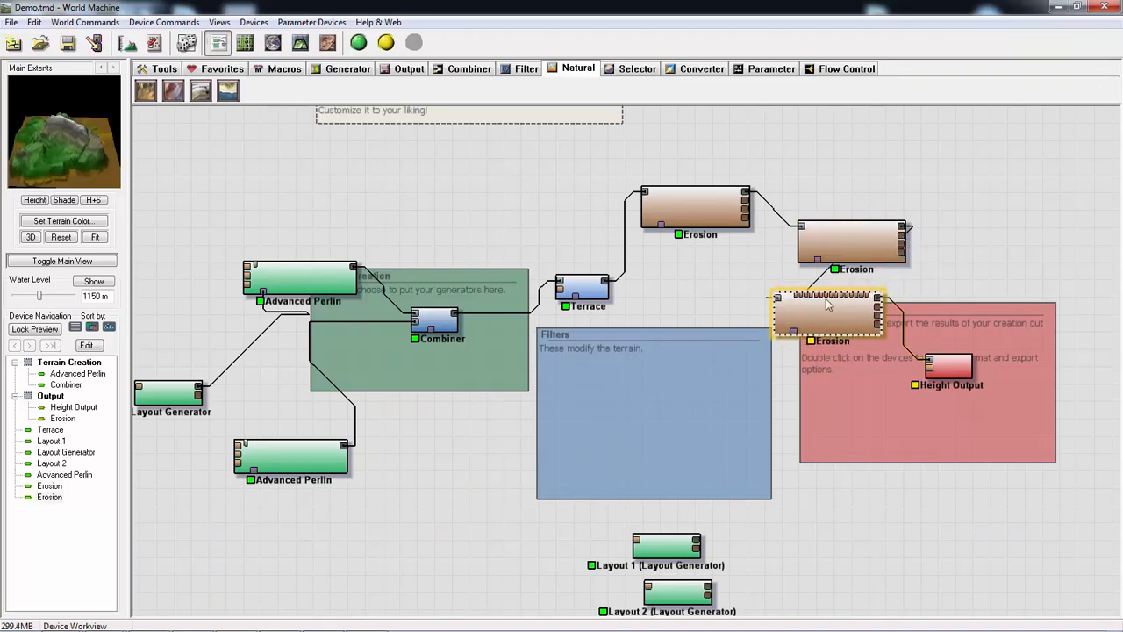
left_click(358, 42)
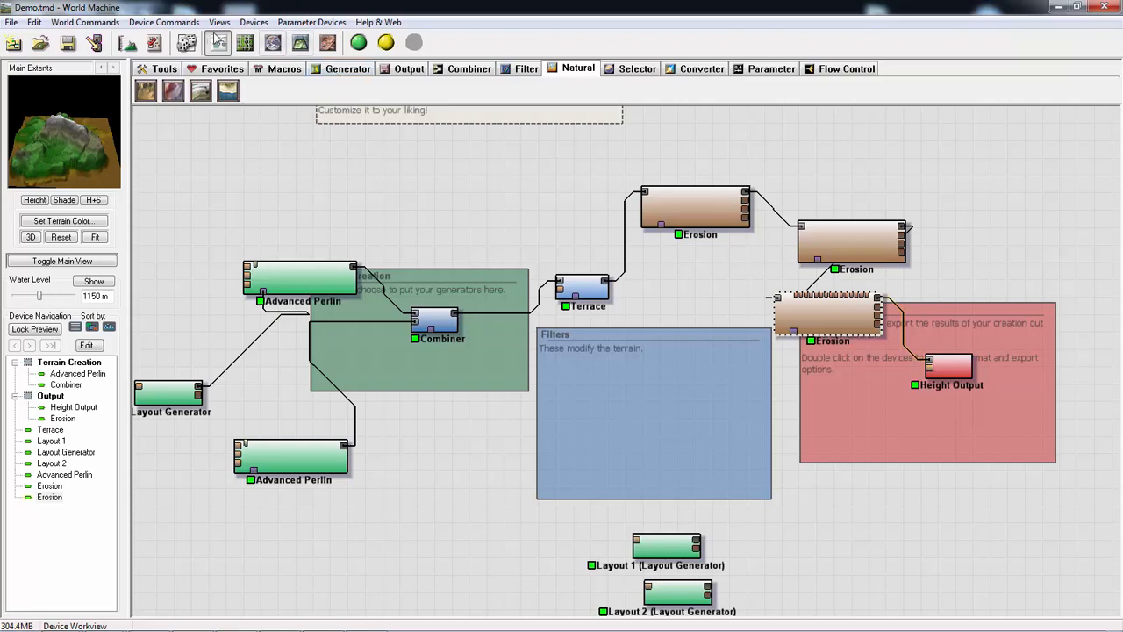
left_click(300, 42)
left_click_drag(555, 304, 343, 439)
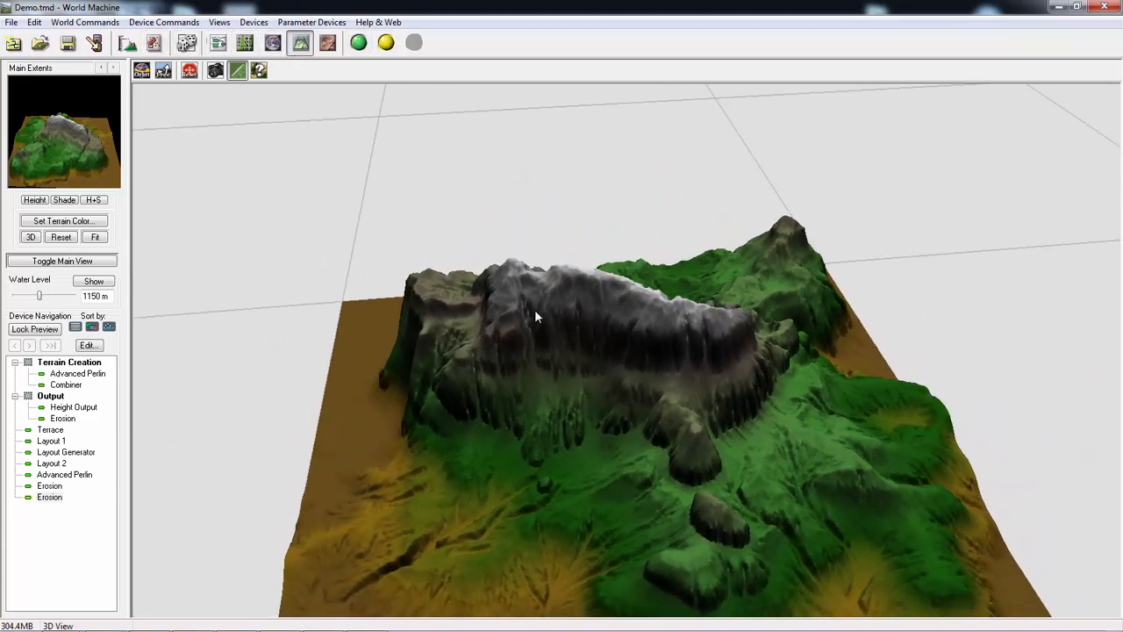
left_click_drag(537, 316, 443, 307)
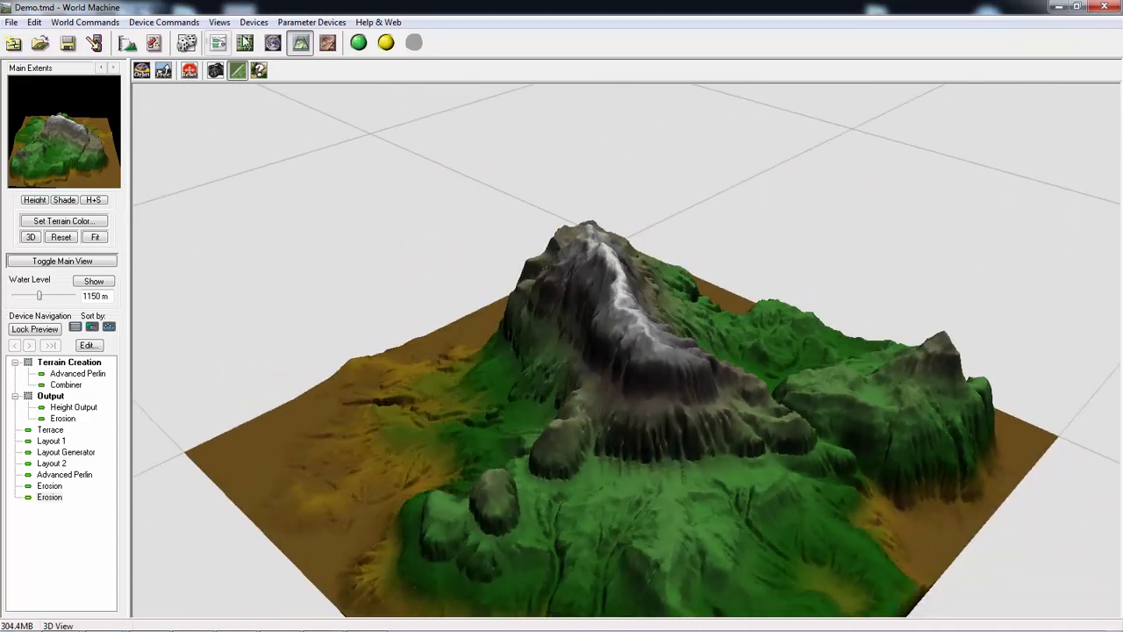
- Set the project's normal build resolution to 2049 x 2049
left_click(128, 44)
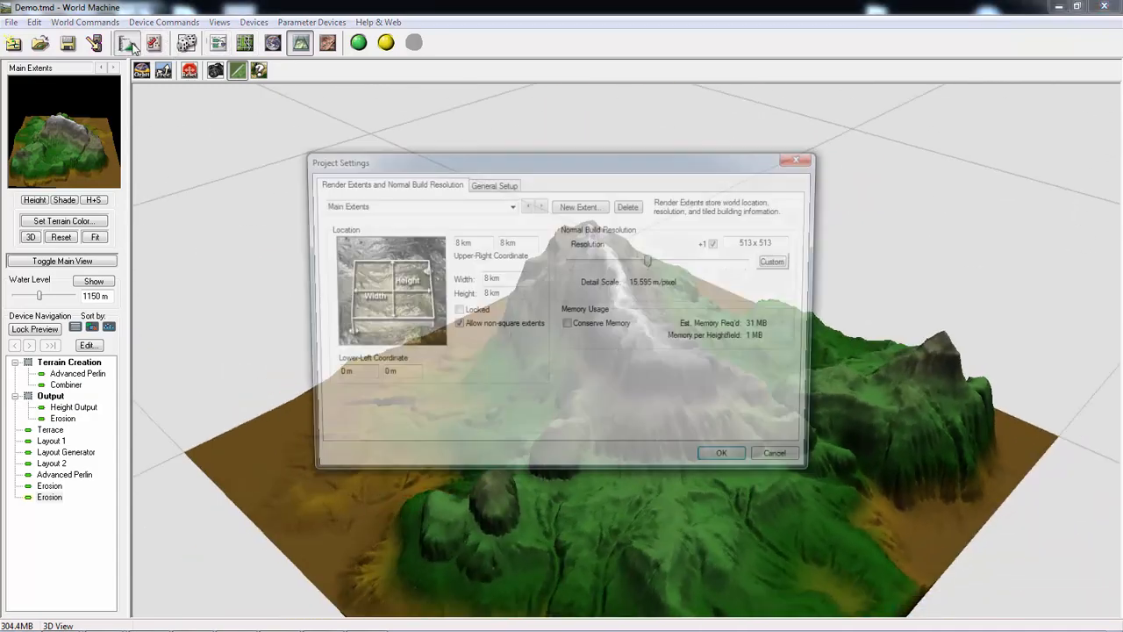
left_click_drag(651, 262, 693, 263)
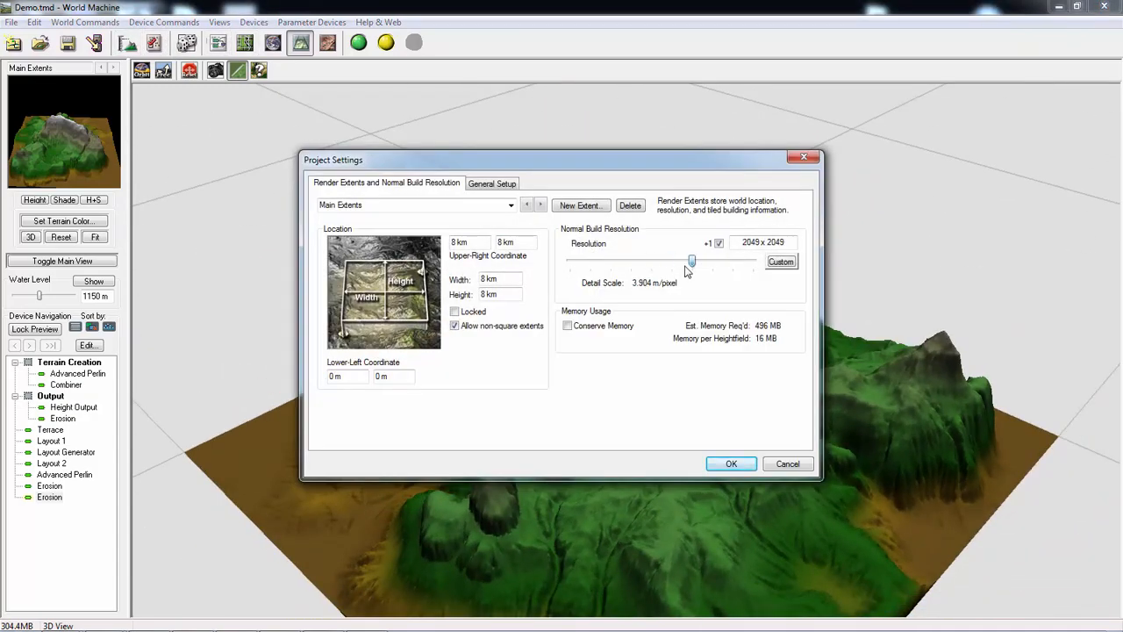
left_click(744, 471)
- Save the project, build the full-resolution terrain and inspect the detailed result in the 3D view
left_click(12, 21)
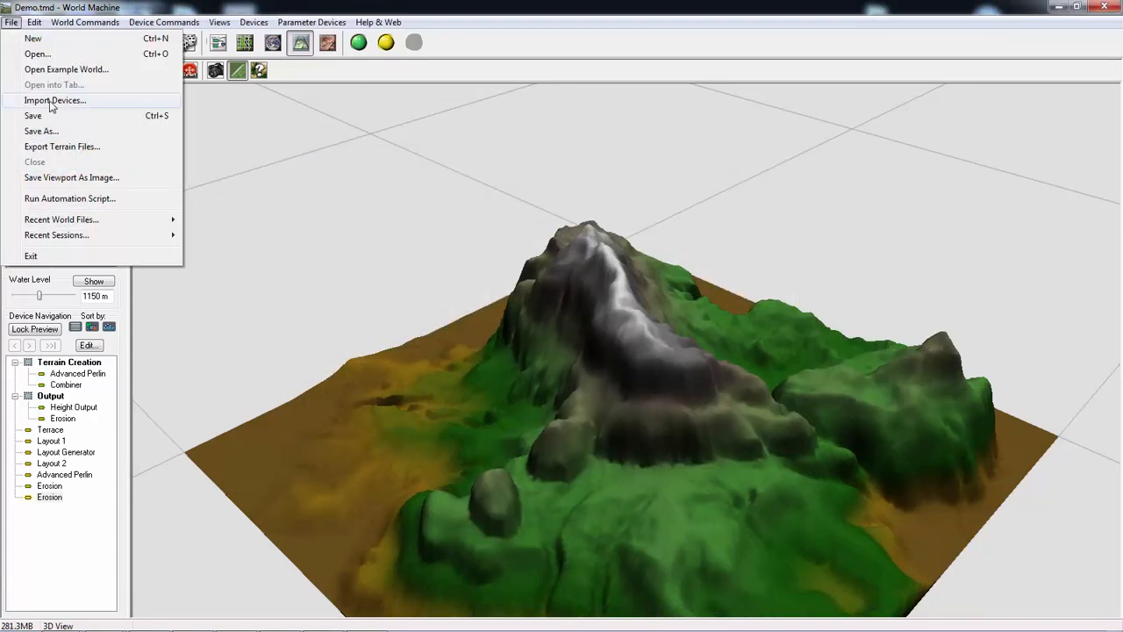
left_click(49, 119)
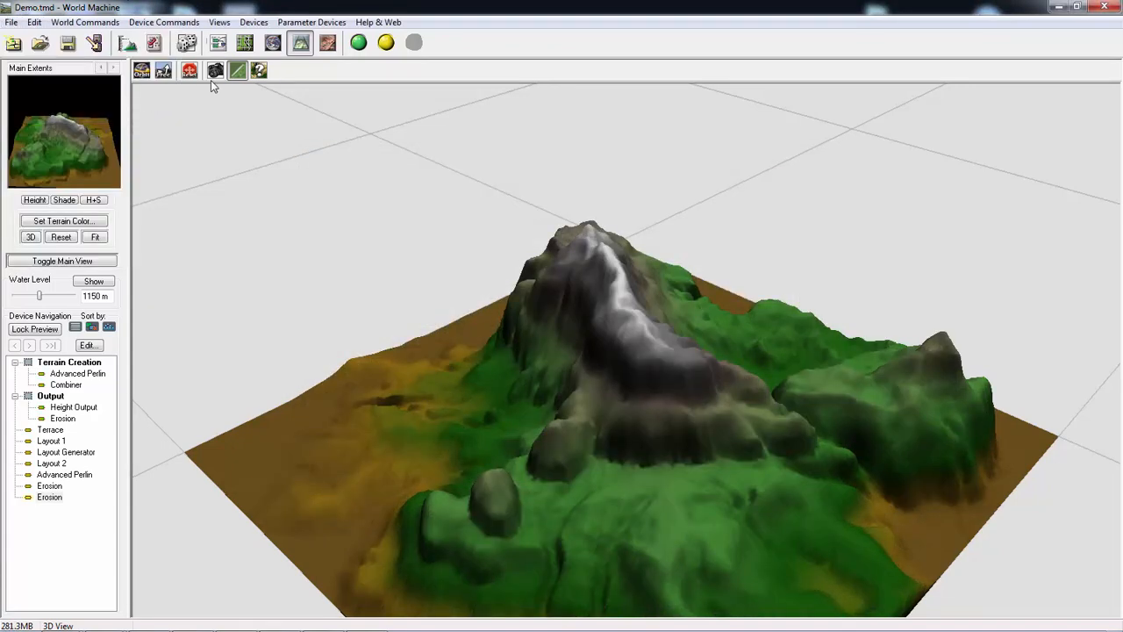
left_click(360, 43)
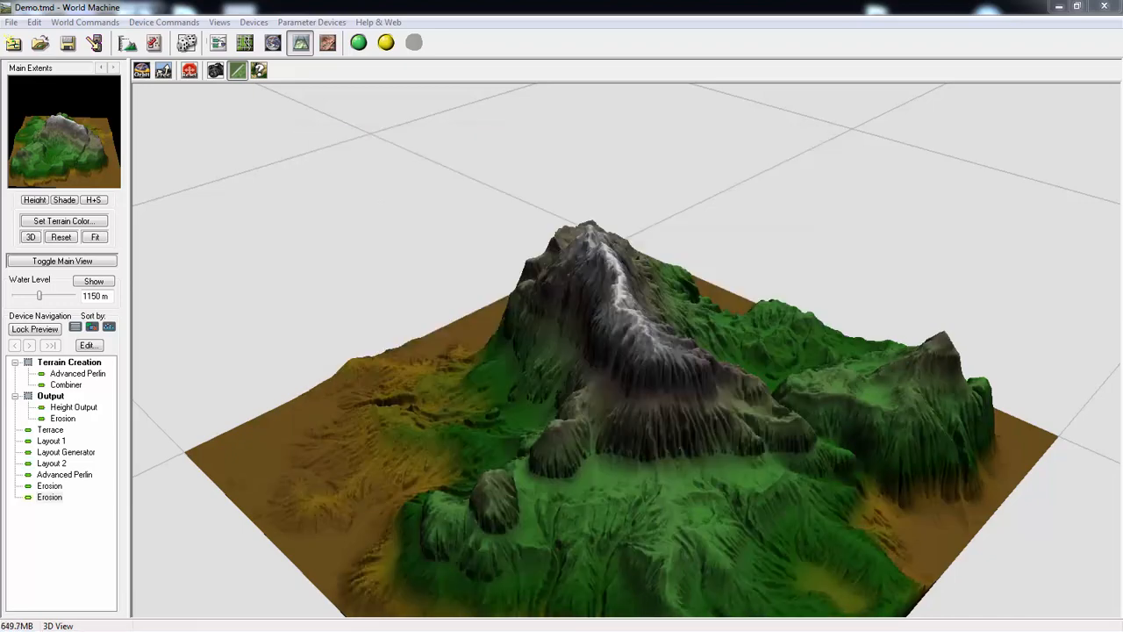
left_click_drag(661, 372, 530, 302)
right_click_drag(542, 340, 542, 309)
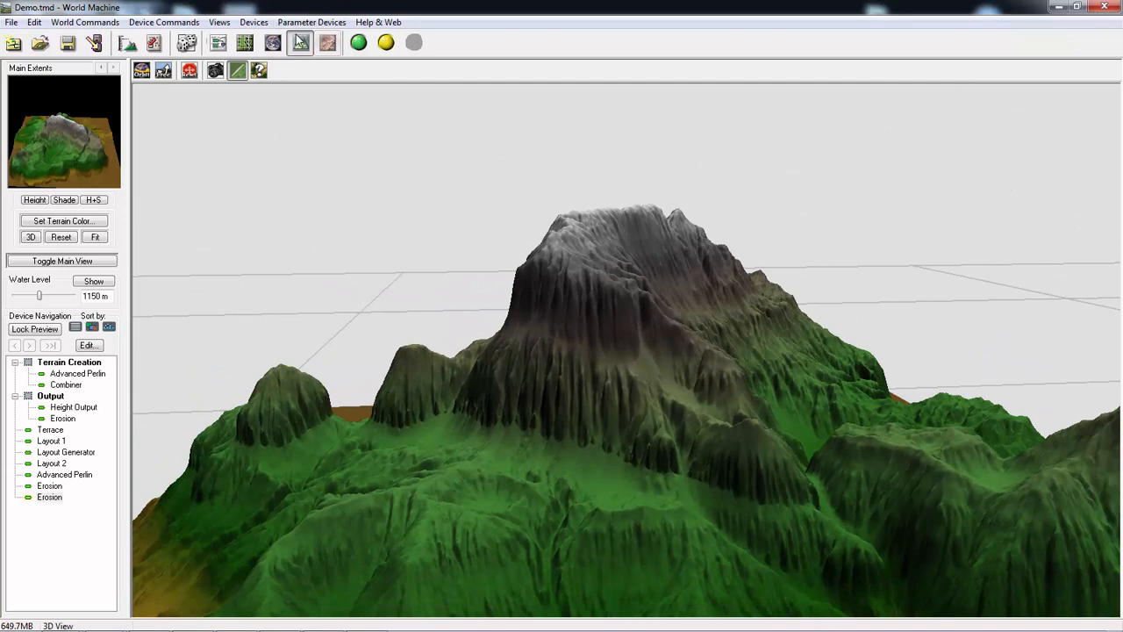
- Compare the outputs of the second and third Erosion devices in the 3D view from several angles
left_click(219, 42)
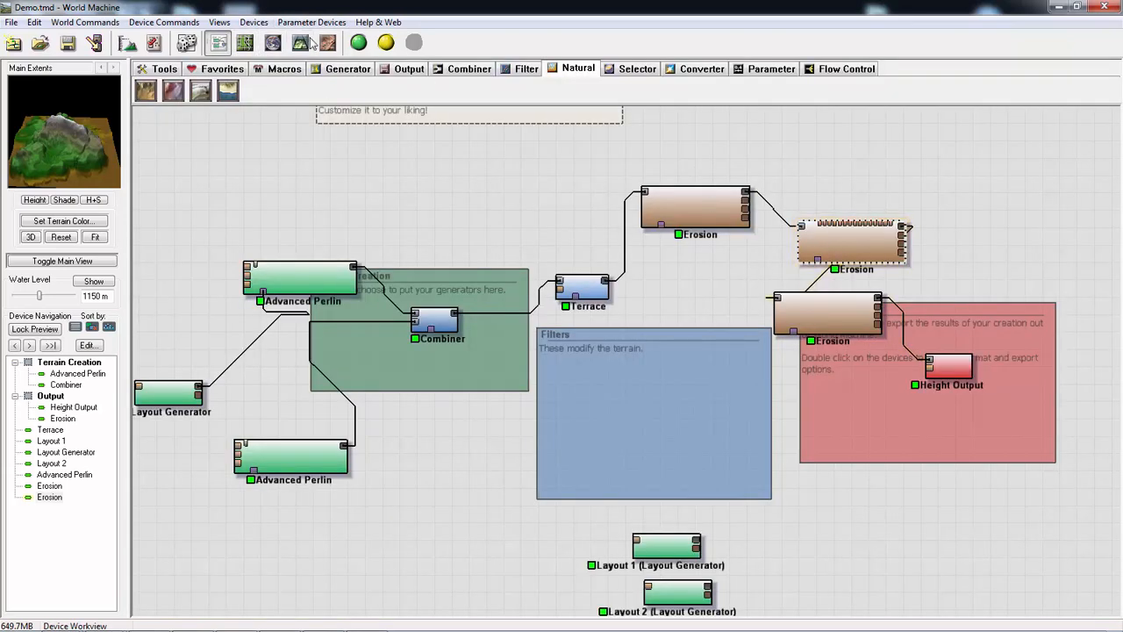
left_click(272, 42)
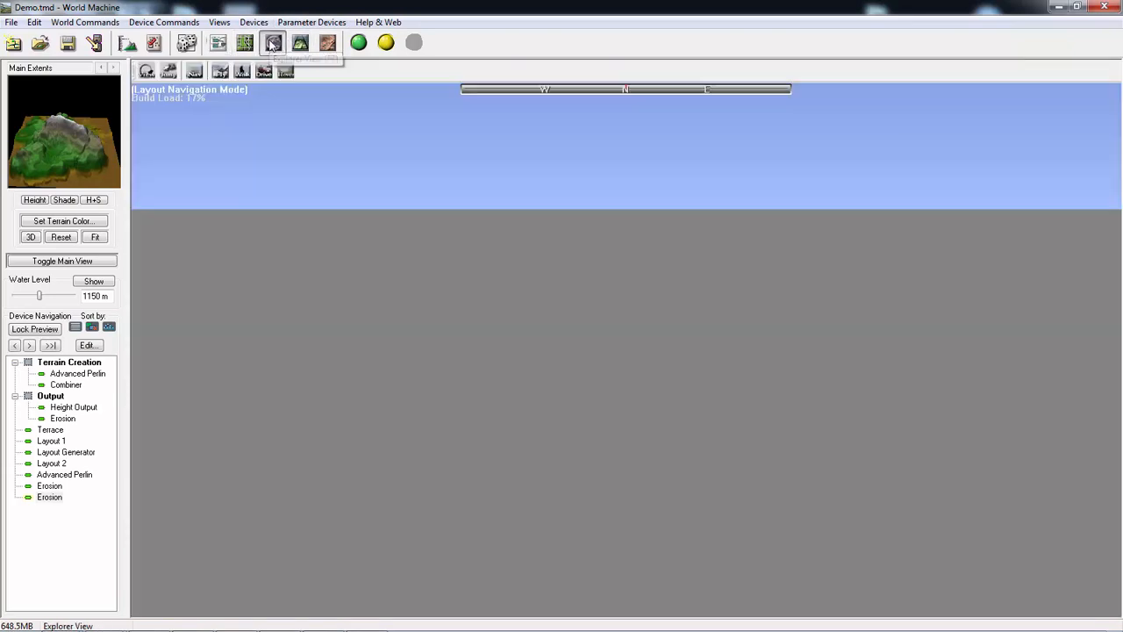
left_click(219, 44)
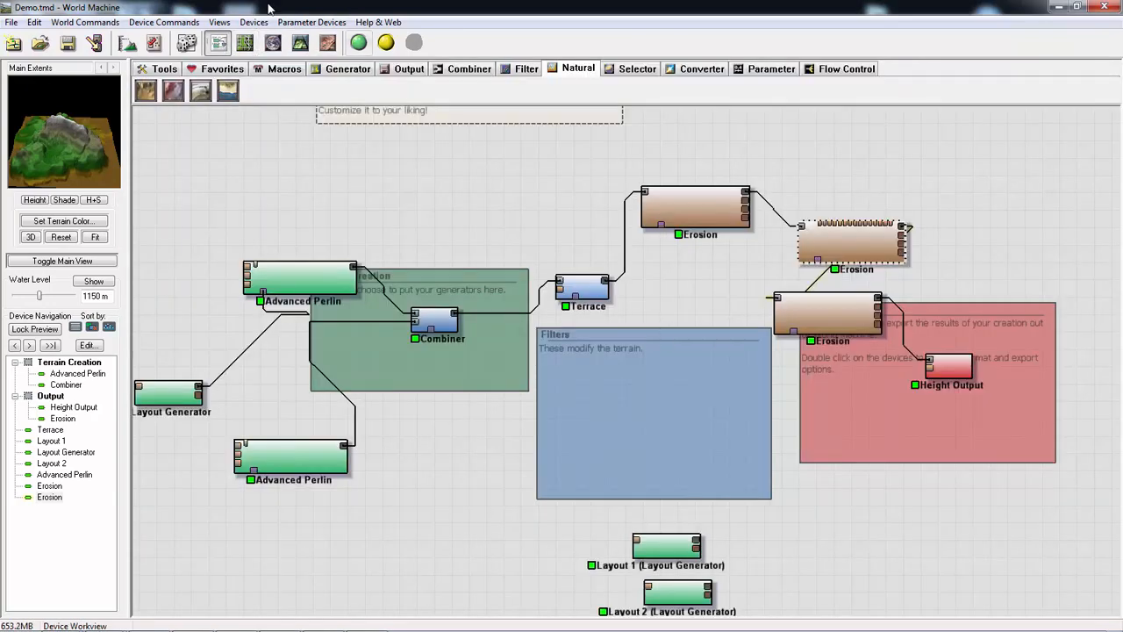
left_click(300, 44)
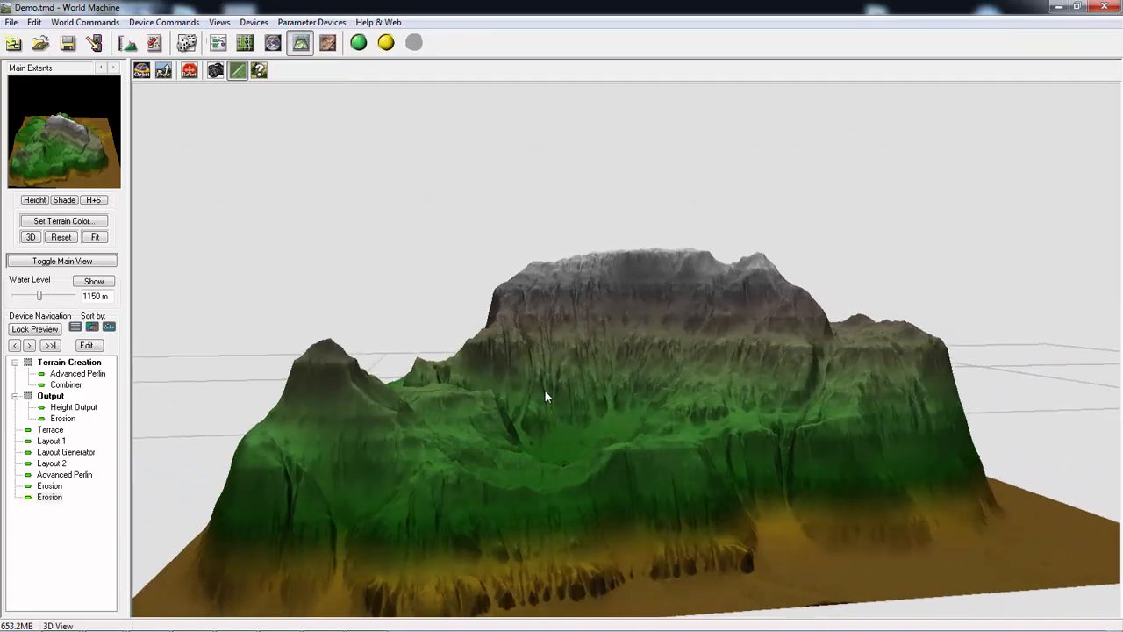
left_click_drag(537, 394, 790, 414)
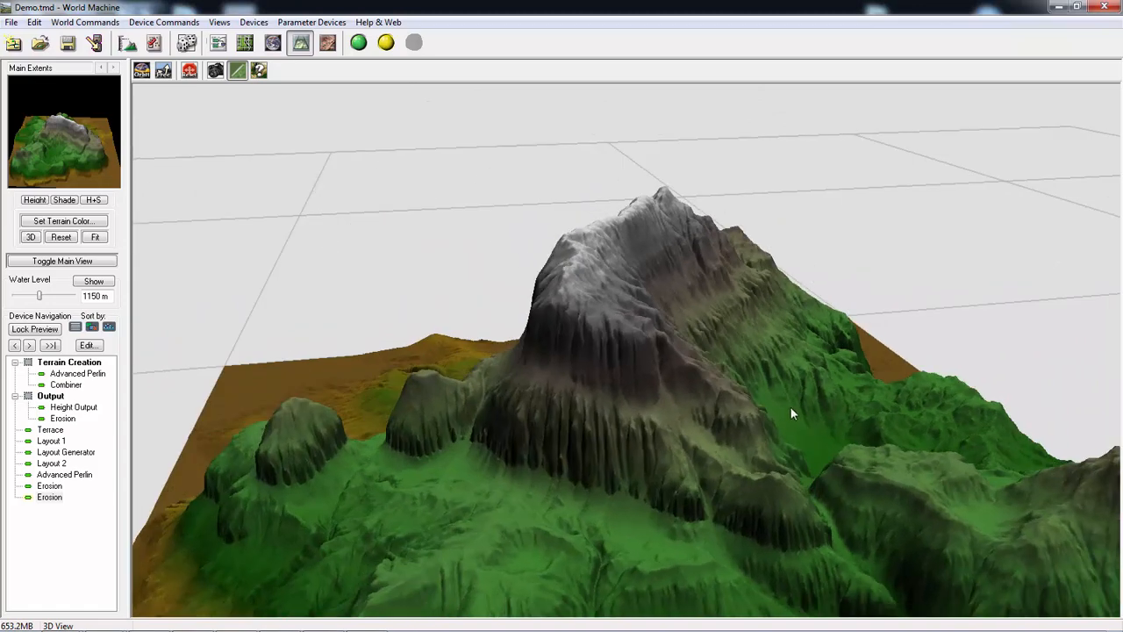
left_click(219, 46)
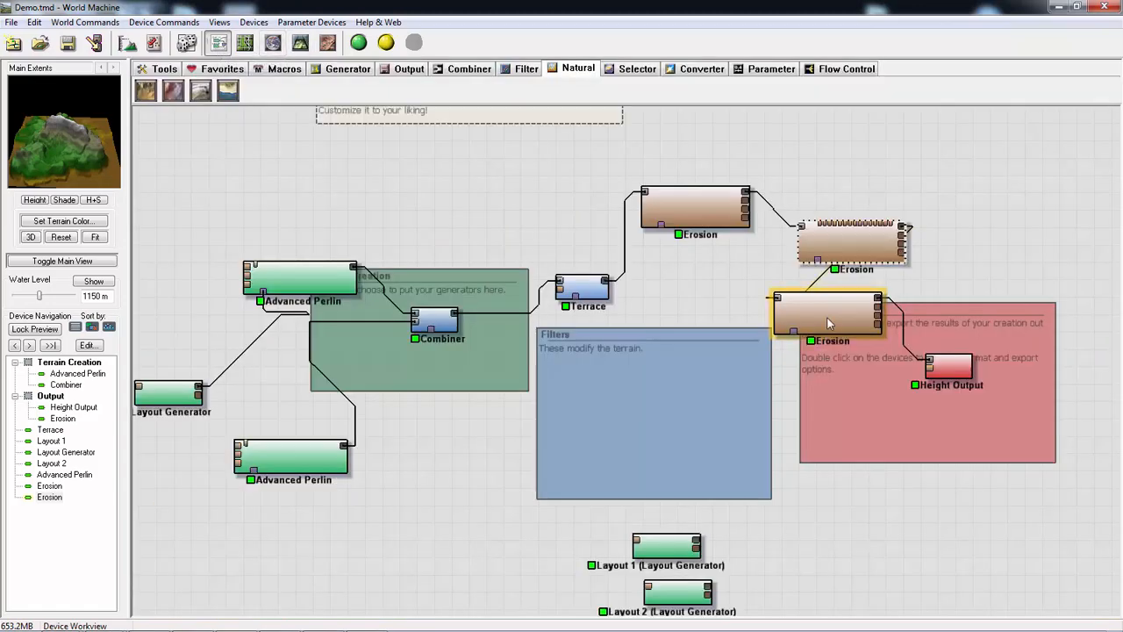
left_click(300, 43)
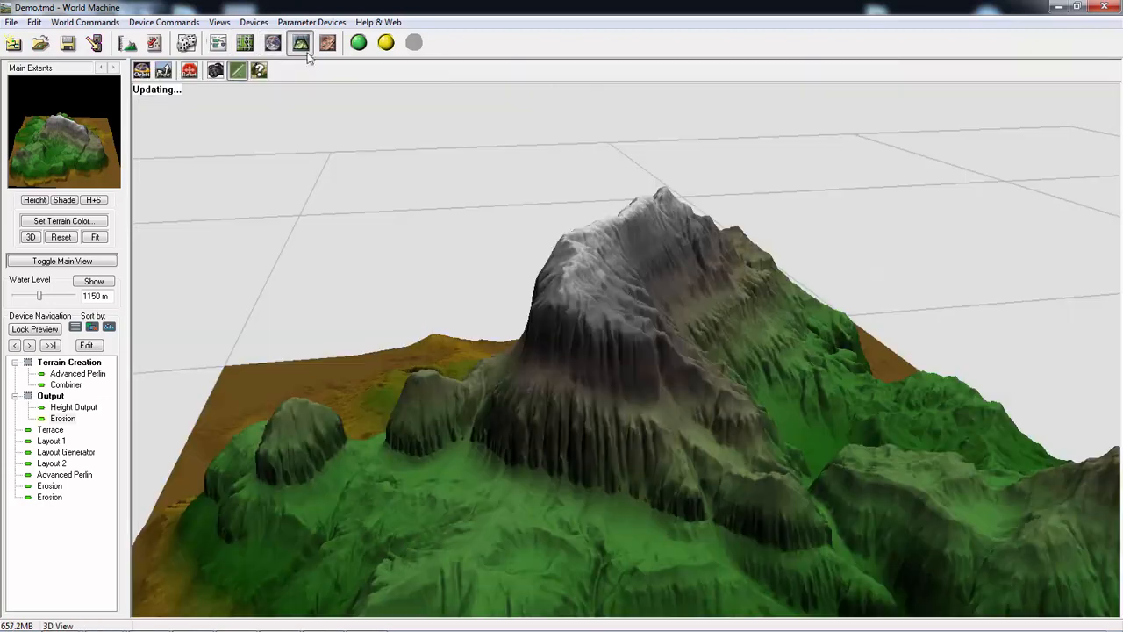
left_click_drag(744, 408, 561, 351)
- Delete the third Erosion device before the Height Output and inspect the remaining two-pass erosion in 3D
left_click(218, 45)
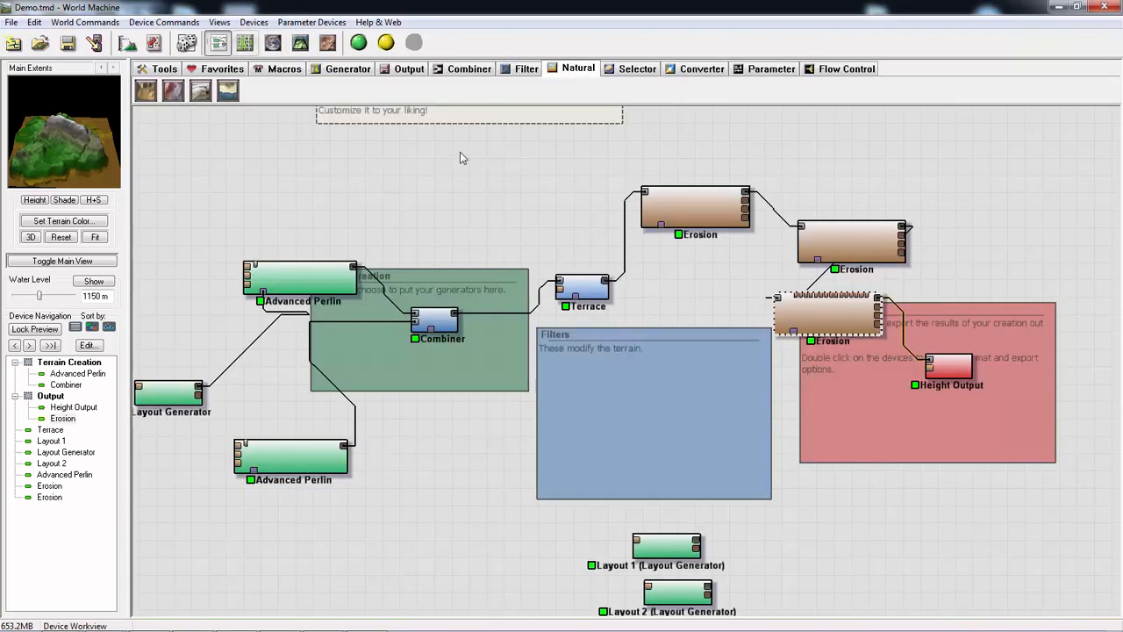
key("Delete")
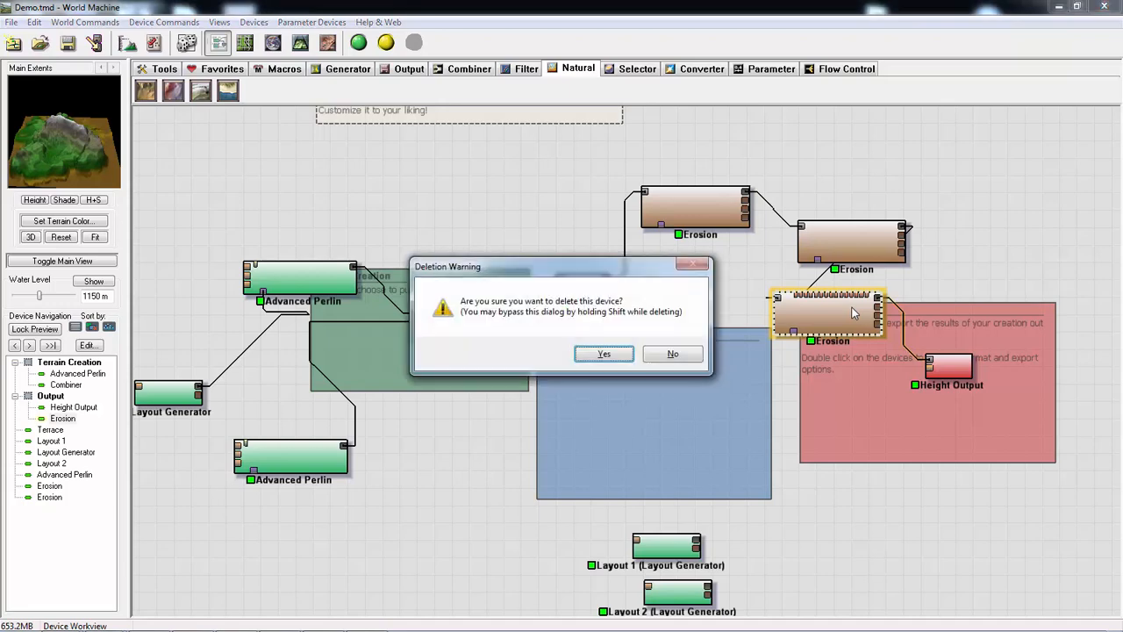
key("Return")
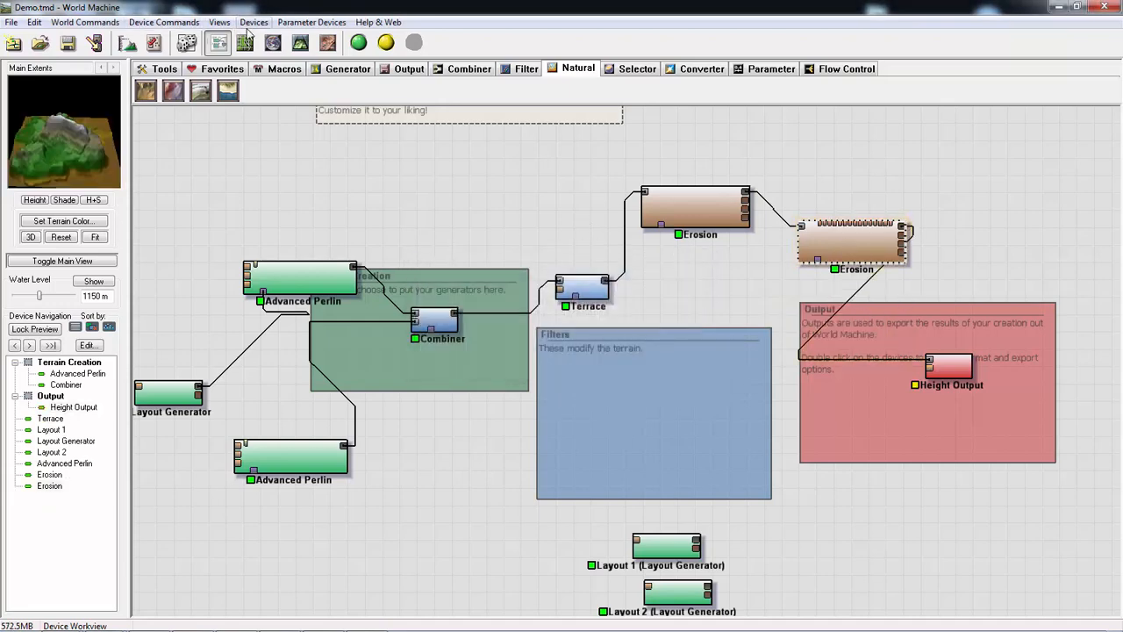
left_click(300, 42)
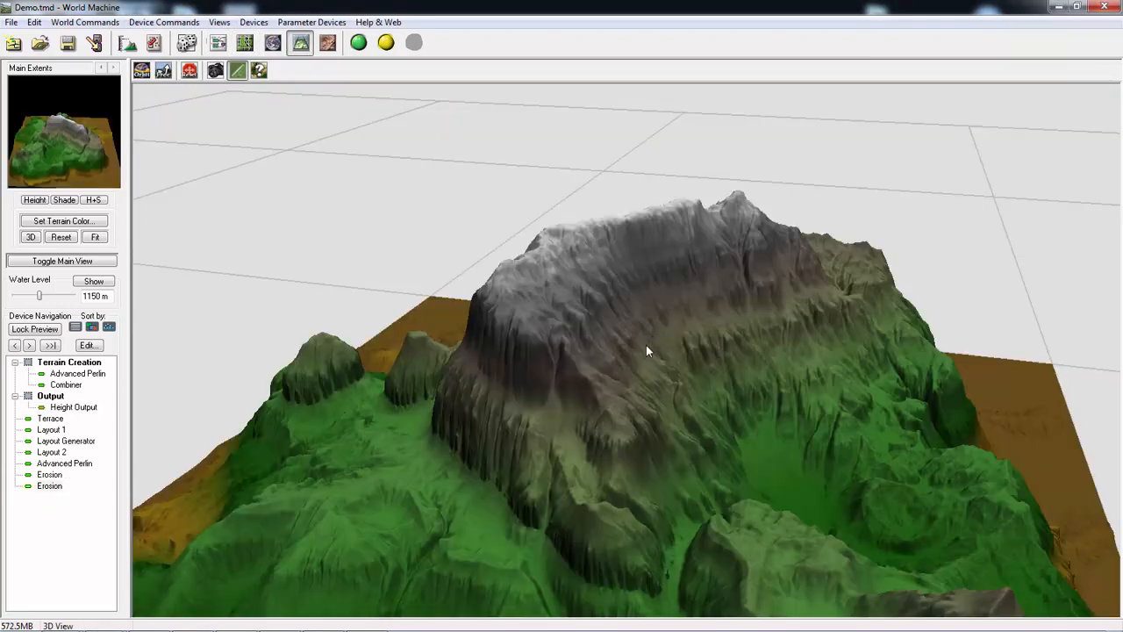
left_click_drag(646, 345, 796, 304)
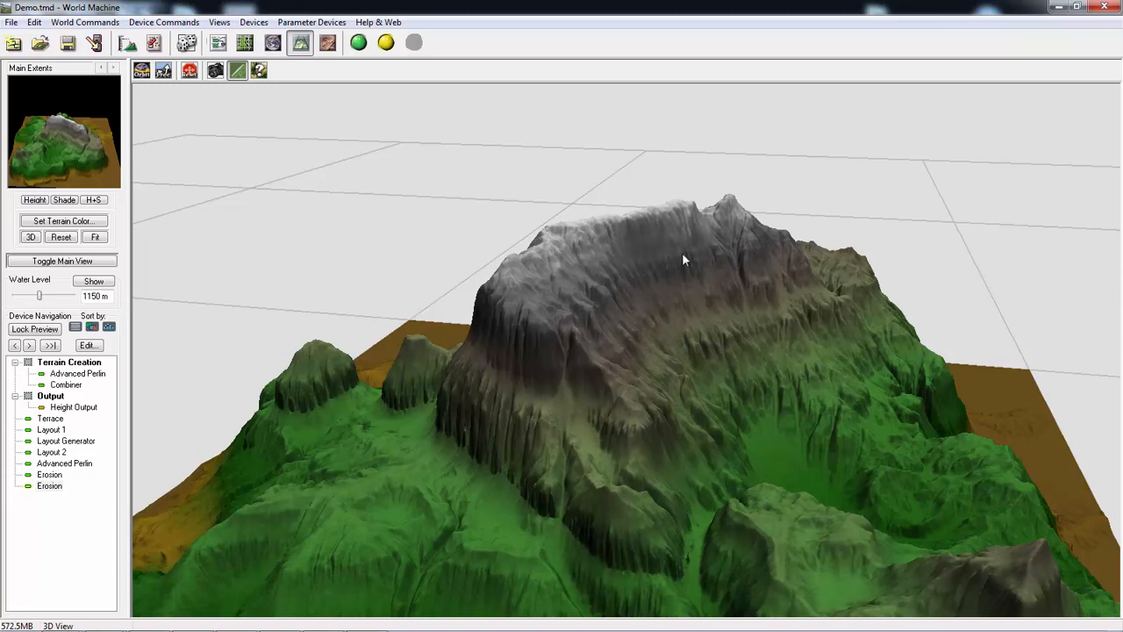
left_click_drag(615, 262, 587, 325)
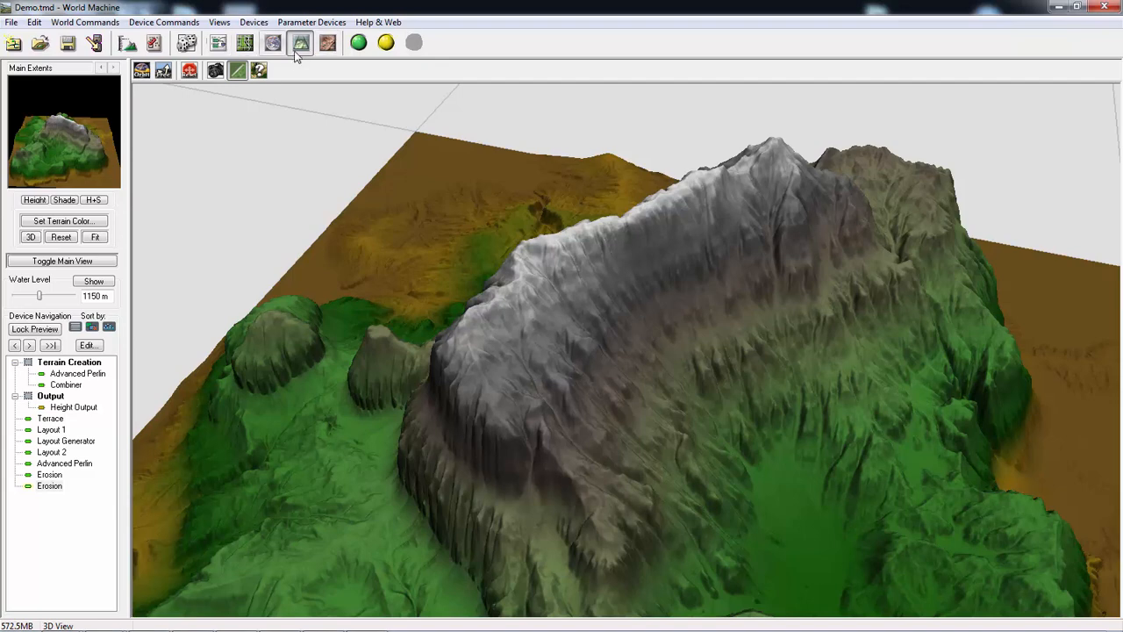
- Move the second Erosion device beneath the first and the Height Output to the upper corner of the Output group
left_click(219, 44)
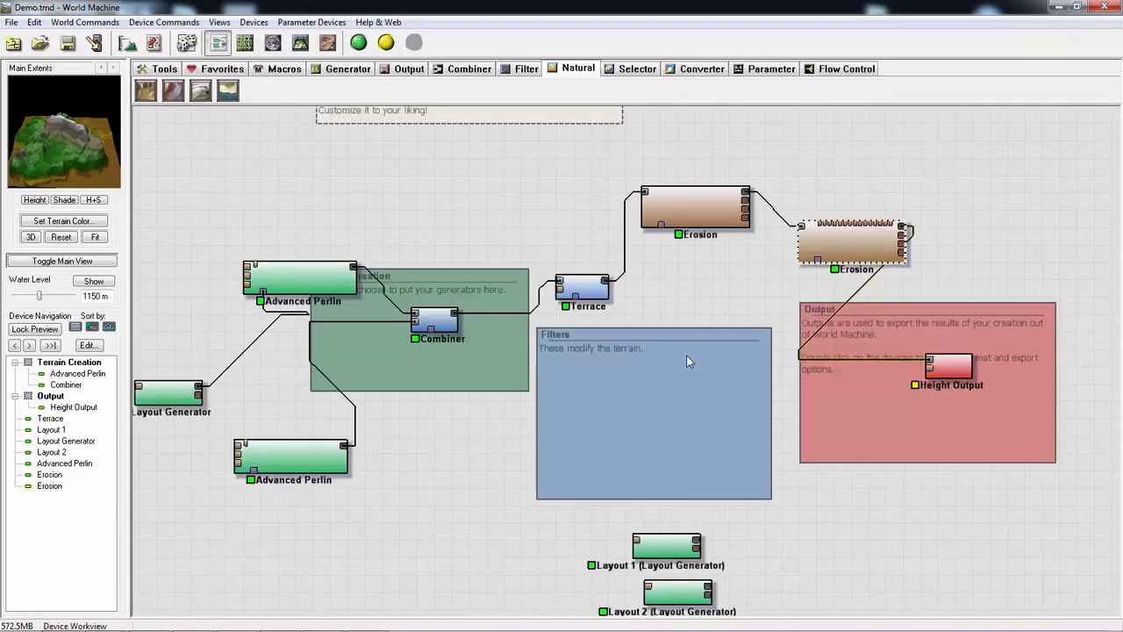
left_click_drag(848, 252, 703, 304)
left_click_drag(954, 362, 1026, 301)
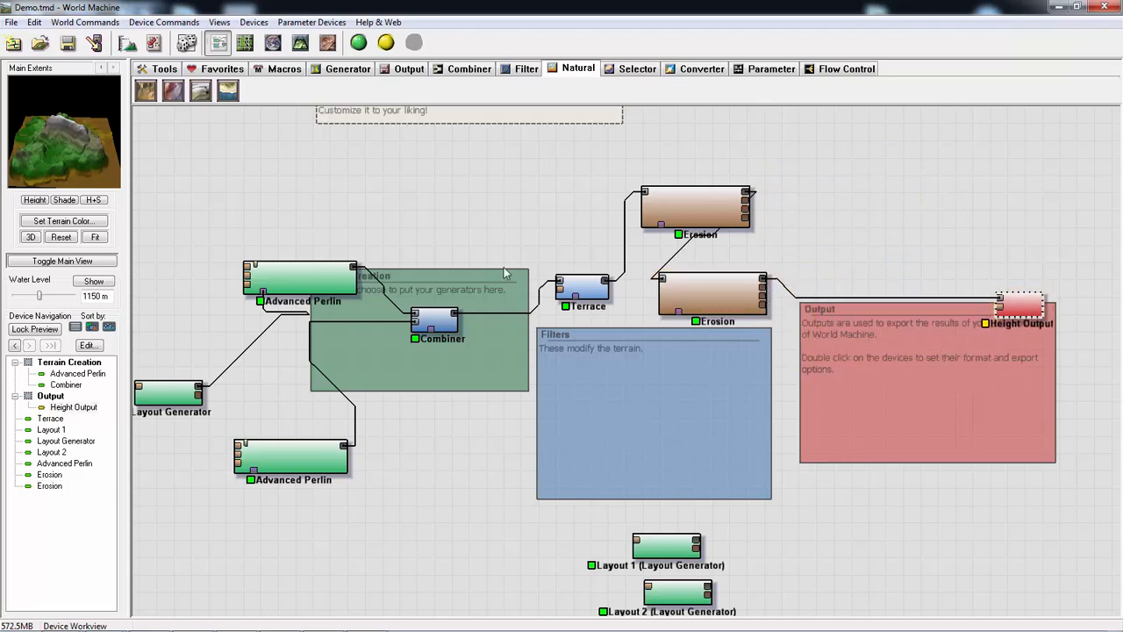
- Add a Select Angle device in the Output group, feed it from the second Erosion device's primary output, and view its mask in 3D
left_click(631, 70)
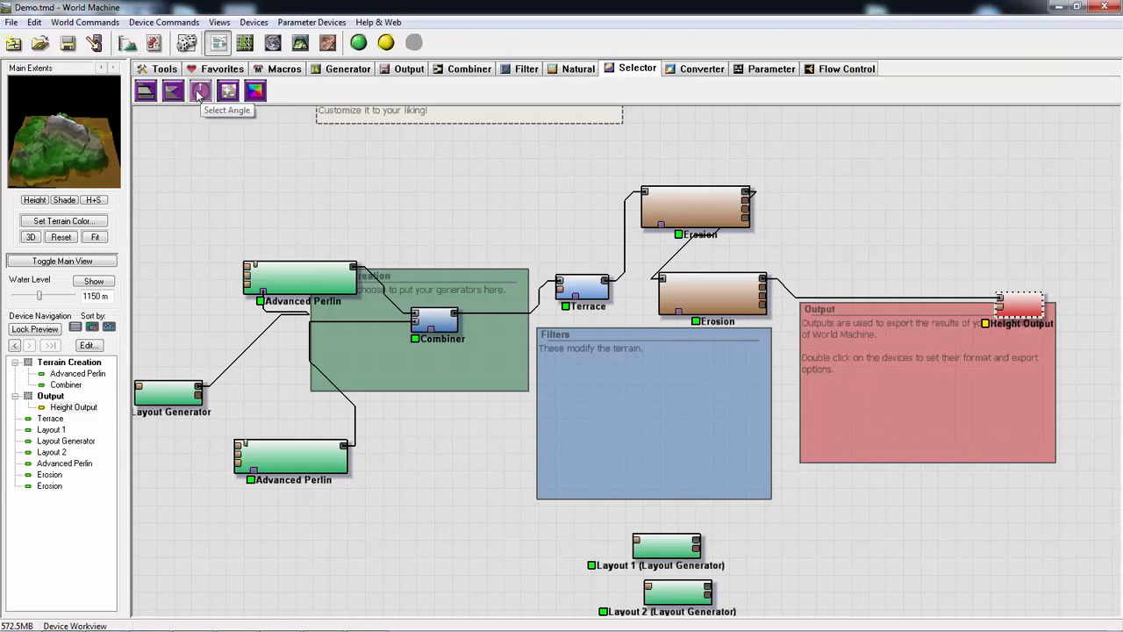
left_click_drag(199, 97, 833, 379)
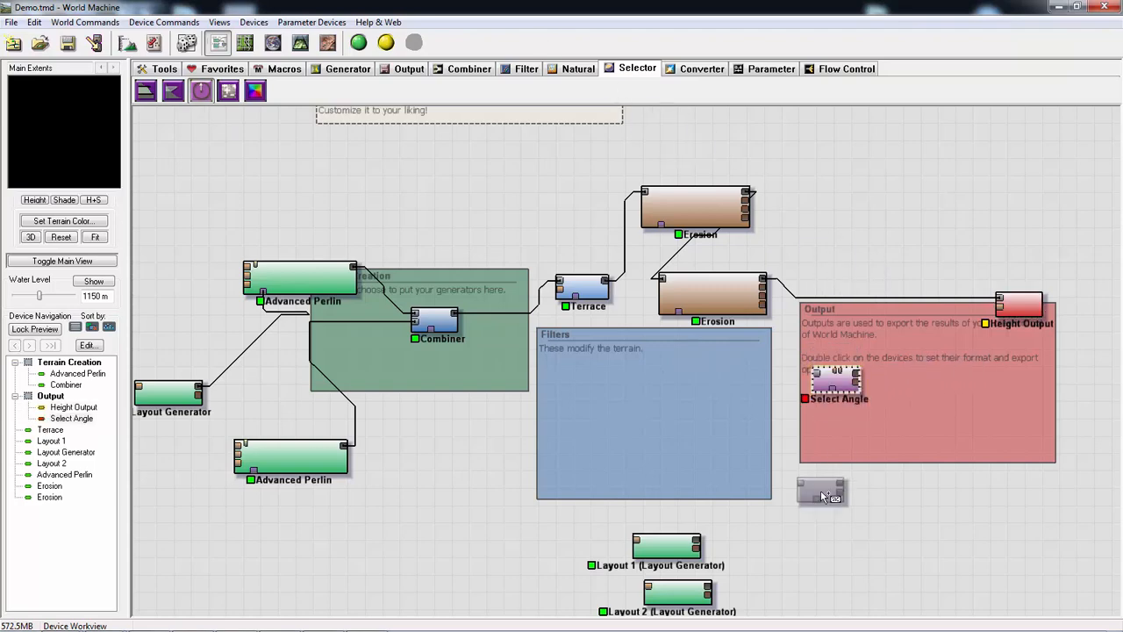
left_click(760, 297)
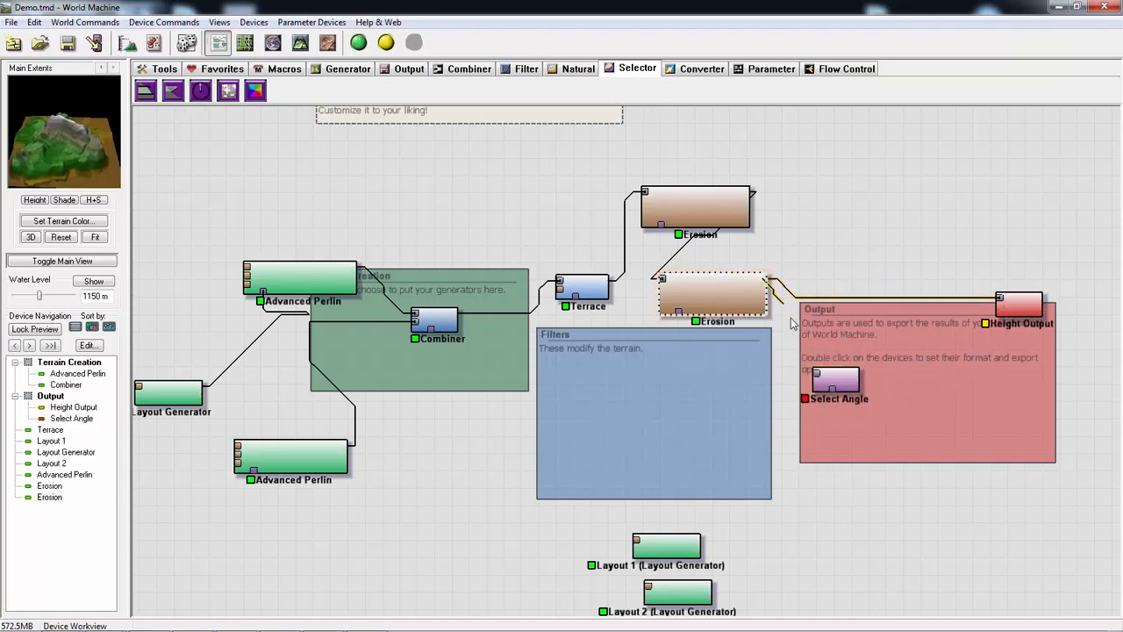
left_click(835, 381)
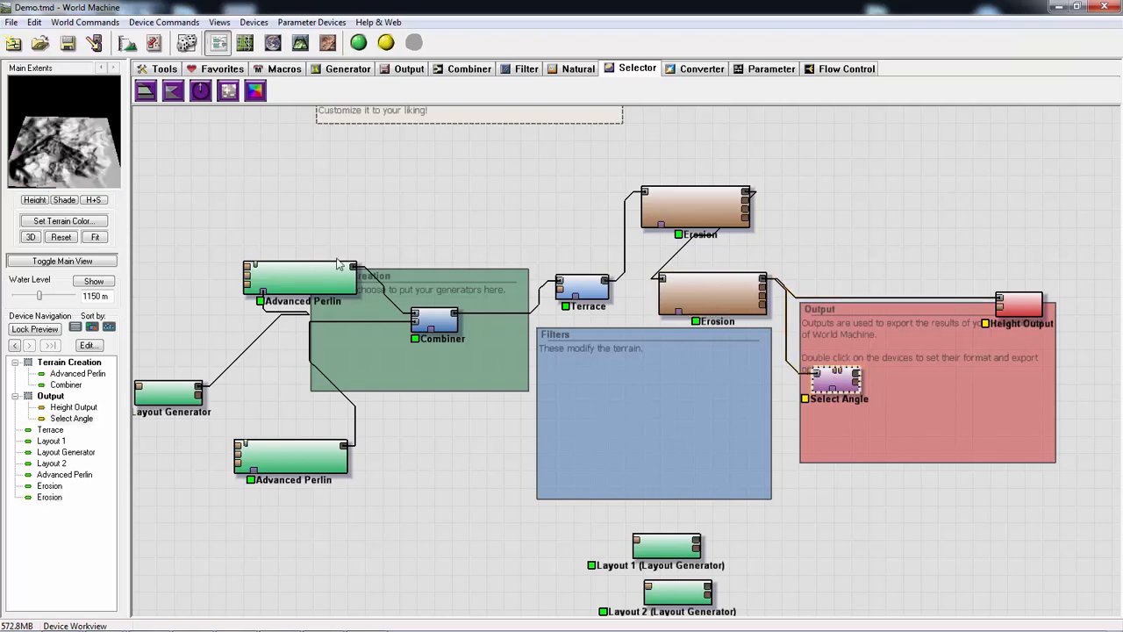
left_click(300, 42)
left_click_drag(515, 361, 504, 325)
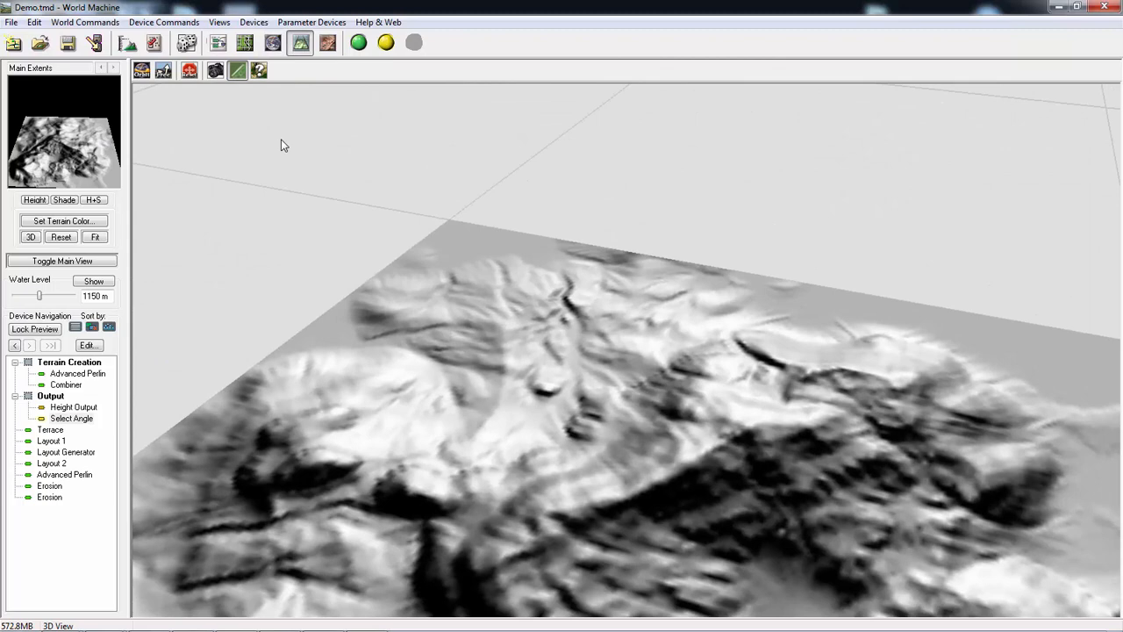
- Set the Select Angle device's heading to 358 and elevation to 0, and reposition it inside the Output group's edge
left_click(217, 43)
left_click_drag(842, 383, 796, 409)
double_click(796, 409)
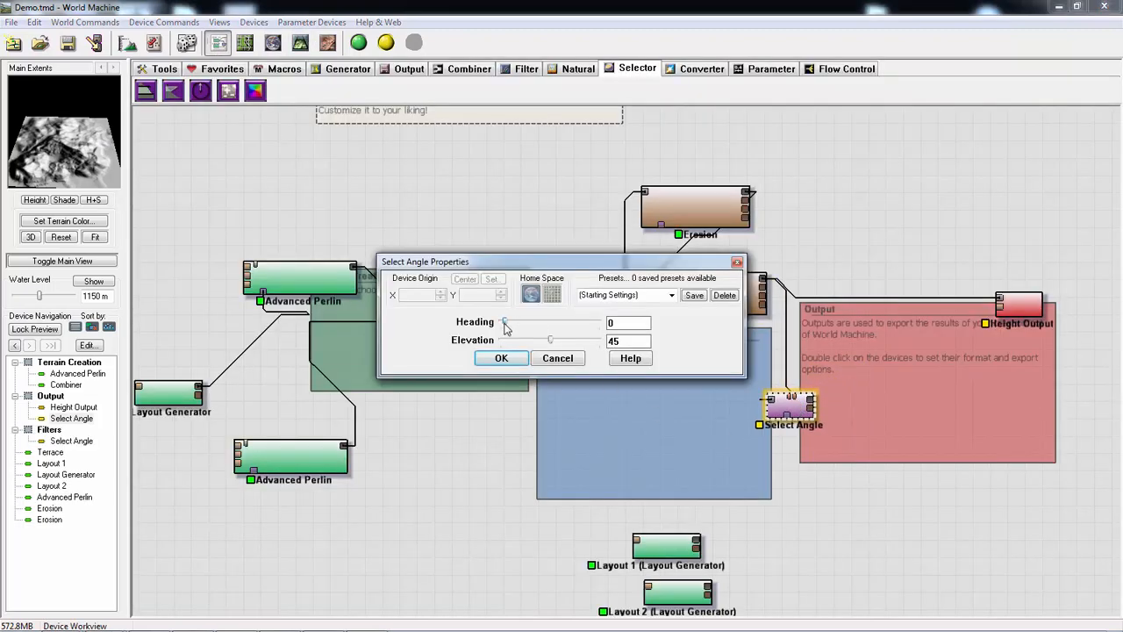
mouse_move(502, 324)
left_mouse_down()
mouse_move(543, 325)
mouse_move(487, 326)
left_mouse_up()
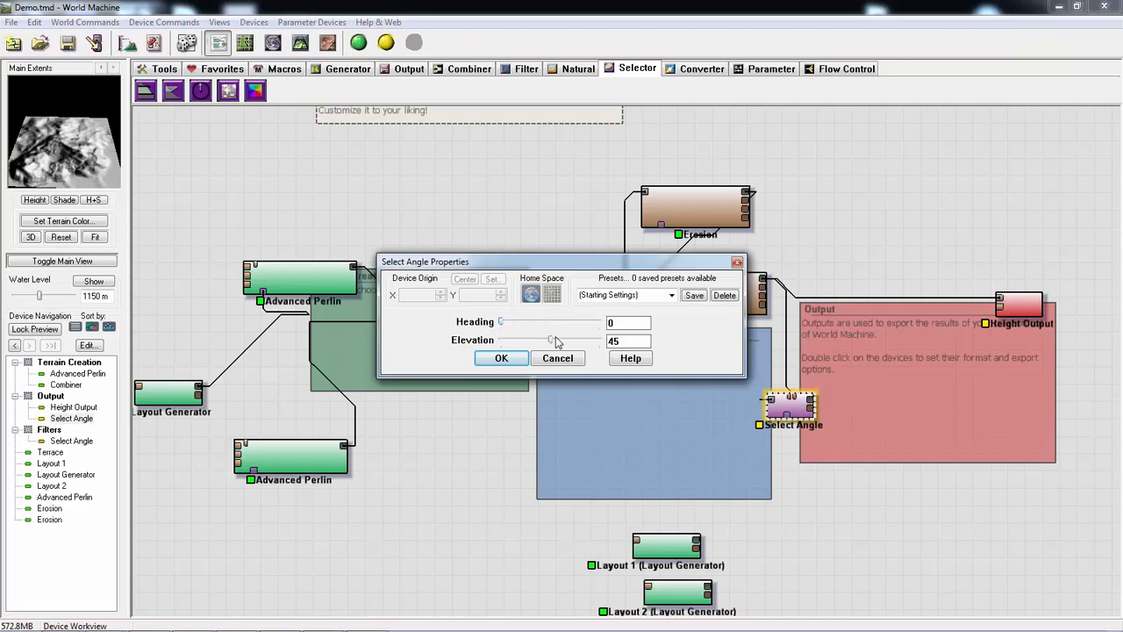
left_click_drag(555, 342, 598, 327)
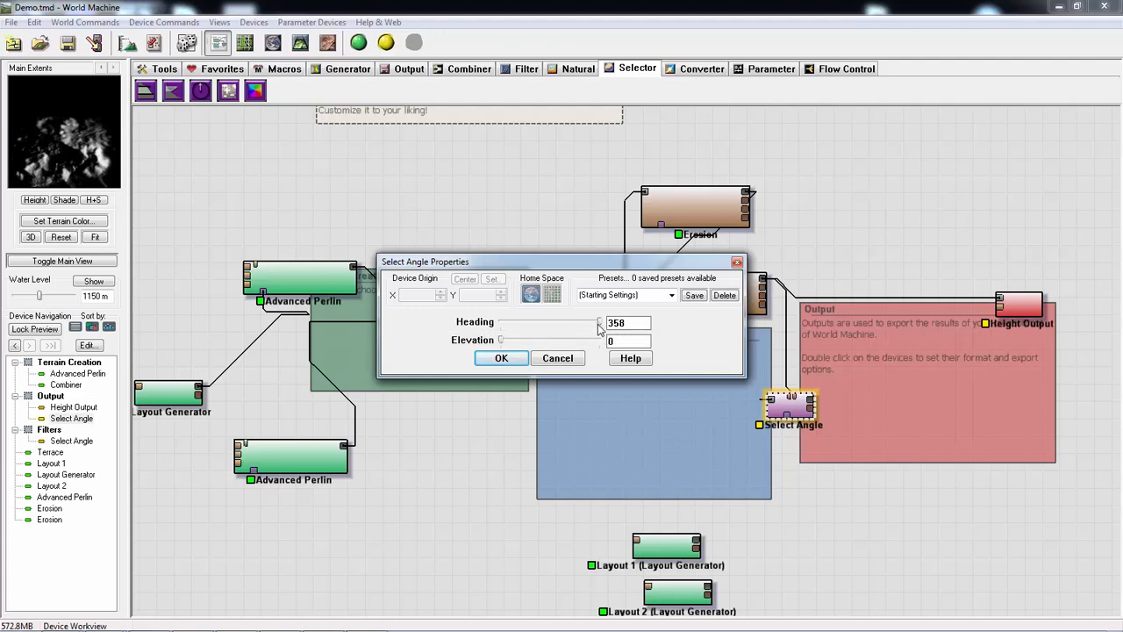
left_click(501, 358)
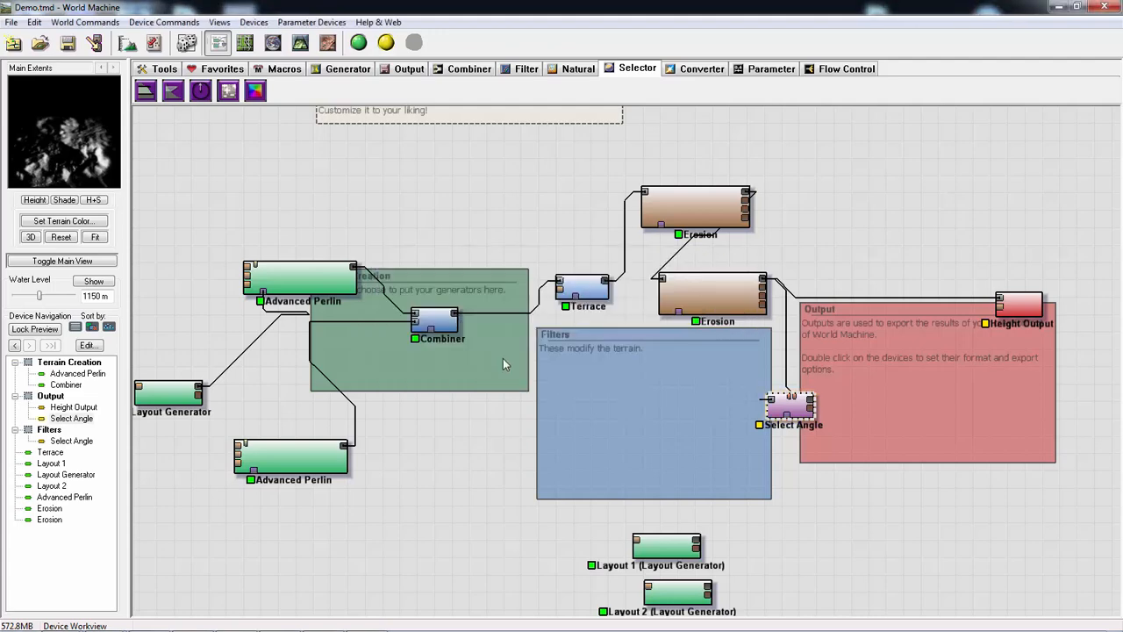
double_click(790, 407)
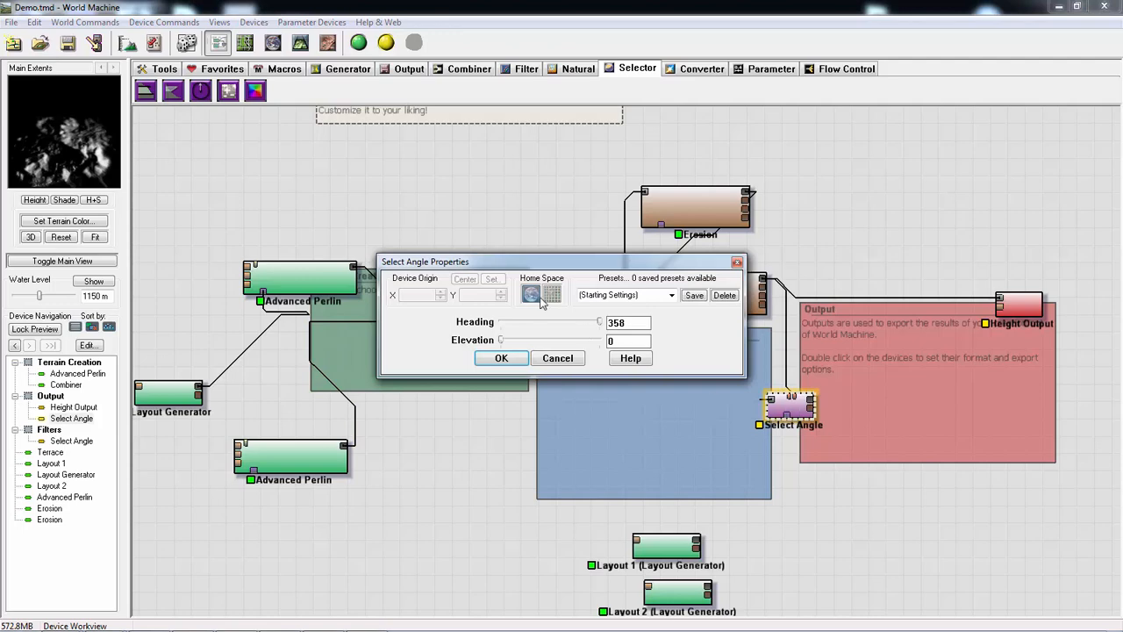
left_click(501, 358)
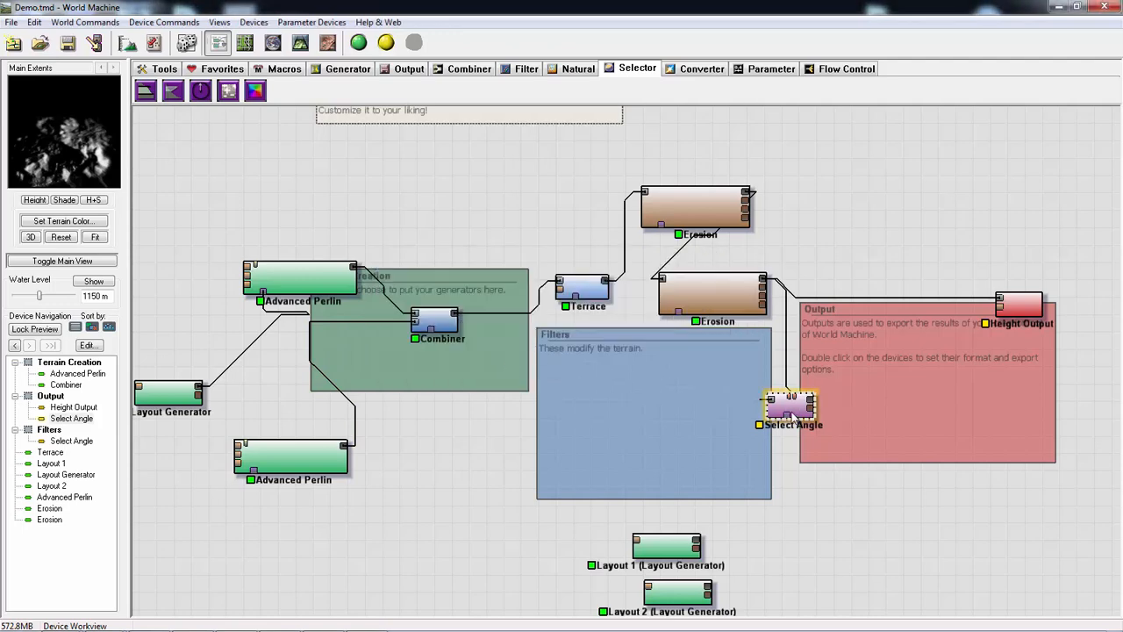
left_click_drag(797, 415, 831, 408)
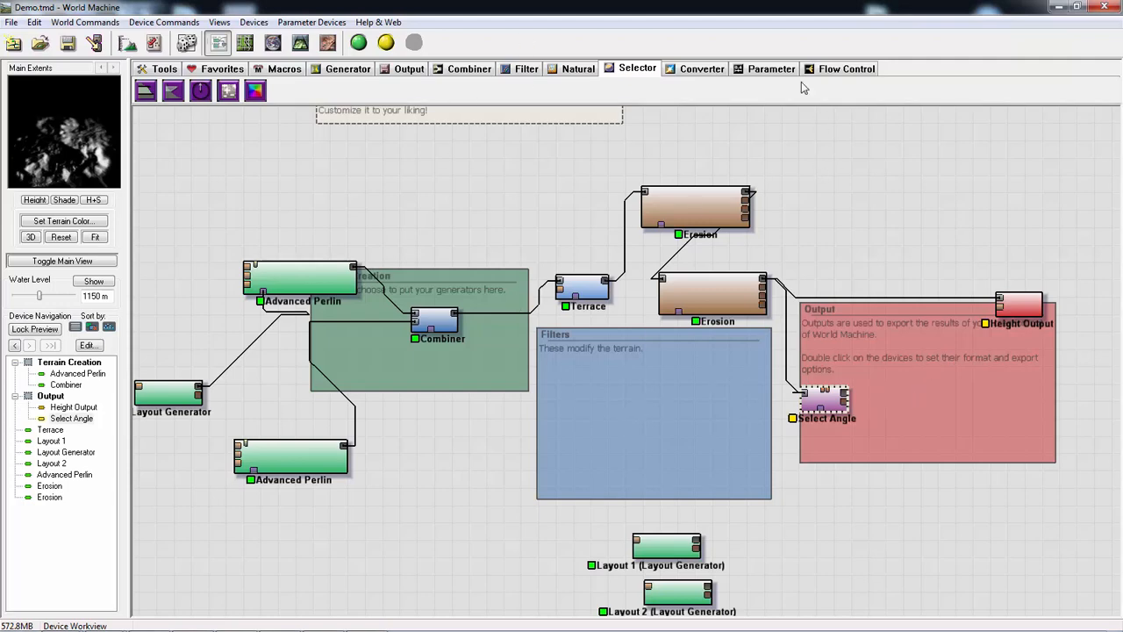
- Add a Colorizer device below the Output group and an Overlay View device above it
left_click(707, 70)
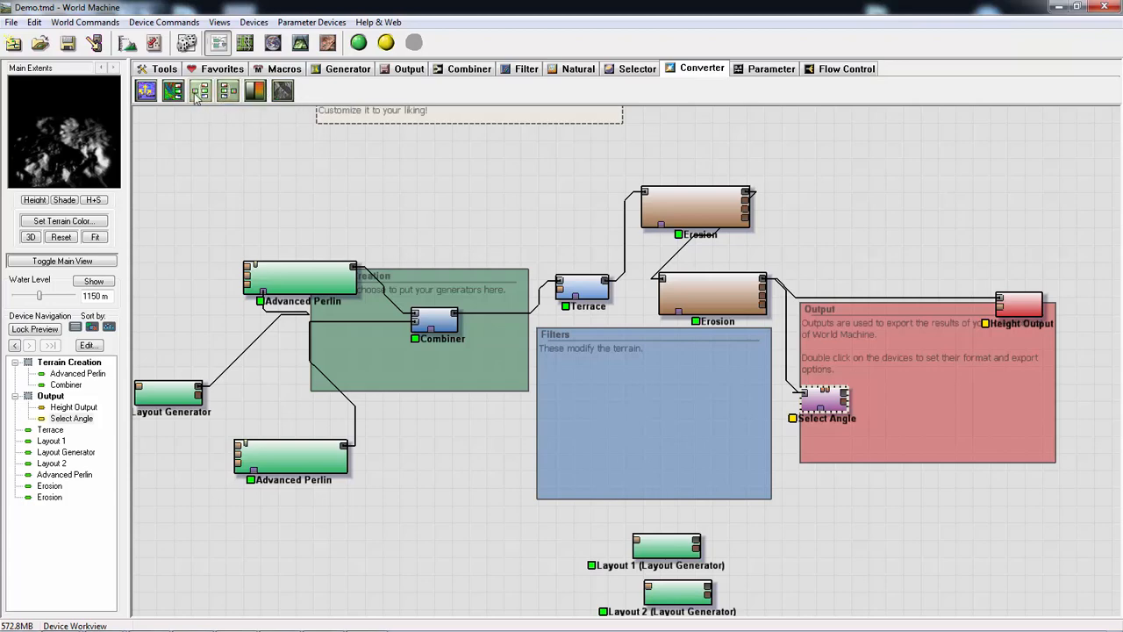
left_click(256, 91)
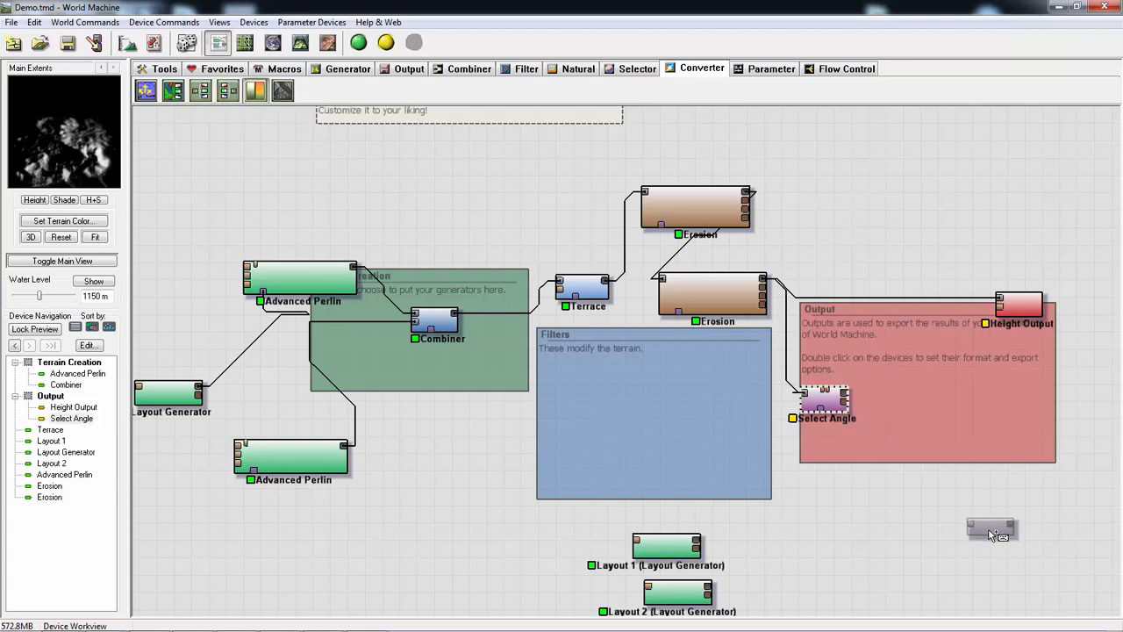
left_click(870, 531)
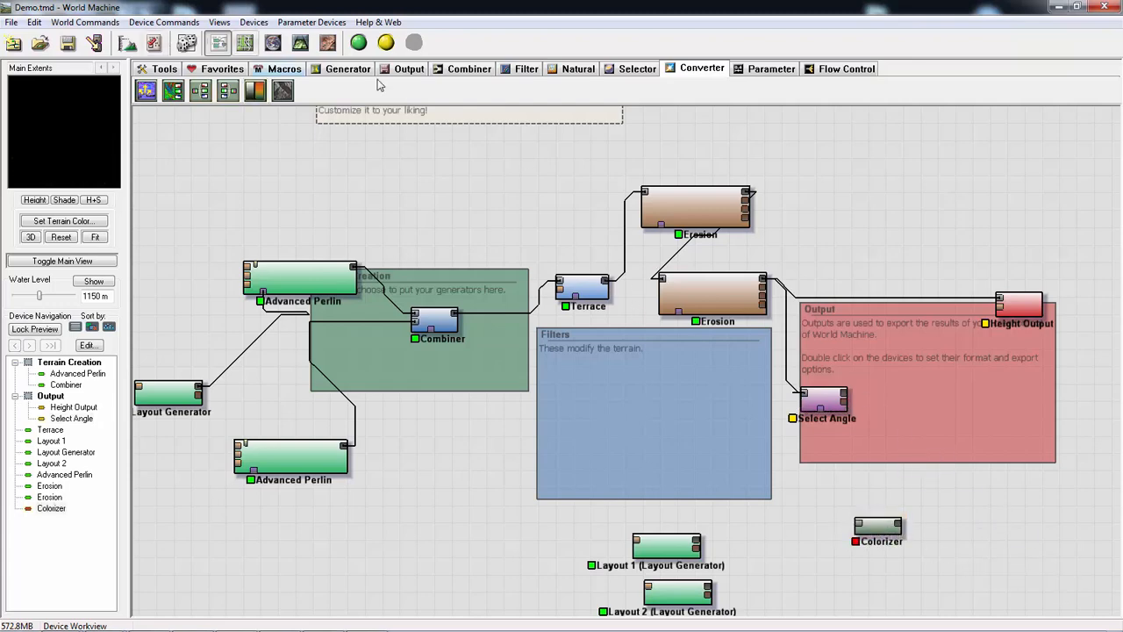
left_click(402, 70)
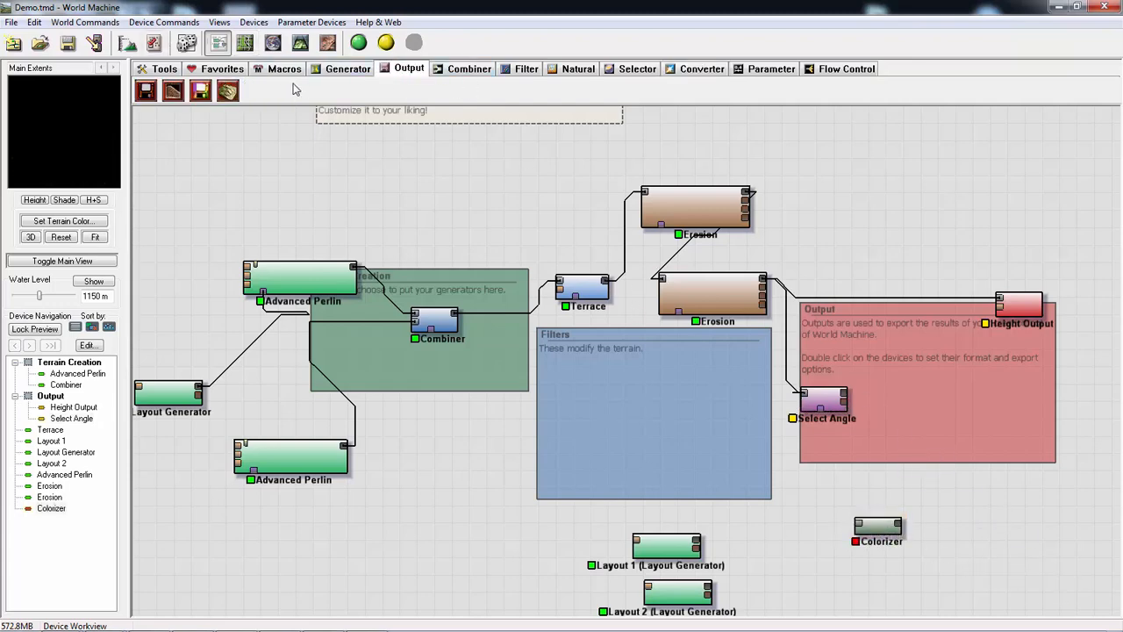
left_click(227, 90)
left_click(922, 234)
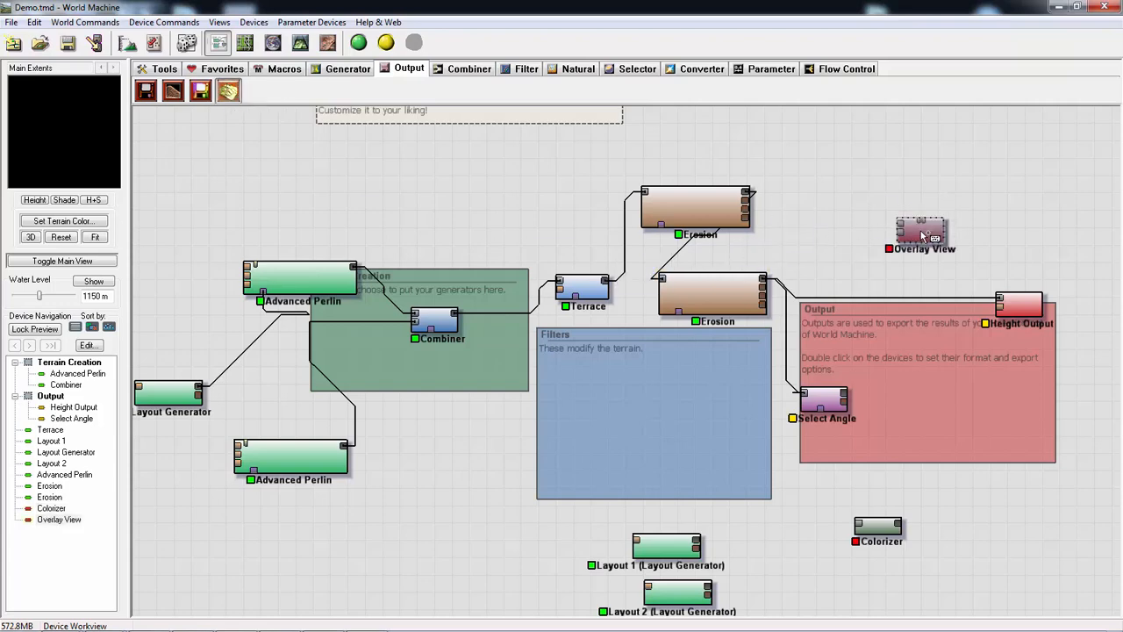
key("F8")
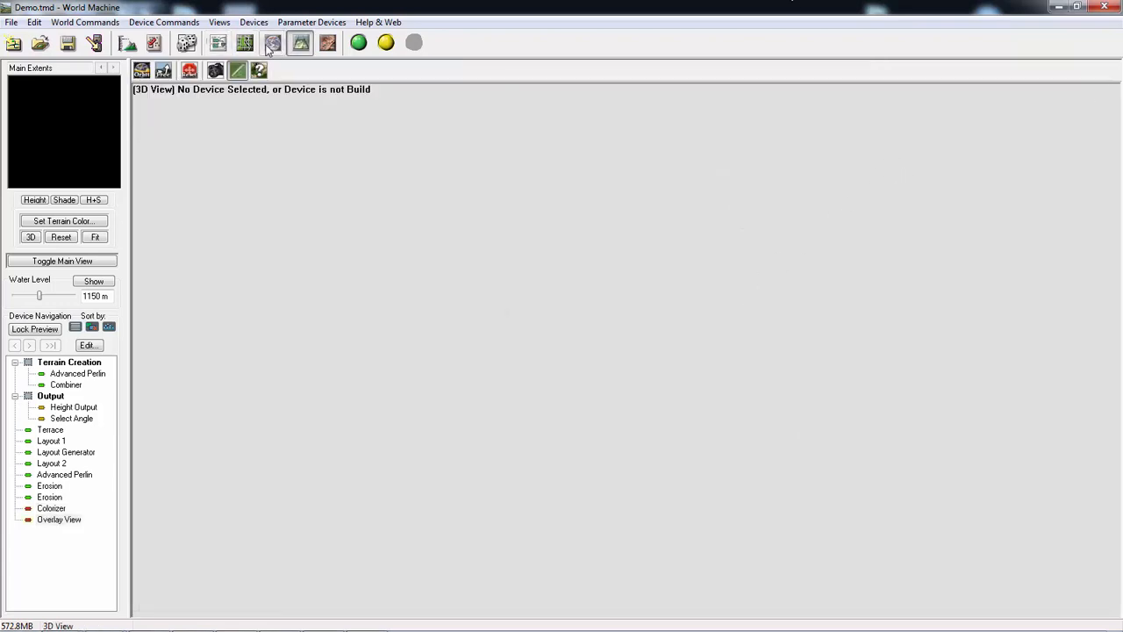
left_click(217, 43)
- Shift the second Erosion device into the Filters group and feed the Overlay View from its primary output and the Select Angle output
left_click(760, 285)
left_click_drag(759, 285, 738, 300)
left_click_drag(822, 411, 900, 237)
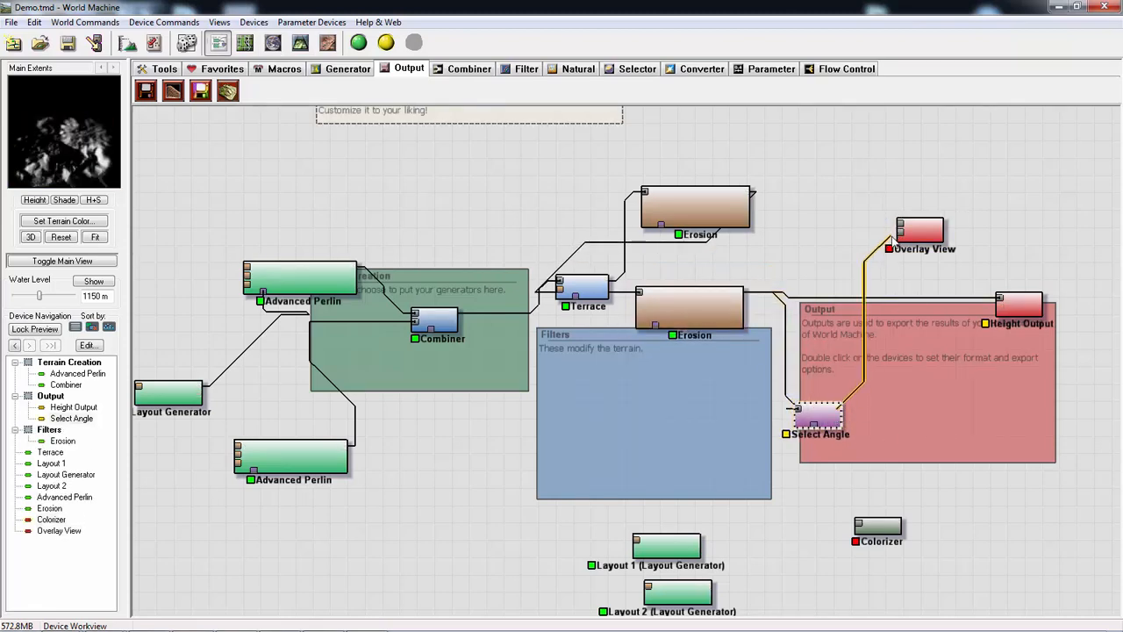
left_click(719, 299)
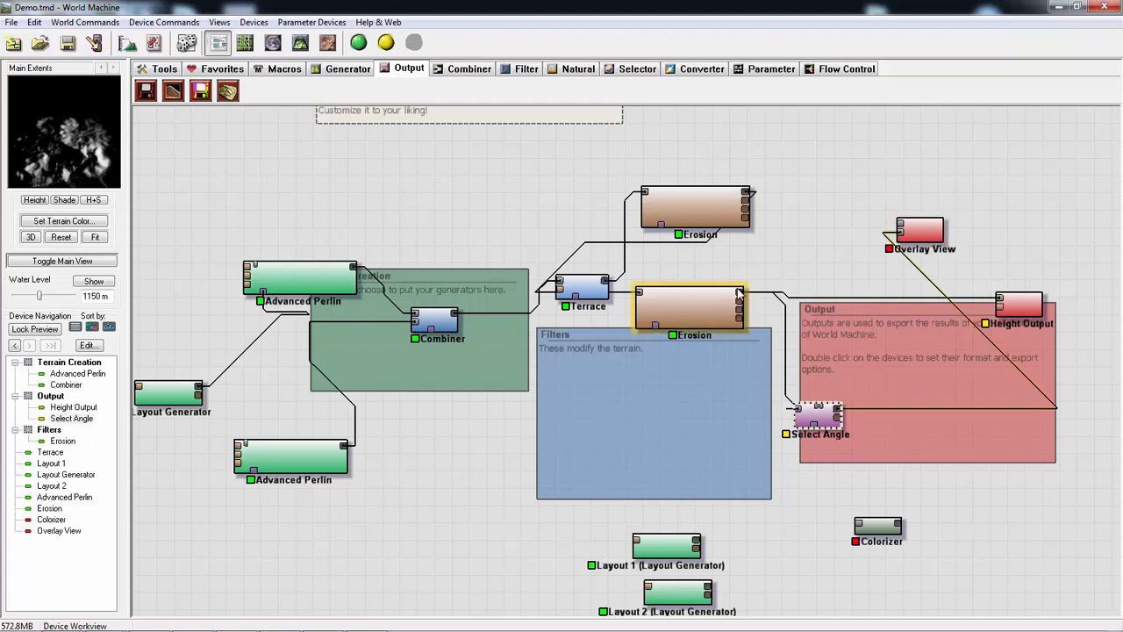
left_click_drag(742, 292, 903, 231)
left_click(930, 241)
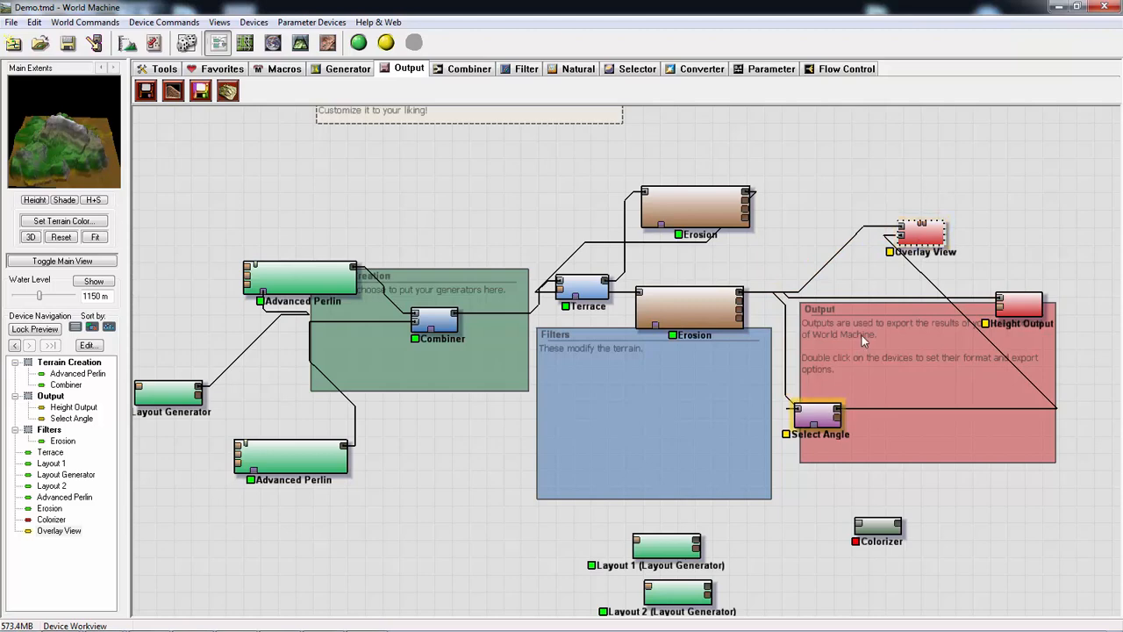
double_click(925, 233)
left_click(514, 358)
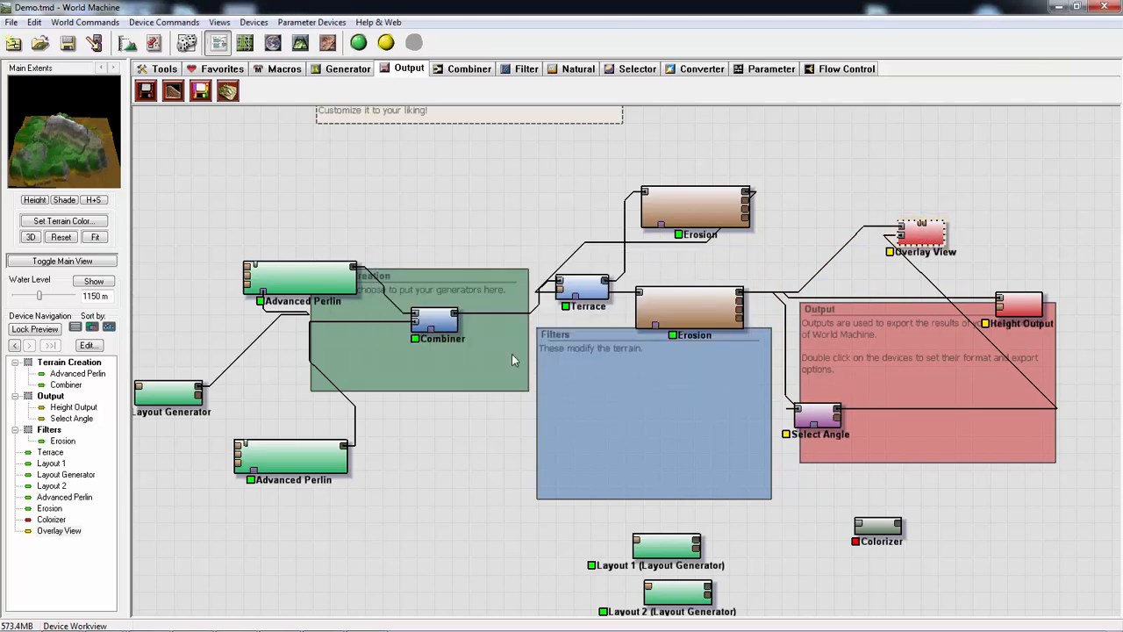
- Build the world and examine the Overlay View's angle mask on the mountain up close in 3D
left_click(360, 44)
left_click(300, 42)
left_click_drag(751, 337, 524, 295)
scroll(559, 310, "up", 5)
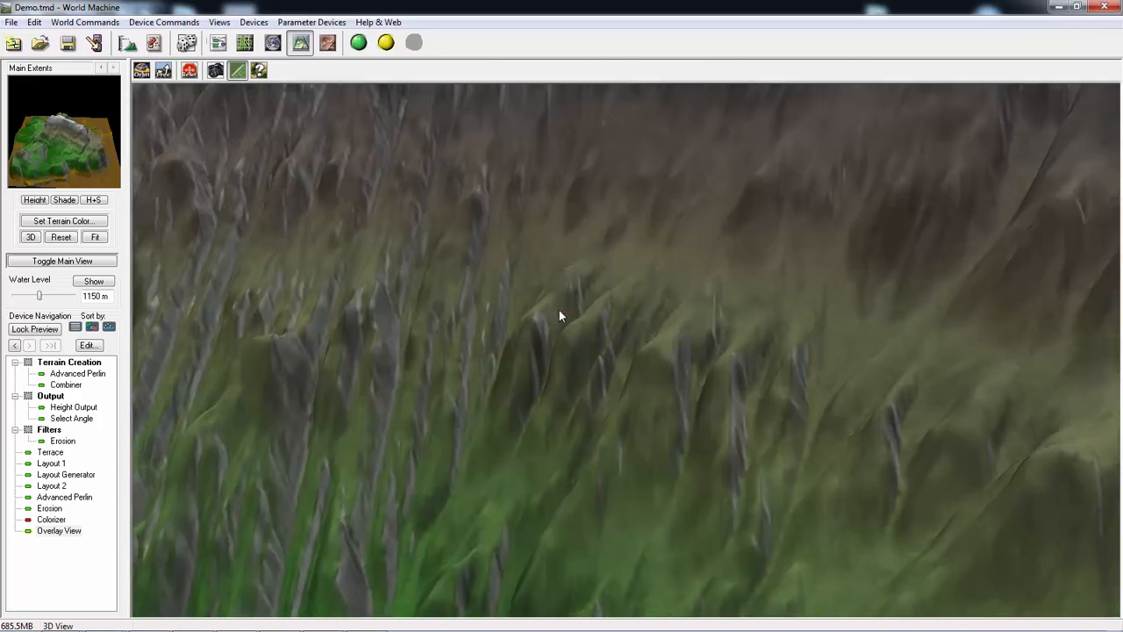
scroll(567, 337, "down", 5)
left_click_drag(568, 338, 542, 356)
scroll(677, 353, "up", 5)
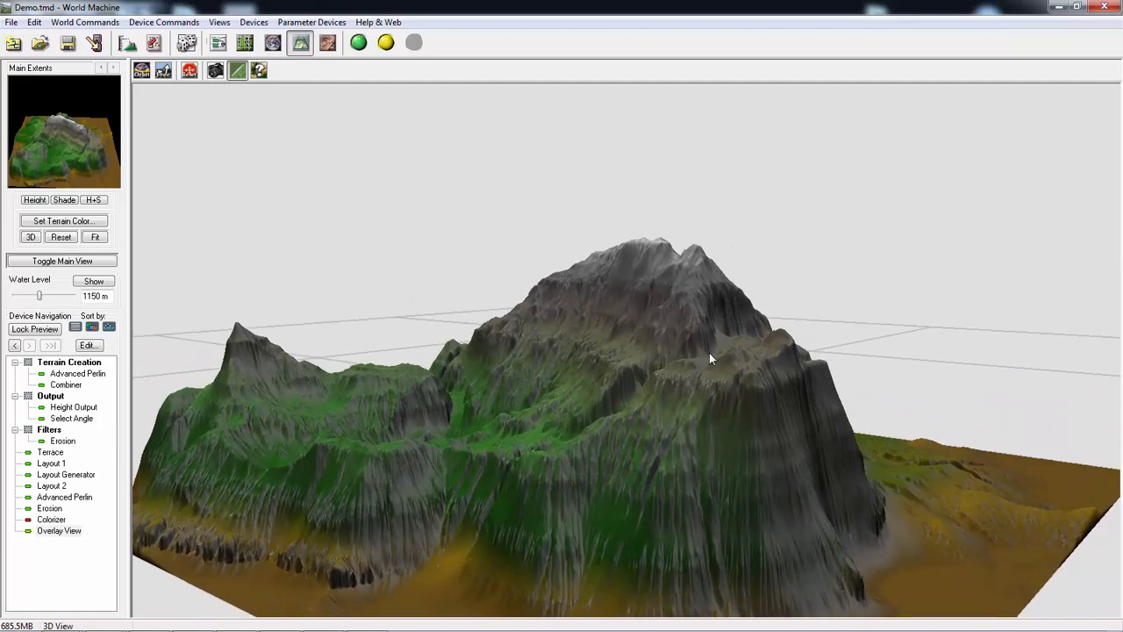
mouse_move(709, 353)
left_mouse_down()
mouse_move(742, 366)
mouse_move(703, 346)
left_mouse_up()
scroll(705, 347, "up", 3)
scroll(705, 348, "down", 2)
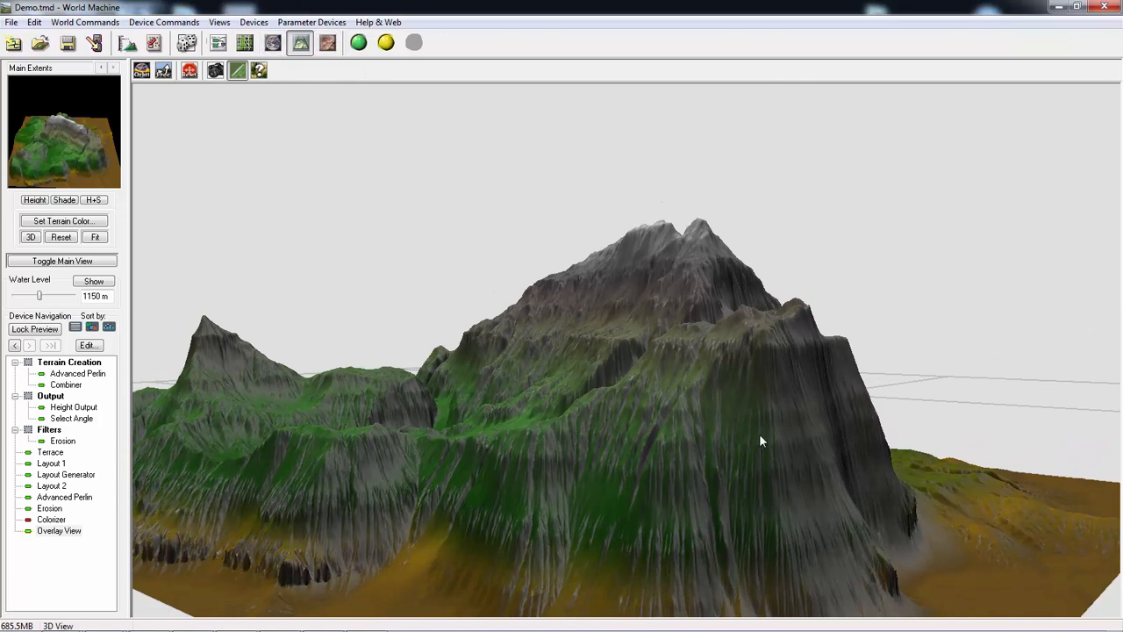
- Return to the device network and move the Select Angle device into the lower part of the Filters group
left_click(219, 44)
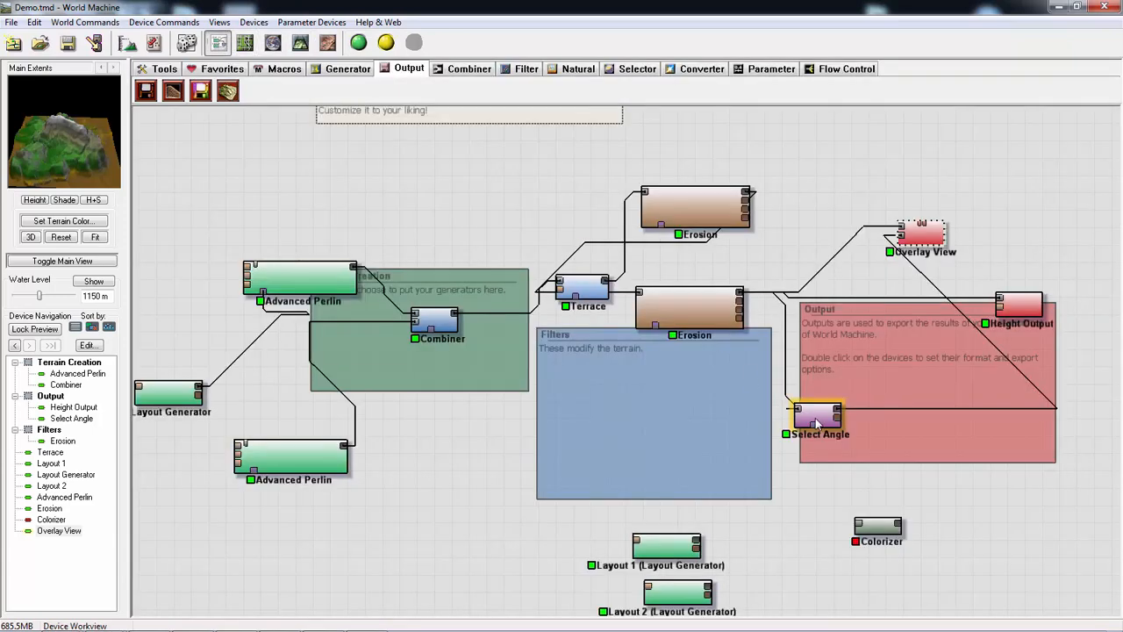
left_click_drag(818, 424, 661, 483)
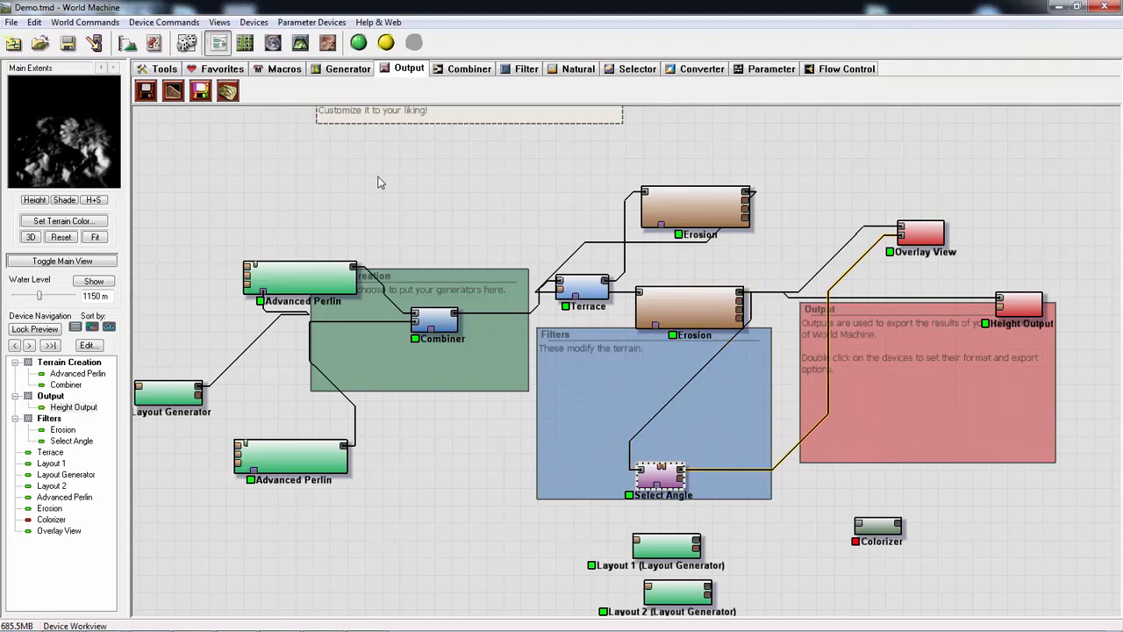
left_click(691, 70)
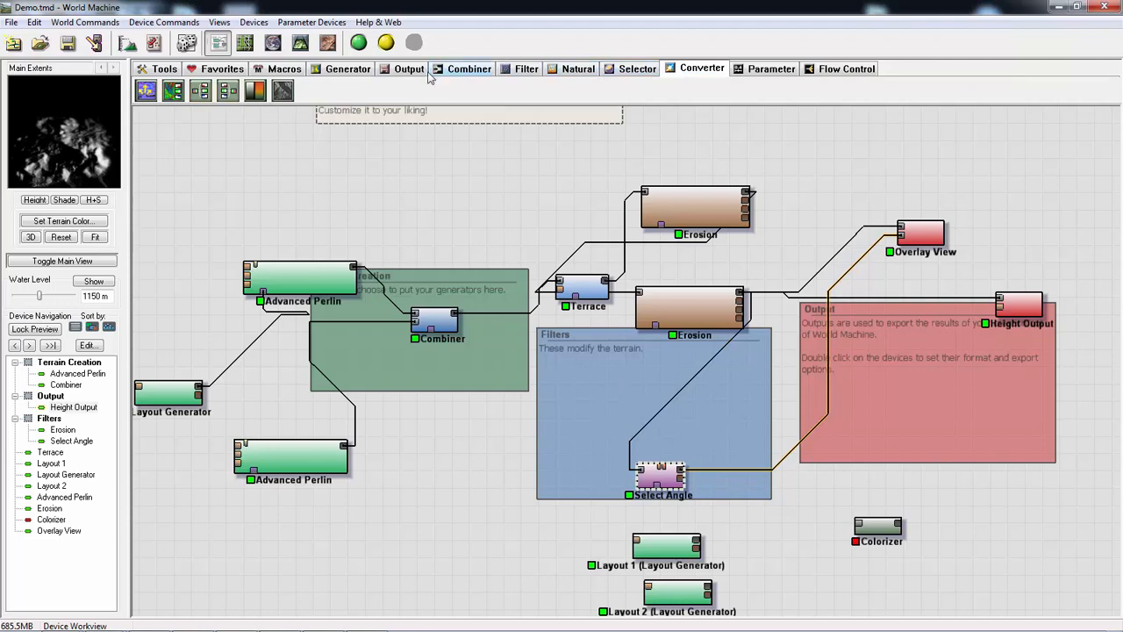
left_click(766, 72)
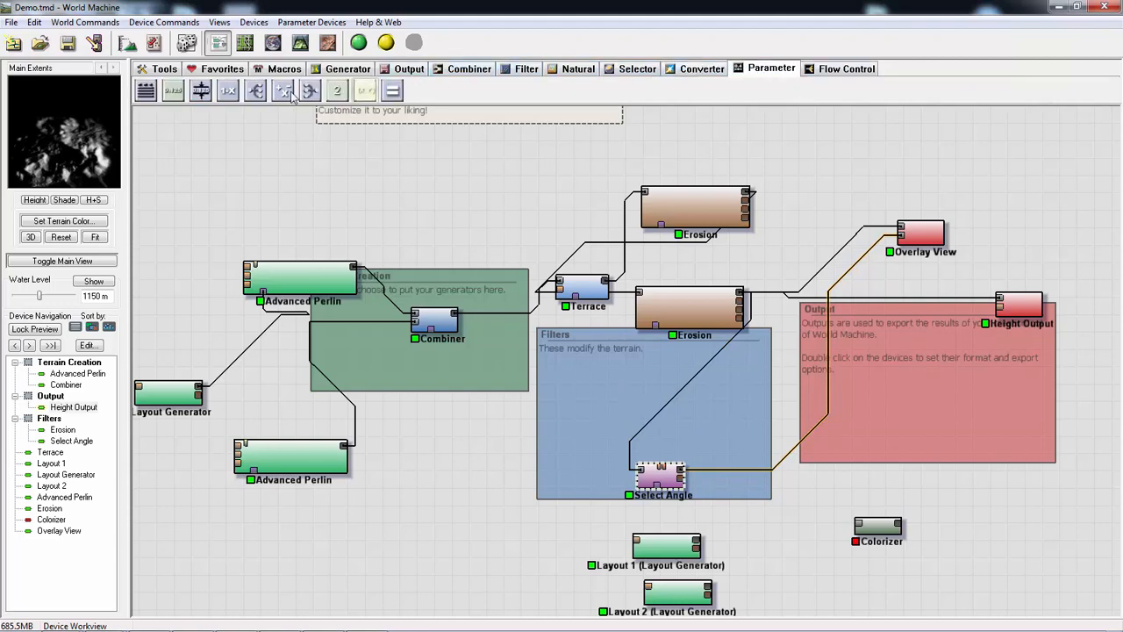
left_click(219, 22)
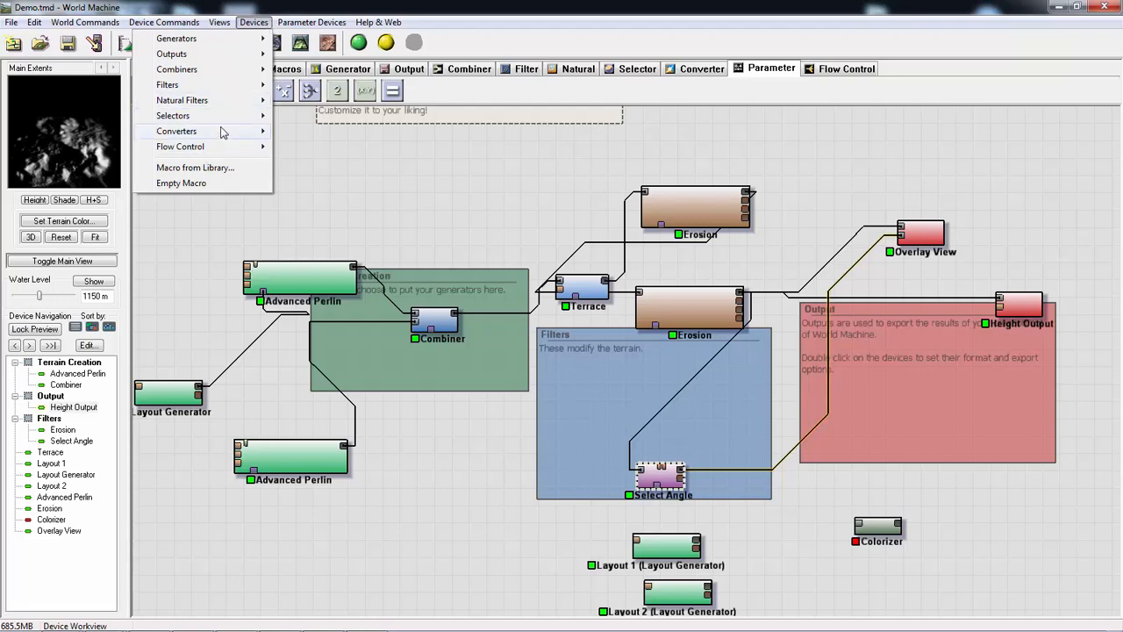
mouse_move(222, 133)
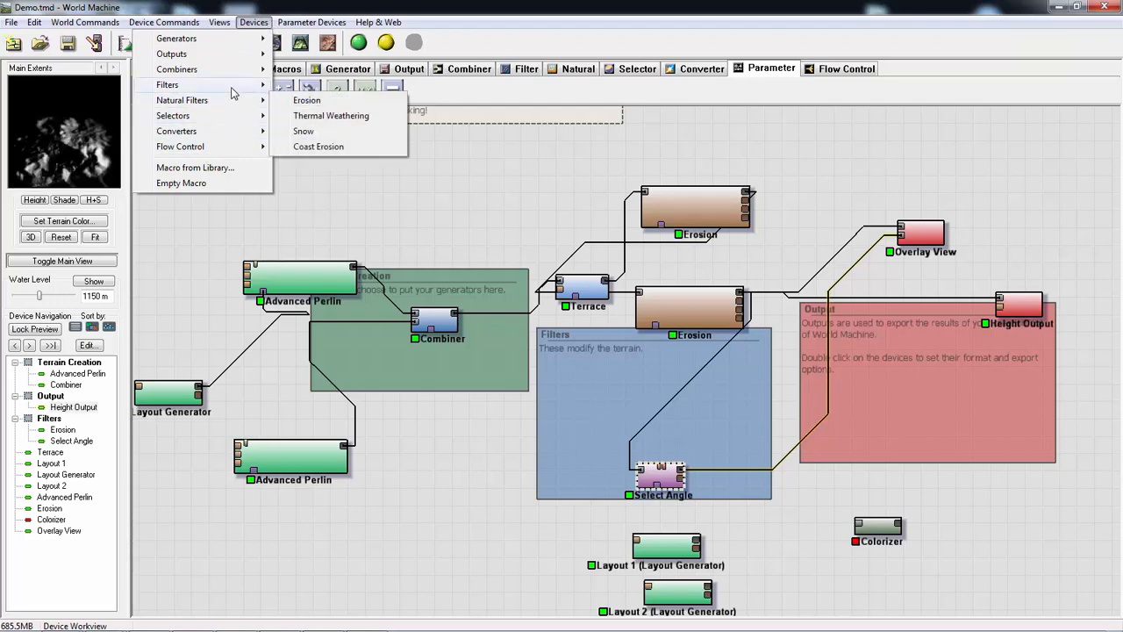
mouse_move(235, 57)
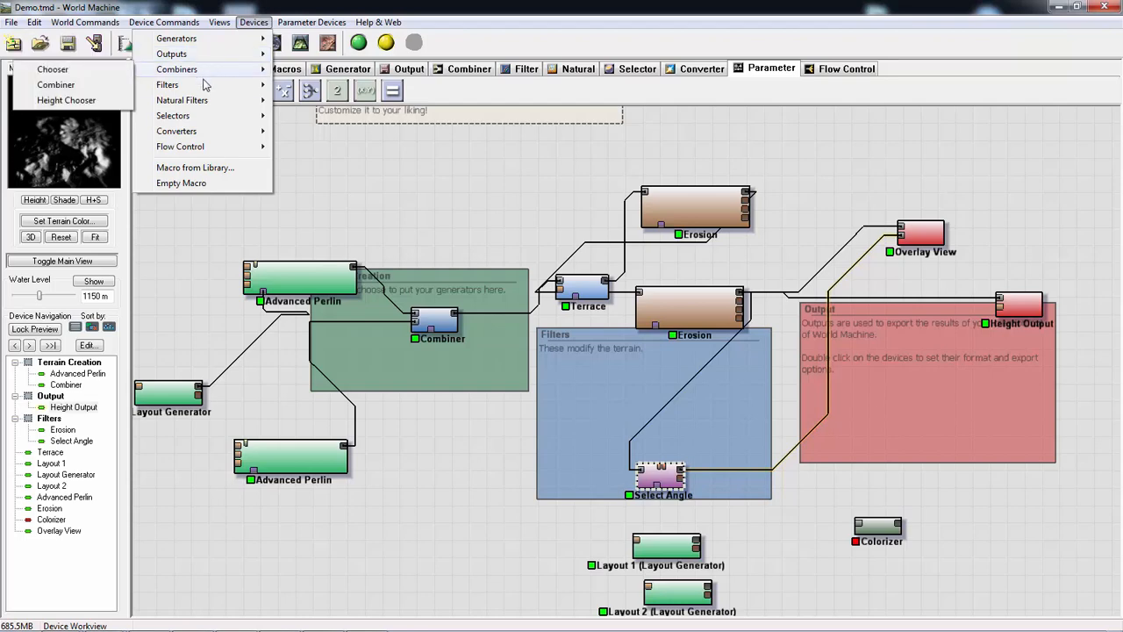
mouse_move(202, 99)
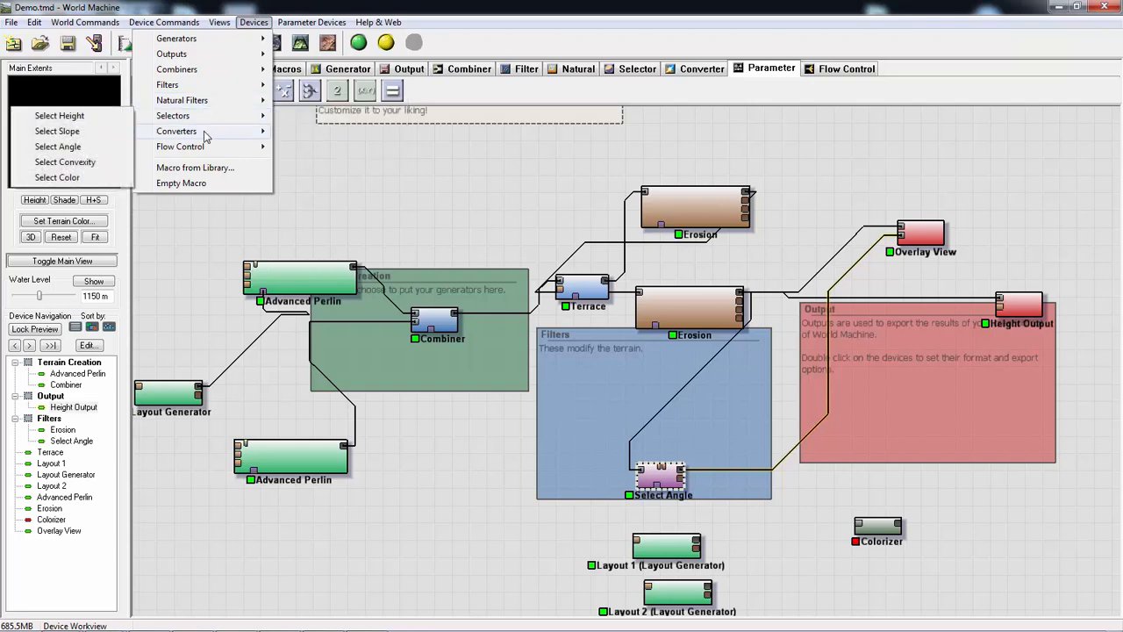
left_click(721, 91)
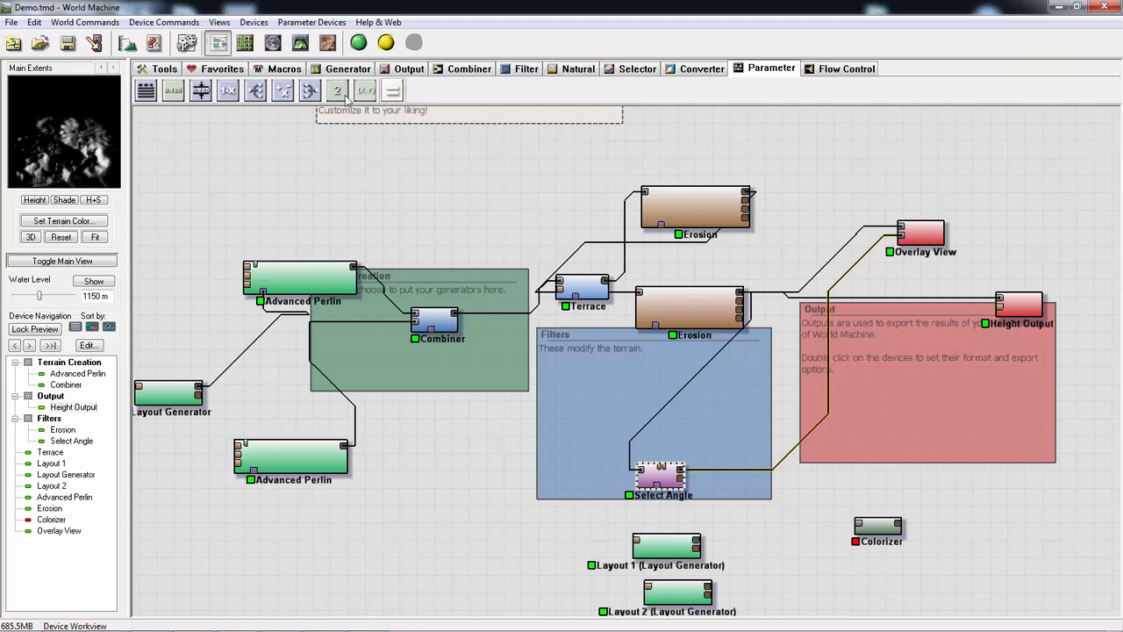
- Try to add a Scalar Inverter device near the Output group and wire the Select Angle output into it
left_click(227, 91)
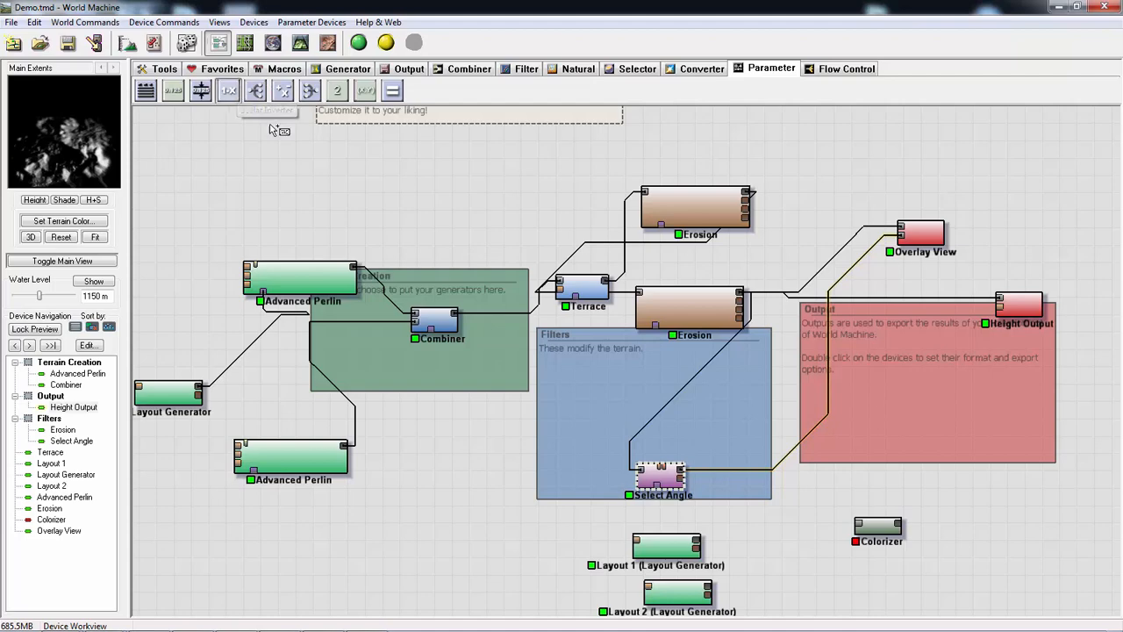
left_click(1028, 539)
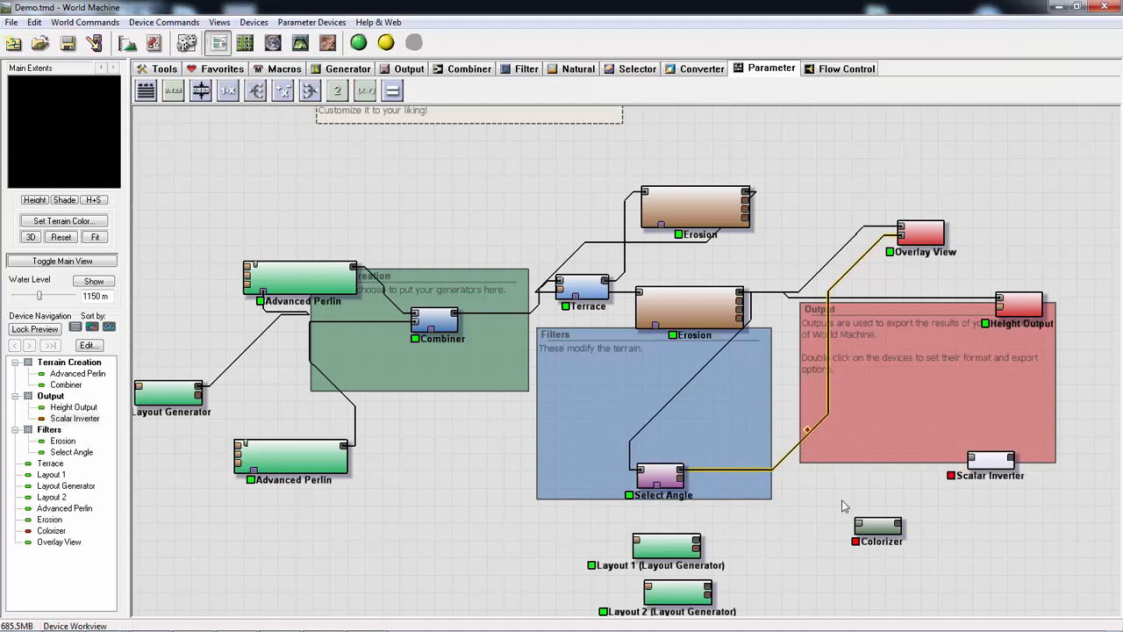
left_click(645, 467)
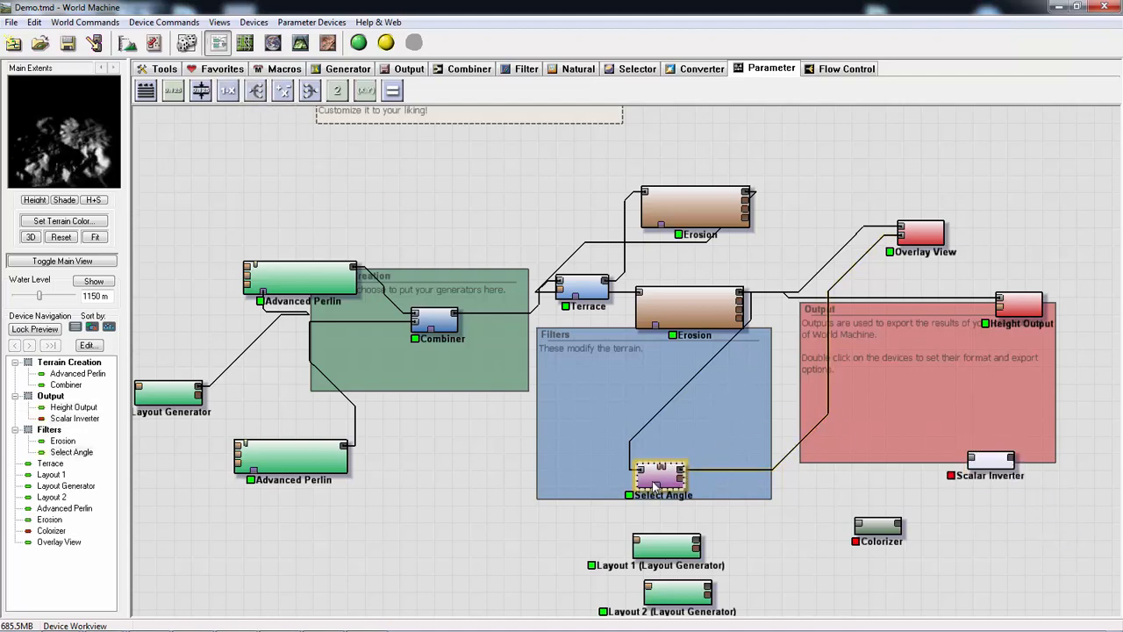
left_click(936, 239)
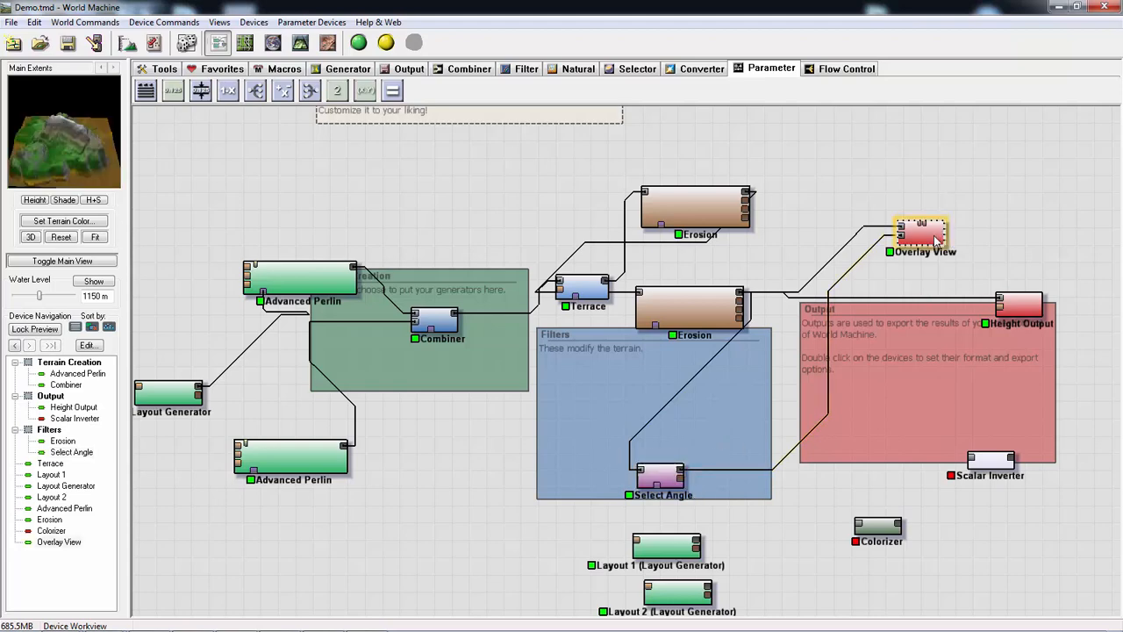
left_click(660, 475)
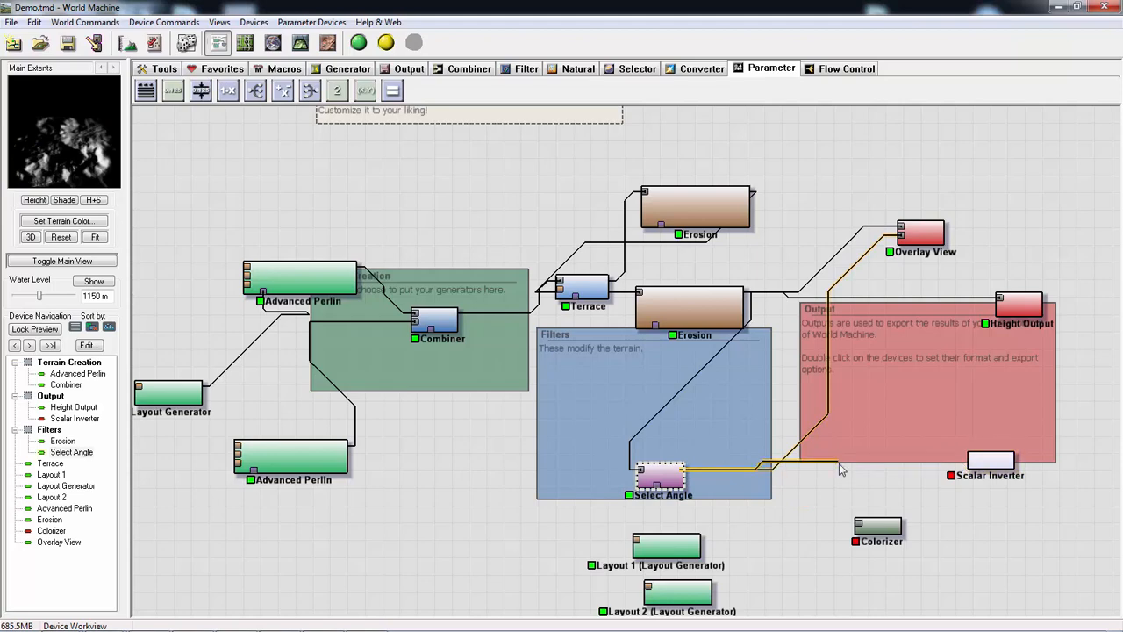
left_click(740, 532)
left_click_drag(1006, 465, 901, 493)
left_click(680, 478)
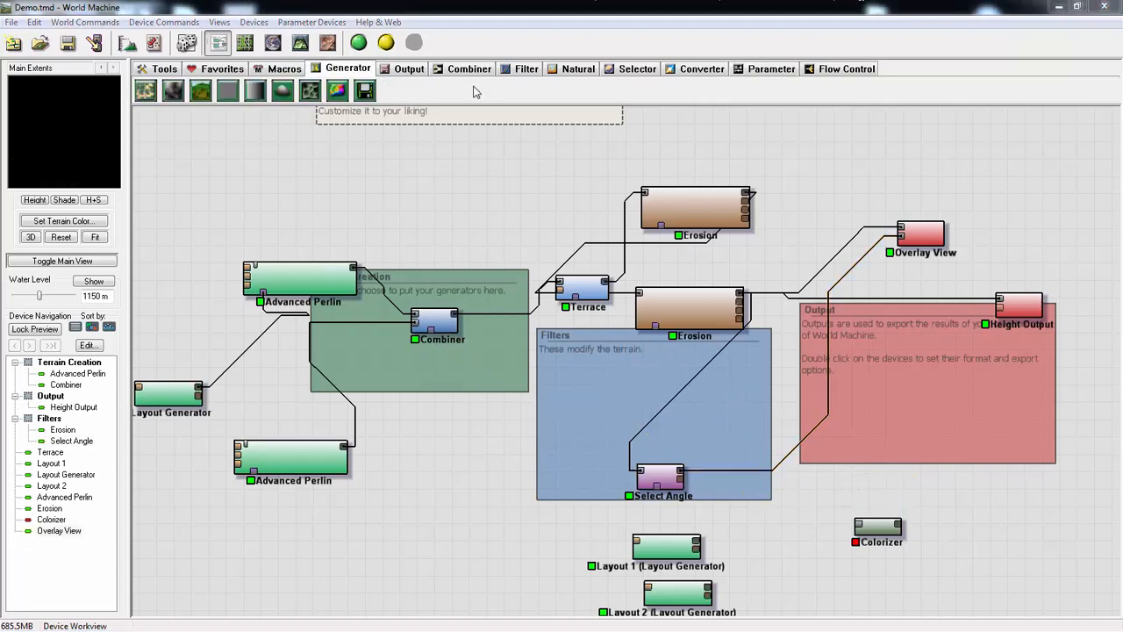
- Add an Inverter filter device at the Output group's lower edge and feed it from the Select Angle device's primary output
left_click(524, 68)
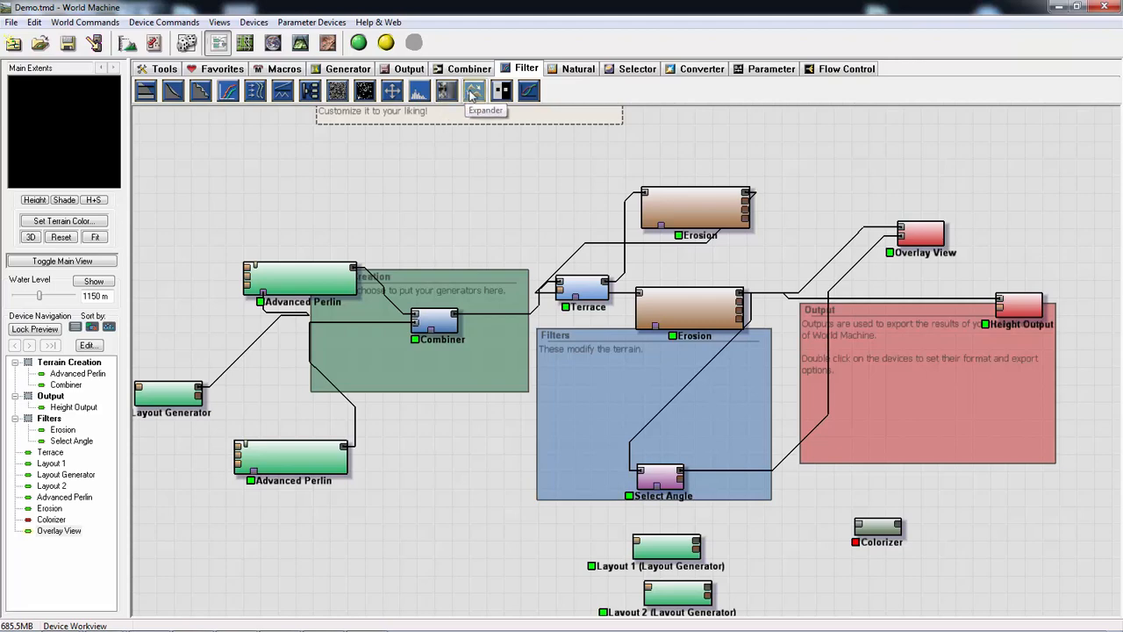
left_click(502, 90)
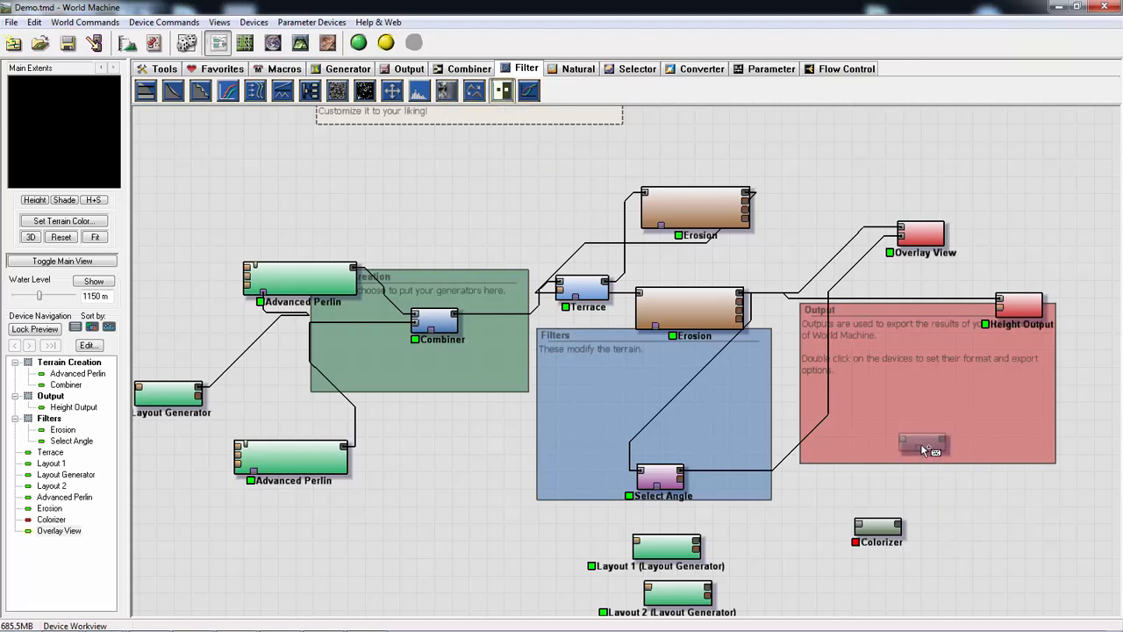
left_click(919, 446)
right_click(919, 446)
left_click(873, 375)
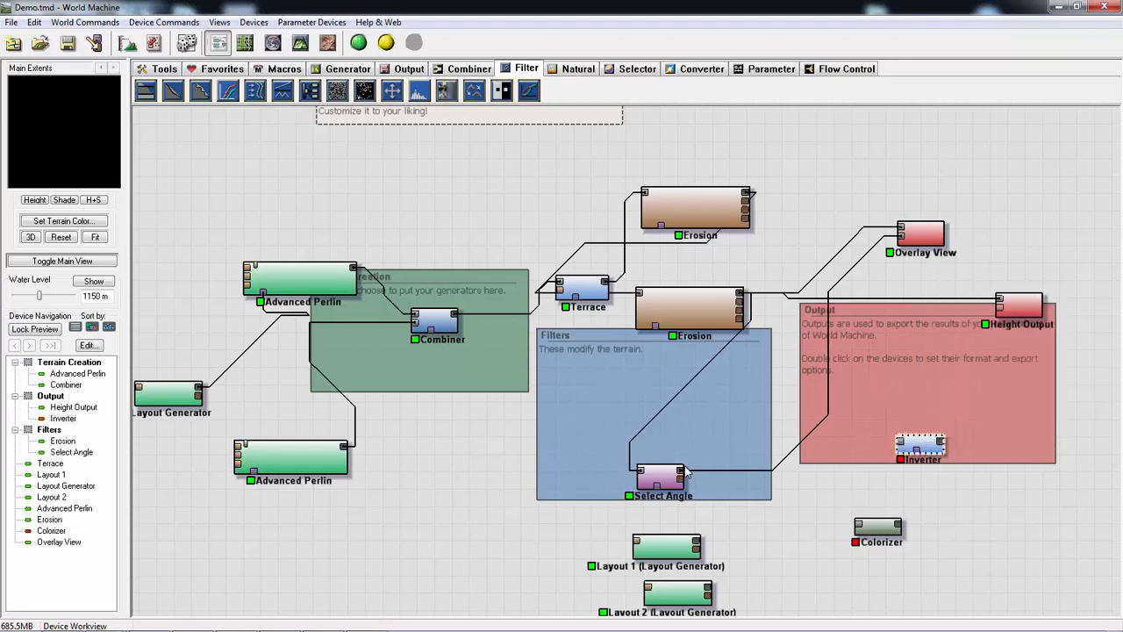
left_click(658, 478)
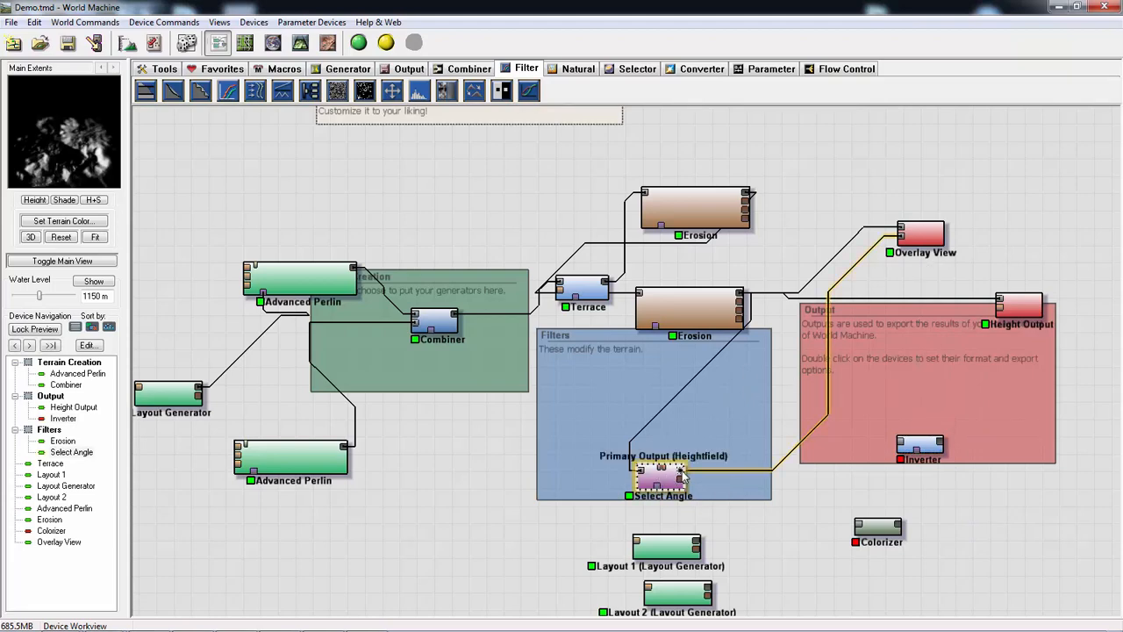
left_click_drag(683, 468, 868, 461)
left_click(927, 449)
- Try to wire the Inverter's output into the mask input of the Erosion device just above the Filters group
left_click(647, 322)
left_click_drag(646, 323, 649, 347)
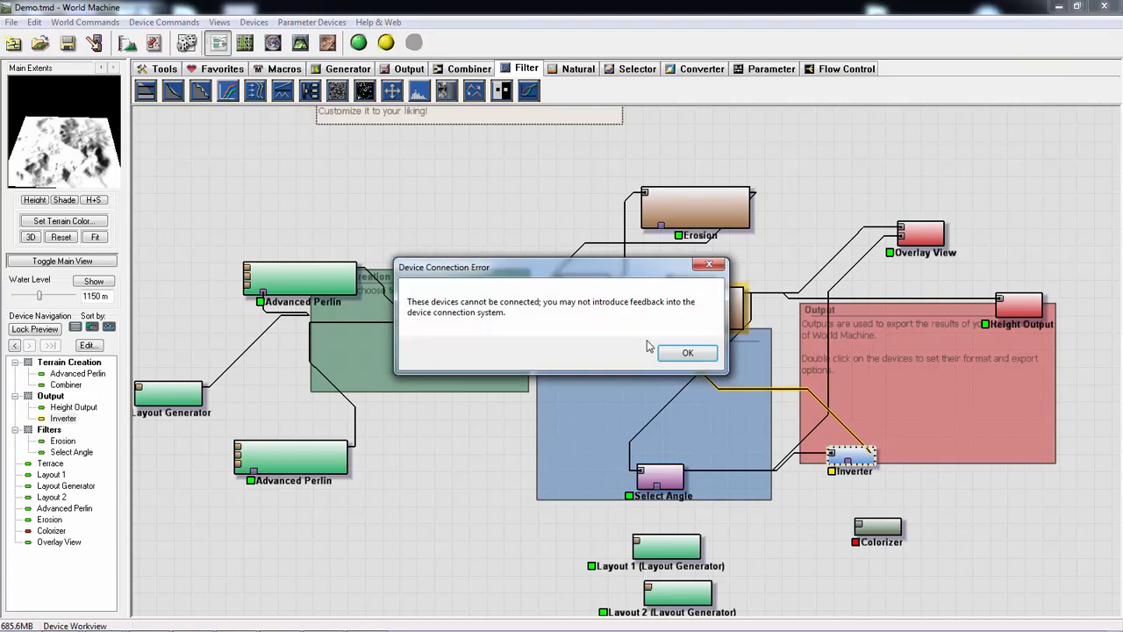
left_click(691, 355)
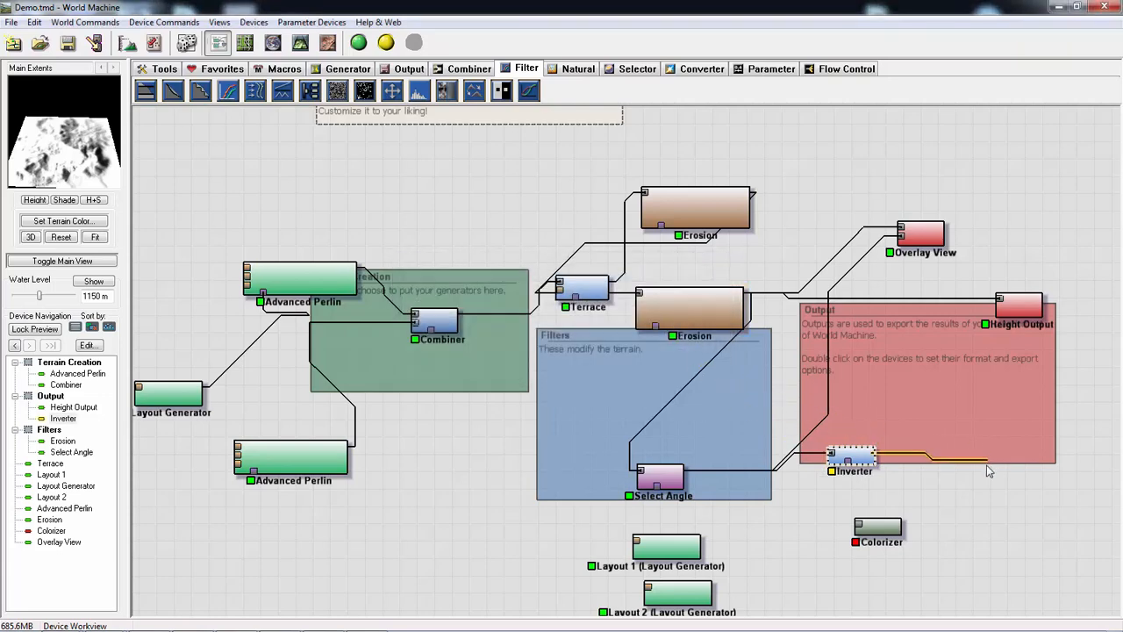
left_click_drag(988, 470, 924, 424)
double_click(924, 423)
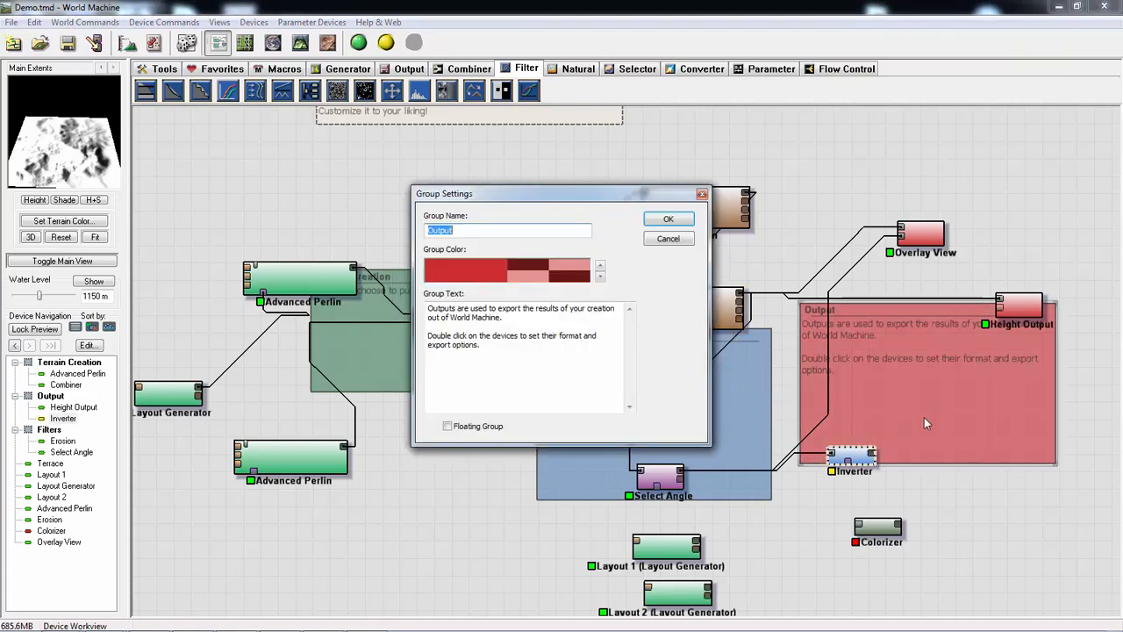
left_click(668, 219)
- Move the Inverter between the Filters and Output groups, and shift the lower Erosion device fully above the Filters group
left_click_drag(856, 456, 813, 484)
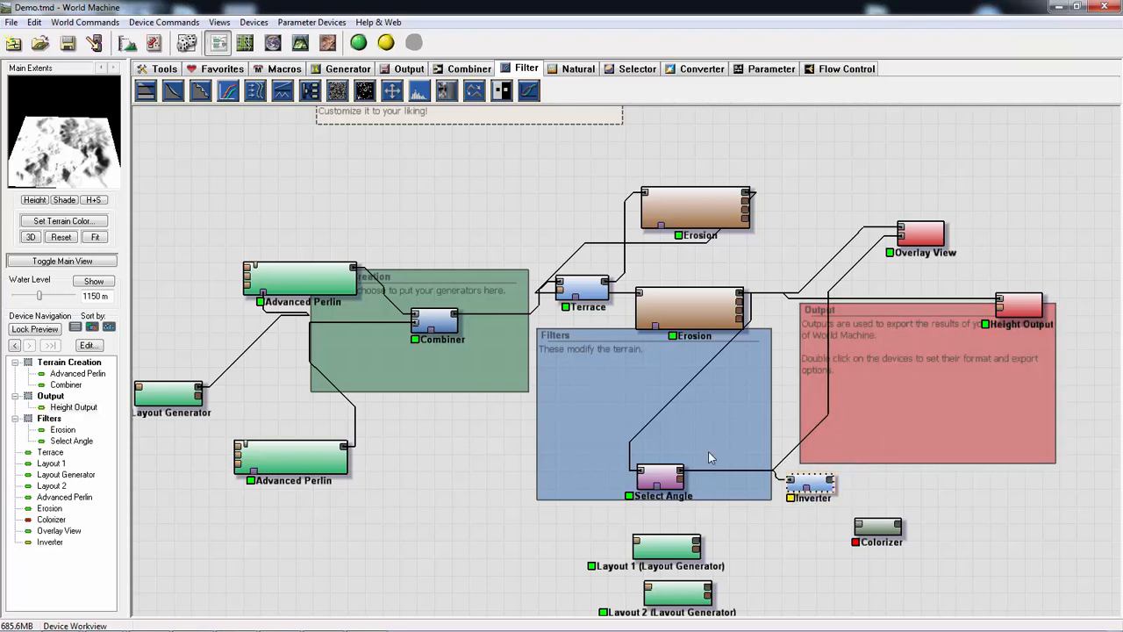
mouse_move(694, 311)
left_mouse_down()
mouse_move(715, 274)
mouse_move(725, 295)
mouse_move(687, 300)
mouse_move(699, 299)
left_mouse_up()
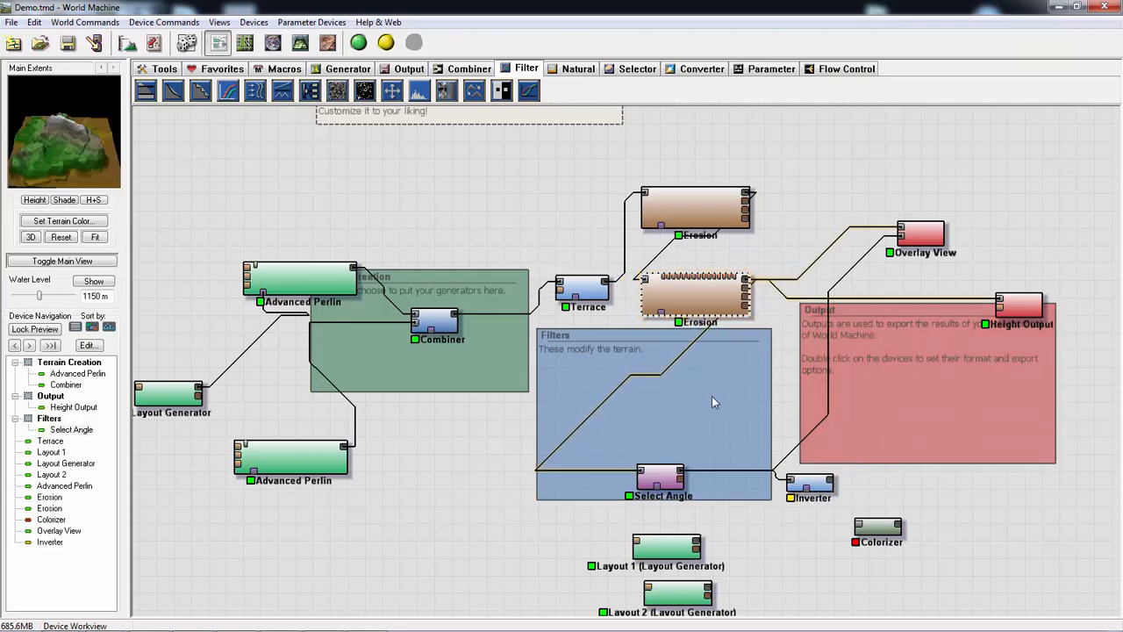
- Feed Select Angle from the Terrace output and wire the Inverter's output into the mask inputs of both Erosion devices
left_click(596, 293)
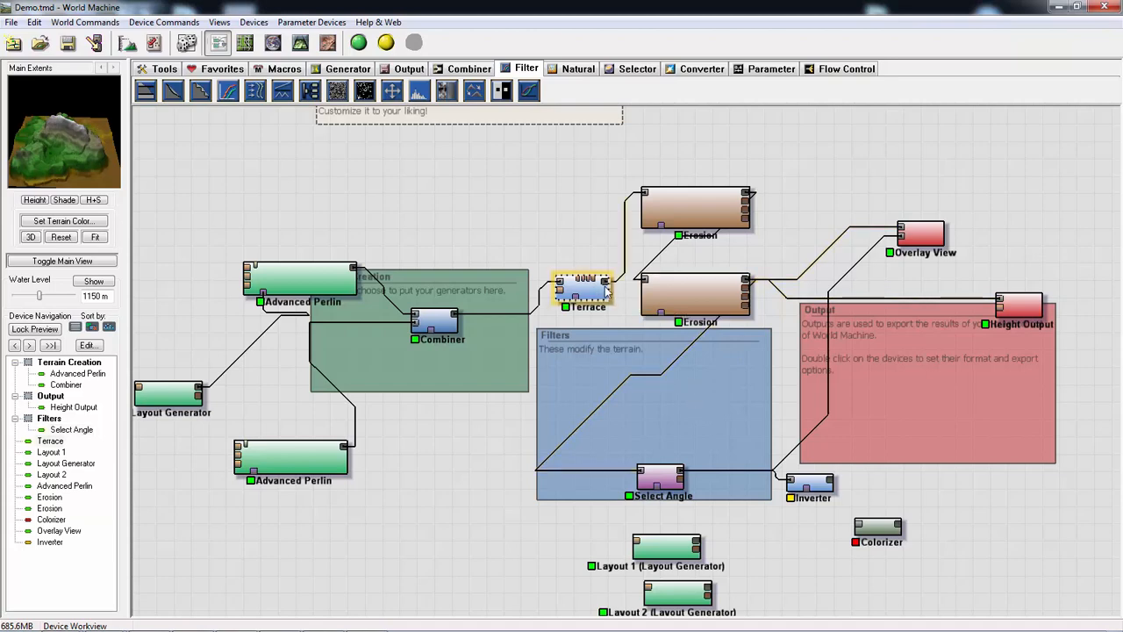
left_click_drag(606, 287, 645, 476)
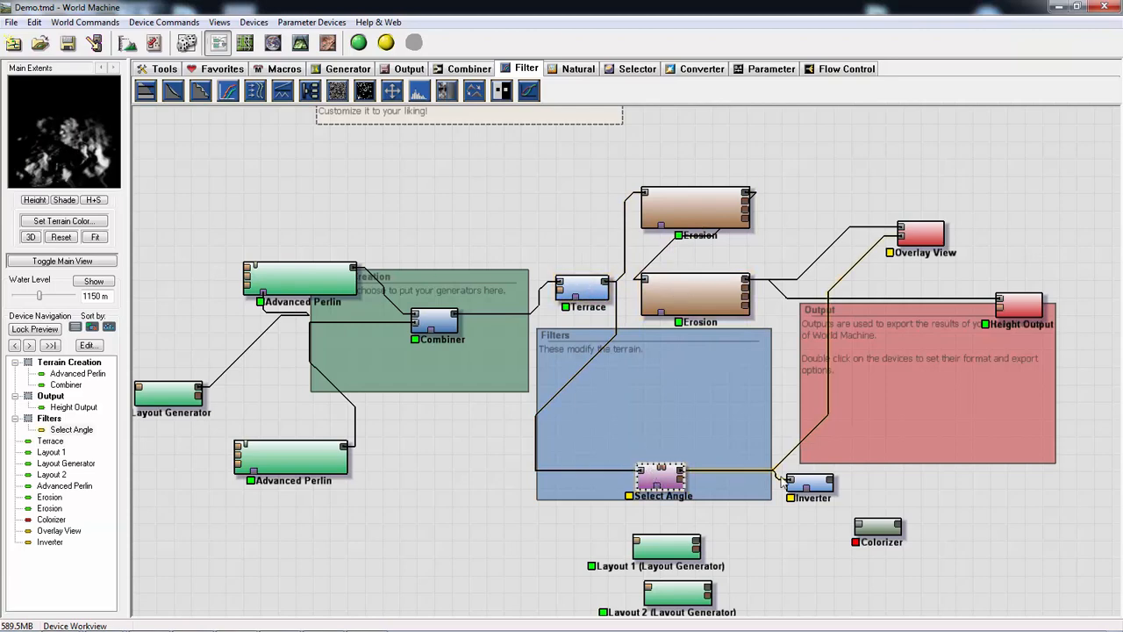
left_click_drag(829, 483, 664, 318)
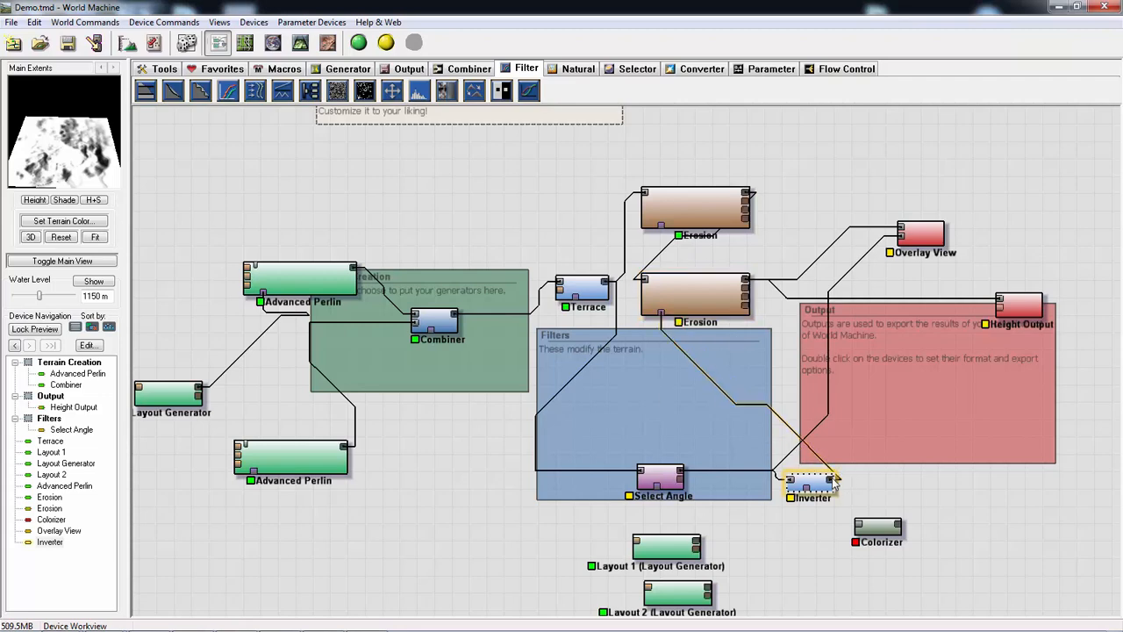
left_click_drag(833, 480, 660, 227)
- Tidy the network by shifting Terrace toward the Combiner and placing Select Angle and the Inverter inside the Filters group
left_click_drag(577, 277, 550, 274)
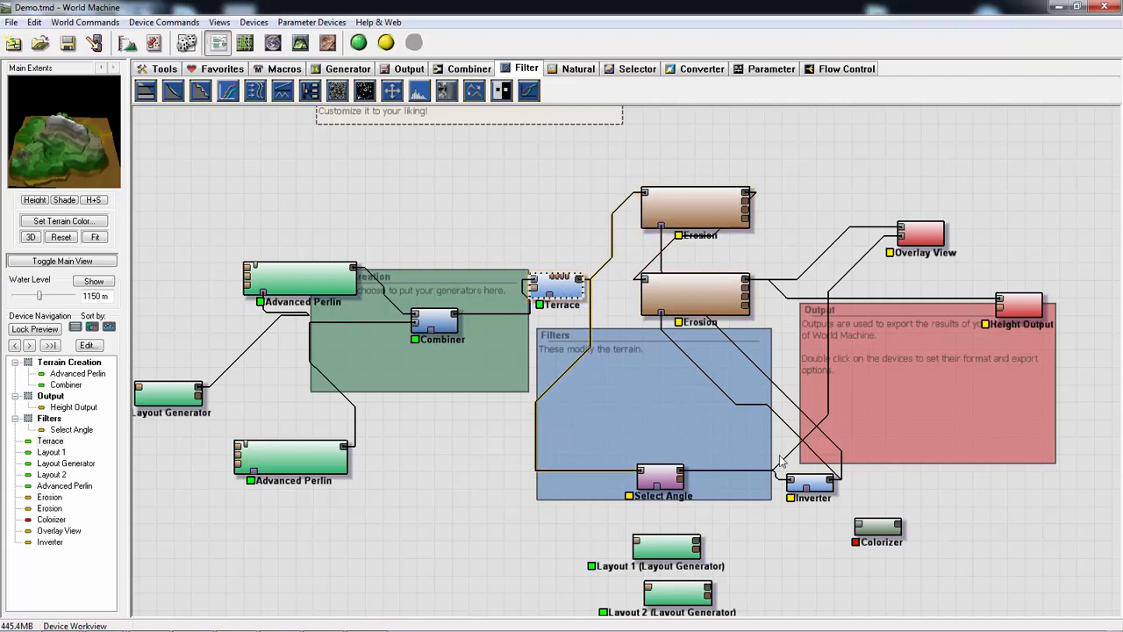
left_click_drag(662, 473, 638, 441)
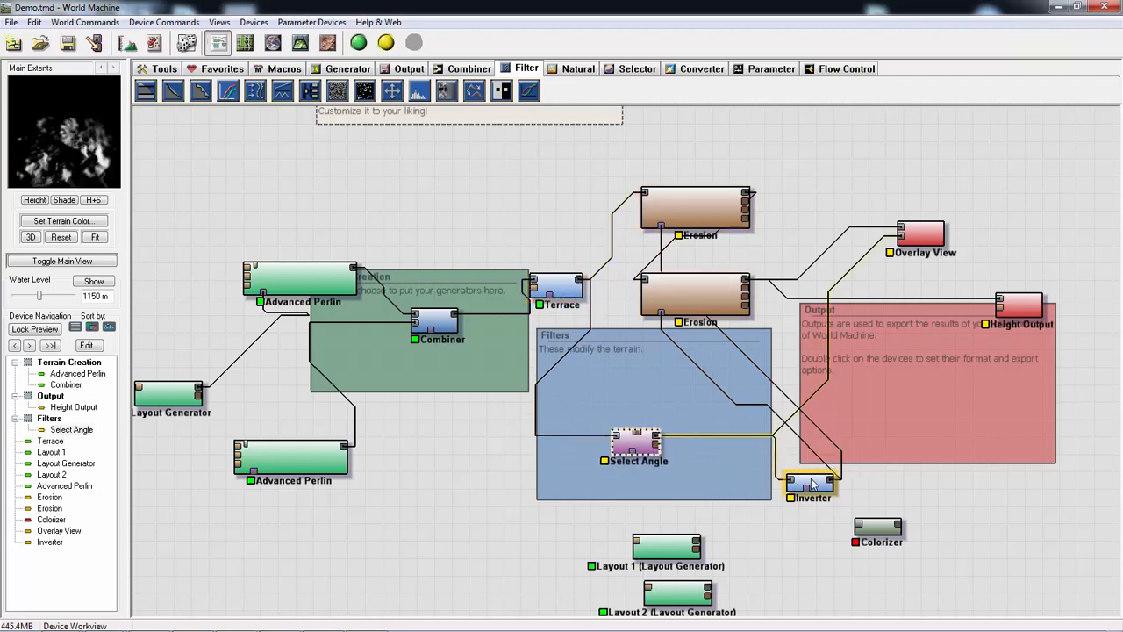
left_click_drag(808, 482, 757, 459)
- Check the Terrace and Erosion devices, select the Overlay View and build the world with the inverted angle mask
left_click(555, 282)
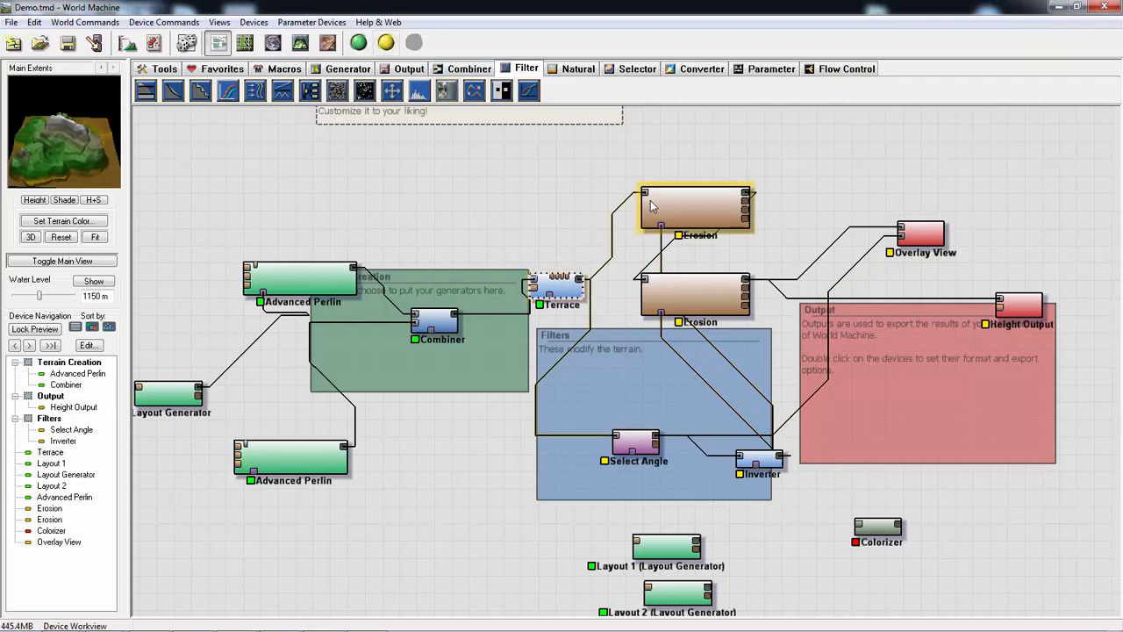
left_click(678, 201)
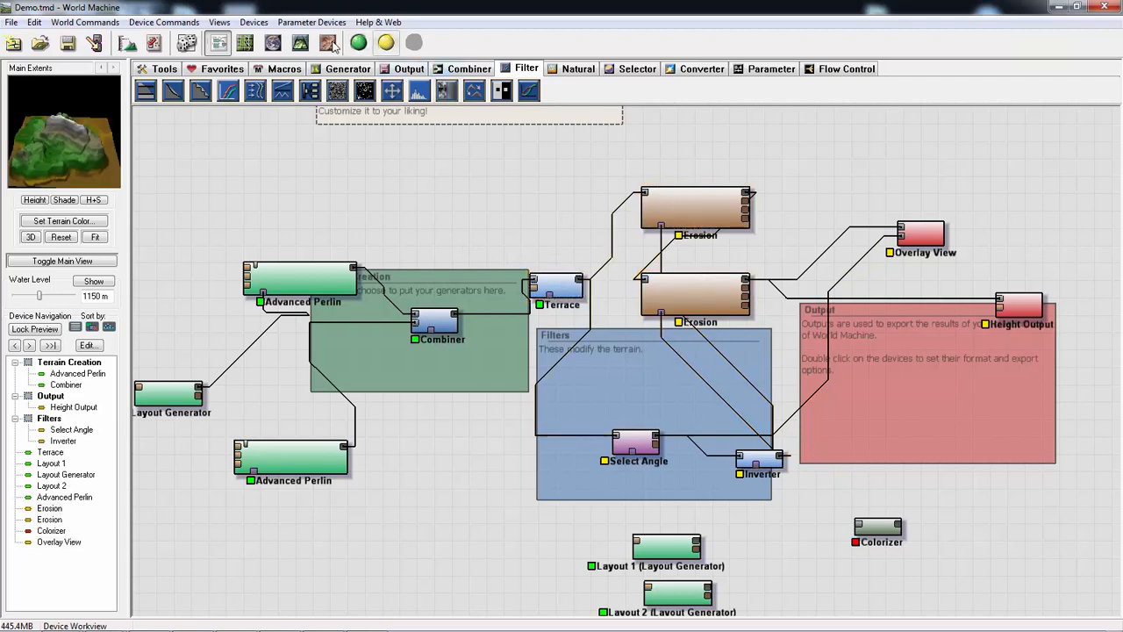
left_click(911, 233)
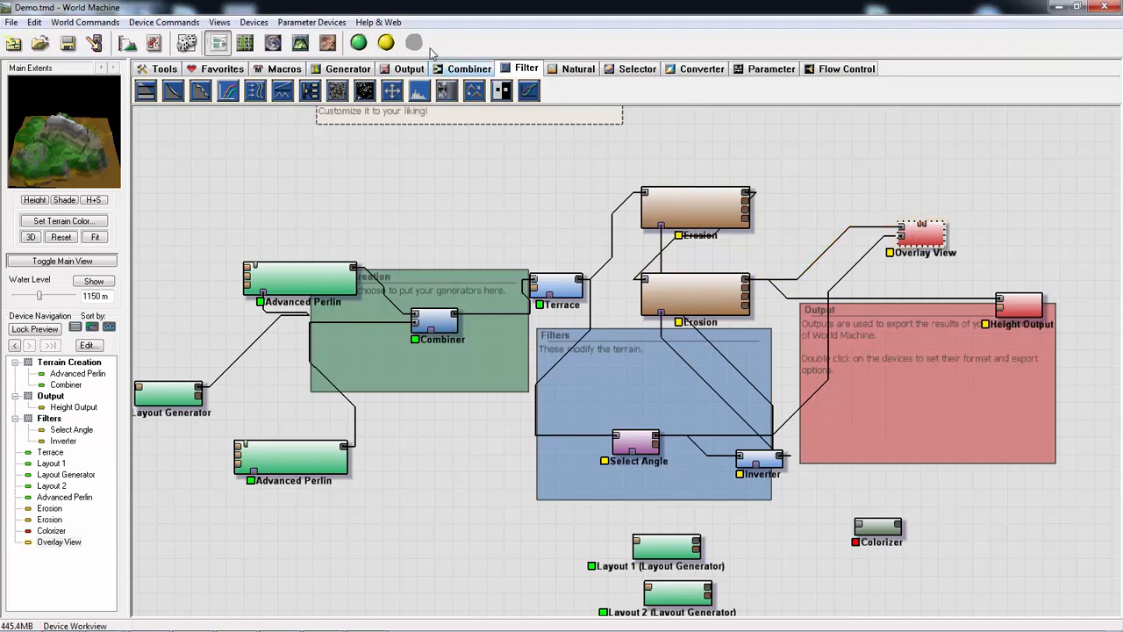
left_click(358, 42)
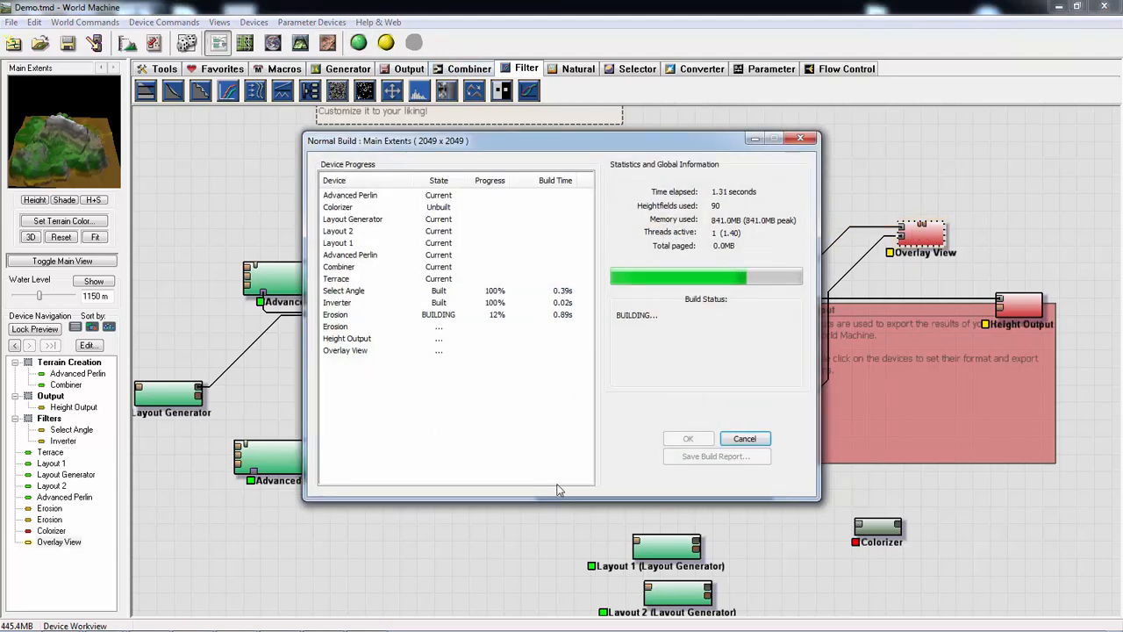
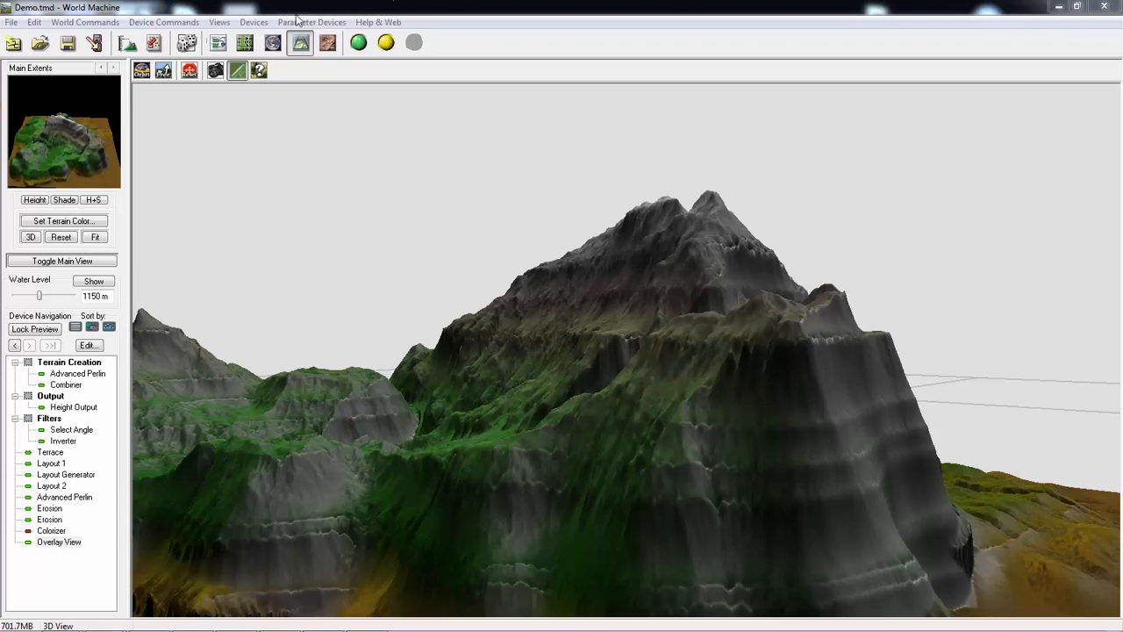
- Return to the device network, shift both Erosion devices toward the Output group and nudge the Inverter further inside the Filters group
left_click(217, 42)
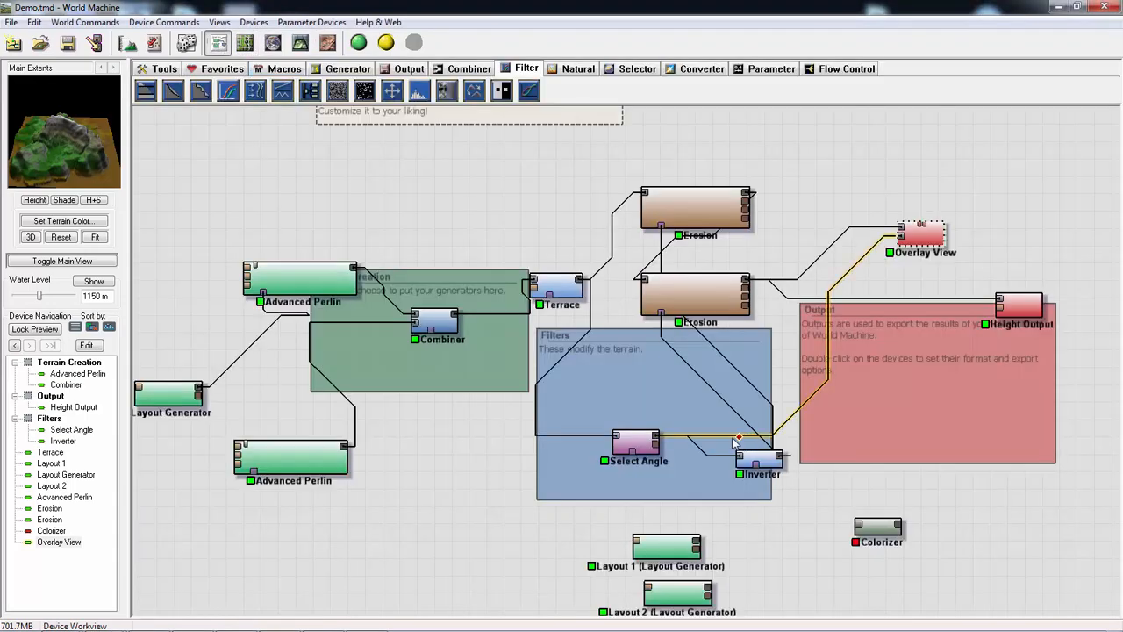
right_click_drag(647, 356, 533, 357)
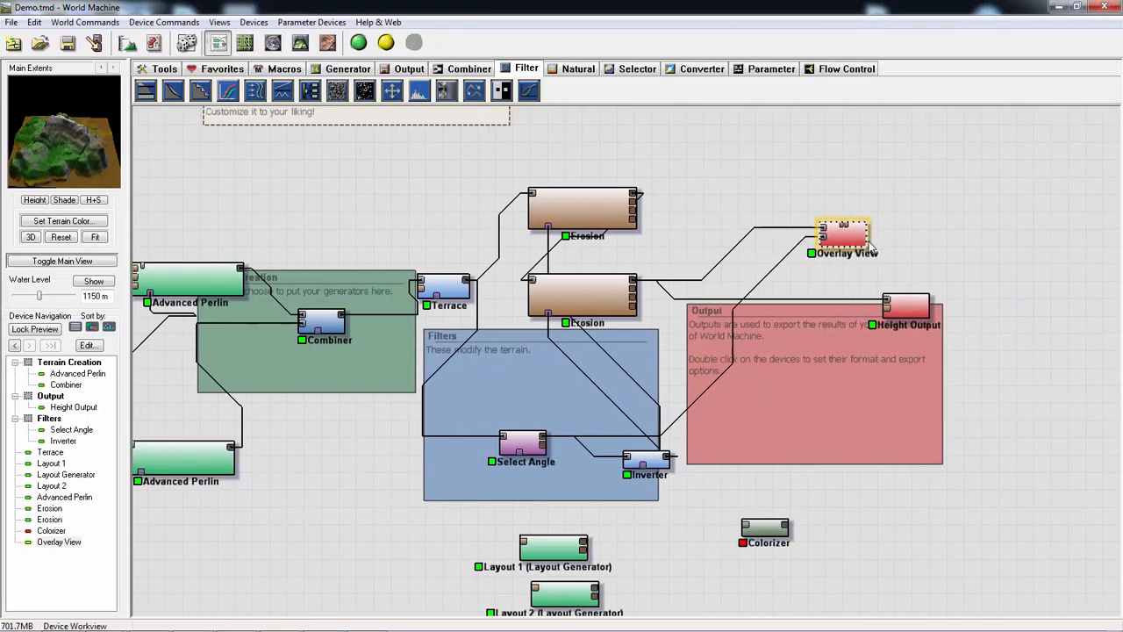
left_click_drag(647, 459, 622, 465)
left_click_drag(606, 295, 669, 307)
left_click_drag(579, 210, 695, 210)
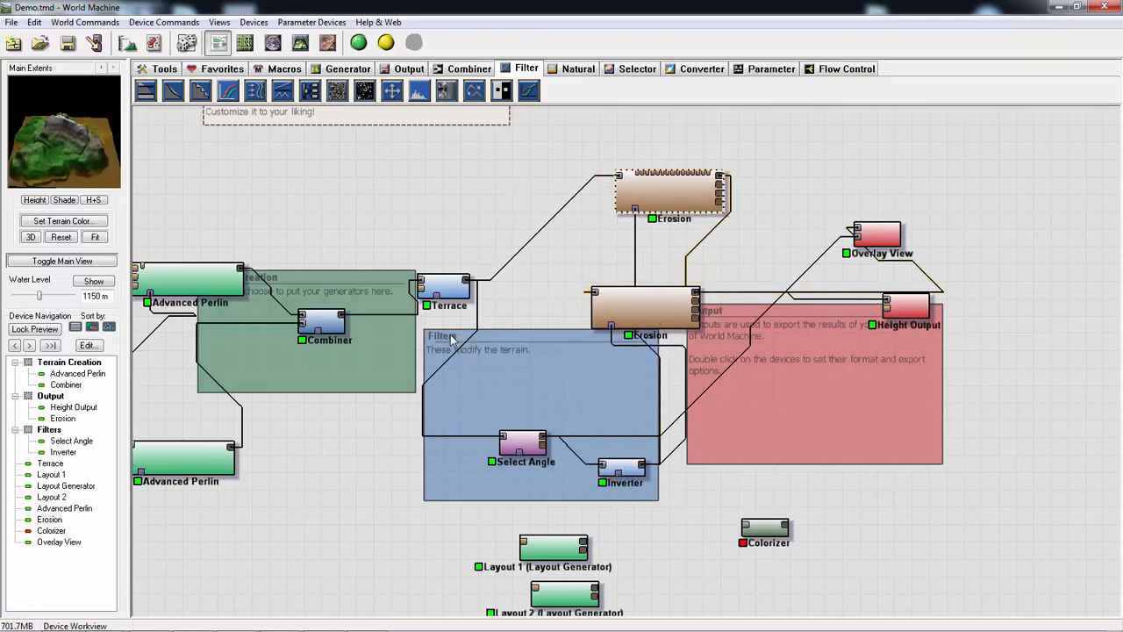
- Move the generators, Combiner, Terrace, Erosion, Select Angle and Inverter devices away from the outputs to free space in the network
middle_click_drag(371, 412, 518, 417)
scroll(497, 425, "down", 5)
left_click_drag(323, 228, 562, 544)
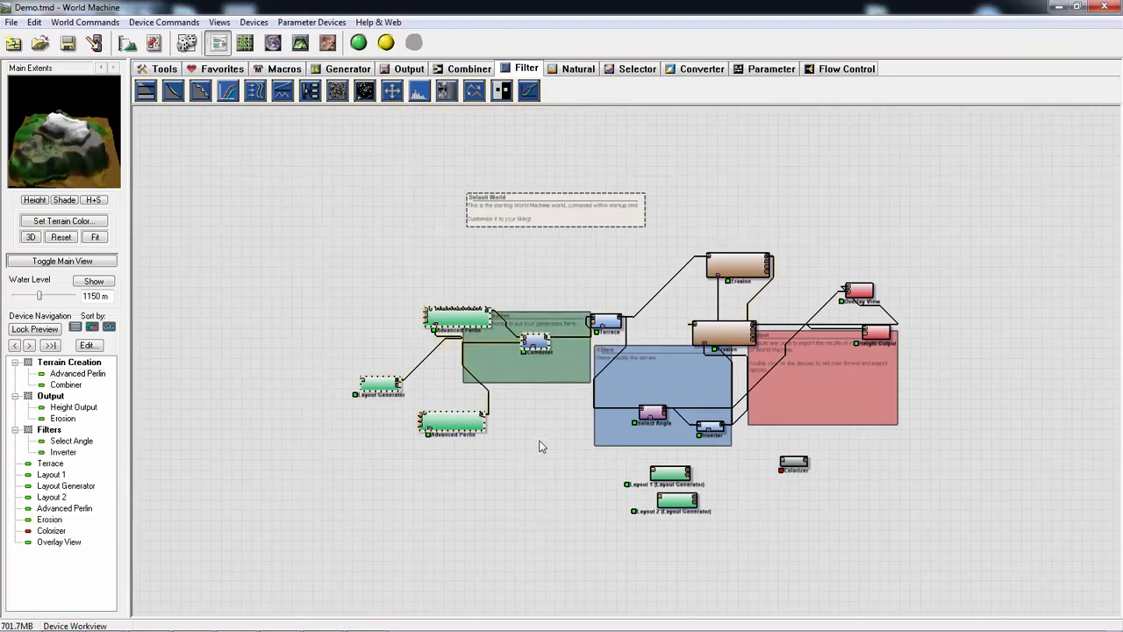
left_click_drag(539, 343, 303, 342)
mouse_move(560, 240)
left_mouse_down()
mouse_move(744, 435)
mouse_move(533, 410)
mouse_move(478, 437)
left_mouse_up()
- Delete the unused Layout 1, Layout 2 and Colorizer devices below the Filters group
scroll(648, 444, "up", 2)
left_click_drag(658, 450, 865, 599)
key("Delete")
left_click(602, 350)
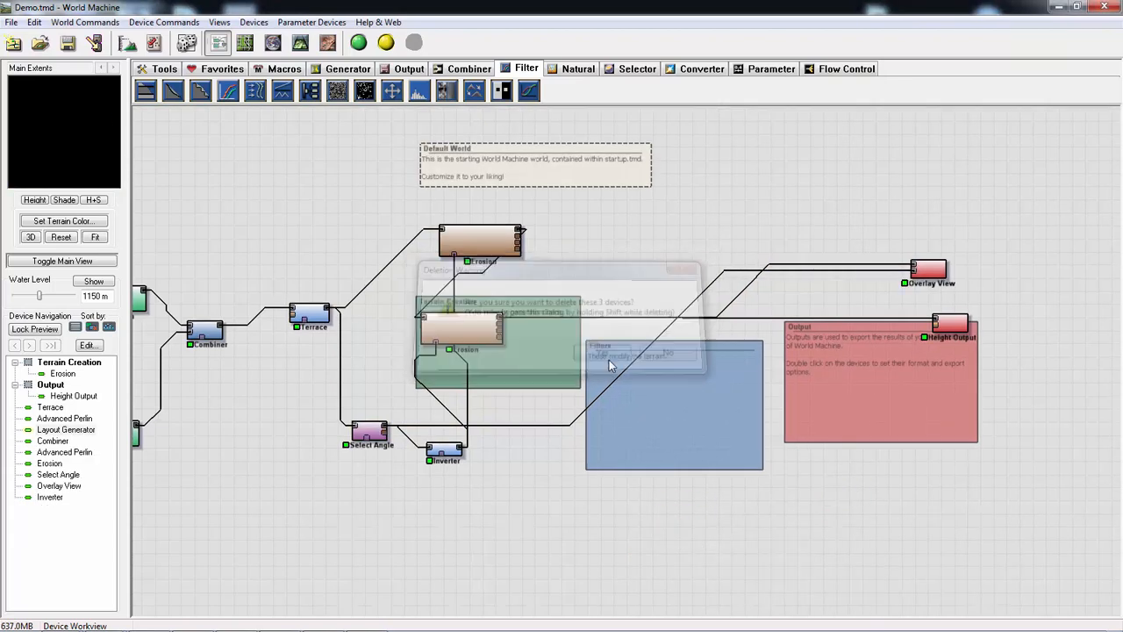
- Shift the lower Erosion device across the Terrain Creation group to the edge of the Filters group
scroll(614, 366, "up", 2)
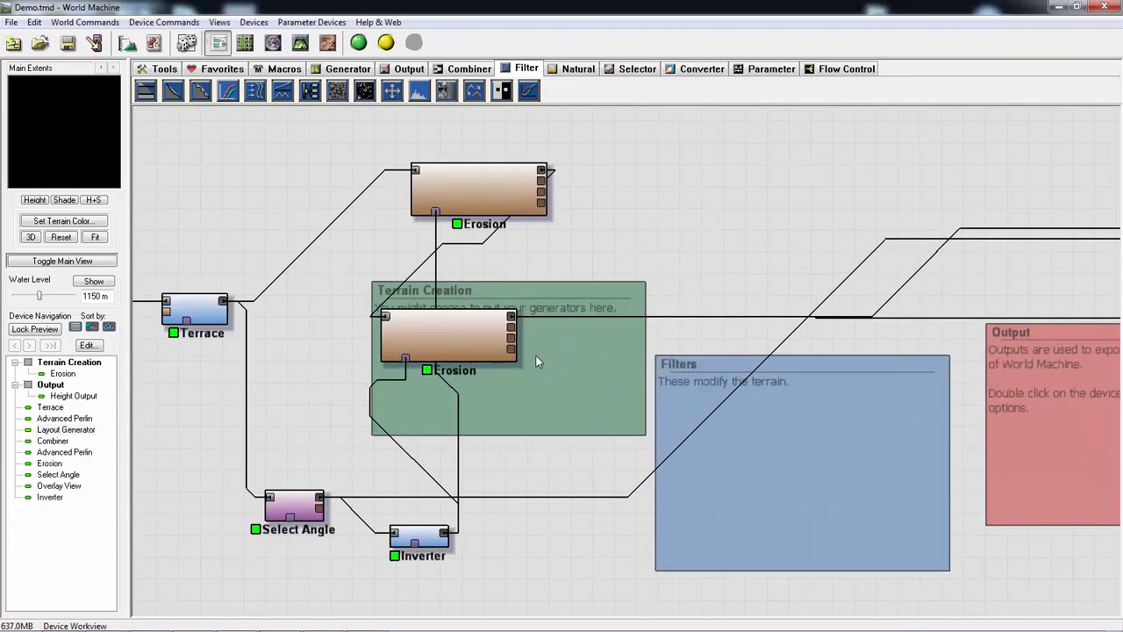
left_click_drag(459, 342, 596, 326)
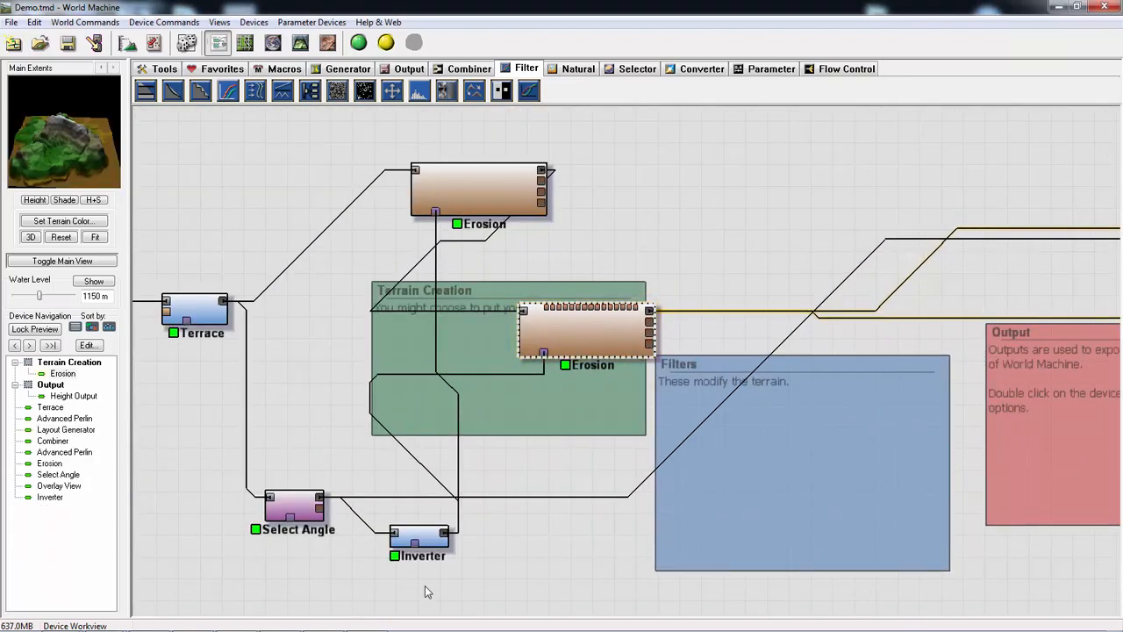
left_click_drag(359, 434, 412, 443)
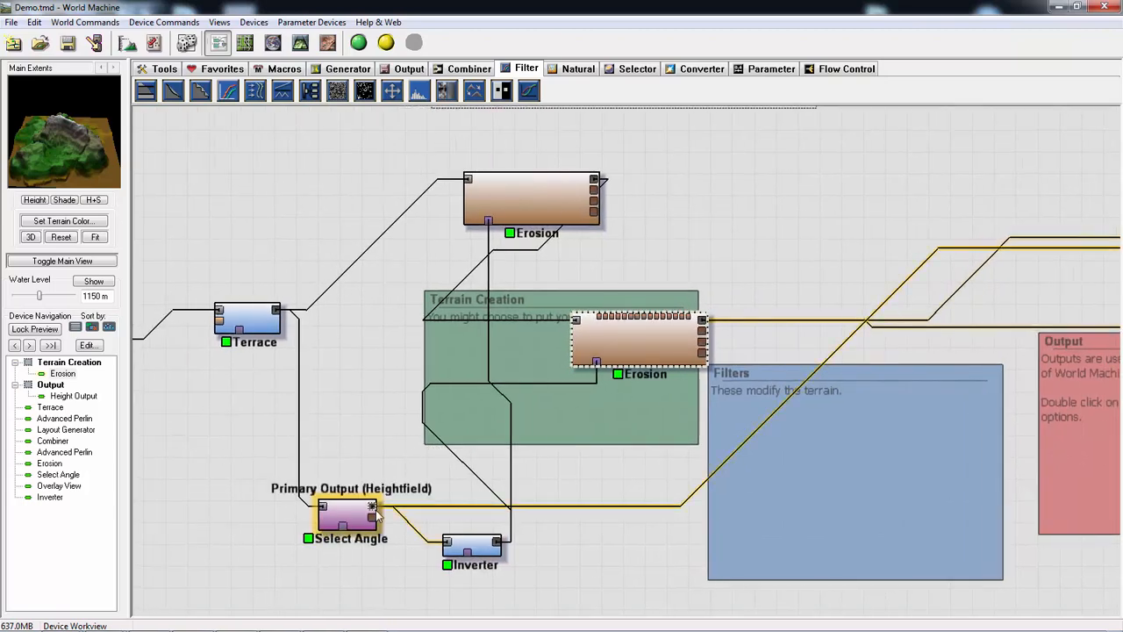
left_click(376, 511)
left_click_drag(707, 467, 452, 493)
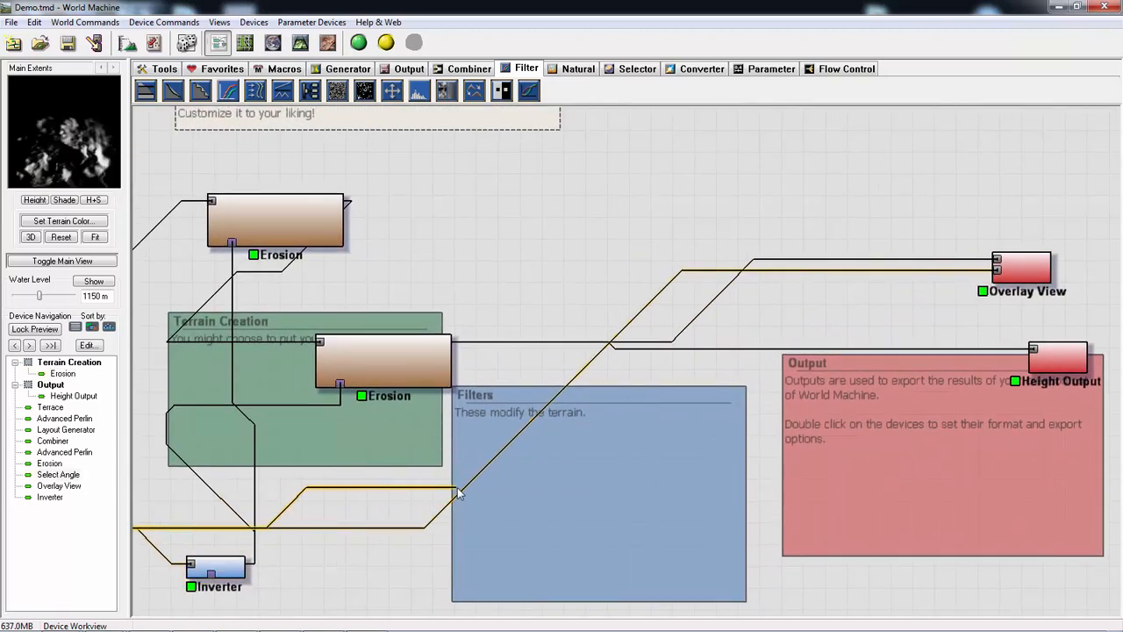
right_click(423, 530)
left_click(717, 540)
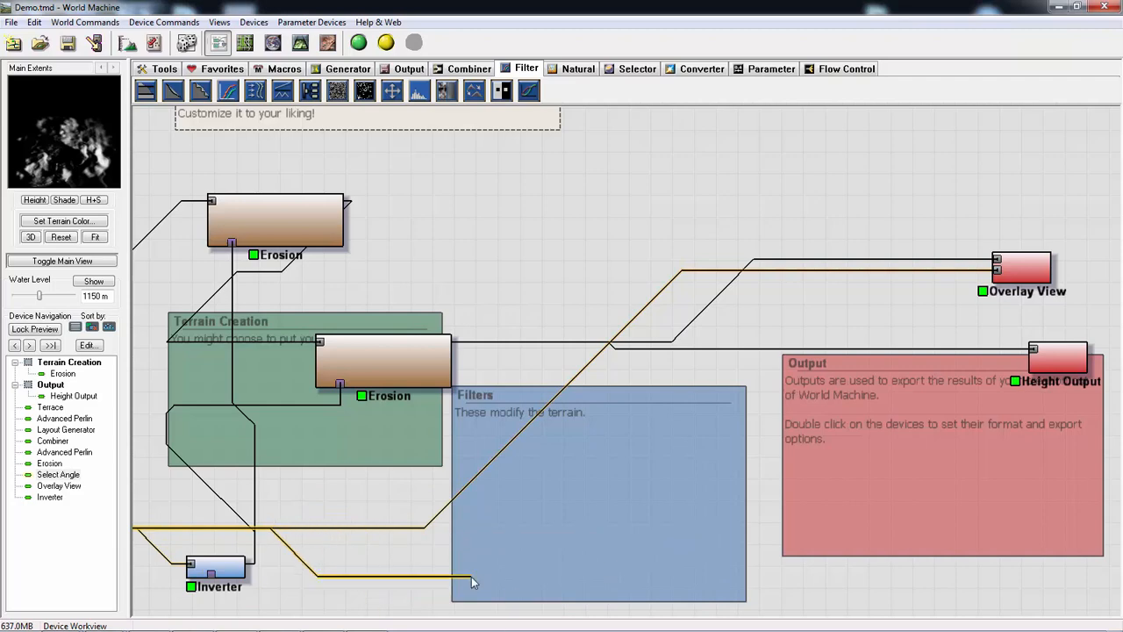
left_click(416, 600)
- Raise the lower Erosion device to overlap the top edge of the Terrain Creation group, closer to the outputs
left_click_drag(456, 537, 623, 525)
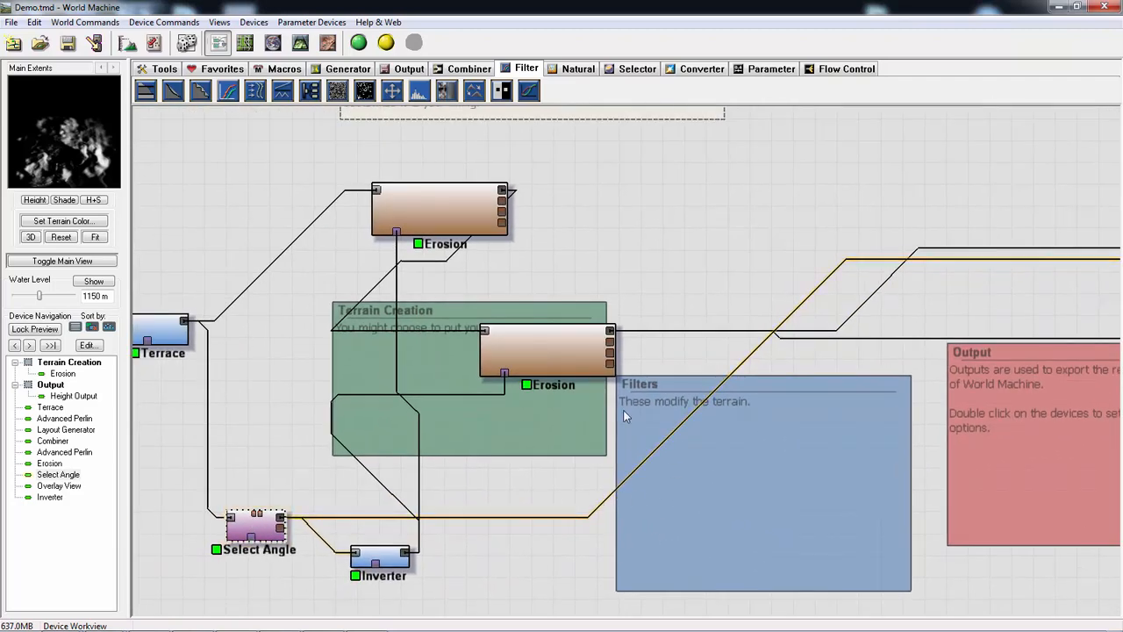
left_click_drag(851, 375, 696, 389)
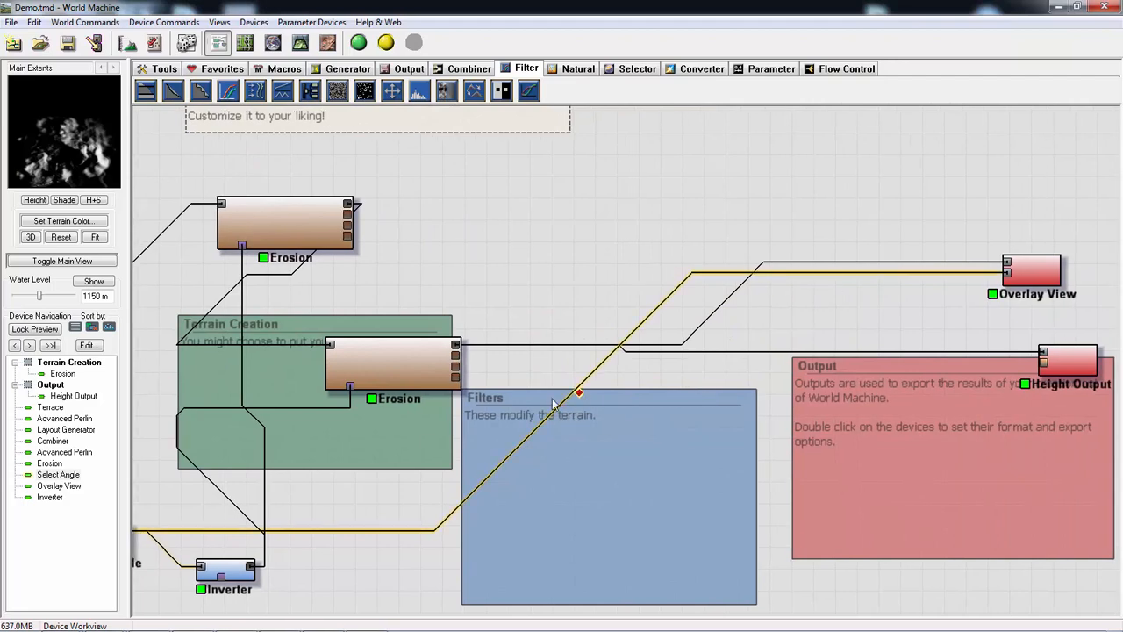
left_click_drag(408, 371, 489, 304)
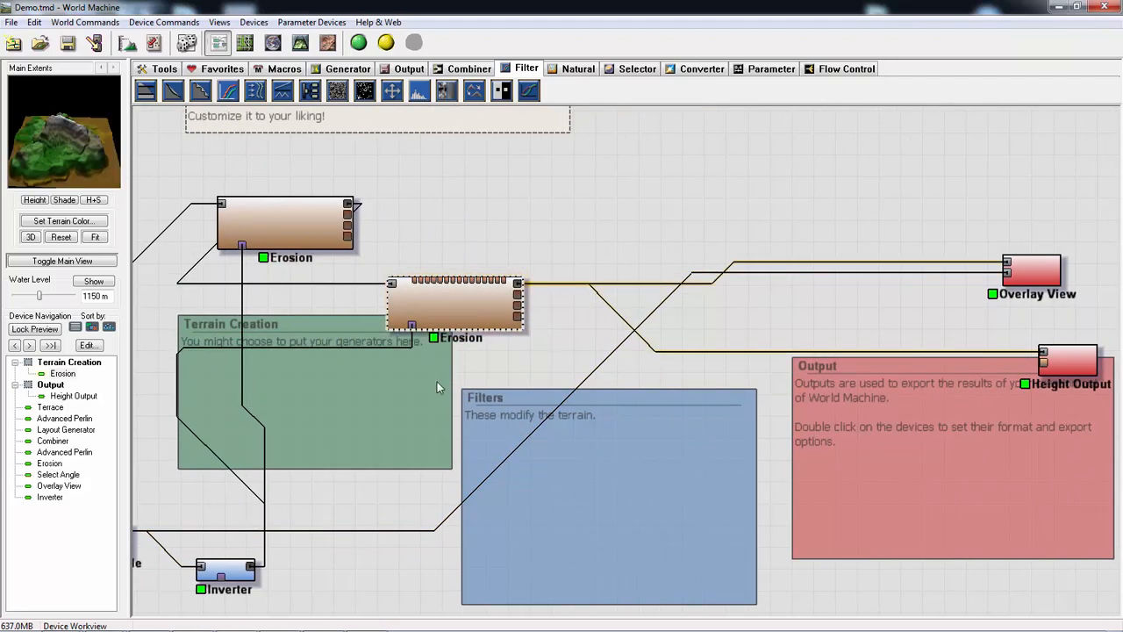
left_click_drag(437, 381, 585, 384)
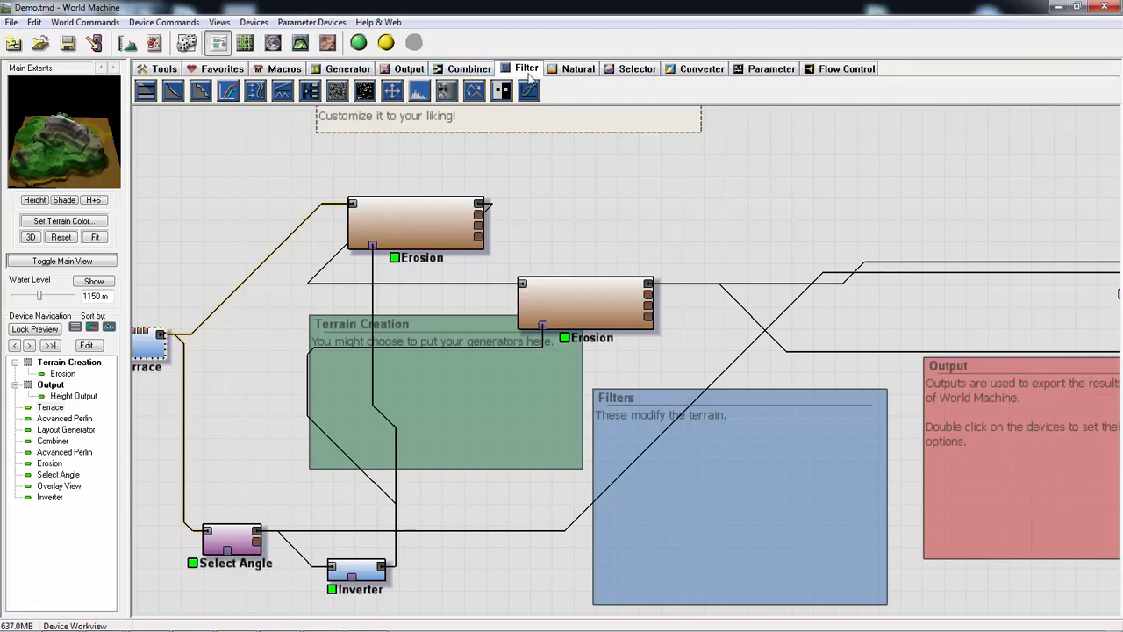
- Add a Thermal Weathering device inside the Filters group
left_click(622, 74)
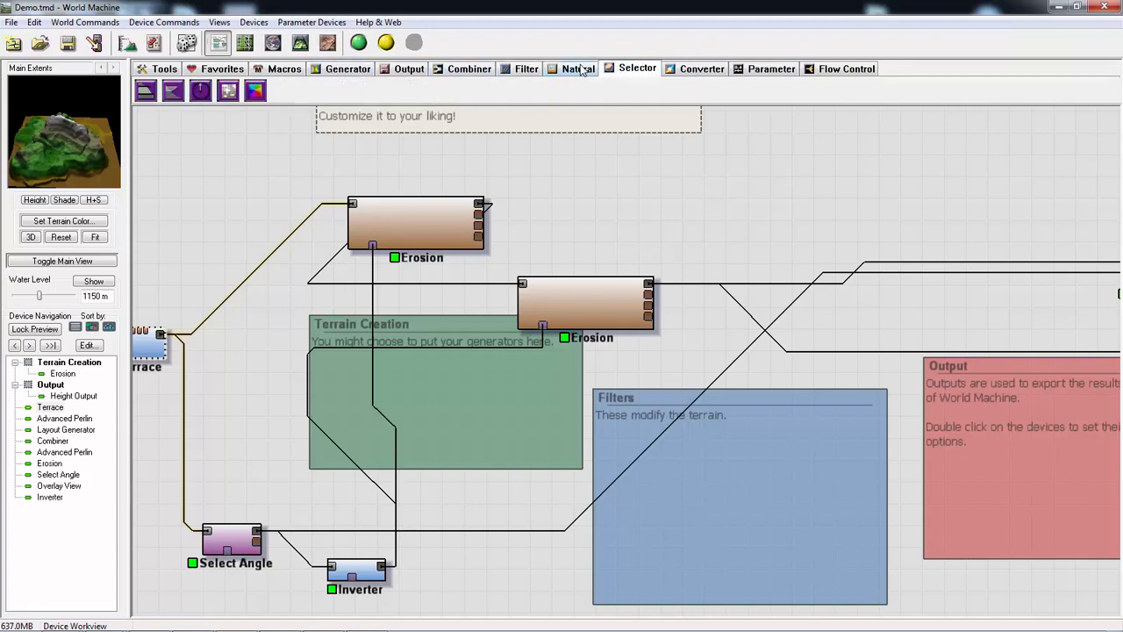
left_click(579, 70)
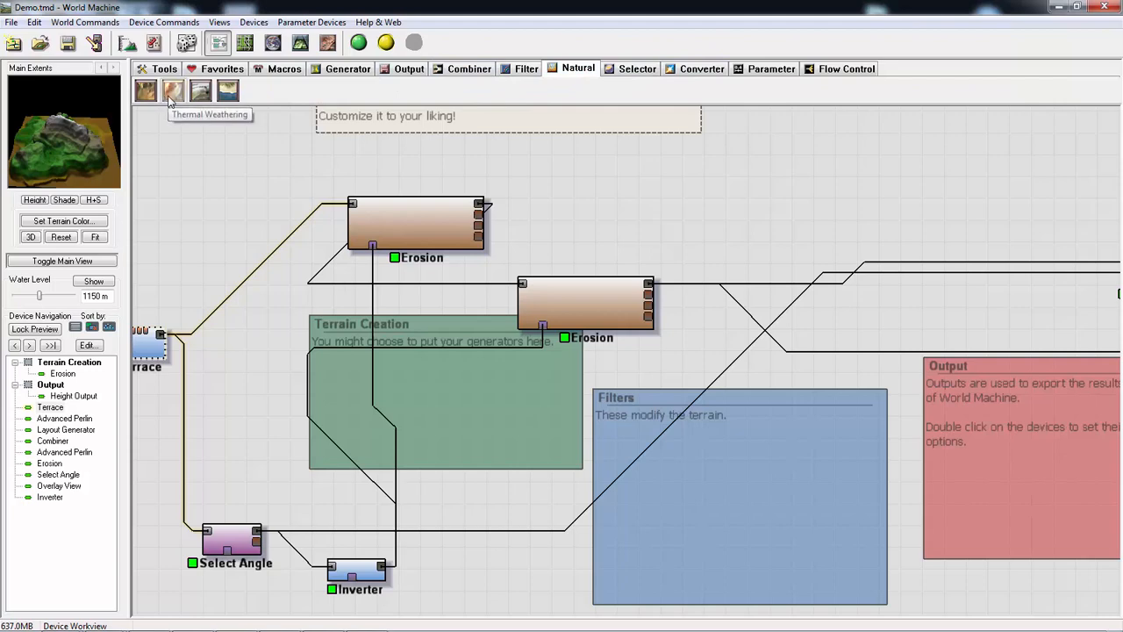
left_click(173, 91)
left_click(794, 449)
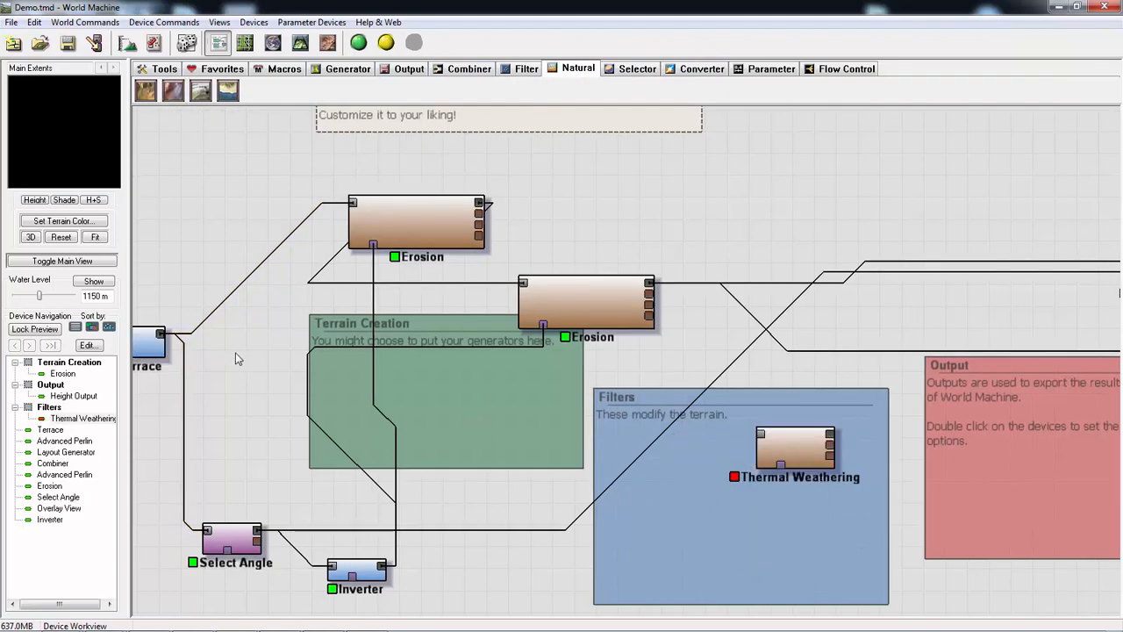
- Feed Thermal Weathering from the Terrace output and wire Select Angle's primary output into its mask input
left_click_drag(160, 334, 760, 433)
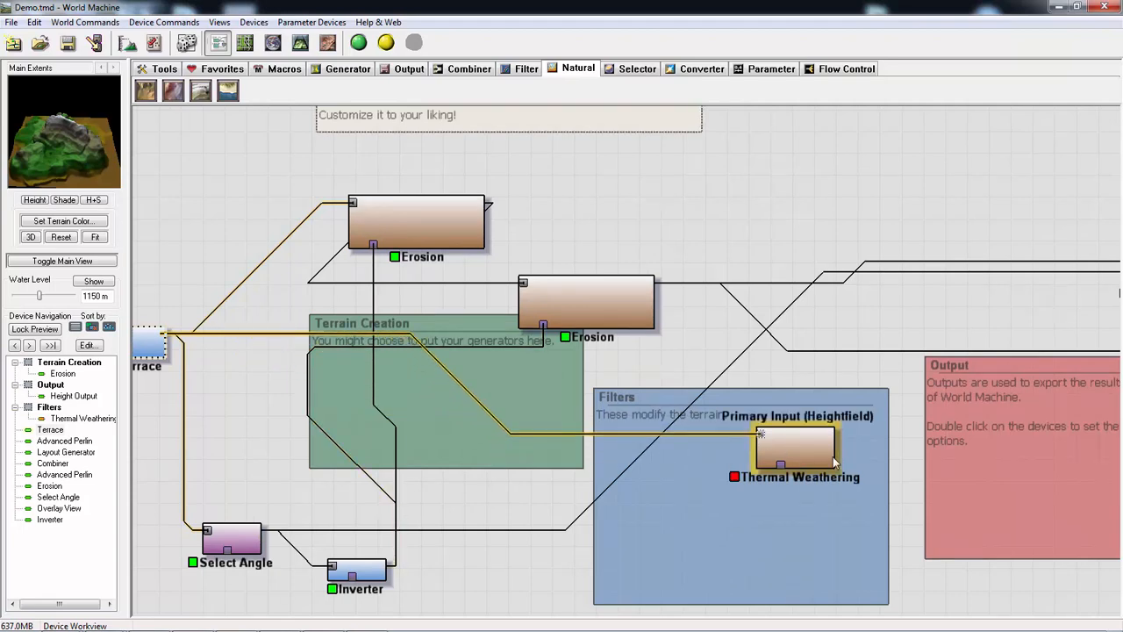
left_click(235, 537)
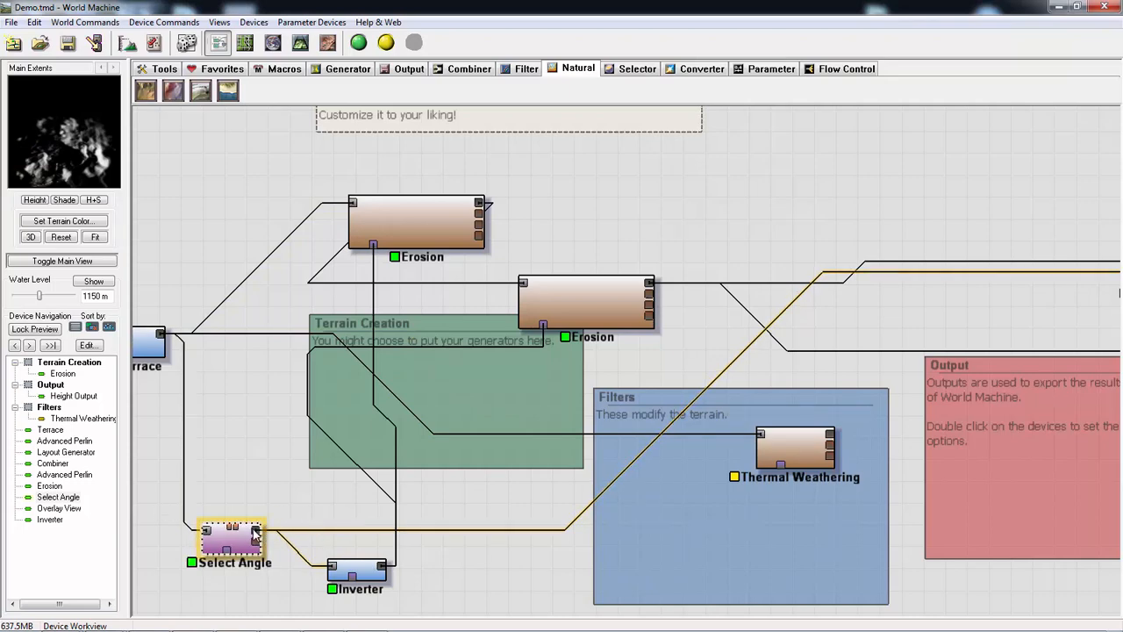
left_click_drag(260, 532, 737, 440)
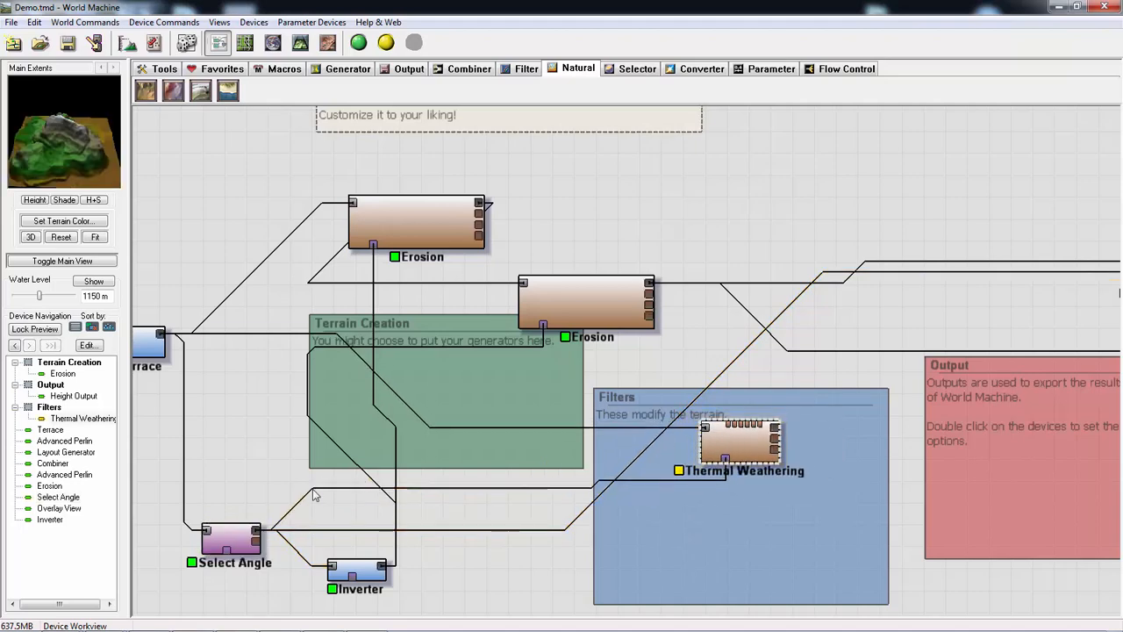
left_click(230, 539)
- Check the Thermal Weathering settings without changes and bring the terrain preview to a close view of the peak
double_click(750, 439)
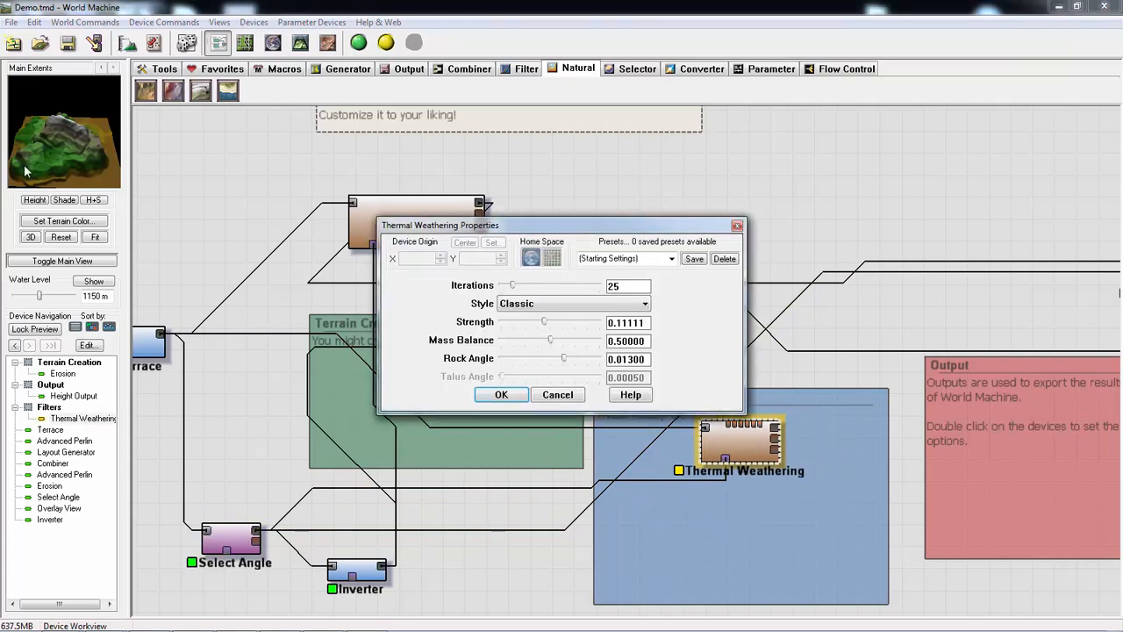
left_click(557, 395)
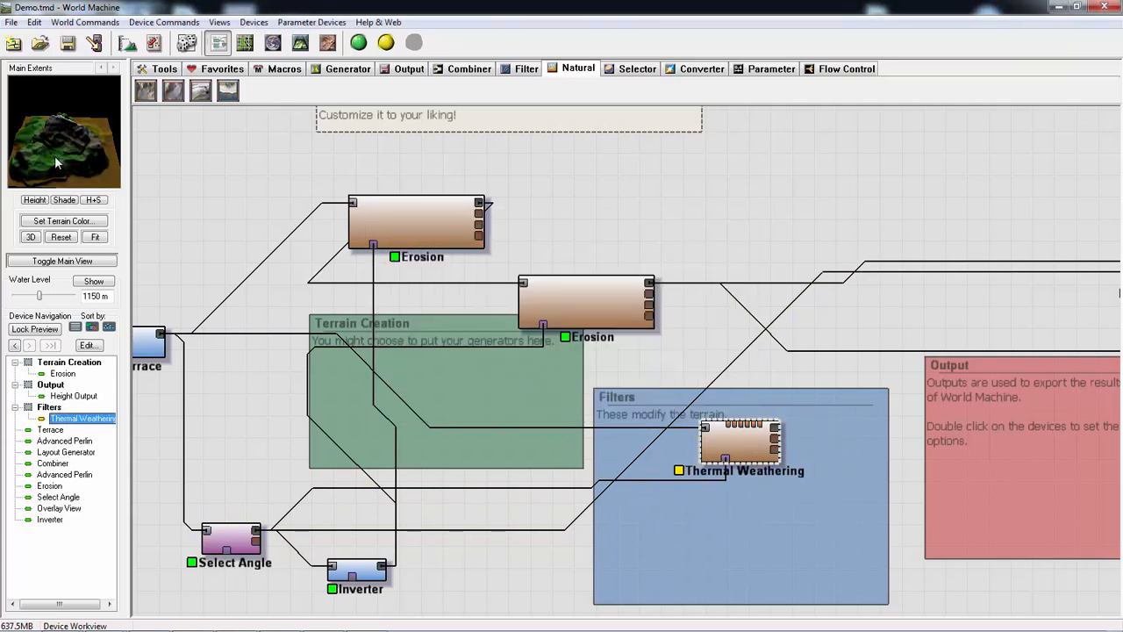
left_click_drag(52, 138, 27, 116)
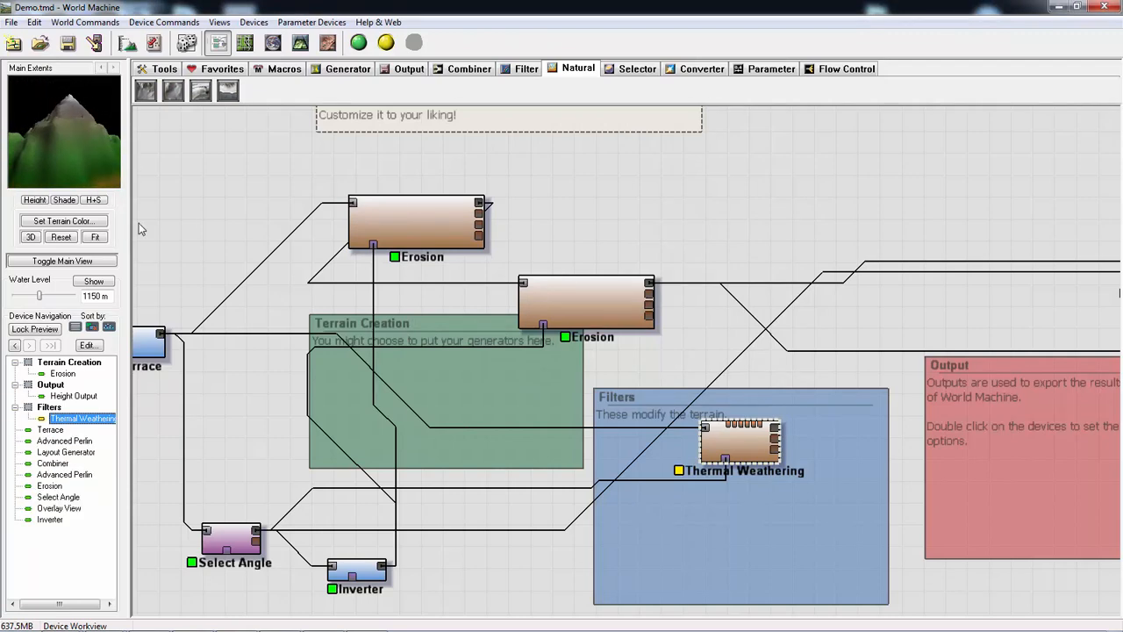
- Set Thermal Weathering to the Two-phase style with 141 iterations, strength 0.23047 and mass balance 0.17188
double_click(733, 437)
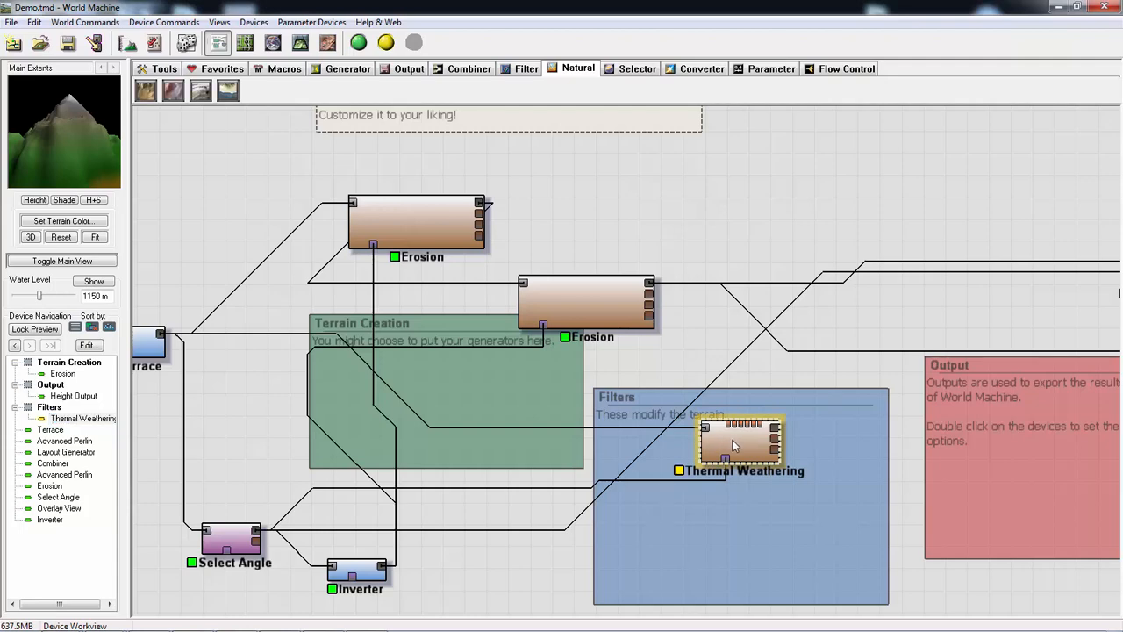
left_click(526, 303)
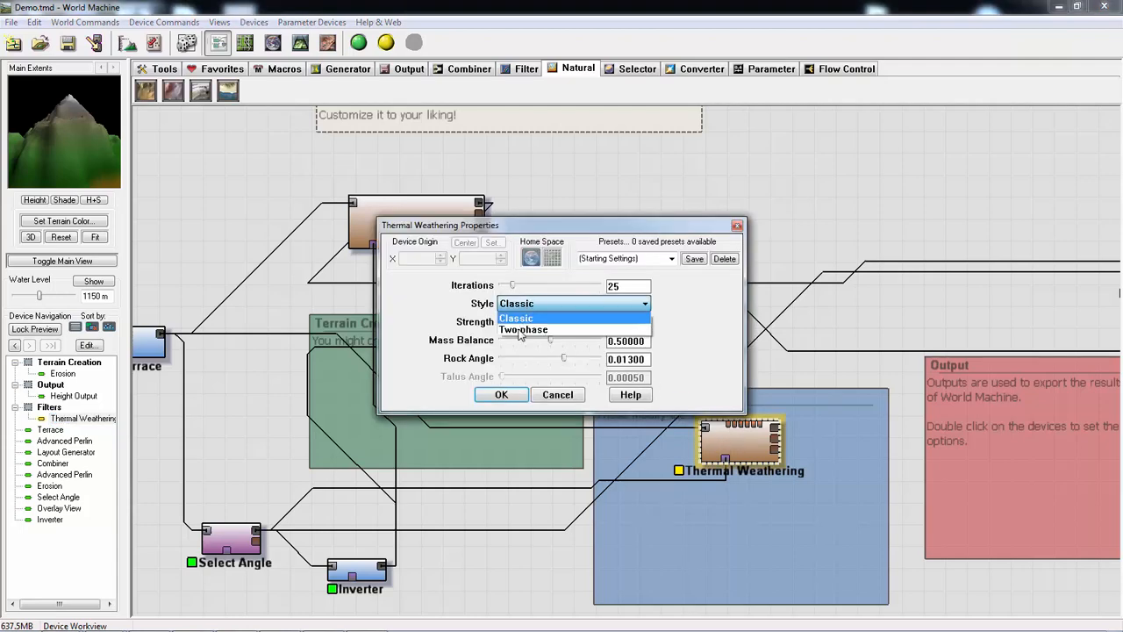
left_click(520, 330)
left_click_drag(517, 289, 572, 321)
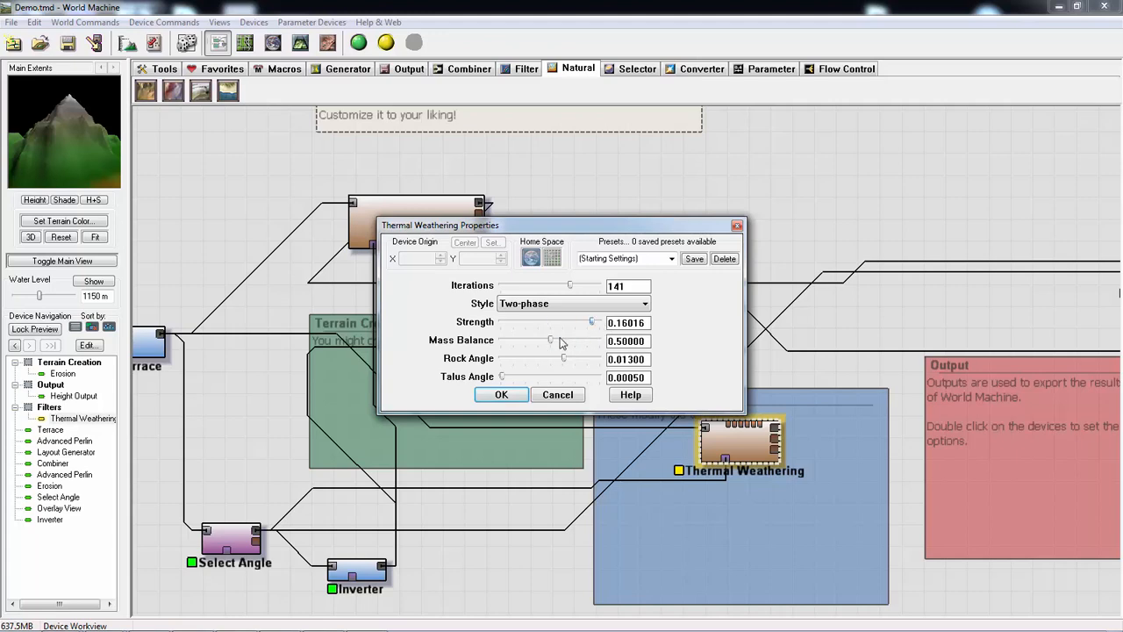
mouse_move(520, 344)
left_mouse_down()
mouse_move(538, 344)
mouse_move(518, 353)
left_mouse_up()
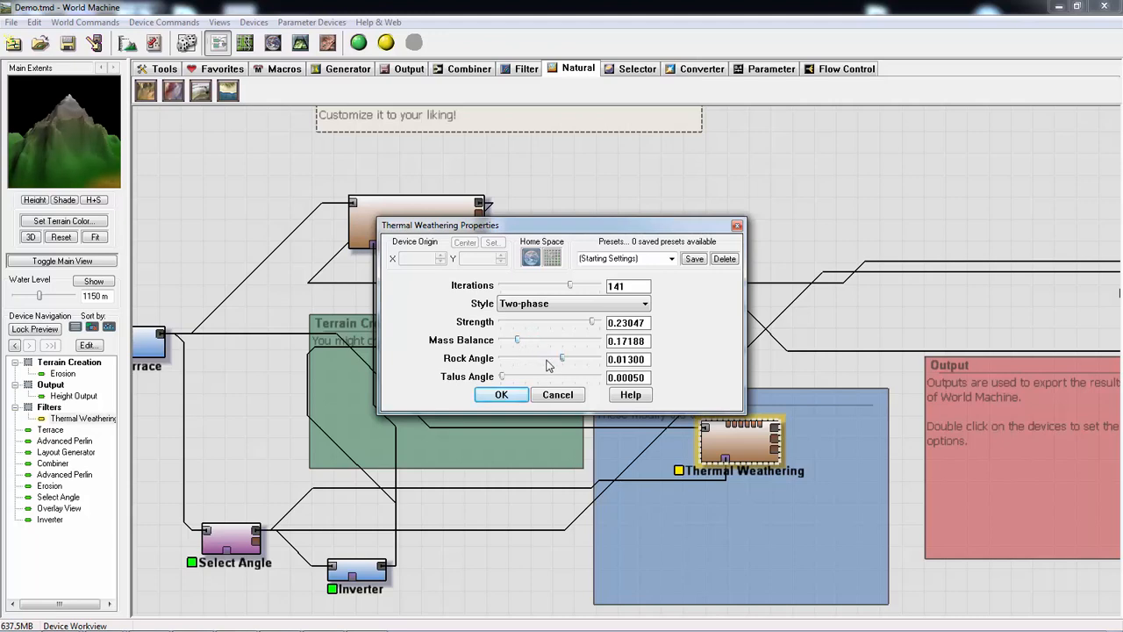
- Set the Thermal Weathering rock angle to 0.00562 and talus angle to 0.00687, and apply the settings
left_click(508, 361)
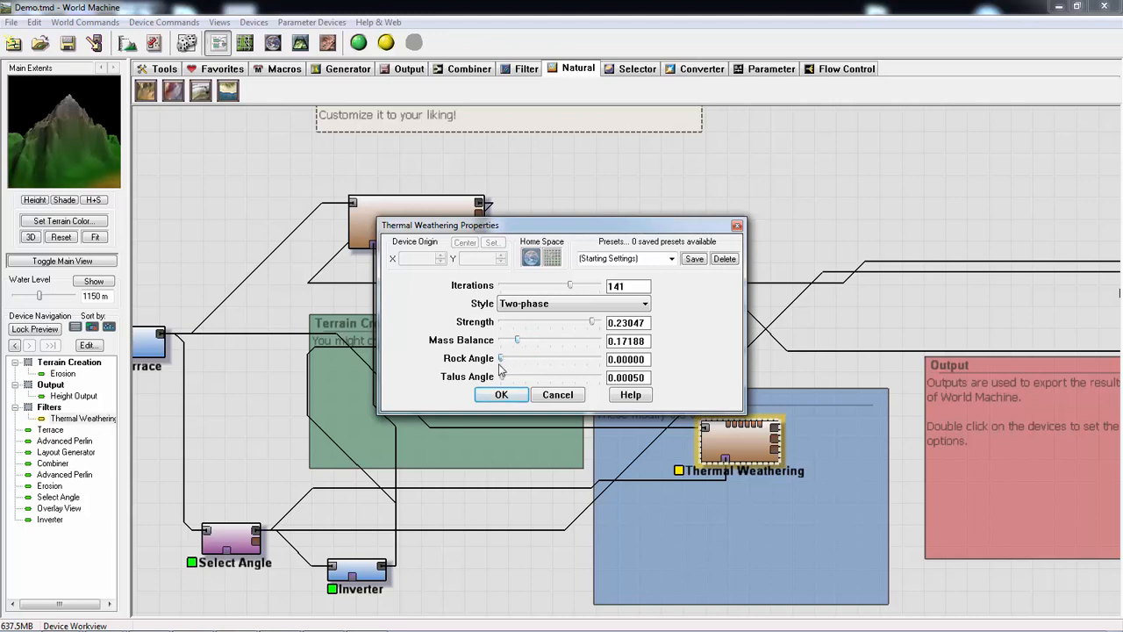
left_click_drag(577, 373, 539, 380)
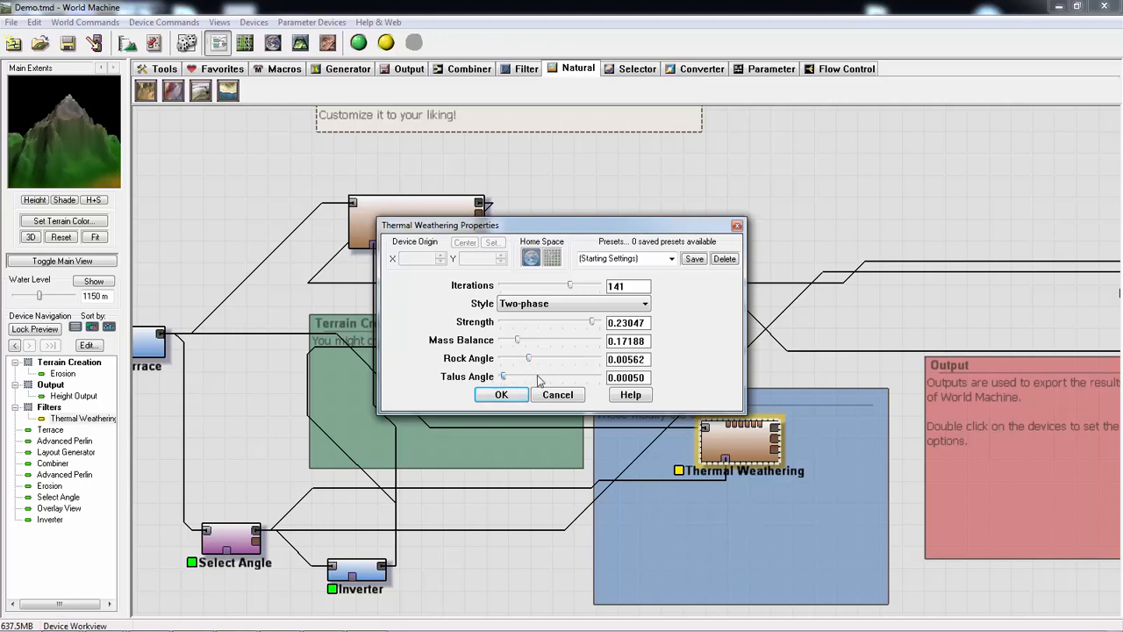
left_click(565, 378)
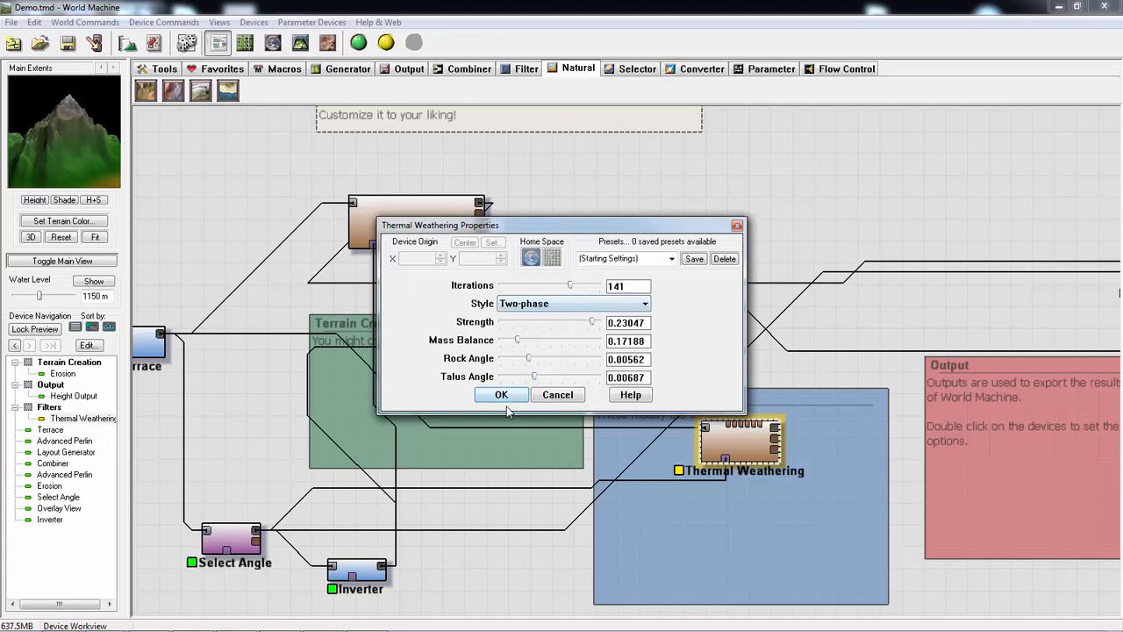
left_click(502, 397)
- Place Thermal Weathering between the Terrain Creation and Filters groups and raise the second Erosion device beside the first one
right_click_drag(873, 497, 676, 502)
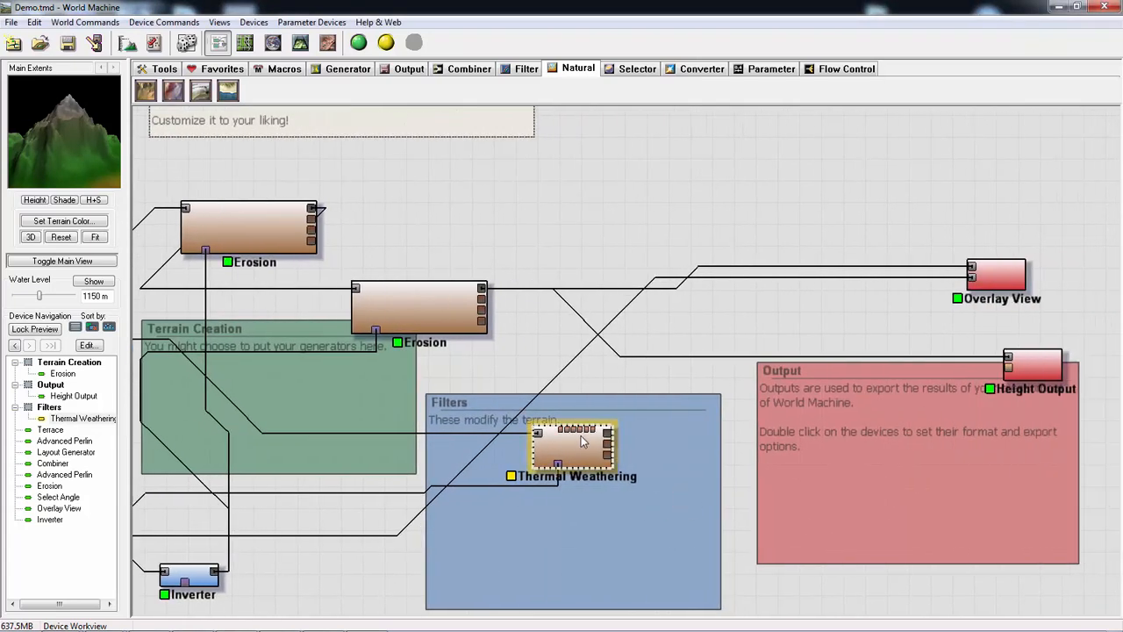
left_click_drag(580, 438, 557, 497)
right_click_drag(685, 501, 658, 512)
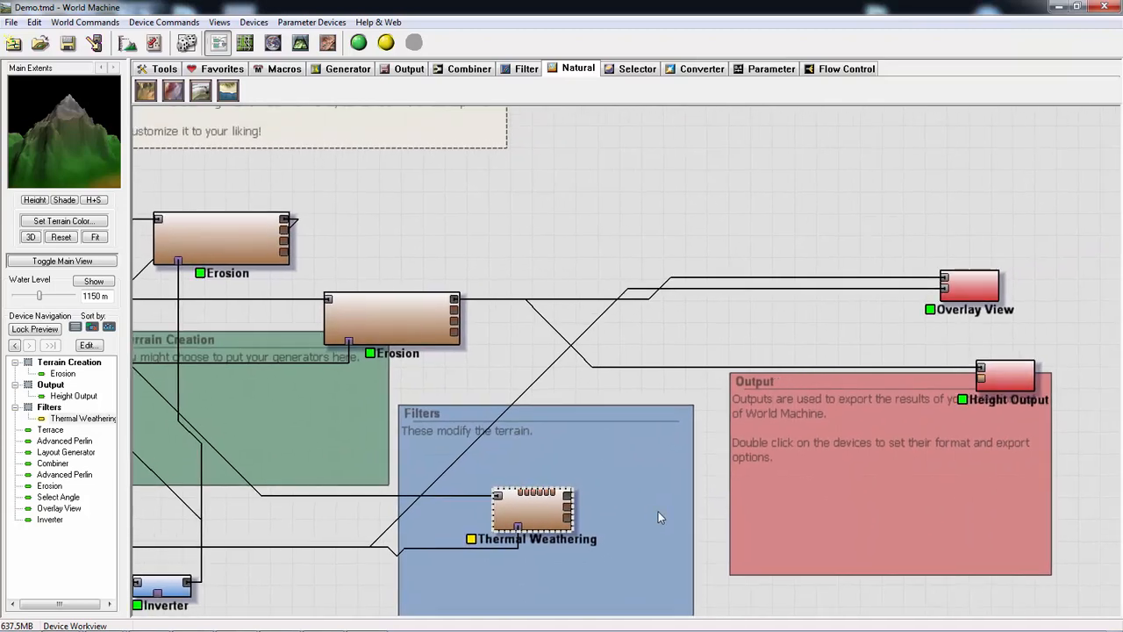
left_click_drag(415, 329, 447, 330)
left_click_drag(520, 494, 430, 433)
left_click(424, 318)
left_click(412, 428)
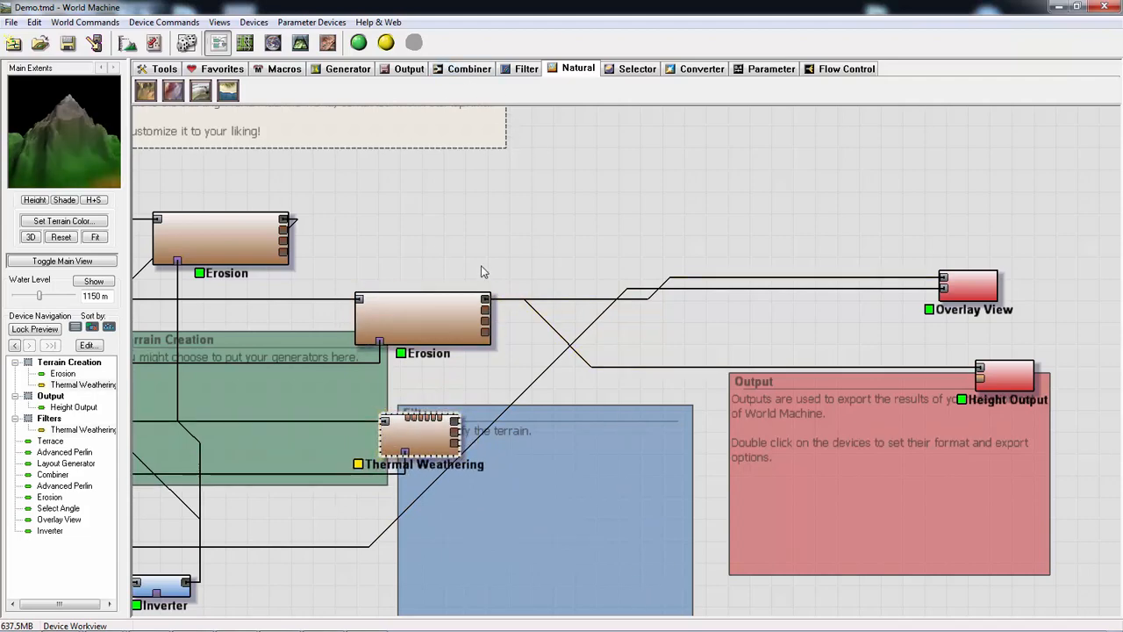
left_click_drag(420, 313, 411, 203)
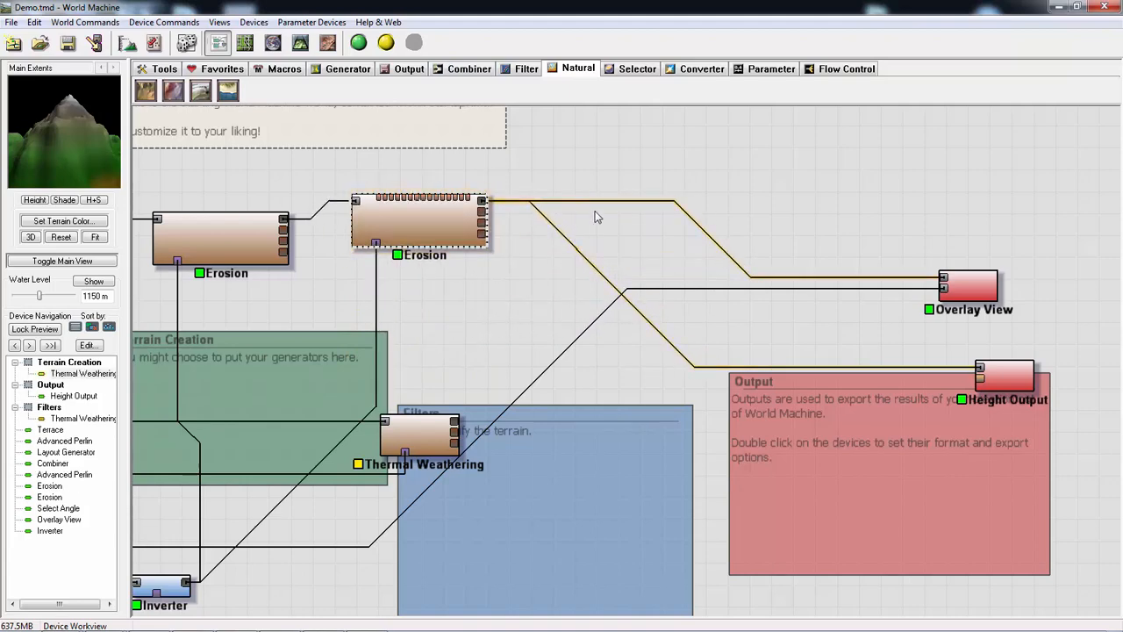
- Insert a Combiner between the second Erosion device and the Overlay View, with Thermal Weathering feeding its second input
left_click(471, 74)
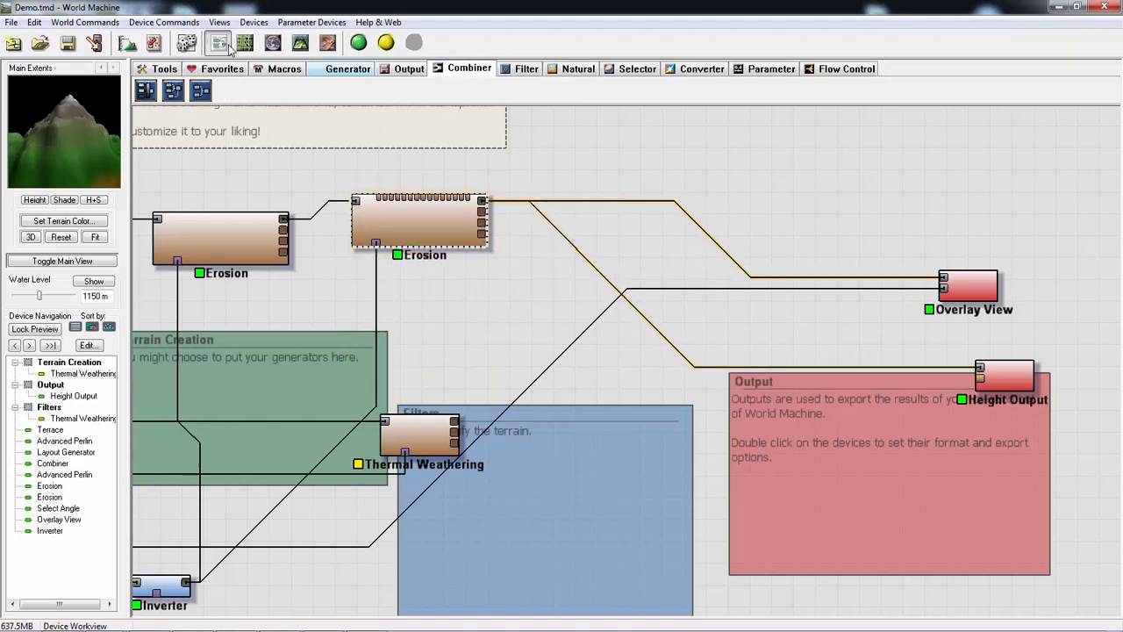
left_click(200, 90)
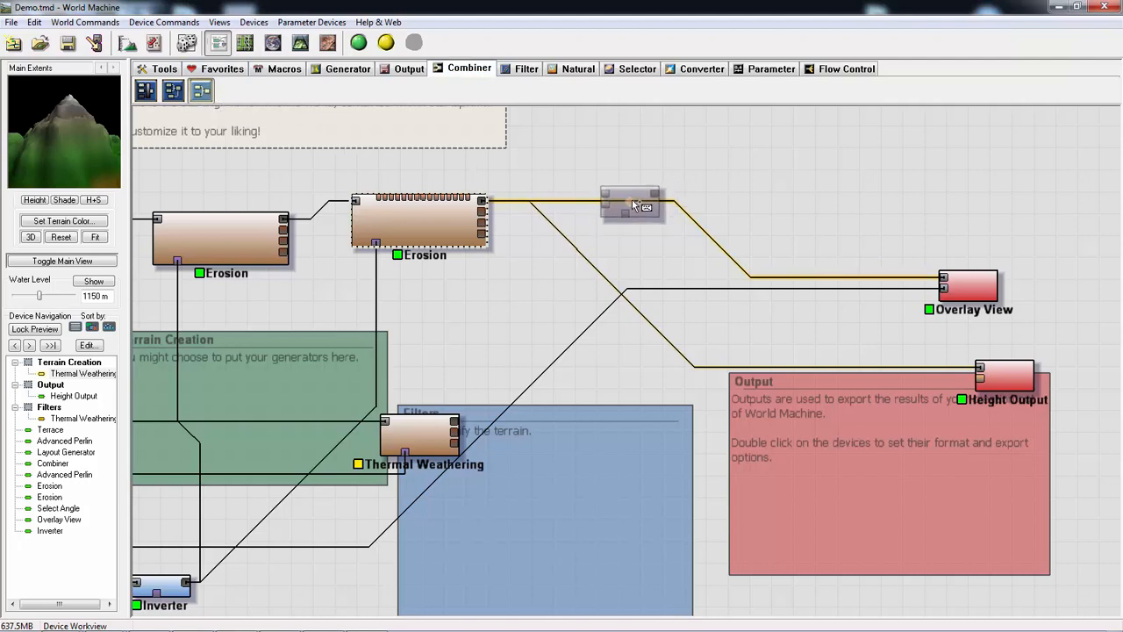
left_click(636, 204)
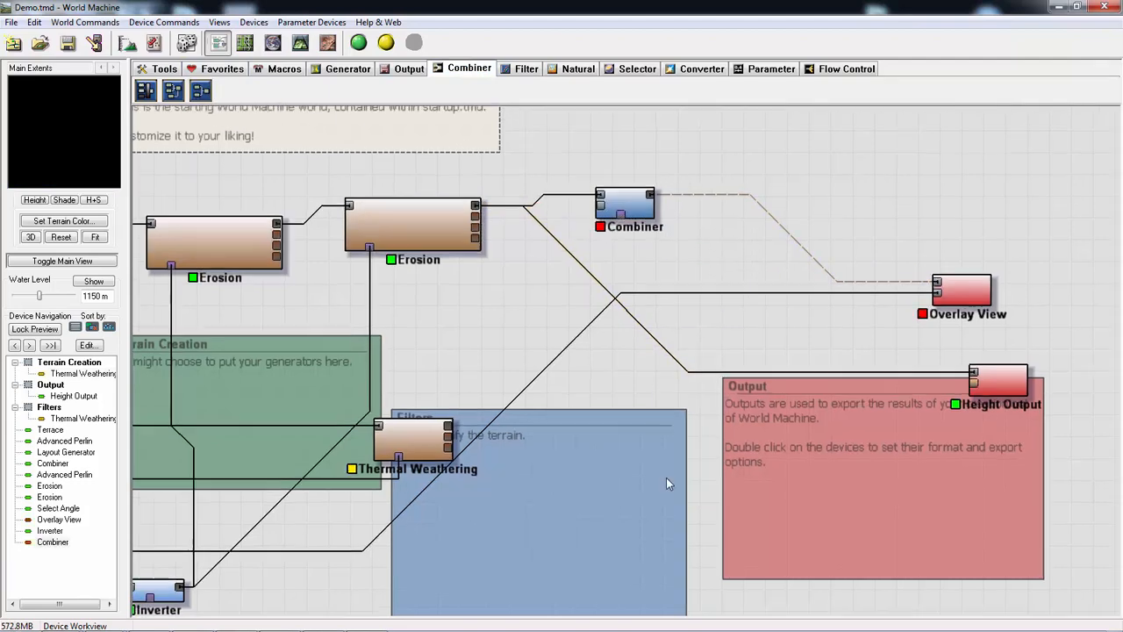
left_click_drag(451, 427, 598, 210)
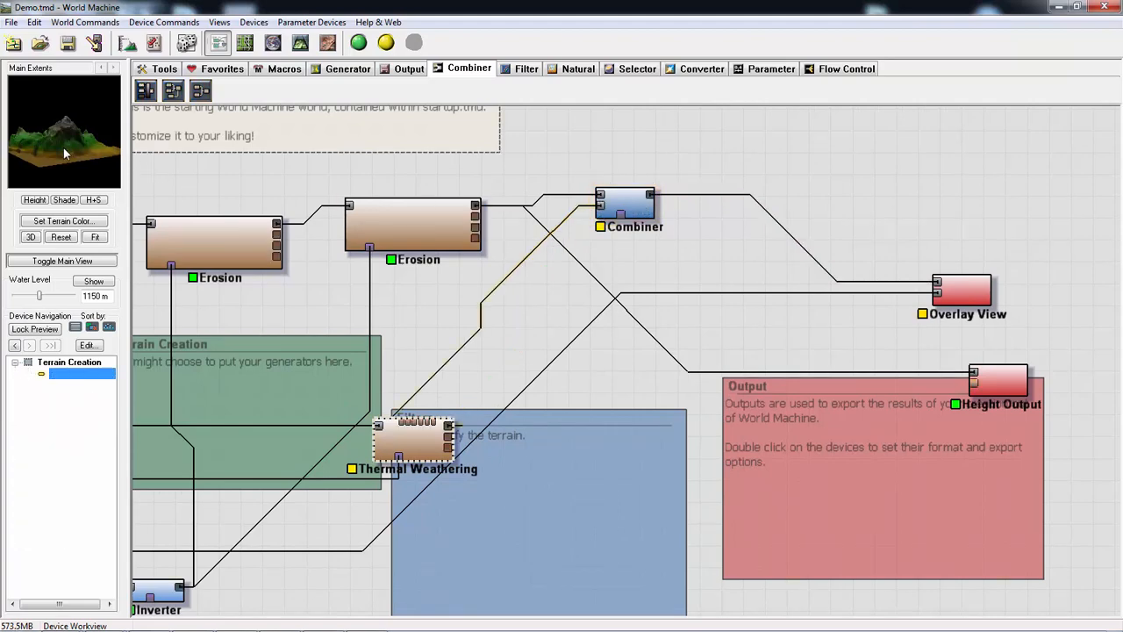
left_click_drag(64, 148, 123, 146)
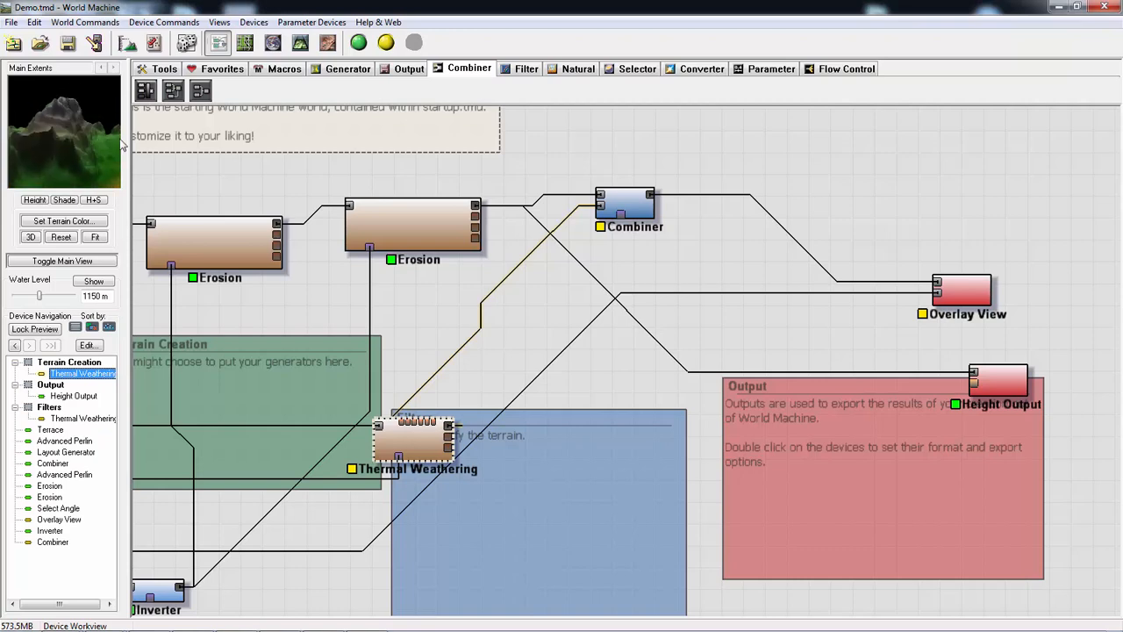
- Try the Add method on the new Combiner, comparing the terrain preview, and return it to Average
double_click(621, 207)
left_click(593, 322)
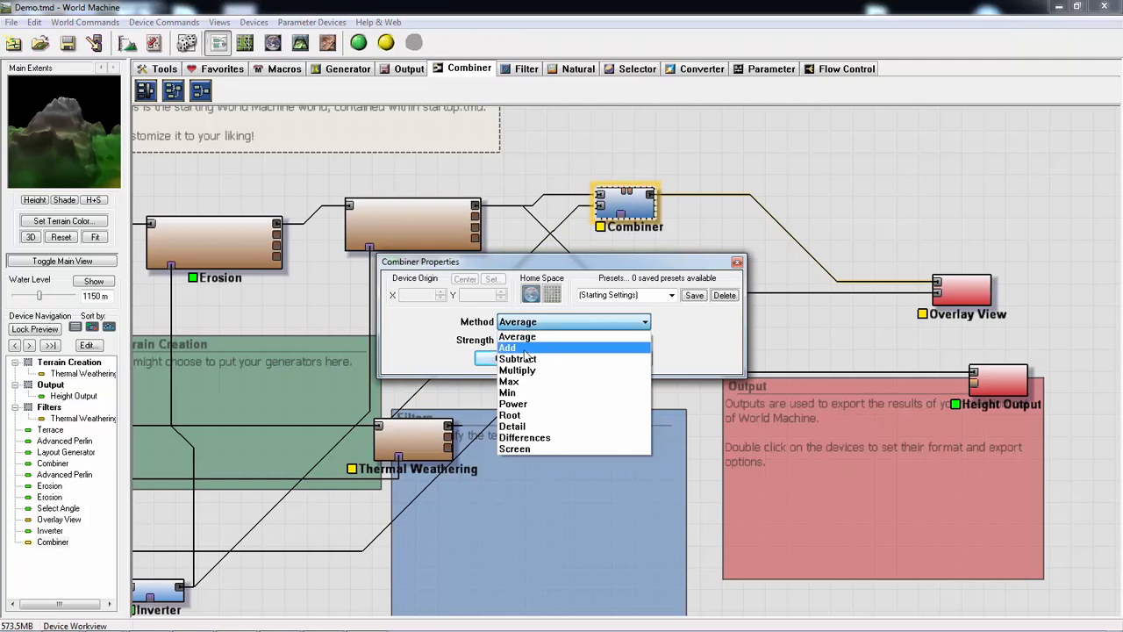
left_click(525, 348)
left_click(84, 134)
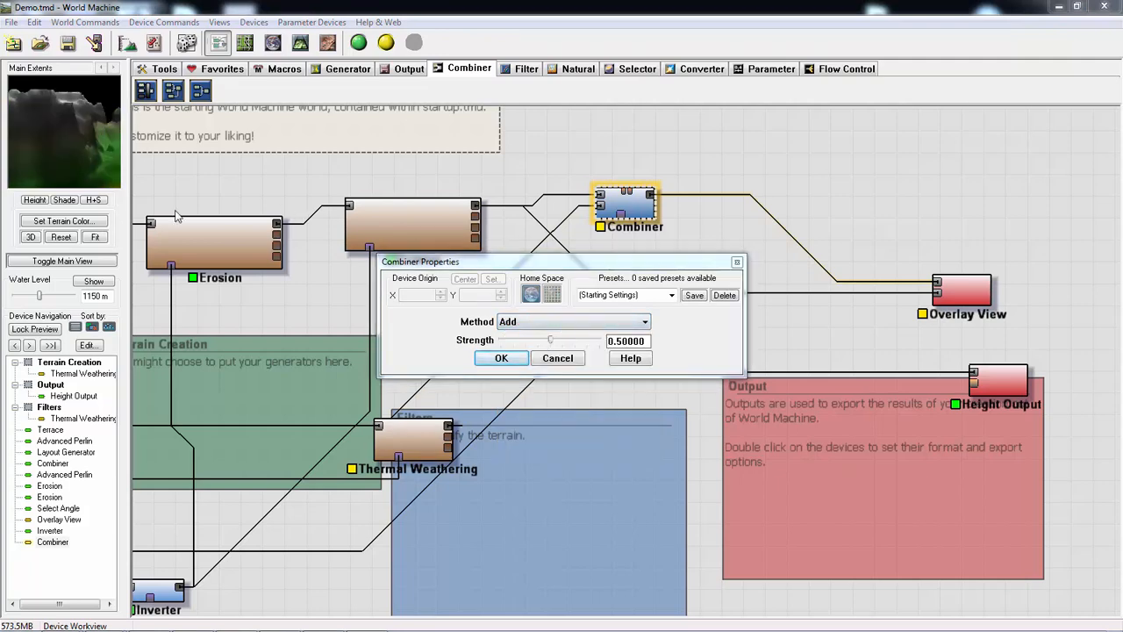
left_click(518, 359)
left_click_drag(93, 124, 44, 144)
double_click(627, 205)
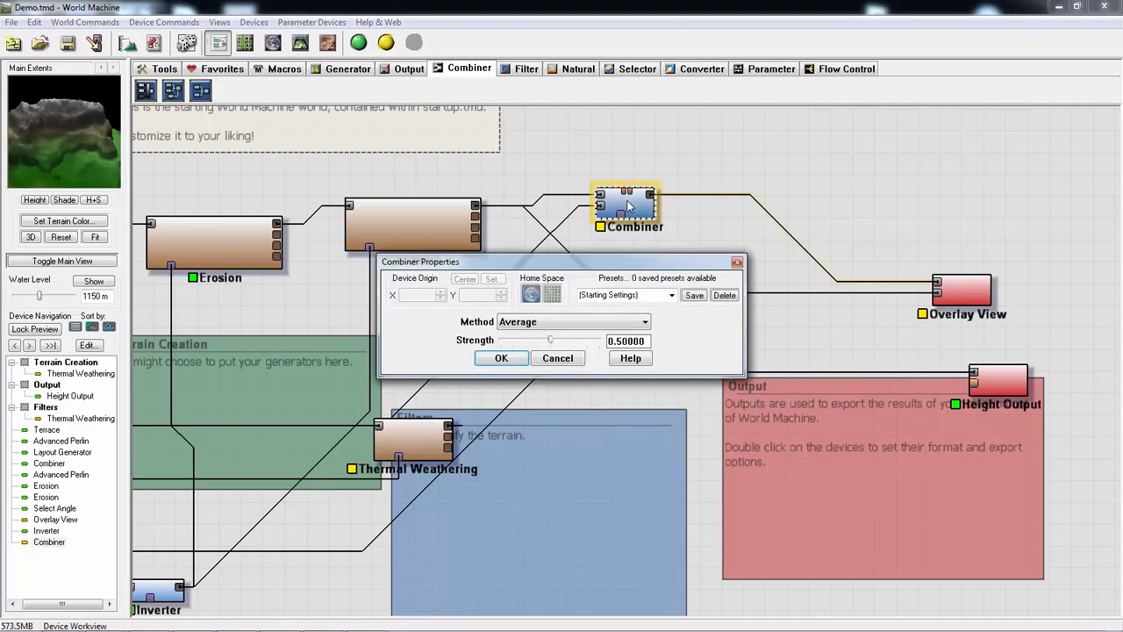
left_click(557, 358)
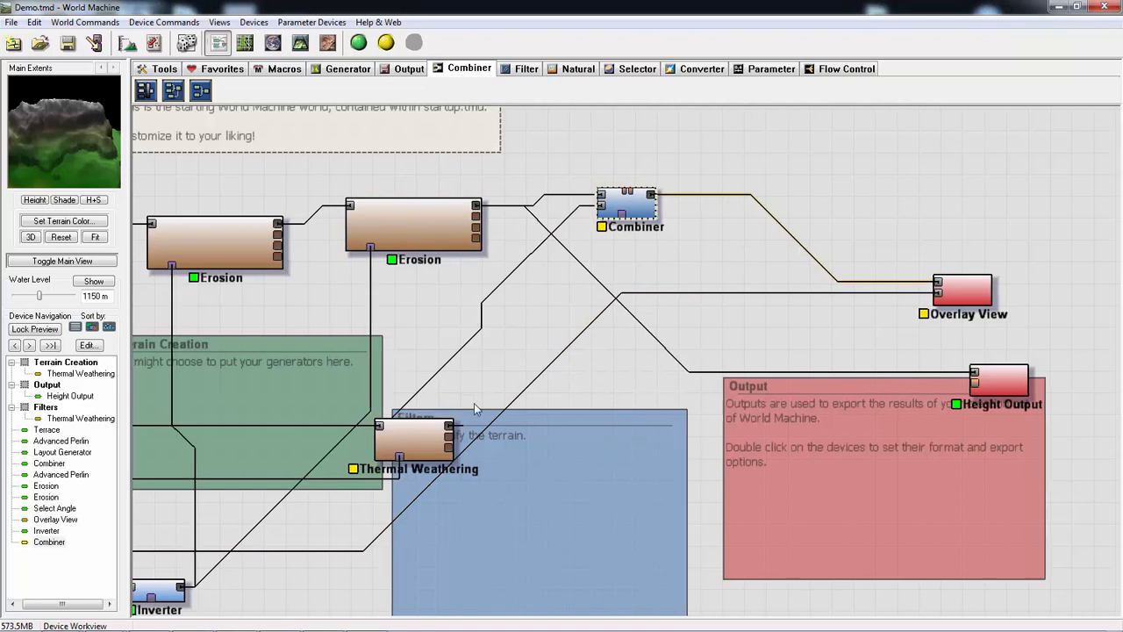
- Connect Select Angle's output to the new Combiner's mask input and set the Combiner to Average with strength 1.00000
middle_click_drag(478, 403, 581, 401)
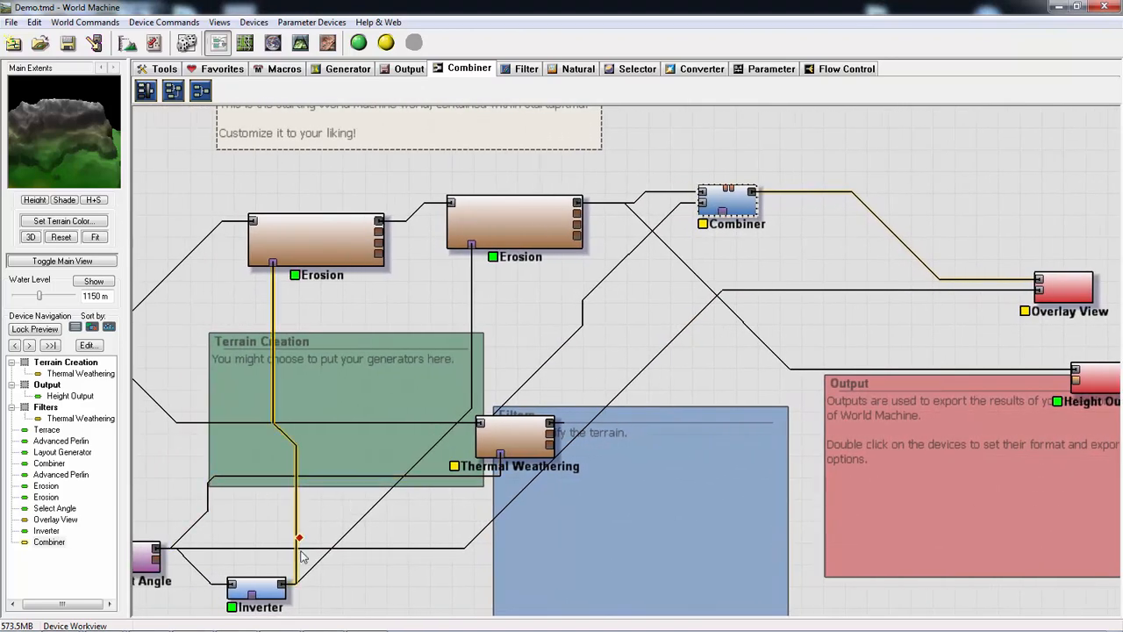
left_click_drag(155, 553, 724, 214)
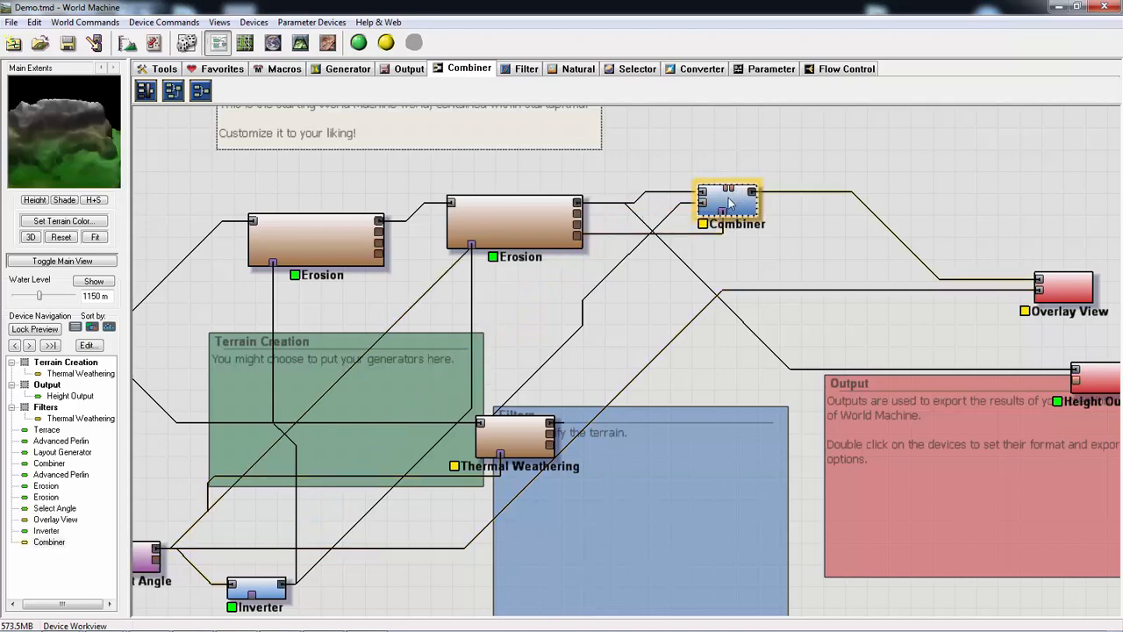
double_click(728, 204)
left_click(523, 322)
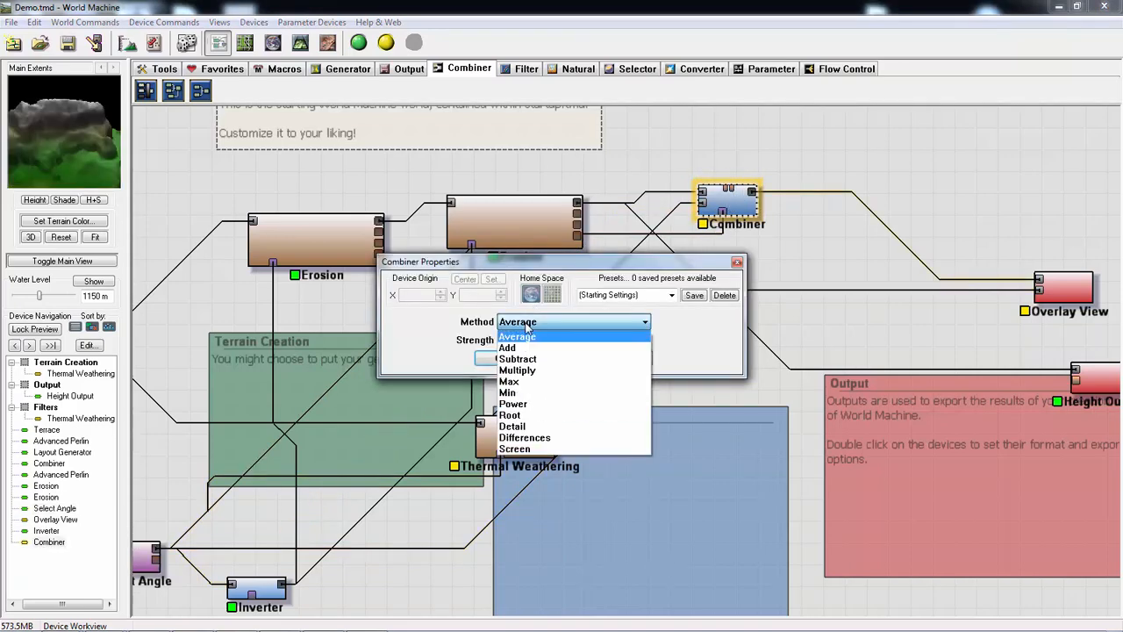
left_click(553, 346)
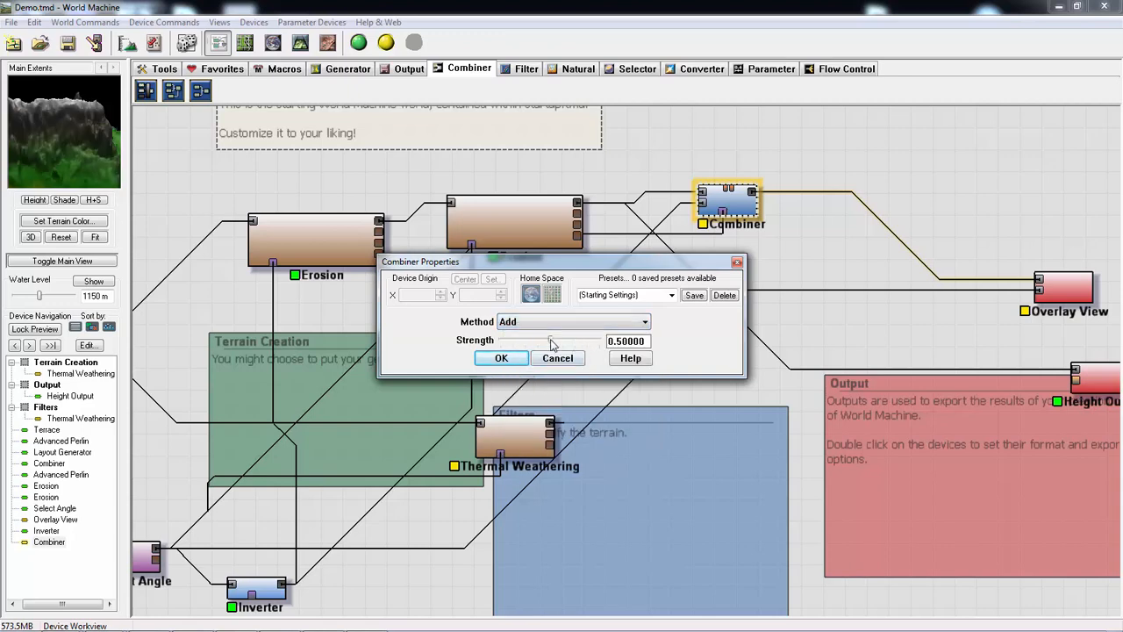
left_click_drag(551, 345, 514, 340)
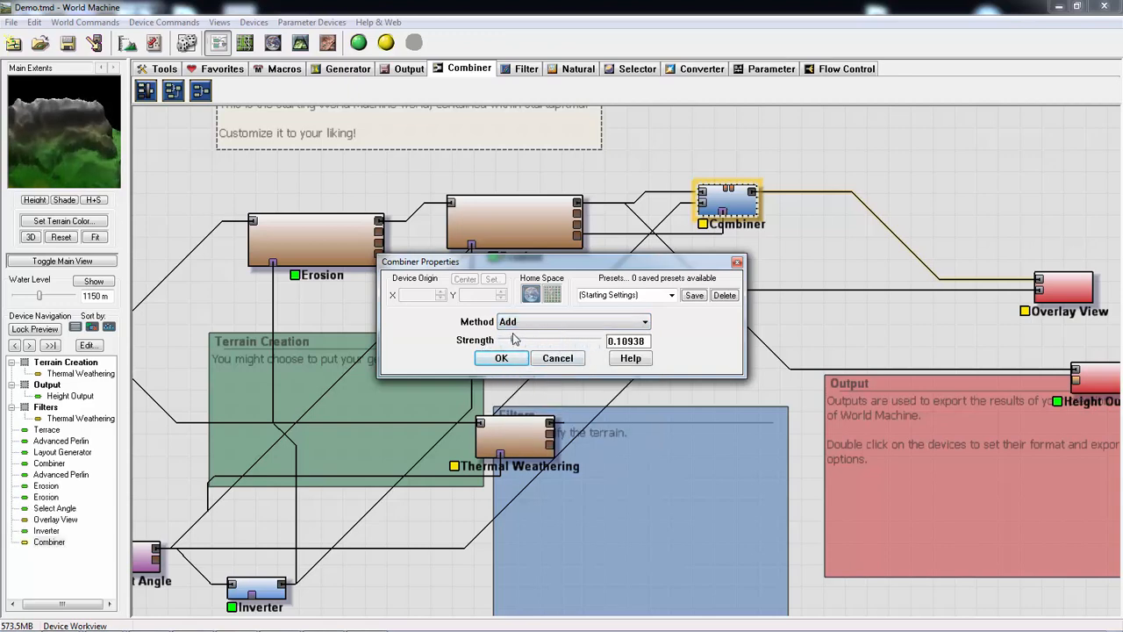
left_click(533, 323)
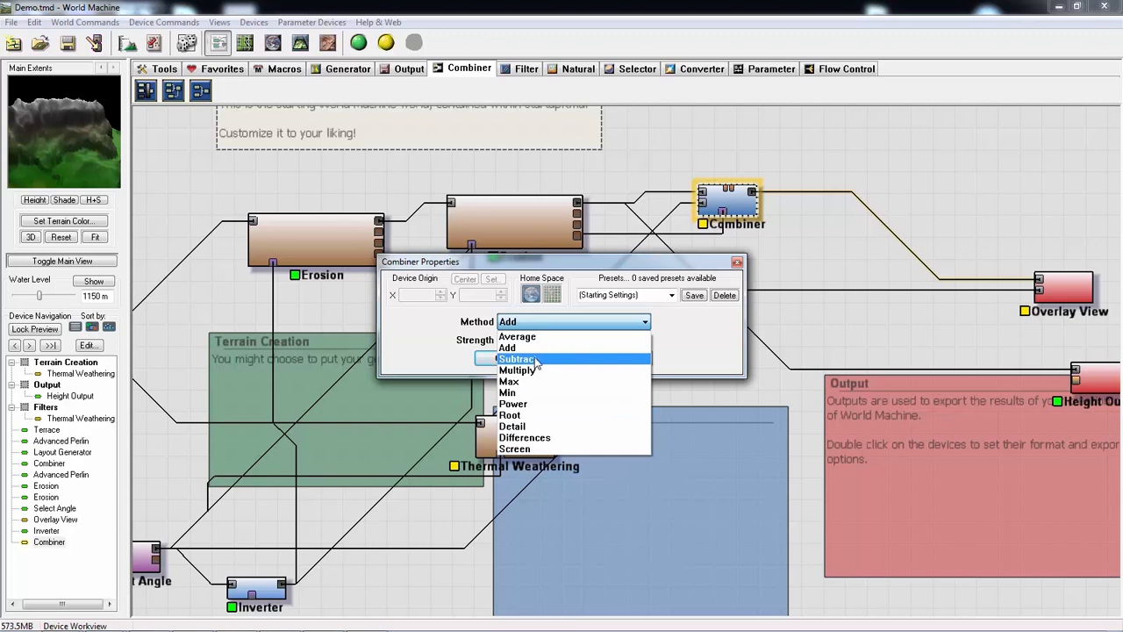
left_click(537, 337)
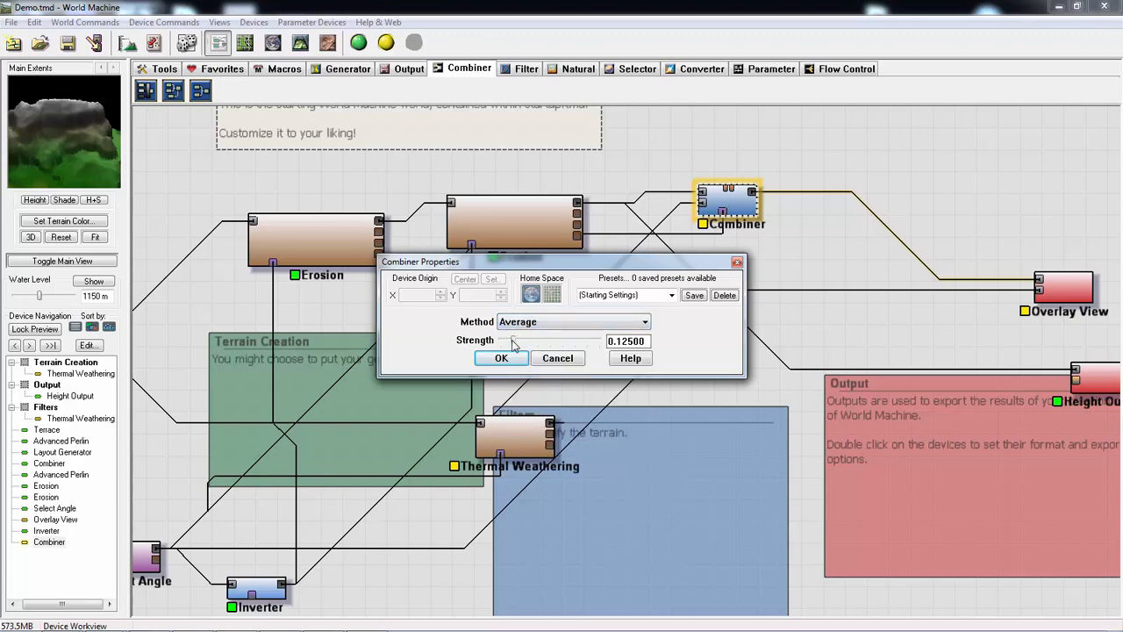
left_click_drag(555, 344, 572, 341)
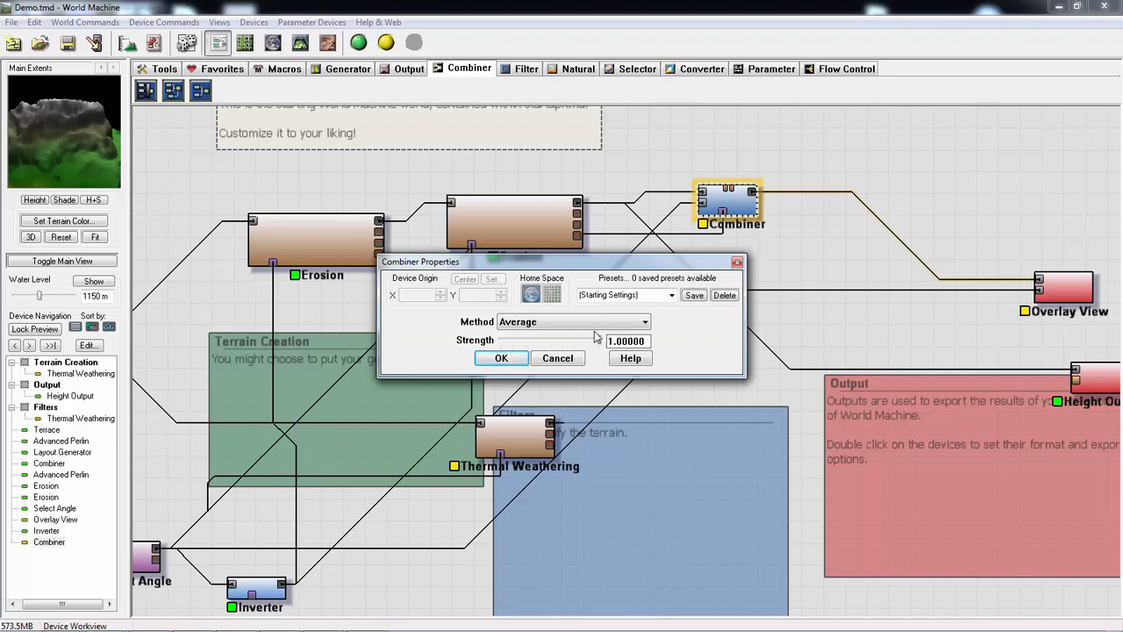
left_click(501, 358)
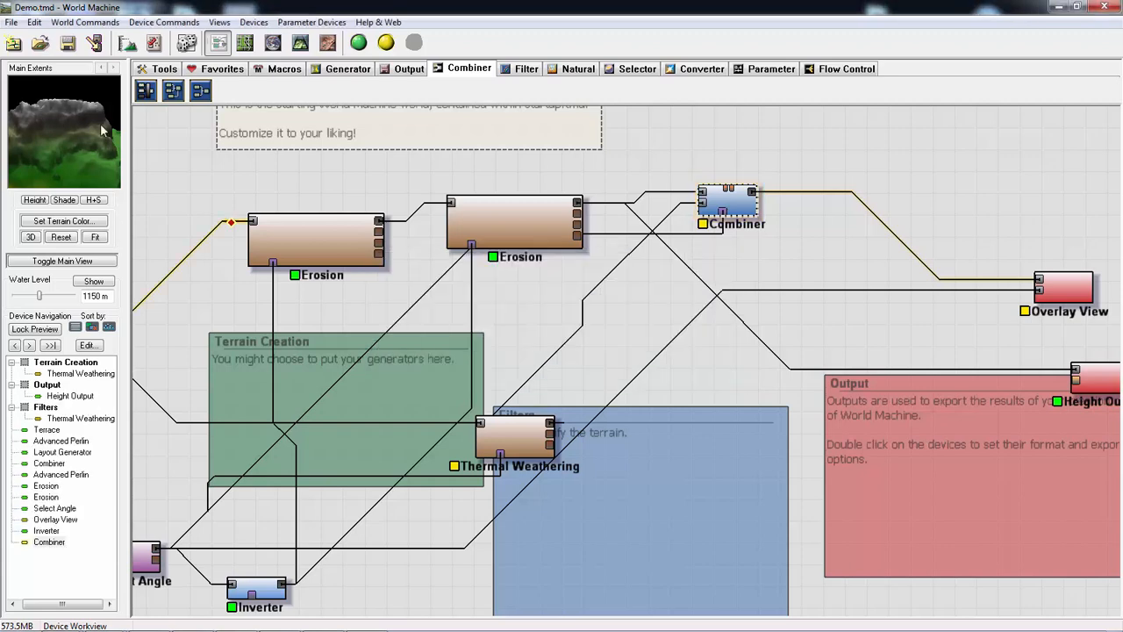
left_click_drag(100, 123, 66, 132)
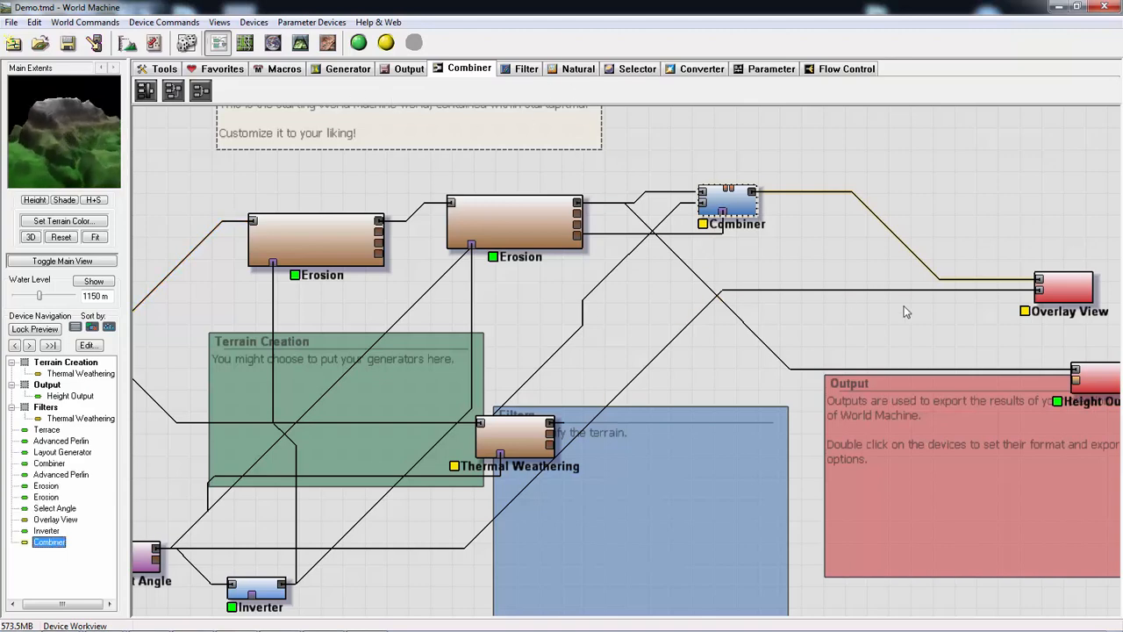
- Select the Overlay View device and build the world
middle_click_drag(847, 266, 779, 271)
left_click(1001, 304)
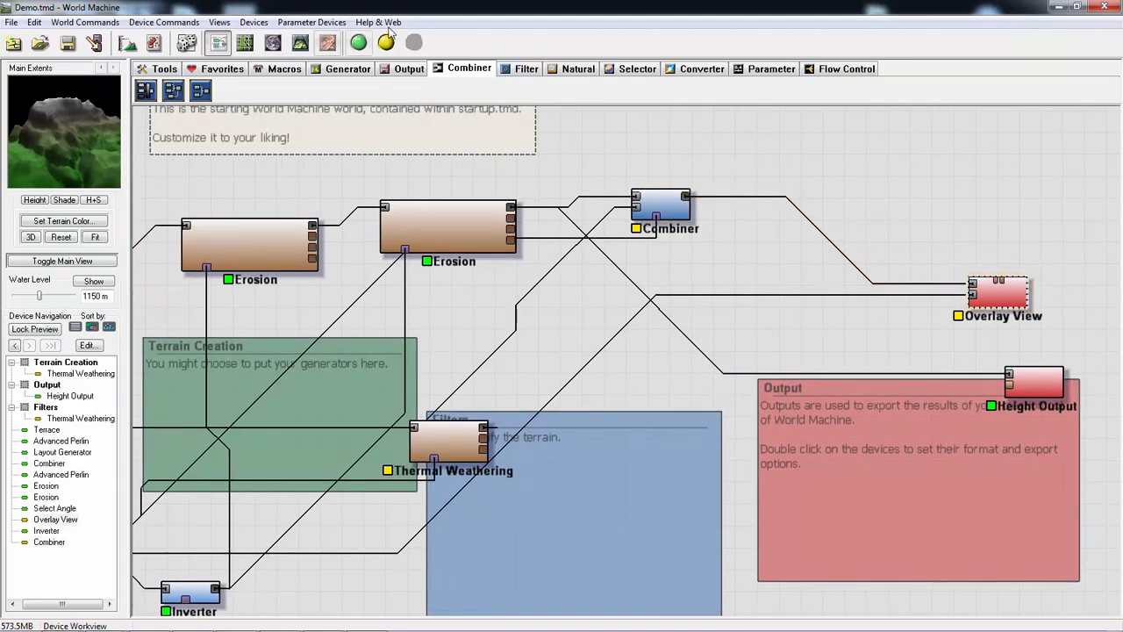
left_click(358, 42)
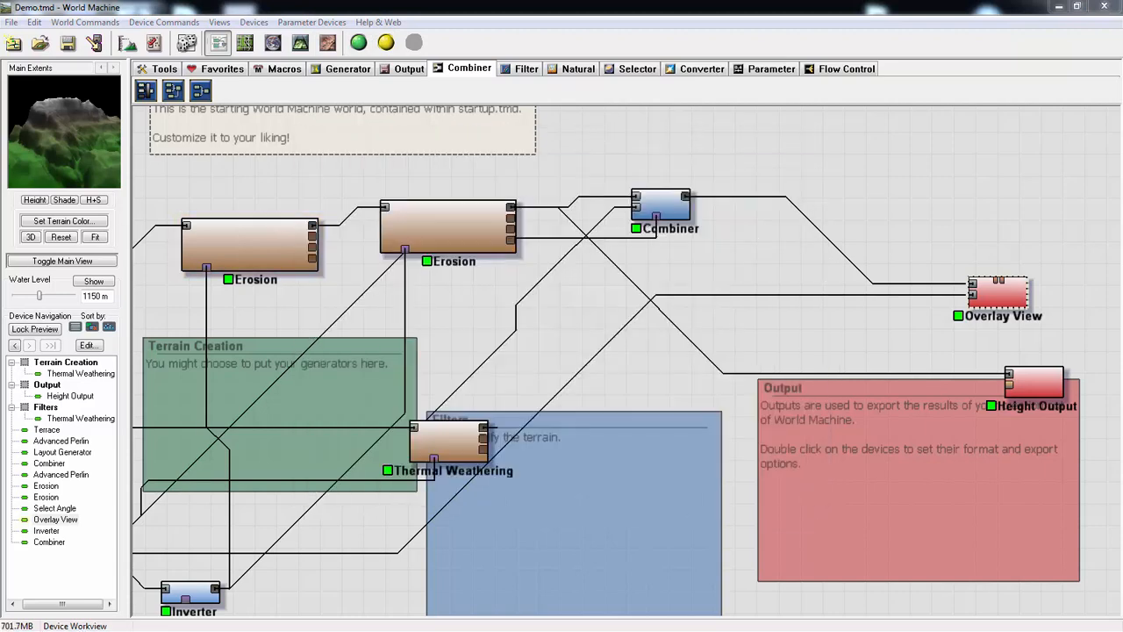
- Examine the built terrain in the 3D view from several sides, checking the cliffs and slopes
left_click(300, 42)
left_click_drag(674, 338, 225, 373)
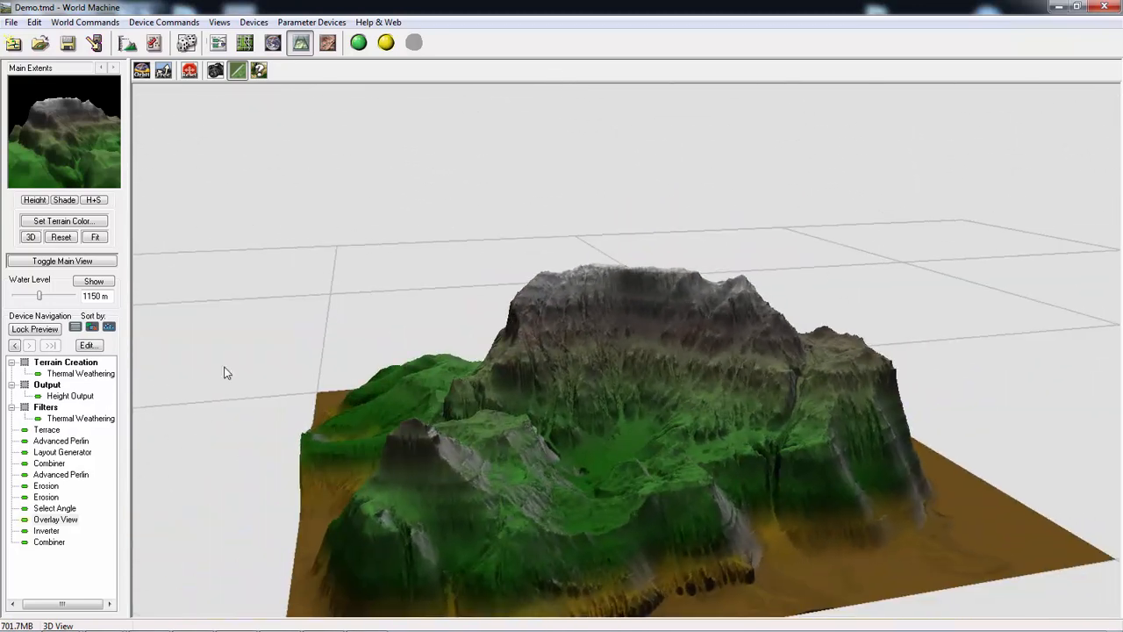
left_click_drag(489, 481, 731, 439)
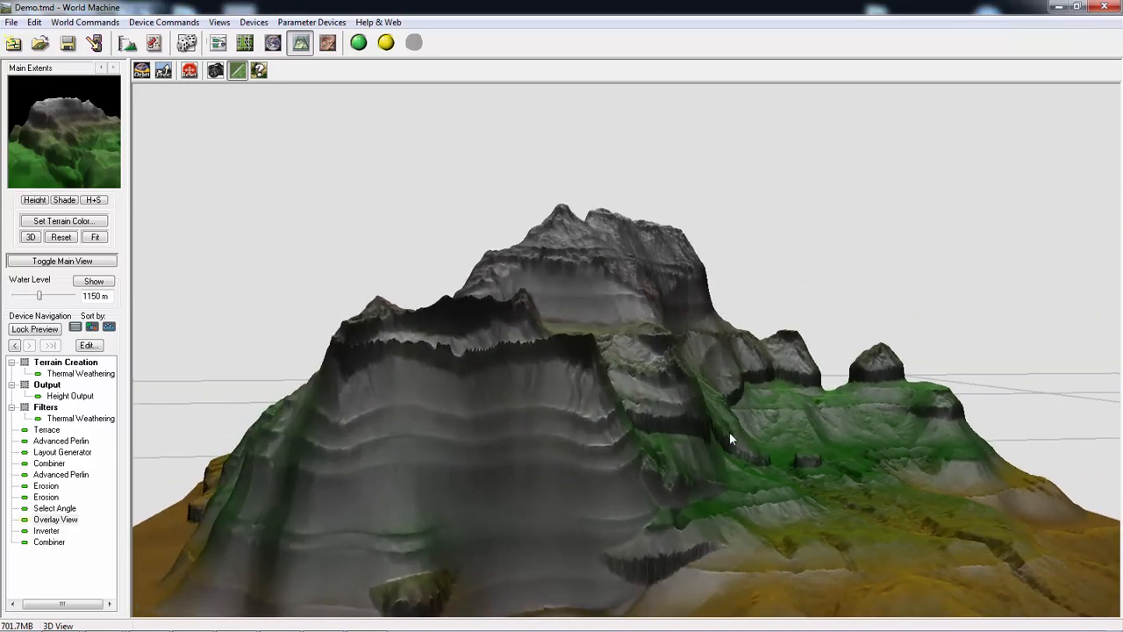
left_click_drag(810, 396, 553, 565)
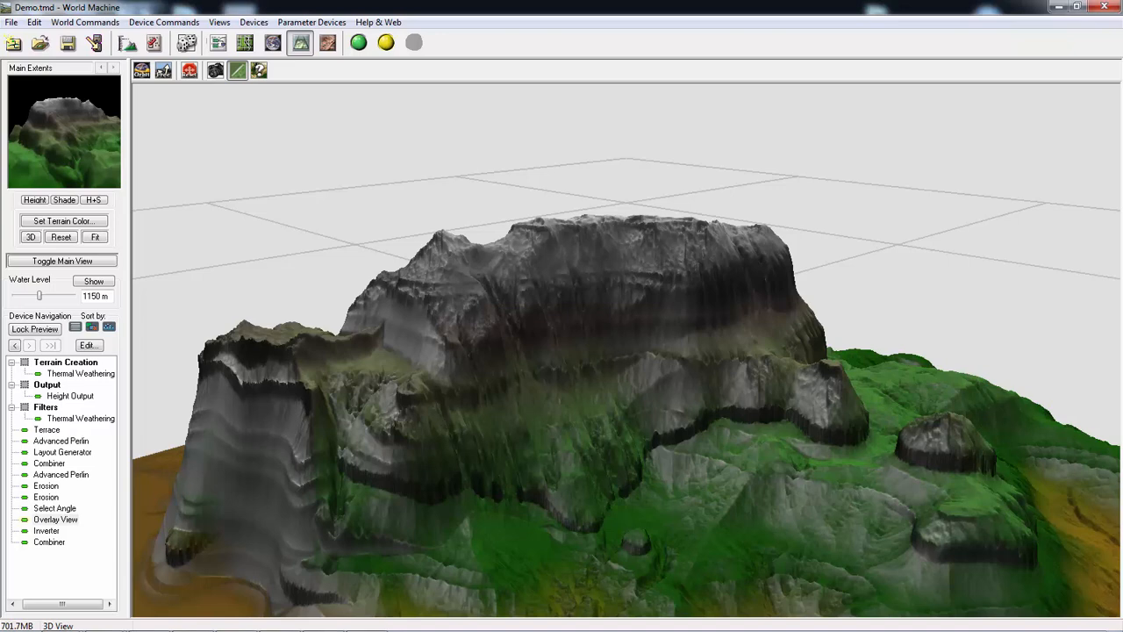
- Return to the device network and move the Terrain Creation group box slightly lower
left_click(218, 44)
scroll(647, 429, "up", 5)
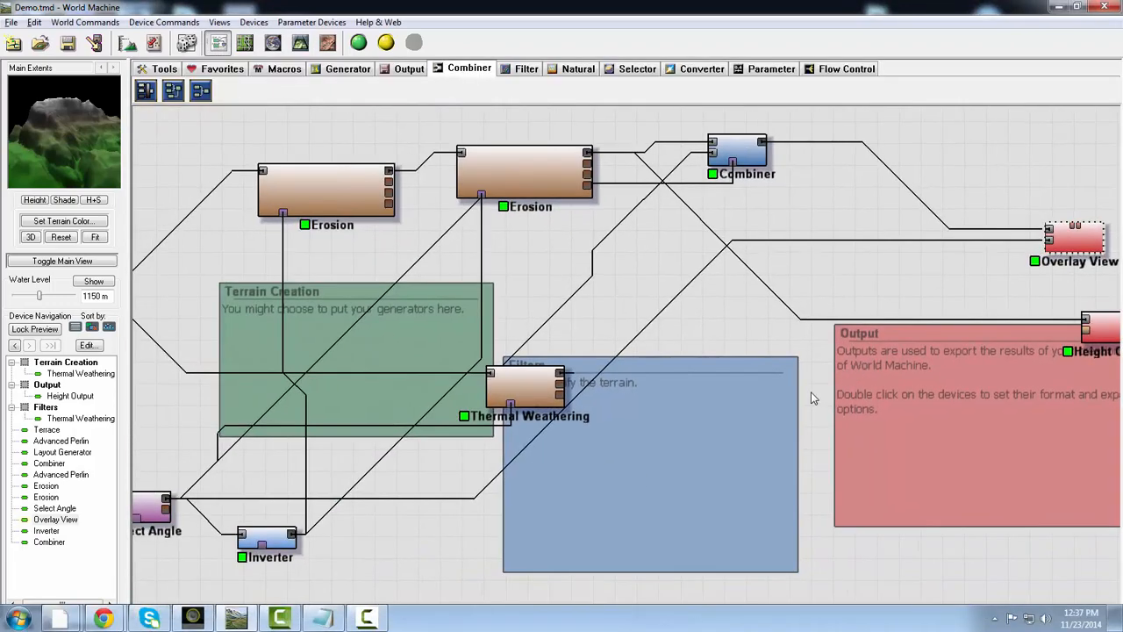
scroll(610, 489, "down", 4)
scroll(540, 444, "up", 2)
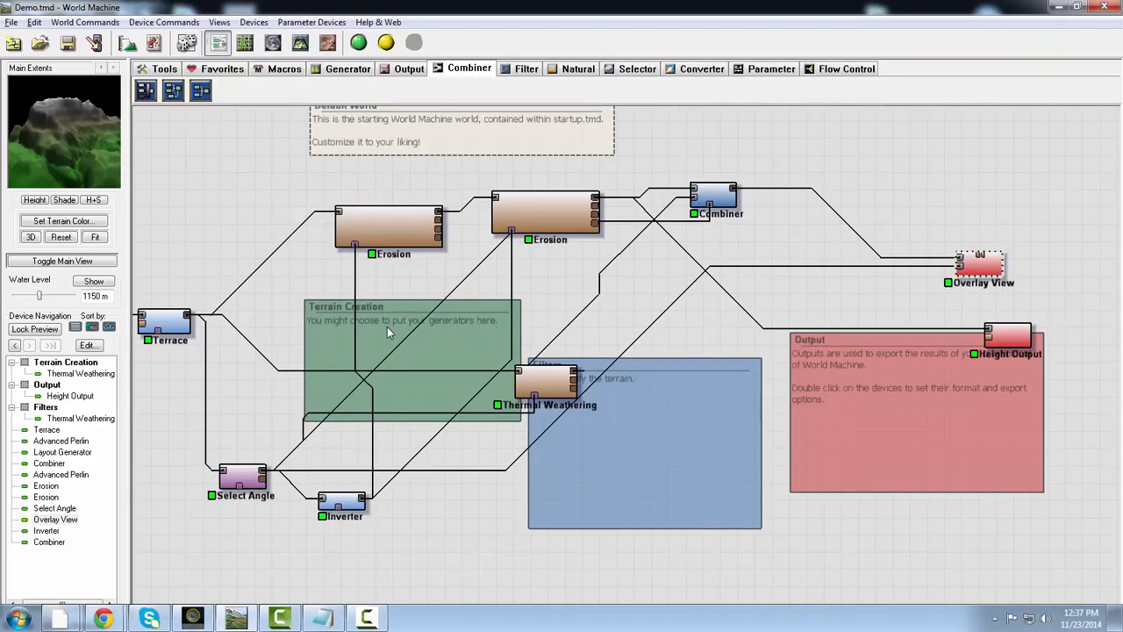
mouse_move(387, 327)
left_mouse_down()
mouse_move(381, 271)
mouse_move(287, 261)
mouse_move(394, 347)
mouse_move(385, 344)
left_mouse_up()
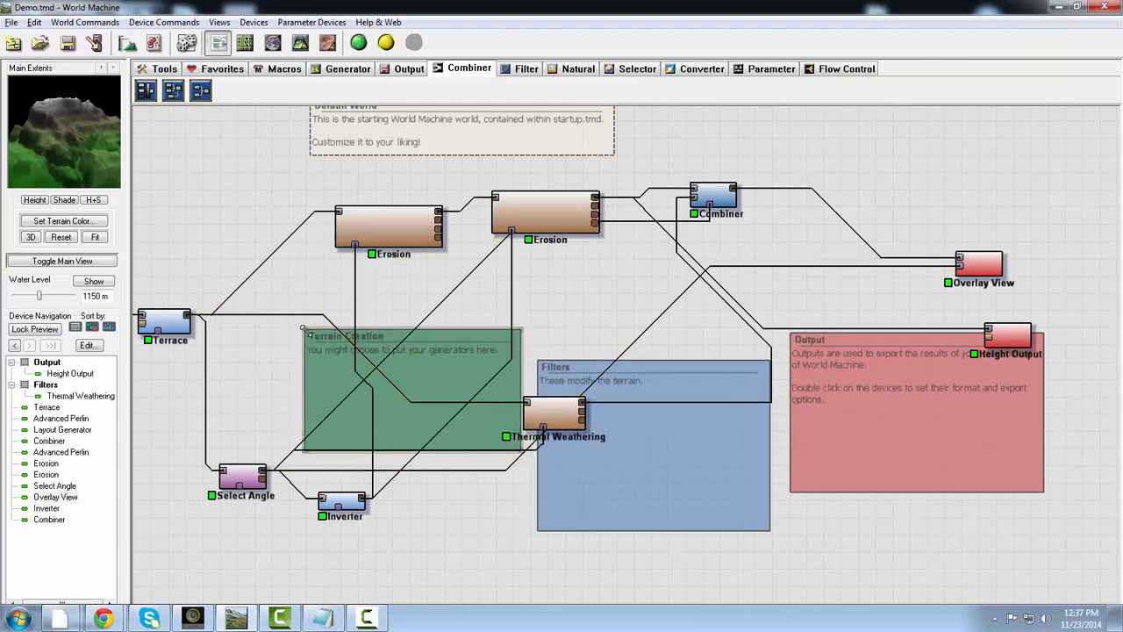
- Duplicate the lower Advanced Perlin generator and place the copy at the bottom edge of the Output group
left_click_drag(303, 338, 423, 342)
left_click_drag(169, 399, 330, 392)
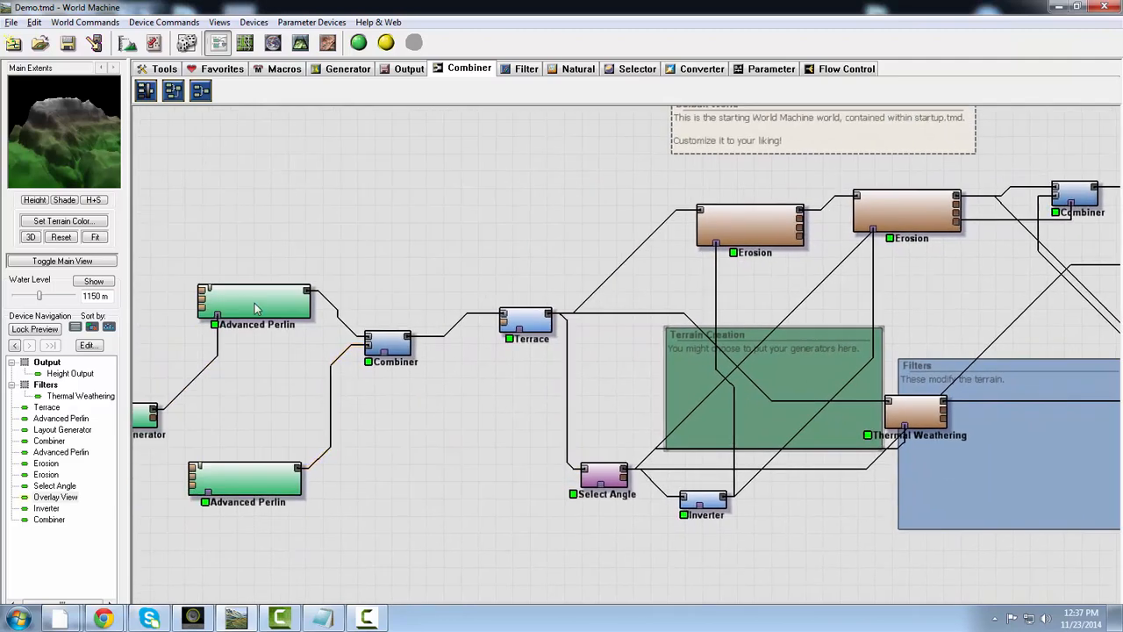
left_click(246, 299)
left_click(246, 472)
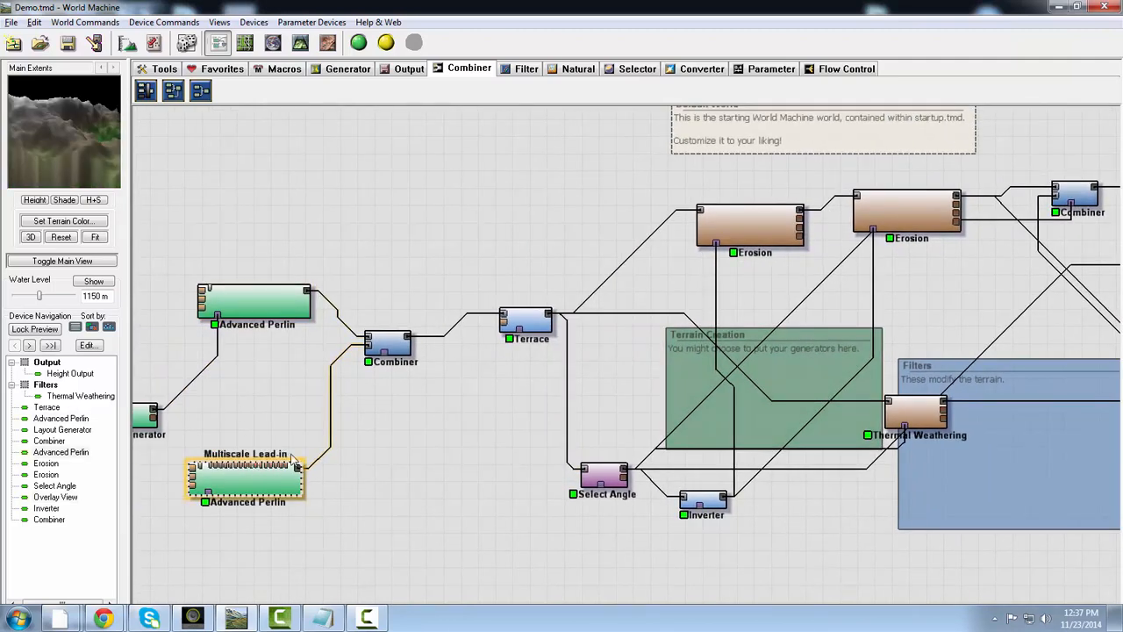
left_click_drag(304, 430, 328, 429)
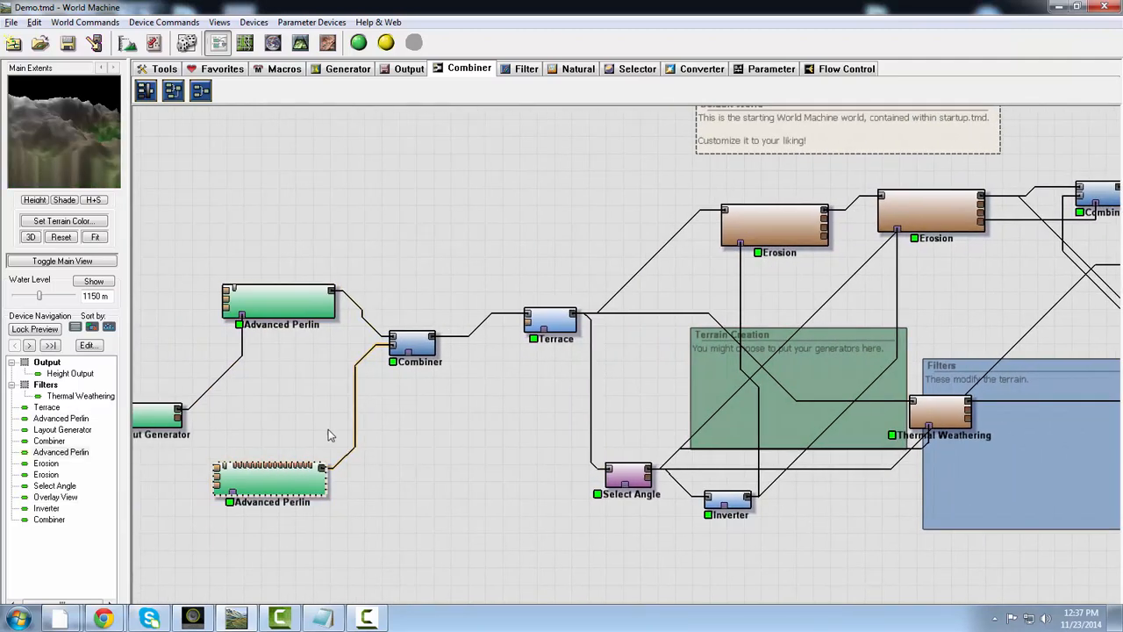
left_click_drag(573, 480, 136, 533)
key("ctrl+v")
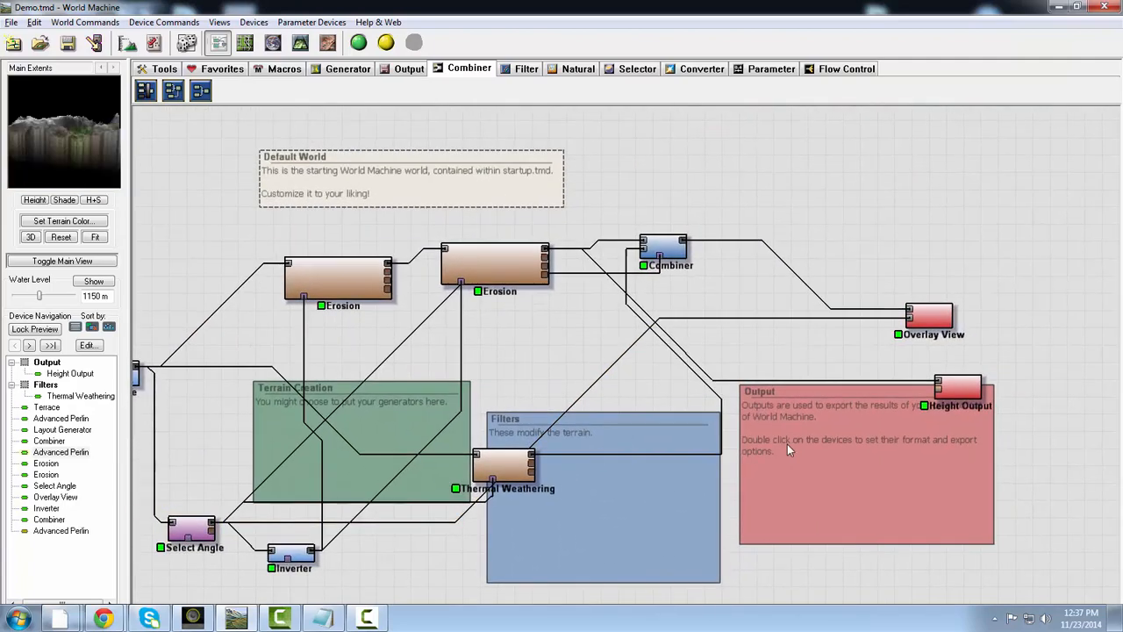
left_click_drag(439, 475, 725, 430)
scroll(268, 481, "down", 2)
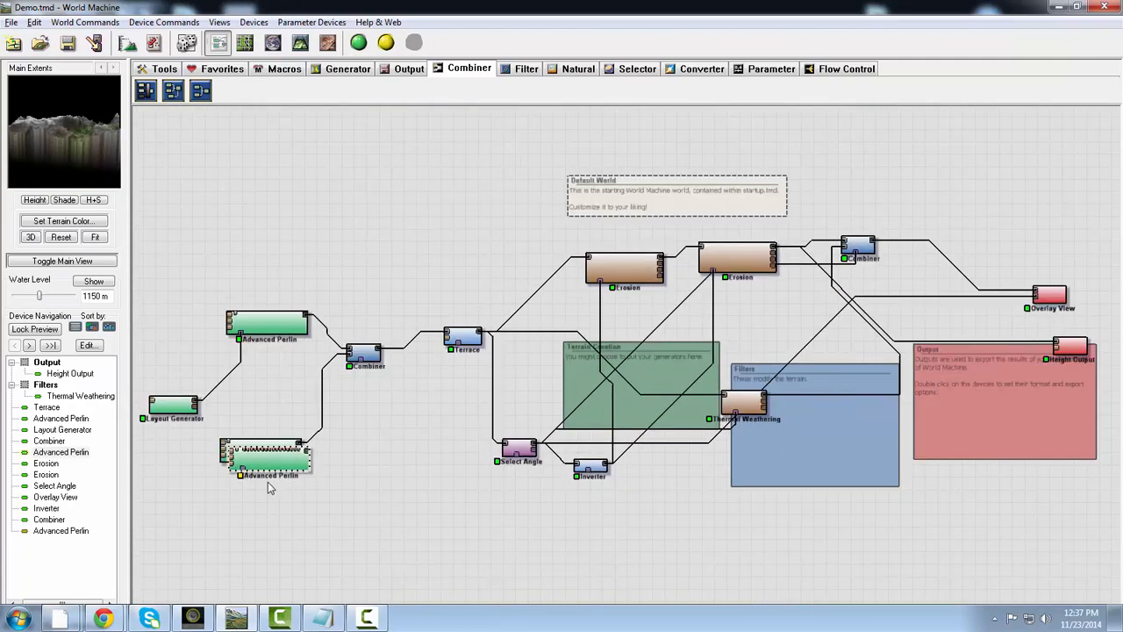
left_click_drag(270, 461, 976, 463)
- Set the copied Advanced Perlin's style to Terraced, its elevation center to about 574 and its steepness to 0.219
left_click_drag(453, 403, 319, 430)
left_click_drag(796, 469, 614, 483)
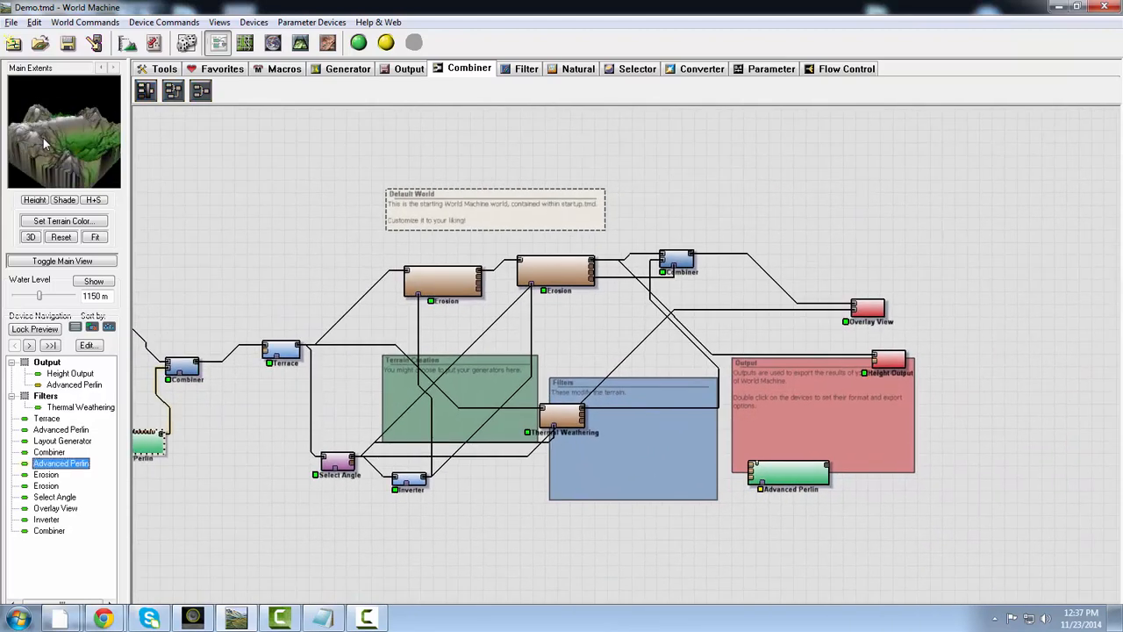
scroll(719, 439, "up", 5)
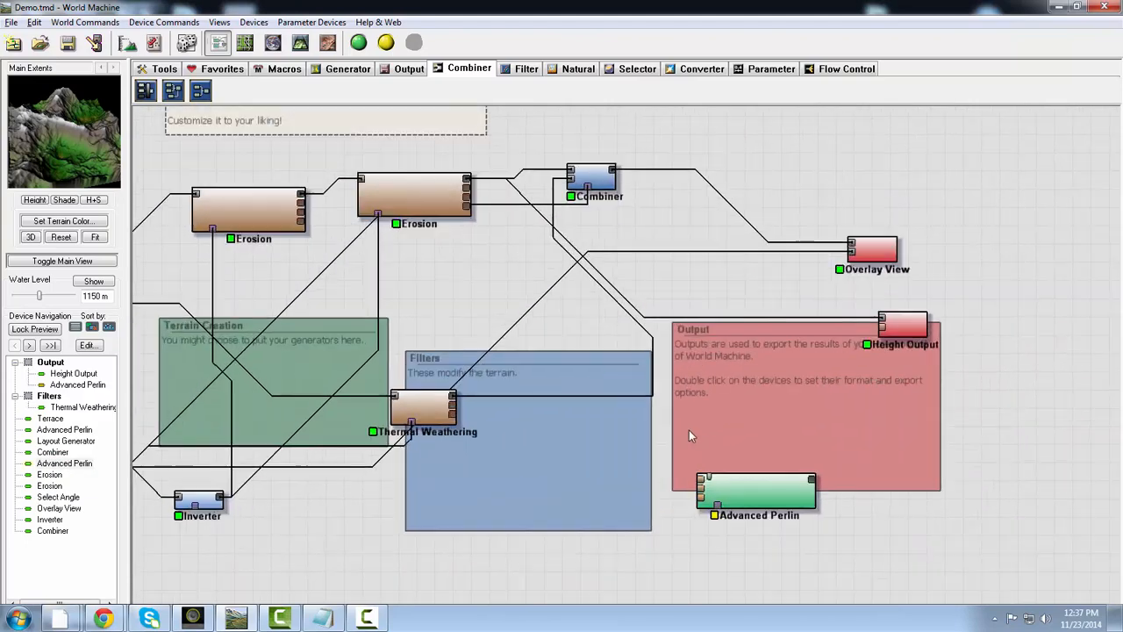
left_click(737, 401)
double_click(736, 397)
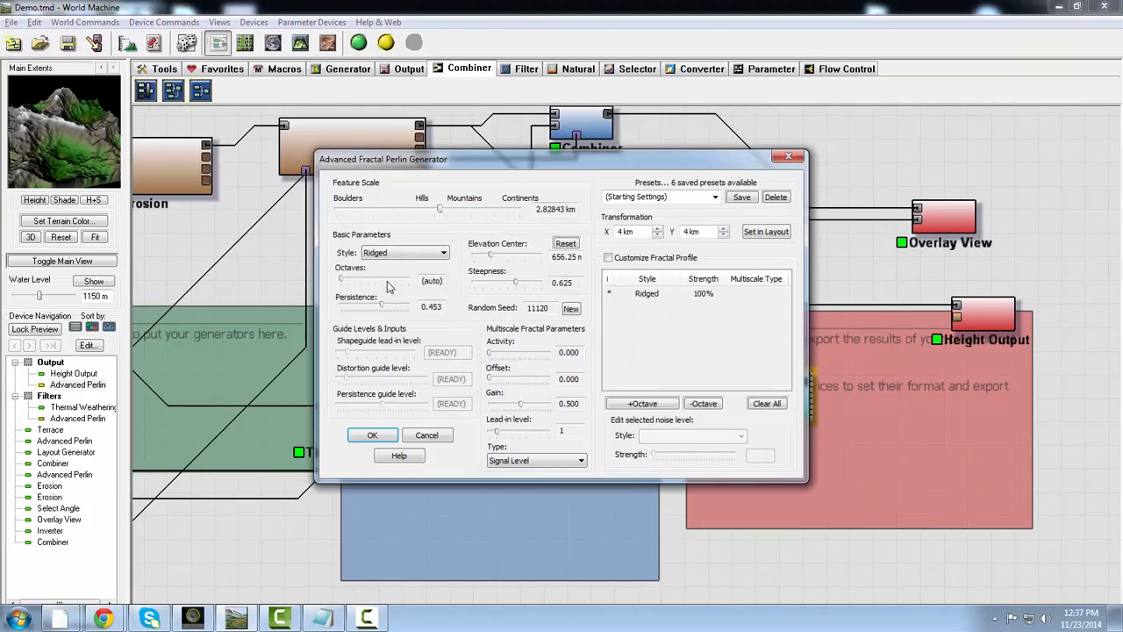
left_click(416, 254)
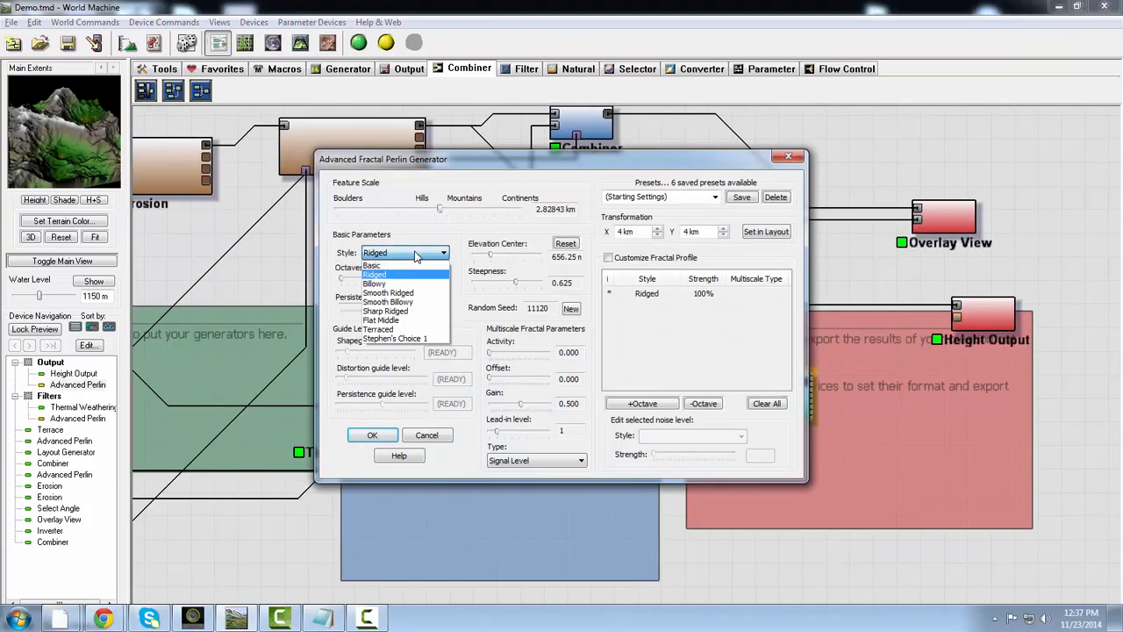
left_click(379, 329)
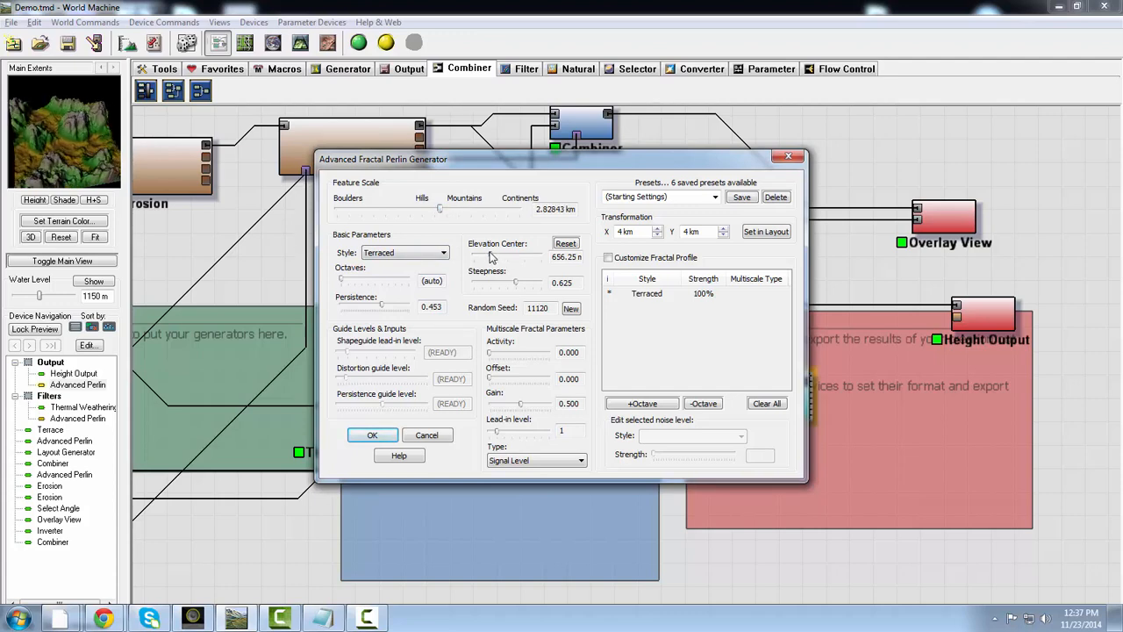
left_click_drag(492, 255, 495, 287)
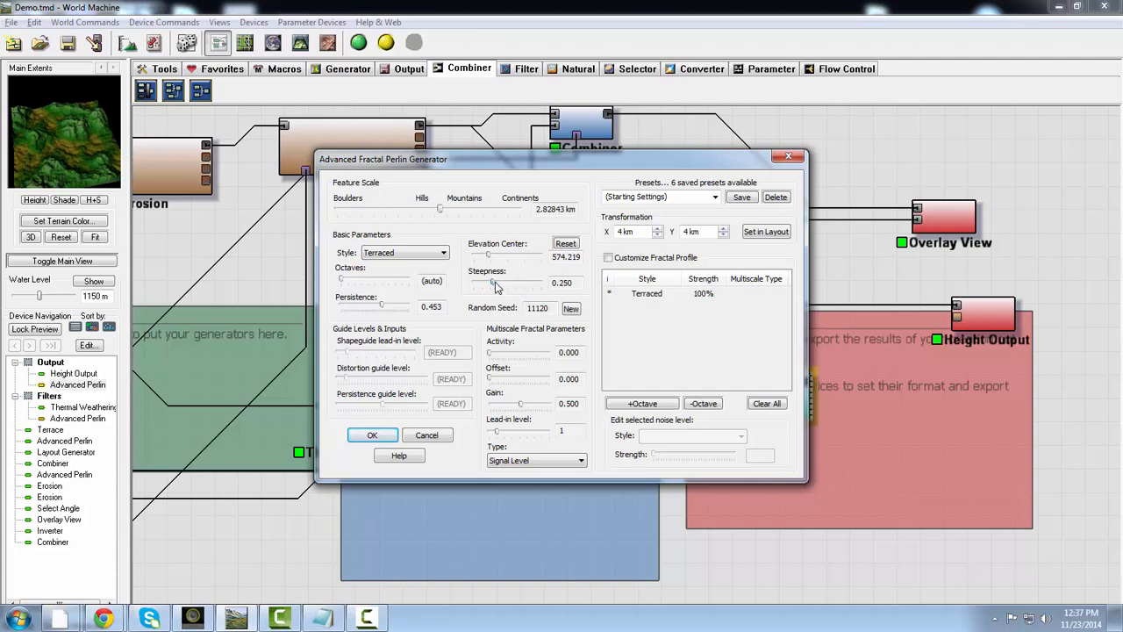
left_click(371, 434)
- Shift the final Combiner slightly right and connect Select Angle's output to the copied Advanced Perlin's mask input
middle_click_drag(598, 506, 548, 538)
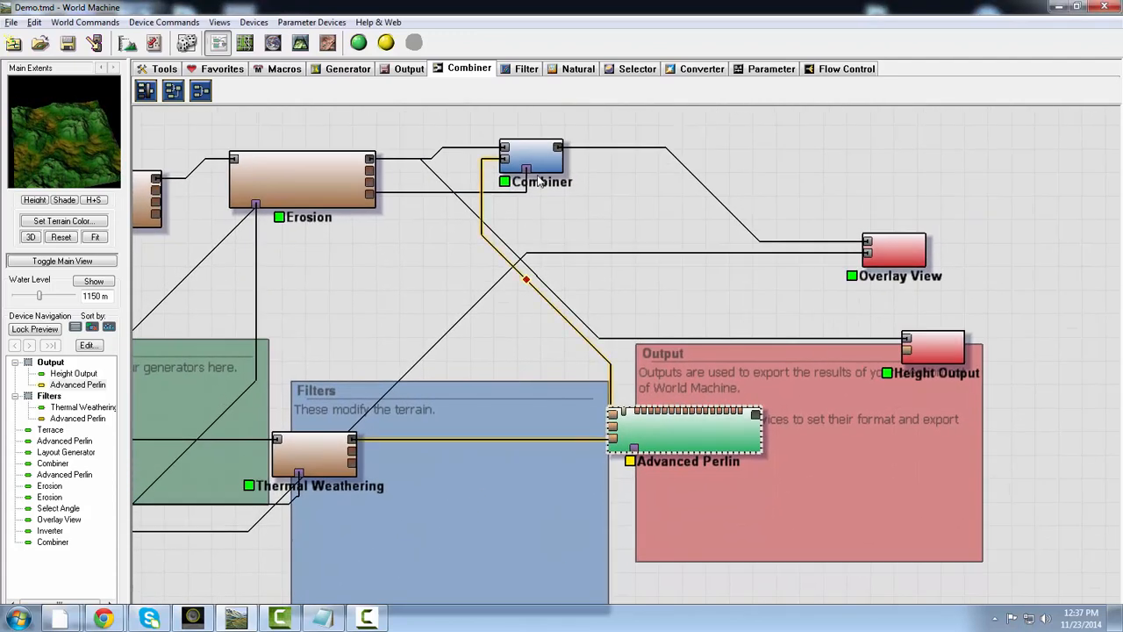
left_click_drag(543, 161, 574, 160)
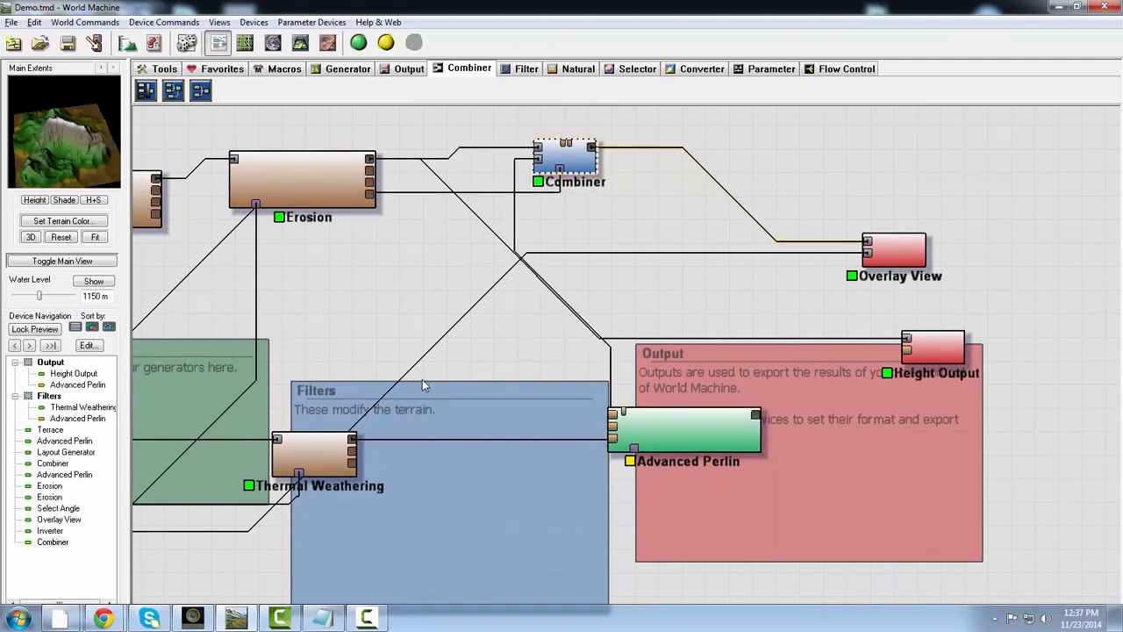
middle_click_drag(480, 352, 707, 314)
scroll(455, 482, "down", 1)
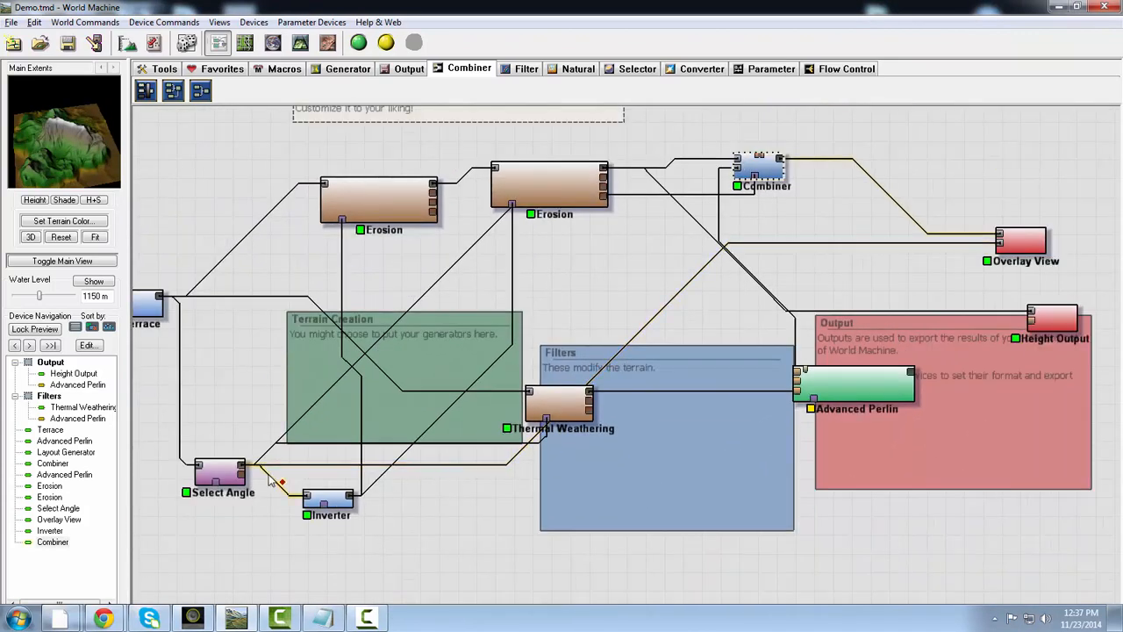
left_click_drag(221, 479, 817, 411)
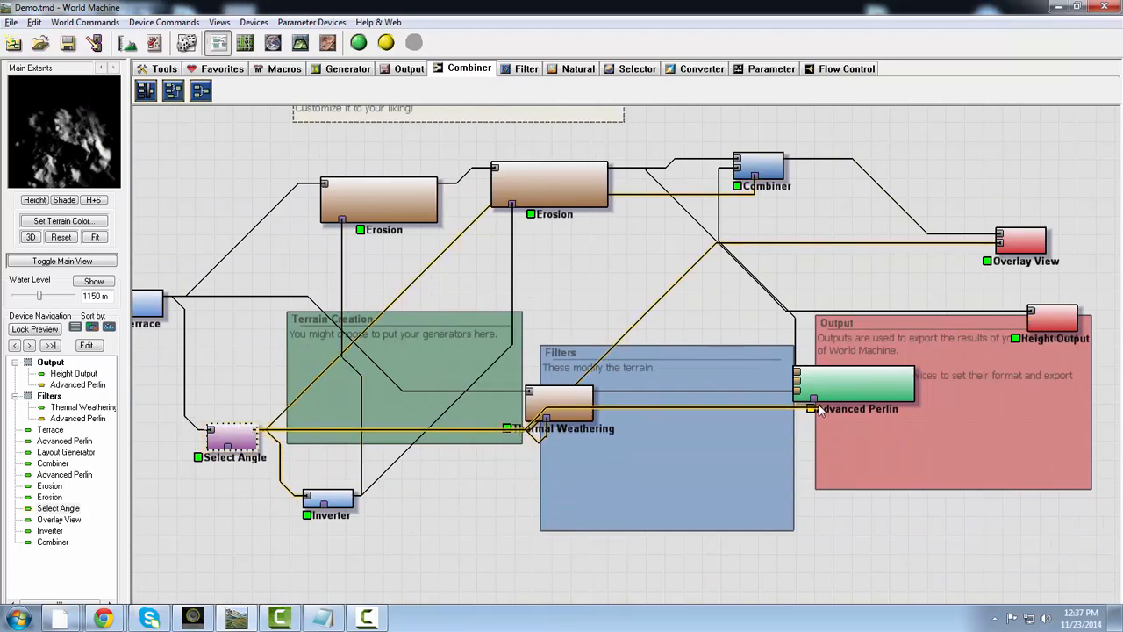
left_click(842, 391)
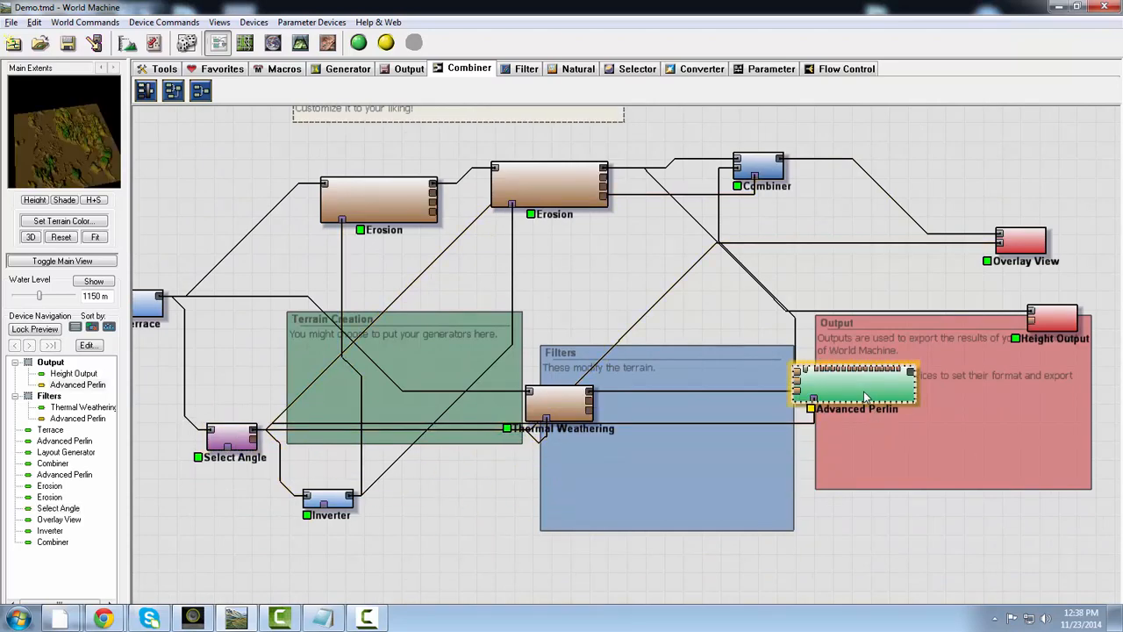
- Duplicate the final Combiner and place the unconnected copy just below and to the right of it
right_click_drag(636, 371, 543, 405)
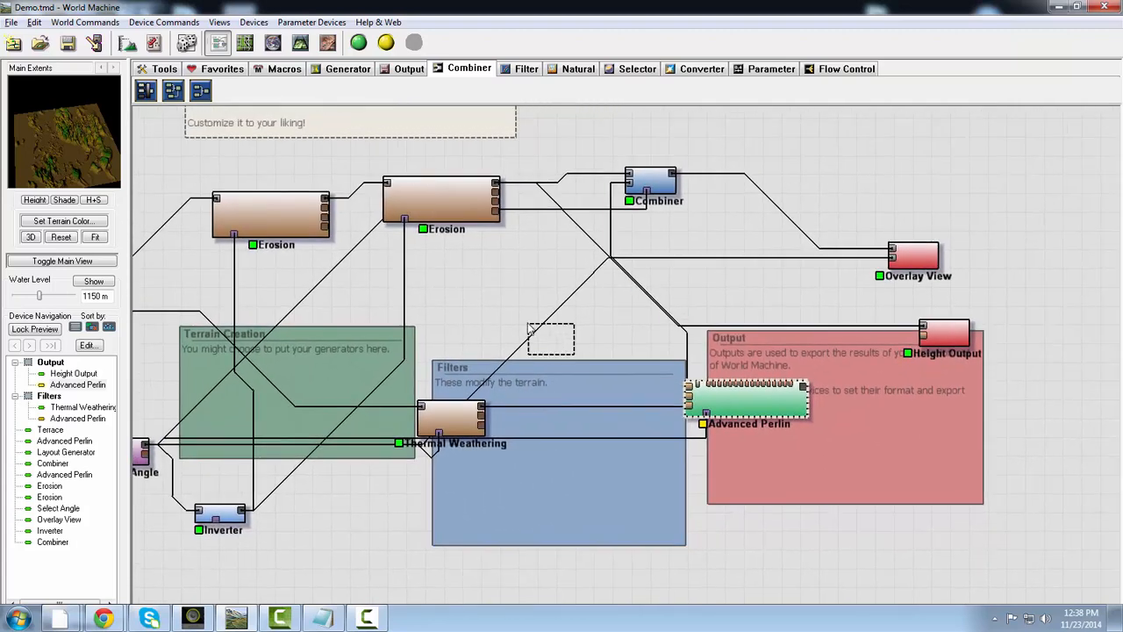
left_click_drag(529, 329, 530, 331)
left_click(665, 195)
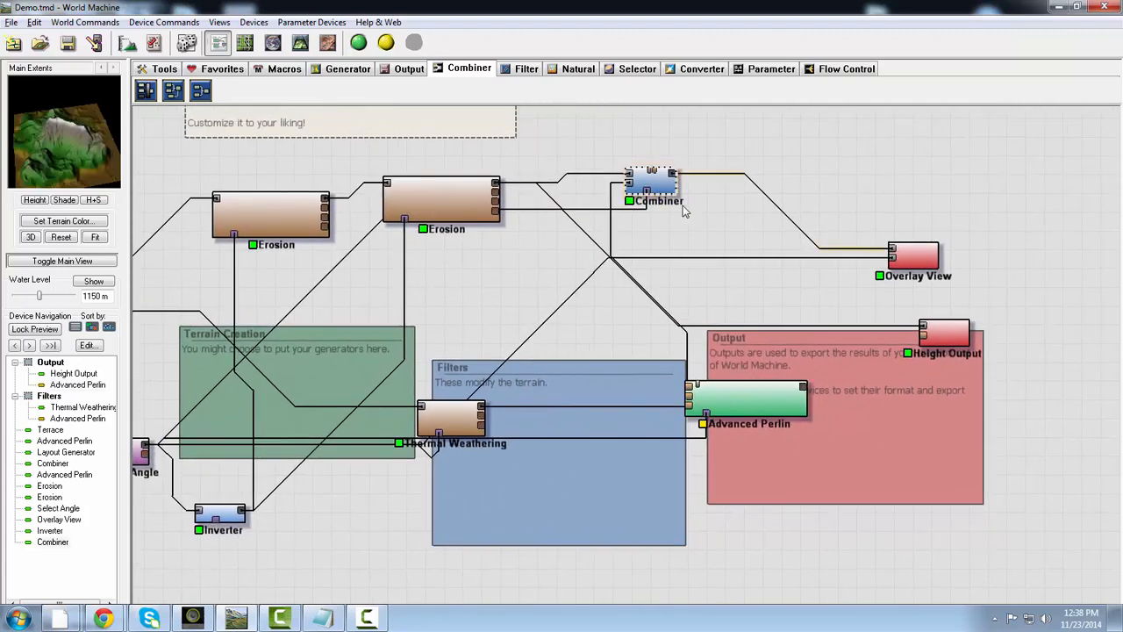
key("ctrl+v")
left_click_drag(679, 202, 728, 239)
- Add a Blur filter device to the network and position it just above the Filters group
left_click_drag(147, 445, 487, 311)
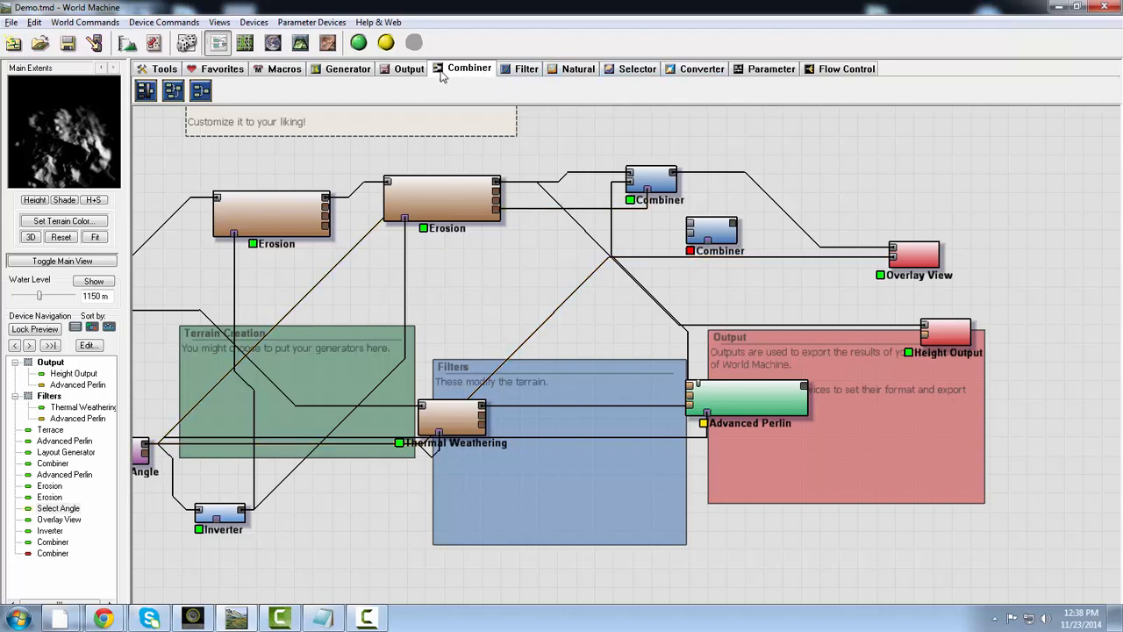
left_click(403, 69)
left_click(349, 70)
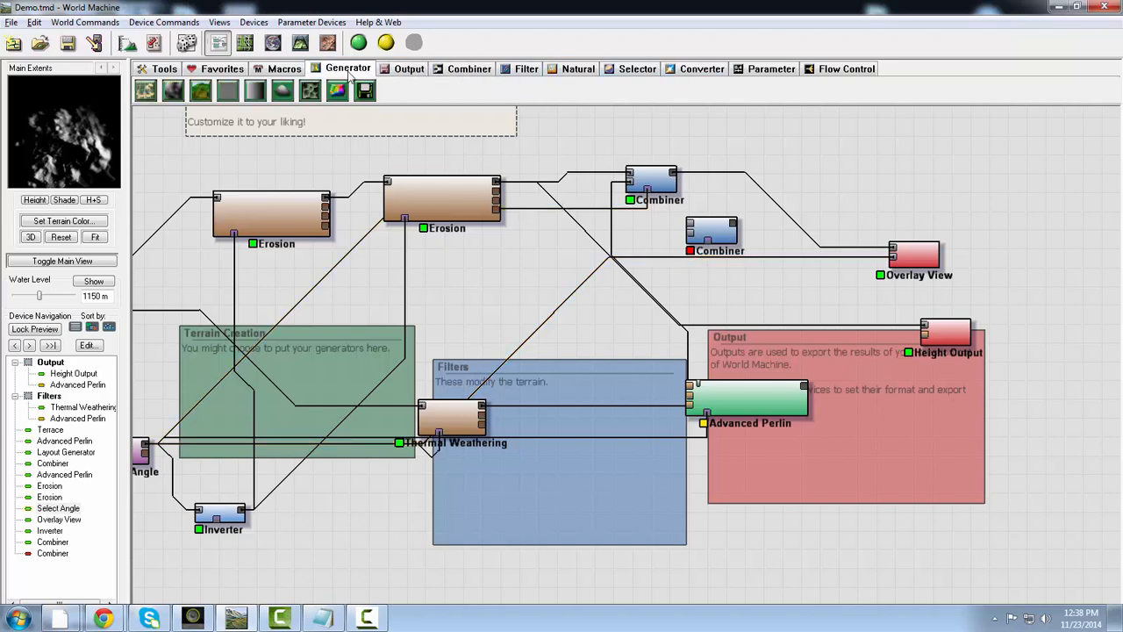
left_click(623, 72)
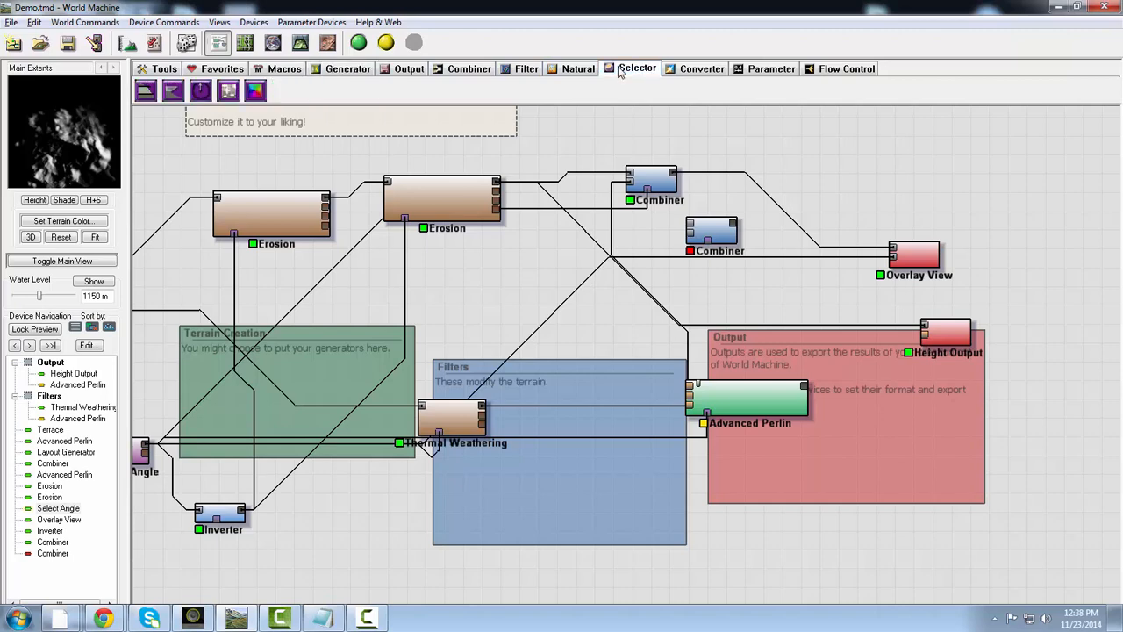
left_click(526, 69)
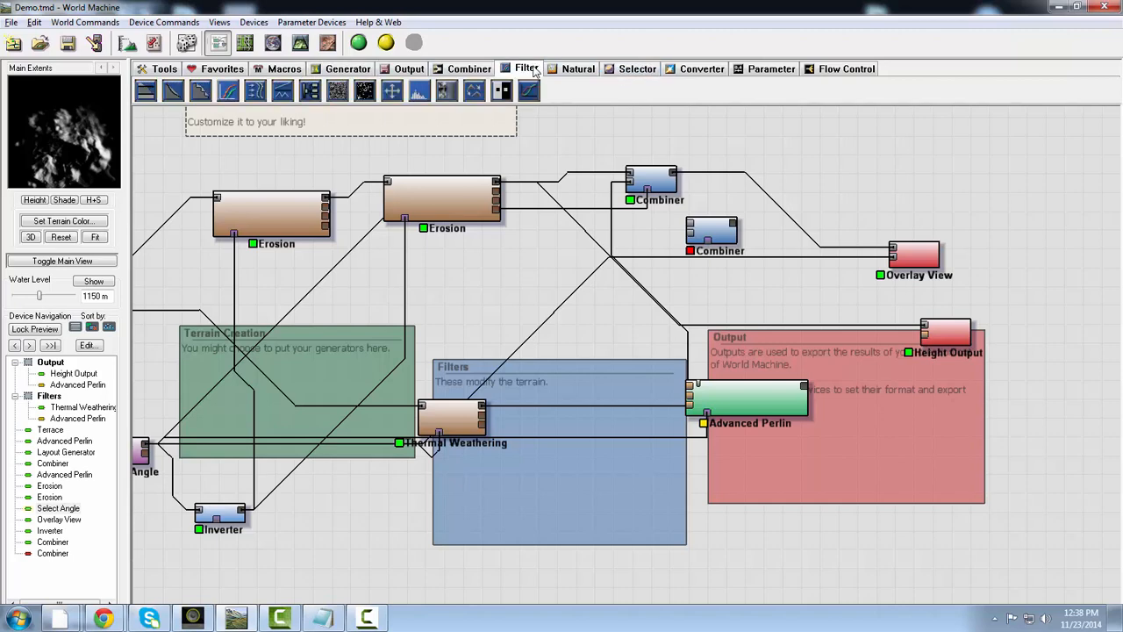
left_click(445, 93)
left_click(776, 299)
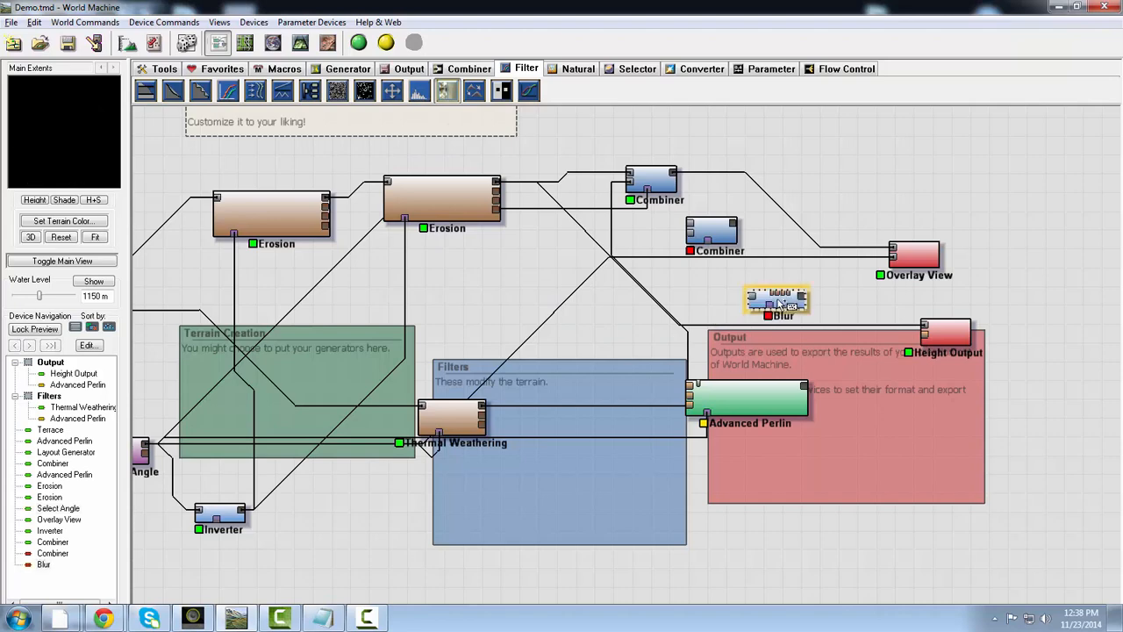
right_click(867, 296)
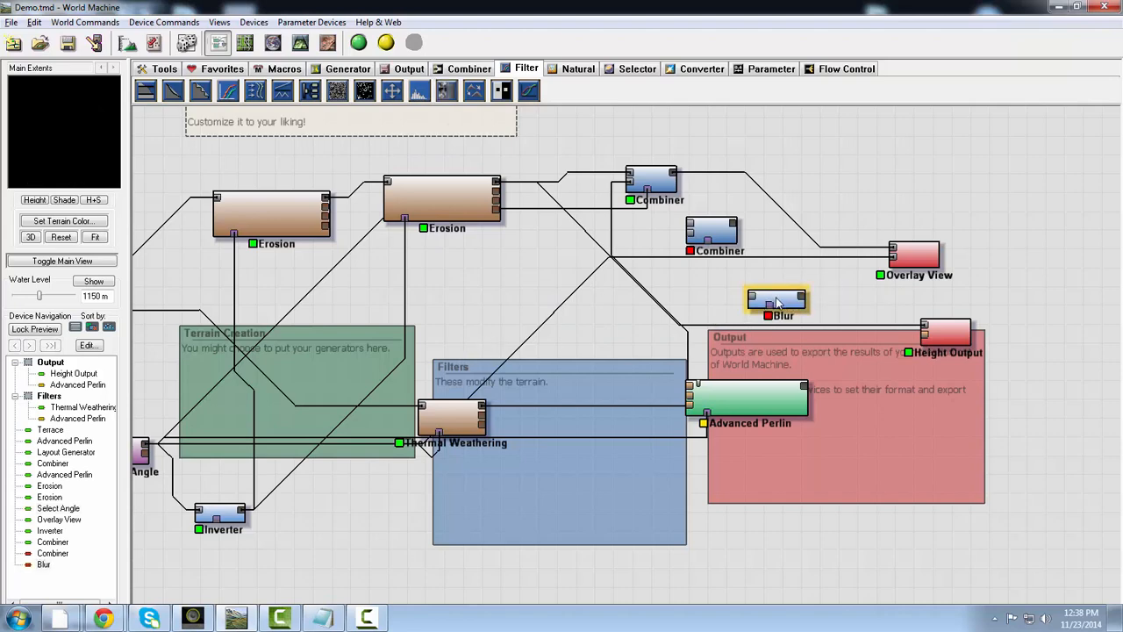
left_click_drag(776, 303, 605, 336)
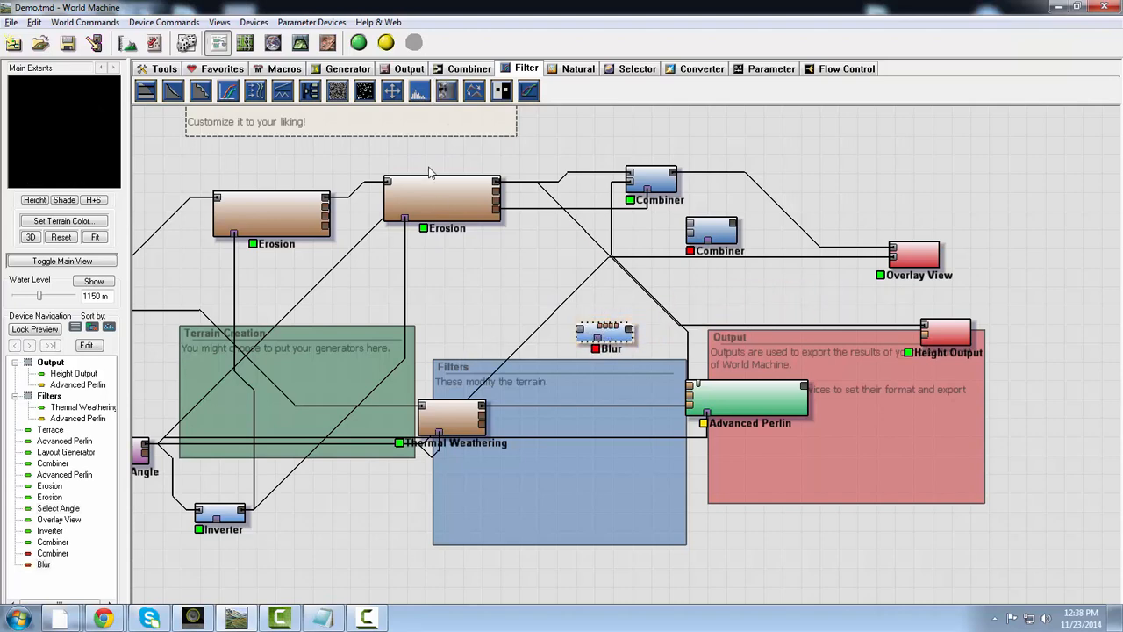
- Examine the Overlay View device's terrain in the 3D view, turning it to see the opposite side of the mountain
left_click(300, 44)
left_click(273, 46)
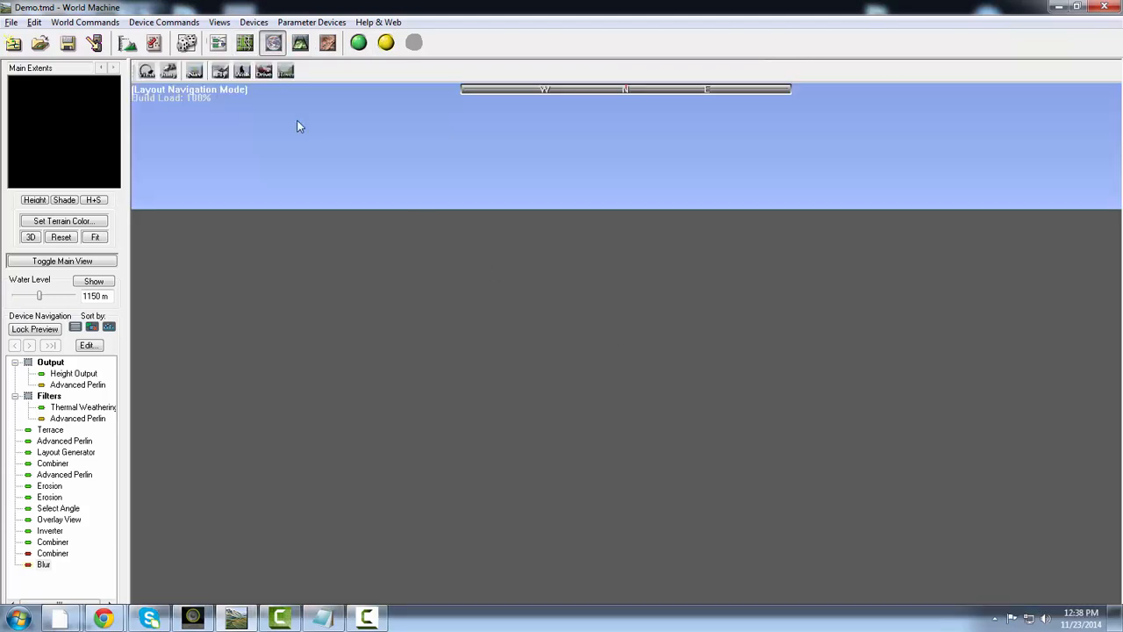
left_click(300, 44)
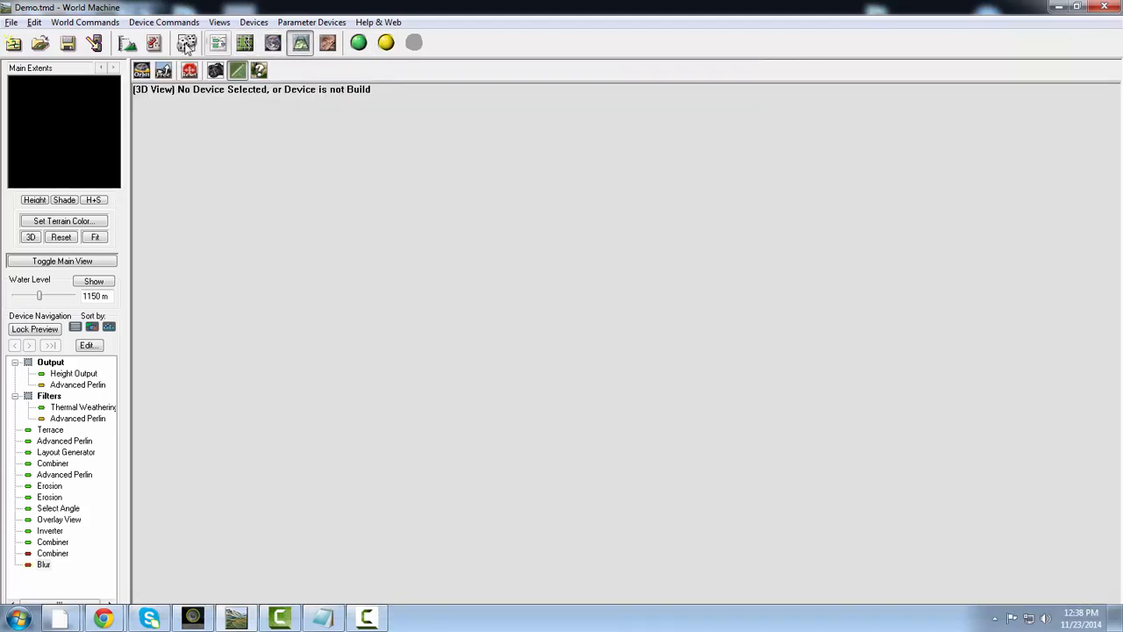
left_click(223, 50)
left_click(932, 259)
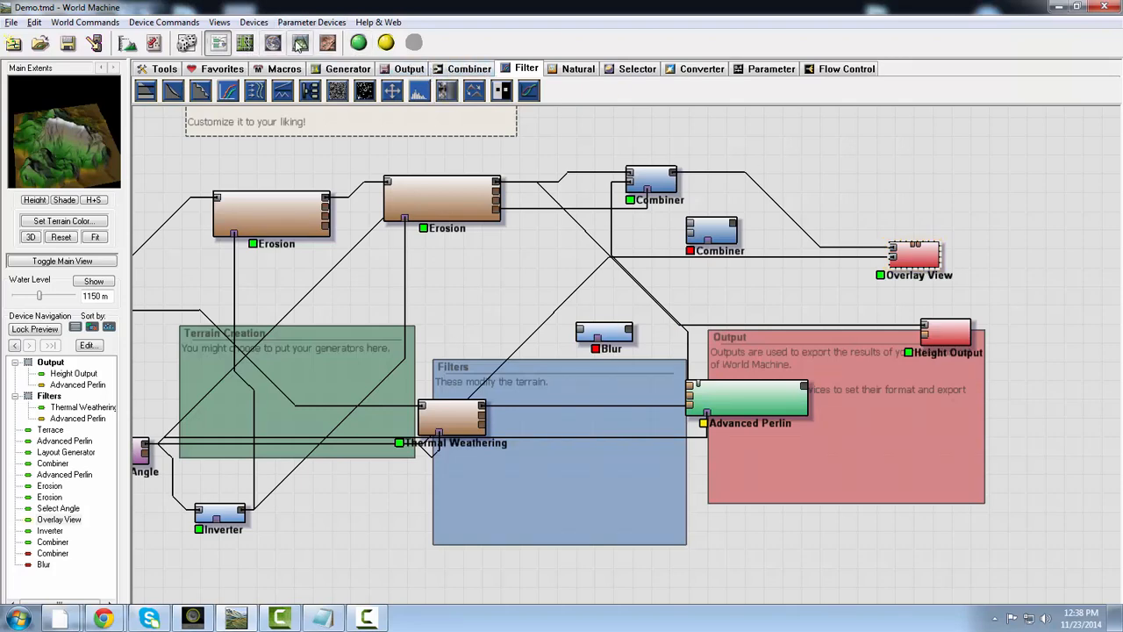
left_click(300, 43)
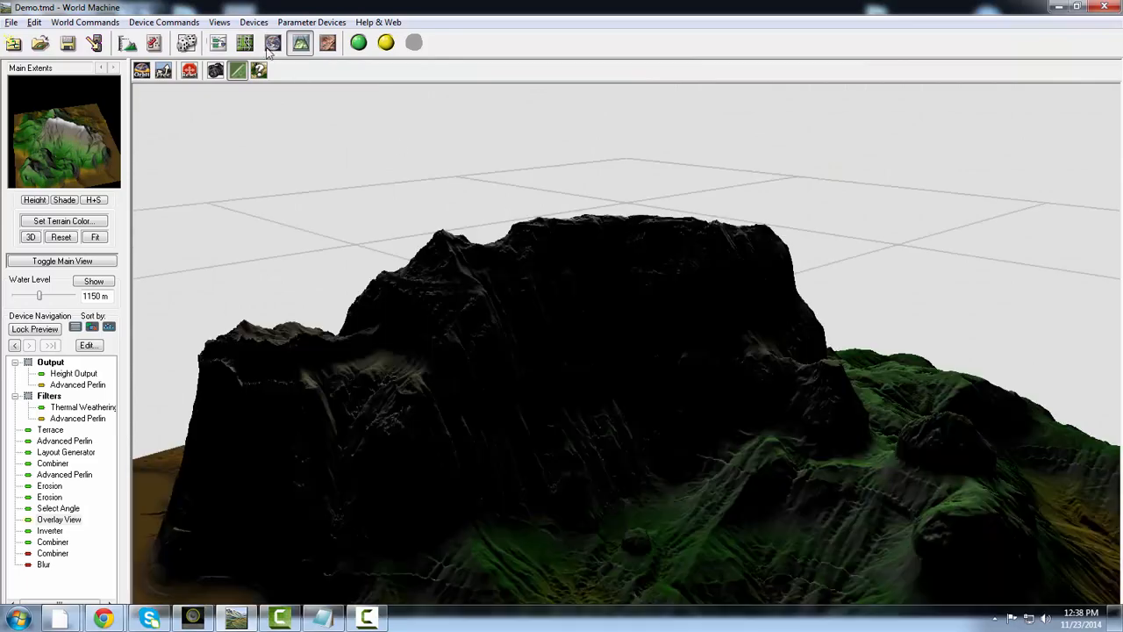
scroll(576, 338, "down", 4)
scroll(569, 345, "up", 3)
left_click_drag(572, 359, 399, 89)
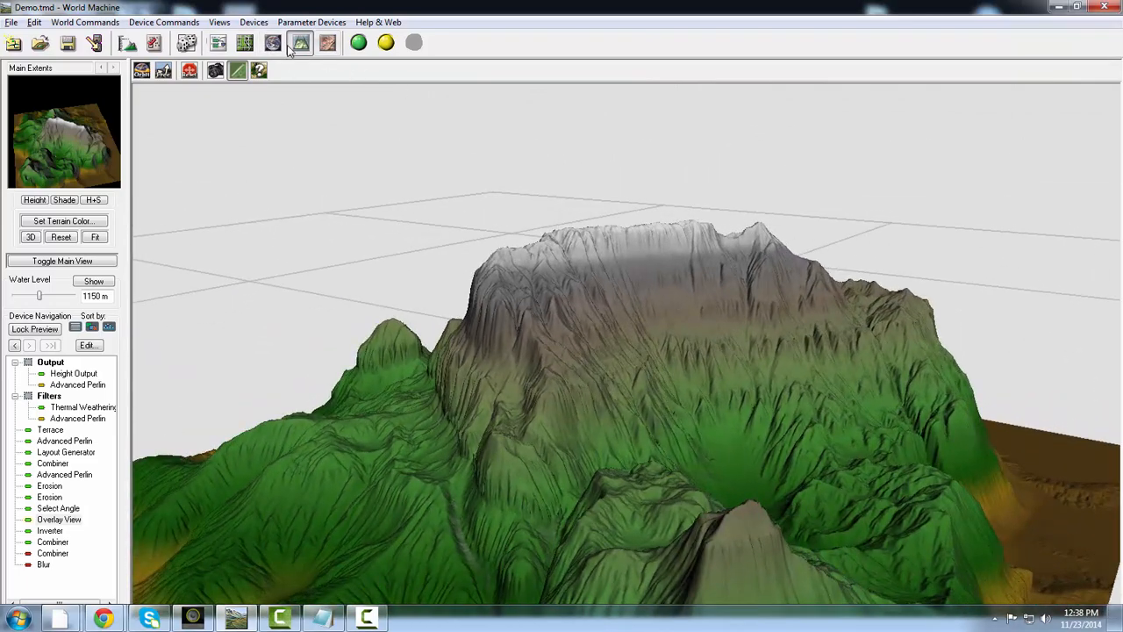
- Return to the device network, move the connected Combiner closer to Overlay View and lower the copied Advanced Perlin to the Output group's bottom edge
left_click(216, 44)
left_click(670, 186)
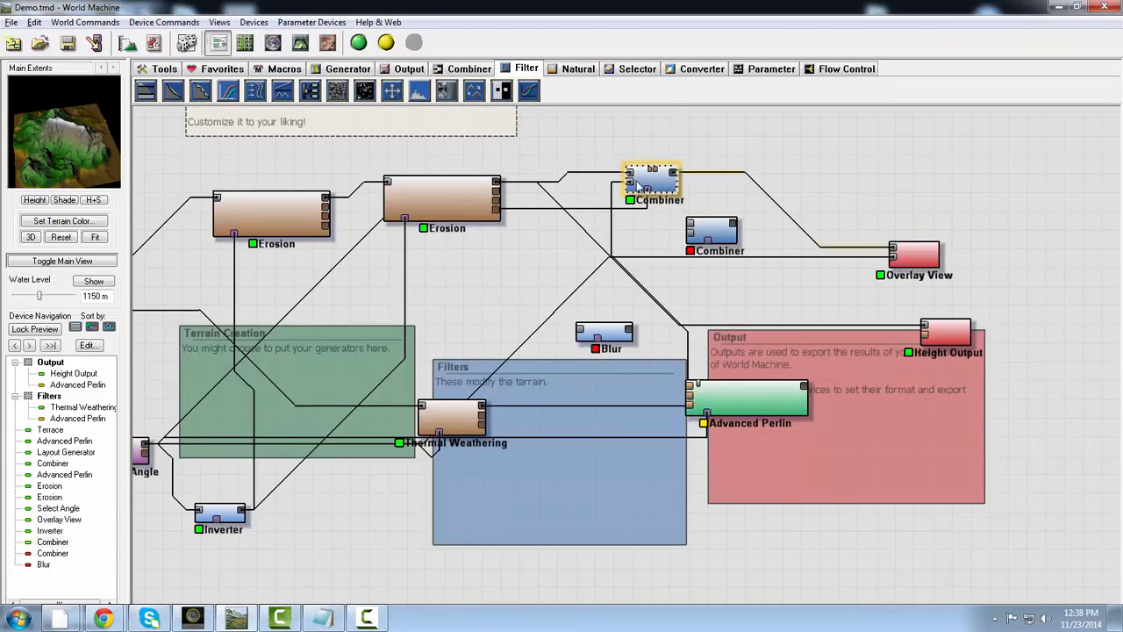
left_click_drag(672, 185, 851, 158)
left_click_drag(723, 391, 721, 516)
left_click_drag(829, 151, 802, 158)
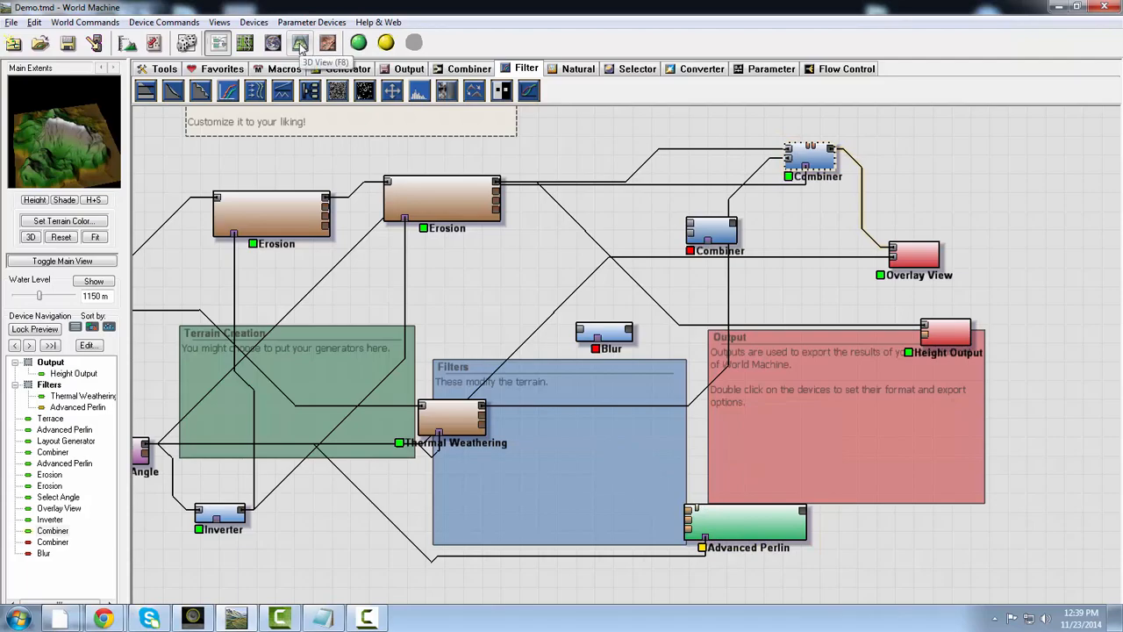
- Check the connected Combiner's terrain in the 3D view and the layout navigation view, and return to the device network
left_click(300, 43)
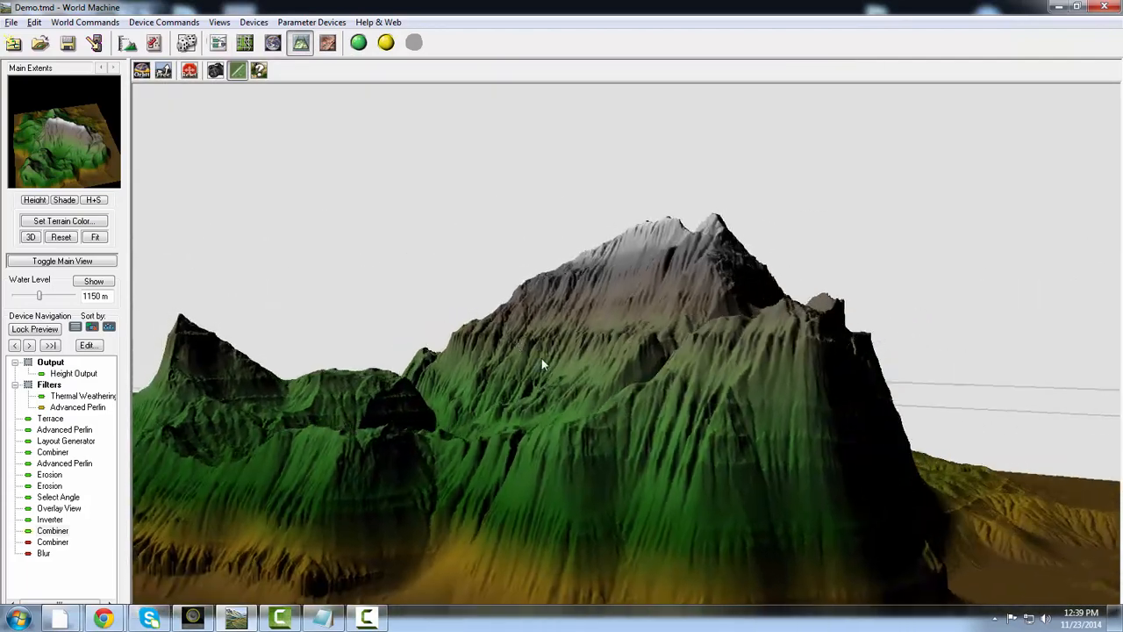
left_click_drag(541, 359, 842, 390)
left_click(275, 43)
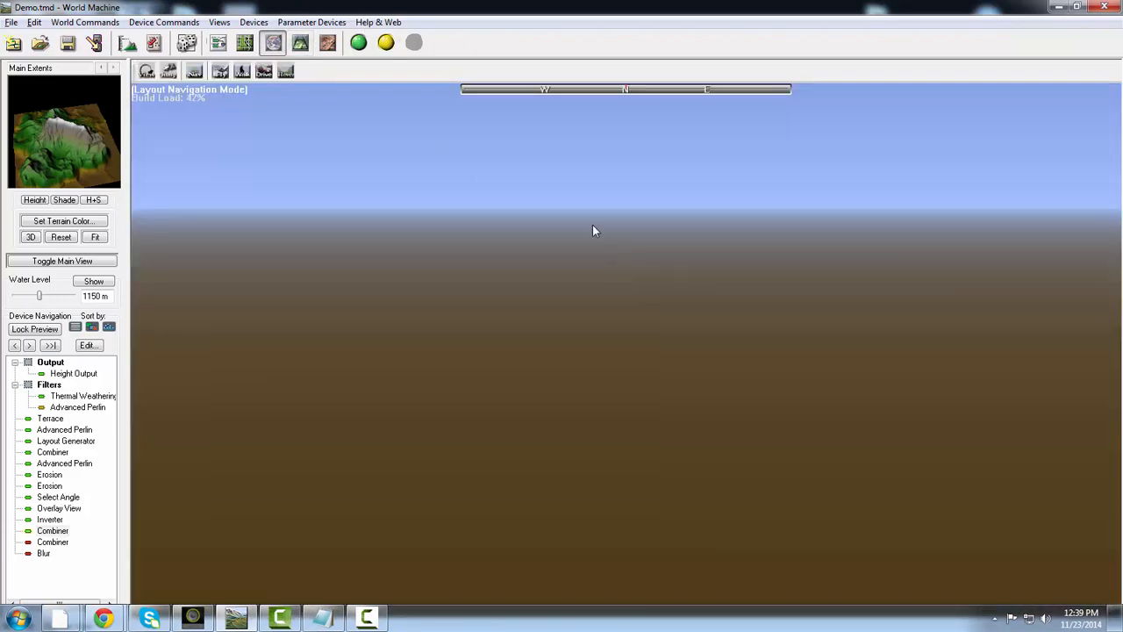
left_click(219, 43)
- Rearrange the network by moving the unconnected Combiner left and the second Erosion and Thermal Weathering devices right
left_click_drag(715, 241, 661, 241)
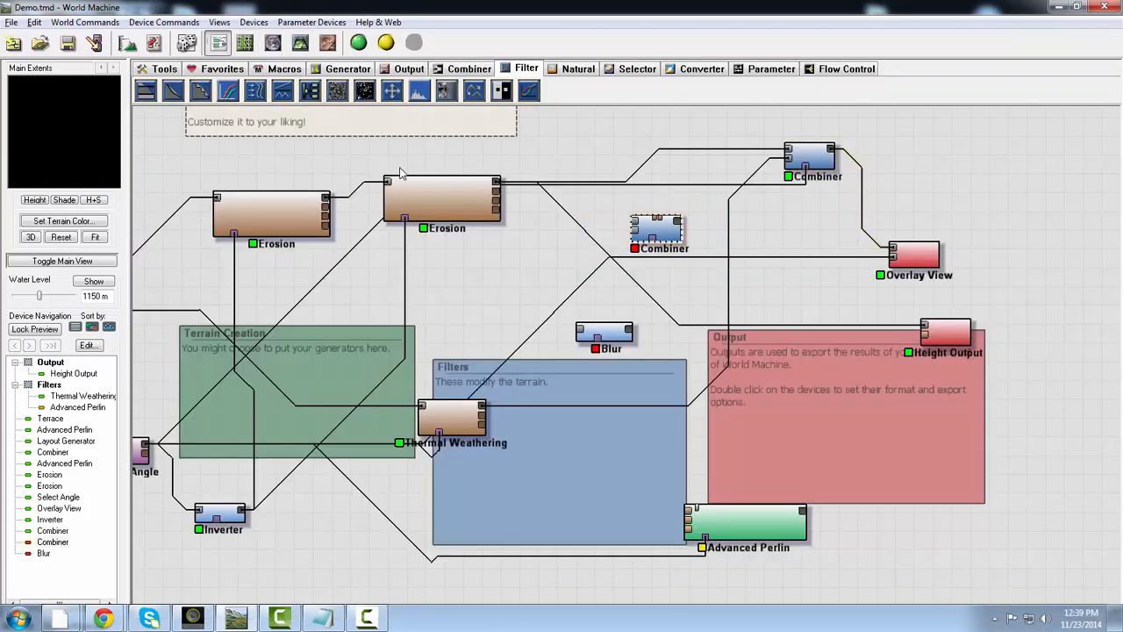
left_click_drag(408, 204, 472, 204)
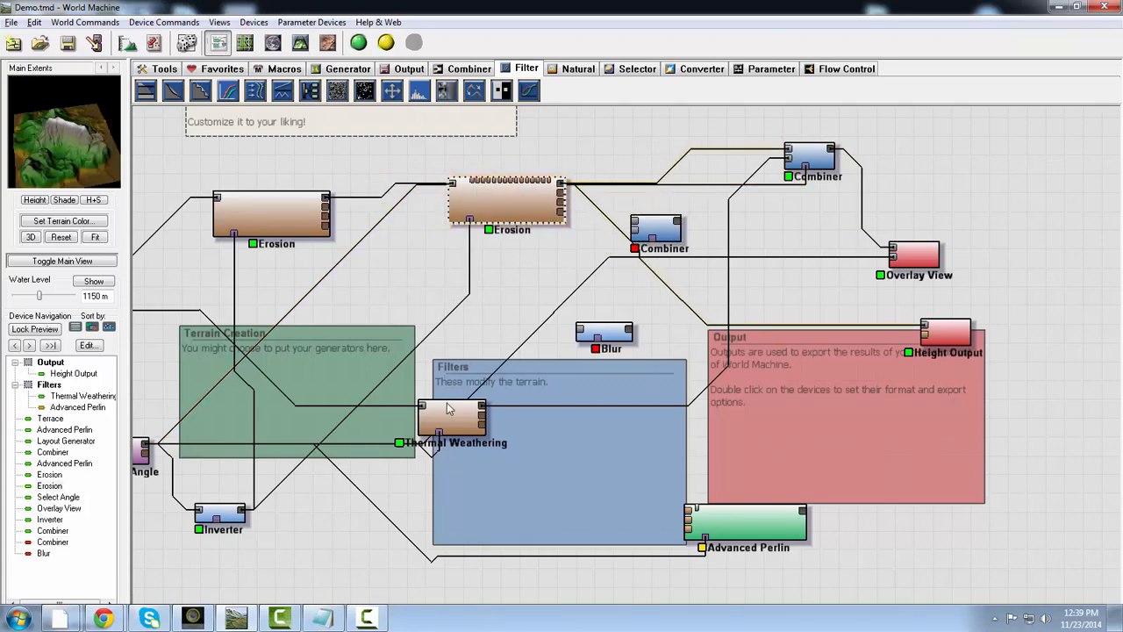
left_click_drag(447, 408, 558, 428)
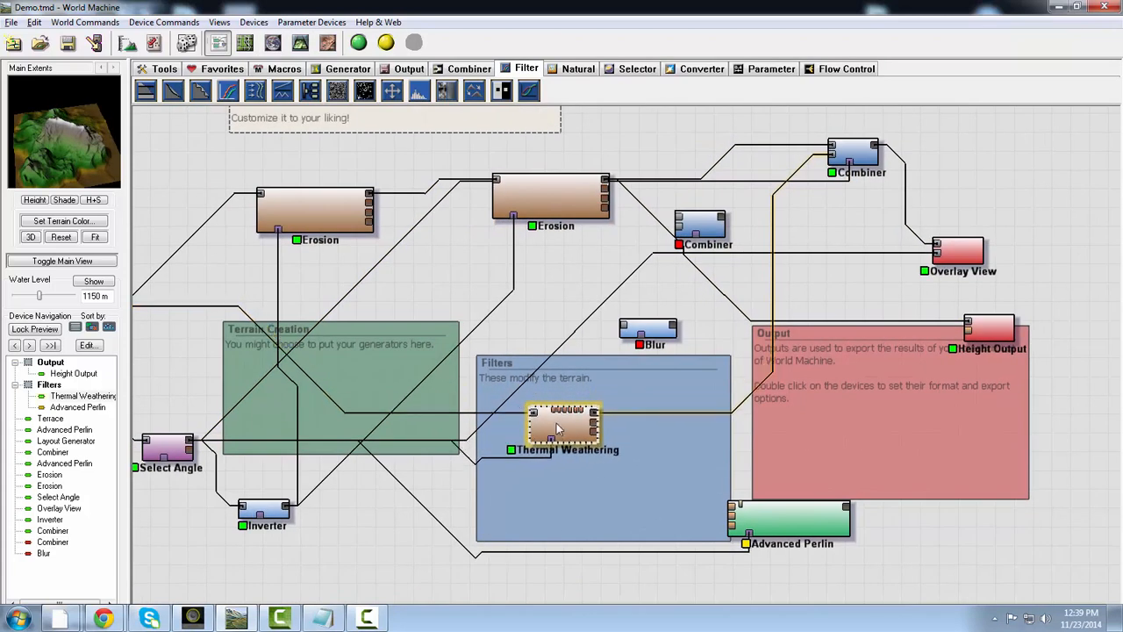
- Preview the connected Combiner, Overlay View and Select Angle devices and trace the wire from Select Angle to Overlay View
left_click_drag(861, 156, 864, 156)
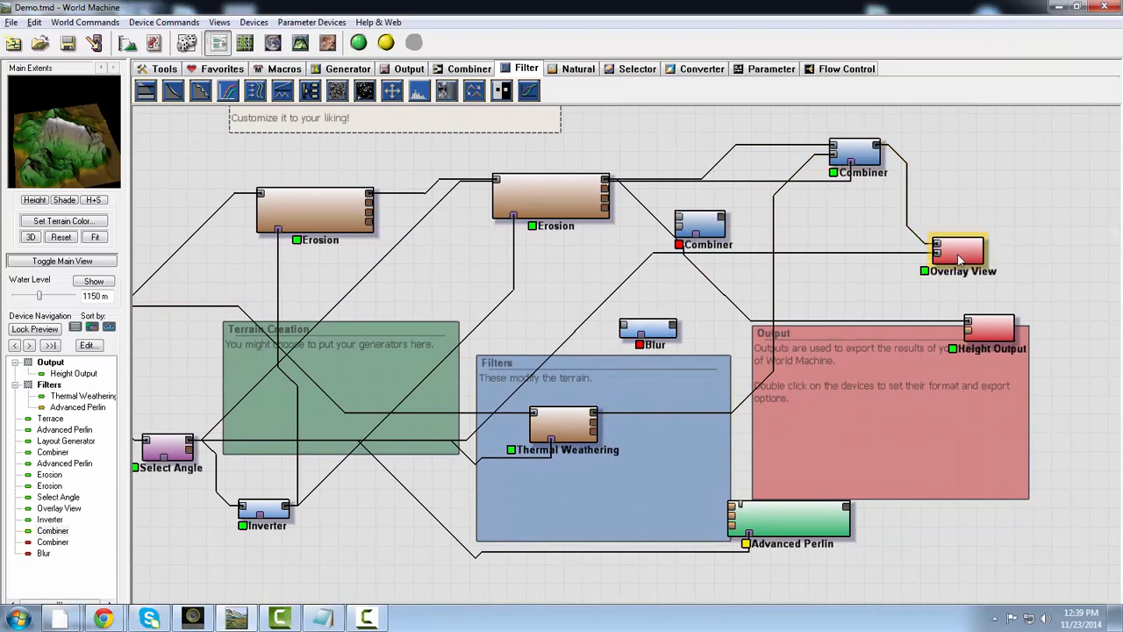
mouse_move(961, 258)
left_mouse_down()
mouse_move(1001, 223)
mouse_move(943, 258)
mouse_move(976, 255)
mouse_move(962, 258)
left_mouse_up()
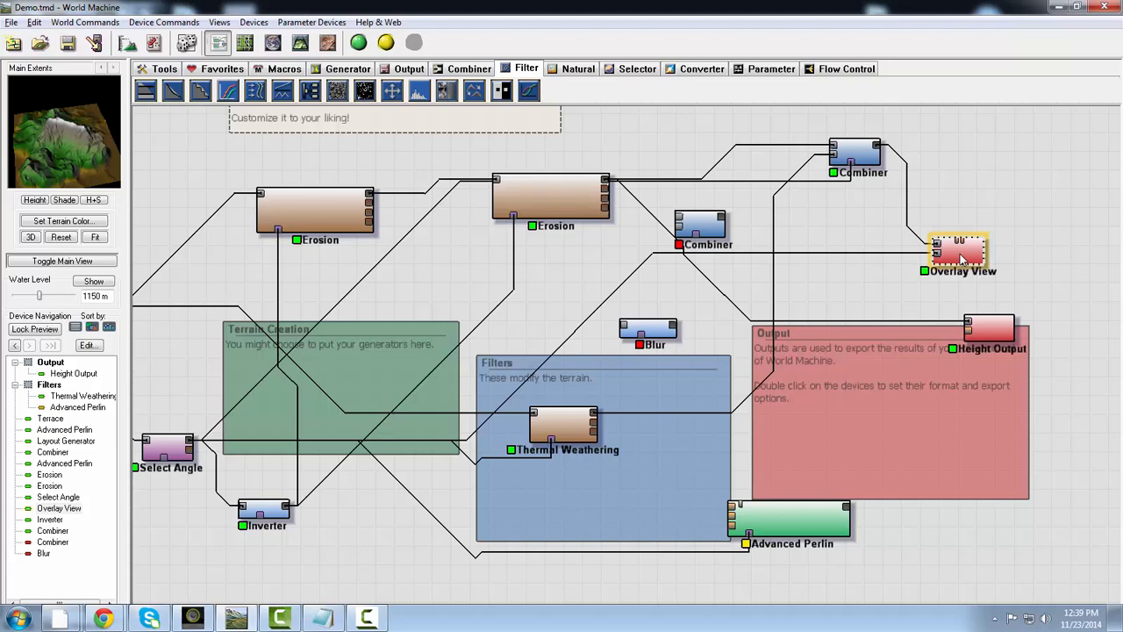
left_click(165, 452)
double_click(957, 250)
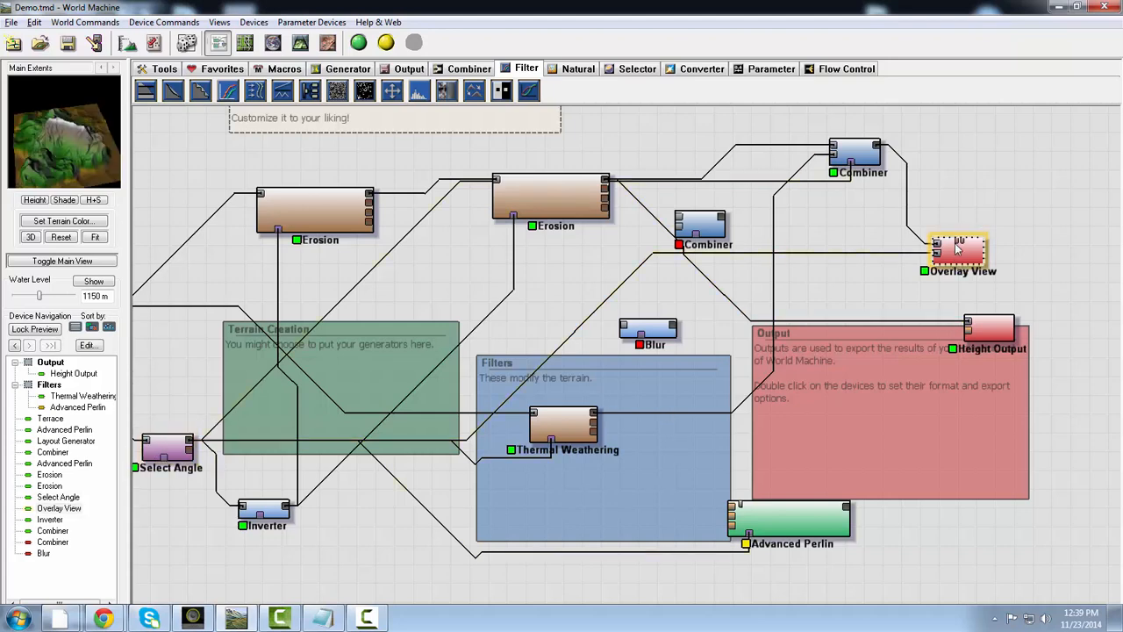
left_click(557, 358)
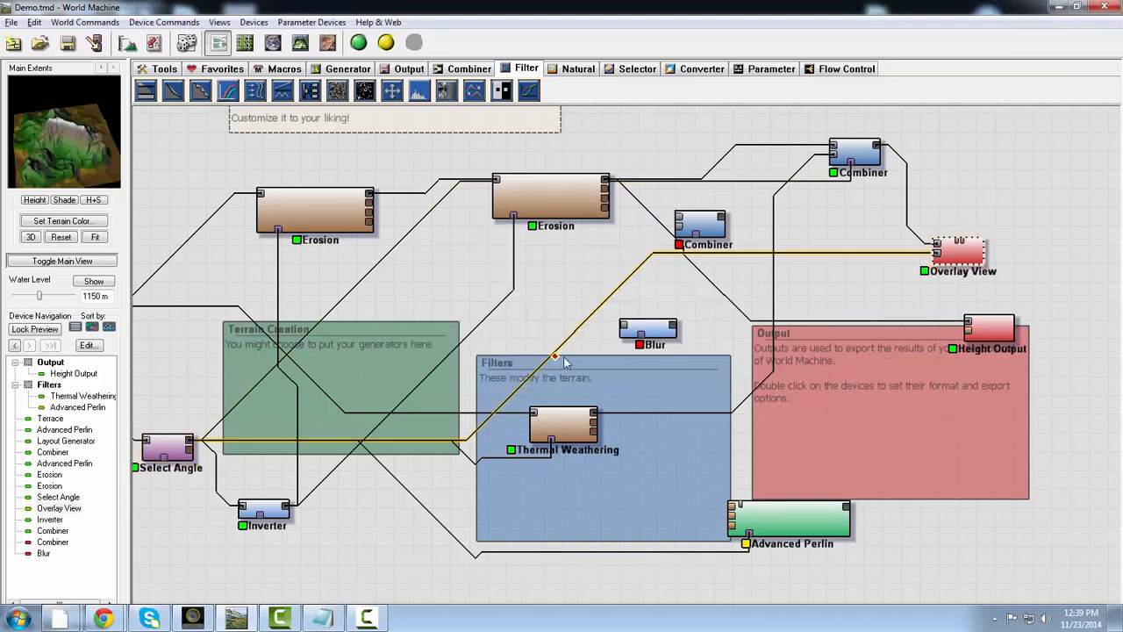
- Build the world, inspect the Overlay View terrain in the 3D view from several sides and return to the device network
left_click(358, 42)
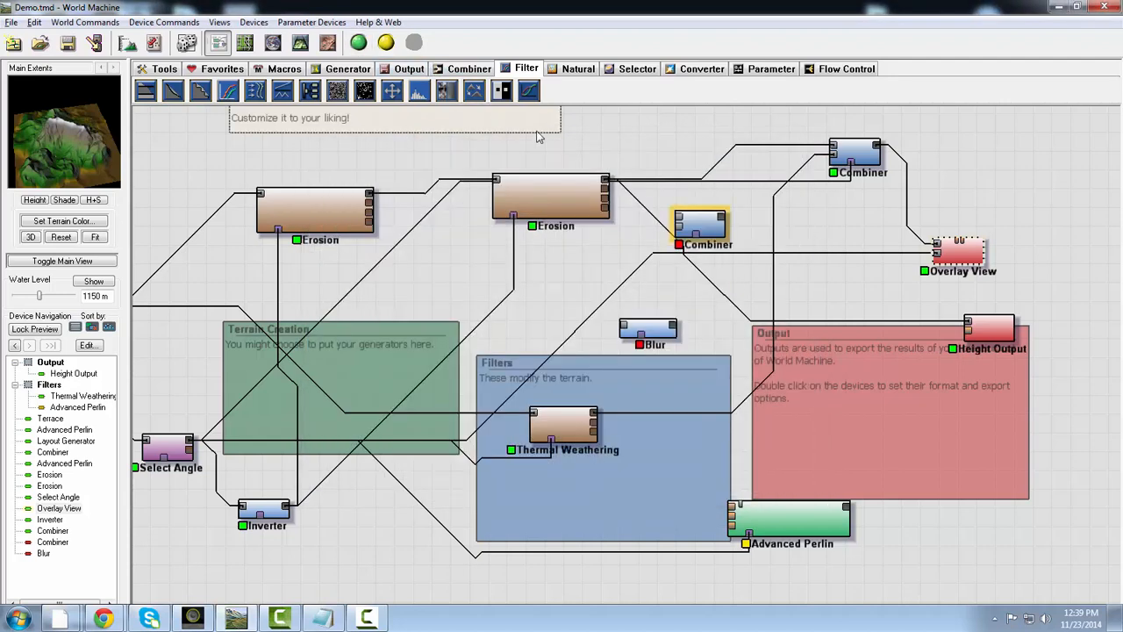
left_click(300, 42)
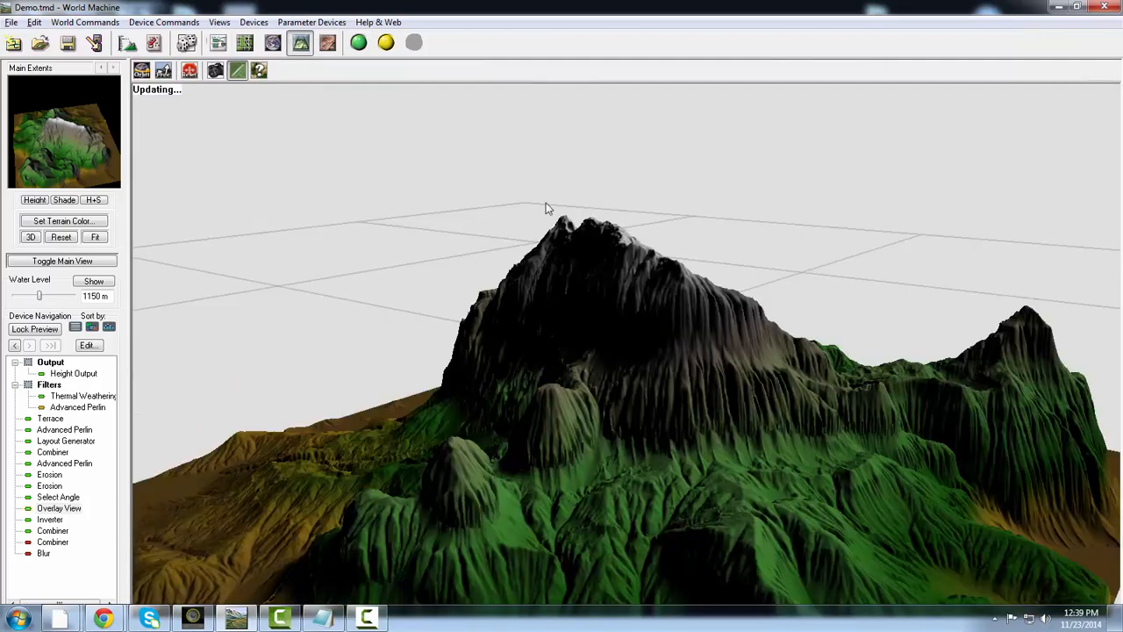
left_click_drag(803, 434, 542, 452)
left_click(63, 138)
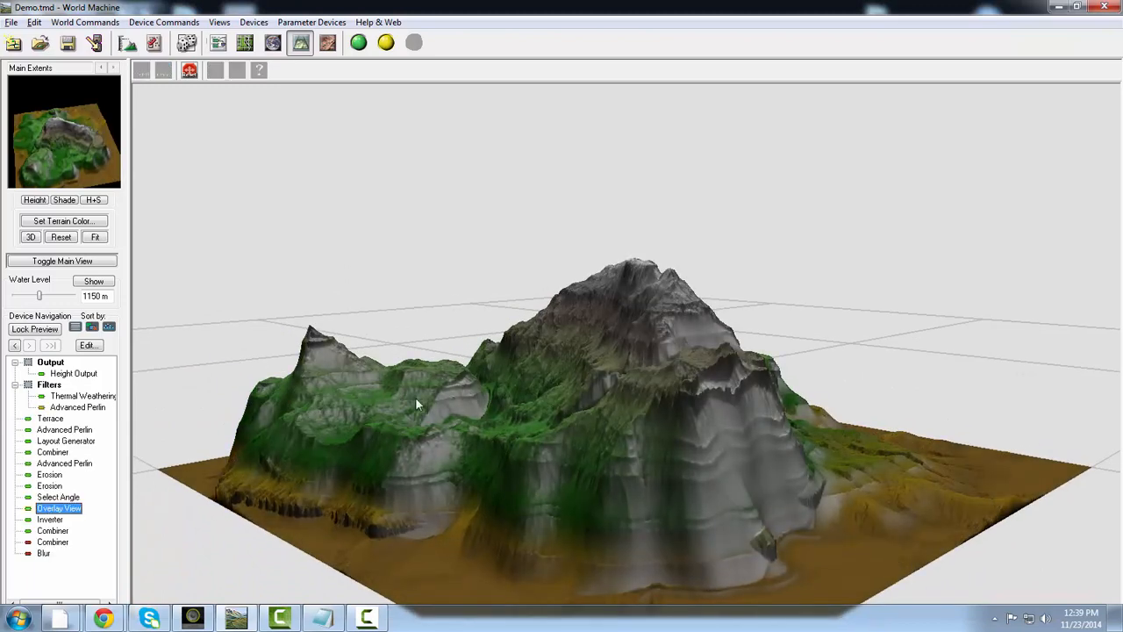
left_click_drag(415, 396, 492, 392)
scroll(487, 388, "up", 2)
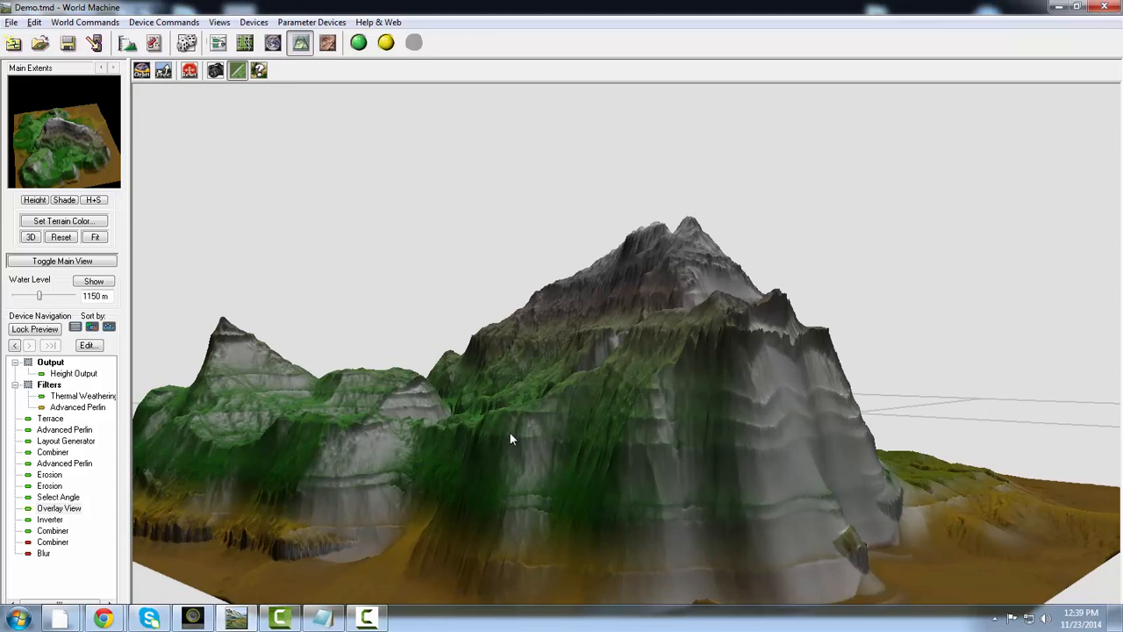
left_click_drag(511, 438, 459, 414)
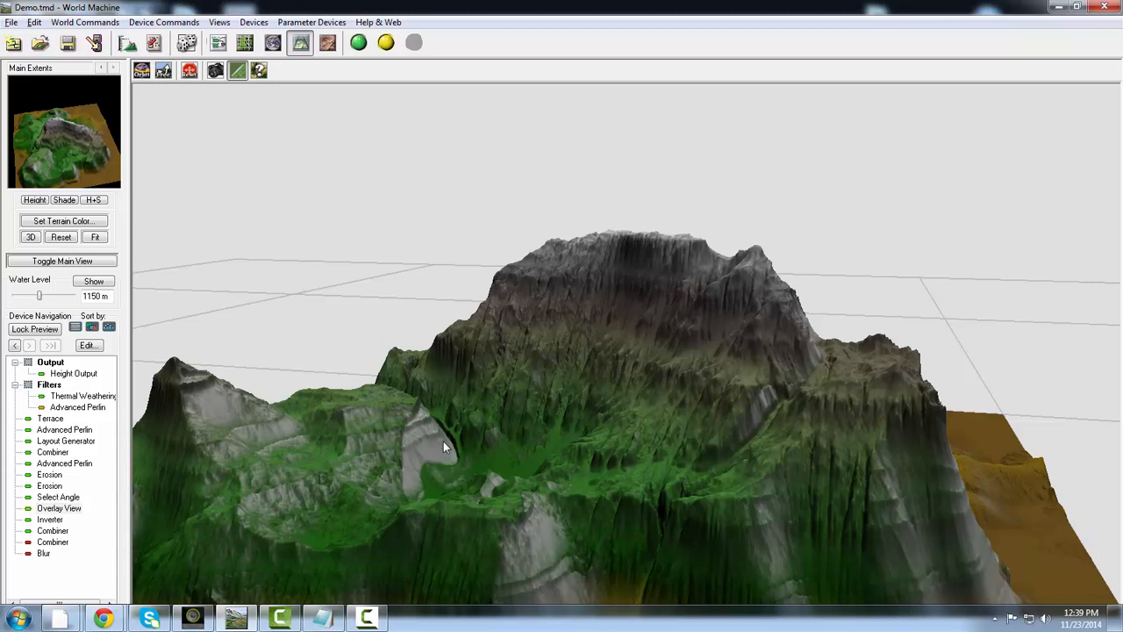
left_click(219, 44)
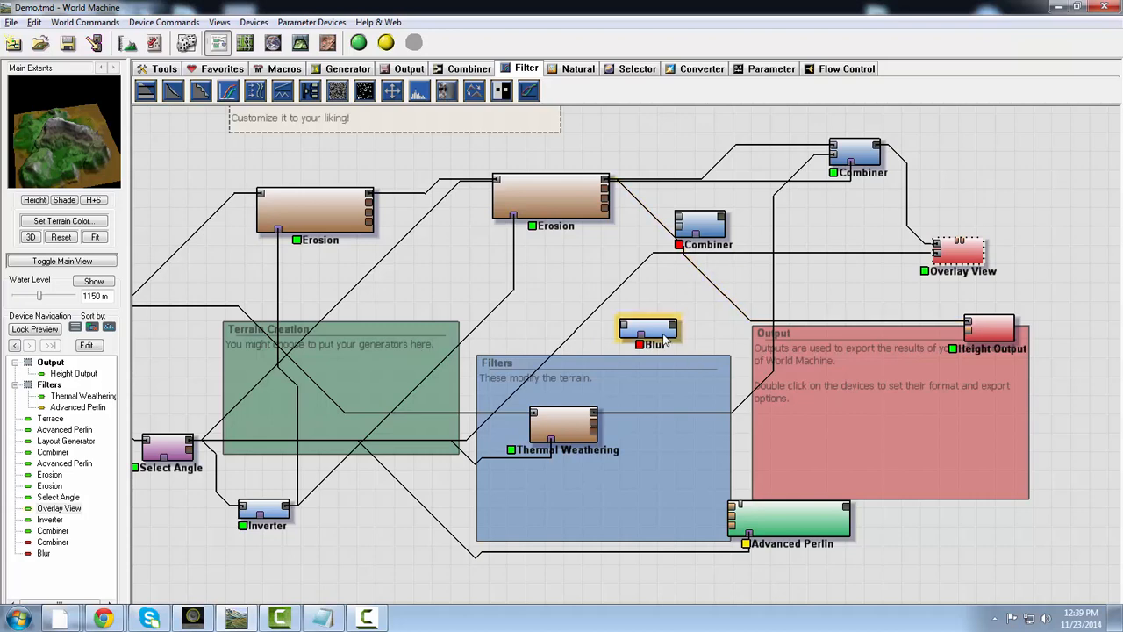
- Move the Blur device into the upper part of the Output group and nudge Thermal Weathering left and the Inverter up and right
left_click_drag(664, 341, 841, 418)
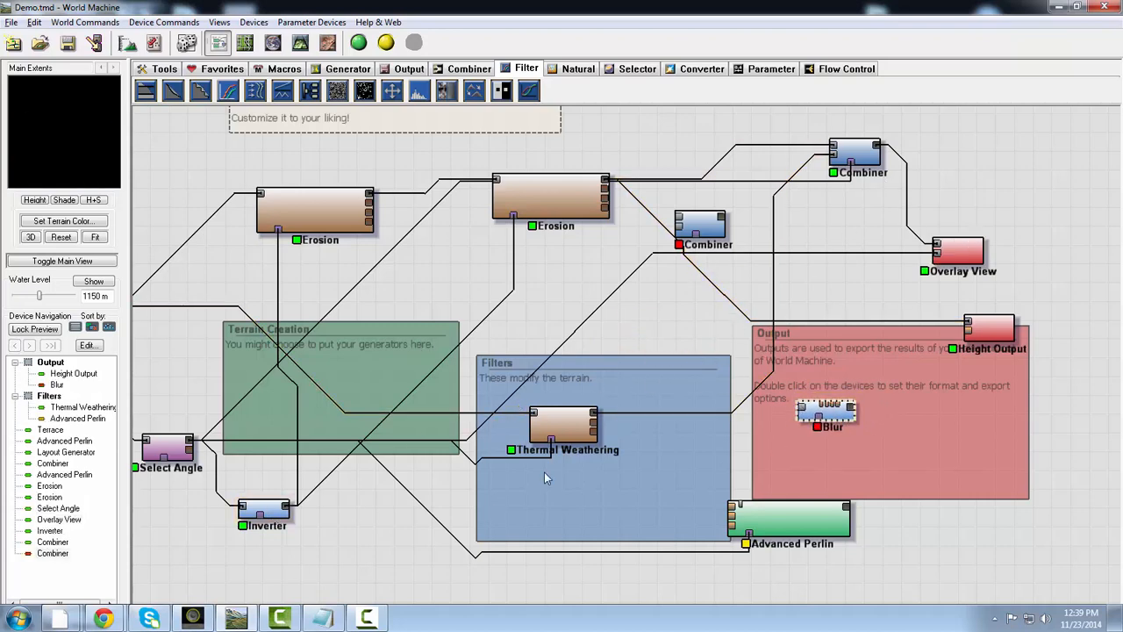
mouse_move(567, 406)
left_mouse_down()
mouse_move(578, 402)
mouse_move(551, 413)
left_mouse_up()
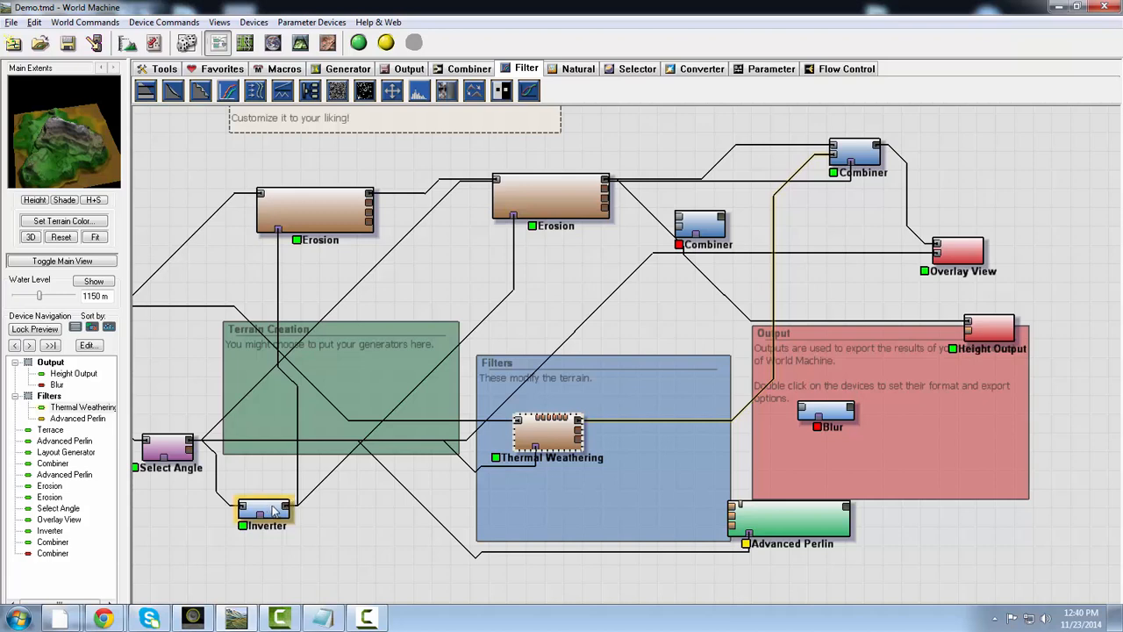
left_click_drag(272, 512, 285, 495)
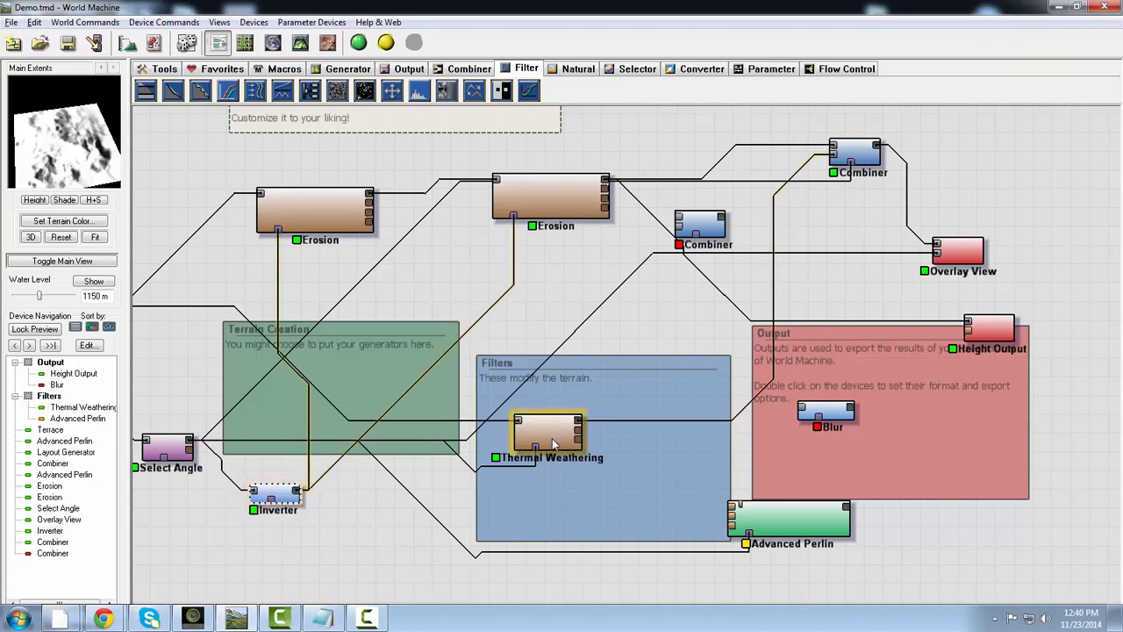
left_click_drag(553, 444, 535, 436)
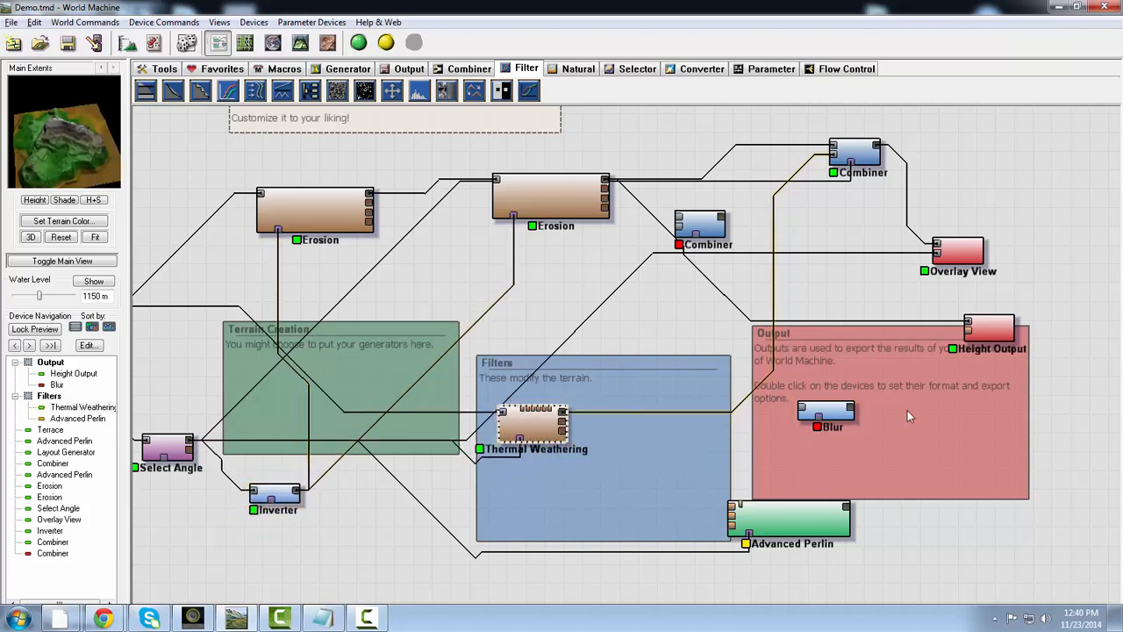
left_click_drag(838, 414, 866, 363)
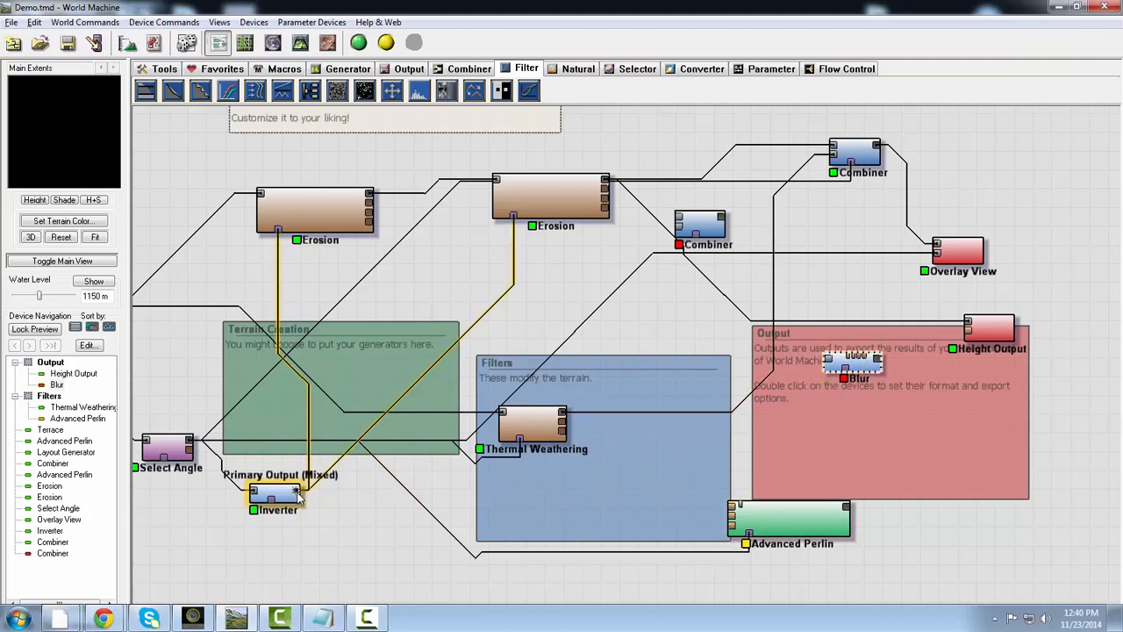
- Wire the Select Angle output into the Blur device and set its Gaussian blur radius to 8
left_click_drag(187, 446, 827, 368)
double_click(829, 367)
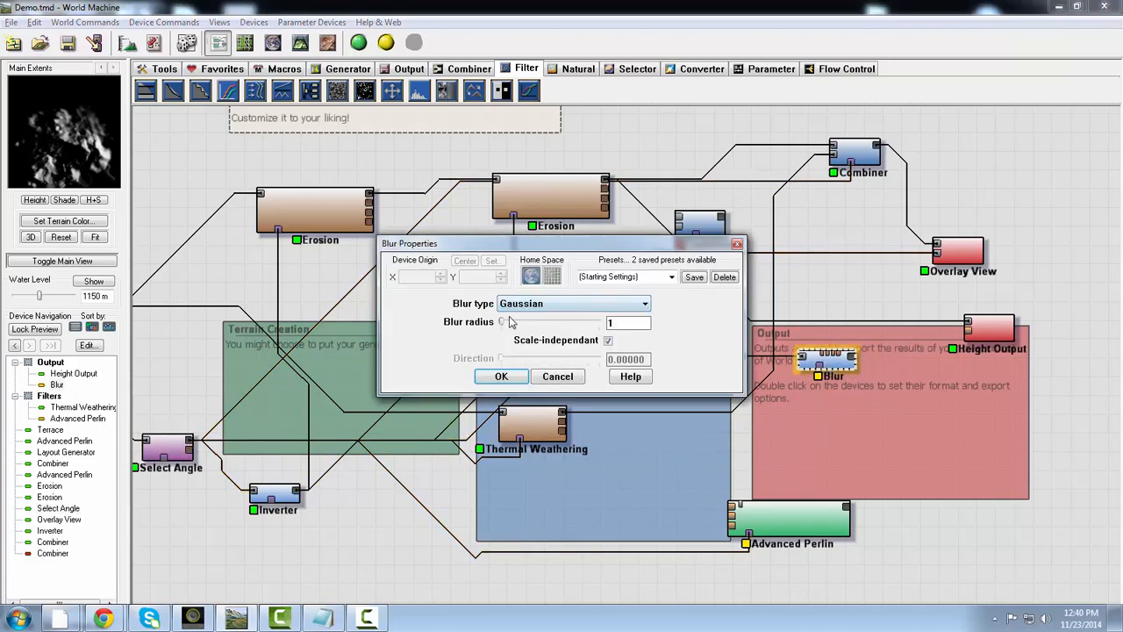
left_click_drag(507, 326, 511, 327)
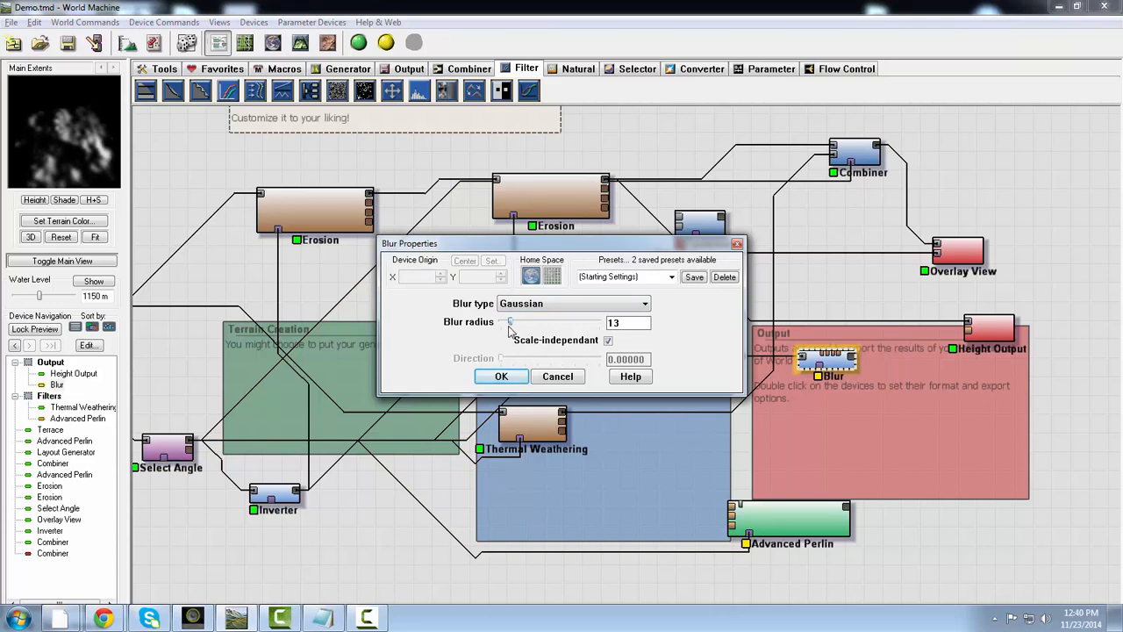
left_click(583, 304)
left_click(583, 304)
left_click(583, 305)
left_click(583, 304)
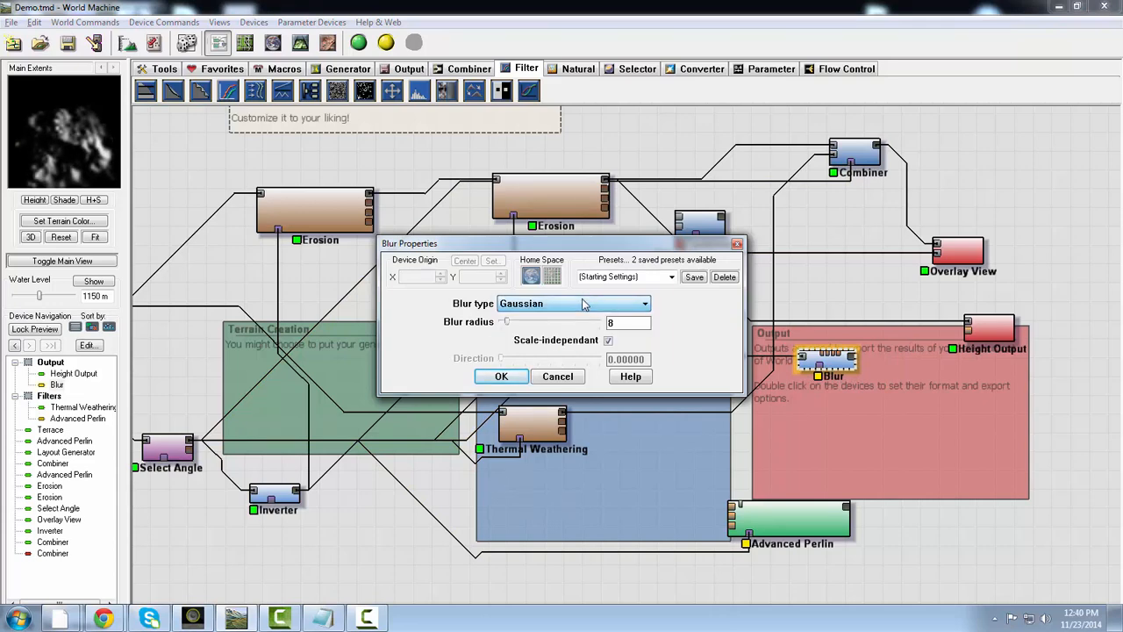
left_click(504, 378)
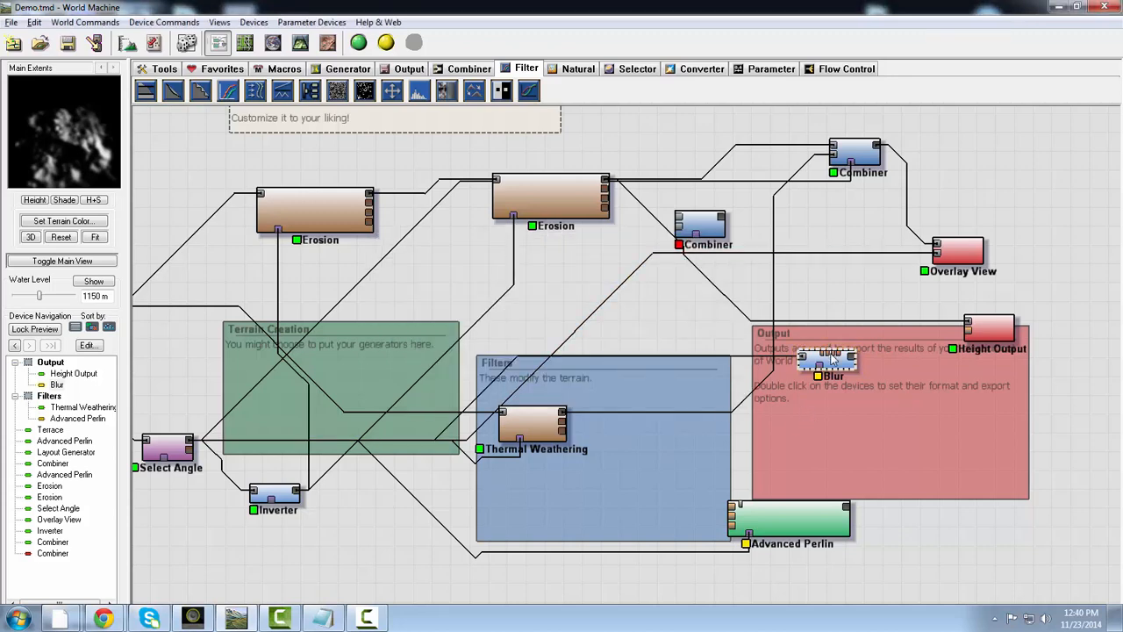
- Move Blur into the Filters group, wire its output to the copied Advanced Perlin's mask input and preview the masked noise
left_click_drag(830, 359, 748, 537)
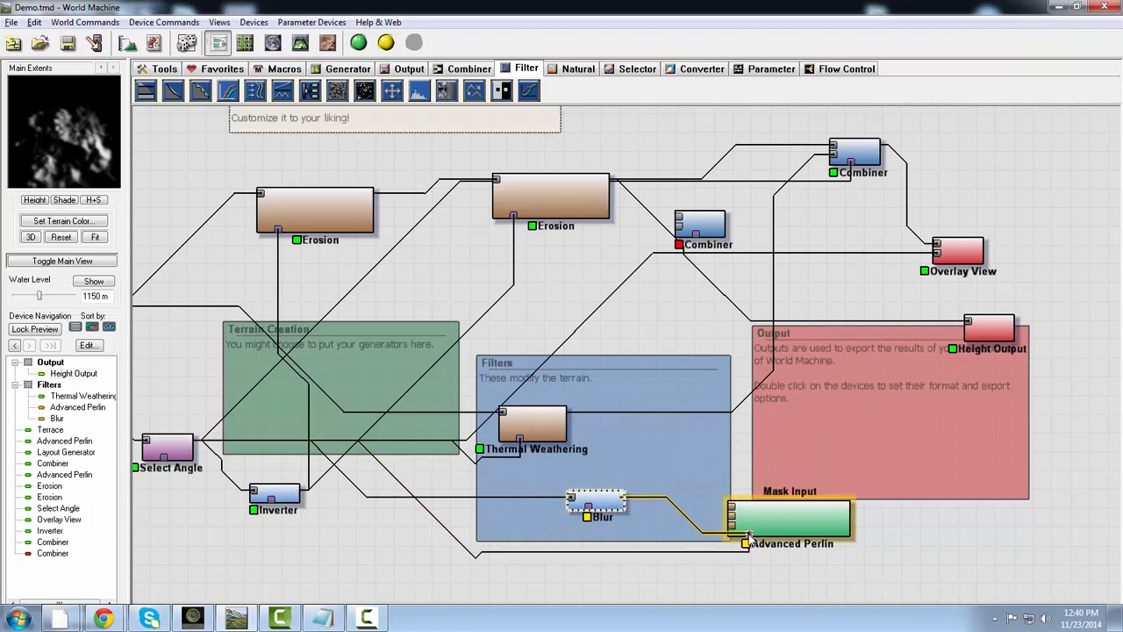
left_click(777, 522)
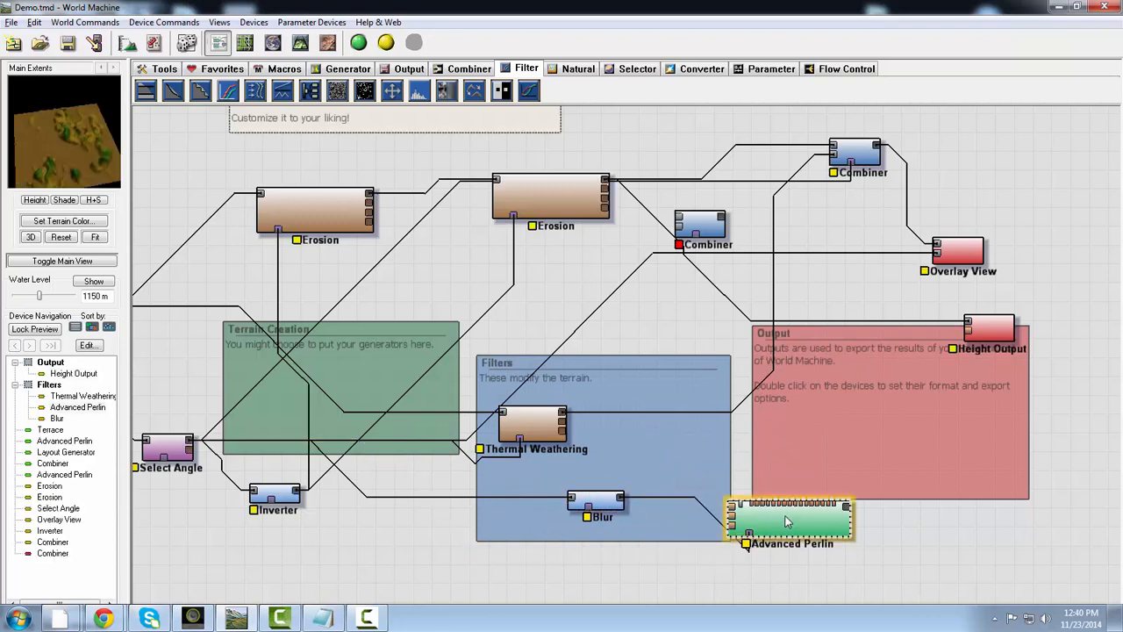
double_click(787, 522)
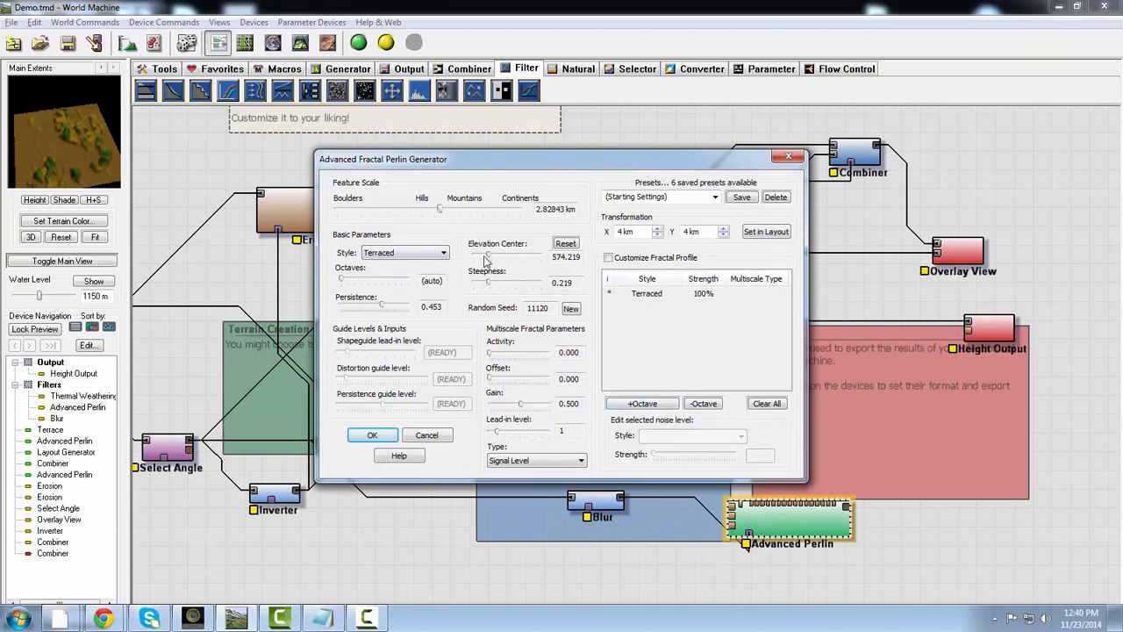
left_click_drag(494, 258, 487, 258)
left_click_drag(440, 211, 421, 211)
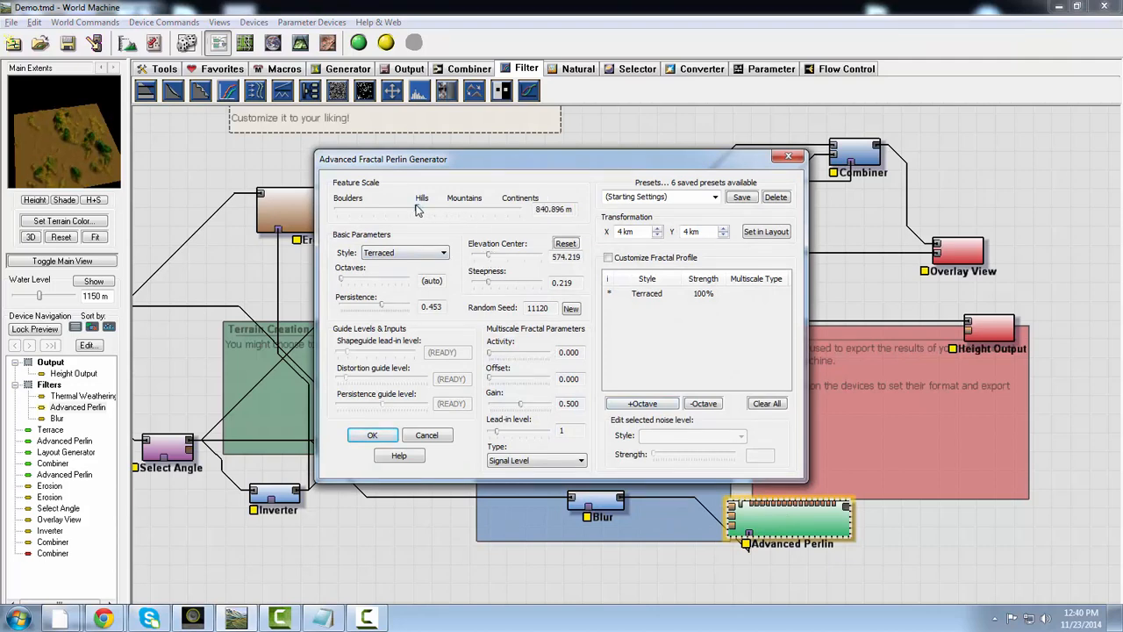
left_click(788, 158)
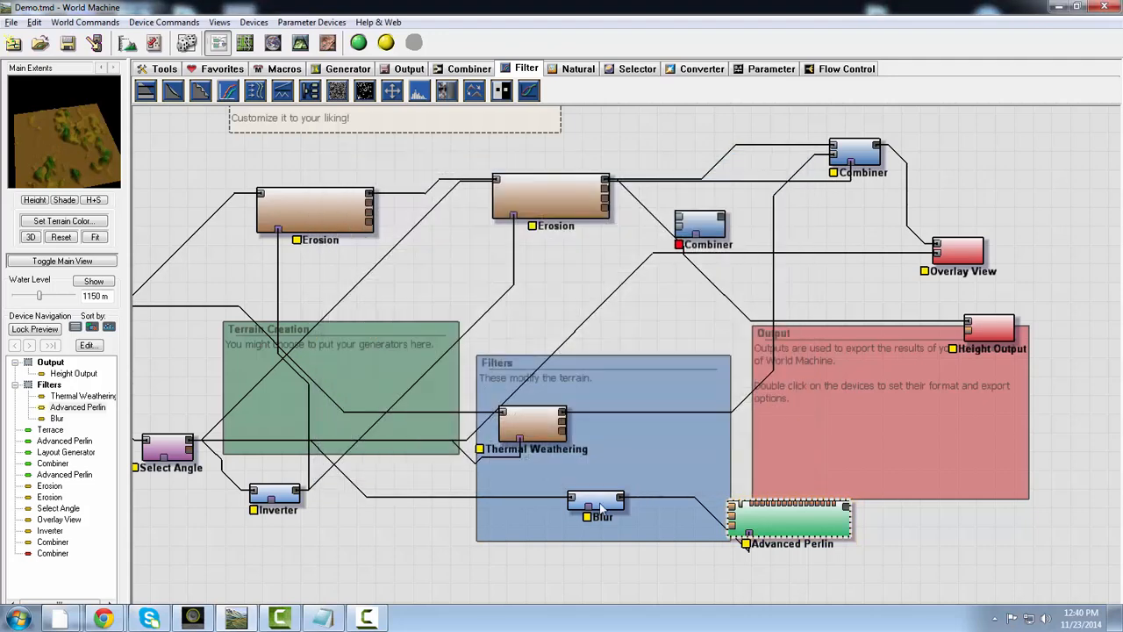
- Reduce the Blur device's radius, preview the masked Advanced Perlin and move that generator slightly up and left
double_click(601, 505)
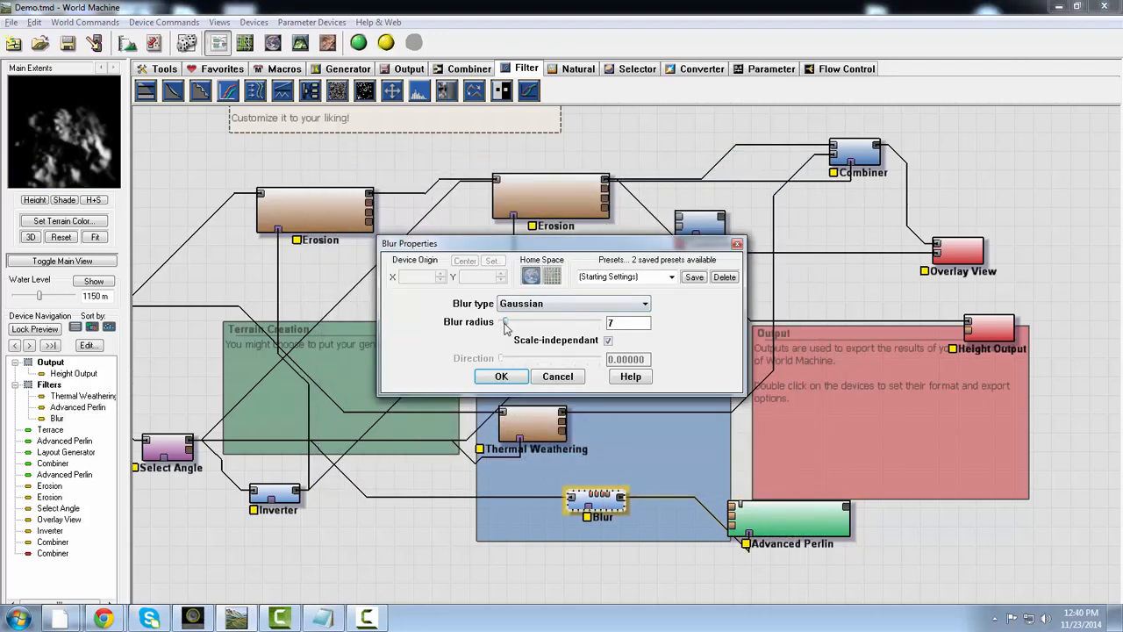
left_click_drag(505, 326, 500, 326)
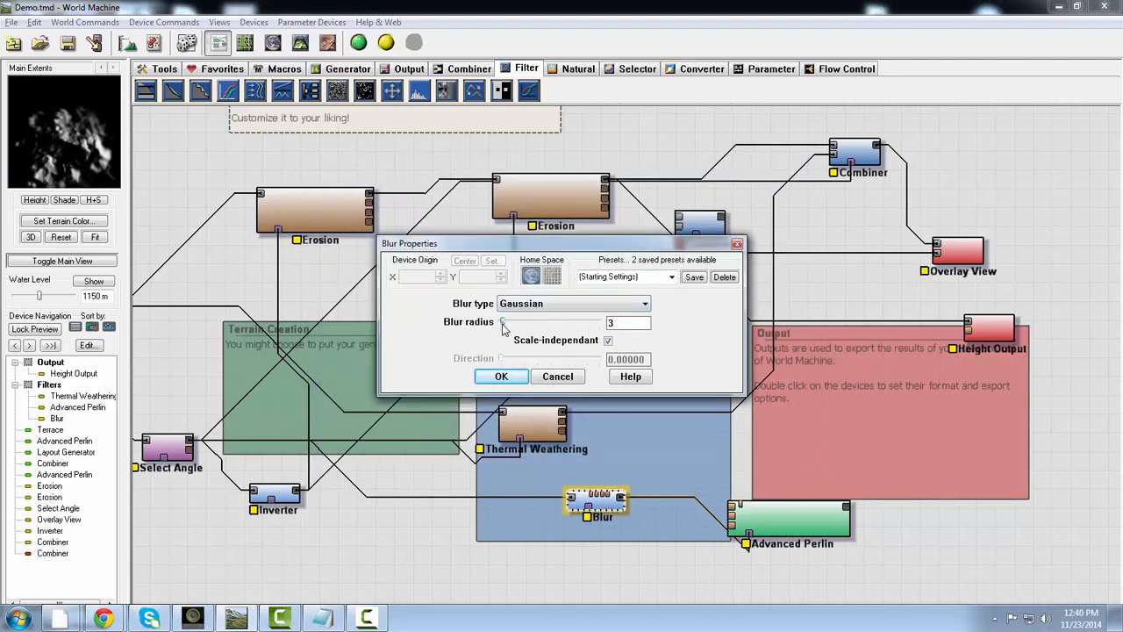
left_click(501, 375)
left_click(789, 520)
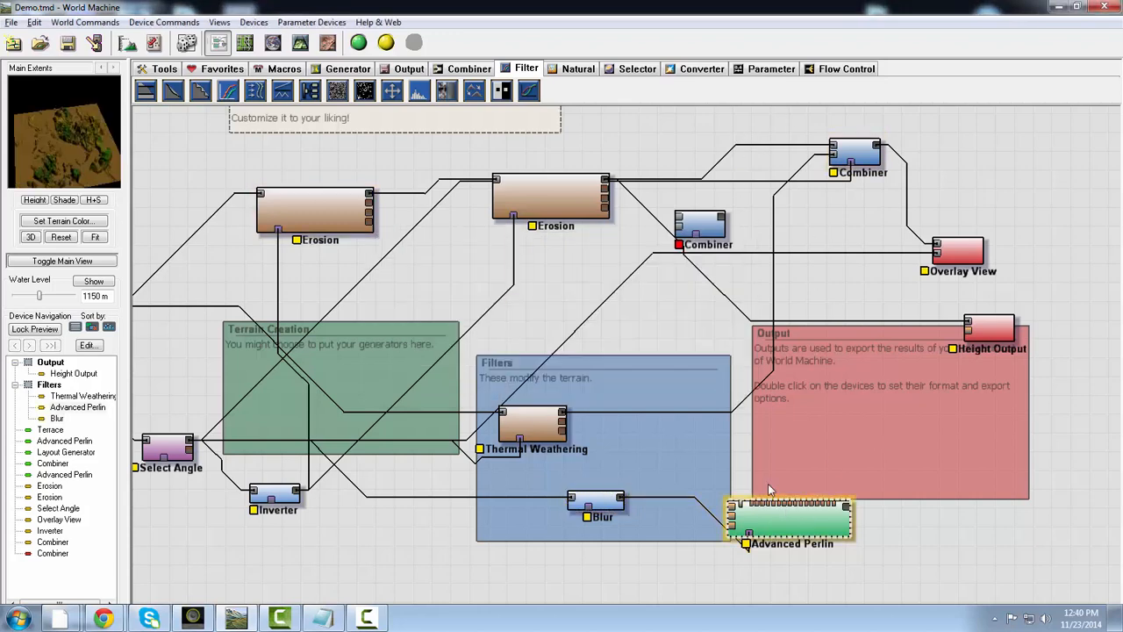
left_click_drag(803, 528, 787, 519)
- Move Overlay View farther right, duplicate the connected Combiner and place the copy in the Output group
left_click(856, 160)
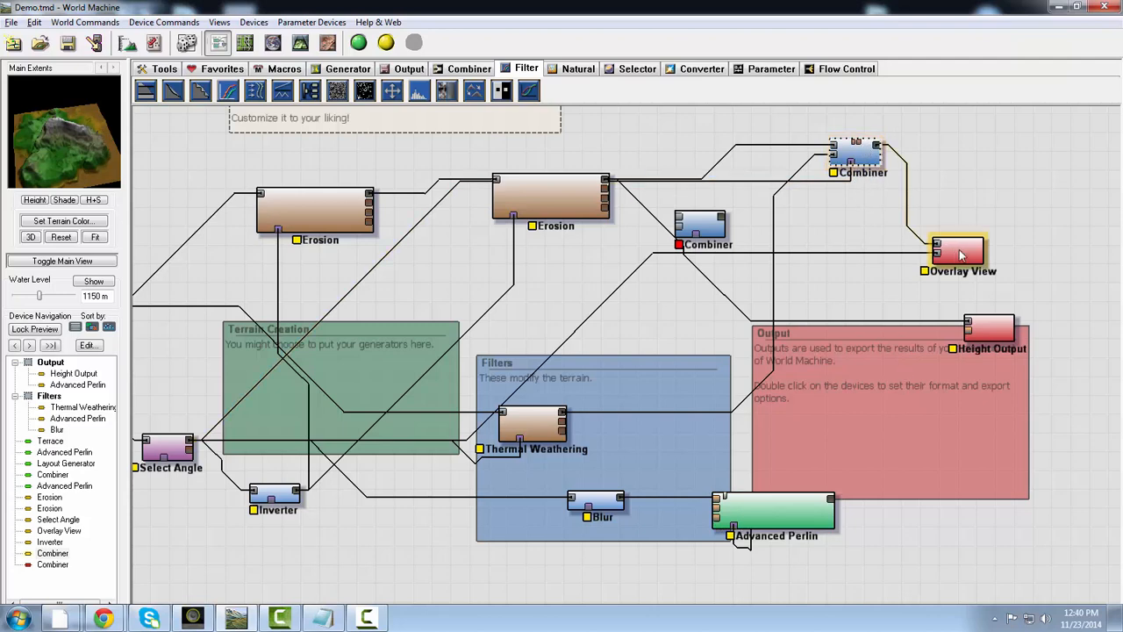
left_click_drag(961, 254, 1081, 237)
left_click(864, 152)
key("ctrl+c")
key("ctrl+v")
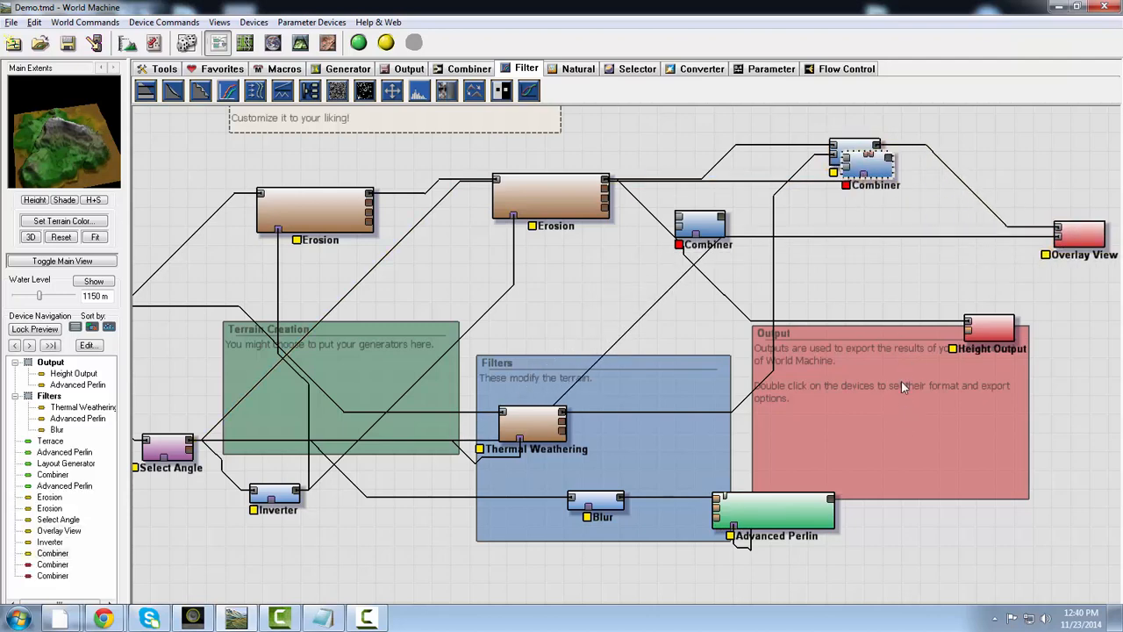
left_click_drag(871, 175, 902, 430)
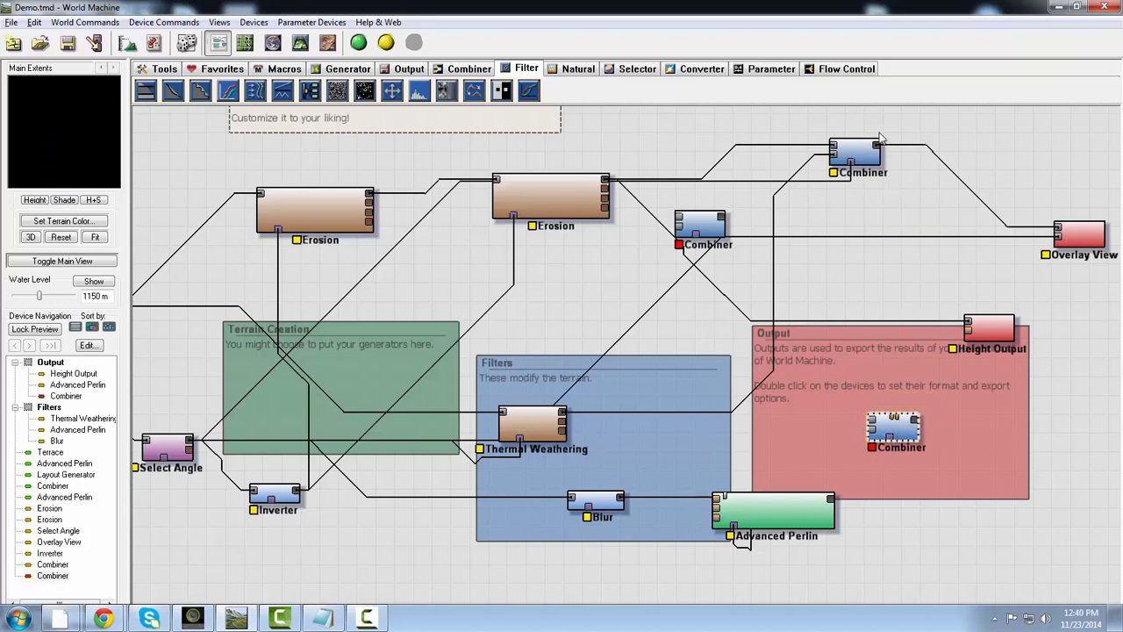
- Wire the original Combiner and the masked Advanced Perlin into the copied Combiner's two inputs, and Blur's output into its mask input
left_click(877, 149)
left_click_drag(878, 149, 884, 402)
left_click_drag(832, 502, 870, 408)
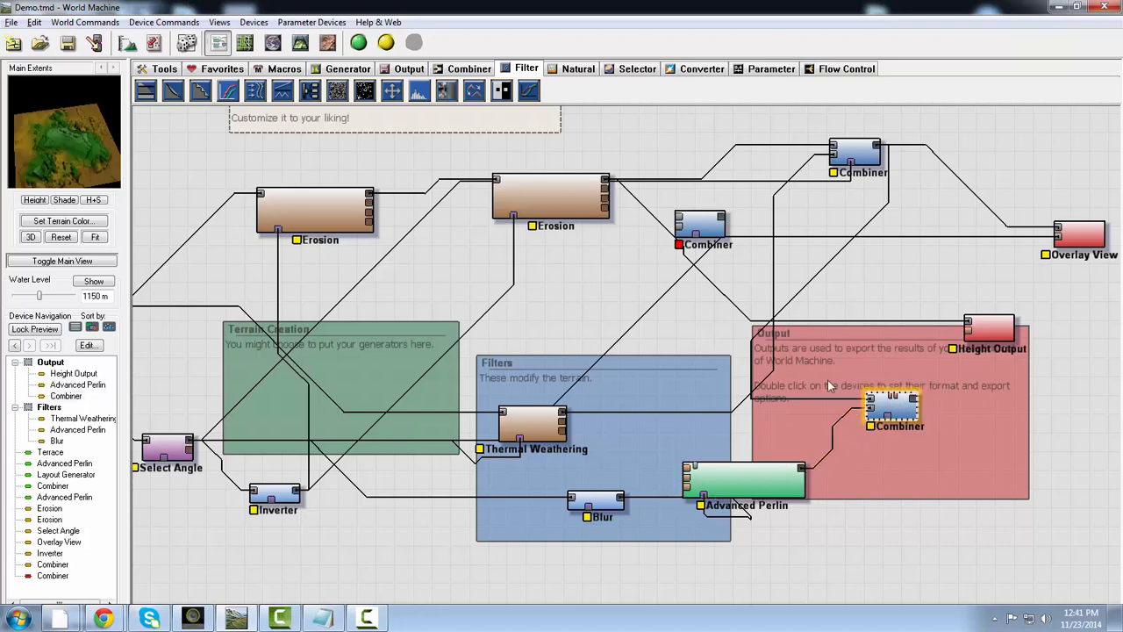
left_click_drag(70, 141, 63, 119)
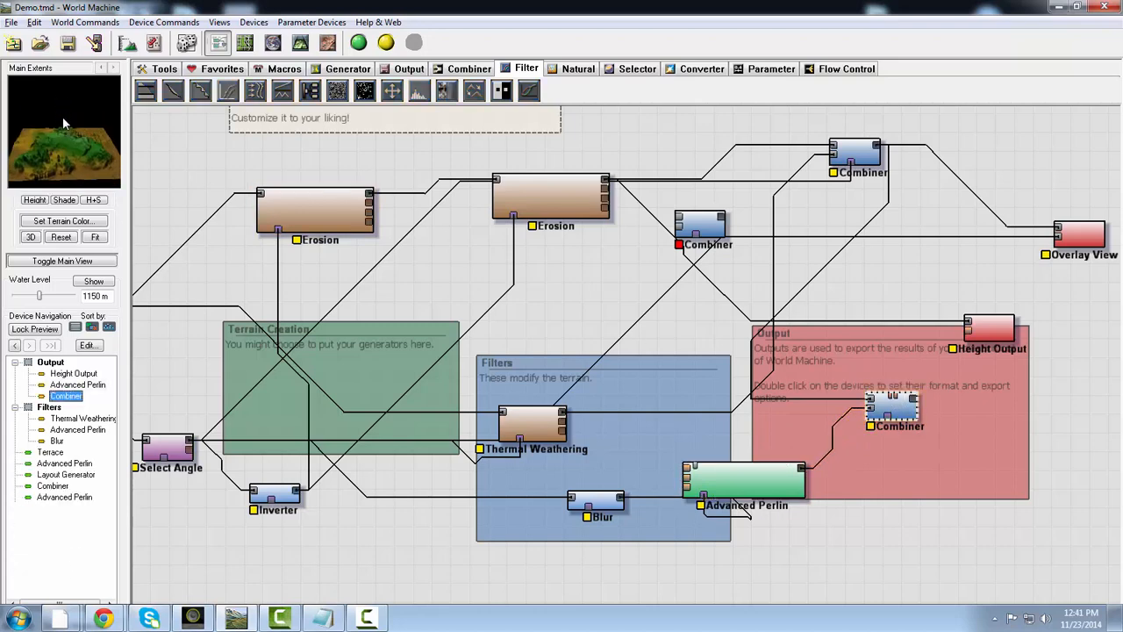
left_click_drag(909, 412, 918, 400)
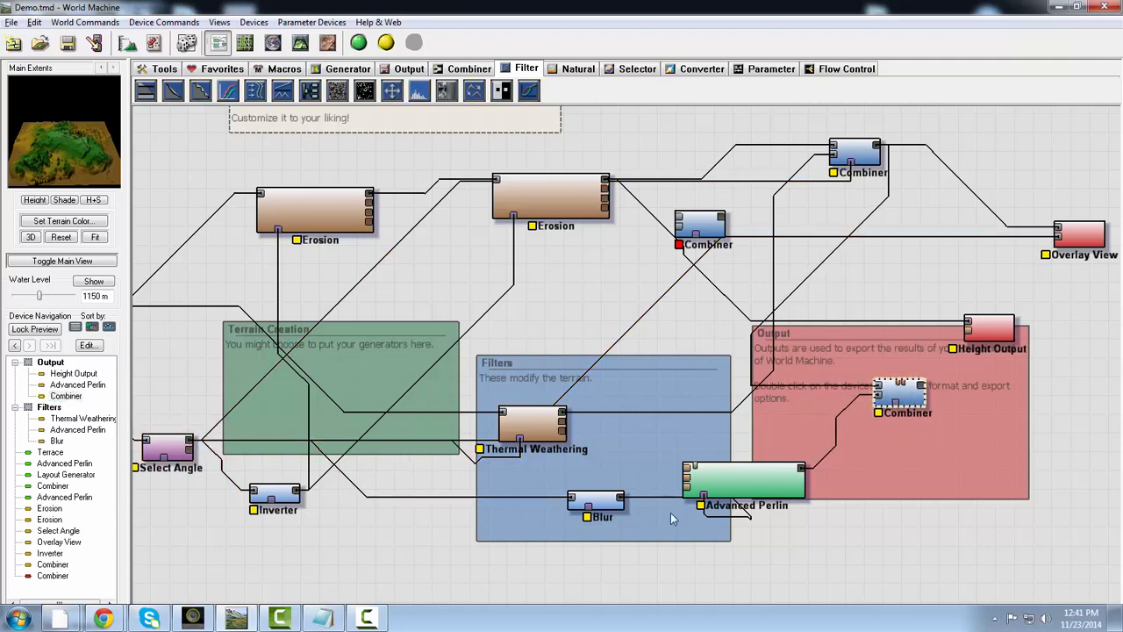
left_click_drag(619, 499, 900, 404)
left_click(900, 403)
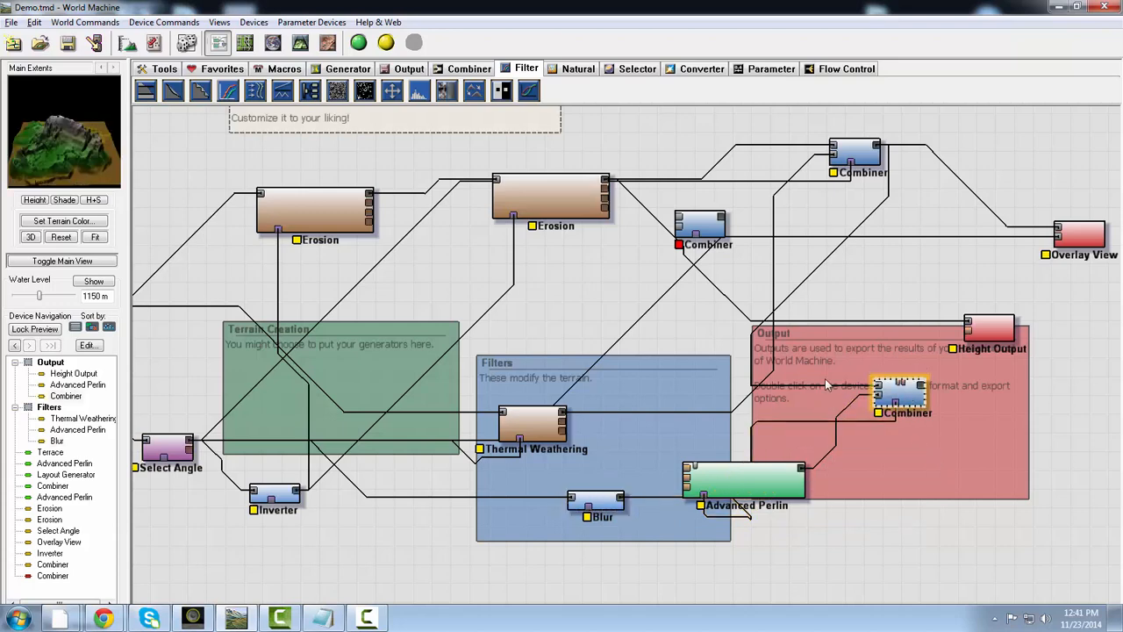
- Keep the copied Combiner's method at Average and raise its strength to about 0.77
double_click(913, 401)
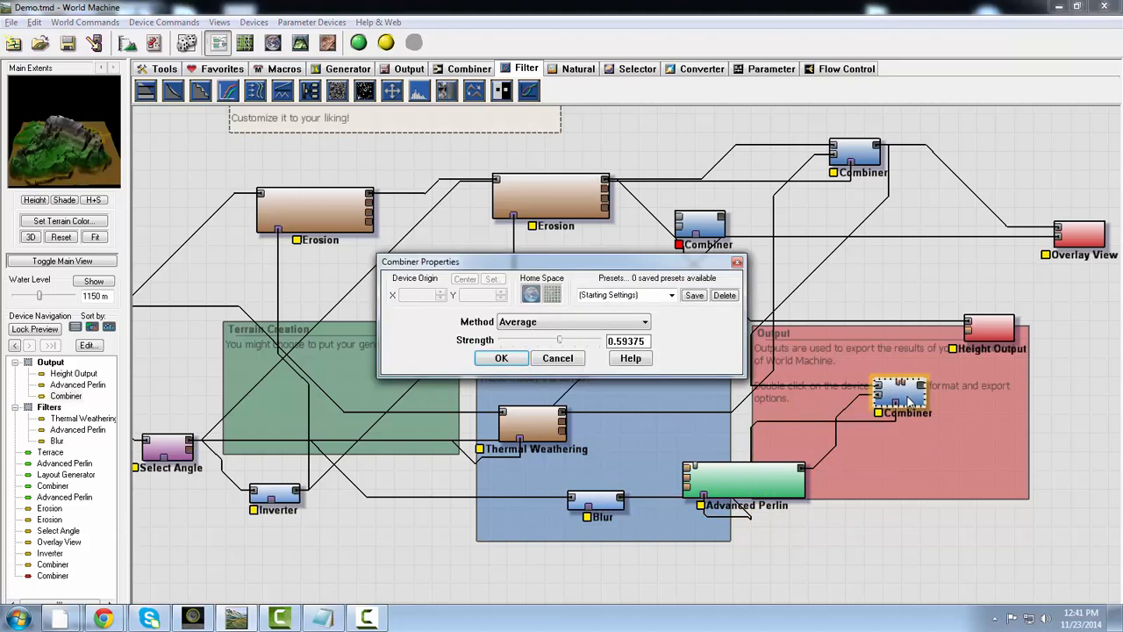
left_click(572, 322)
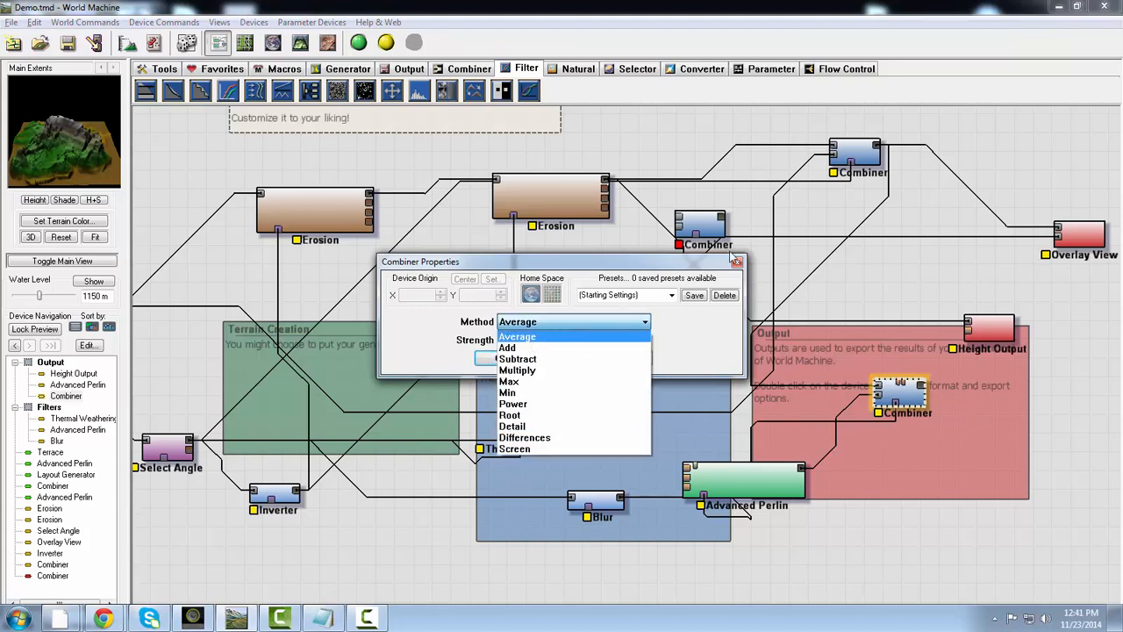
left_click(647, 308)
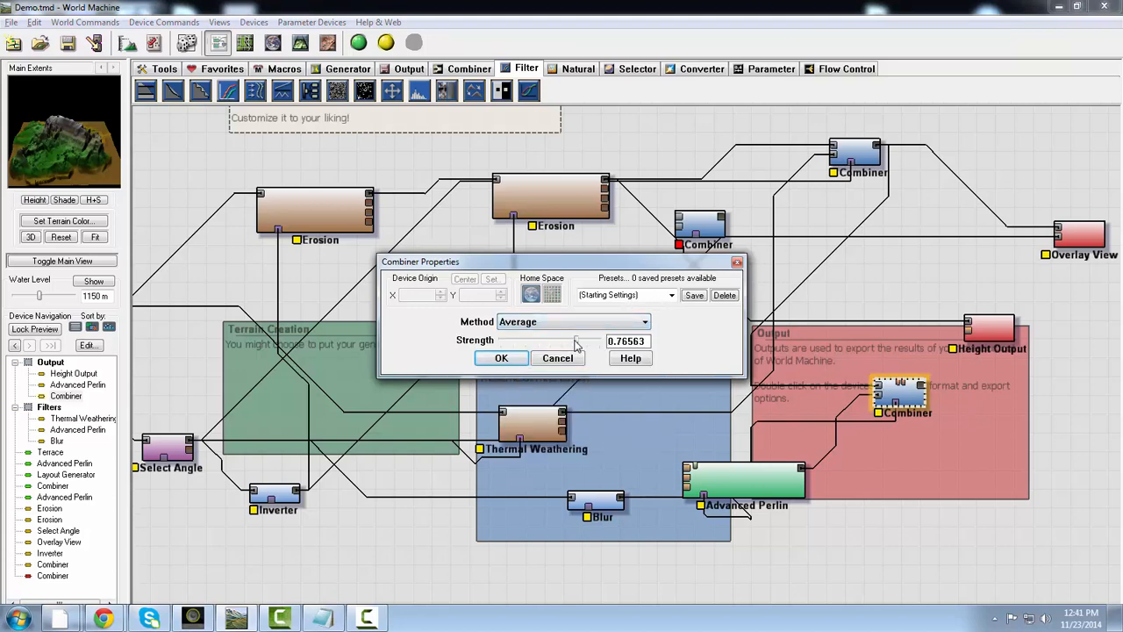
left_click_drag(594, 339, 573, 328)
left_click(499, 358)
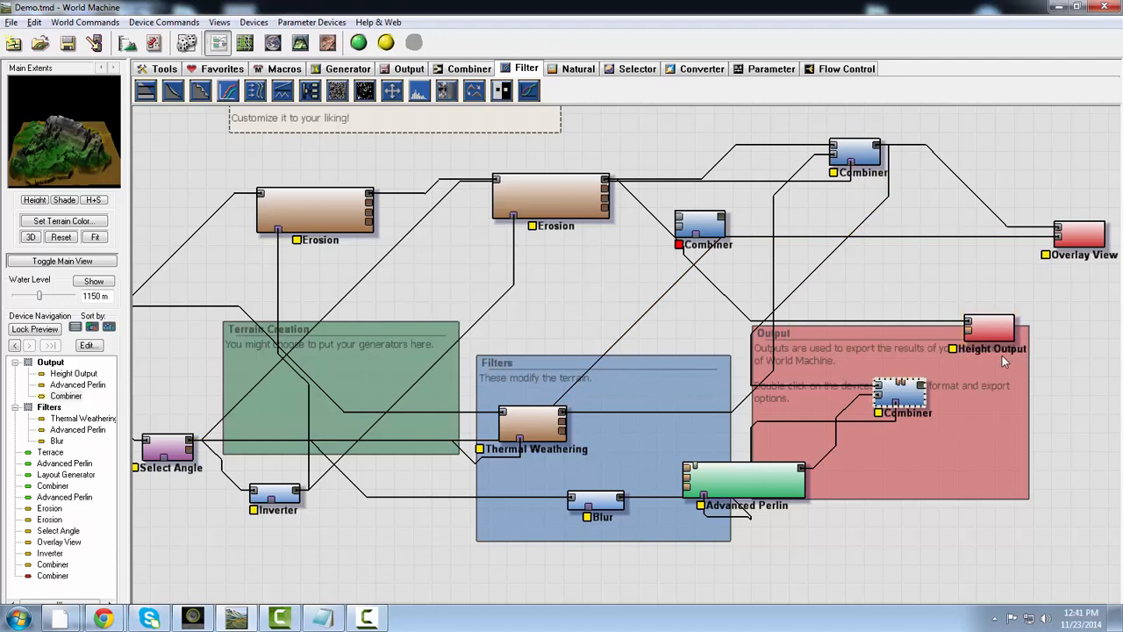
- Move the copied Combiner above the Output group near Overlay View and wire its output into Overlay View's primary input
left_click_drag(896, 390, 987, 268)
left_click_drag(1050, 295, 1050, 295)
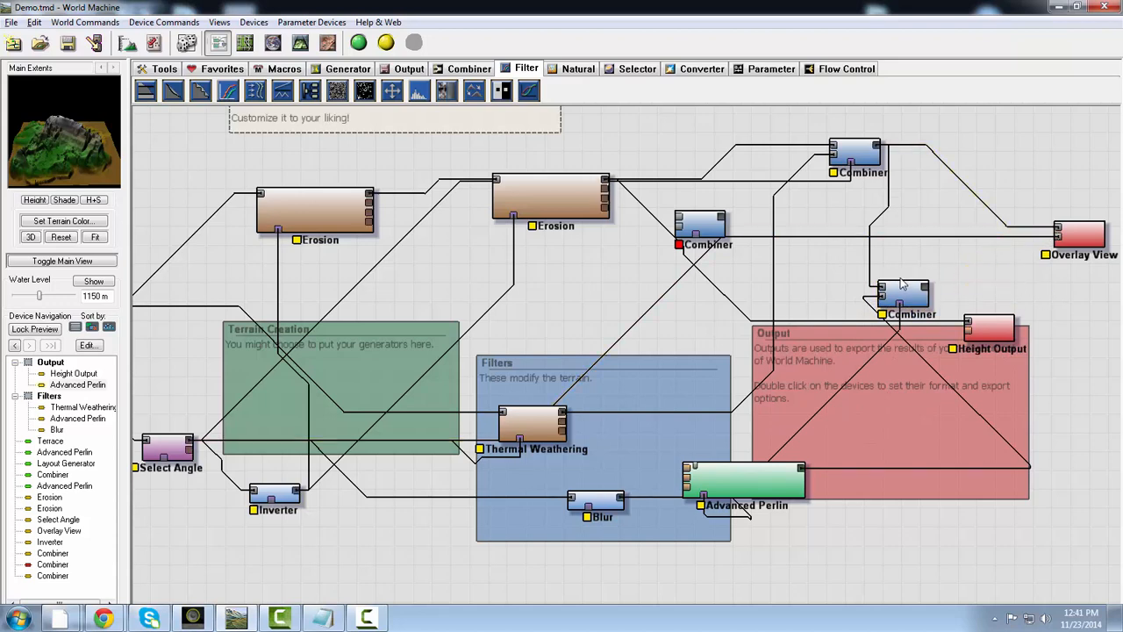
left_click_drag(904, 294, 1059, 235)
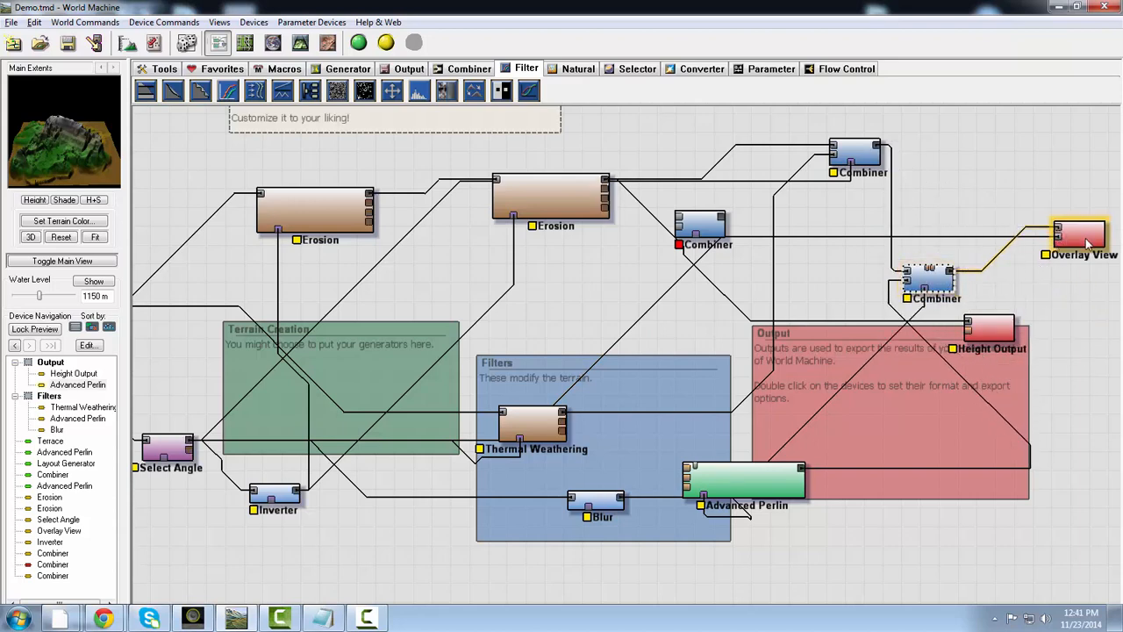
- Build the world at full resolution with Overlay View selected and inspect the Perlin-roughened terrain in the 3D view
left_click(1088, 245)
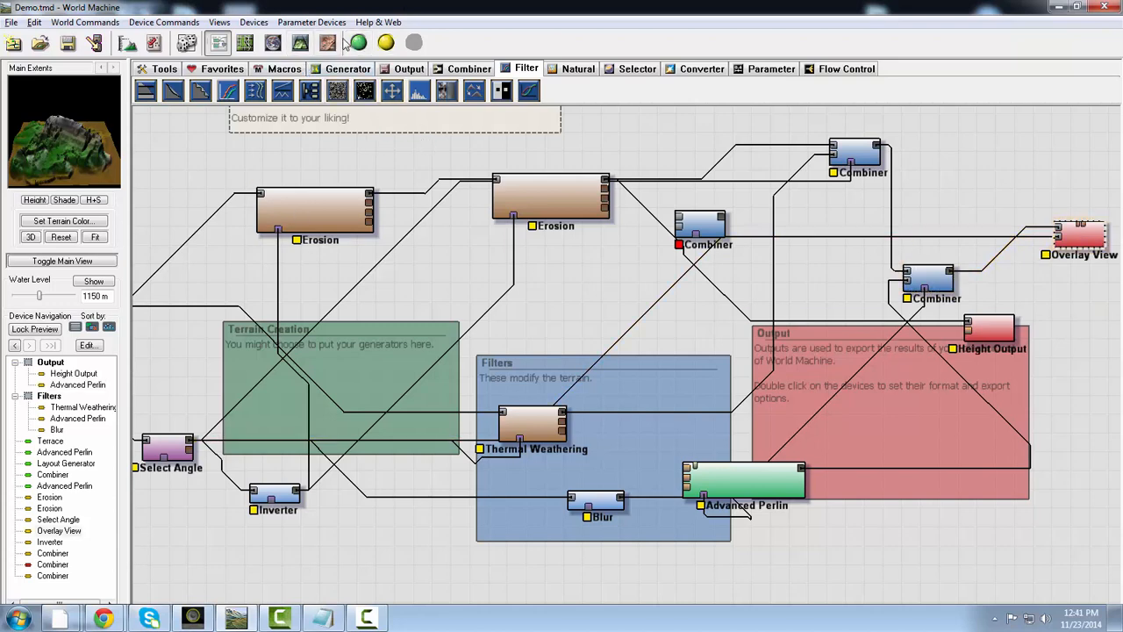
left_click(357, 44)
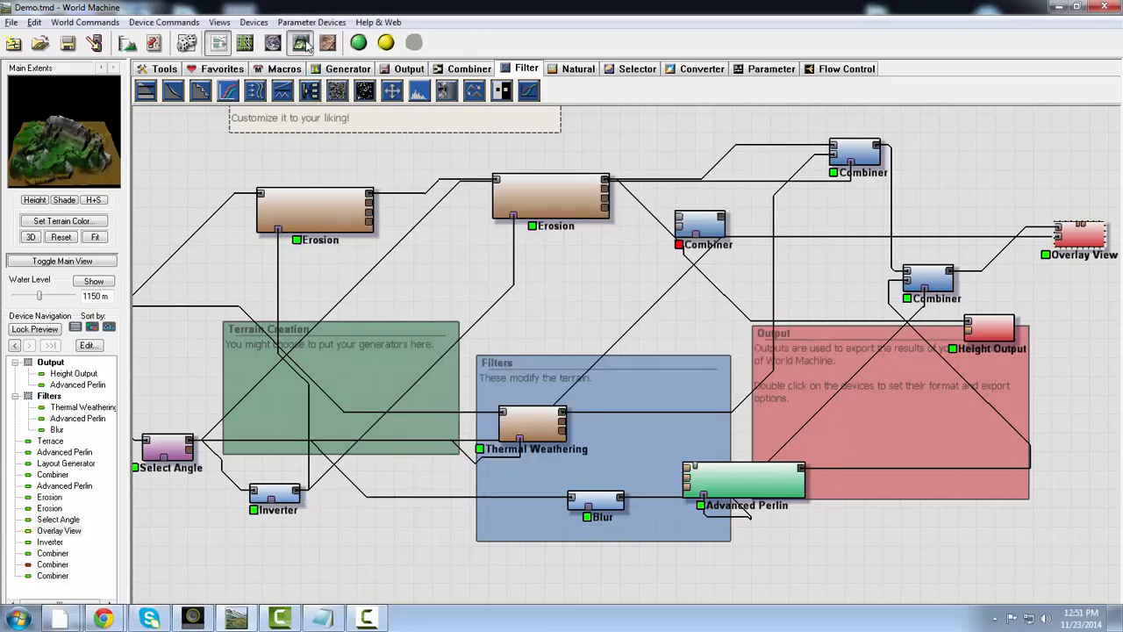
left_click(300, 42)
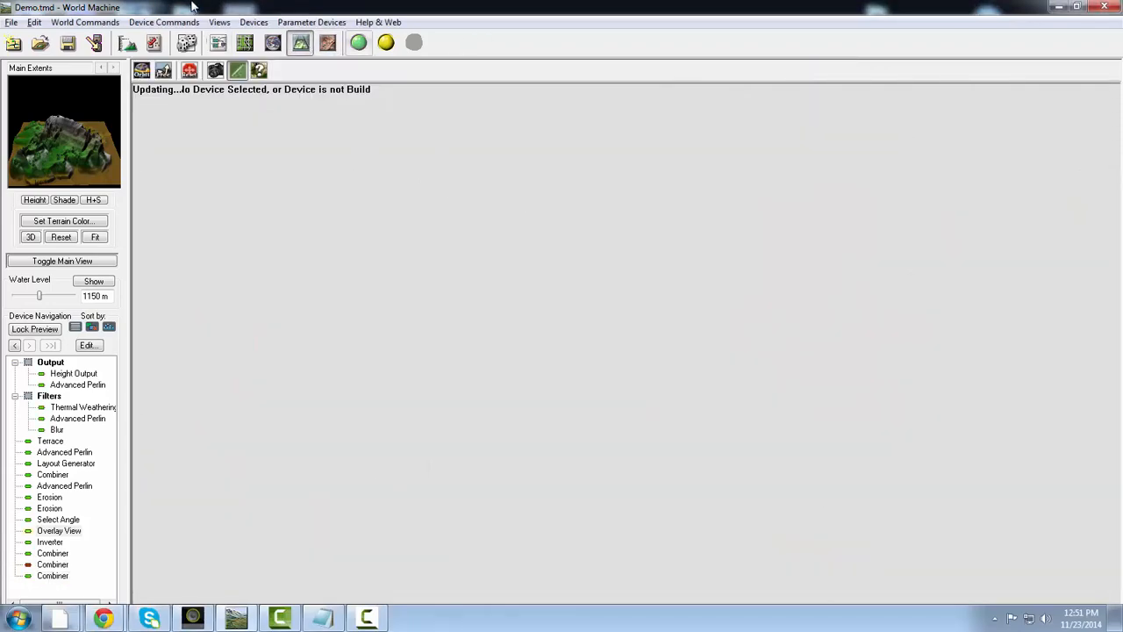
left_click_drag(740, 410, 611, 418)
mouse_move(59, 154)
right_mouse_down()
mouse_move(83, 126)
mouse_move(106, 129)
mouse_move(62, 152)
mouse_move(62, 139)
mouse_move(65, 152)
right_mouse_up()
scroll(512, 420, "down", 2)
left_click_drag(511, 420, 666, 395)
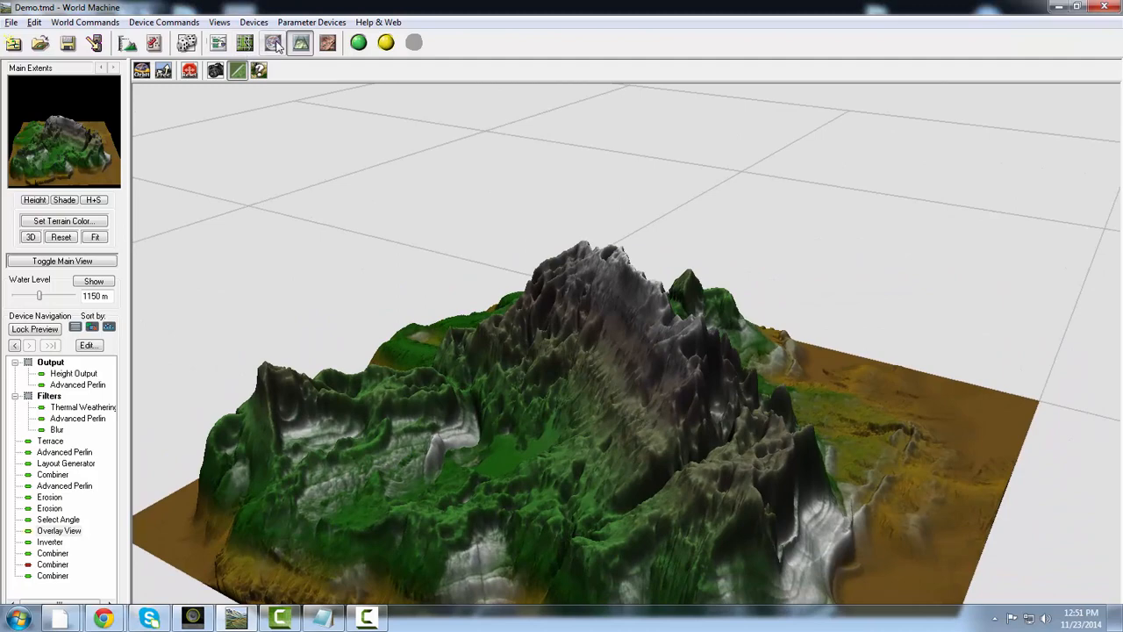
- Delete the masked Advanced Perlin, the Blur and the copied Combiner that fed Overlay View
left_click(273, 42)
left_click(245, 42)
left_click(218, 42)
right_click_drag(783, 419, 632, 418)
left_click_drag(618, 488, 736, 518)
key("Delete")
key("Return")
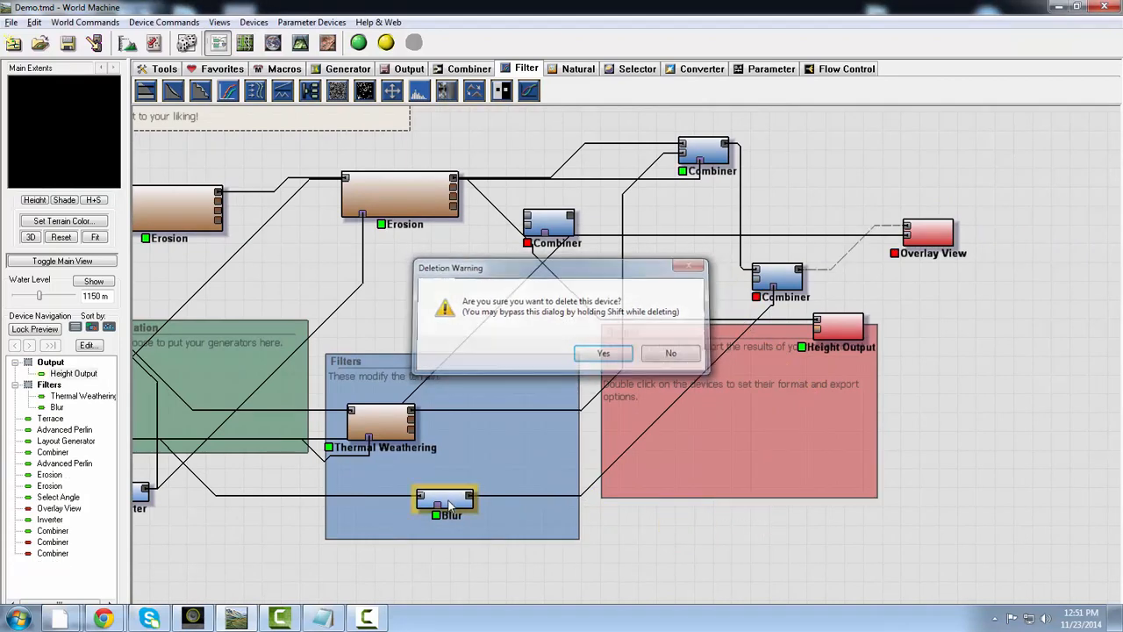
key("Delete")
key("Return")
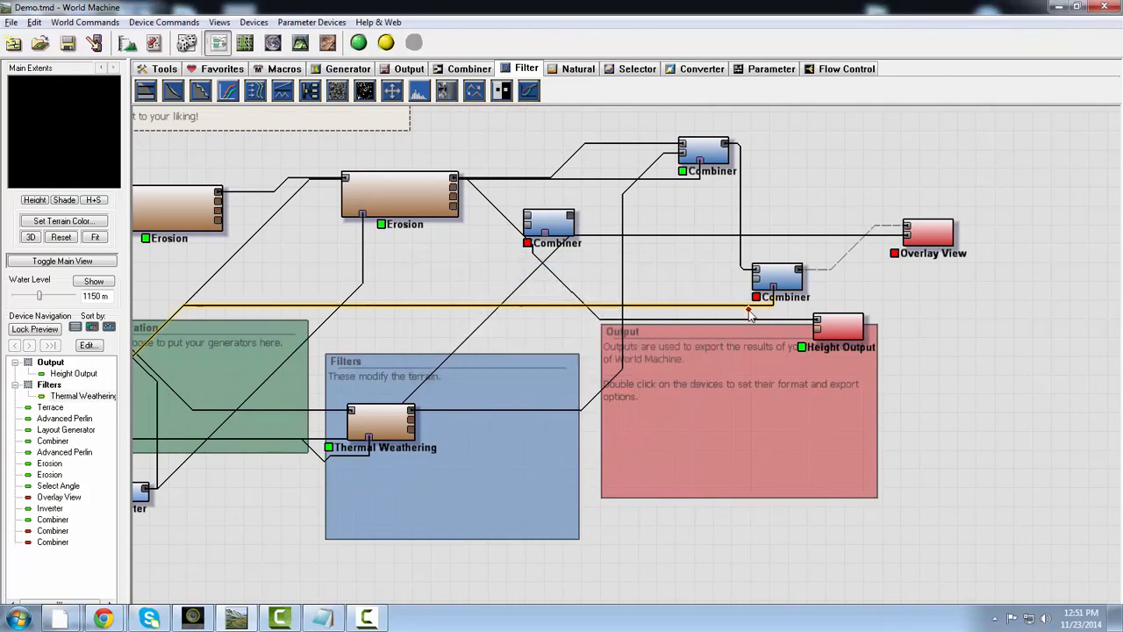
left_click(785, 277)
key("Delete")
key("Return")
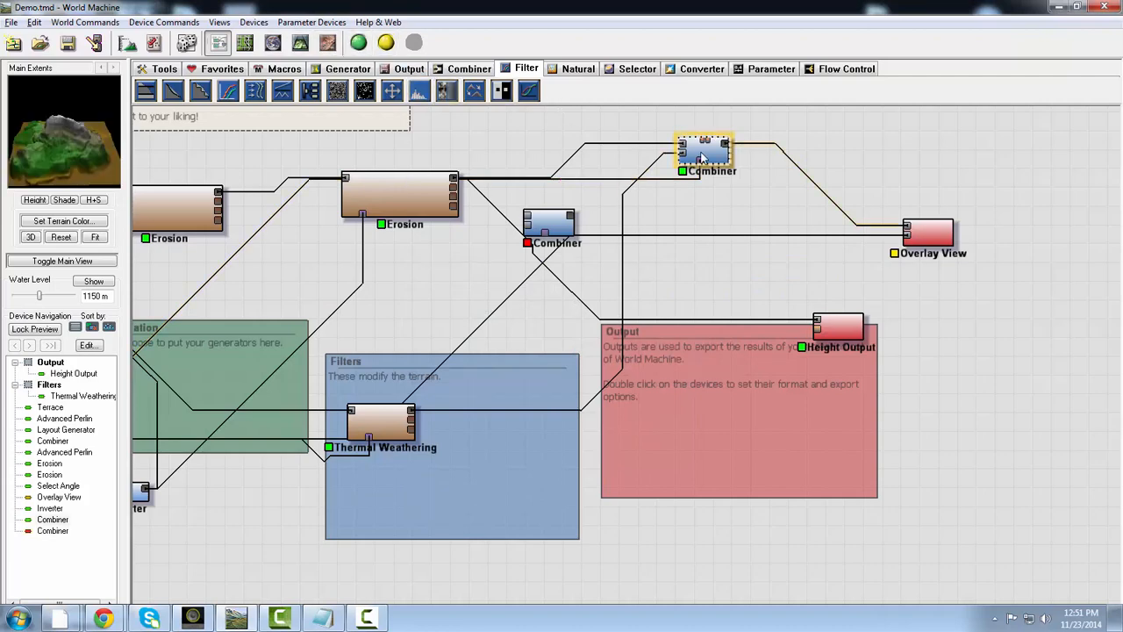
- Inspect the remaining Combiner's erosion and thermal weathering terrain from another side in 3D and return to the device graph
left_click(299, 41)
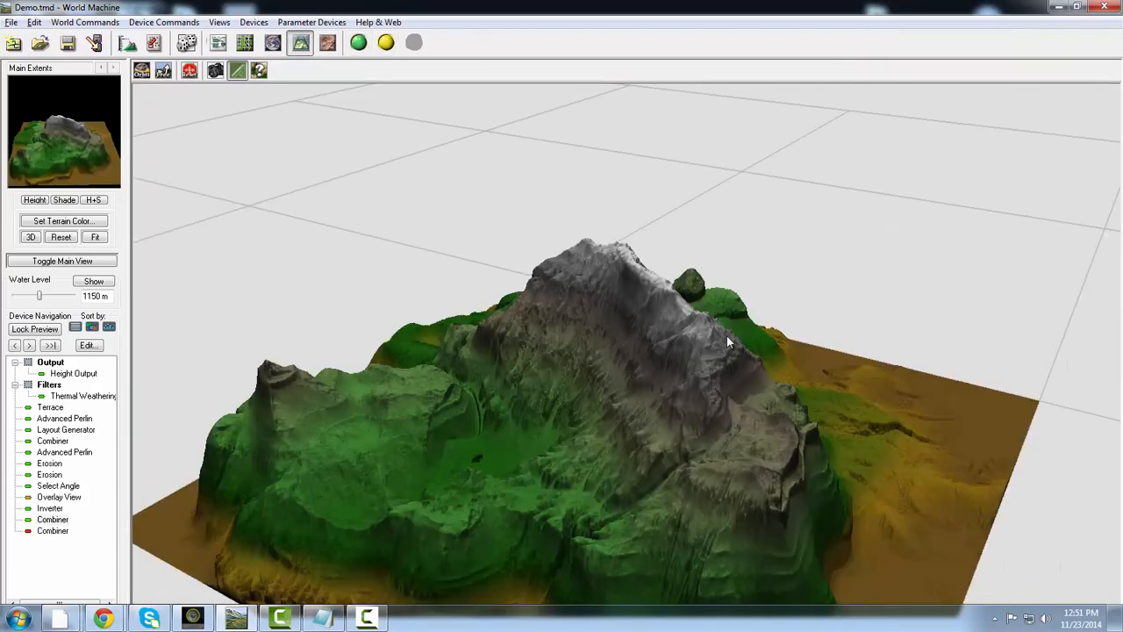
left_click_drag(727, 336, 371, 149)
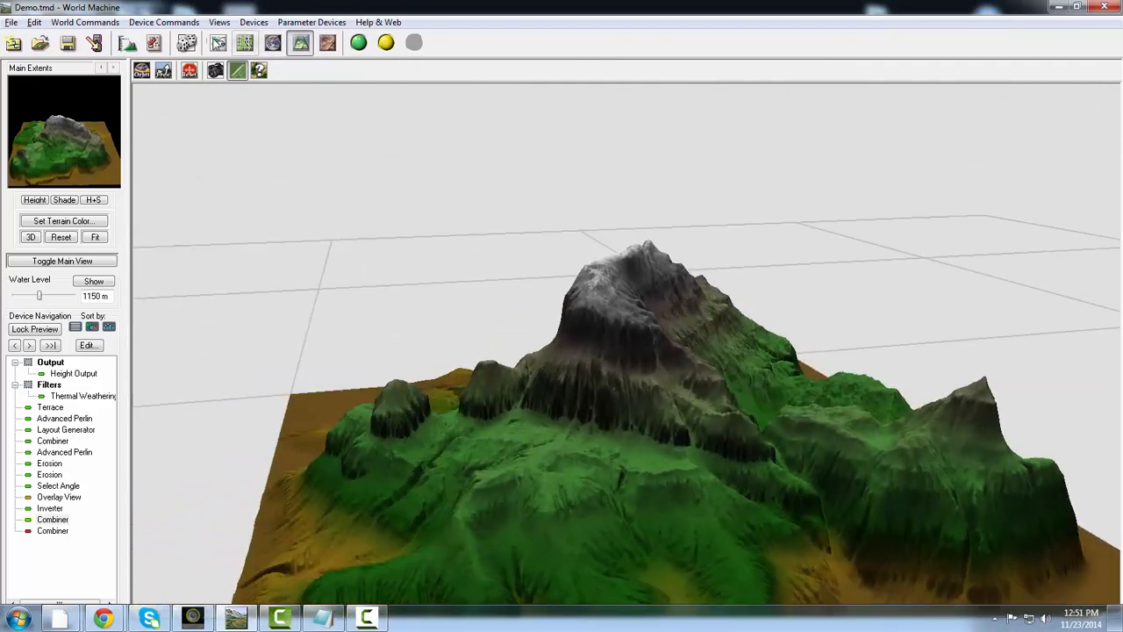
left_click(218, 41)
- Move the unused Combiner into the Output group and shift Thermal Weathering lower within the Filters group
left_click_drag(424, 322, 537, 354)
left_click_drag(676, 230, 741, 447)
left_click_drag(495, 435, 535, 485)
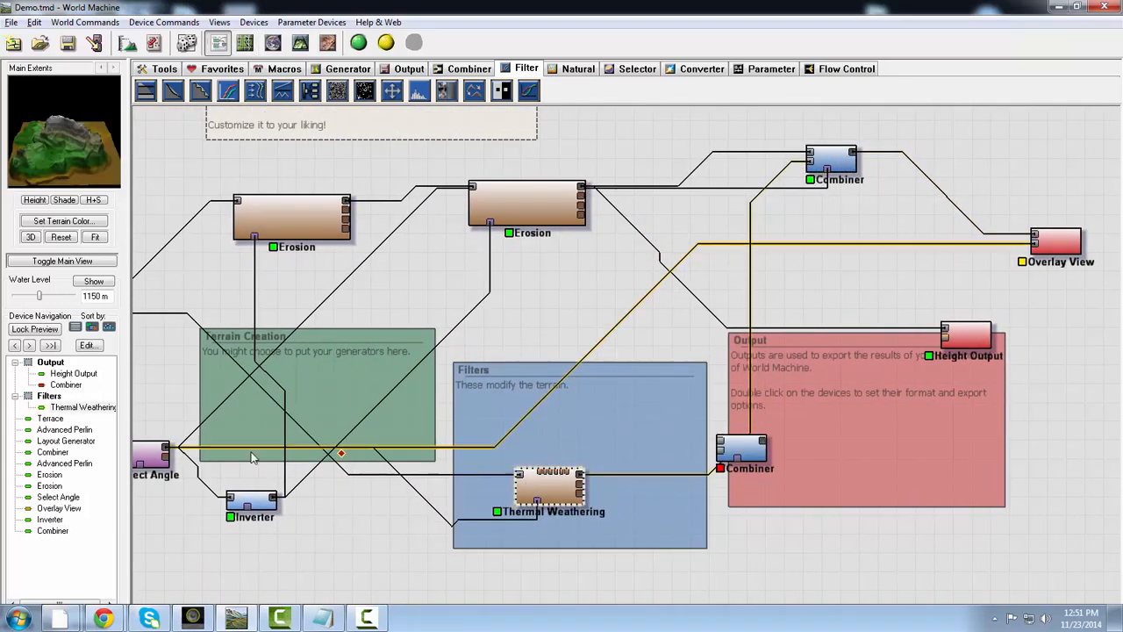
- Examine the Overlay View result in 3D from several angles and distances, checking how the angle mask covers the slopes
left_click(1054, 241)
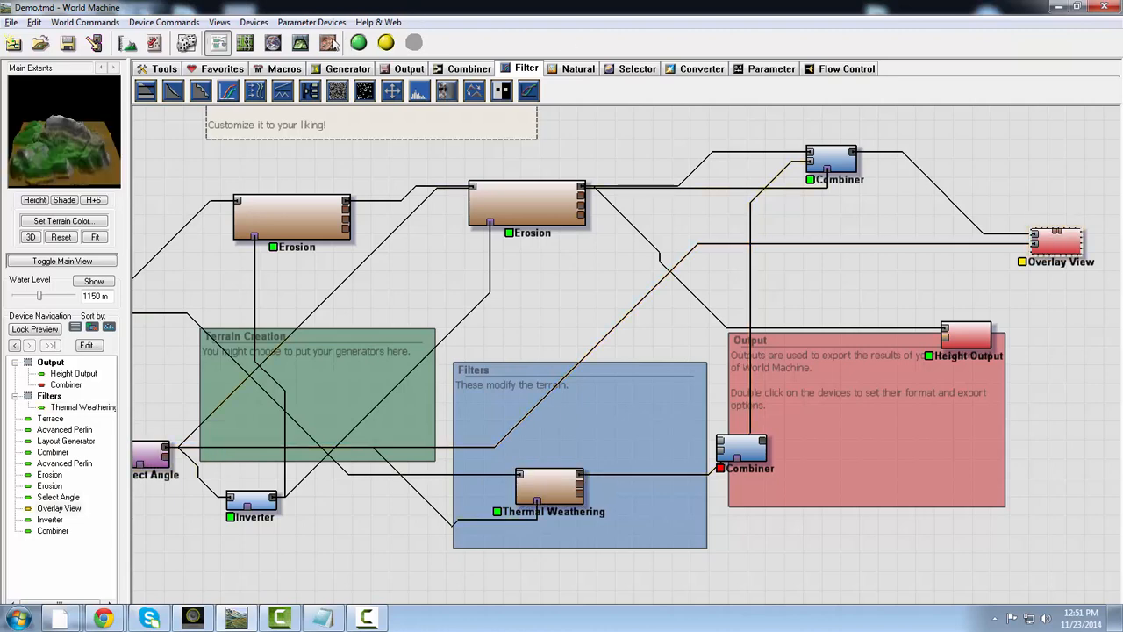
left_click(300, 42)
left_click_drag(775, 359, 770, 438)
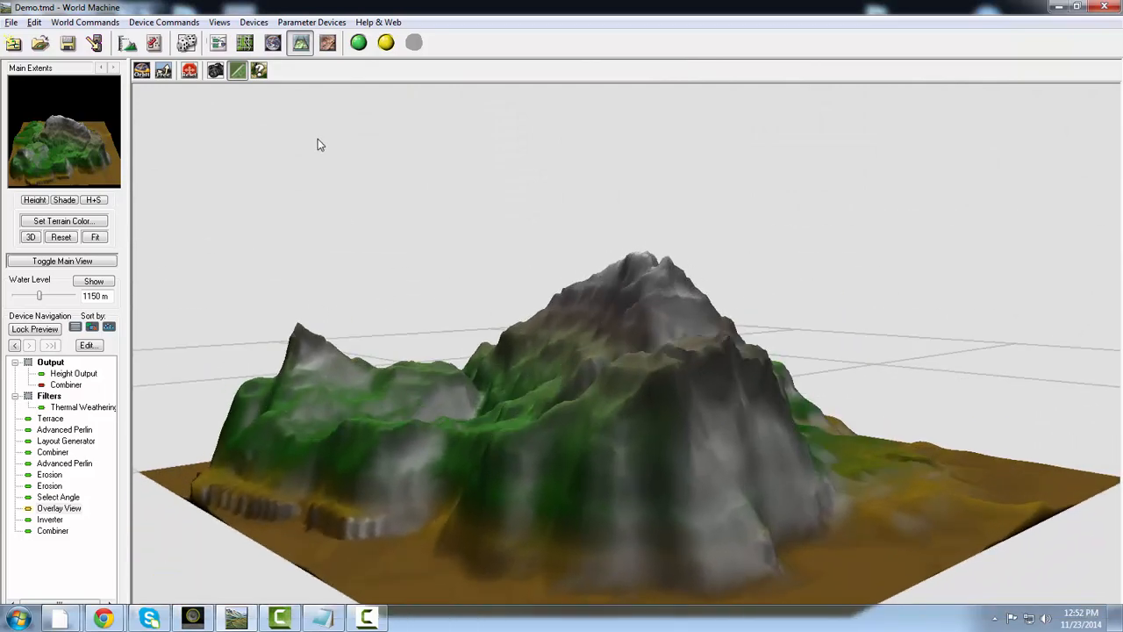
scroll(389, 170, "down", 3)
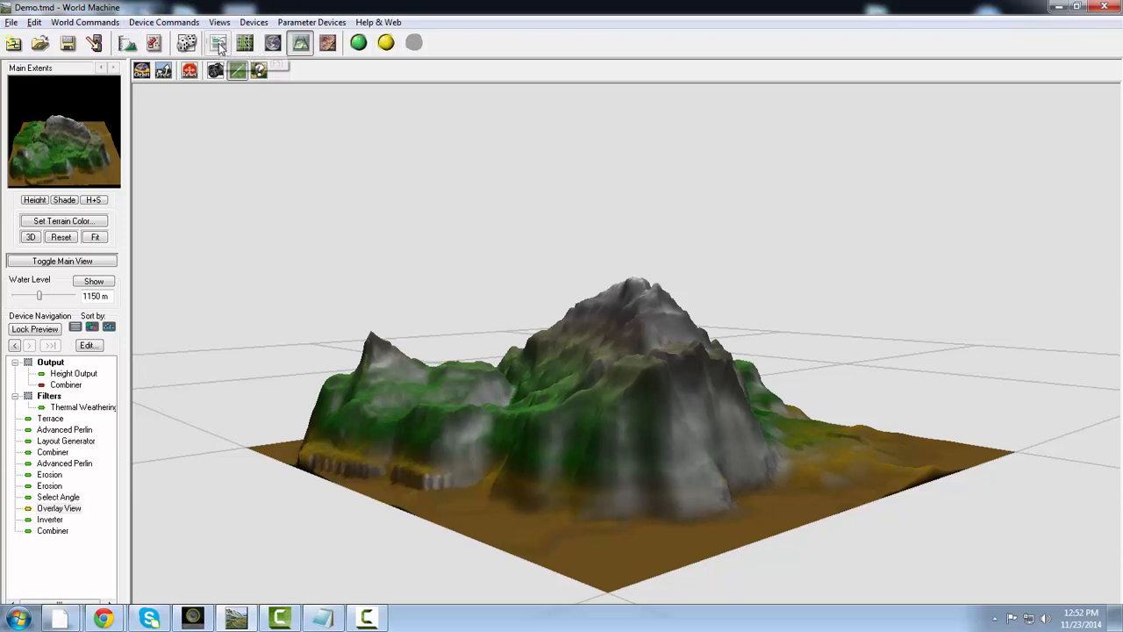
scroll(537, 282, "up", 2)
left_click_drag(537, 283, 754, 378)
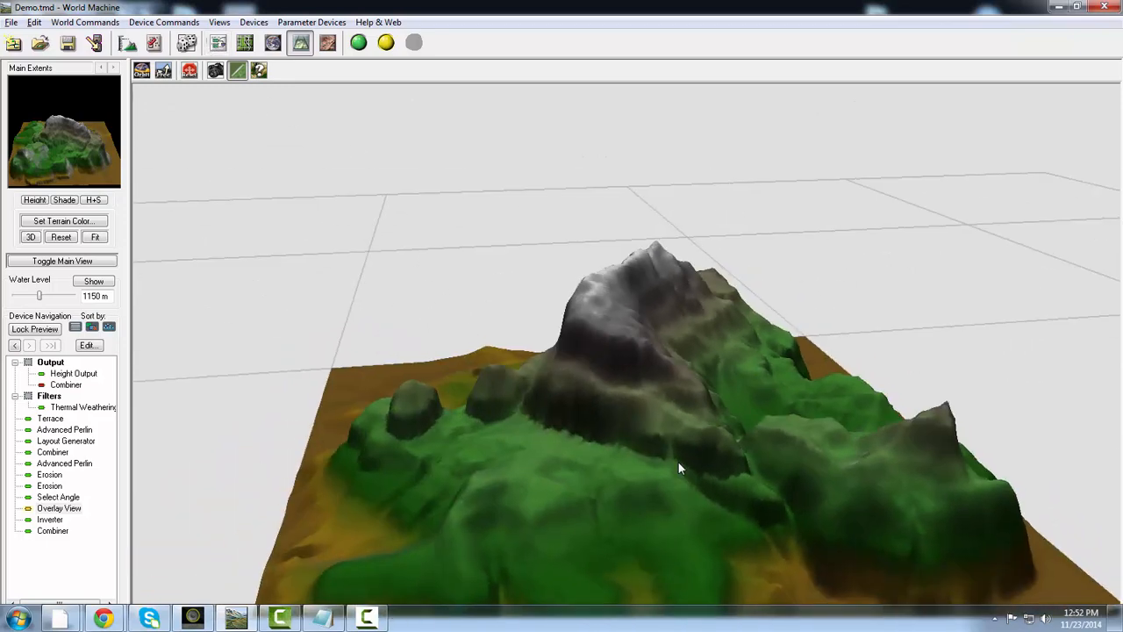
scroll(572, 448, "up", 4)
left_click_drag(530, 454, 649, 364)
scroll(527, 432, "down", 4)
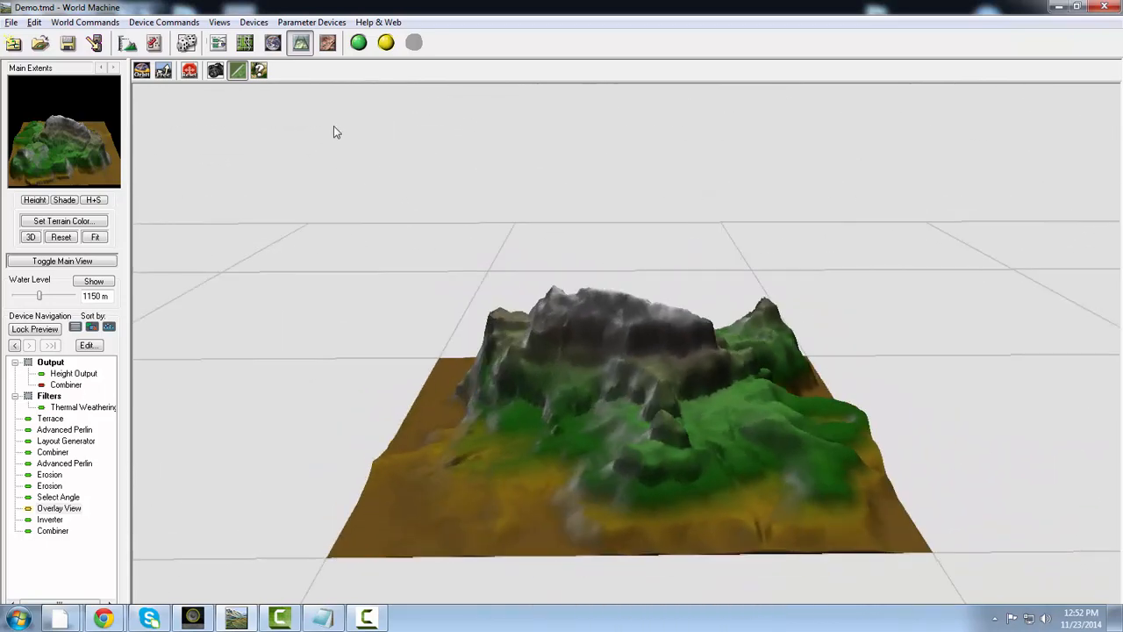
left_click(225, 45)
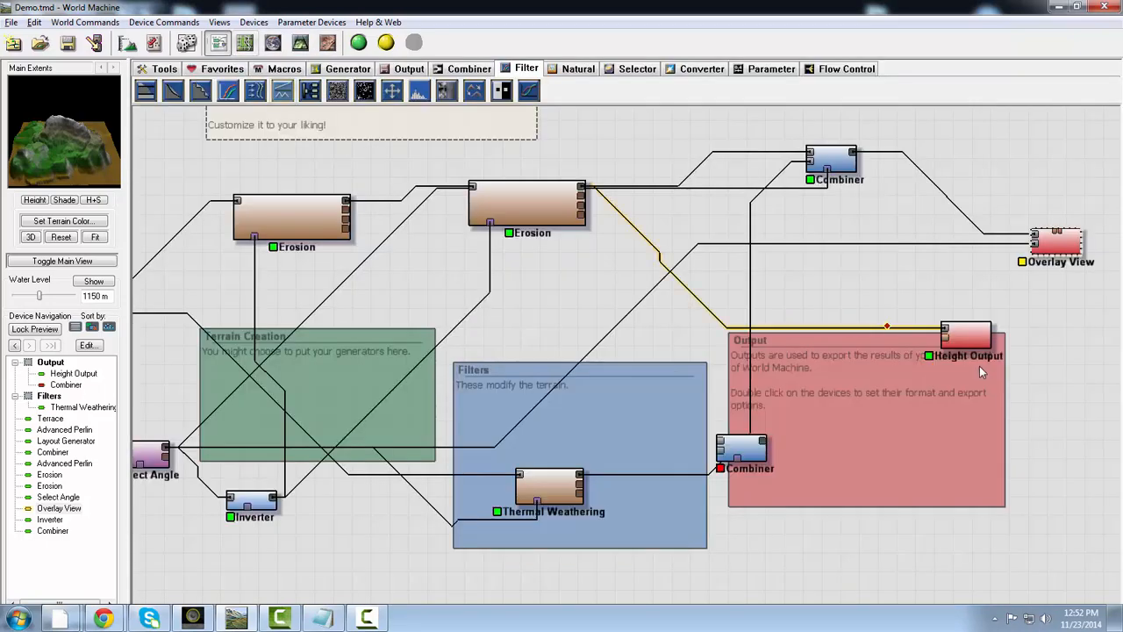
- Move Overlay View farther right and slightly lower to make room beside the connected Combiner
left_click_drag(912, 387, 587, 424)
left_click_drag(752, 295, 873, 320)
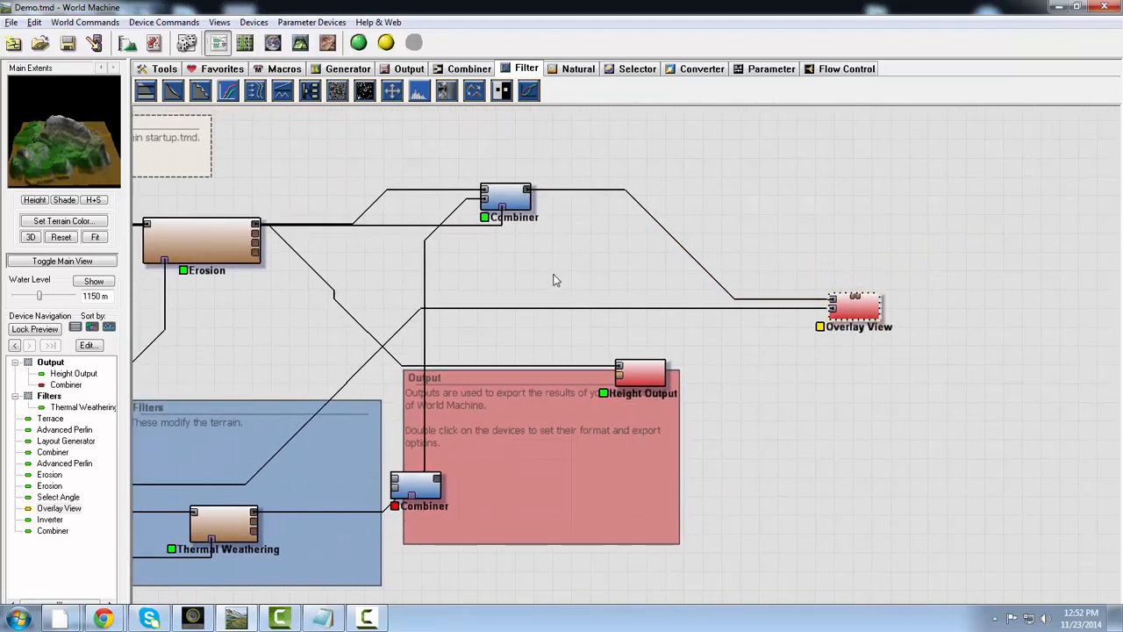
left_click_drag(526, 287, 606, 280)
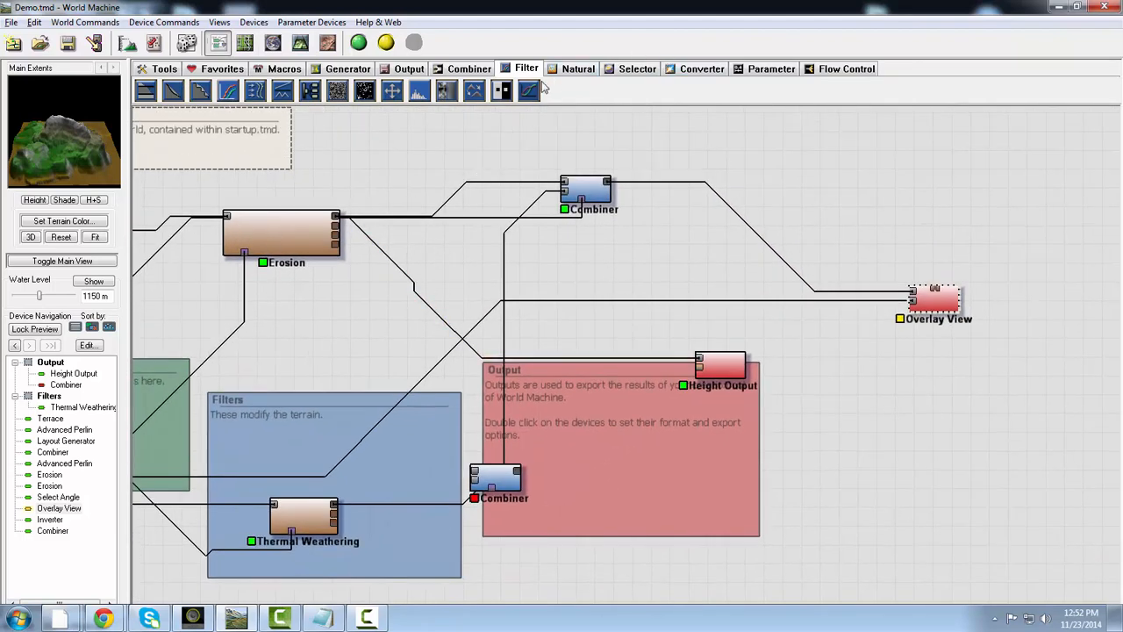
- Place a new Height Output above Overlay View and wire the connected Combiner's output into its primary input
left_click(406, 69)
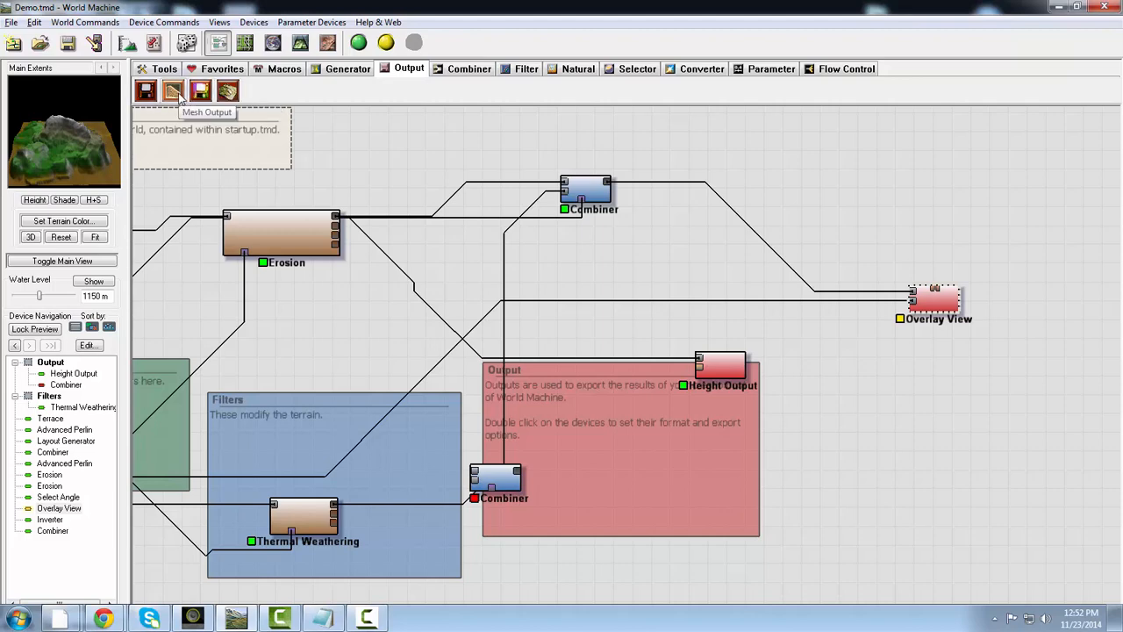
left_click(147, 93)
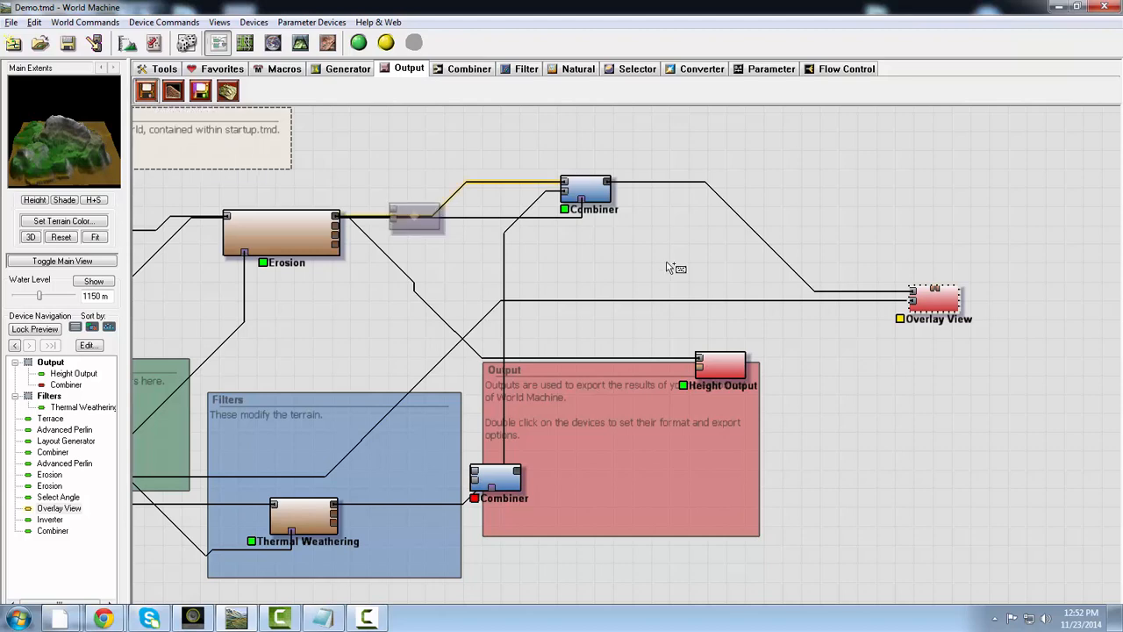
left_click(848, 219)
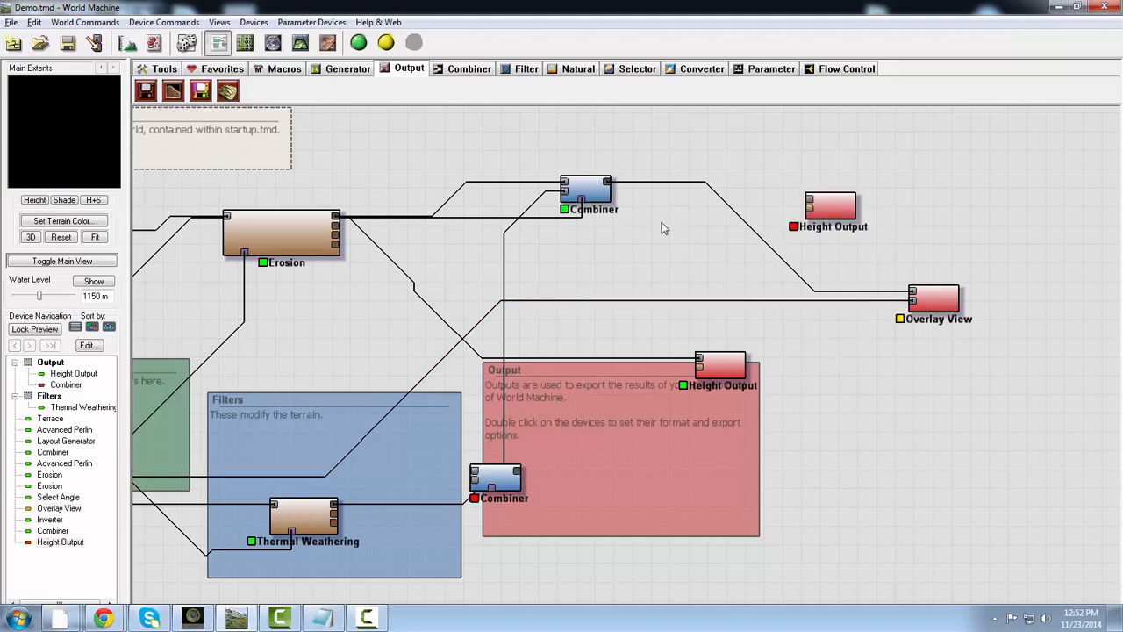
left_click(597, 189)
left_click_drag(606, 184, 811, 203)
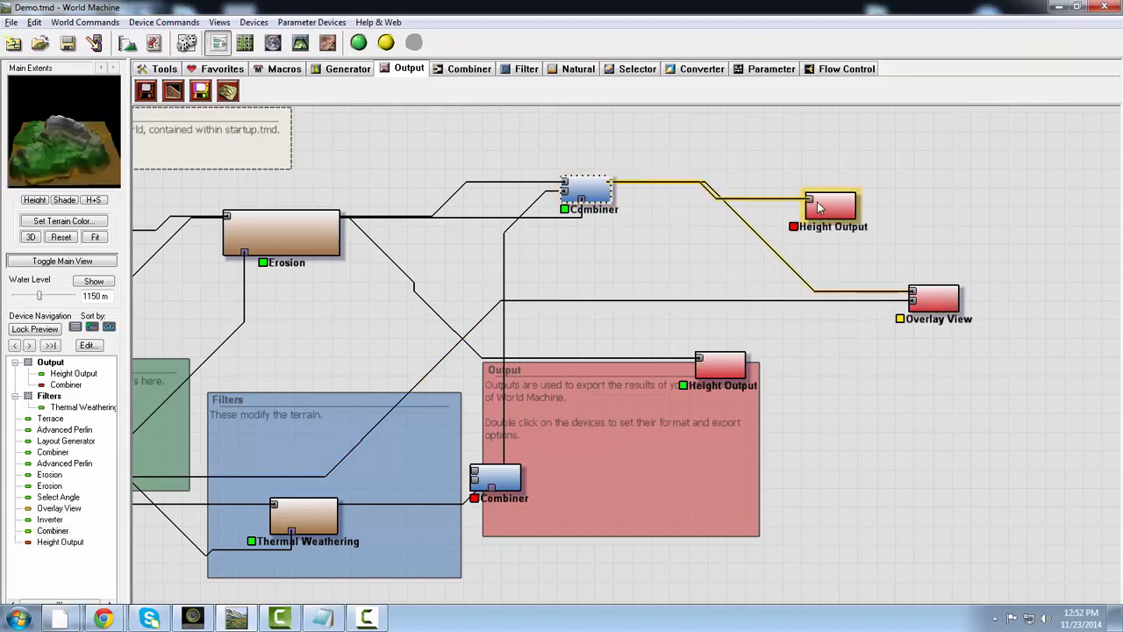
- Set the new Height Output to TIFF (16bit) format and its output file to DemoA.tif on the Desktop
left_click(842, 212)
double_click(842, 215)
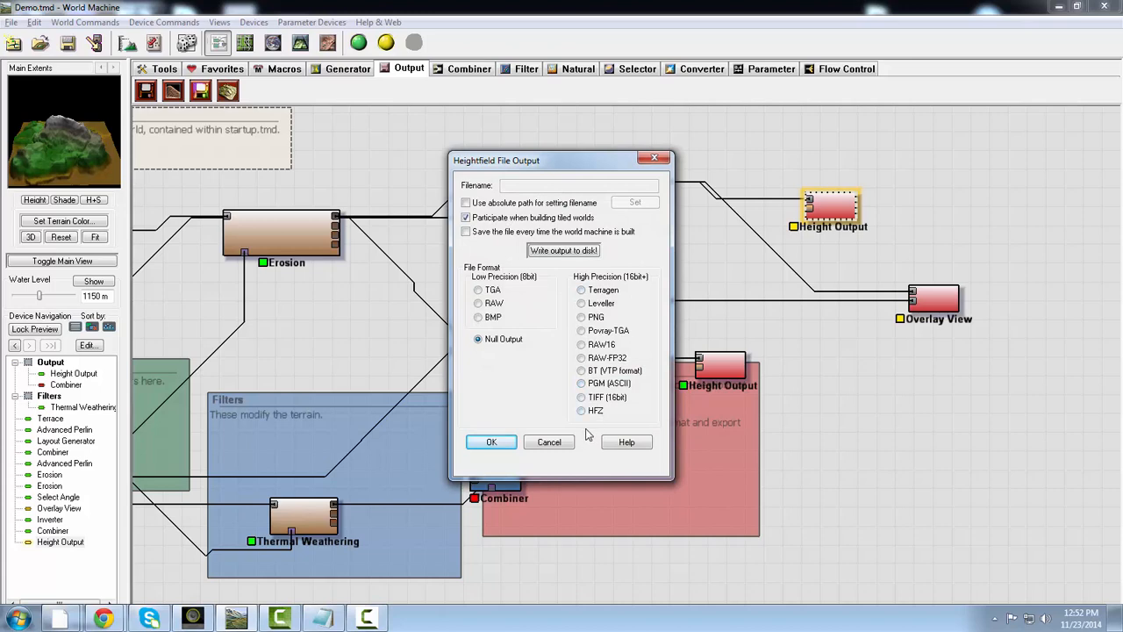
left_click(582, 397)
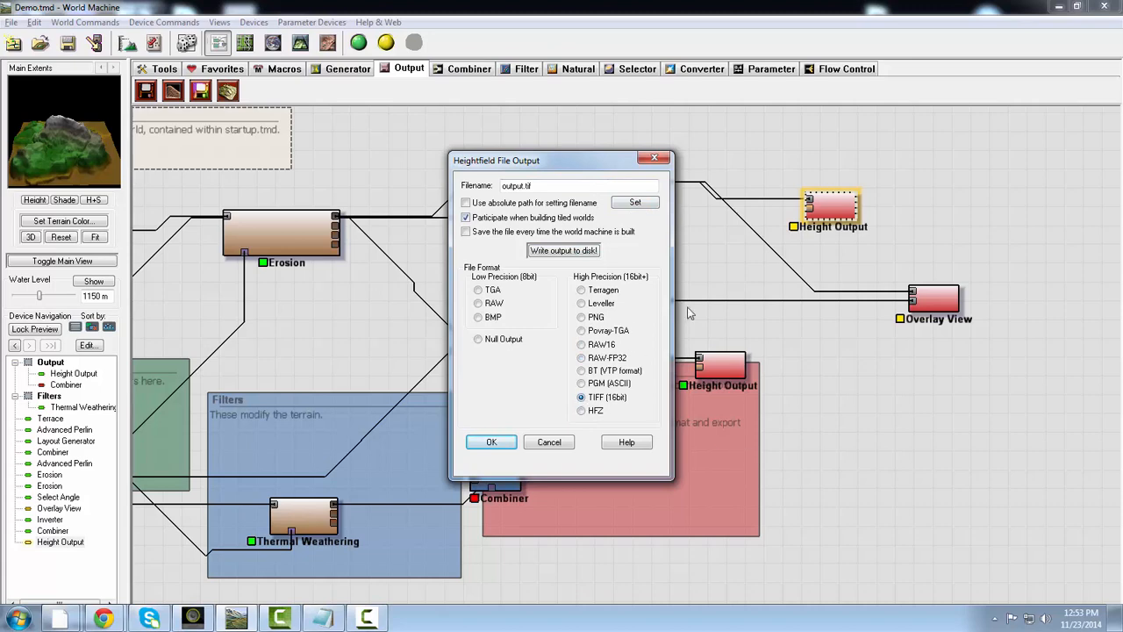
left_click(636, 203)
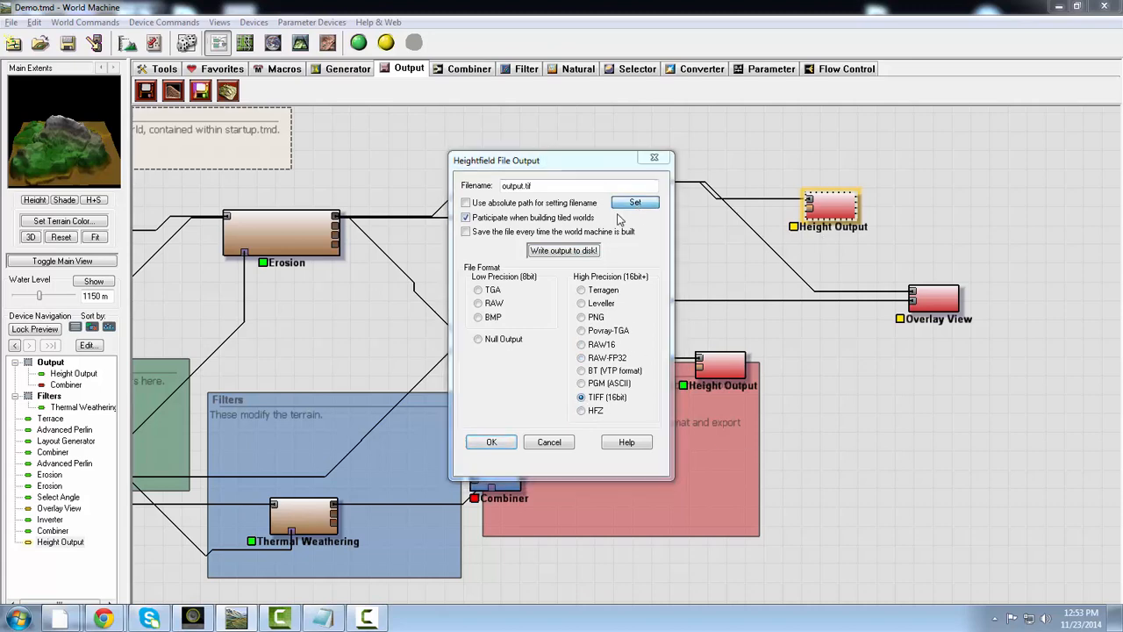
left_click(384, 233)
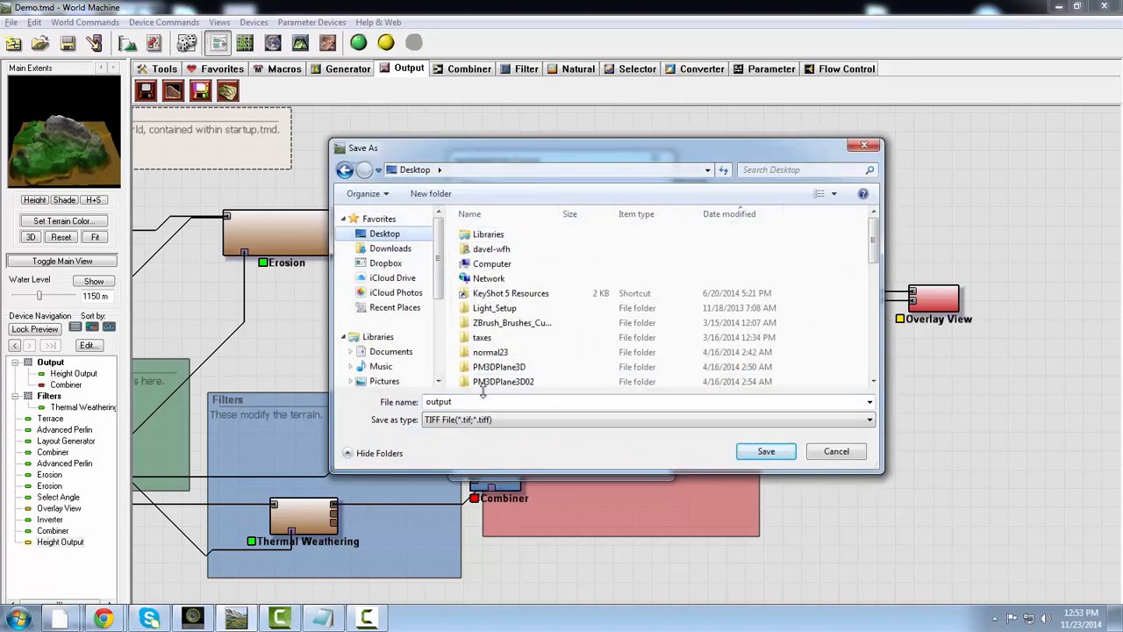
left_click(481, 401)
type("Demo")
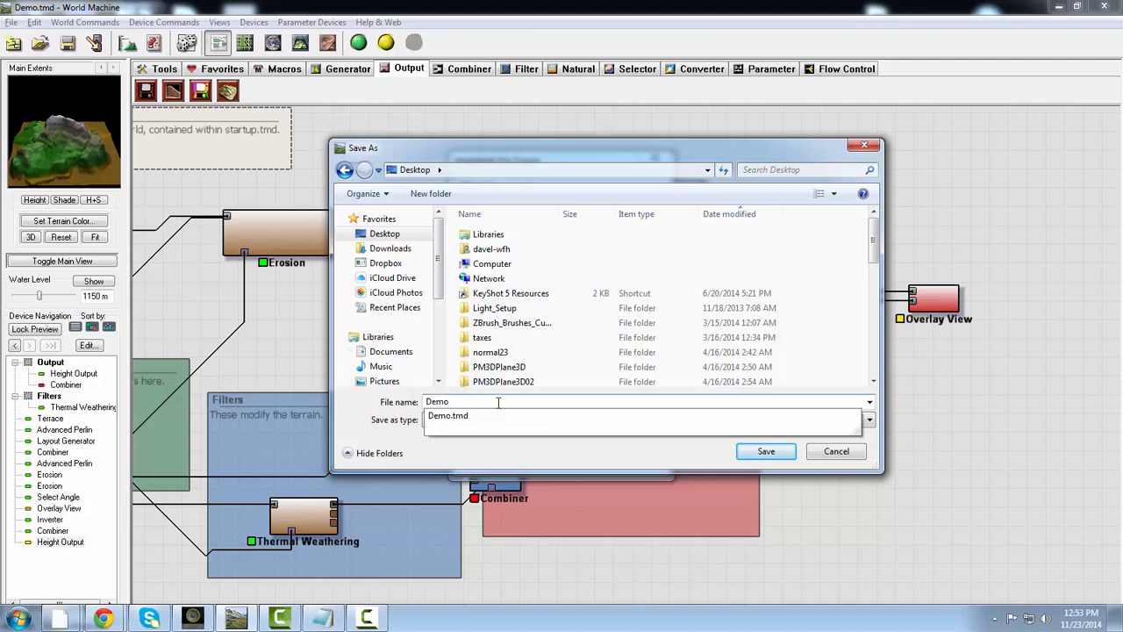
type("A")
key("Return")
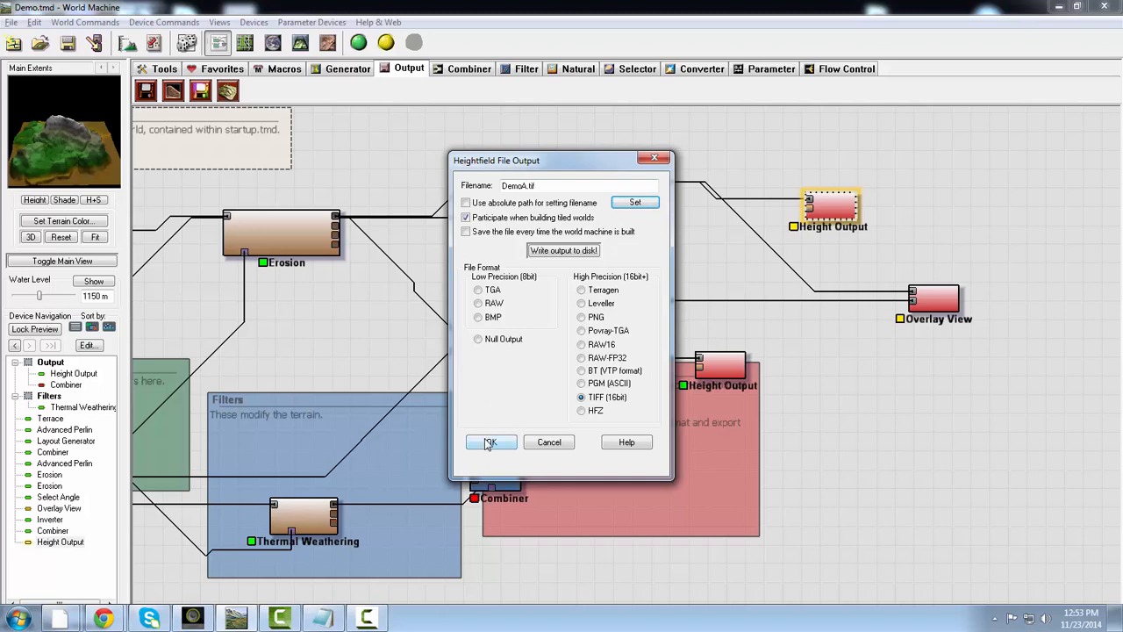
left_click(489, 442)
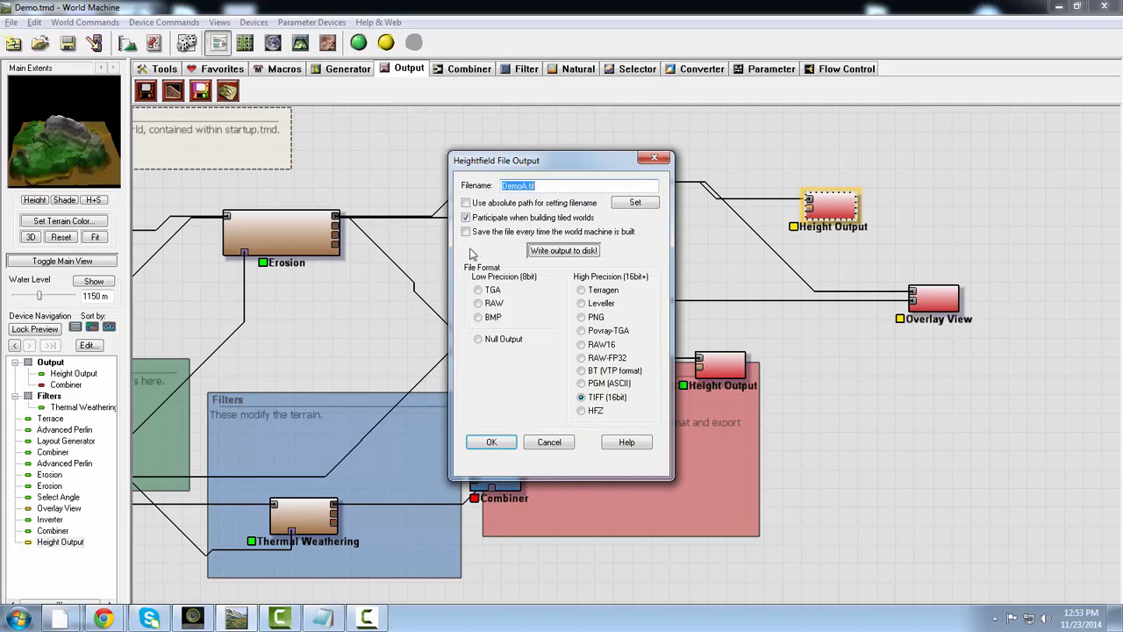
- Write the DemoA.tif heightfield to disk, allowing the world to be built first
left_click(572, 252)
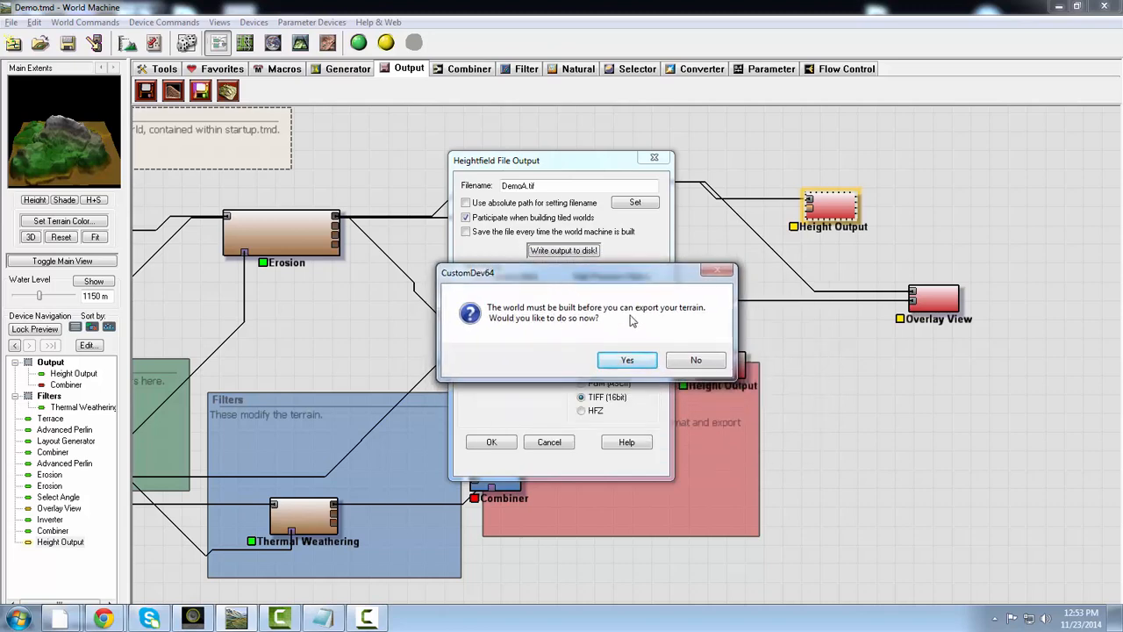
left_click(625, 361)
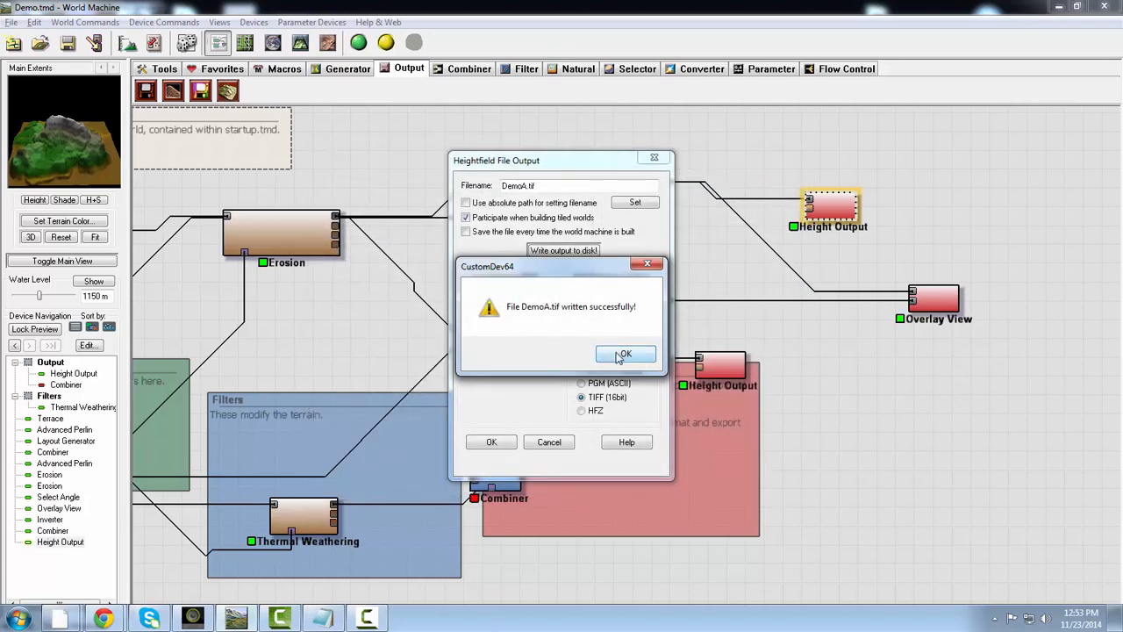
left_click(623, 354)
left_click(286, 618)
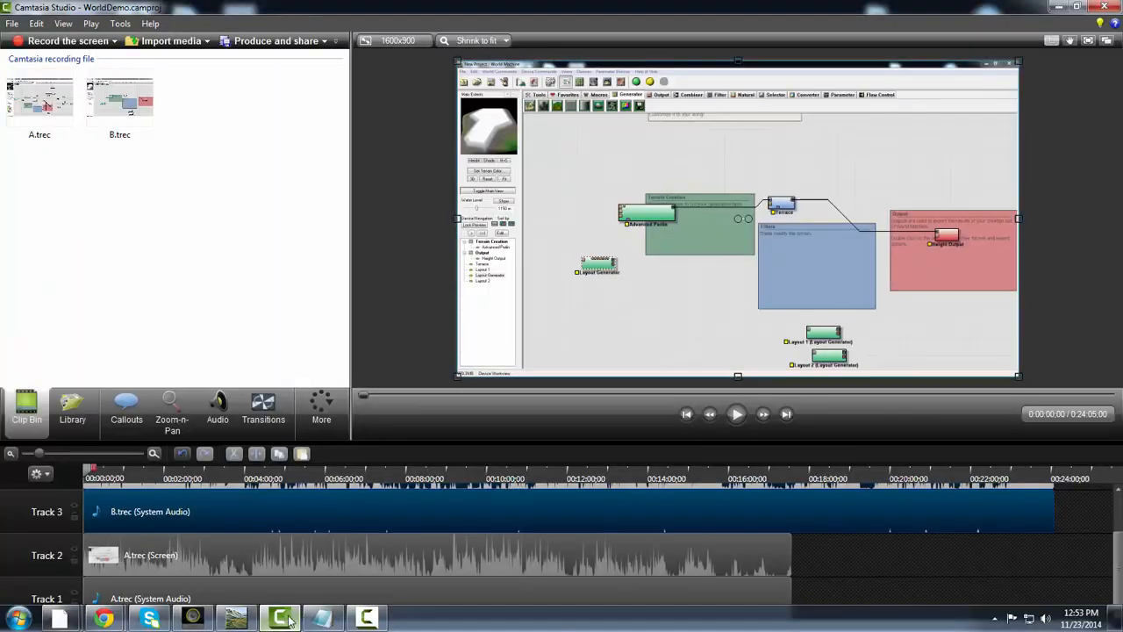
left_click(361, 621)
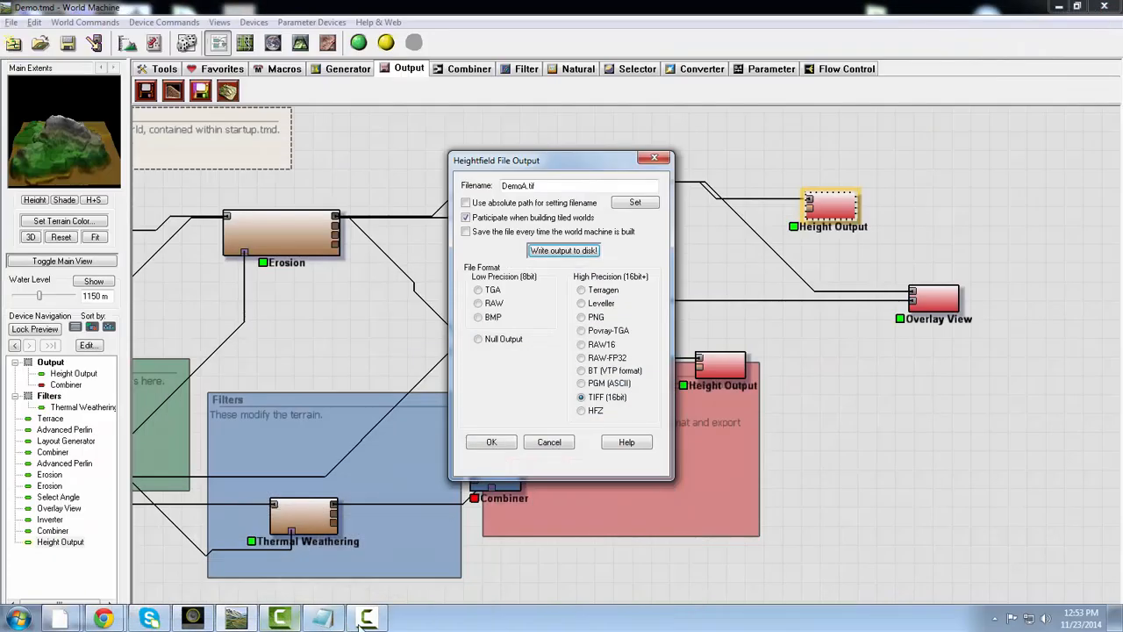
left_click(359, 625)
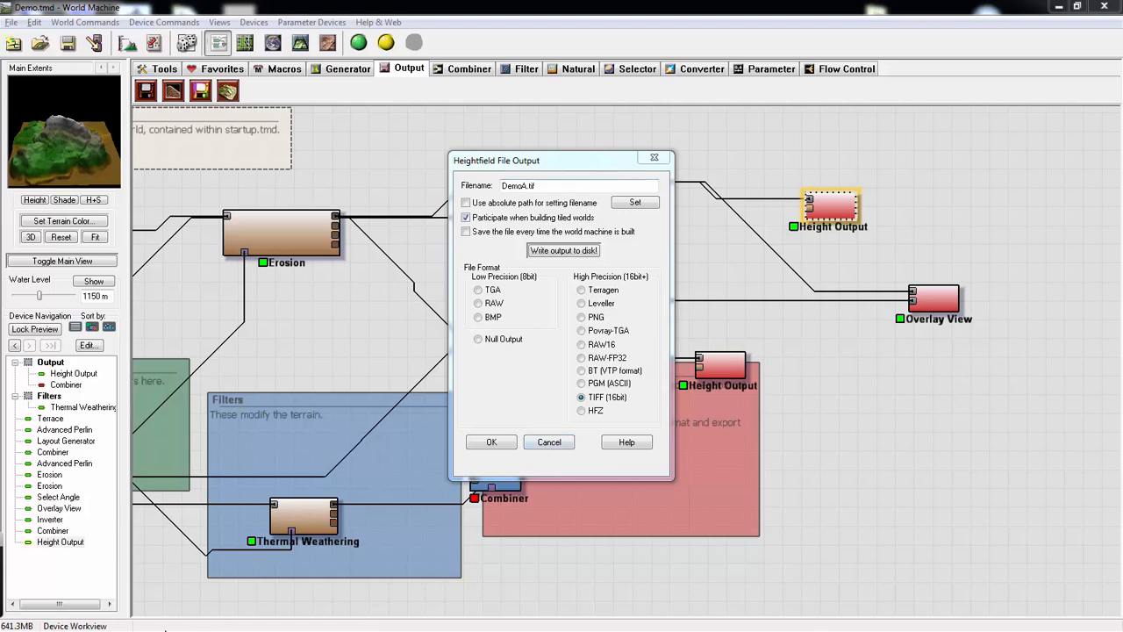
- Launch Adobe Photoshop CC (64 Bit) and ignore the defective monitor profile
left_click(17, 619)
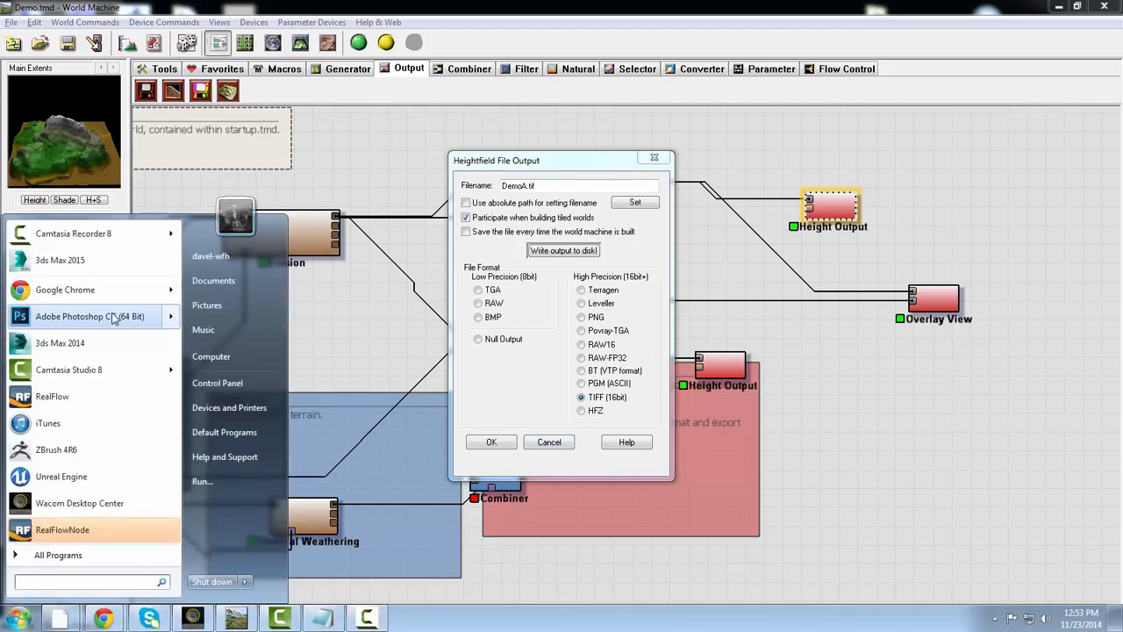
left_click(133, 318)
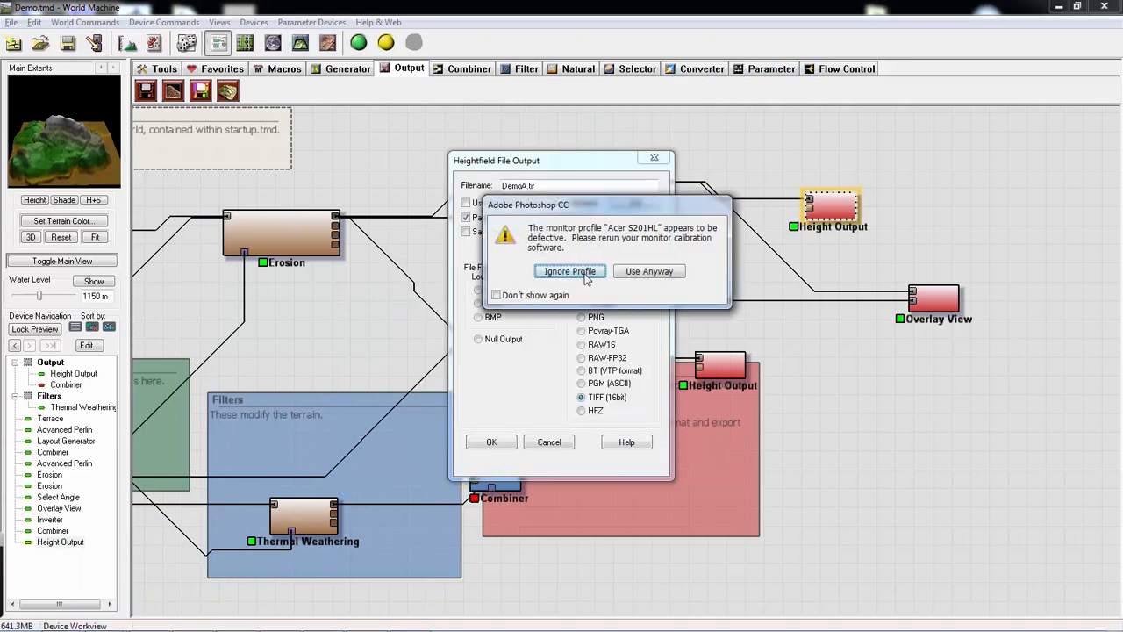
left_click(570, 271)
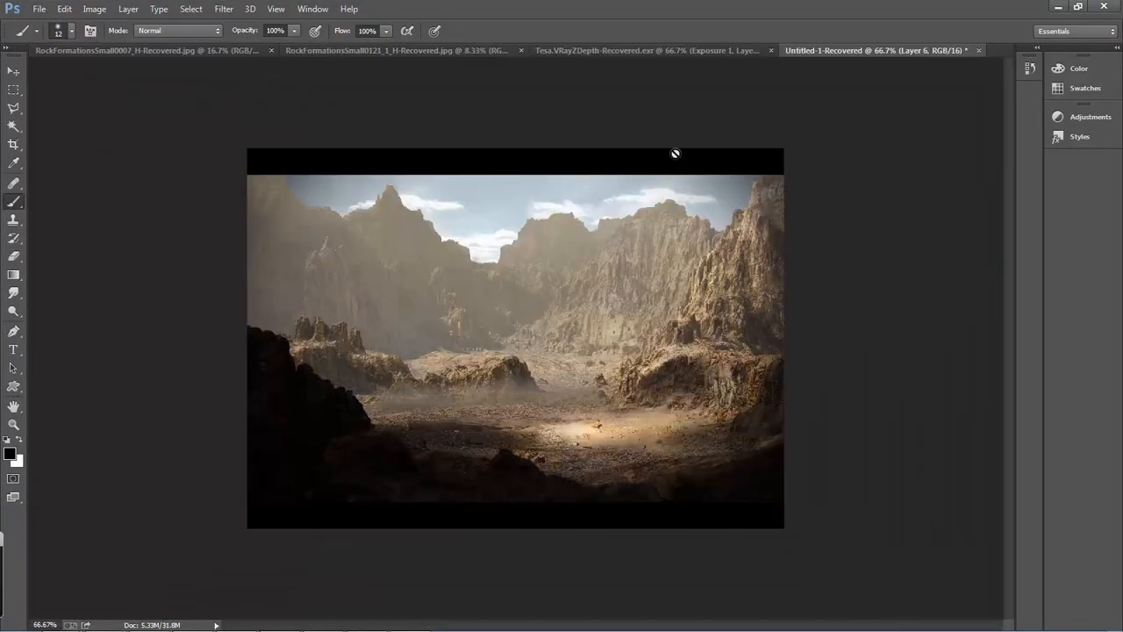
- Close all four recovered documents without saving, leaving the workspace empty
left_click(675, 154)
key("Return")
left_click(978, 50)
key("n")
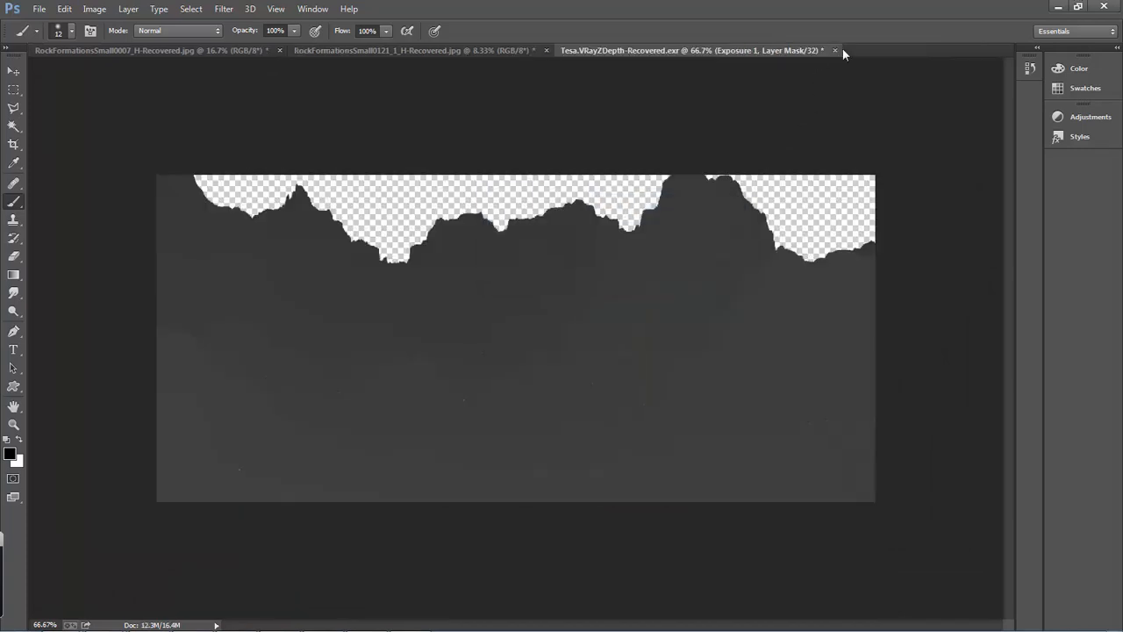
left_click(835, 50)
left_click(635, 268)
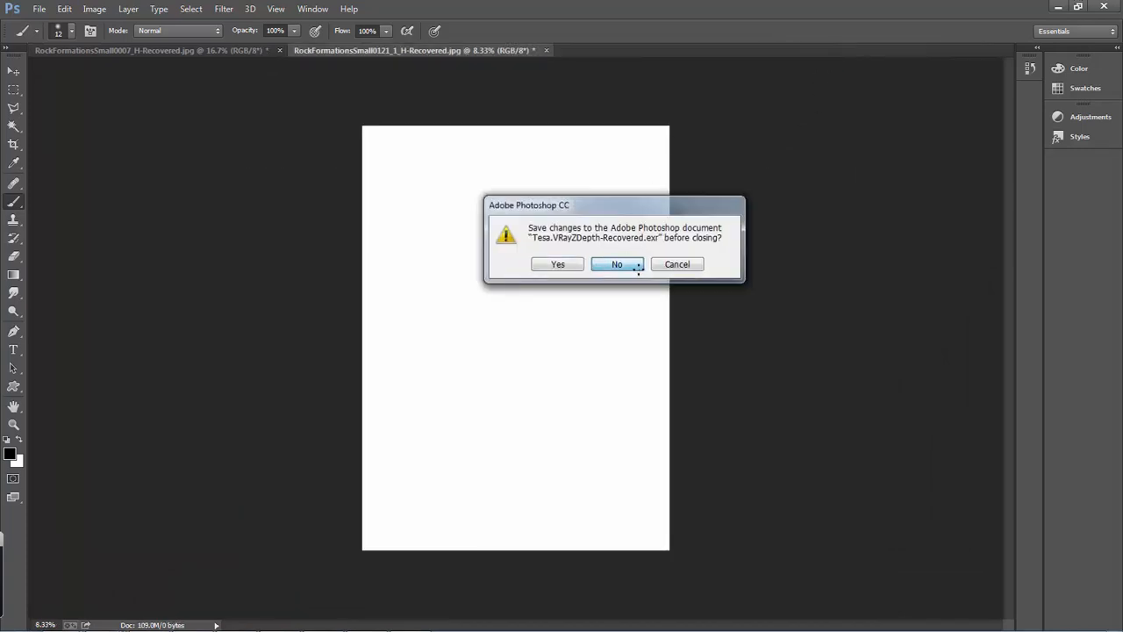
left_click(546, 50)
left_click(615, 266)
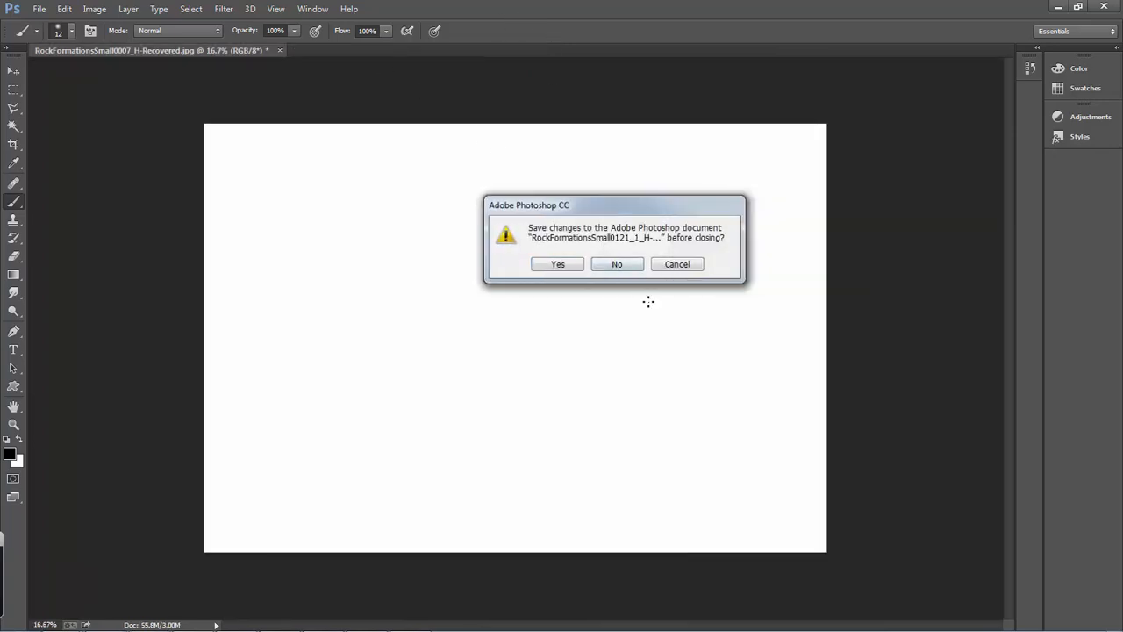
left_click(279, 50)
left_click(615, 265)
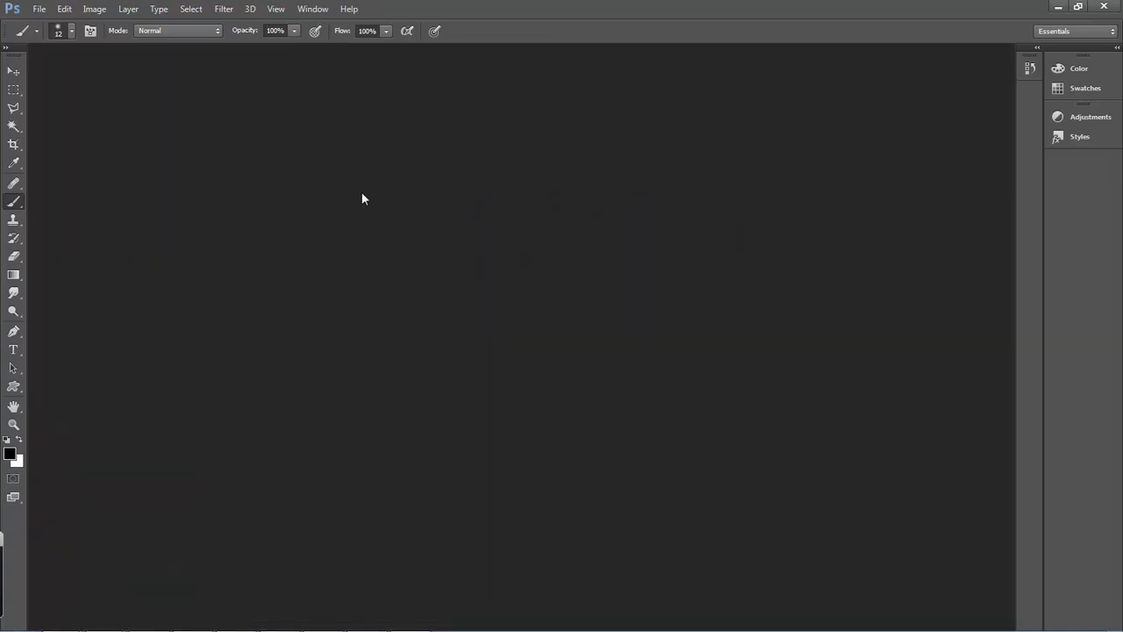
- Open the DemoA TIF heightfield from the Desktop
double_click(210, 268)
left_click_drag(869, 96, 875, 293)
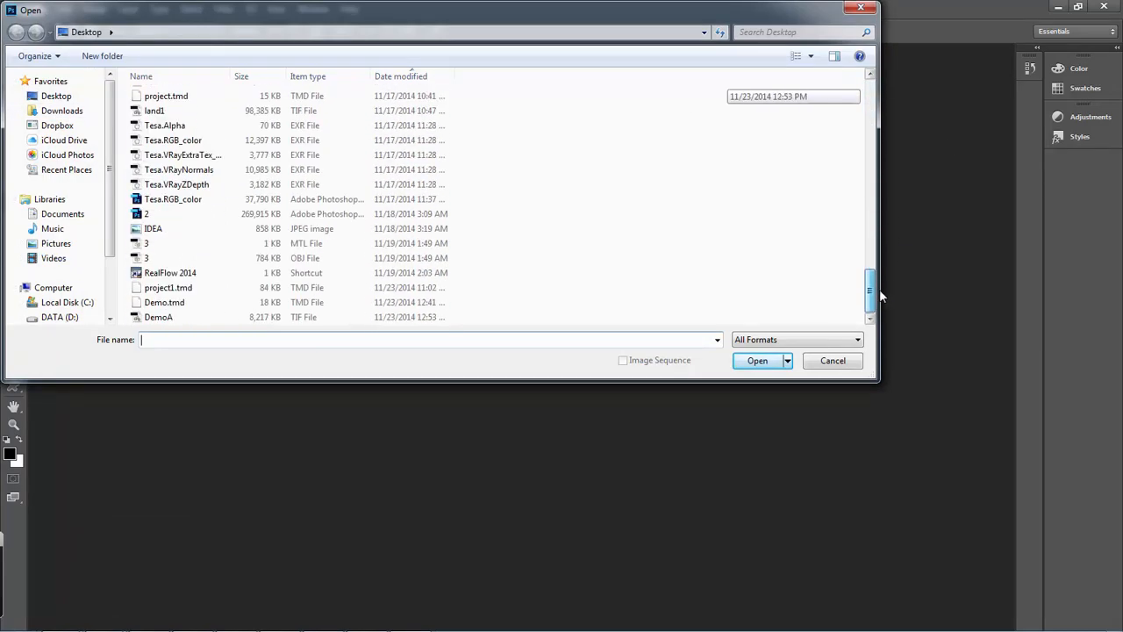
double_click(158, 317)
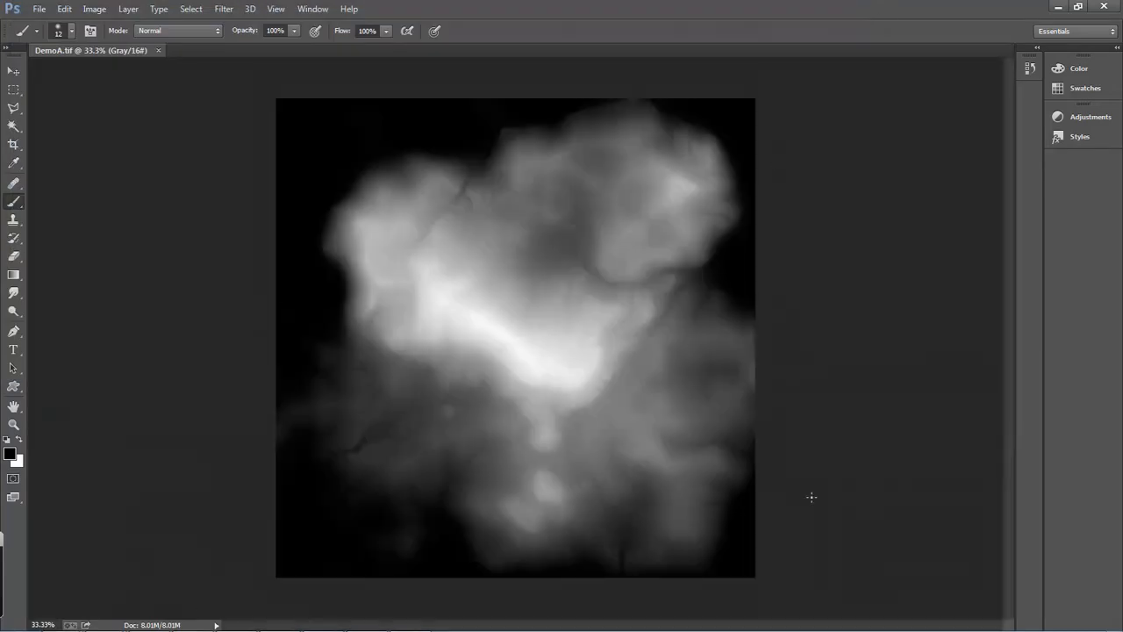
- Show the Layers panel and move it up beside the heightmap
left_click(276, 9)
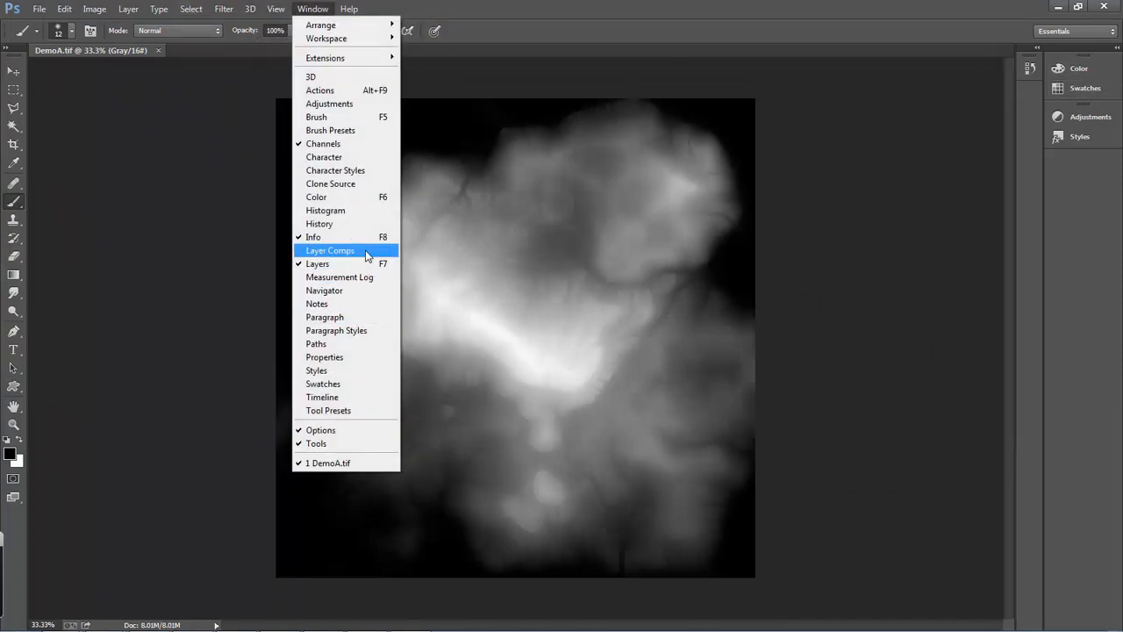
left_click(316, 263)
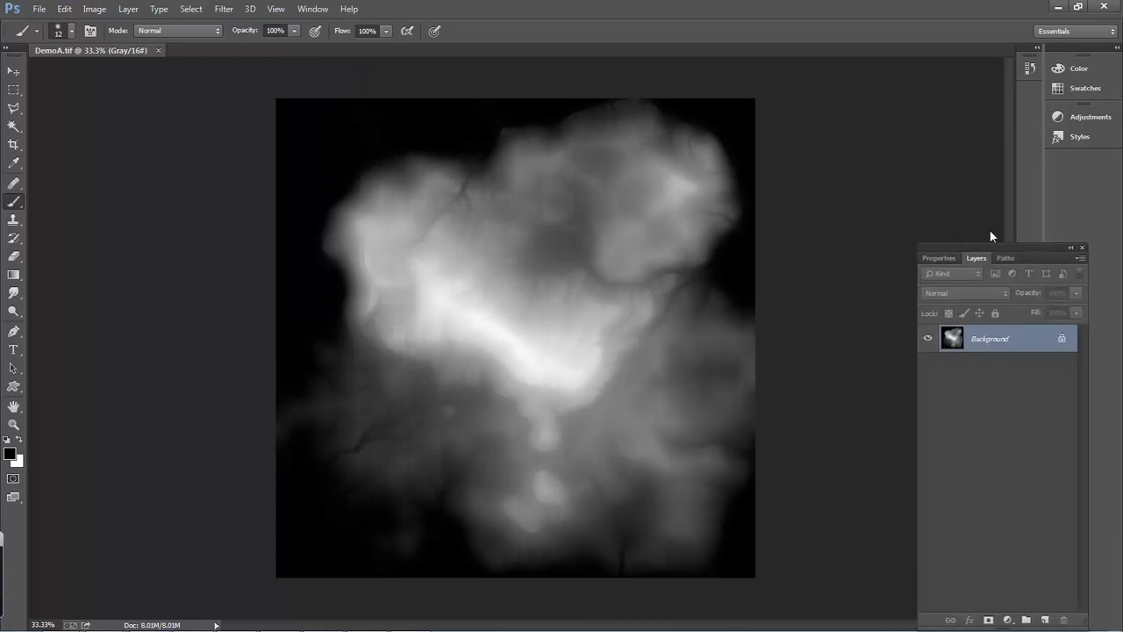
left_click_drag(1035, 248, 961, 116)
- Add an Exposure adjustment layer with Exposure about +0.17 and Offset about +0.0274, and close its settings
left_click(929, 485)
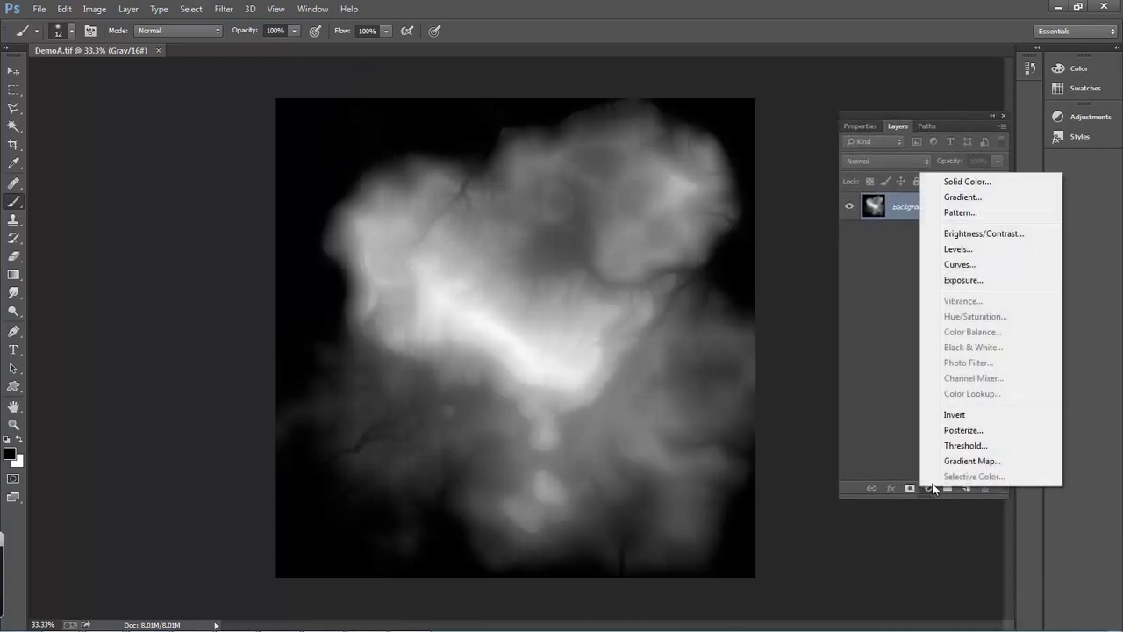
left_click(960, 279)
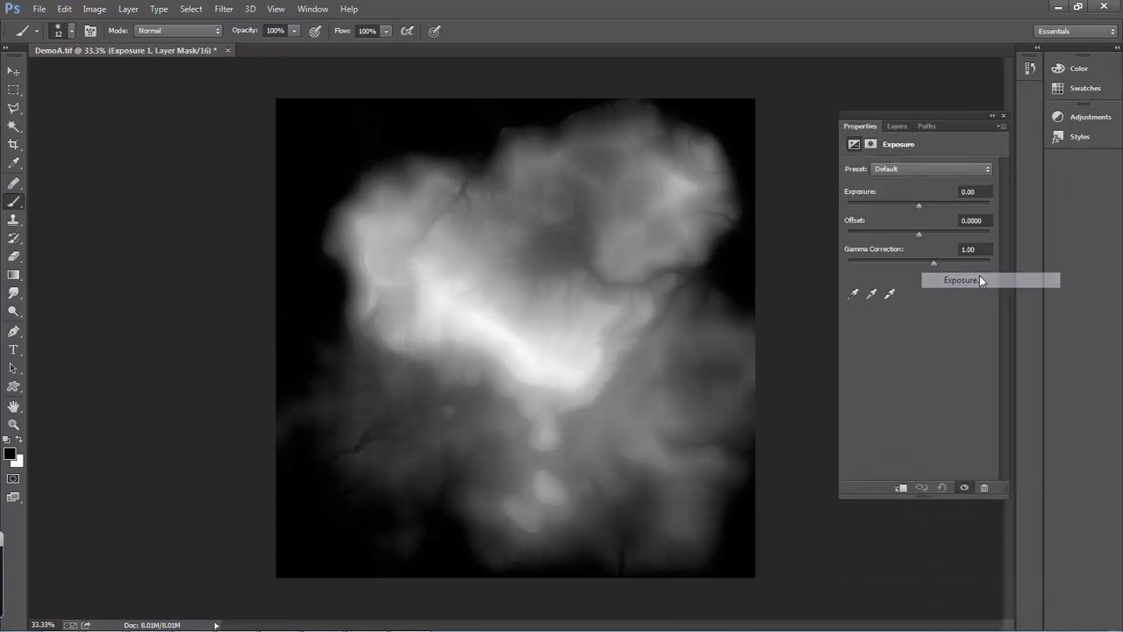
mouse_move(918, 204)
left_mouse_down()
mouse_move(945, 201)
mouse_move(904, 196)
mouse_move(920, 202)
mouse_move(901, 235)
mouse_move(850, 235)
mouse_move(998, 228)
mouse_move(920, 229)
mouse_move(879, 200)
mouse_move(970, 208)
mouse_move(913, 208)
left_mouse_up()
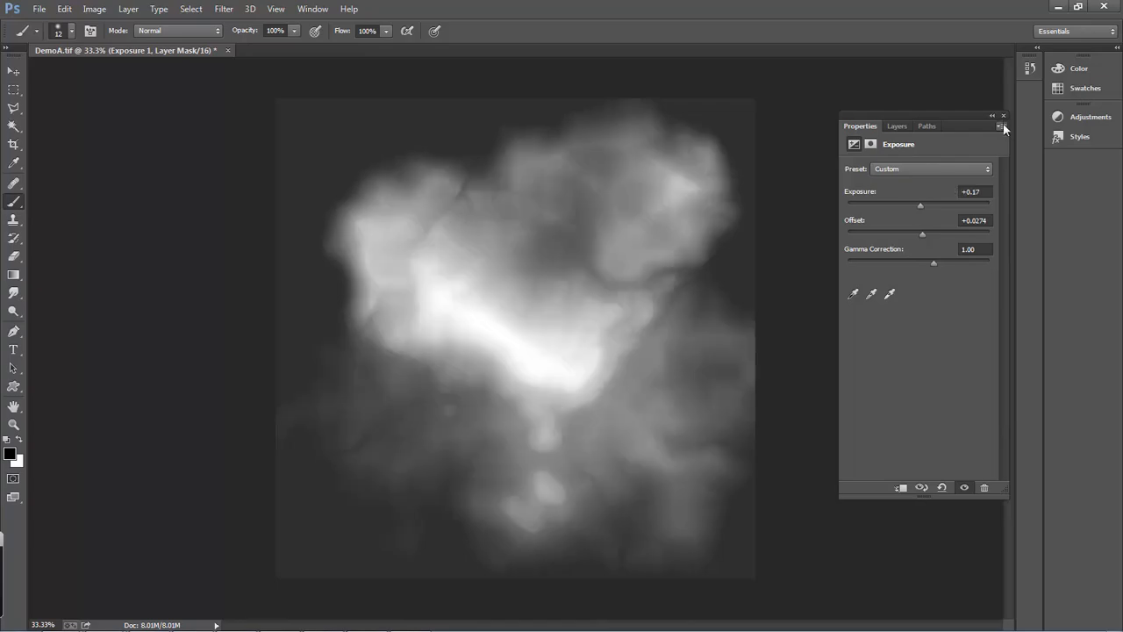
left_click(1003, 117)
- Switch to World Machine, cancel the Heightfield File Output dialog, and return to Photoshop
key("alt+Tab")
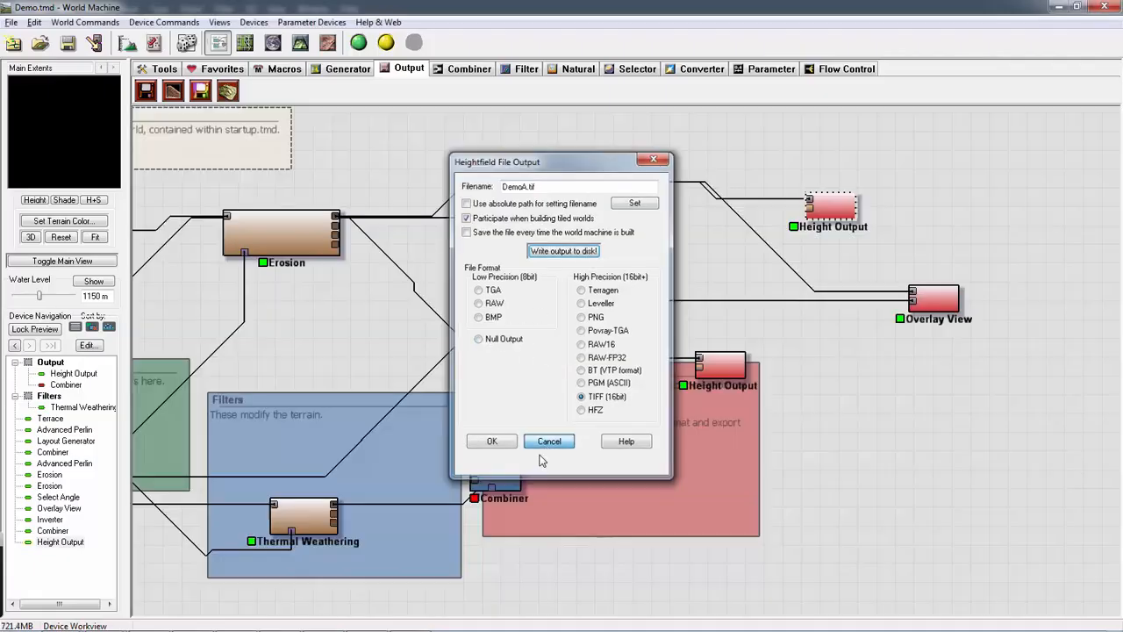
left_click(562, 443)
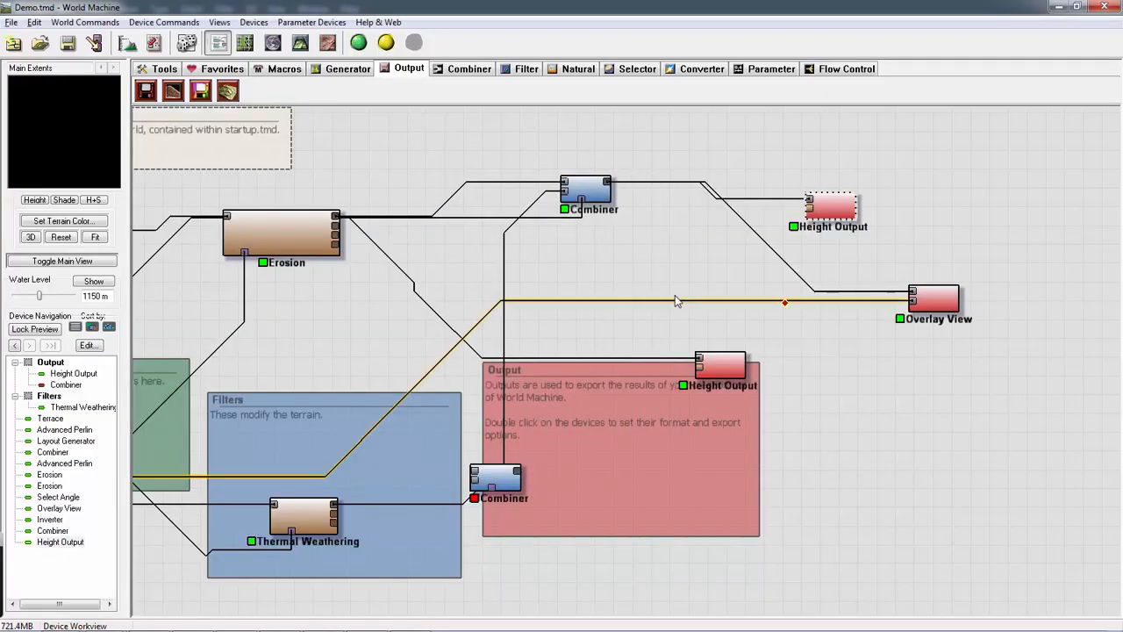
key("alt+Tab")
- Launch ZBrush 4R6 and hide LightBox to clear the canvas
key("super")
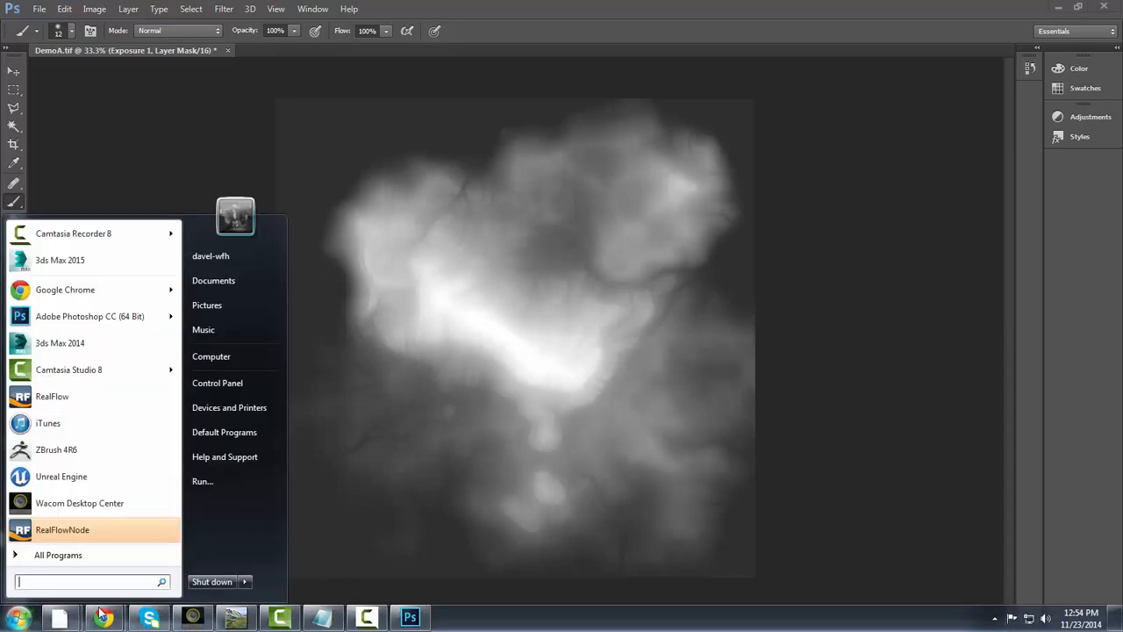
type("z")
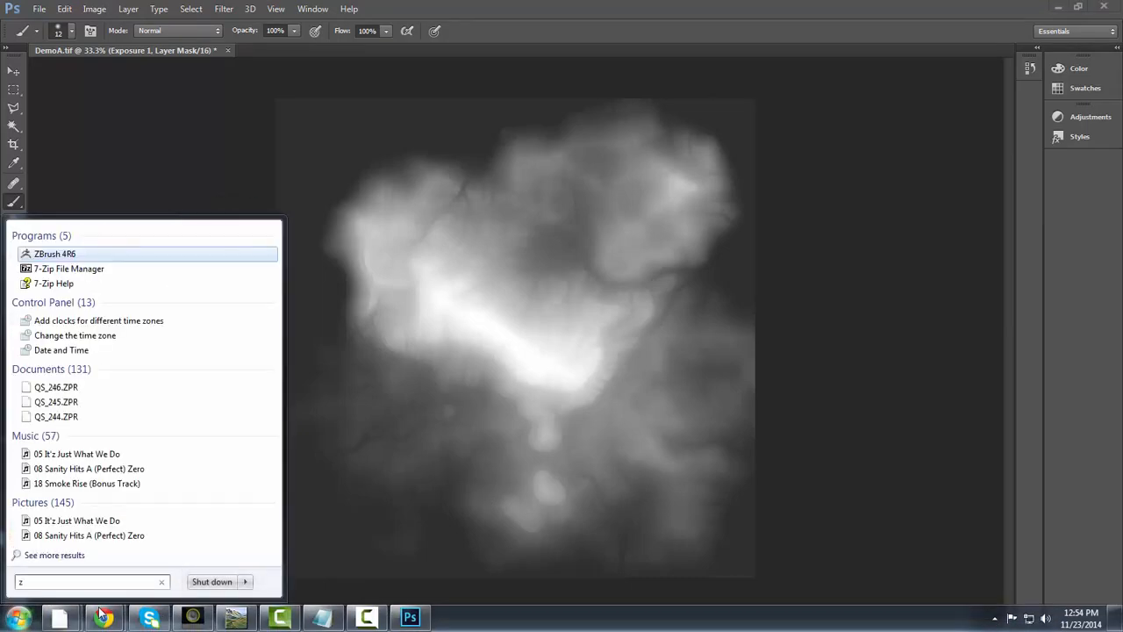
key("Return")
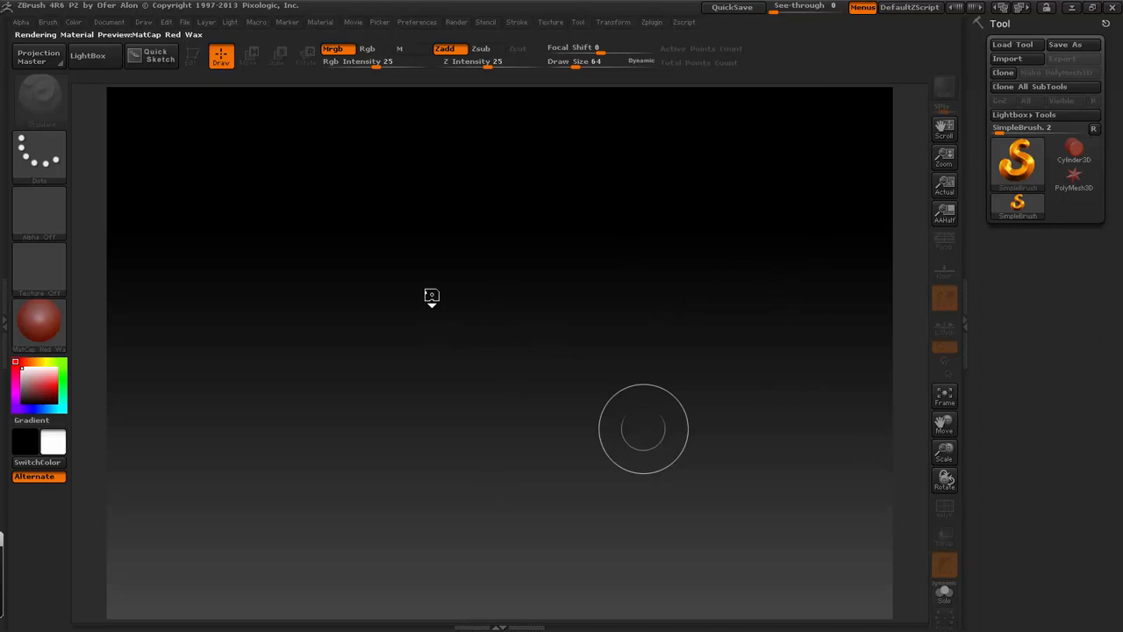
key("comma")
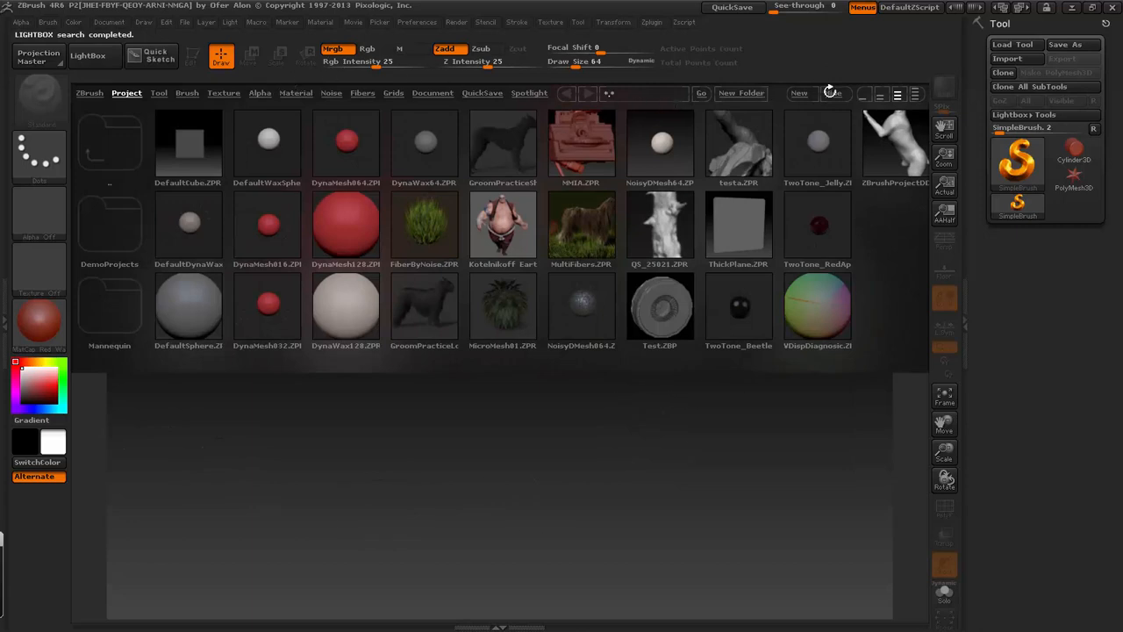
left_click(830, 91)
- Choose the Plane3D primitive in place of Cylinder3D and draw it on the canvas
left_click(1086, 153)
left_click(1086, 153)
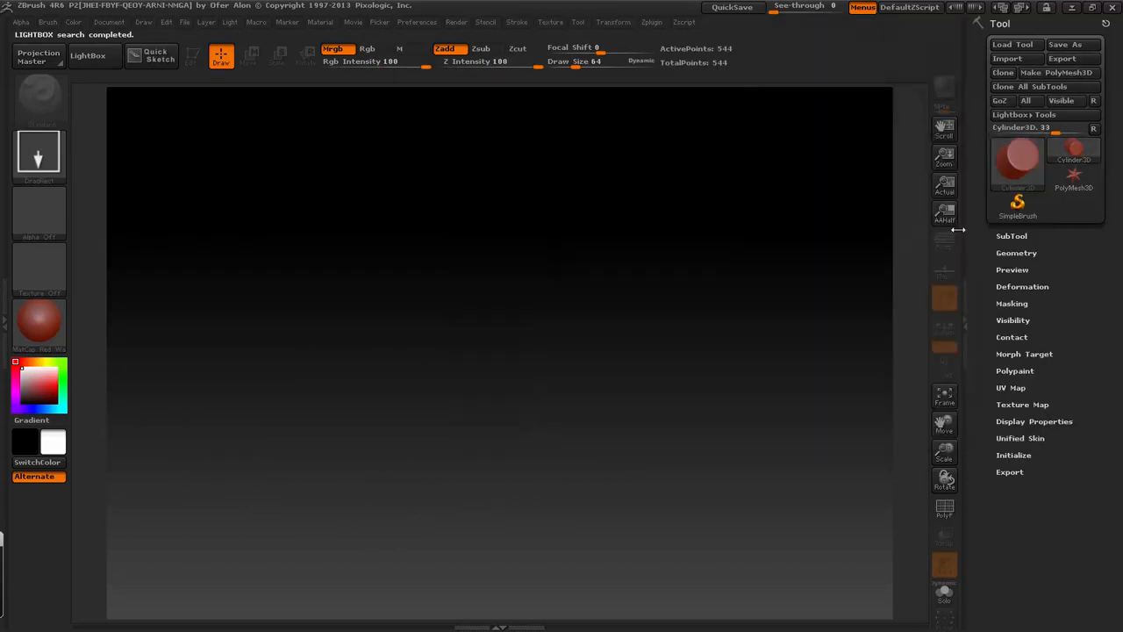
left_click(1095, 155)
left_click(1071, 159)
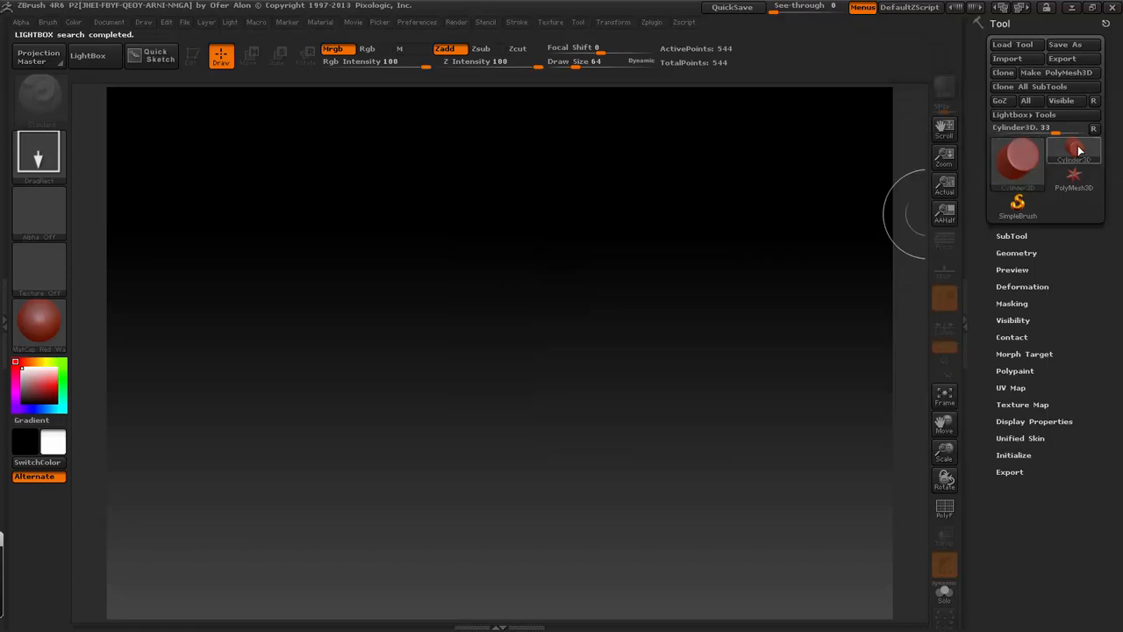
left_click(1080, 152)
left_click(889, 221)
left_click_drag(383, 435, 439, 549)
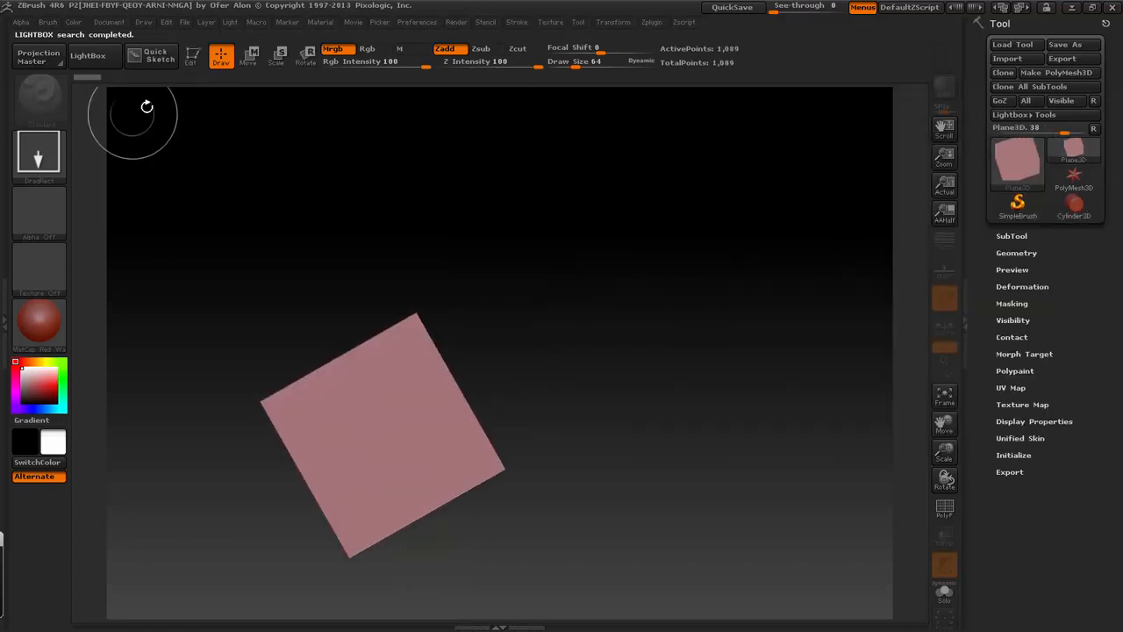
- Put the drawn plane into Edit mode and convert it to a PolyMesh3D
left_click(192, 55)
left_click(1055, 72)
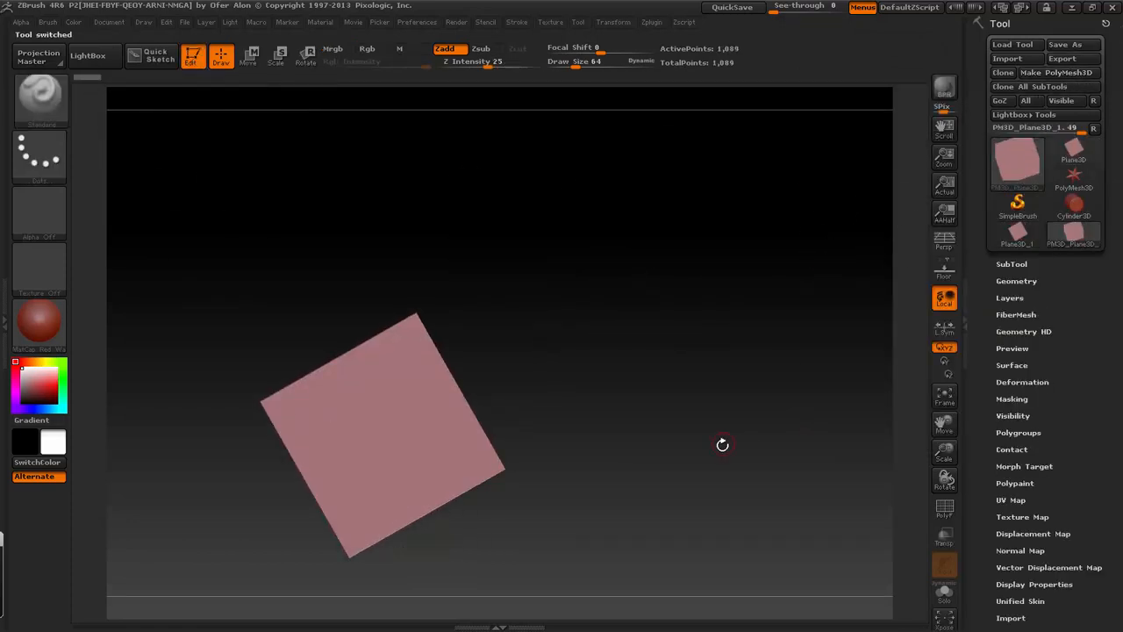
left_click_drag(470, 387, 740, 368)
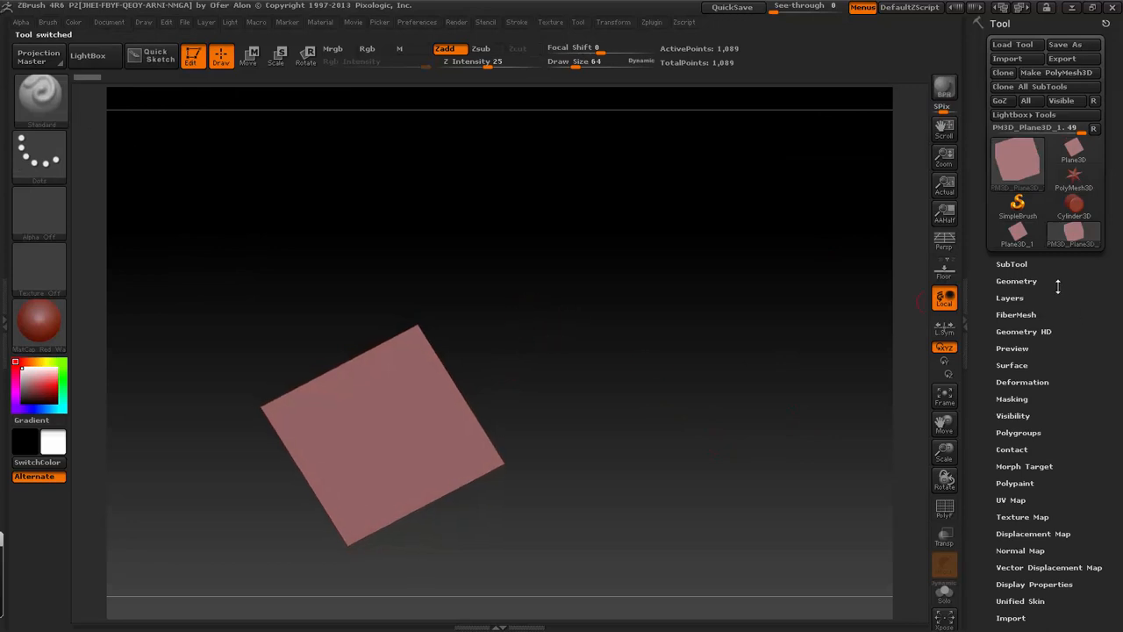
- Turn off Smt for subdivision and repeatedly divide the plane to about 1.05 million points
left_click(1012, 264)
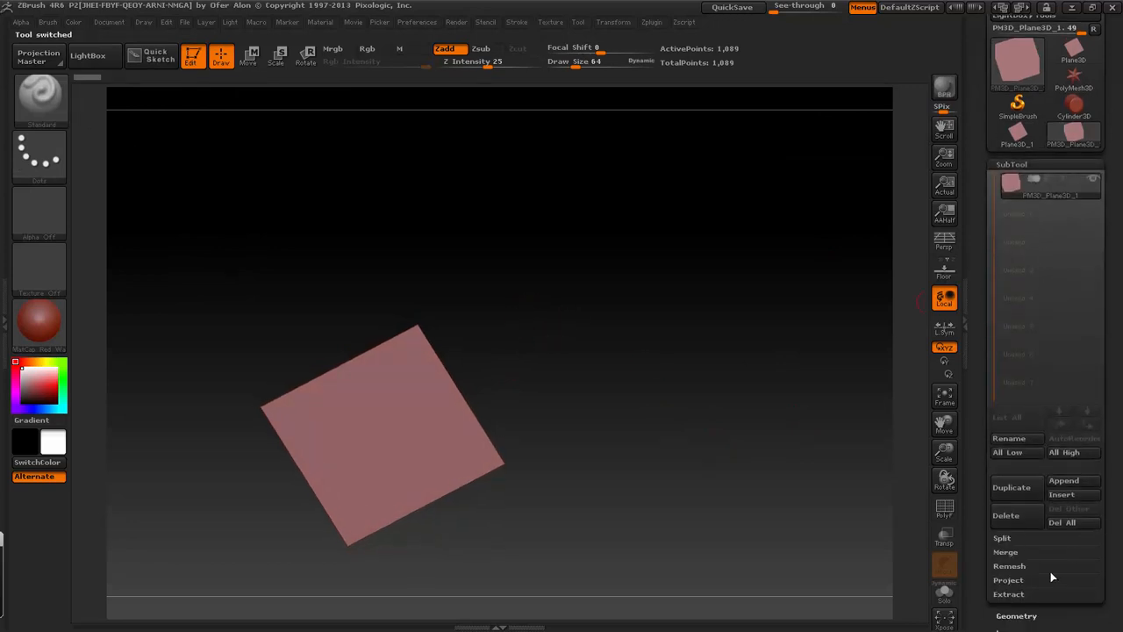
left_click(1015, 614)
left_click(1072, 277)
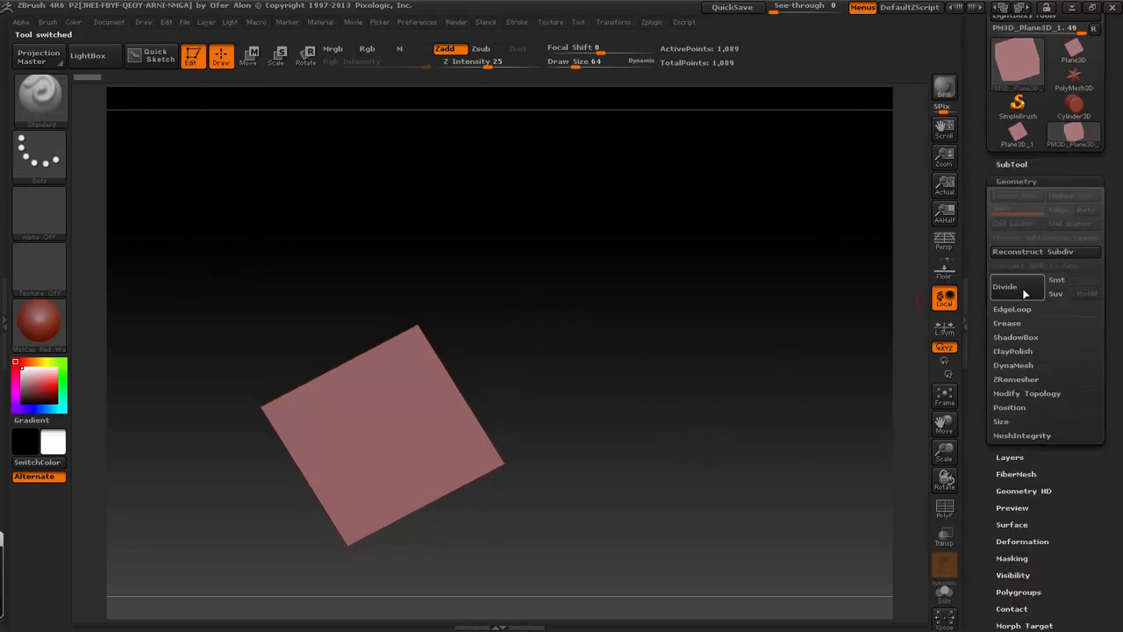
left_click(1024, 294)
left_click(1024, 293)
left_click(1024, 293)
left_click(1024, 293)
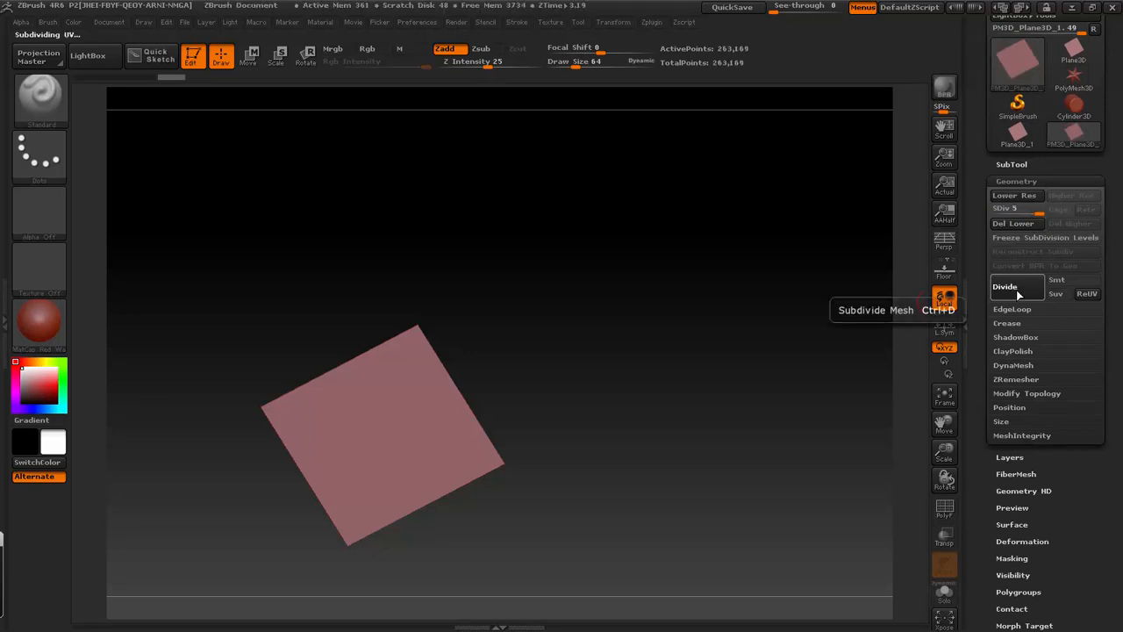
left_click(1018, 295)
- Import the DemoA TIF file from the Desktop as a new alpha
left_click_drag(1097, 544, 1087, 442)
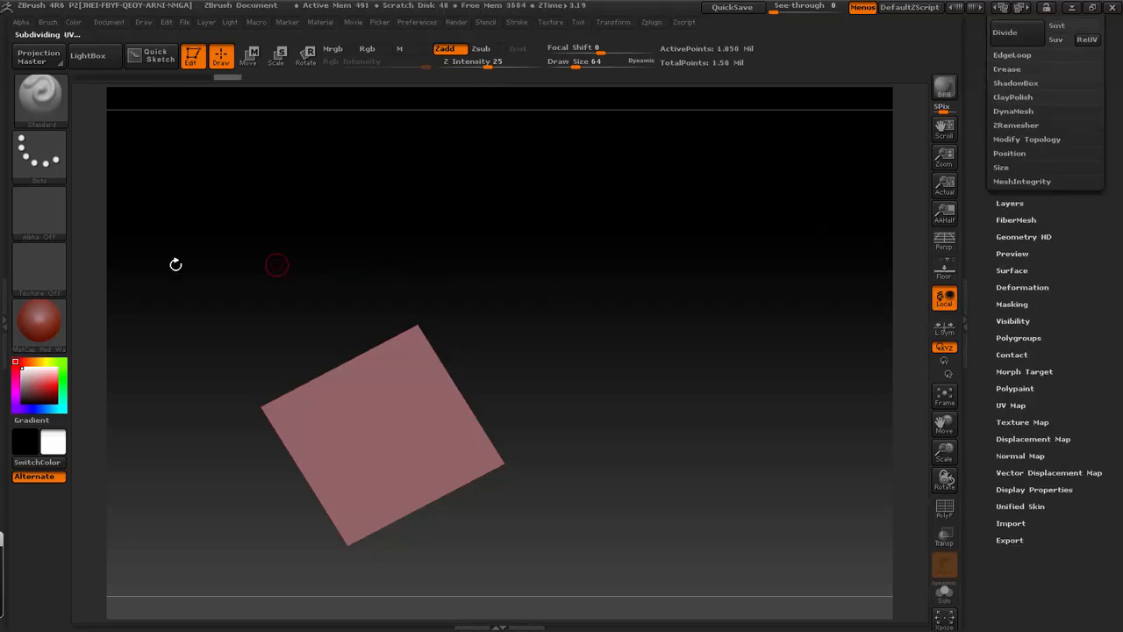
left_click(23, 210)
left_click(102, 508)
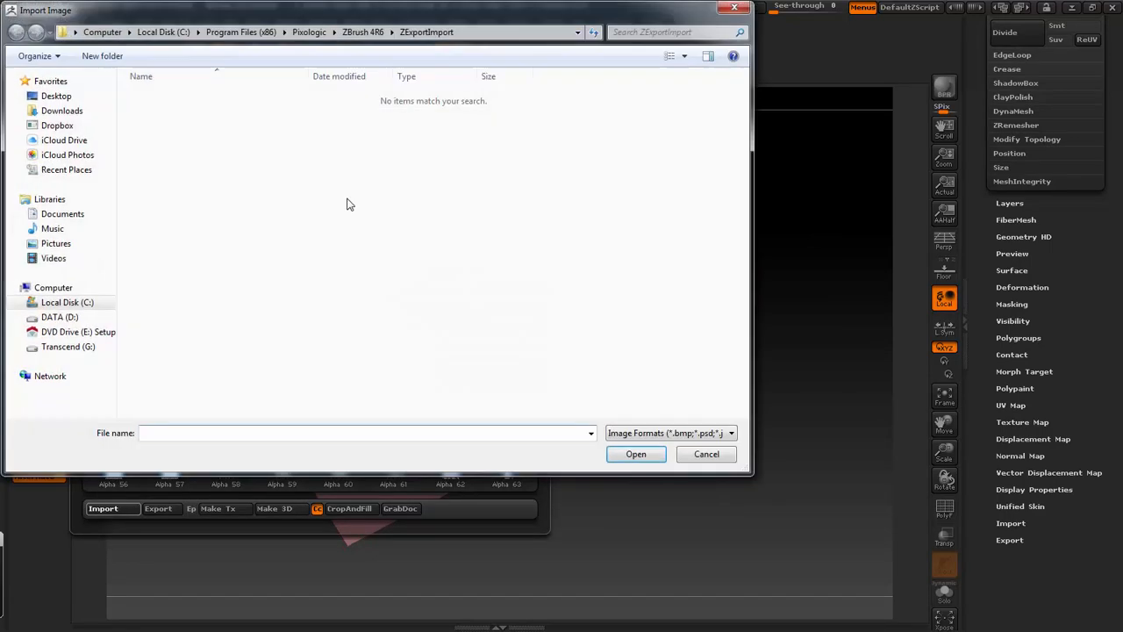
left_click(58, 95)
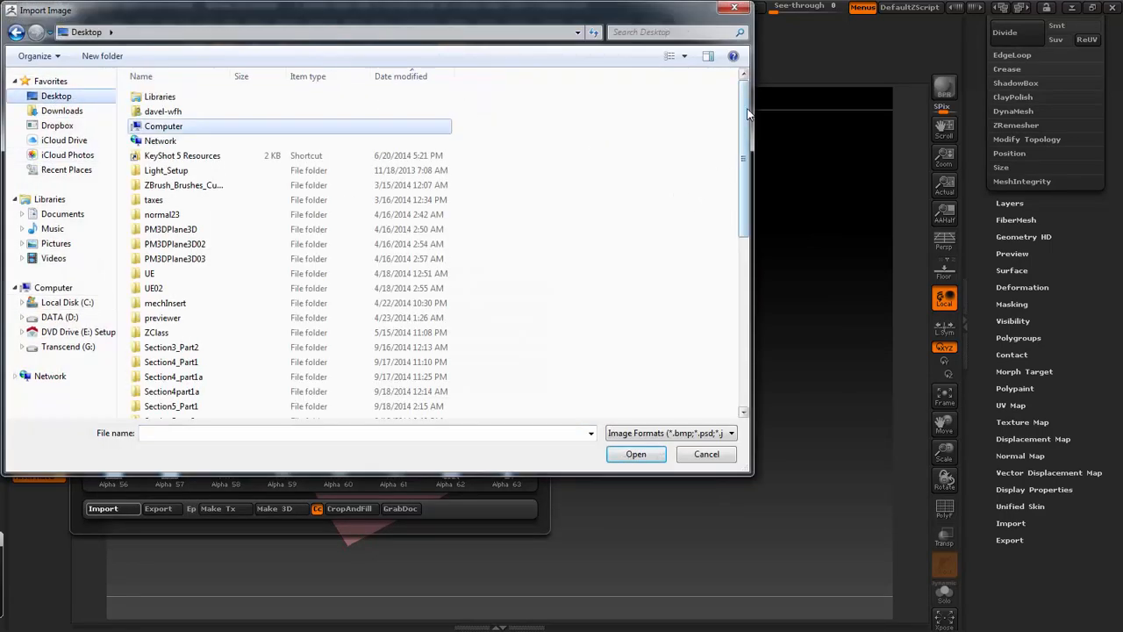
left_click_drag(747, 113, 744, 337)
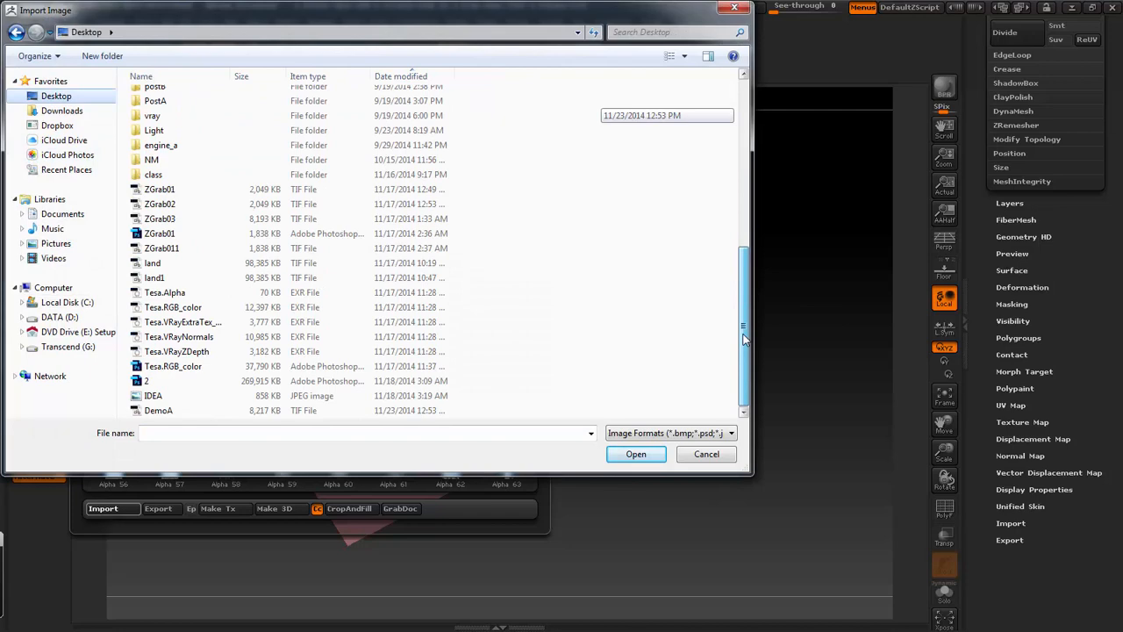
double_click(160, 410)
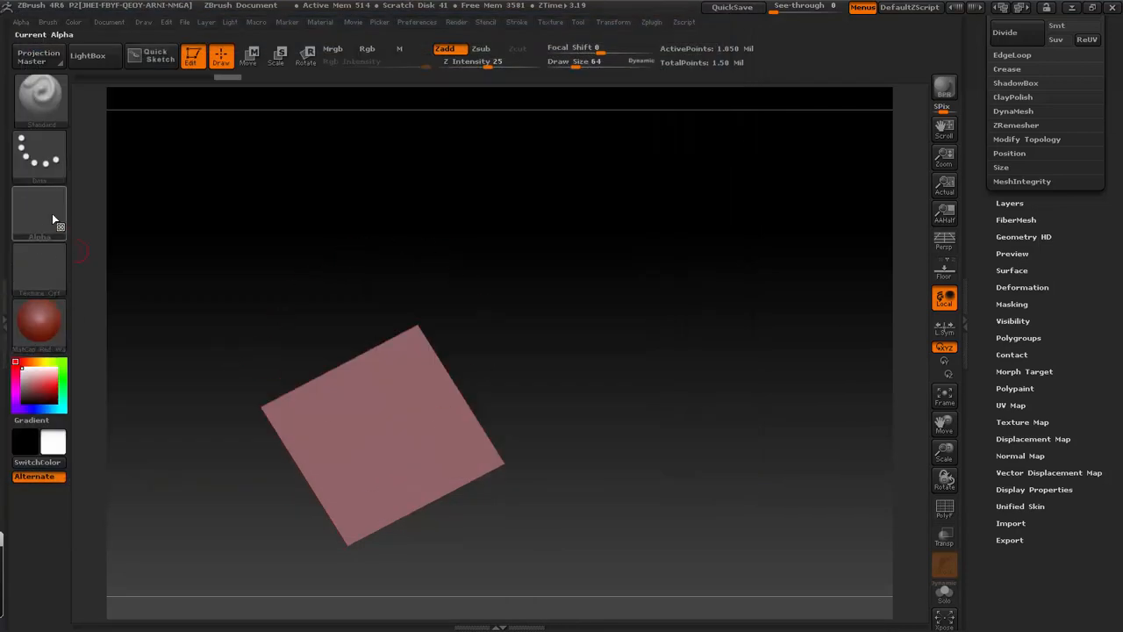
- Switch to Photoshop, display the layers of DemoA.tif and delete the Exposure 1 adjustment layer
left_click(51, 213)
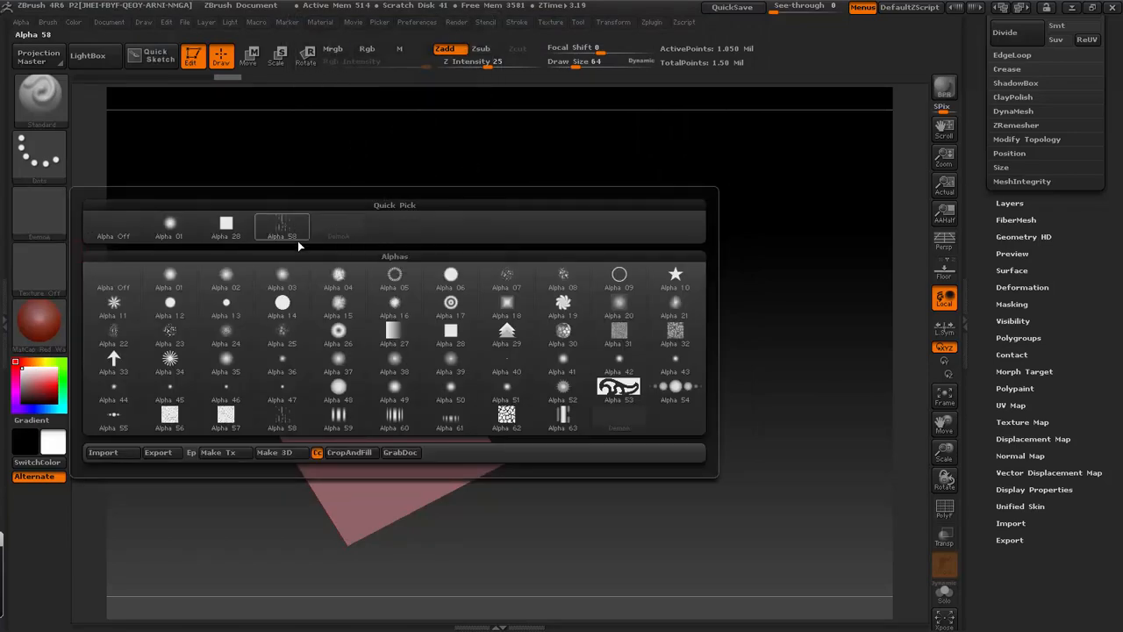
key("alt+Tab")
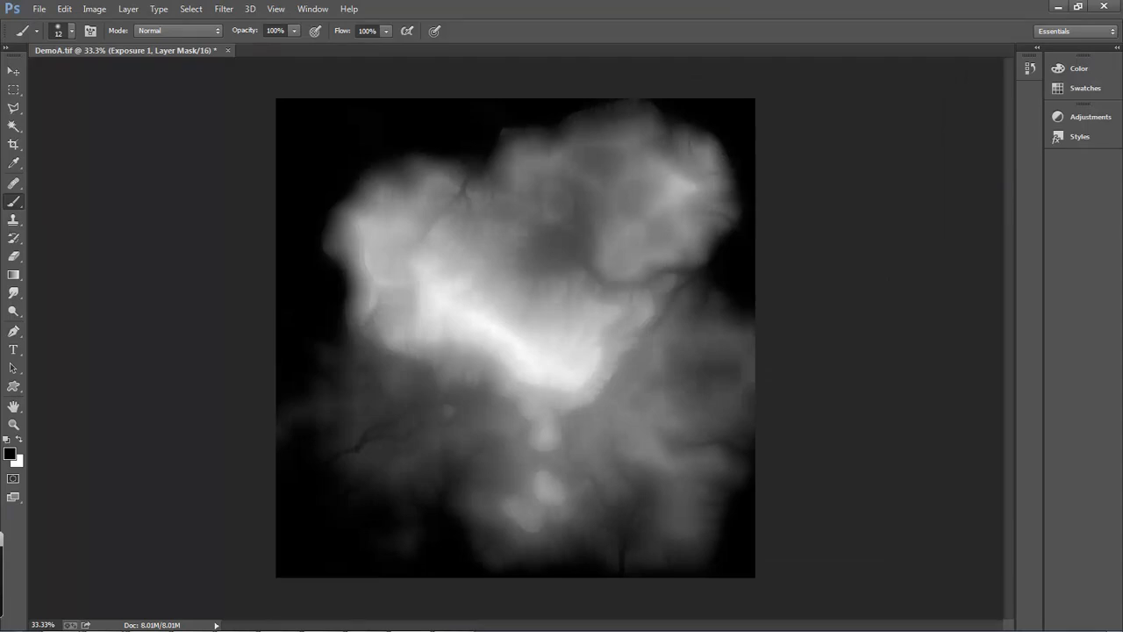
left_click(38, 9)
mouse_move(102, 33)
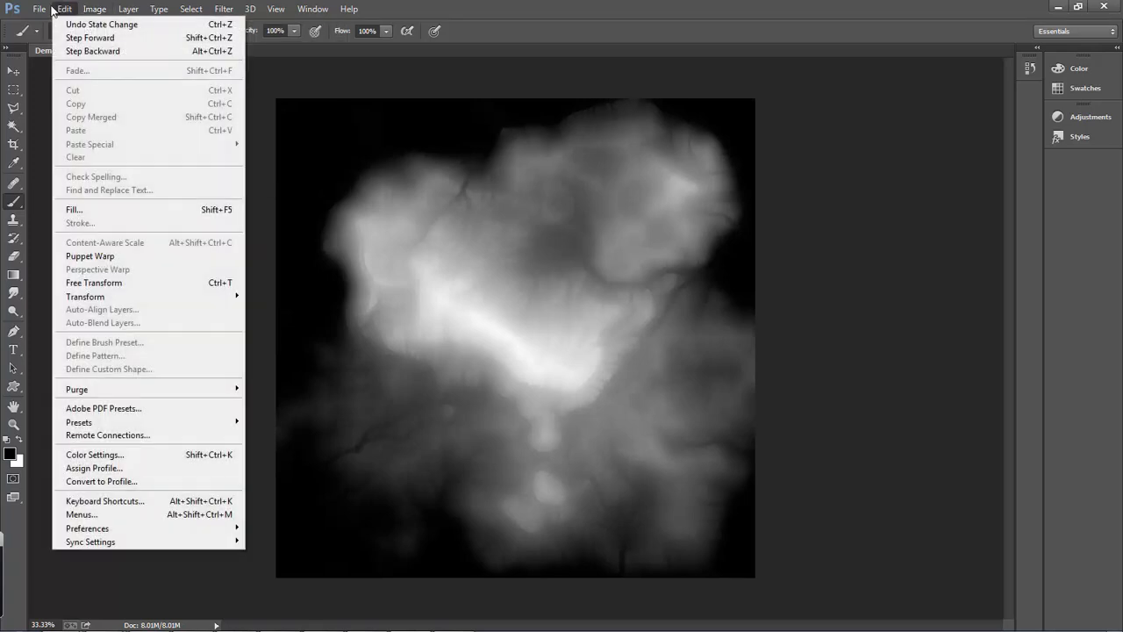
key("Escape")
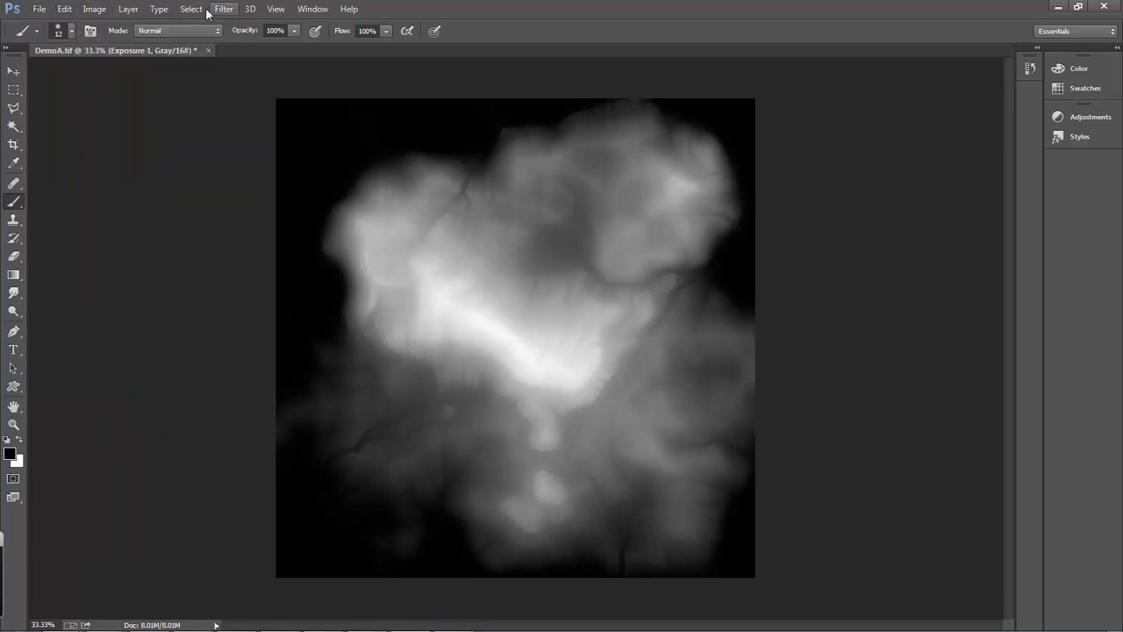
left_click(312, 9)
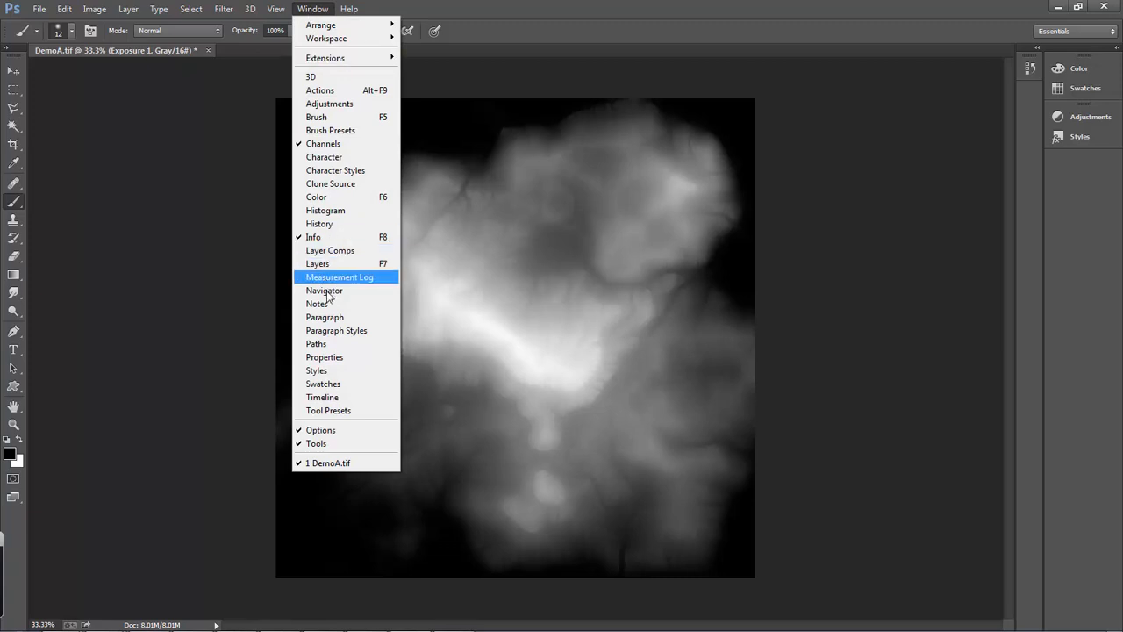
left_click(325, 265)
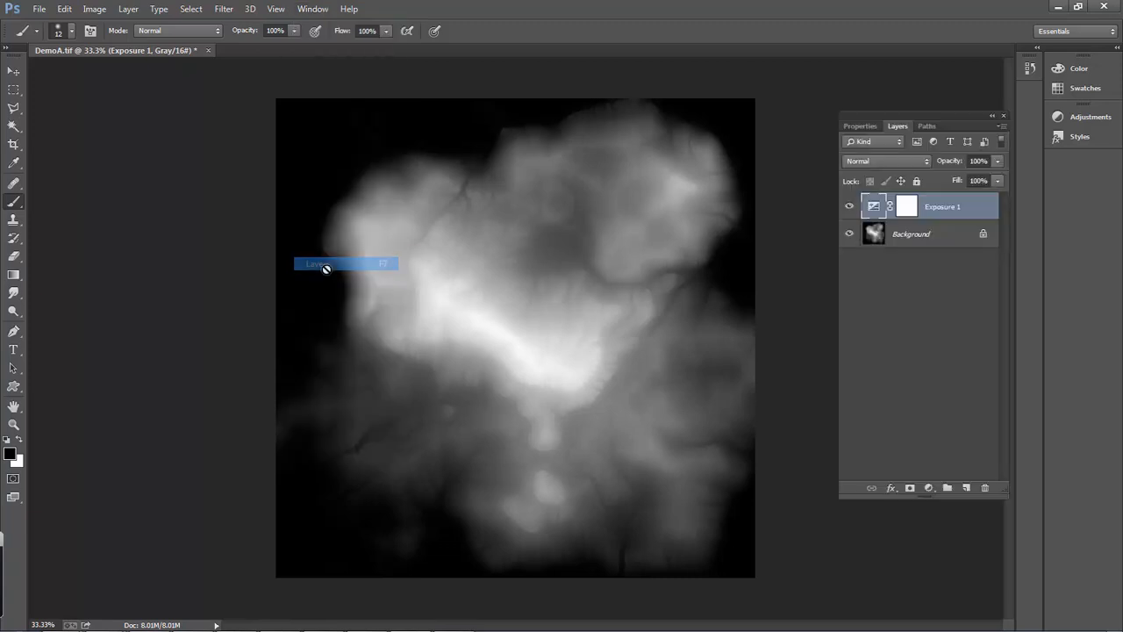
left_click(904, 245)
left_click(946, 213)
key("Delete")
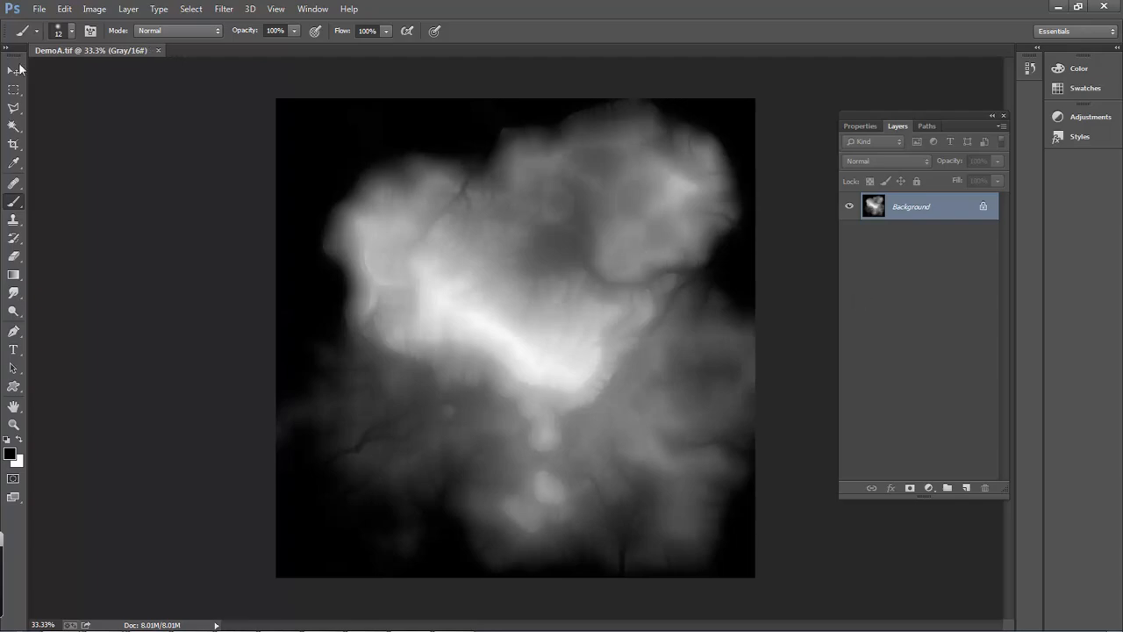
- Save the heightfield image to the Desktop as a TIFF named DemoA1, with no image compression and IBM PC byte order
left_click(36, 9)
left_click(94, 178)
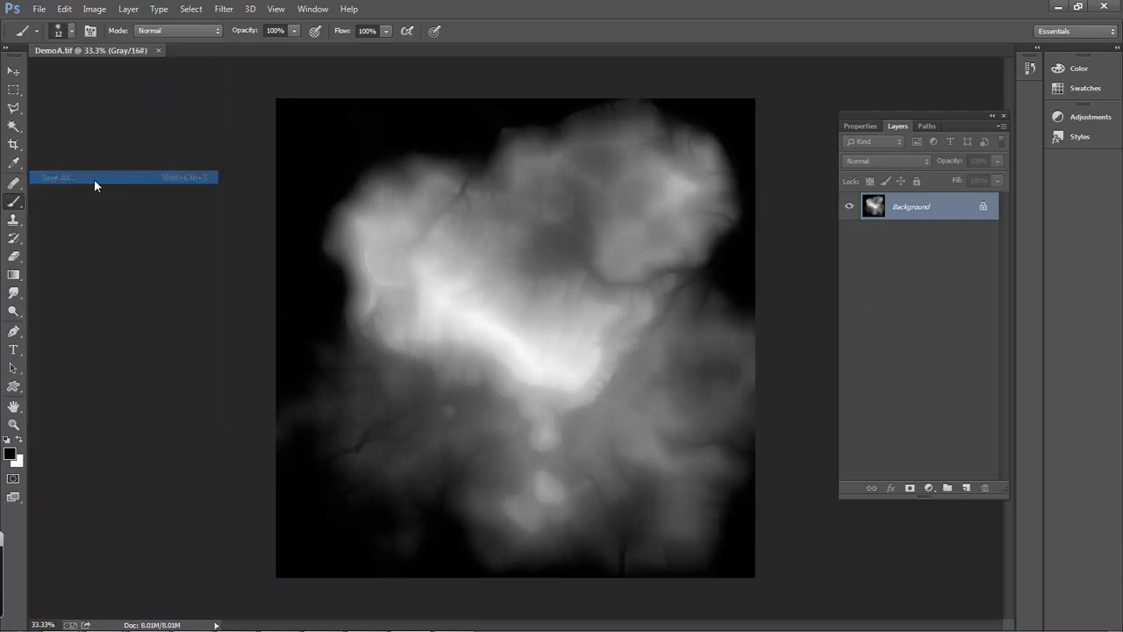
left_click(413, 329)
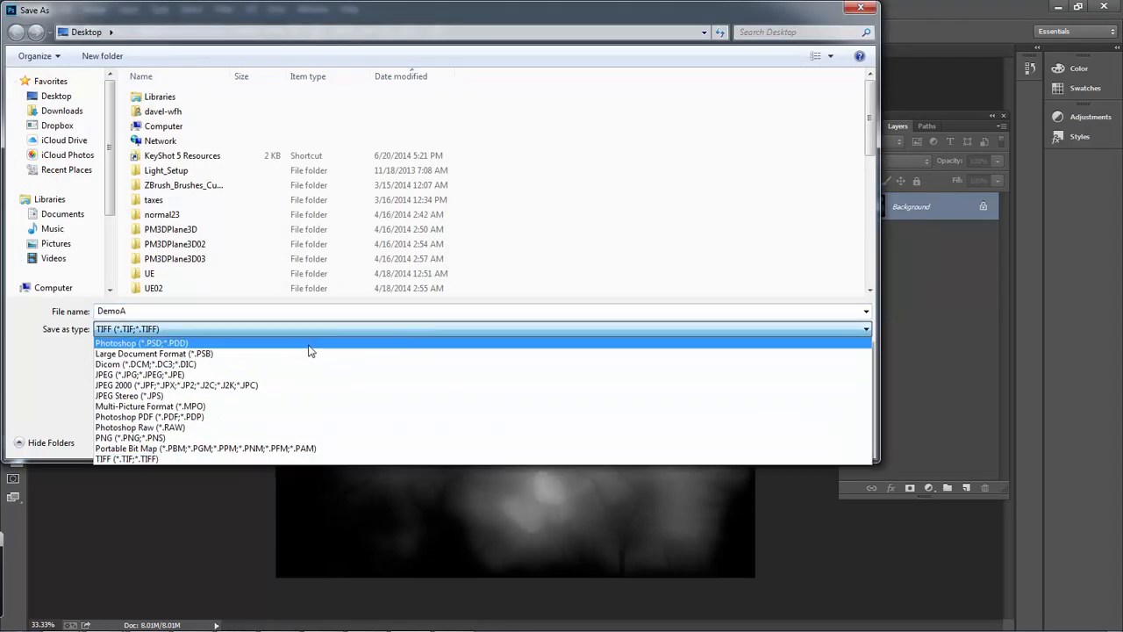
left_click(312, 350)
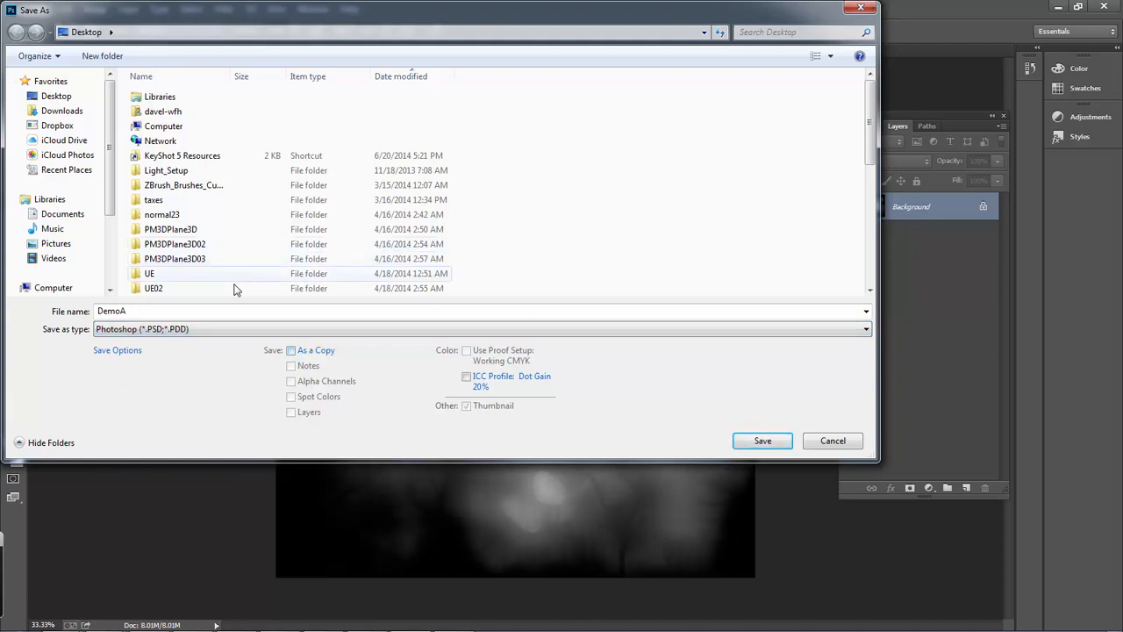
left_click(193, 329)
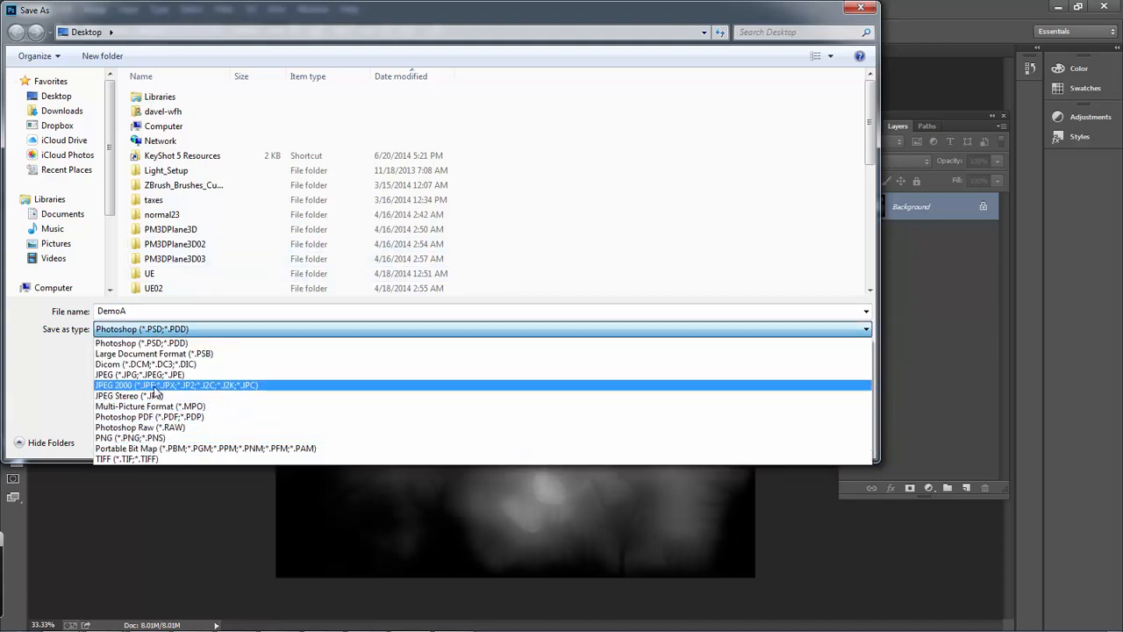
left_click(150, 457)
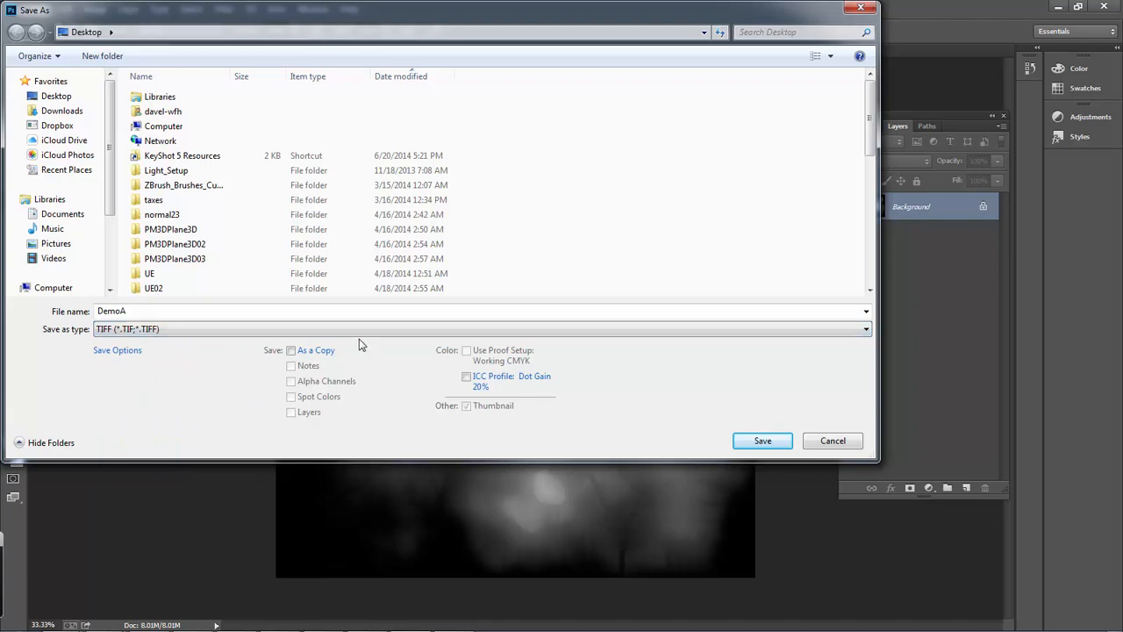
double_click(360, 310)
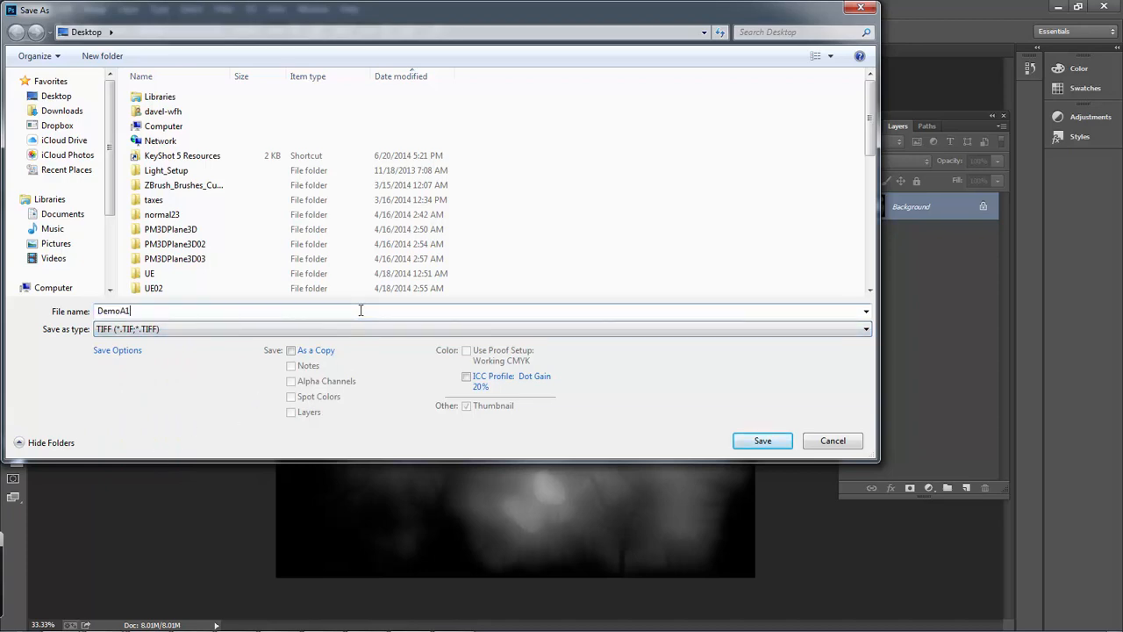
key("Return")
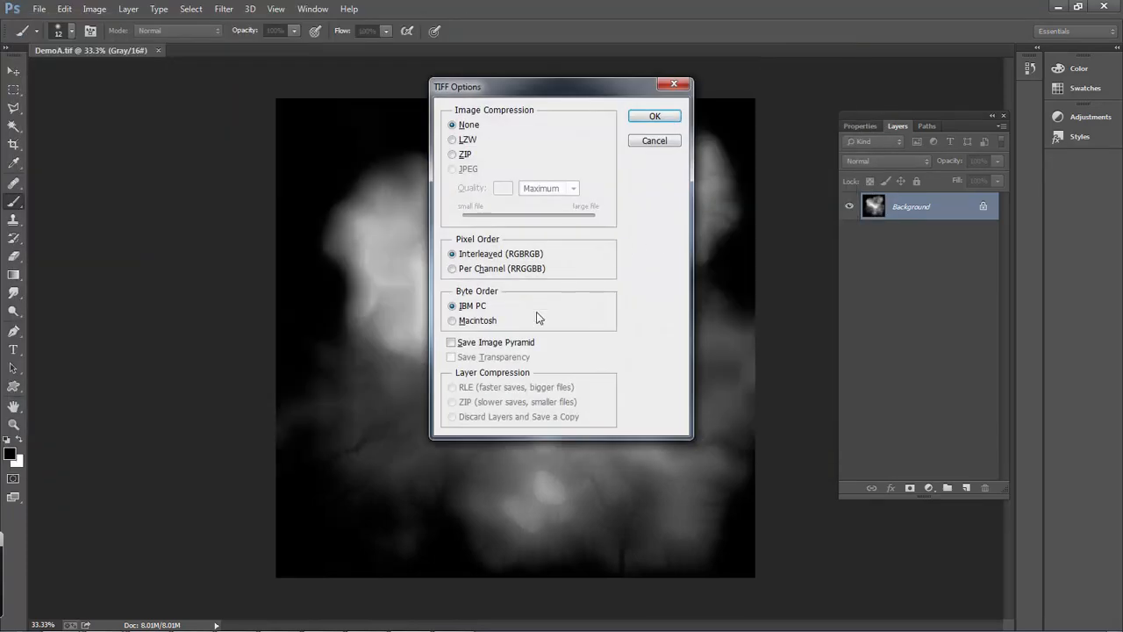
left_click(654, 118)
- Return to ZBrush and import the DemoA1 TIF file from the Desktop as a new alpha
key("alt+Tab")
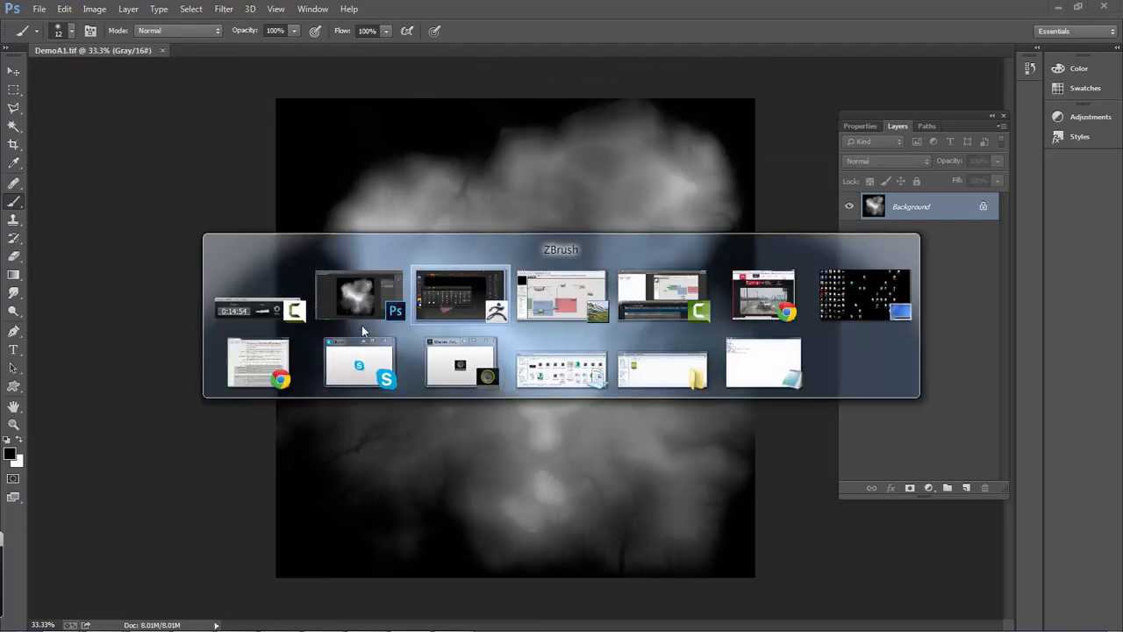
key("alt+Tab")
key("alt+Tab")
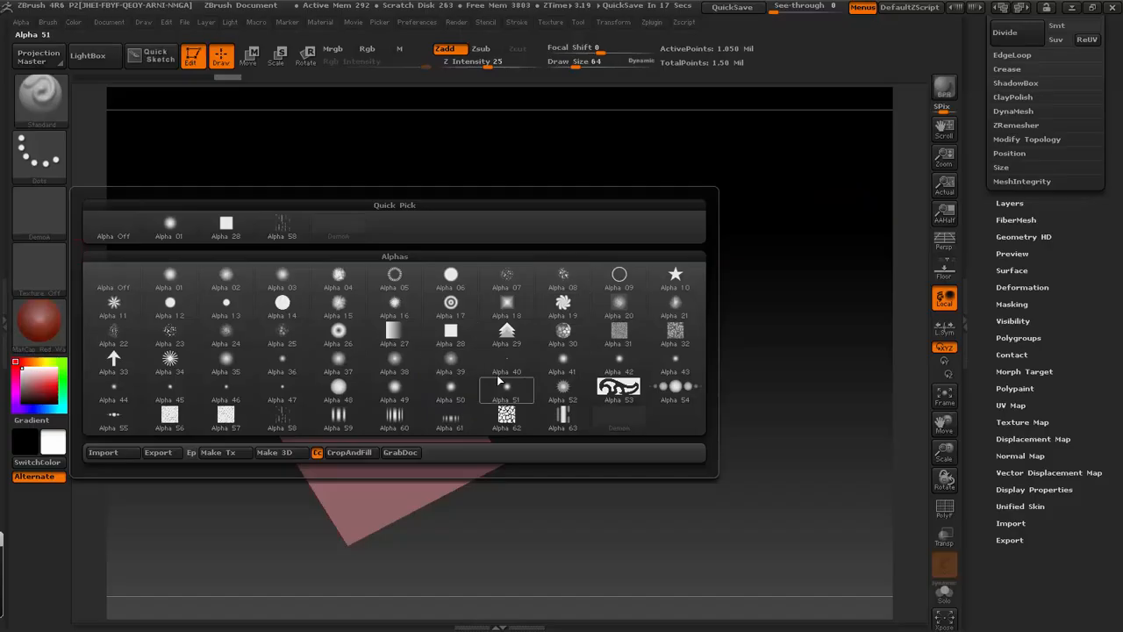
left_click(132, 453)
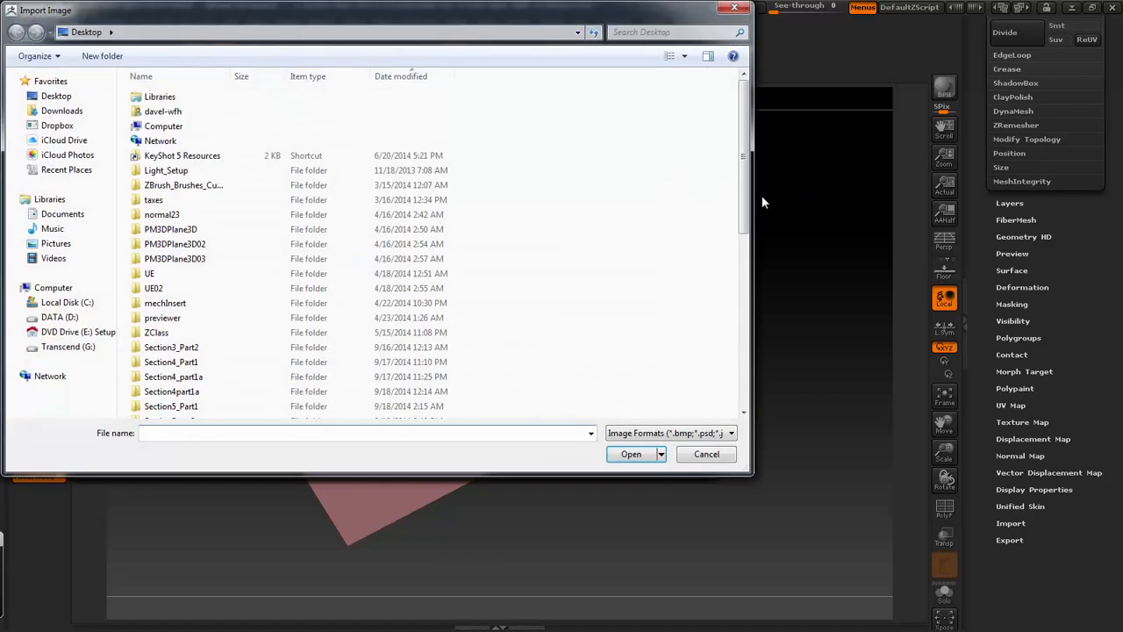
left_click_drag(741, 155, 744, 345)
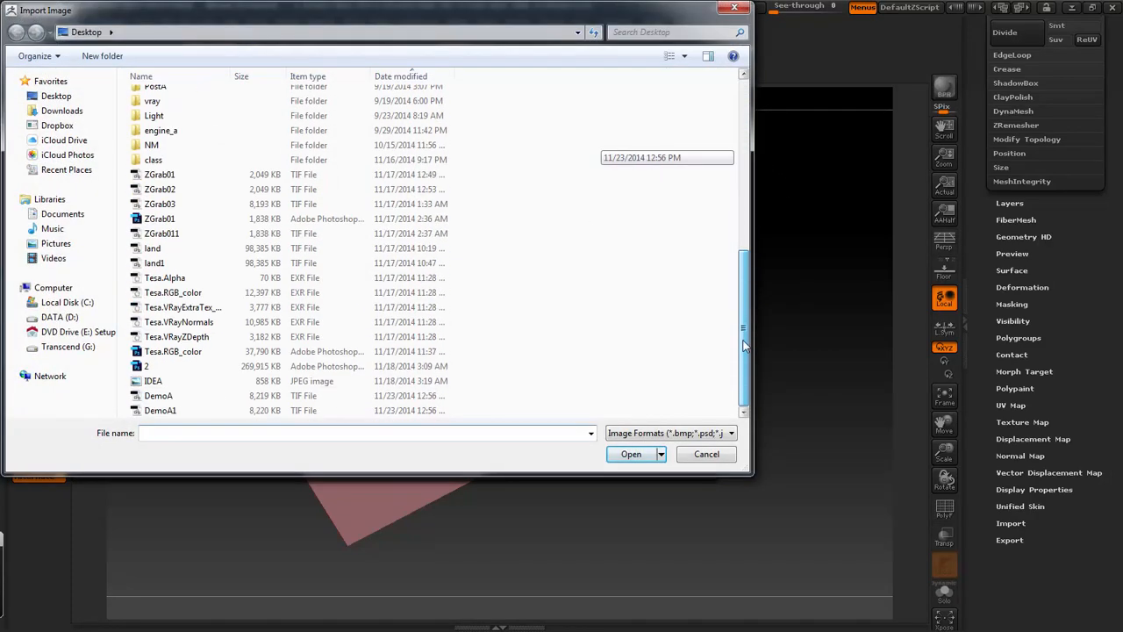
double_click(173, 408)
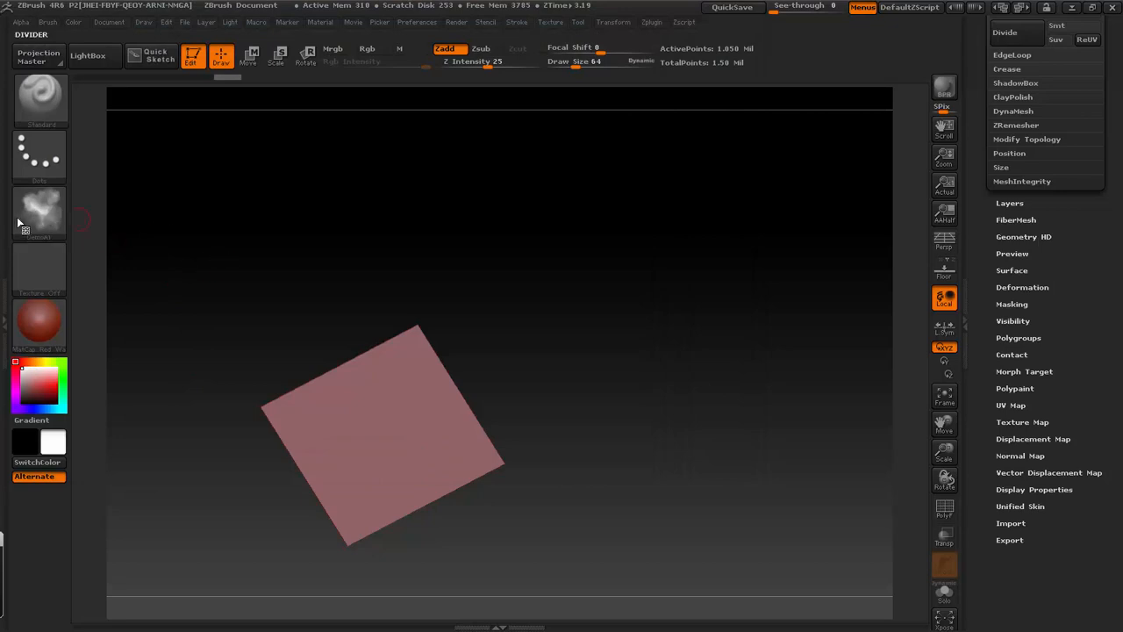
- Assign the DemoA1 alpha as the plane's displacement map and switch the displacement on
mouse_move(59, 213)
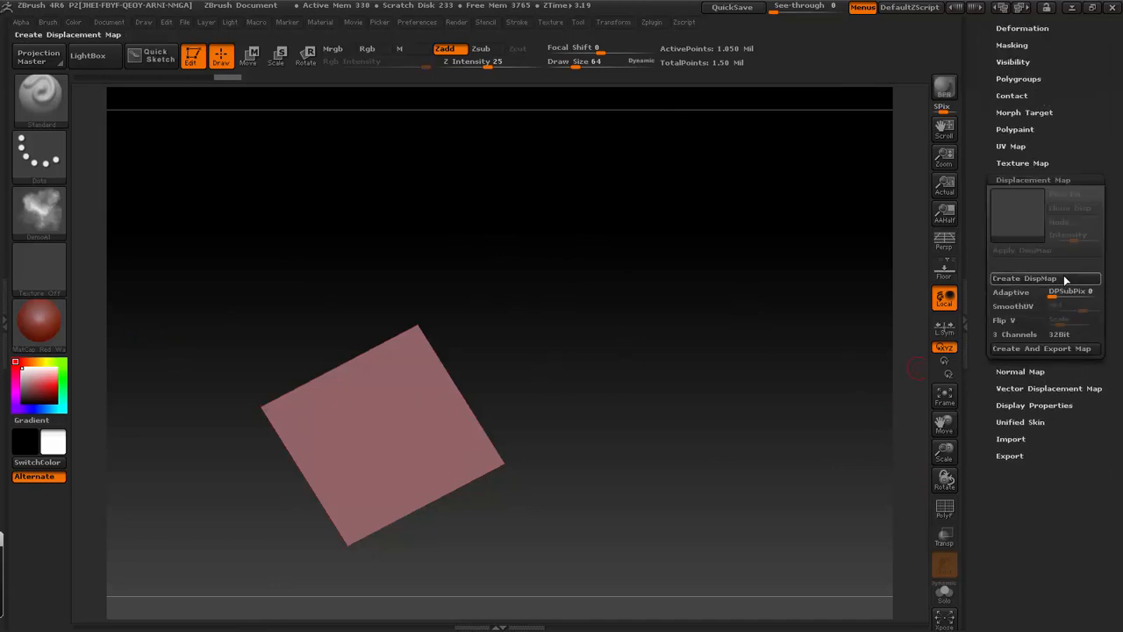
left_click(1025, 205)
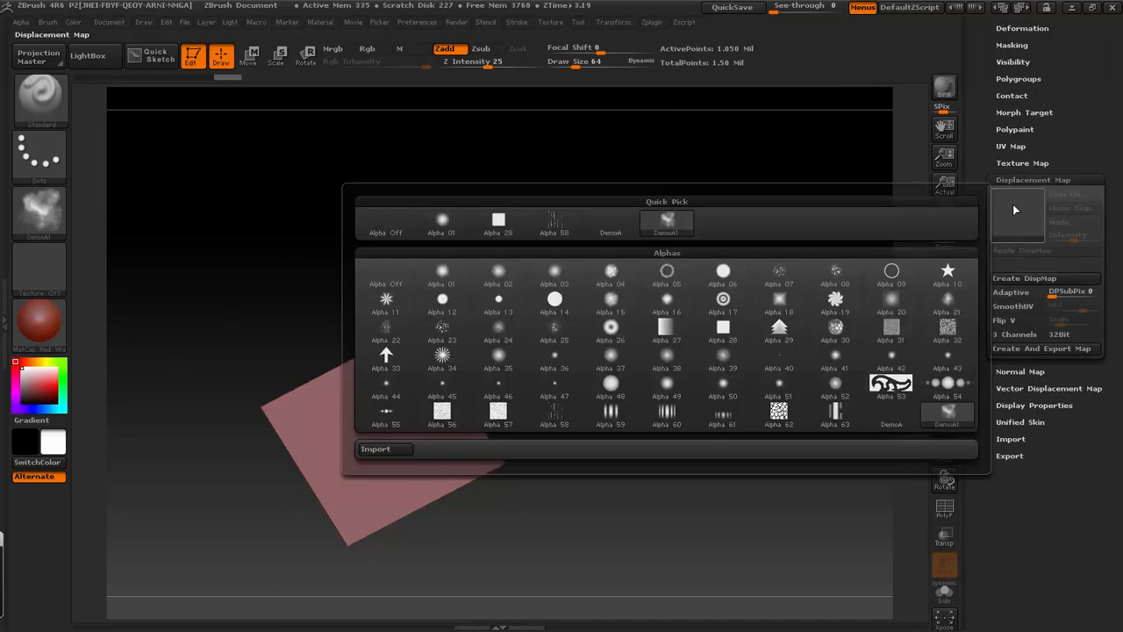
left_click(668, 224)
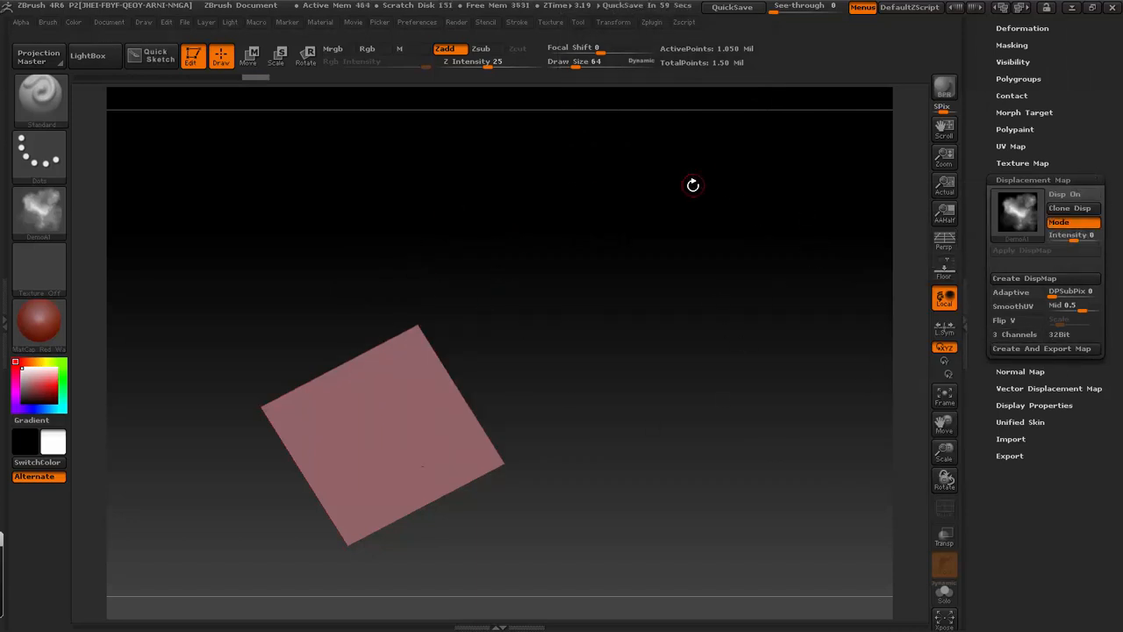
left_click(1065, 194)
- Assign Texture 28 as the plane's texture map
left_click(1078, 164)
left_click(1024, 197)
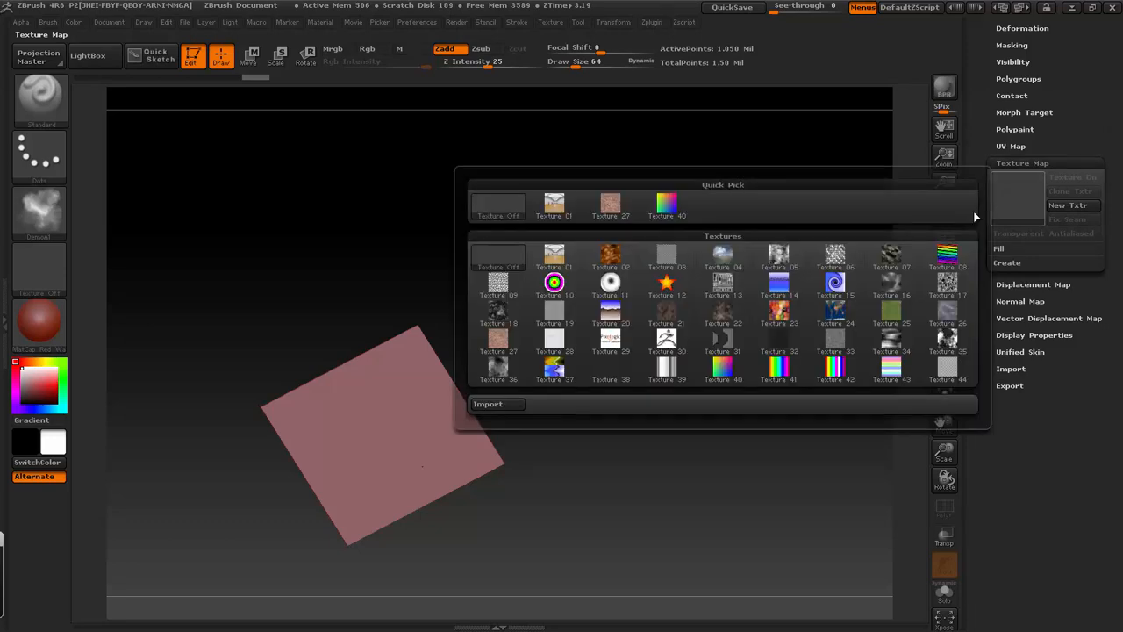
mouse_move(565, 348)
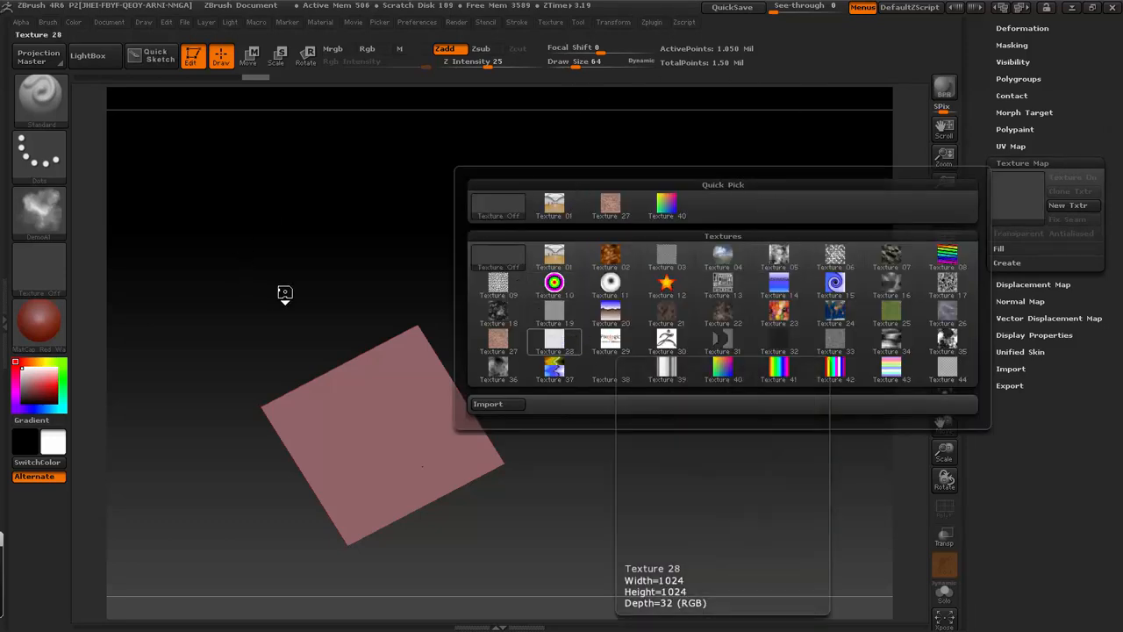
- Set the displacement map's intensity to 1 and apply the map to the plane's geometry
left_click(1029, 285)
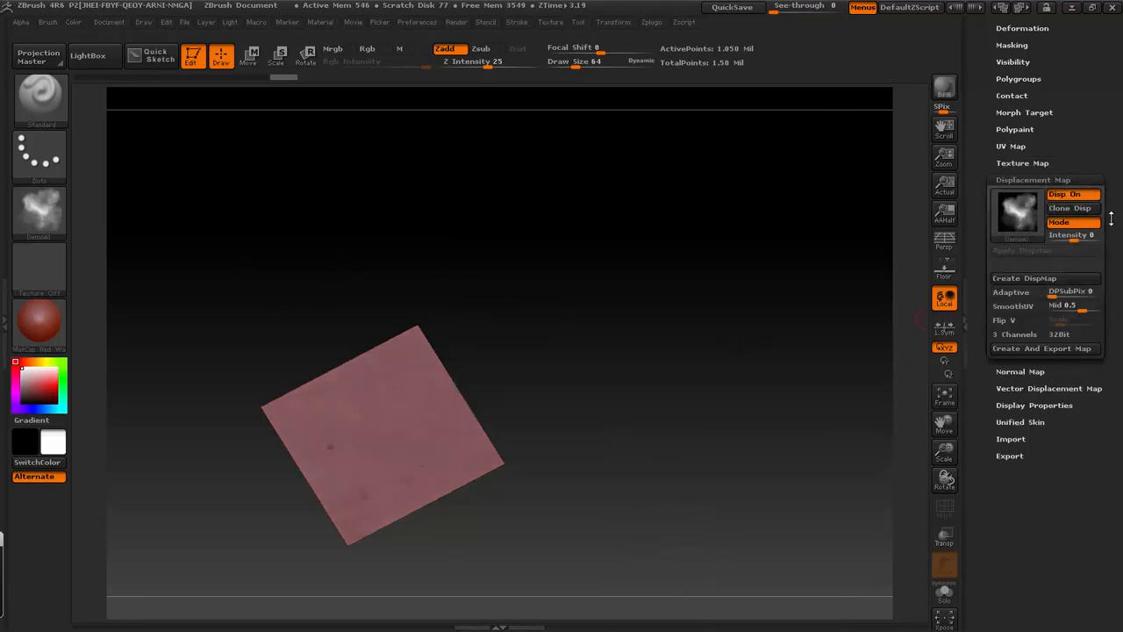
left_click(1078, 236)
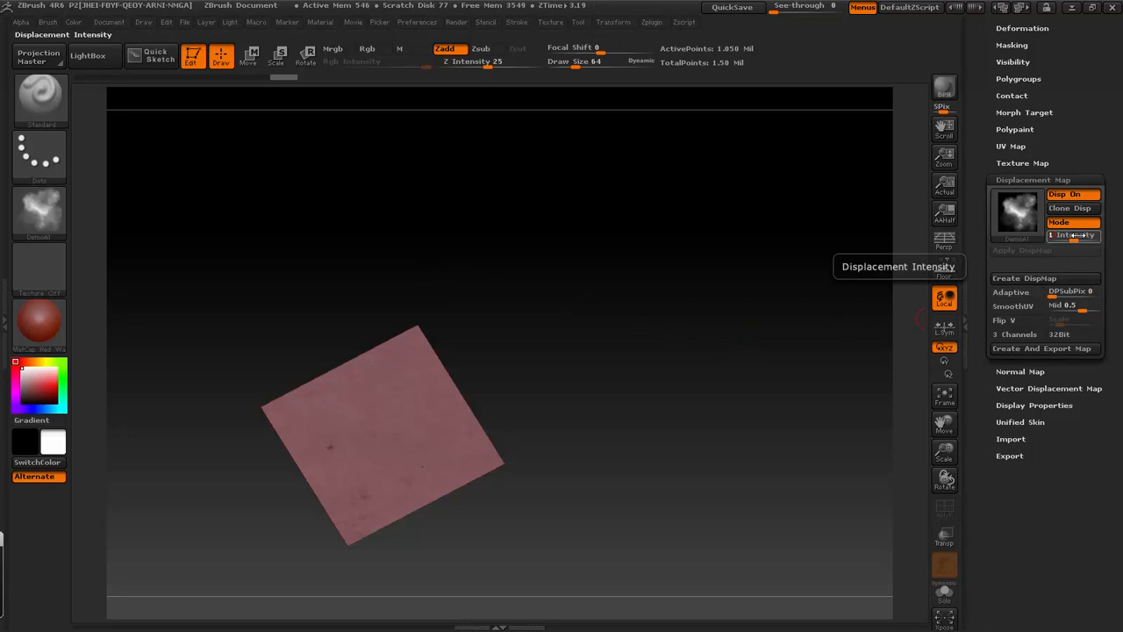
type("1")
key("Return")
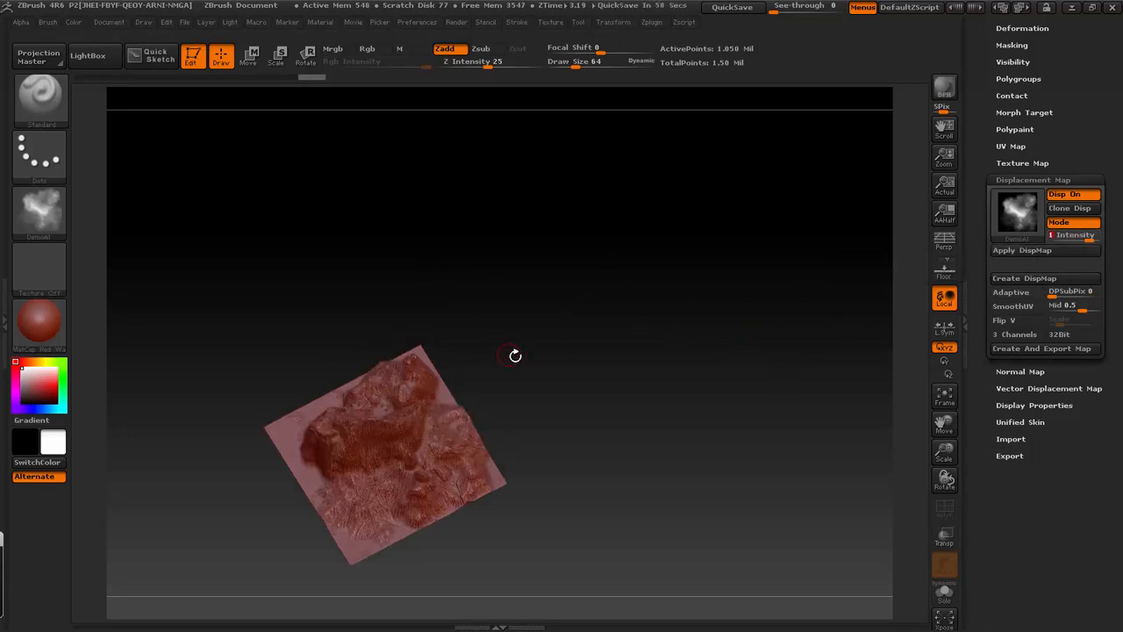
left_click_drag(514, 356, 556, 317)
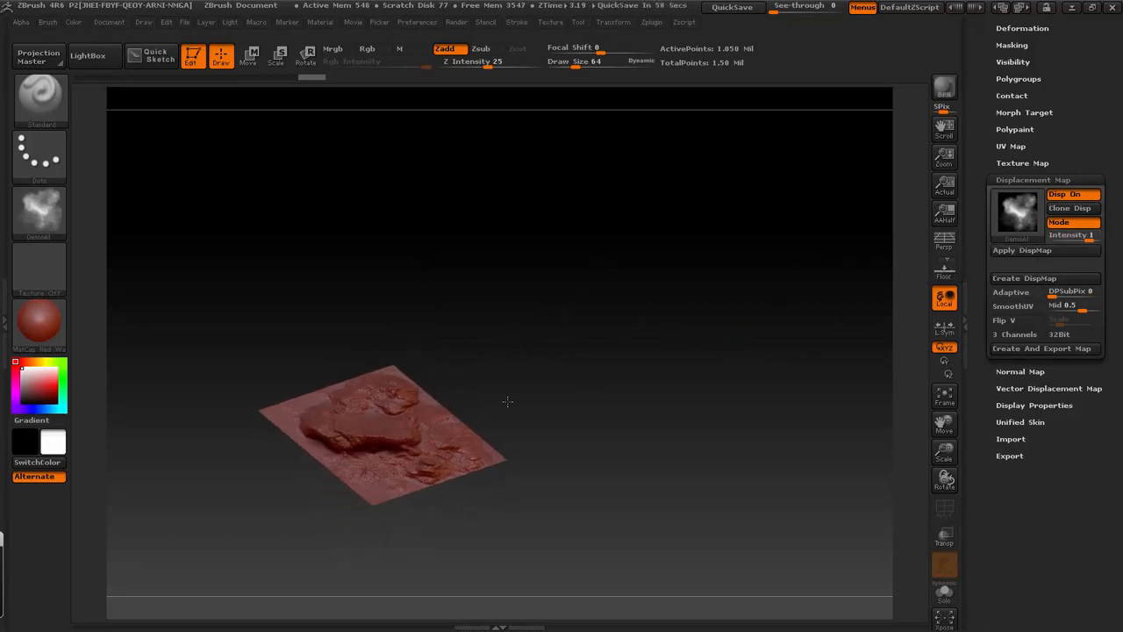
left_click_drag(484, 404, 477, 412)
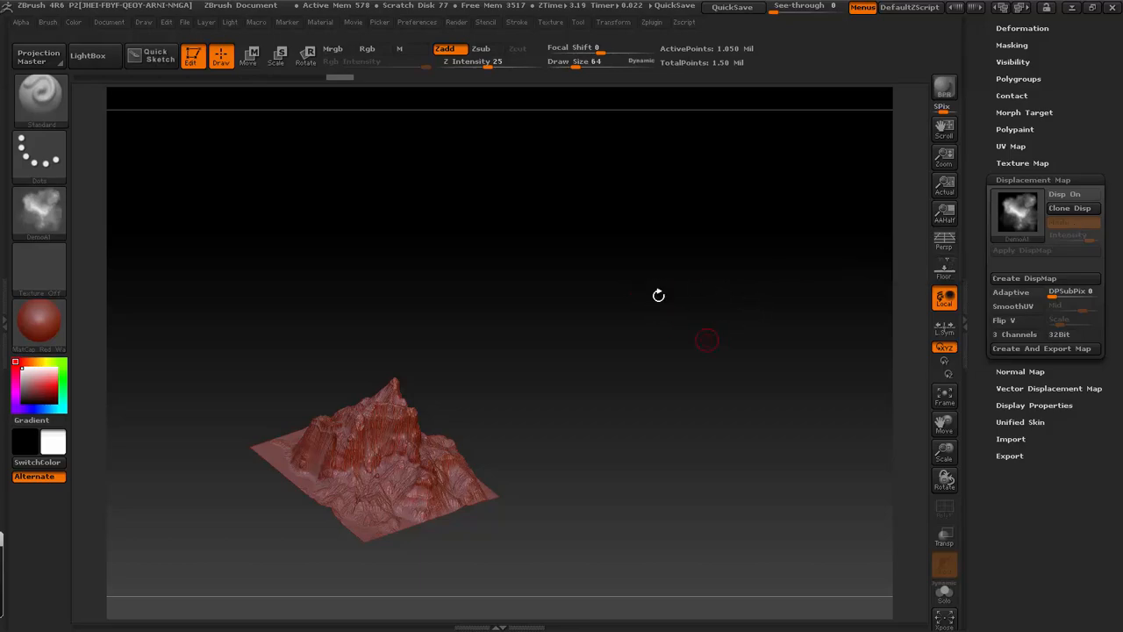
- Frame the displaced terrain, turn on perspective and inspect its peaks and slopes from several angles
key("f")
left_click_drag(792, 296, 792, 231)
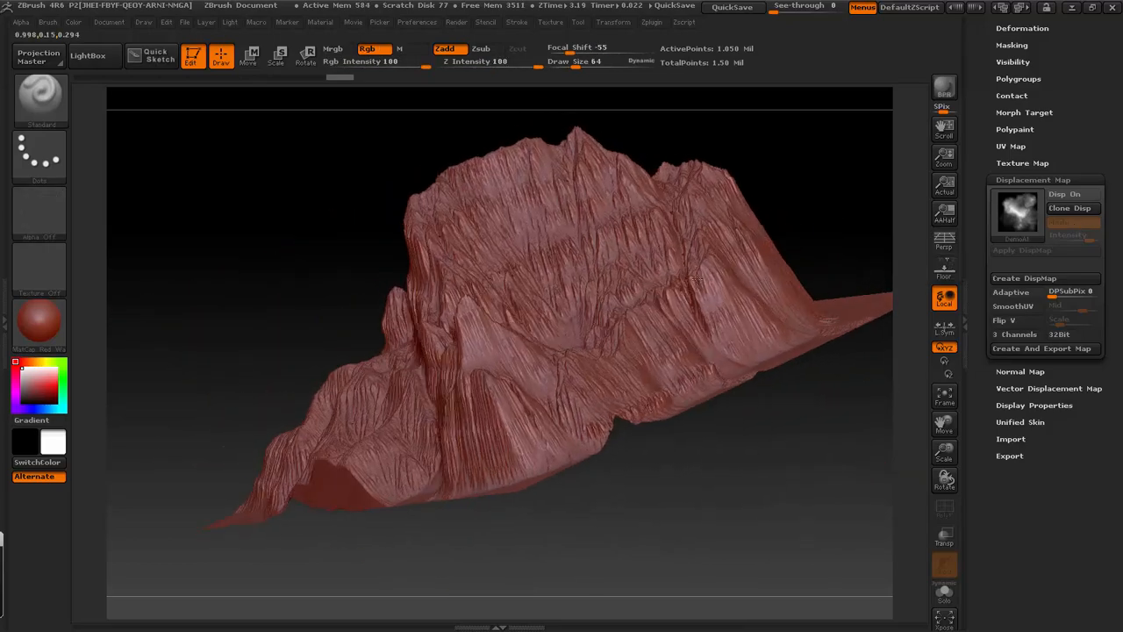
mouse_move(696, 278)
left_mouse_down("shift")
mouse_move(789, 290)
mouse_move(835, 272)
left_mouse_up("shift")
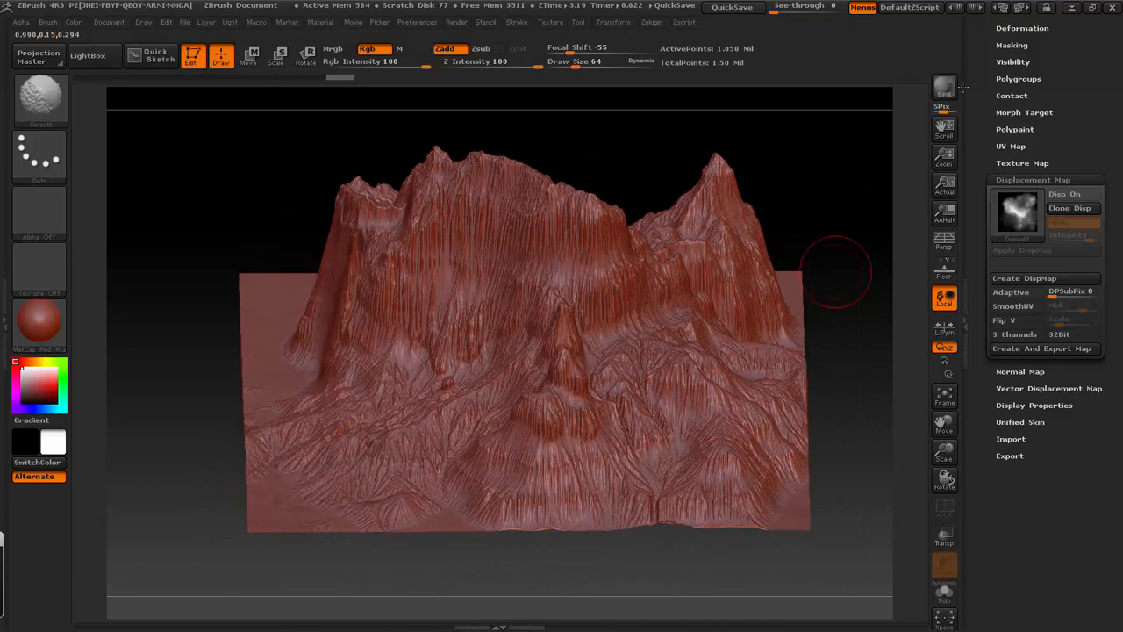
left_click_drag(855, 235, 847, 232)
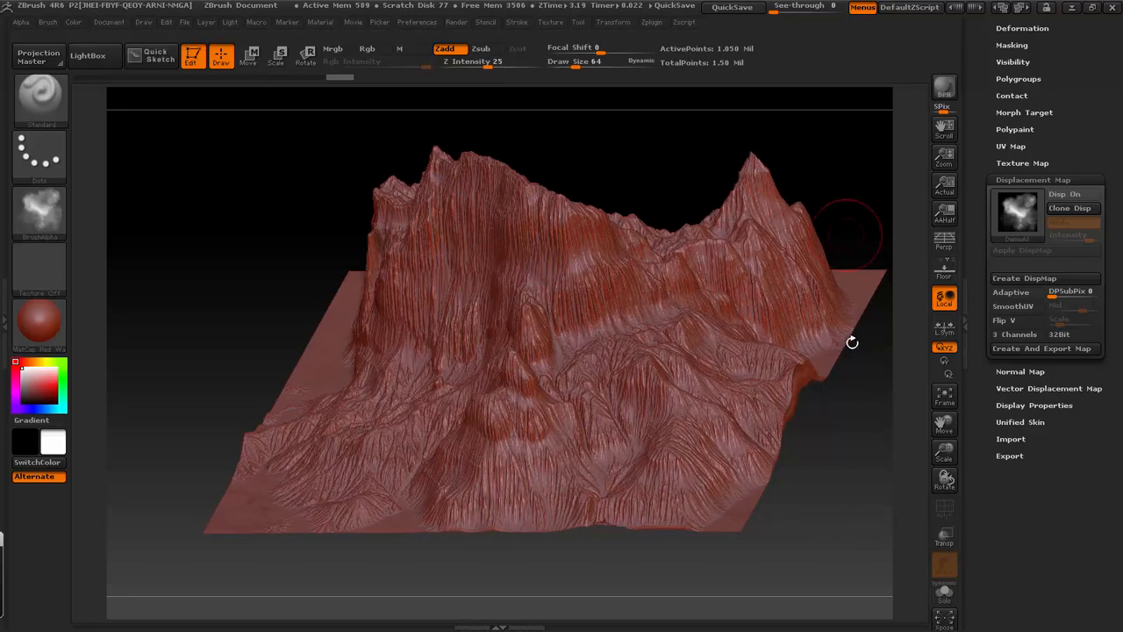
mouse_move(786, 474)
left_mouse_down()
mouse_move(812, 422)
mouse_move(850, 427)
mouse_move(868, 326)
mouse_move(843, 301)
mouse_move(797, 301)
mouse_move(783, 326)
left_mouse_up()
key("p")
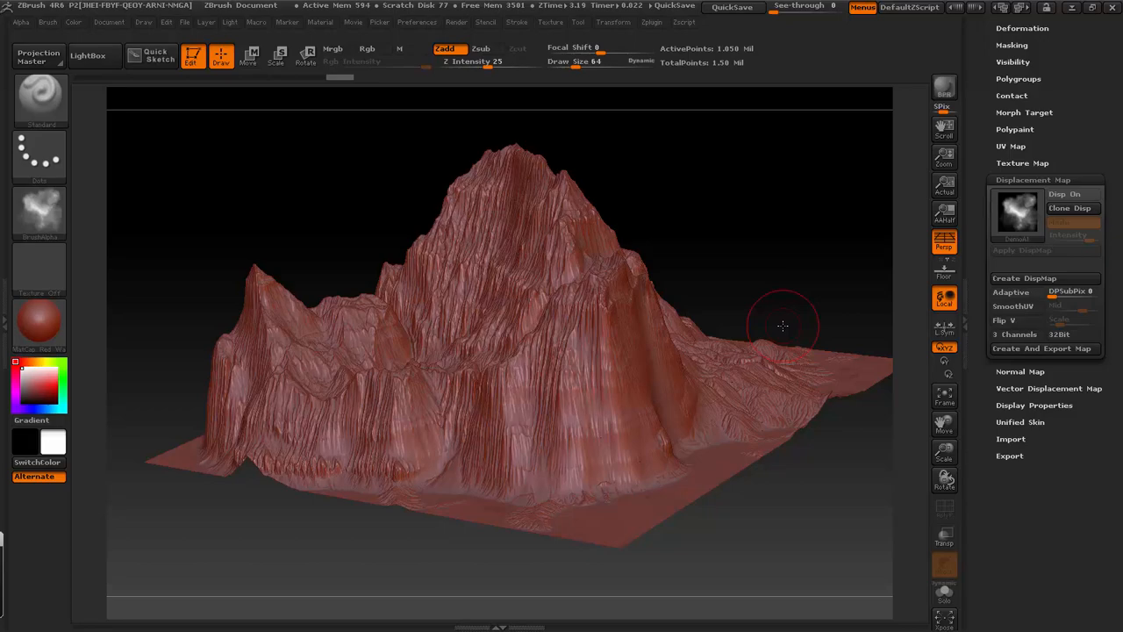
left_click_drag(777, 216, 526, 316)
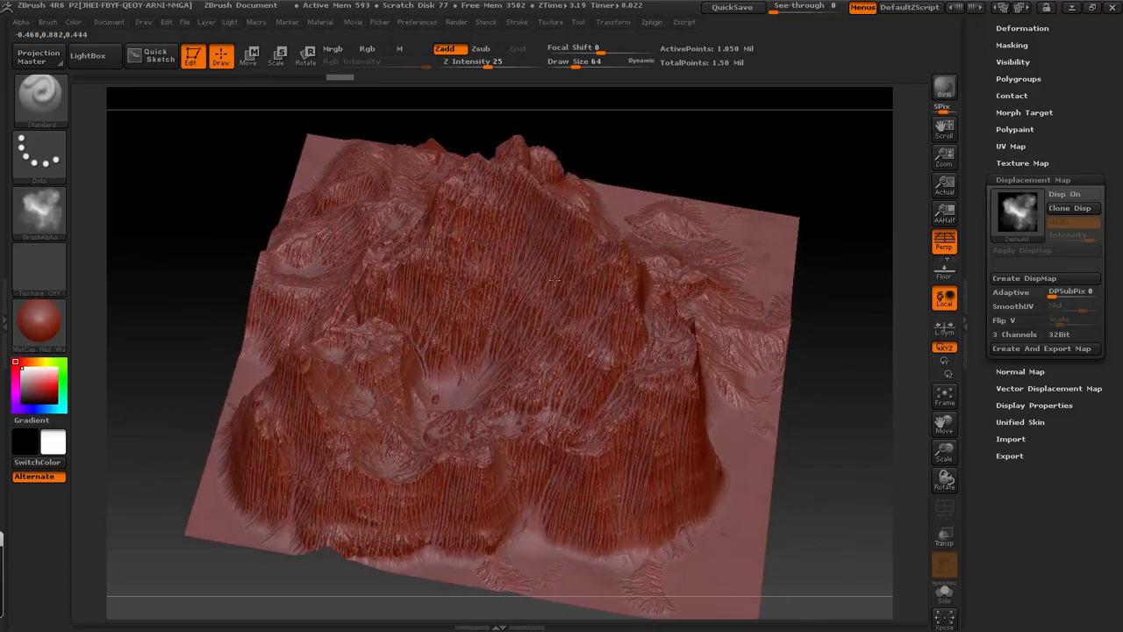
- Change the terrain's material to BasicMaterial
left_click(51, 325)
left_click(188, 476)
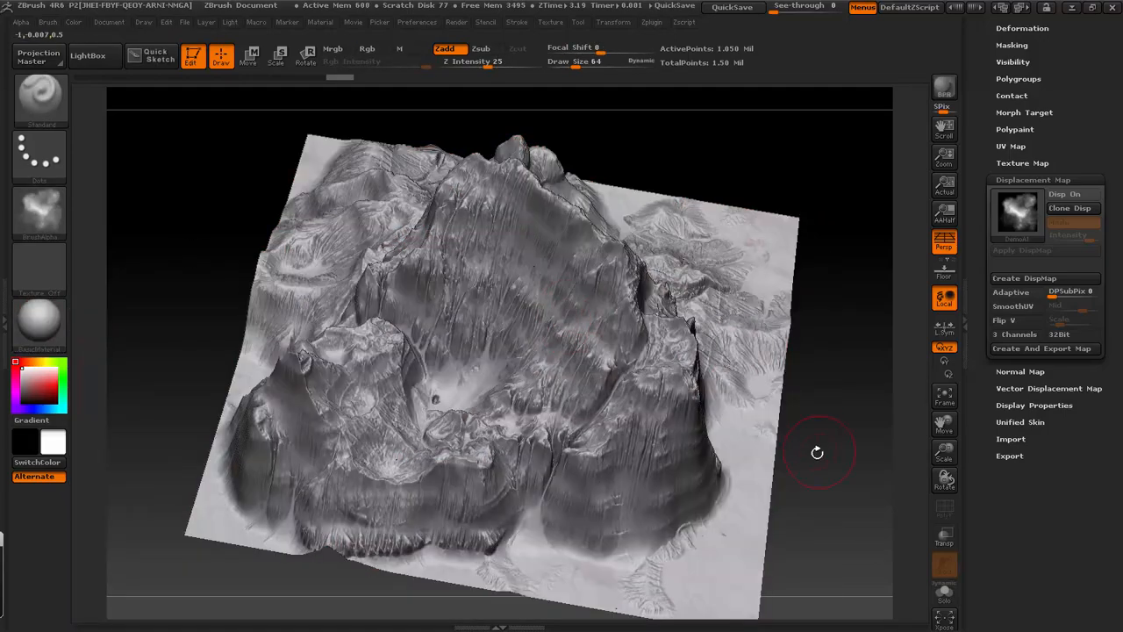
mouse_move(816, 453)
left_mouse_down()
mouse_move(822, 302)
mouse_move(858, 366)
mouse_move(829, 372)
left_mouse_up()
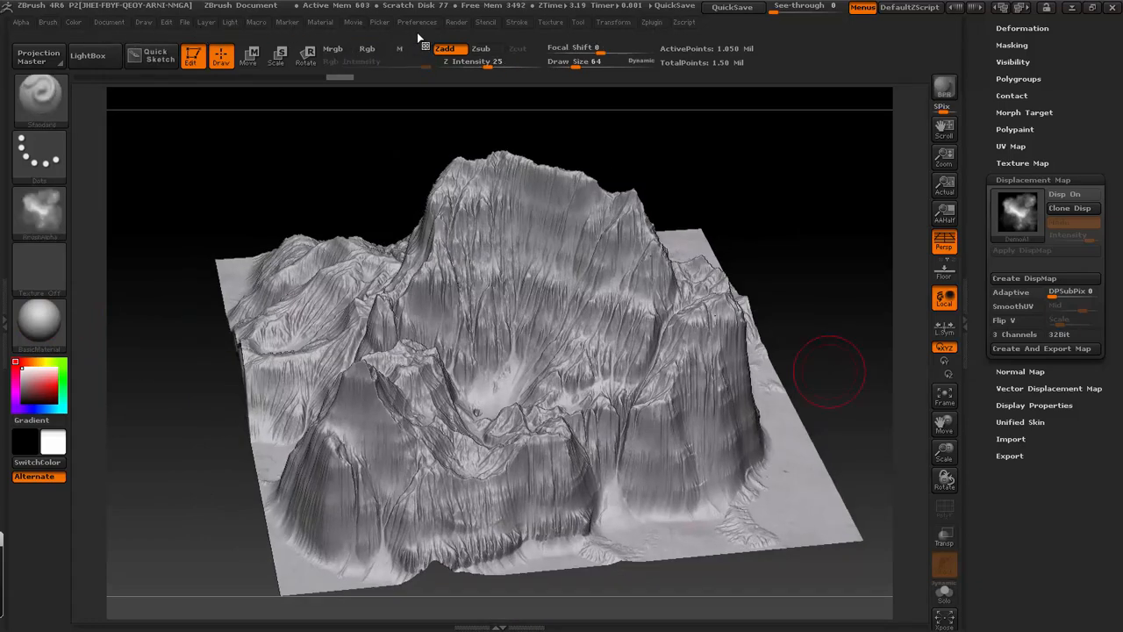
- Turn the terrain to a level side view and try to draw a vertical Move transpose line up from its base
left_click(140, 24)
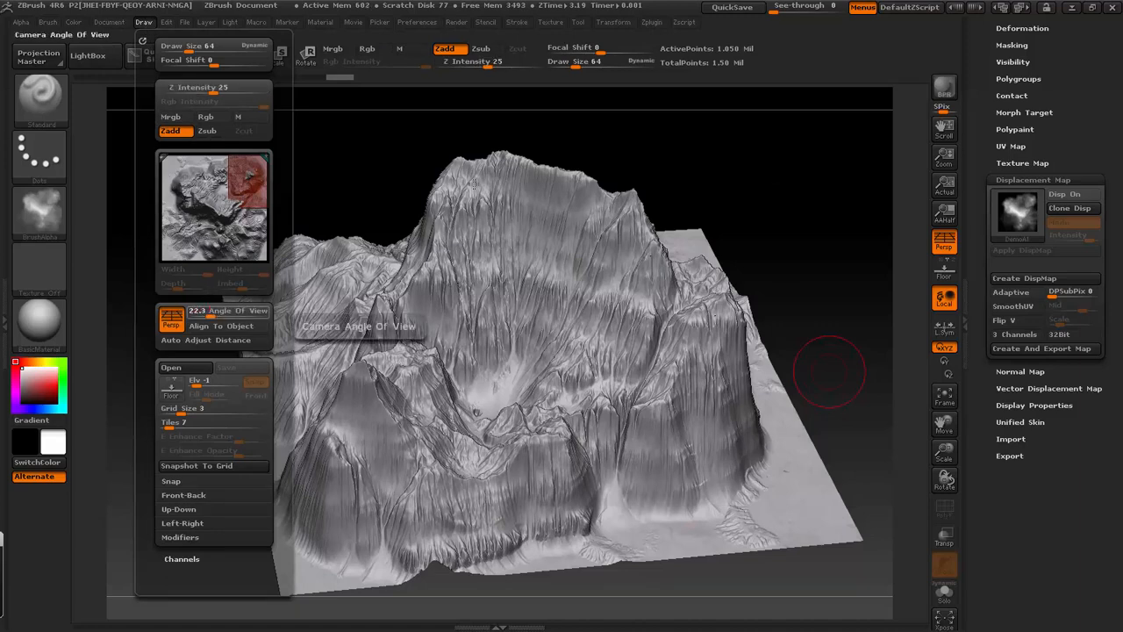
mouse_move(704, 188)
left_mouse_down("shift")
mouse_move(734, 188)
mouse_move(796, 245)
mouse_move(756, 251)
left_mouse_up("shift")
left_click_drag(836, 260, 602, 327, "shift")
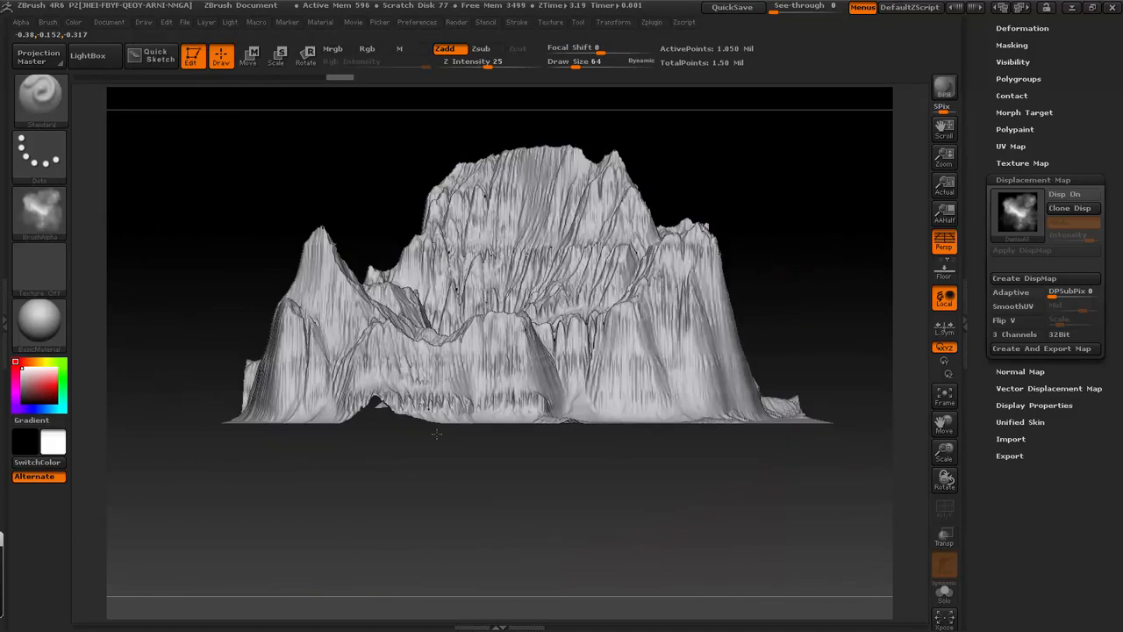
key("w")
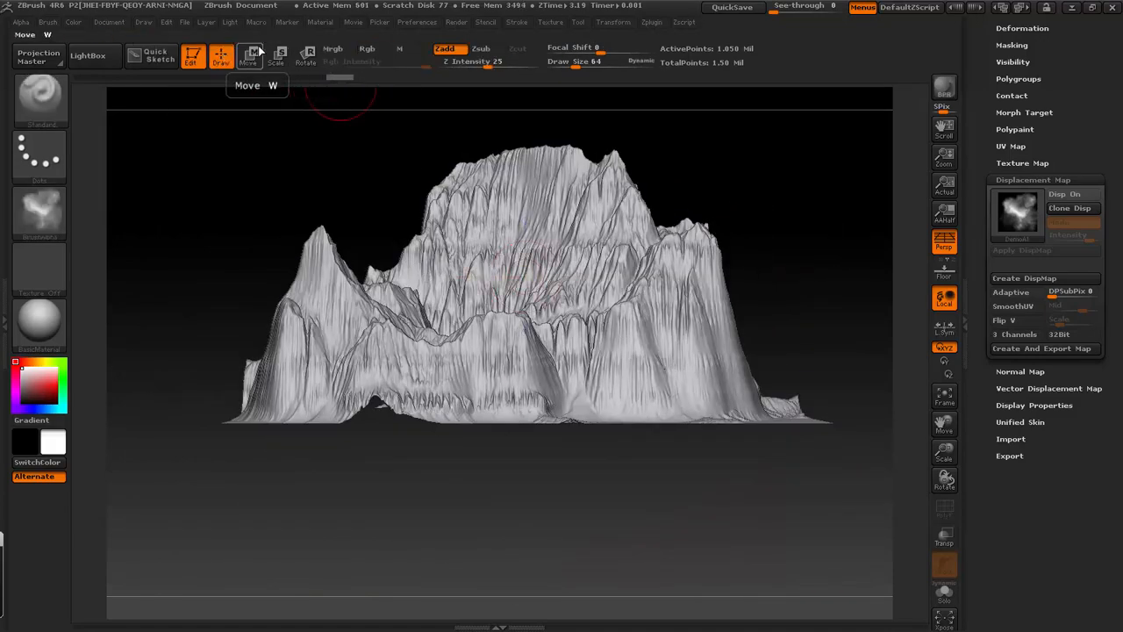
left_click_drag(514, 425, 516, 127)
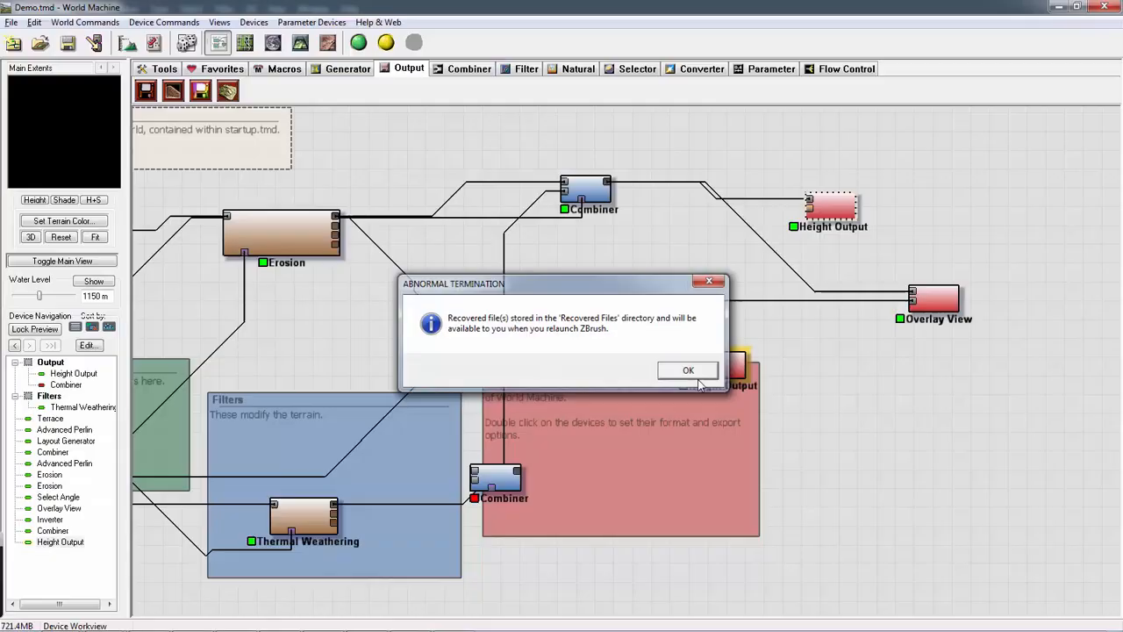
- Dismiss the abnormal termination notice and relaunch ZBrush 4R6
left_click(689, 370)
key("super")
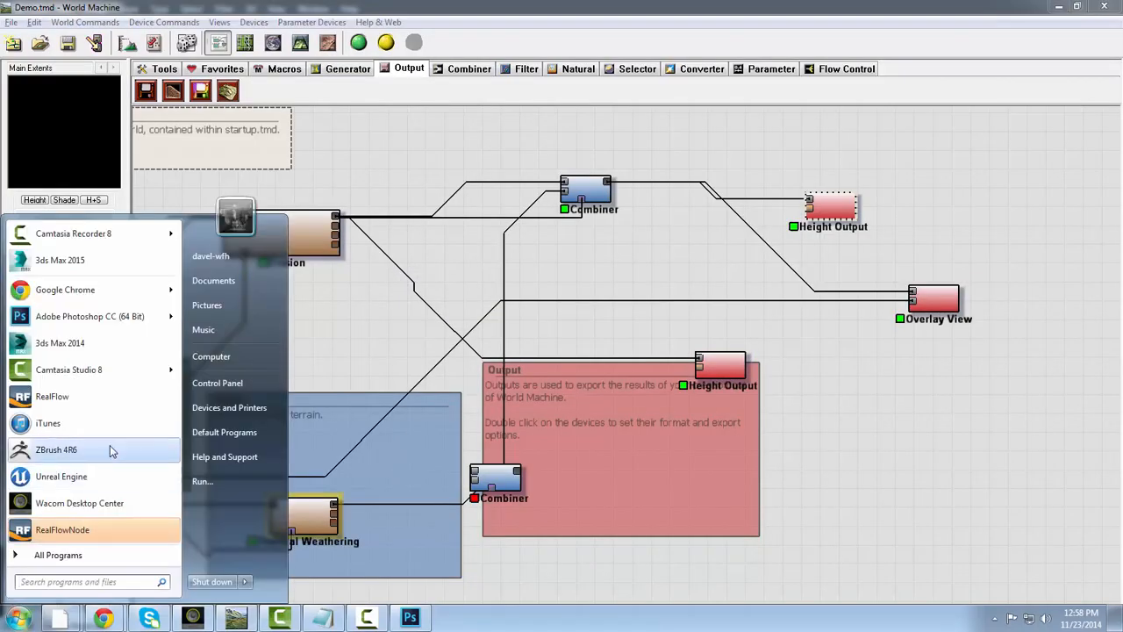
left_click(81, 457)
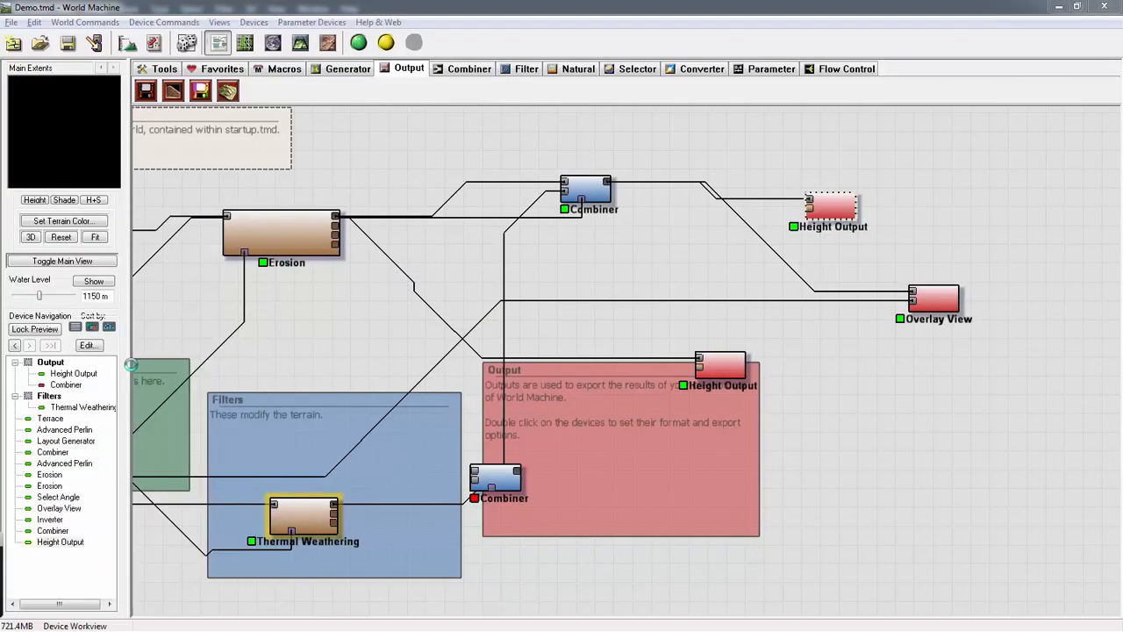
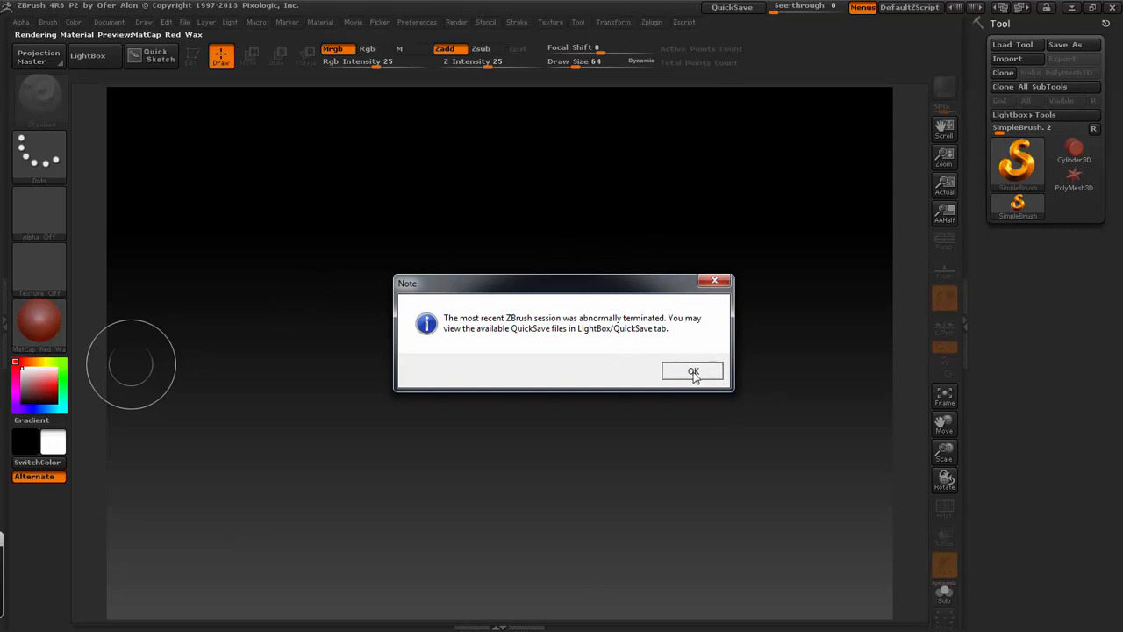
- Dismiss the abnormal termination notice and draw a Plane3D mesh on the canvas
left_click(694, 374)
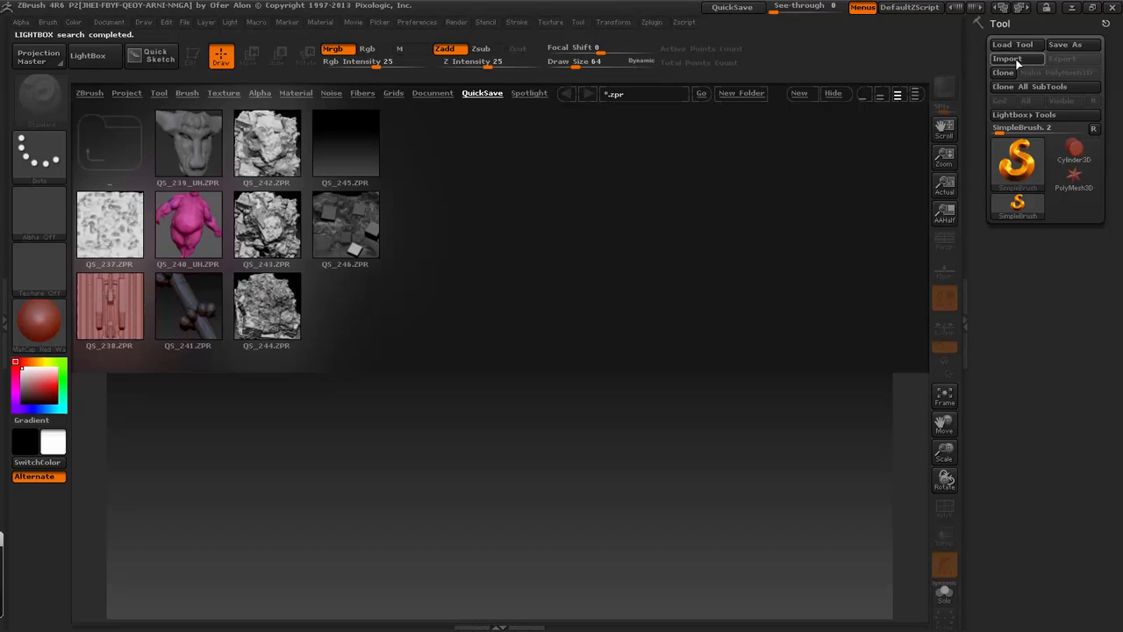
left_click(1082, 158)
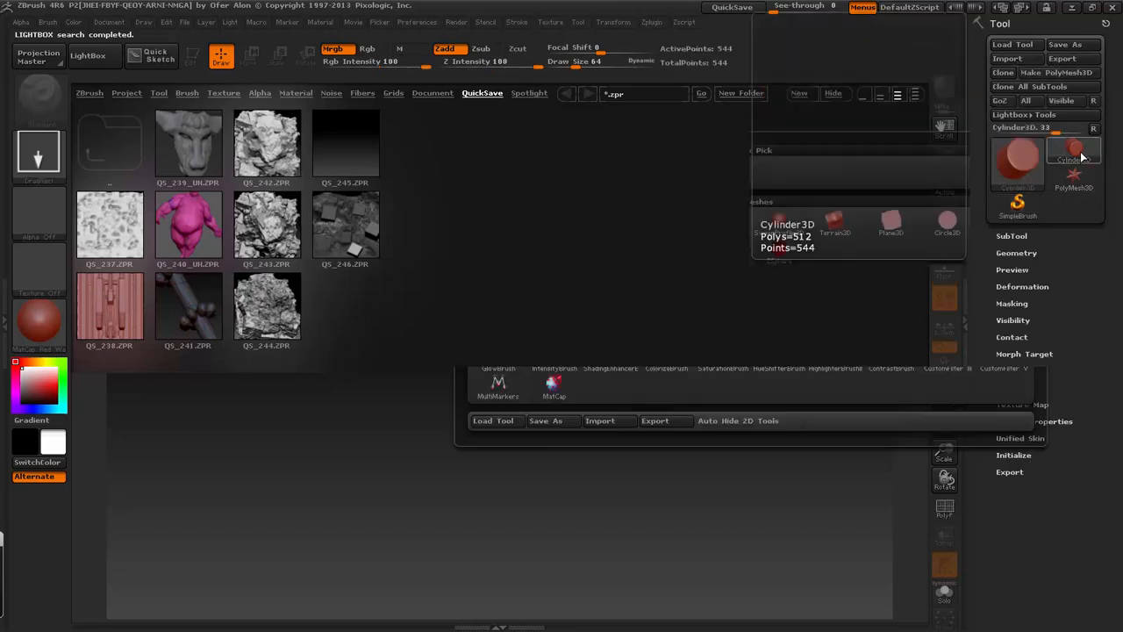
left_click(1023, 160)
left_click(1023, 160)
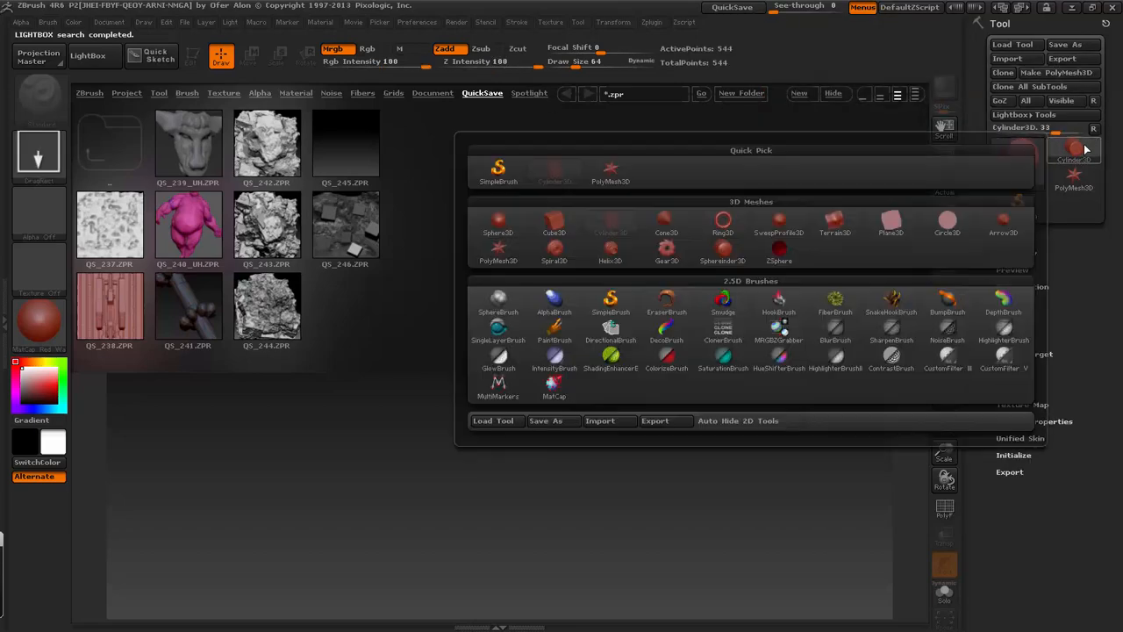
left_click(948, 221)
left_click_drag(473, 565, 523, 614)
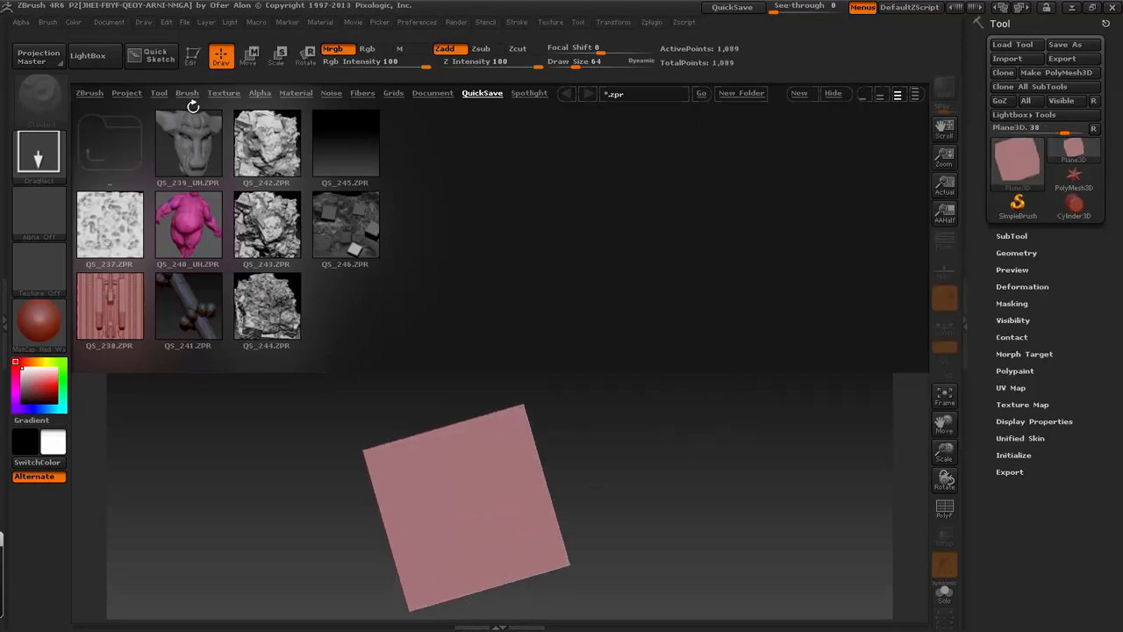
- Put the plane in Edit mode, convert it to a PolyMesh3D and assign it BasicMaterial
left_click(191, 55)
left_click(833, 93)
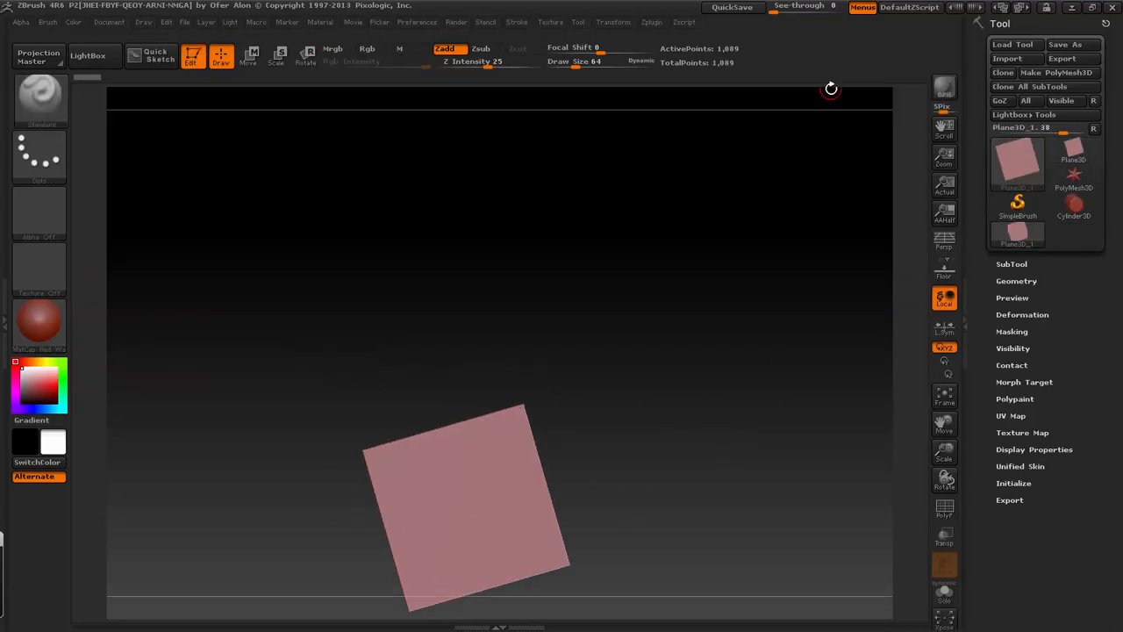
left_click(1081, 72)
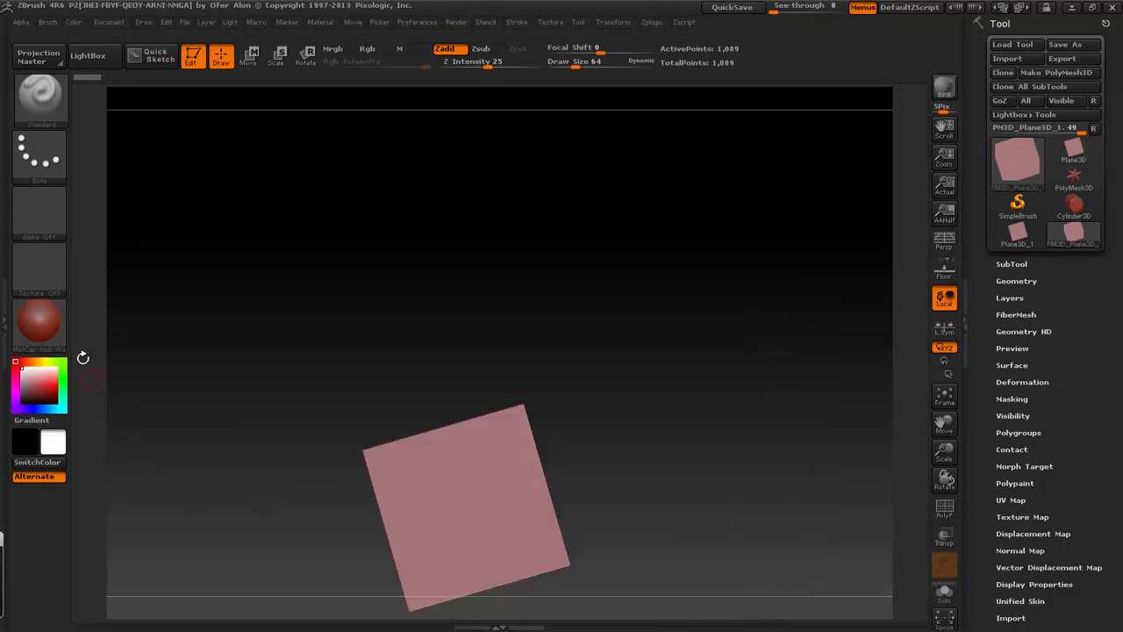
left_click(39, 322)
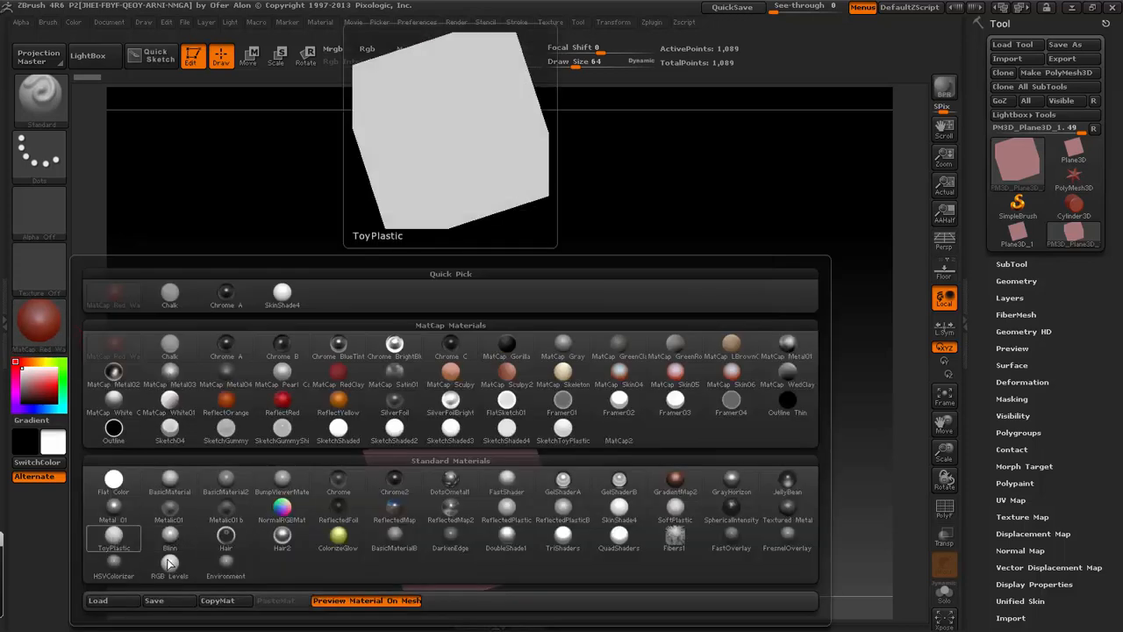
left_click(169, 479)
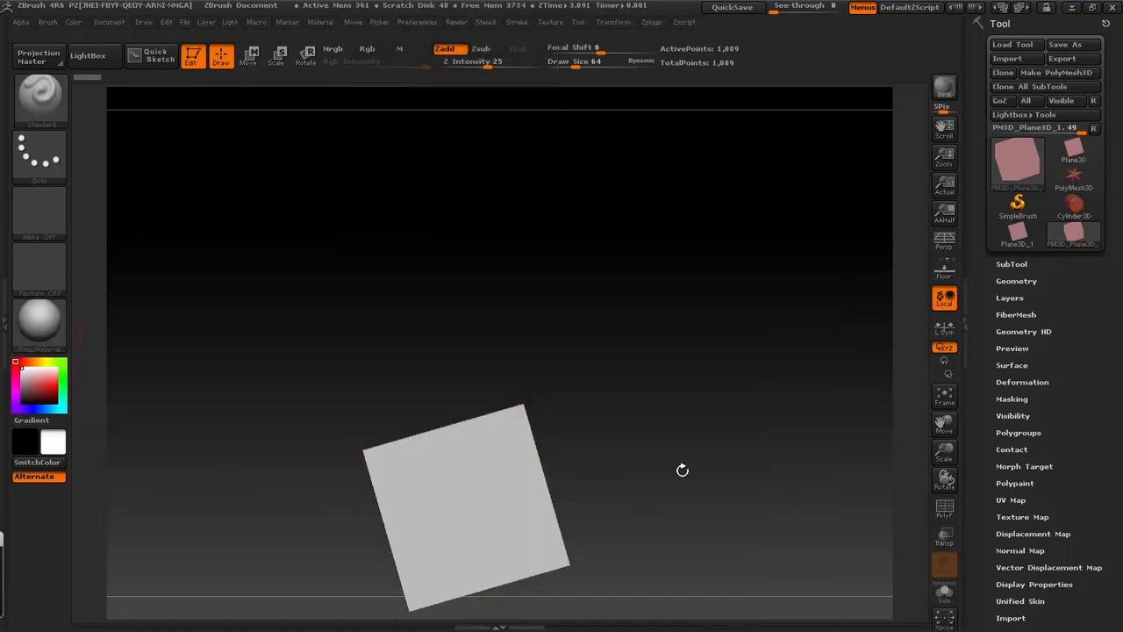
- Subdivide the plane's geometry five times with subdivision smoothing turned off
left_click(1028, 280)
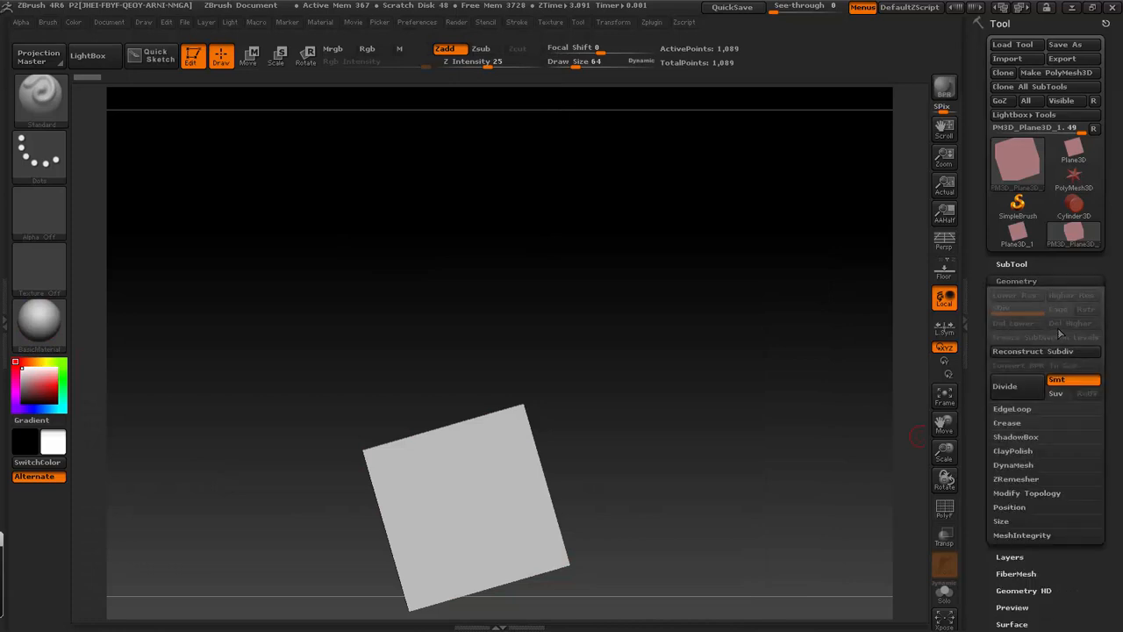
left_click(1028, 391)
left_click(1028, 390)
left_click(1028, 391)
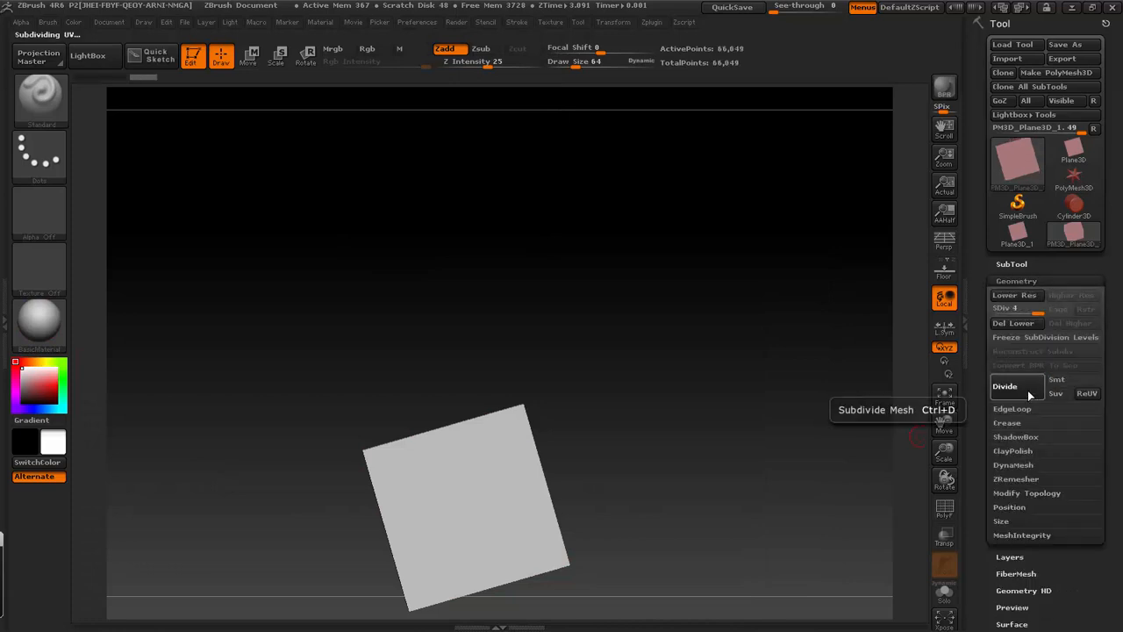
left_click(1027, 391)
left_click(1028, 391)
- Import DemoA1.tif from the Desktop as an alpha
left_click_drag(1100, 562, 1090, 458)
left_click(38, 230)
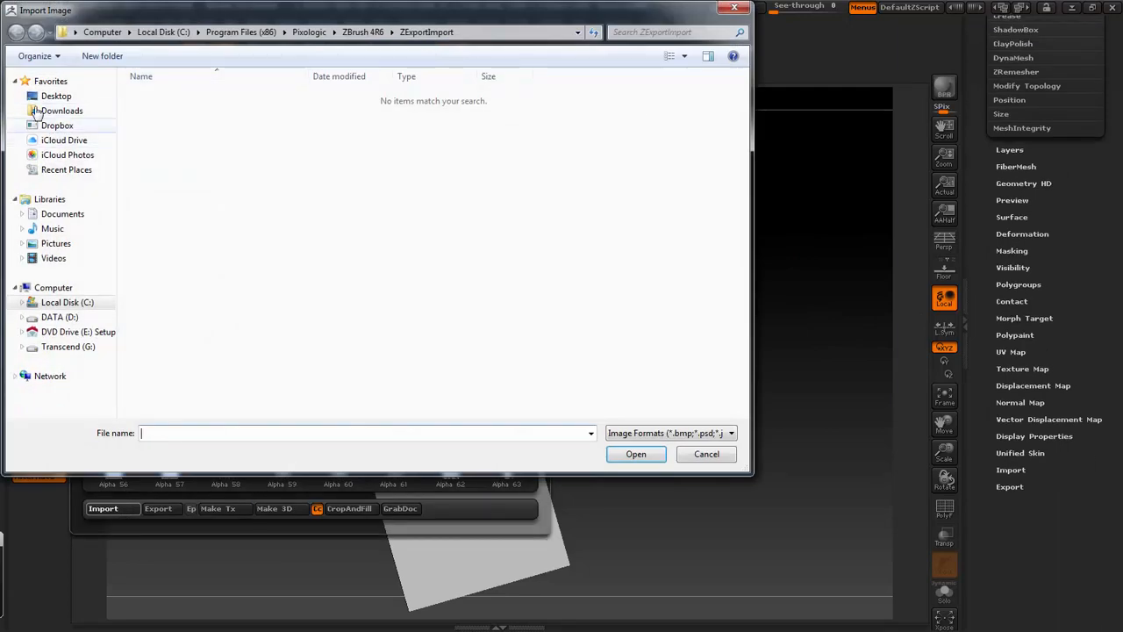
left_click(55, 95)
left_click_drag(743, 140, 743, 308)
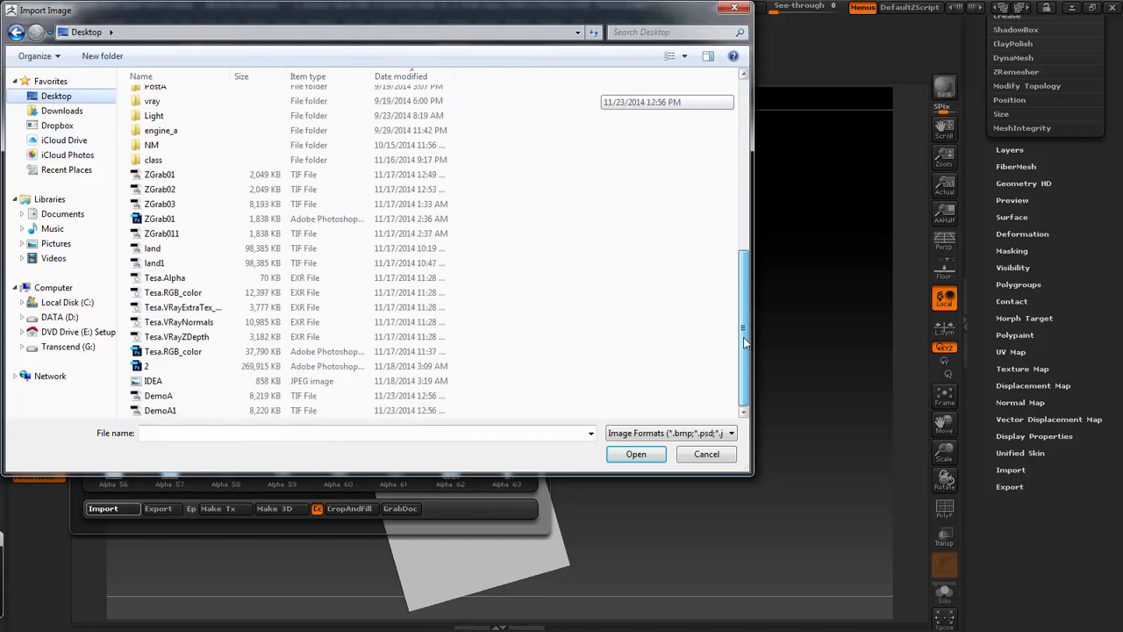
double_click(166, 417)
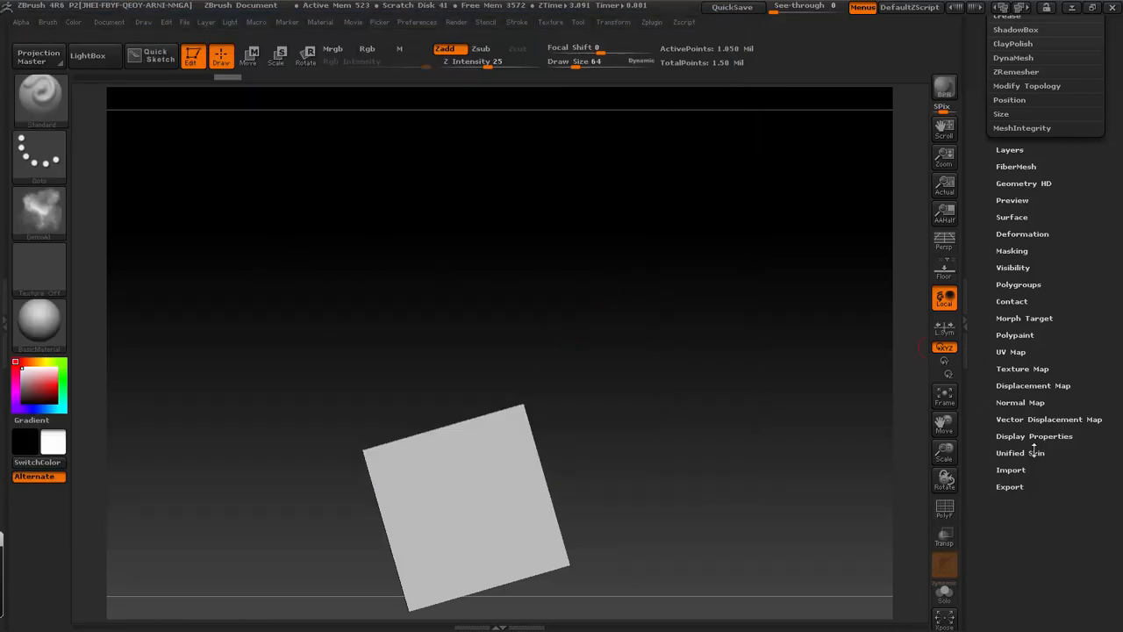
- Assign the DemoA1 alpha as the plane's displacement map
left_click(1033, 385)
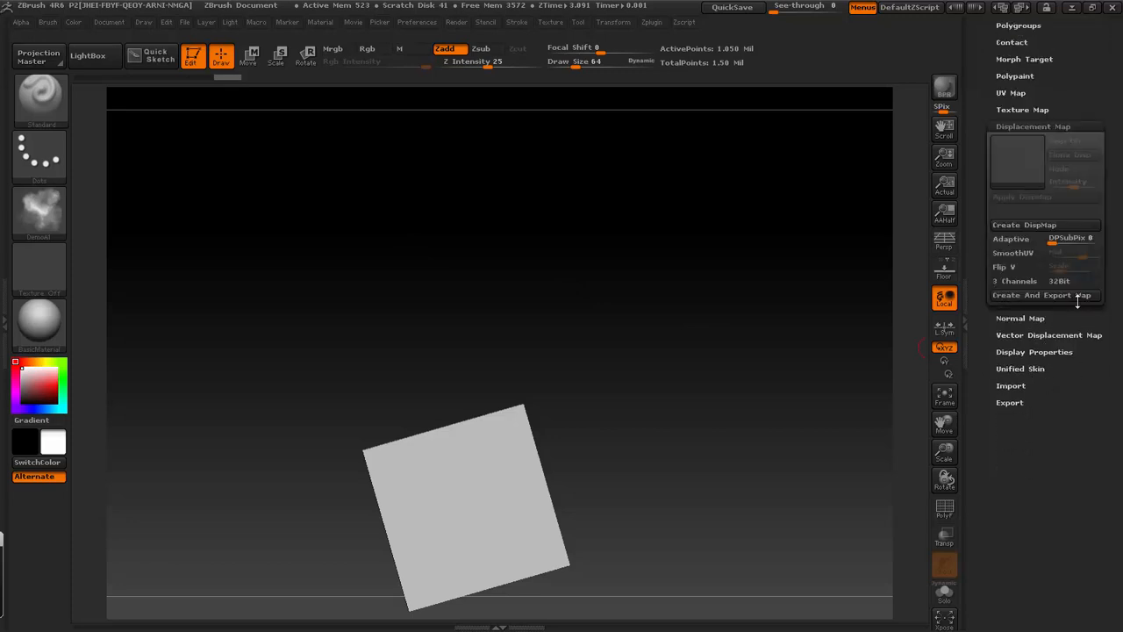
left_click(1020, 162)
left_click(612, 167)
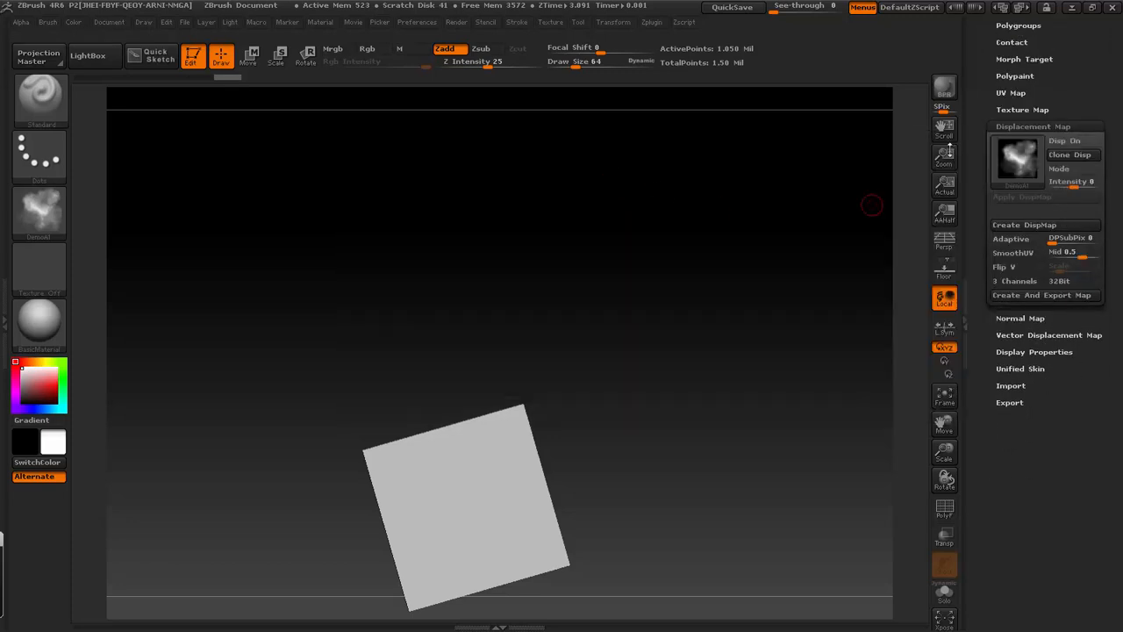
- Assign Texture 28 as the plane's texture map
left_click(1022, 110)
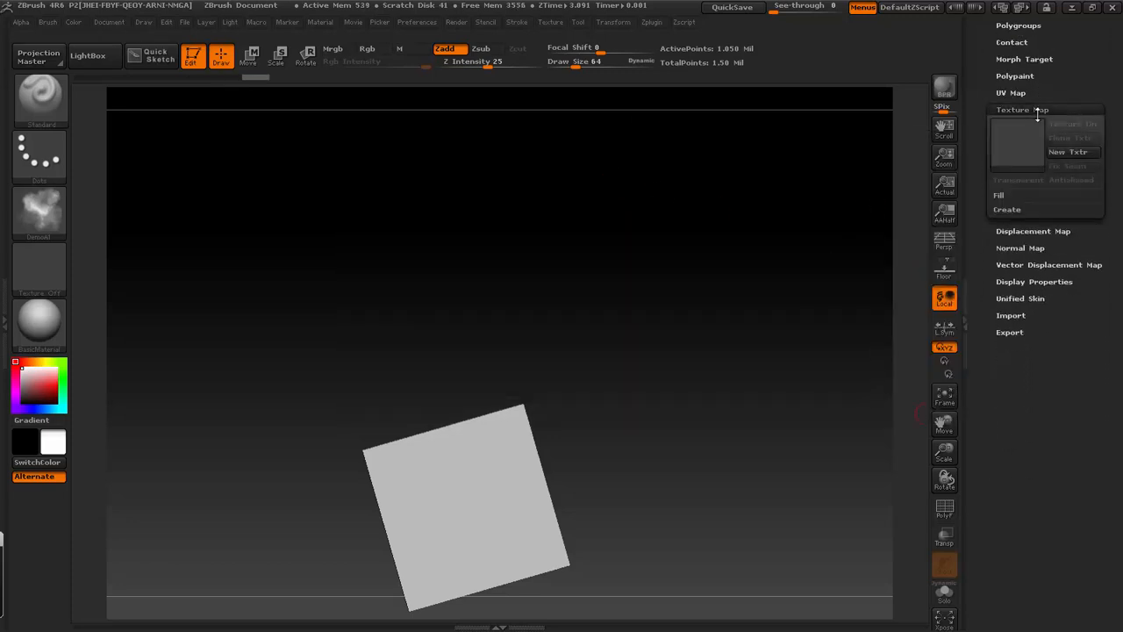
left_click(1020, 150)
left_click(517, 216)
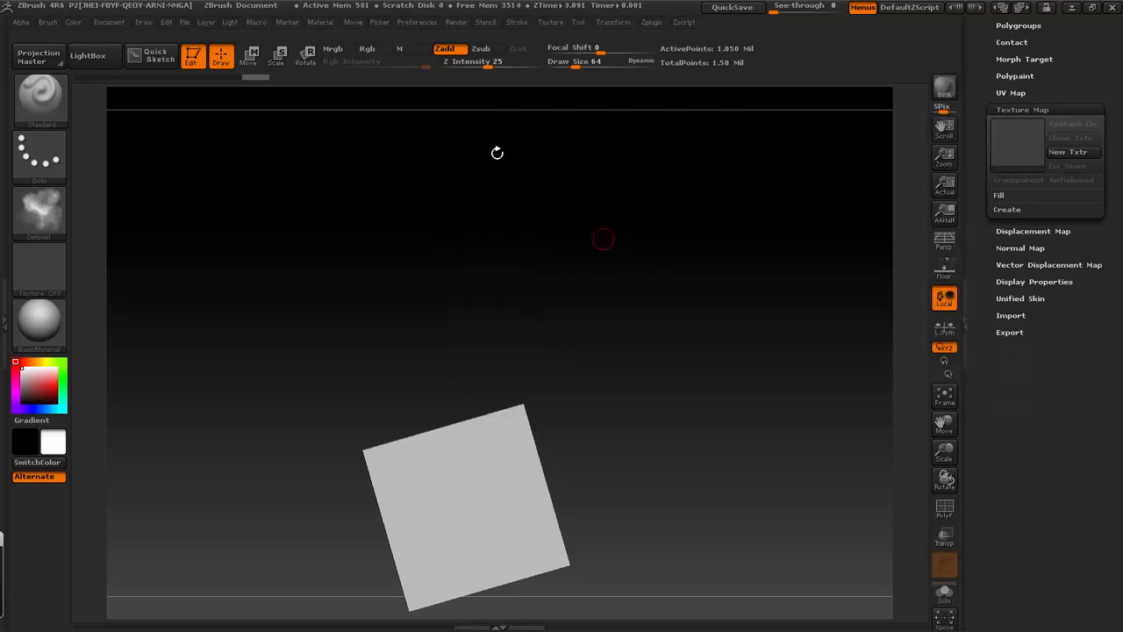
left_click(1018, 142)
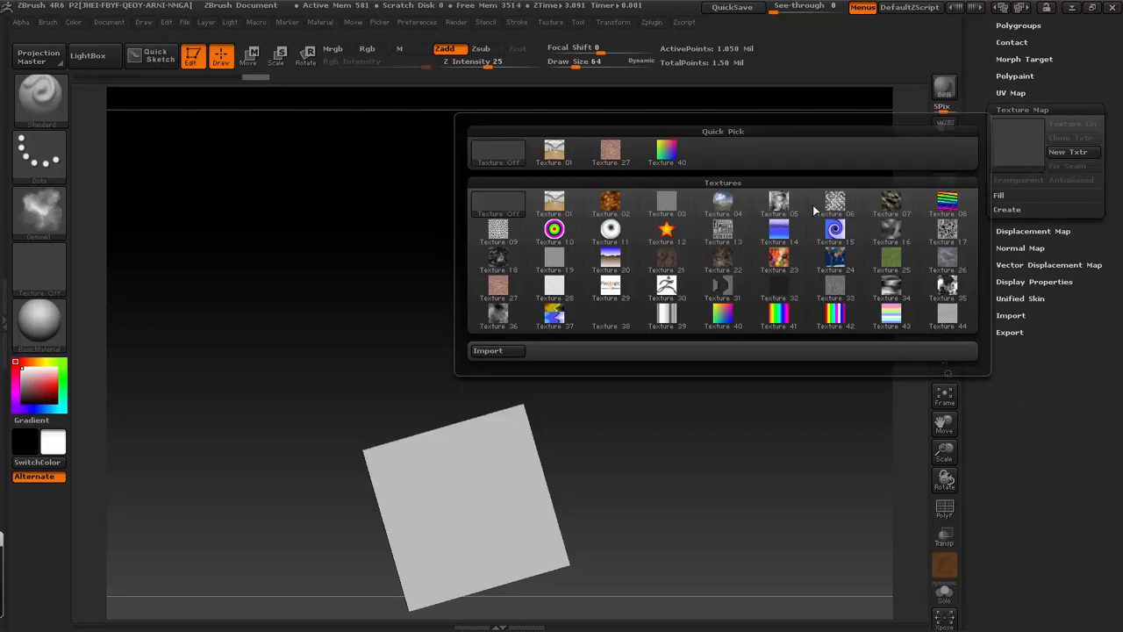
left_click(558, 300)
- Turn on the displacement map, set its intensity to 0.7 and apply it to the mesh
left_click(1032, 231)
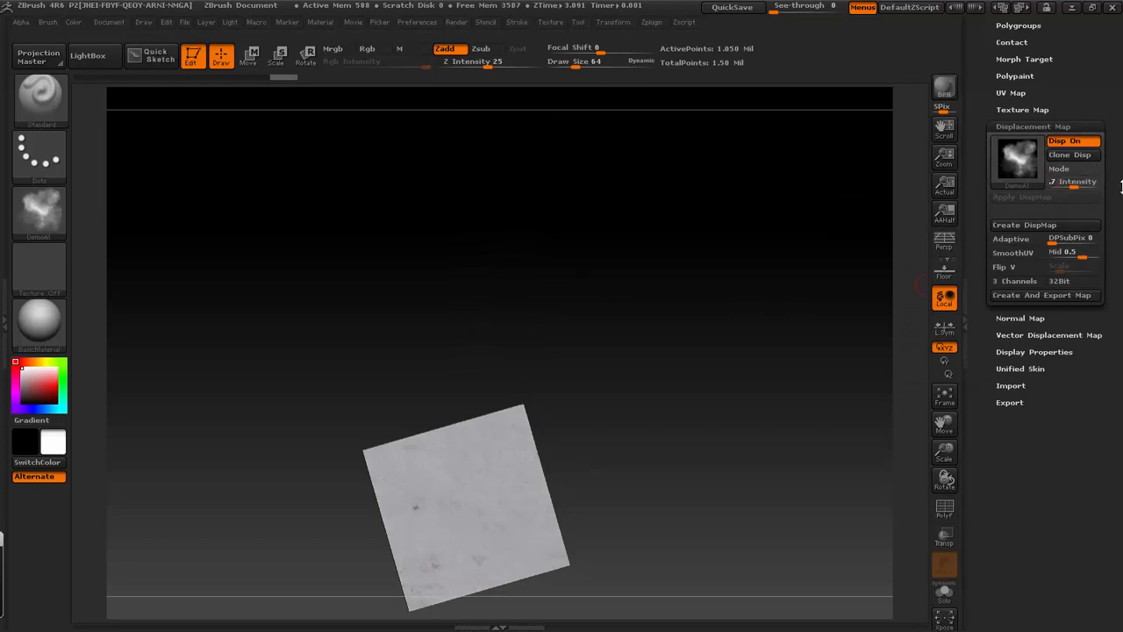
key("Return")
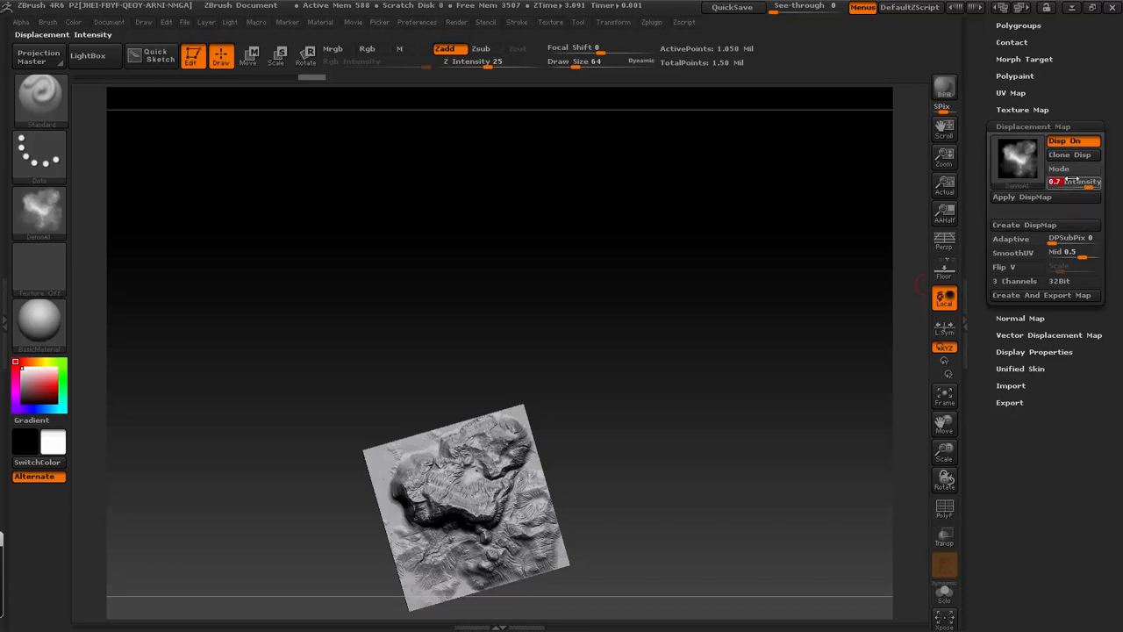
left_click(1021, 197)
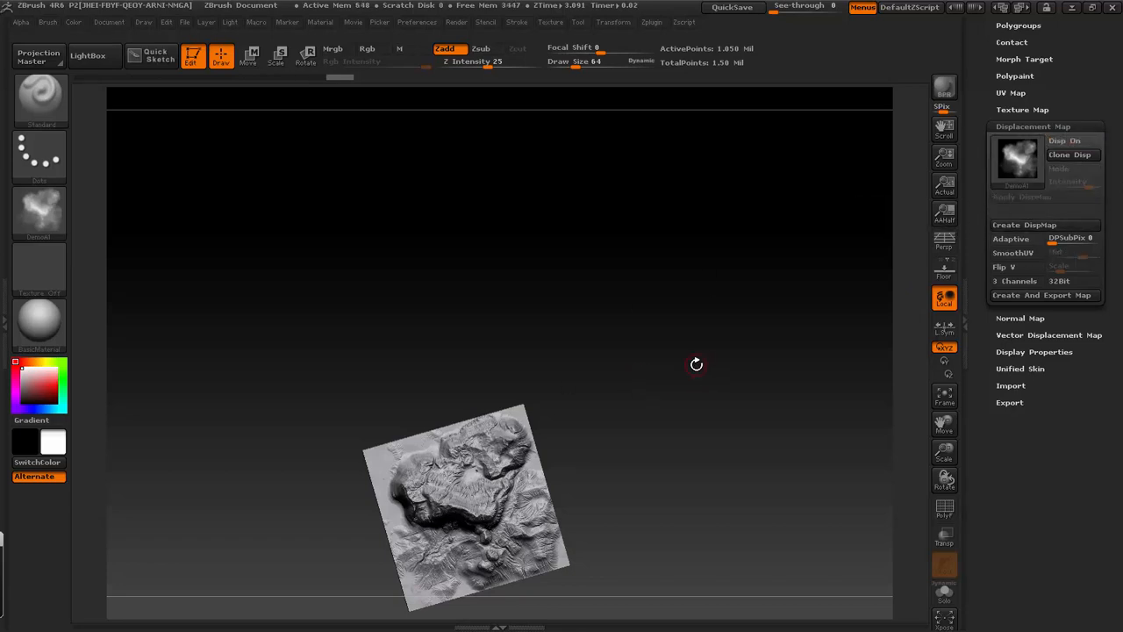
- Save the displaced terrain as a ZBrush project named DemoA on the Desktop
mouse_move(696, 363)
left_mouse_down()
mouse_move(687, 276)
mouse_move(677, 351)
mouse_move(664, 314)
mouse_move(658, 322)
left_mouse_up()
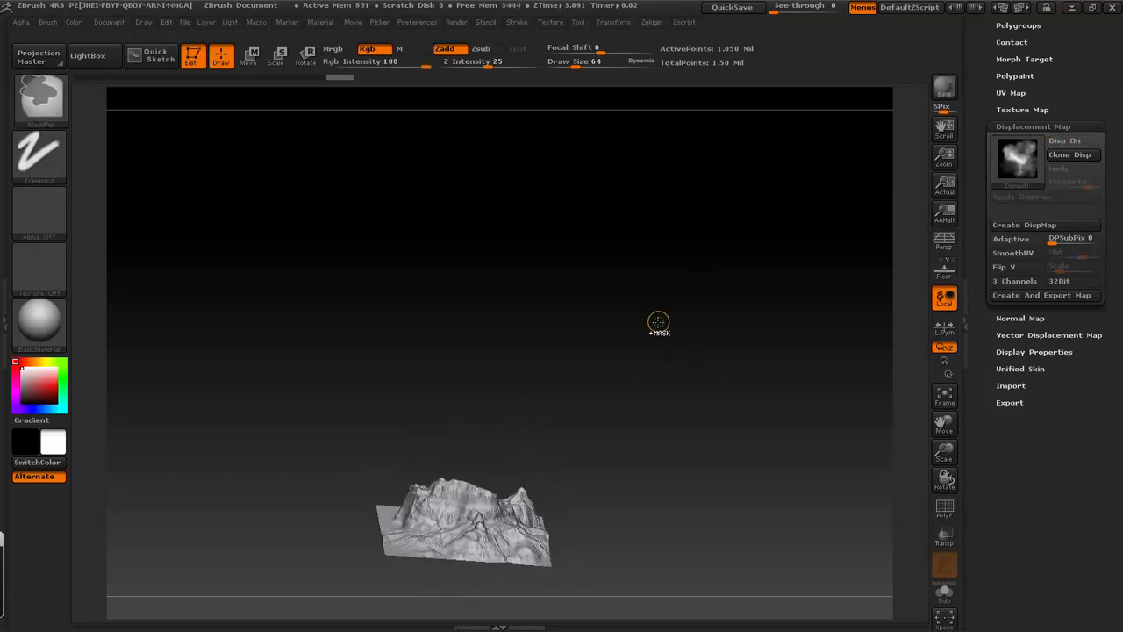
key("ctrl+s")
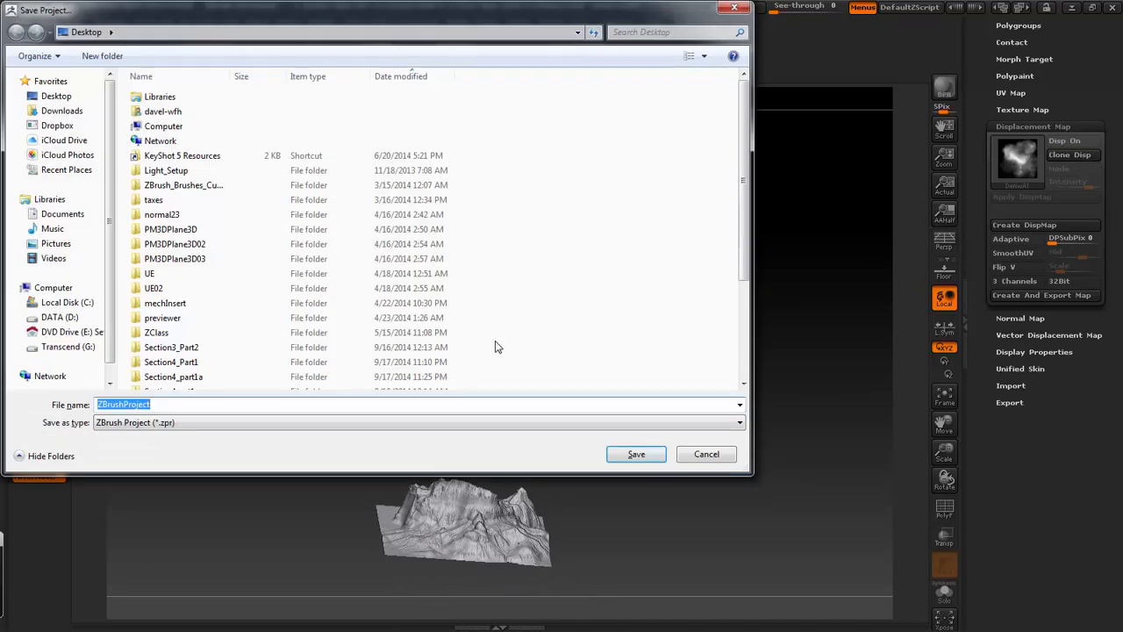
type("Demo1")
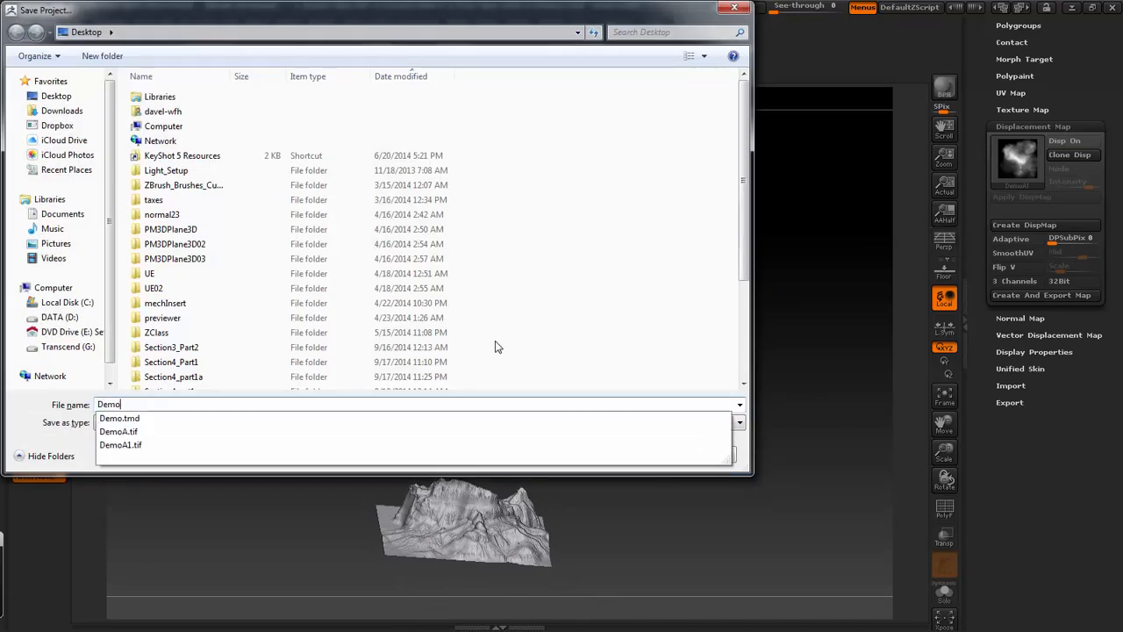
key("Return")
- Frame the terrain, turn on perspective and view the mountain from level and raised angles
key("f")
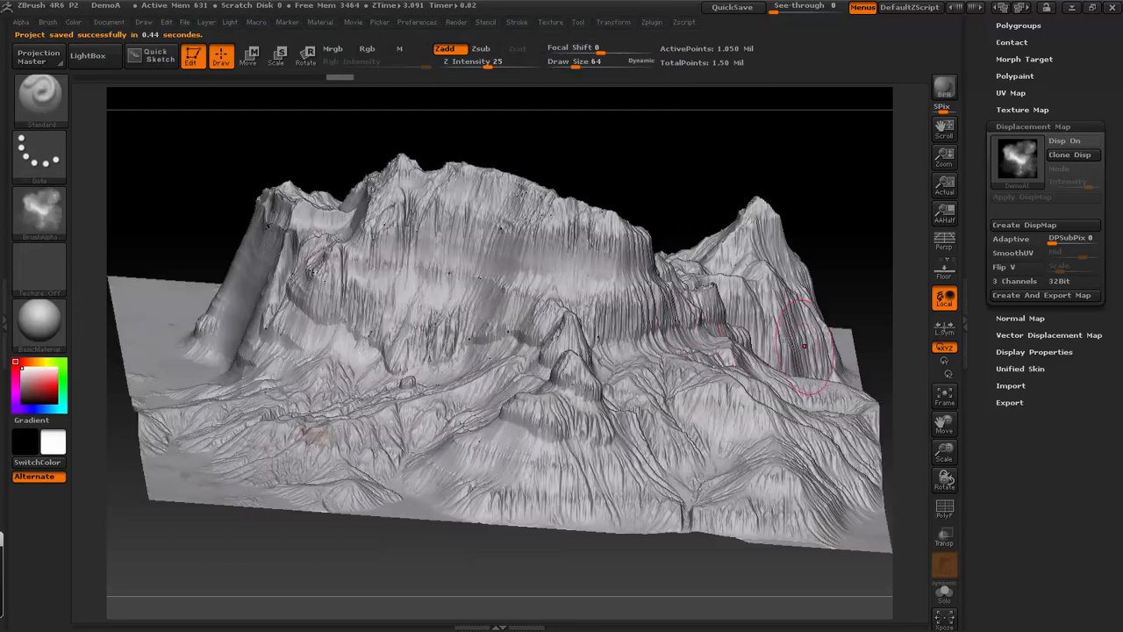
left_click_drag(639, 92, 810, 166)
left_click(943, 242)
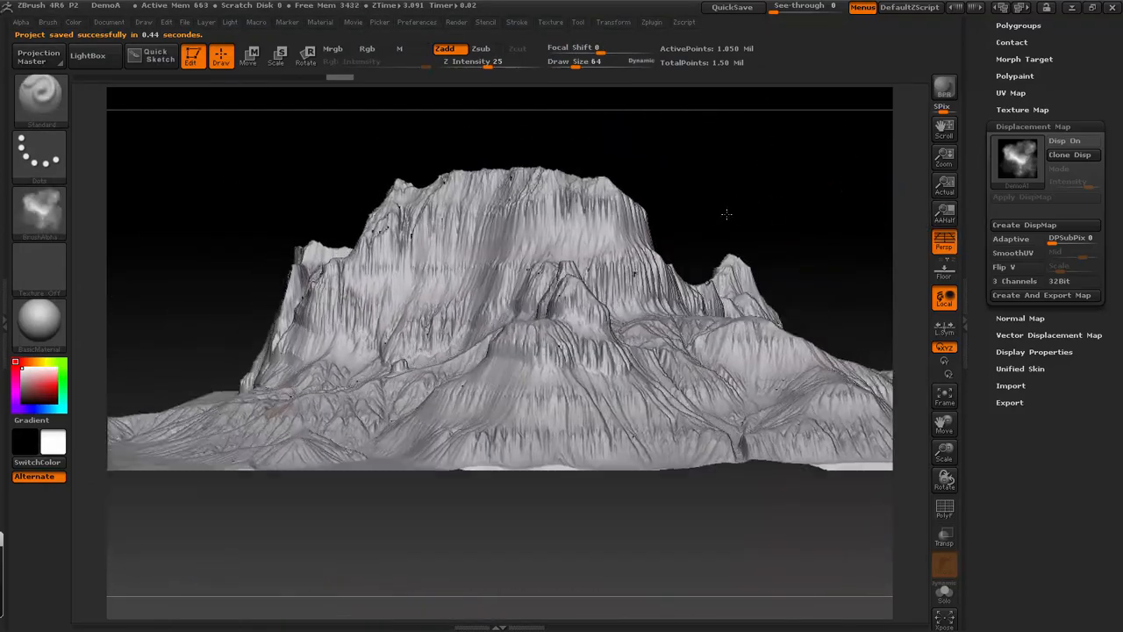
left_click_drag(727, 213, 728, 213)
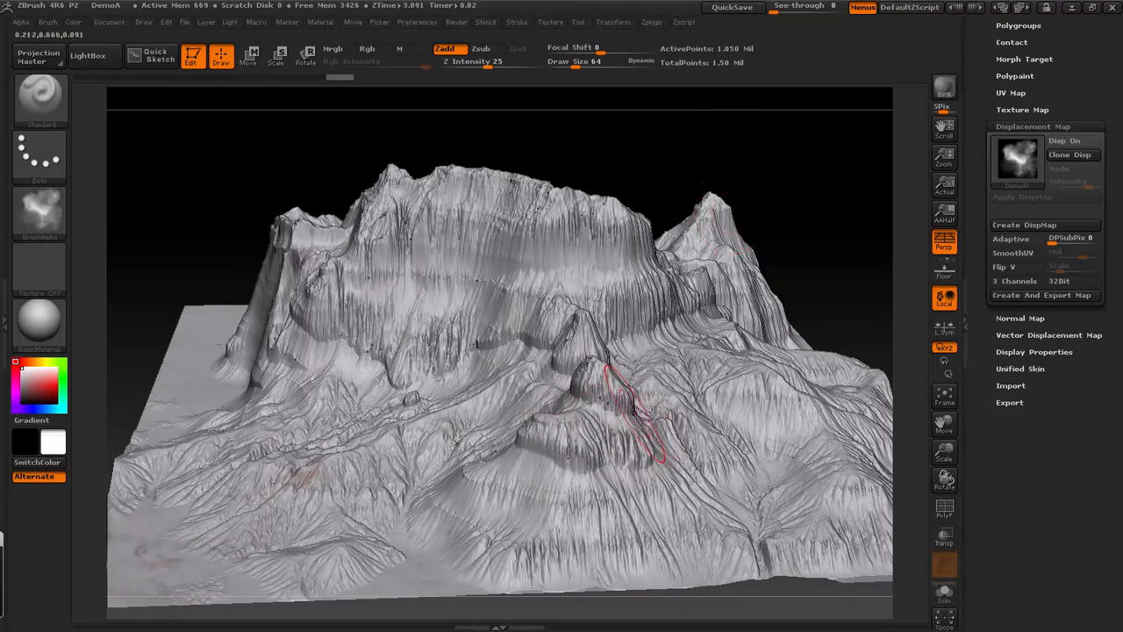
- Choose the TrimSmoothBorder sculpting brush and give it a solid square alpha
key("b")
key("t")
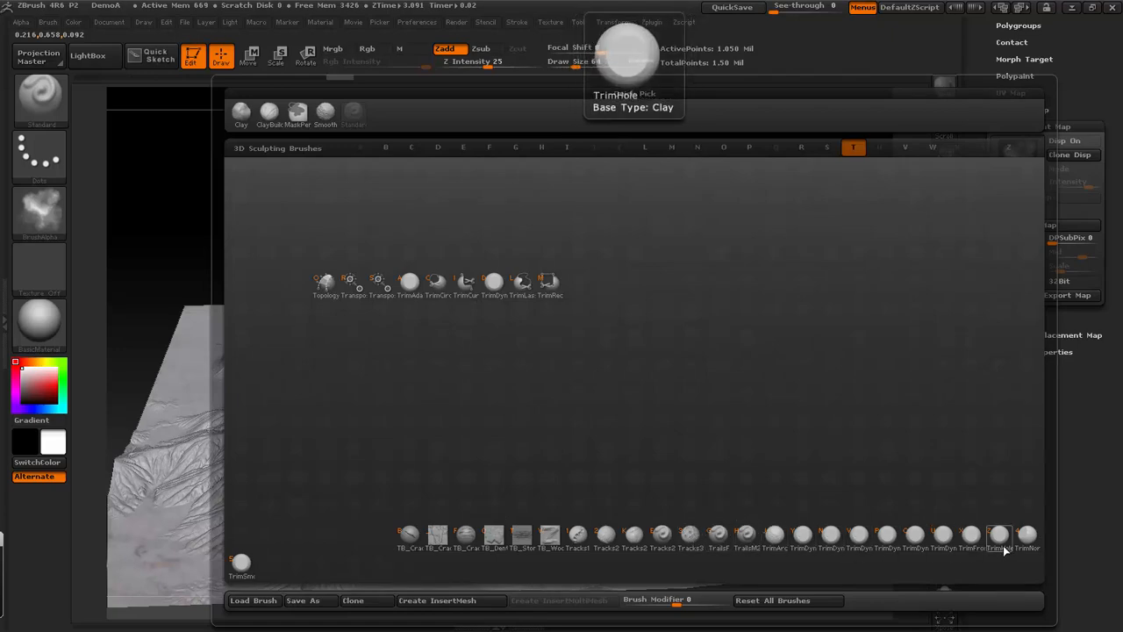
left_click(241, 561)
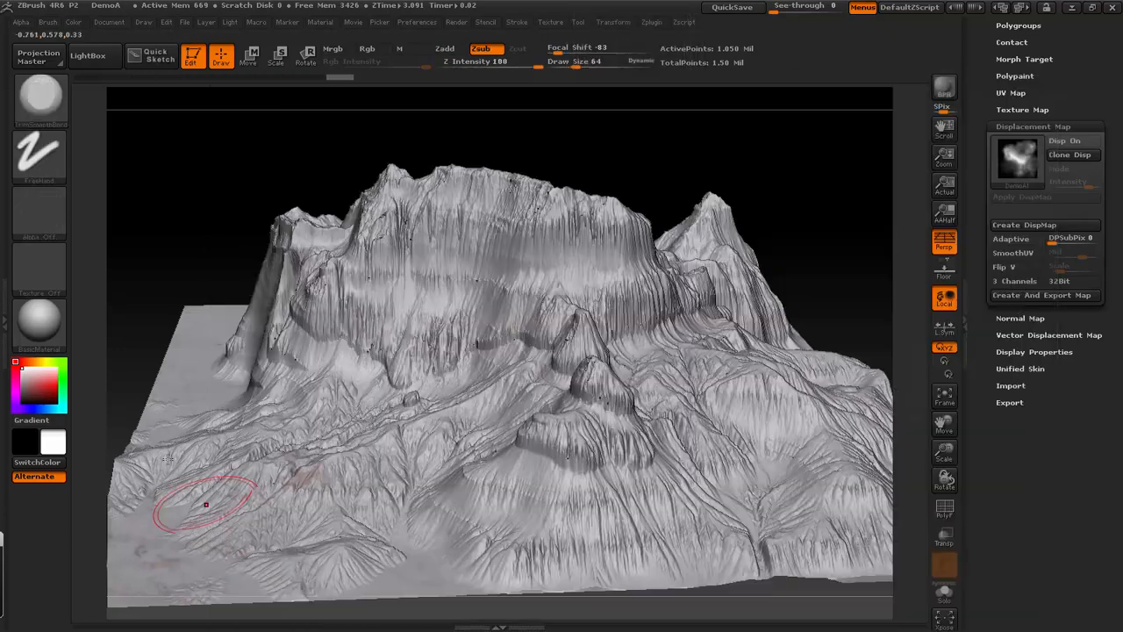
left_click(40, 210)
left_click(226, 224)
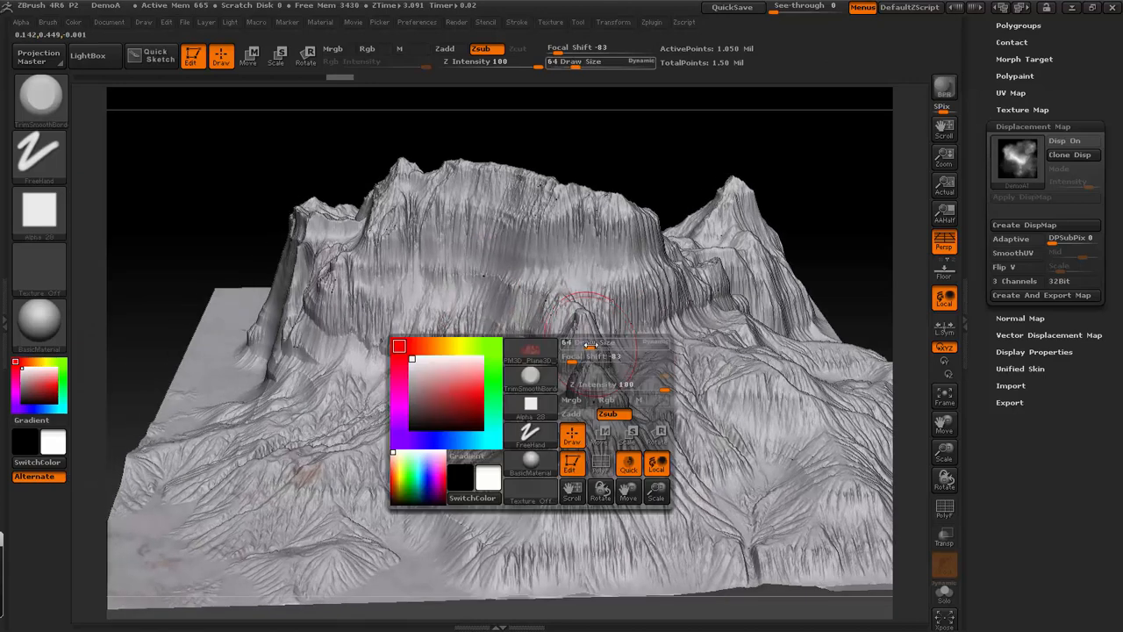
- Flatten patches of the main cliff face with trimming strokes, reducing the draw size to 40
mouse_move(590, 345)
left_mouse_down()
mouse_move(579, 309)
mouse_move(553, 303)
mouse_move(551, 241)
left_mouse_up()
mouse_move(557, 200)
left_mouse_down()
mouse_move(553, 241)
mouse_move(525, 259)
left_mouse_up()
mouse_move(491, 210)
left_mouse_down()
mouse_move(465, 348)
mouse_move(444, 326)
mouse_move(417, 353)
mouse_move(379, 328)
left_mouse_up()
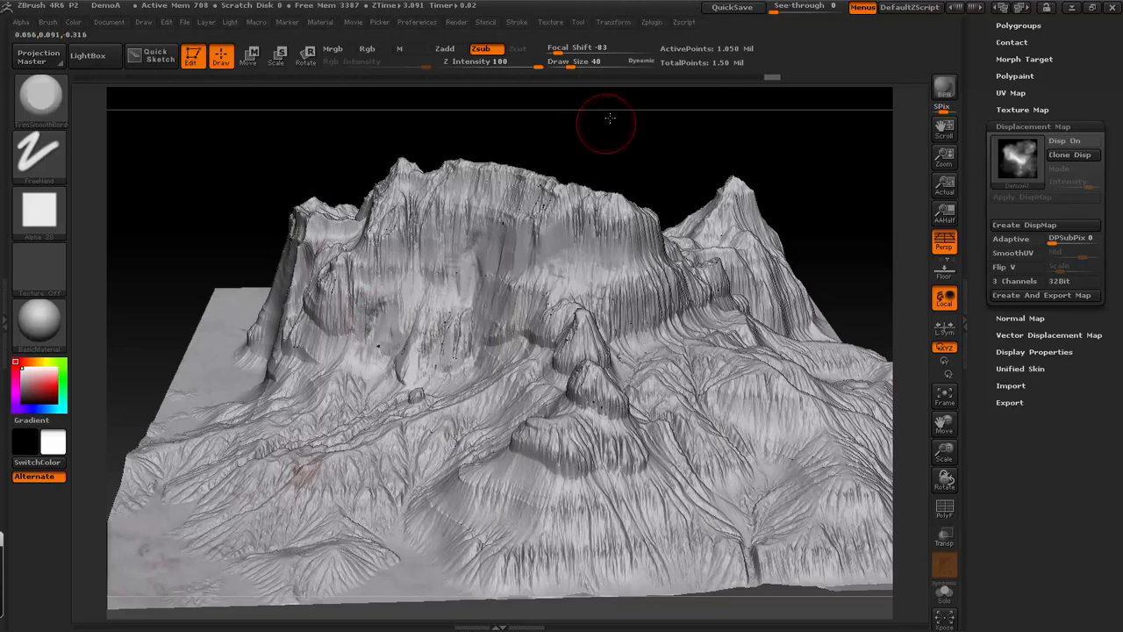
- Trim the cliff's outer flank and the steep walls on the mountain's side into smoother planes
left_click_drag(606, 117, 582, 214)
mouse_move(327, 320)
left_mouse_down()
mouse_move(281, 321)
mouse_move(263, 351)
mouse_move(271, 371)
mouse_move(237, 383)
mouse_move(255, 379)
mouse_move(260, 355)
left_mouse_up()
left_click_drag(291, 205, 343, 197)
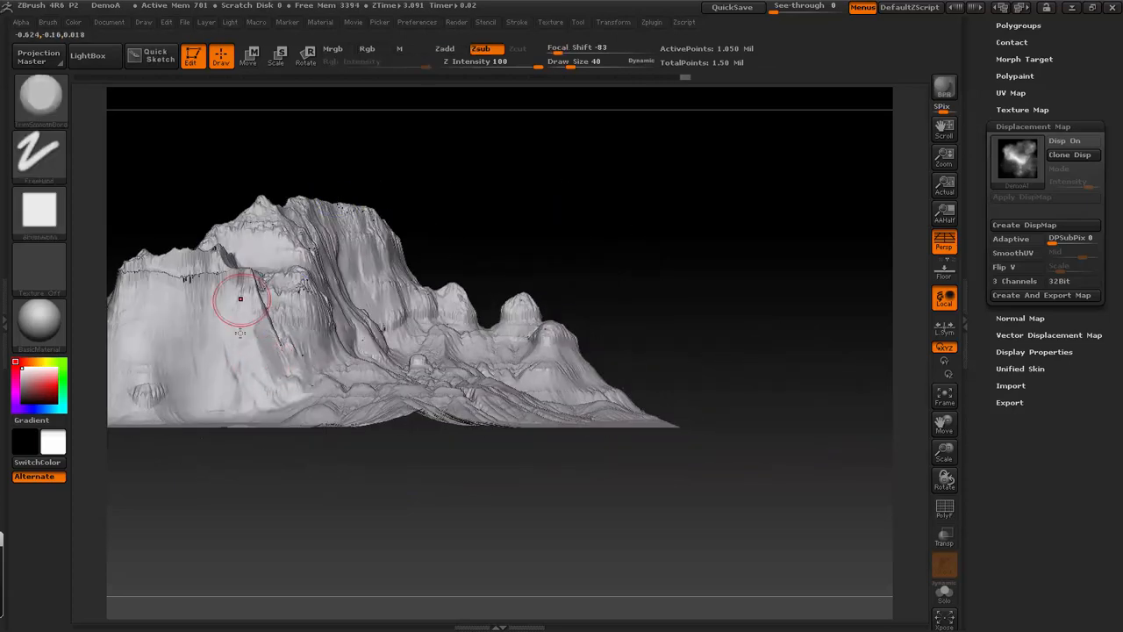
mouse_move(240, 333)
left_mouse_down()
mouse_move(221, 383)
mouse_move(156, 361)
mouse_move(153, 387)
mouse_move(137, 336)
mouse_move(129, 358)
left_mouse_up()
- Trim the lower foreground slope and flatten the top of the small terraced hill above it
left_click_drag(514, 233, 591, 216)
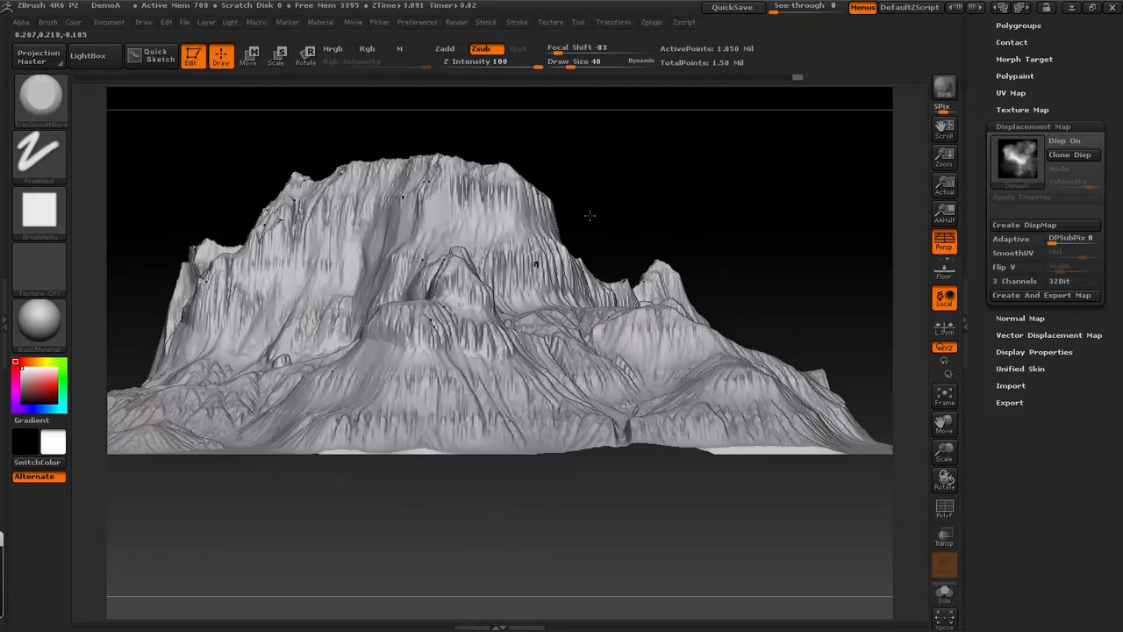
mouse_move(428, 366)
left_mouse_down()
mouse_move(428, 413)
mouse_move(471, 432)
left_mouse_up()
left_click_drag(756, 200, 797, 303)
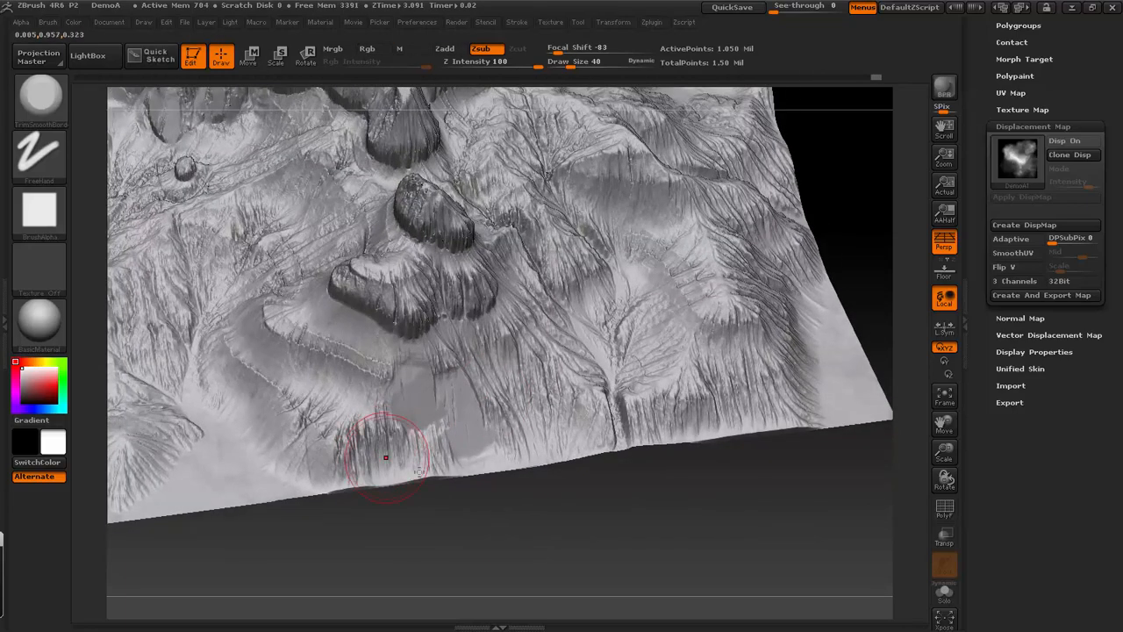
left_click_drag(429, 478, 464, 491, "shift")
left_click_drag(406, 326, 393, 313)
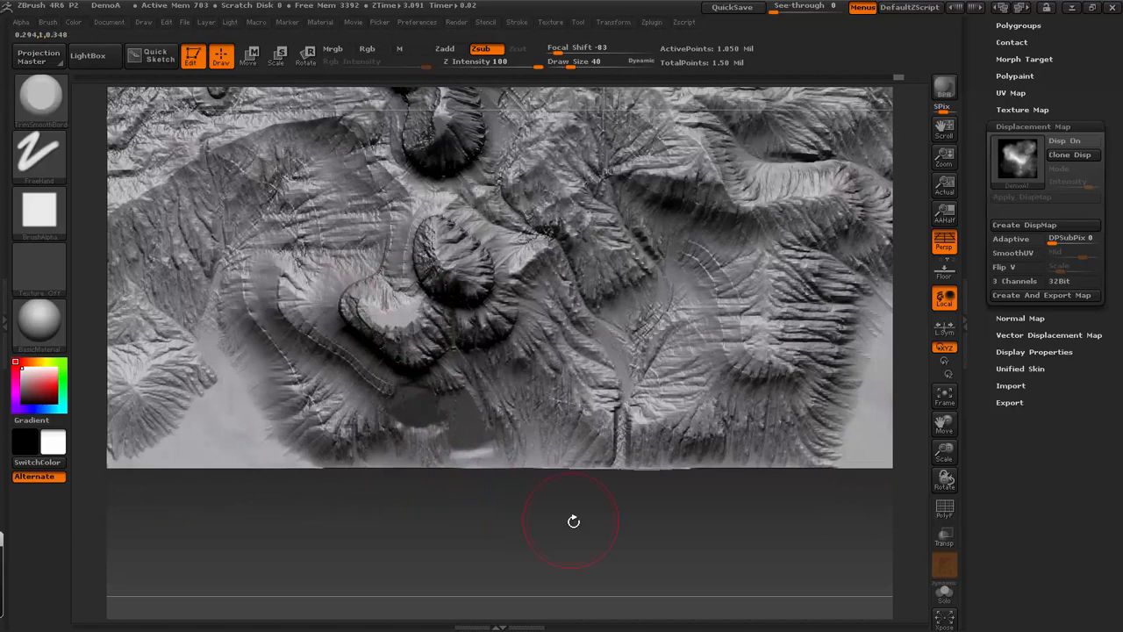
- Flatten the lower foreground slopes and the rounded foothill beside the mountain with trimming strokes
left_click_drag(574, 522, 576, 421, "shift")
left_click_drag(465, 303, 500, 372)
left_click_drag(526, 425, 549, 443)
left_click_drag(646, 373, 698, 356)
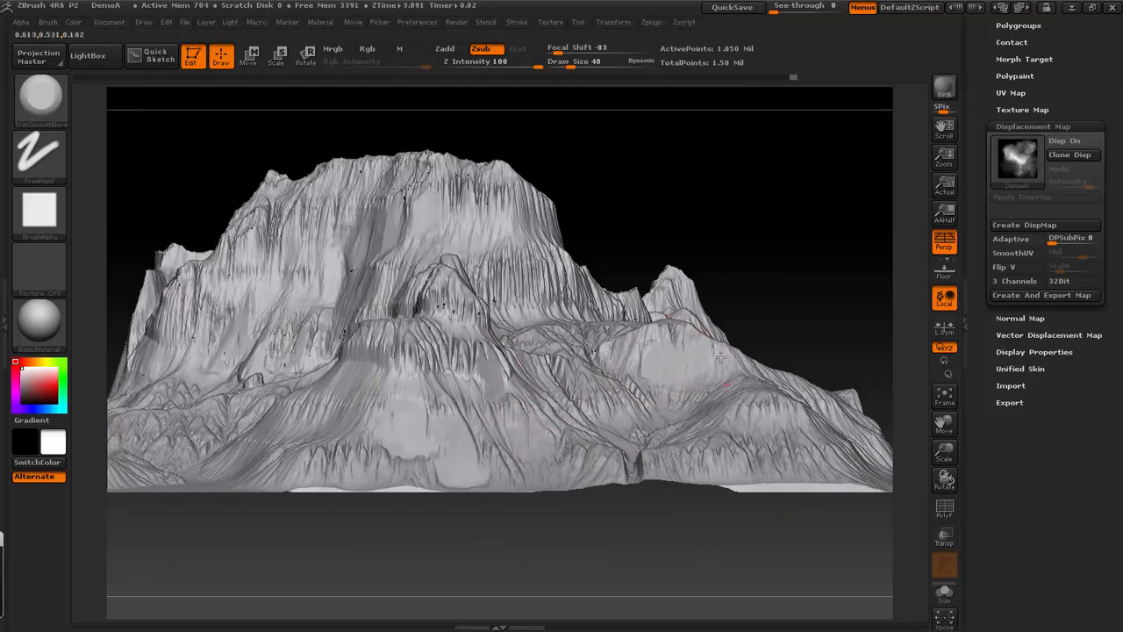
- Trim patches of the mountain's steep lower wall and main cliff face while checking the terrain from several sides
mouse_move(780, 304)
left_mouse_down()
mouse_move(588, 216)
mouse_move(690, 225)
left_mouse_up()
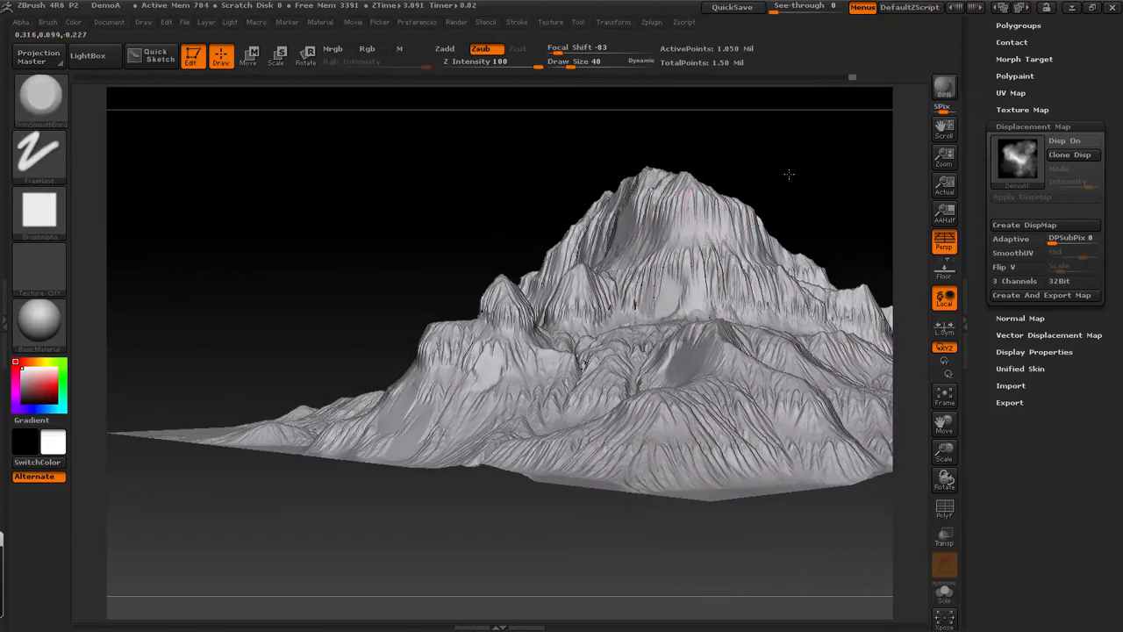
left_click_drag(790, 170, 664, 283)
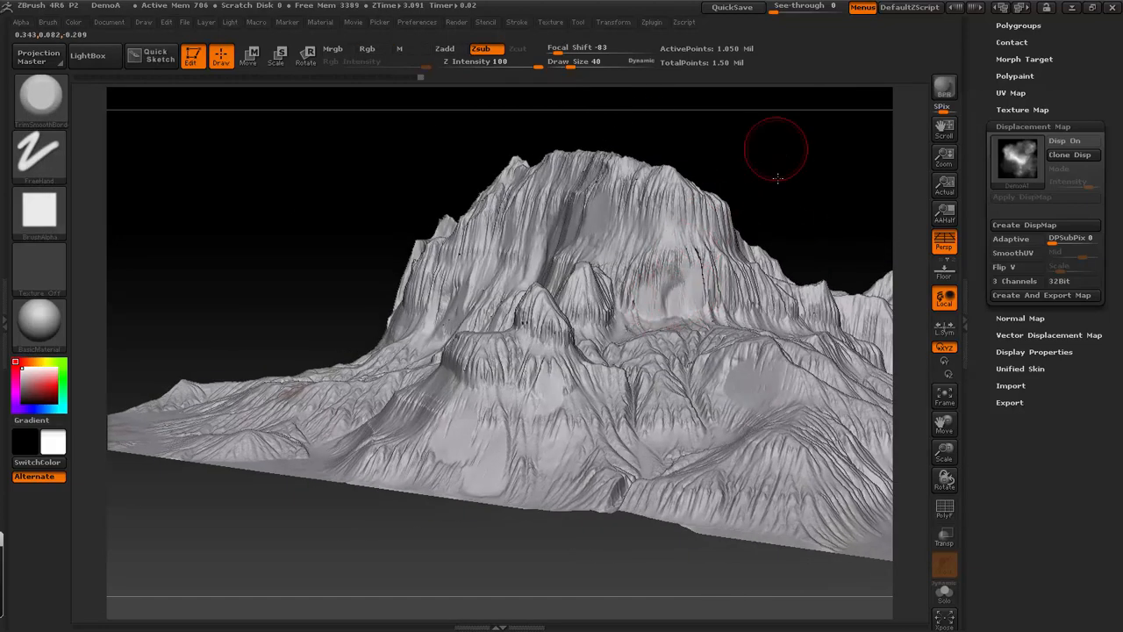
left_click_drag(772, 155, 676, 175)
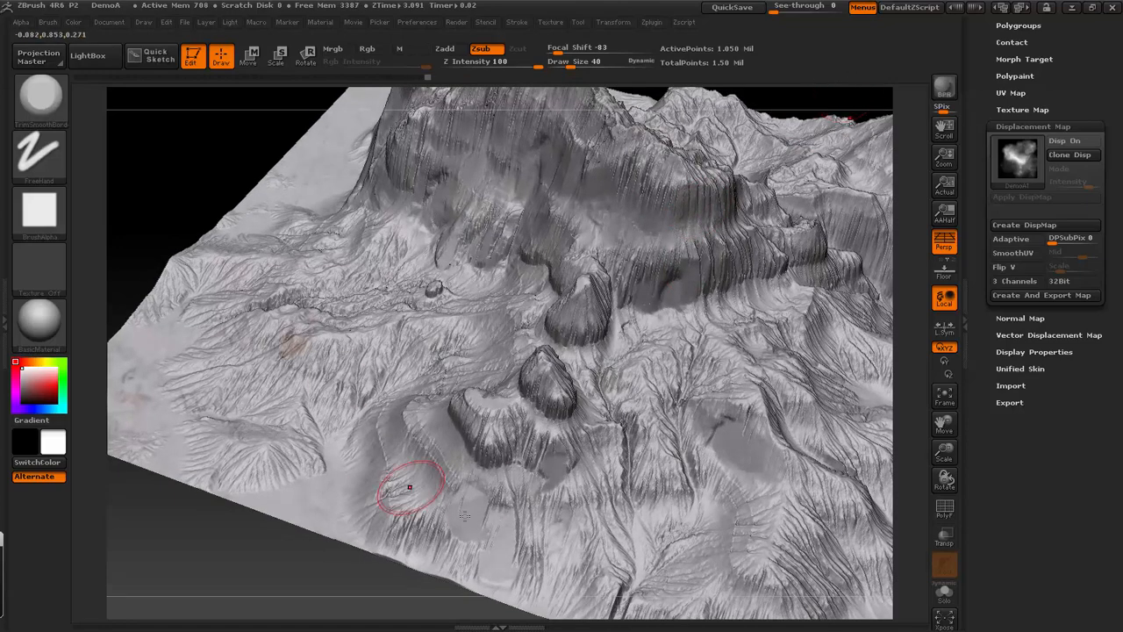
mouse_move(329, 574)
left_mouse_down()
mouse_move(533, 466)
mouse_move(571, 551)
mouse_move(544, 509)
left_mouse_up()
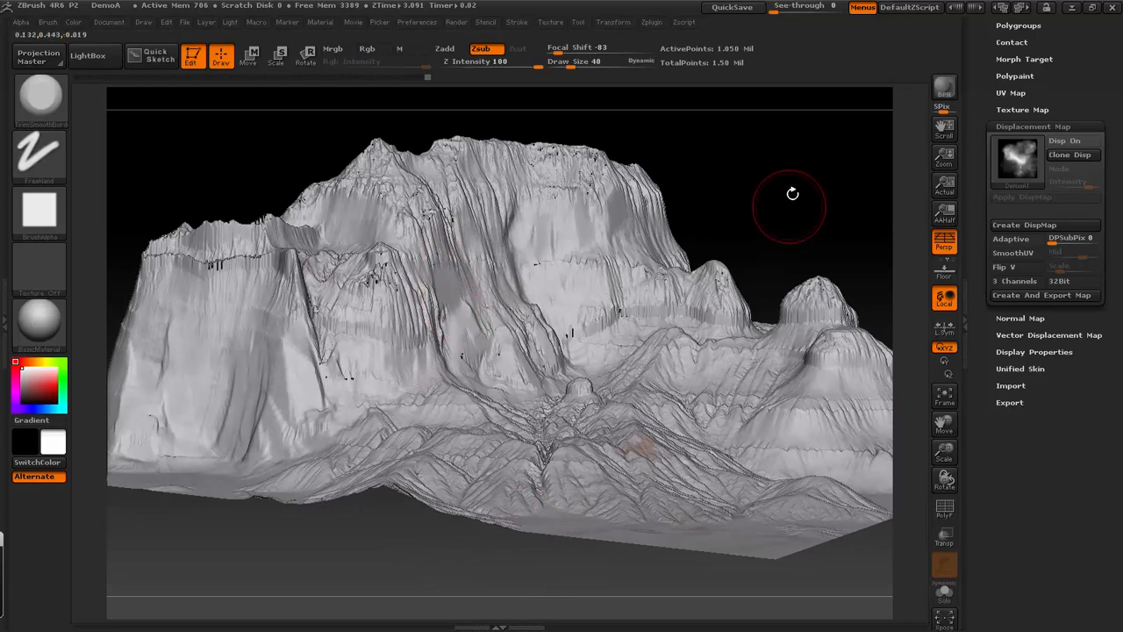
left_click_drag(792, 194, 587, 251, "shift")
left_click_drag(741, 183, 570, 228, "shift")
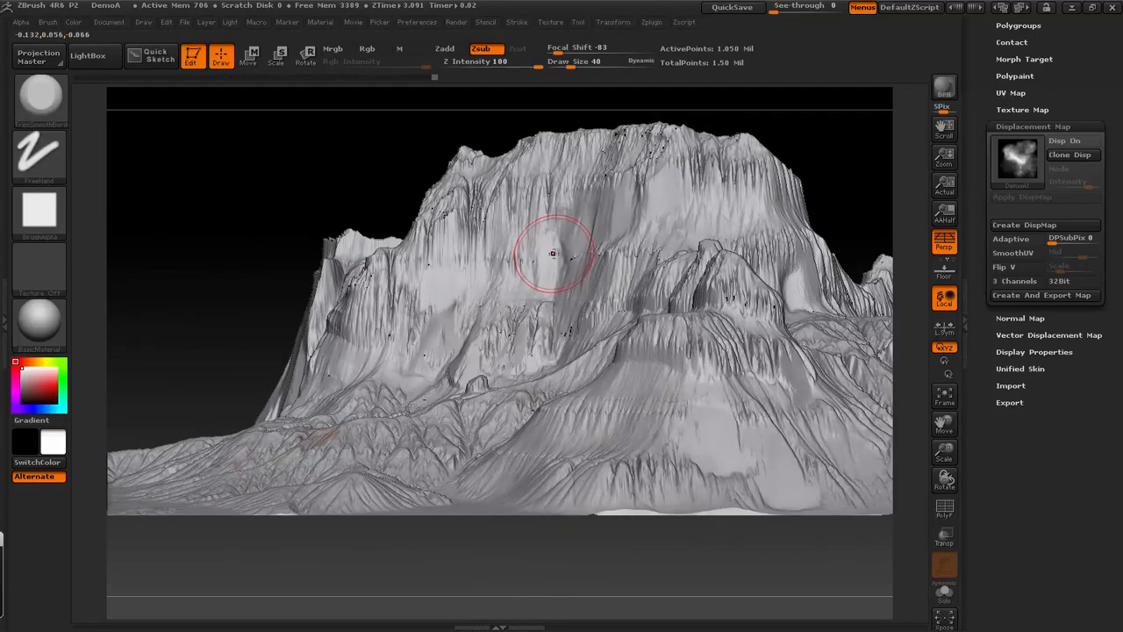
- Switch to World Machine and add a Bitmap Output device, placing it below the Overlay View device
key("super")
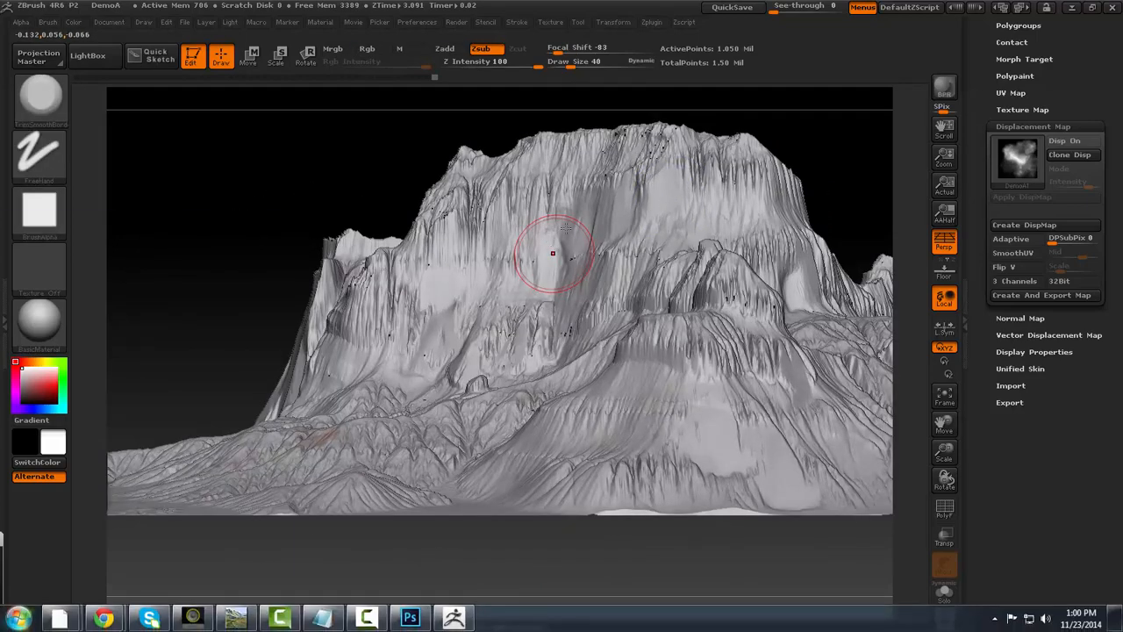
left_click(248, 621)
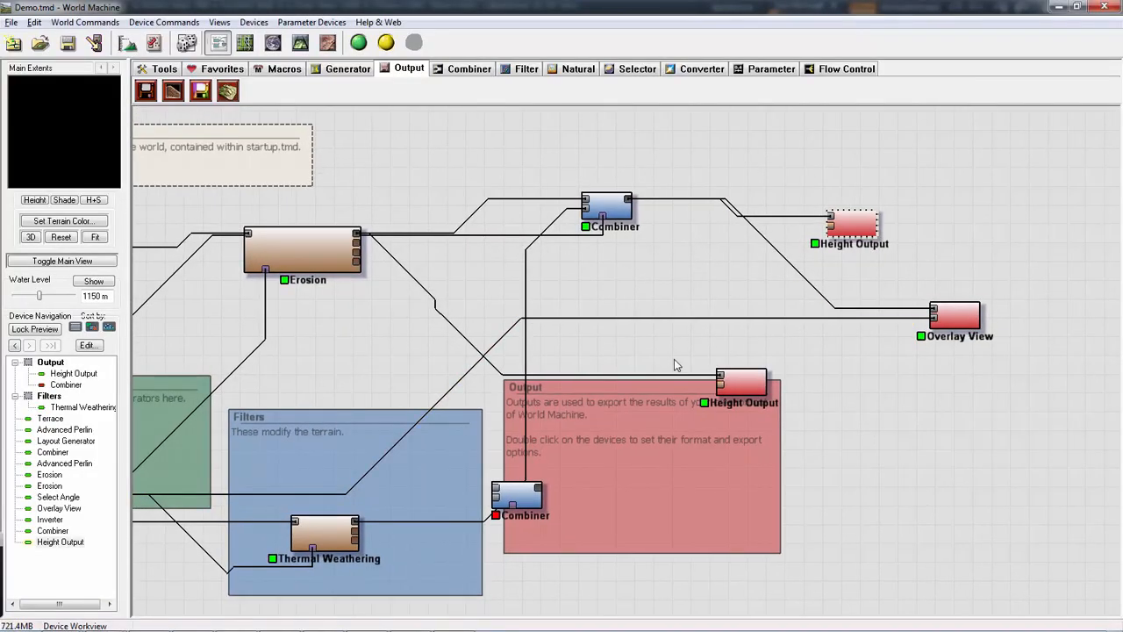
left_click(200, 91)
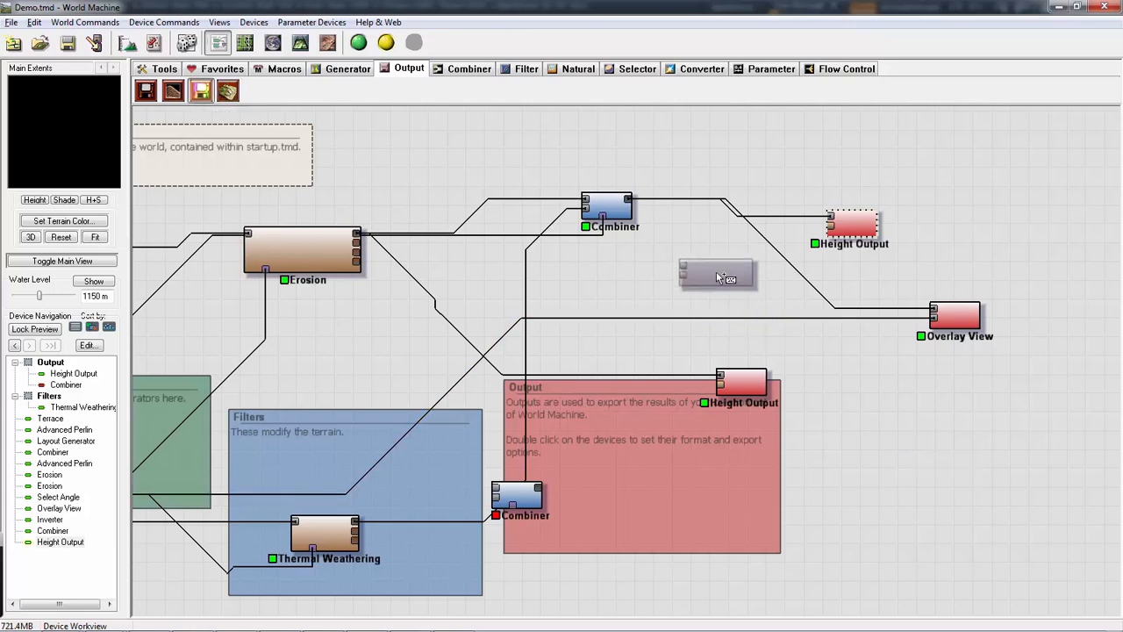
left_click(717, 278)
right_click(715, 270)
key("Escape")
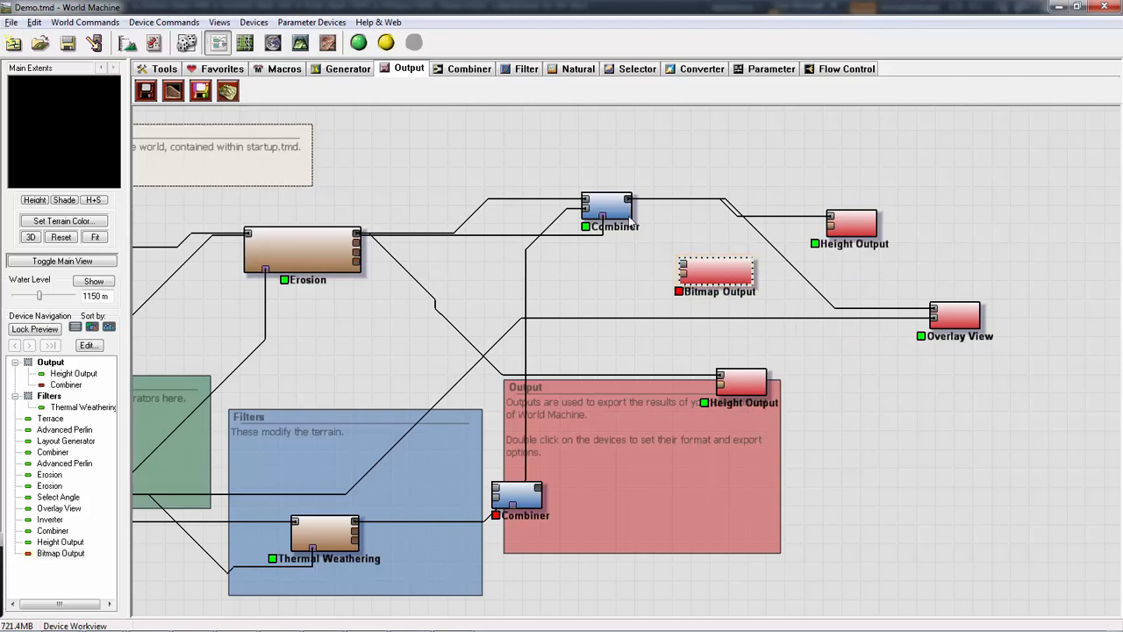
left_click_drag(715, 292, 912, 377)
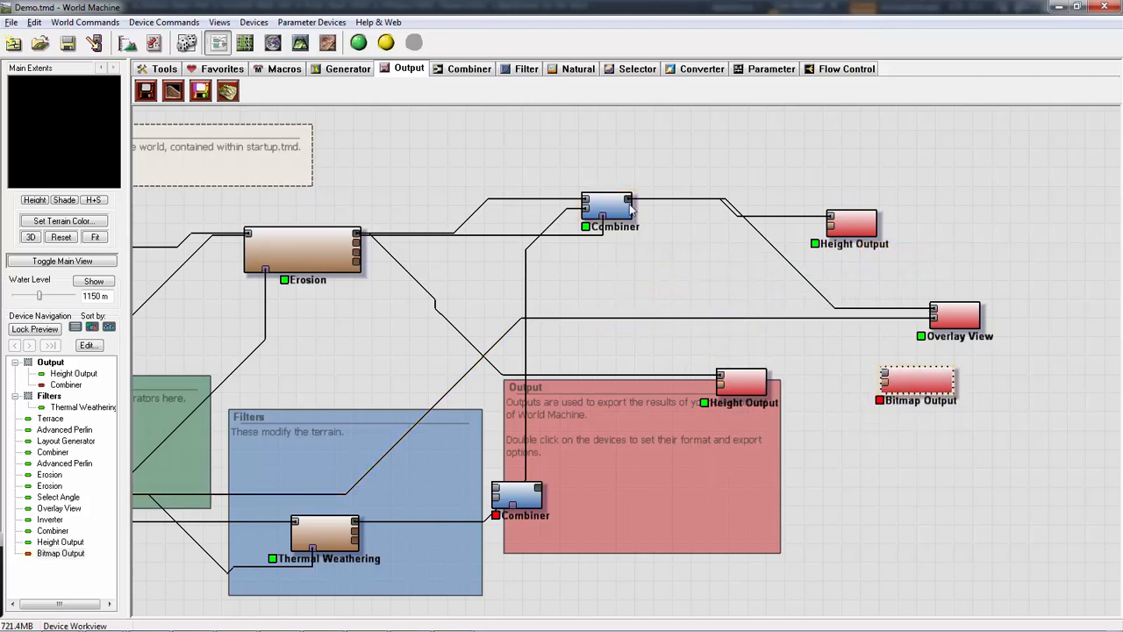
- Connect the Erosion device's second output to the second input of the Bitmap Output
double_click(912, 378)
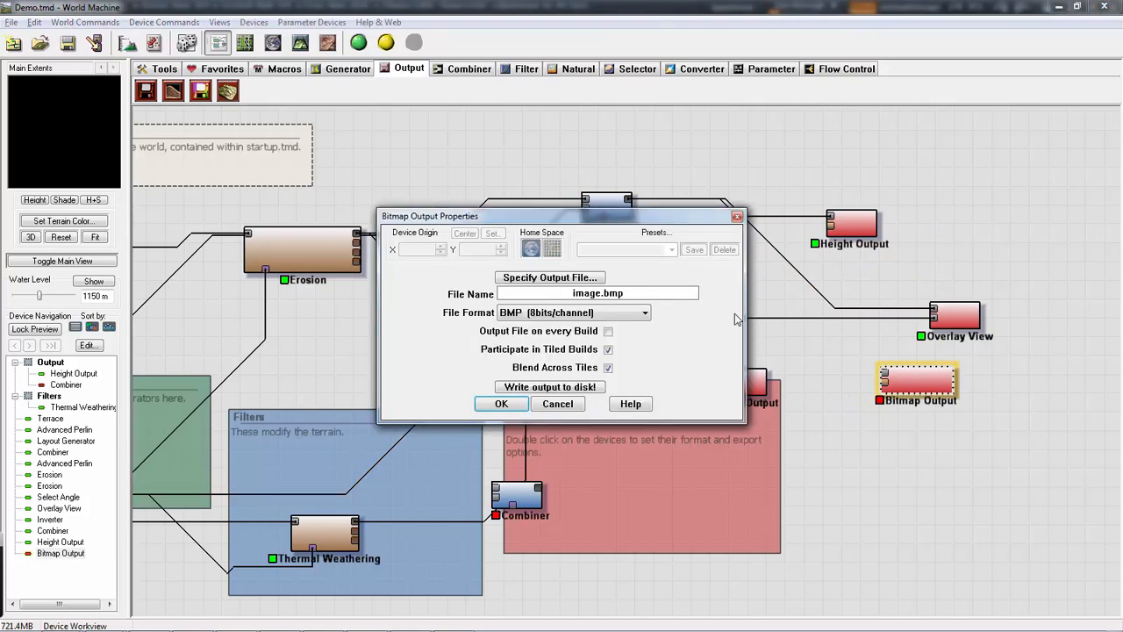
left_click(736, 217)
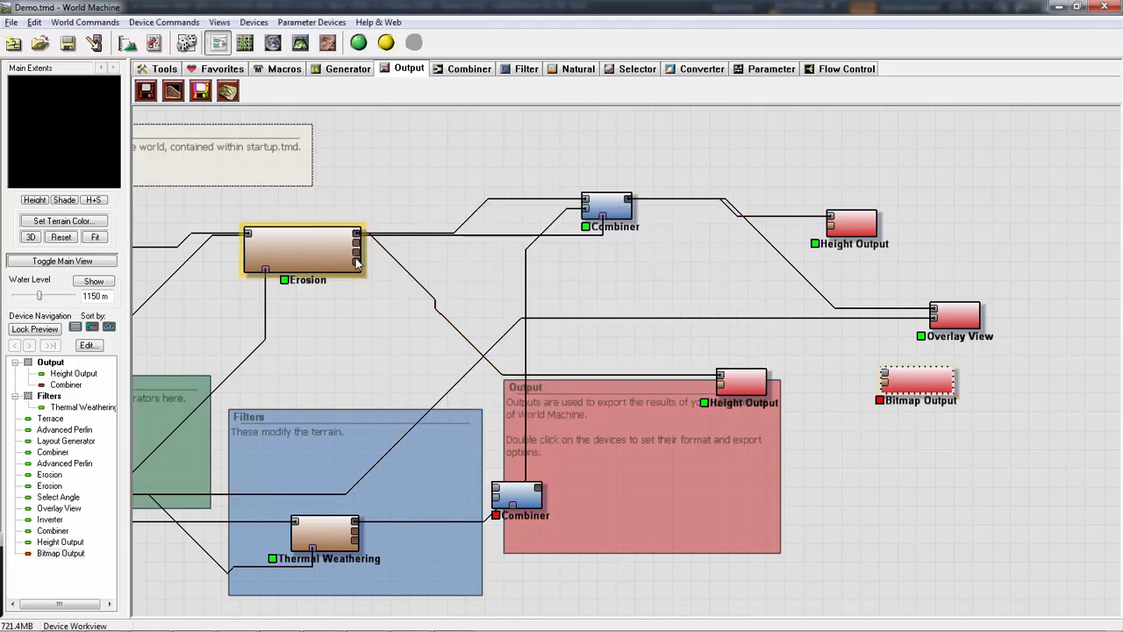
left_click_drag(357, 252, 886, 386)
left_click(890, 391)
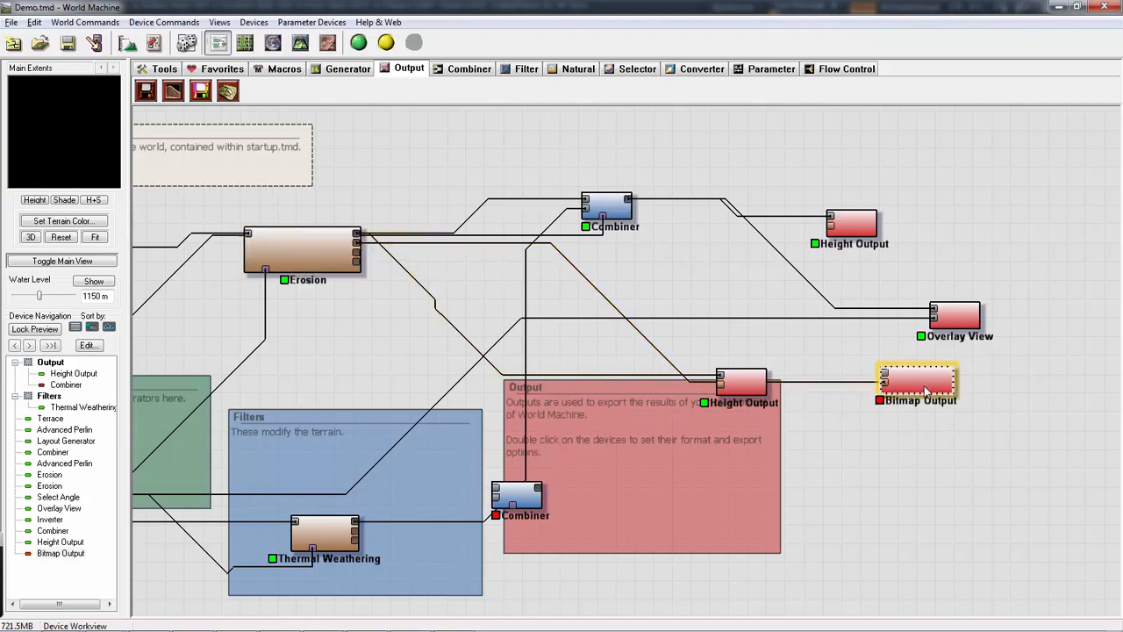
- Set the Bitmap Output's file to DemoFlowA on the Desktop in BMP bitmap format
double_click(926, 389)
left_click(549, 279)
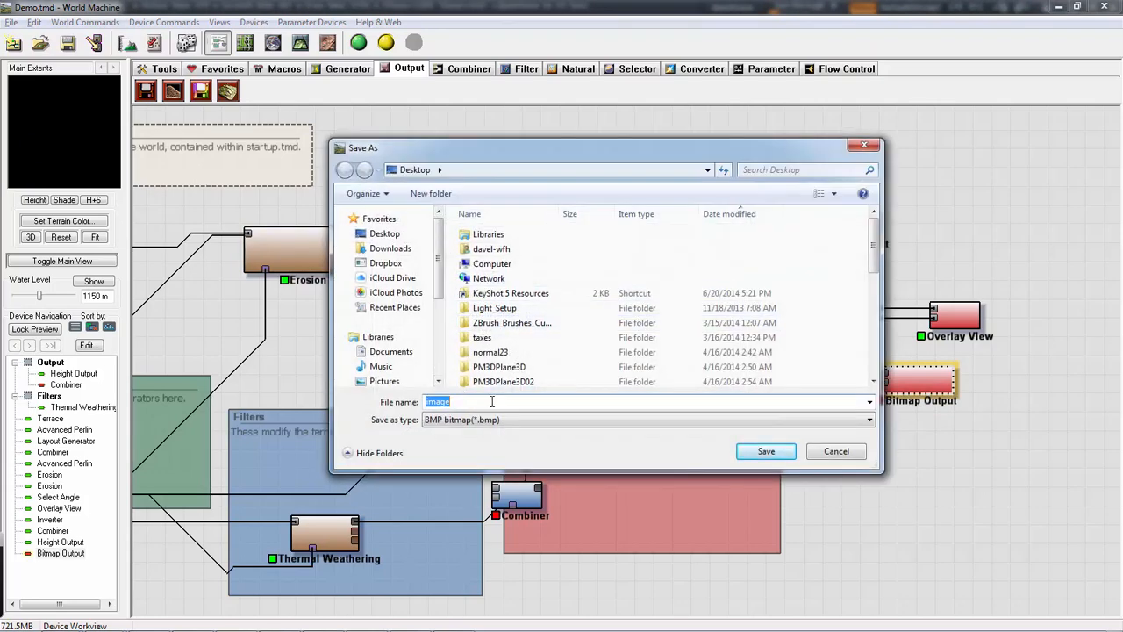
type("DemoFlowA")
key("Return")
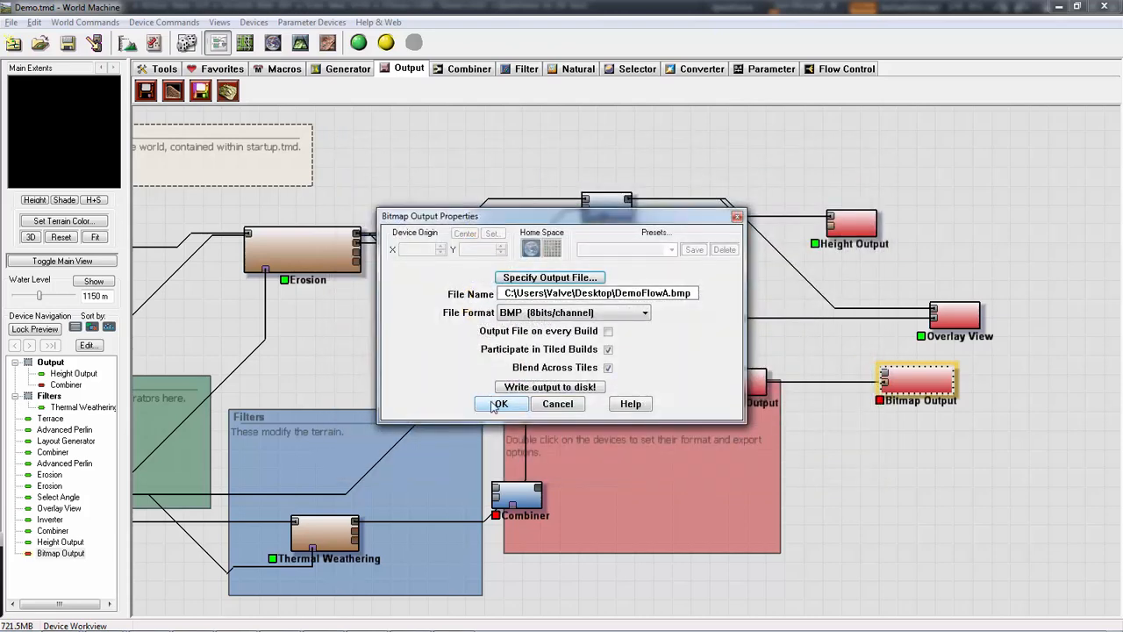
left_click(496, 404)
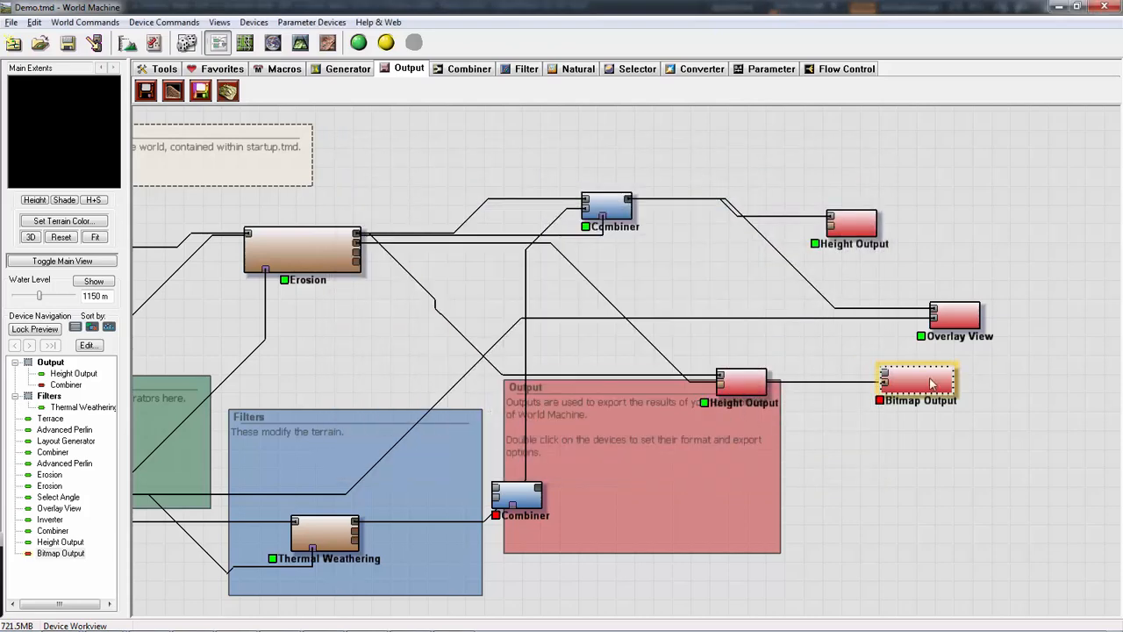
- Try to write the Erosion-fed bitmap to disk, agreeing to build the world first
double_click(932, 382)
left_click(528, 389)
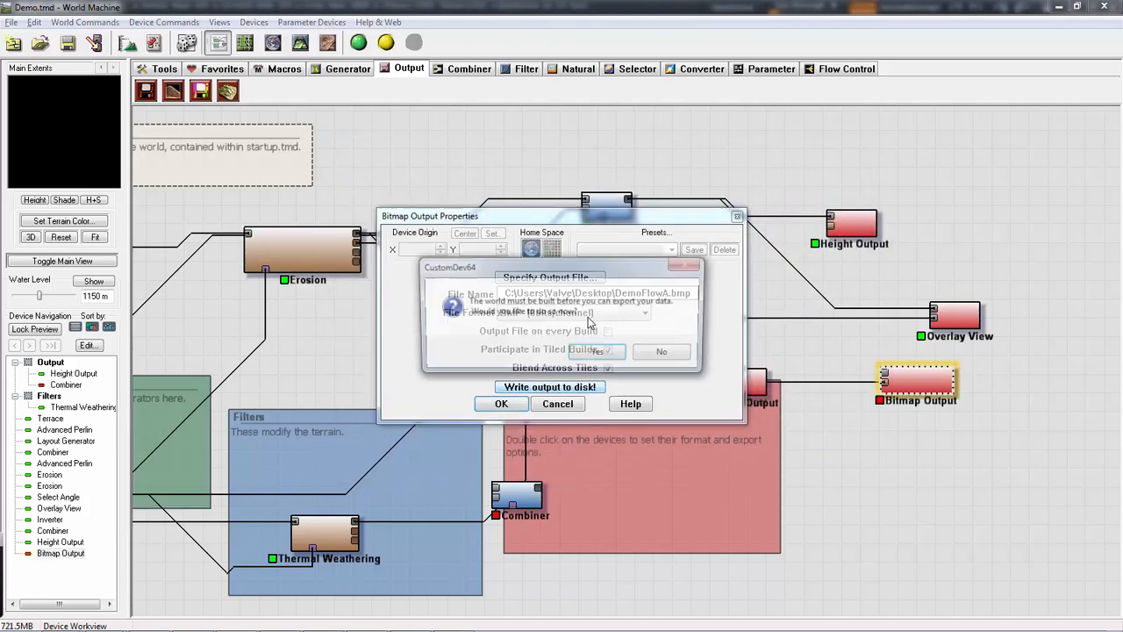
left_click(595, 354)
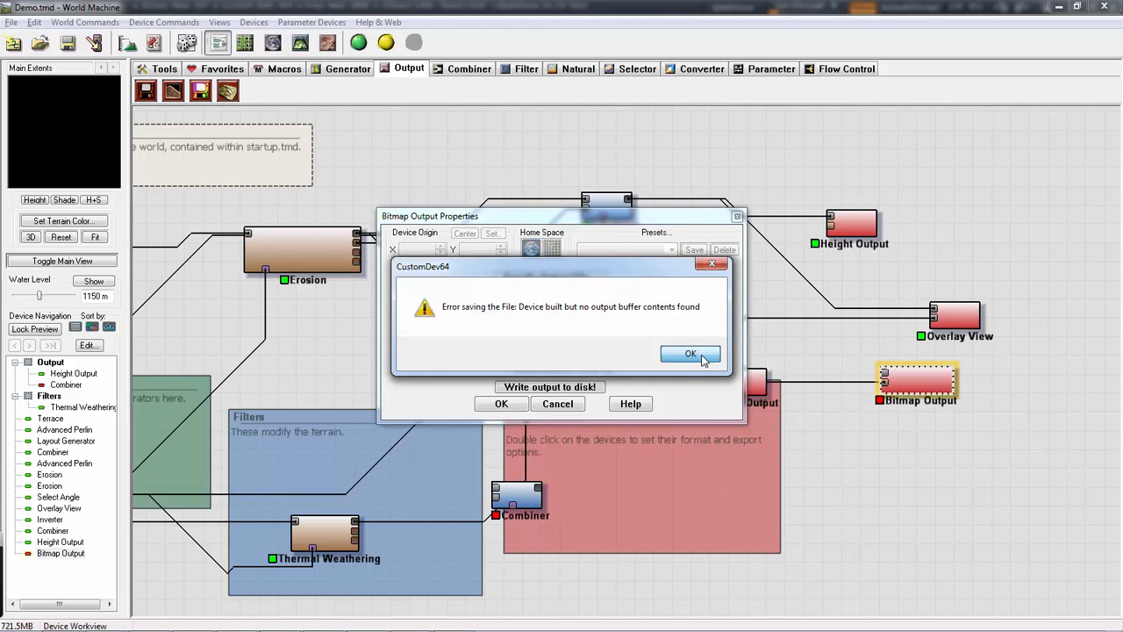
left_click(701, 358)
left_click(479, 405)
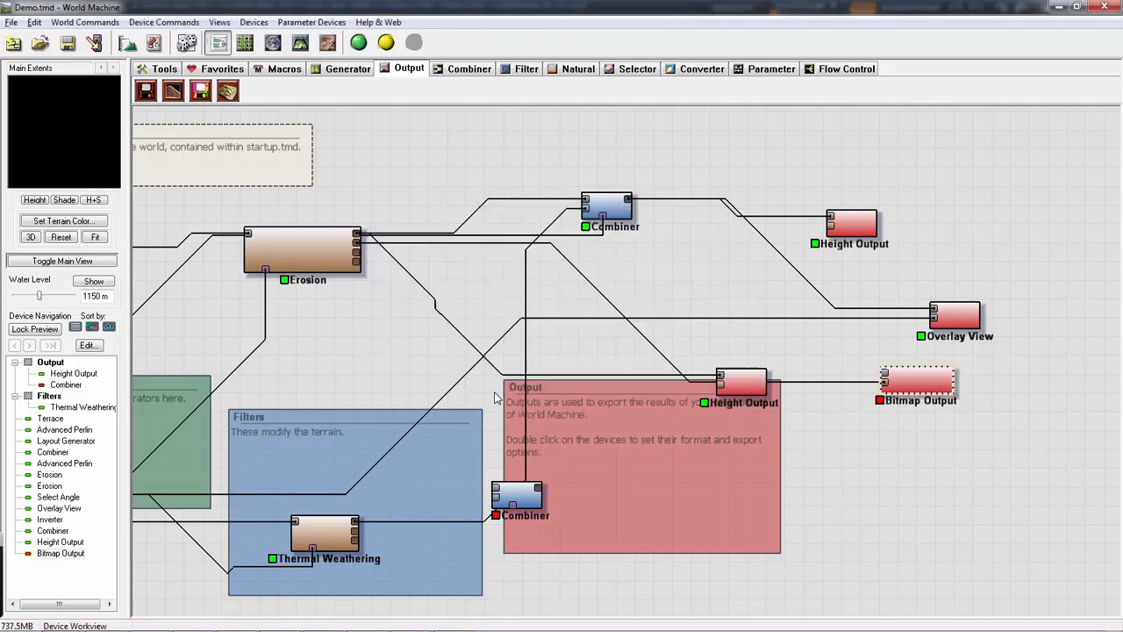
- Move the Bitmap Output closer to the upper Combiner and connect that Combiner's primary output to its second input
left_click(600, 206)
left_click_drag(912, 379, 751, 309)
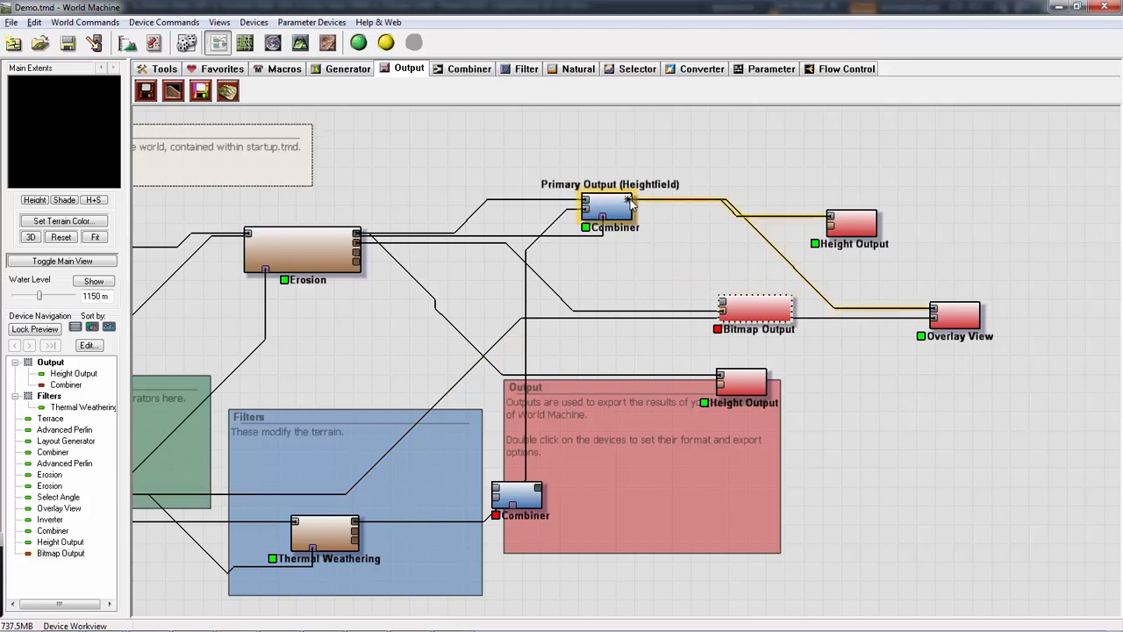
left_click_drag(627, 201, 767, 279)
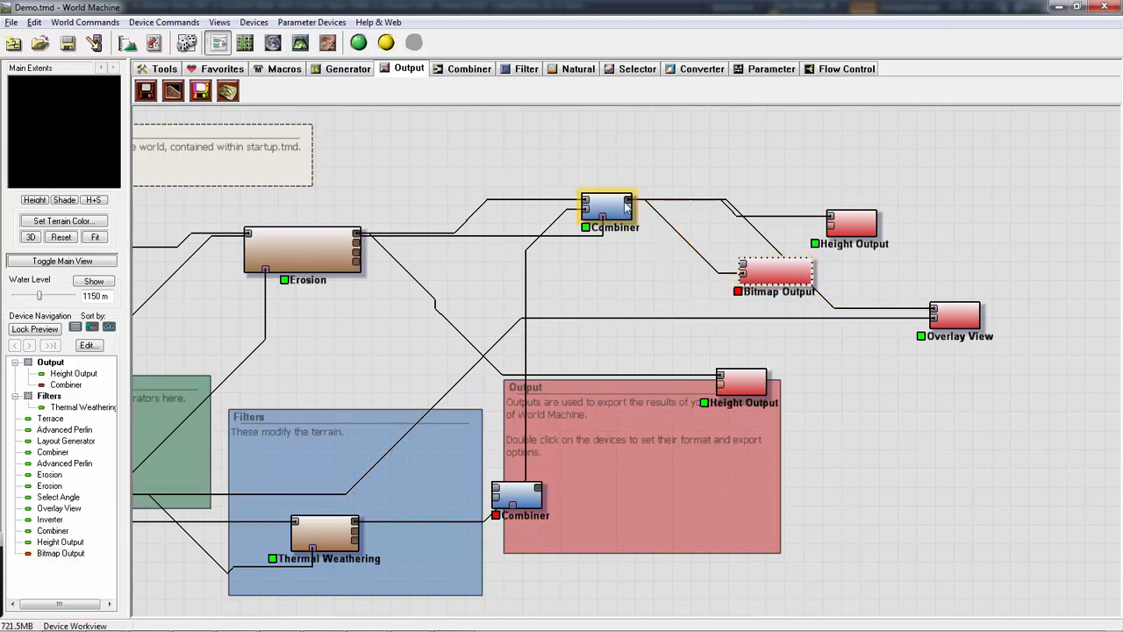
- Try to build the world and write the Combiner-fed bitmap to disk
double_click(756, 274)
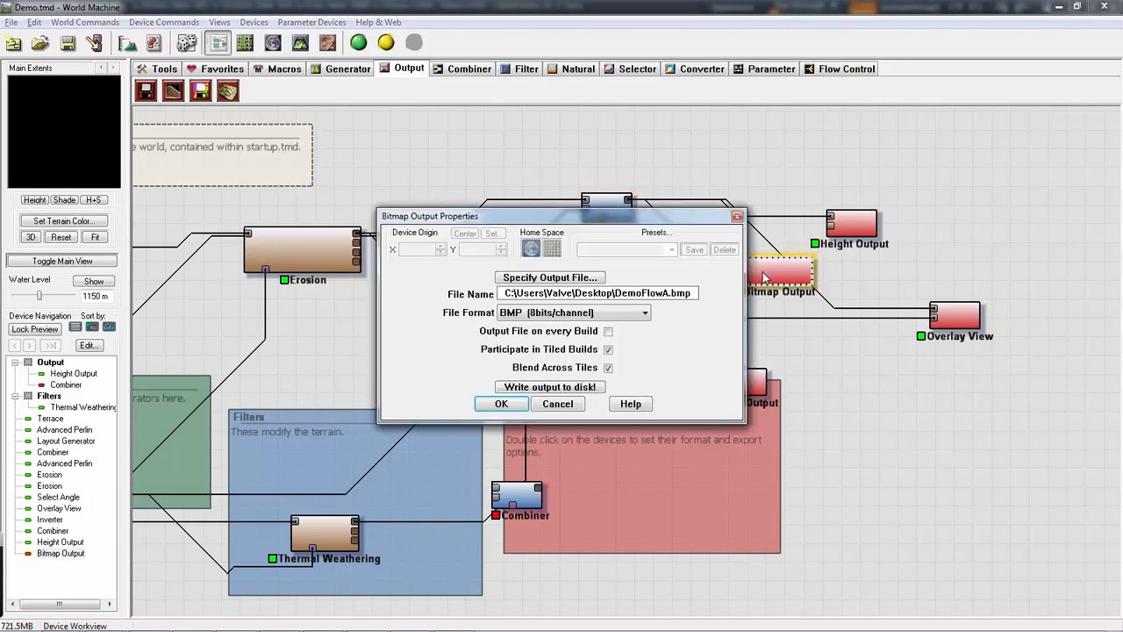
left_click(549, 387)
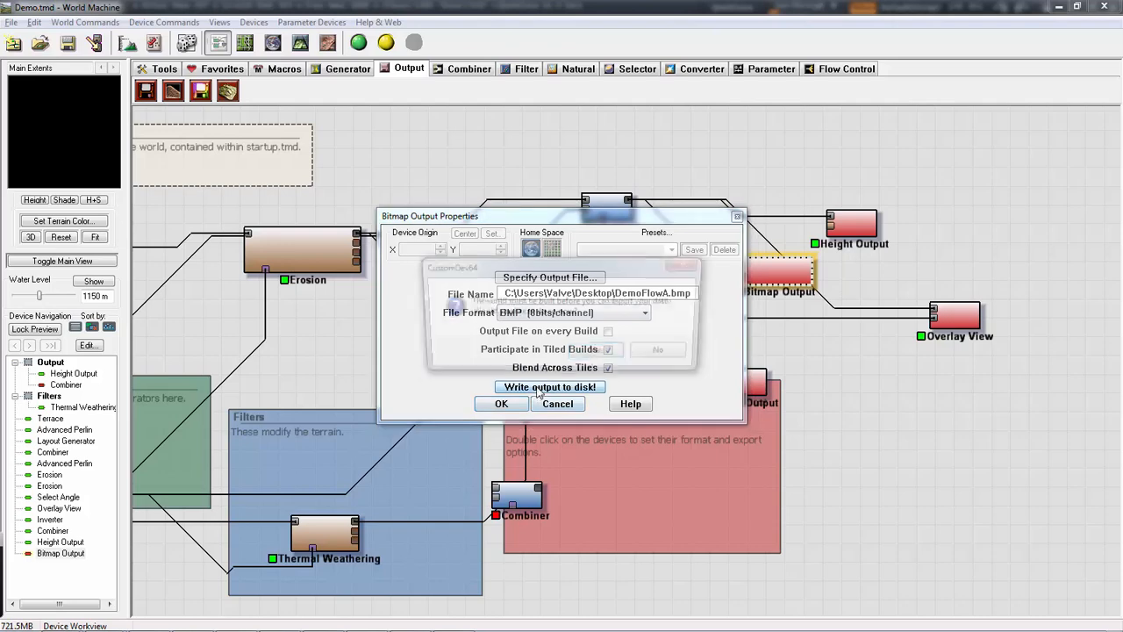
left_click(599, 352)
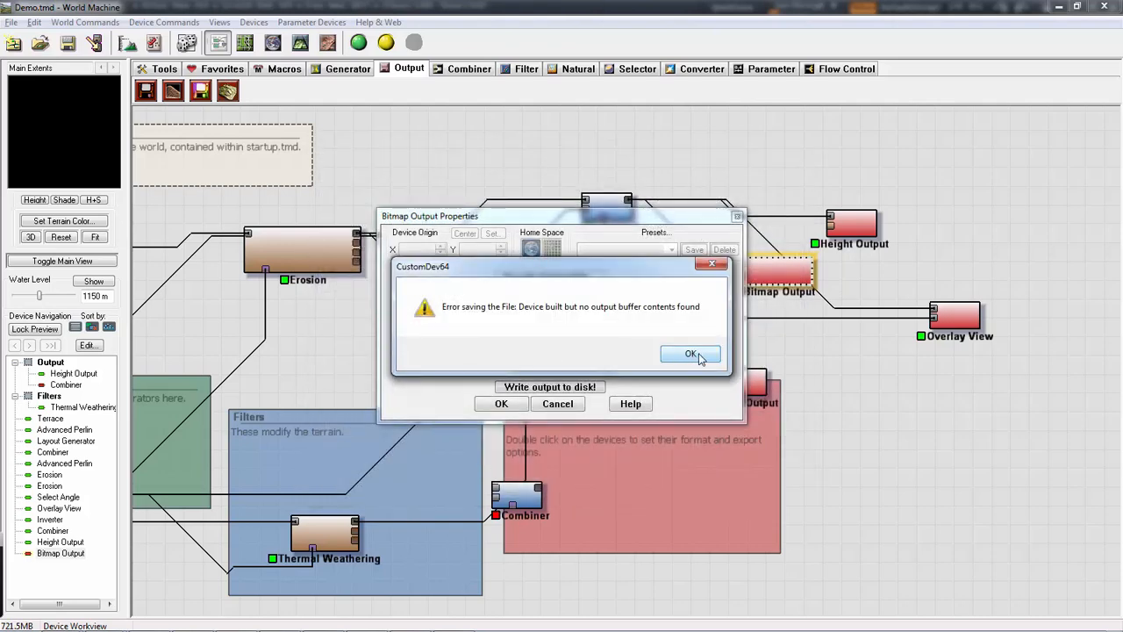
left_click(691, 355)
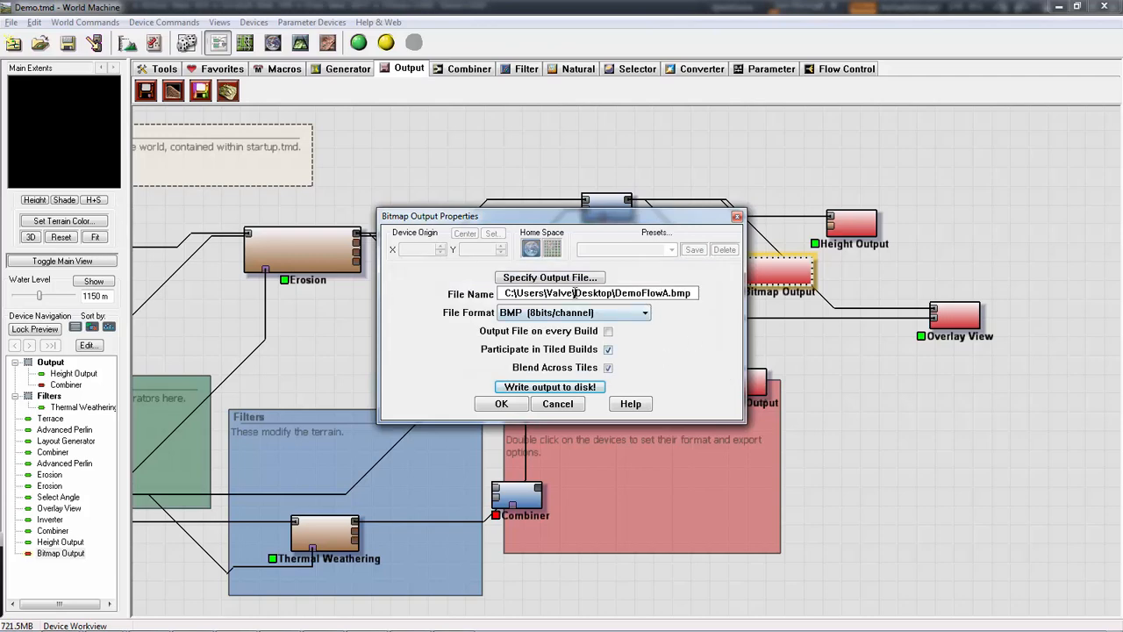
- Specify DemoFlowA as the BMP output file again and enable file output on every build
left_click(550, 278)
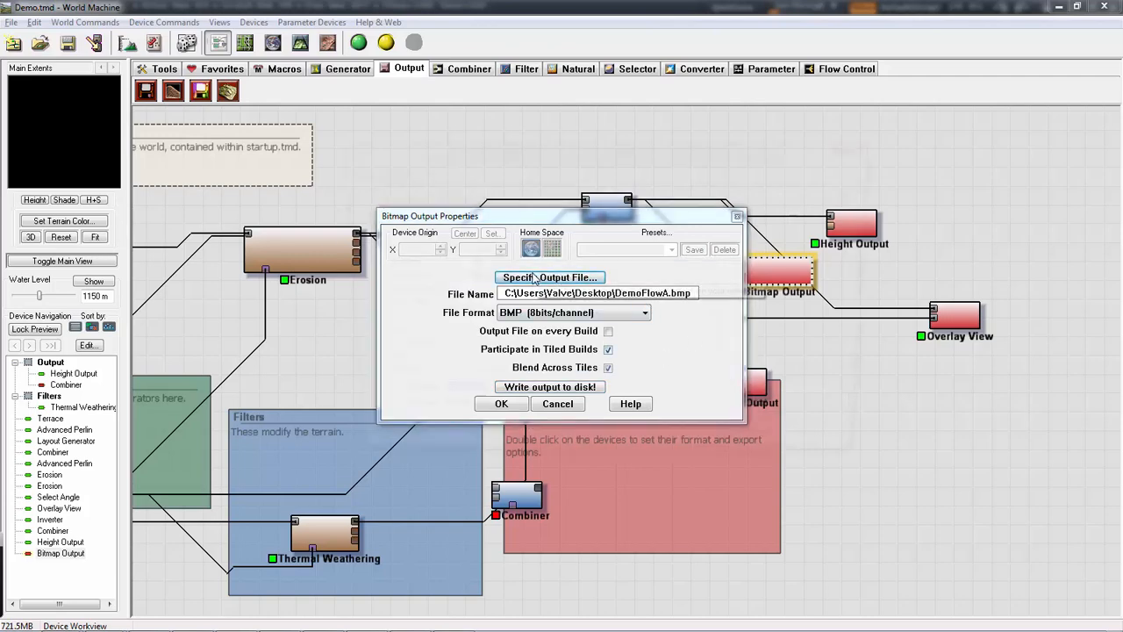
left_click(721, 419)
left_click(721, 430)
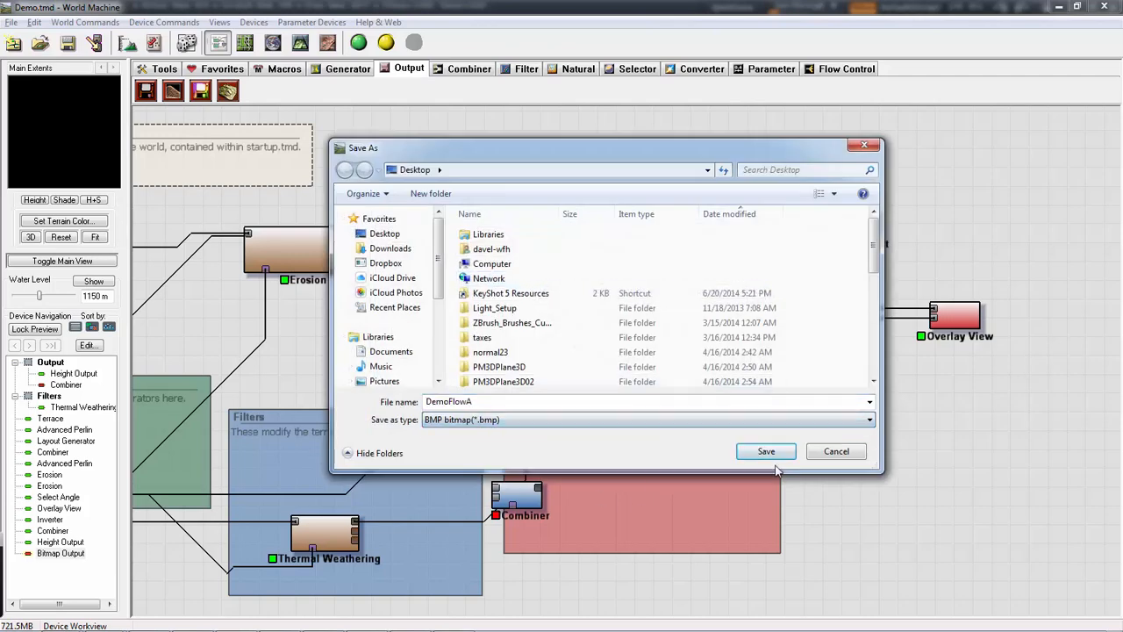
left_click(762, 451)
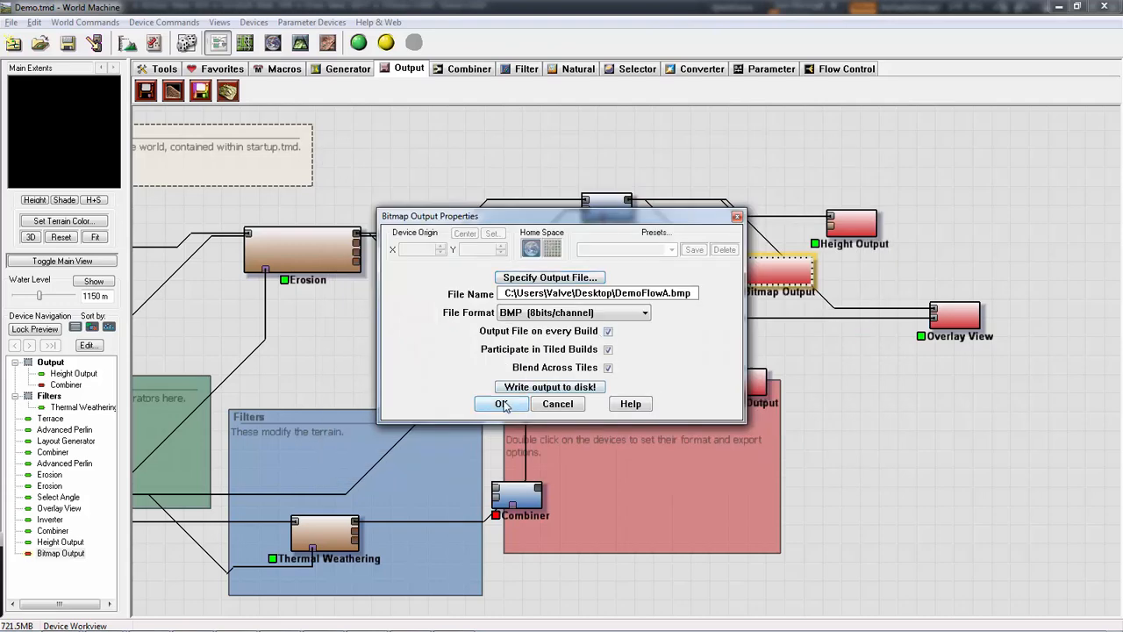
left_click(501, 403)
- Move the Bitmap Output below the Overlay View and reconnect it to the upper Combiner's output
left_click_drag(785, 277, 903, 404)
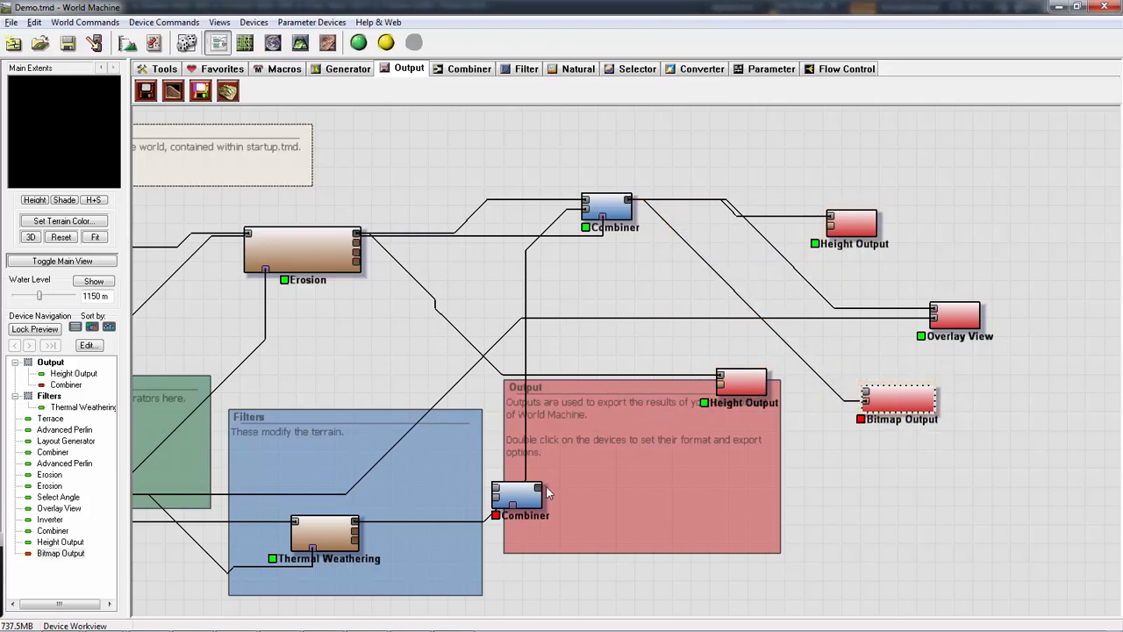
left_click_drag(538, 489, 784, 454)
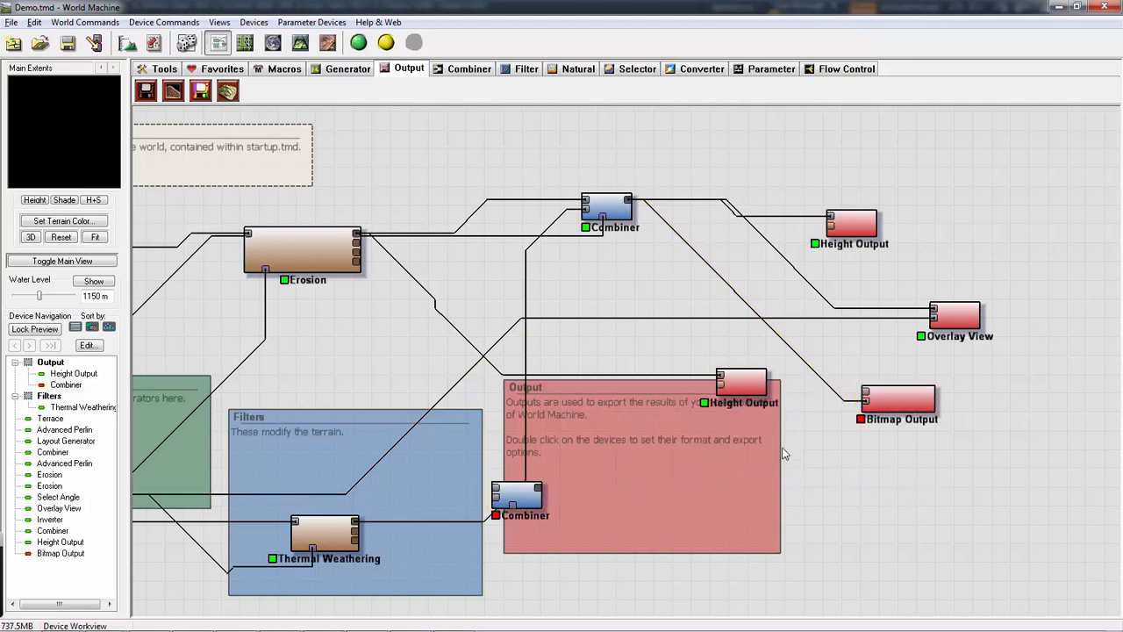
left_click(609, 208)
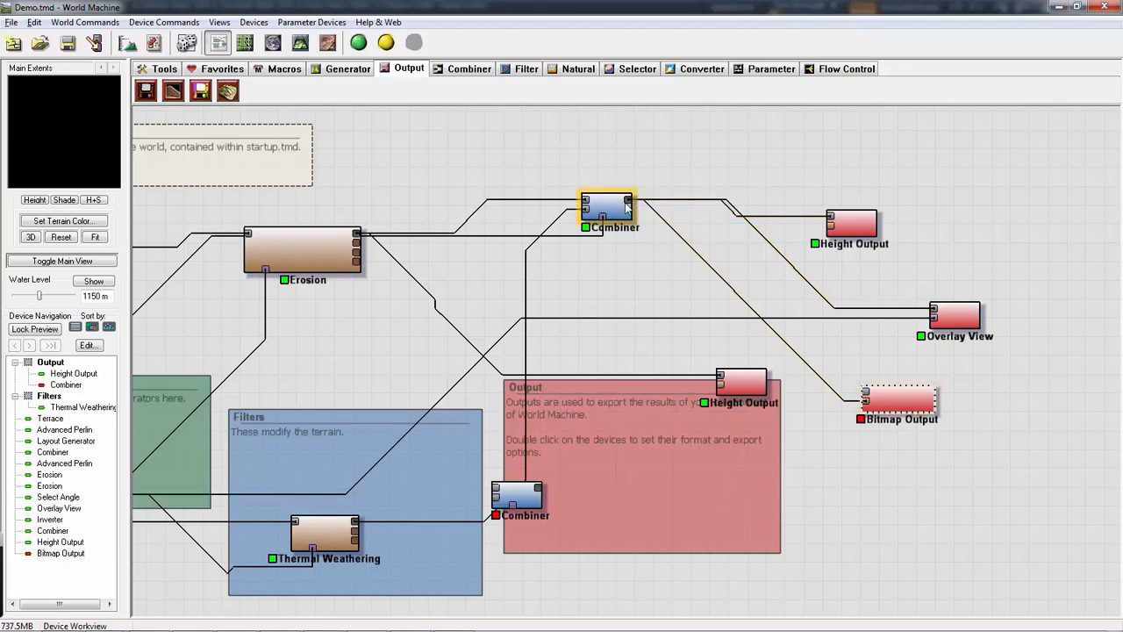
left_click_drag(628, 200, 890, 399)
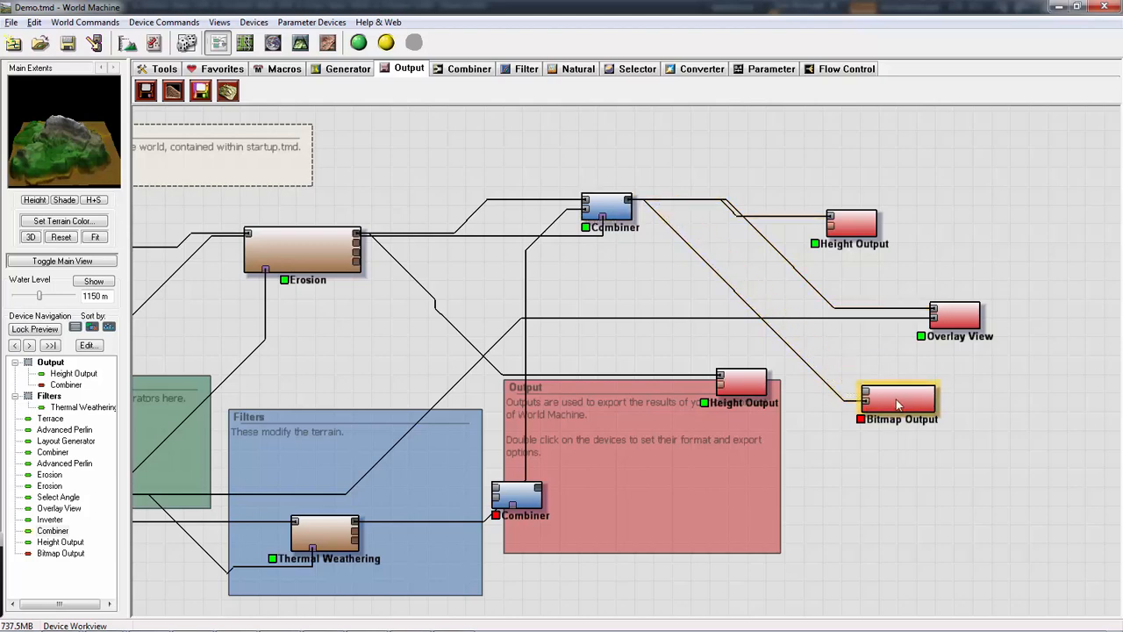
double_click(895, 399)
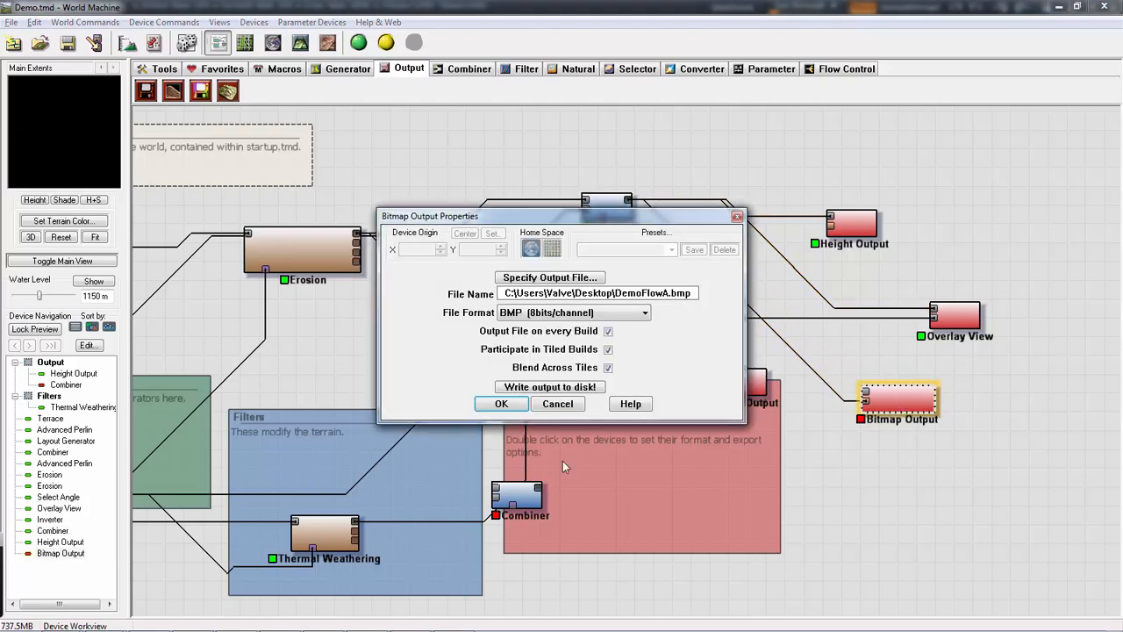
left_click(494, 403)
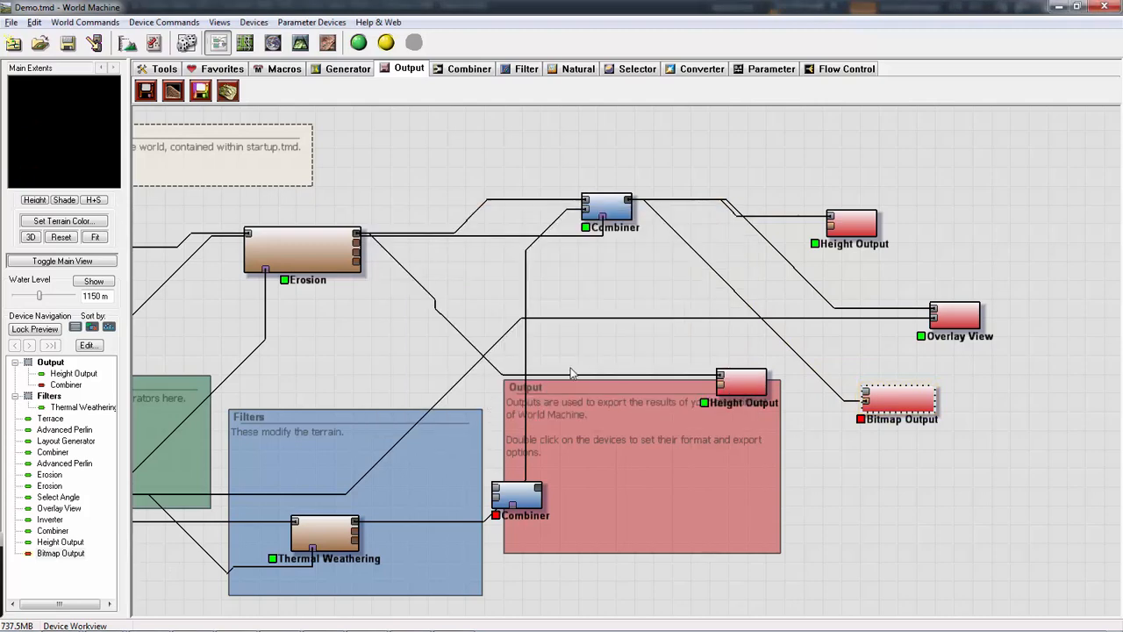
- Try to build the world and write the repositioned Bitmap Output's DemoFlowA.bmp to disk
double_click(892, 402)
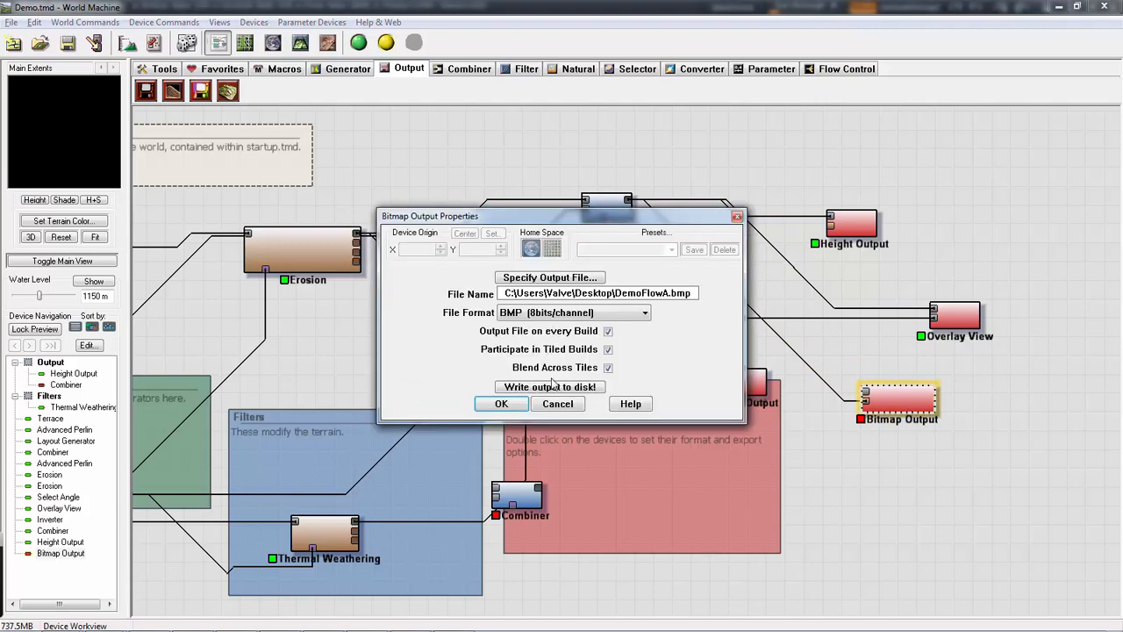
left_click(524, 387)
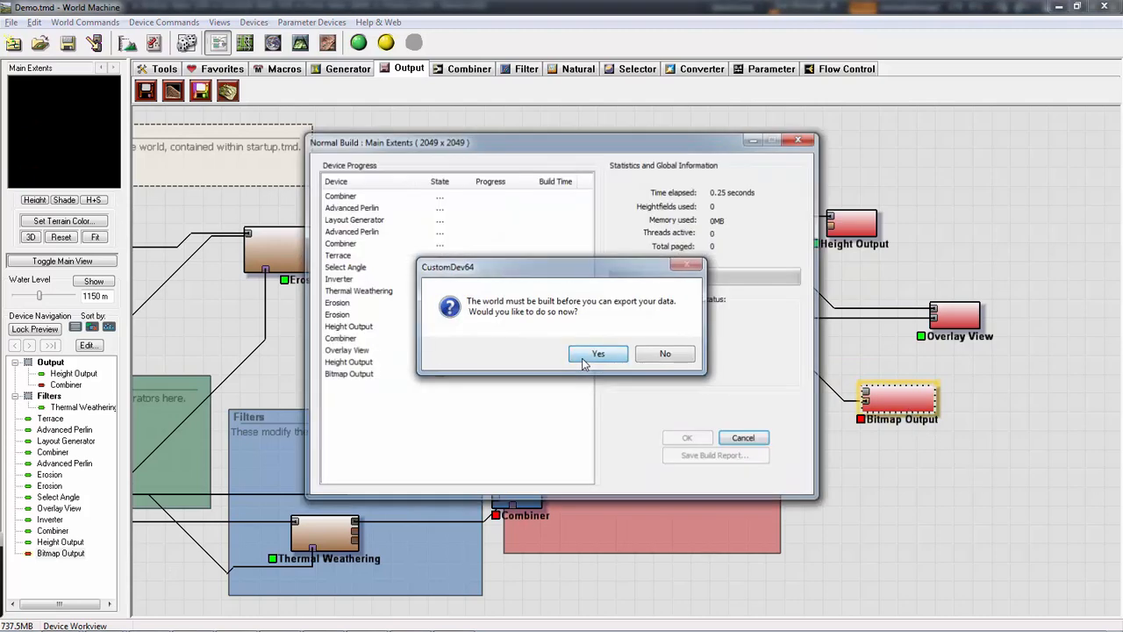
left_click(639, 354)
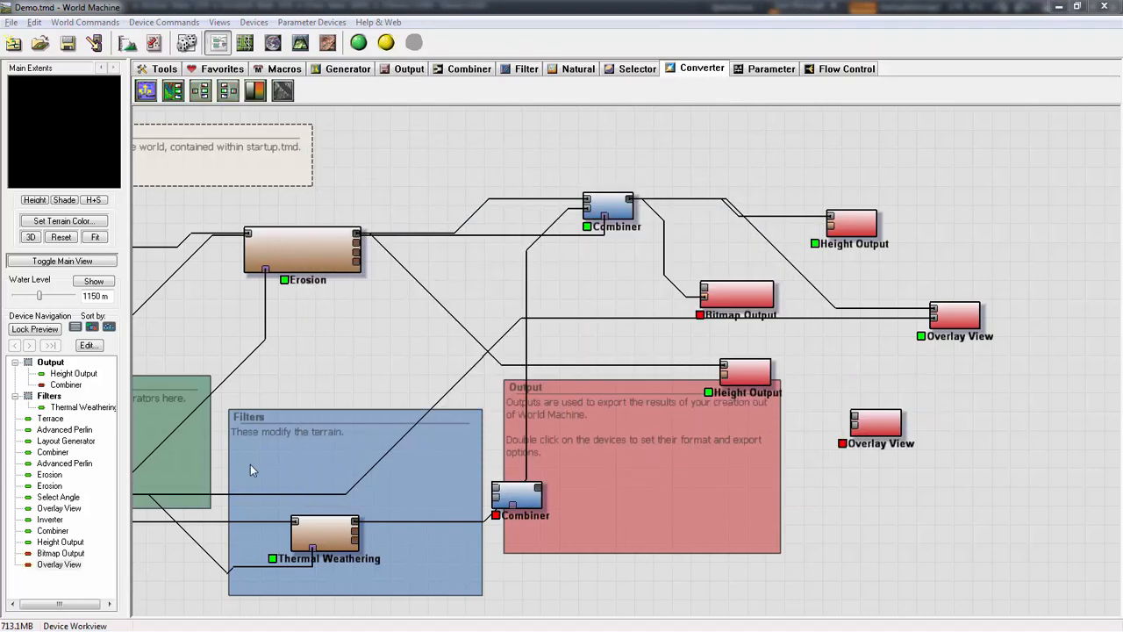
- Insert a Colorizer between the upper Combiner and the Bitmap Output and try its gradient presets, including Desert and Dirty
left_click(255, 92)
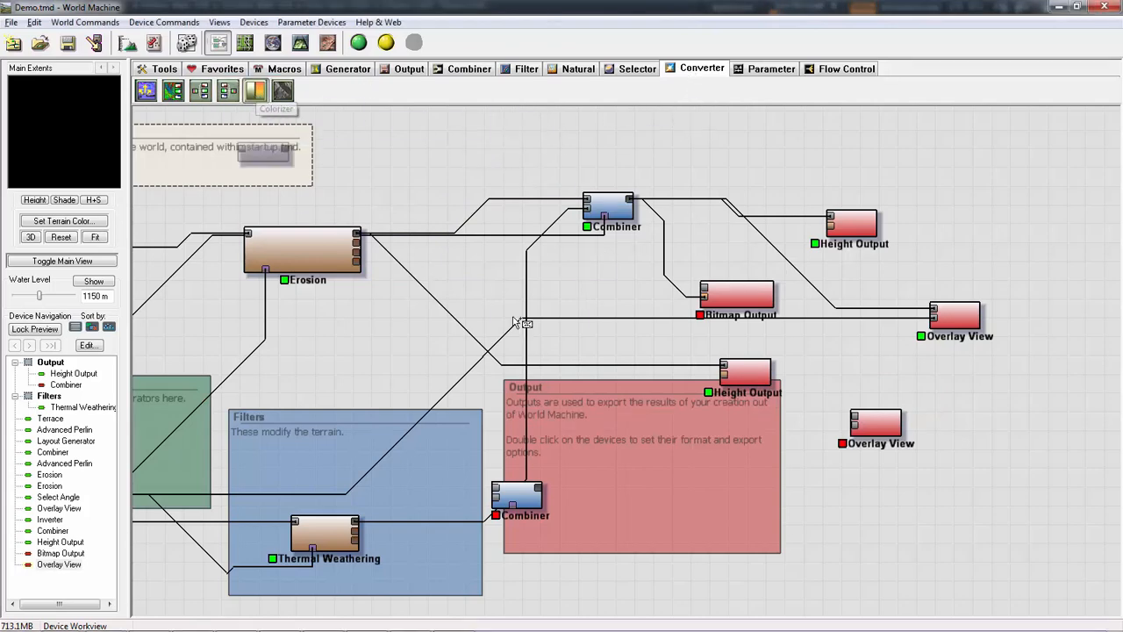
left_click(656, 272)
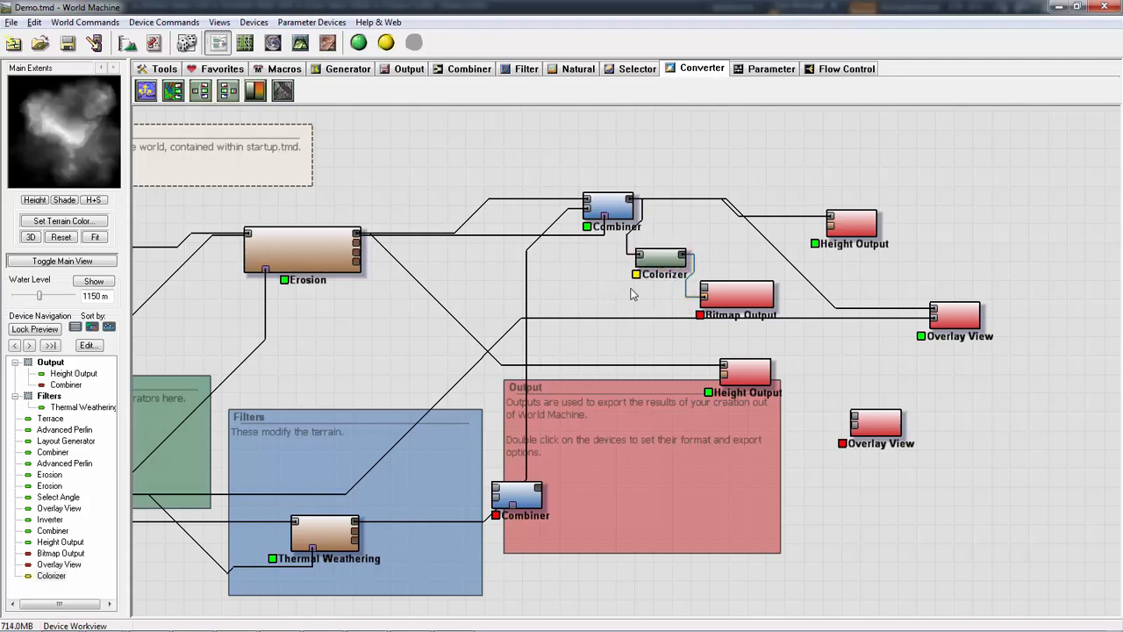
double_click(660, 262)
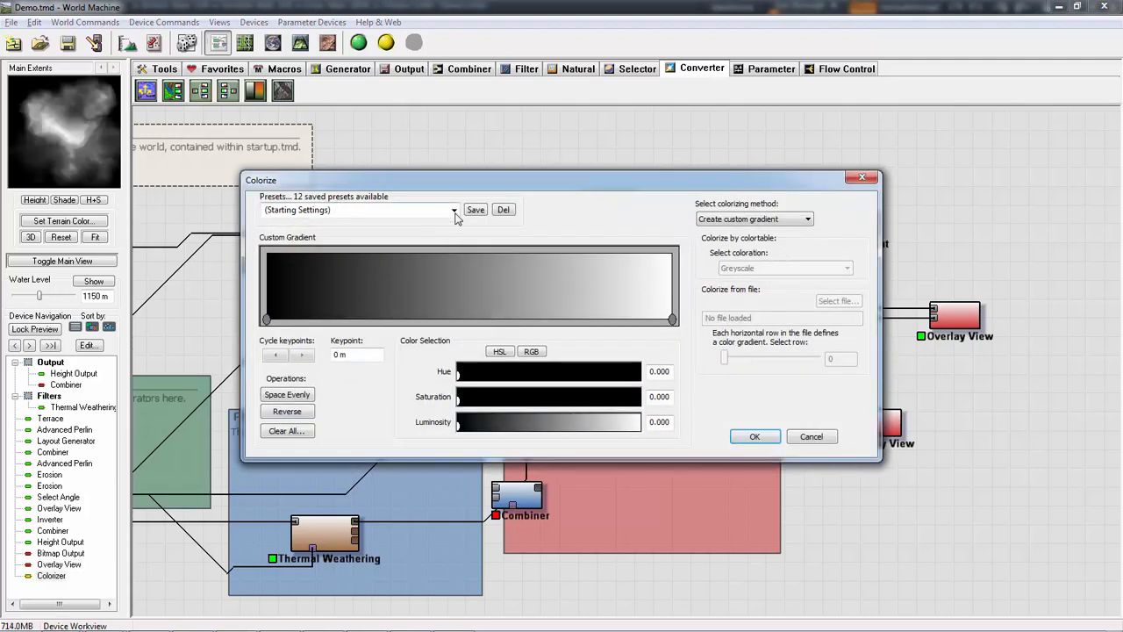
left_click(453, 211)
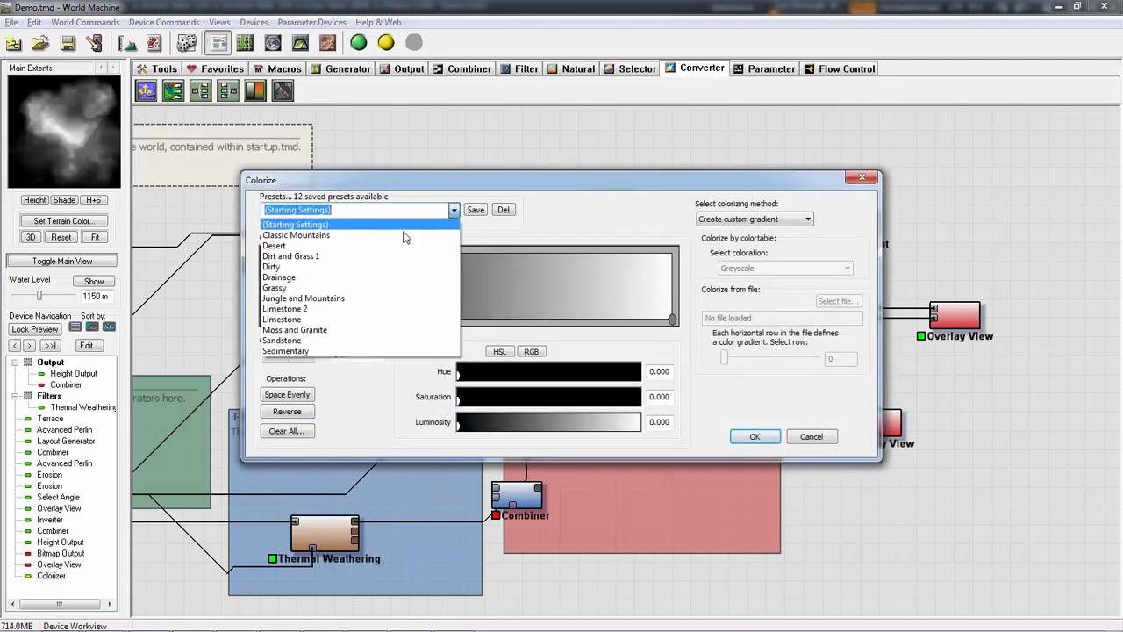
left_click(358, 245)
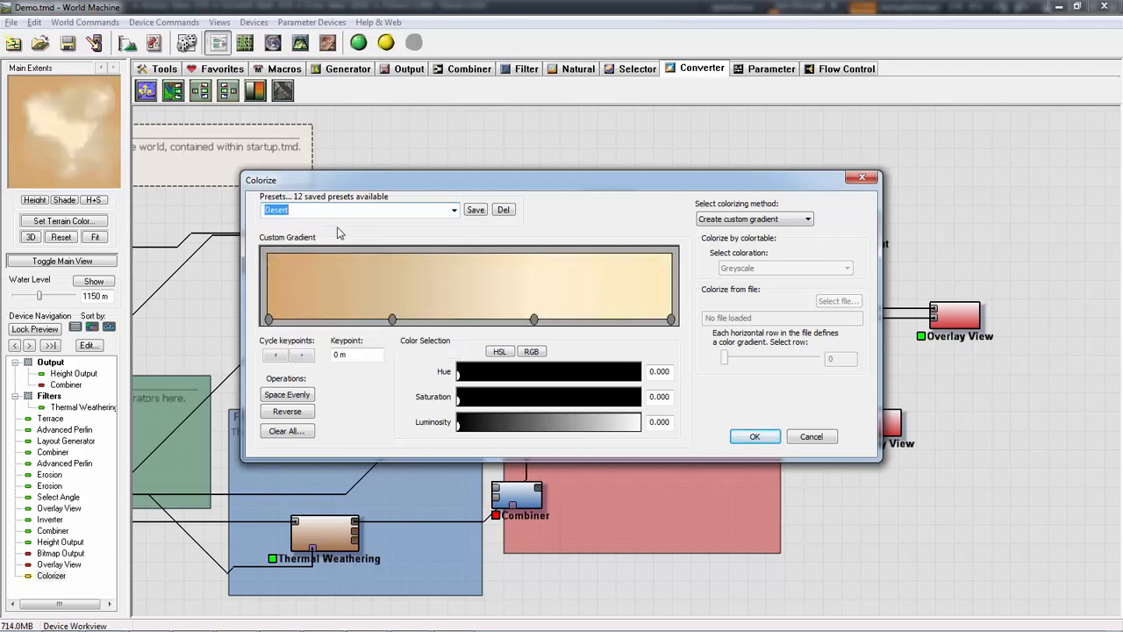
scroll(340, 233, "up", 1)
scroll(350, 214, "down", 4)
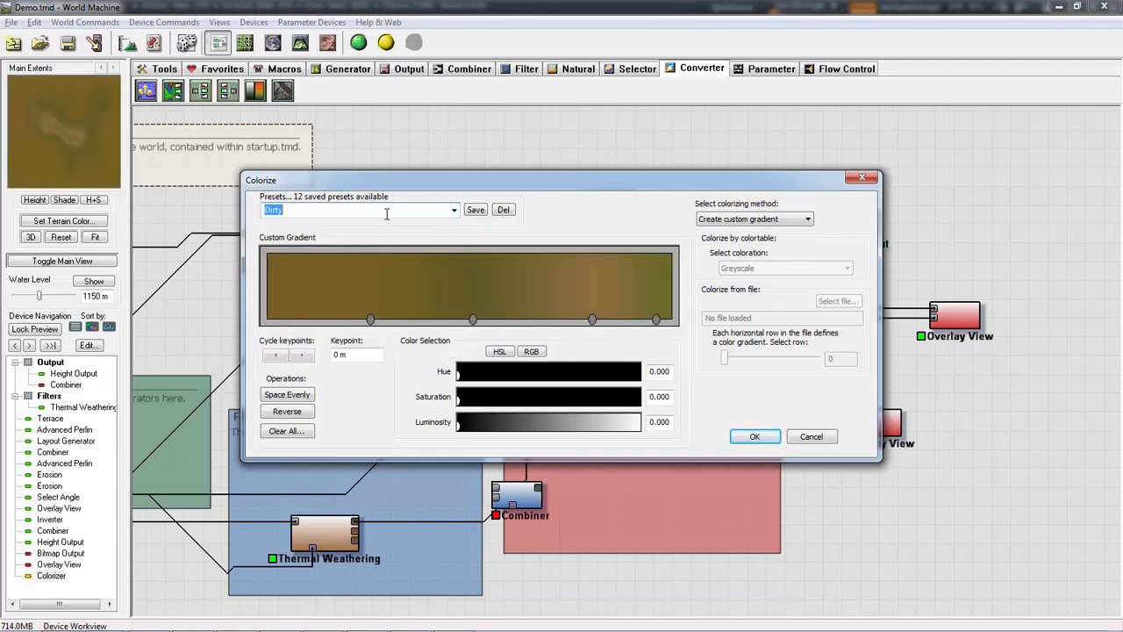
scroll(380, 212, "up", 4)
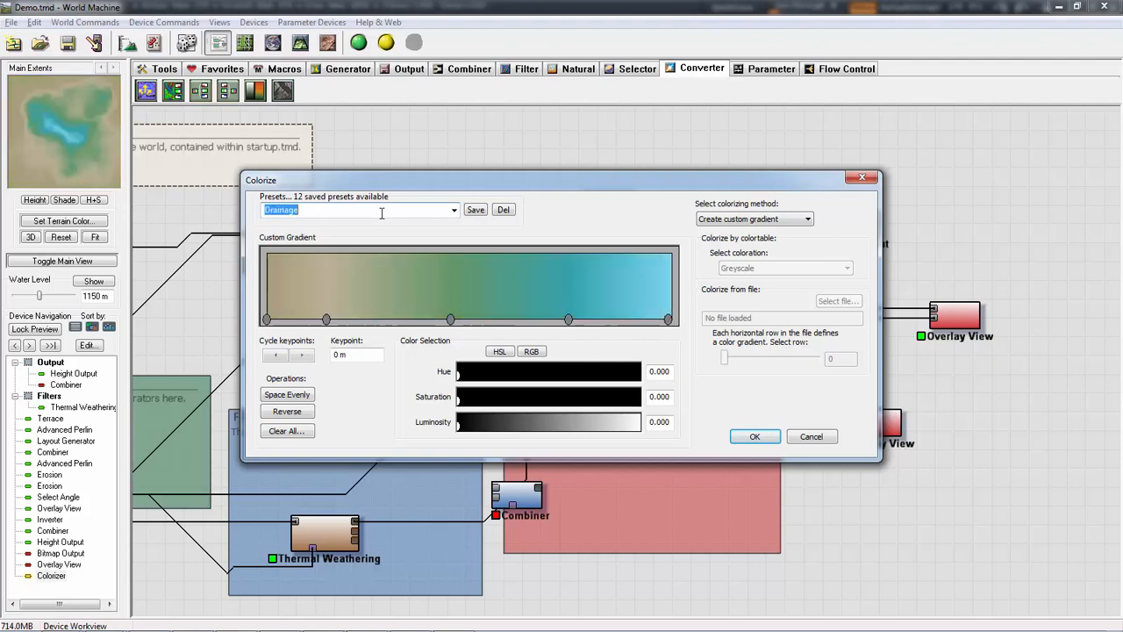
left_click(813, 437)
- Recheck the Colorizer's gradient settings without accepting them and delete the device
double_click(667, 263)
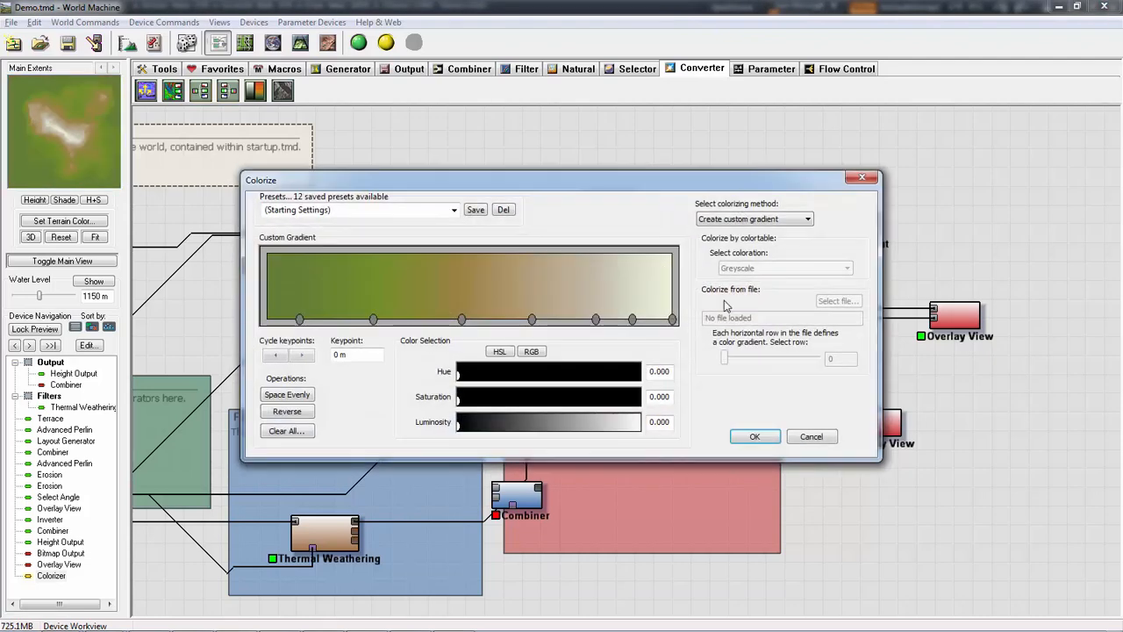
left_click(811, 436)
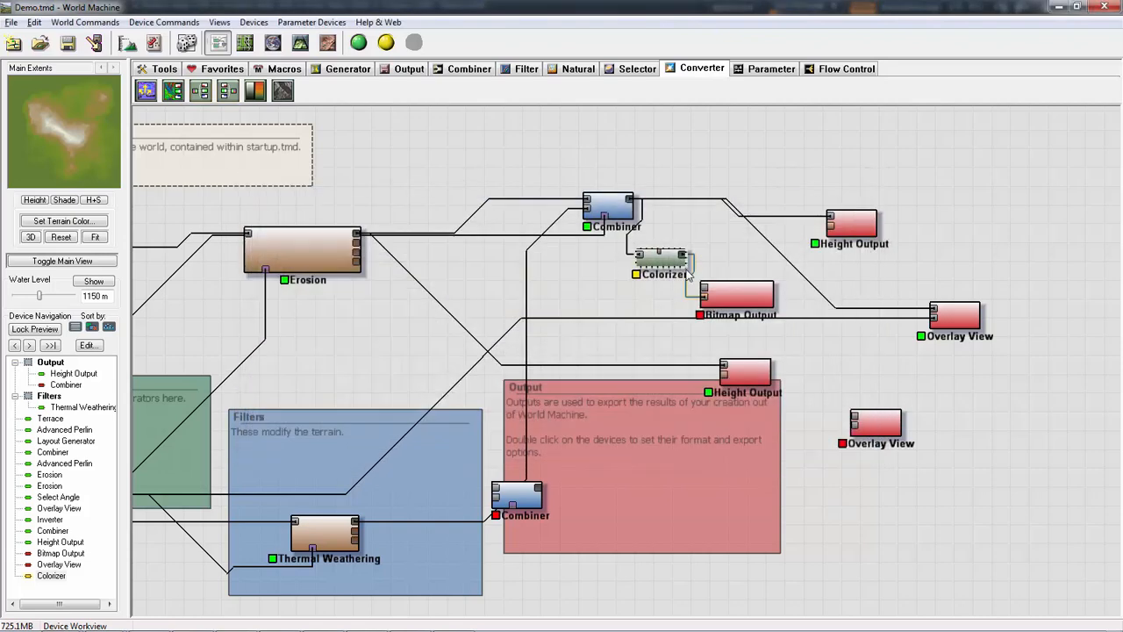
key("Delete")
key("Return")
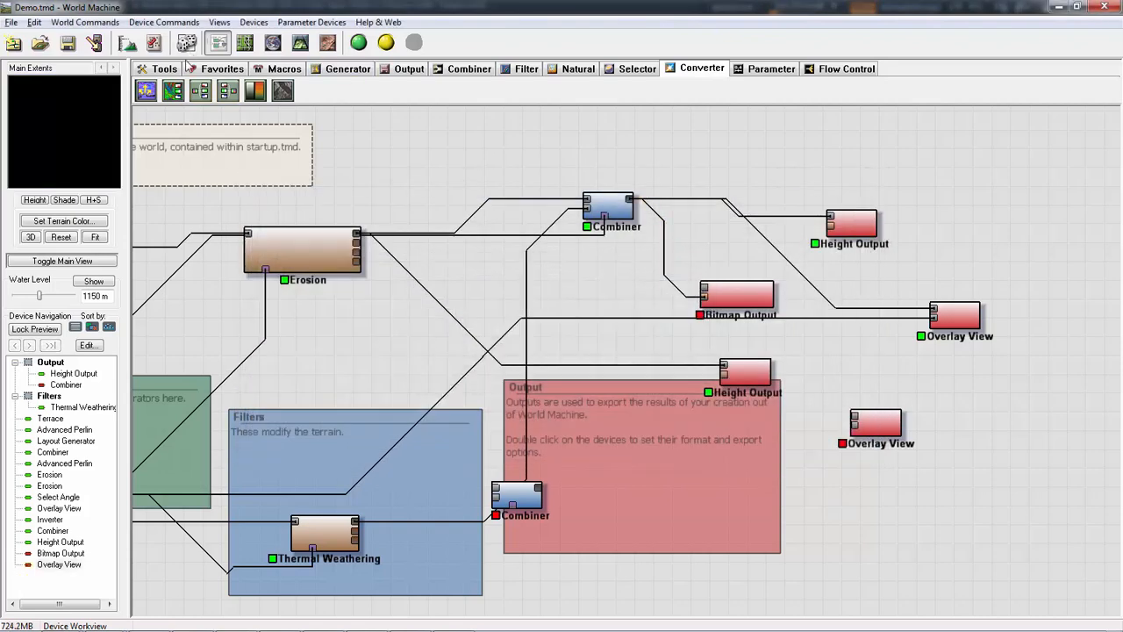
- Place a fresh Colorizer between the upper Combiner and the Bitmap Output, keeping its starting black-to-white custom gradient
key("ctrl+z")
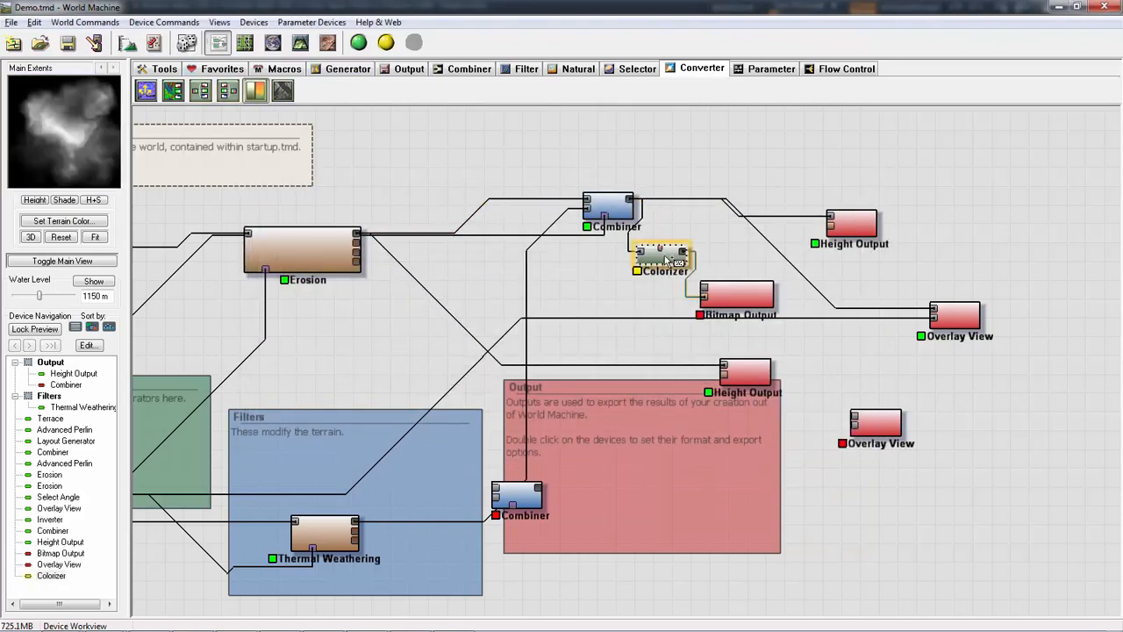
left_click(643, 303)
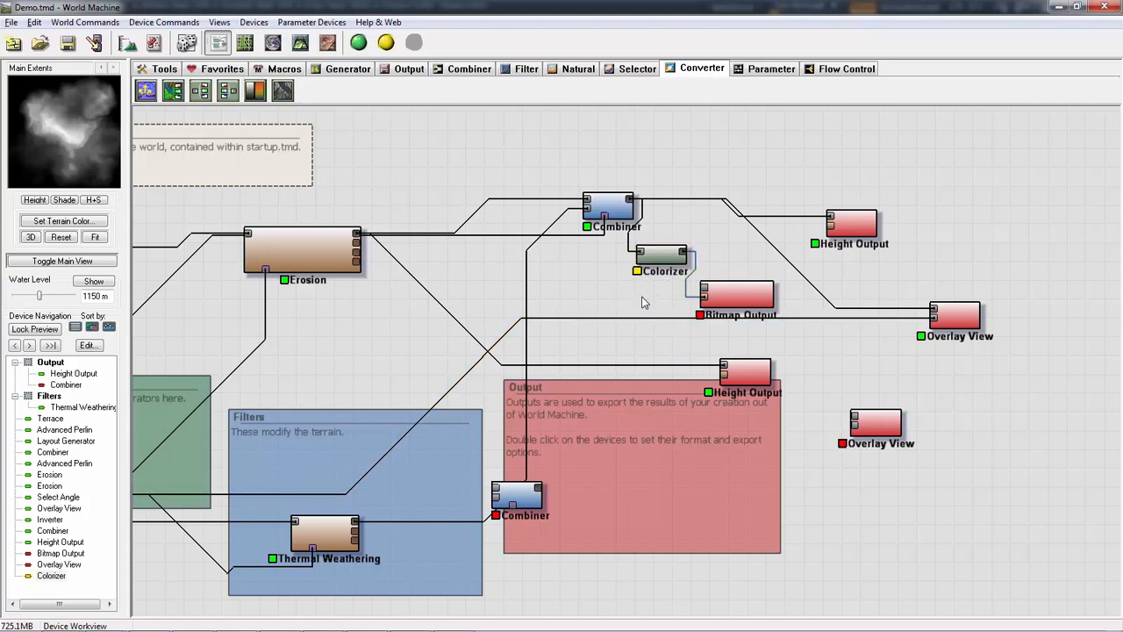
double_click(658, 256)
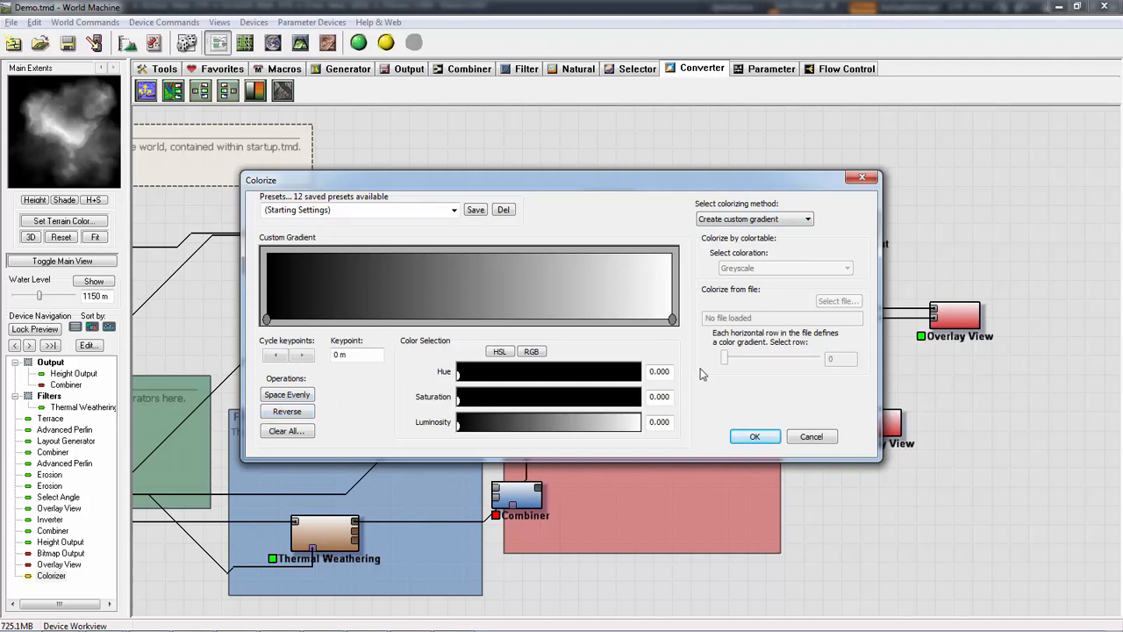
left_click(757, 437)
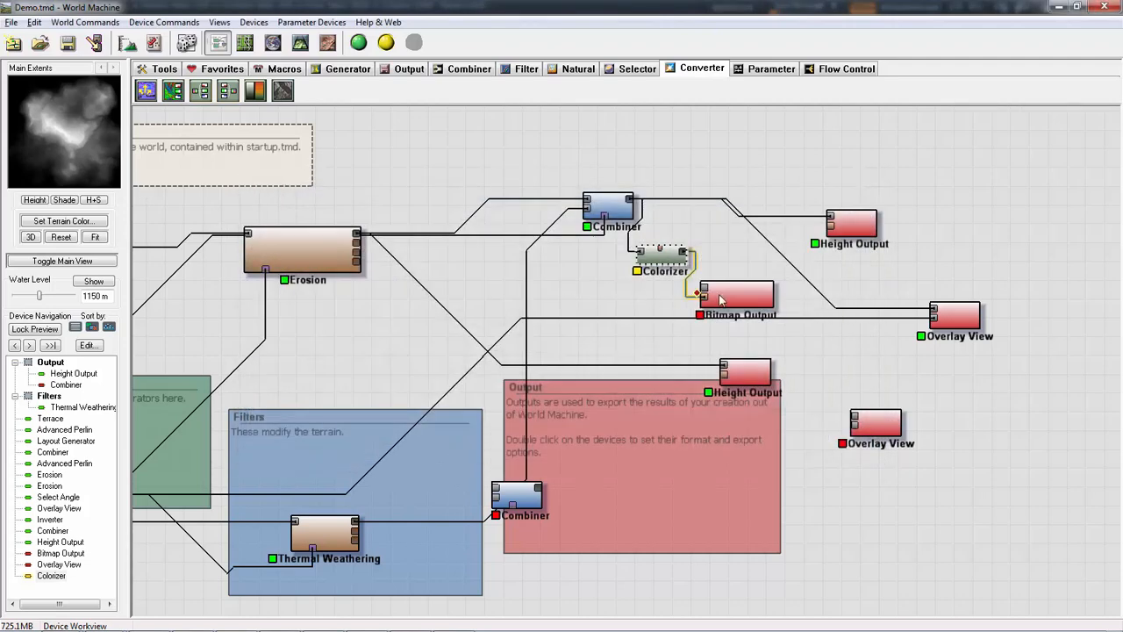
- Try to build the world and write the Colorizer-fed Bitmap Output to disk as DemoFlowA.bmp
double_click(722, 300)
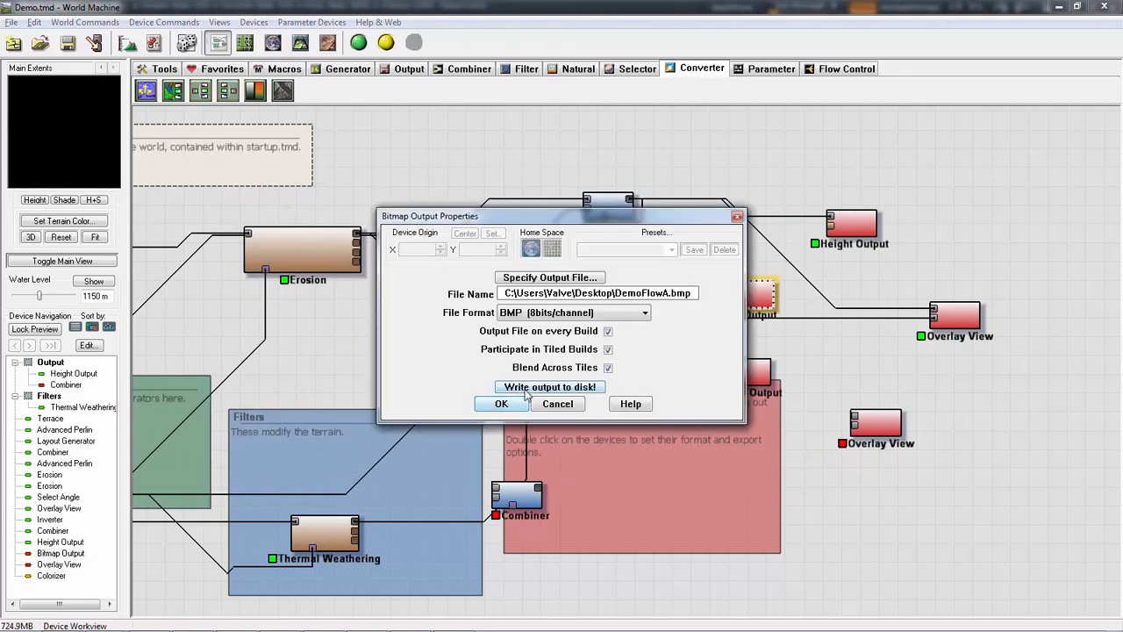
left_click(527, 387)
left_click(621, 355)
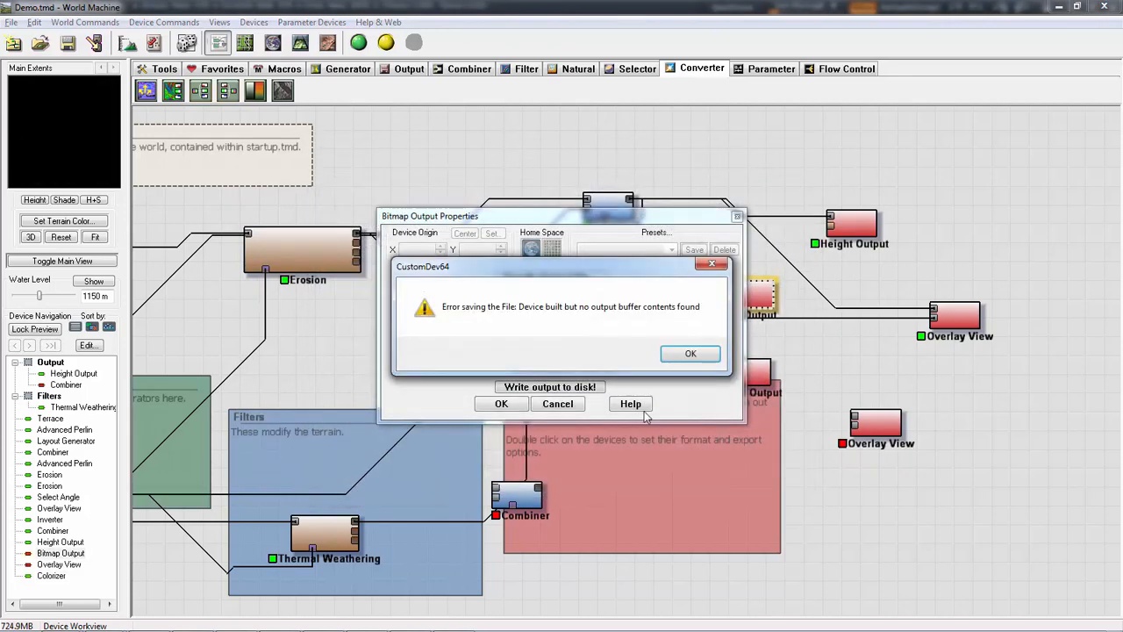
left_click(706, 362)
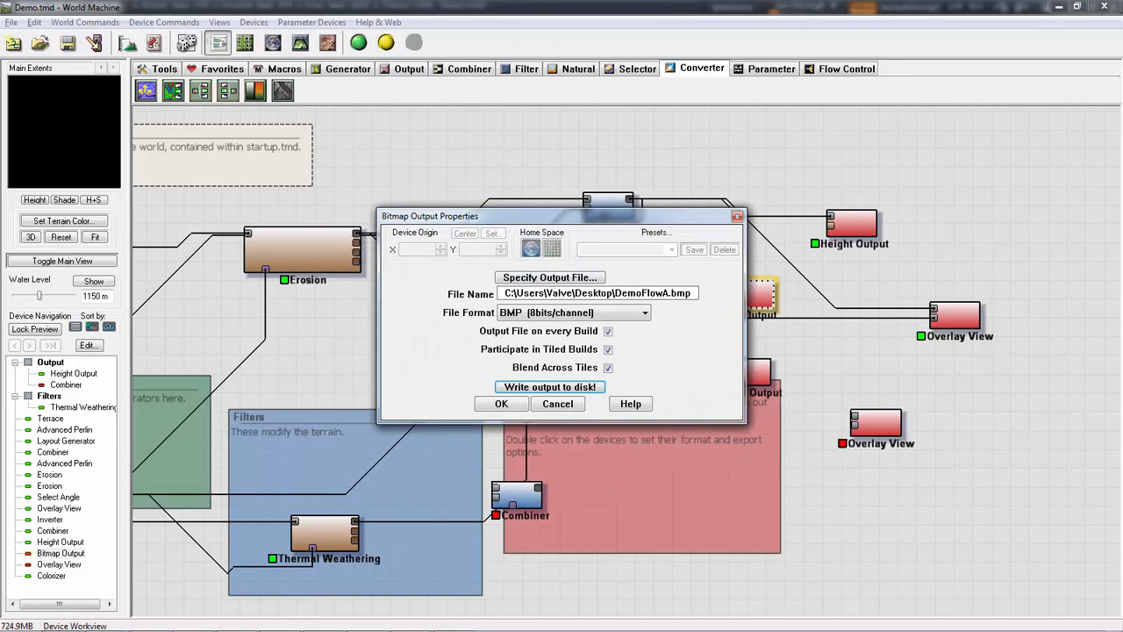
left_click(491, 403)
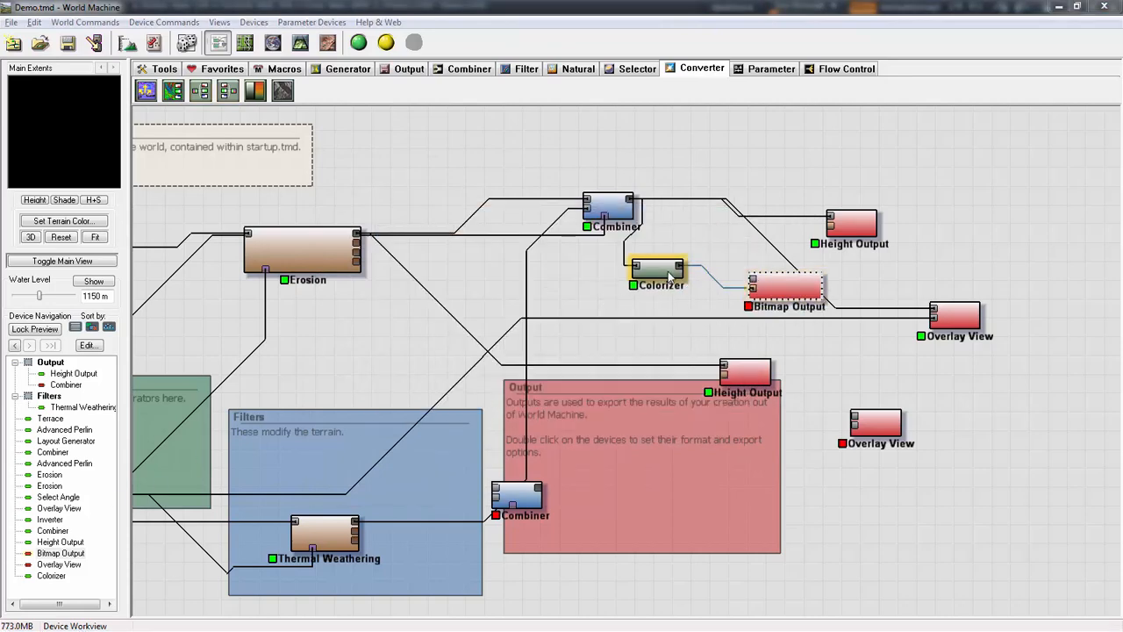
- Arrange the Colorizer and Bitmap Output side by side and also connect the Colorizer's output to the Bitmap Output's first input
left_click_drag(669, 277, 658, 288)
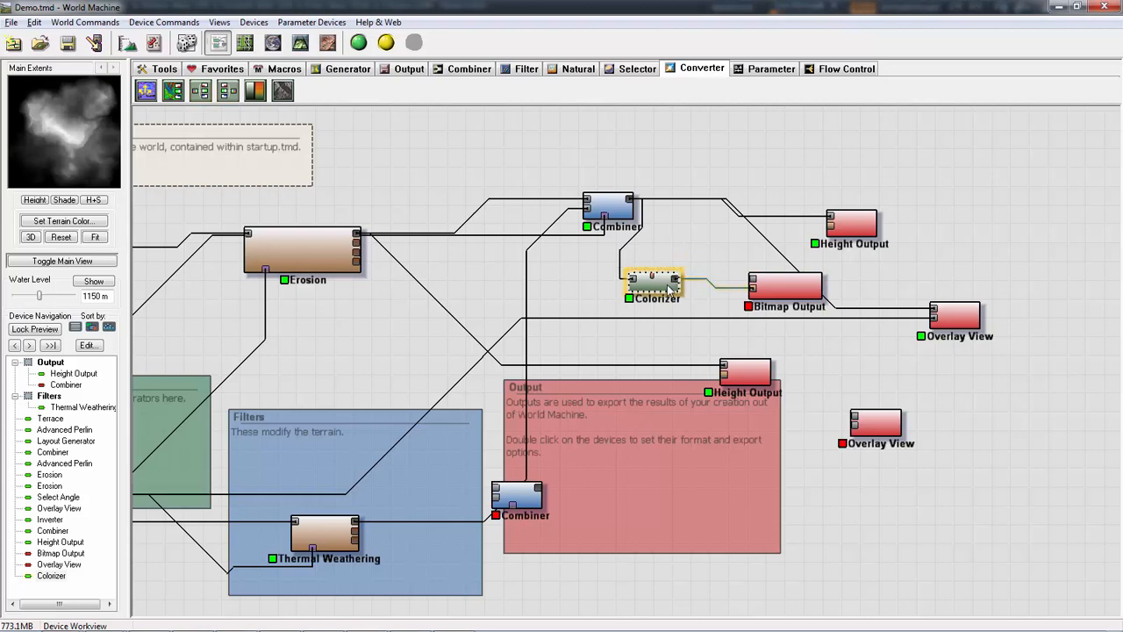
left_click_drag(676, 279, 750, 282)
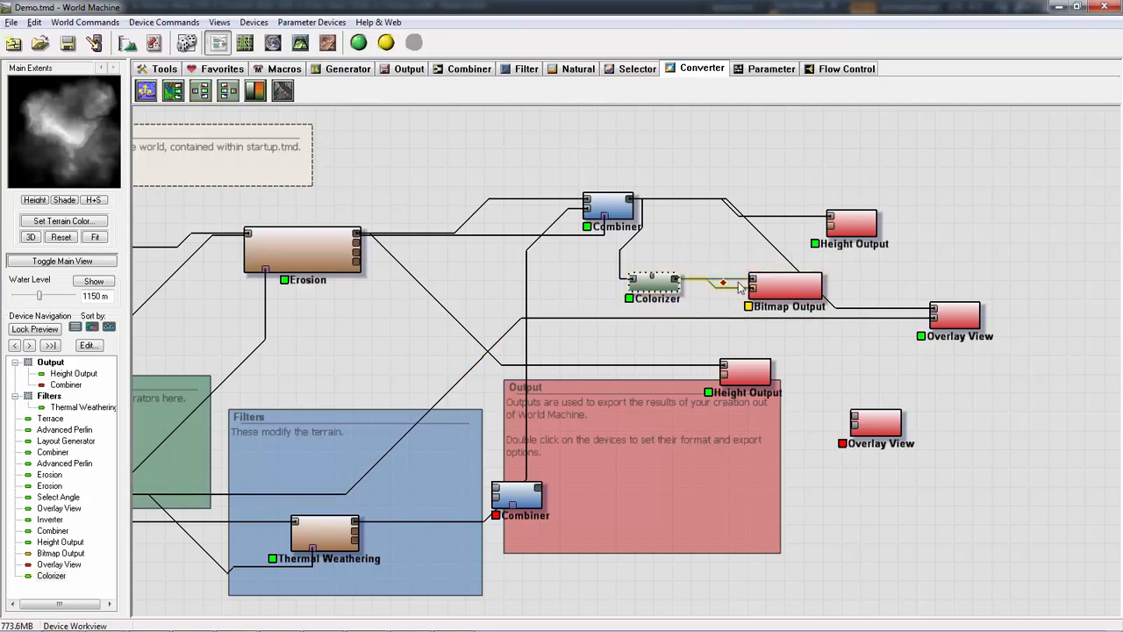
left_click_drag(792, 292, 768, 285)
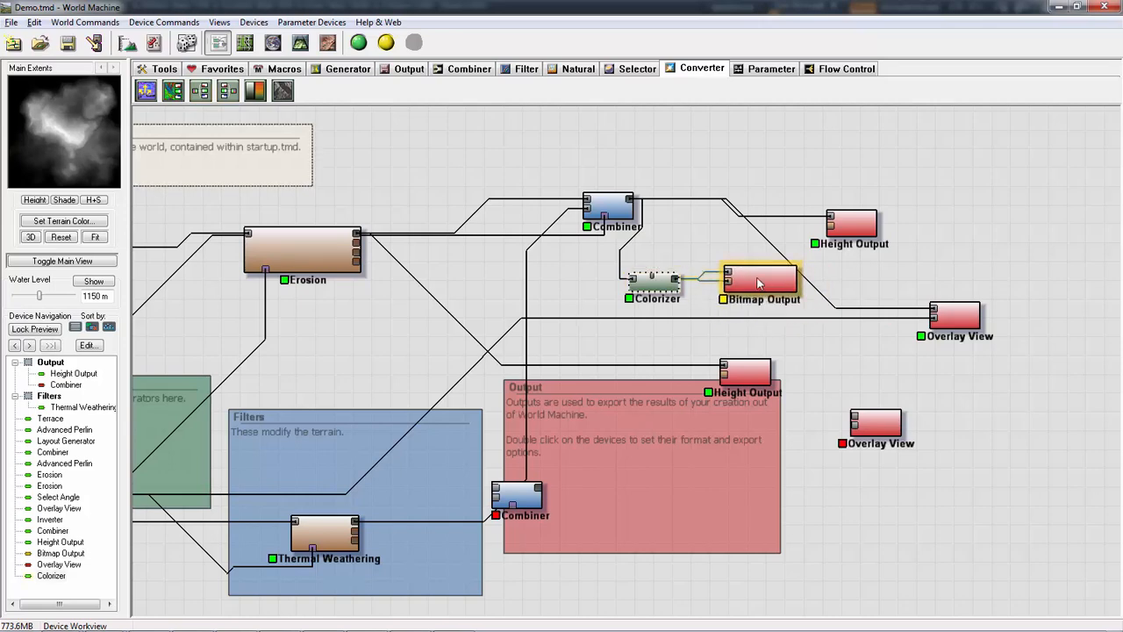
- Build the world and write the Bitmap Output to disk as DemoFlowA.bmp, accepting its properties
double_click(735, 294)
left_click(527, 387)
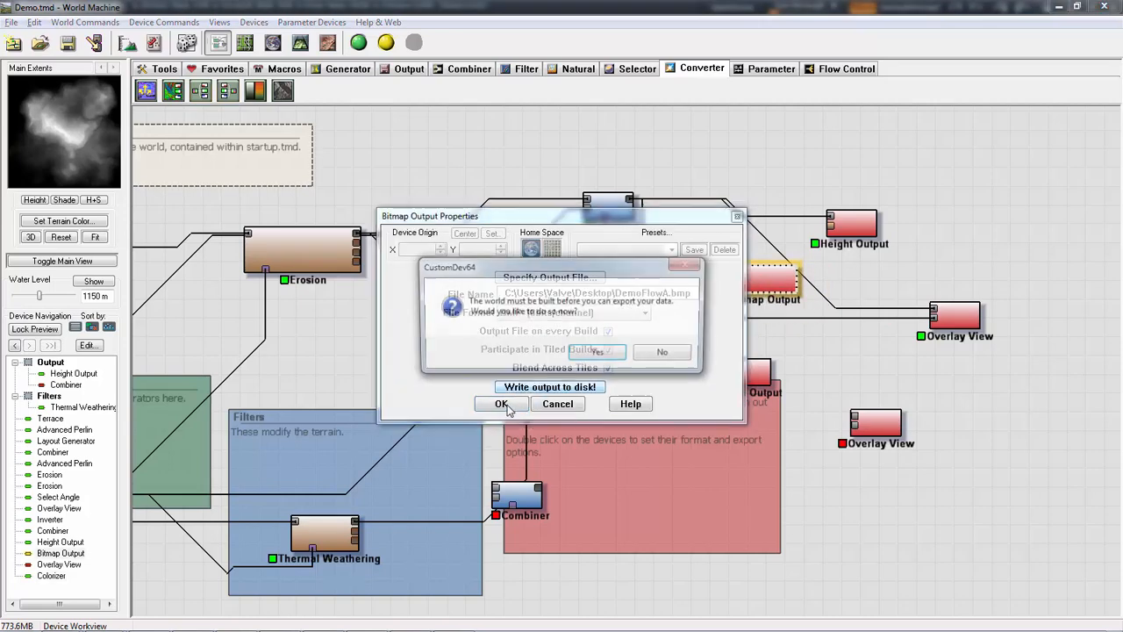
left_click(640, 355)
left_click(629, 356)
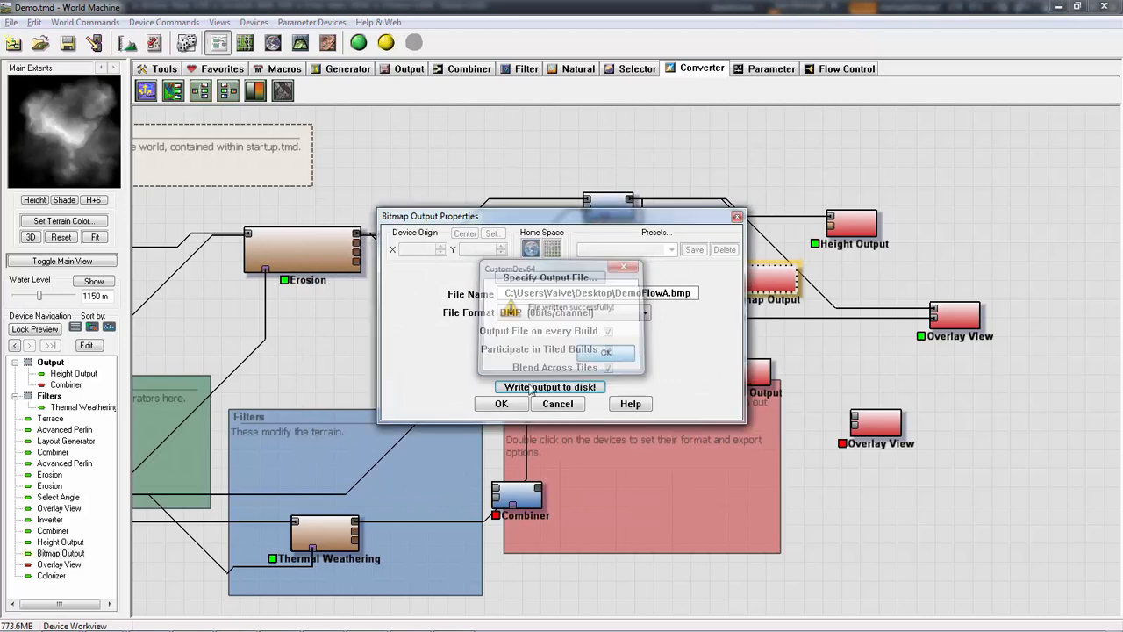
left_click(501, 404)
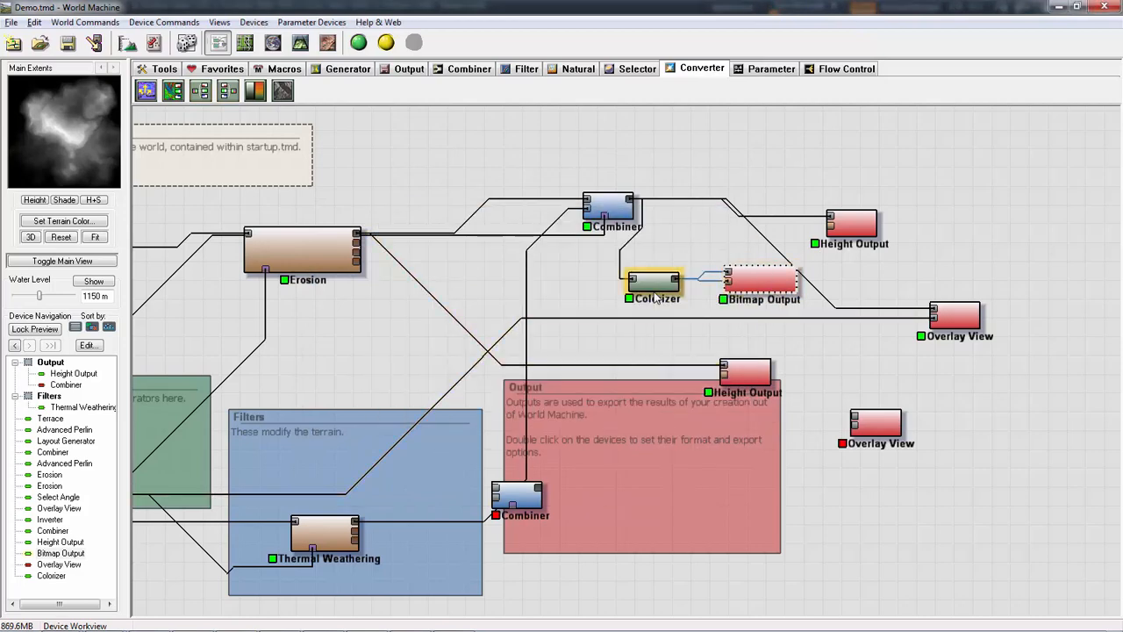
- Switch to Photoshop and open DemoFlowA.bmp from the Desktop
key("alt+Tab")
key("Tab")
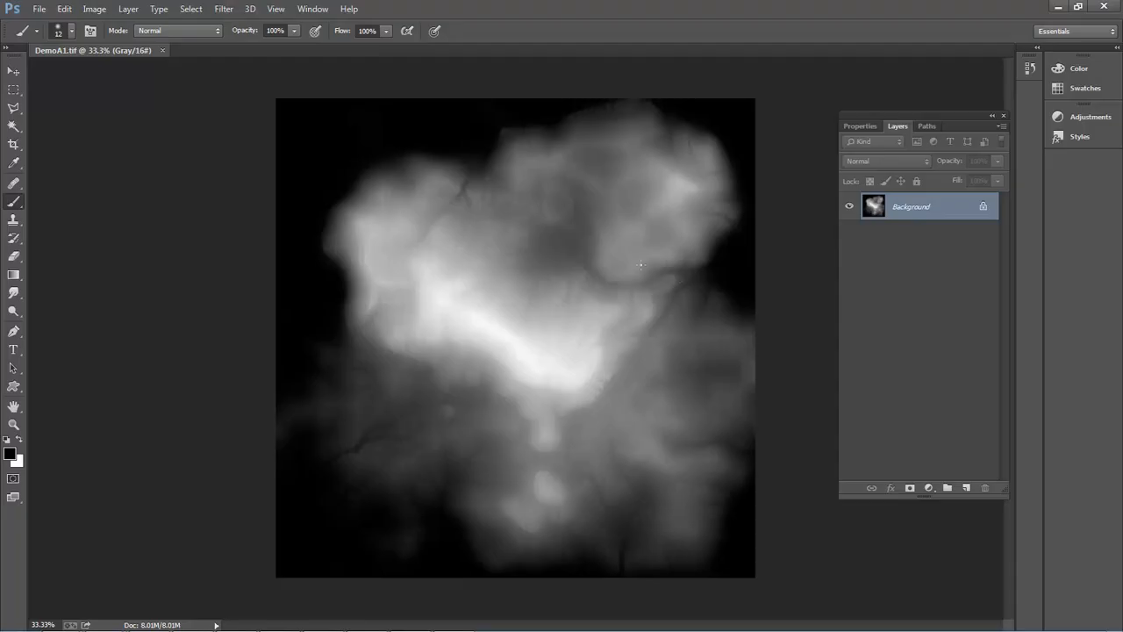
left_click(38, 9)
left_click(44, 37)
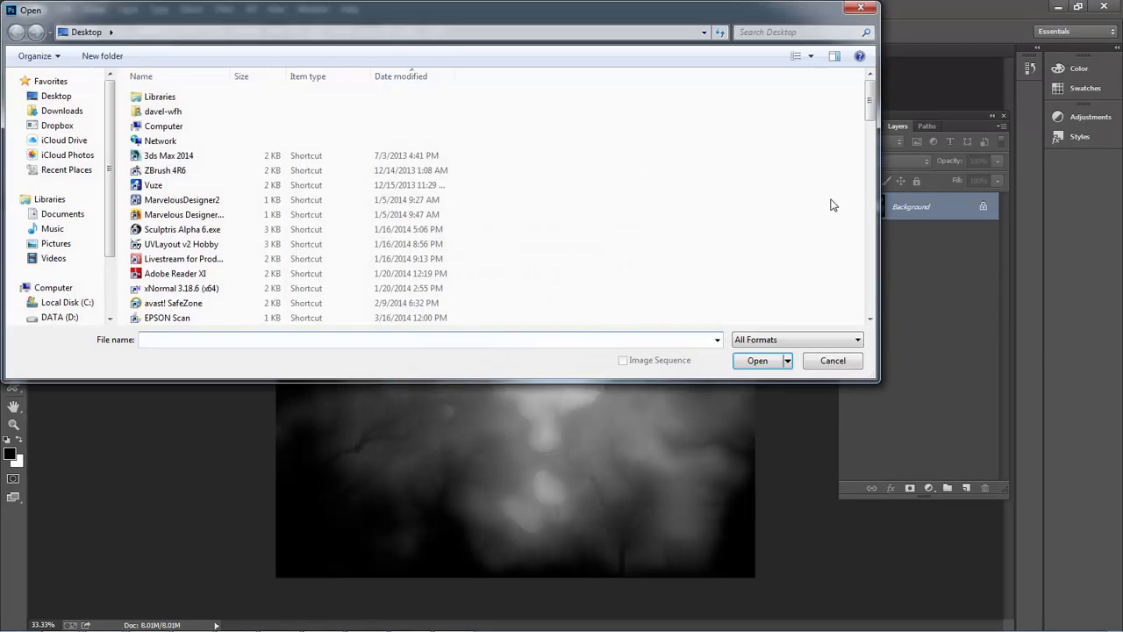
left_click_drag(873, 122, 867, 327)
double_click(191, 318)
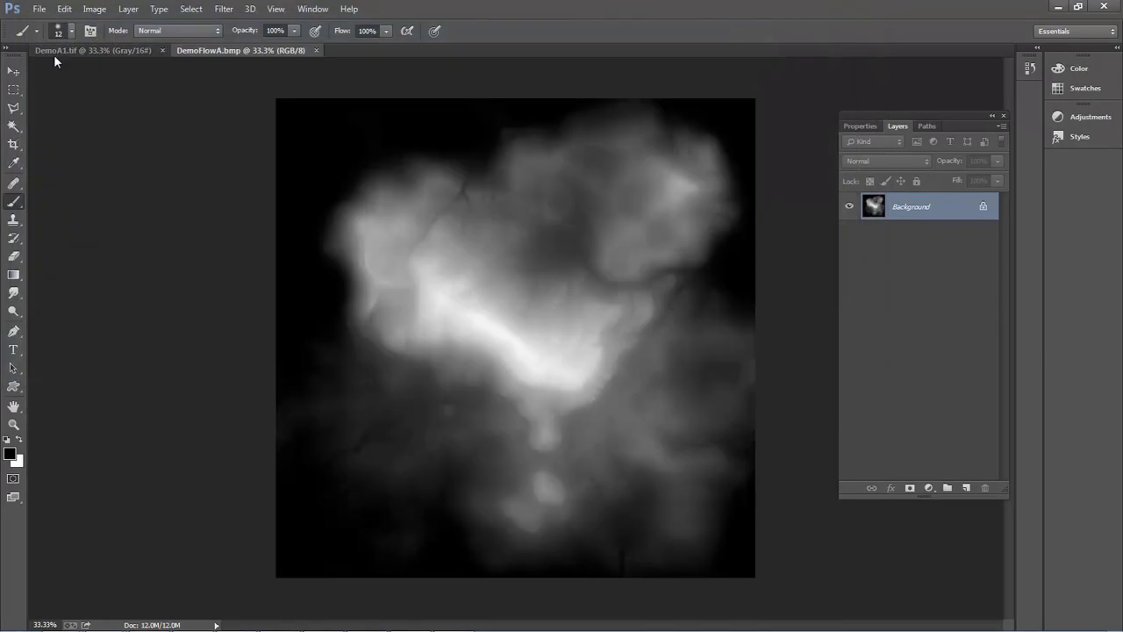
- Compare the DemoA1.tif height map with DemoFlowA.bmp by alternating between the two documents
left_click(115, 51)
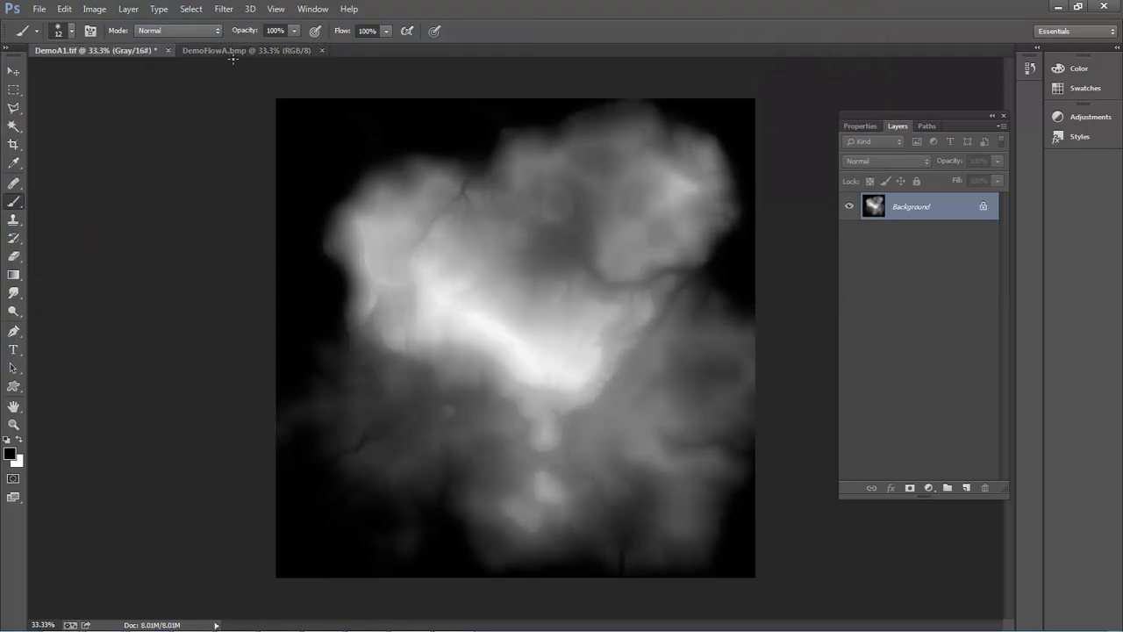
left_click(229, 52)
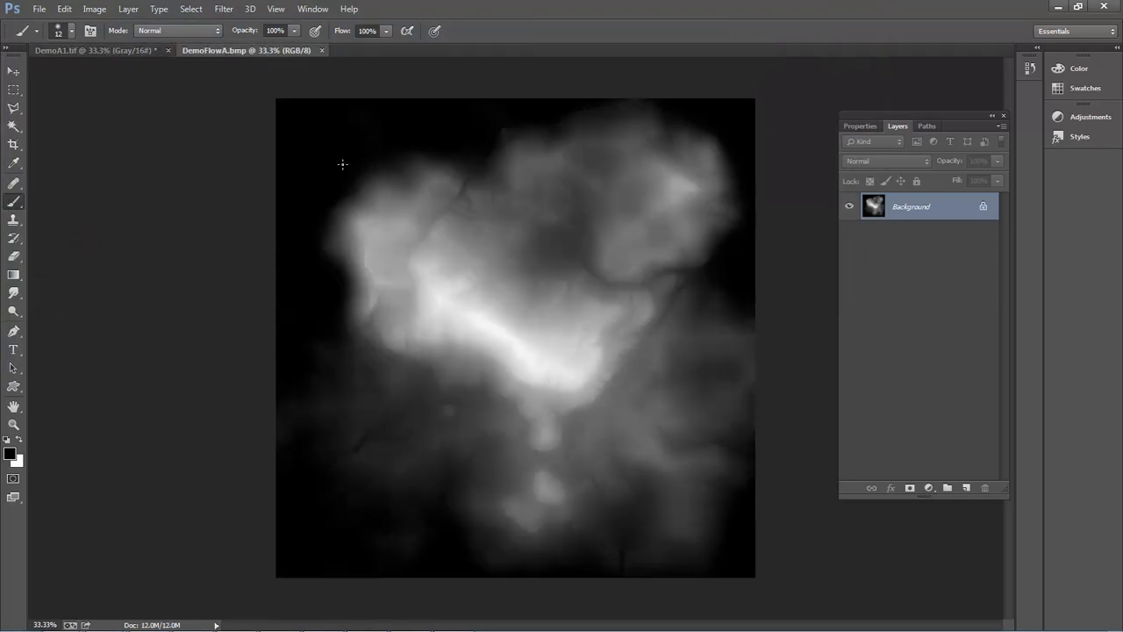
left_click(132, 50)
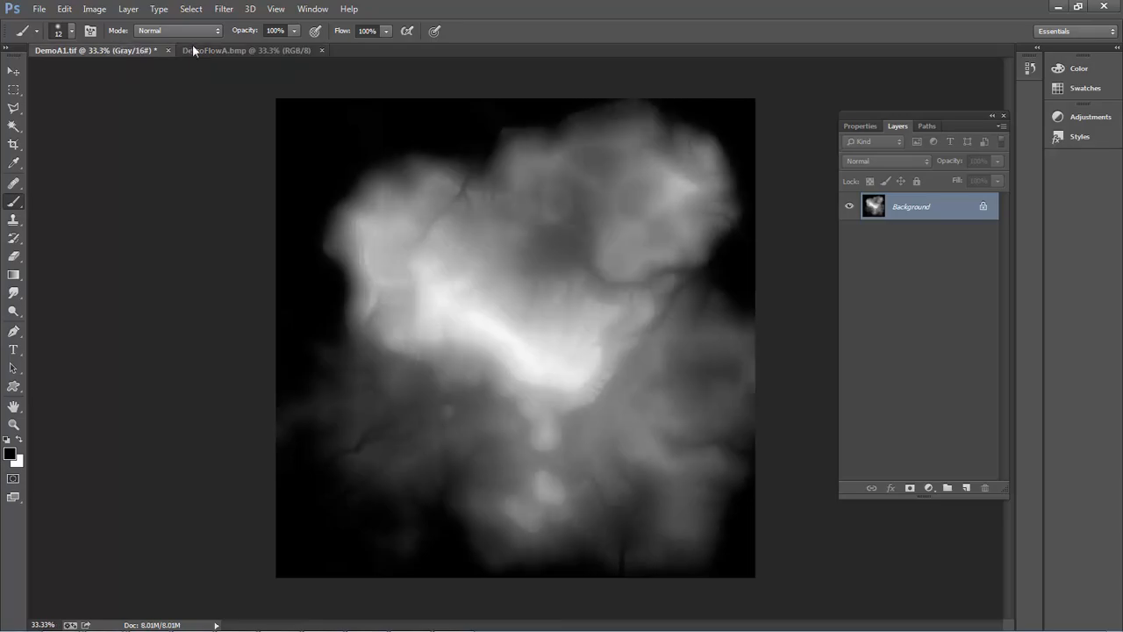
left_click(214, 50)
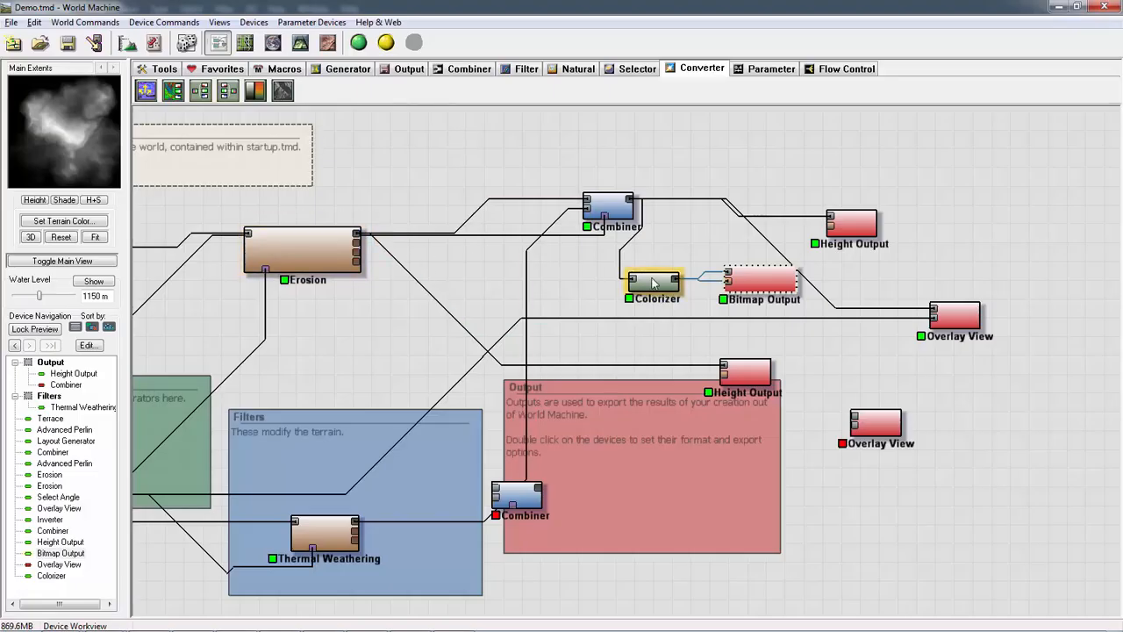
- Reposition the Colorizer and feed its primary input from the Erosion device's Flow map output
left_click_drag(653, 282, 669, 293)
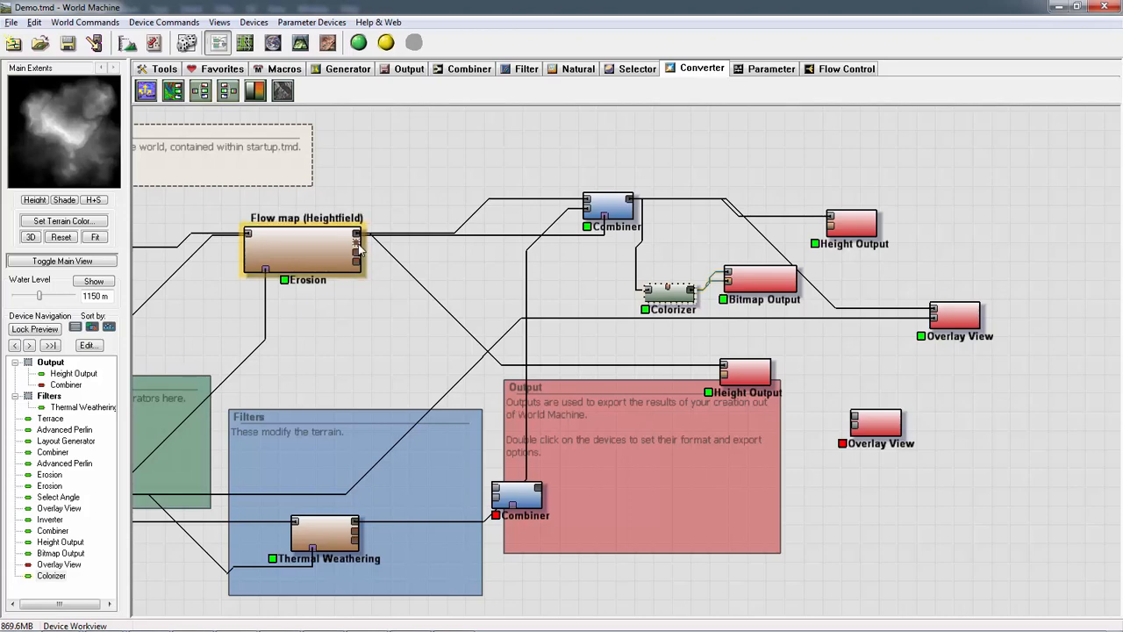
left_click_drag(358, 251, 650, 293)
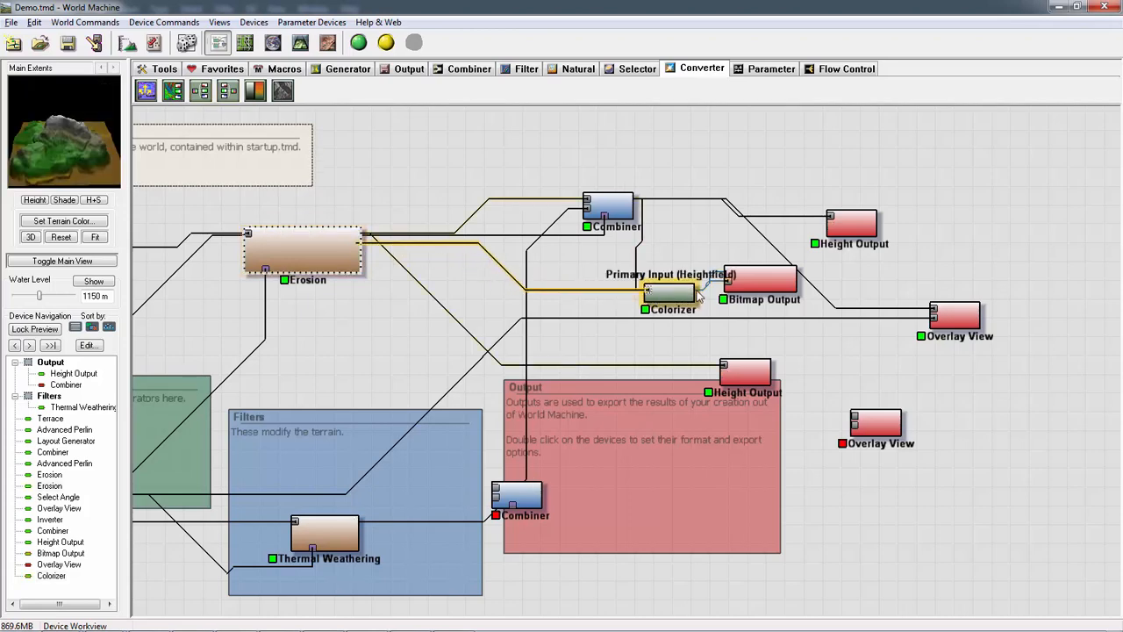
left_click(677, 298)
- Rebuild the world, write the Bitmap Output to disk over DemoFlowA.bmp and accept its properties
double_click(760, 281)
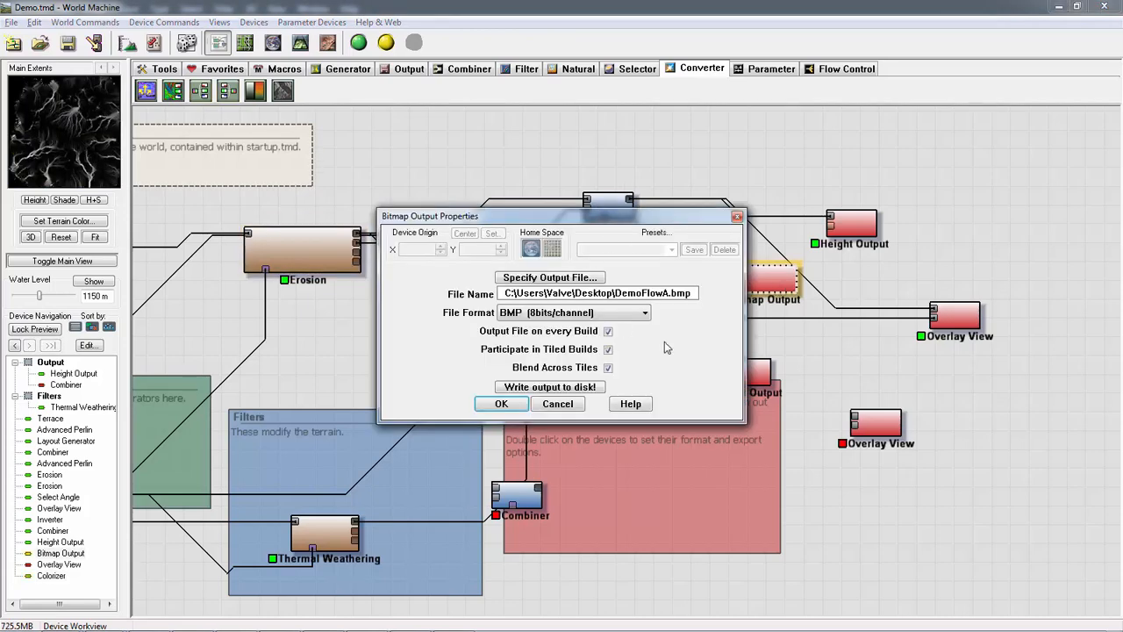
left_click(503, 392)
left_click(599, 357)
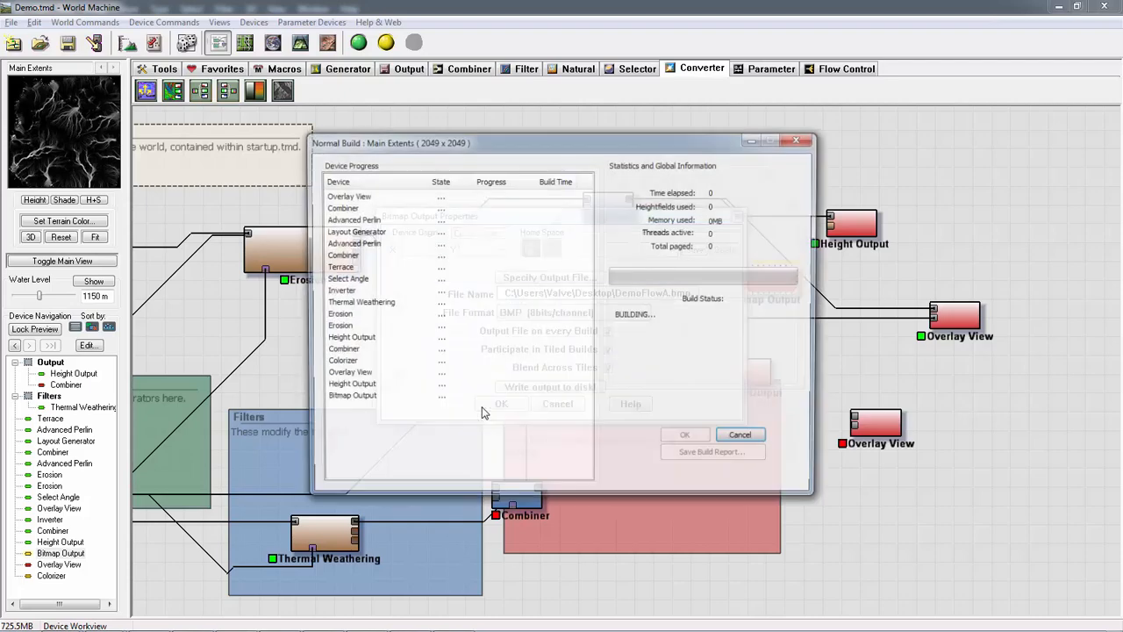
left_click(598, 360)
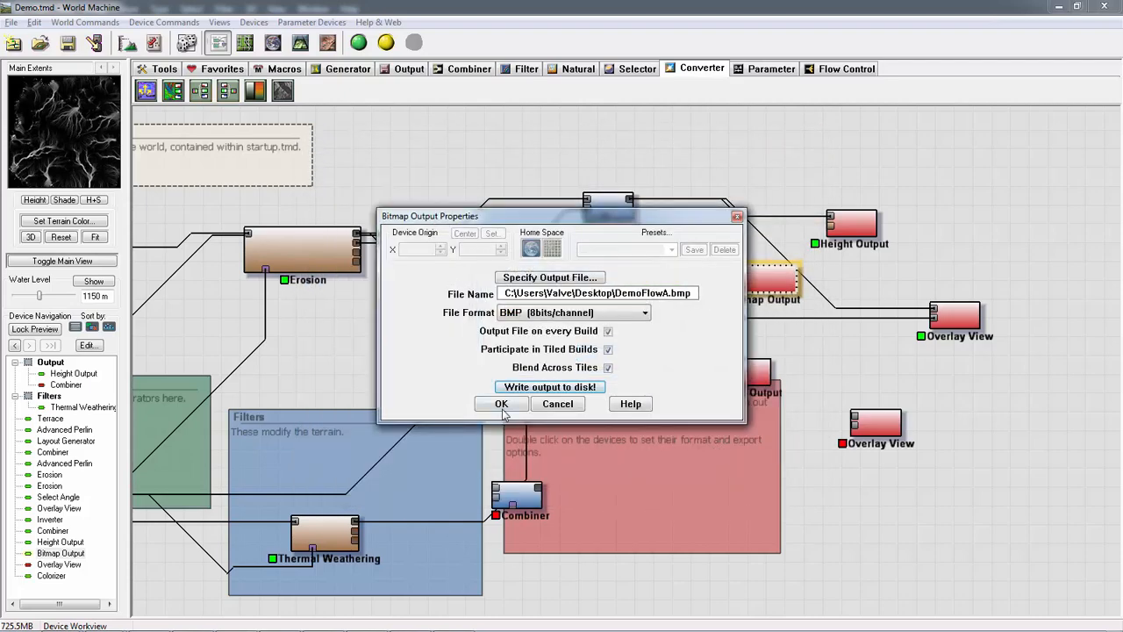
left_click(501, 403)
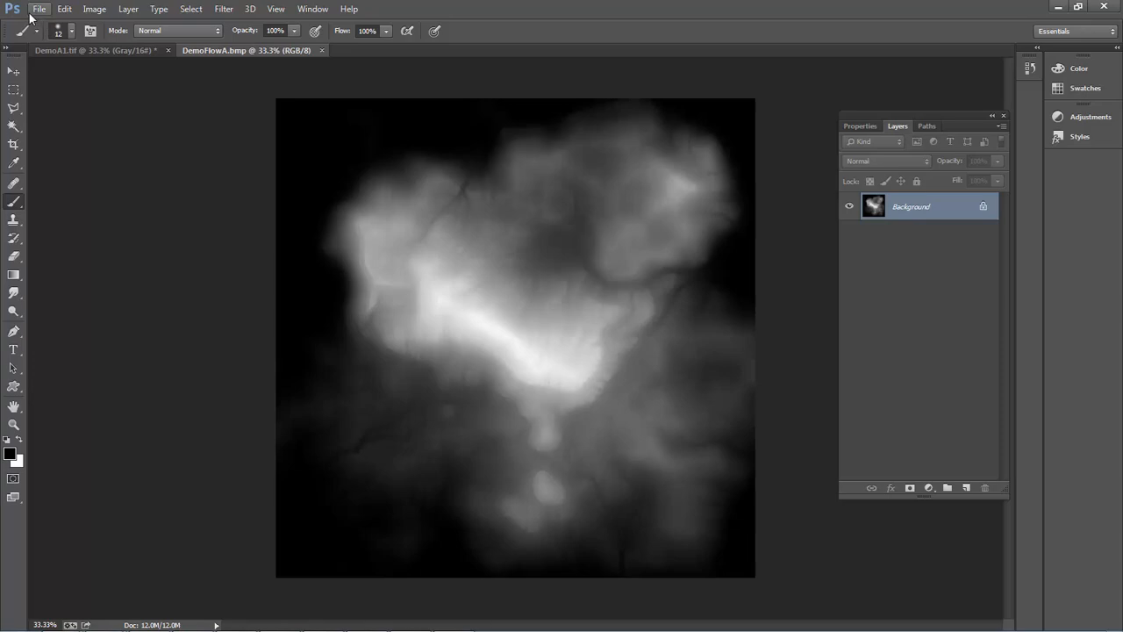
- Switch to Photoshop, reopen DemoFlowA.bmp from the Desktop, and compare it with the DemoA1.tif height map
left_click(33, 10)
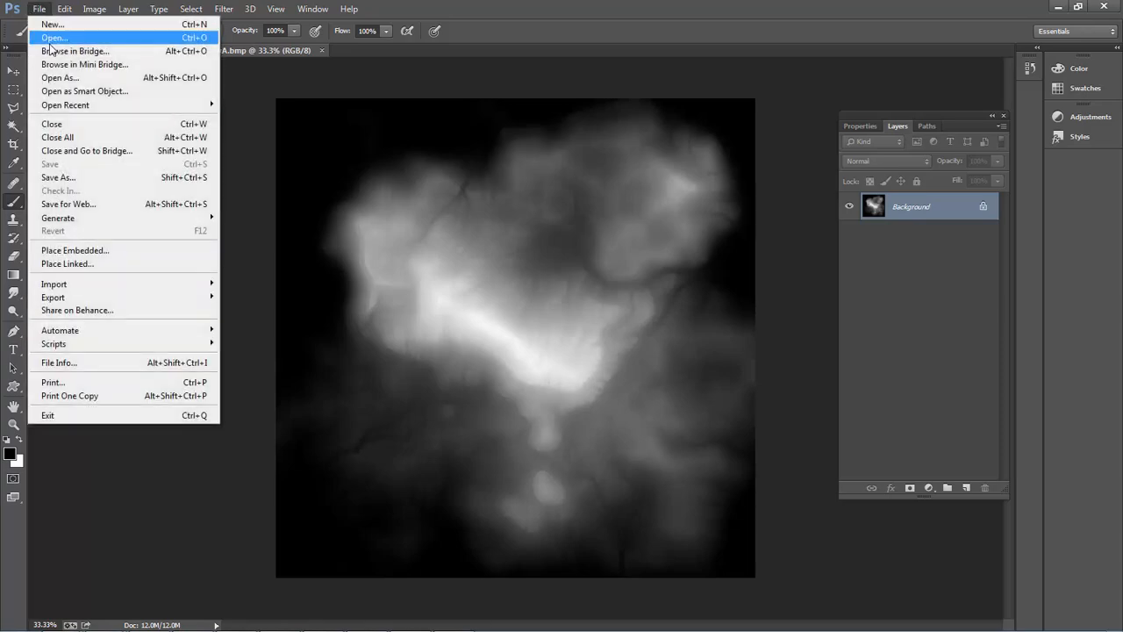
left_click(51, 35)
left_click_drag(870, 88, 871, 320)
scroll(871, 320, "down", 2)
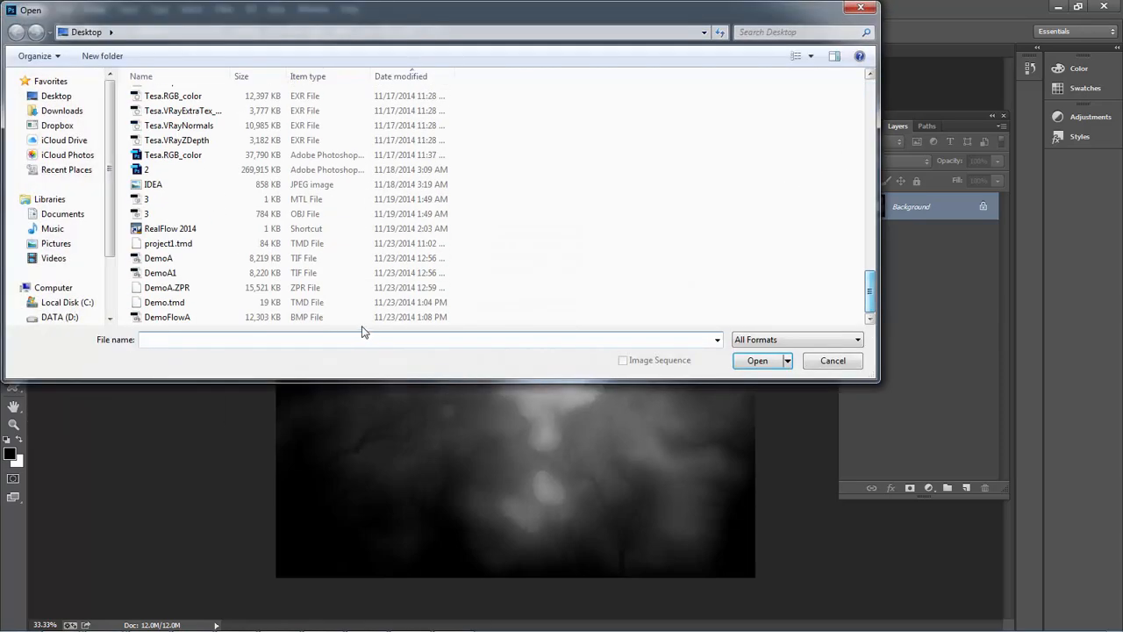
double_click(176, 318)
left_click(628, 274)
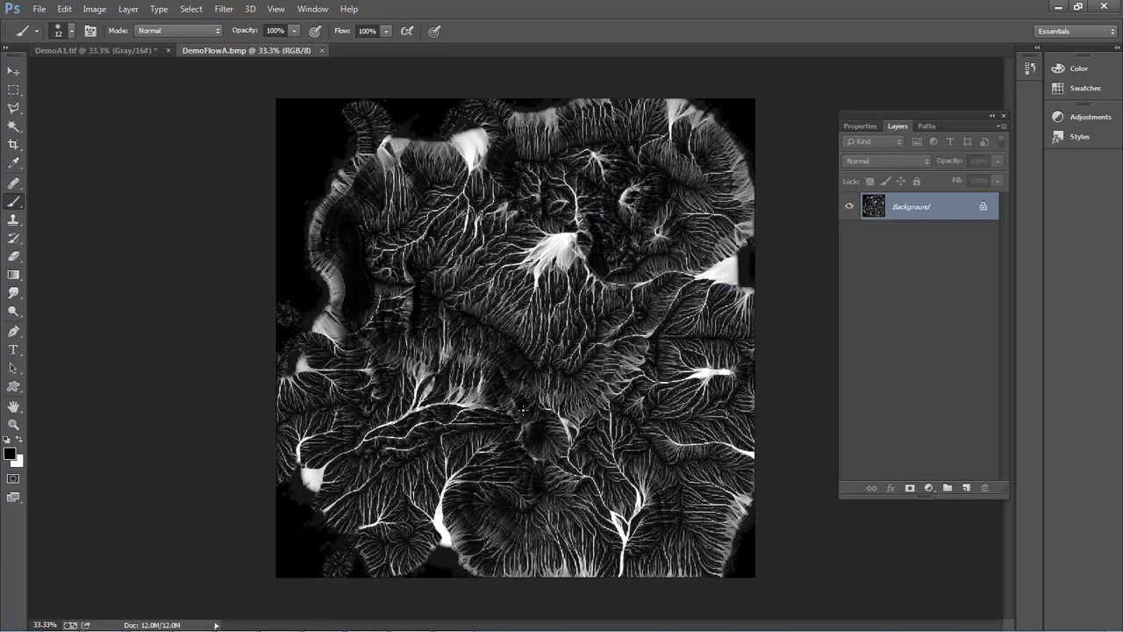
left_click(93, 52)
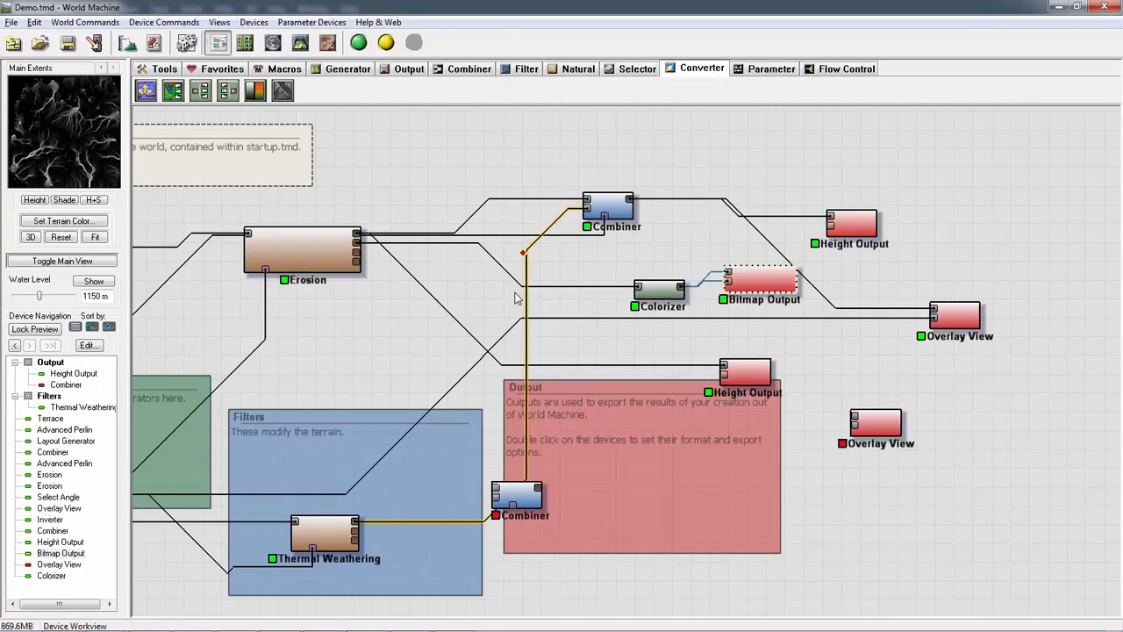
- Switch to World Machine and rearrange the Erosion, Bitmap Output and Colorizer devices, with the Bitmap Output beside the Height Output
left_click_drag(321, 251, 332, 282)
left_click_drag(763, 276, 783, 214)
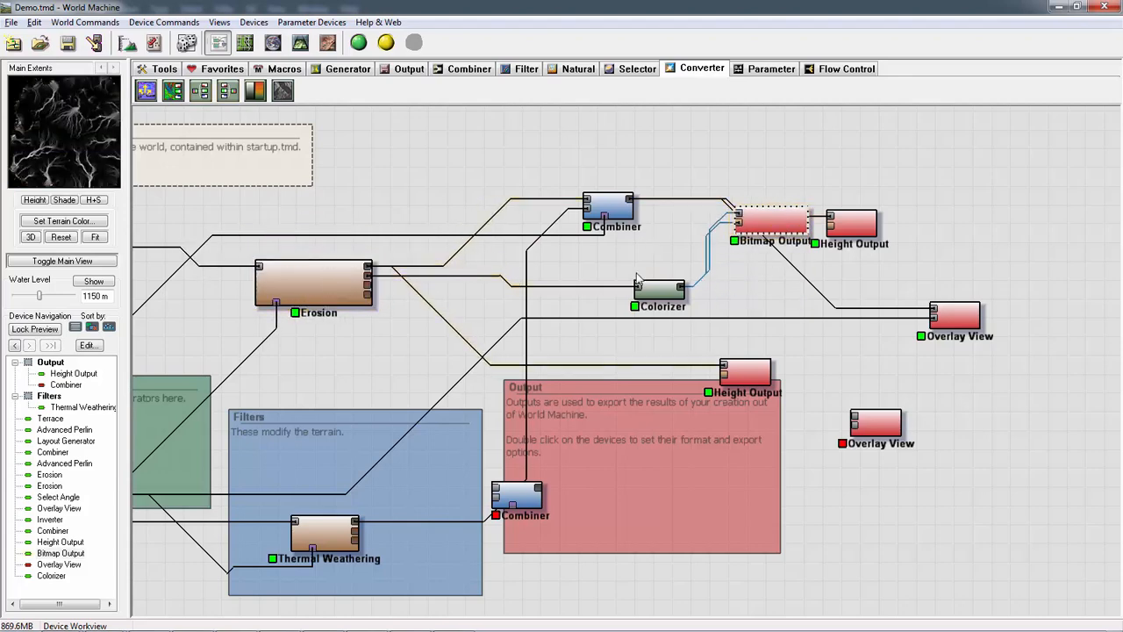
left_click_drag(658, 290, 641, 278)
- Add a Select Slope device near the Colorizer and connect the upper Combiner's primary output to its input
left_click(624, 70)
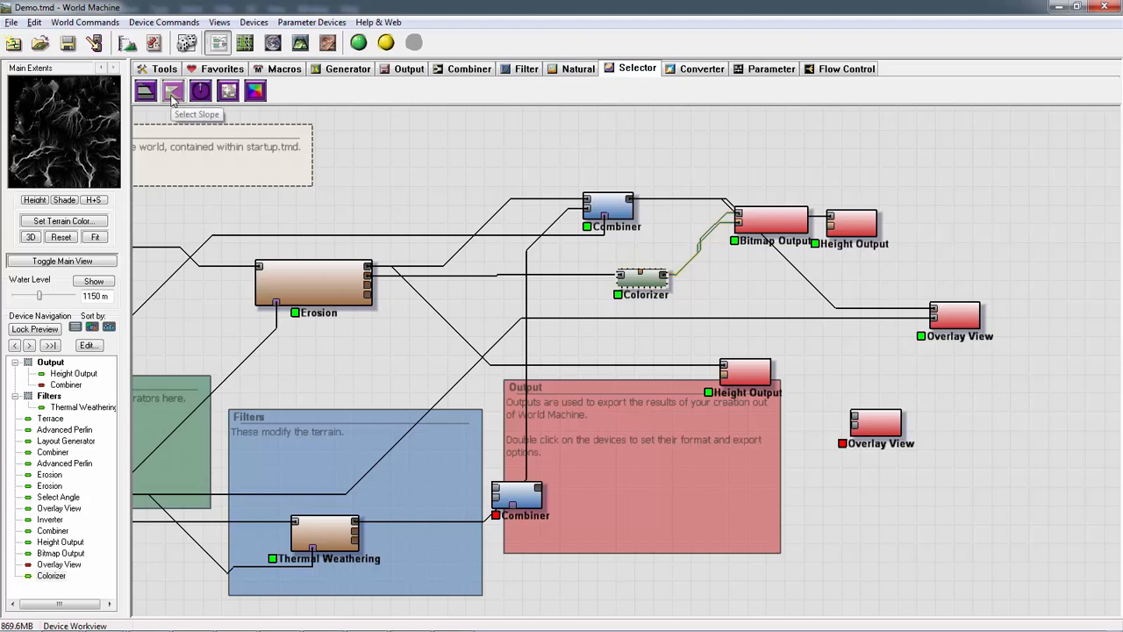
left_click_drag(172, 93, 732, 303)
right_click(730, 295)
left_click(523, 294)
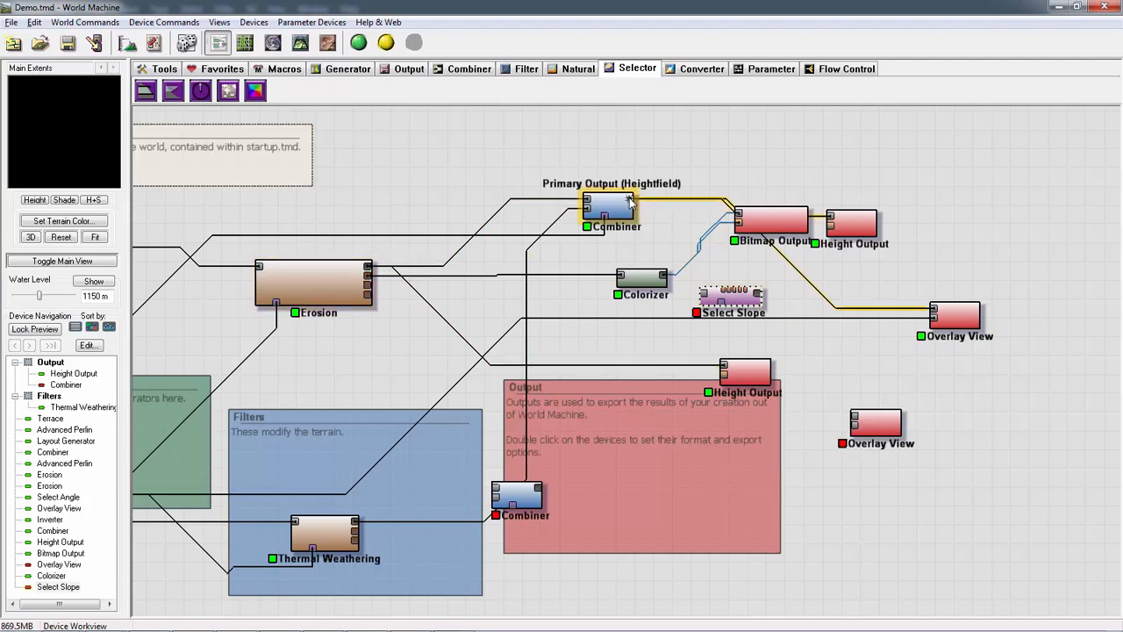
left_click_drag(631, 201, 741, 300)
- Set the Select Slope range to a maximum of 1.00 (90deg) and a minimum of 0.98 (84deg)
double_click(741, 300)
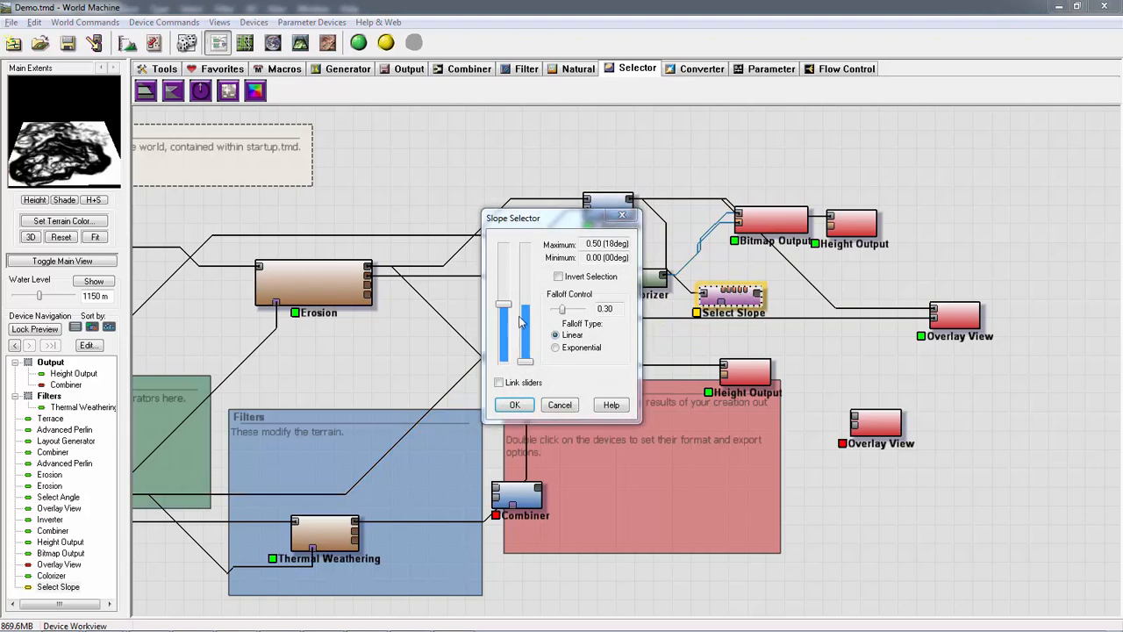
left_click_drag(503, 304, 503, 279)
left_click_drag(526, 365, 504, 245)
left_click_drag(518, 298, 530, 251)
left_click(530, 403)
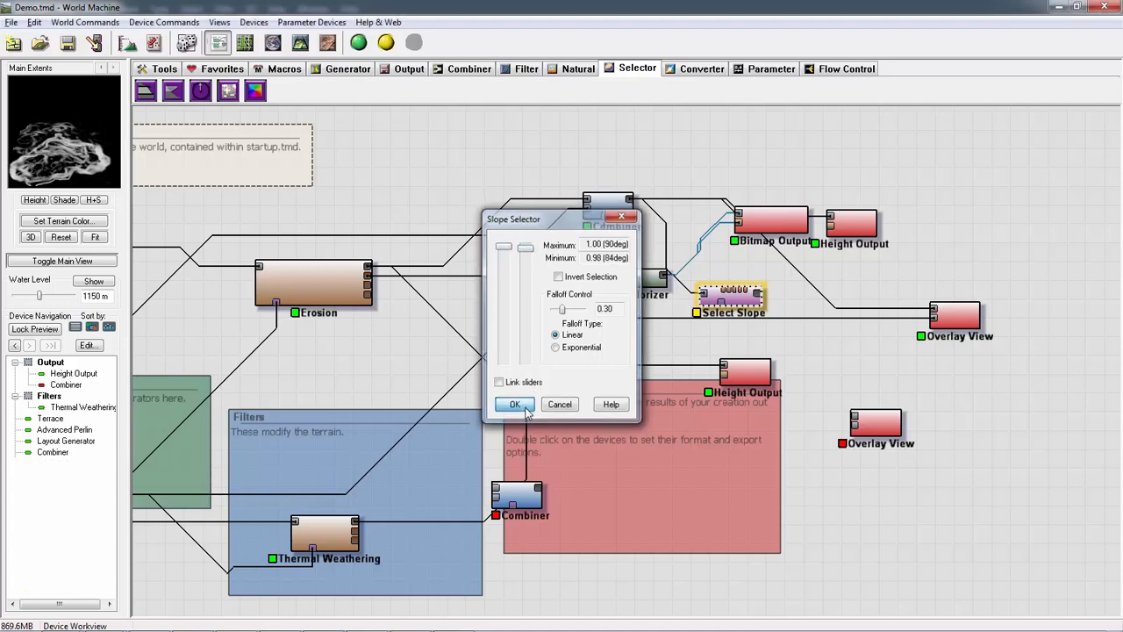
left_click(770, 219)
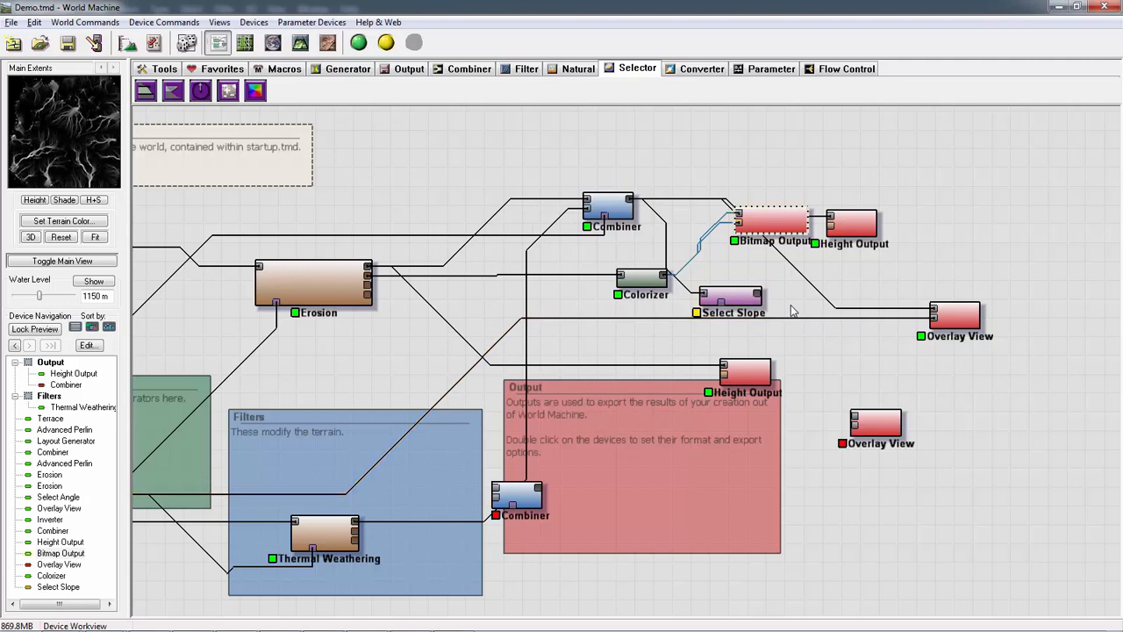
key("ctrl+c")
key("ctrl+v")
left_click_drag(787, 232, 847, 354)
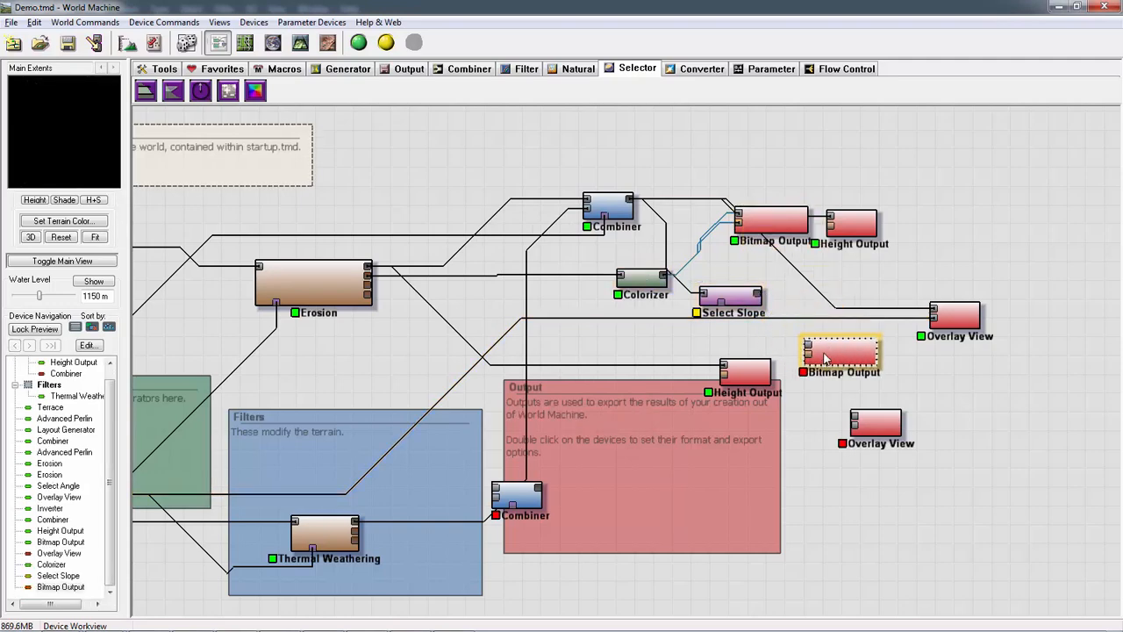
key("Delete")
key("Return")
left_click(648, 279)
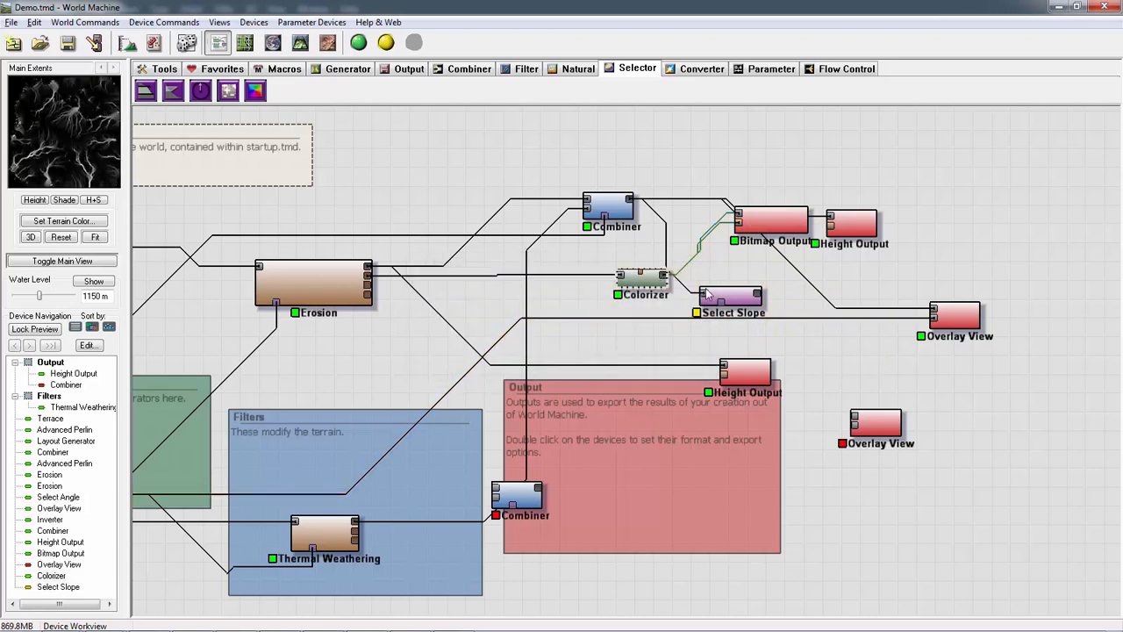
left_click(757, 294)
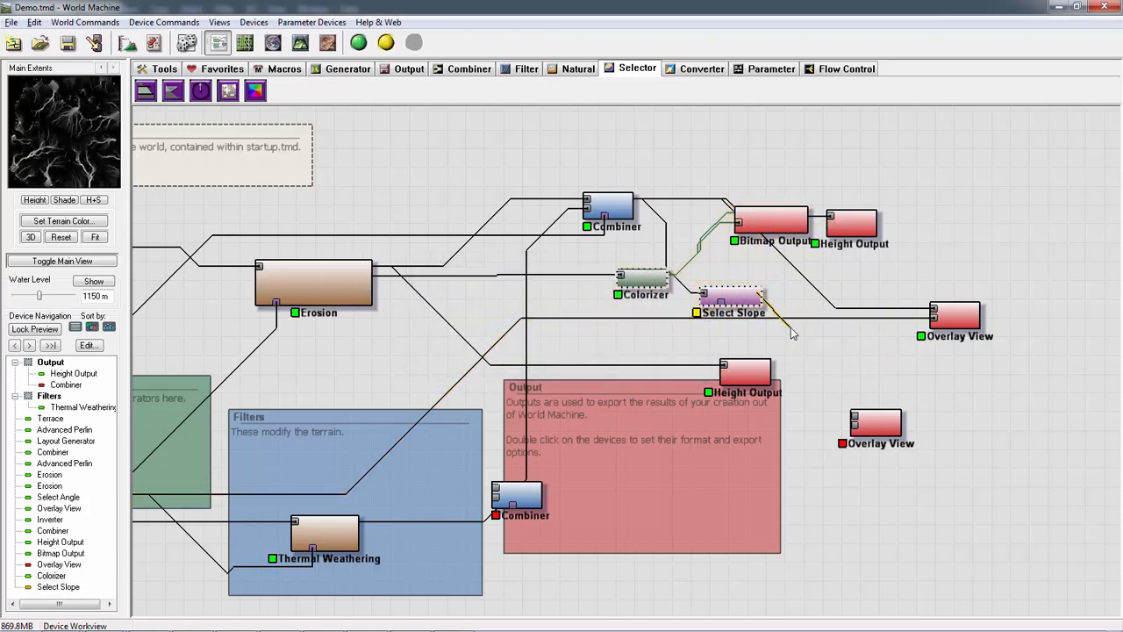
left_click(792, 291)
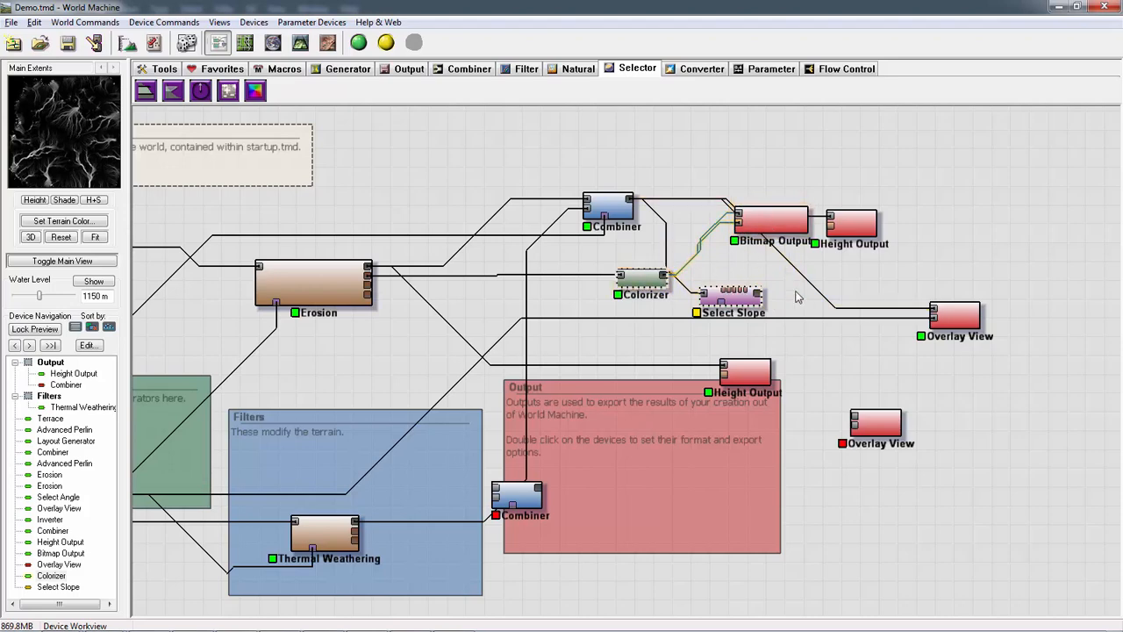
key("ctrl+v")
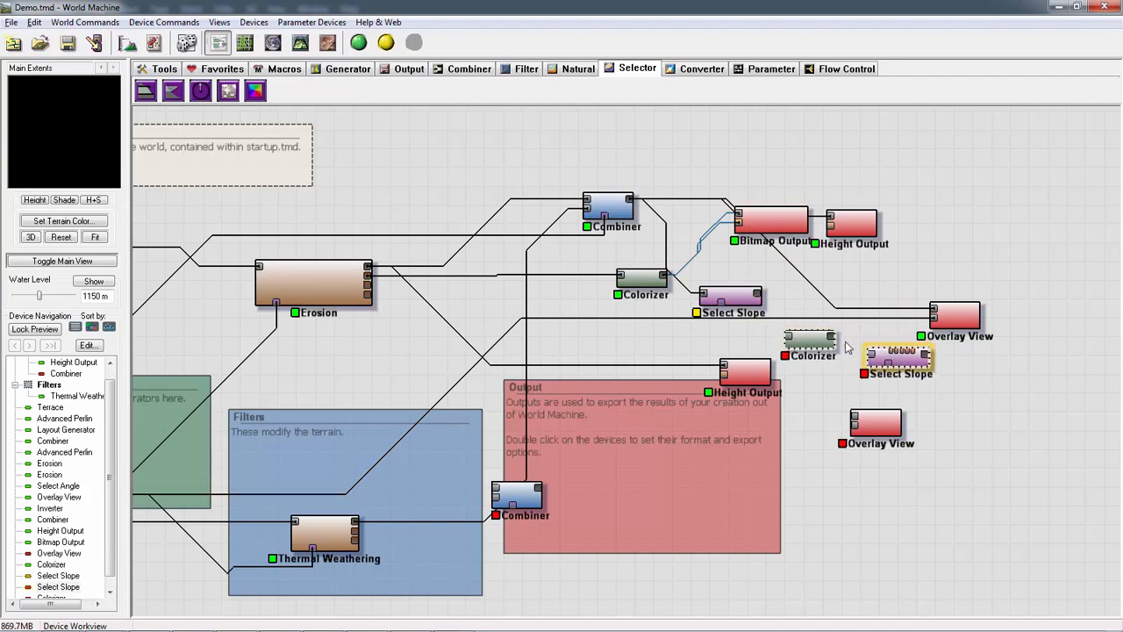
left_click(846, 346)
left_click_drag(871, 356, 853, 333)
key("Delete")
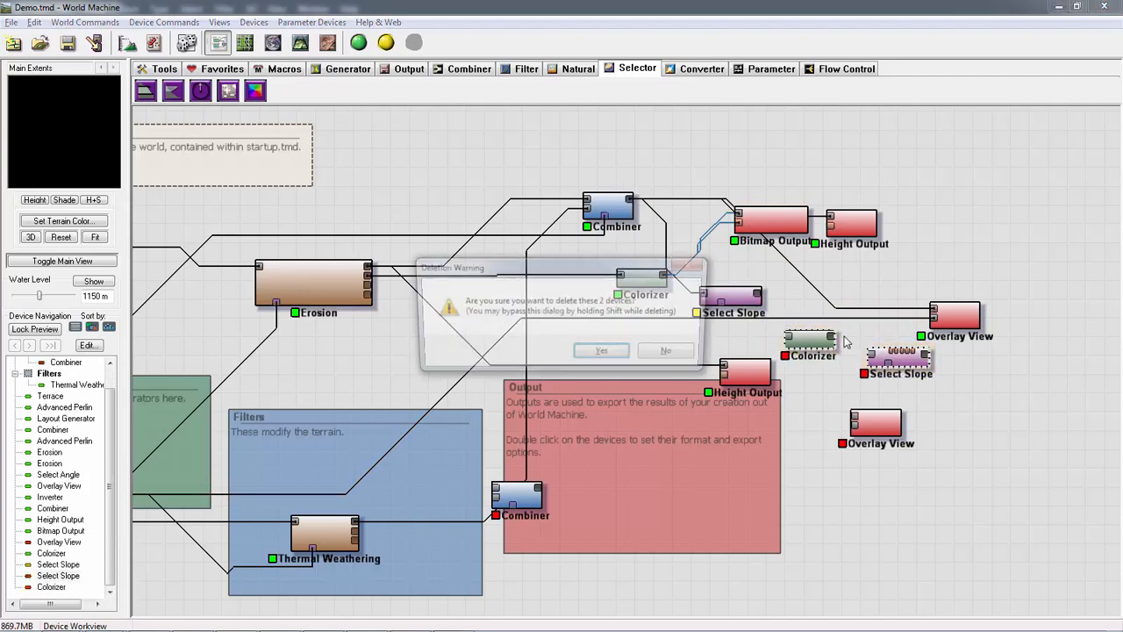
key("Return")
- Duplicate the Bitmap Output and the Colorizer, placing the copies near the Select Slope device
left_click(779, 227)
key("ctrl+c")
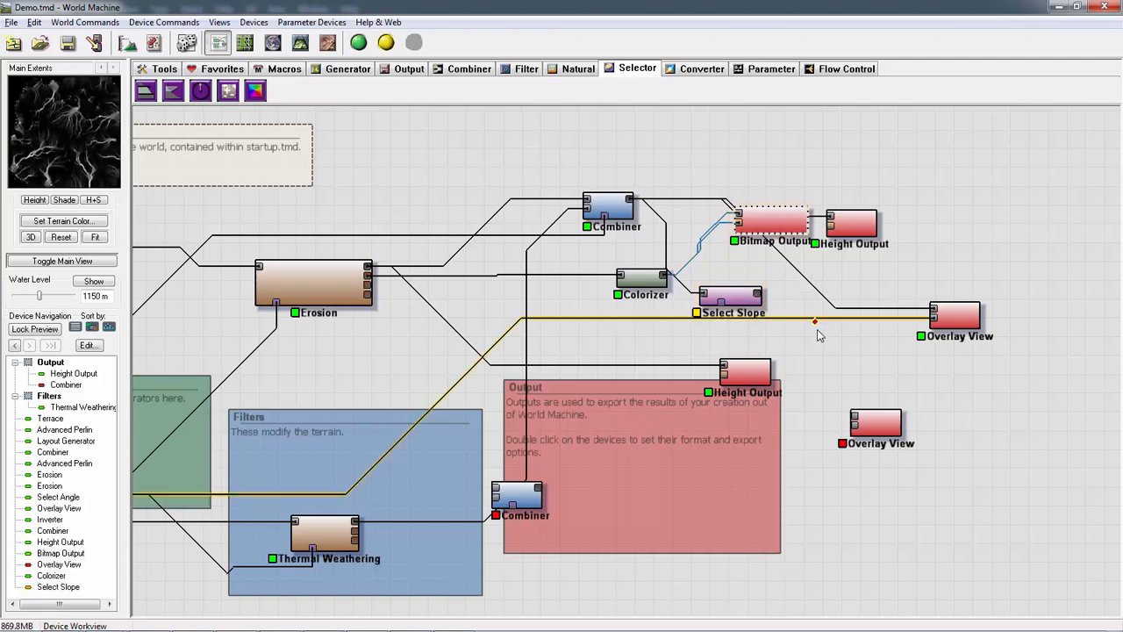
key("ctrl+v")
left_click(849, 351)
left_click(641, 278)
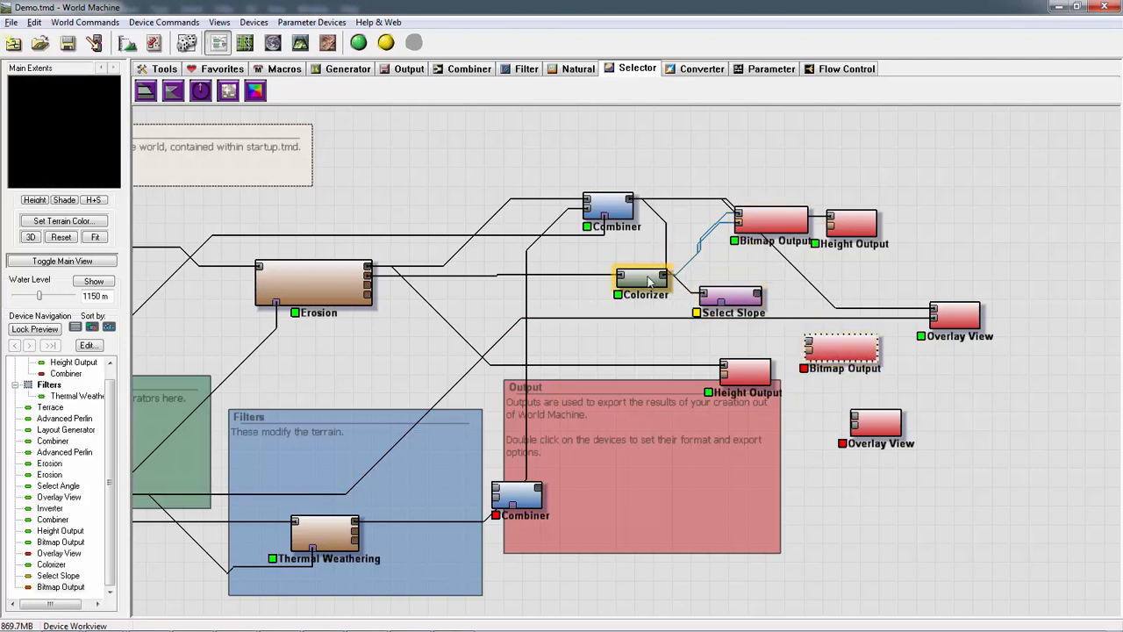
key("ctrl+c")
key("ctrl+v")
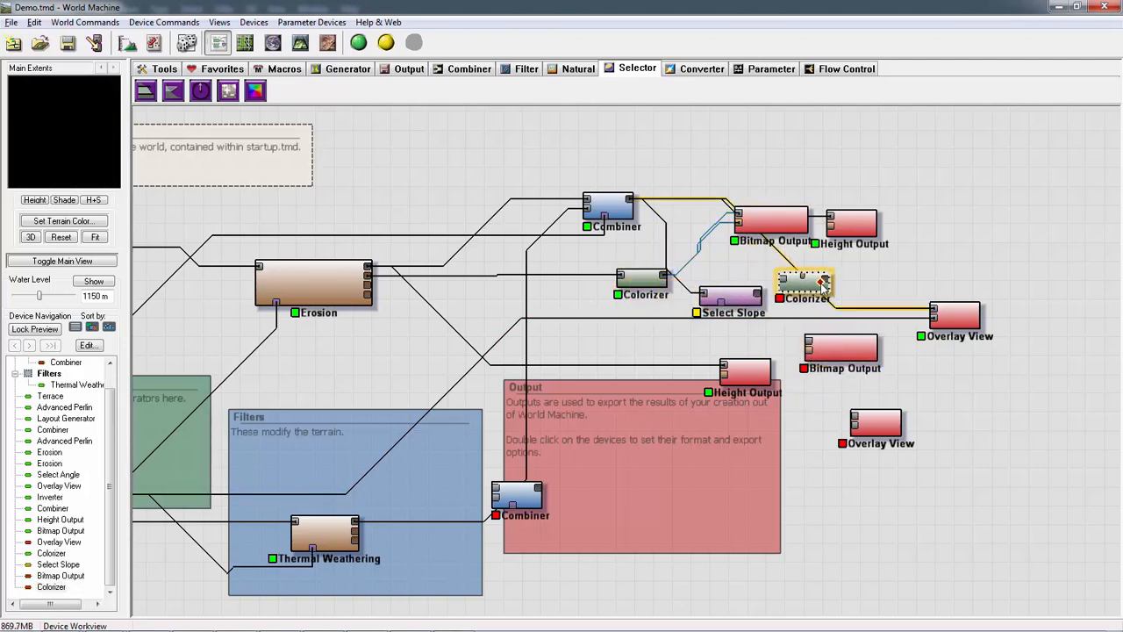
left_click(816, 278)
- Wire Select Slope through the copied Colorizer into the copied Bitmap Output's first input, and place that output between the two Overlay Views
left_click_drag(743, 297, 851, 317)
left_click_drag(801, 367, 807, 369)
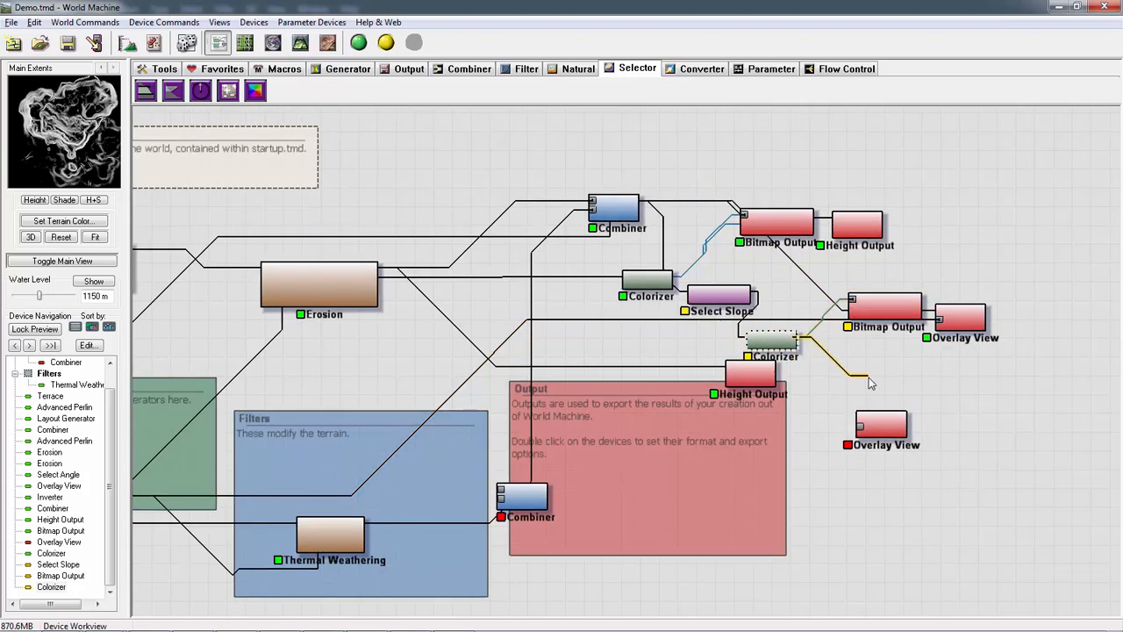
left_click(869, 377)
left_click(879, 310)
left_click_drag(879, 310, 900, 369)
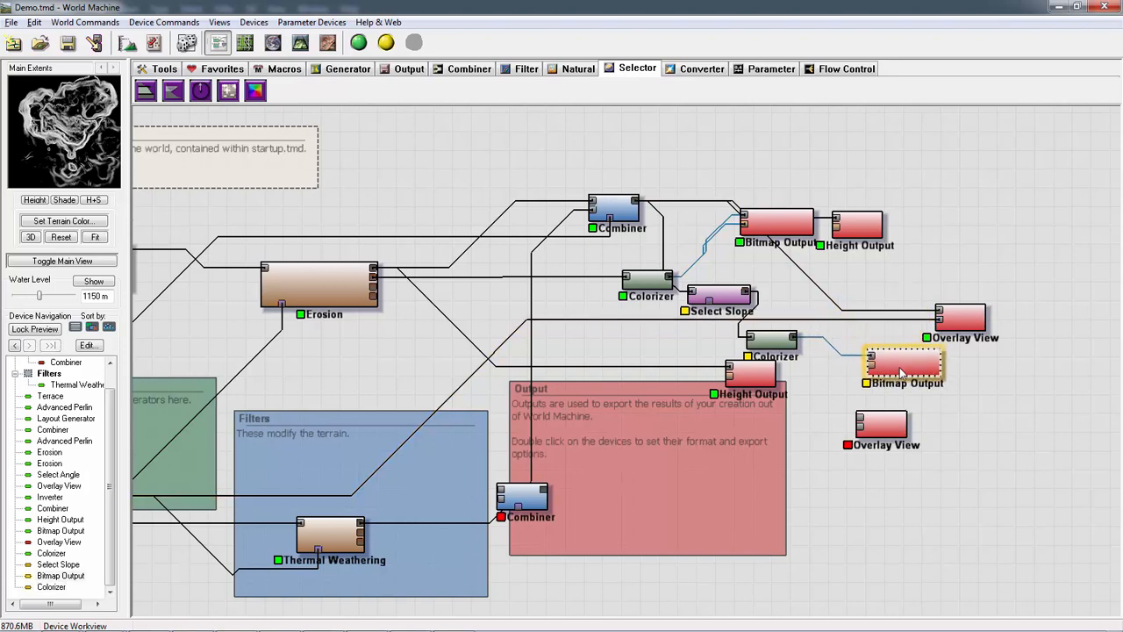
- Rename the copied Bitmap Output's file to DemoslopeA.bmp, then build the world and write it to disk
double_click(903, 373)
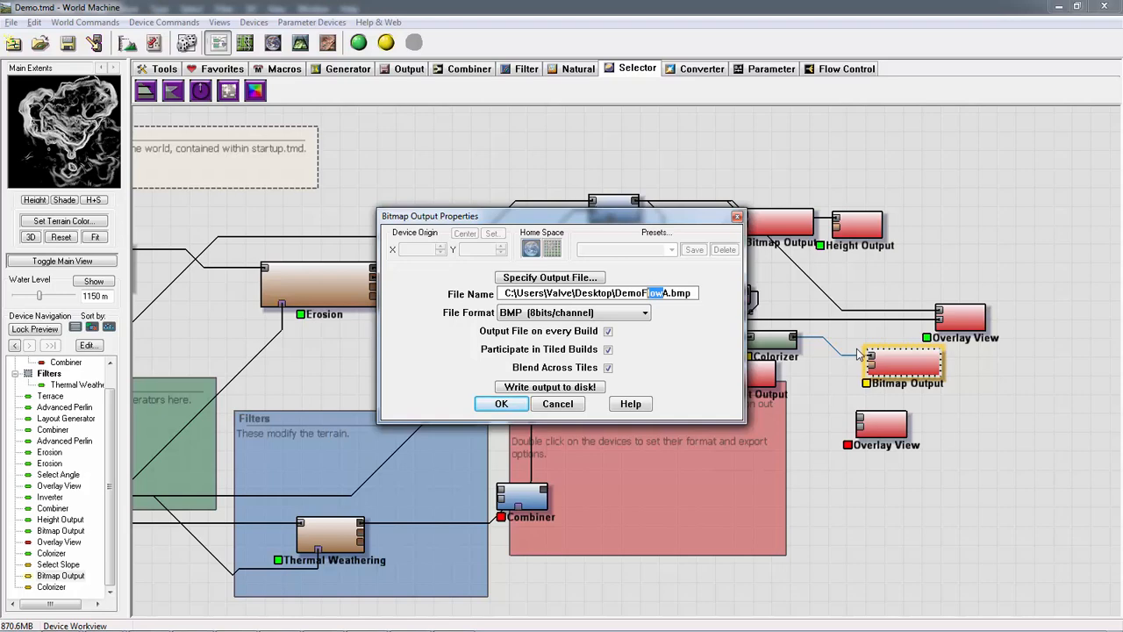
type("slope")
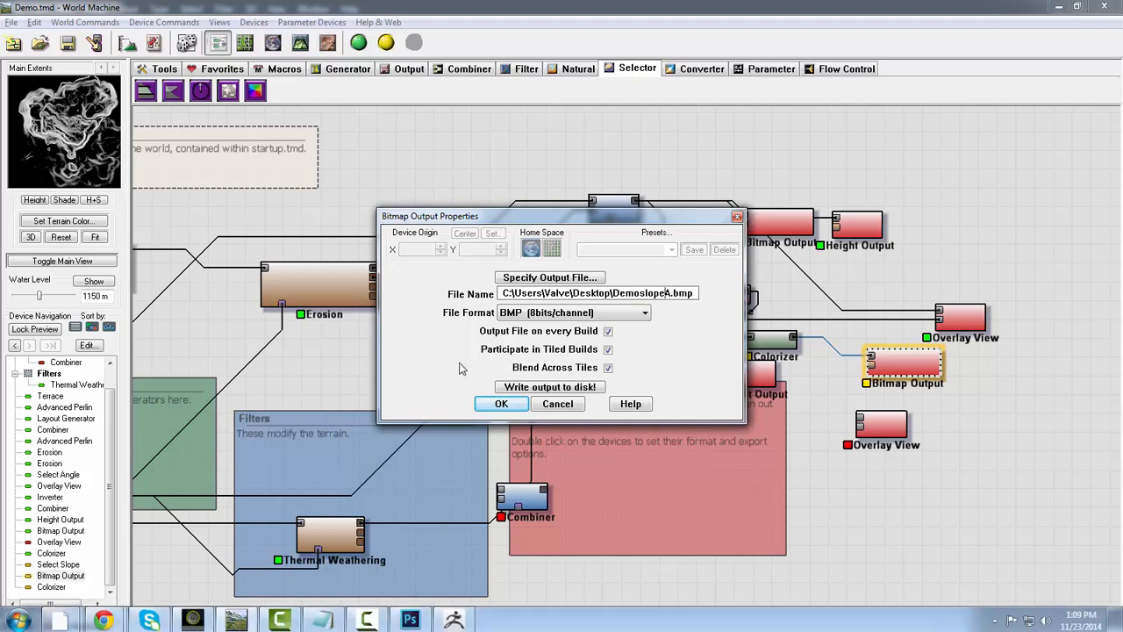
left_click(516, 387)
left_click(598, 351)
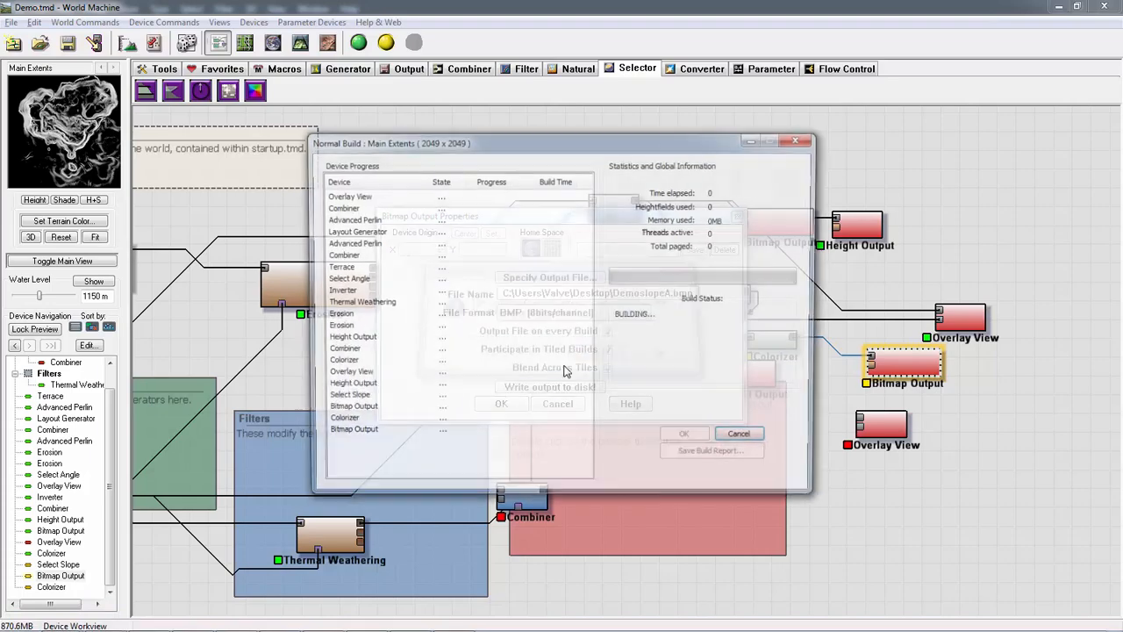
left_click(606, 355)
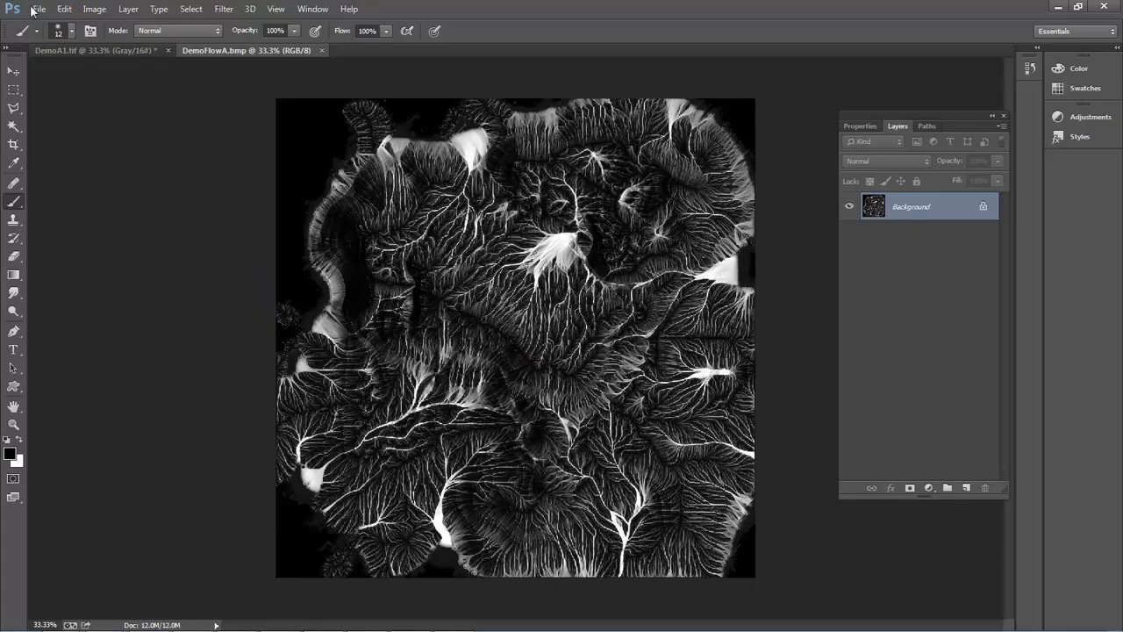
- Switch to Photoshop and open DemoslopeA.bmp from the Desktop
left_click(37, 8)
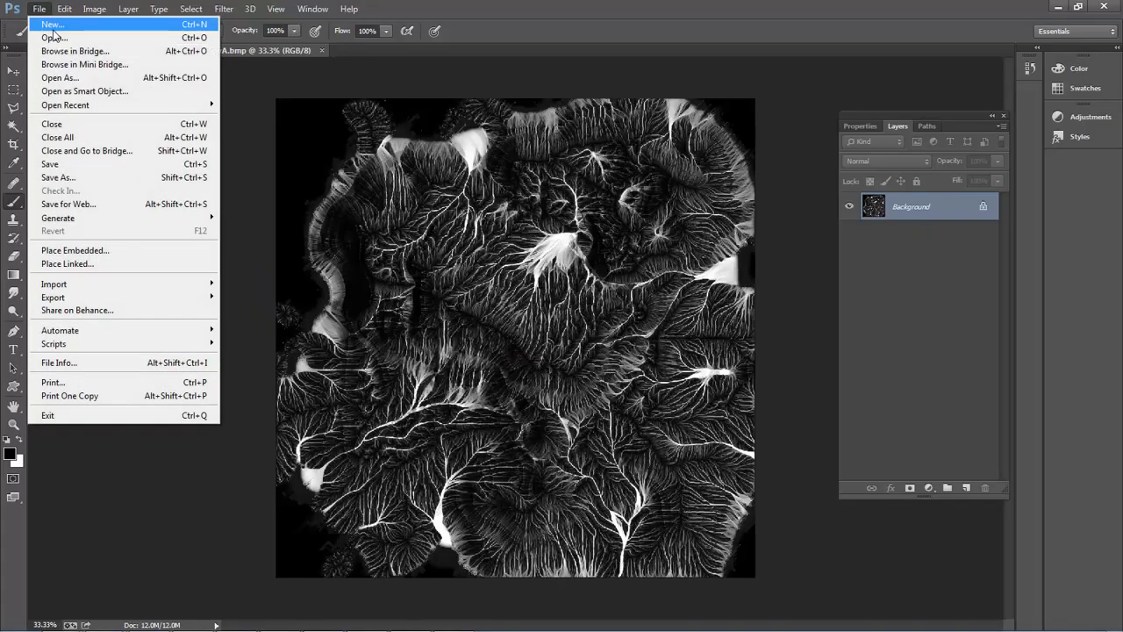
left_click(53, 33)
left_click_drag(873, 107, 868, 325)
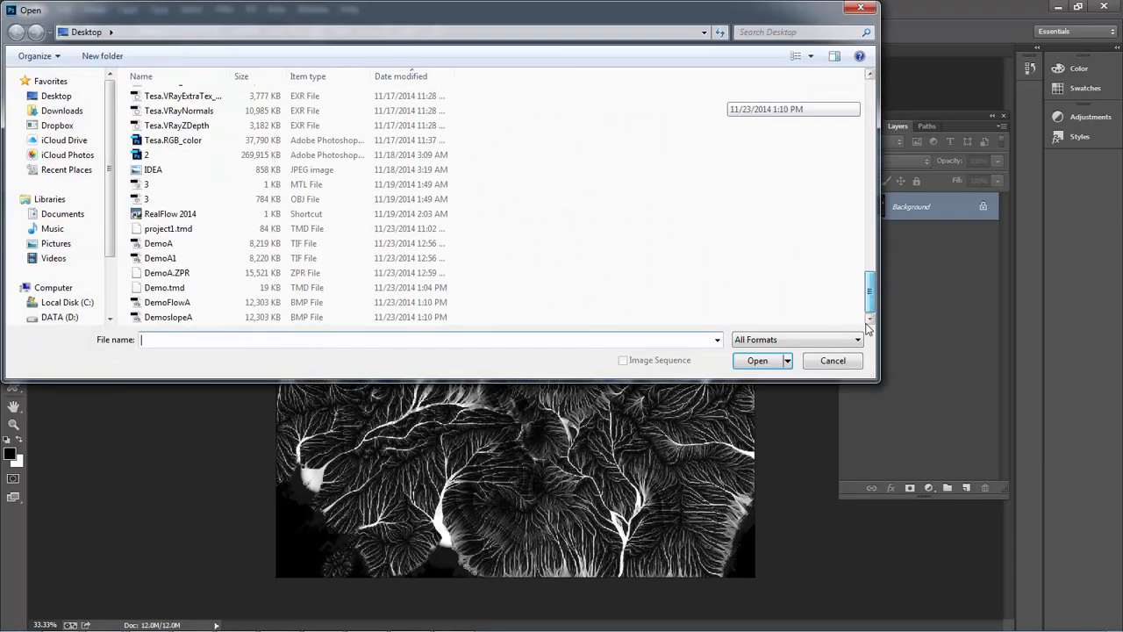
double_click(182, 319)
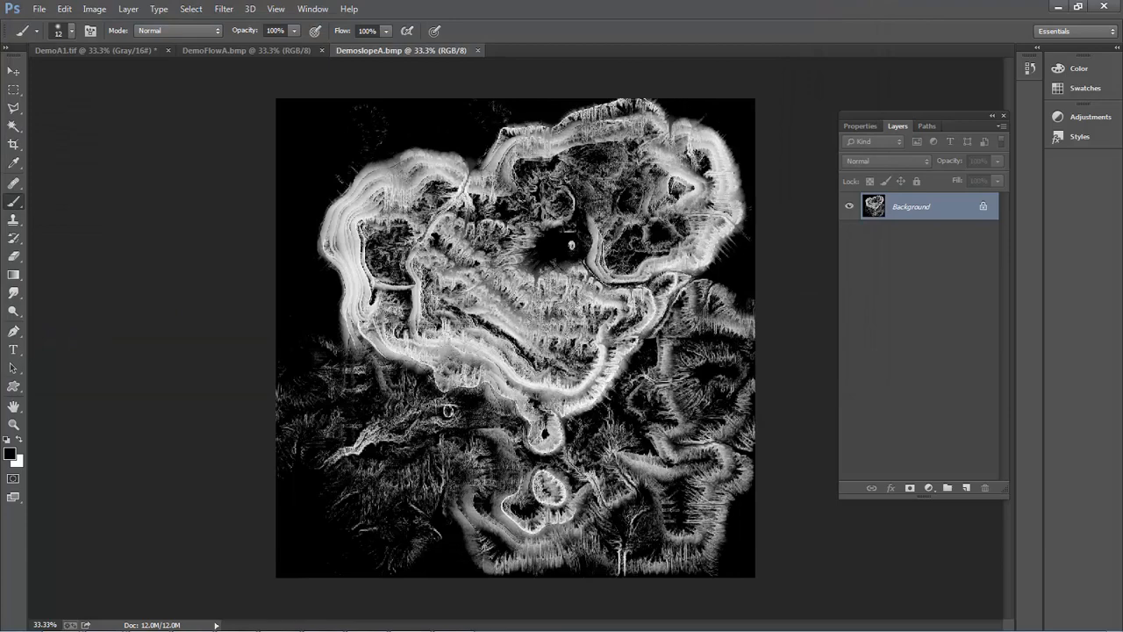
key("alt+Tab")
key("Tab")
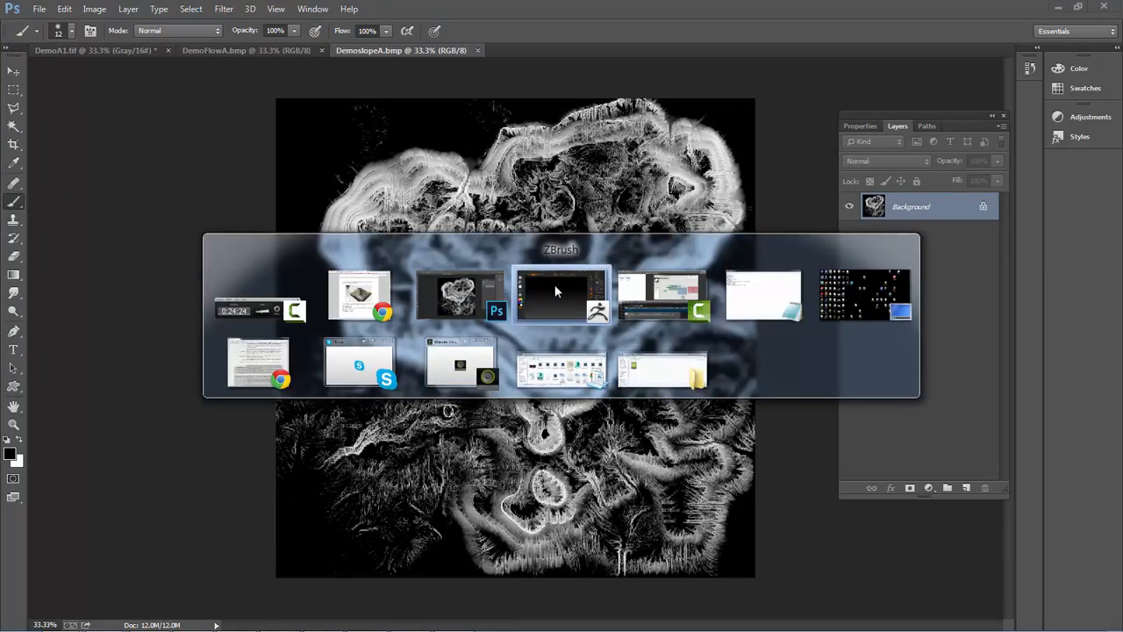
key("alt+Tab")
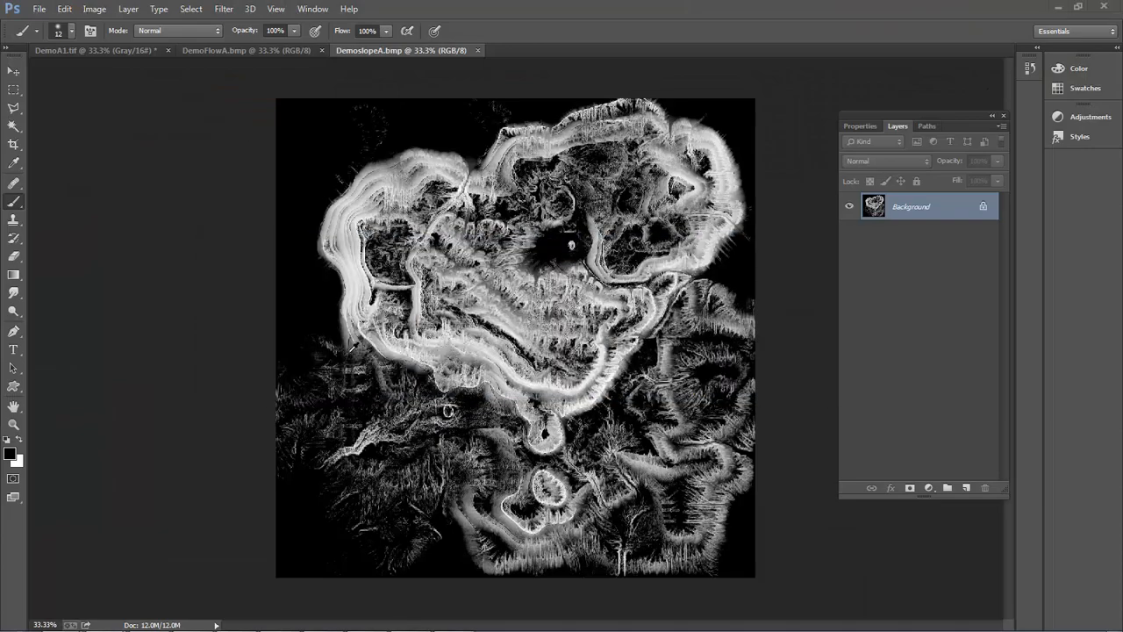
- Switch to ZBrush and save the project as DemoA.ZPR, replacing the existing file
key("alt+Tab")
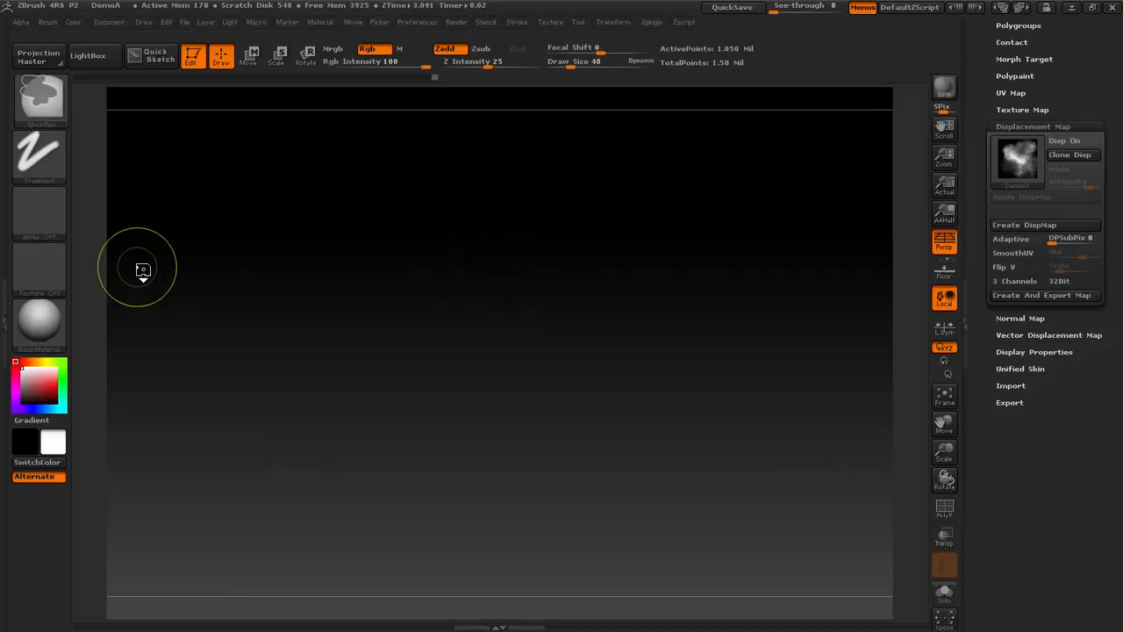
key("ctrl+s")
left_click(633, 454)
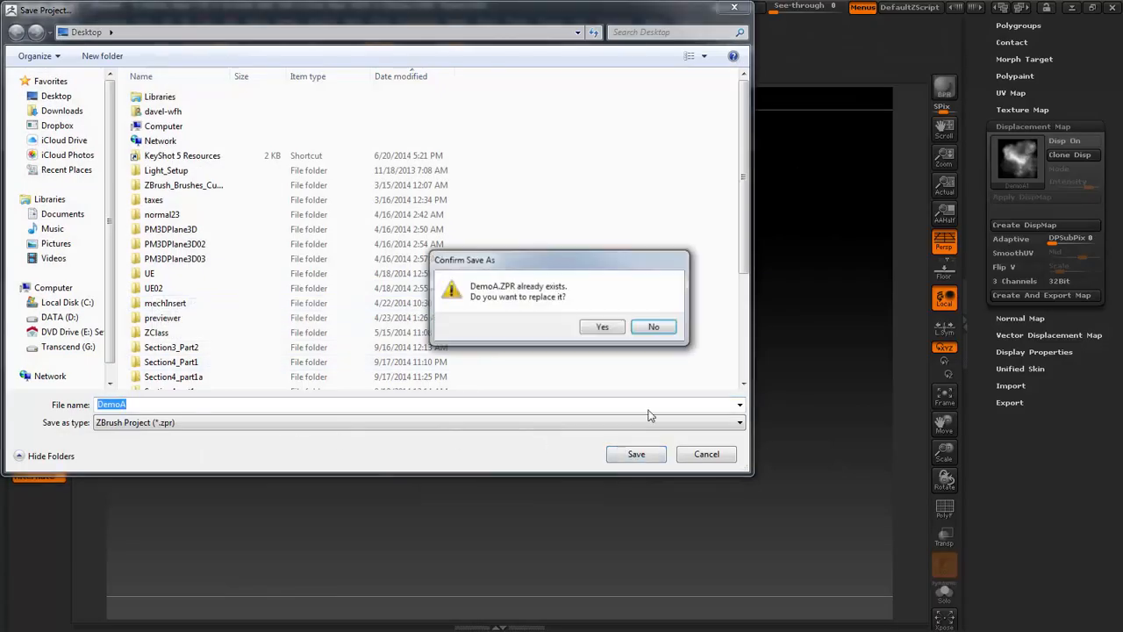
left_click(605, 327)
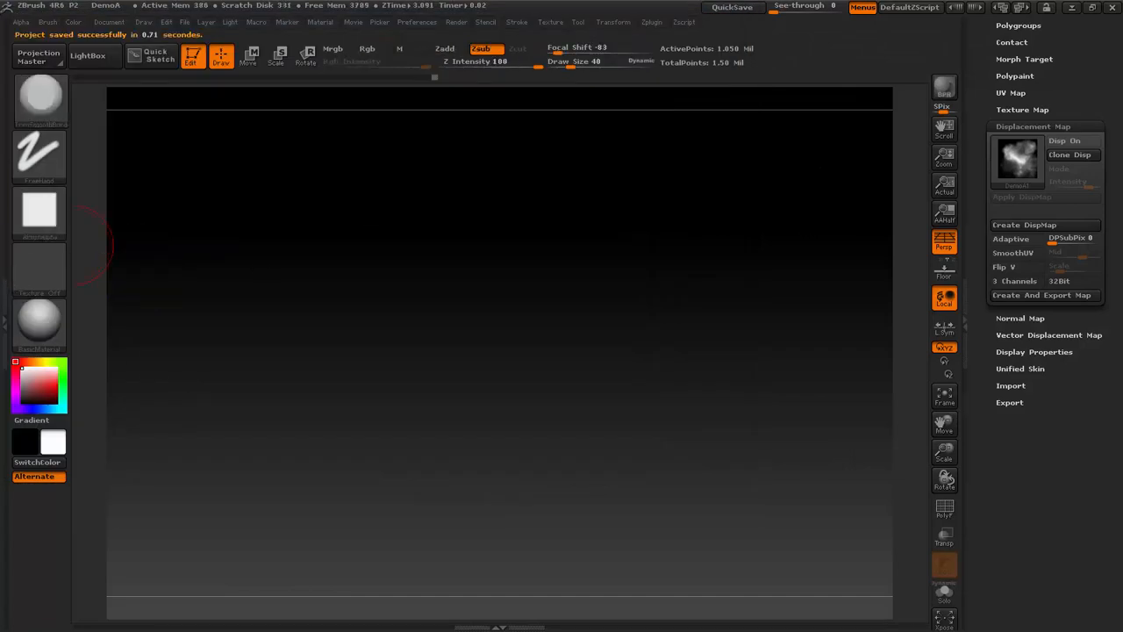
- Import DemoslopeA.bmp from the Desktop as the brush alpha
left_click(40, 211)
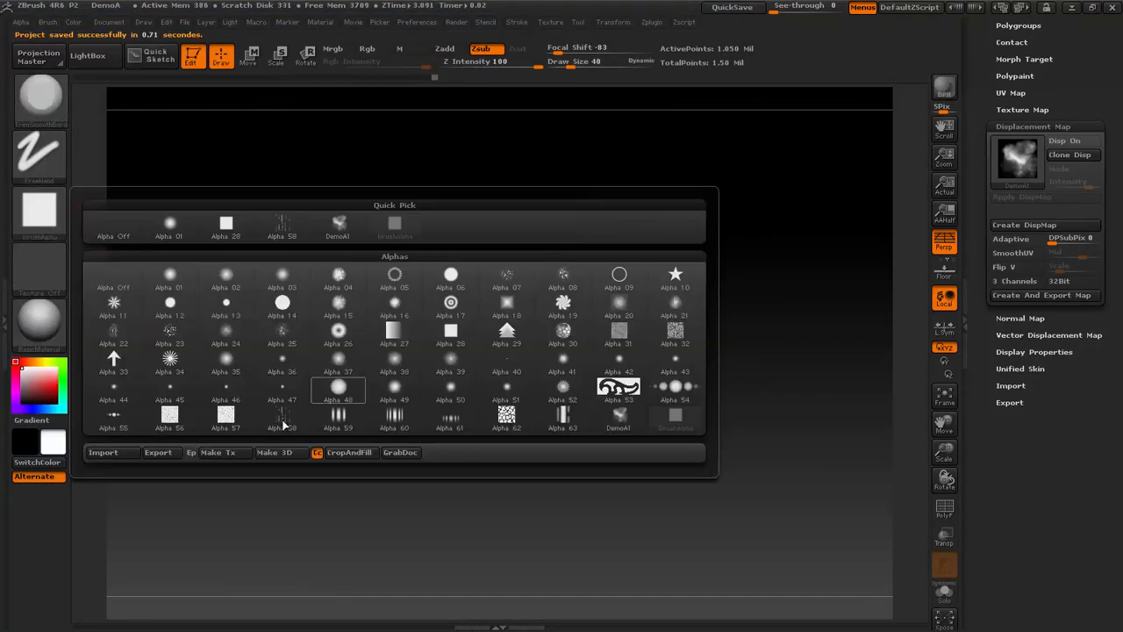
left_click(123, 452)
scroll(676, 381, "down", 9)
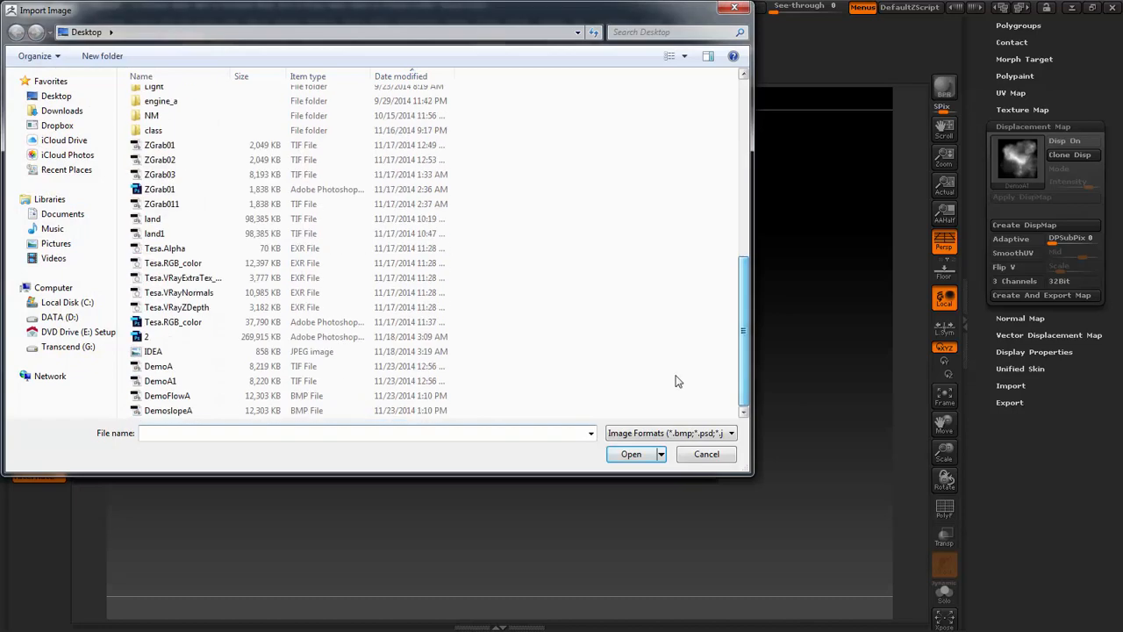
double_click(182, 409)
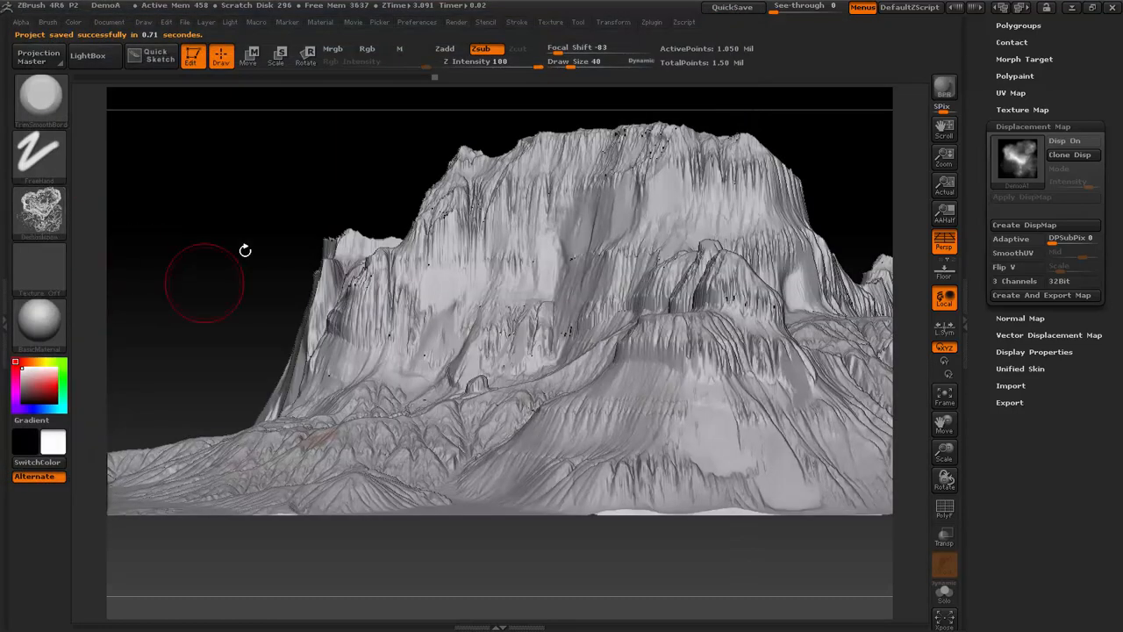
- Mask the terrain by the DemoslopeA alpha at intensity 100 and blend 100
left_click_drag(245, 251, 479, 306)
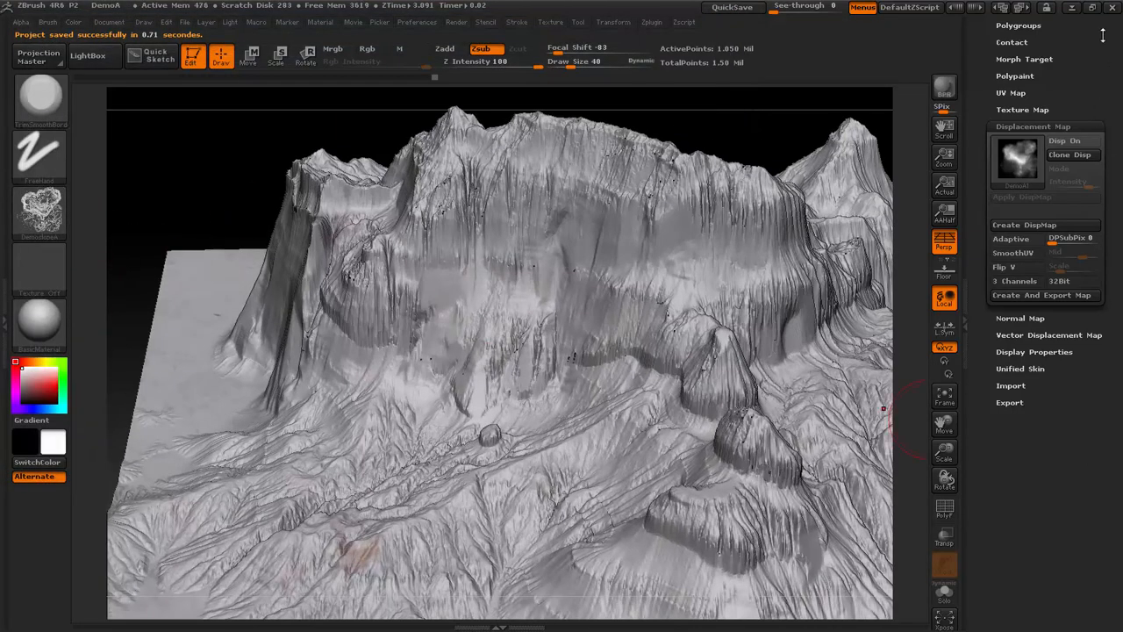
left_click_drag(1103, 34, 1091, 151)
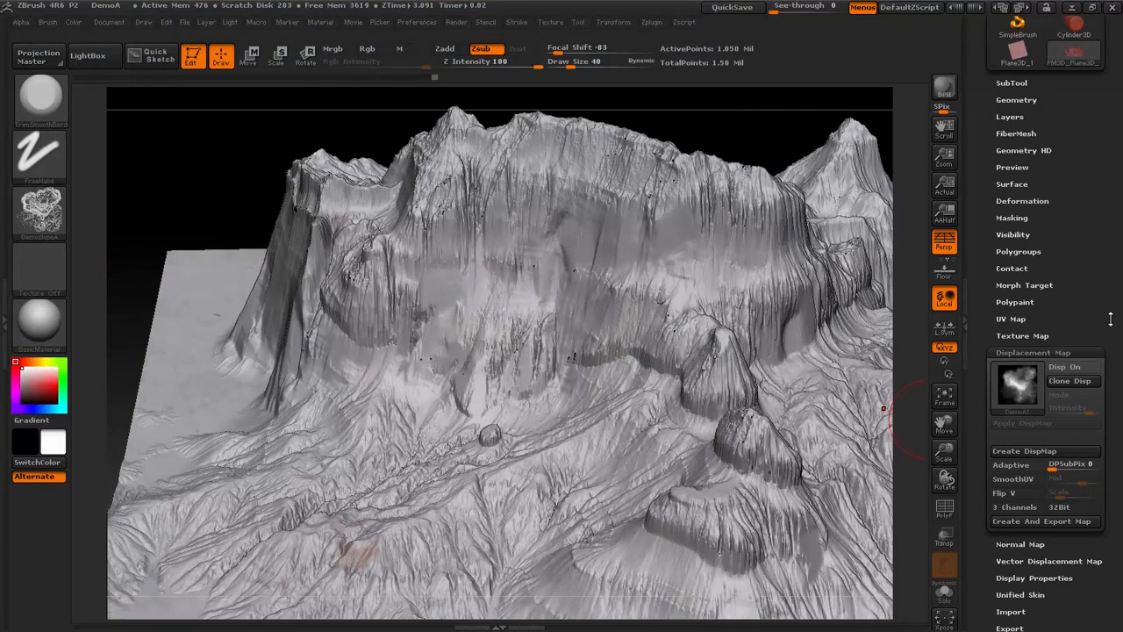
left_click(1016, 218)
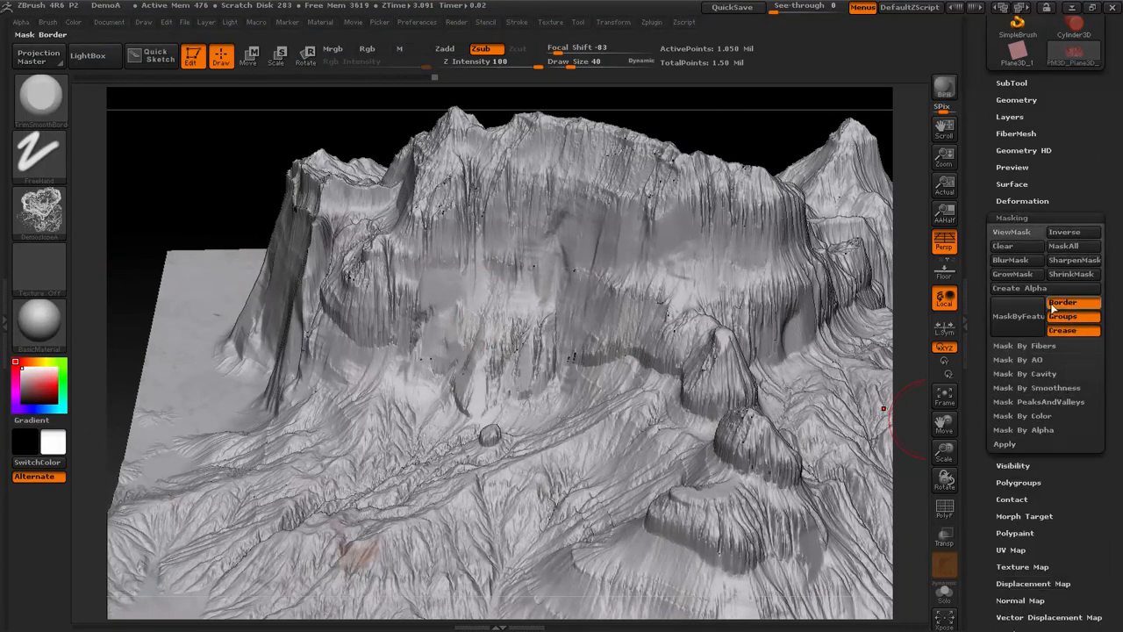
left_click(1031, 435)
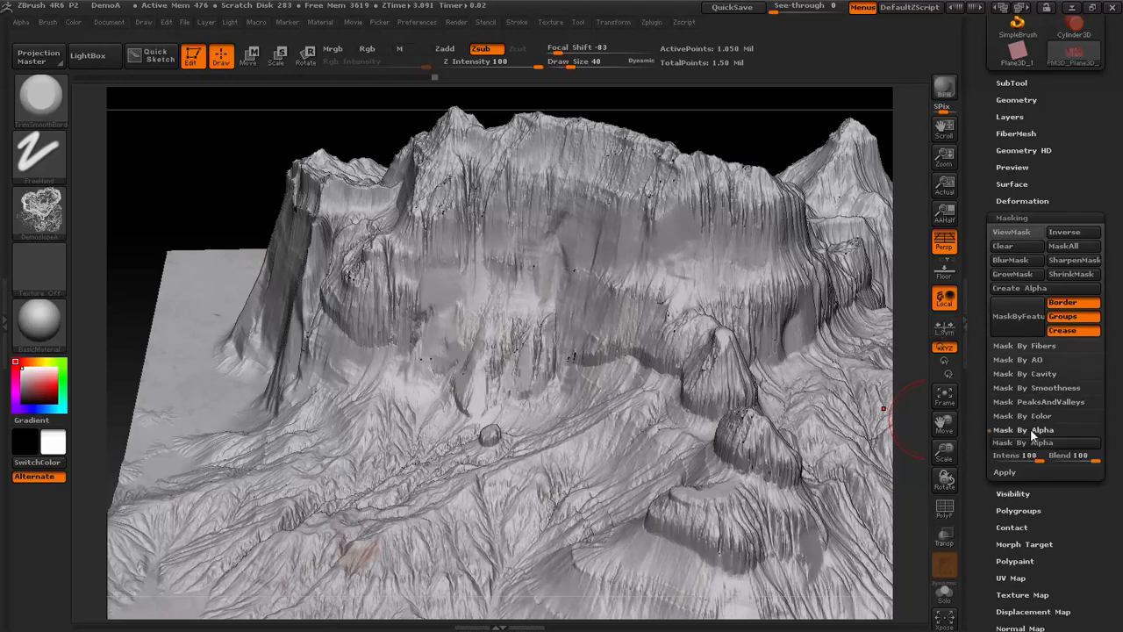
left_click(1031, 442)
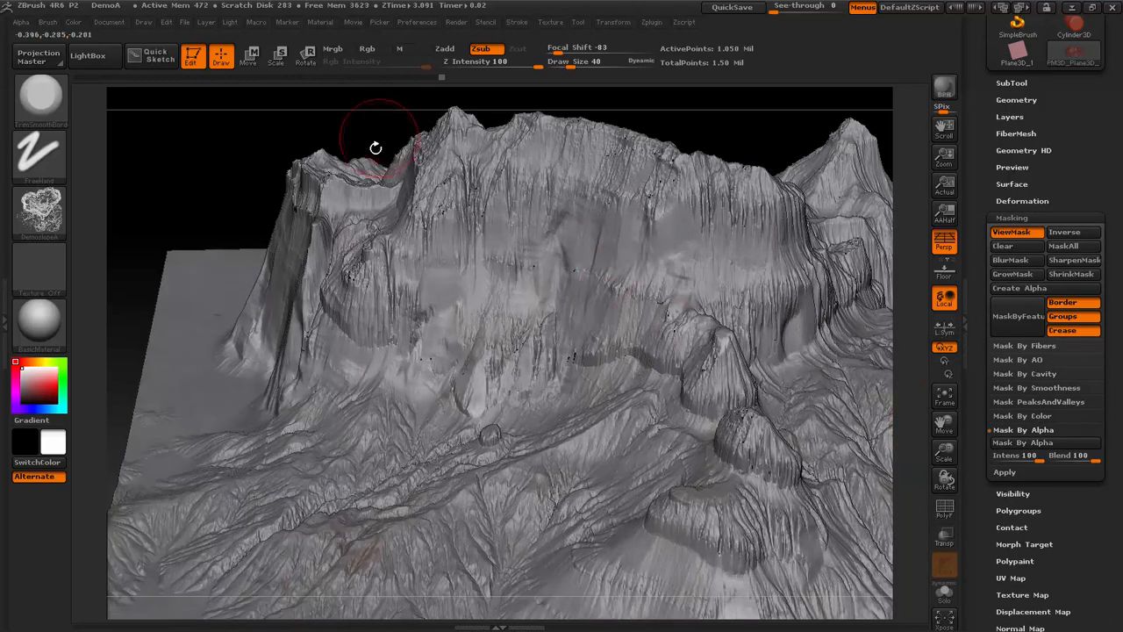
- Inspect the slope mask's coverage of the cliffs, inverting it and inverting it back
mouse_move(195, 206)
left_mouse_down()
mouse_move(197, 253)
mouse_move(168, 268)
left_mouse_up()
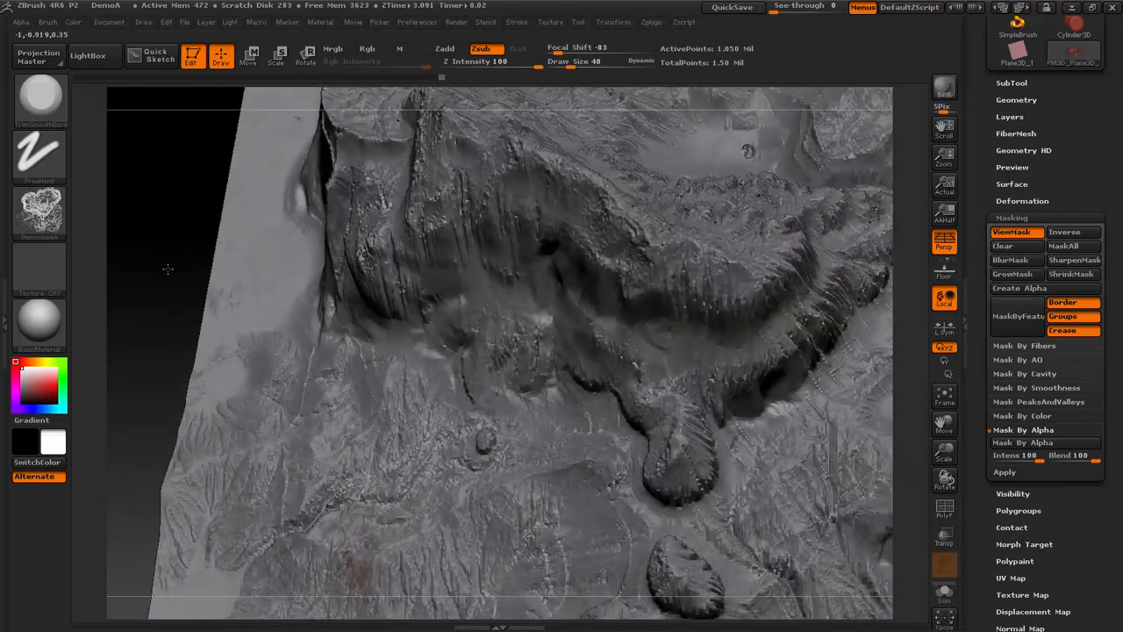
left_click(177, 254, "ctrl")
left_click(165, 238, "ctrl")
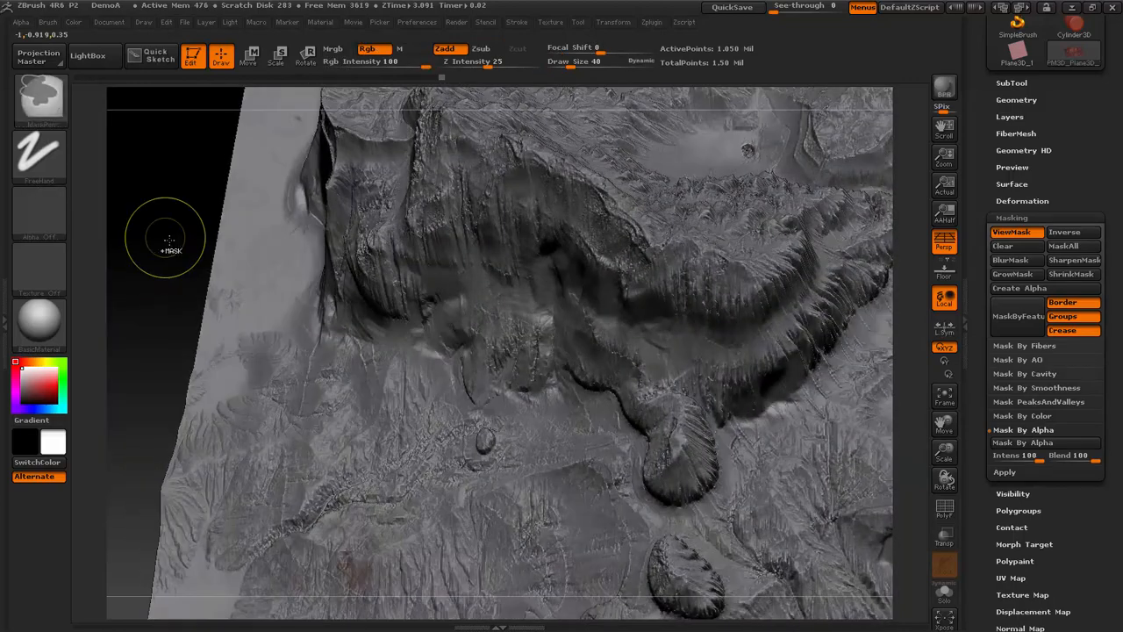
mouse_move(950, 452)
left_mouse_down()
mouse_move(879, 437)
mouse_move(890, 396)
mouse_move(825, 388)
left_mouse_up()
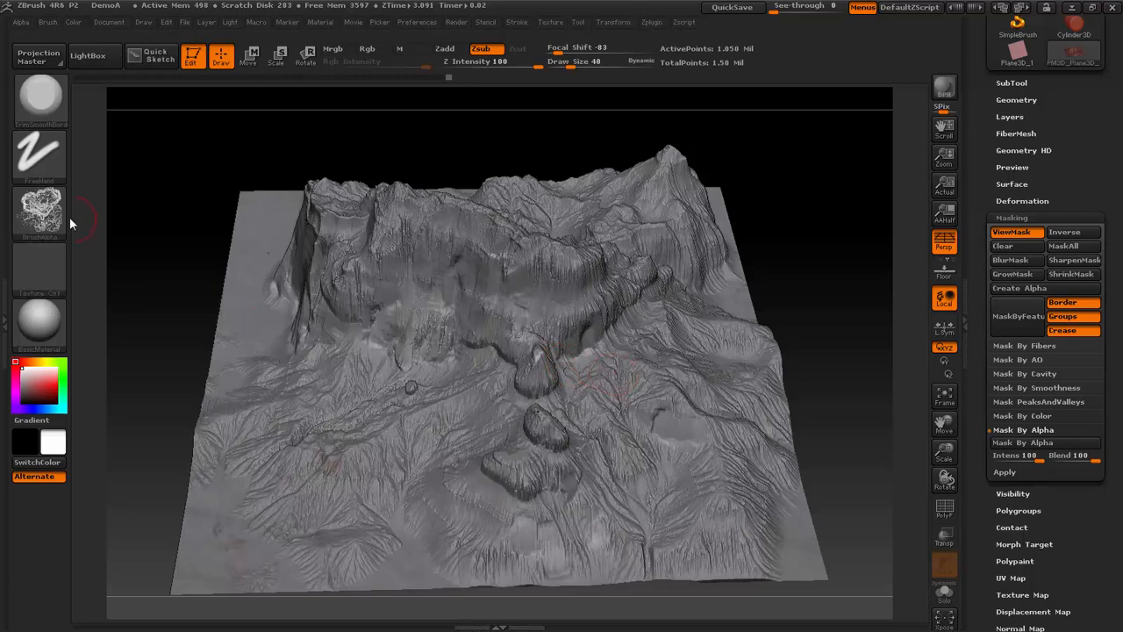
- Try trim strokes with Alpha 01 on the masked lower terrain in front of the cliffs
left_click(54, 214)
left_click(172, 279)
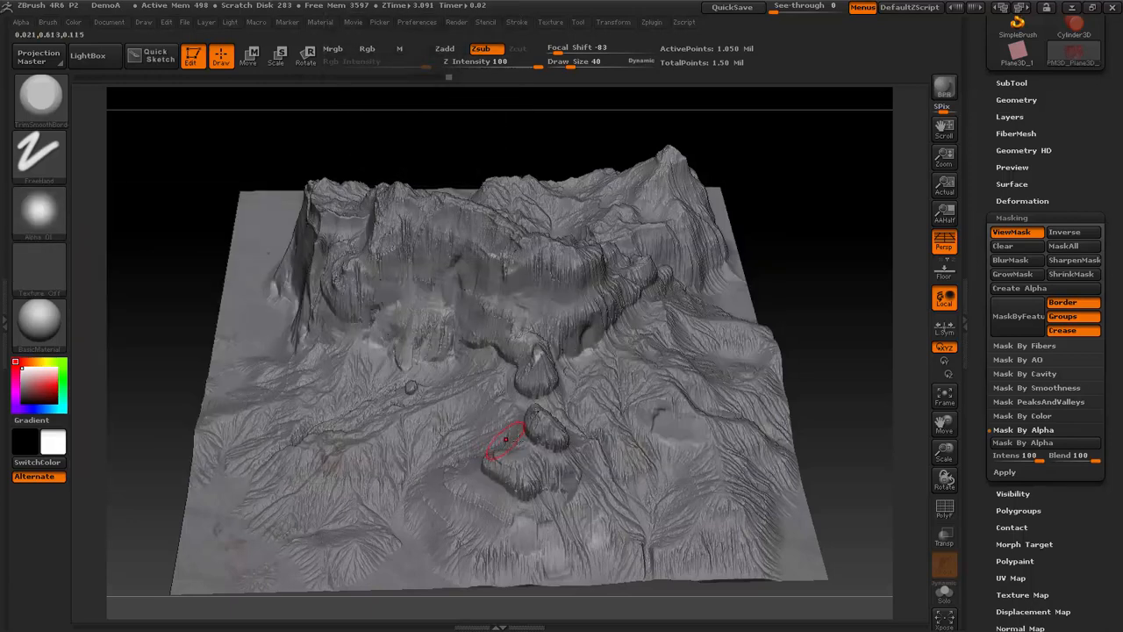
mouse_move(530, 481)
left_mouse_down()
mouse_move(546, 532)
mouse_move(582, 563)
left_mouse_up()
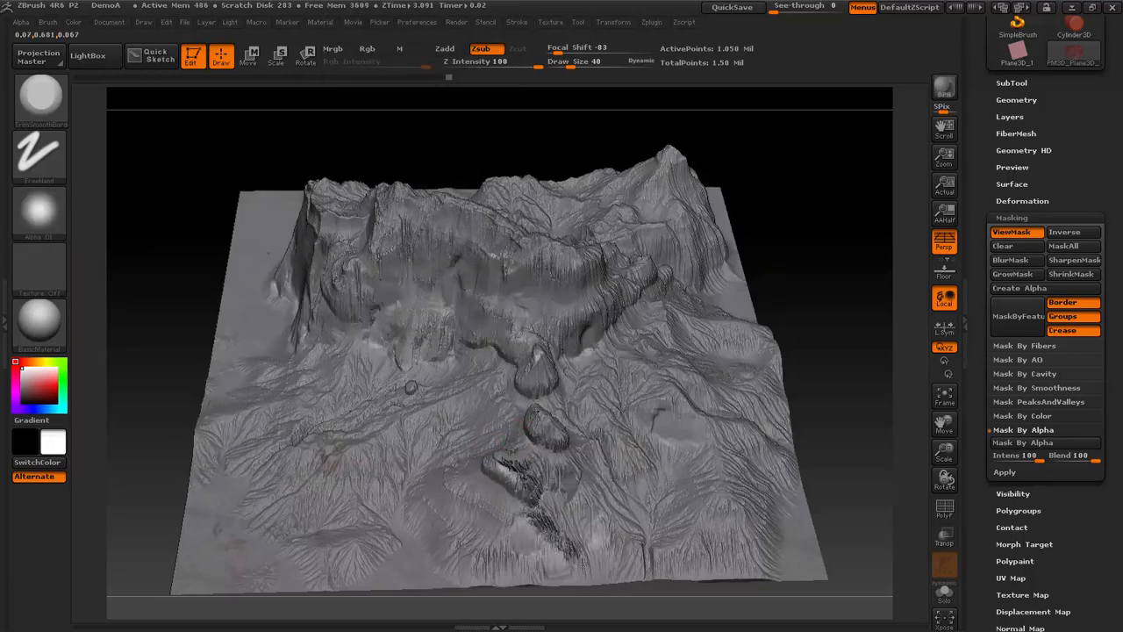
left_click_drag(583, 492, 624, 540)
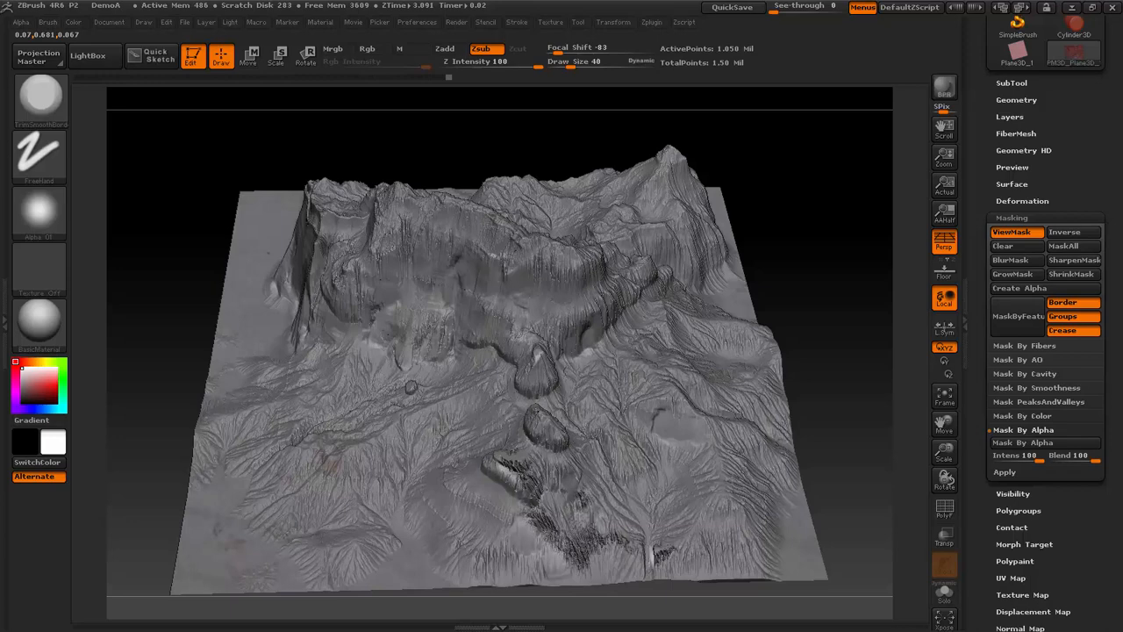
left_click_drag(672, 460, 659, 454)
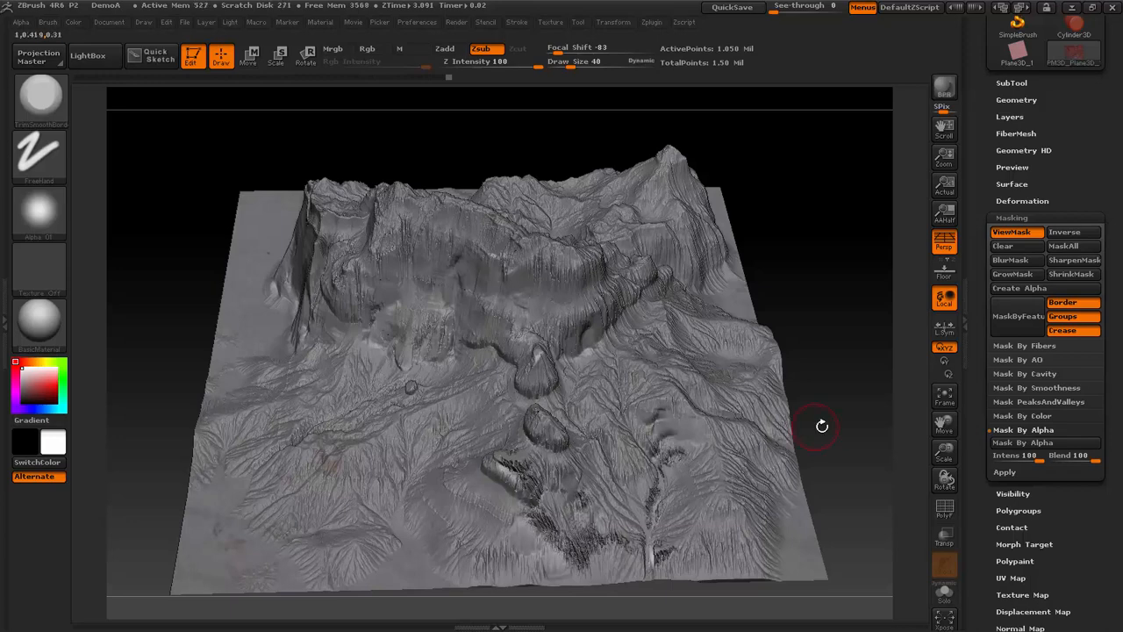
left_click_drag(822, 426, 667, 443)
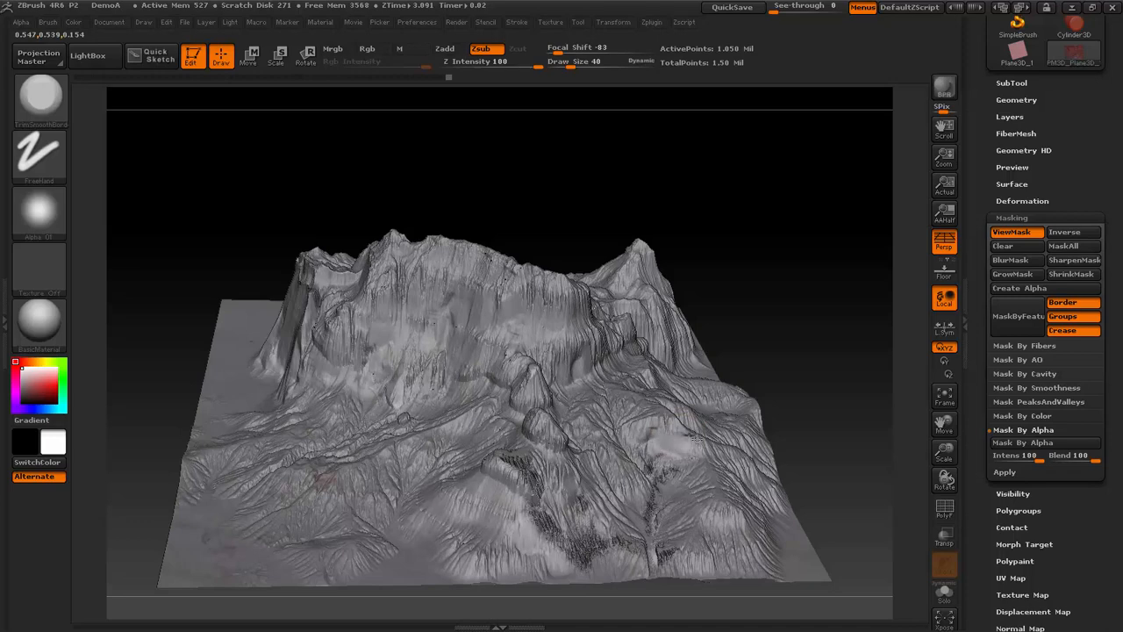
left_click_drag(864, 438, 817, 401)
left_click_drag(518, 491, 584, 540, "shift")
left_click_drag(526, 465, 535, 539, "shift")
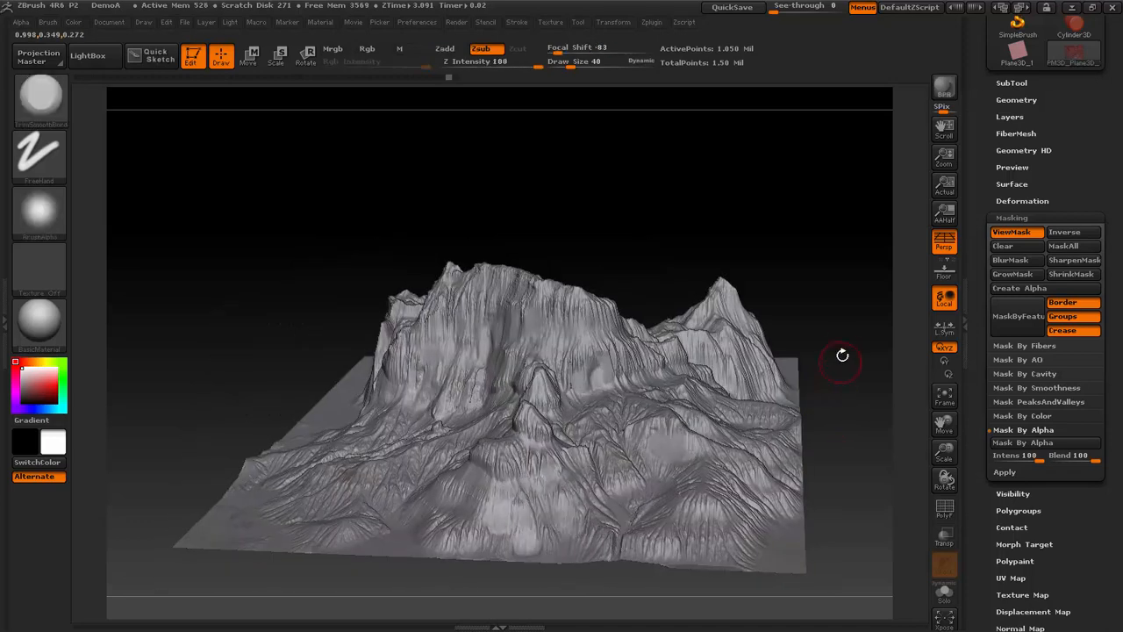
- Sharpen the terrain's slope mask twice
left_click_drag(834, 283, 798, 243)
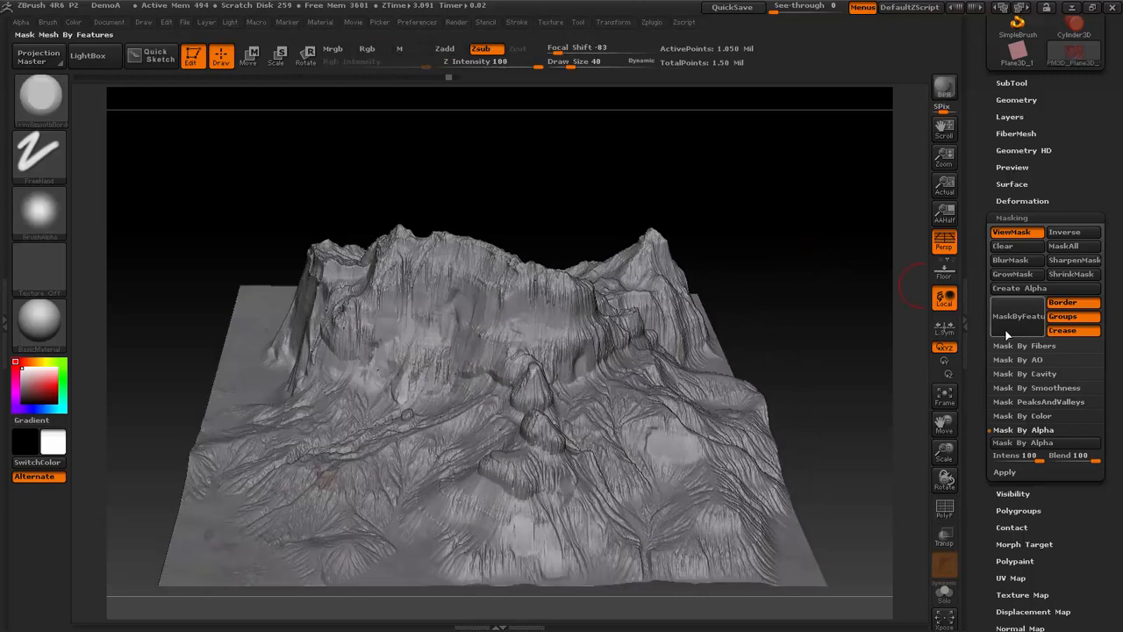
left_click(1051, 260)
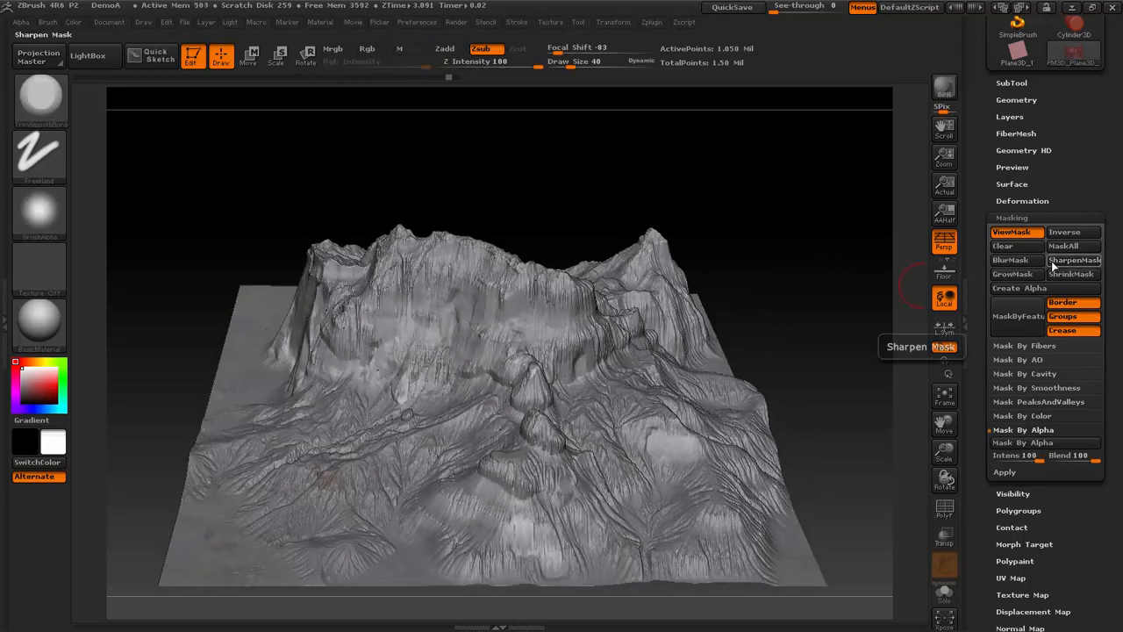
left_click(1051, 261)
left_click_drag(841, 225, 781, 232)
- Give the terrain the MatCap Red Wax material and check the masked cliffs from several sides
left_click(45, 316)
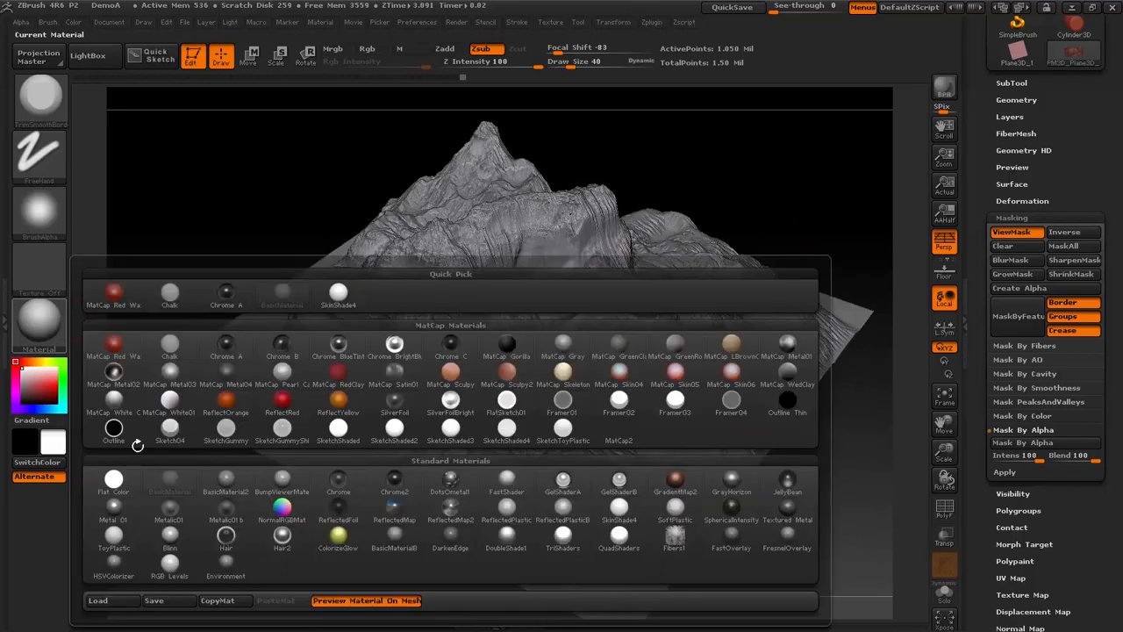
left_click(63, 328)
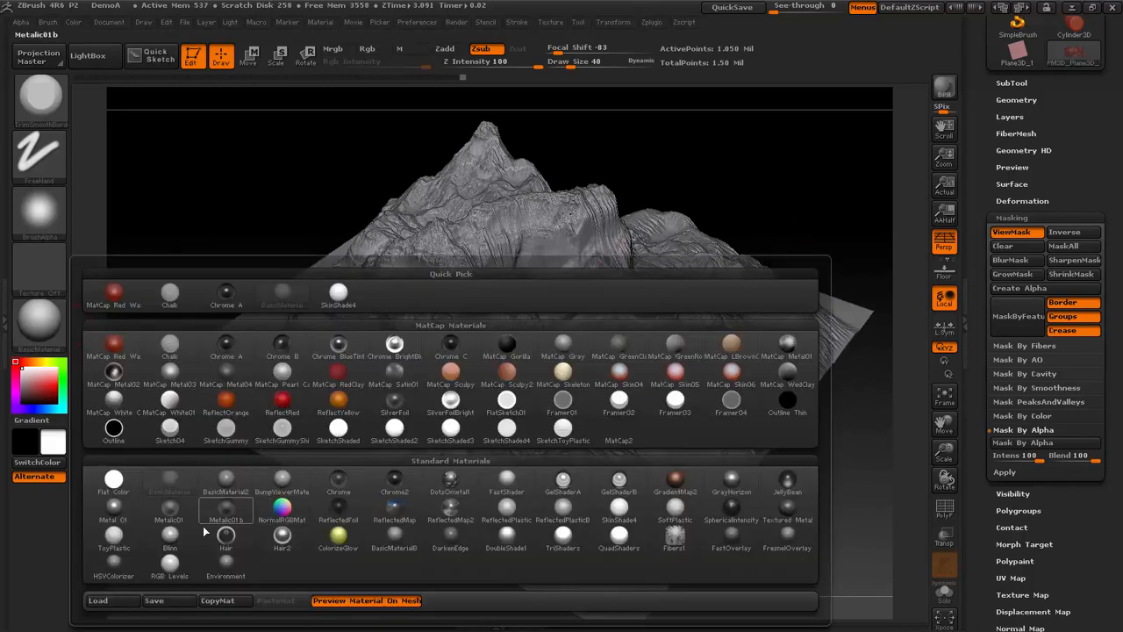
left_click(113, 357)
left_click_drag(754, 239, 527, 261)
left_click_drag(444, 291, 807, 261)
- Open NoiseMaker from the surface settings for the masked terrain
left_click_drag(1107, 194, 1098, 213)
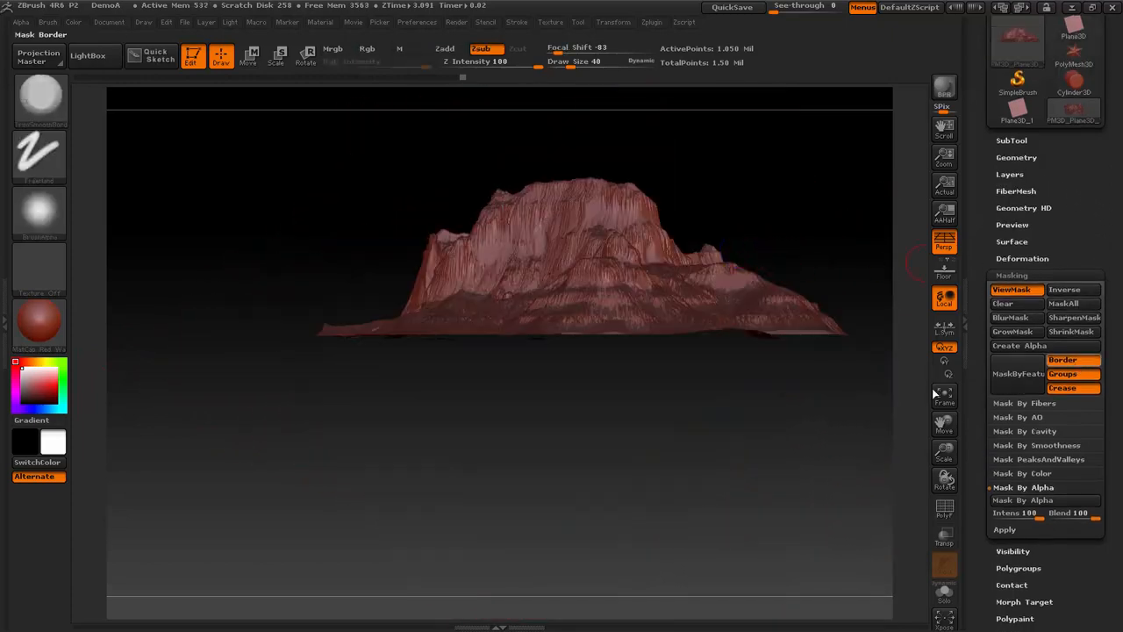
left_click_drag(739, 183, 656, 259)
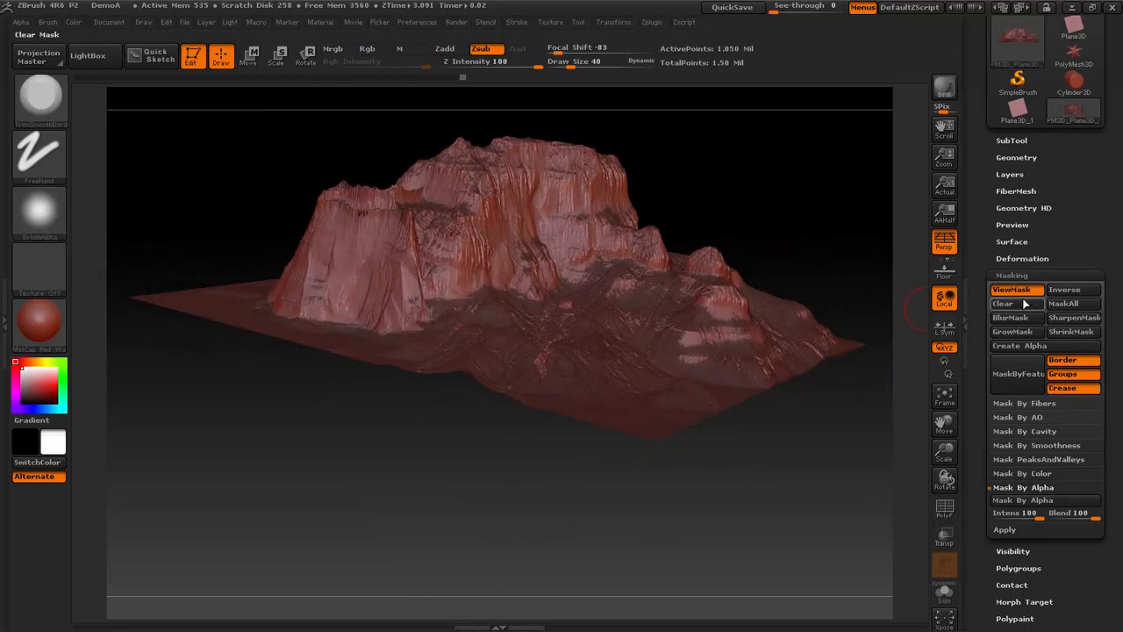
left_click_drag(1048, 217, 1042, 255)
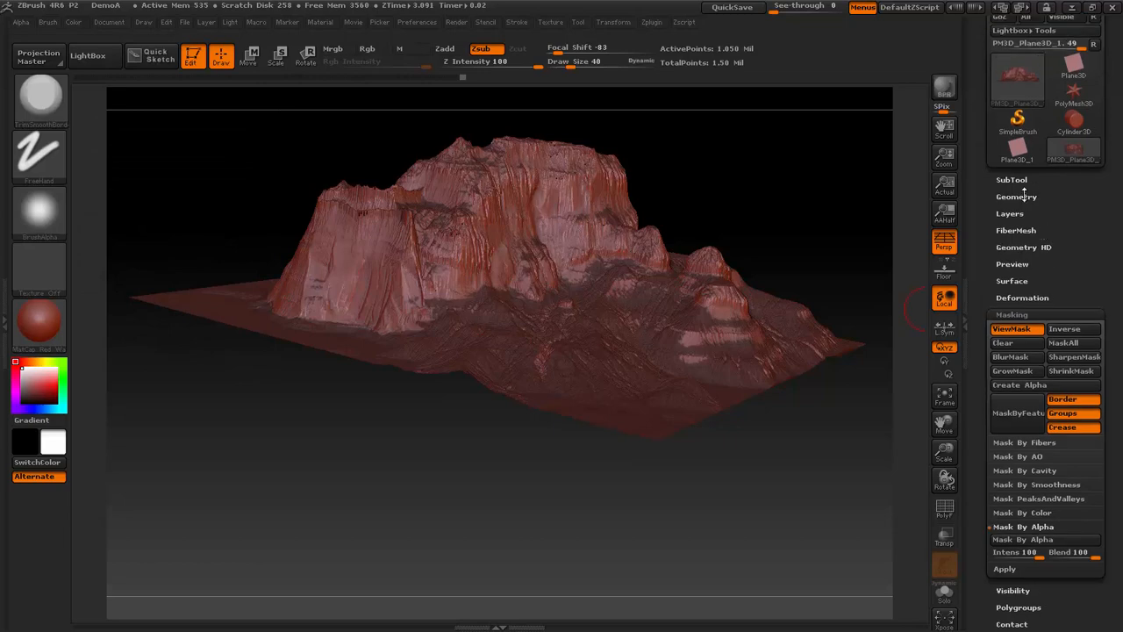
left_click(1025, 195)
left_click_drag(1093, 574, 1103, 545)
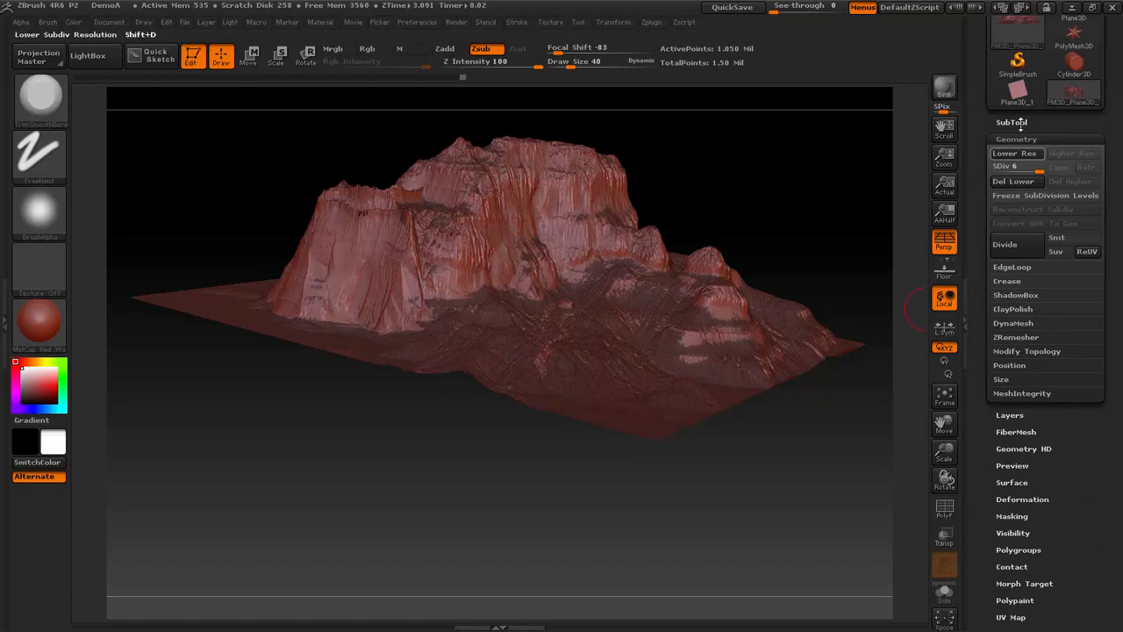
left_click(1011, 122)
left_click_drag(1071, 577, 1046, 344)
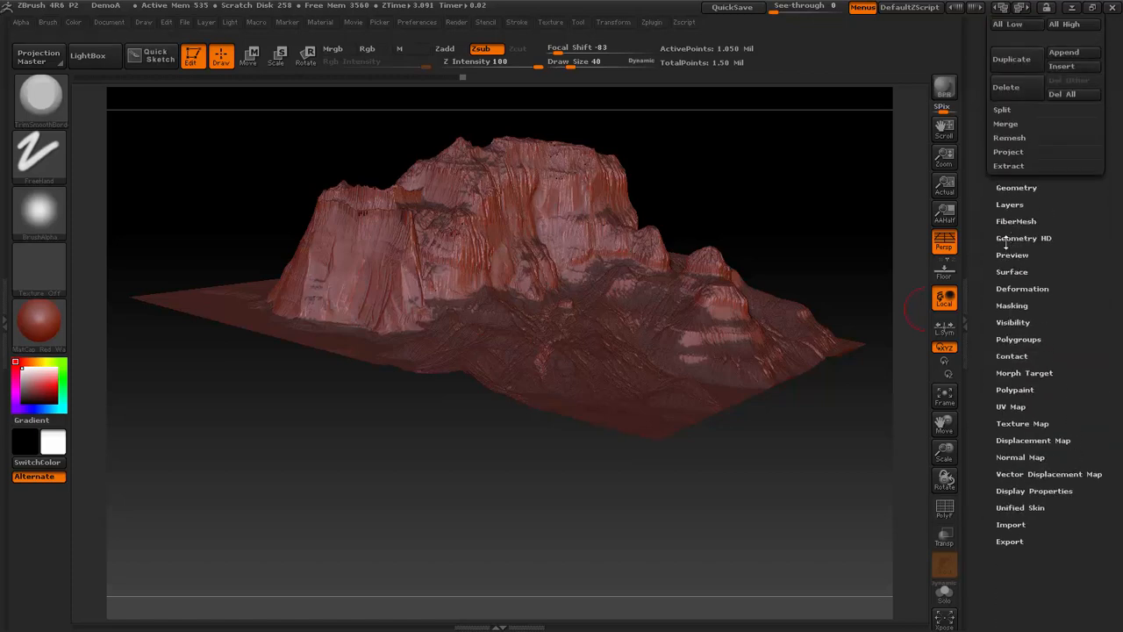
left_click(1010, 272)
left_click(1009, 134)
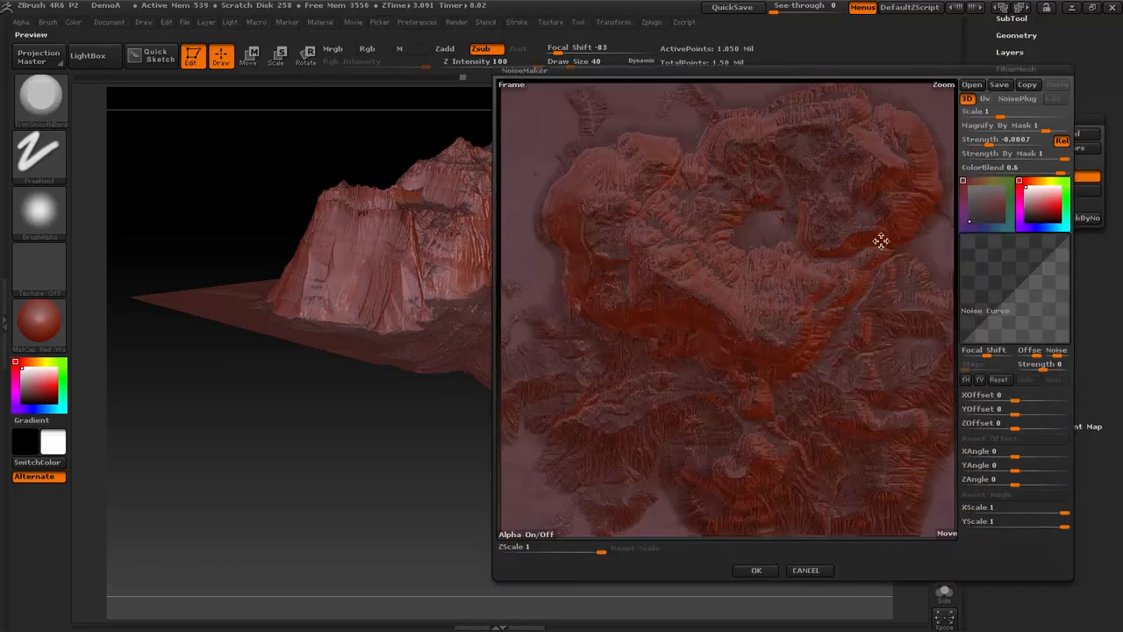
- Reshape the noise curve into a steeper S shape and set the noise scale to about 160
left_click_drag(880, 241, 882, 215)
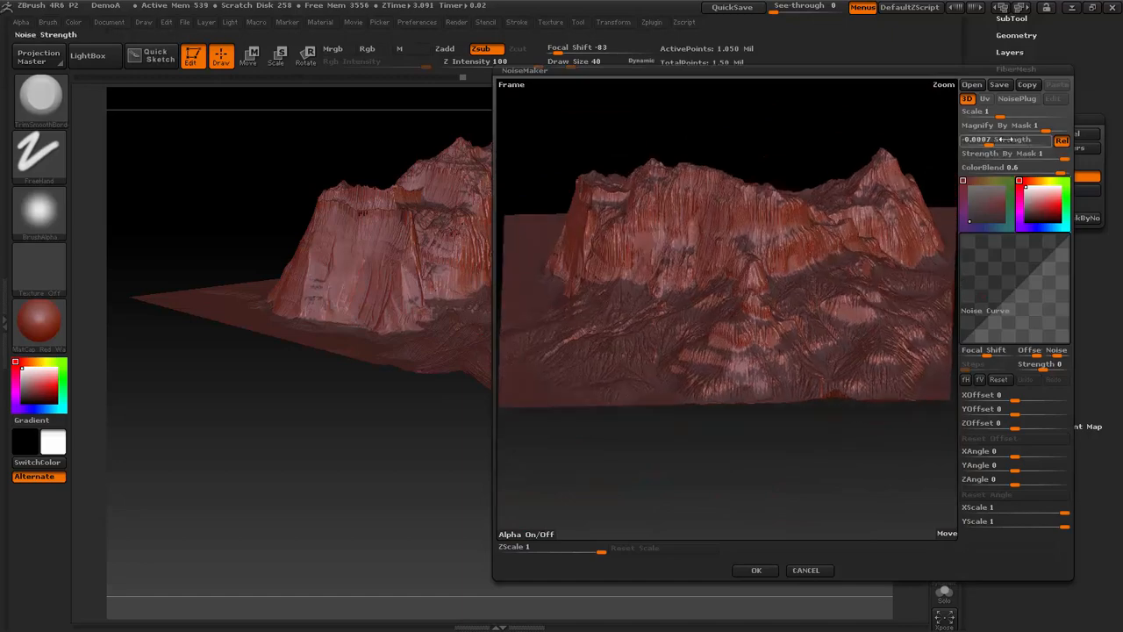
left_click_drag(1002, 115, 1022, 116)
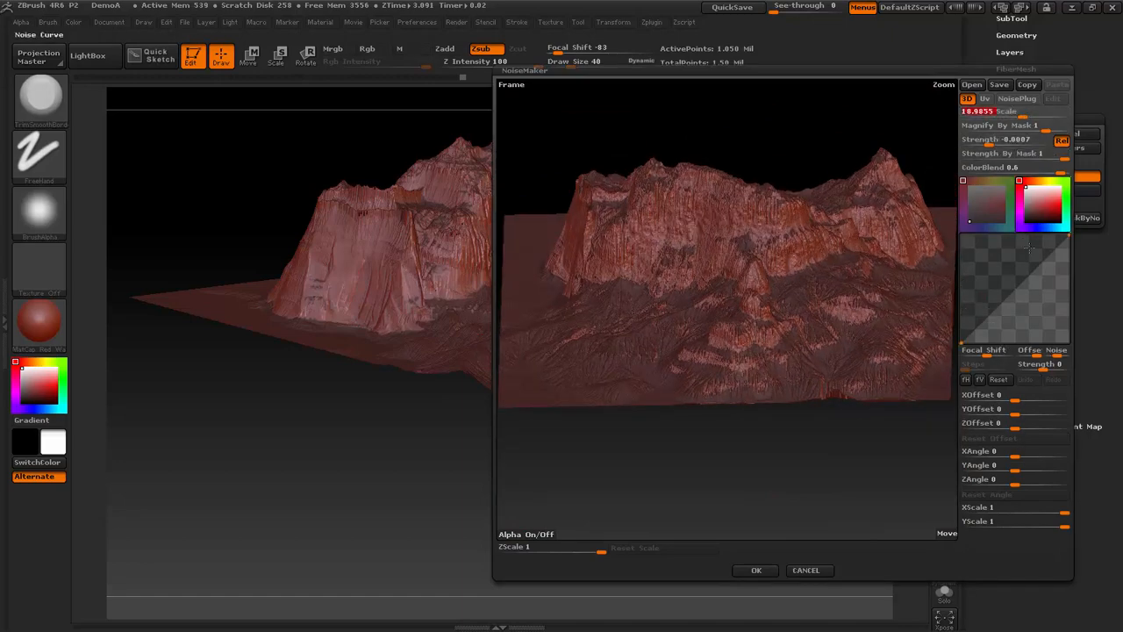
left_click_drag(1048, 252, 1032, 243)
left_click_drag(971, 285, 986, 325)
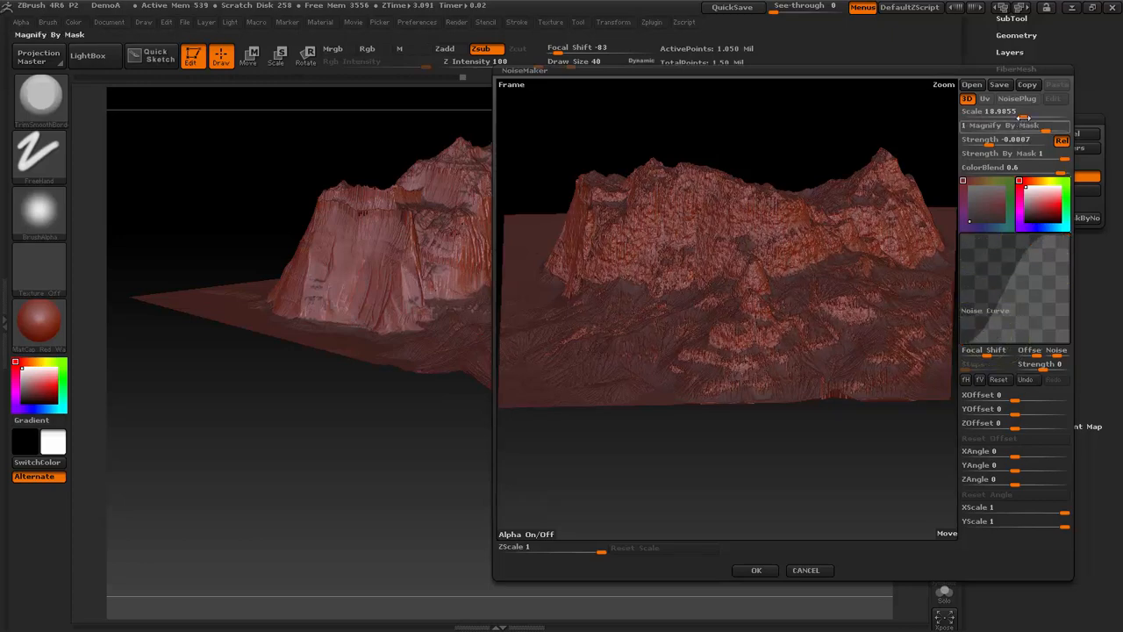
left_click_drag(1022, 112, 1048, 116)
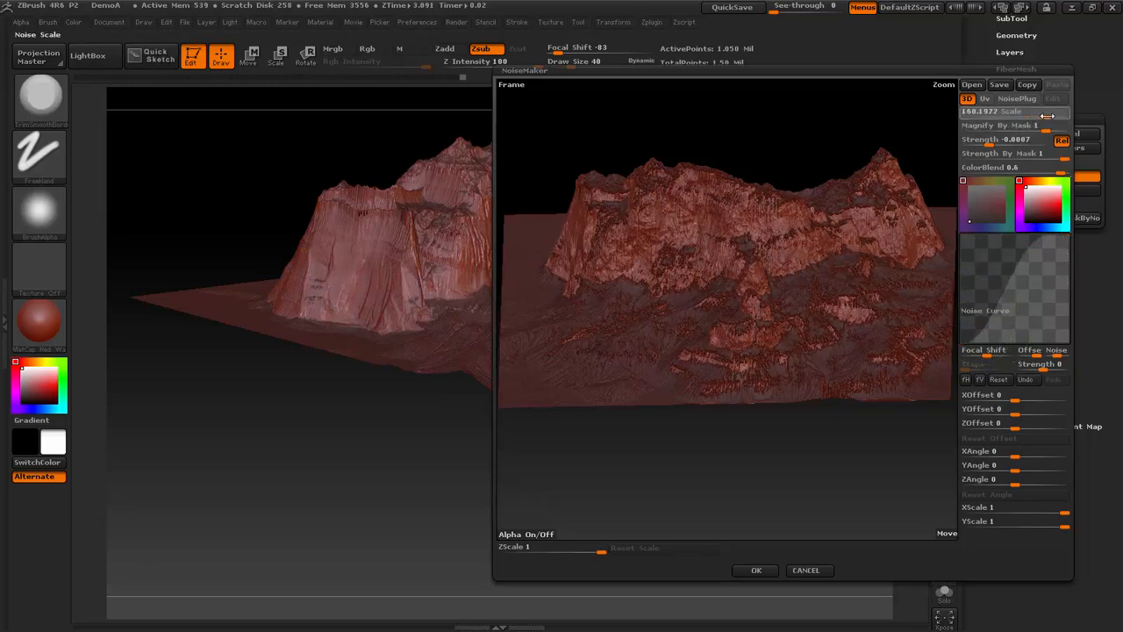
left_click(1047, 116)
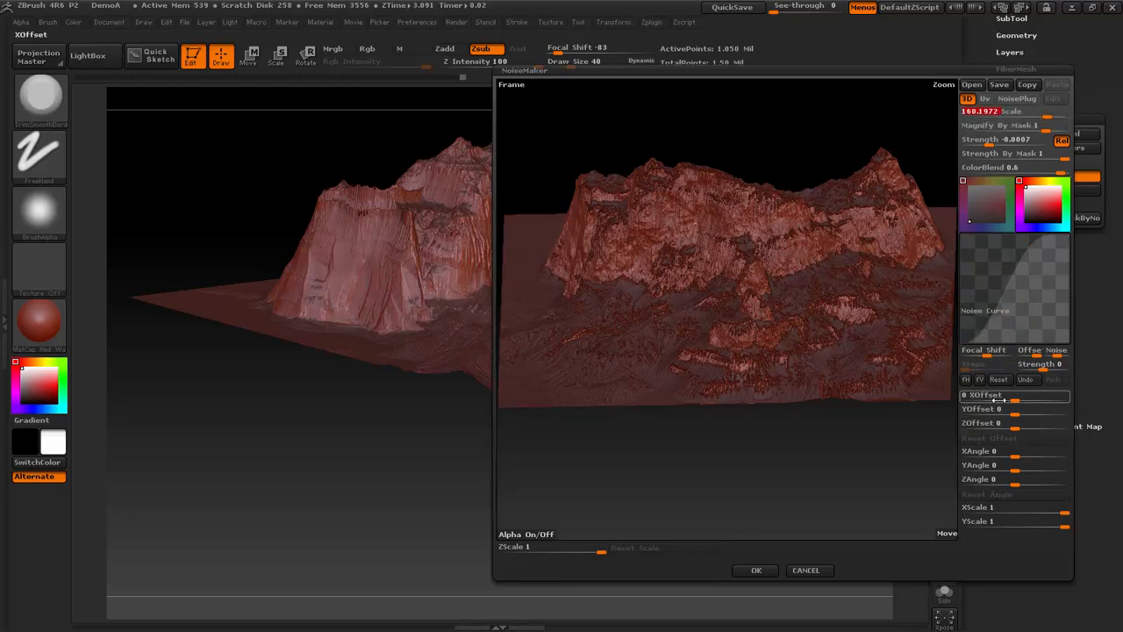
- Set the noise XScale to about 0.39 and its scale to about 288, accept it, and mask the terrain by the noise
left_click_drag(1061, 512, 1000, 509)
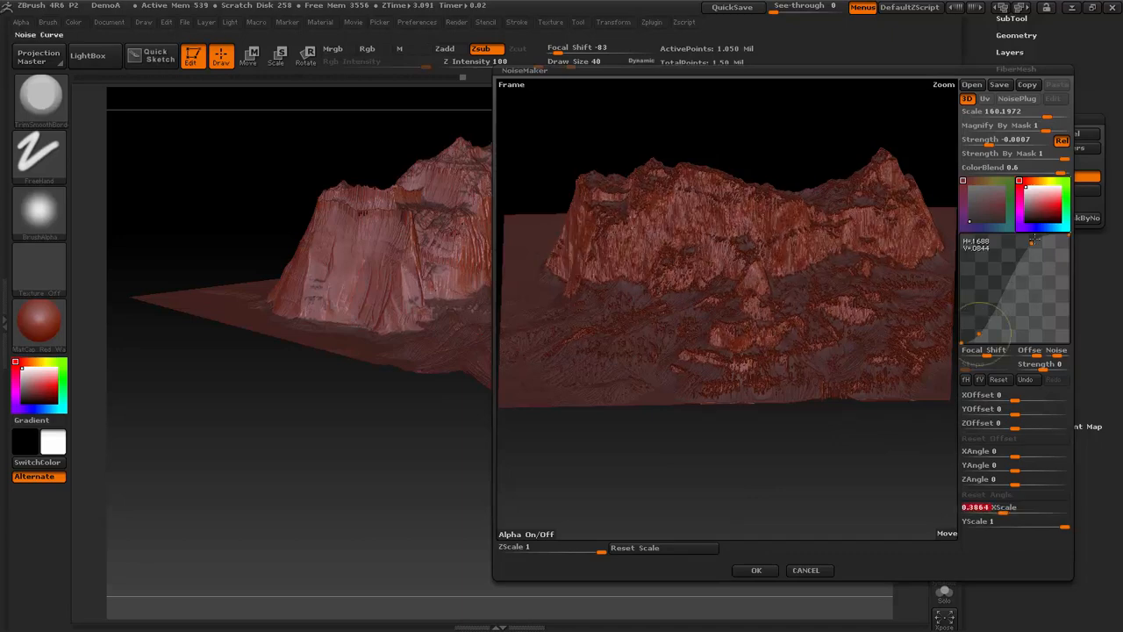
left_click_drag(1046, 115, 1057, 115)
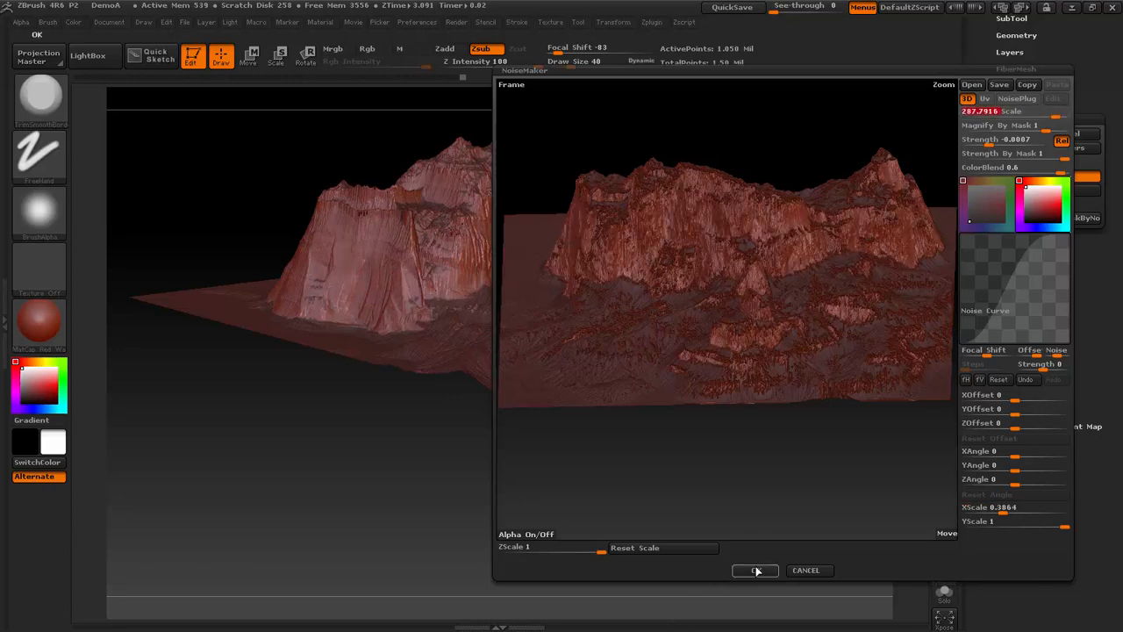
left_click(754, 570)
left_click_drag(699, 503, 917, 478)
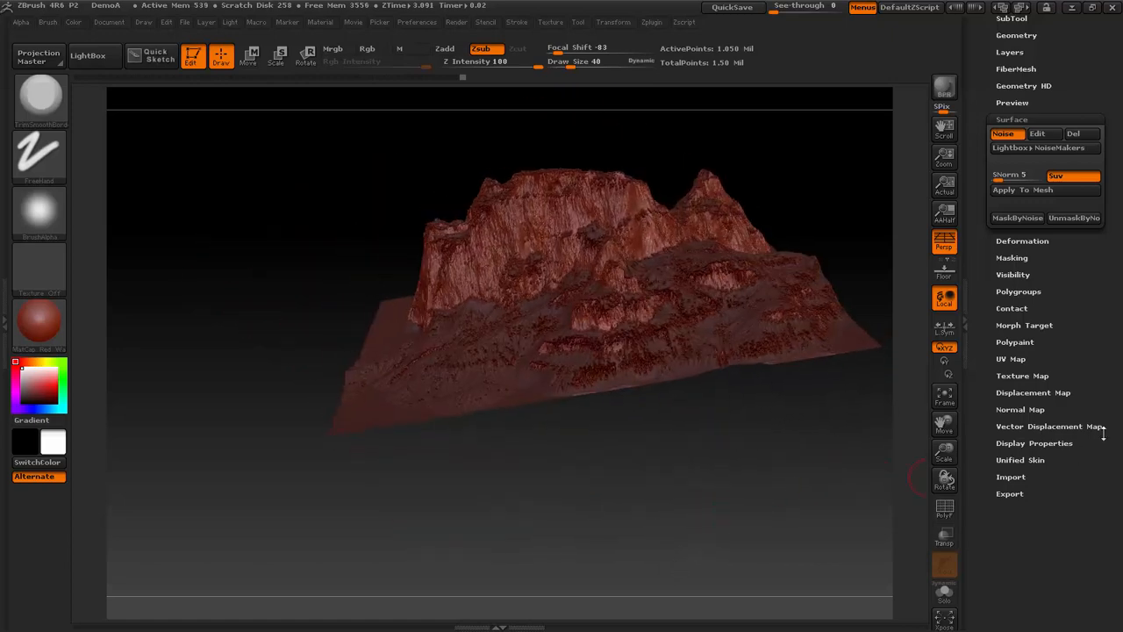
left_click(1007, 221)
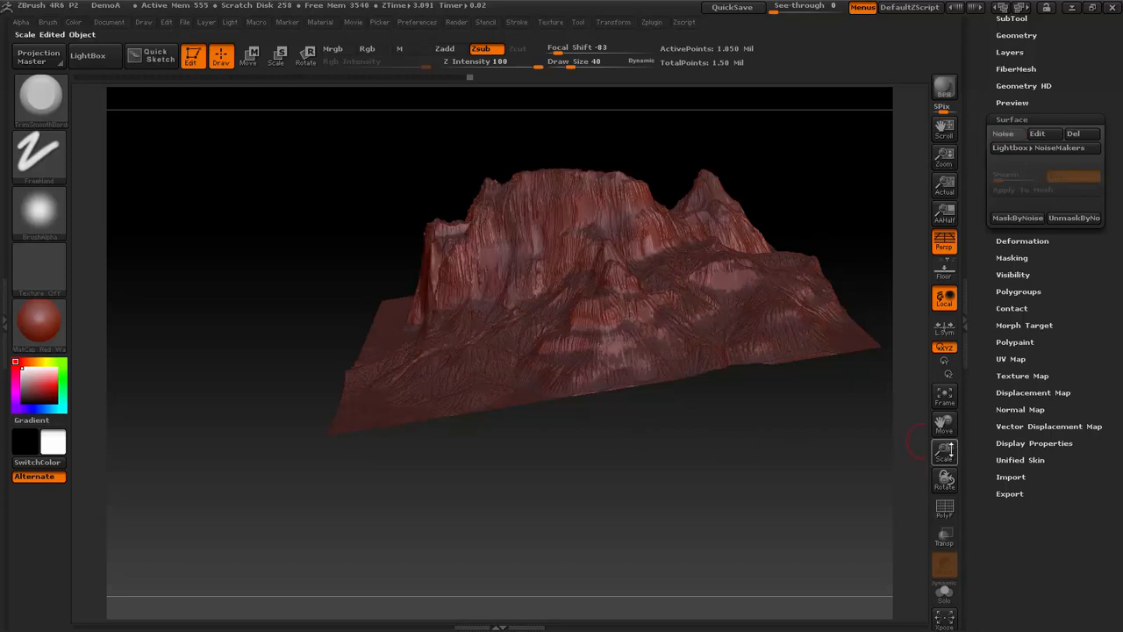
- Choose the Standard brush with the DragRect stroke and a different alpha for detailing the cliffs
left_click_drag(950, 451, 1053, 558)
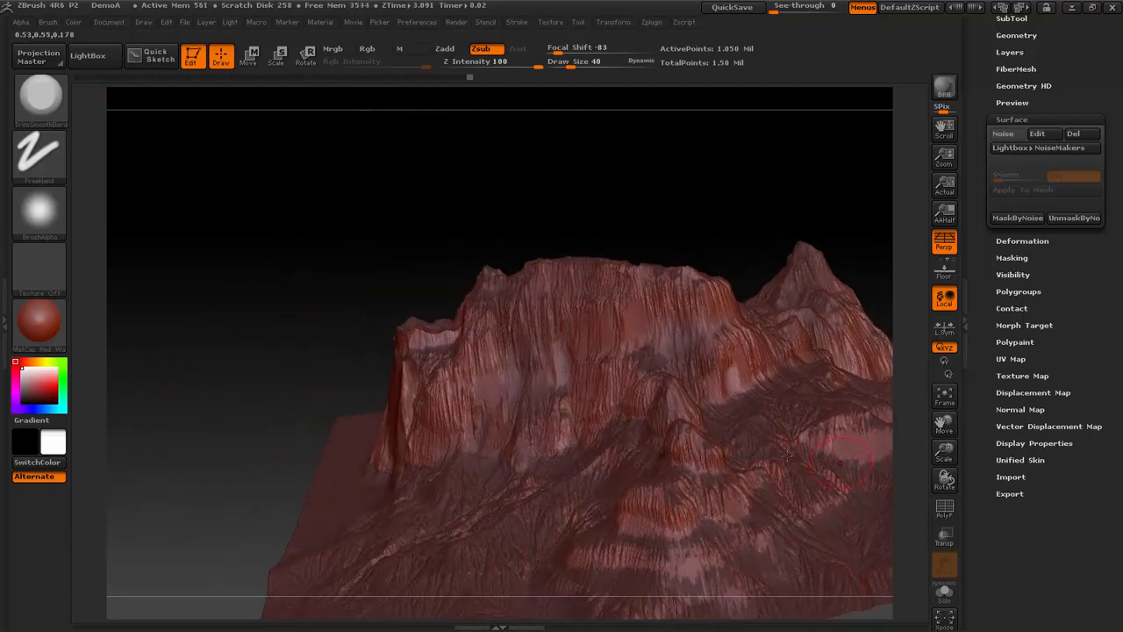
key("b")
key("s")
key("t")
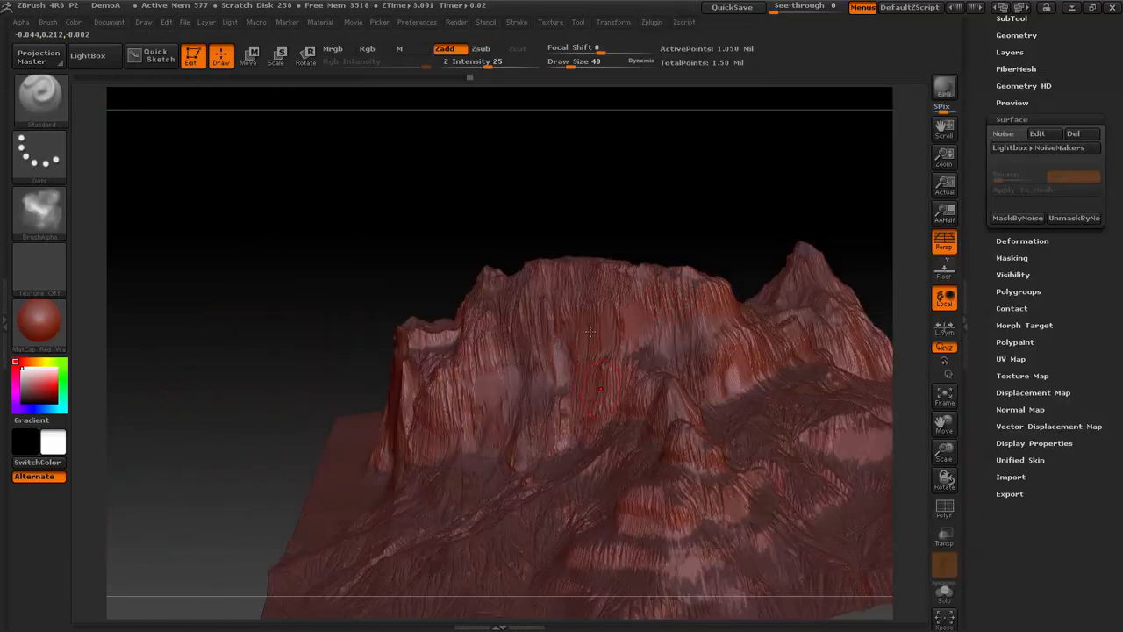
left_click(53, 160)
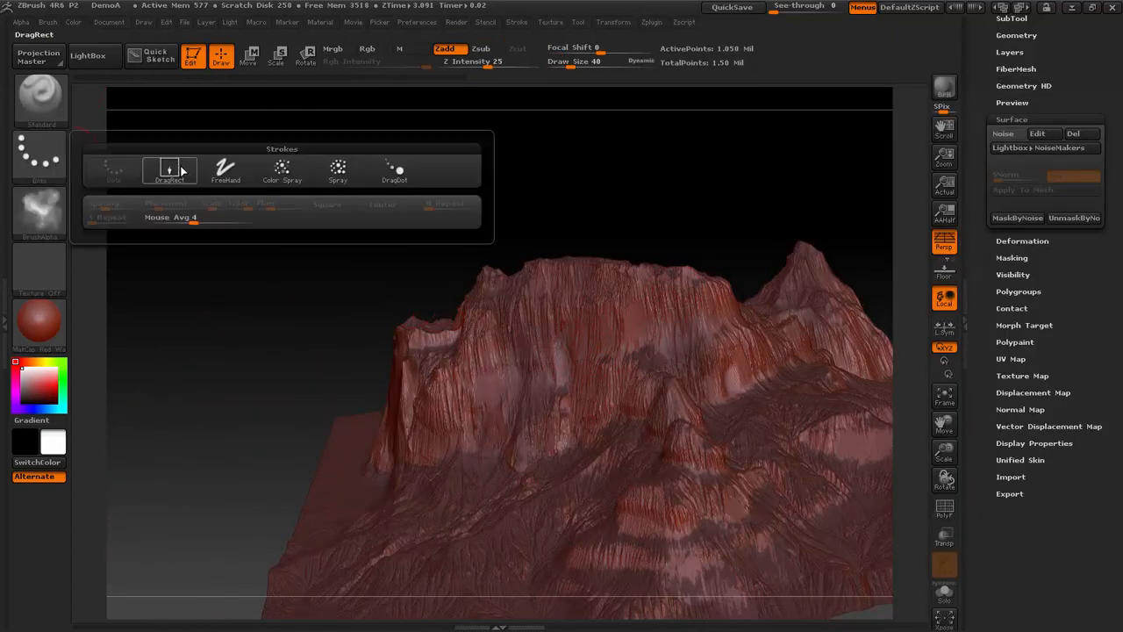
left_click(174, 169)
left_click(39, 212)
left_click(176, 231)
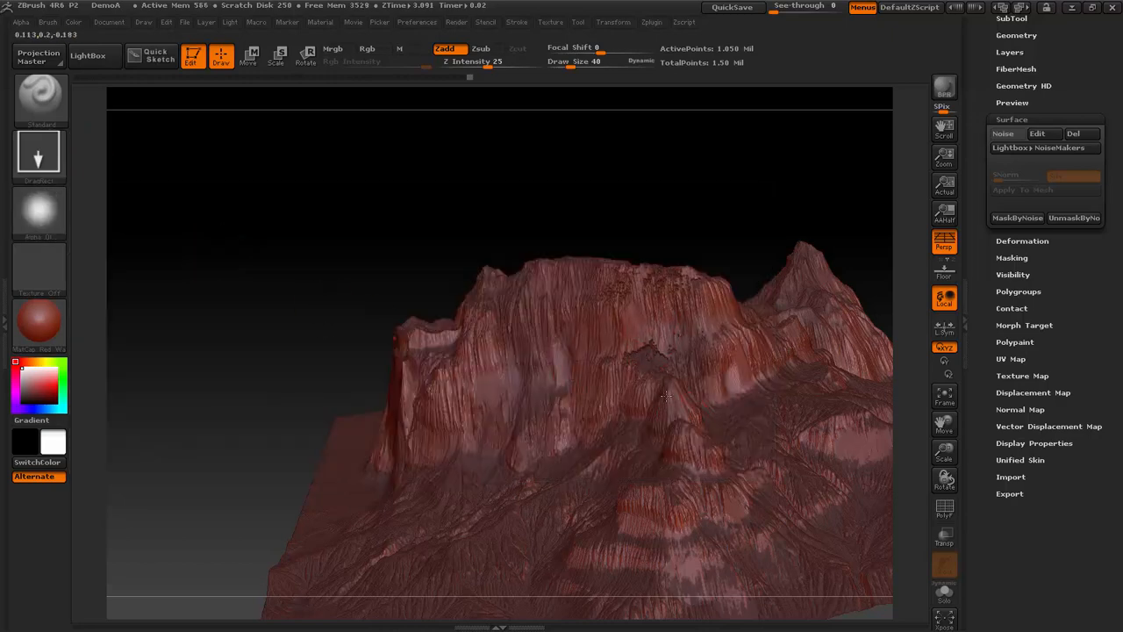
- Stamp rough rock relief onto the main cliff face and mask the terrain by the surface noise again
left_click_drag(666, 396, 676, 566)
left_click_drag(675, 495, 688, 499)
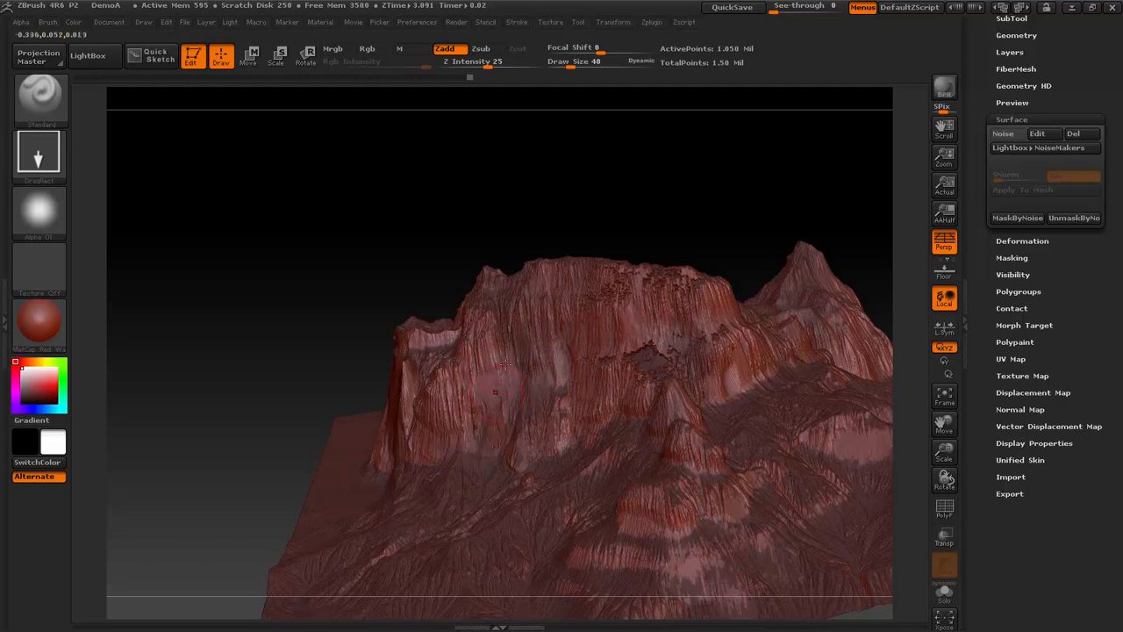
left_click_drag(505, 364, 534, 600)
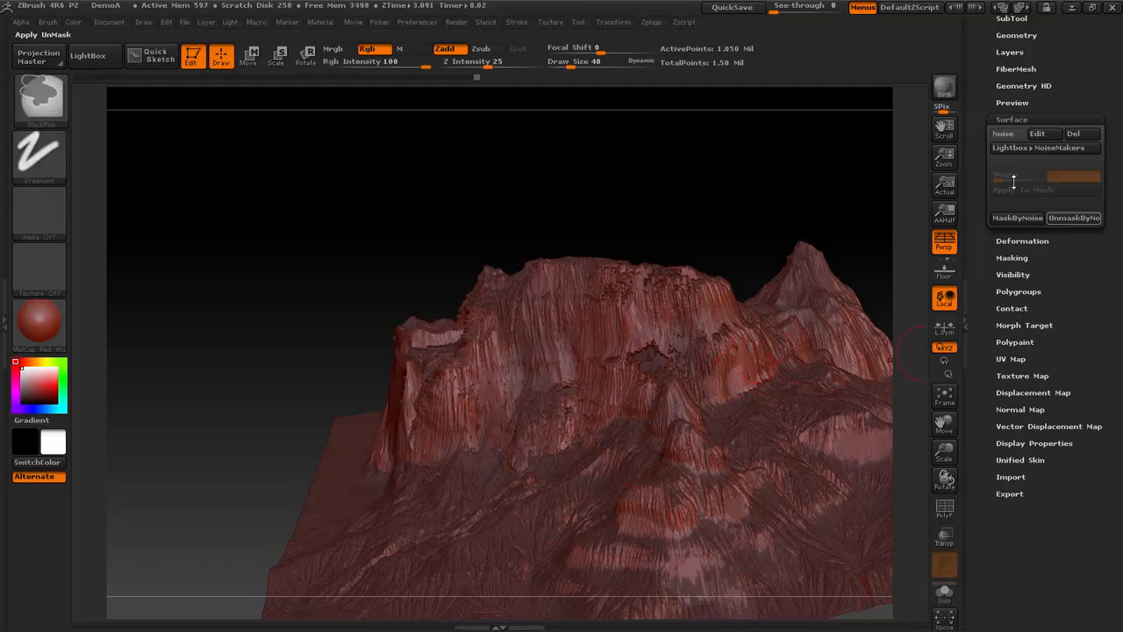
left_click(1013, 133)
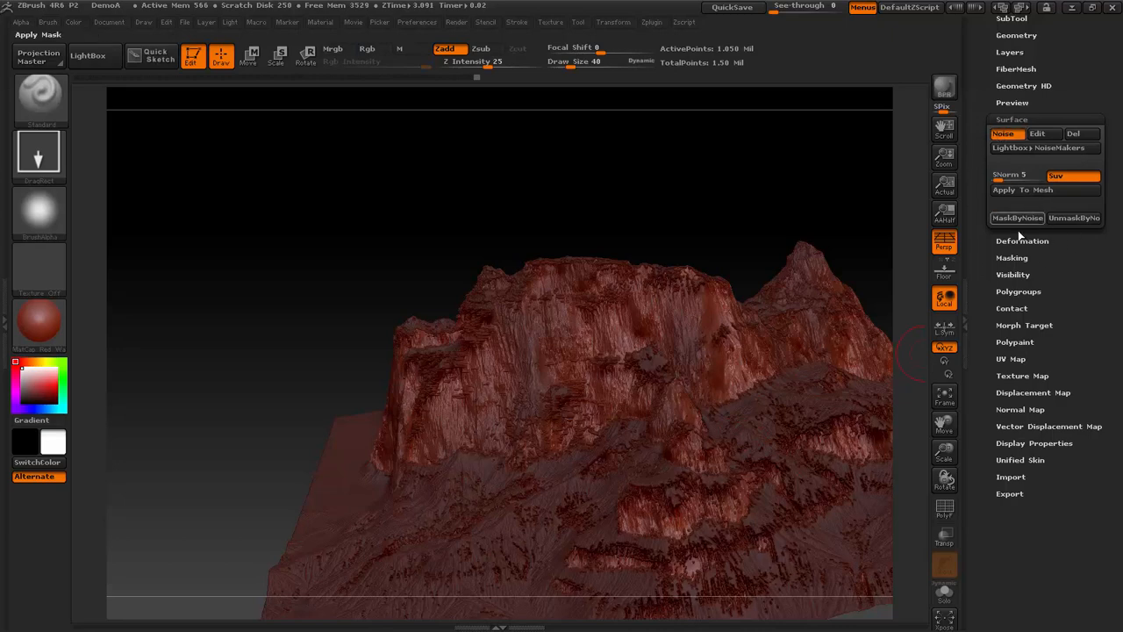
left_click(1018, 220)
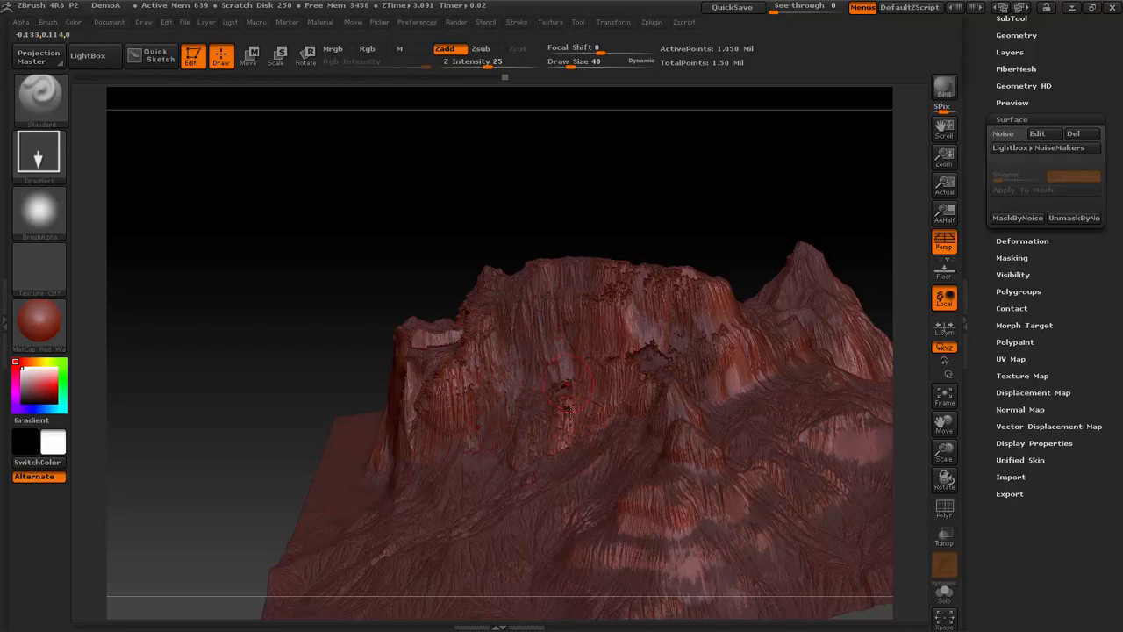
- Try more stamps on the cliff face and set the brush's focal shift to -84
mouse_move(723, 272)
left_mouse_down()
mouse_move(742, 190)
mouse_move(738, 229)
mouse_move(787, 313)
mouse_move(725, 371)
mouse_move(672, 375)
mouse_move(721, 368)
mouse_move(705, 341)
left_mouse_up()
left_click(606, 373, "ctrl")
left_click(596, 378, "ctrl")
key("space")
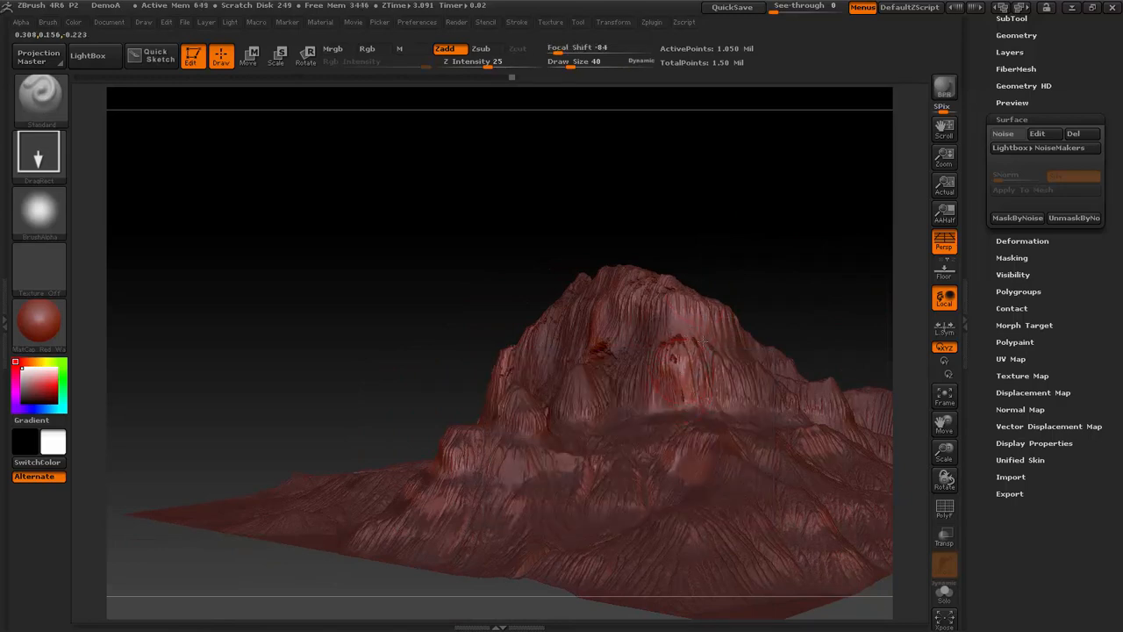
- Check the stamped cliffs from other sides and undo the stamps and noise masking back to the original slope mask
left_click_drag(783, 296, 767, 239)
left_click_drag(798, 254, 837, 292, "ctrl")
left_click_drag(806, 274, 869, 226)
key("ctrl+z")
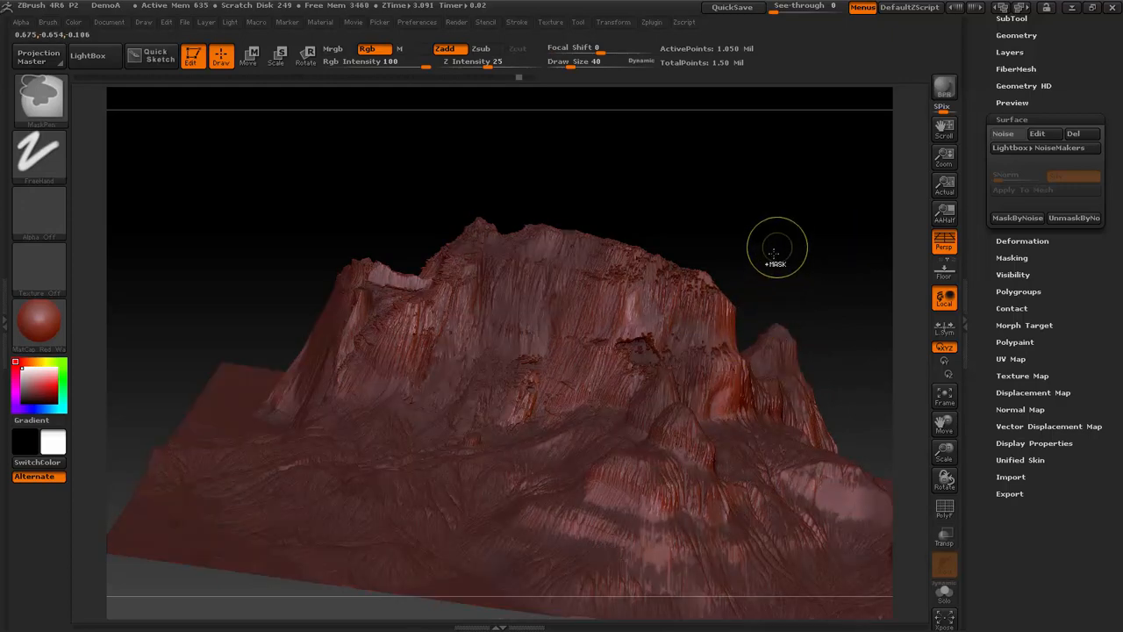
mouse_move(757, 231)
left_mouse_down()
mouse_move(780, 228)
mouse_move(761, 208)
left_mouse_up()
key("ctrl+z")
key("ctrl+z")
key("ctrl+z")
key("ctrl+z")
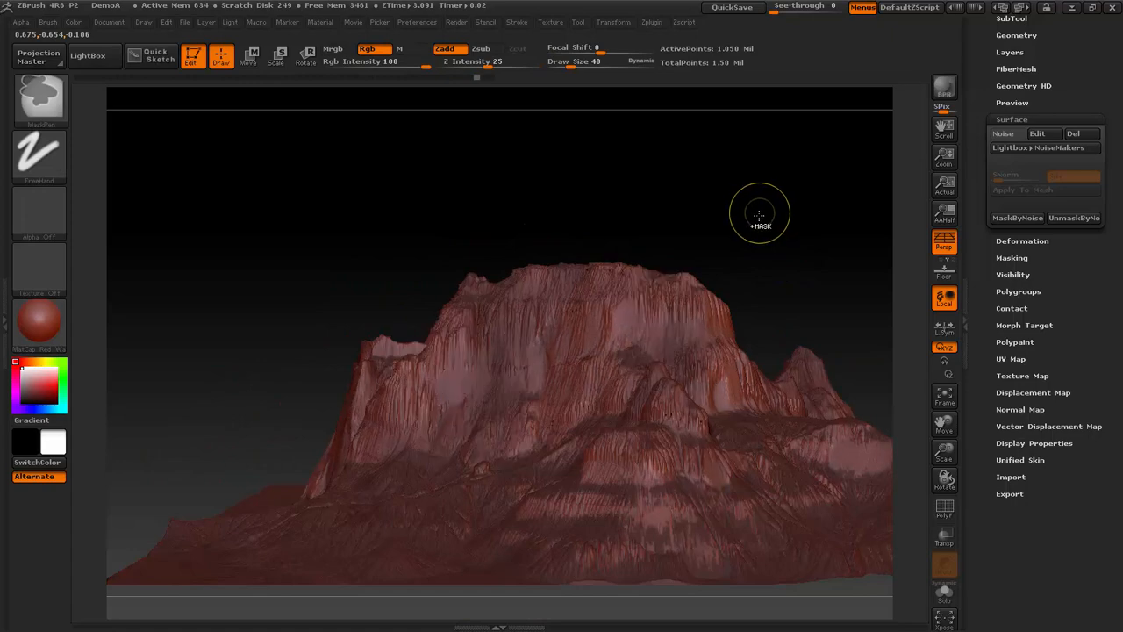
- Add surface noise with scale about 238, XScale about 0.35 and a steep S-shaped noise curve
left_click(1002, 135)
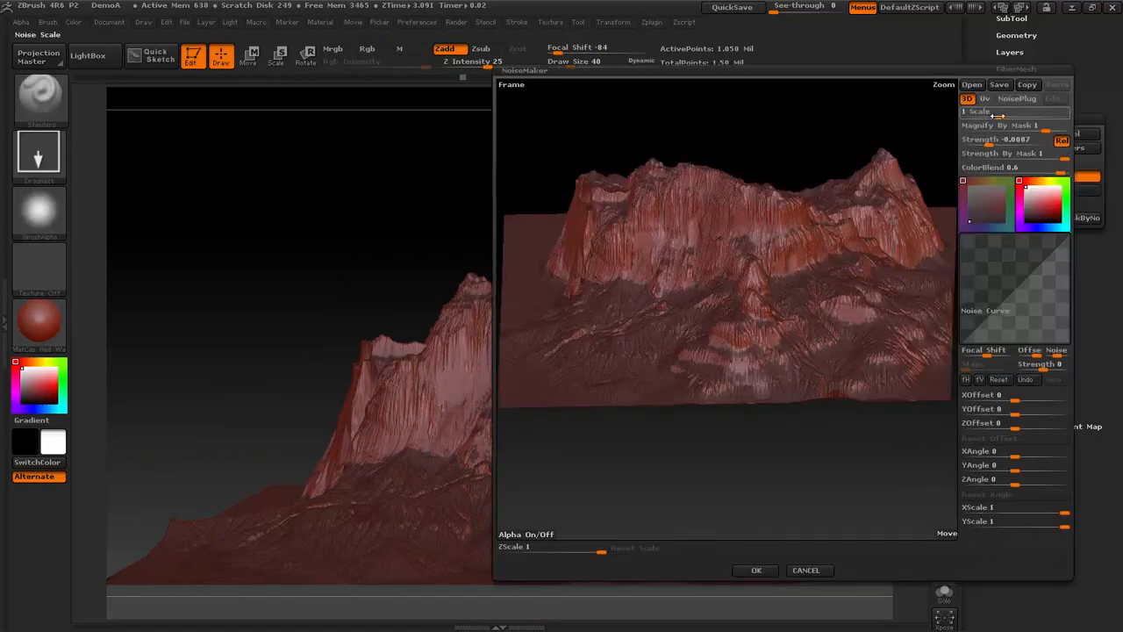
left_click_drag(995, 115, 1065, 116)
left_click_drag(1052, 249, 1017, 243)
mouse_move(981, 308)
left_mouse_down()
mouse_move(980, 322)
mouse_move(995, 320)
left_mouse_up()
left_click_drag(1006, 281, 999, 296)
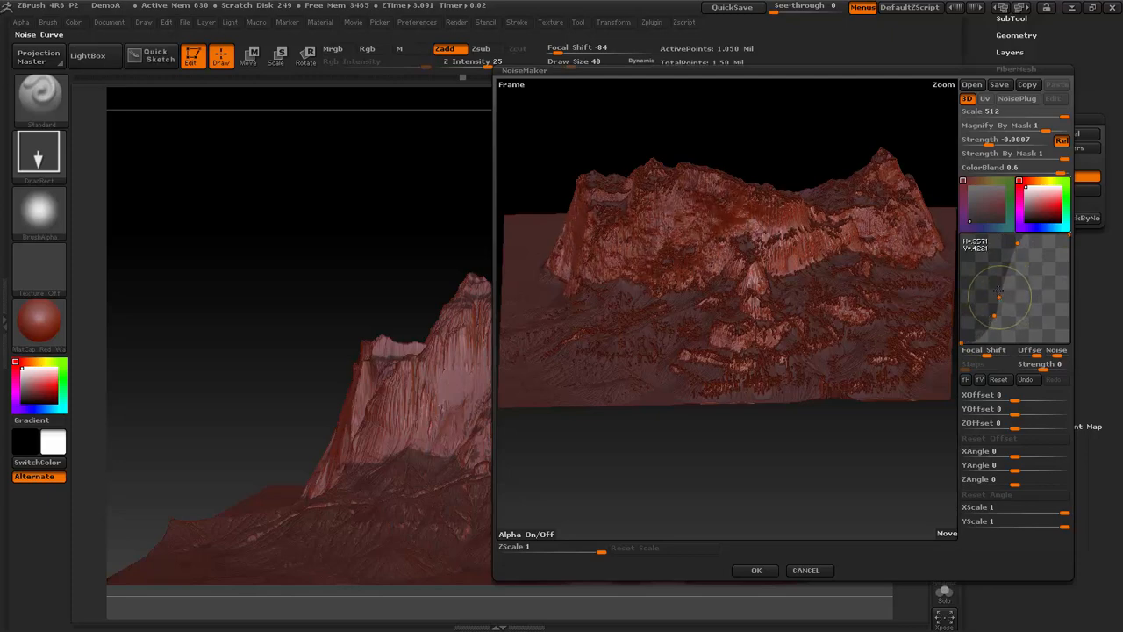
left_click_drag(1063, 115, 1052, 115)
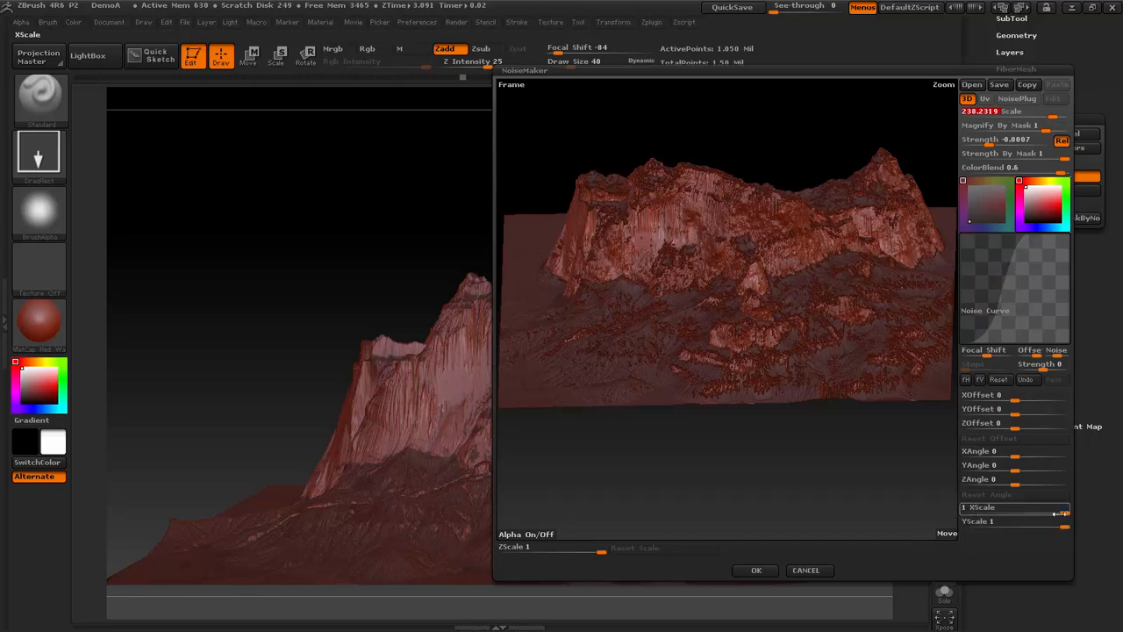
left_click_drag(1060, 514, 992, 508)
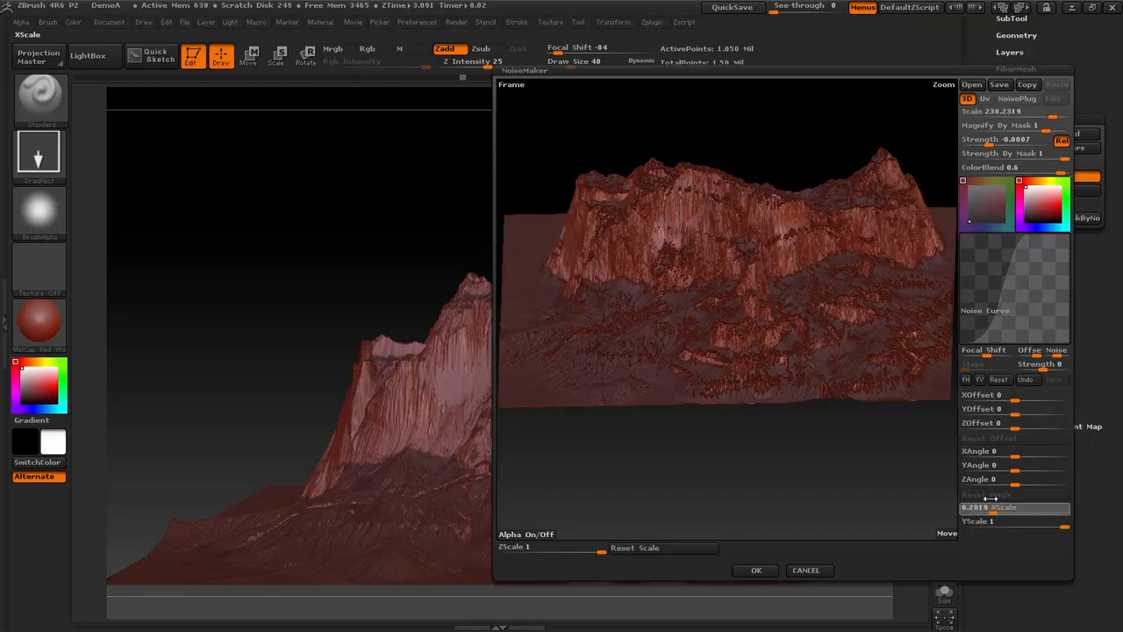
left_click(756, 569)
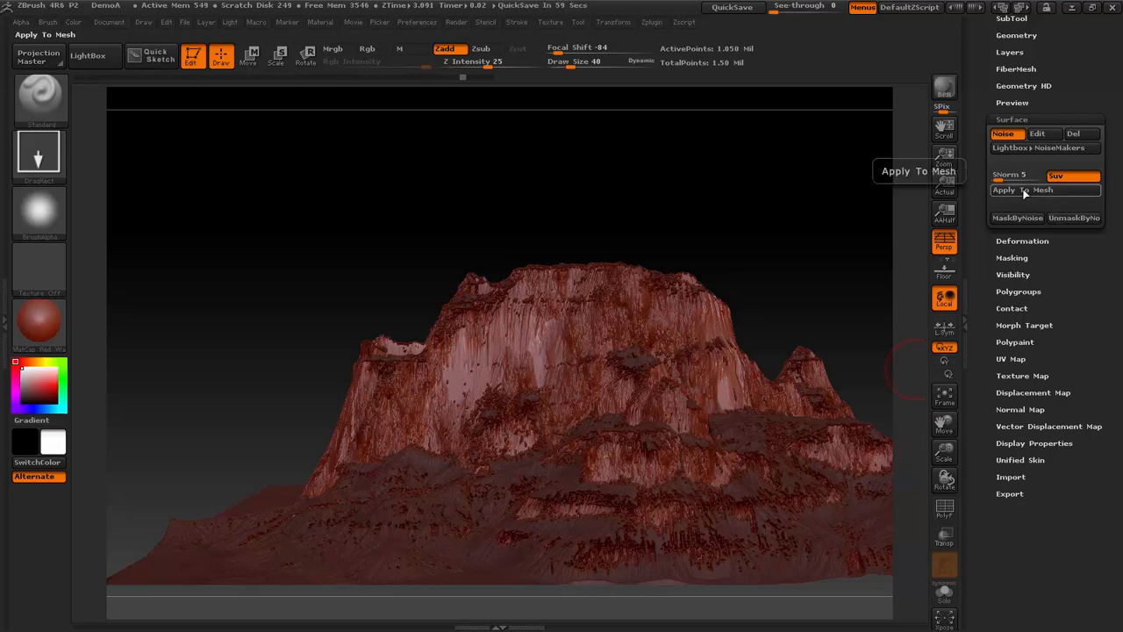
- Set the noise strength to about -0.0003 and try applying the noise to the terrain mesh
left_click(1056, 141)
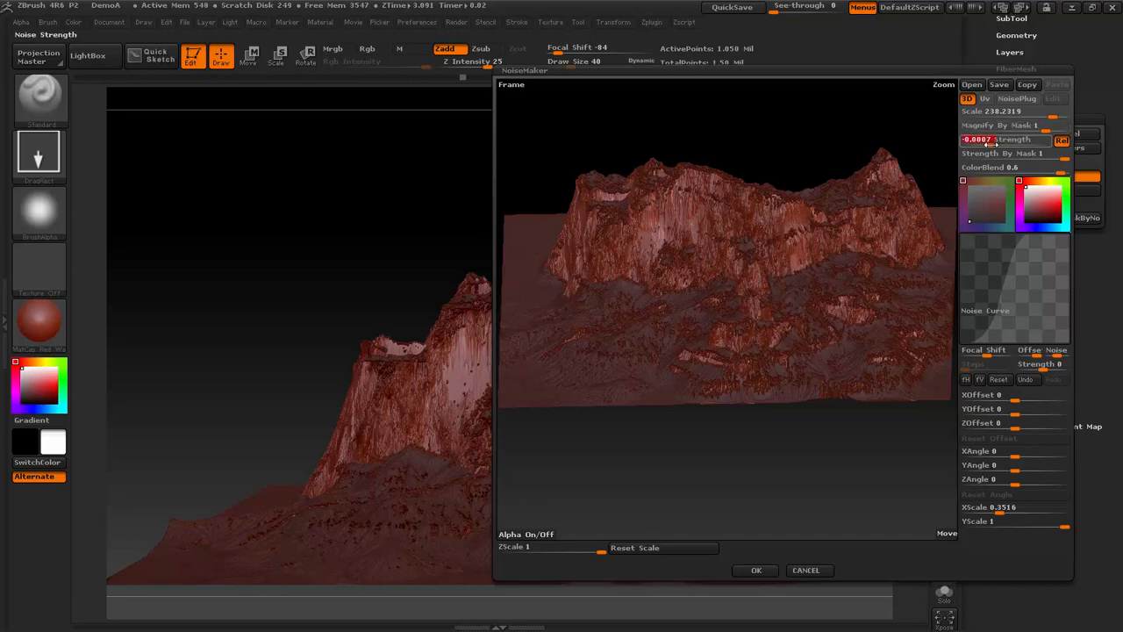
left_click_drag(989, 143, 994, 143)
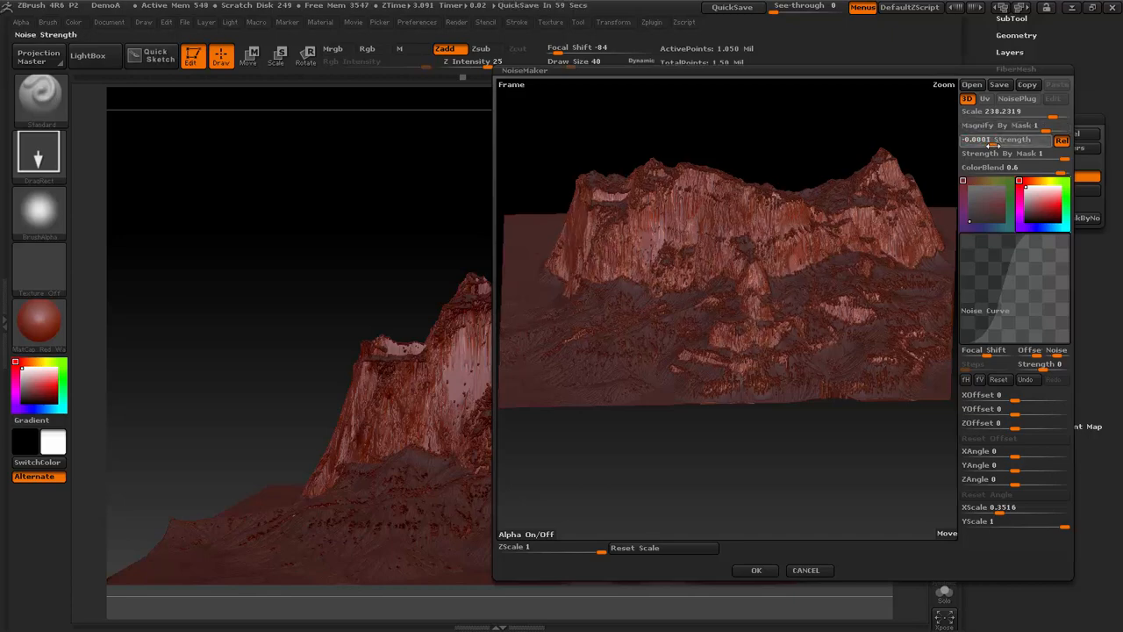
left_click(755, 571)
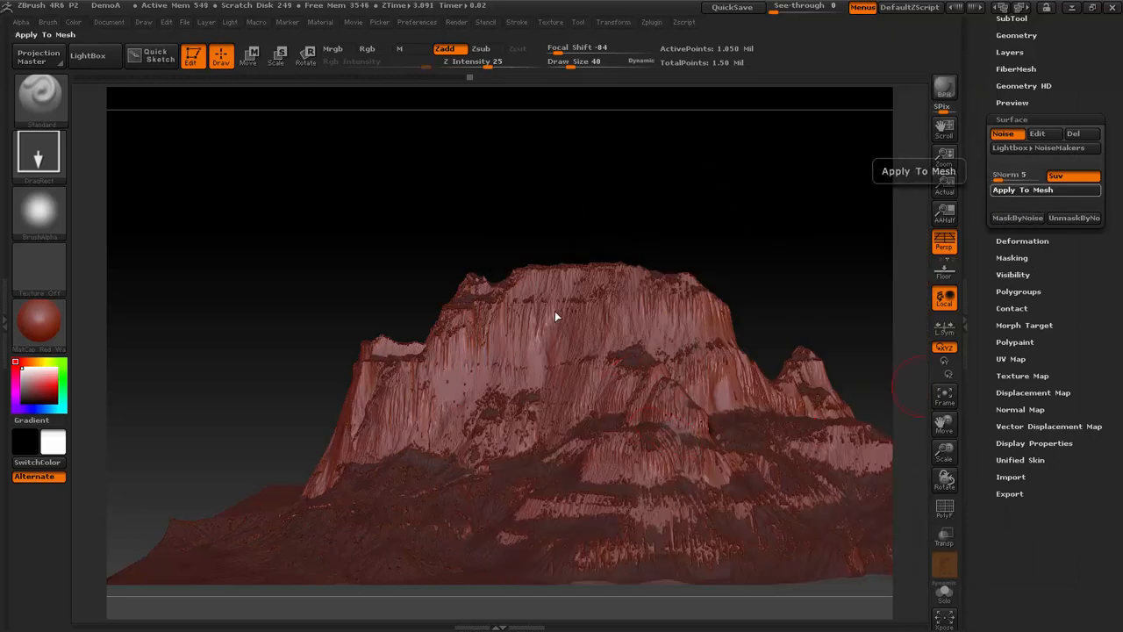
left_click_drag(847, 221, 817, 230)
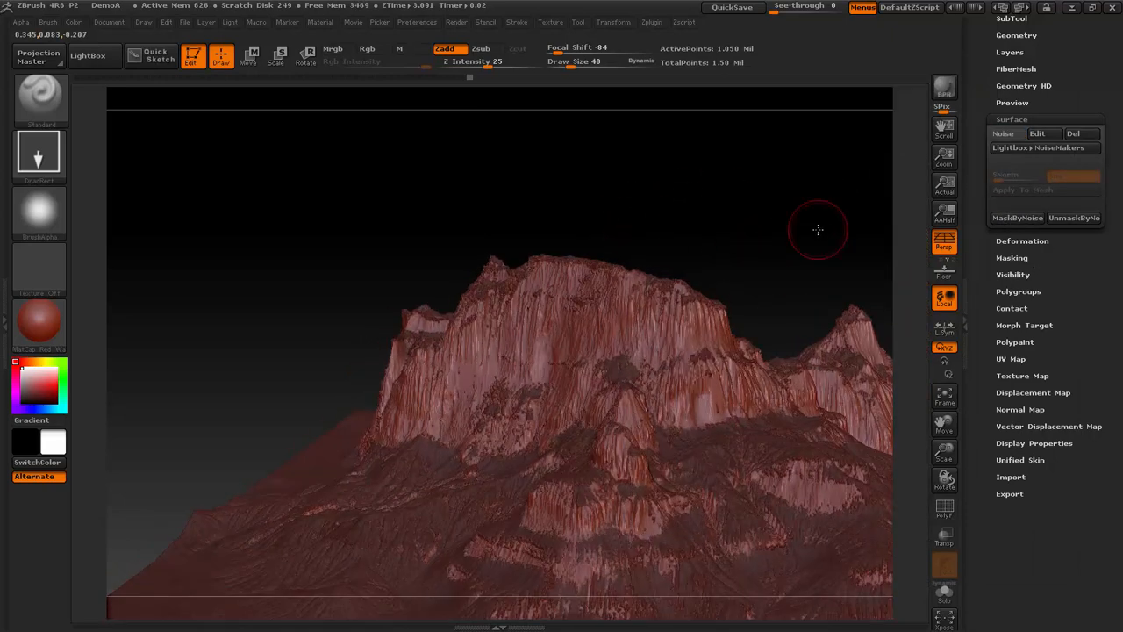
key("ctrl+z")
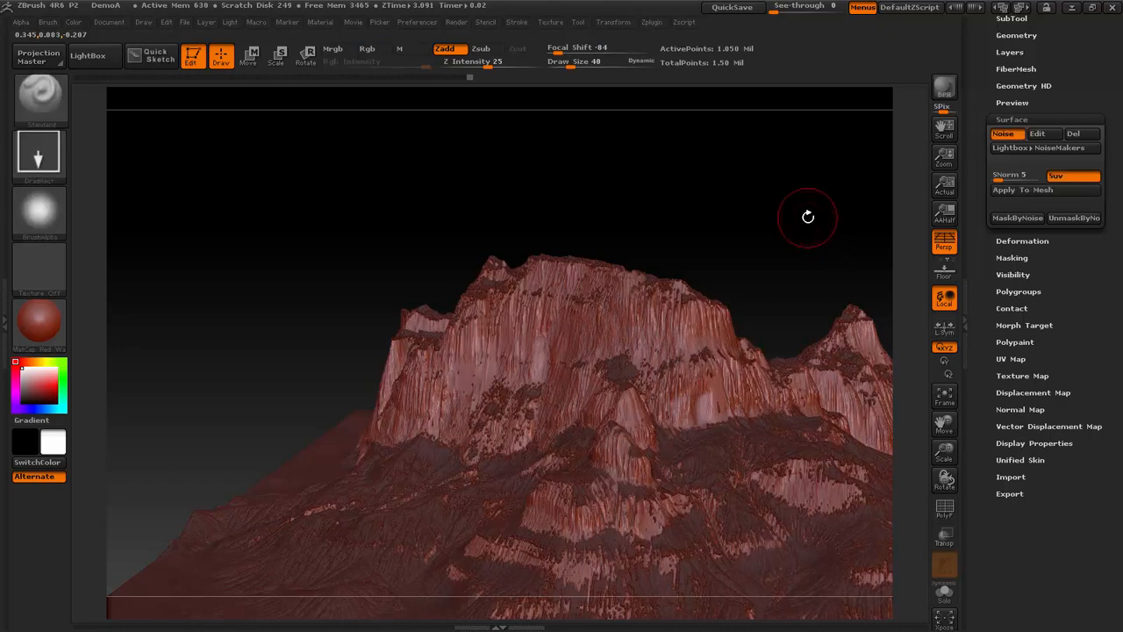
- Set the surface noise strength to a positive value of about 0.0001 and accept it
left_click(1037, 134)
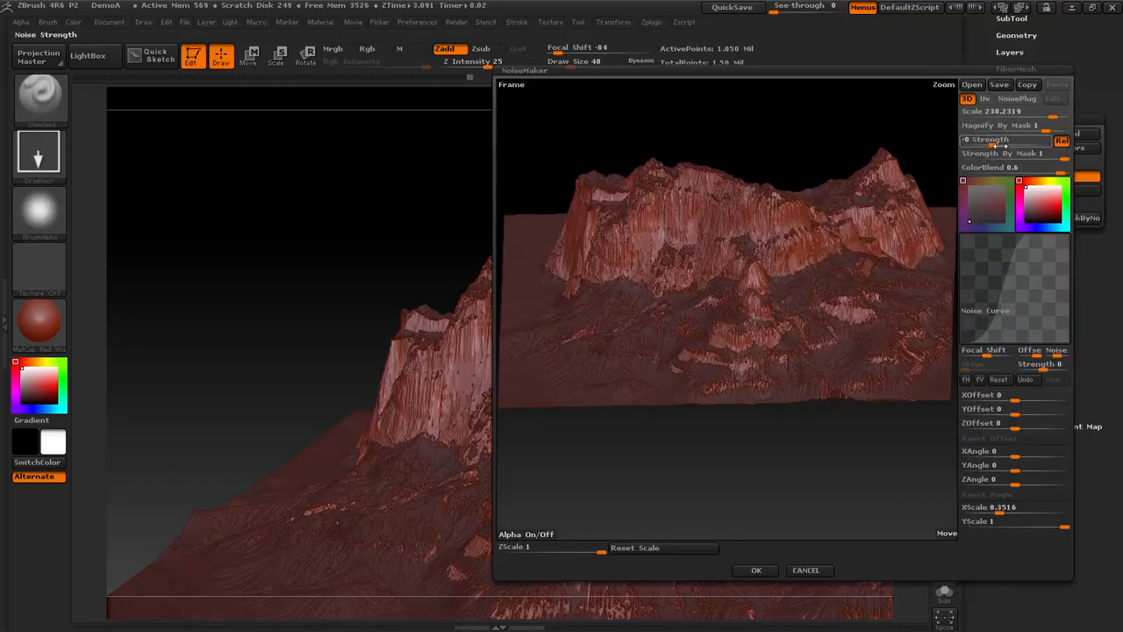
left_click_drag(1000, 145, 1020, 146)
left_click(1020, 147)
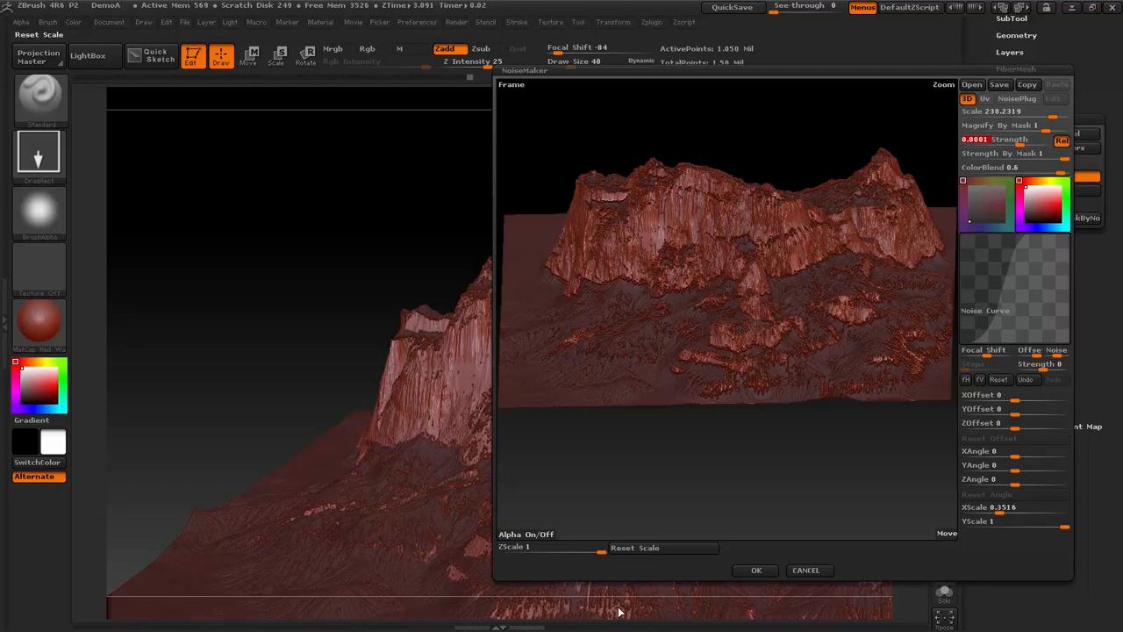
left_click(754, 572)
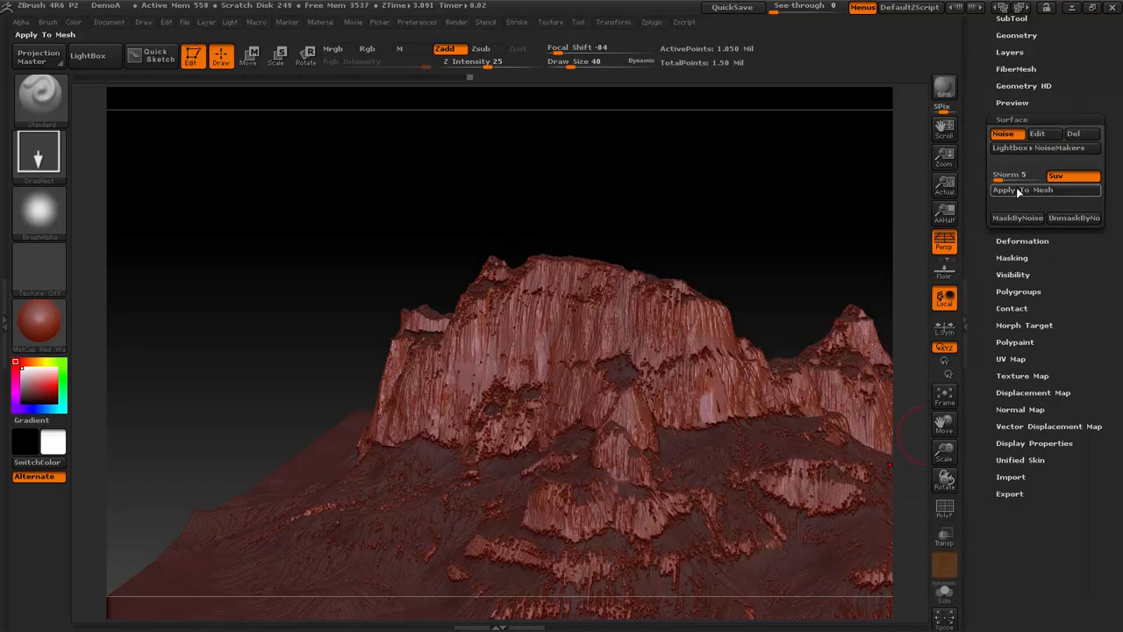
- Try applying the positive-strength noise to the mesh and check the cliffs from a lower angle
left_click(1022, 190)
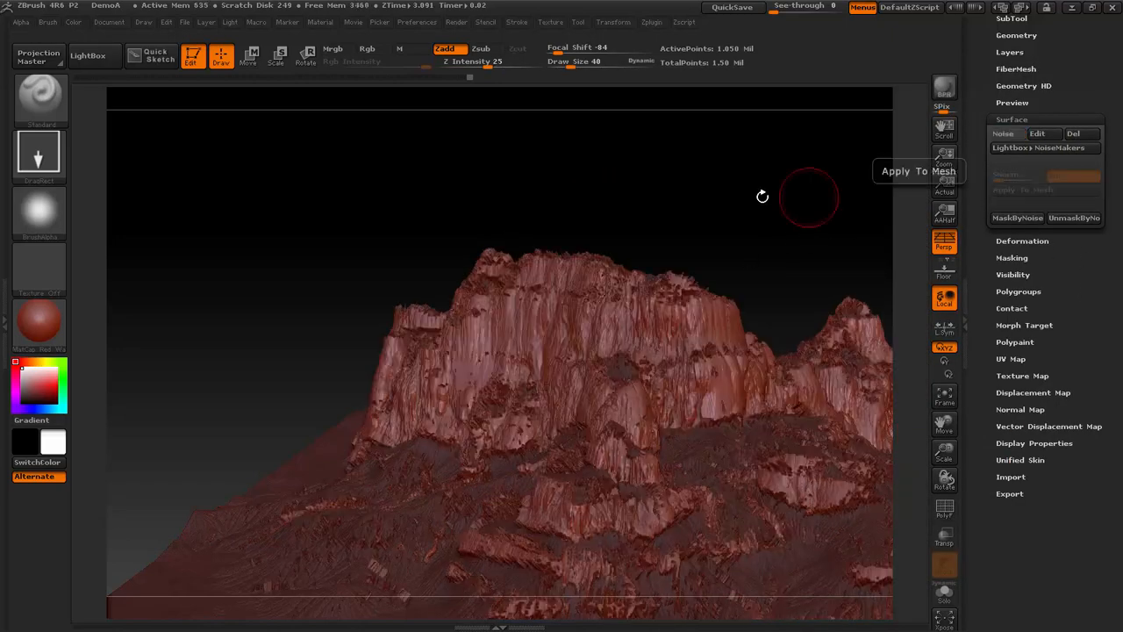
key("ctrl+z")
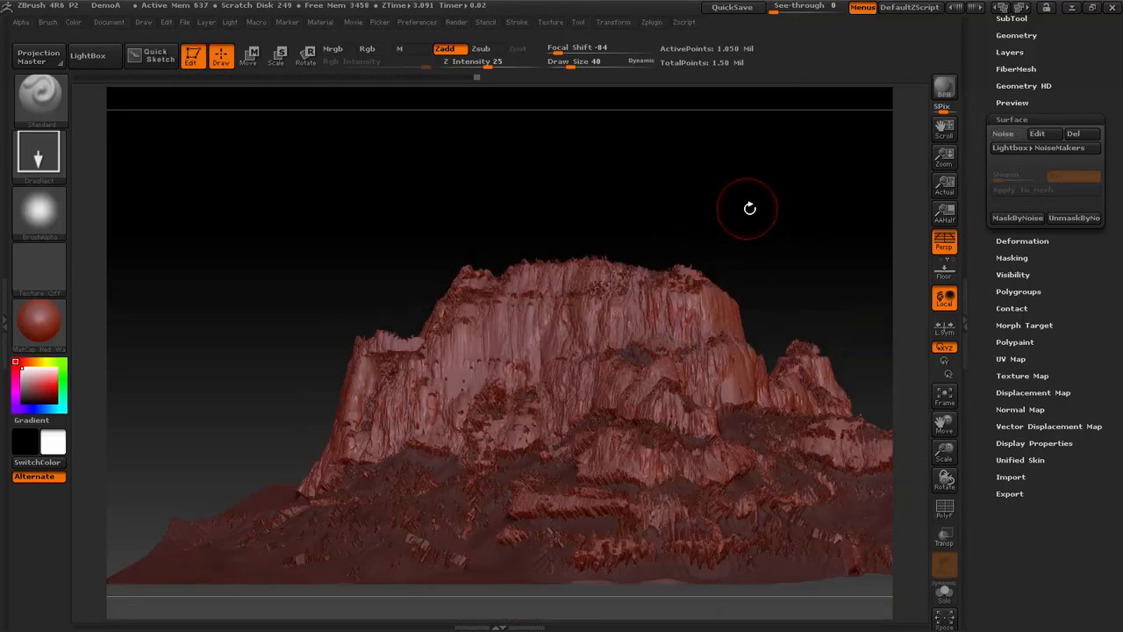
key("ctrl+z")
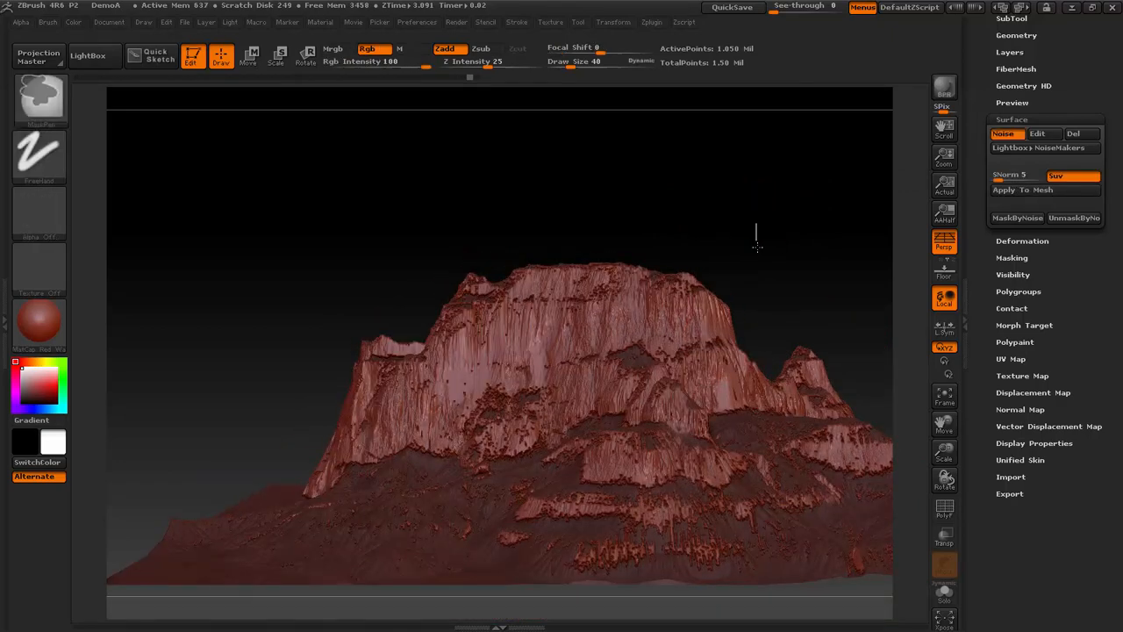
key("ctrl+z")
key("ctrl+z")
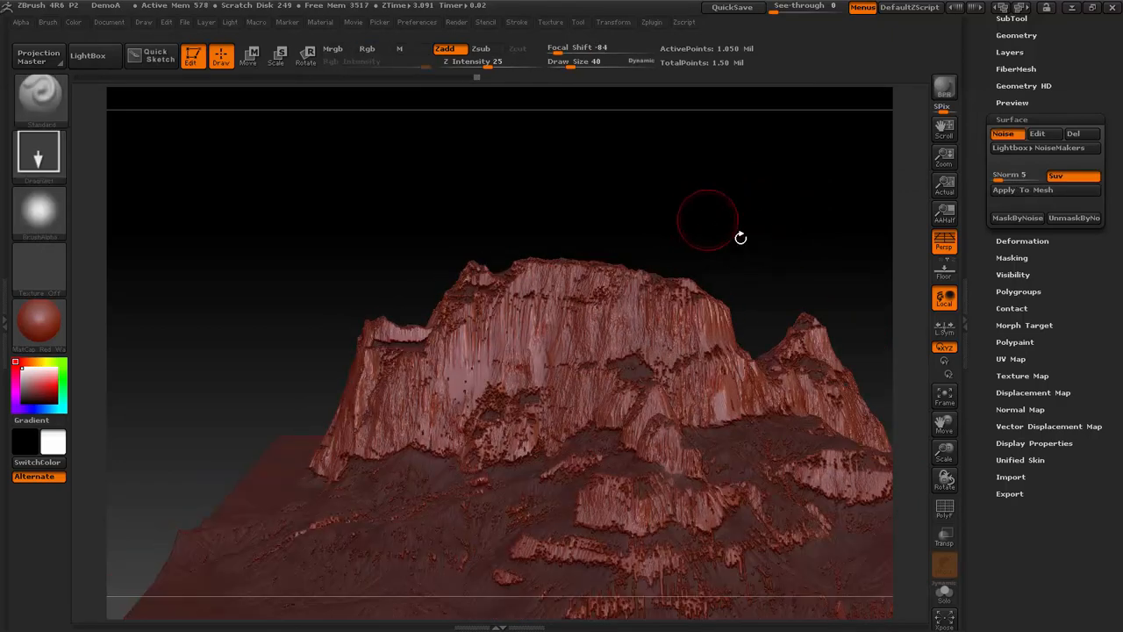
- Blur the terrain's slope mask and check how the noise blends across the cliffs
left_click(1012, 257)
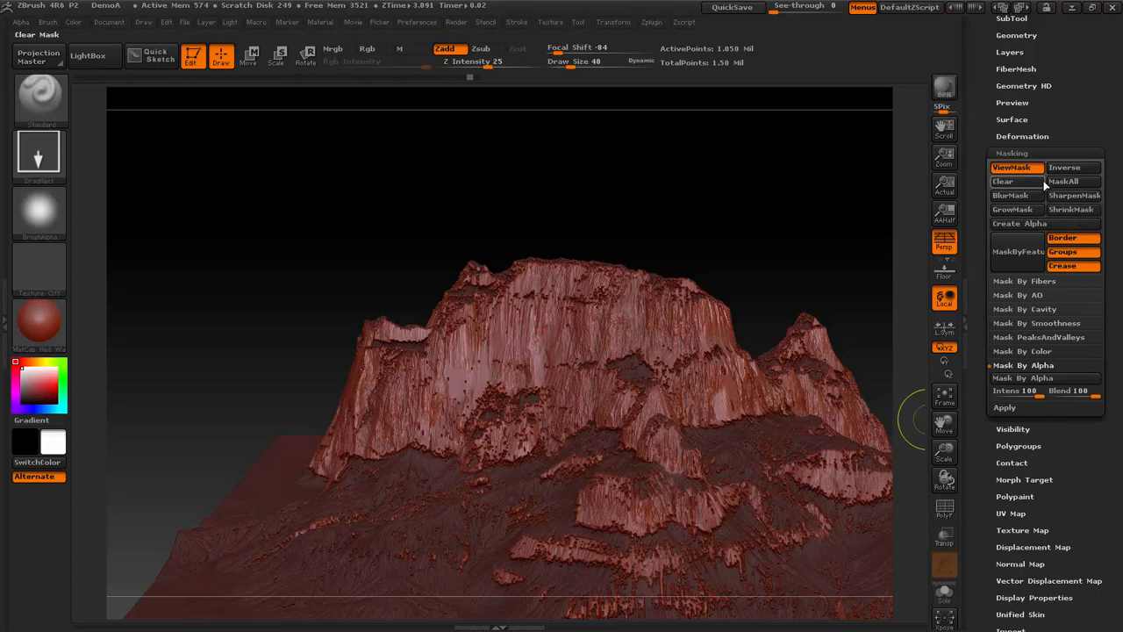
left_click(1027, 198)
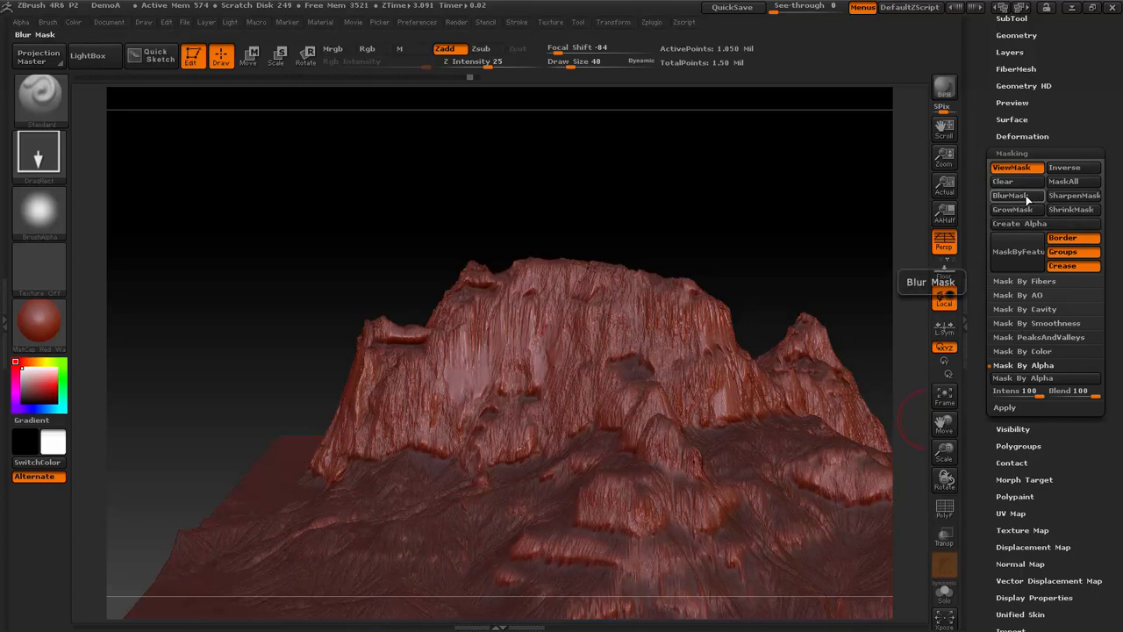
left_click_drag(789, 190, 797, 165)
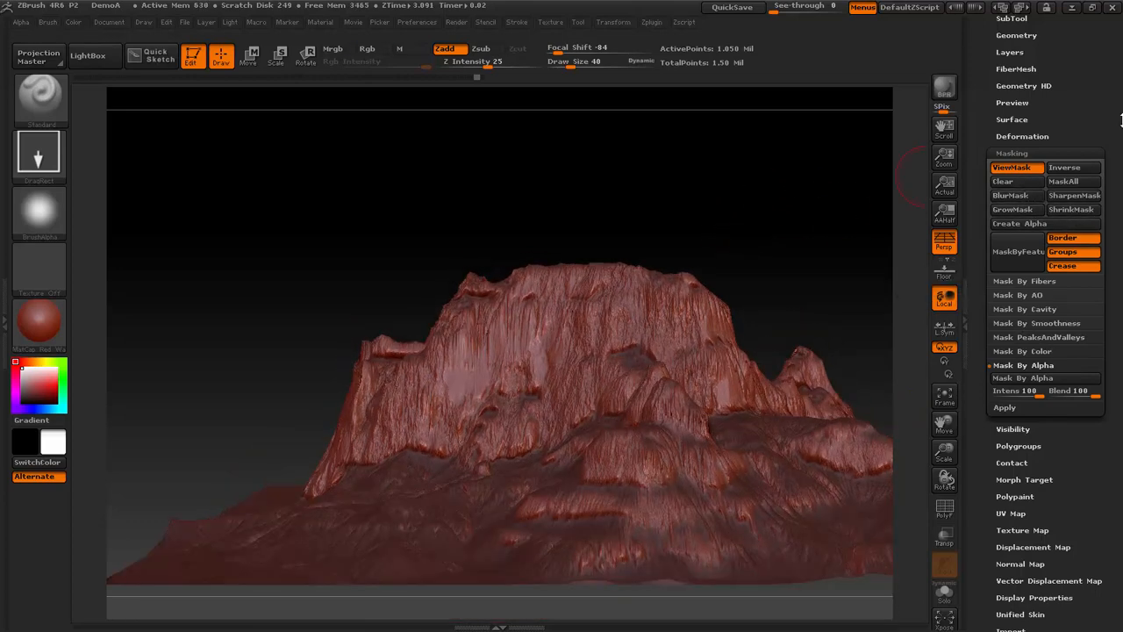
- Accept the existing surface noise settings and apply the noise to the masked terrain mesh
left_click(1032, 70)
left_click_drag(1103, 16, 1088, 88)
left_click(779, 129, "ctrl+alt")
scroll(1066, 112, "up", 1)
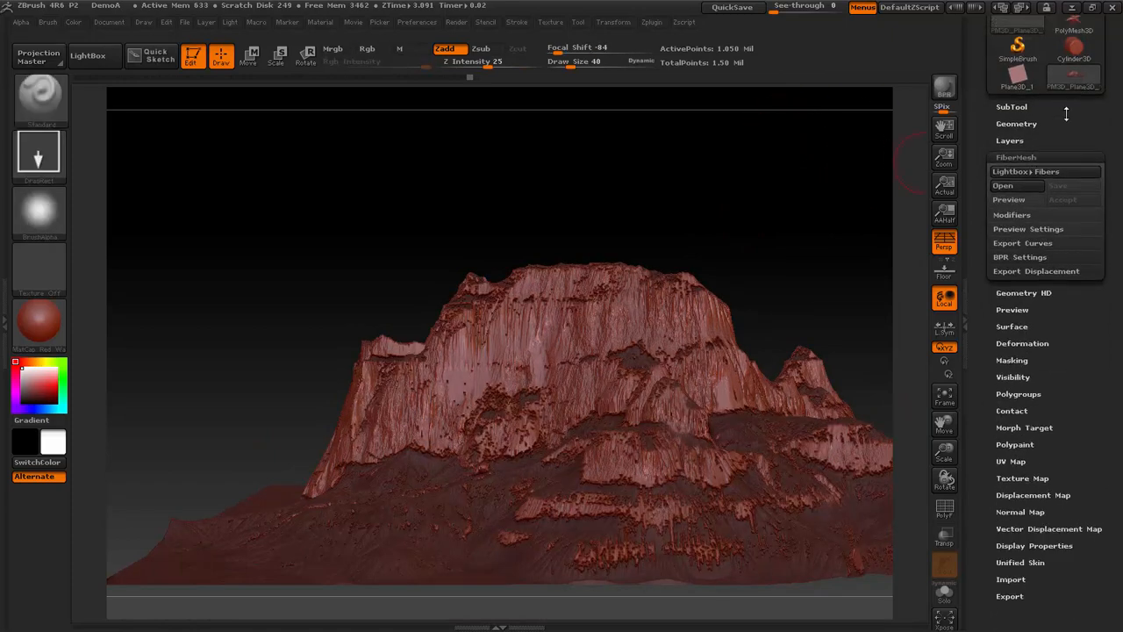
left_click(1011, 327)
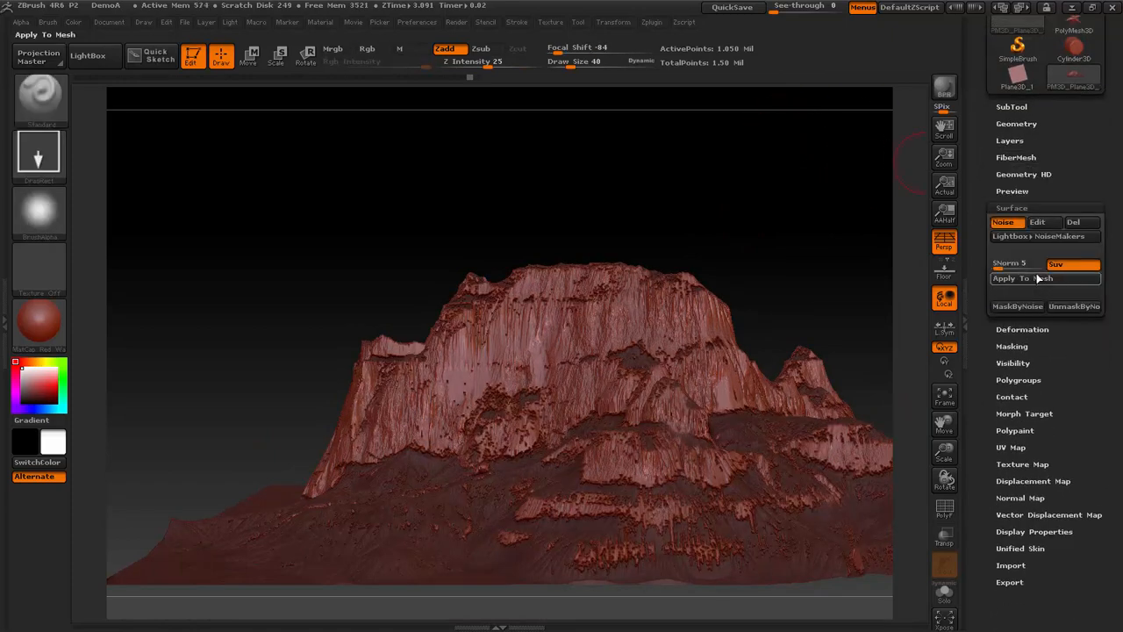
left_click(1043, 221)
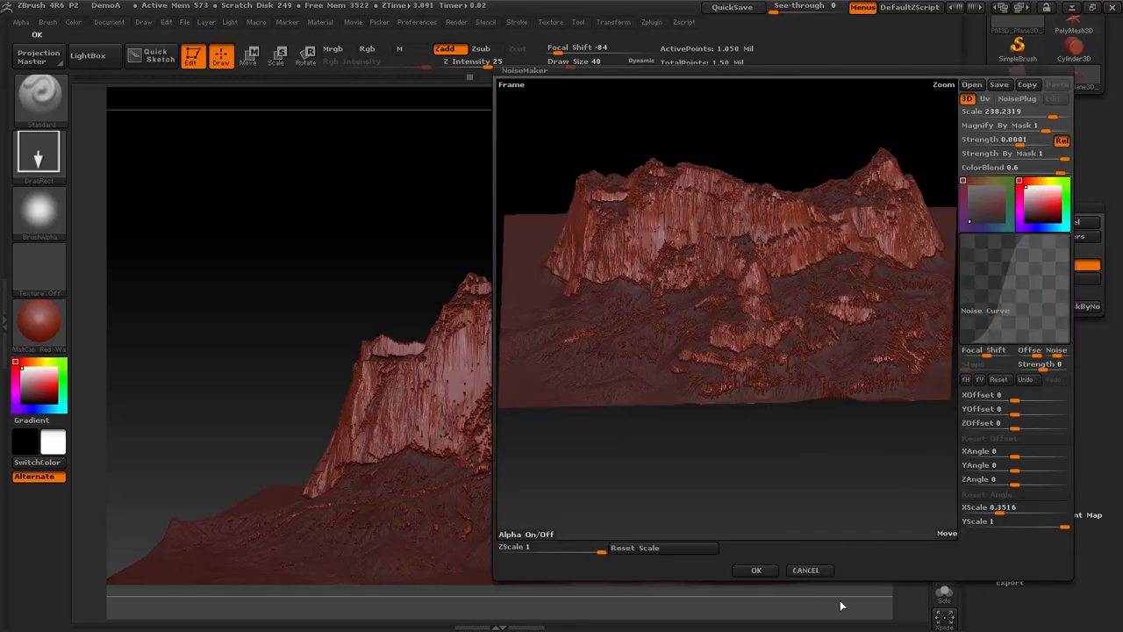
left_click(754, 571)
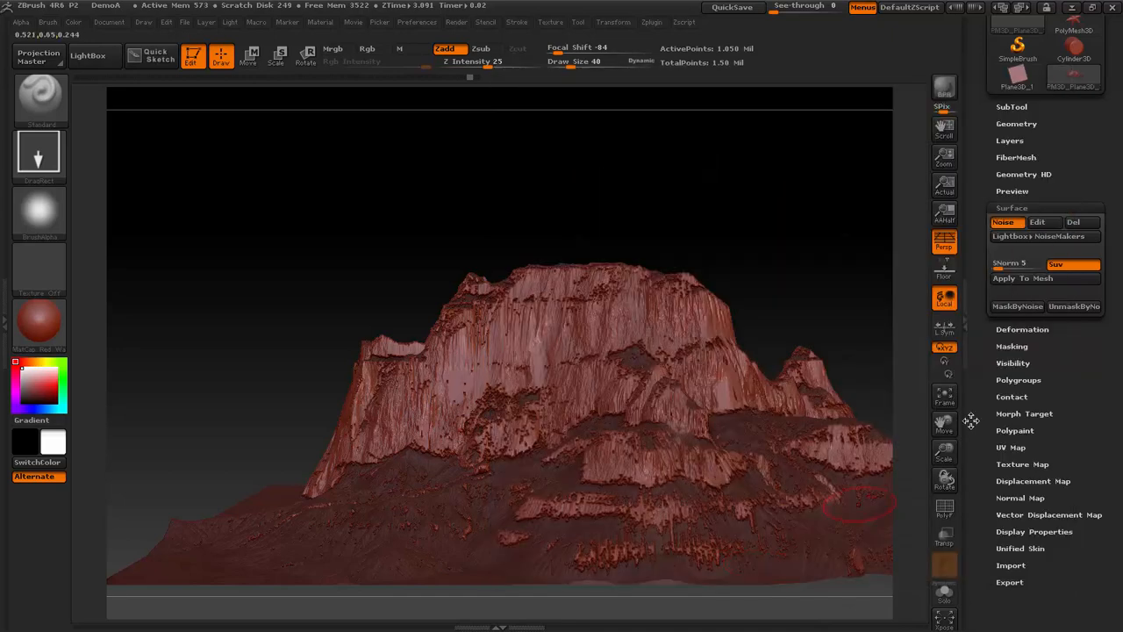
left_click(1013, 306)
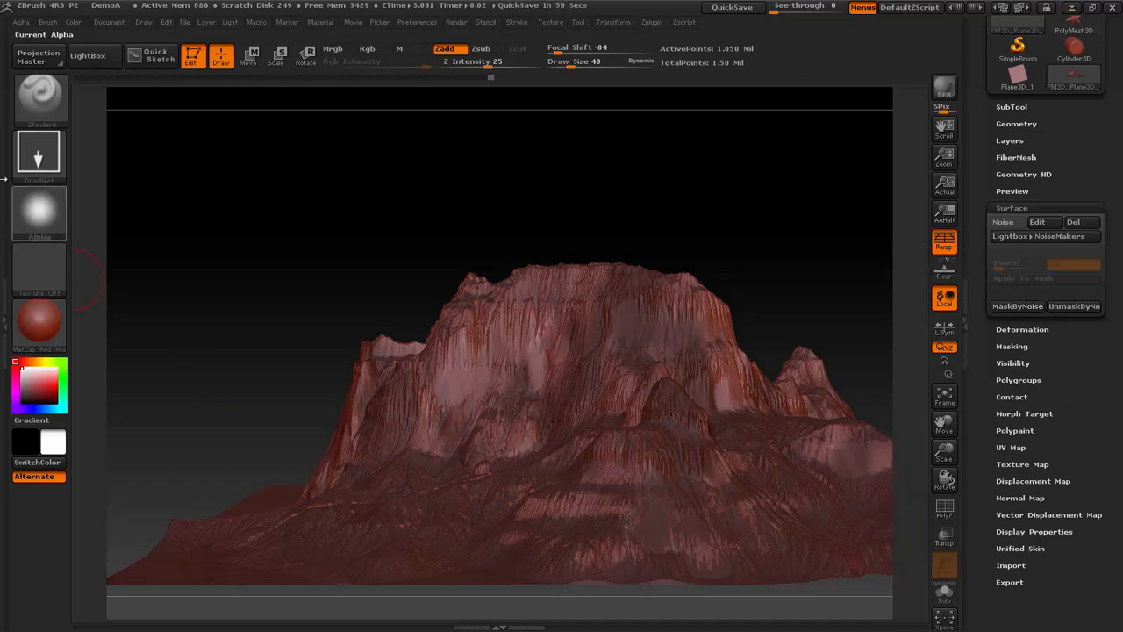
- Choose Alpha 06 for the Standard brush and stamp it over the front face of the main cliff
left_click(39, 210)
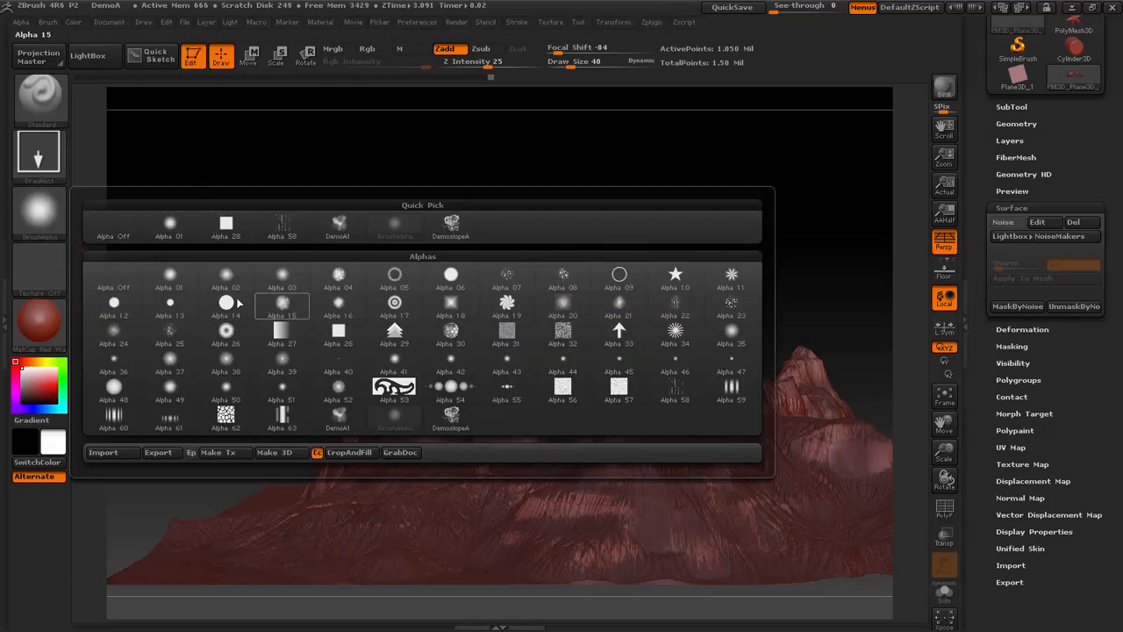
left_click(449, 275)
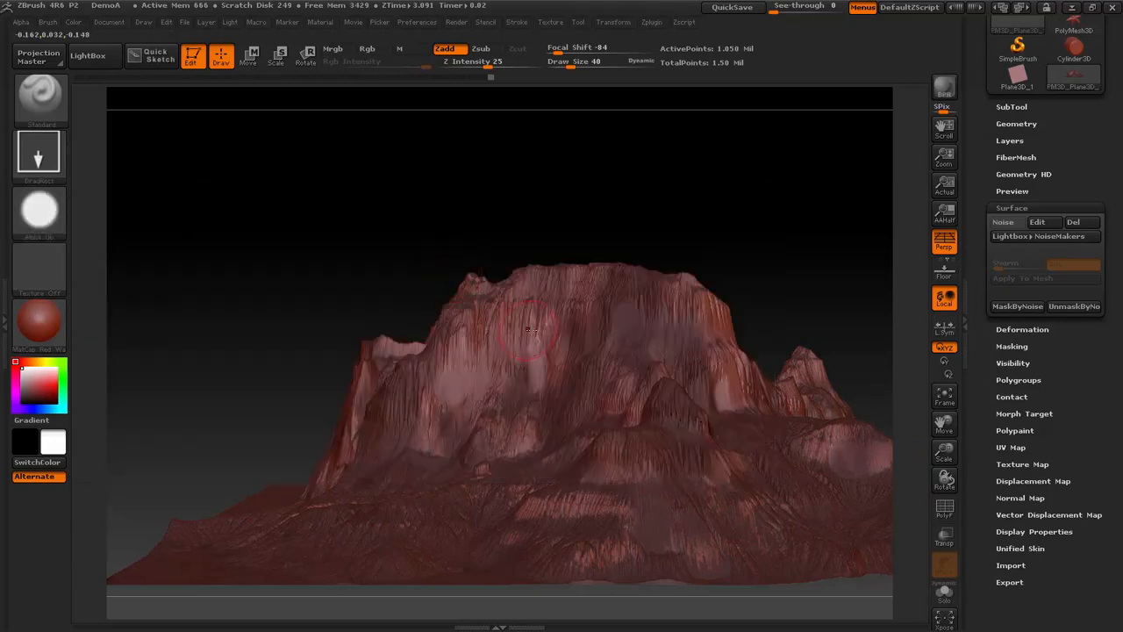
left_click_drag(541, 396, 535, 445)
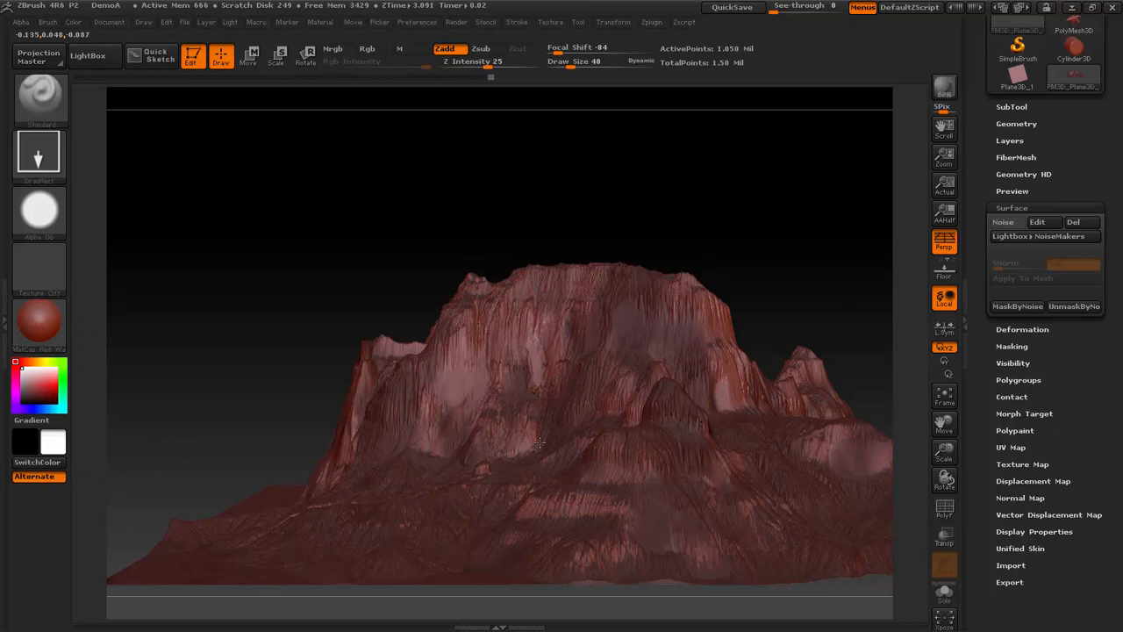
left_click_drag(488, 341, 502, 409)
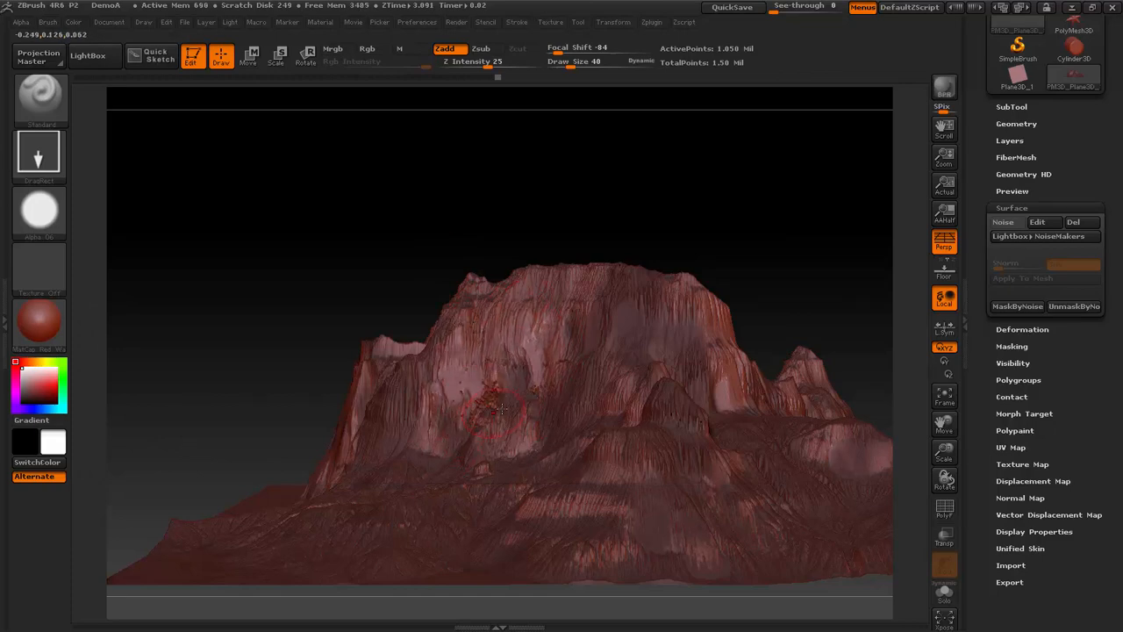
left_click_drag(566, 322, 585, 398)
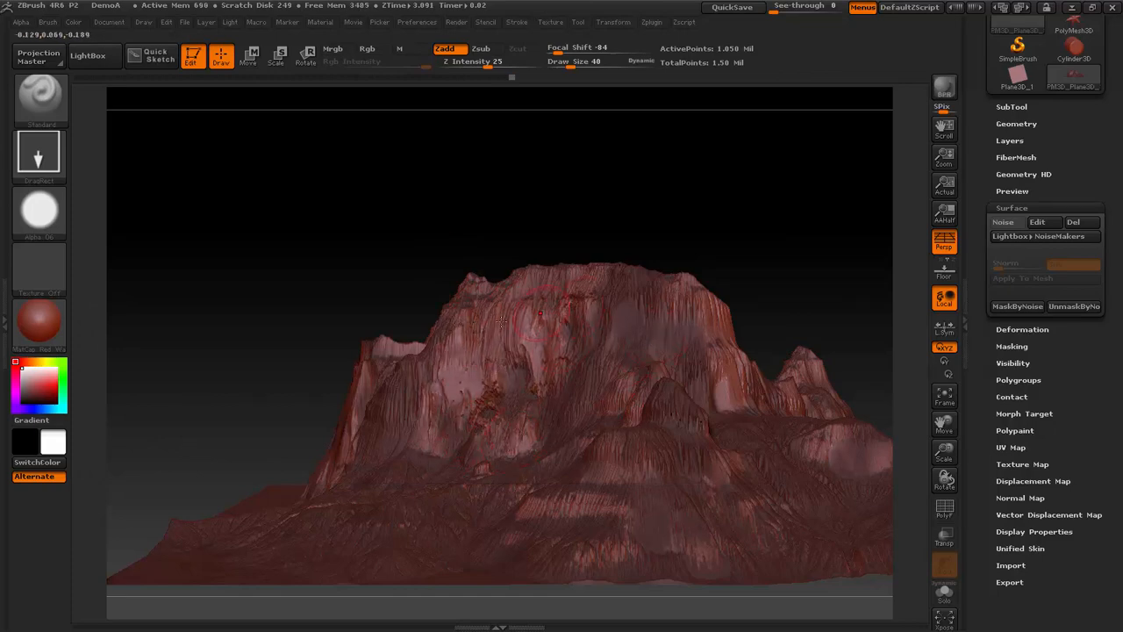
- Stamp more rock detail onto the cliffs at the terrain's end, working from several angles
left_click_drag(647, 205, 677, 226)
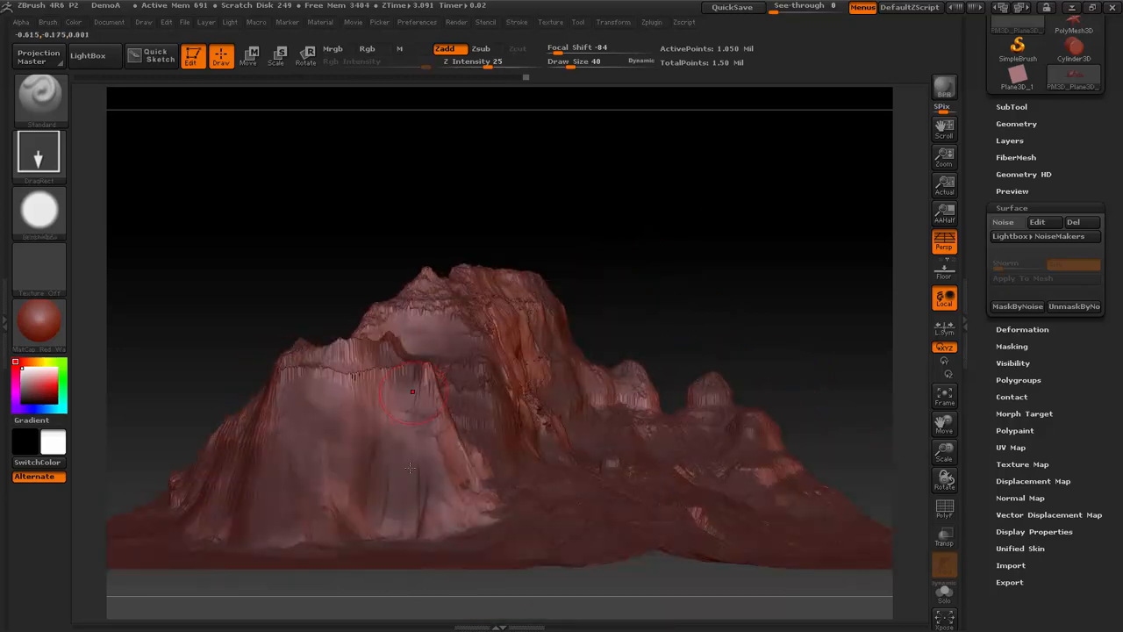
left_click_drag(410, 468, 436, 529)
left_click_drag(352, 397, 293, 416)
left_click_drag(688, 230, 314, 246)
left_click_drag(720, 191, 344, 351)
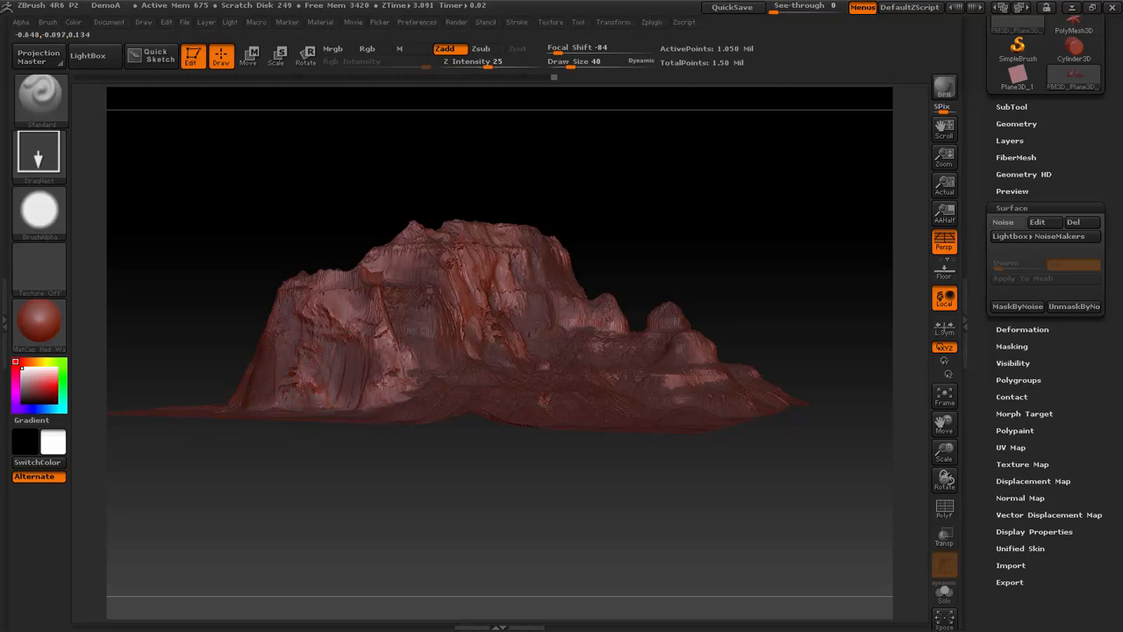
mouse_move(390, 382)
left_mouse_down()
mouse_move(817, 160)
mouse_move(847, 216)
mouse_move(780, 206)
mouse_move(760, 178)
mouse_move(772, 258)
mouse_move(627, 301)
left_mouse_up()
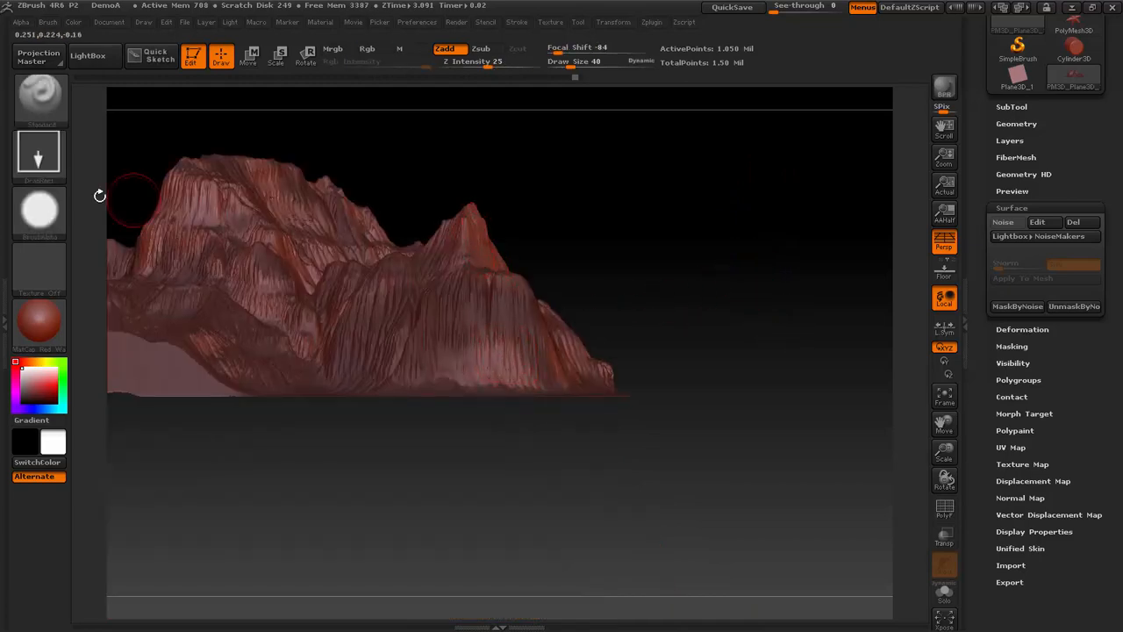
- Stamp the DemoslopeA alpha onto the cliffs and lower the brush's Z Intensity to 10
left_click(38, 210)
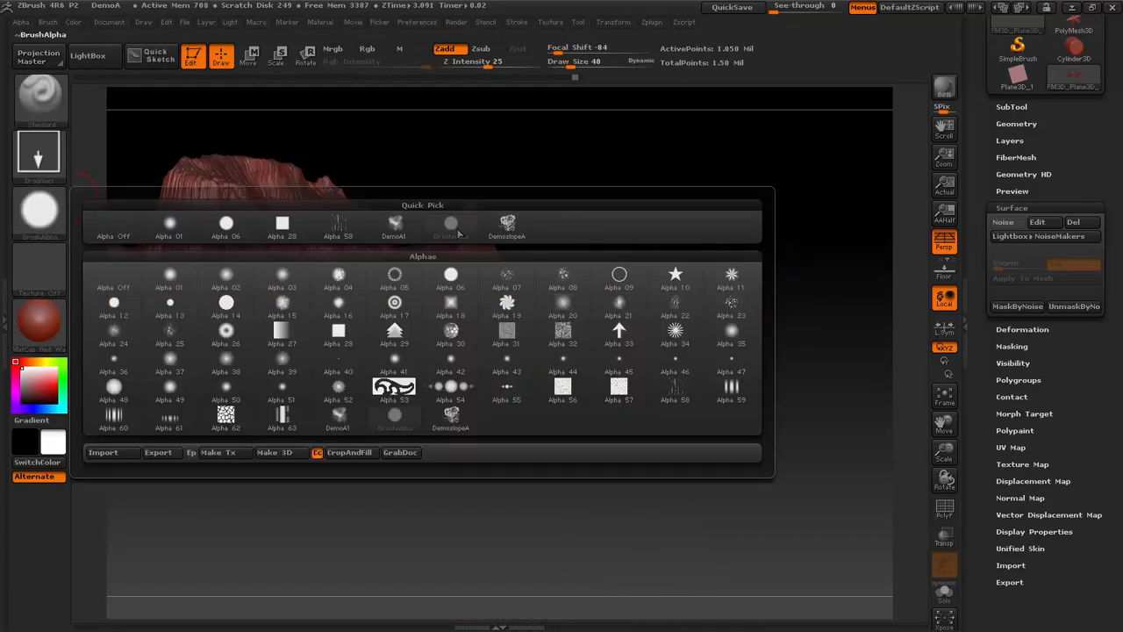
left_click(507, 224)
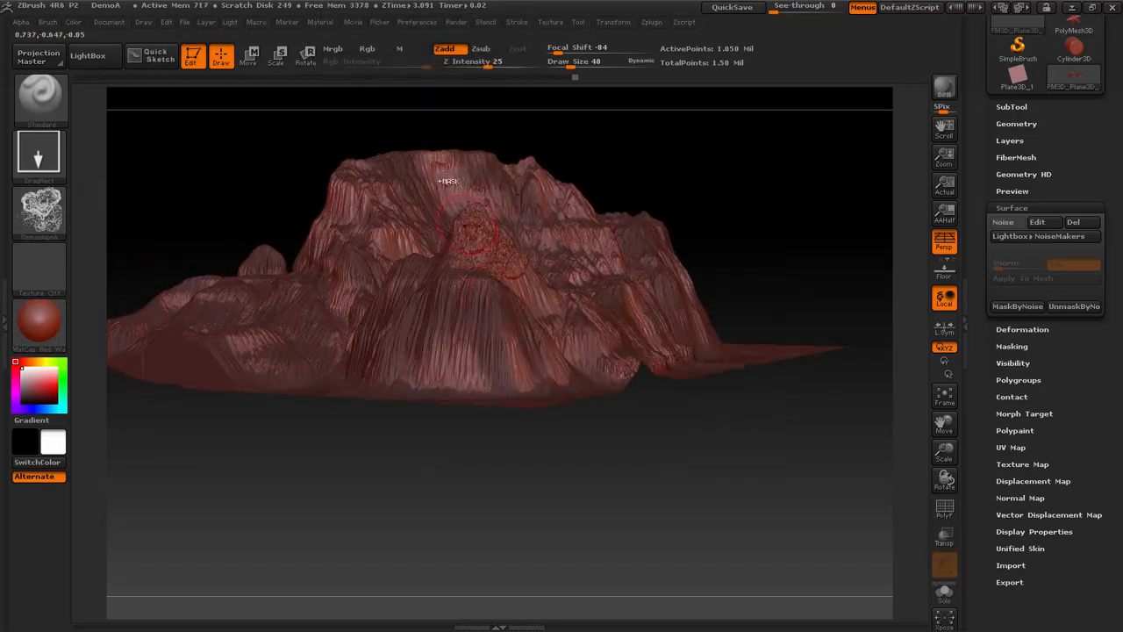
left_click_drag(488, 62, 470, 65)
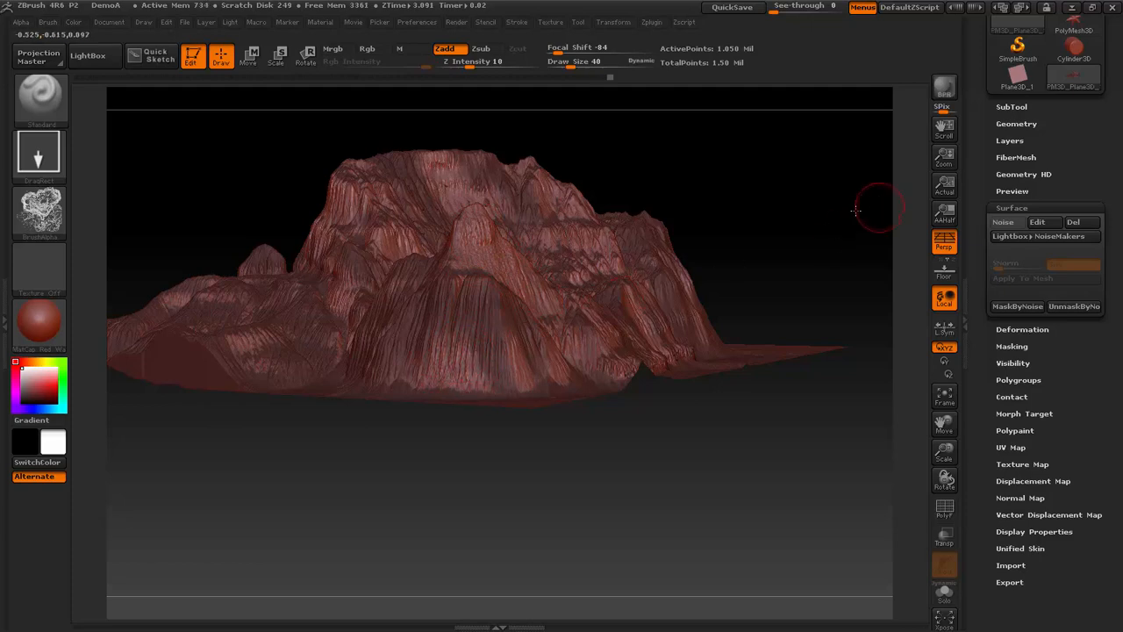
left_click_drag(855, 210, 851, 171)
left_click_drag(584, 174, 592, 140)
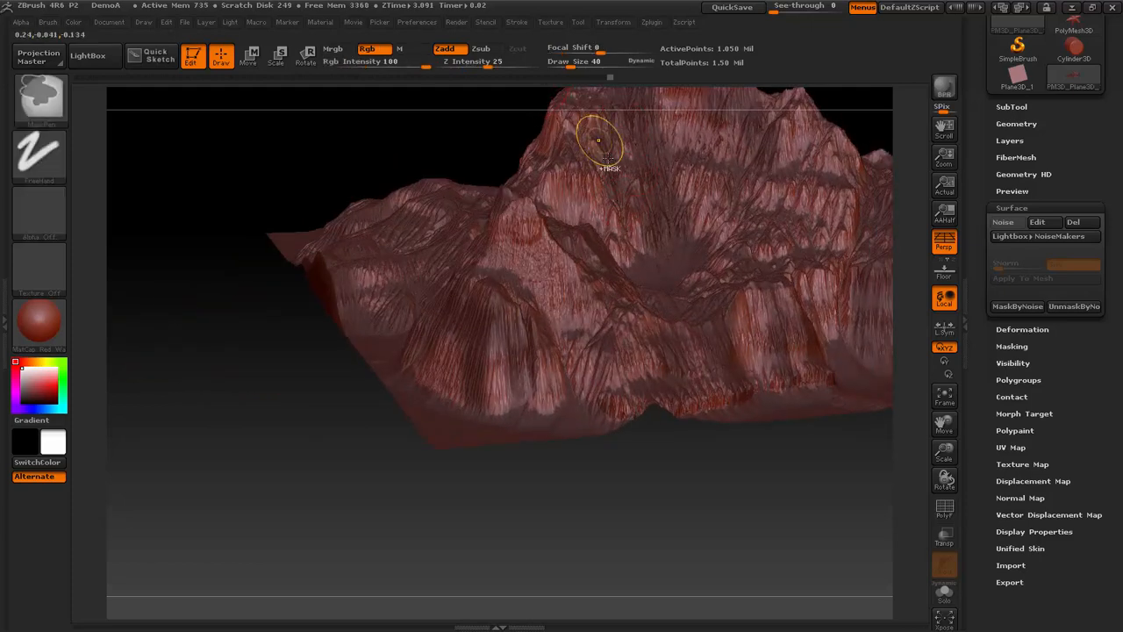
- Switch the terrain's material to BasicMaterial and check the cliff detail from a low angle
left_click(61, 314)
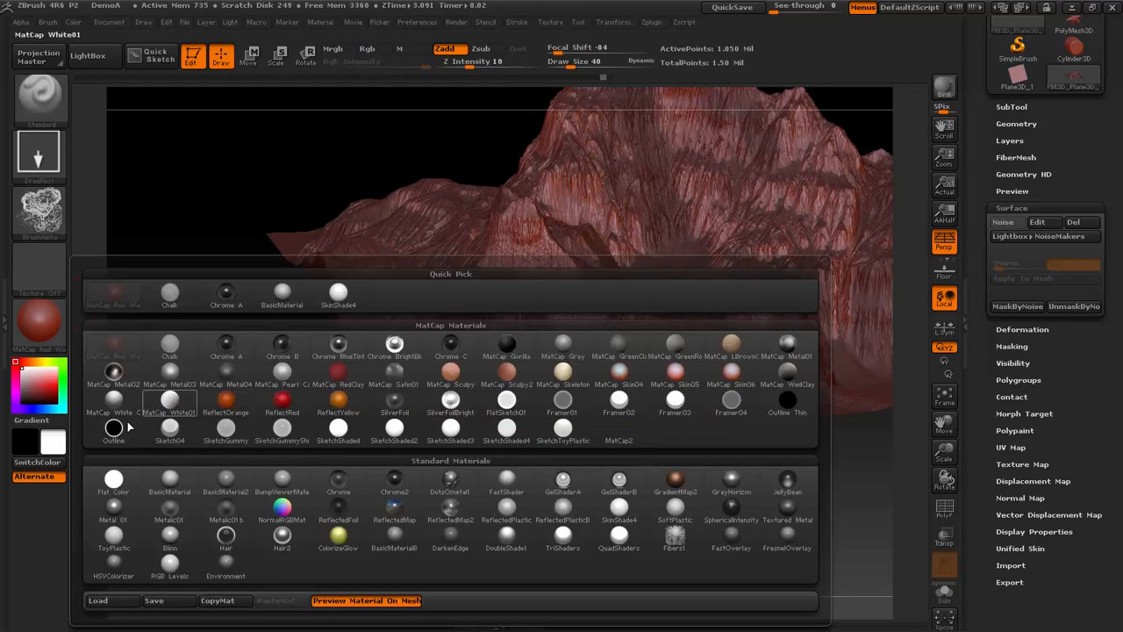
left_click(158, 480)
left_click_drag(313, 338, 306, 349)
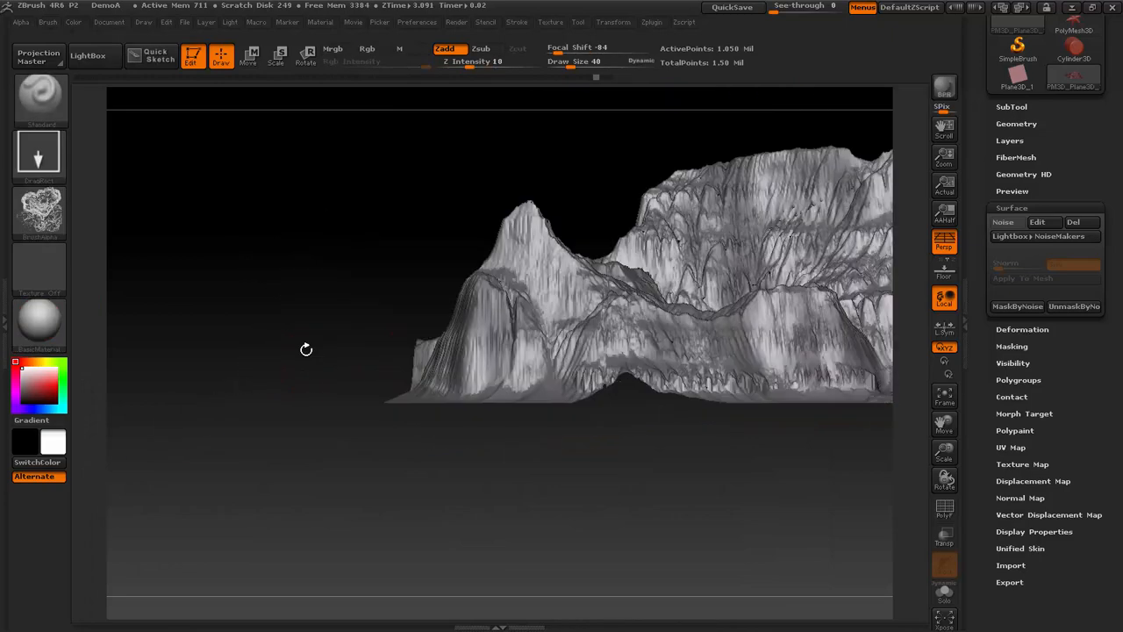
- Load the DemoA1 alpha and stamp it onto the cliff face behind the foreground peak
left_click(39, 211)
left_click(394, 226)
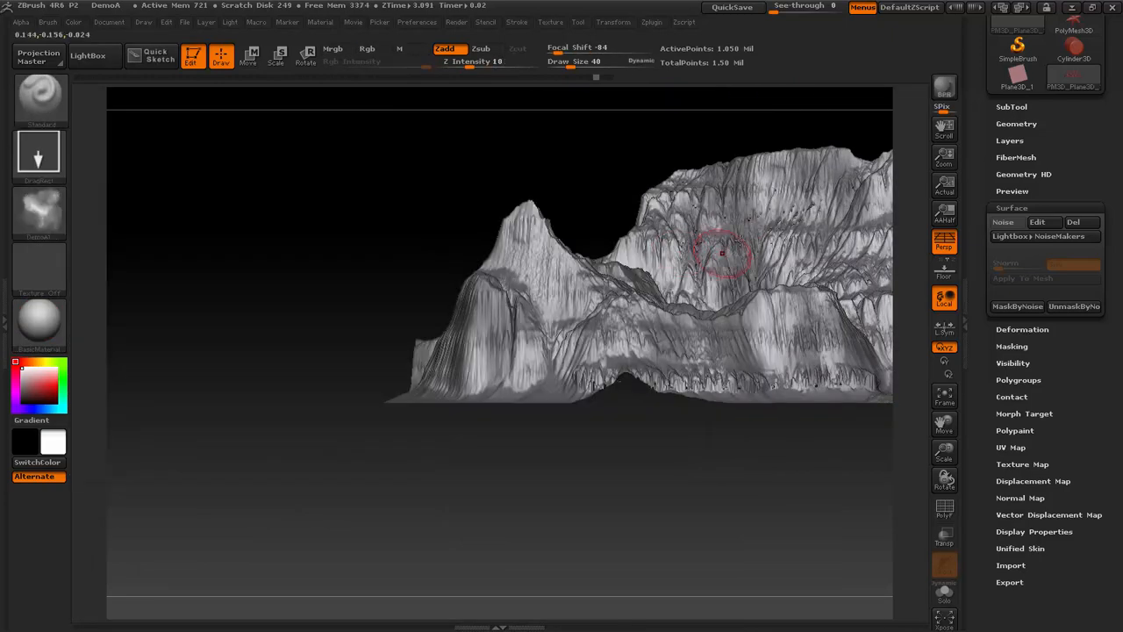
left_click_drag(593, 192, 562, 172)
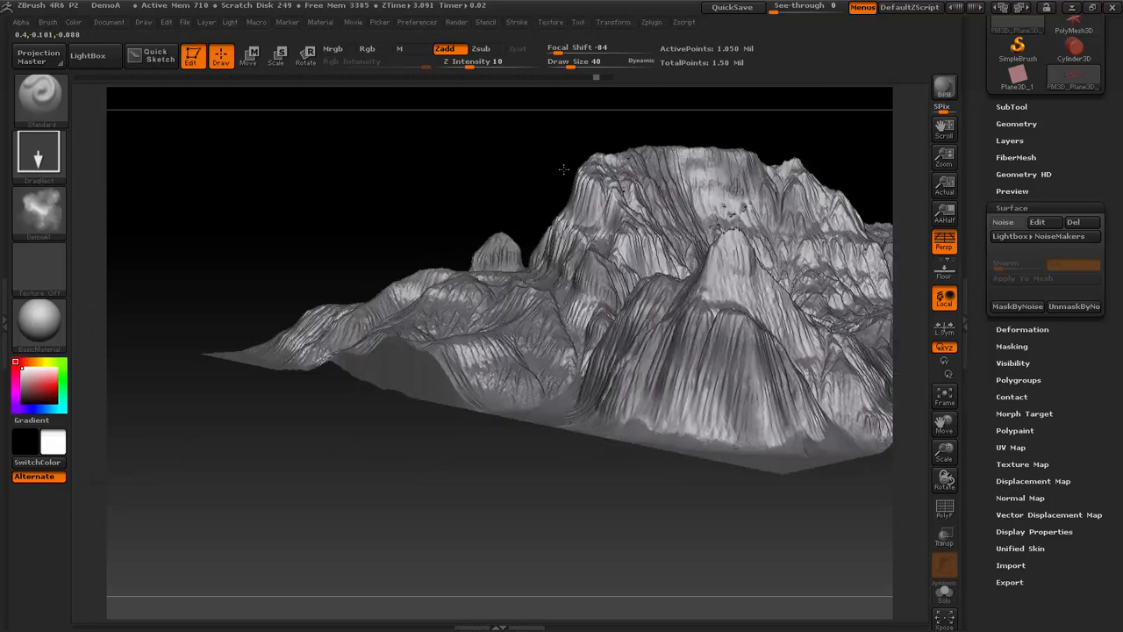
- Switch to the TrimSmoothBorder brush, test a stroke on the foreground peak, and give the brush Alpha 28
left_click(39, 211)
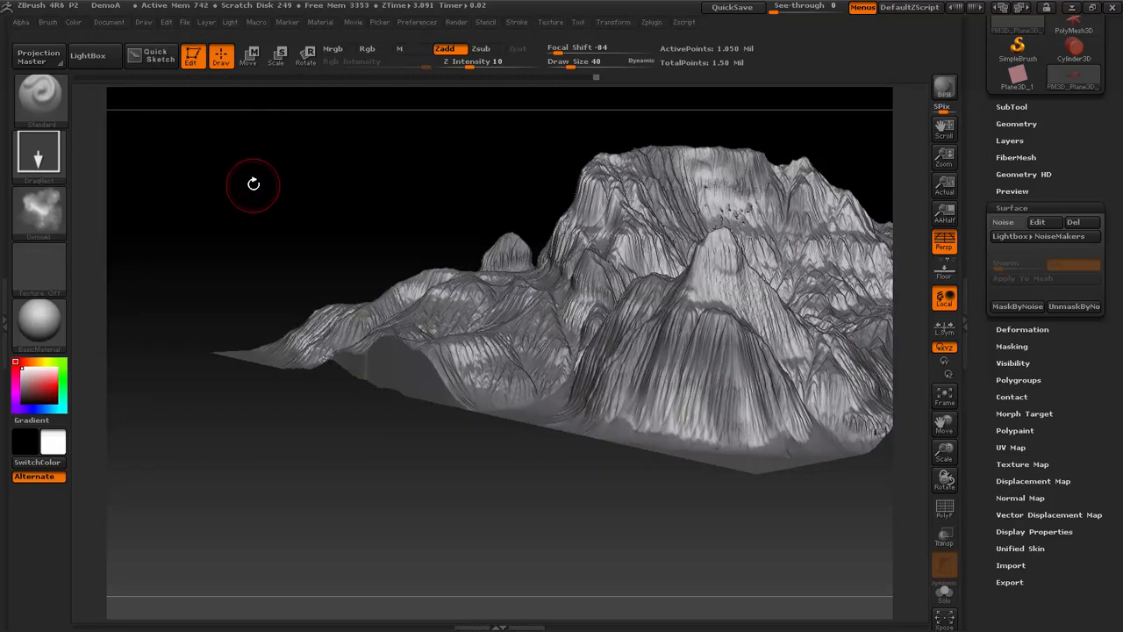
key("b")
left_click(173, 114)
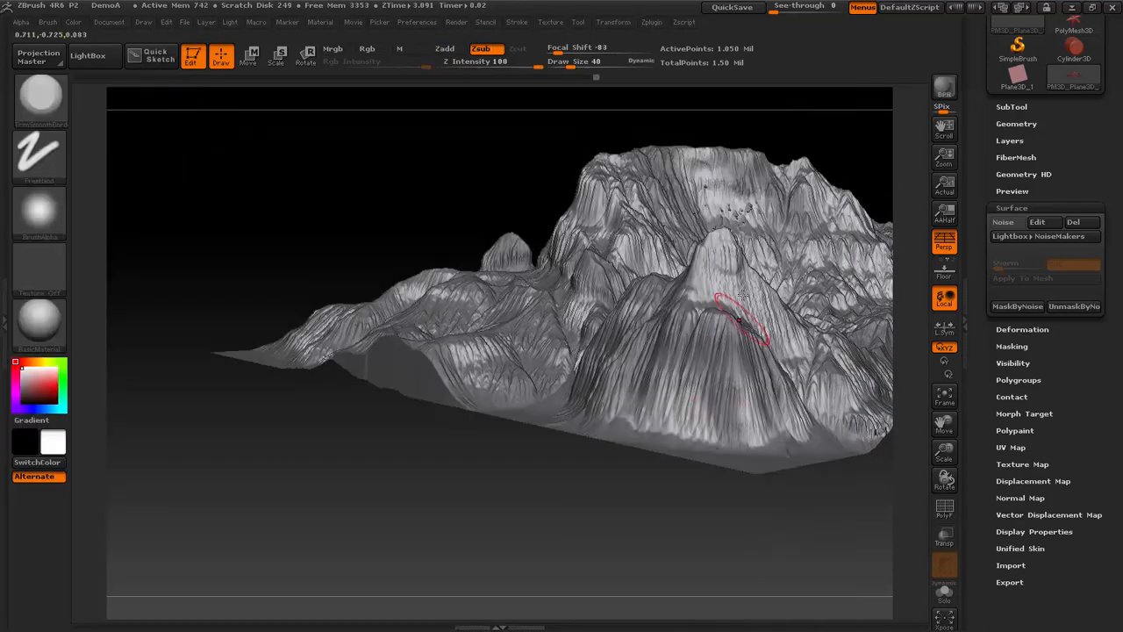
mouse_move(743, 295)
left_mouse_down()
mouse_move(714, 276)
mouse_move(727, 251)
mouse_move(737, 285)
mouse_move(743, 268)
left_mouse_up()
left_click(63, 205)
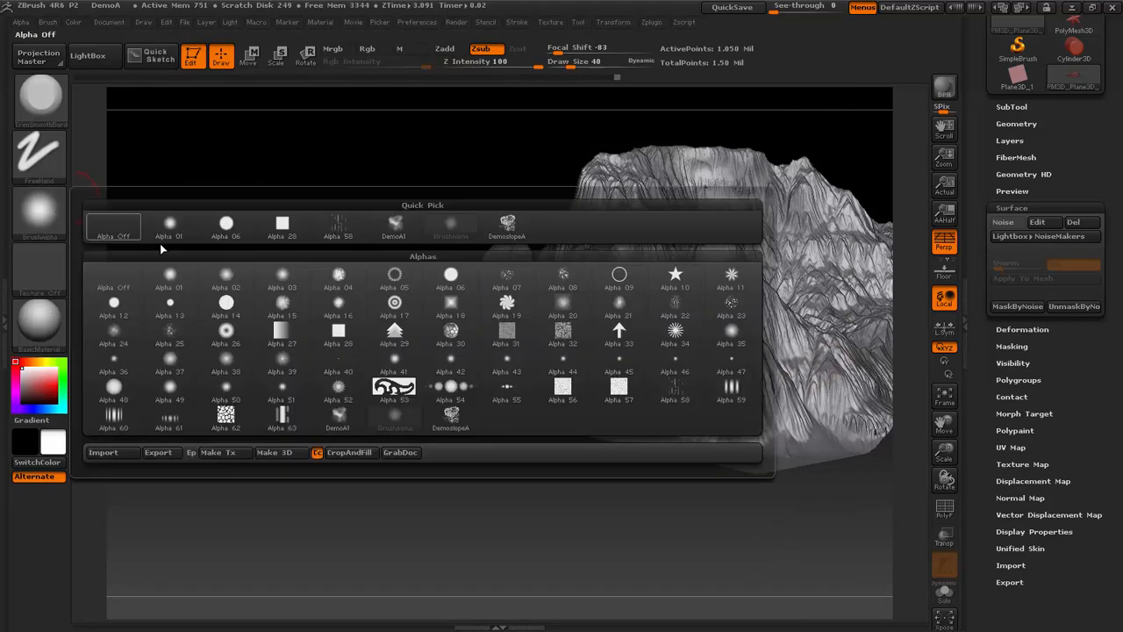
left_click(281, 226)
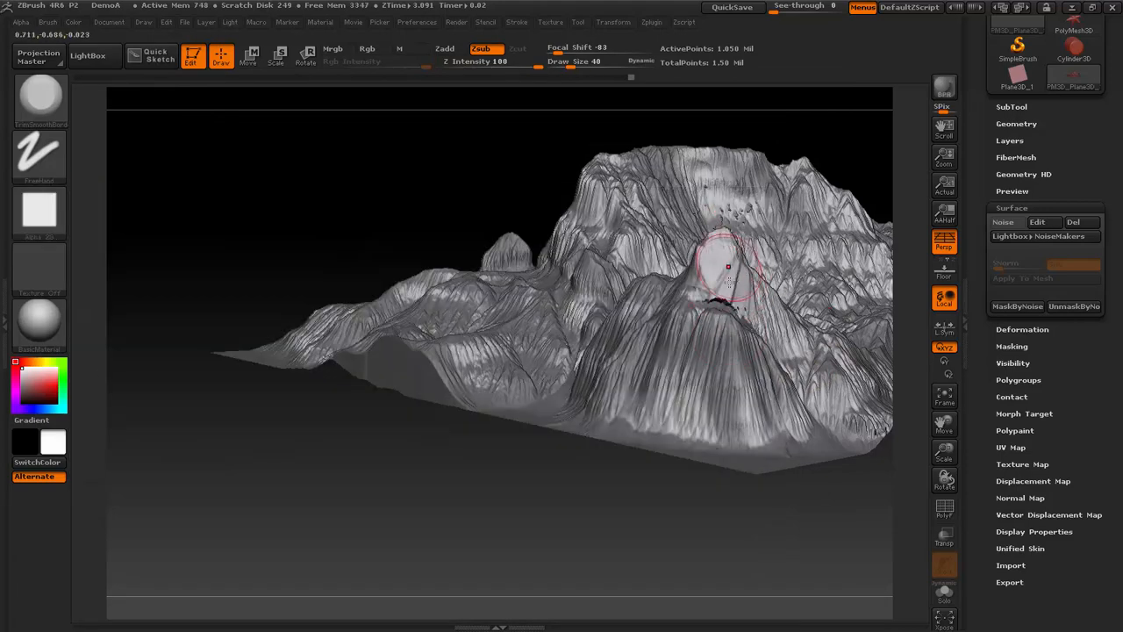
- Trim flat rock planes into the foreground peak and the slope down to its base
mouse_move(729, 279)
left_mouse_down()
mouse_move(734, 267)
mouse_move(730, 293)
mouse_move(739, 273)
mouse_move(742, 294)
left_mouse_up()
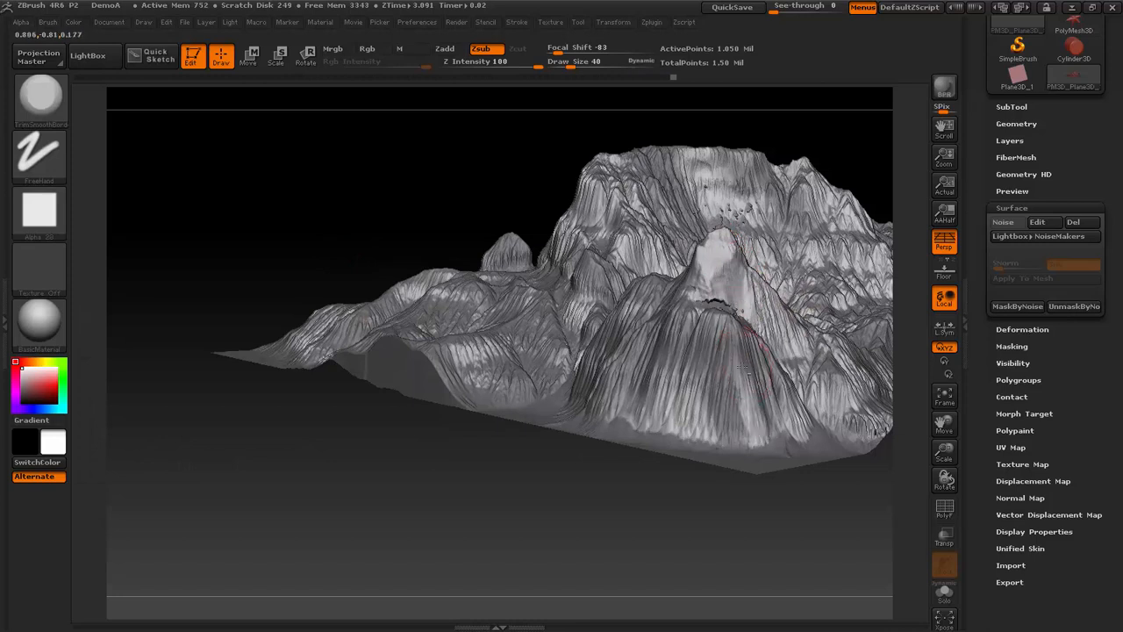
mouse_move(743, 367)
left_mouse_down()
mouse_move(715, 416)
mouse_move(654, 399)
mouse_move(669, 365)
mouse_move(691, 419)
mouse_move(670, 334)
left_mouse_up()
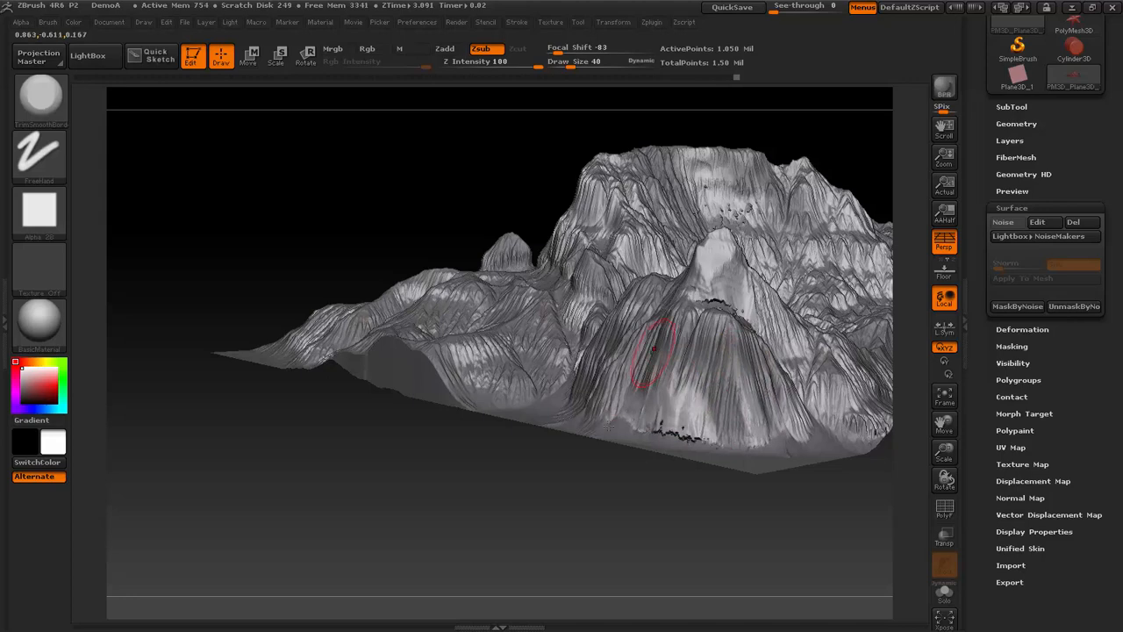
mouse_move(667, 397)
left_mouse_down()
mouse_move(695, 425)
mouse_move(681, 379)
mouse_move(686, 430)
left_mouse_up()
mouse_move(790, 527)
left_mouse_down()
mouse_move(815, 526)
mouse_move(794, 522)
left_mouse_up()
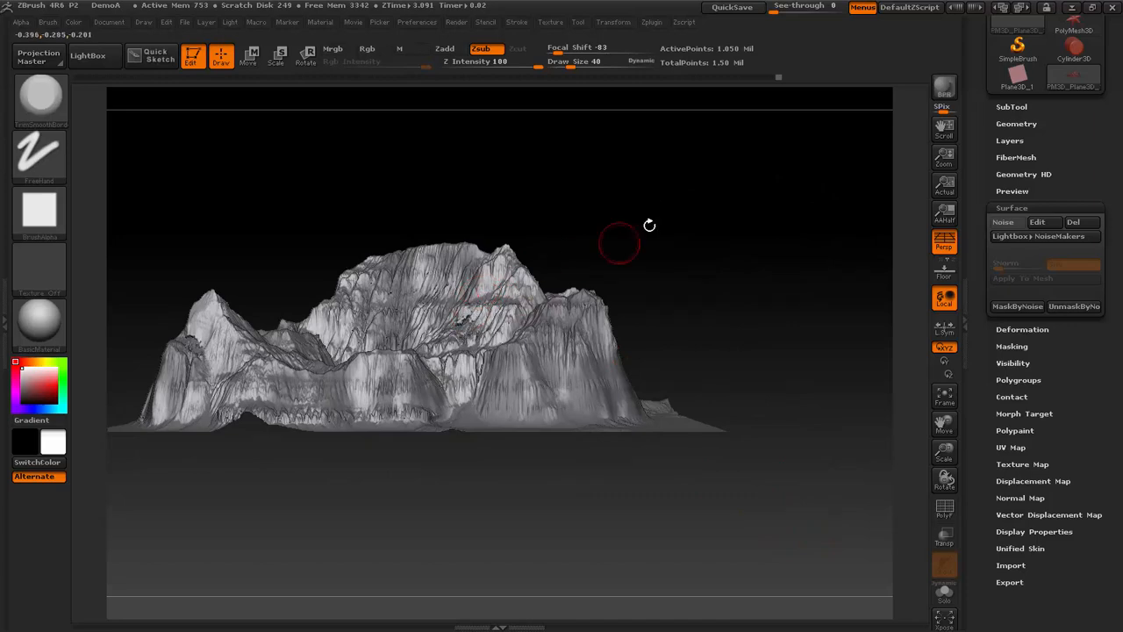
- Trim a flat area into the main cliff above the basin and clear the terrain's mask
left_click_drag(649, 226, 646, 243)
right_click_drag(571, 253, 569, 294, "ctrl")
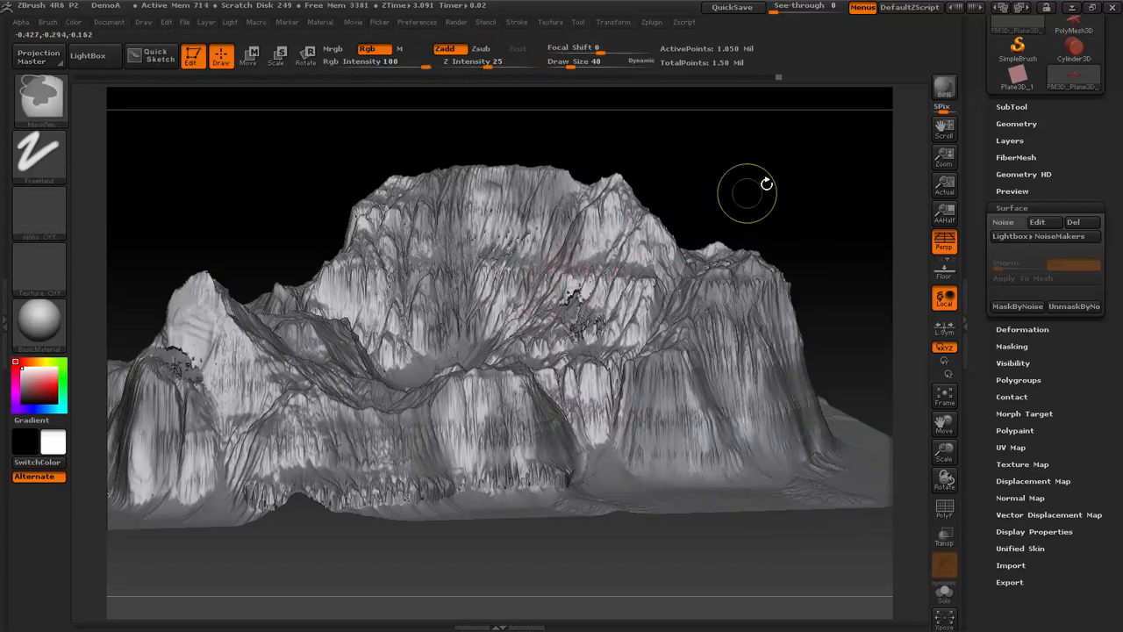
left_click_drag(780, 164, 721, 208, "ctrl")
mouse_move(541, 321)
left_mouse_down()
mouse_move(582, 311)
mouse_move(572, 298)
mouse_move(541, 316)
left_mouse_up()
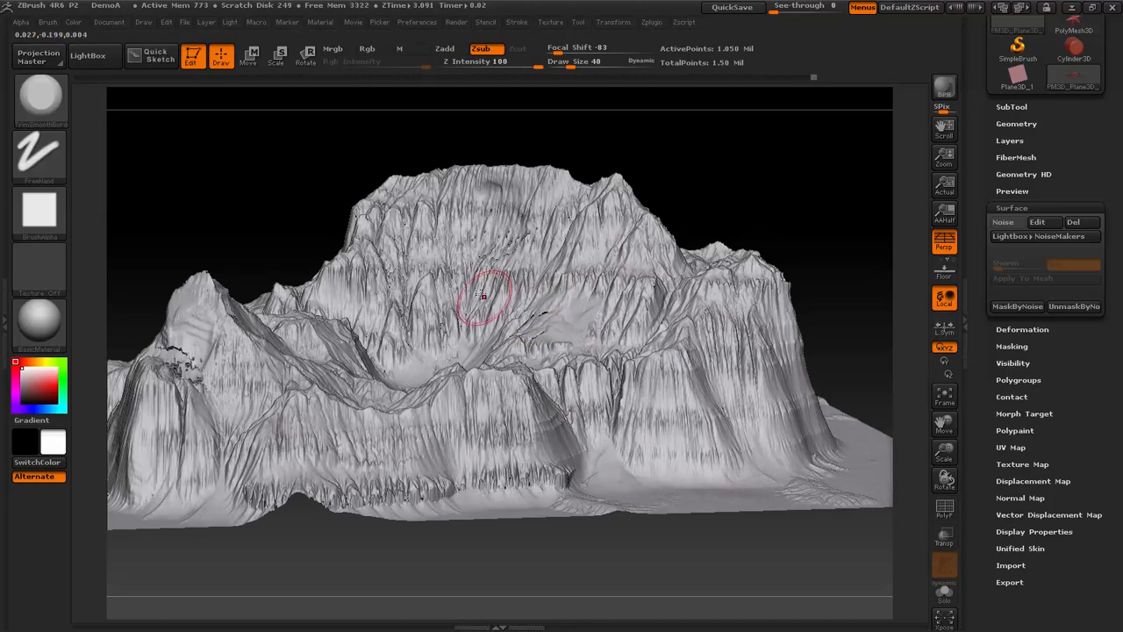
- Carve broad flattened planes into the main cliff wall beside the basin
mouse_move(456, 313)
left_mouse_down()
mouse_move(491, 284)
mouse_move(506, 219)
mouse_move(436, 313)
mouse_move(421, 301)
mouse_move(446, 268)
left_mouse_up()
mouse_move(758, 122)
left_mouse_down("shift")
mouse_move(689, 132)
mouse_move(787, 136)
mouse_move(632, 152)
left_mouse_up("shift")
mouse_move(483, 219)
left_mouse_down()
mouse_move(413, 218)
mouse_move(394, 290)
left_mouse_up()
left_click_drag(388, 331, 379, 324)
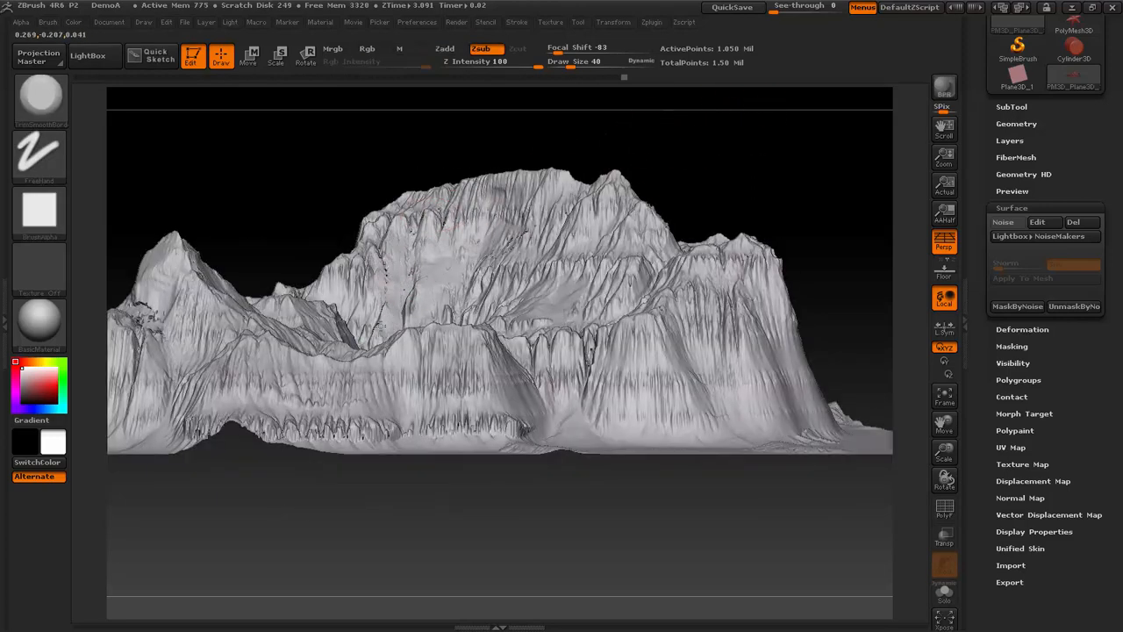
left_click_drag(379, 263, 372, 283)
- Trim the upper edge of the main cliff and its rim into flatter rock surfaces
mouse_move(614, 132)
left_mouse_down()
mouse_move(544, 194)
mouse_move(559, 138)
left_mouse_up()
left_click_drag(702, 141, 565, 190)
left_click_drag(372, 236, 343, 225)
left_click_drag(668, 124, 664, 162)
left_click_drag(391, 155, 363, 182)
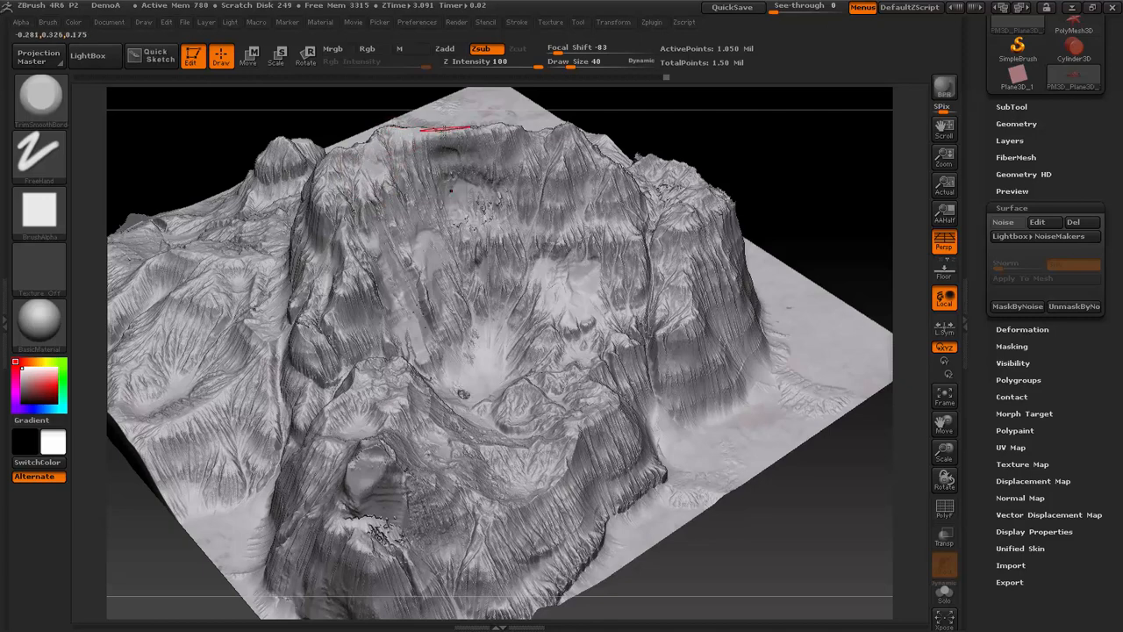
left_click_drag(509, 134, 501, 123)
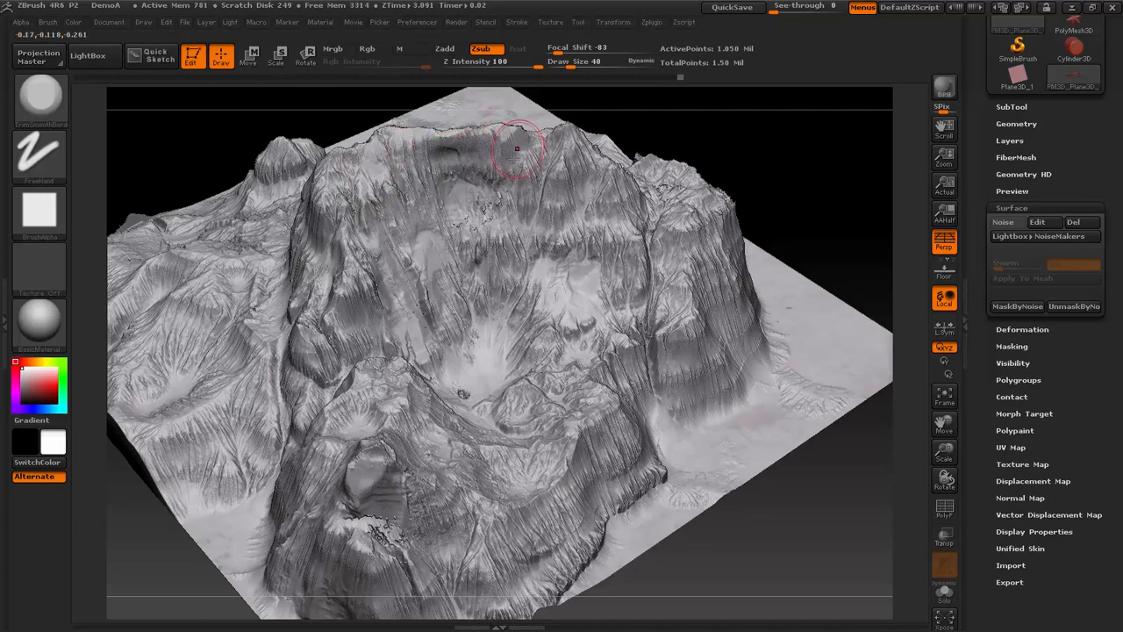
- Trim flat rock planes into the basin wall and the steep outer faces of the tallest peak
mouse_move(825, 139)
left_mouse_down()
mouse_move(830, 125)
mouse_move(828, 144)
left_mouse_up()
mouse_move(518, 270)
left_mouse_down()
mouse_move(508, 246)
mouse_move(524, 272)
mouse_move(518, 288)
mouse_move(497, 310)
mouse_move(480, 291)
mouse_move(452, 301)
mouse_move(450, 289)
mouse_move(464, 311)
mouse_move(470, 267)
mouse_move(484, 270)
left_mouse_up()
left_click_drag(819, 152, 844, 226, "shift")
mouse_move(897, 258)
left_mouse_down()
mouse_move(937, 304)
mouse_move(855, 237)
mouse_move(861, 200)
mouse_move(834, 216)
left_mouse_up()
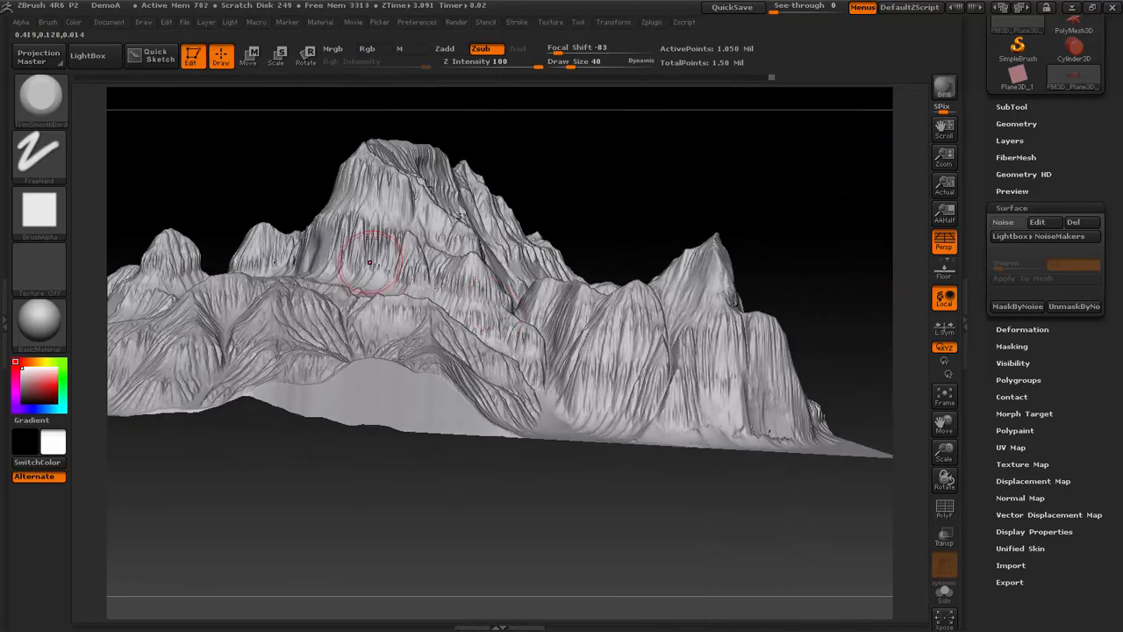
mouse_move(372, 237)
left_mouse_down()
mouse_move(367, 254)
mouse_move(339, 253)
mouse_move(376, 170)
mouse_move(391, 172)
mouse_move(379, 168)
mouse_move(403, 214)
left_mouse_up()
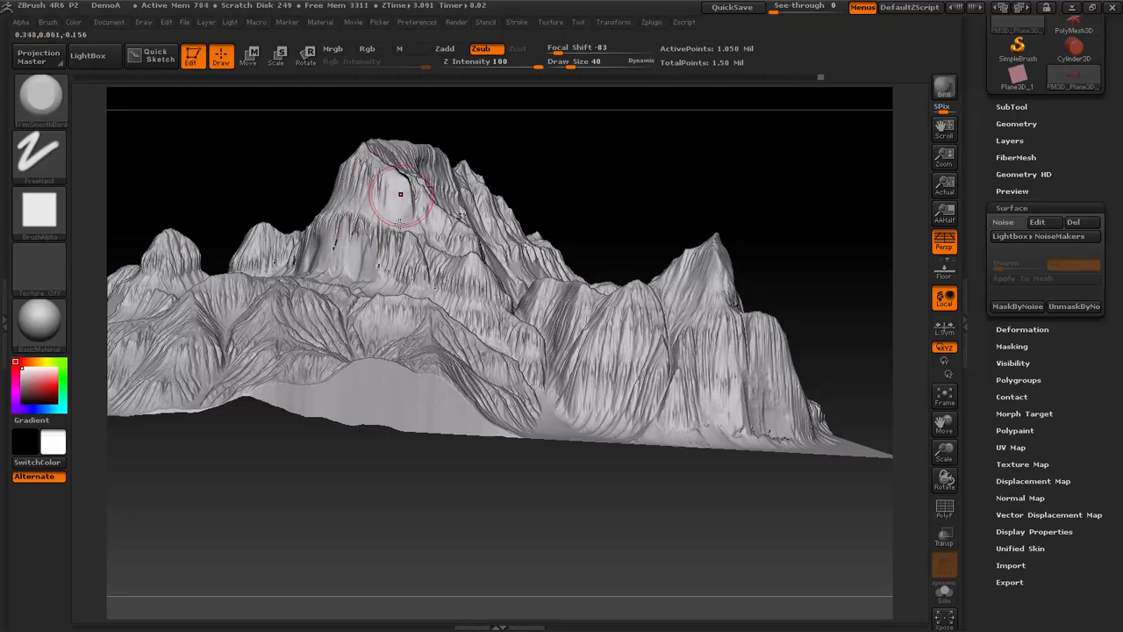
left_click_drag(752, 161, 726, 186)
- Trim flattened patches into the low foothills and gullies along the terrain's front edge, beneath the main cliff
mouse_move(481, 467)
left_mouse_down()
mouse_move(477, 451)
mouse_move(497, 443)
mouse_move(506, 482)
mouse_move(512, 451)
mouse_move(518, 458)
left_mouse_up()
left_click_drag(815, 231, 519, 421)
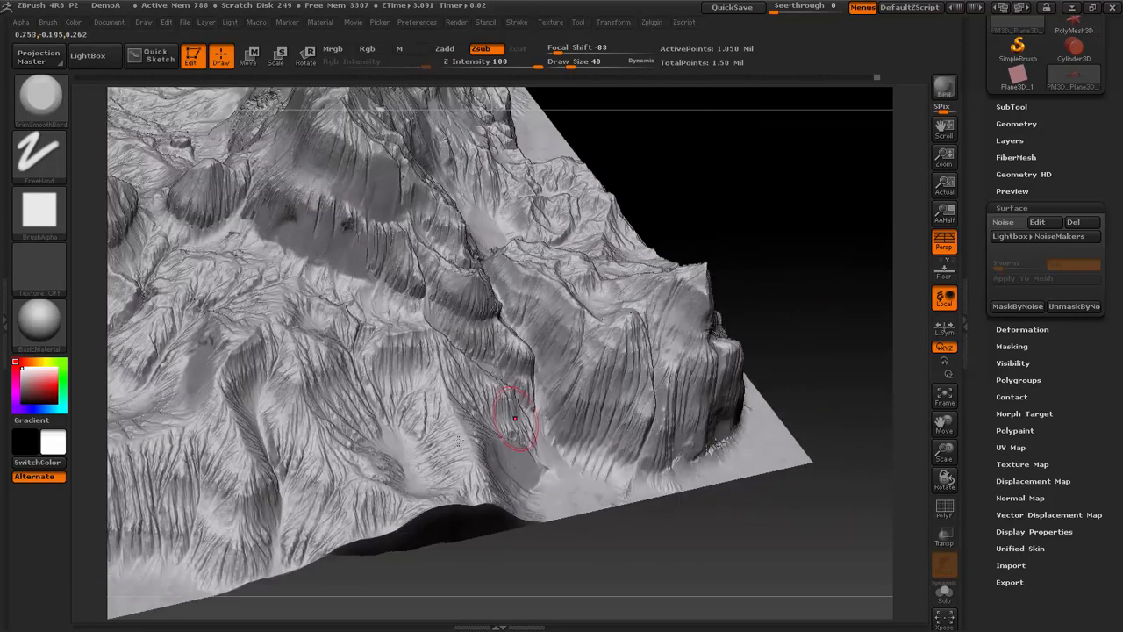
mouse_move(411, 400)
left_mouse_down()
mouse_move(404, 366)
mouse_move(438, 473)
mouse_move(430, 421)
left_mouse_up()
left_click_drag(764, 281, 746, 368, "shift")
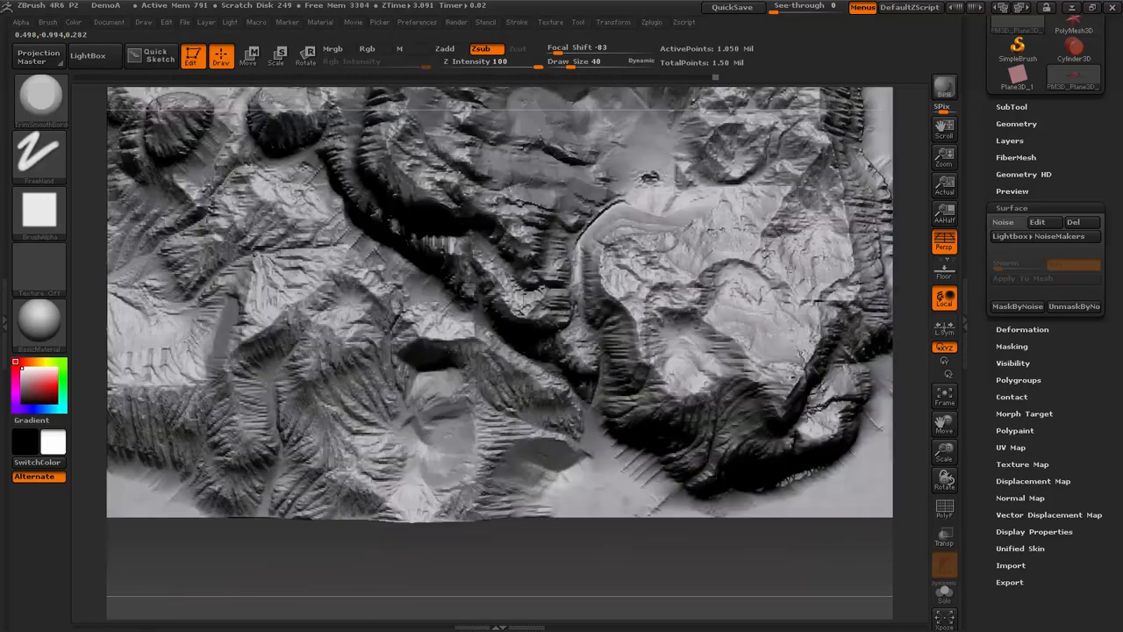
mouse_move(479, 431)
left_mouse_down()
mouse_move(478, 474)
mouse_move(474, 395)
mouse_move(437, 346)
left_mouse_up()
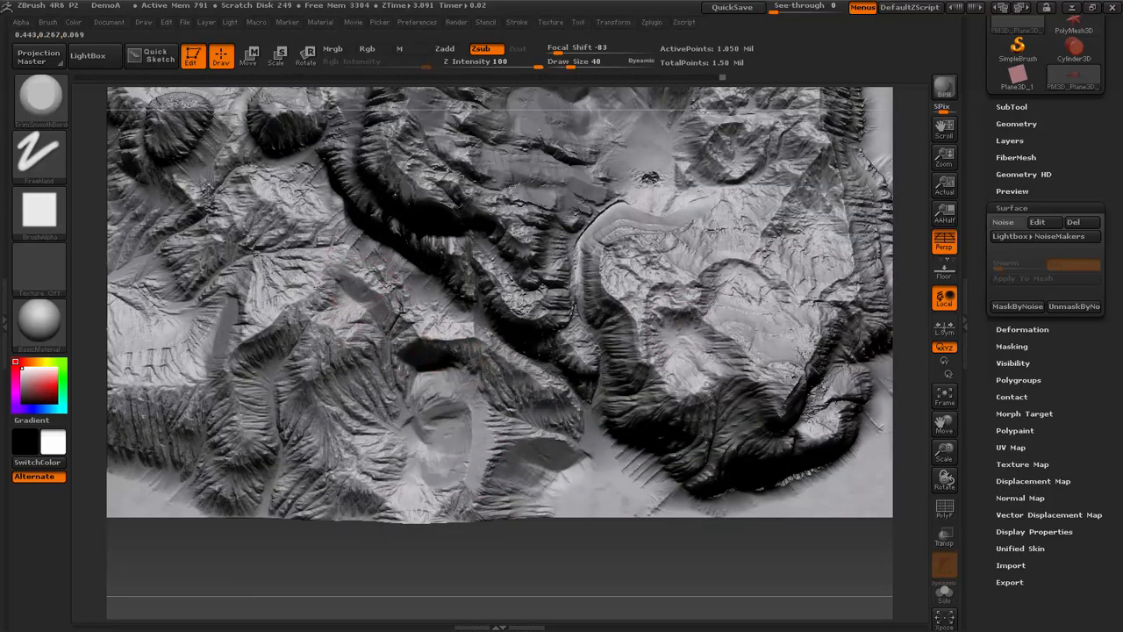
- Switch to World Machine, dismiss the file output message and cancel the Bitmap Output properties
key("alt+Tab")
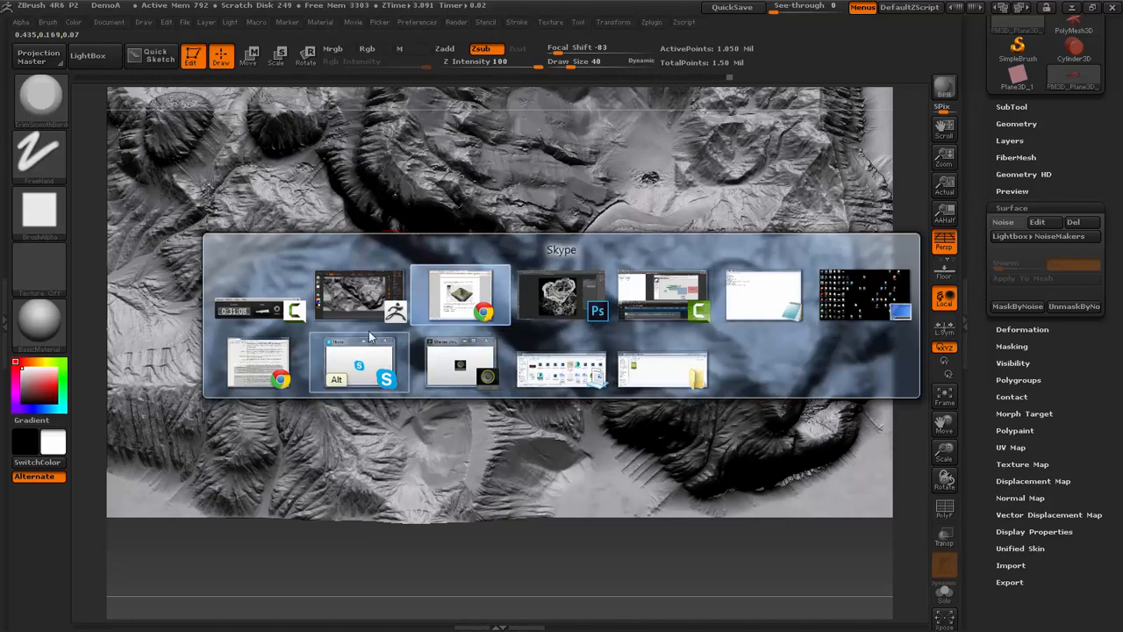
key("Escape")
key("super")
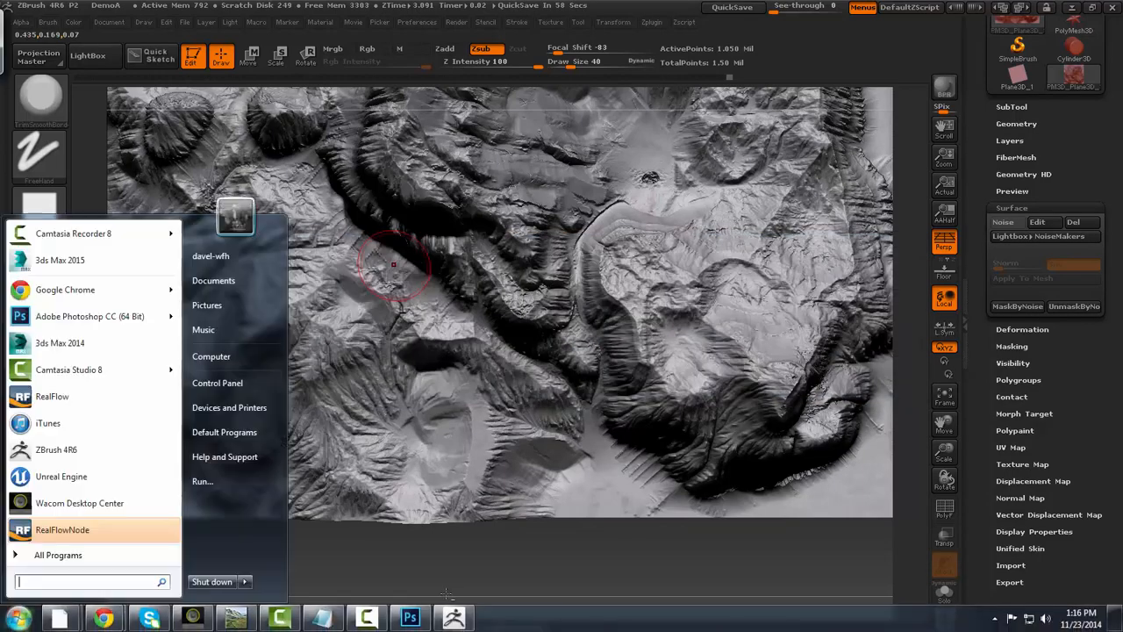
left_click(233, 618)
left_click(526, 386)
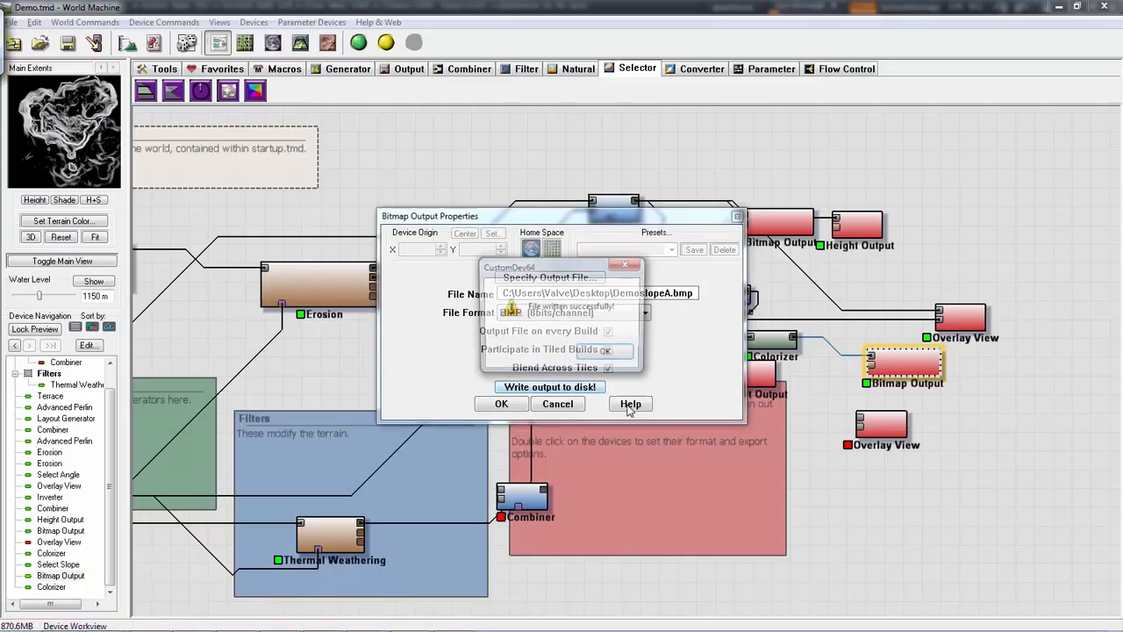
left_click(607, 354)
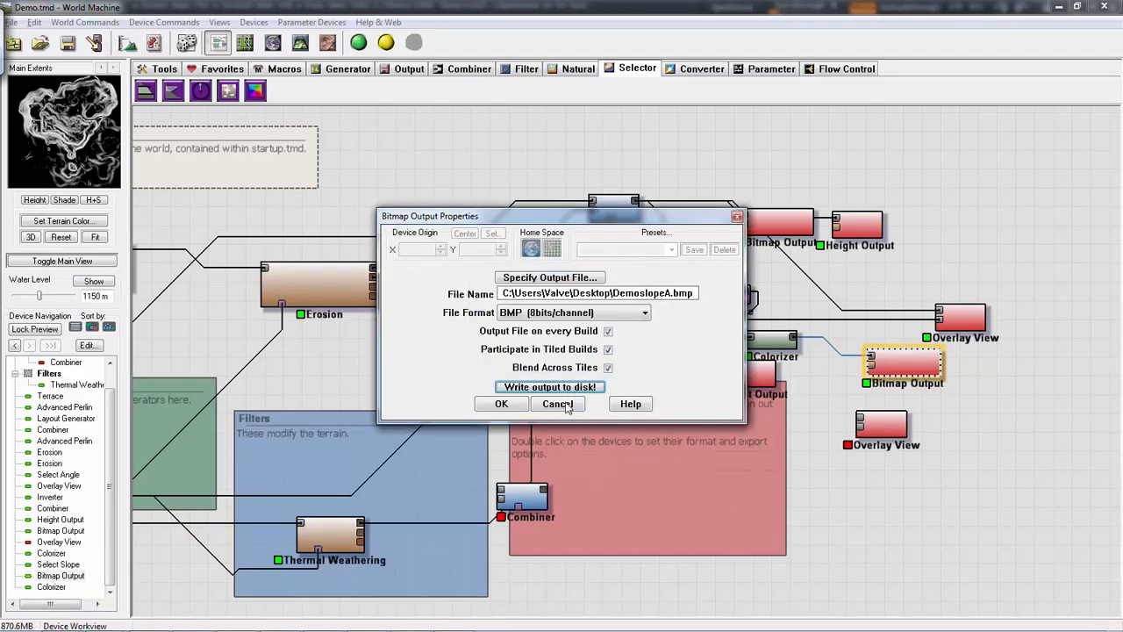
left_click(557, 404)
- Trace the device network from the outputs back to its start and preview the Layout Generator device
scroll(516, 379, "up", 2)
scroll(489, 396, "down", 5)
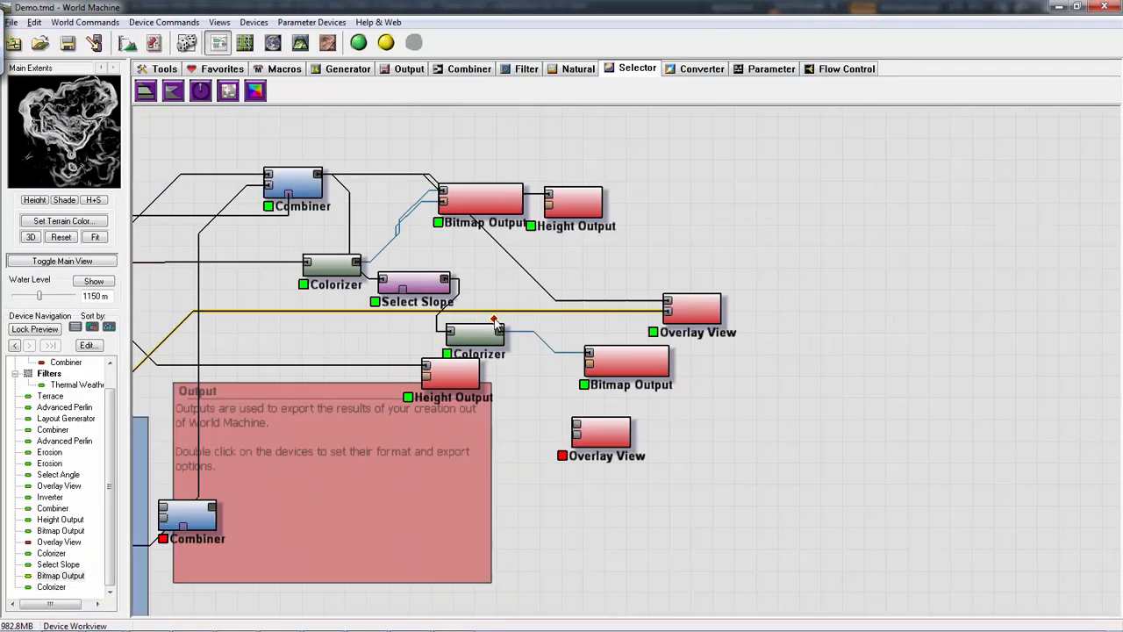
middle_click_drag(272, 459, 457, 436)
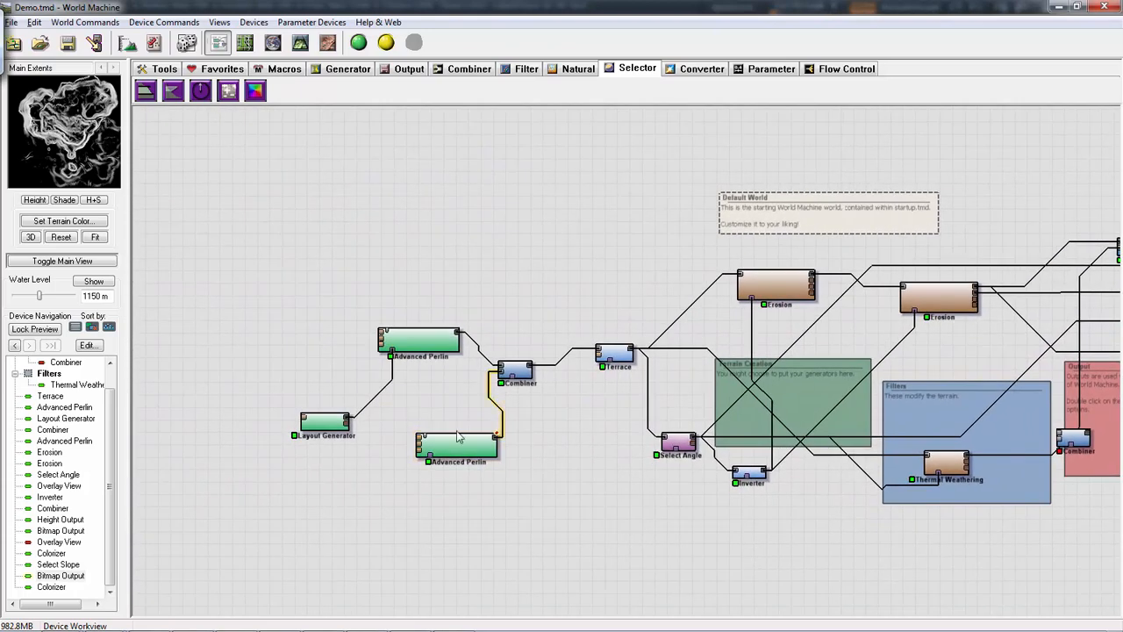
left_click(326, 426)
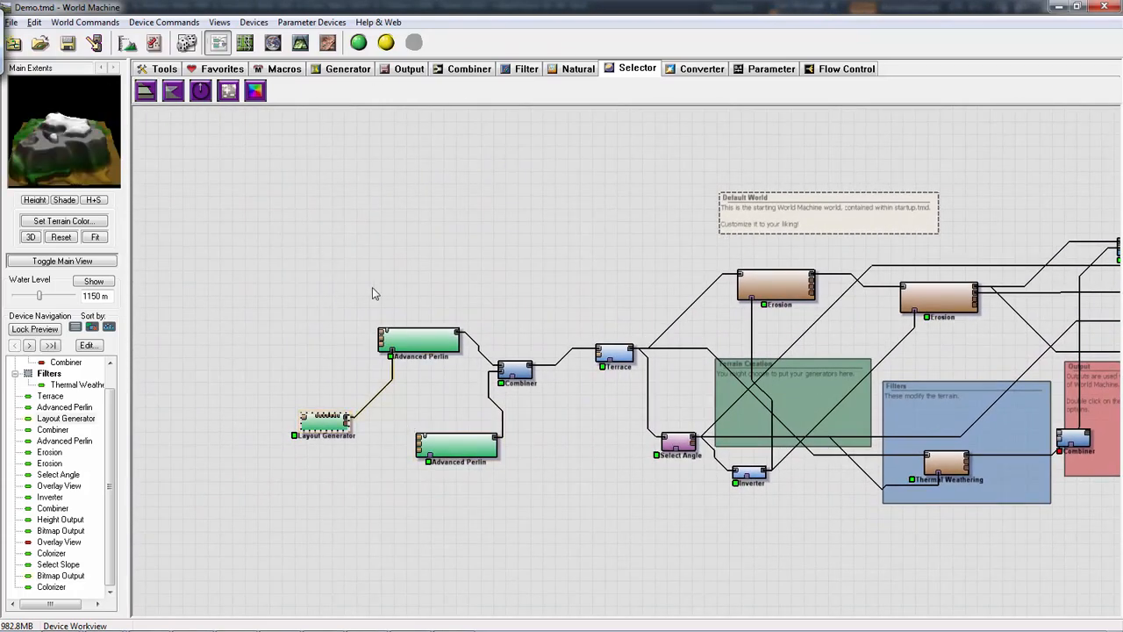
- Return to ZBrush and trim flat areas into the plateau enclosed by the curved cliff ridge
key("alt+Tab")
key("alt+Tab")
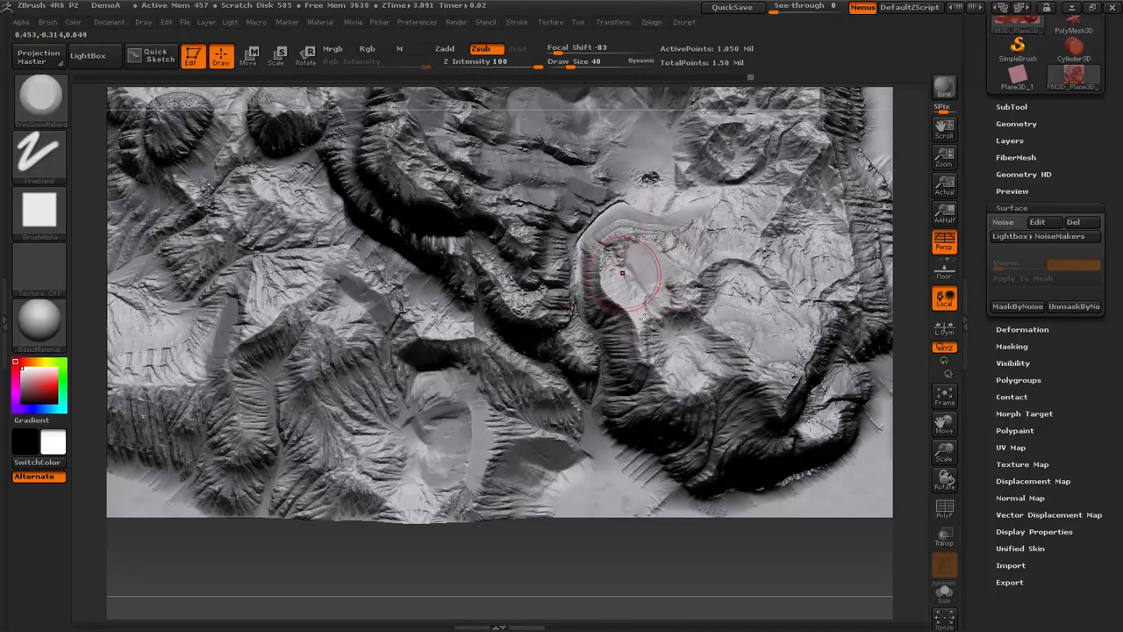
left_click_drag(622, 273, 660, 303)
left_click_drag(748, 358, 778, 375)
mouse_move(779, 367)
left_mouse_down()
mouse_move(807, 328)
mouse_move(782, 302)
left_mouse_up()
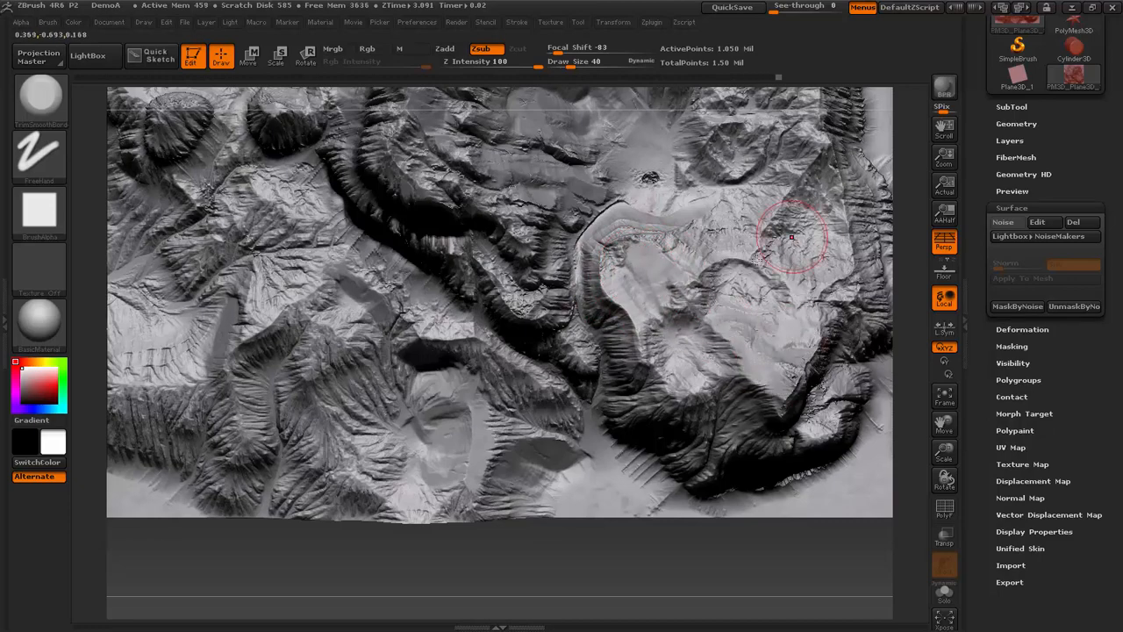
key("f")
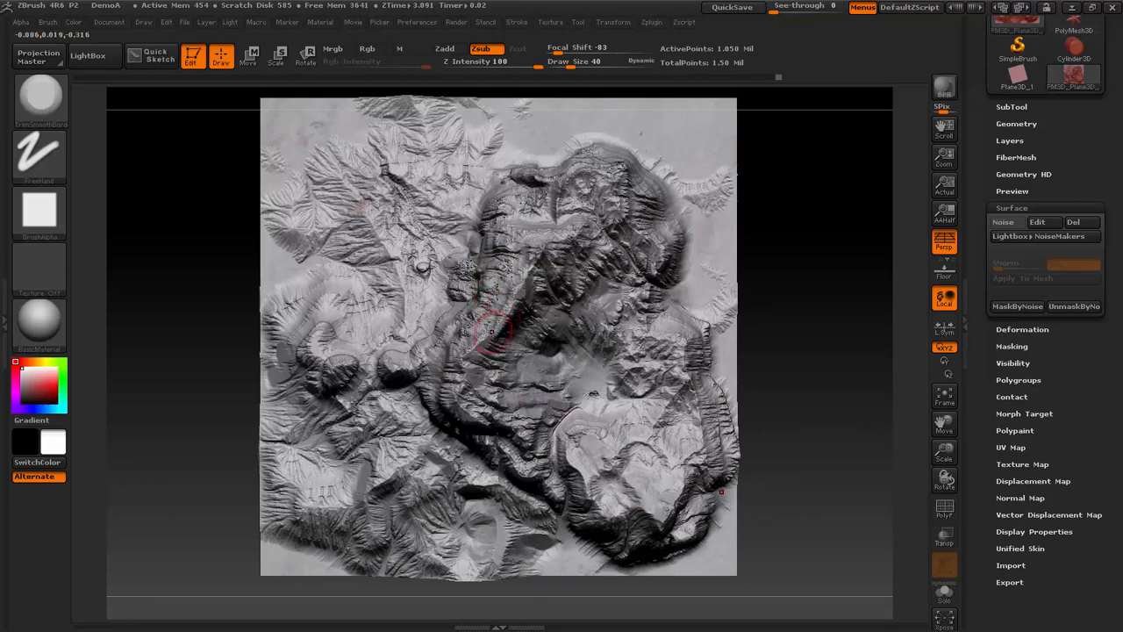
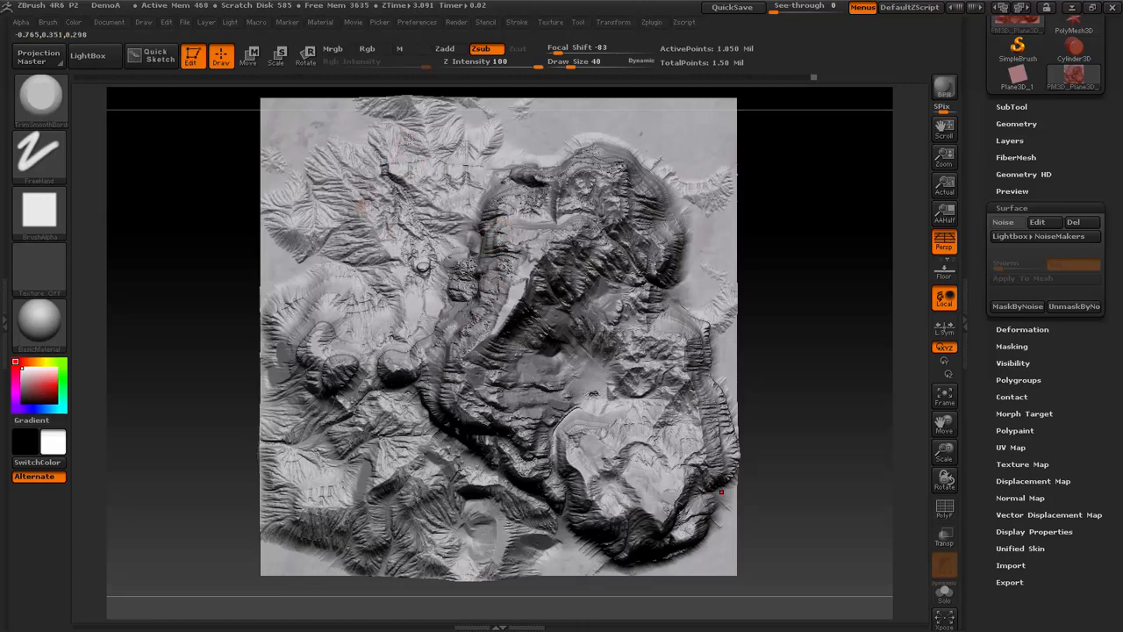
- Flatten the noisy patch in the valley between the front foothills using the TrimSmoothBorder brush
left_click_drag(837, 329, 777, 268)
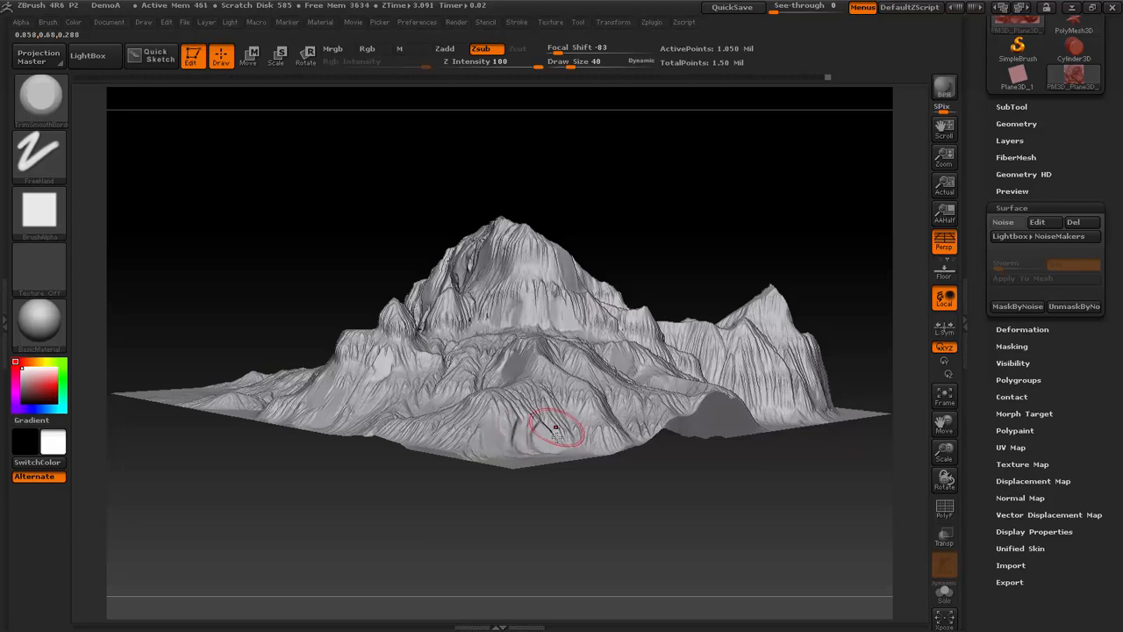
left_click_drag(725, 542, 732, 448, "shift")
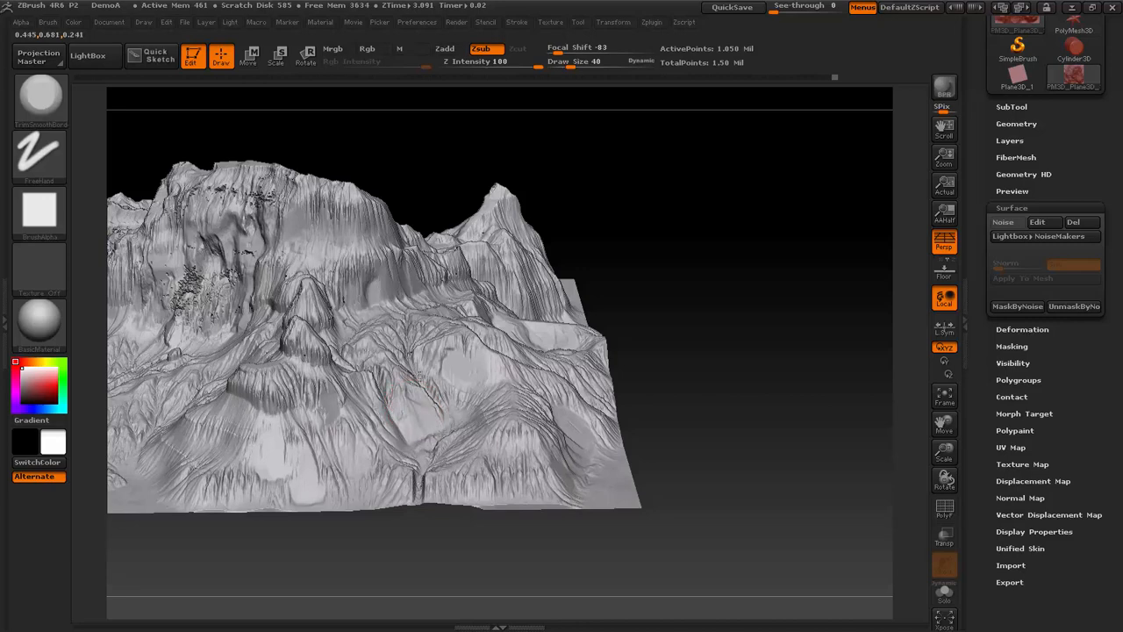
left_click_drag(725, 338, 445, 389)
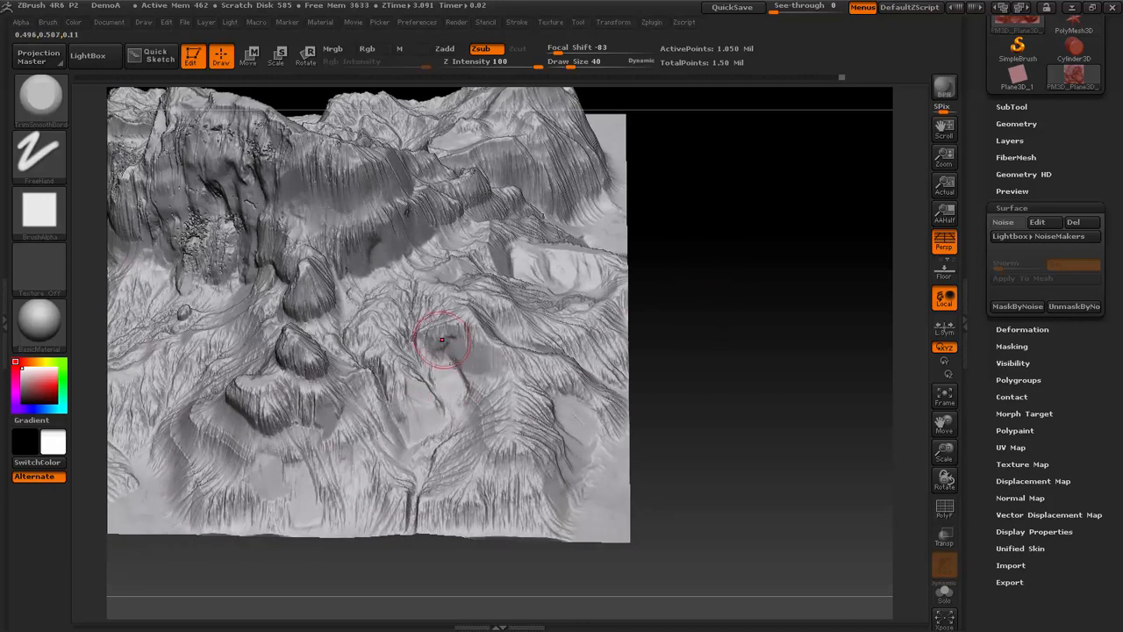
left_click_drag(707, 321, 677, 289)
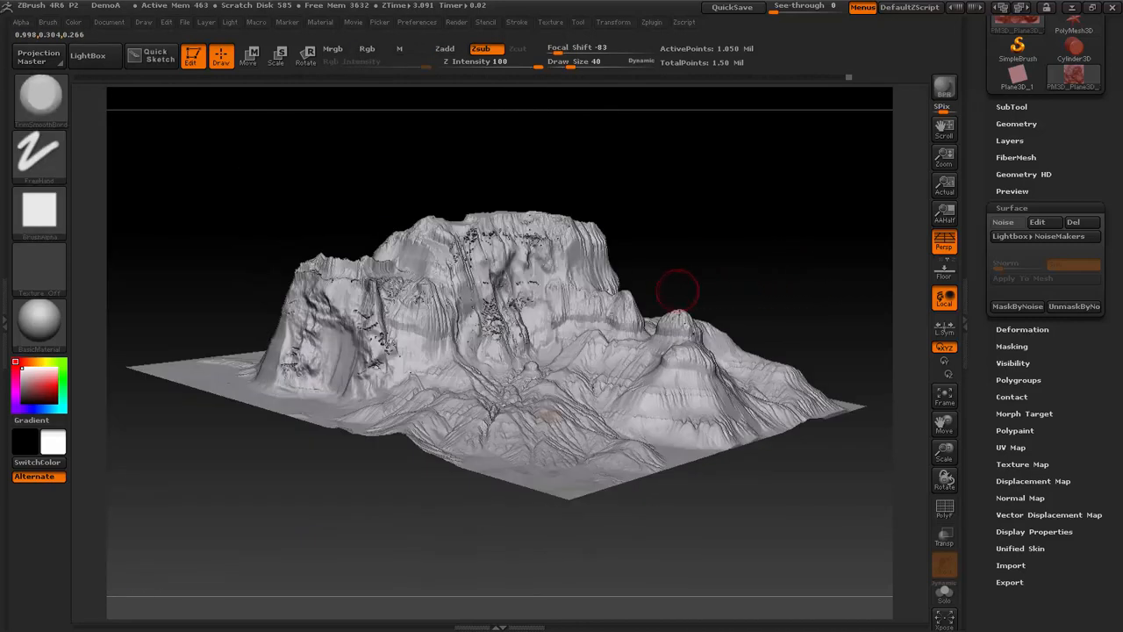
- Plane the rough, pitted area in the middle of the main cliff face with vertical trim strokes
mouse_move(519, 322)
left_mouse_down("shift")
mouse_move(496, 310)
mouse_move(573, 265)
left_mouse_up("shift")
left_click_drag(702, 268, 582, 267)
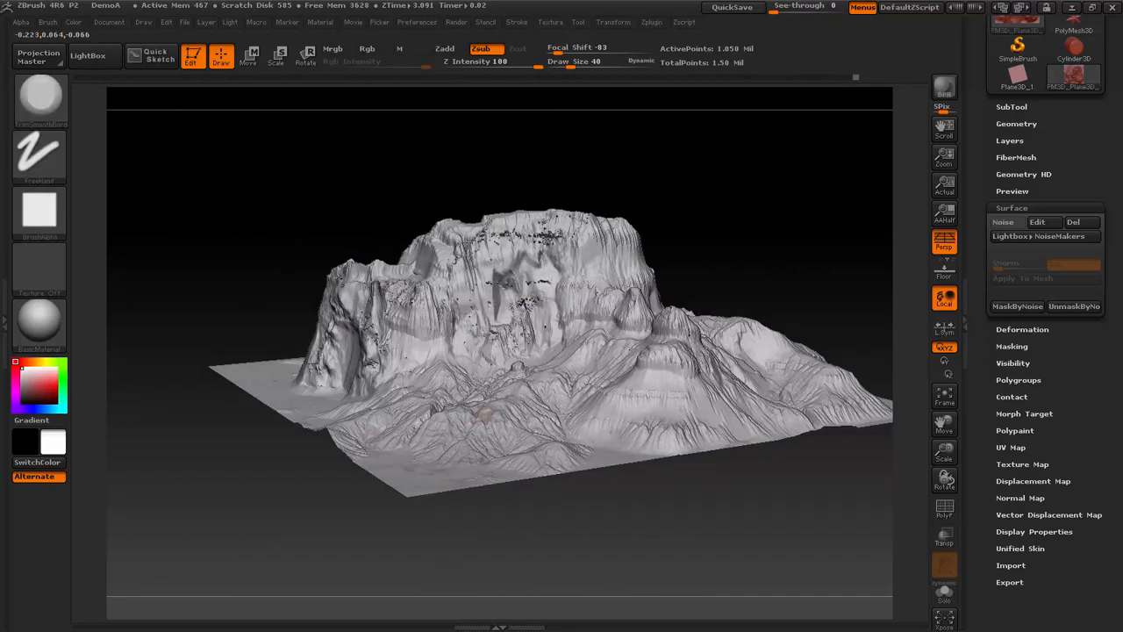
left_click_drag(497, 293, 493, 311)
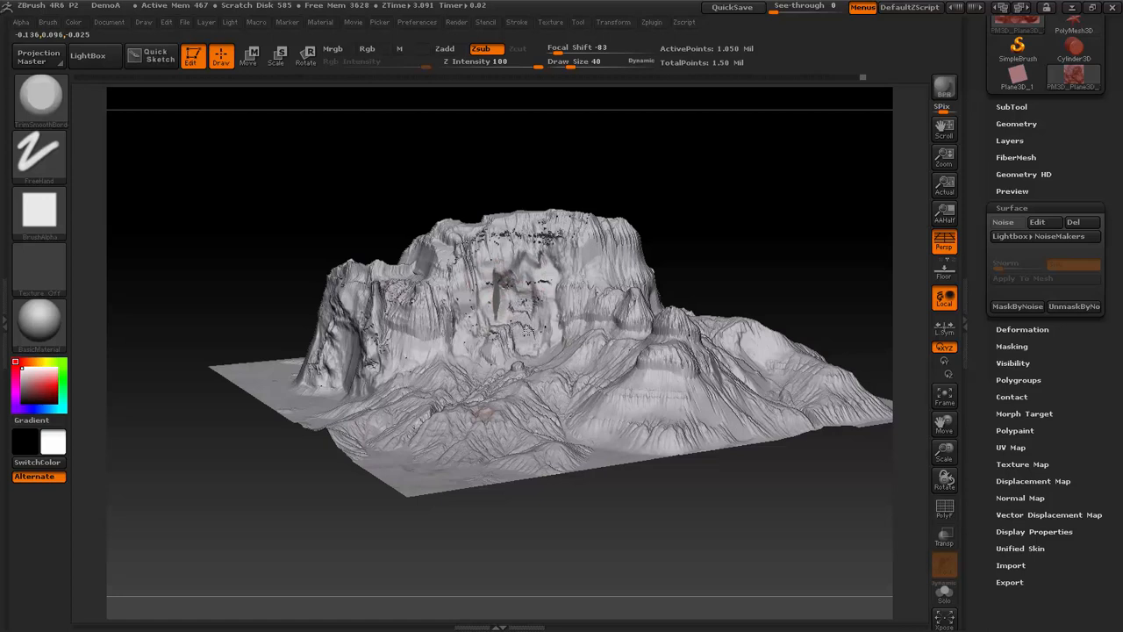
mouse_move(535, 272)
left_mouse_down()
mouse_move(538, 326)
mouse_move(527, 318)
left_mouse_up()
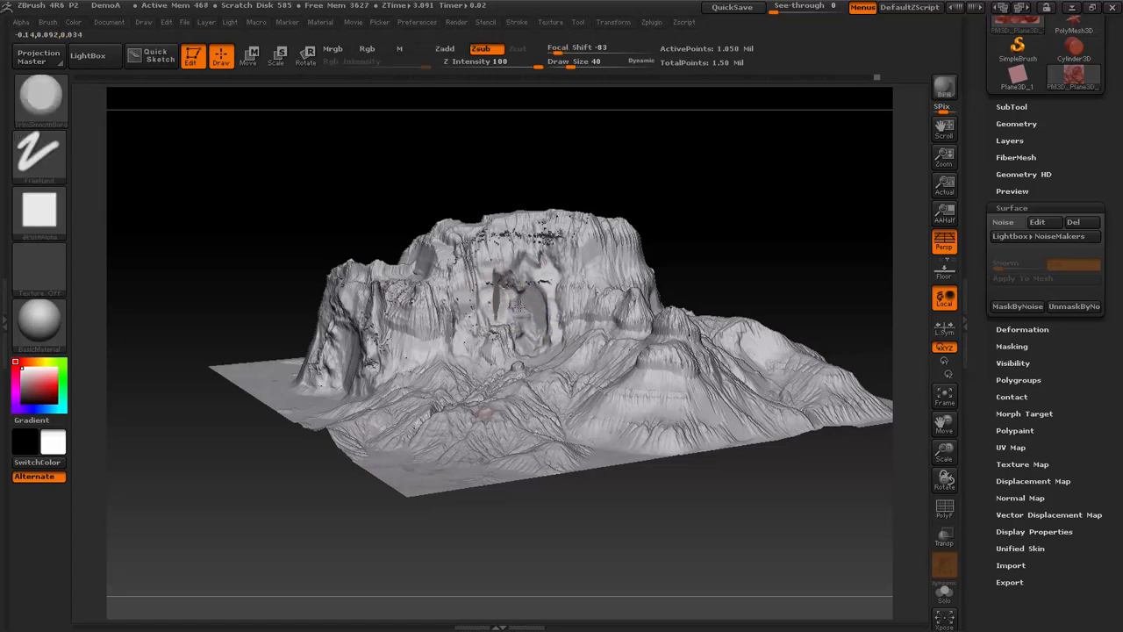
- Trim the recess walls on the main cliff face into flat rock planes, checking them from several angles
left_click_drag(807, 211, 669, 253, "shift")
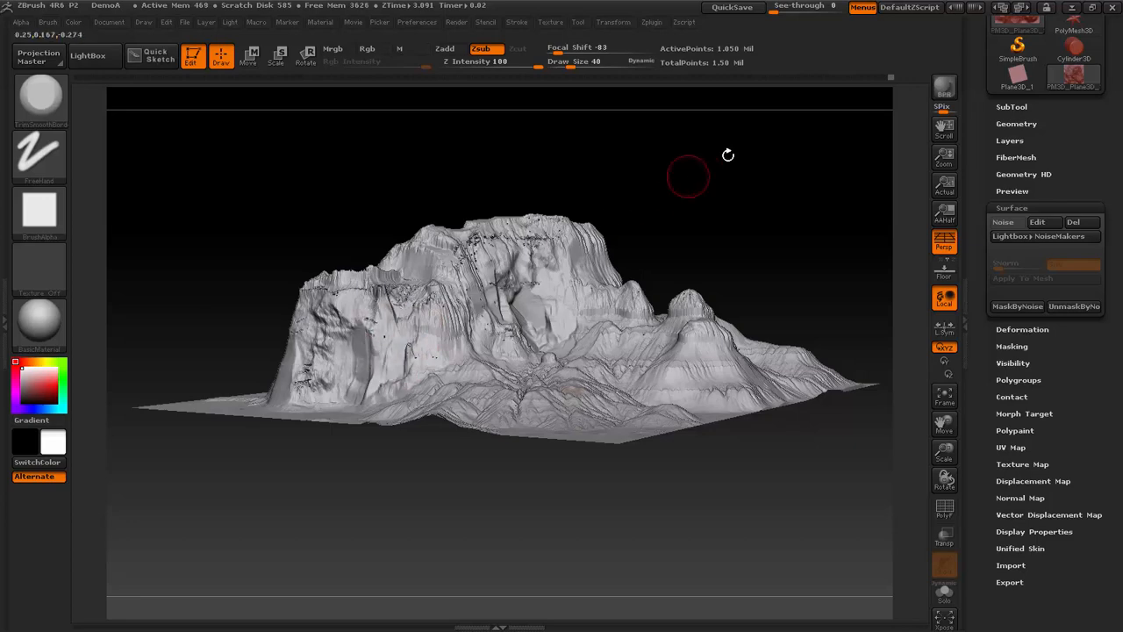
left_click_drag(728, 155, 711, 184)
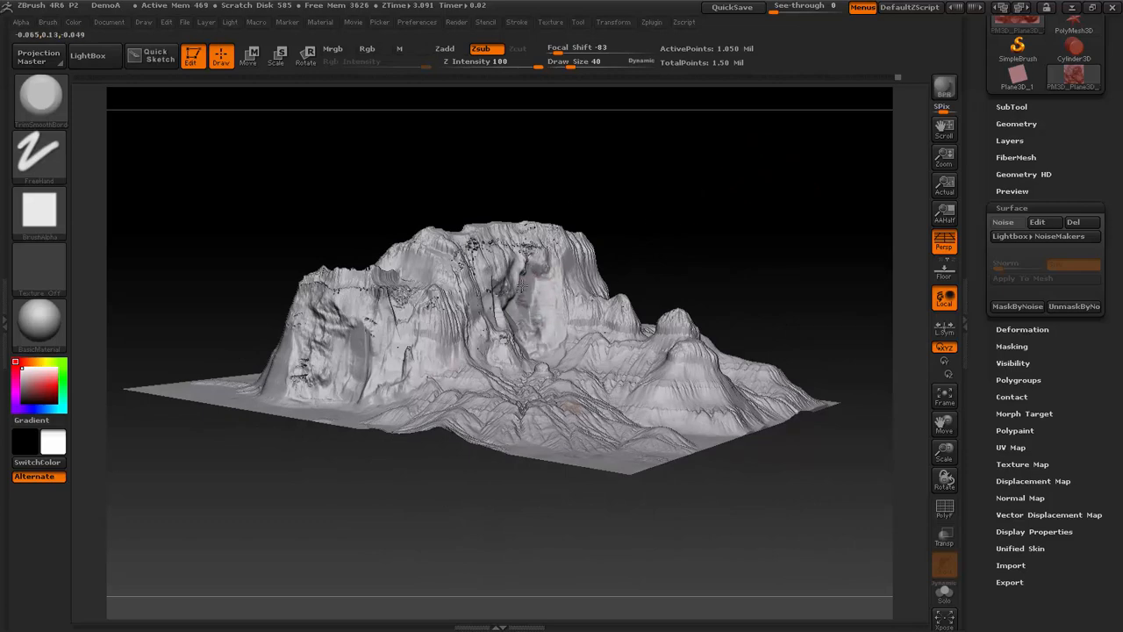
left_click_drag(694, 201, 736, 198)
left_click_drag(519, 281, 499, 277)
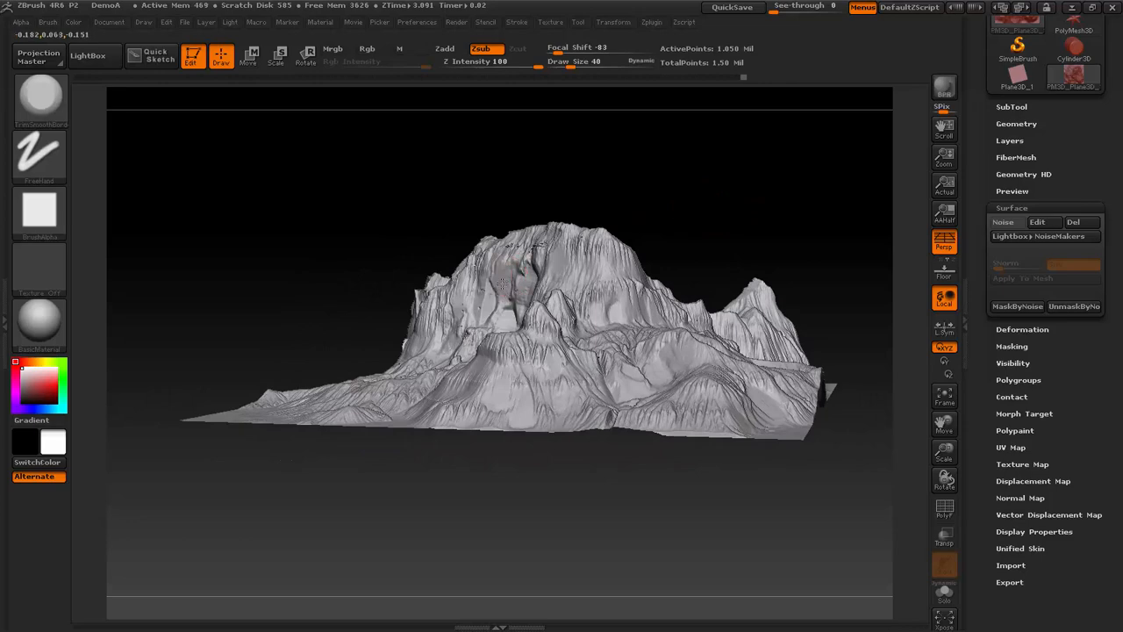
mouse_move(665, 208)
left_mouse_down()
mouse_move(692, 214)
mouse_move(632, 257)
left_mouse_up()
left_click_drag(706, 193, 735, 221)
key("b")
key("d")
key("s")
left_click_drag(816, 179, 558, 296)
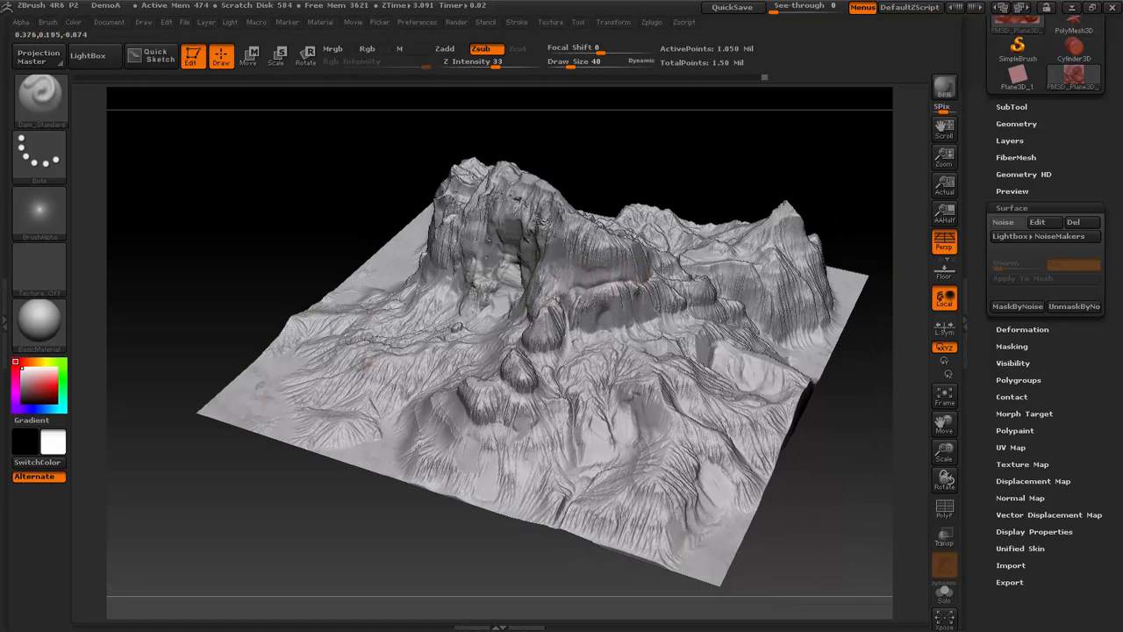
mouse_move(759, 170)
left_mouse_down()
mouse_move(767, 150)
mouse_move(739, 176)
left_mouse_up()
key("b")
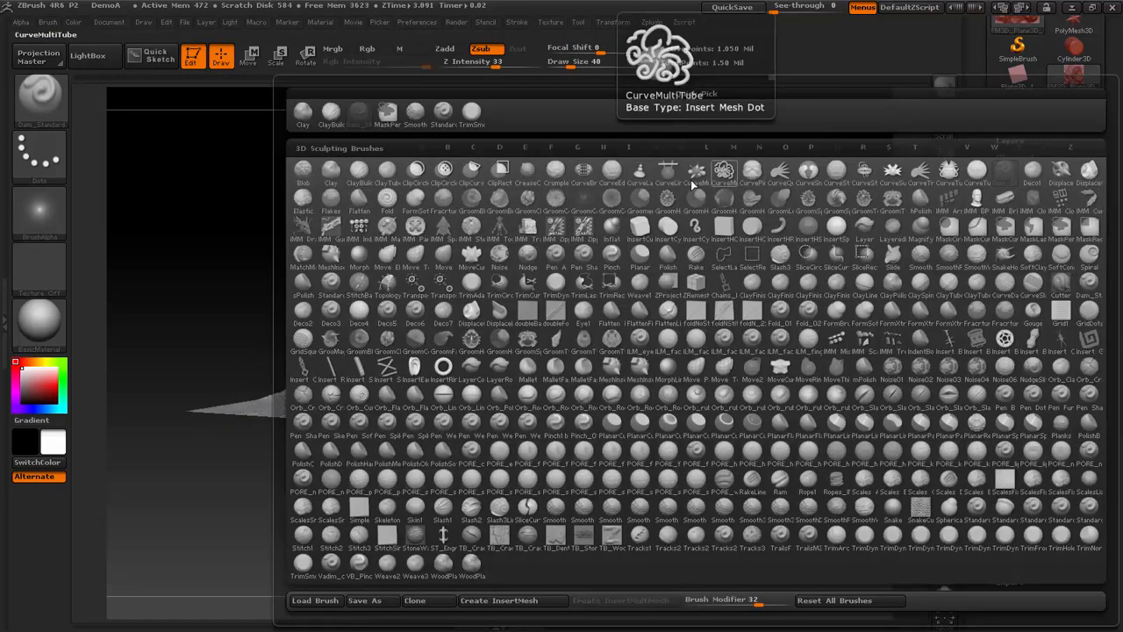
left_click(471, 111)
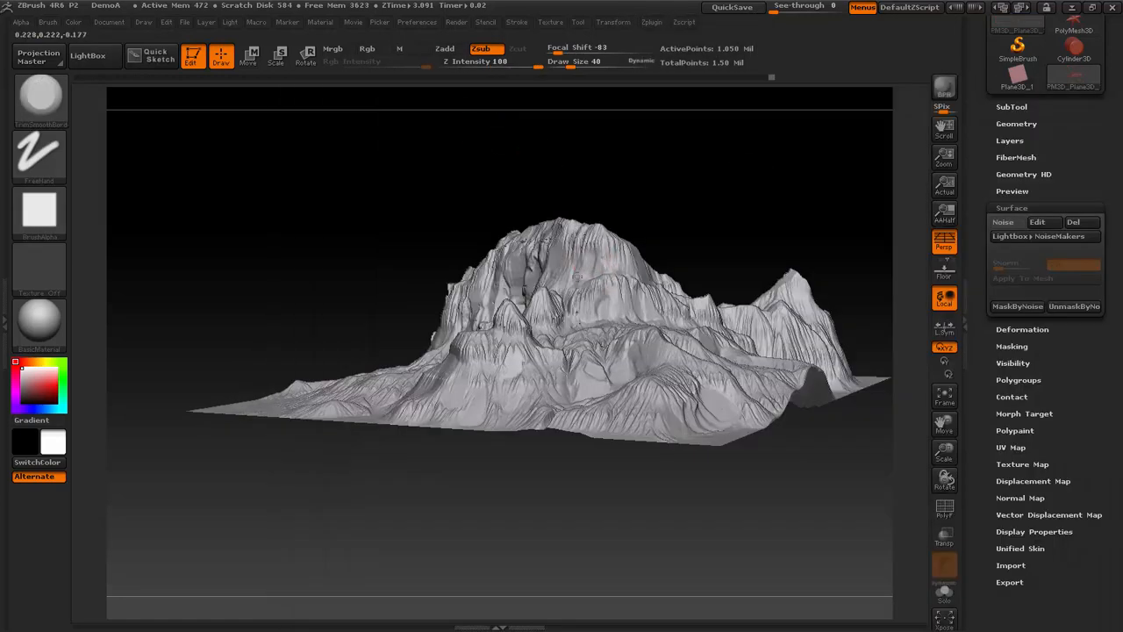
- Trim the slope beside the main cliff and the small peak below it into broader rock planes
left_click_drag(606, 249, 603, 245)
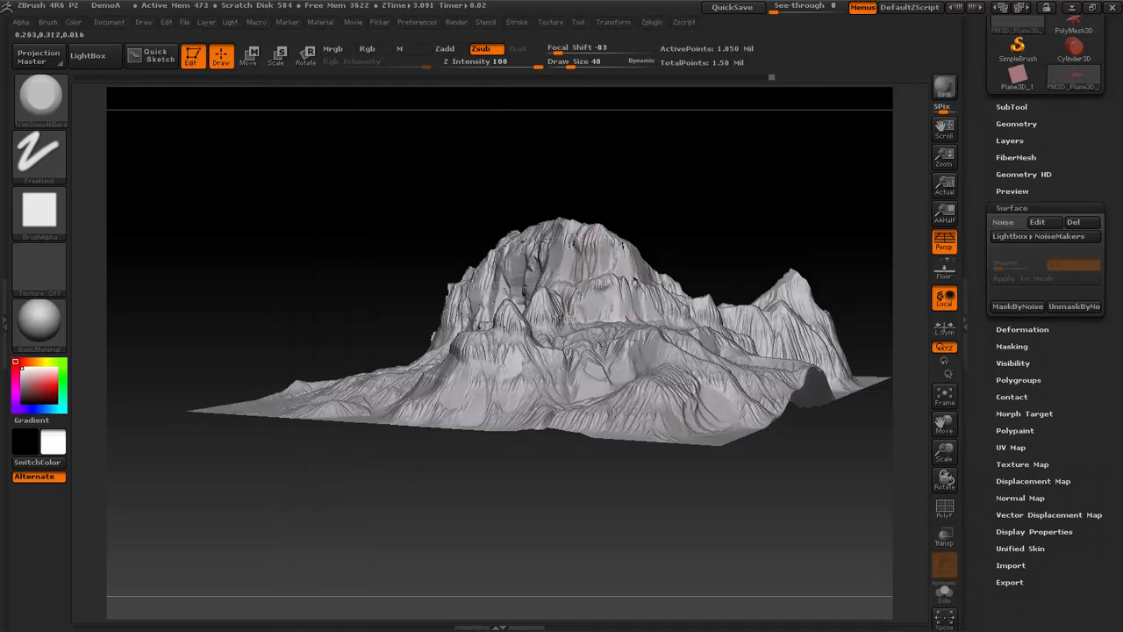
mouse_move(756, 205)
left_mouse_down()
mouse_move(802, 201)
mouse_move(764, 332)
mouse_move(850, 267)
mouse_move(852, 349)
mouse_move(855, 313)
mouse_move(559, 327)
left_mouse_up()
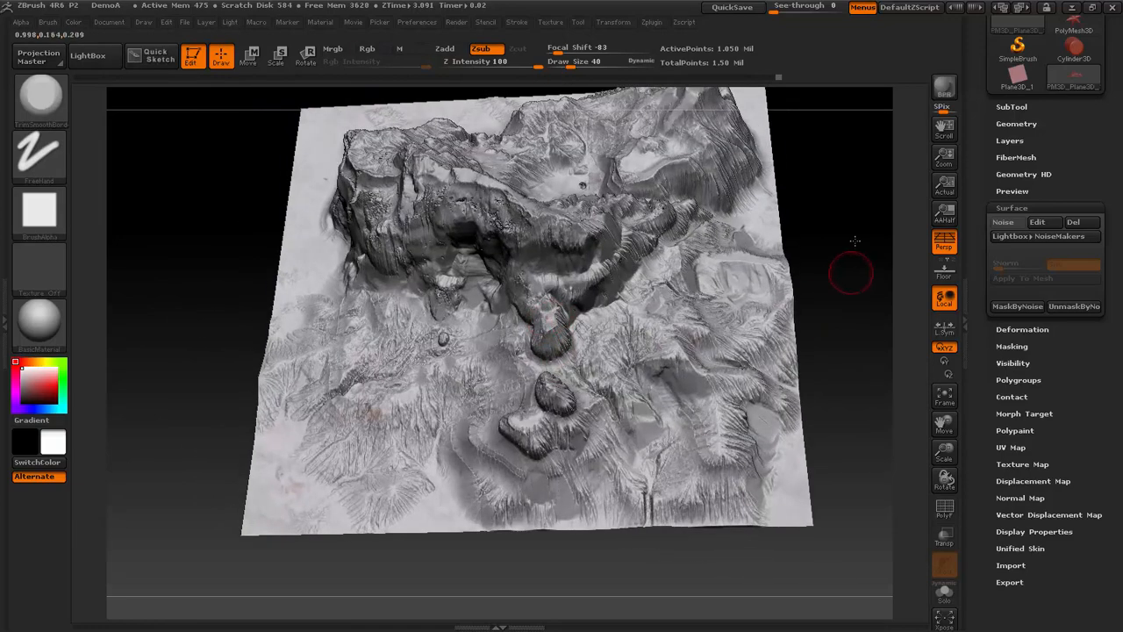
left_click_drag(855, 240, 614, 321)
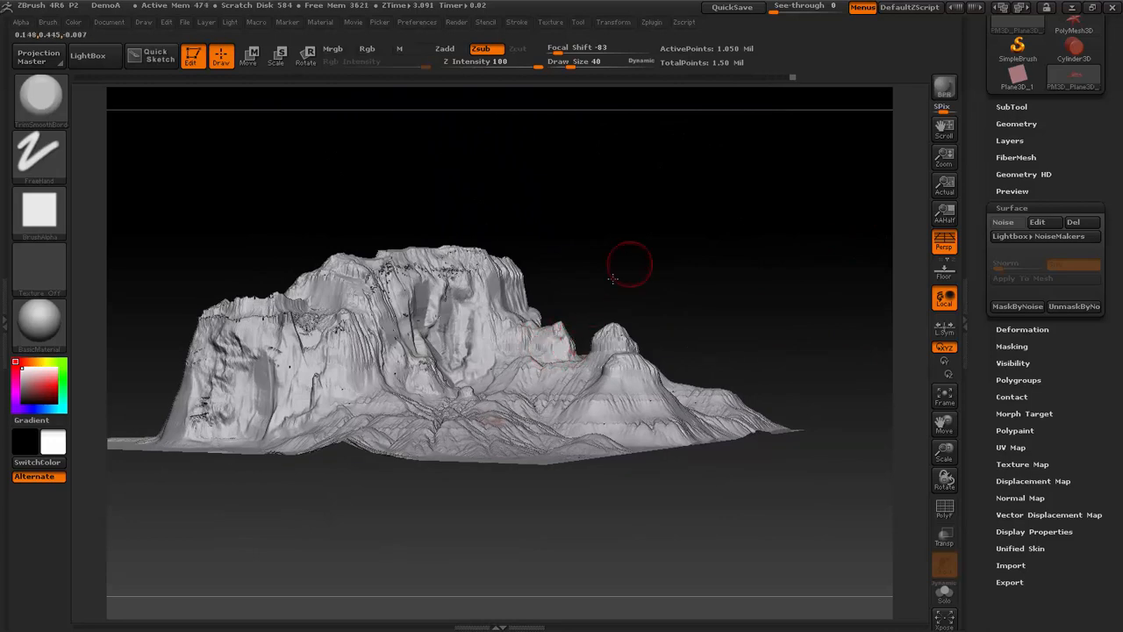
left_click_drag(612, 278, 575, 300)
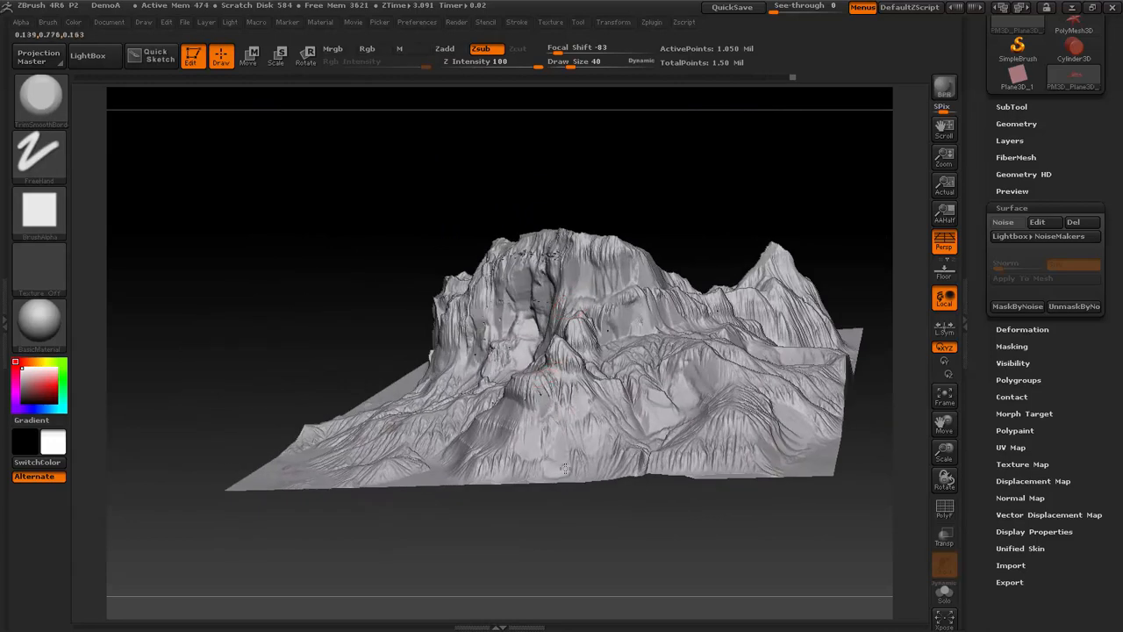
- Flatten the vertical walls and base of the lower cliff buttress with trim strokes
mouse_move(840, 204)
left_mouse_down()
mouse_move(817, 201)
mouse_move(640, 283)
left_mouse_up()
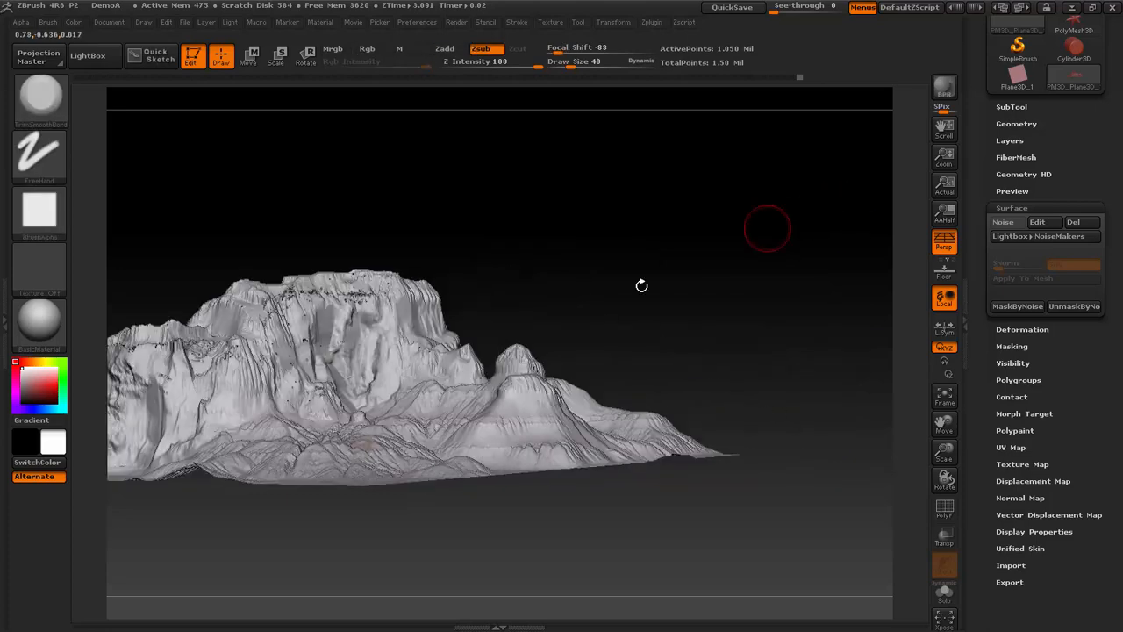
left_click_drag(572, 276, 652, 251)
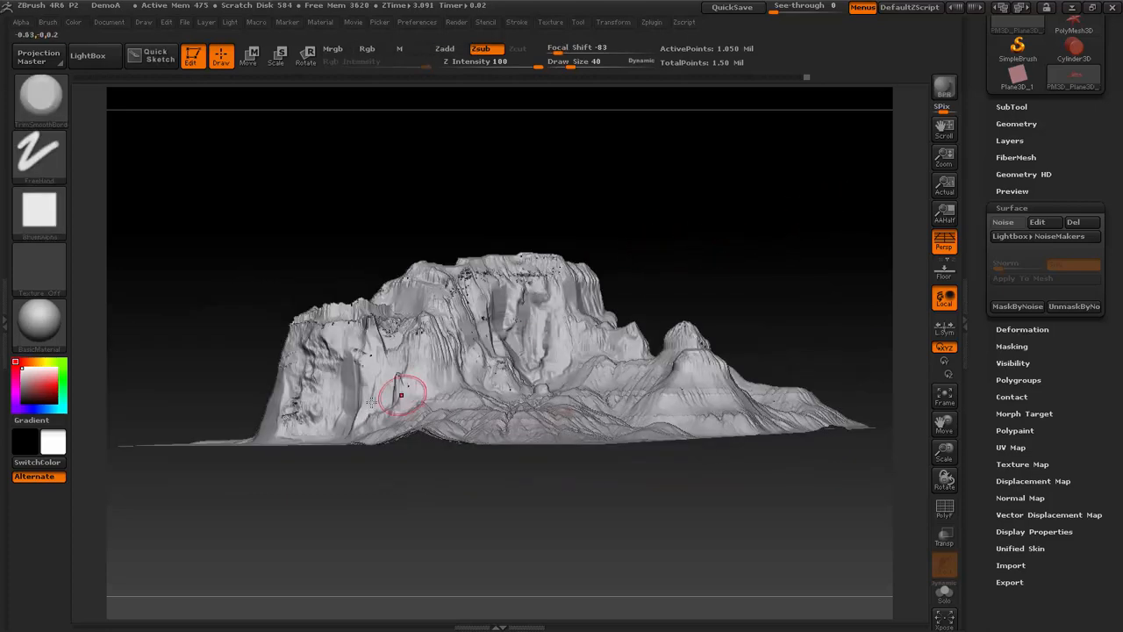
left_click_drag(787, 205, 525, 322)
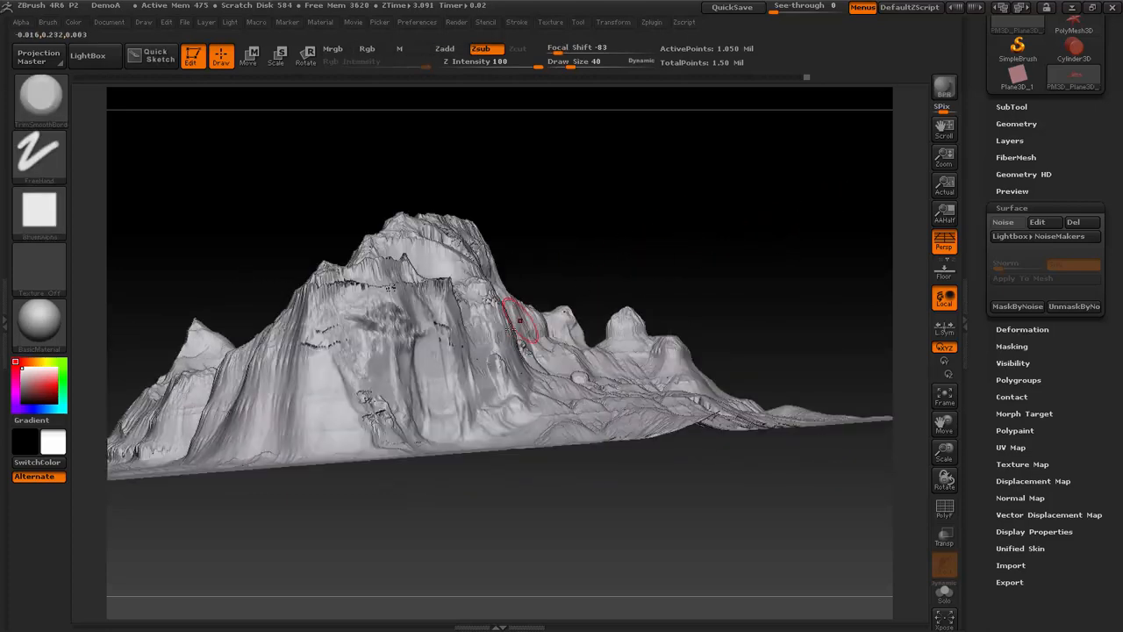
mouse_move(824, 197)
left_mouse_down()
mouse_move(802, 187)
mouse_move(684, 242)
mouse_move(739, 208)
mouse_move(651, 258)
left_mouse_up()
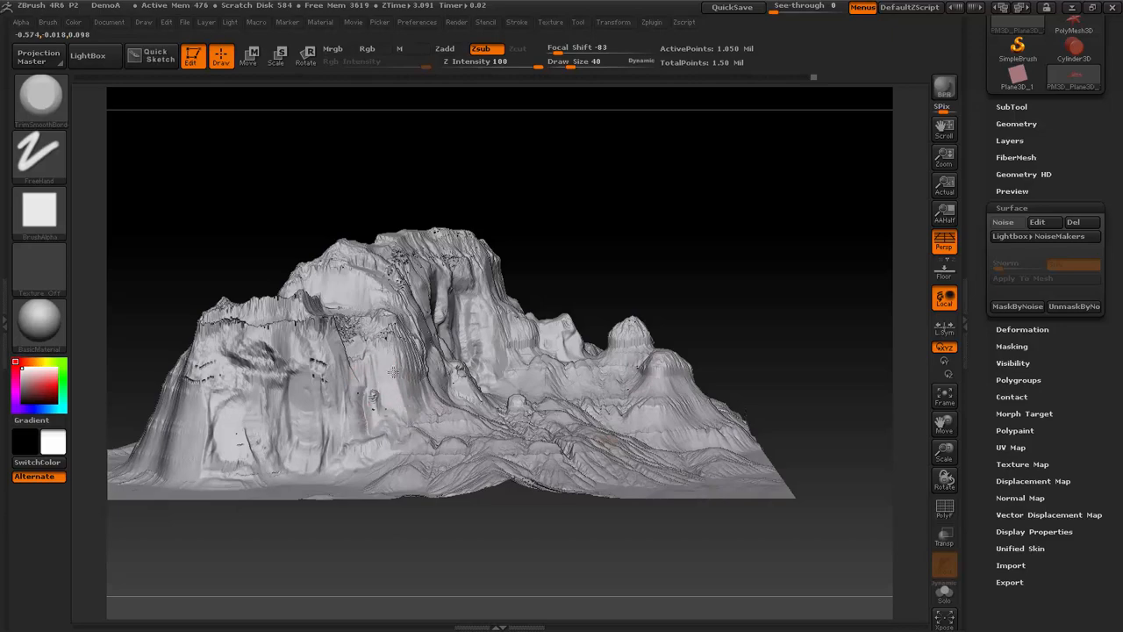
left_click_drag(952, 506, 955, 403)
- Trim the streaked outer walls and ledges on the far side of the mountain into smoother rock planes
mouse_move(777, 205)
left_mouse_down()
mouse_move(647, 143)
mouse_move(800, 201)
mouse_move(667, 281)
left_mouse_up()
mouse_move(545, 408)
left_mouse_down()
mouse_move(584, 430)
mouse_move(570, 456)
mouse_move(536, 439)
mouse_move(517, 444)
mouse_move(527, 413)
mouse_move(618, 456)
mouse_move(657, 401)
mouse_move(614, 381)
mouse_move(632, 421)
mouse_move(614, 365)
mouse_move(658, 343)
left_mouse_up()
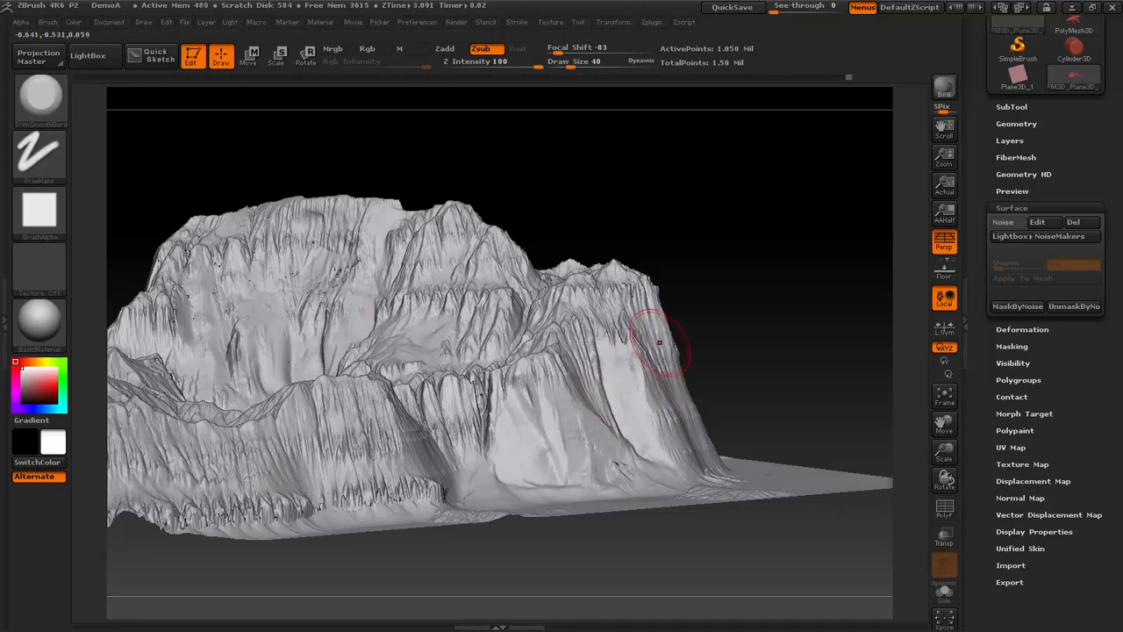
mouse_move(816, 349)
left_mouse_down()
mouse_move(756, 330)
mouse_move(659, 413)
mouse_move(639, 351)
mouse_move(676, 421)
mouse_move(639, 409)
mouse_move(672, 371)
mouse_move(681, 376)
mouse_move(676, 321)
mouse_move(692, 303)
left_mouse_up()
left_click_drag(852, 268, 798, 319)
mouse_move(732, 403)
left_mouse_down()
mouse_move(693, 307)
mouse_move(743, 448)
mouse_move(708, 368)
mouse_move(712, 416)
mouse_move(693, 291)
left_mouse_up()
mouse_move(772, 200)
left_mouse_down()
mouse_move(703, 268)
mouse_move(737, 263)
mouse_move(746, 309)
mouse_move(742, 264)
left_mouse_up()
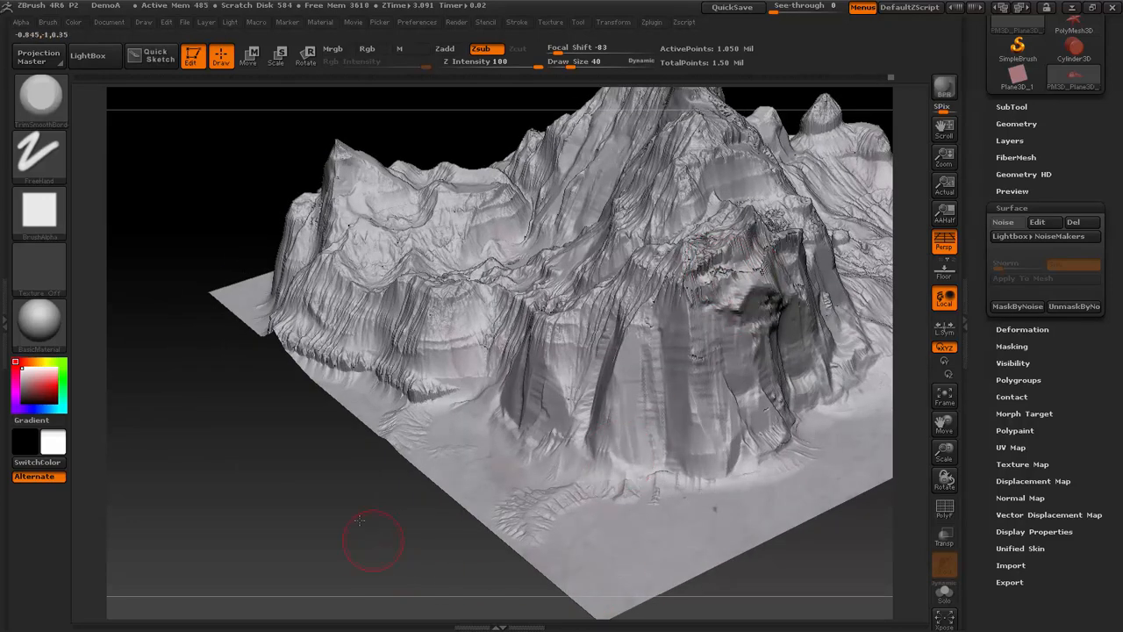
- Trim the rough bulge near the top of the lower cliff's outer face
left_click_drag(360, 520, 655, 446)
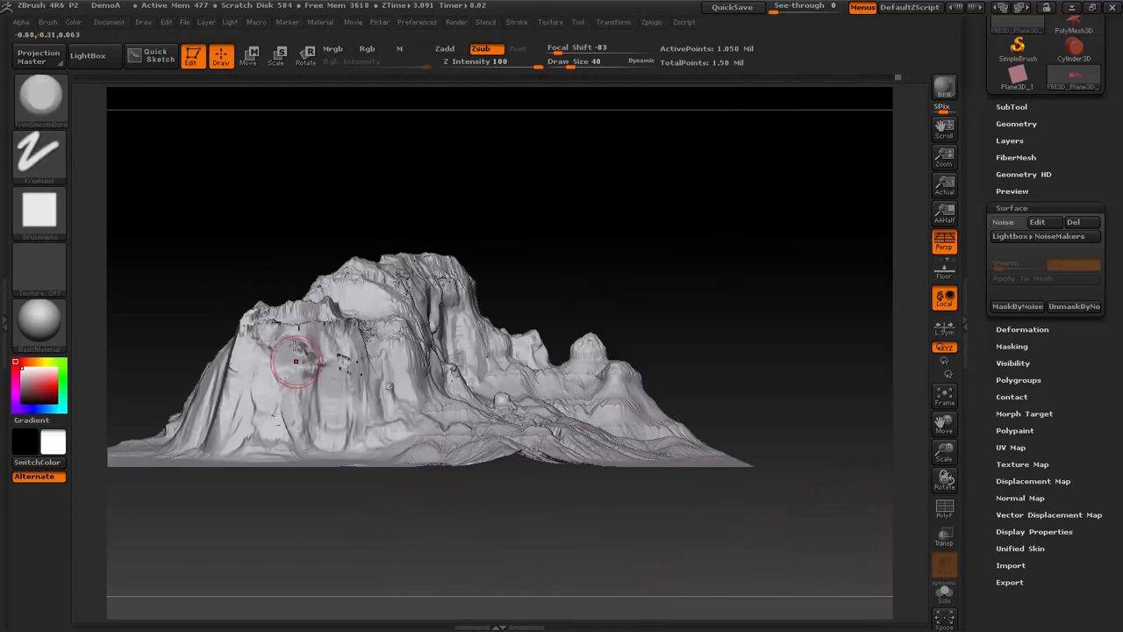
mouse_move(296, 361)
left_mouse_down()
mouse_move(285, 400)
mouse_move(279, 386)
mouse_move(339, 325)
mouse_move(346, 399)
mouse_move(334, 382)
mouse_move(327, 405)
mouse_move(346, 371)
mouse_move(357, 418)
mouse_move(352, 344)
left_mouse_up()
left_click_drag(496, 248, 592, 219)
left_click_drag(579, 134, 579, 264)
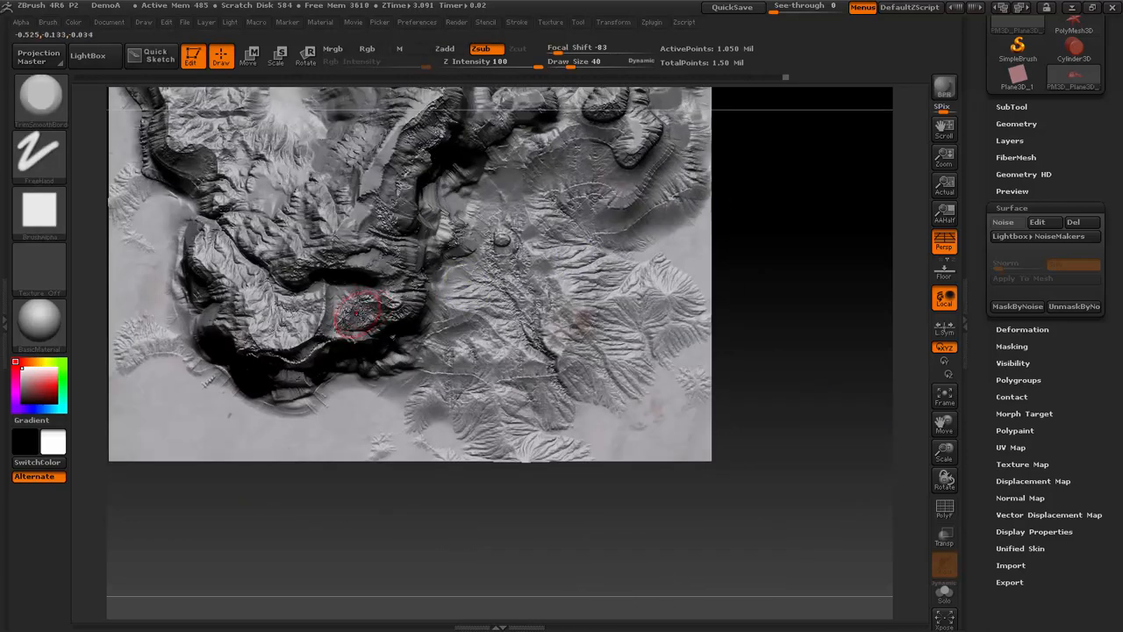
- Flatten the noisy plateau top and ridges above the lower cliff from the top view
left_click_drag(357, 314, 368, 301, "shift")
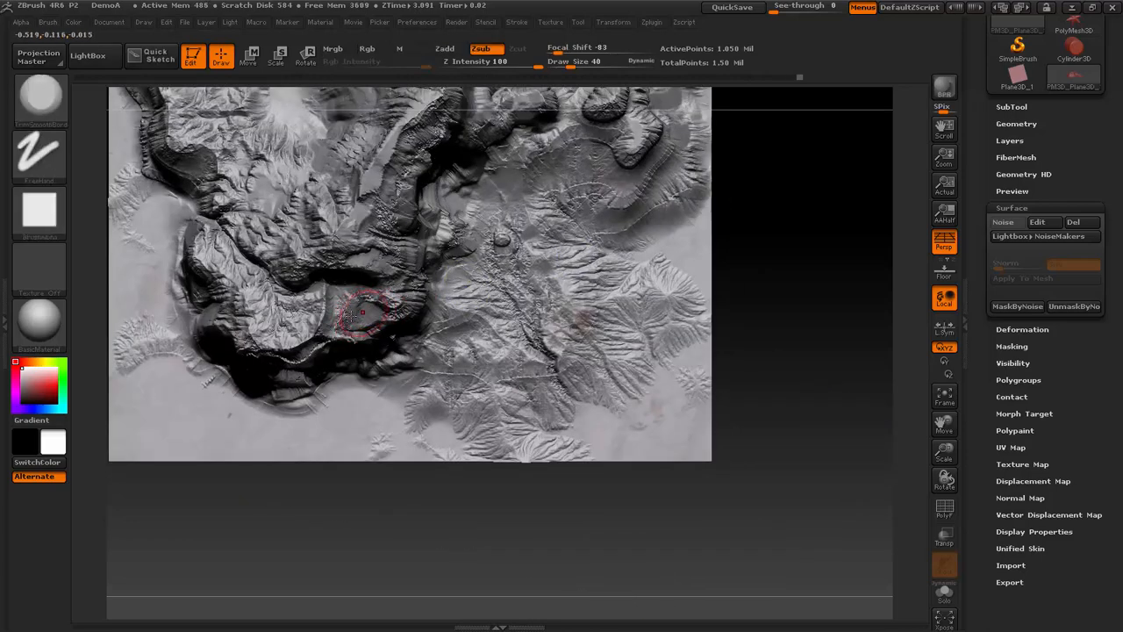
left_click_drag(271, 307, 266, 321)
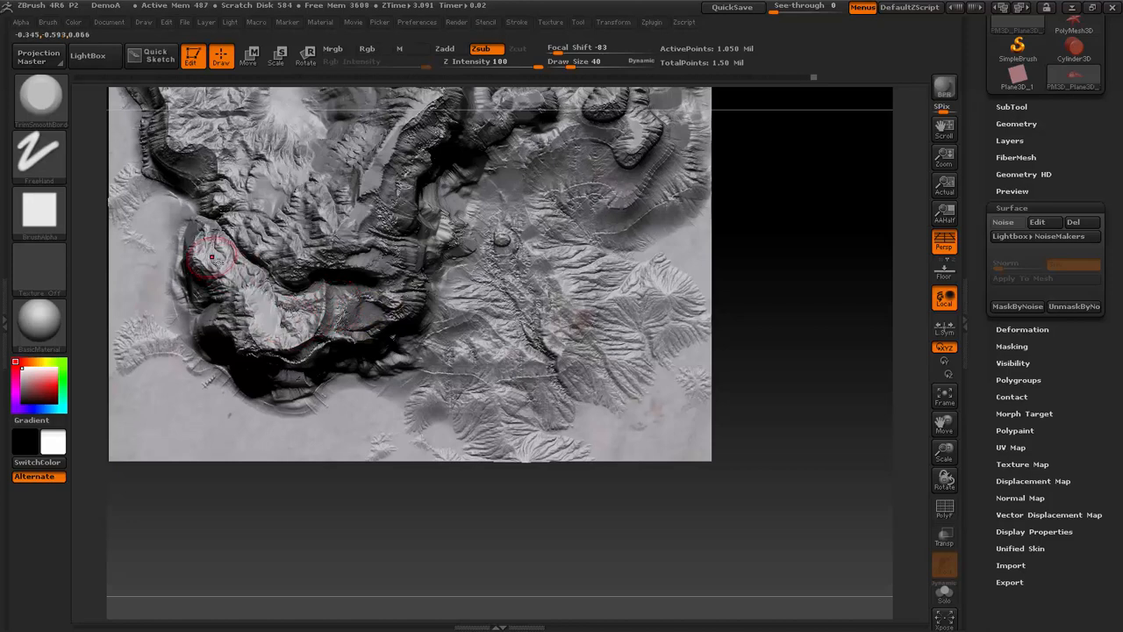
left_click_drag(212, 257, 278, 311)
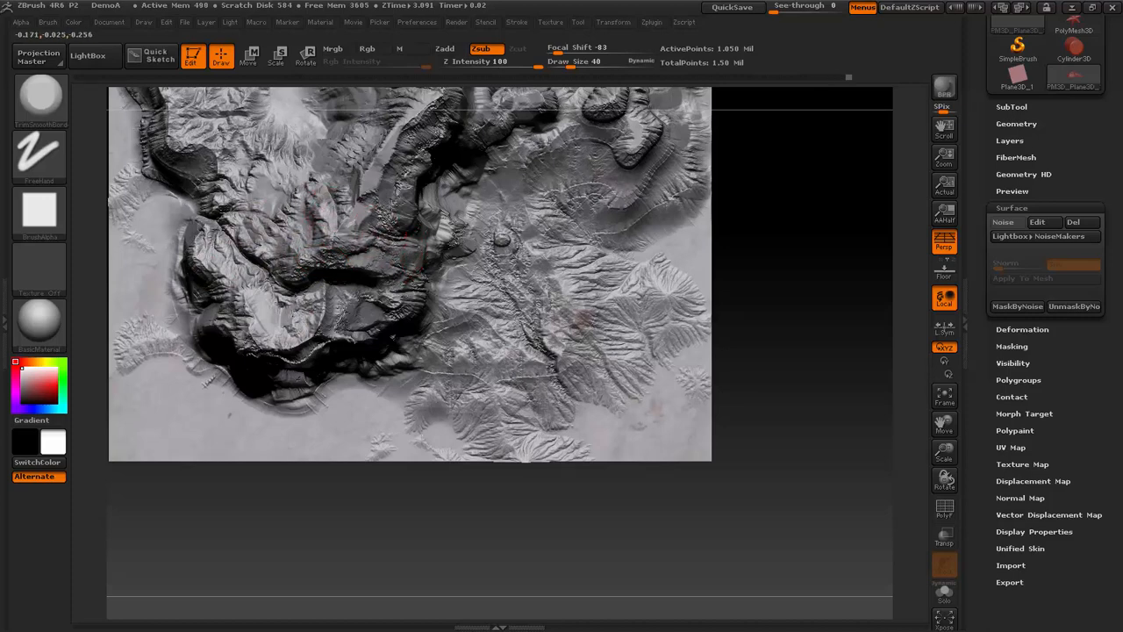
- Trim the inner wall of the central peak into large flat rock planes
key("f")
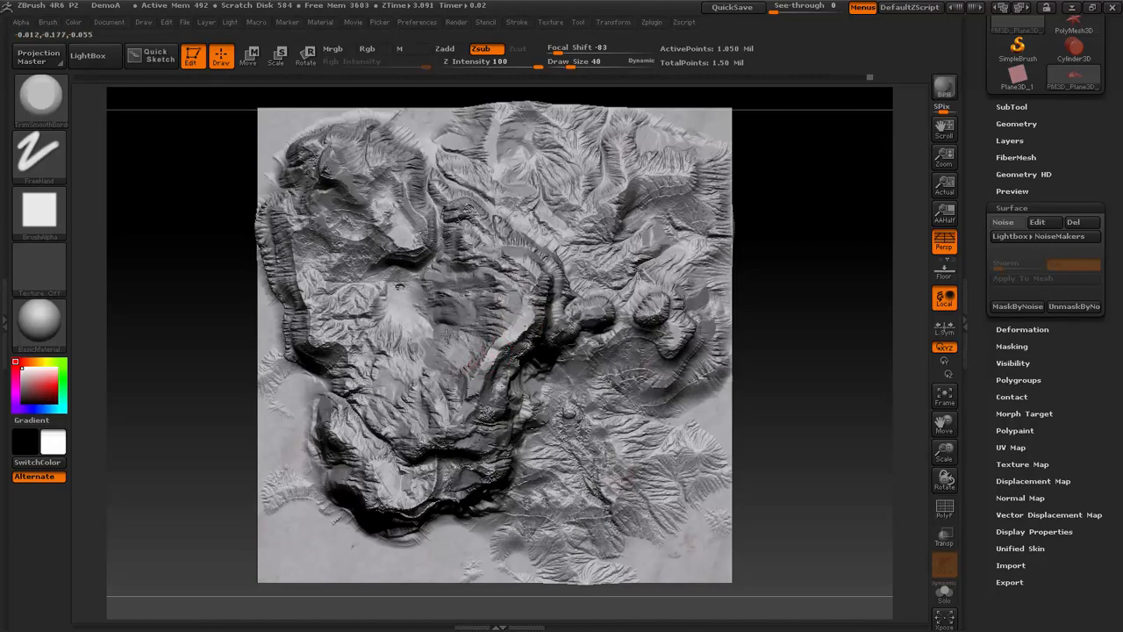
left_click_drag(870, 383, 427, 322)
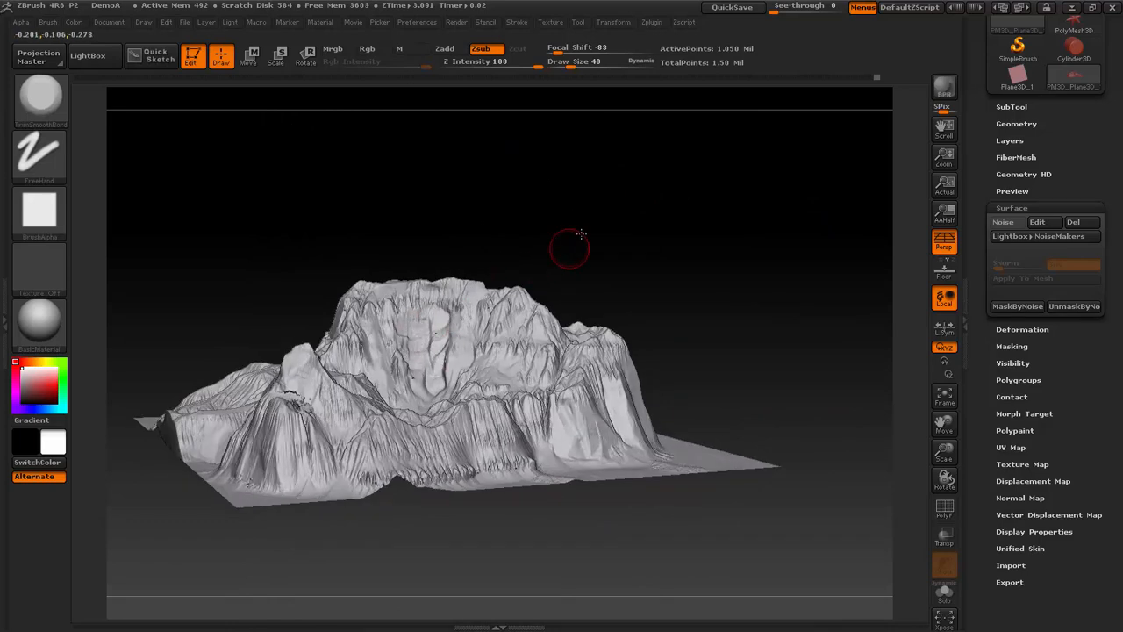
left_click_drag(569, 249, 446, 289)
left_click_drag(430, 230, 390, 288)
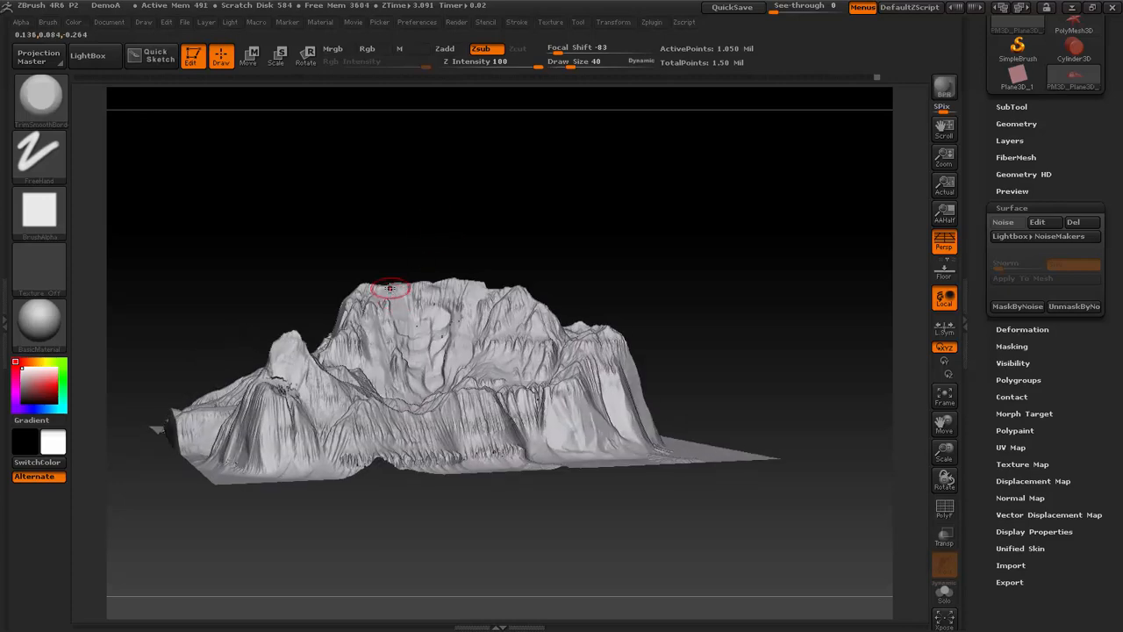
left_click_drag(444, 246, 631, 185)
- Switch to the Move brush with a draw size of 125
key("b")
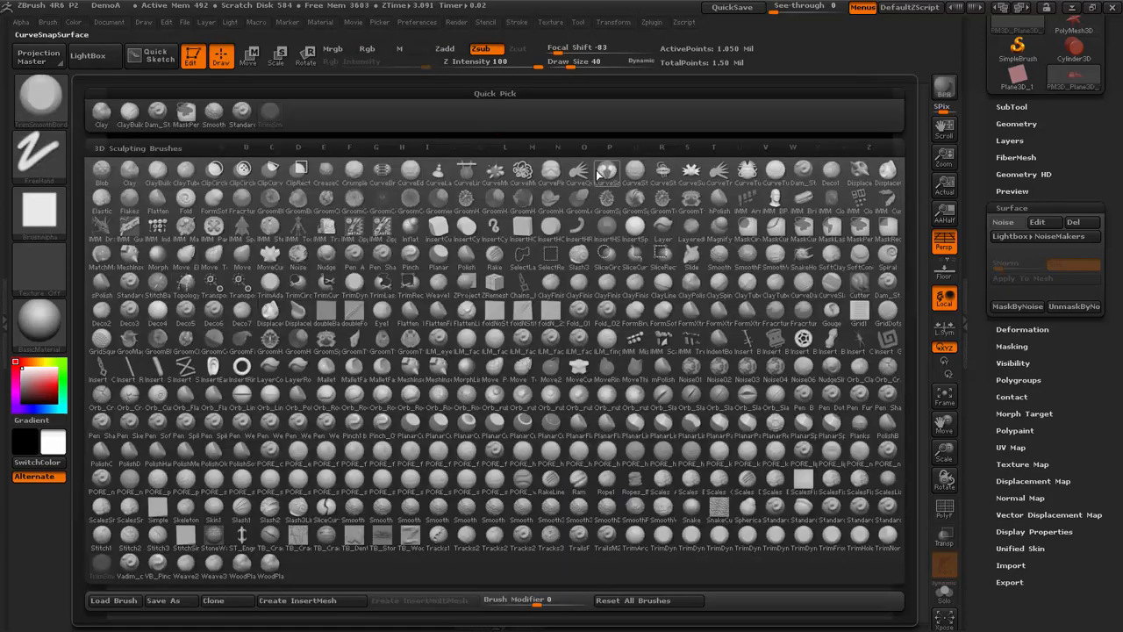
key("m")
key("v")
mouse_move(602, 147)
left_mouse_down()
mouse_move(620, 223)
mouse_move(537, 222)
mouse_move(498, 237)
mouse_move(513, 236)
left_mouse_up()
key("s")
- Save the project over the existing DemoA file and switch to World Machine
key("ctrl+s")
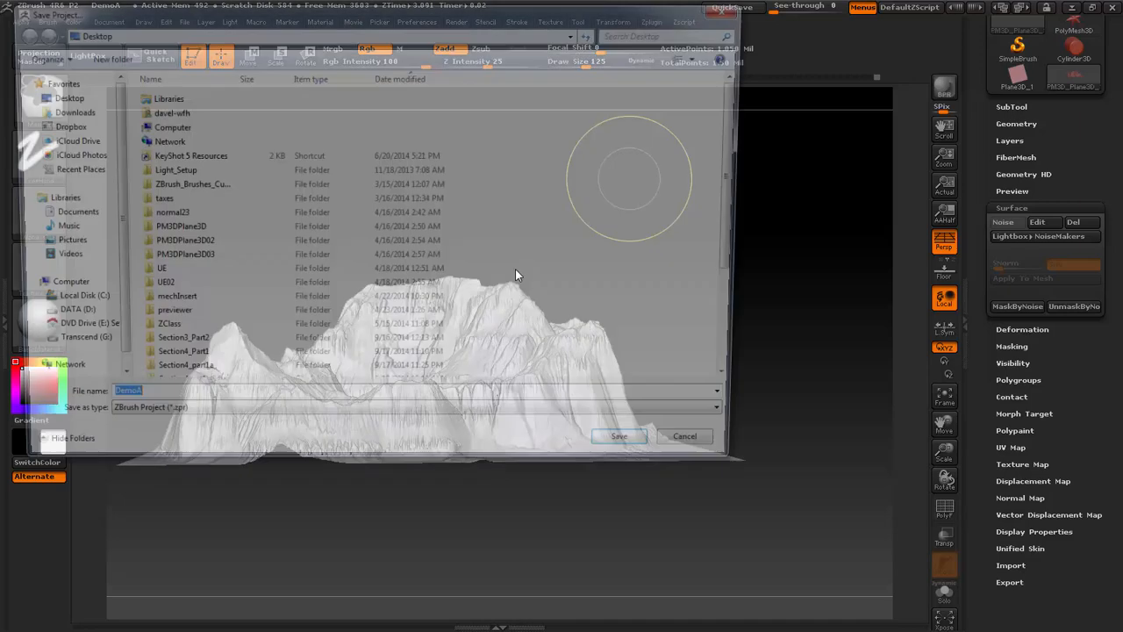
left_click(636, 454)
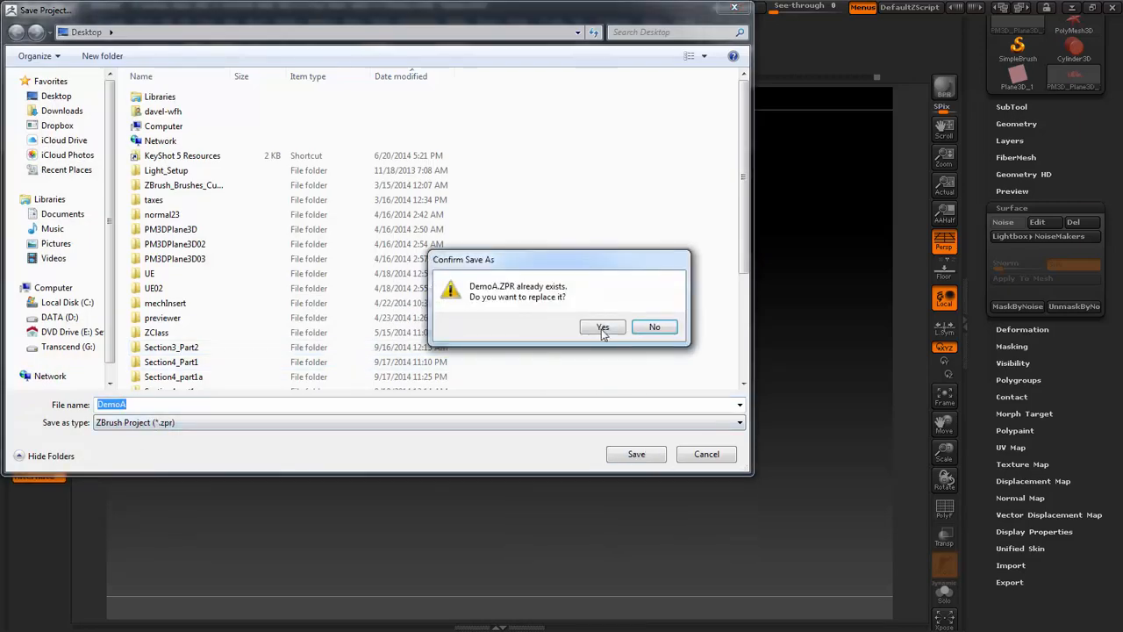
left_click(605, 330)
key("alt+Tab")
key("Tab")
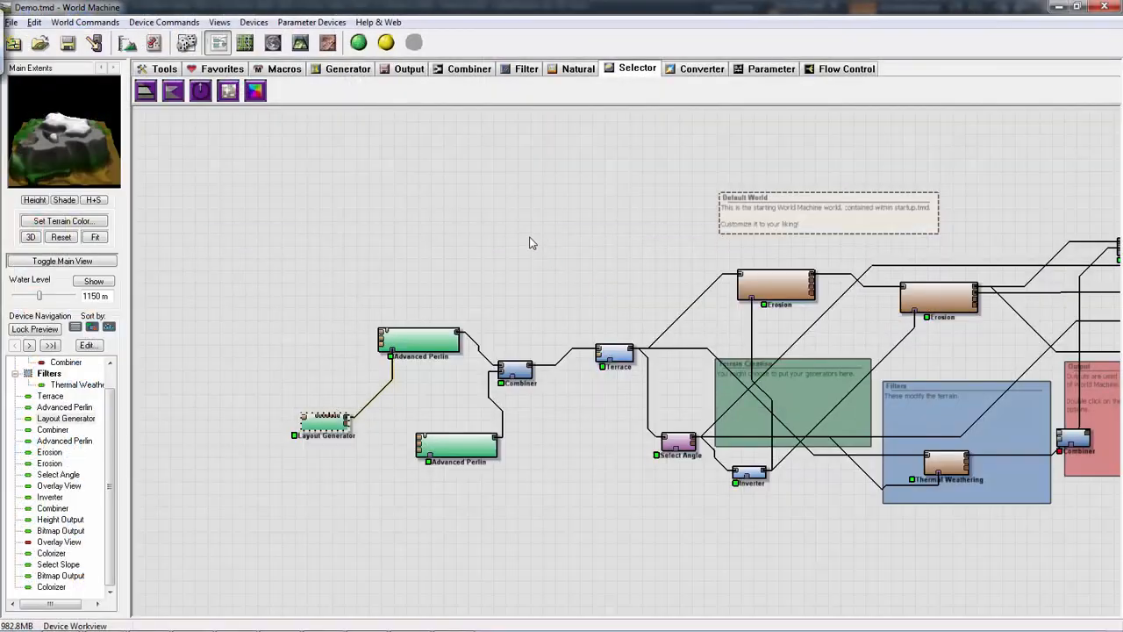
- Start a new world, saving the changes to Demo.tmd but not its session contents
right_click_drag(530, 243, 469, 257)
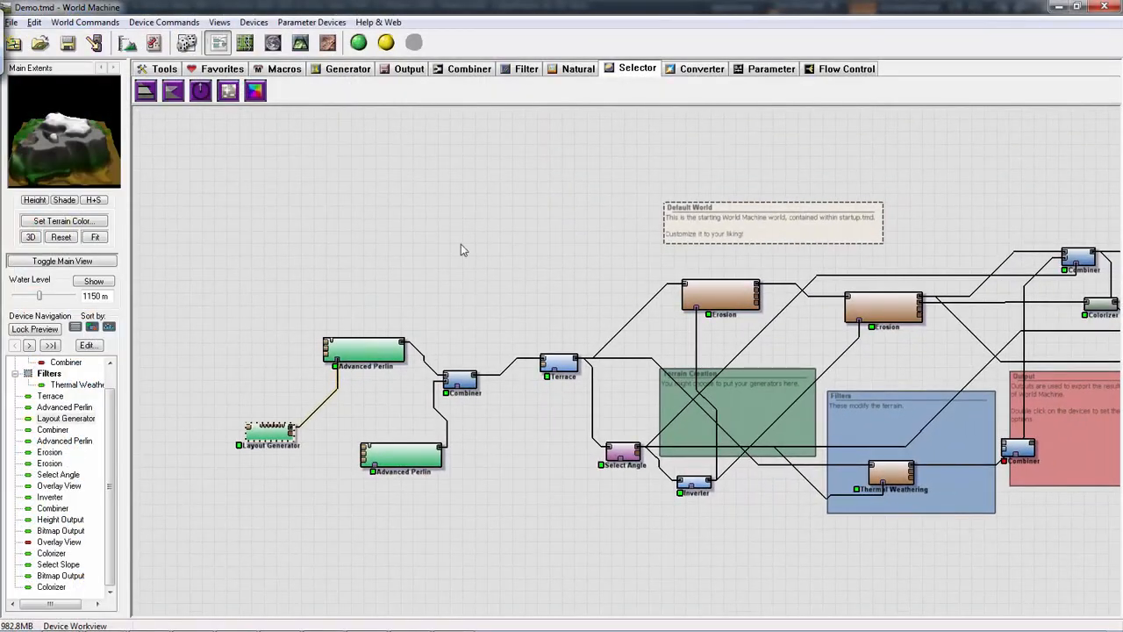
left_click(12, 22)
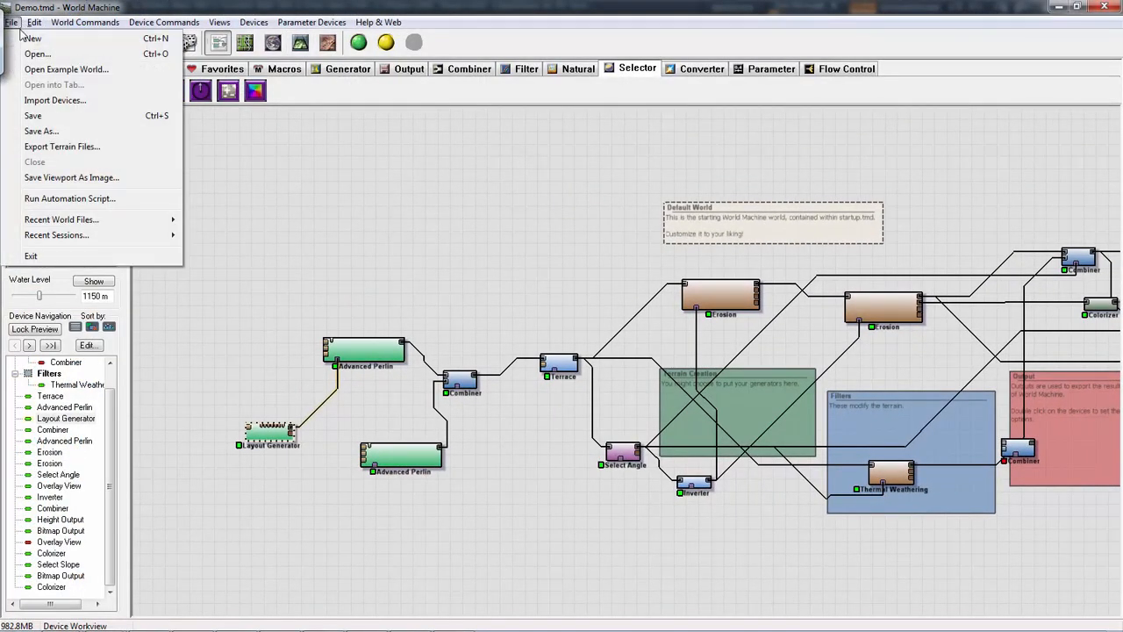
left_click(24, 38)
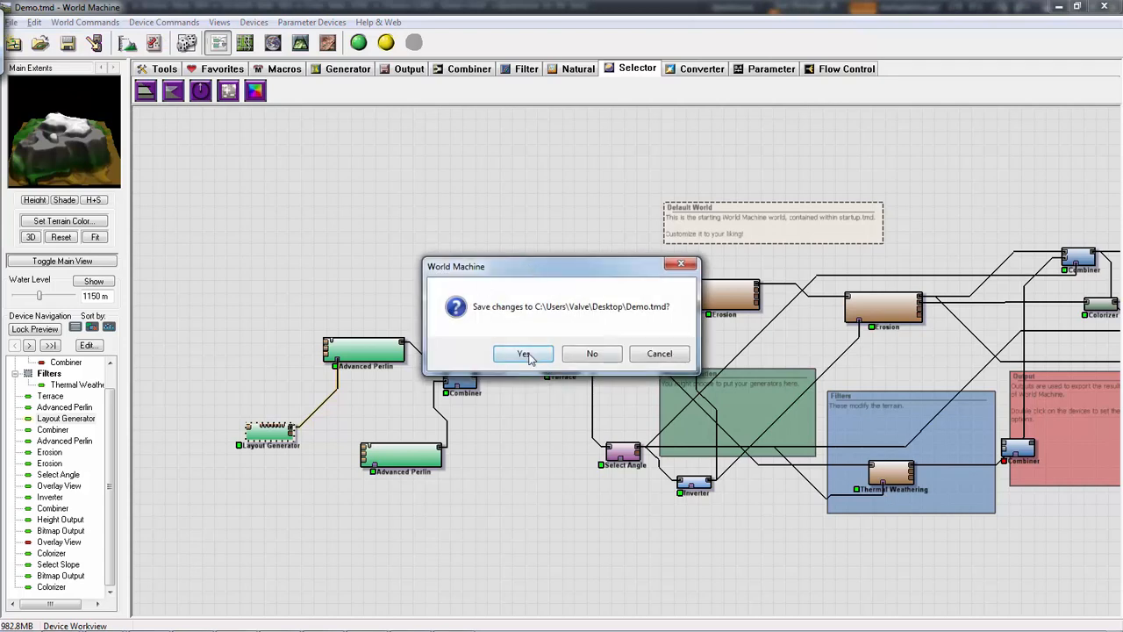
left_click(523, 355)
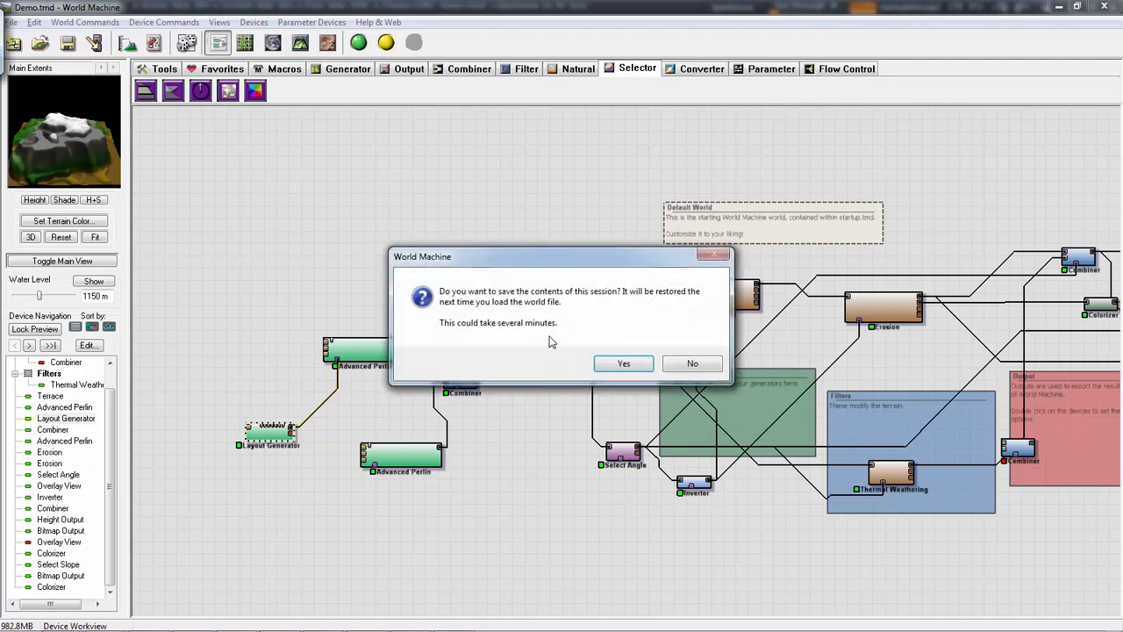
left_click(677, 364)
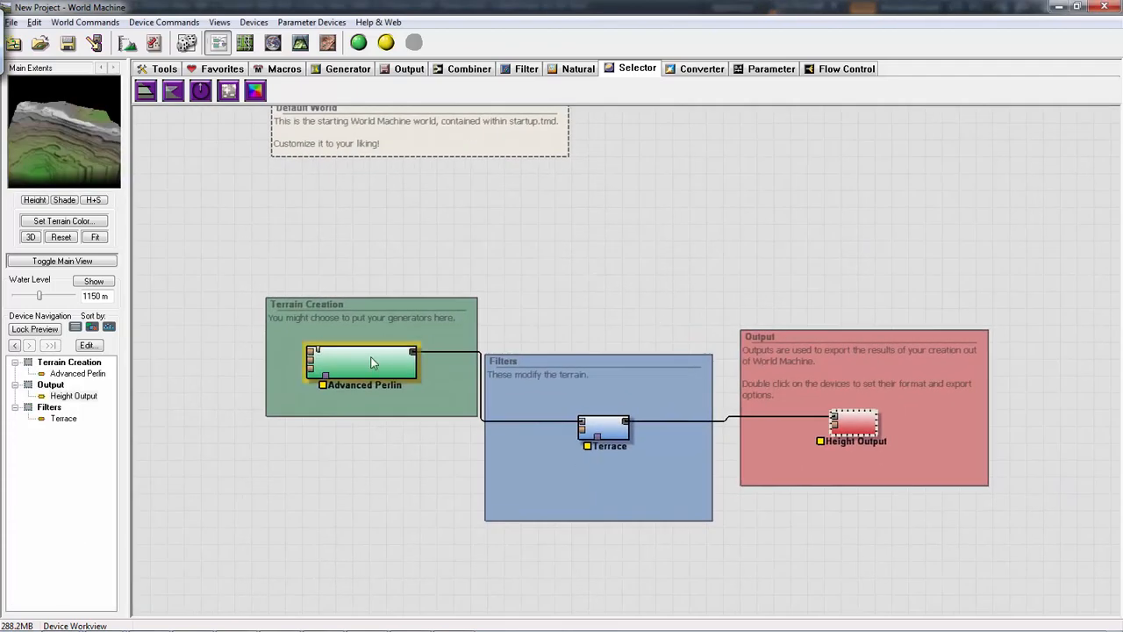
- Set the Advanced Perlin generator's feature scale to about 6.17 km
double_click(372, 359)
left_click(469, 211)
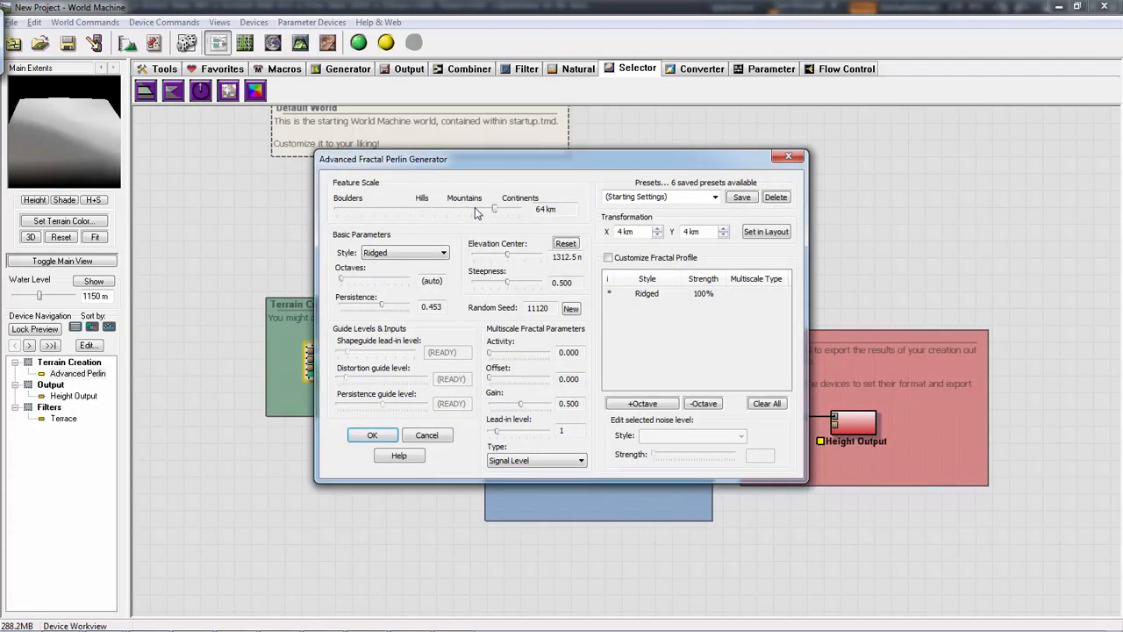
left_click(505, 213)
left_click_drag(520, 214, 450, 213)
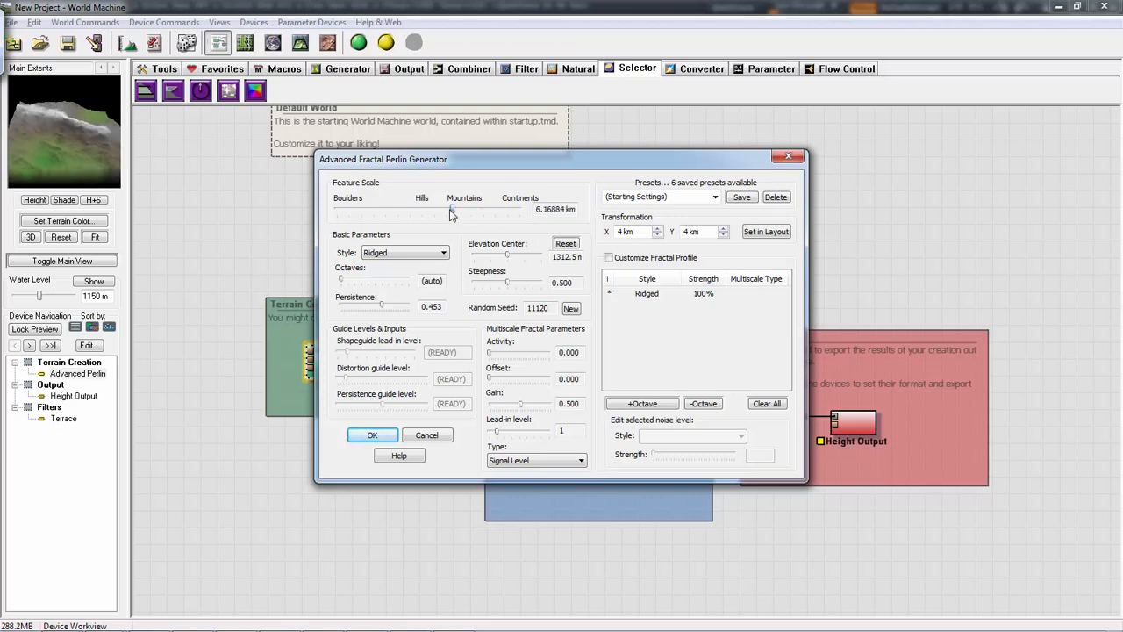
left_click(373, 435)
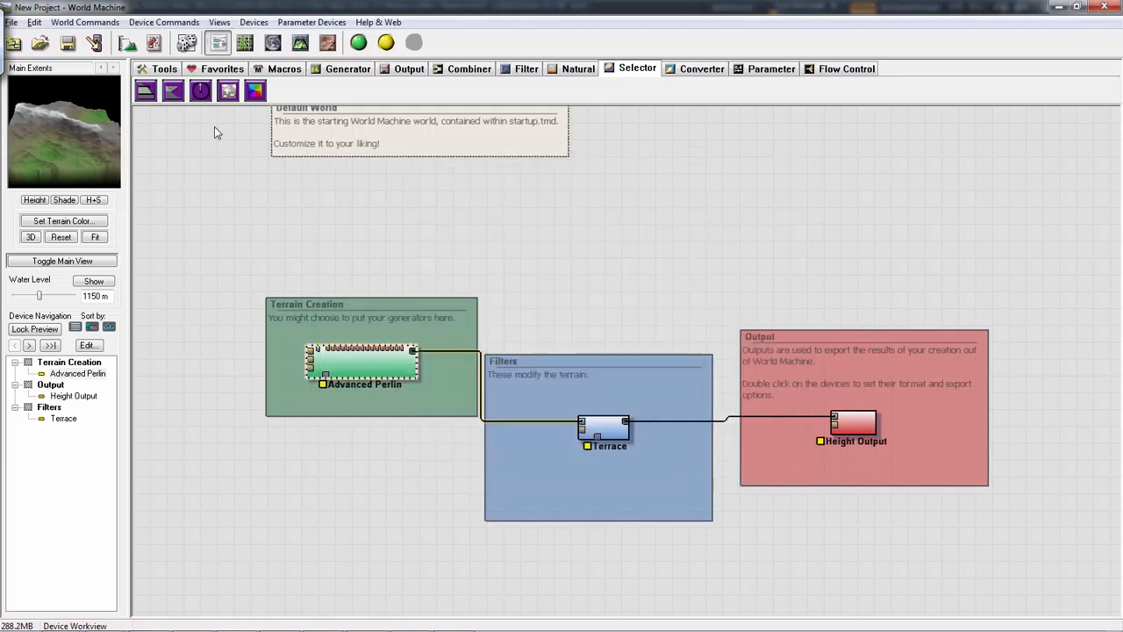
- Add a Radial Grad generator below the Terrain Creation group and connect its output to the Advanced Perlin's mask input
left_click(348, 68)
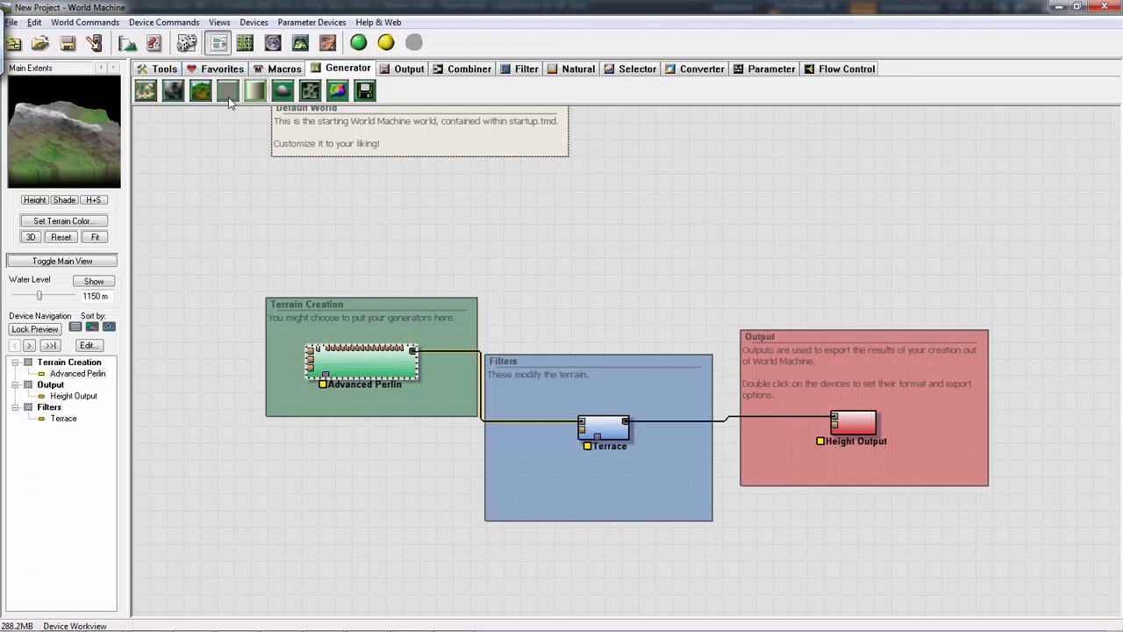
left_click(283, 90)
left_click(251, 483)
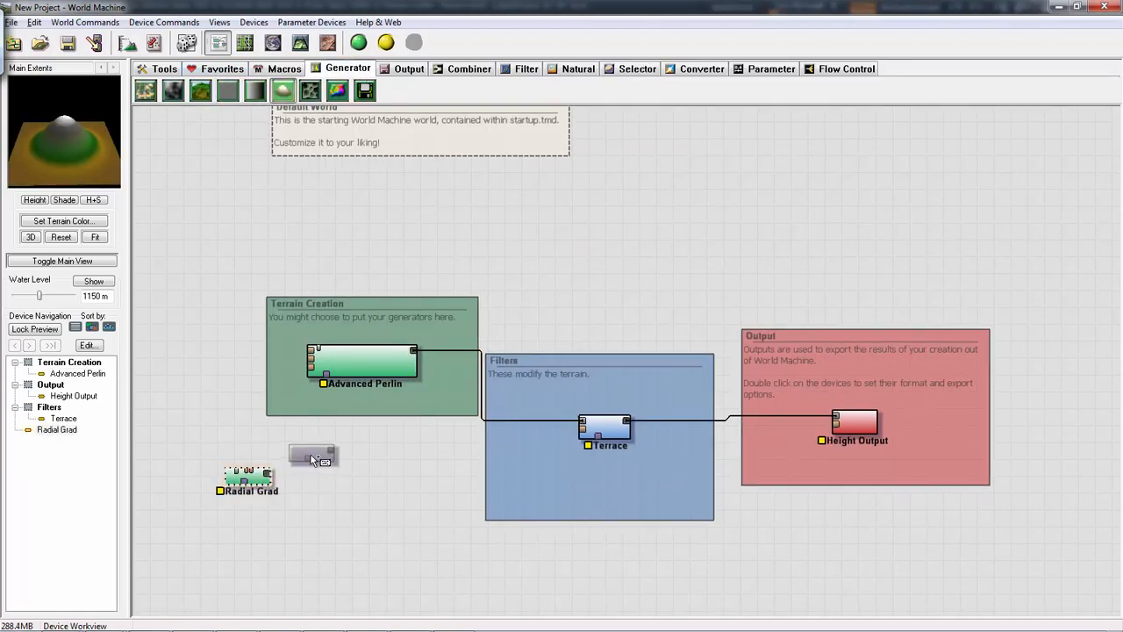
left_click(267, 472)
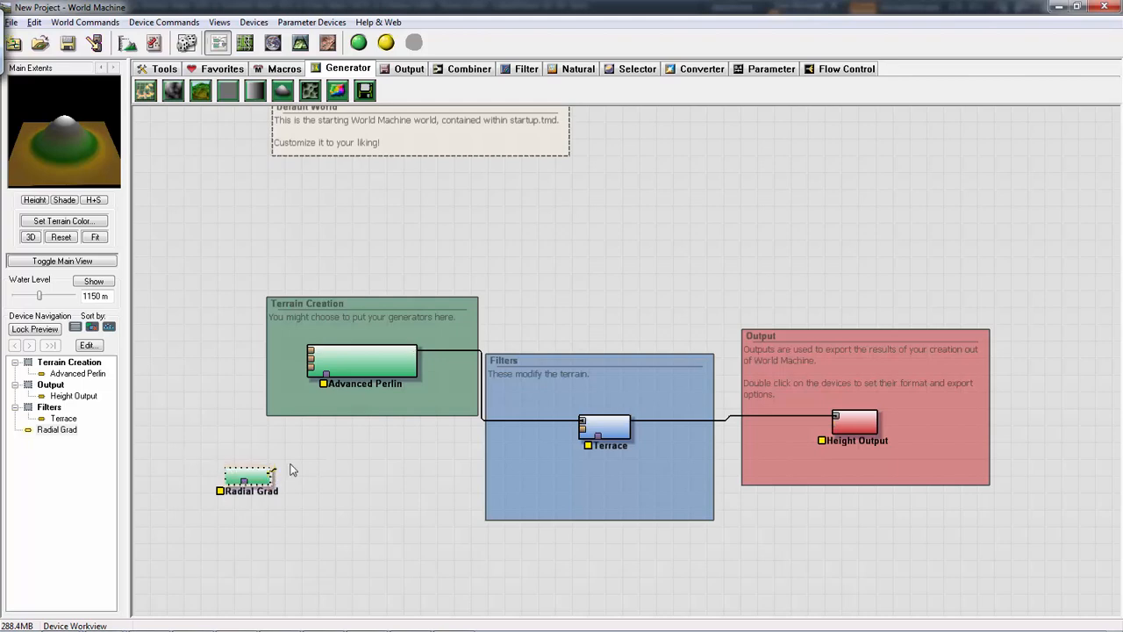
left_click_drag(323, 389, 325, 377)
double_click(355, 360)
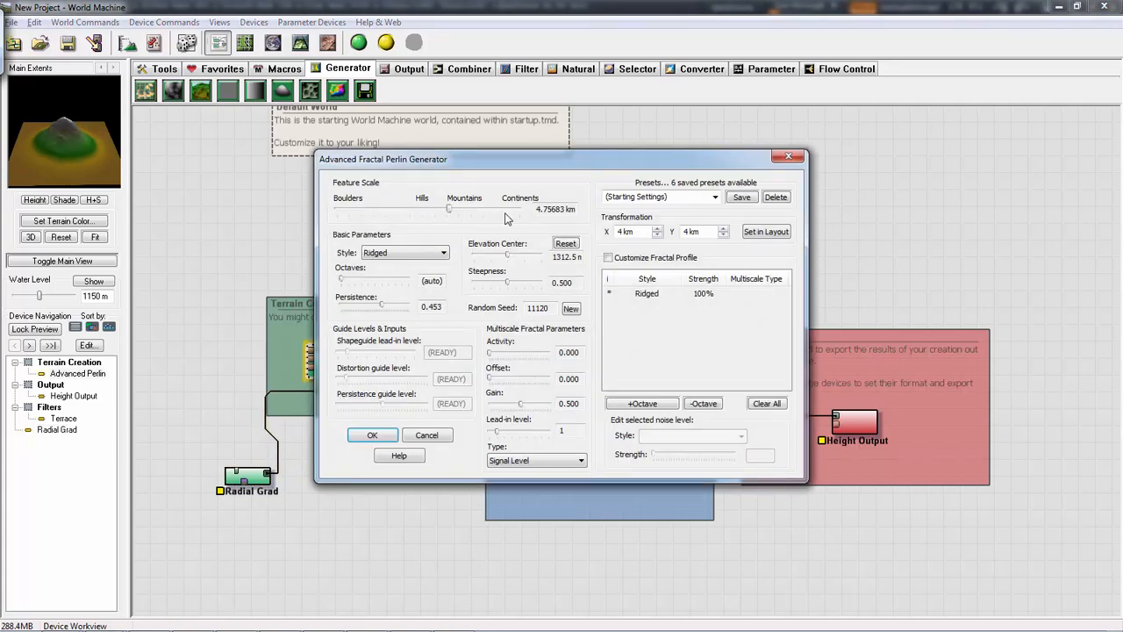
mouse_move(443, 217)
left_mouse_down()
mouse_move(454, 211)
mouse_move(445, 216)
left_mouse_up()
left_click_drag(516, 261, 513, 267)
mouse_move(515, 286)
left_mouse_down()
mouse_move(558, 272)
mouse_move(508, 265)
mouse_move(515, 256)
mouse_move(522, 266)
left_mouse_up()
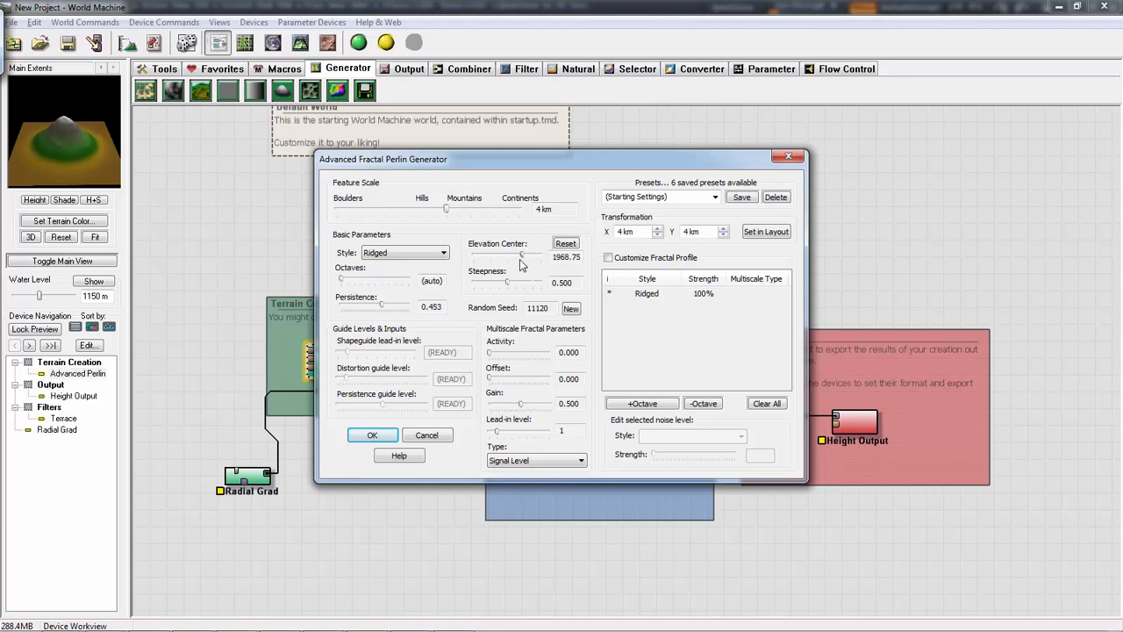
left_click(797, 158)
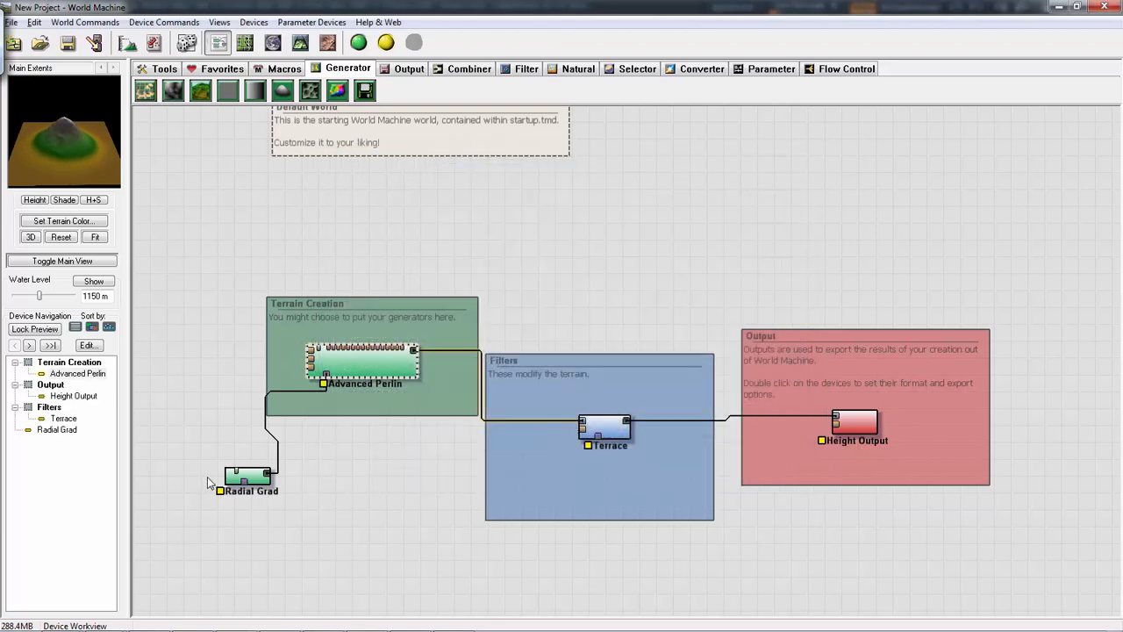
- Set the Radial Grad's radius to about 7.54 km, try the Square and Spherical types, and apply Diamond
double_click(260, 479)
left_click(539, 323)
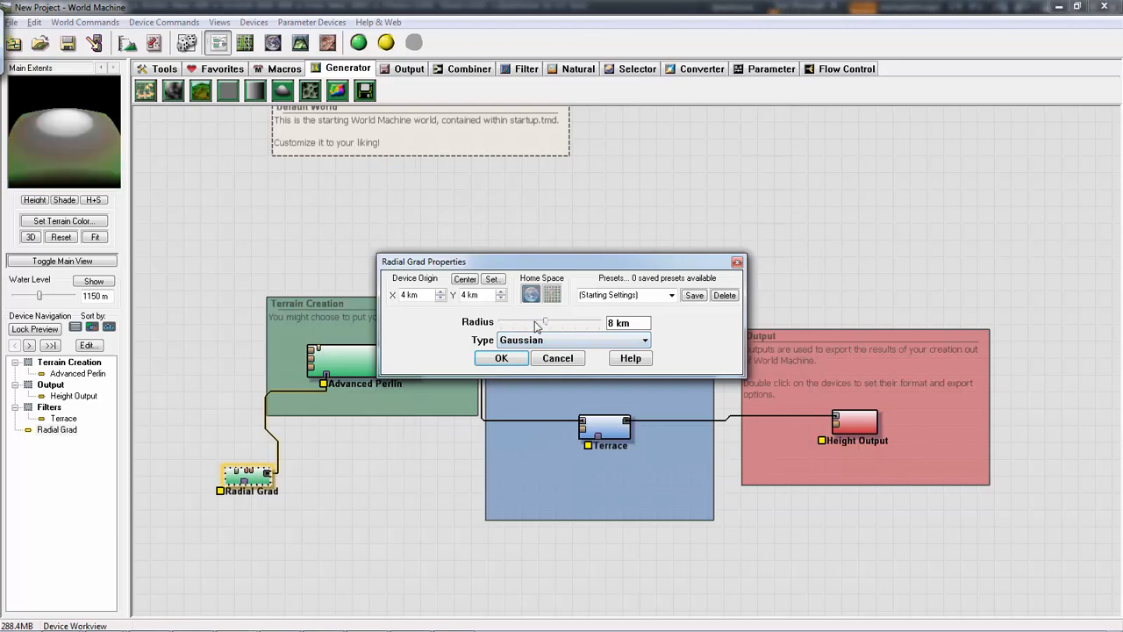
left_click_drag(545, 325, 529, 323)
left_click(544, 340)
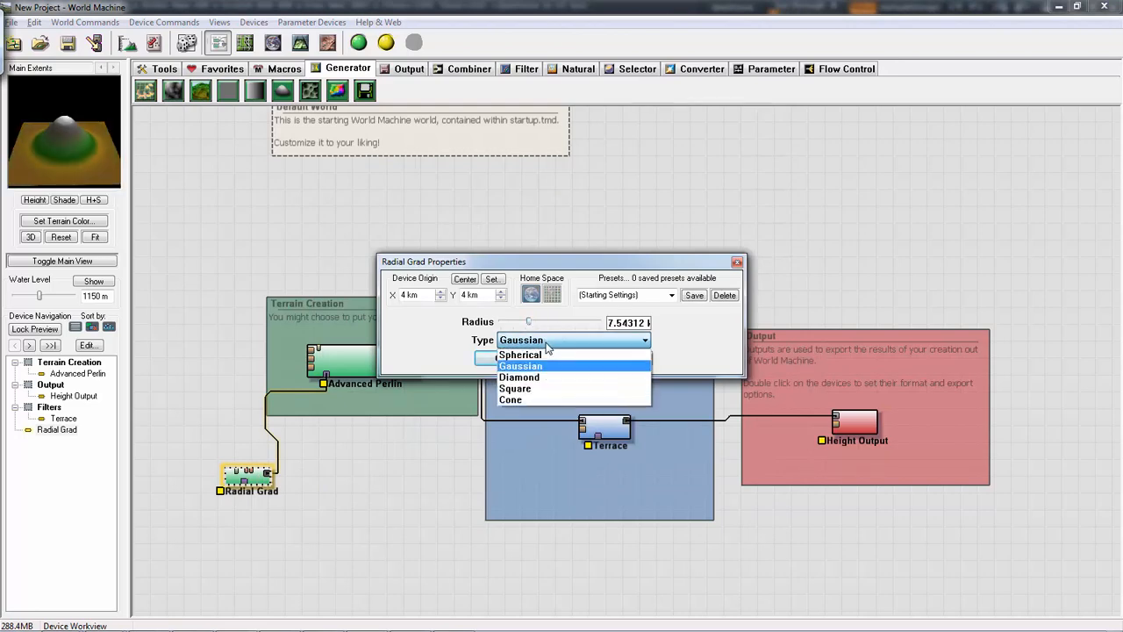
left_click(518, 388)
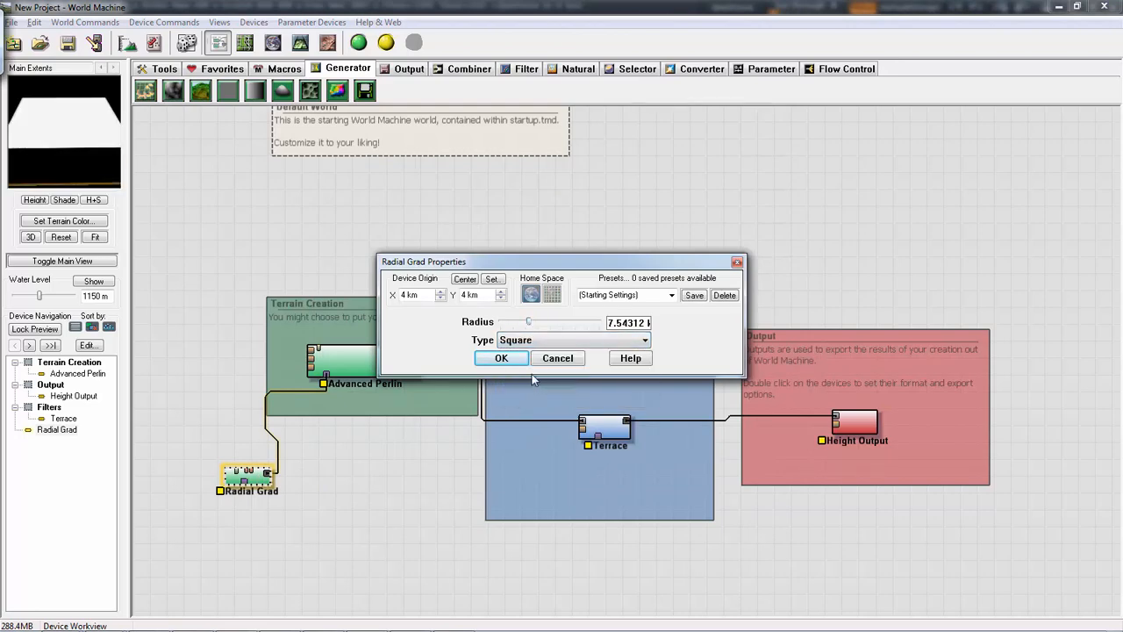
left_click(537, 340)
left_click(519, 355)
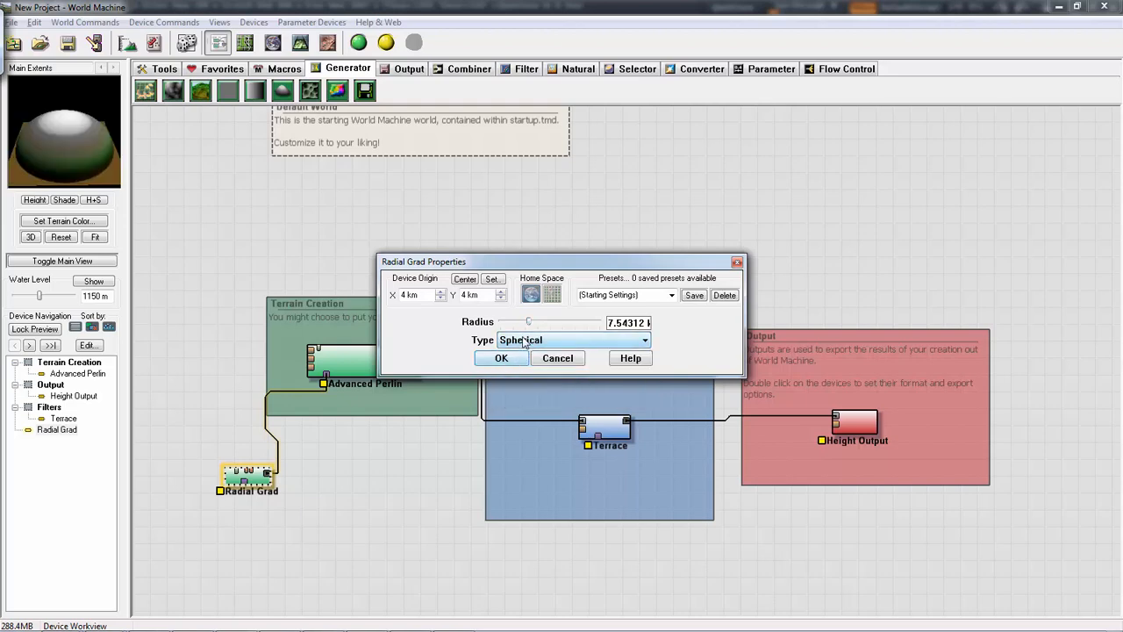
left_click(525, 340)
left_click(525, 378)
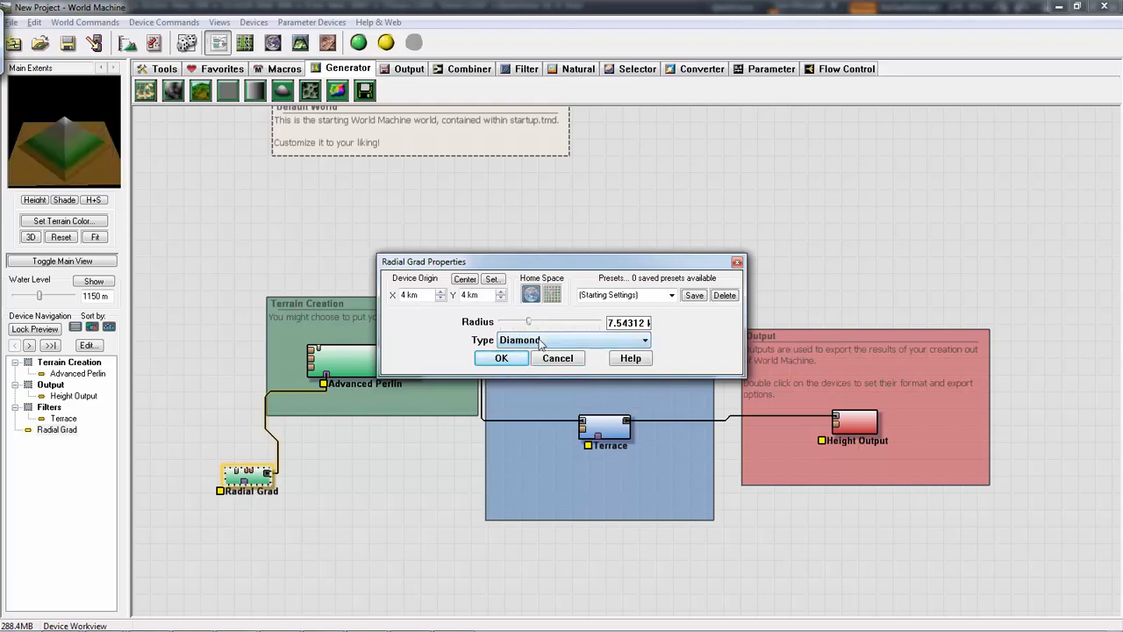
left_click(509, 362)
- Set the Advanced Perlin's feature scale to about 3.08 km, its steepness to 0.875 and its elevation center to about 984
left_click(372, 352)
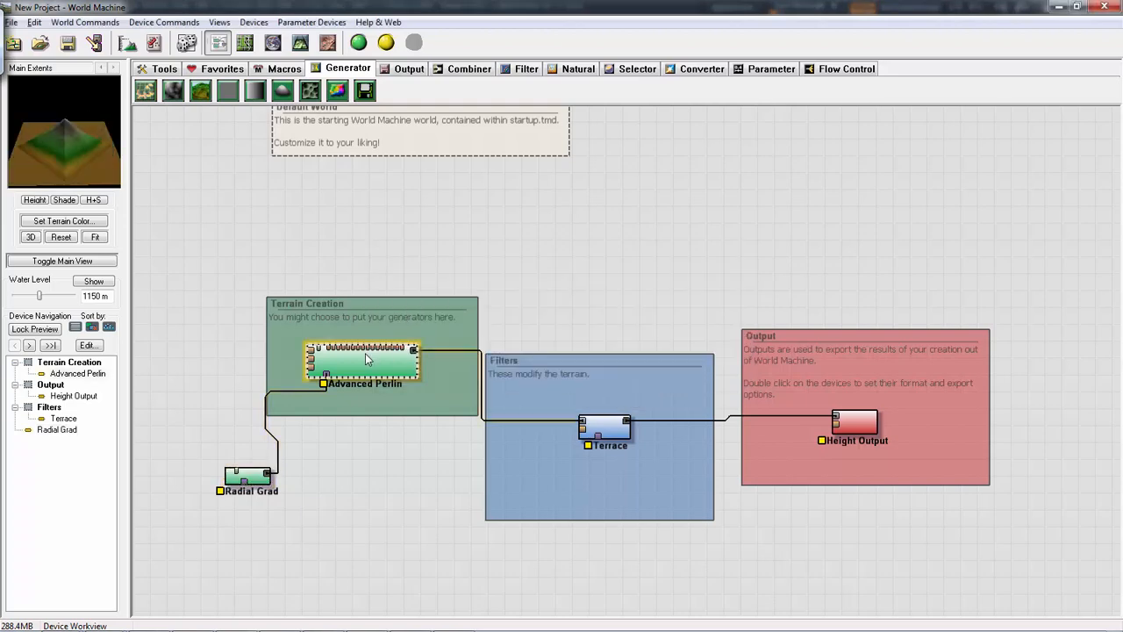
double_click(368, 359)
mouse_move(449, 211)
left_mouse_down()
mouse_move(470, 211)
mouse_move(443, 217)
left_mouse_up()
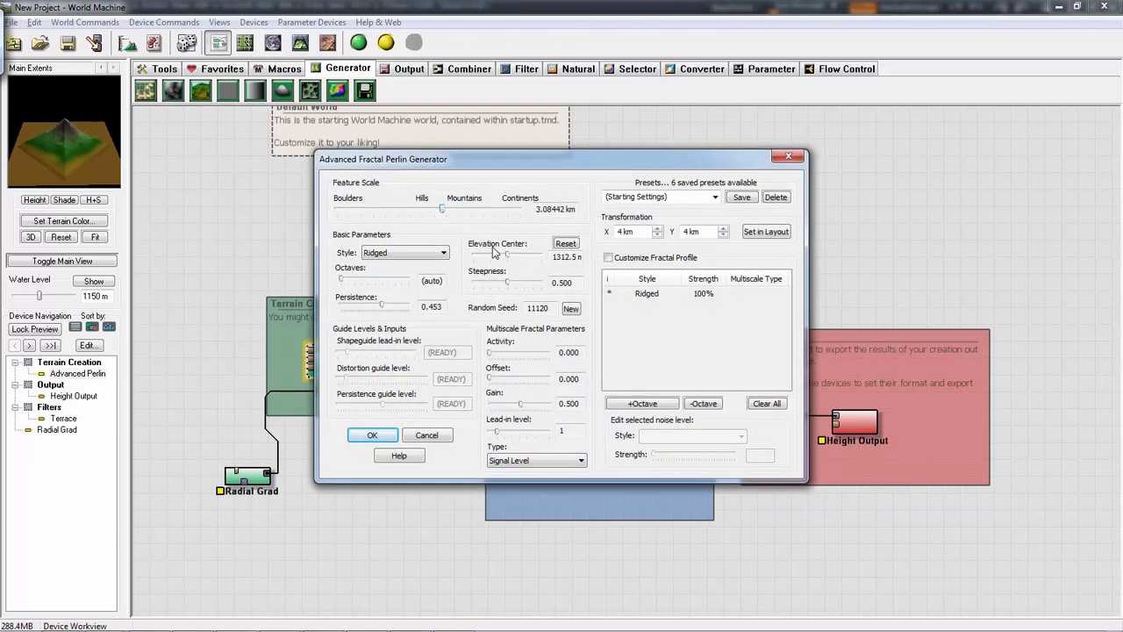
left_click_drag(510, 259, 538, 254)
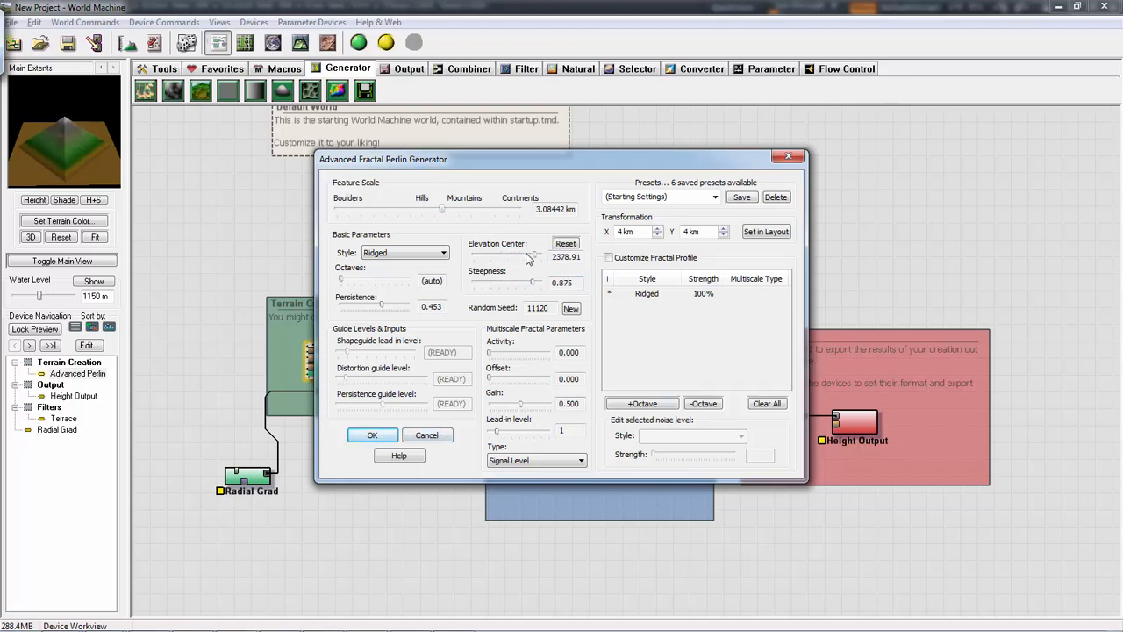
left_click_drag(531, 261, 504, 260)
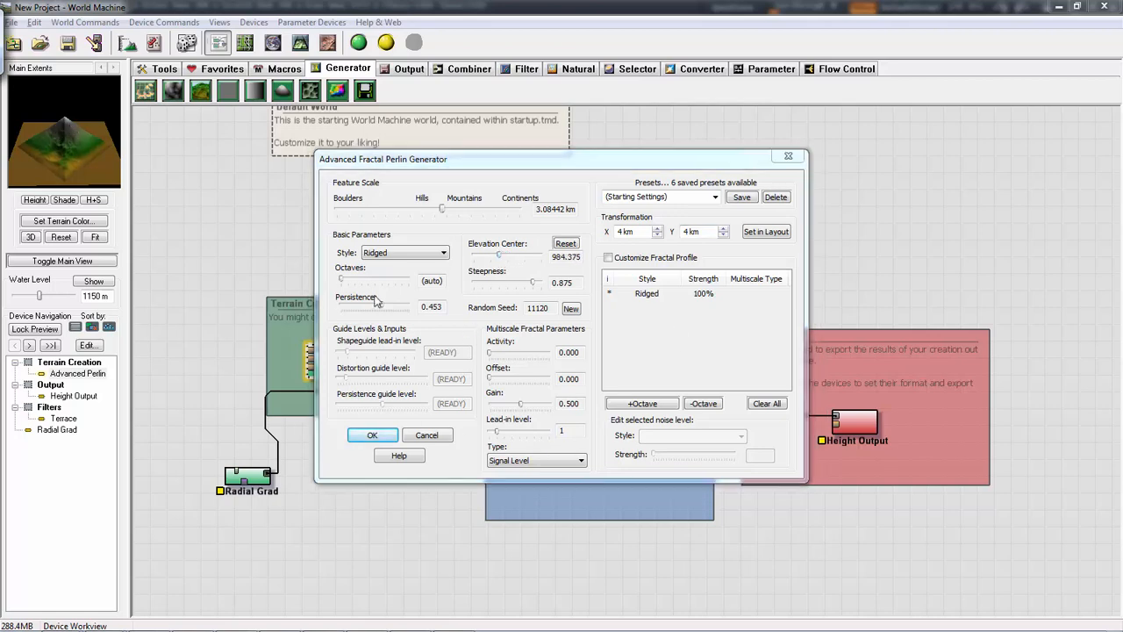
left_click(372, 436)
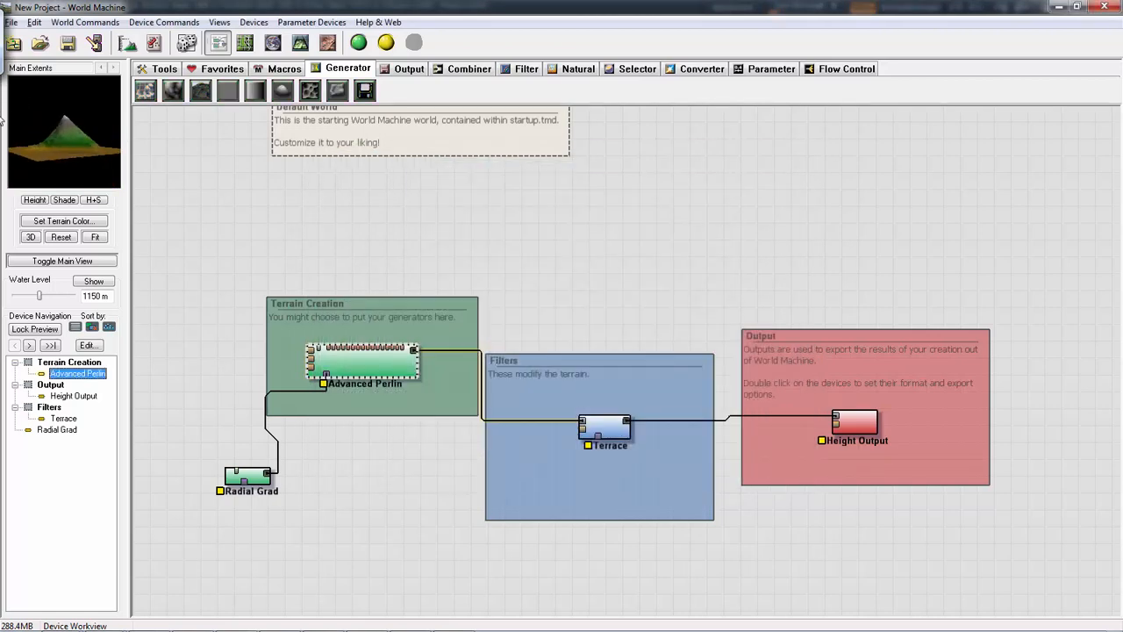
- Duplicate the Advanced Perlin generator and place the copy above the original
left_click_drag(66, 157, 50, 154)
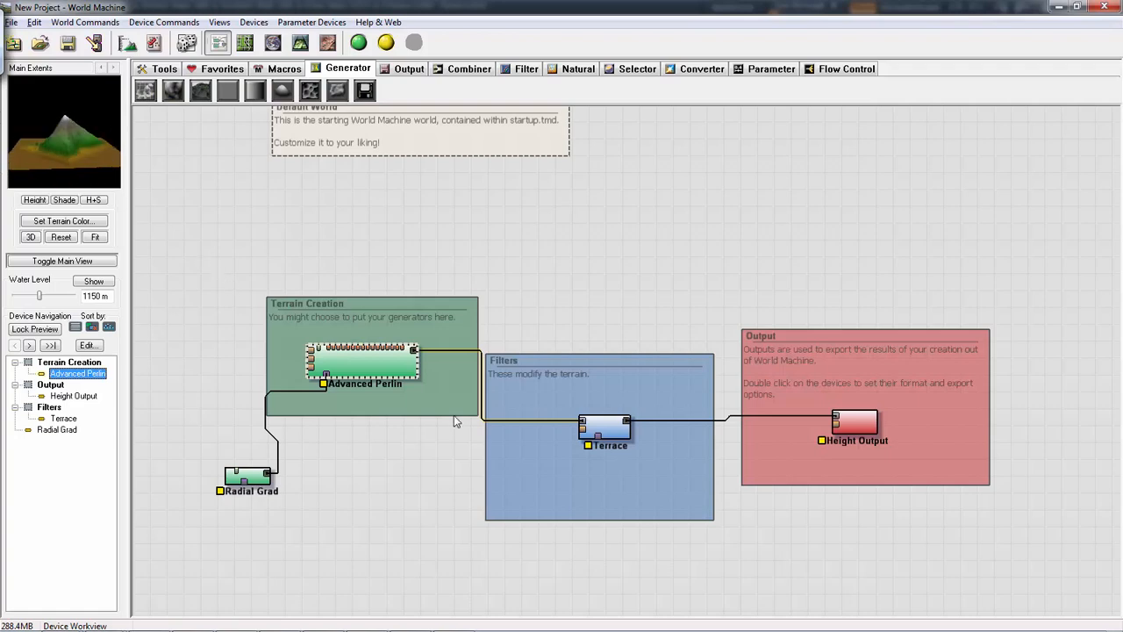
left_click(369, 348)
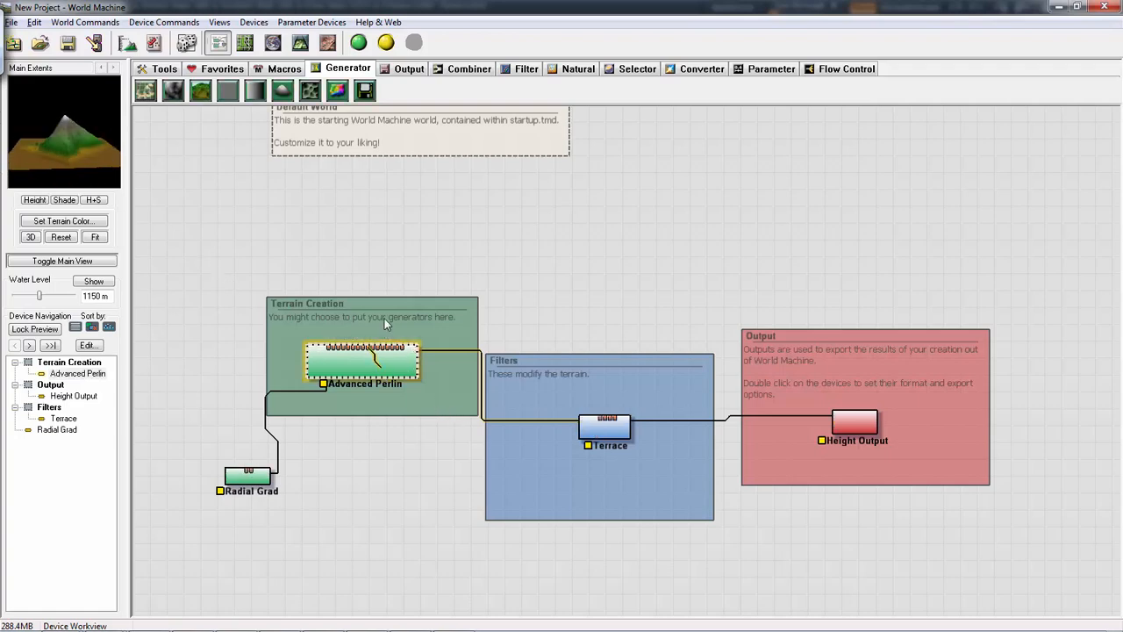
left_click_drag(384, 318, 380, 272)
left_click(378, 413)
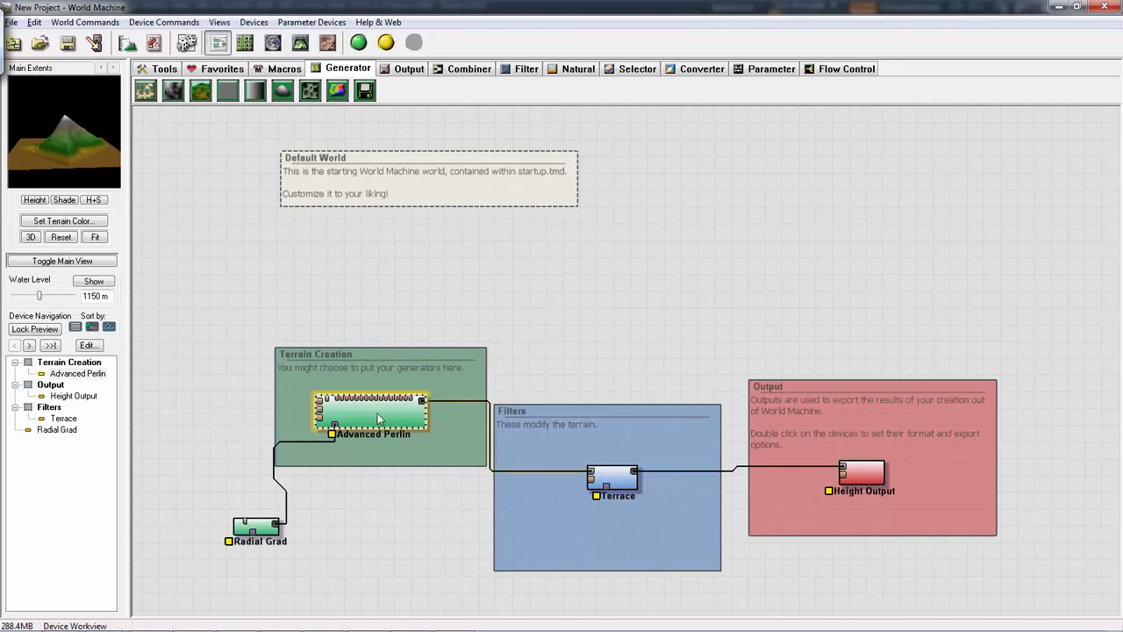
key("ctrl+c")
key("ctrl+v")
left_click_drag(406, 432, 492, 320)
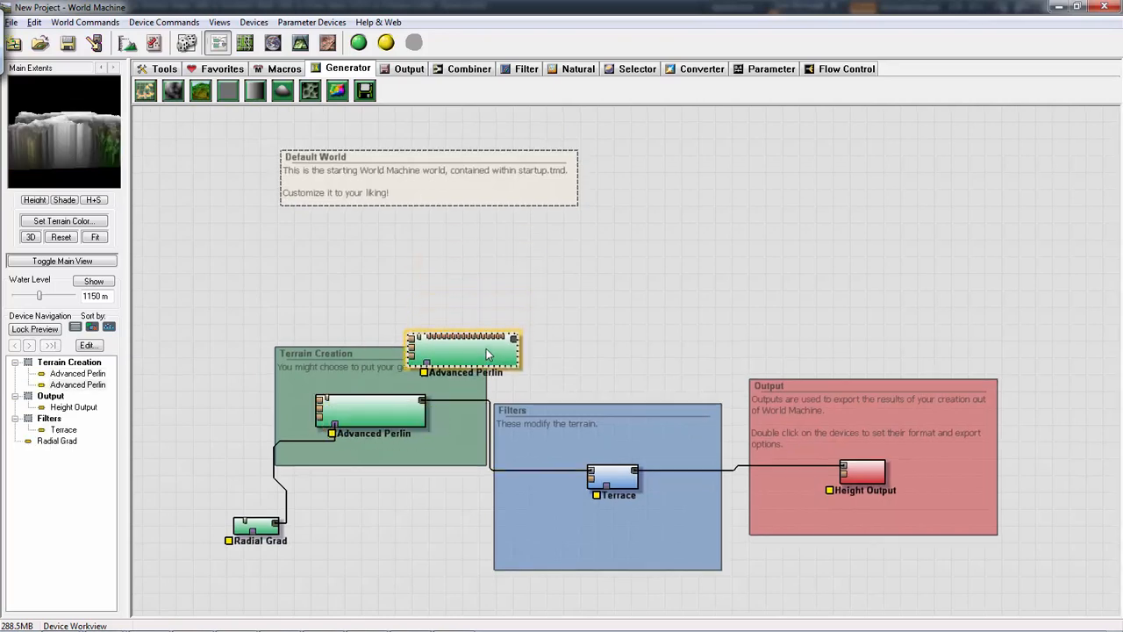
- Set the duplicate Advanced Perlin's feature scale to about 4.36 km and its steepness to 0.531
double_click(491, 320)
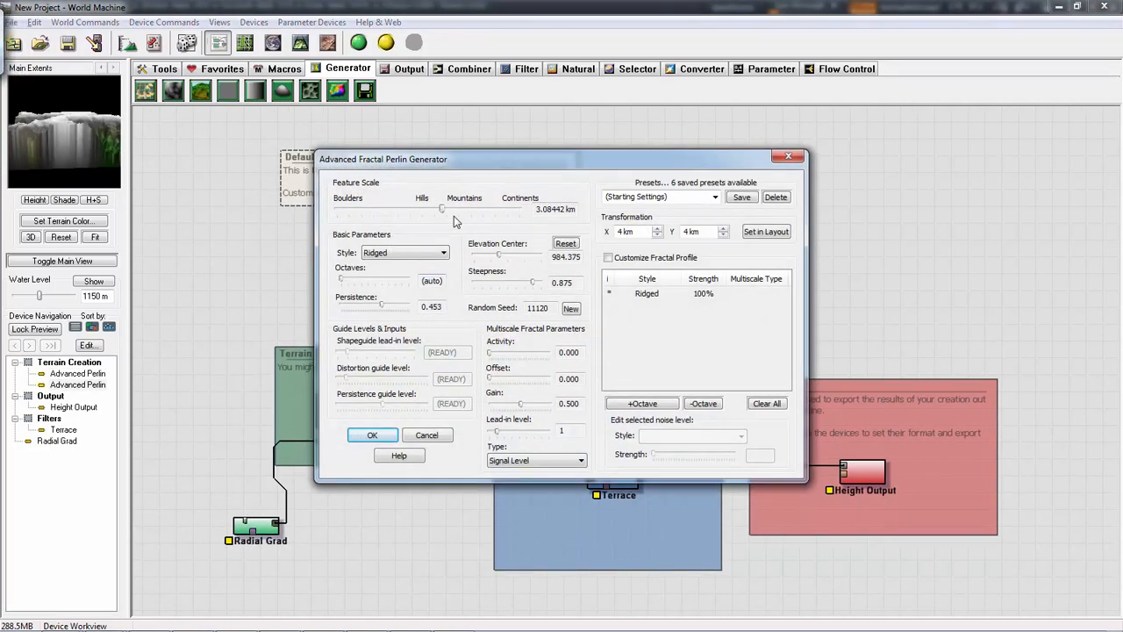
left_click_drag(445, 213, 452, 214)
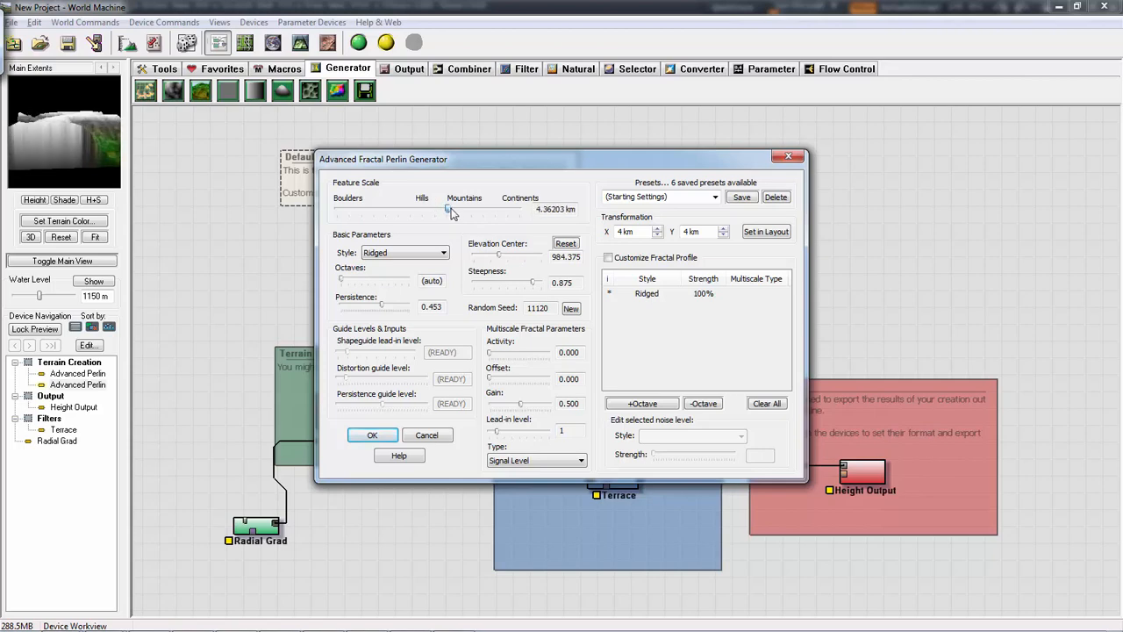
left_click_drag(533, 288, 510, 289)
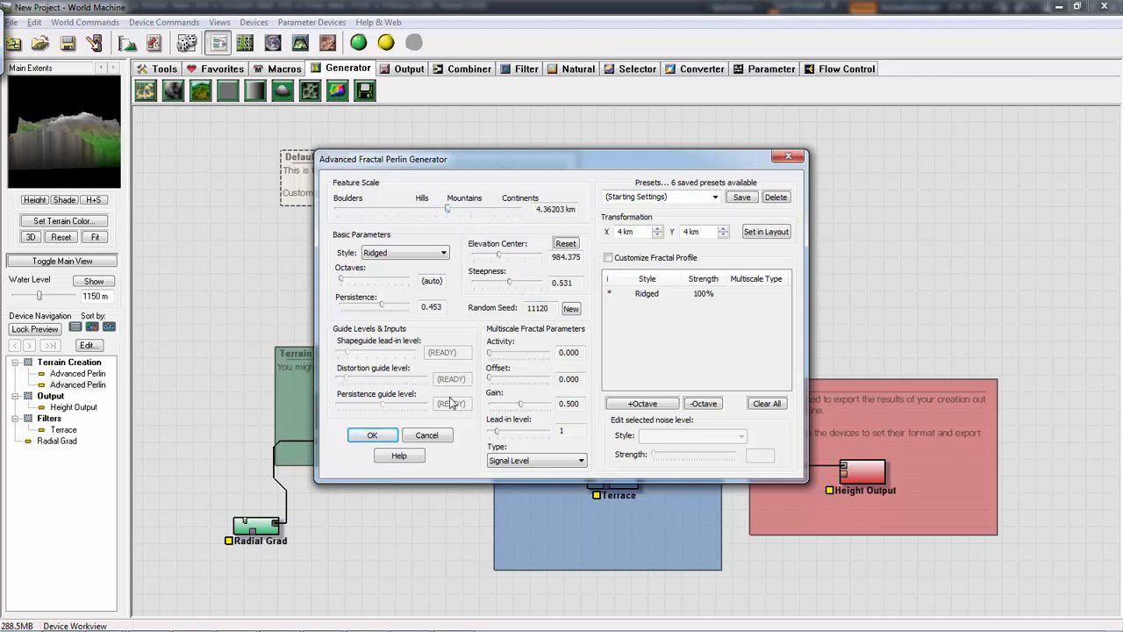
left_click(373, 435)
- Add a Combiner and insert it into the connection between the original Advanced Perlin and the Terrace
left_click(469, 70)
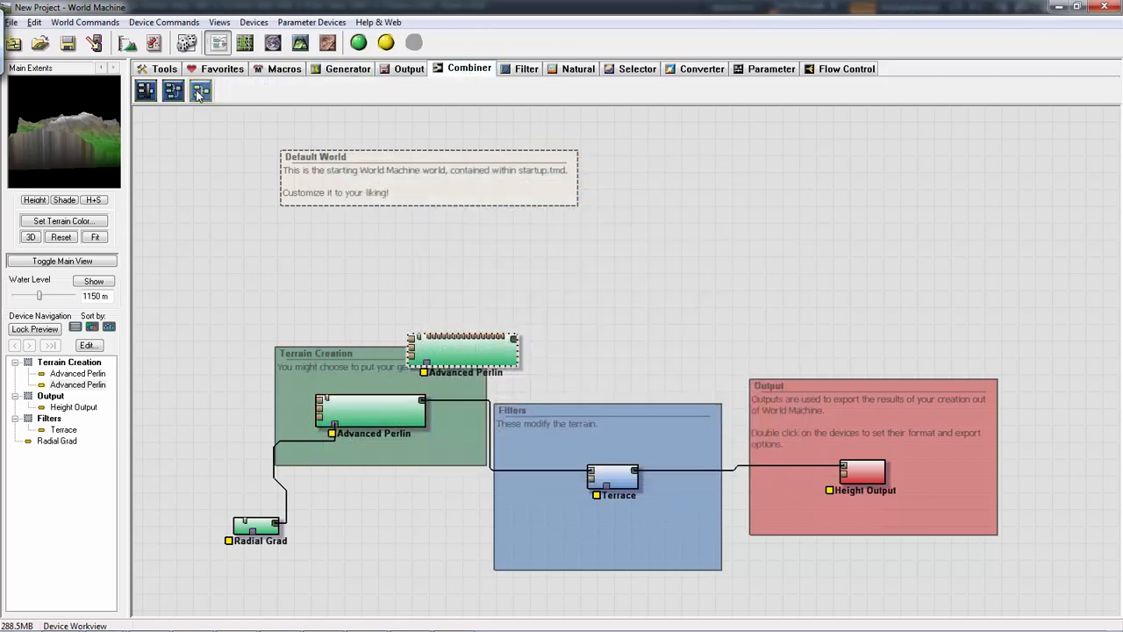
left_click(200, 90)
left_click(649, 376)
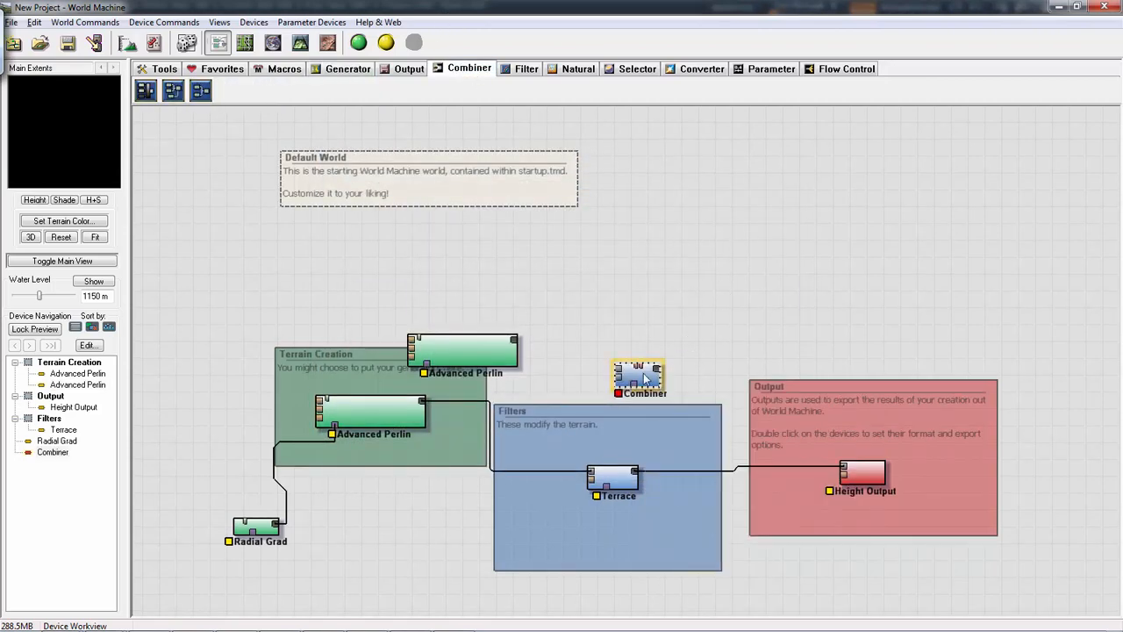
left_click_drag(648, 375, 492, 428)
- Move the duplicate Advanced Perlin below the Terrain Creation group and connect its output to the Combiner's second input
left_click(506, 358)
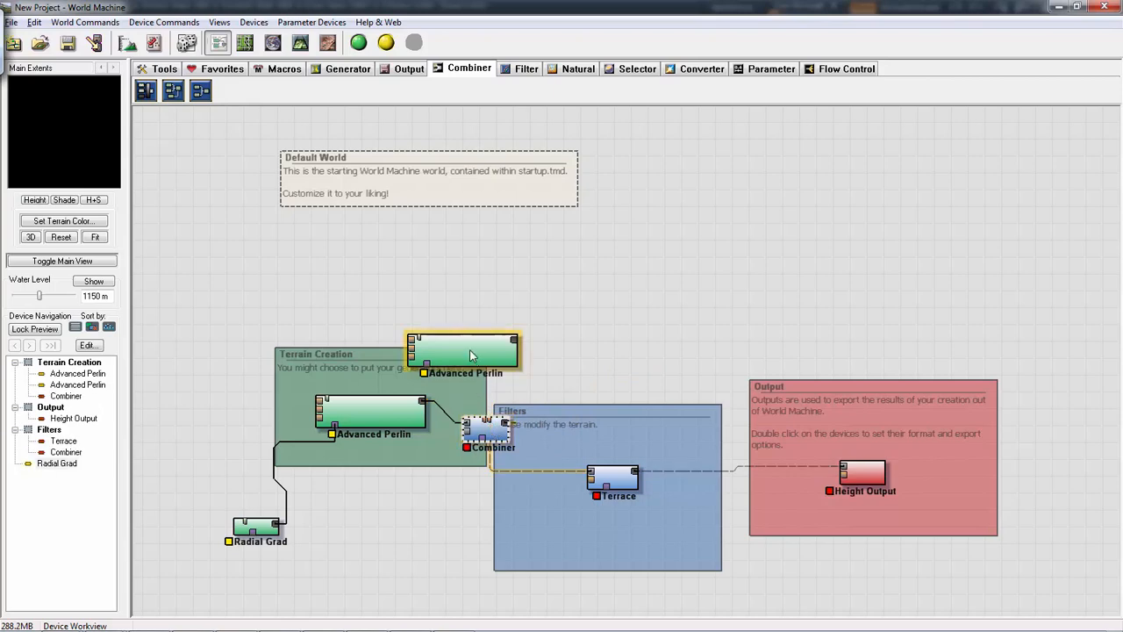
left_click_drag(506, 358, 469, 437)
left_click(498, 432)
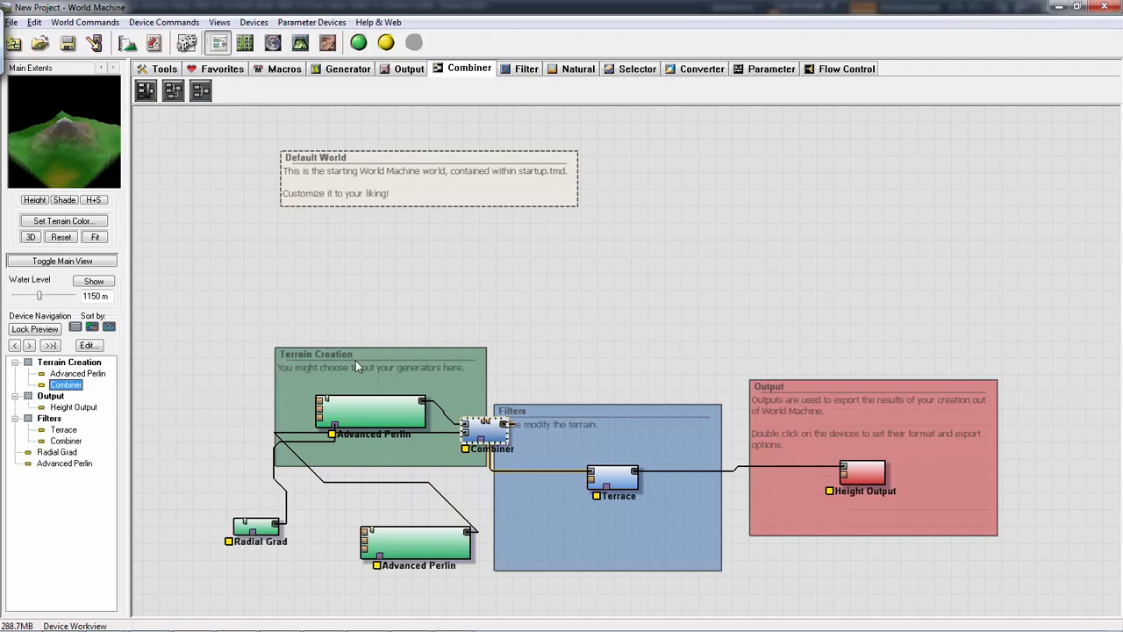
- Lower the feature scale of the Advanced Perlin below the Terrain Creation group to between Hills and Mountains
left_click(425, 533)
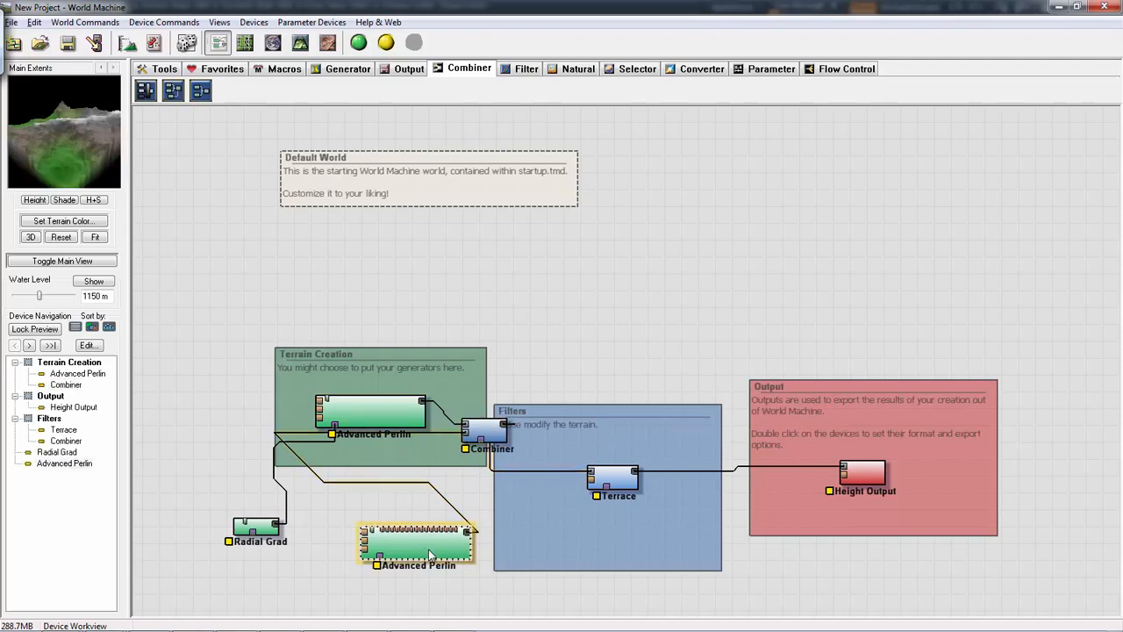
double_click(430, 554)
left_click(453, 211)
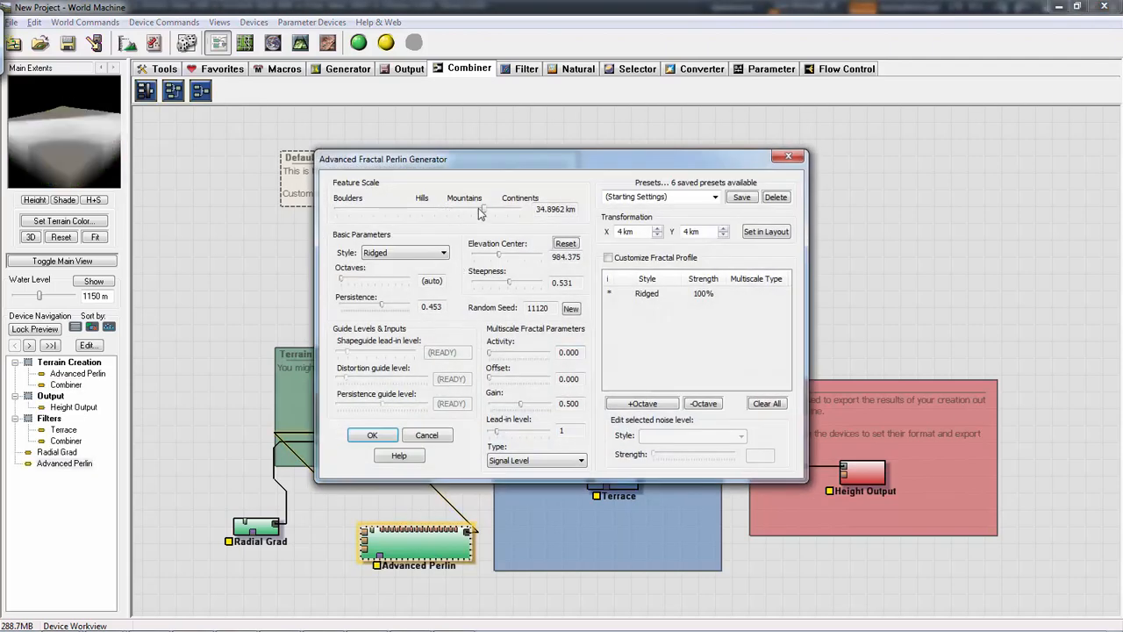
left_click_drag(481, 210, 445, 209)
left_click(372, 435)
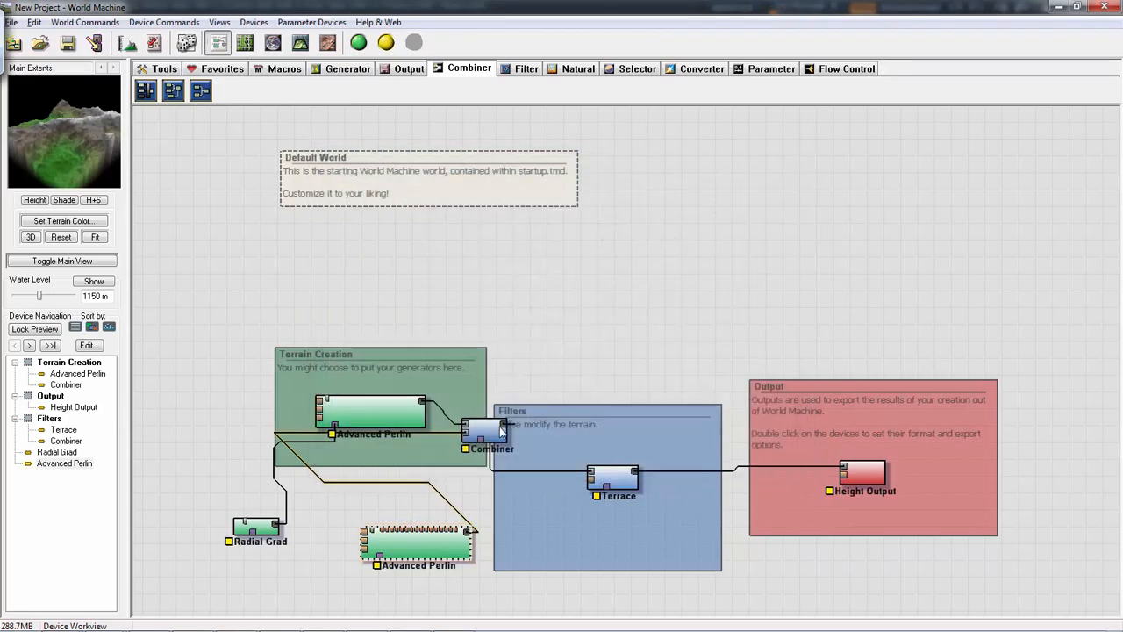
- Set the Combiner's method to Detail and its strength to 0.40625
double_click(490, 432)
left_click(526, 322)
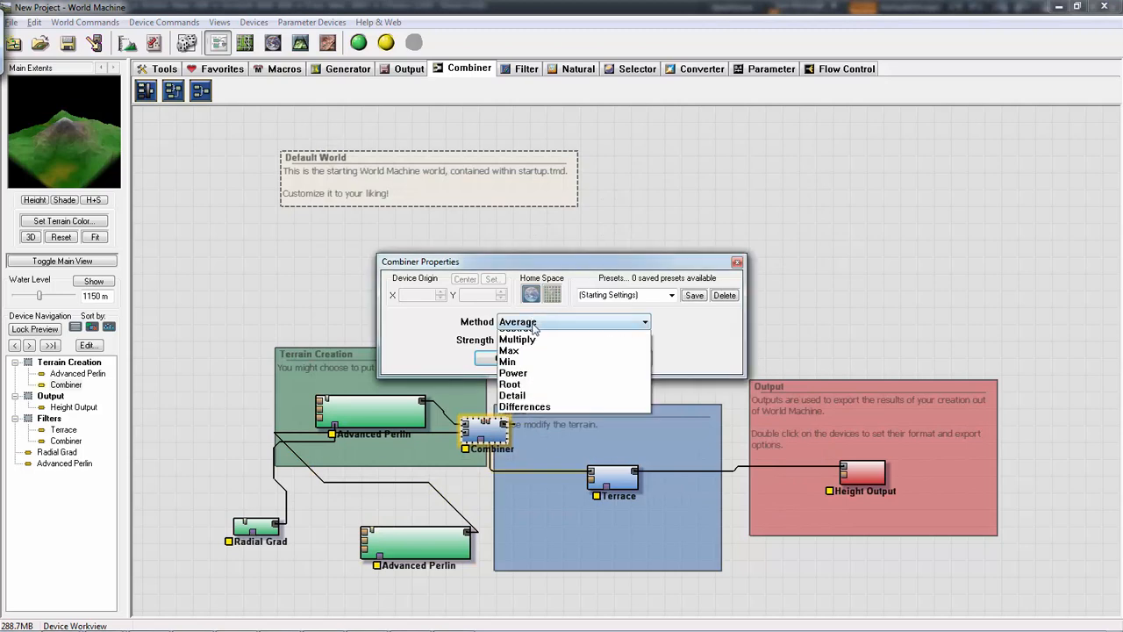
left_click(528, 349)
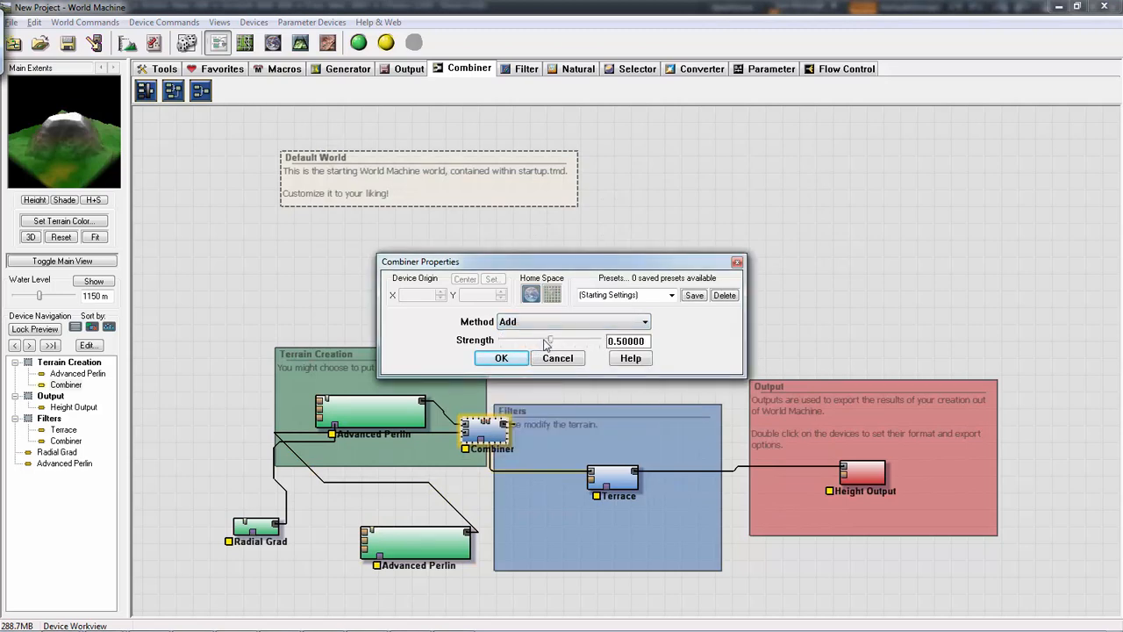
left_click_drag(547, 342, 574, 322)
left_click(570, 322)
left_click(538, 359)
scroll(547, 322, "down", 2)
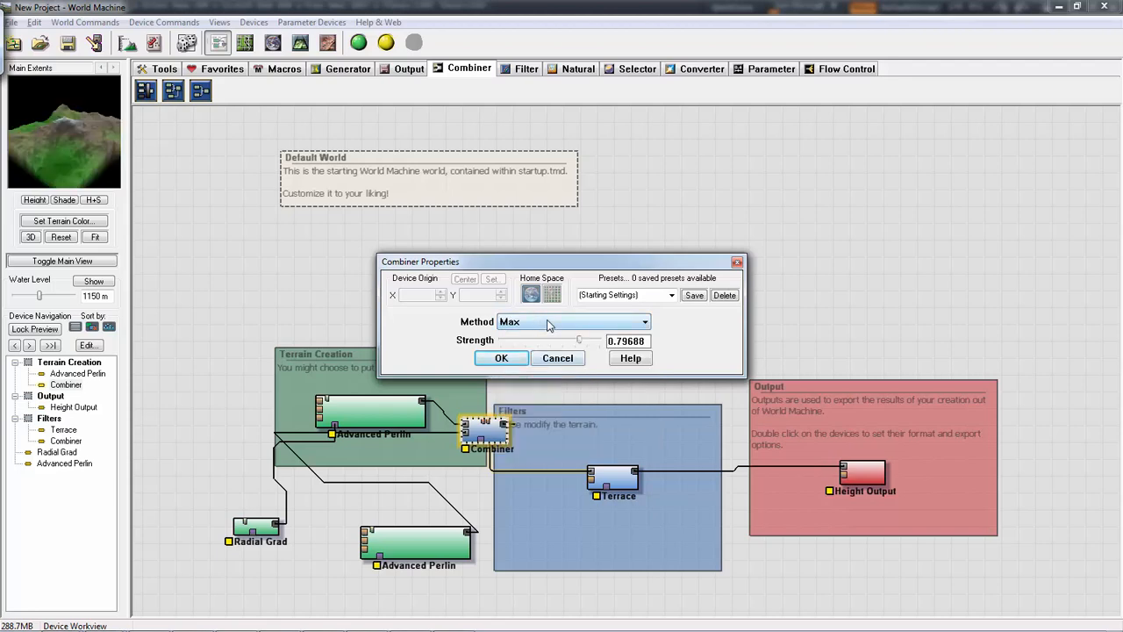
scroll(547, 322, "down", 3)
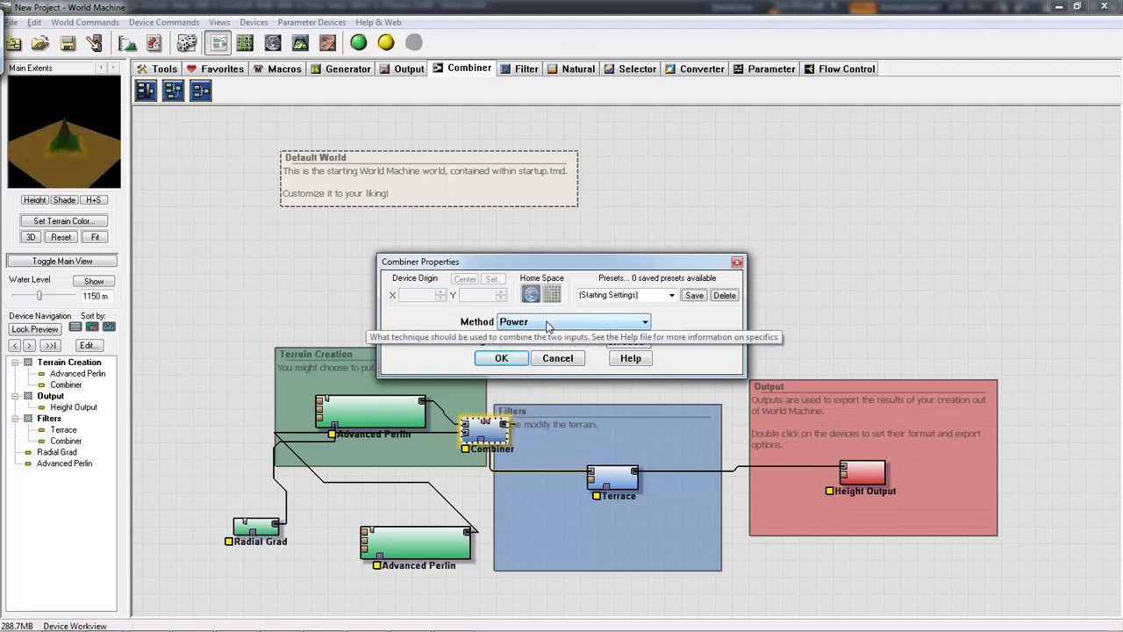
scroll(548, 324, "down", 1)
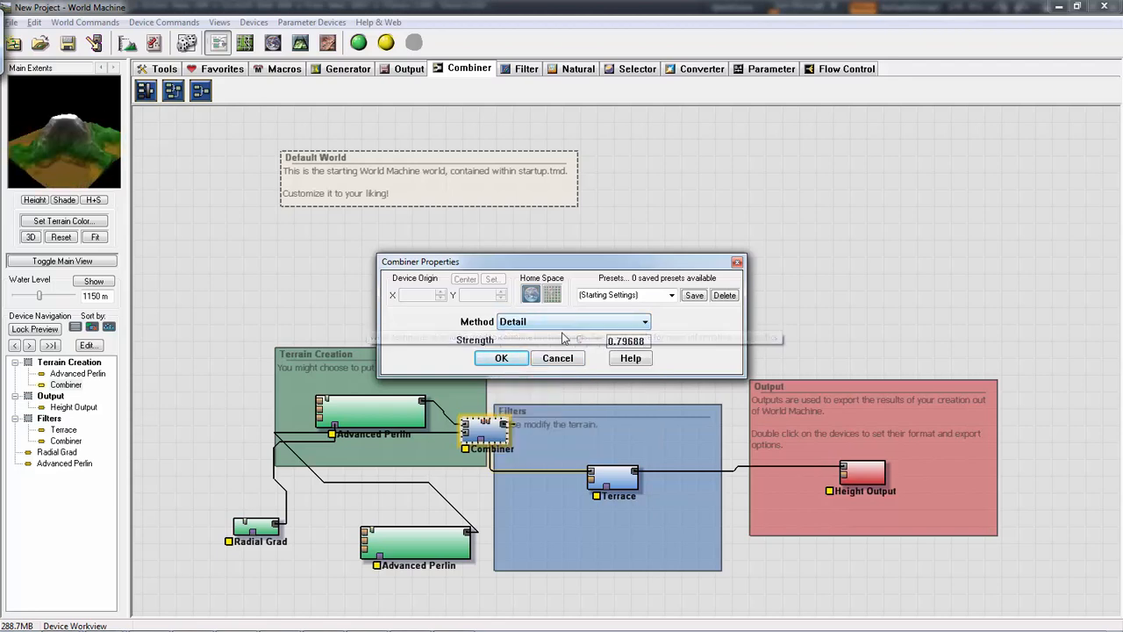
left_click_drag(572, 344, 540, 344)
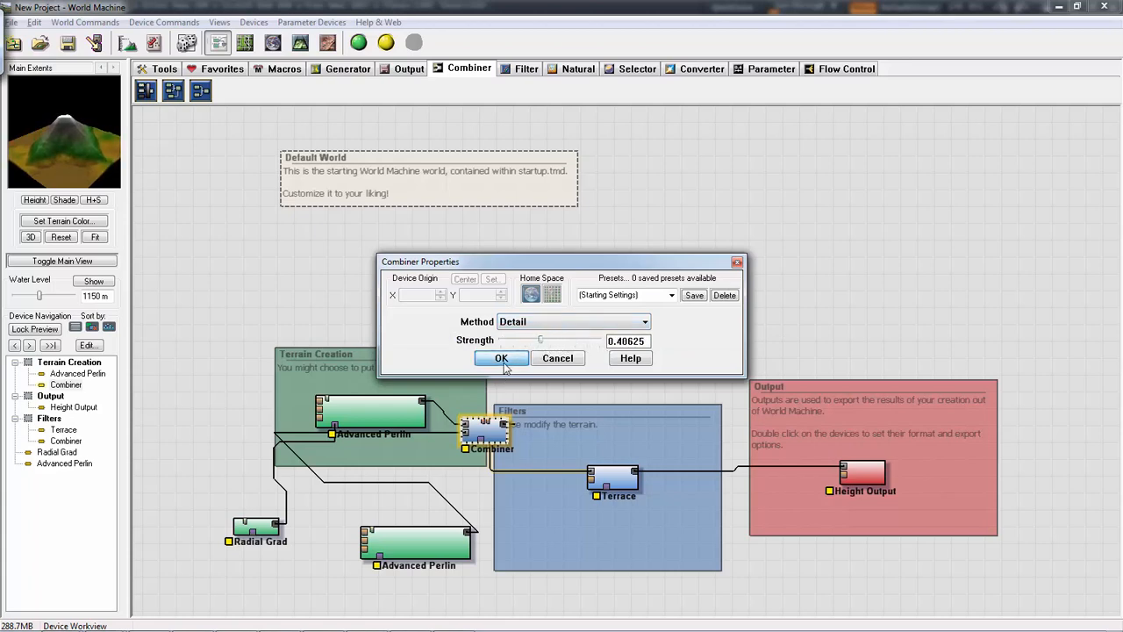
left_click(504, 362)
- Move the original Advanced Perlin higher in the Terrain Creation group and set the Radial Grad type to Cone
left_click_drag(396, 403, 416, 367)
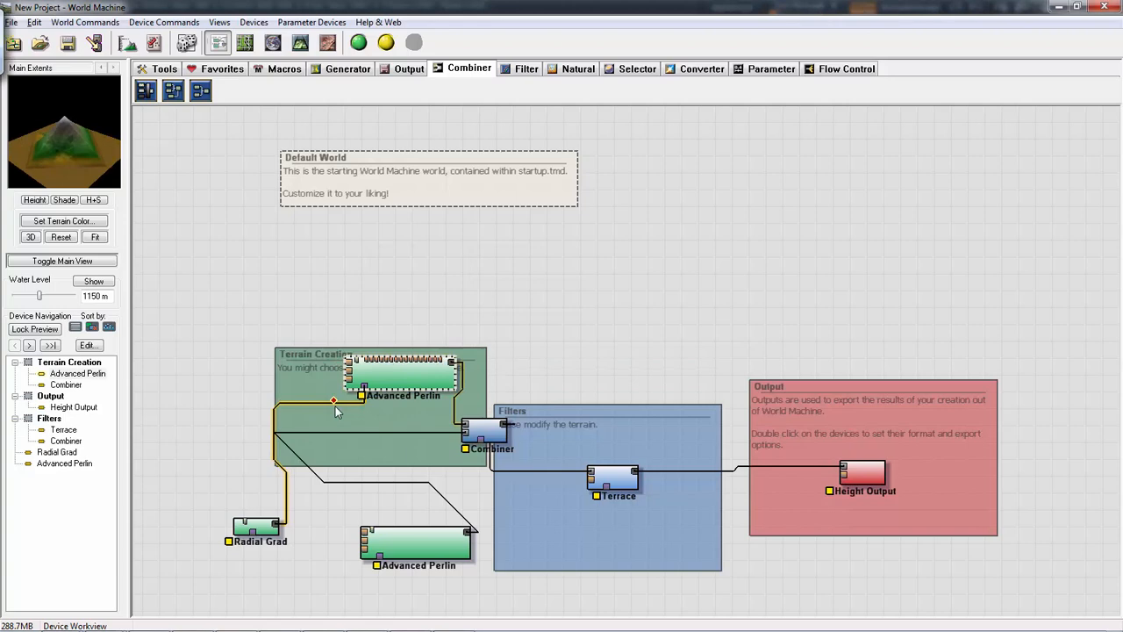
double_click(249, 529)
left_click(562, 341)
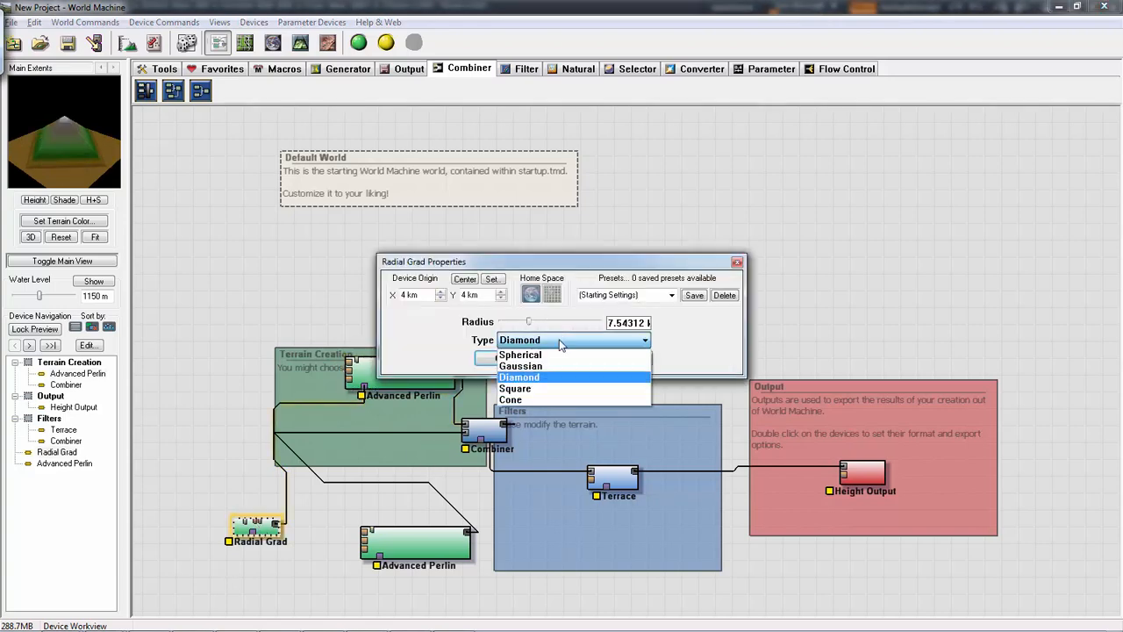
left_click(530, 400)
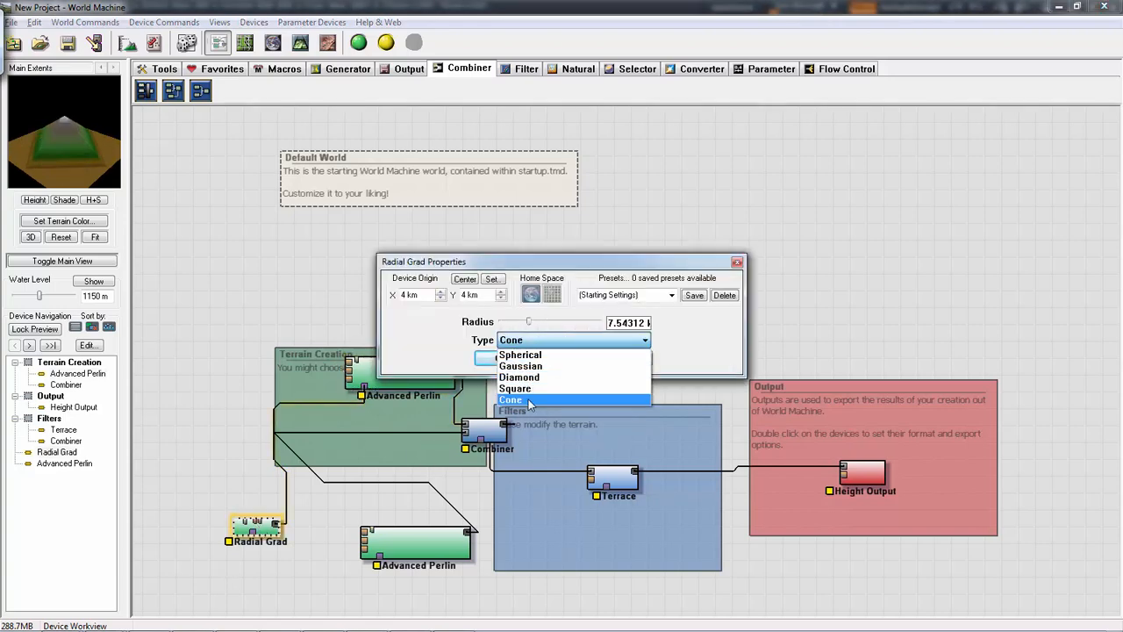
left_click(509, 359)
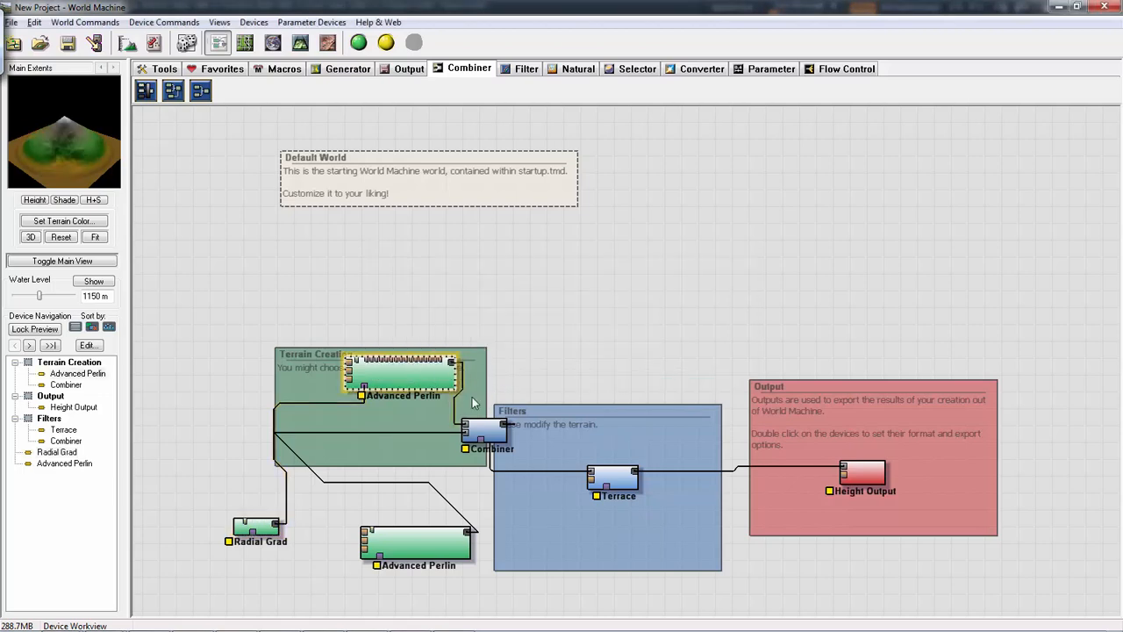
- Move the Combiner up beside the original Advanced Perlin and shift the Terrace closer to the Output group
left_click(488, 430)
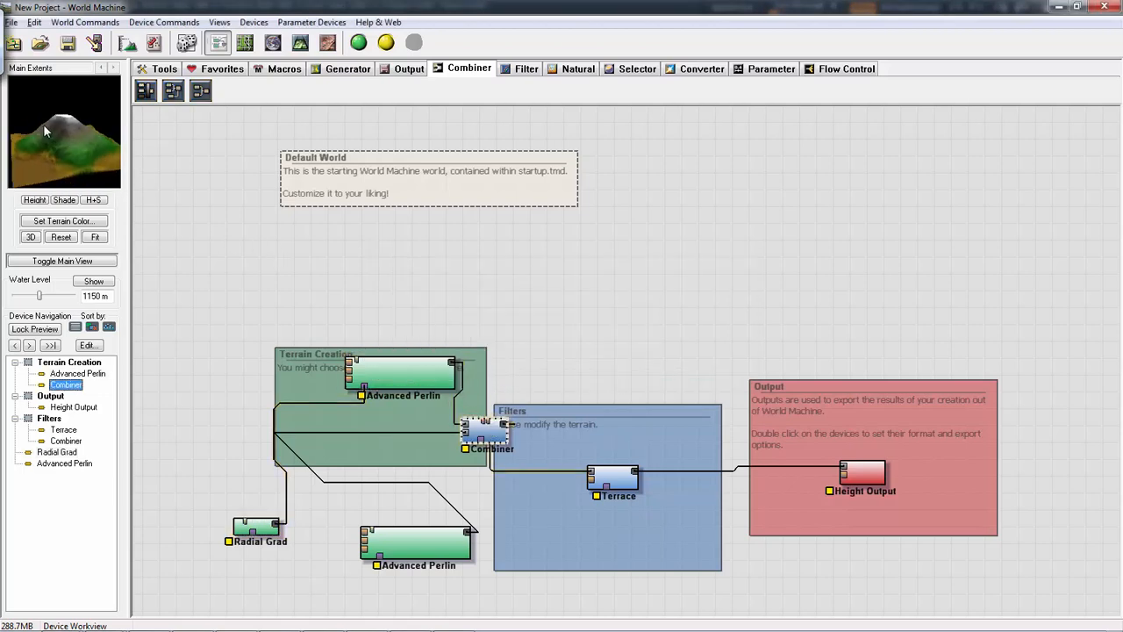
left_click_drag(505, 427, 506, 396)
left_click(625, 480)
left_click_drag(624, 480, 672, 494)
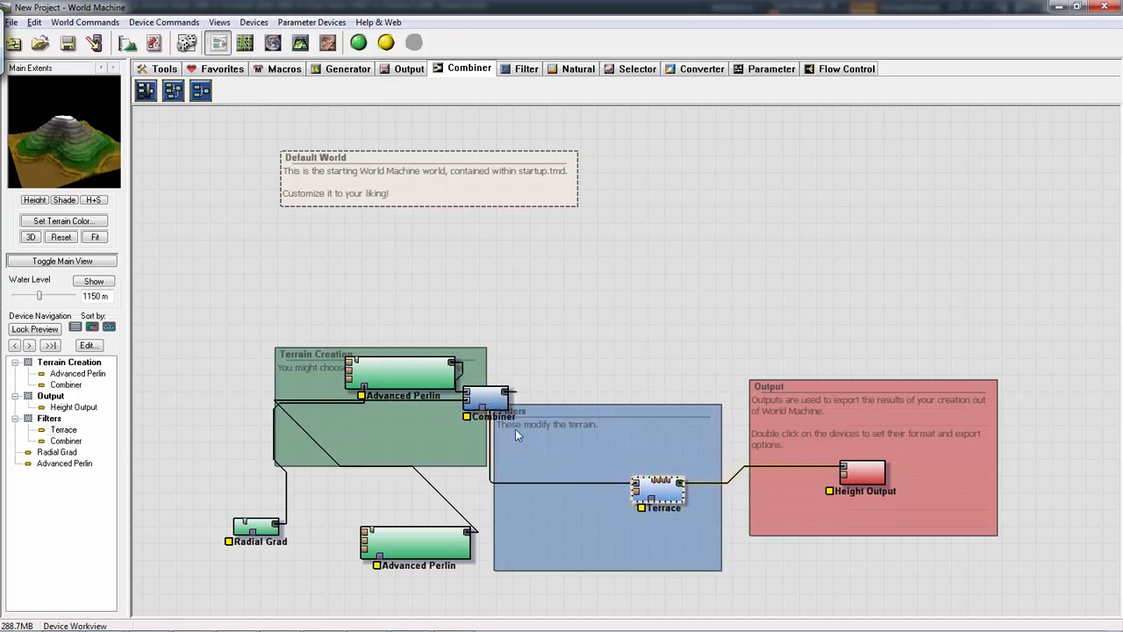
- Duplicate the original Advanced Perlin, place the copy above the Filters group, and connect the Combiner's output to its mask input
left_click(491, 401)
left_click(428, 381)
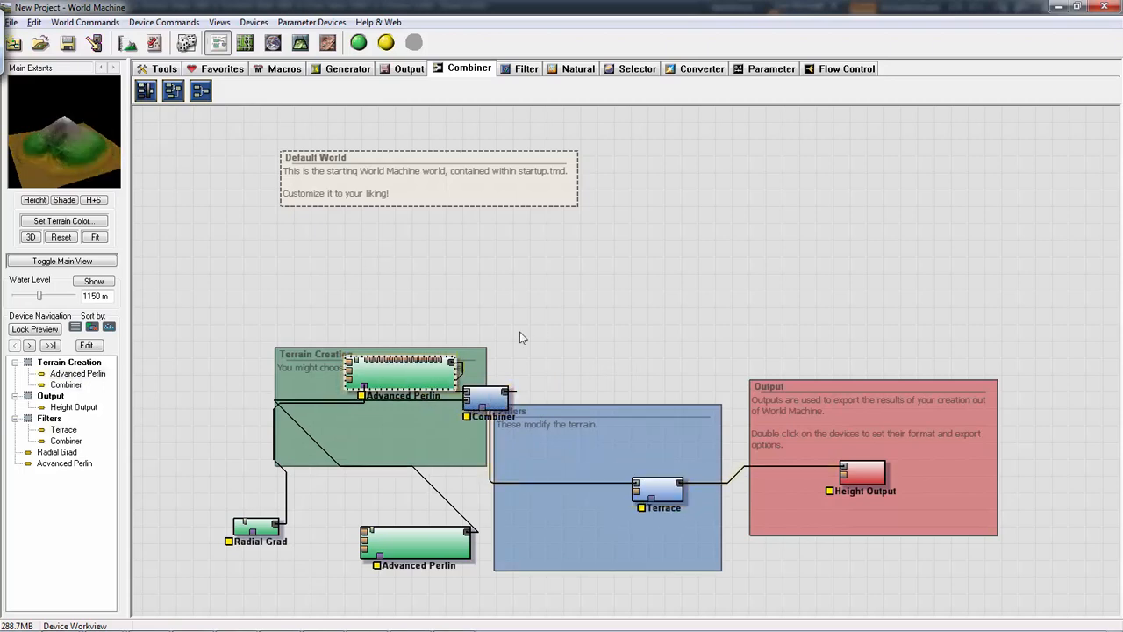
key("ctrl+c")
key("ctrl+v")
left_click_drag(436, 383, 641, 367)
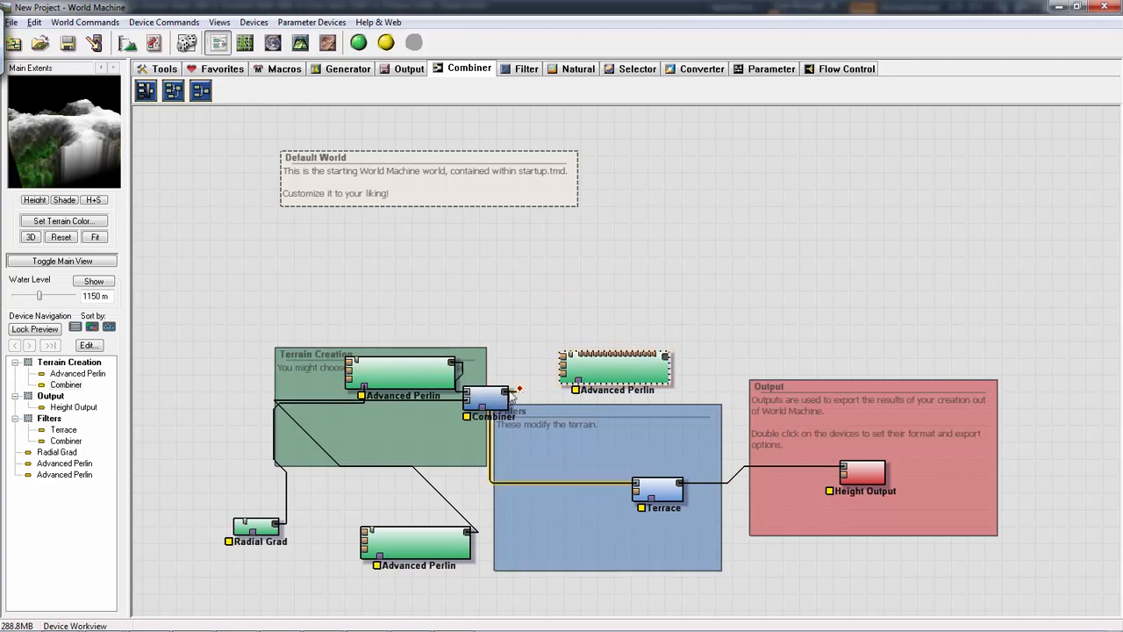
left_click_drag(506, 398, 579, 392)
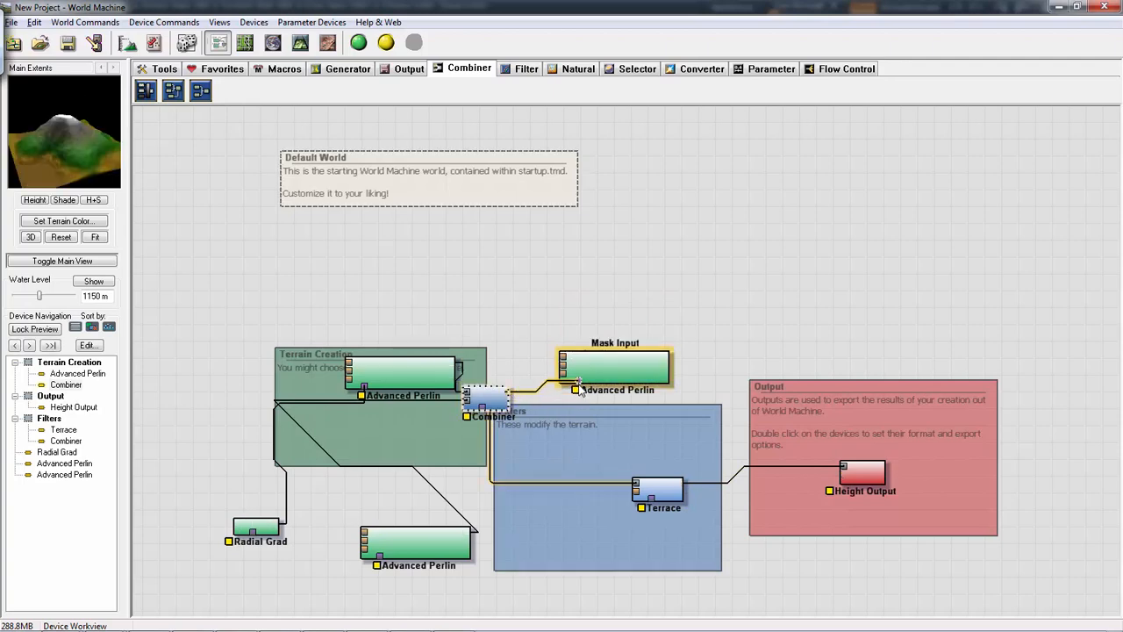
- Set the new Advanced Perlin's style to Sharp Ridged, feature scale to about 2.59 km and elevation center to about 1066
double_click(628, 375)
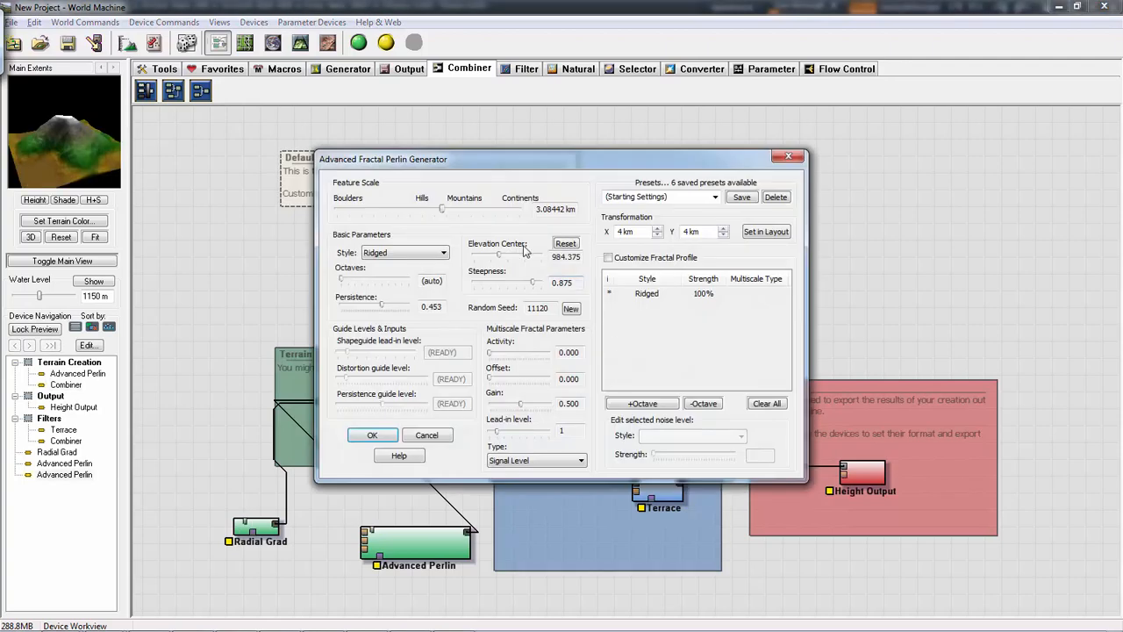
left_click(416, 252)
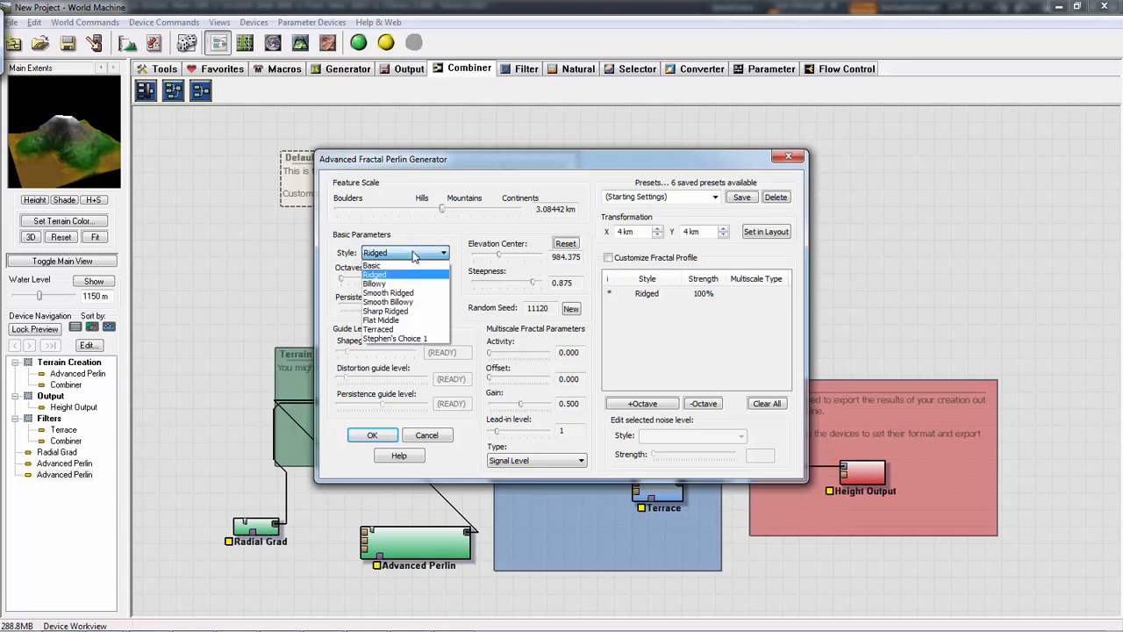
left_click(421, 314)
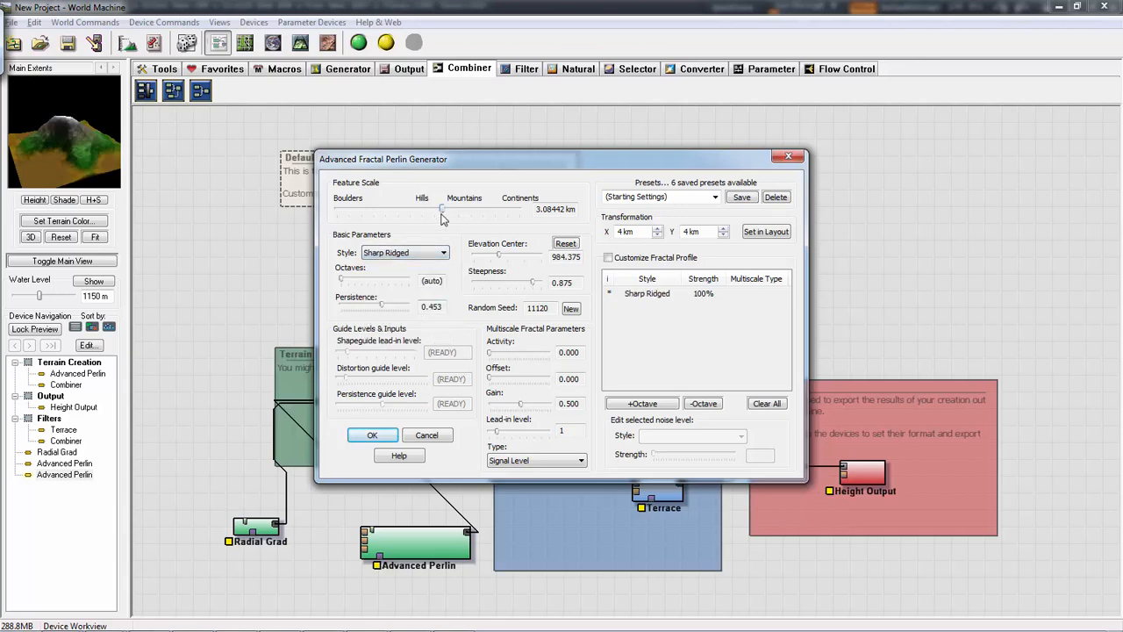
left_click_drag(442, 216, 443, 216)
left_click_drag(492, 257, 504, 255)
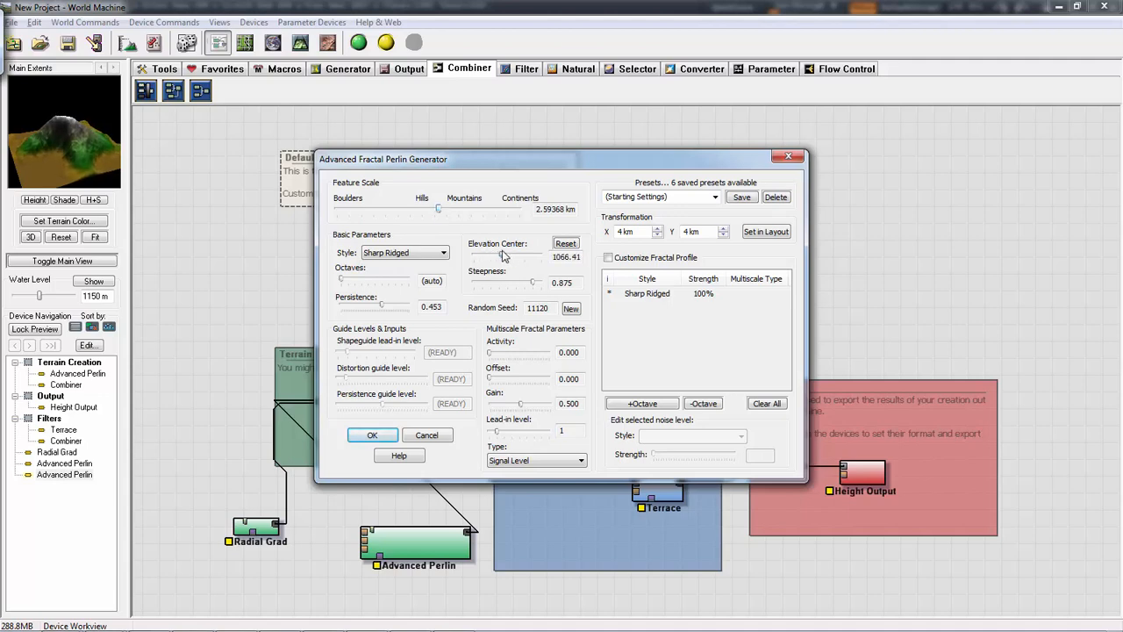
left_click(371, 436)
- Build the terrain and inspect the new Advanced Perlin's result in the 3D view
left_click(607, 355)
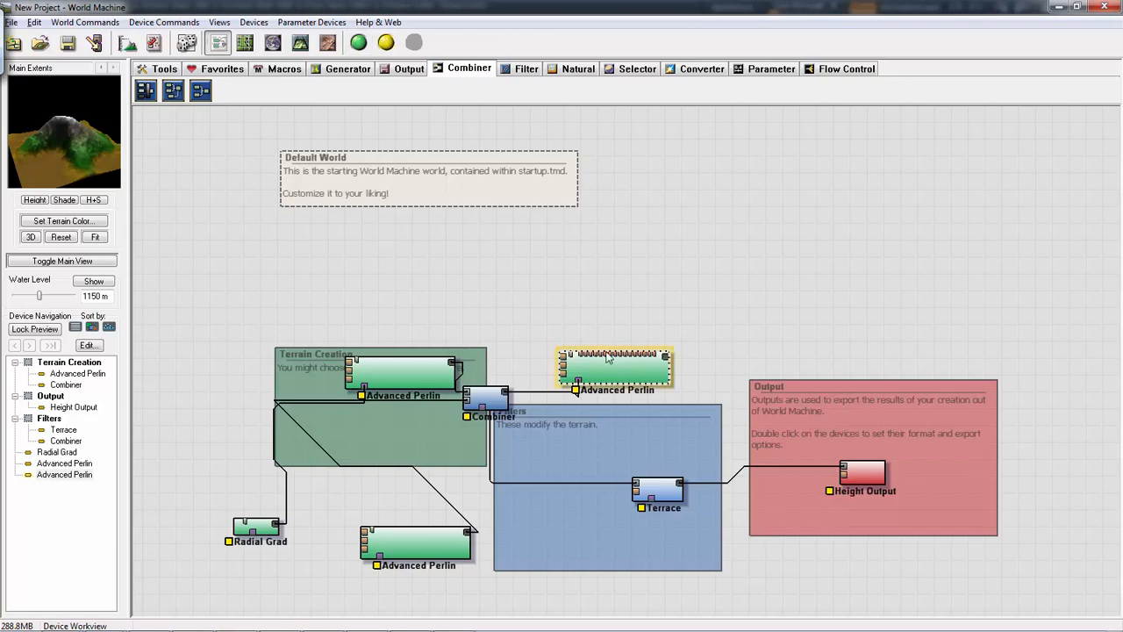
left_click(383, 43)
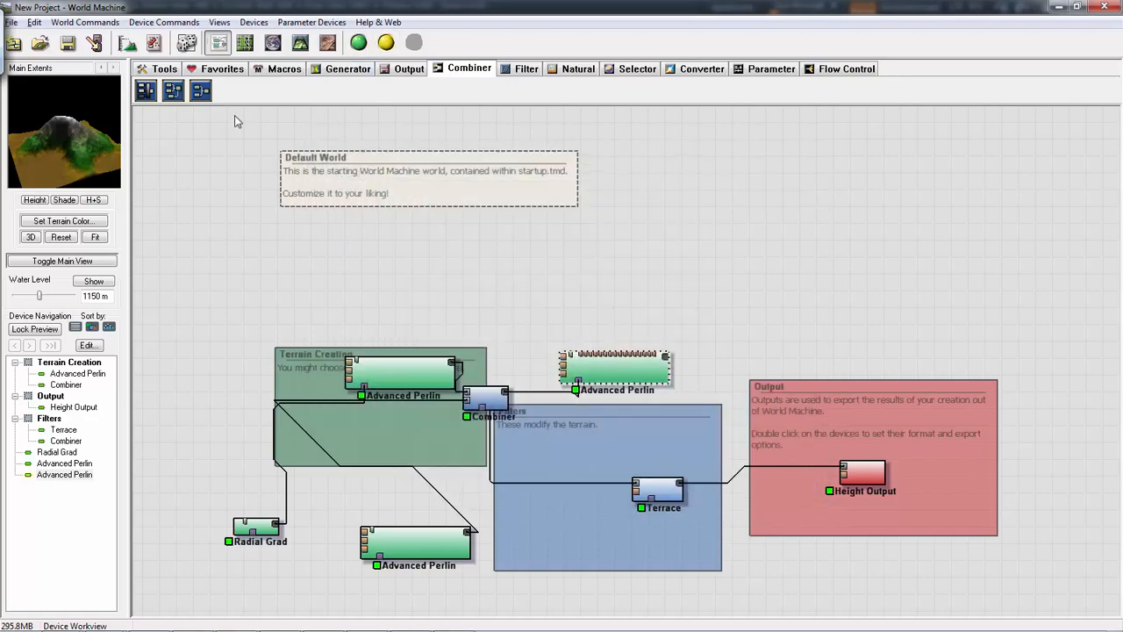
left_click(301, 43)
left_click_drag(632, 325, 621, 275)
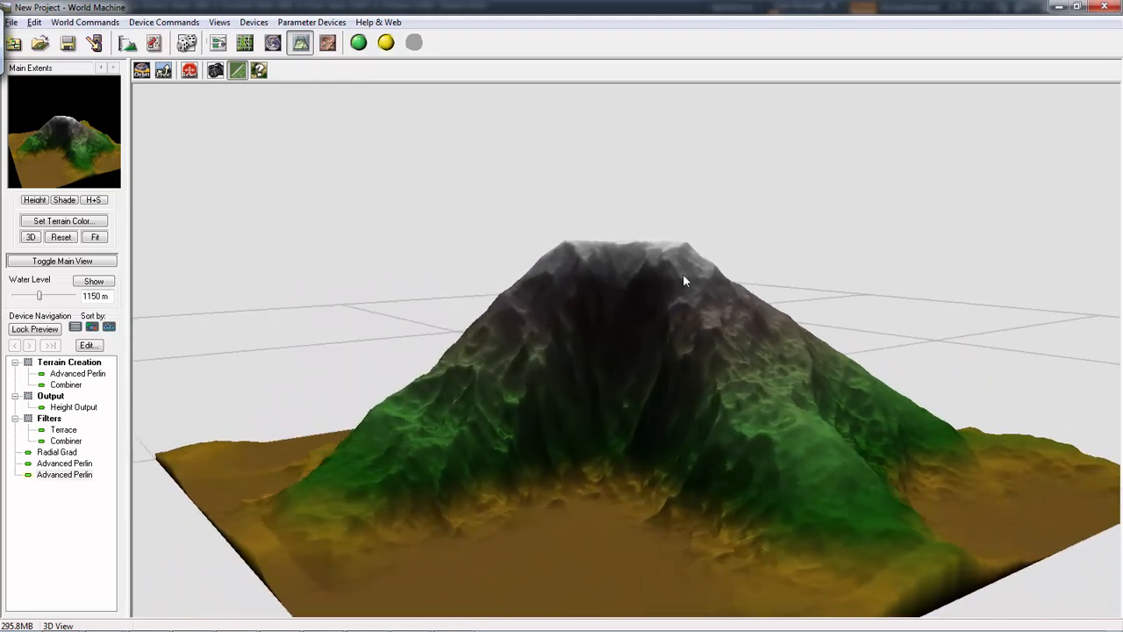
left_click(218, 43)
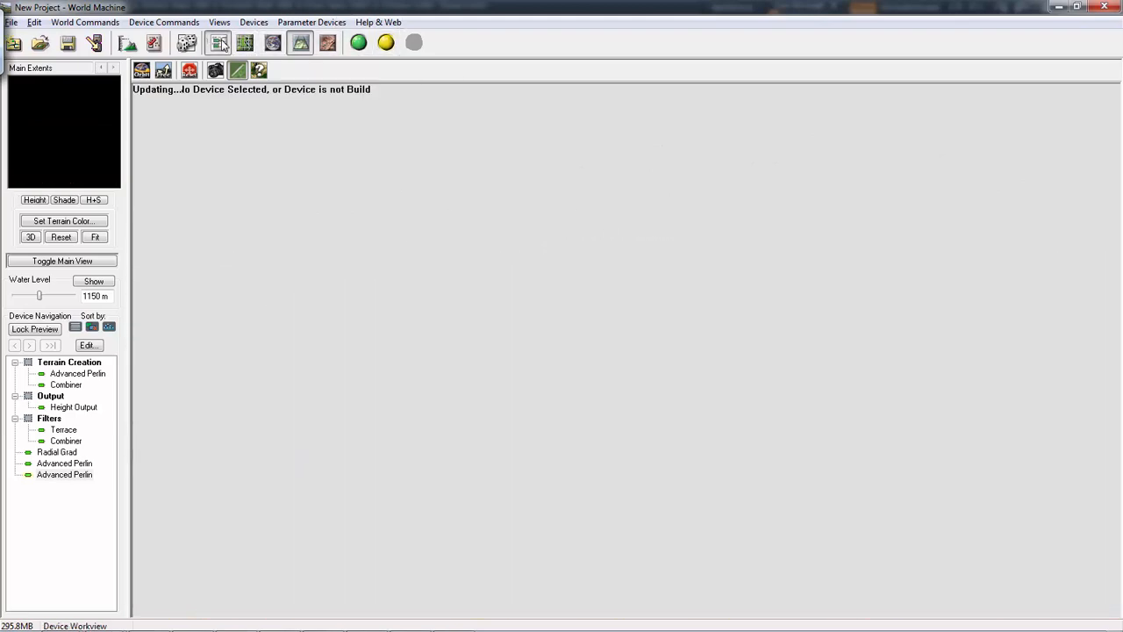
- Set the new Advanced Perlin's elevation center to about 574 and steepness to 0.906, and raise its octaves from automatic
double_click(619, 369)
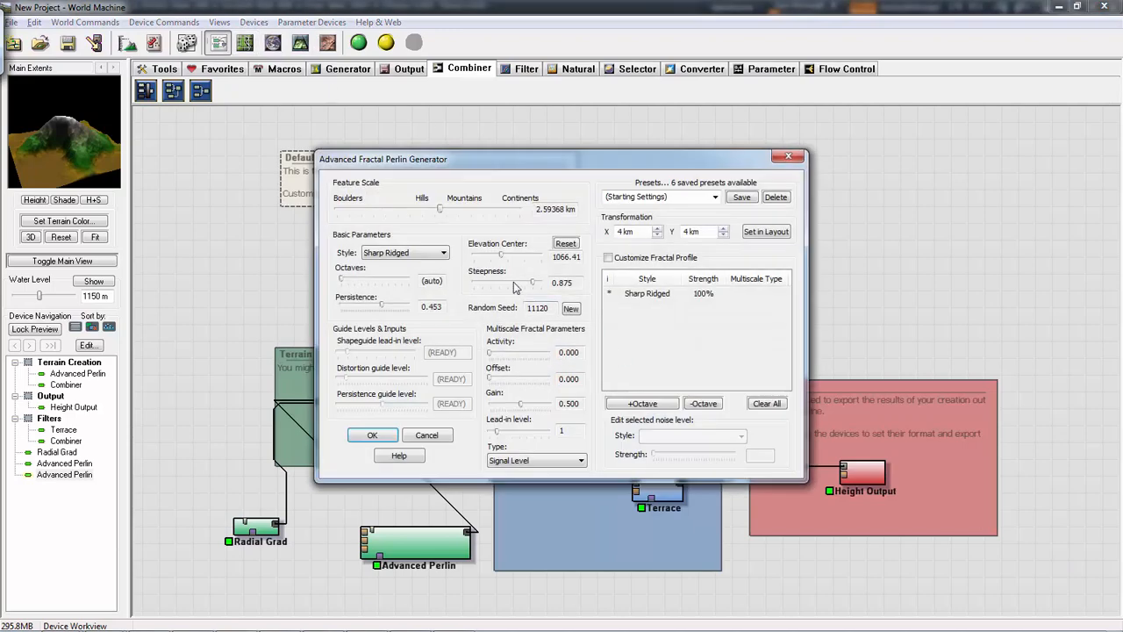
mouse_move(501, 260)
left_mouse_down()
mouse_move(478, 260)
mouse_move(487, 259)
left_mouse_up()
left_click_drag(533, 289, 537, 290)
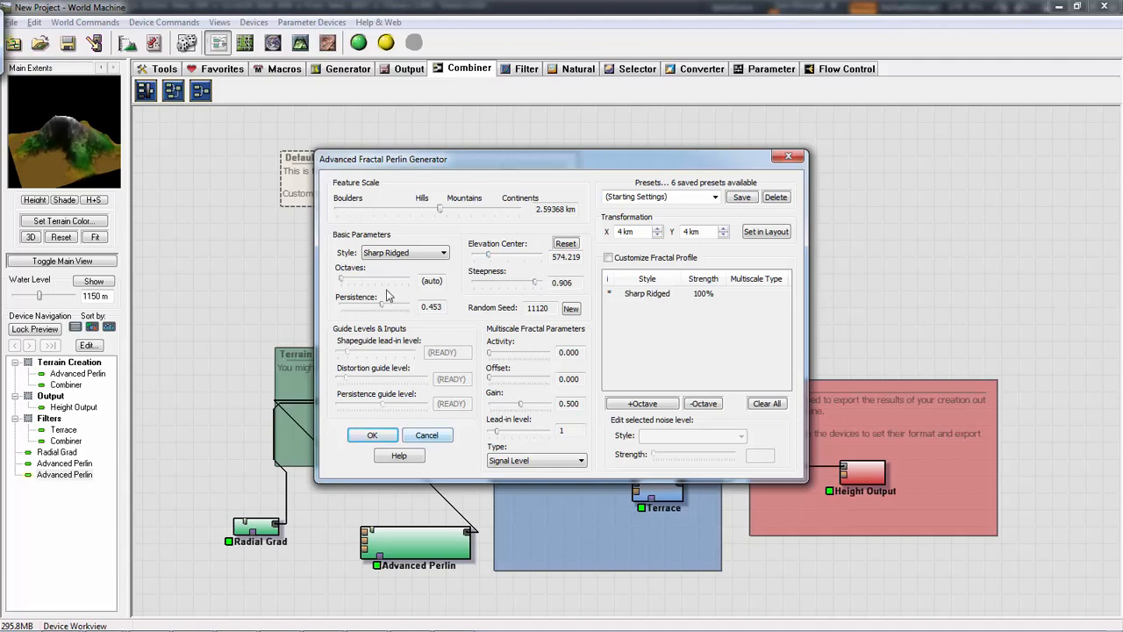
left_click_drag(346, 282, 402, 282)
left_click(373, 436)
- Move the new Advanced Perlin closer to the Combiner and check its terrain in the 3D view
left_click(612, 350)
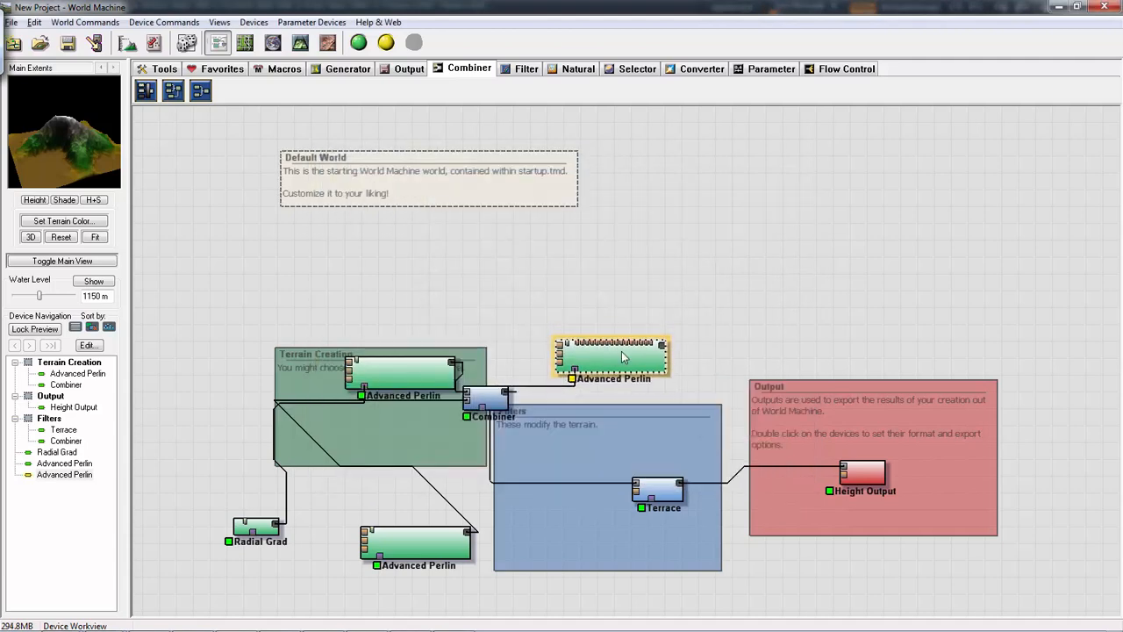
left_click_drag(611, 351, 590, 355)
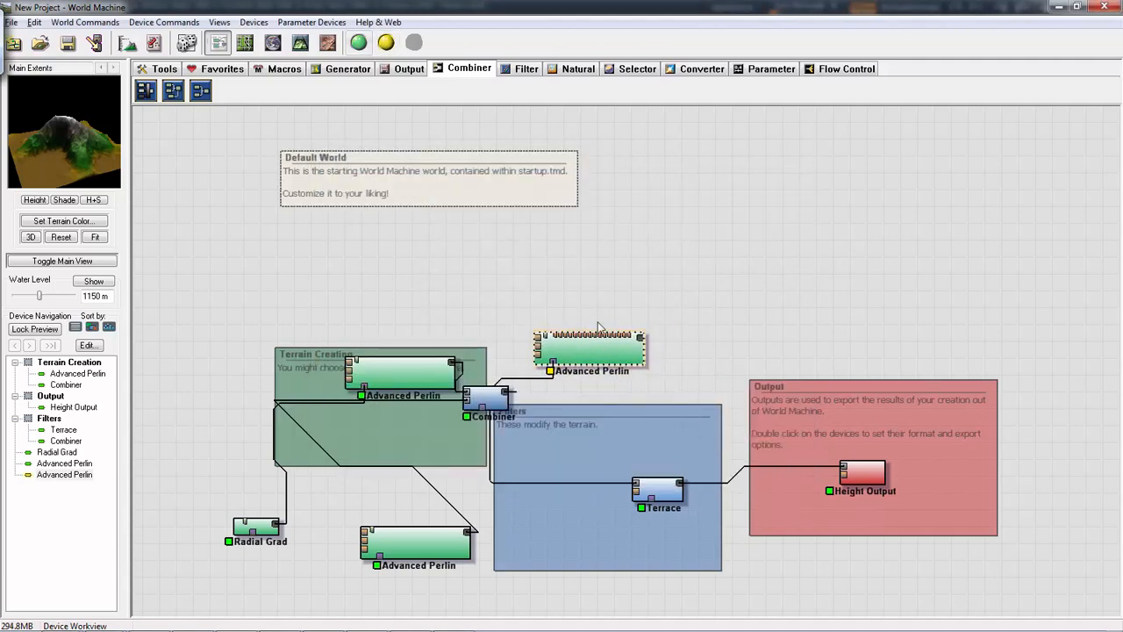
left_click(301, 42)
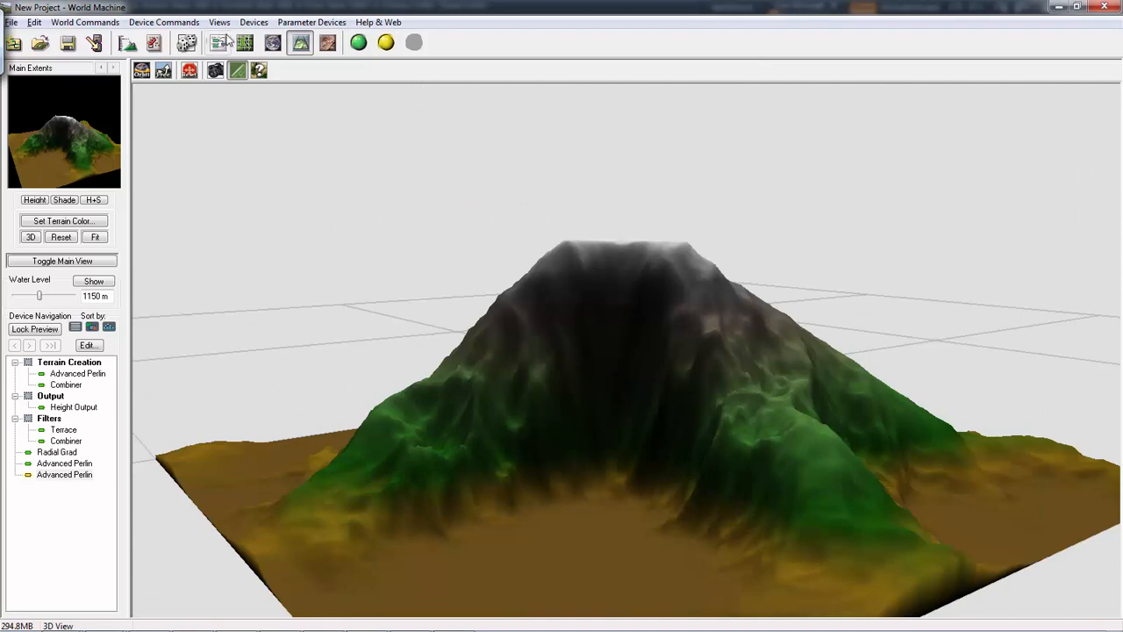
left_click(219, 42)
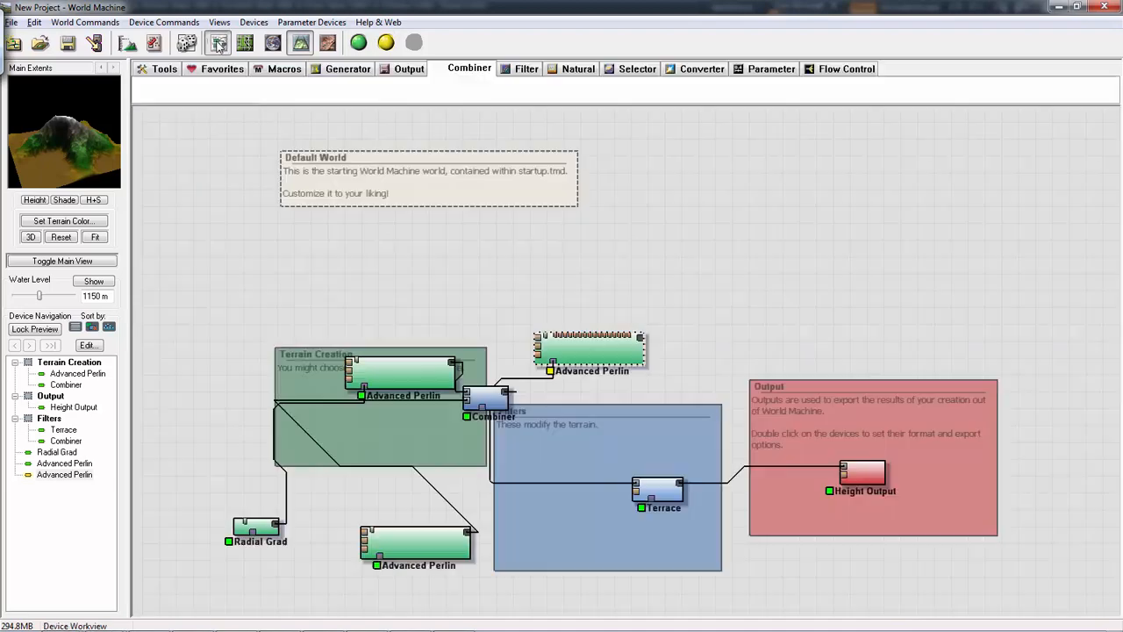
- Set the project's normal build resolution to 1025 x 1025 and move the new Advanced Perlin slightly away from the Combiner
left_click(154, 44)
left_click_drag(652, 264, 671, 268)
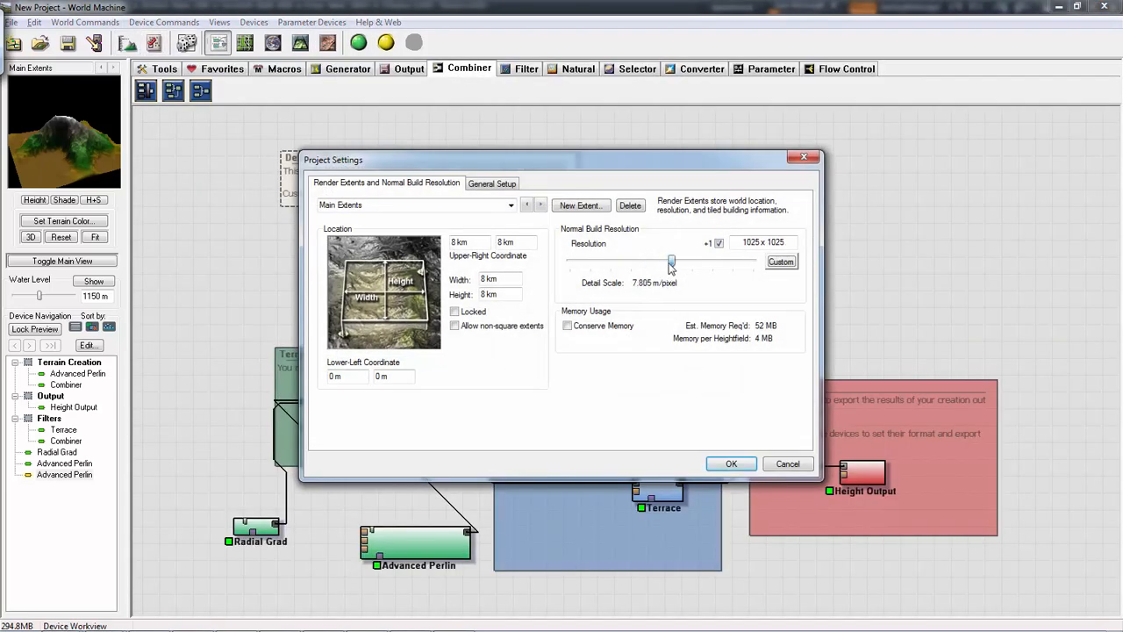
left_click(731, 464)
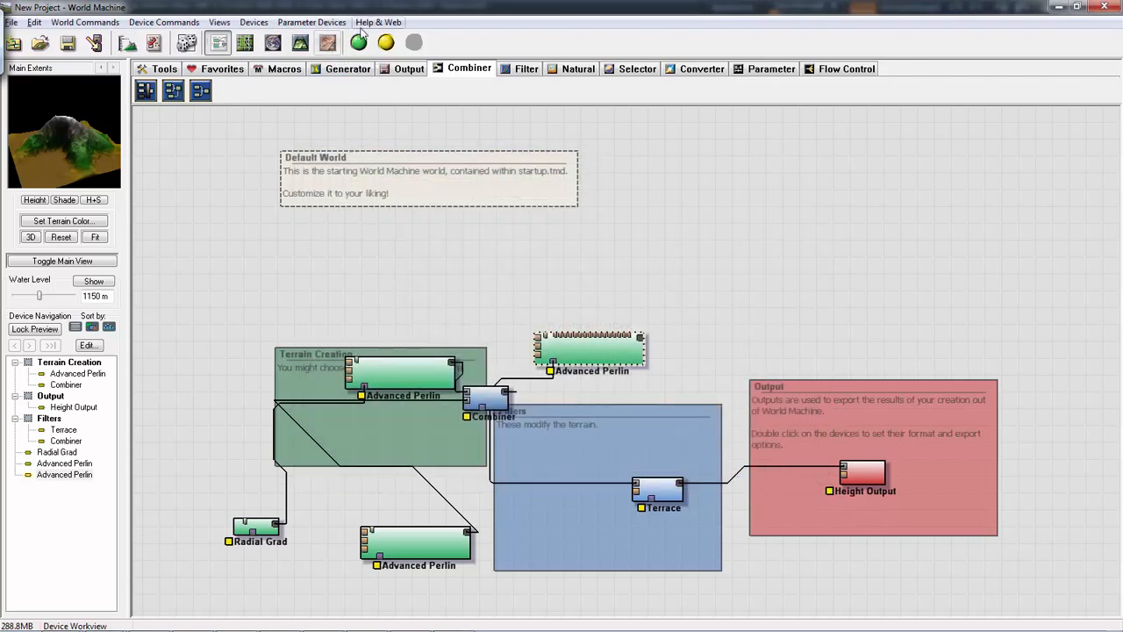
left_click_drag(614, 355, 628, 342)
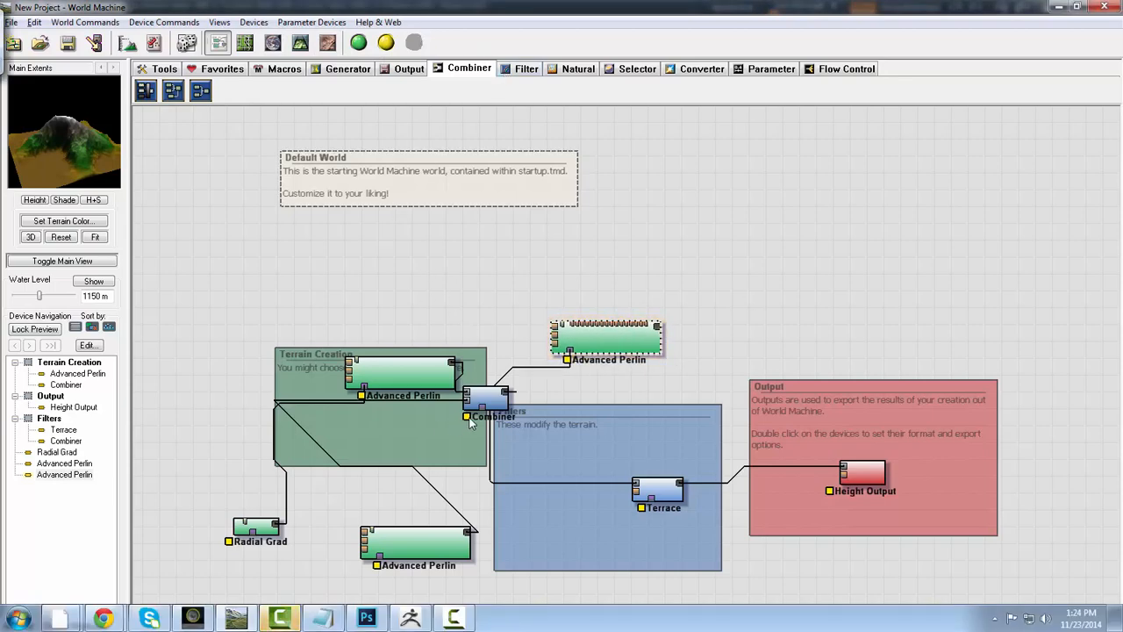
- Move the Combiner slightly, then build the world and inspect the mountain in the 3D view
mouse_move(471, 422)
left_mouse_down()
mouse_move(482, 432)
mouse_move(465, 429)
left_mouse_up()
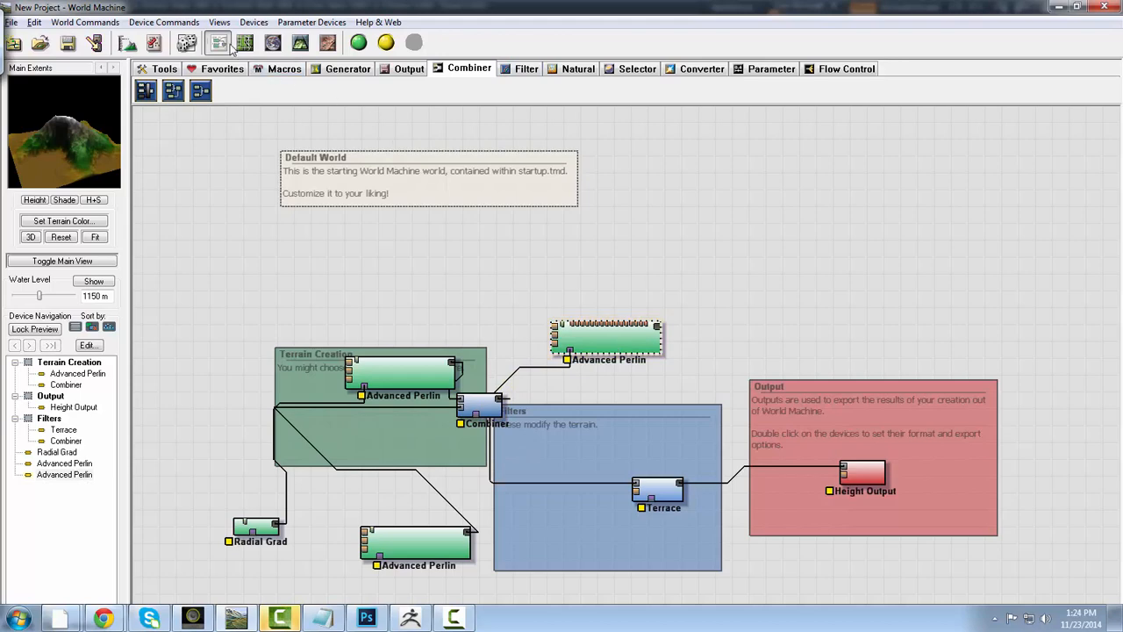
left_click(158, 44)
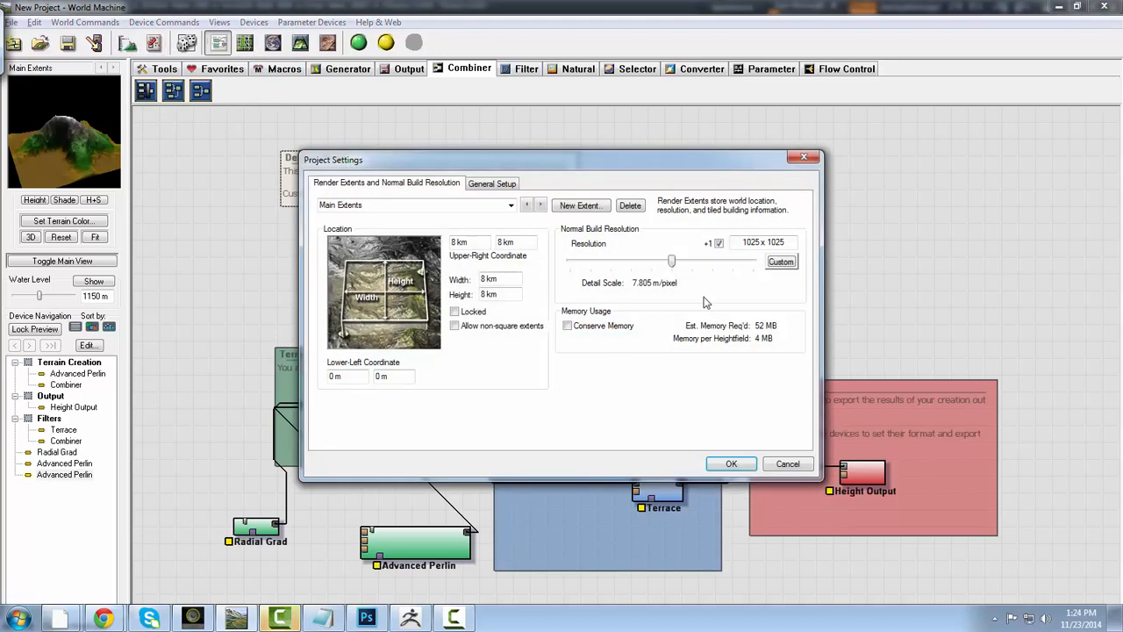
left_click(804, 157)
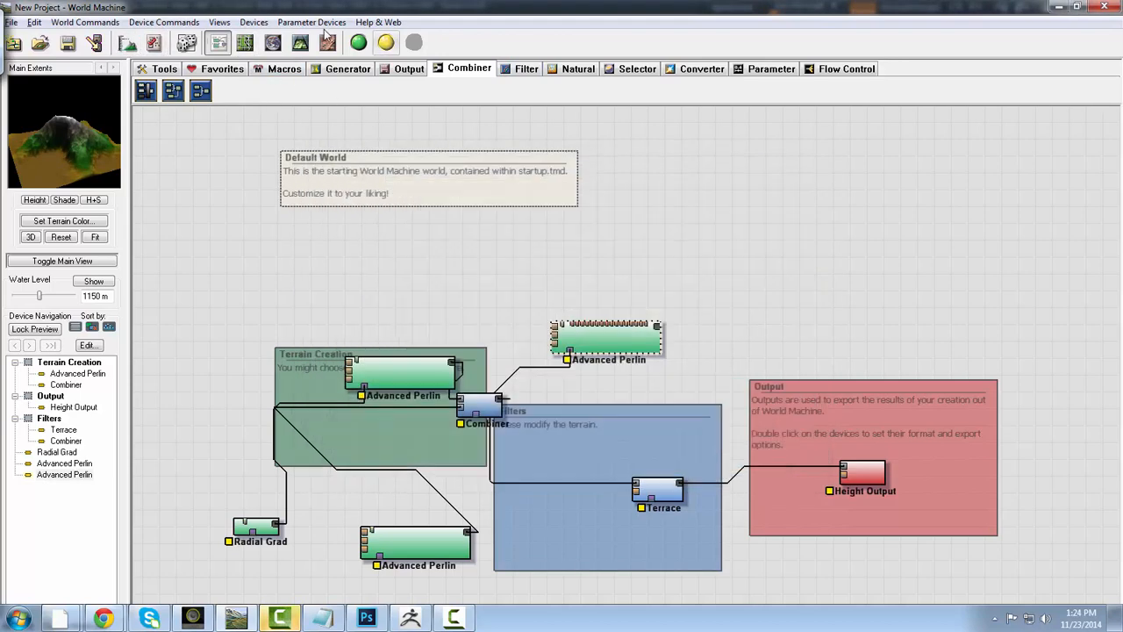
left_click(359, 42)
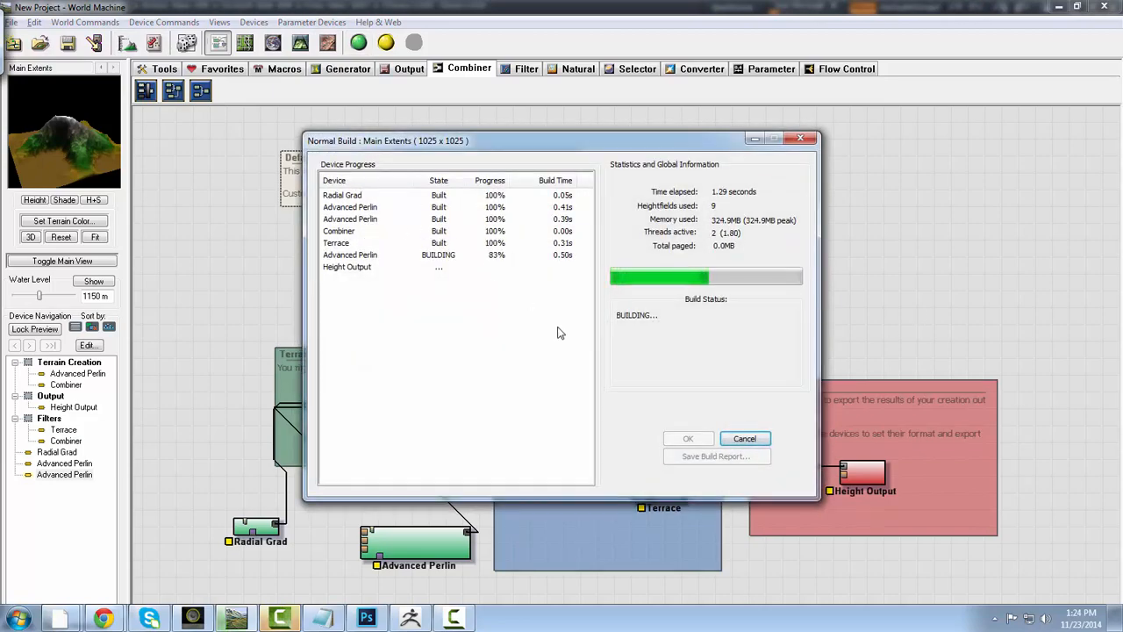
left_click(299, 42)
left_click_drag(459, 268, 662, 374)
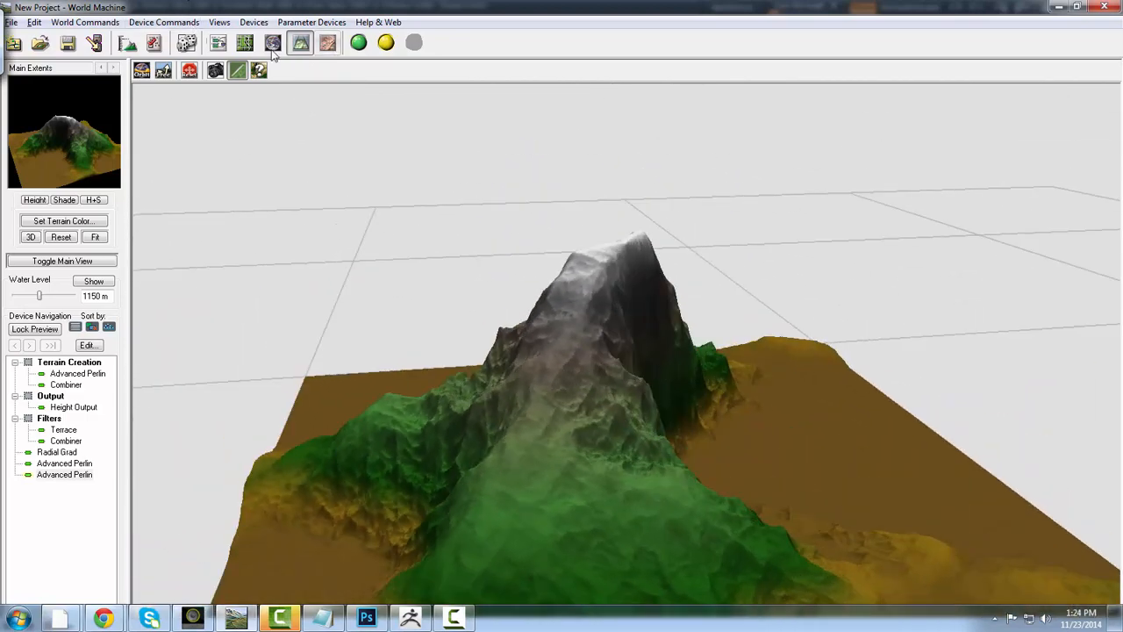
left_click(218, 45)
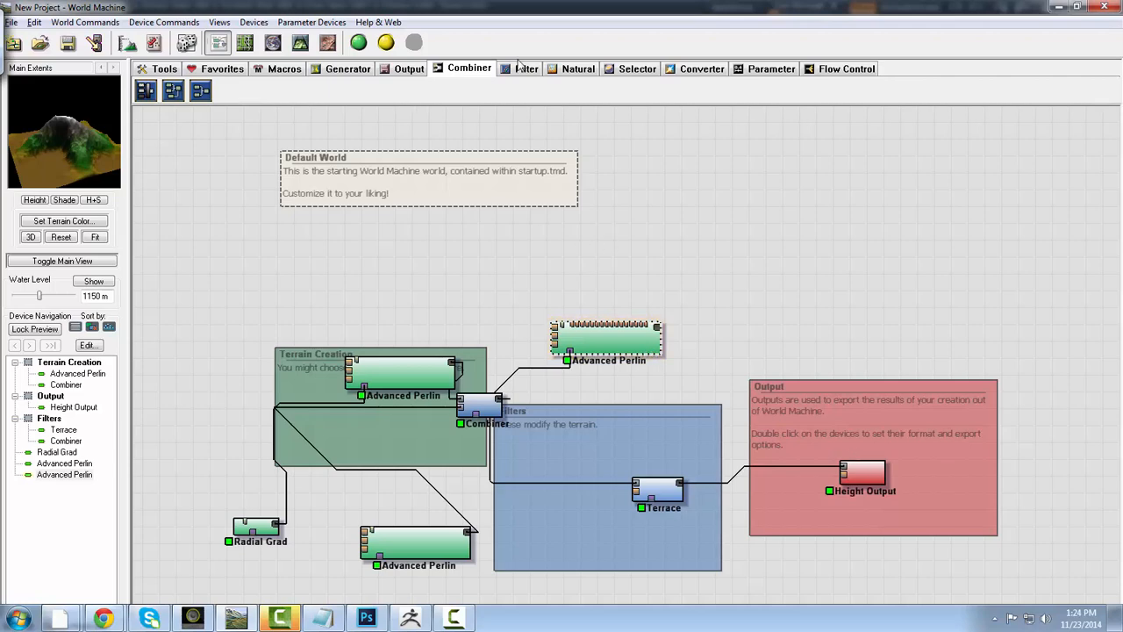
left_click(689, 69)
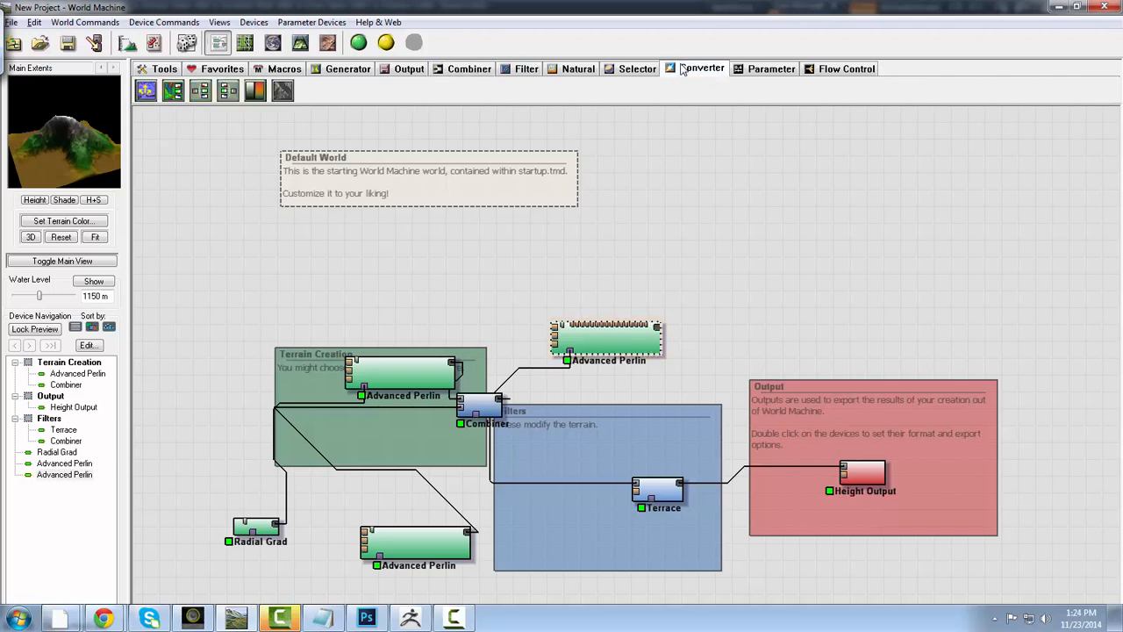
left_click(254, 91)
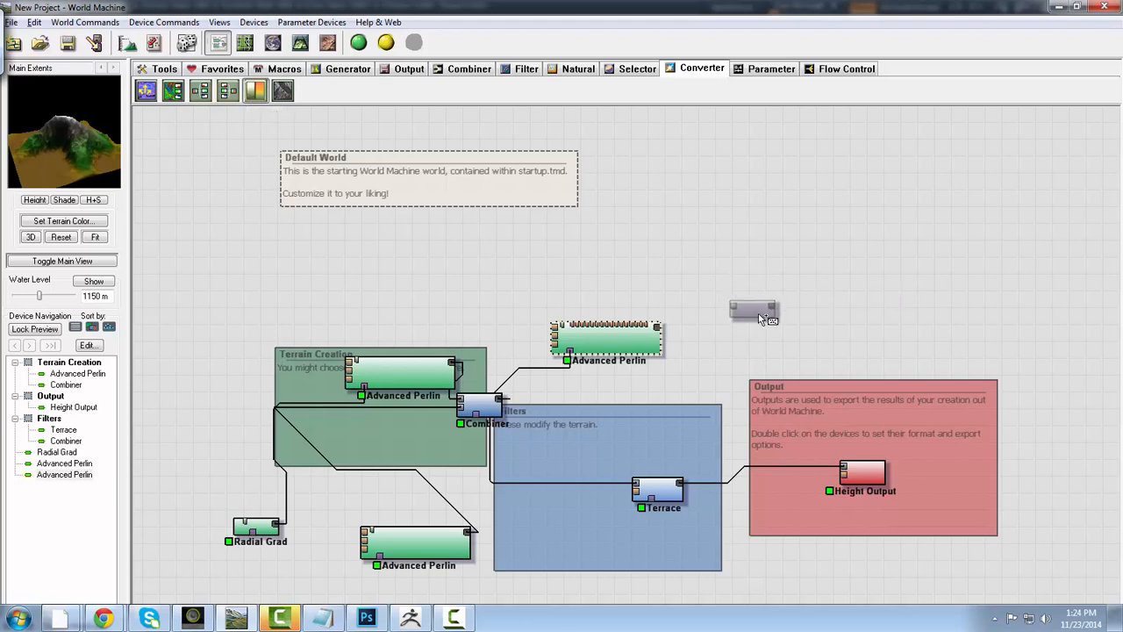
left_click(757, 311)
right_click(846, 276)
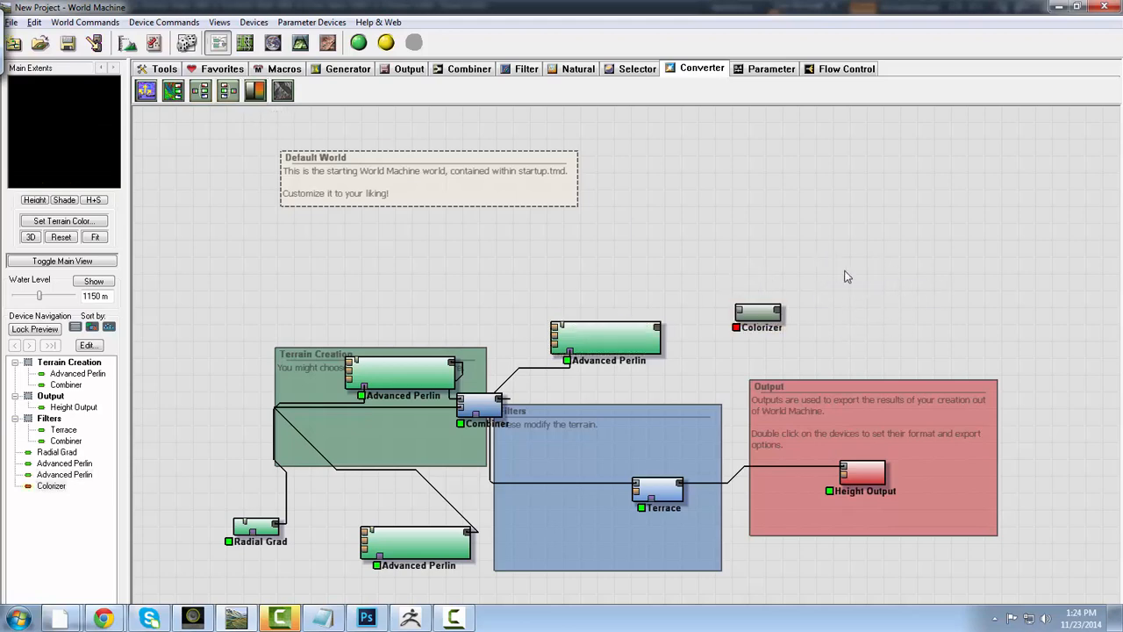
left_click(766, 311)
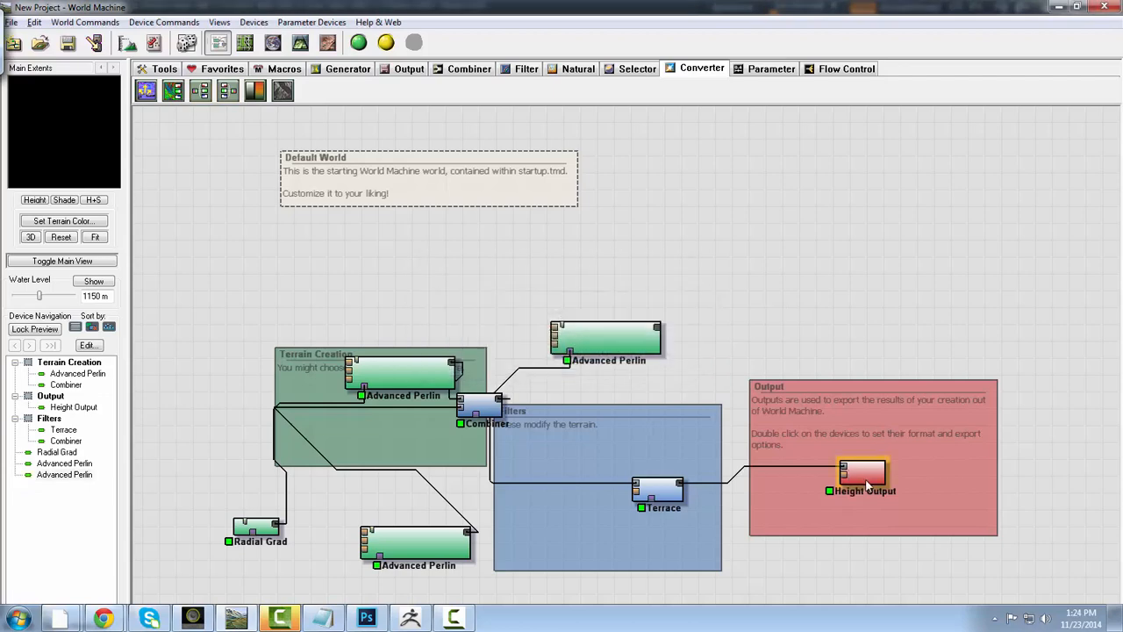
- Duplicate the Height Output above the Output group and connect the upper Advanced Perlin's output to the copy
left_click(859, 472)
key("ctrl+v")
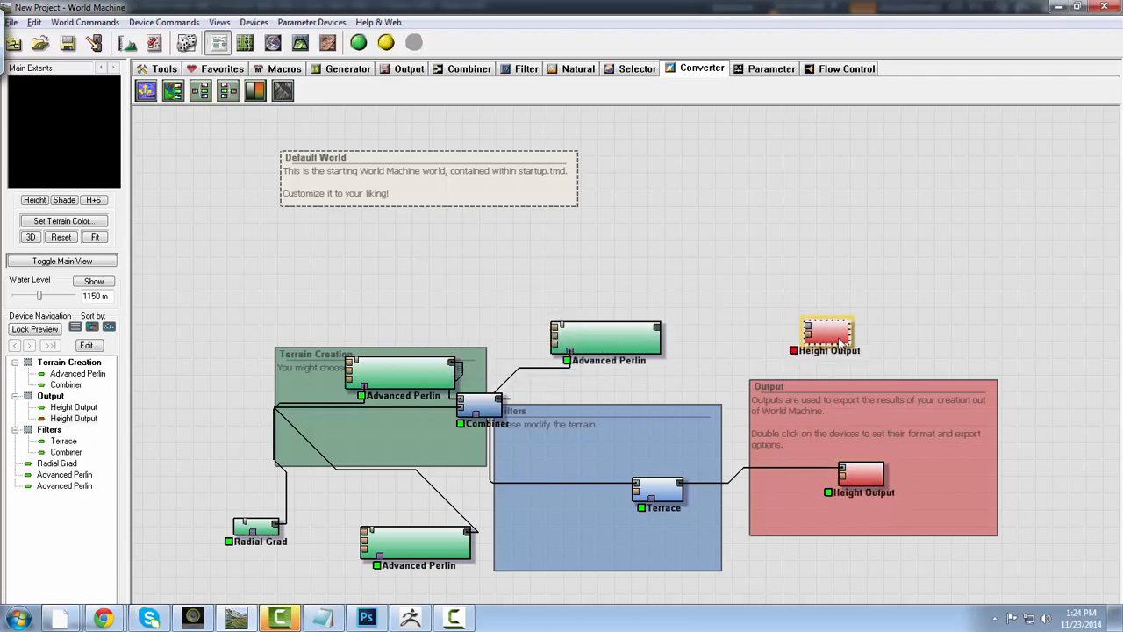
left_click_drag(658, 329, 812, 335)
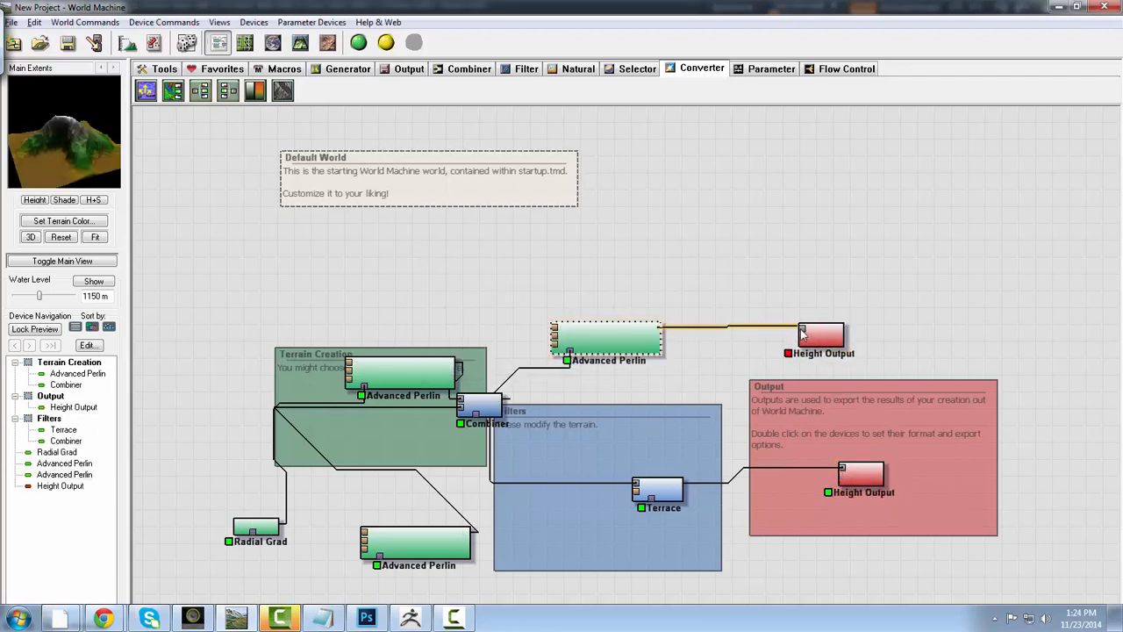
- Configure the new Height Output as a 16-bit TIFF with its file set to Top.tif on the Desktop
double_click(819, 334)
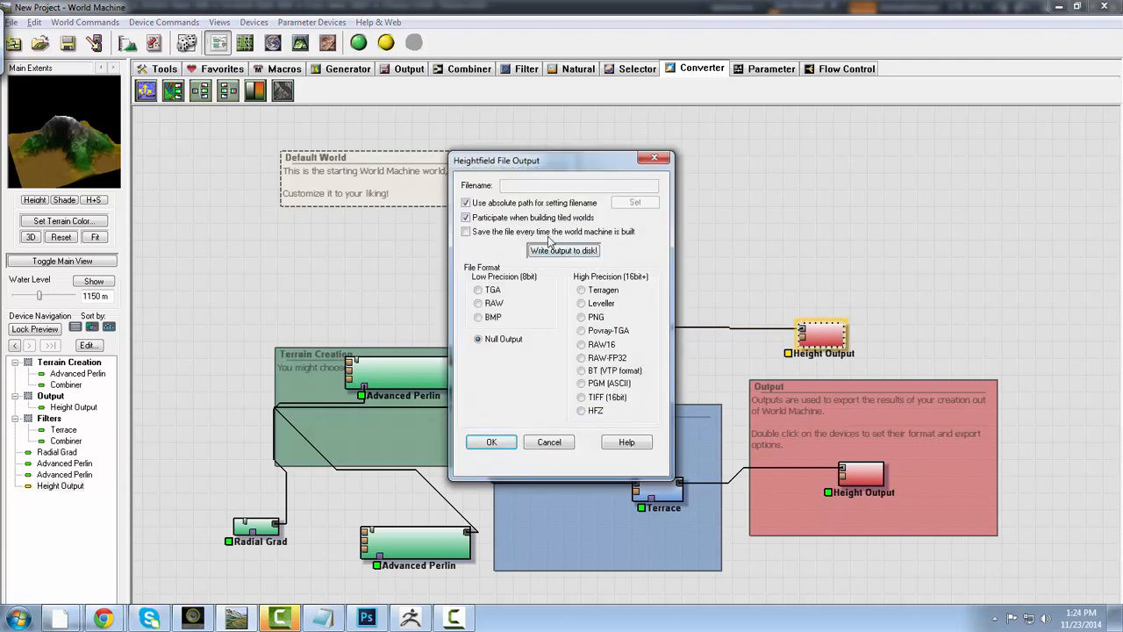
left_click(555, 250)
key("Return")
left_click(580, 397)
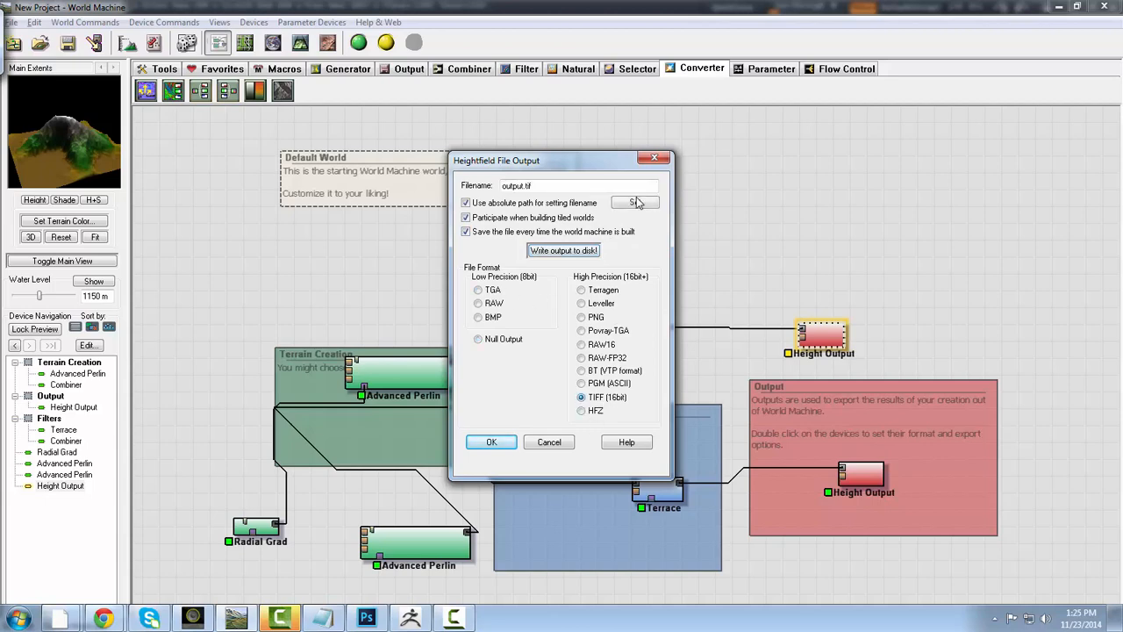
left_click(634, 202)
left_click(384, 234)
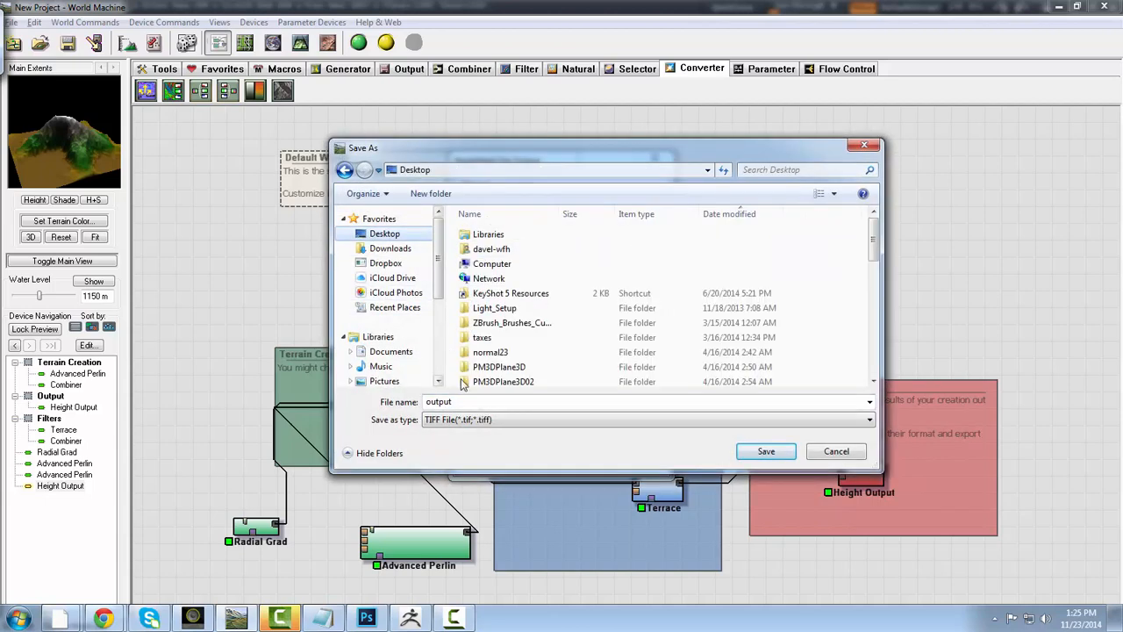
type("Tio")
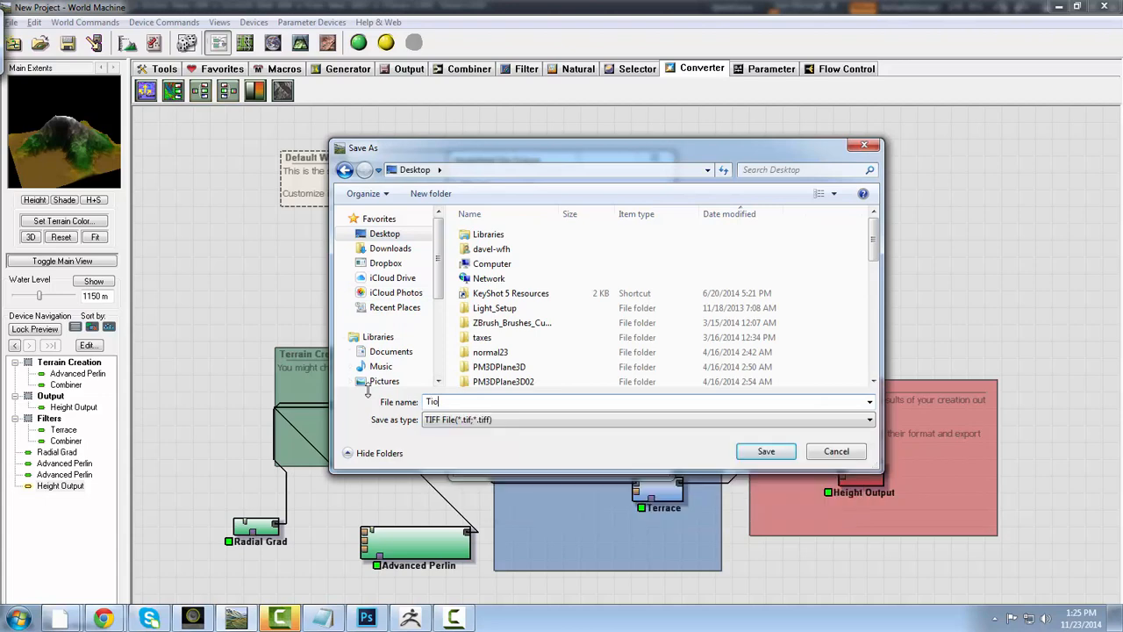
key("BackSpace")
type("op")
key("Return")
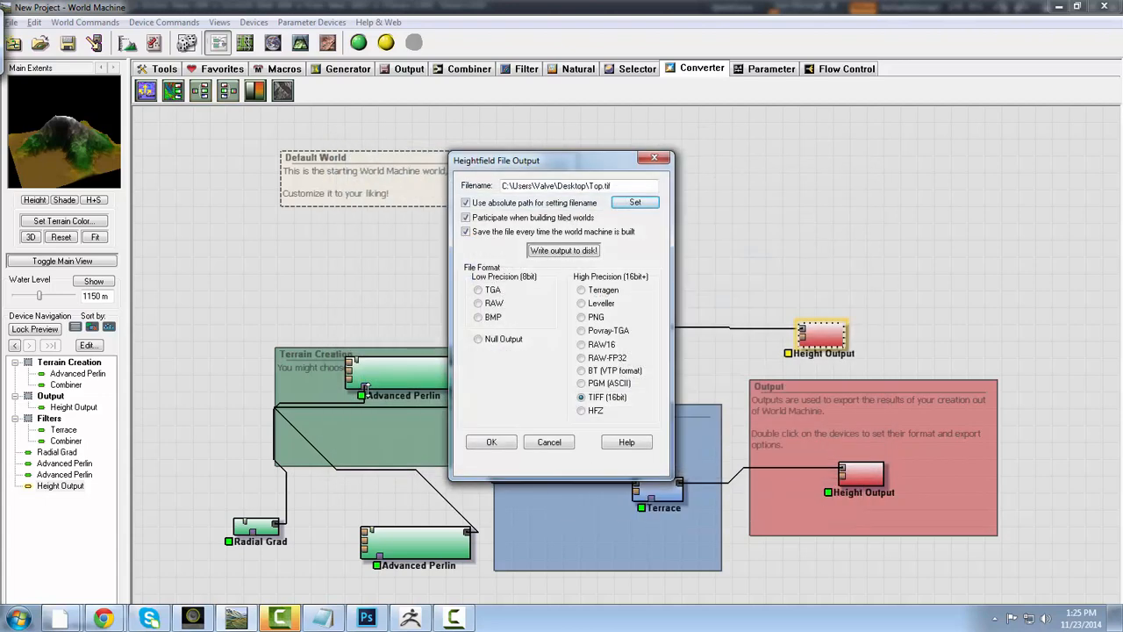
left_click(493, 443)
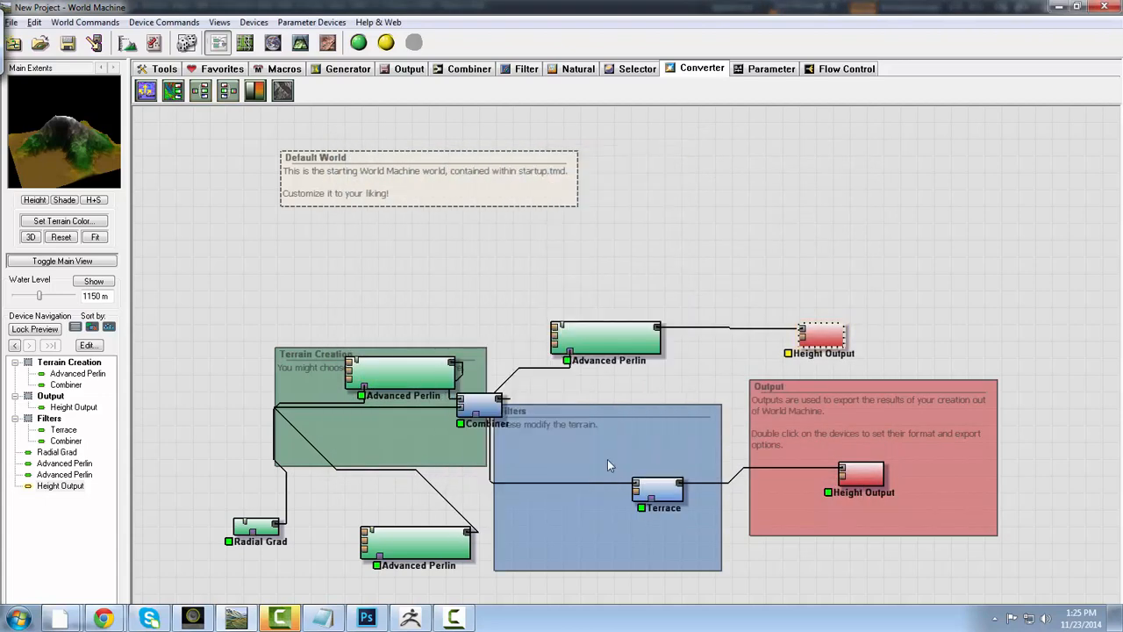
- Write the new Height Output's heightfield to disk, building the world for the export
double_click(818, 329)
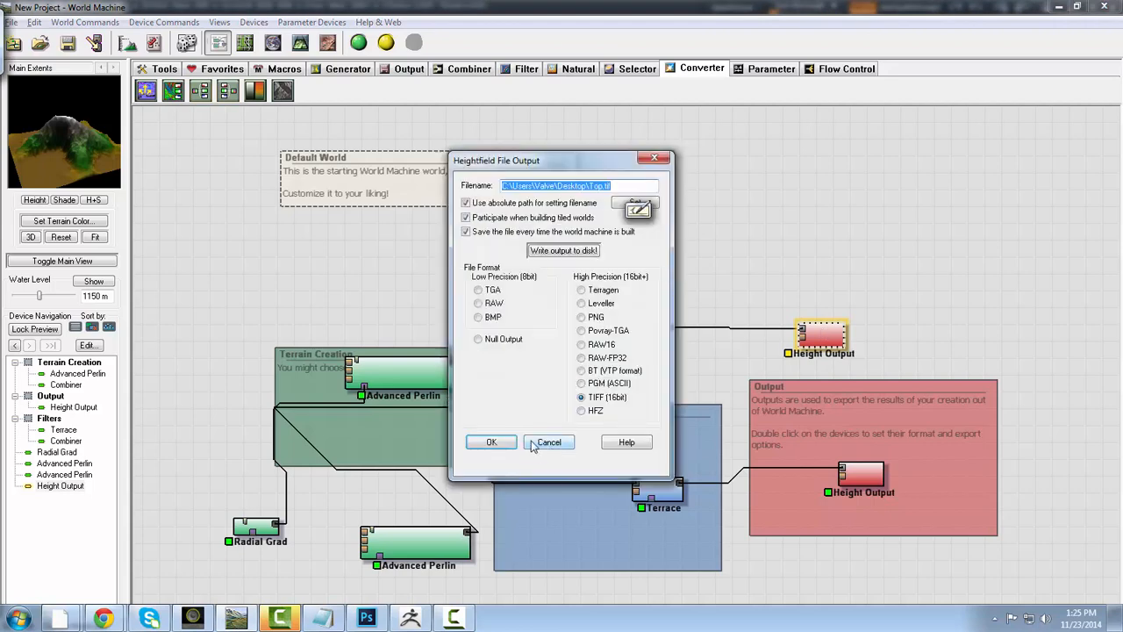
left_click(562, 250)
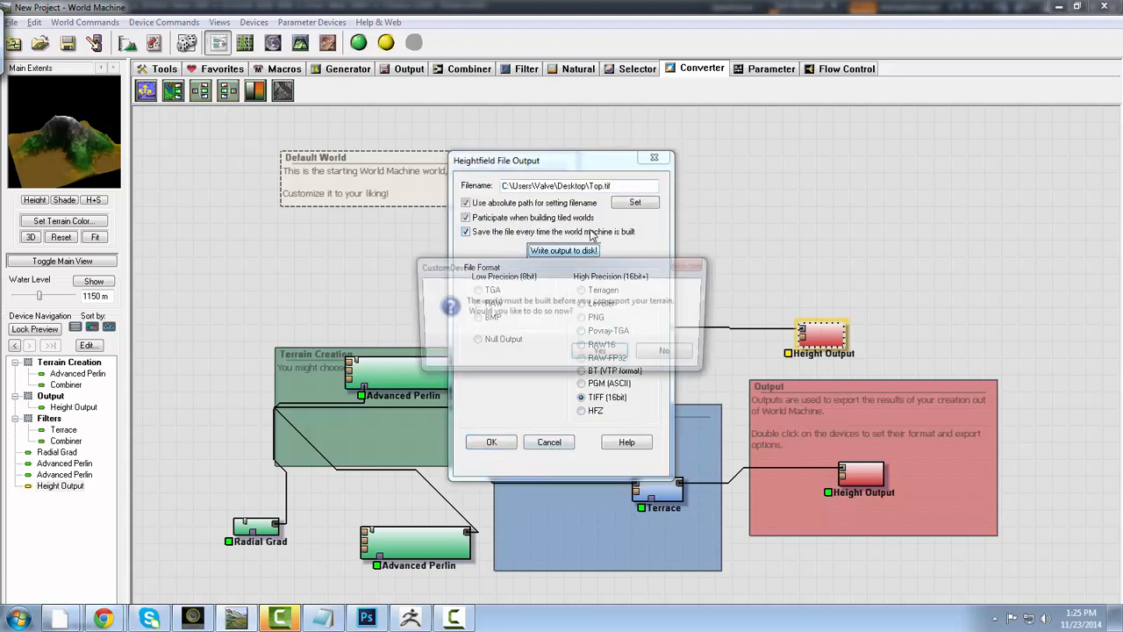
left_click(602, 353)
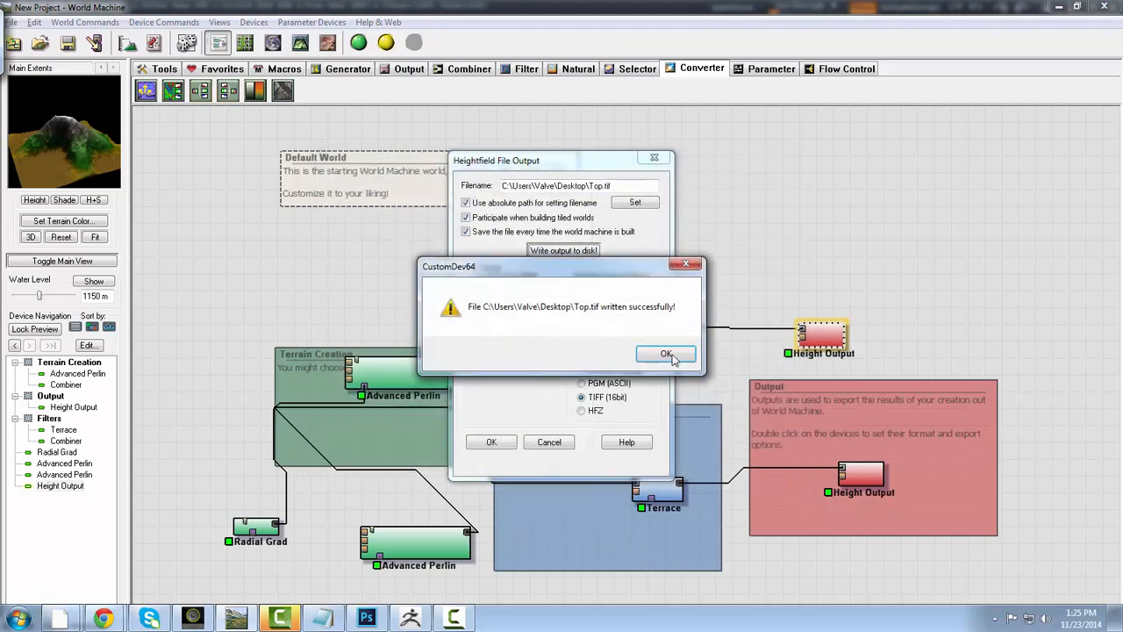
left_click(664, 352)
- Switch to Photoshop and open Top.tif from the Desktop
left_click(386, 618)
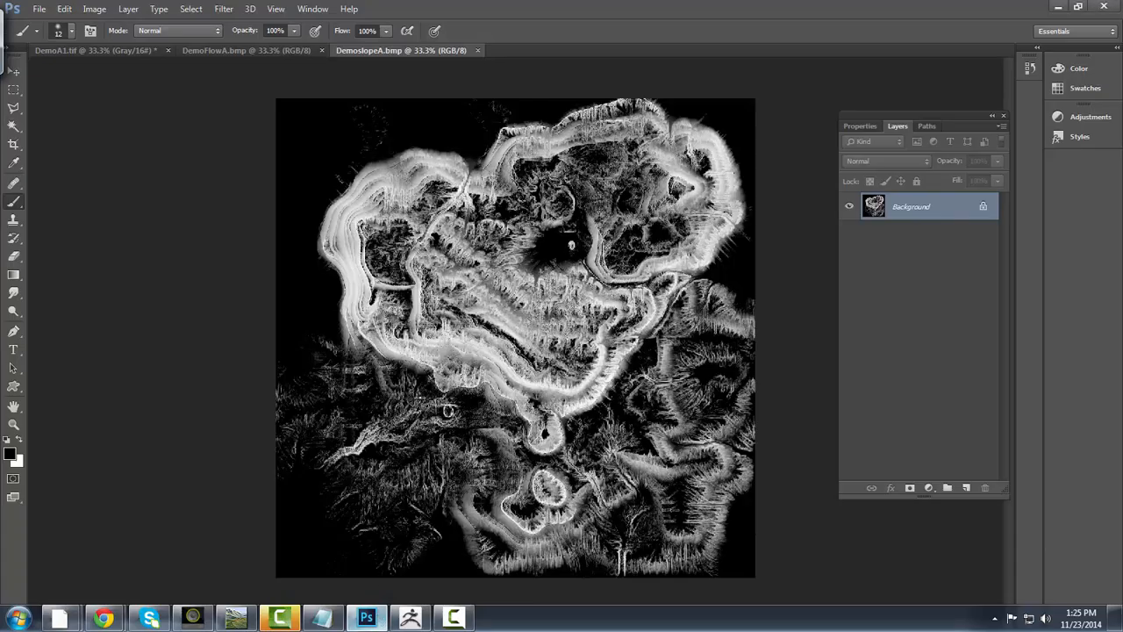
left_click(39, 10)
left_click(44, 35)
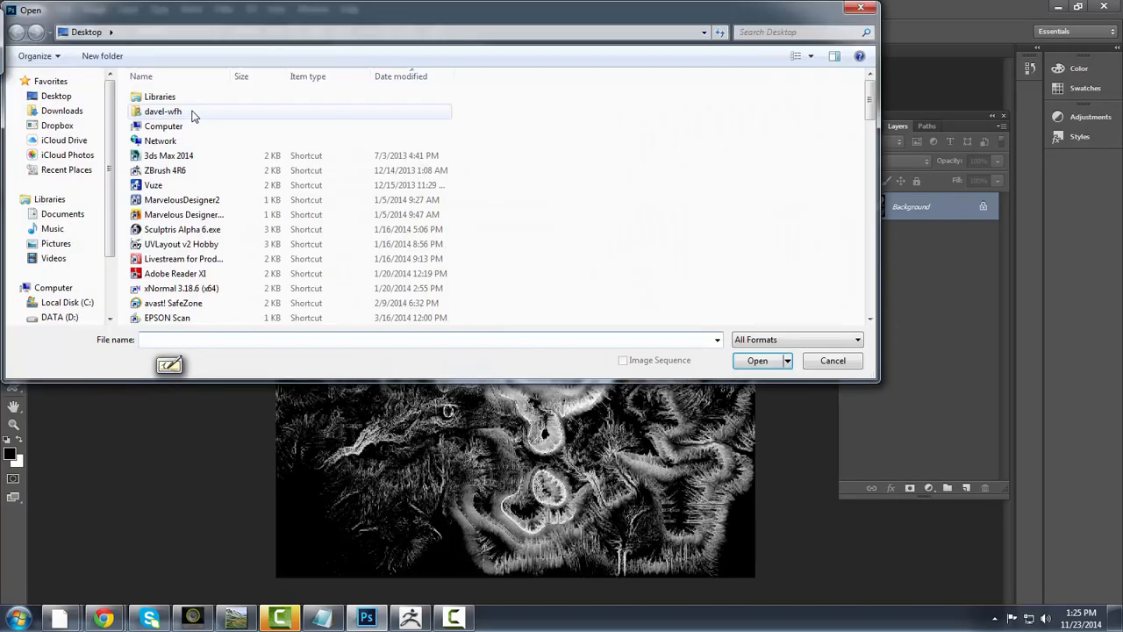
scroll(421, 307, "down", 10)
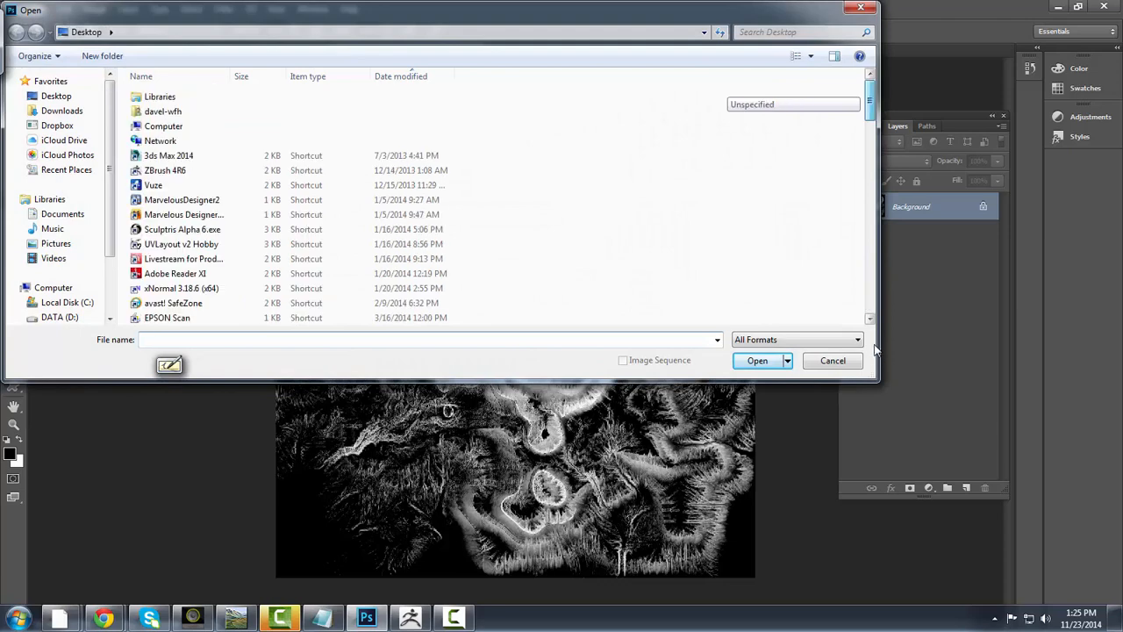
double_click(243, 317)
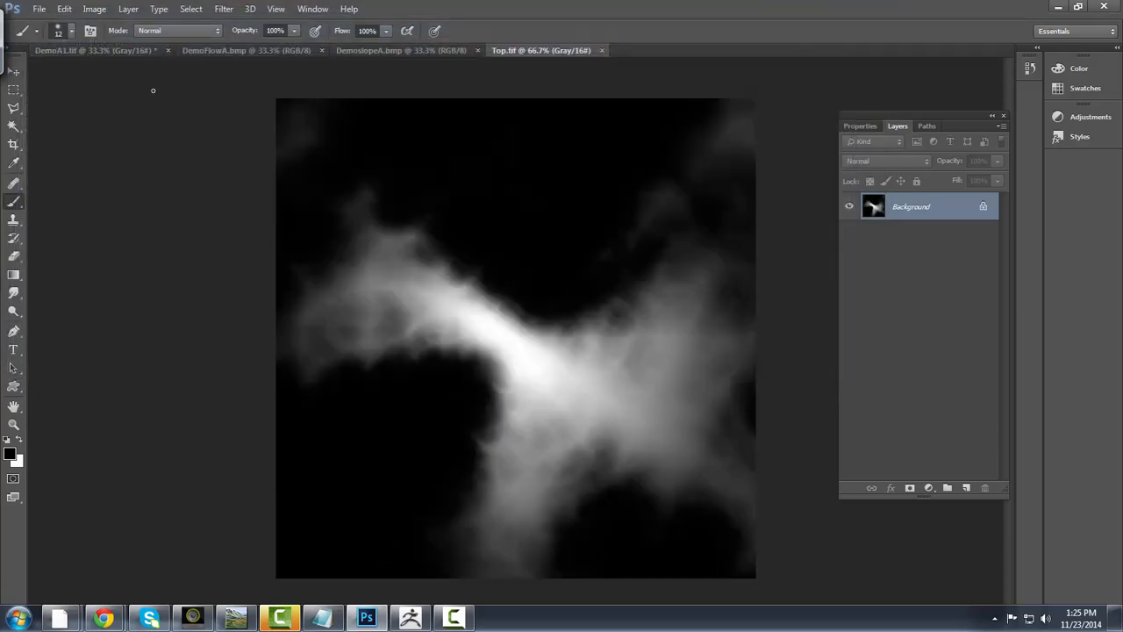
- Resave the heightmap over Top.tif as a TIFF with no compression, interleaved pixel order and IBM PC byte order
left_click(39, 8)
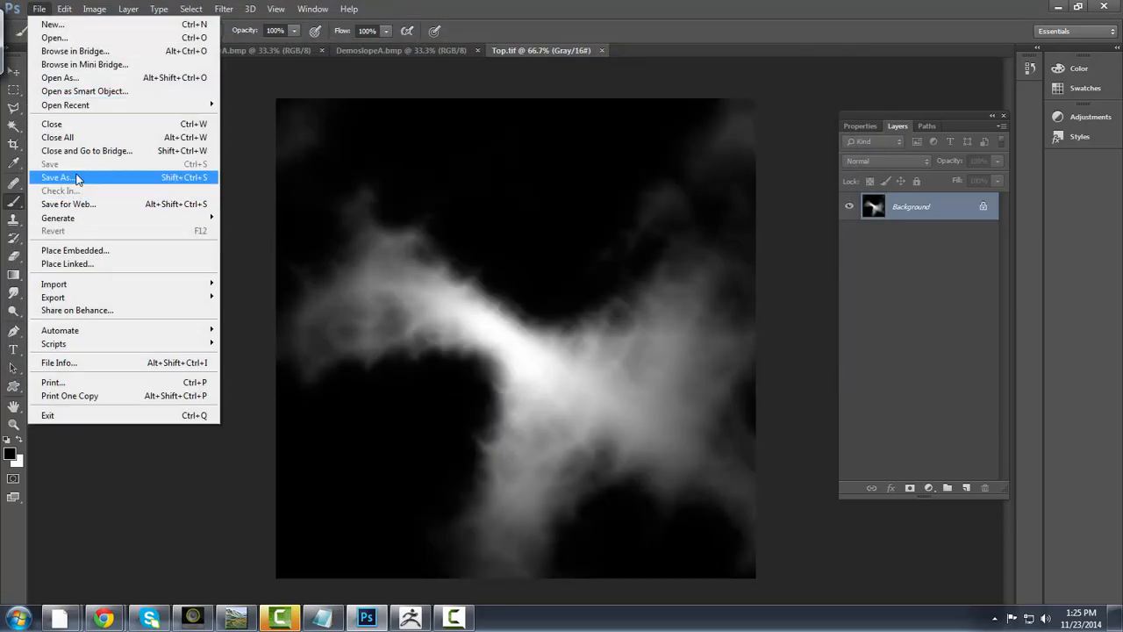
left_click(77, 179)
left_click(763, 440)
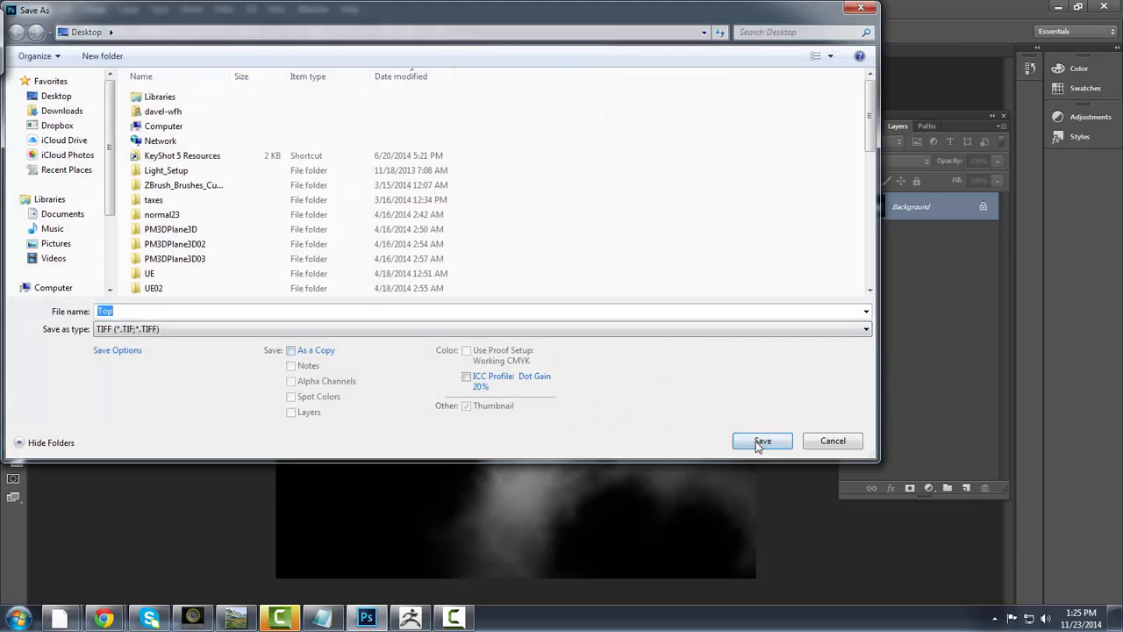
left_click(611, 328)
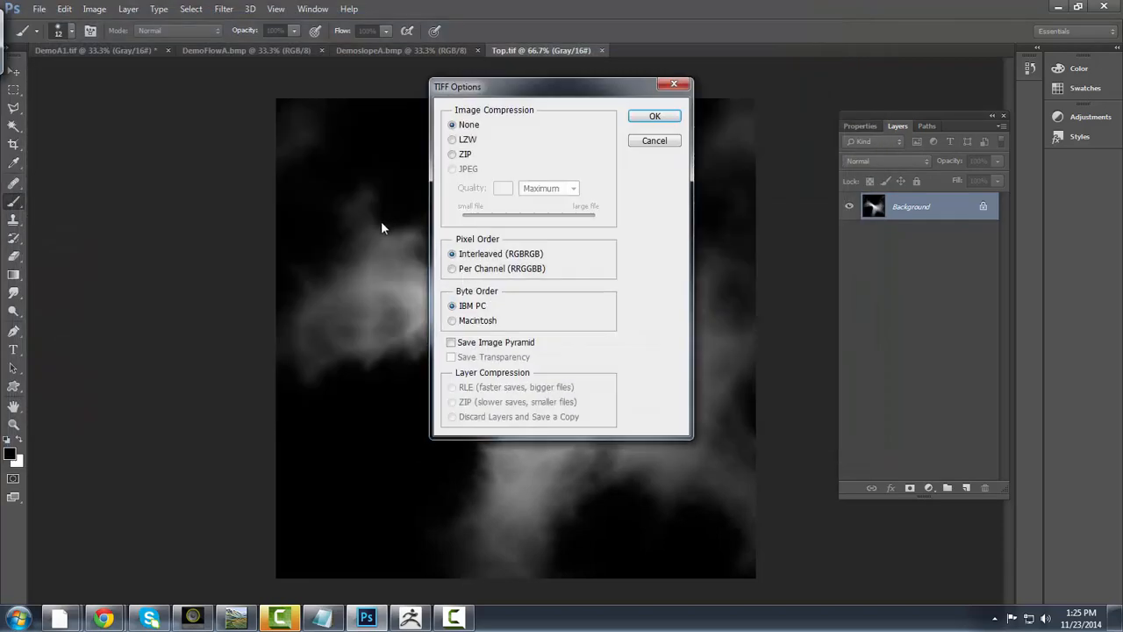
left_click(654, 117)
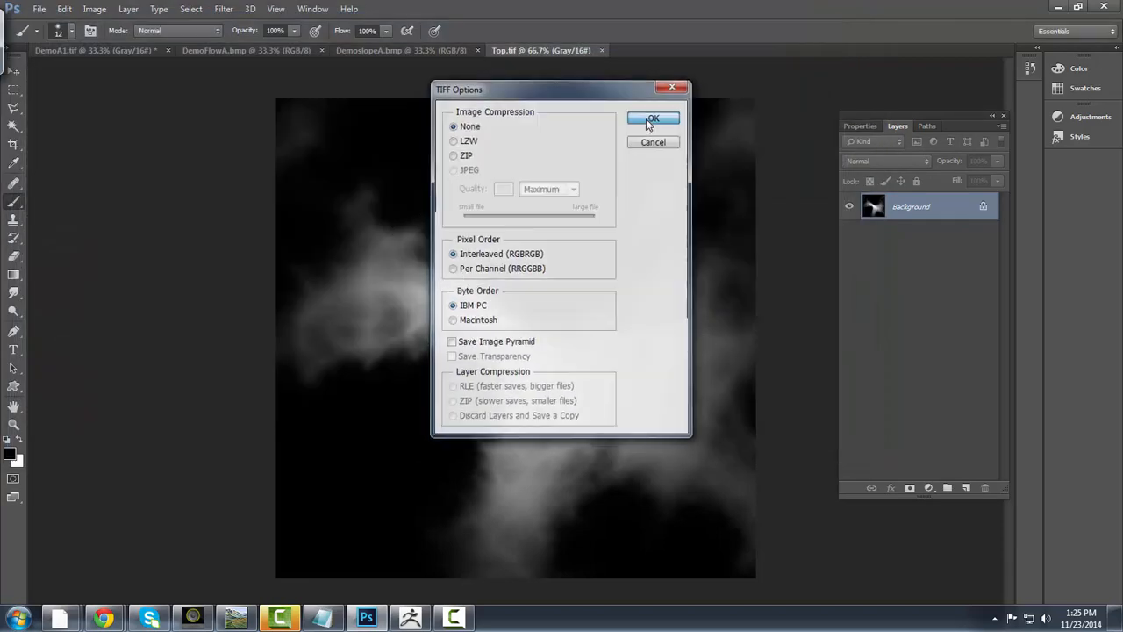
- Switch to ZBrush and save the terrain project, overwriting DemoA.ZPR on the Desktop
key("alt+Tab")
key("alt+Tab")
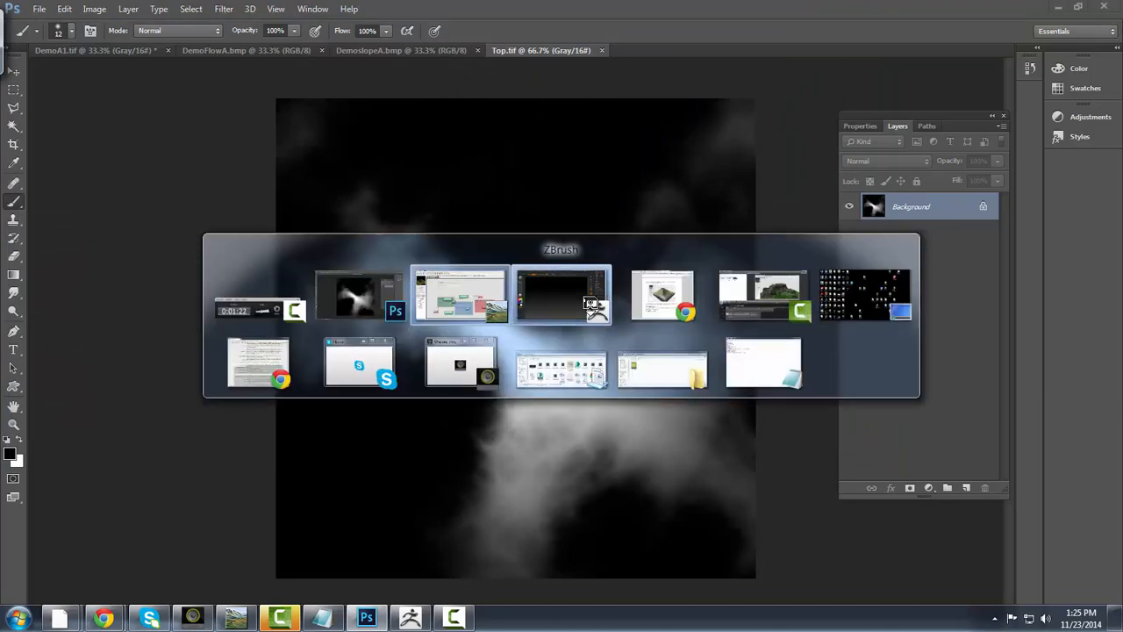
left_click_drag(839, 420, 748, 326)
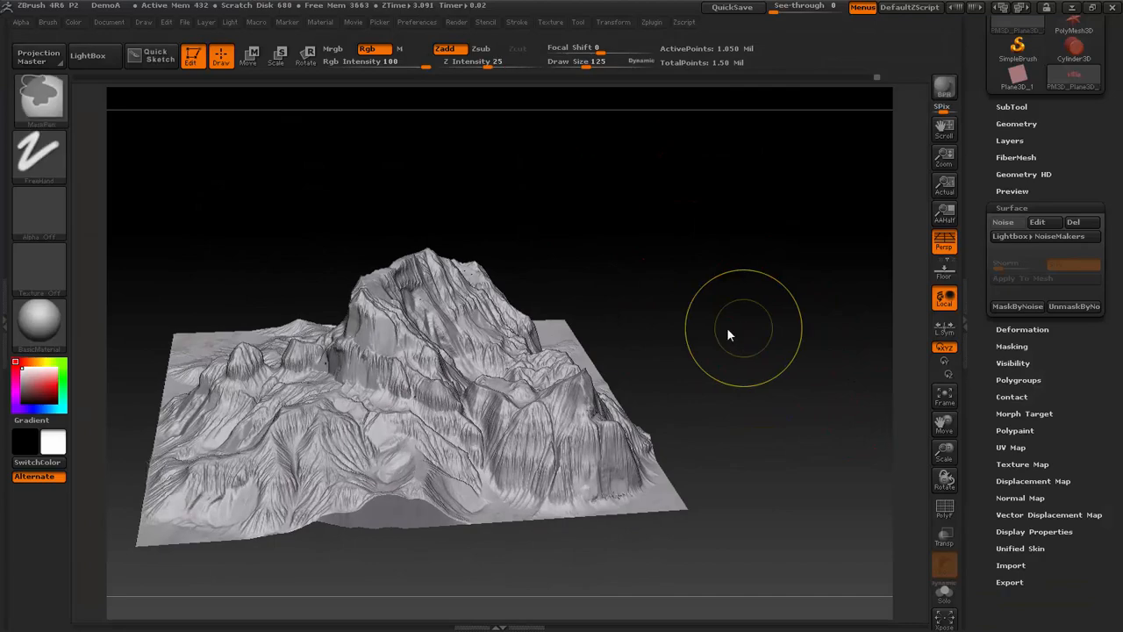
key("ctrl+s")
left_click(637, 454)
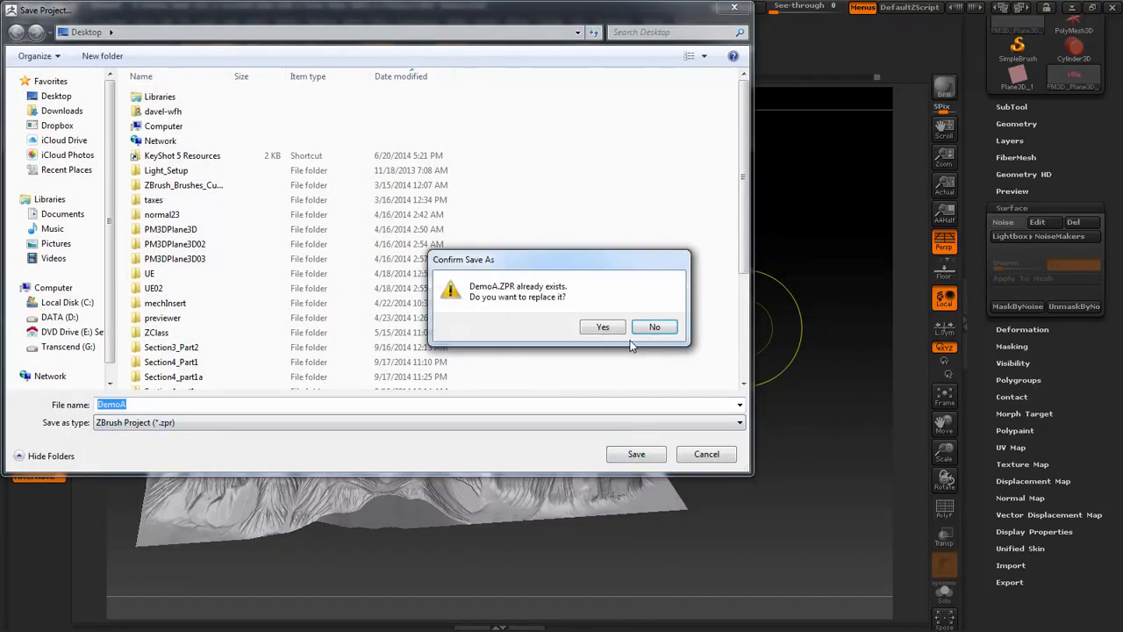
left_click(614, 328)
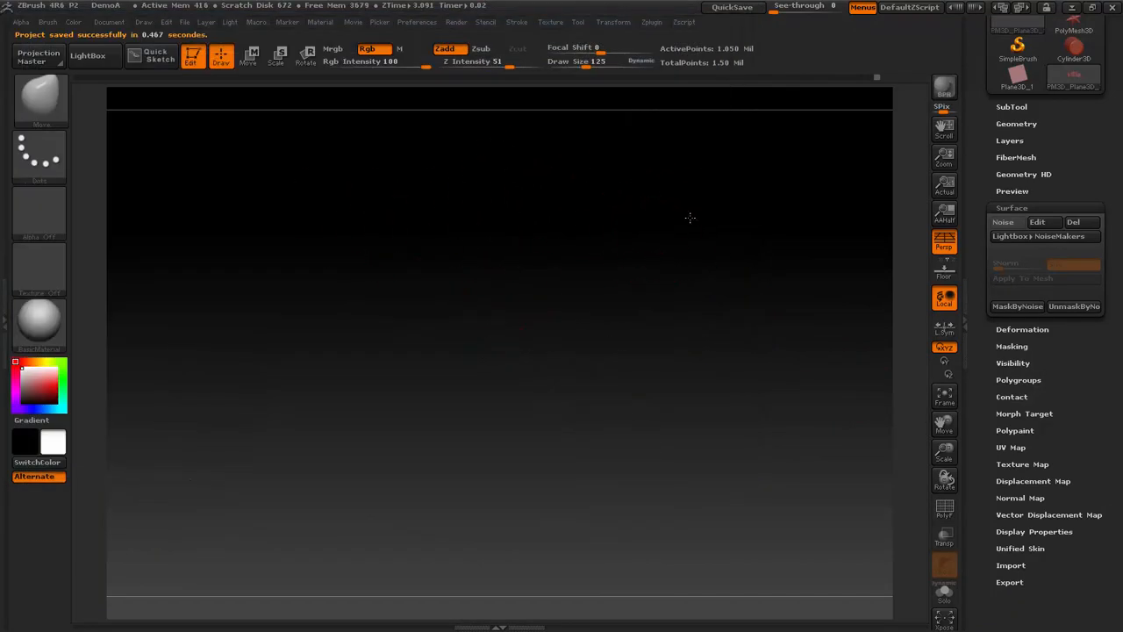
- Import Top.tif from the Desktop as the current alpha
left_click(46, 209)
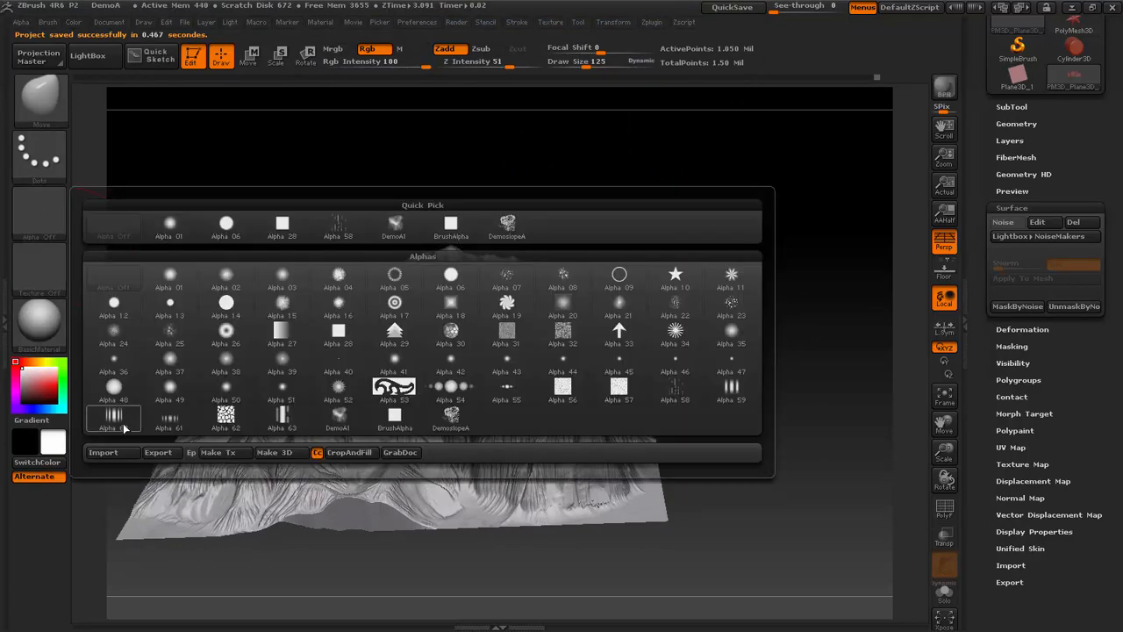
left_click(103, 453)
left_click_drag(742, 129, 678, 337)
double_click(156, 411)
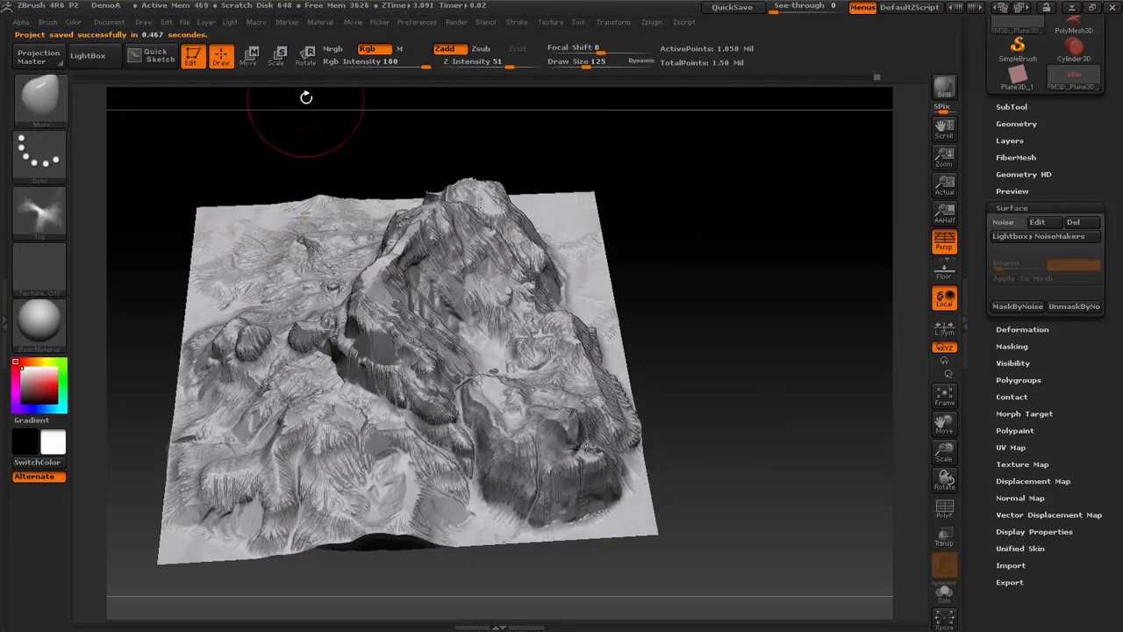
- Switch to the Standard brush with a DragRect stroke and choose Top as its alpha
key("b")
key("s")
key("t")
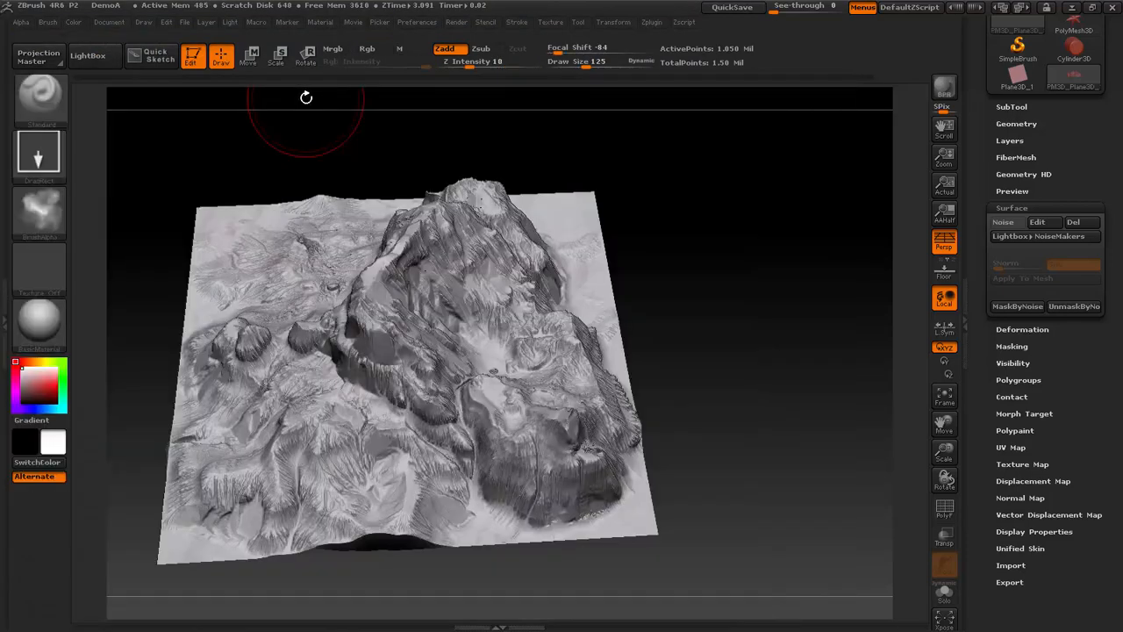
left_click(40, 211)
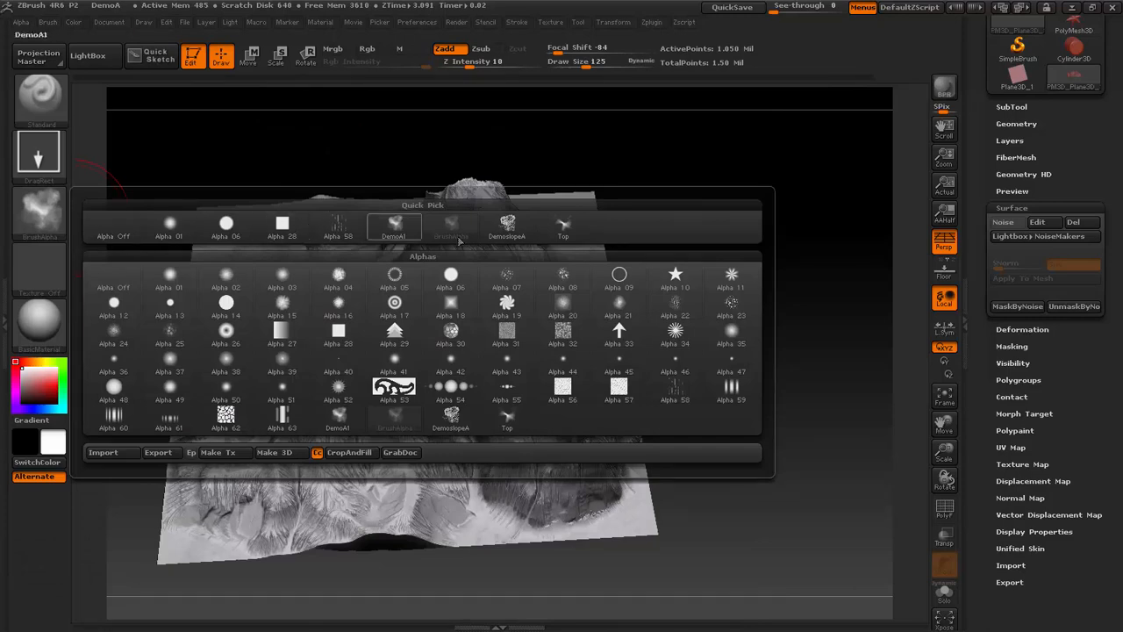
left_click(564, 227)
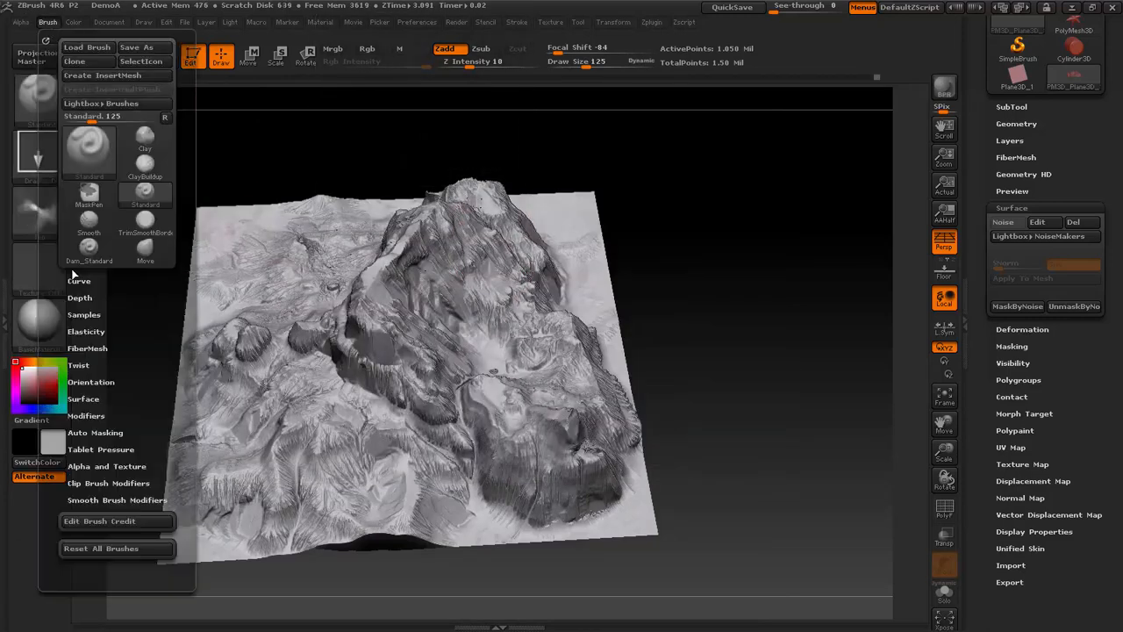
left_click(20, 22)
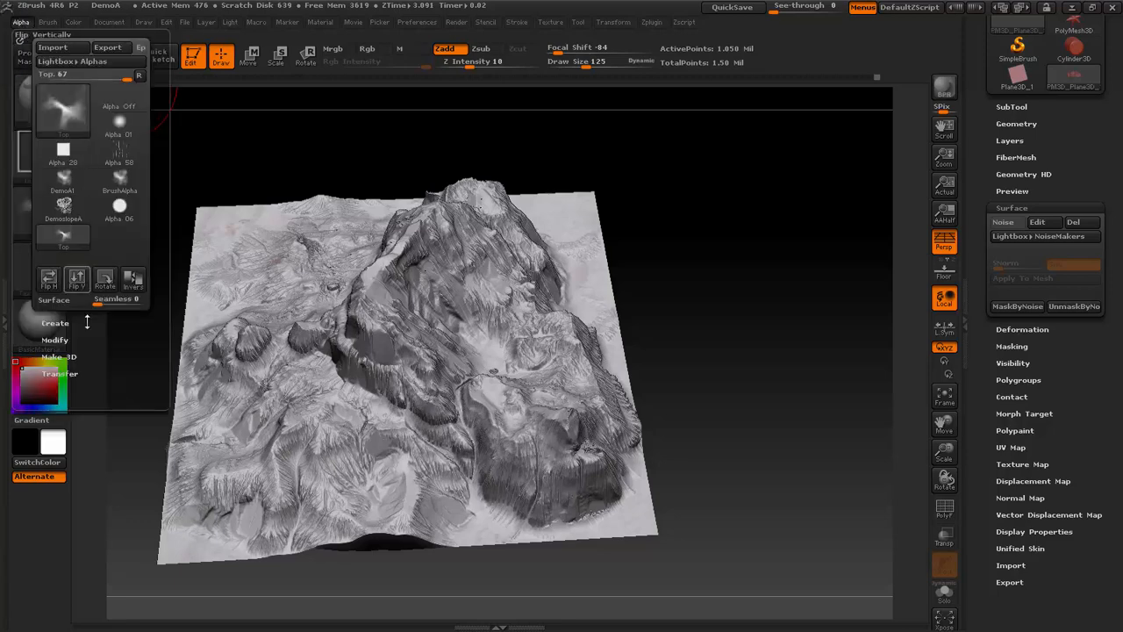
left_click(60, 341)
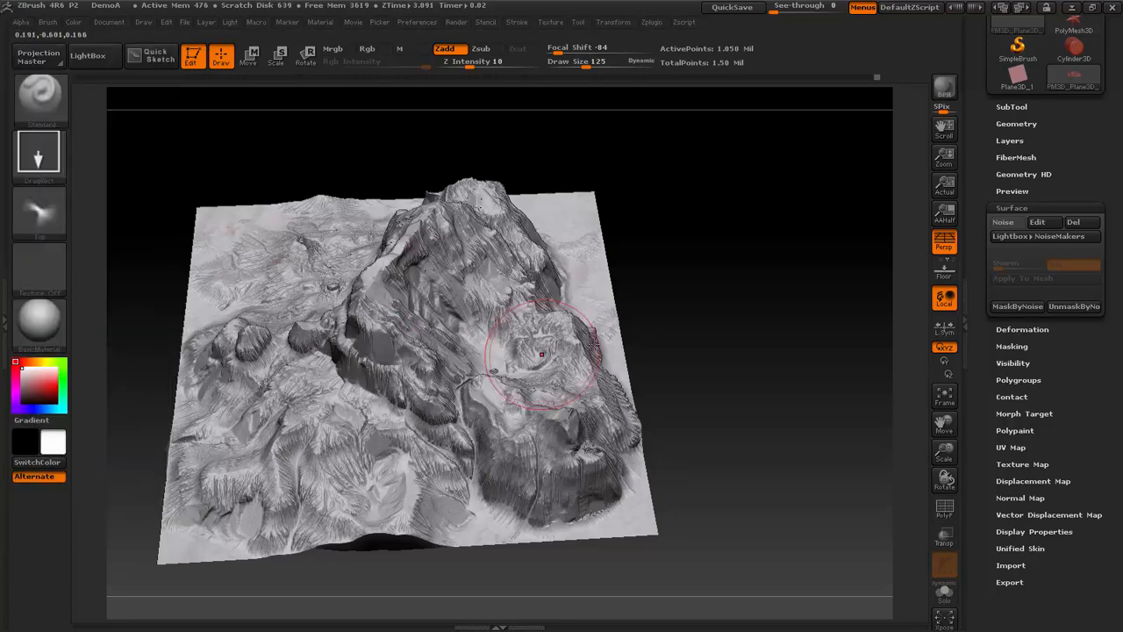
- Stamp the Top alpha onto the mountain terrain from straight above with the Standard brush at Z Intensity 88
left_click_drag(749, 322, 692, 357)
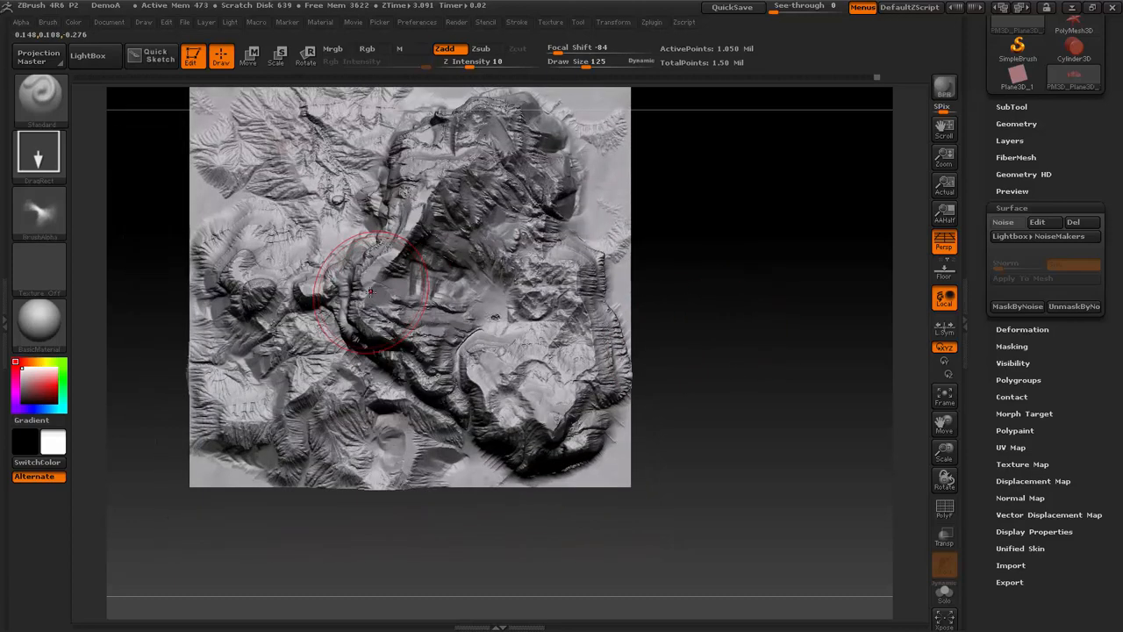
key("ctrl")
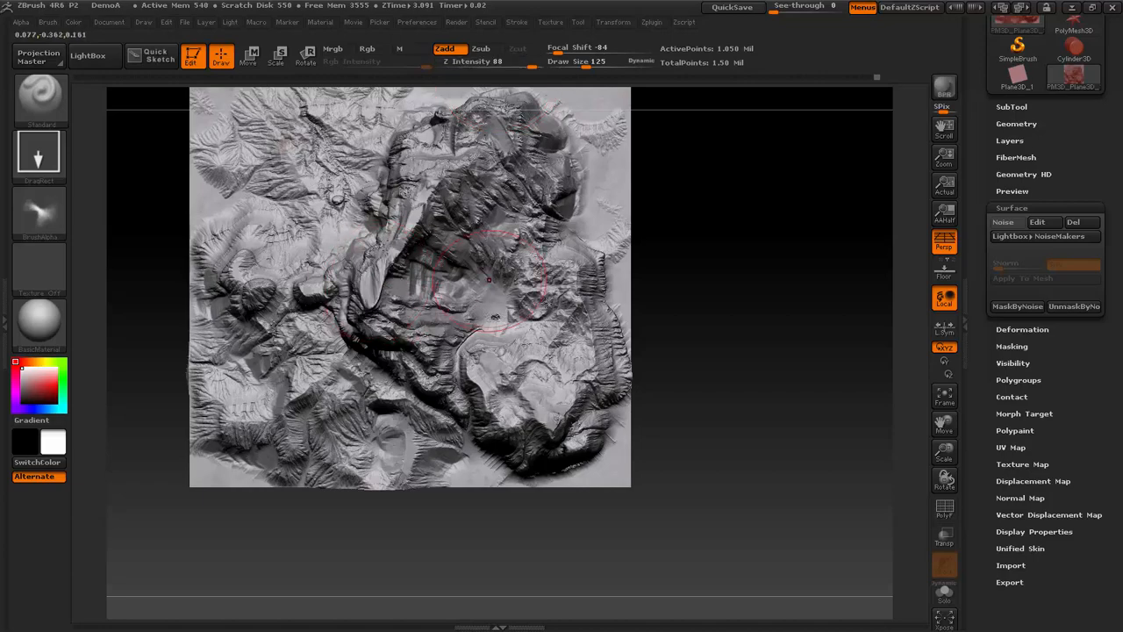
mouse_move(735, 324)
left_mouse_down()
mouse_move(710, 246)
mouse_move(739, 190)
mouse_move(749, 225)
mouse_move(694, 286)
mouse_move(745, 226)
mouse_move(737, 311)
left_mouse_up()
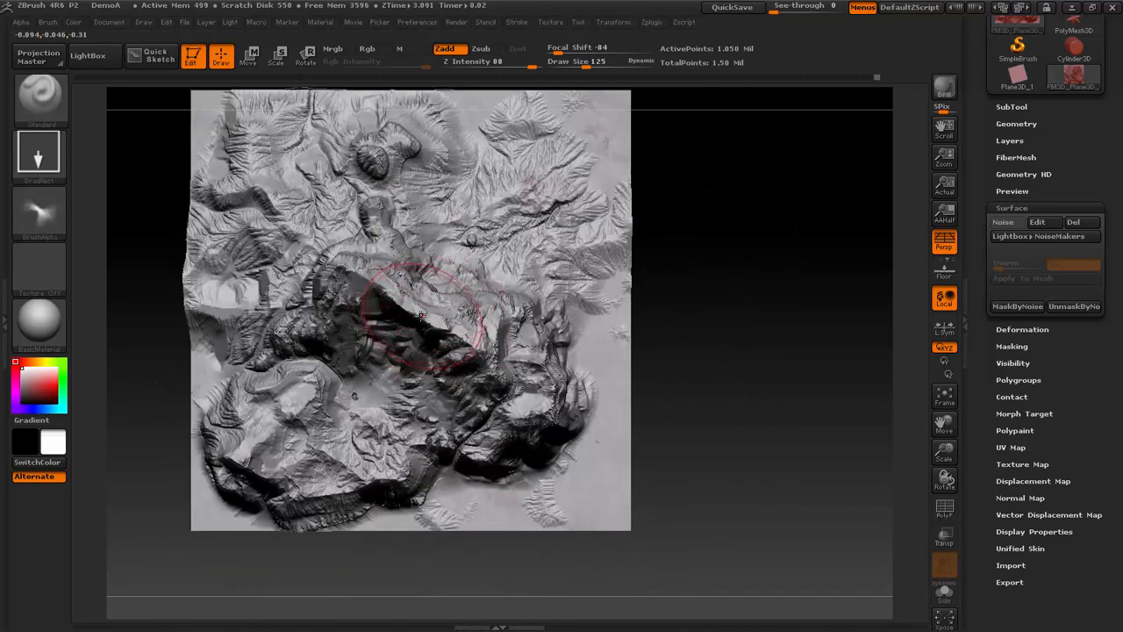
left_click_drag(579, 493, 641, 438)
mouse_move(720, 429)
left_mouse_down()
mouse_move(714, 316)
mouse_move(727, 413)
mouse_move(659, 284)
left_mouse_up()
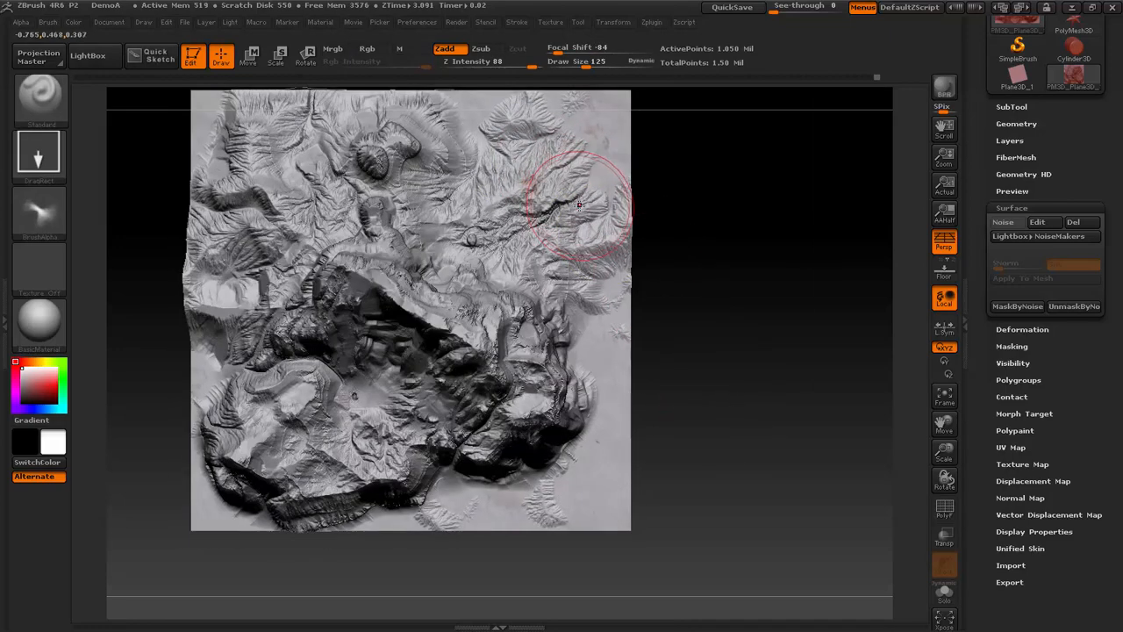
- Drop the terrain onto the canvas with Projection Master, with Colors off and Deformation on
key("g")
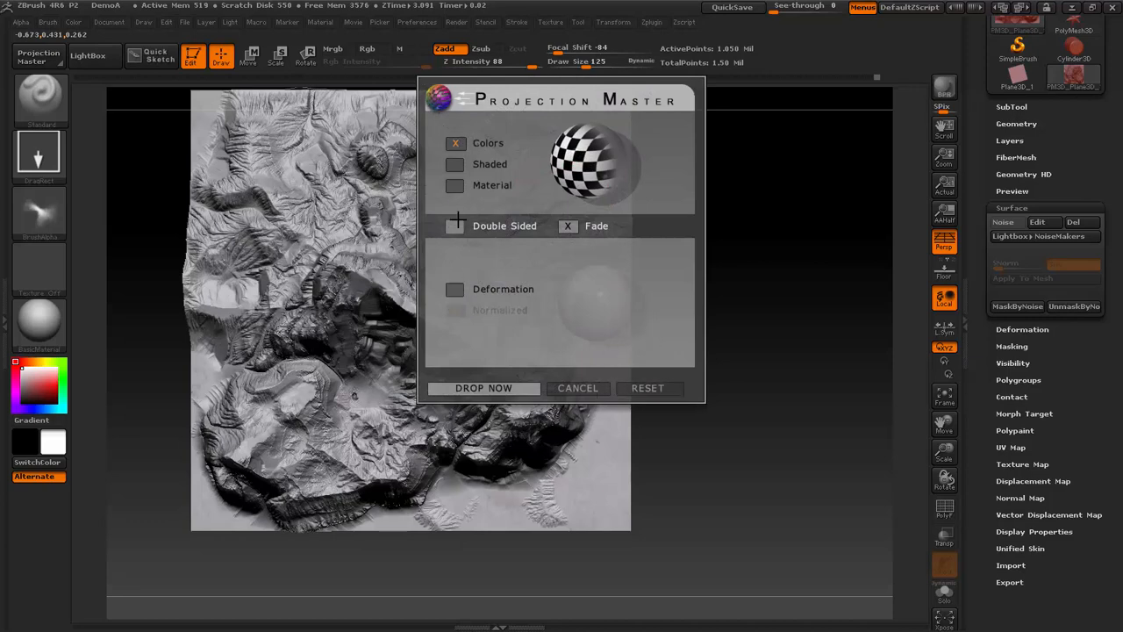
left_click(455, 142)
left_click(454, 289)
left_click(456, 310)
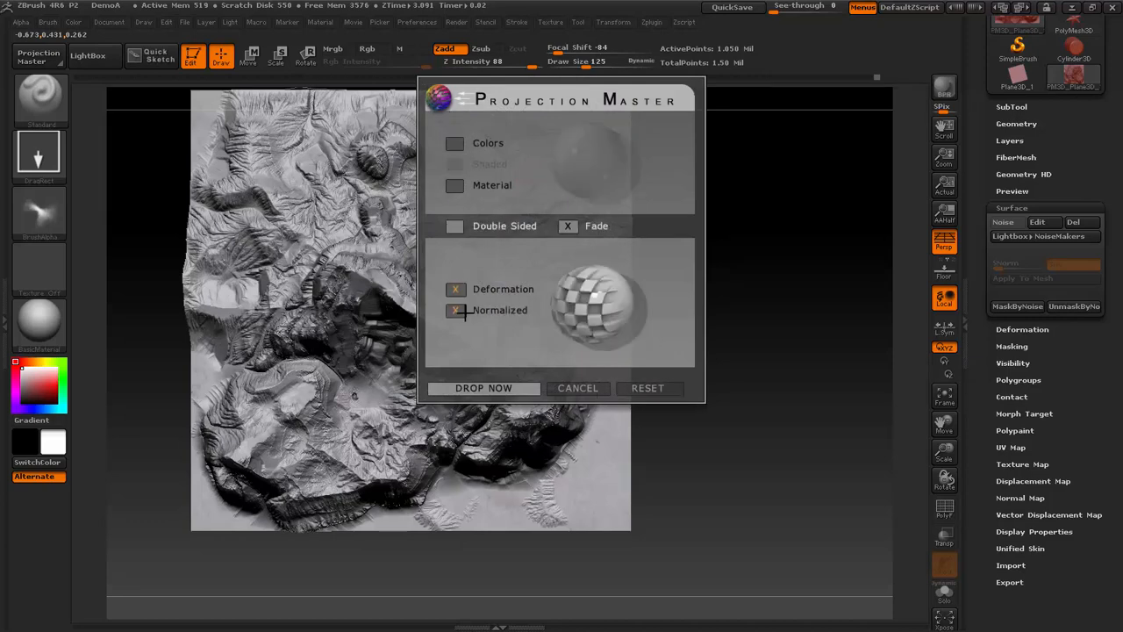
left_click(456, 311)
left_click(483, 387)
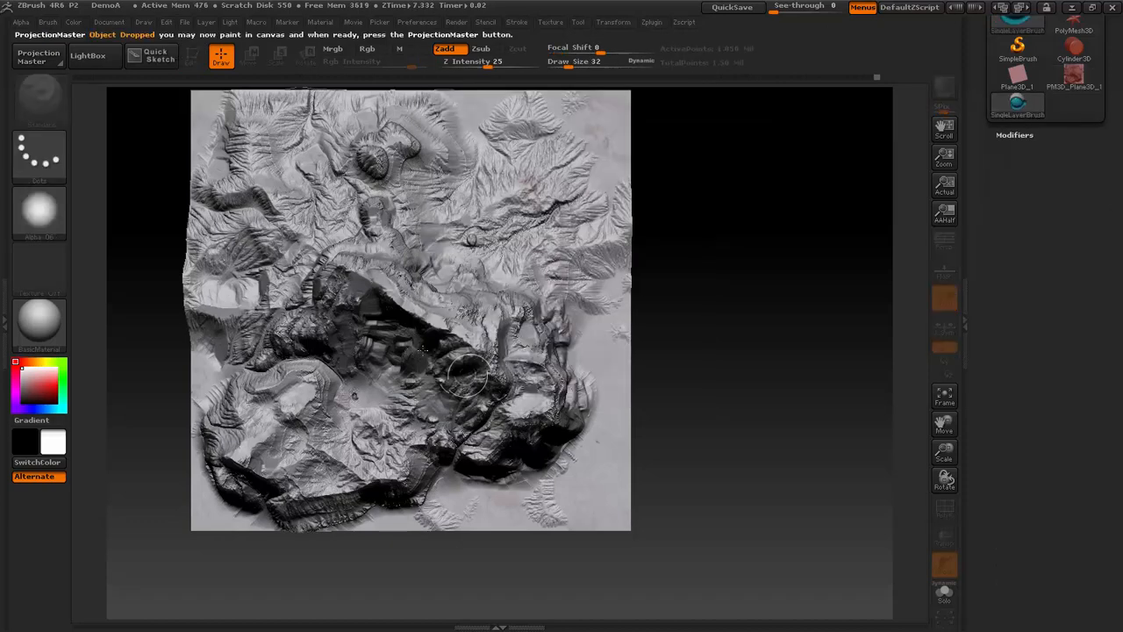
- Set the canvas brush to a DragRect stroke with Top as its alpha
left_click(39, 154)
left_click(168, 172)
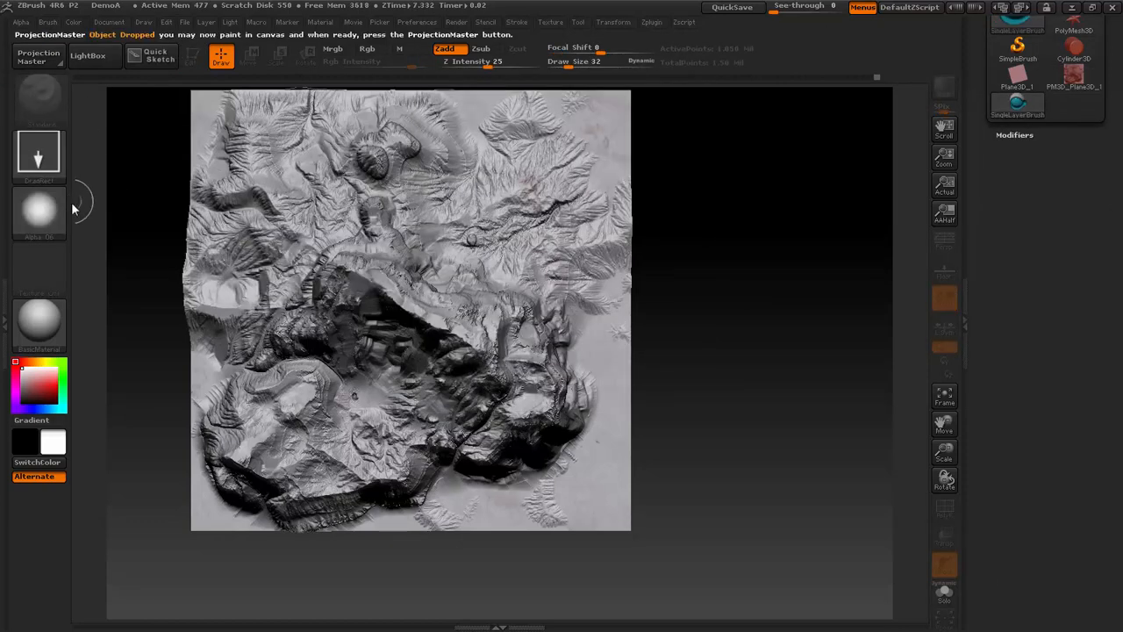
left_click(38, 208)
left_click(562, 227)
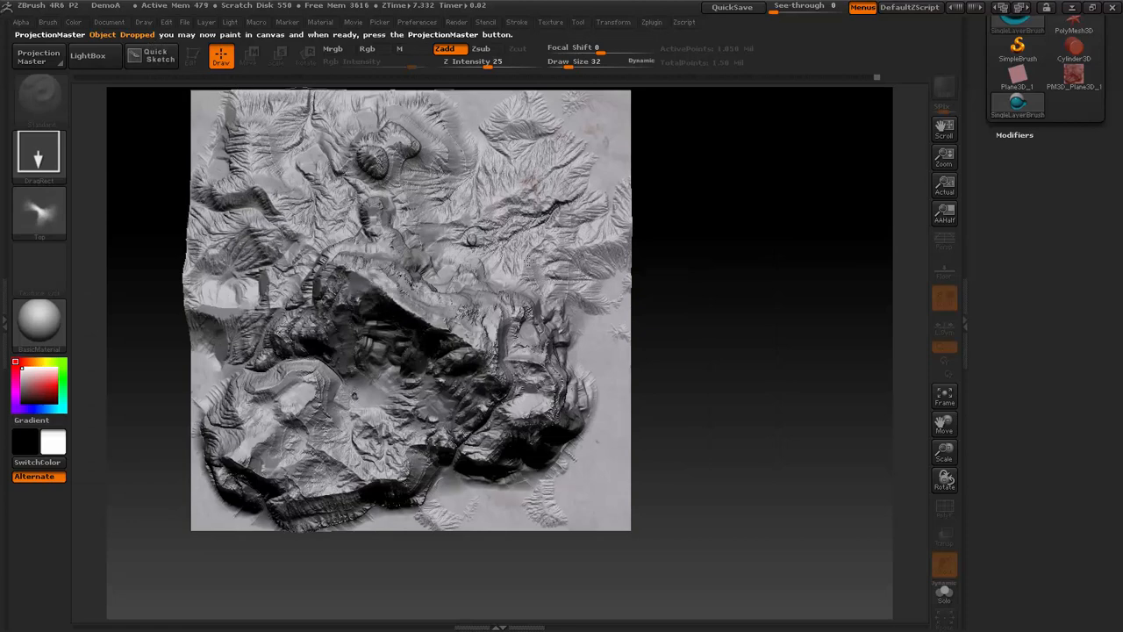
- Adjust the stamp drawn on the mountain ridge to Z Intensity 74 and pick the terrain back up with Projection Master
key("w")
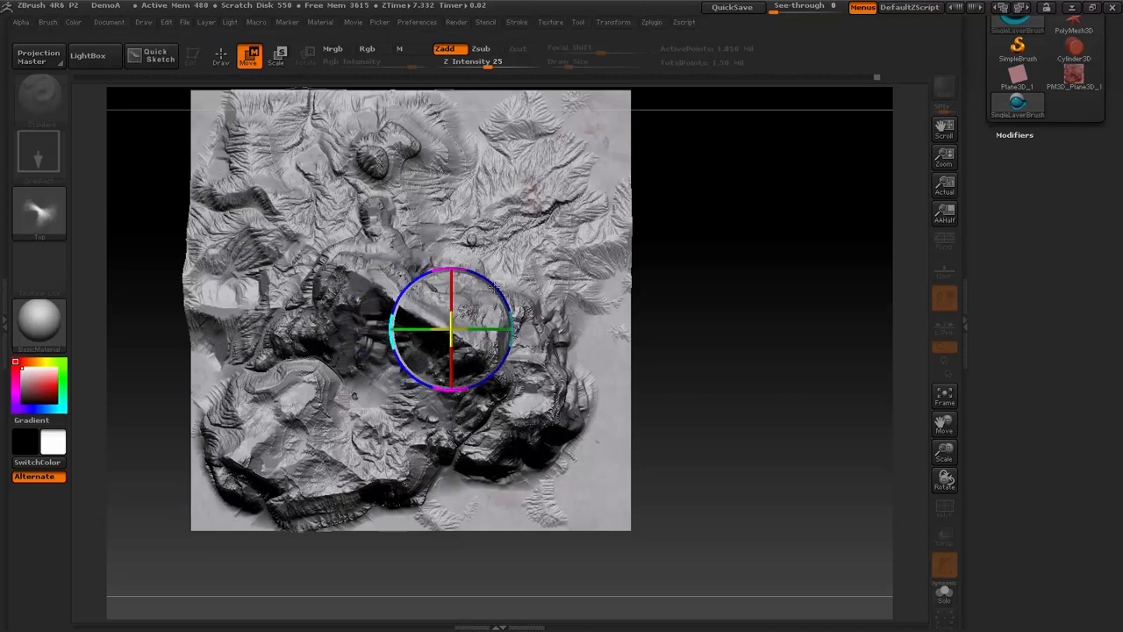
left_click_drag(491, 62, 499, 62)
key("e")
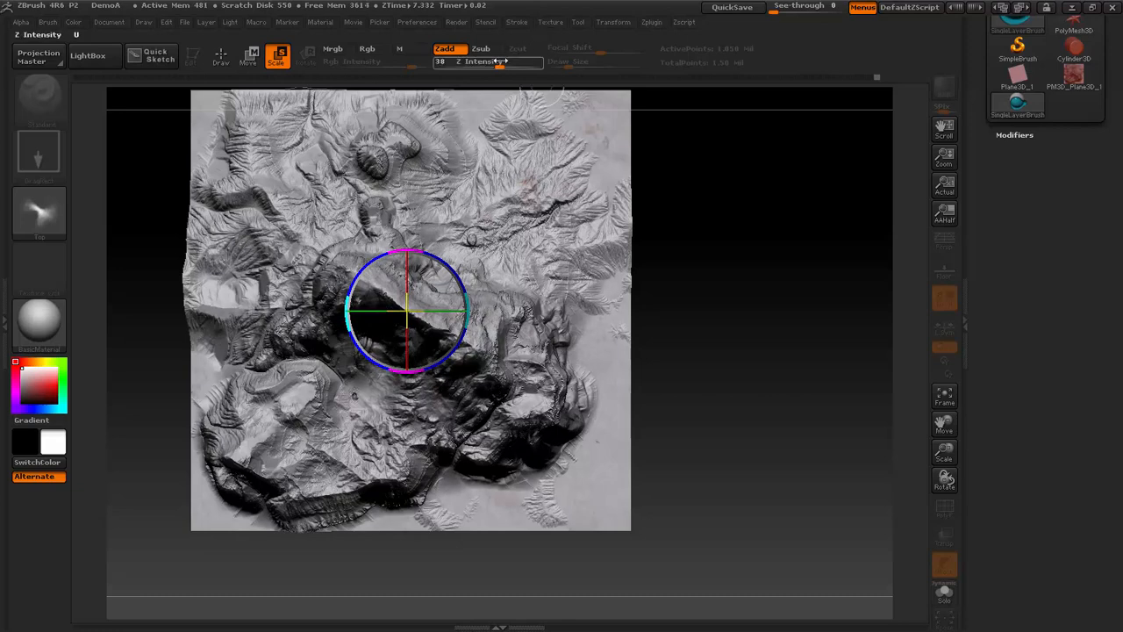
left_click_drag(499, 62, 535, 60)
key("w")
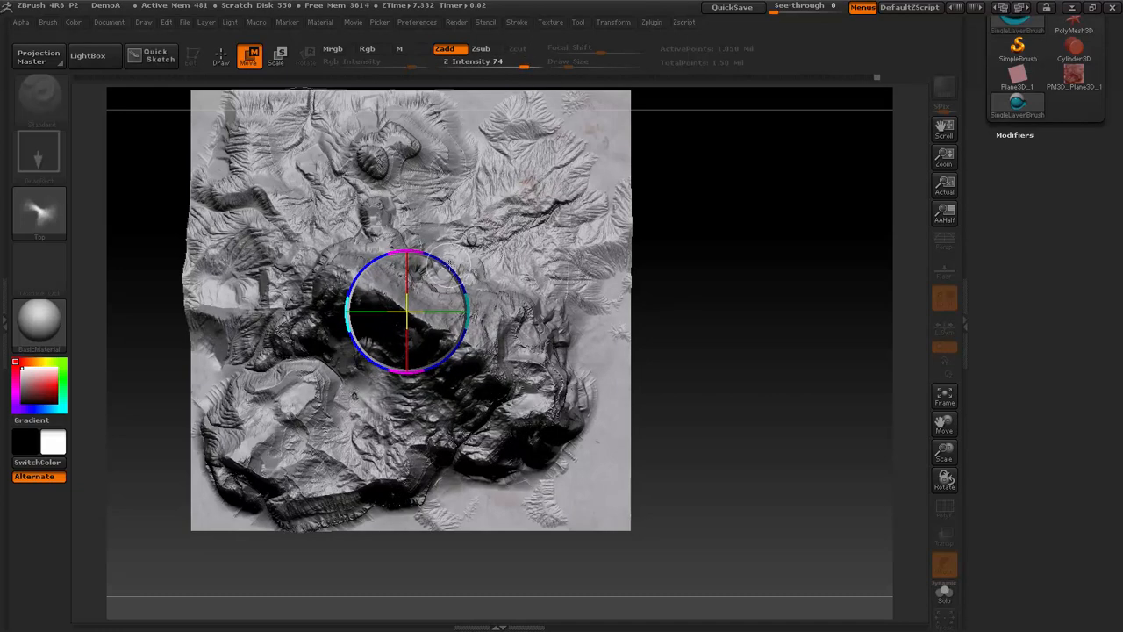
key("g")
left_click(487, 390)
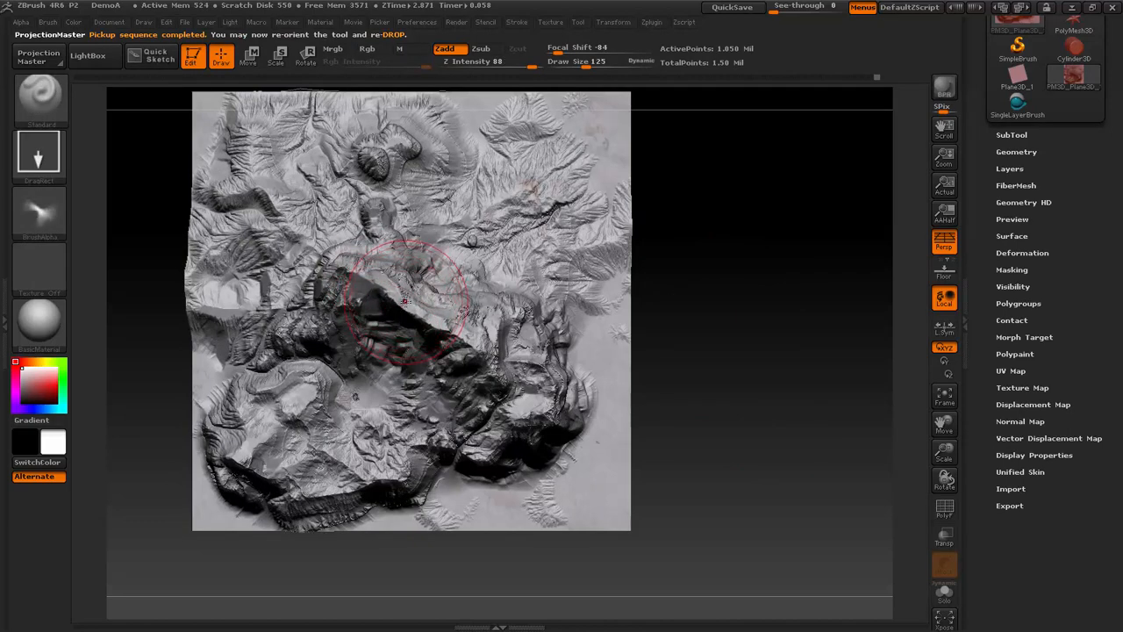
- Stamp the Top alpha onto the central mountain ridge at Z Intensity 88 and inspect the peak from the side
mouse_move(427, 278)
left_mouse_down()
mouse_move(452, 241)
mouse_move(472, 159)
left_mouse_up()
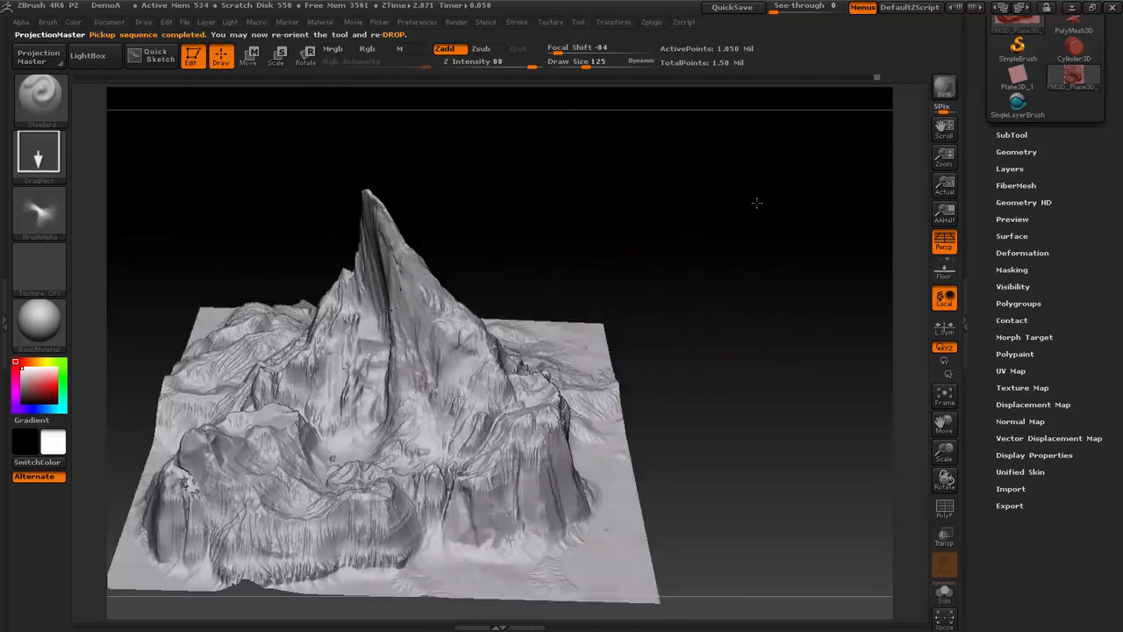
left_click_drag(772, 198, 787, 313)
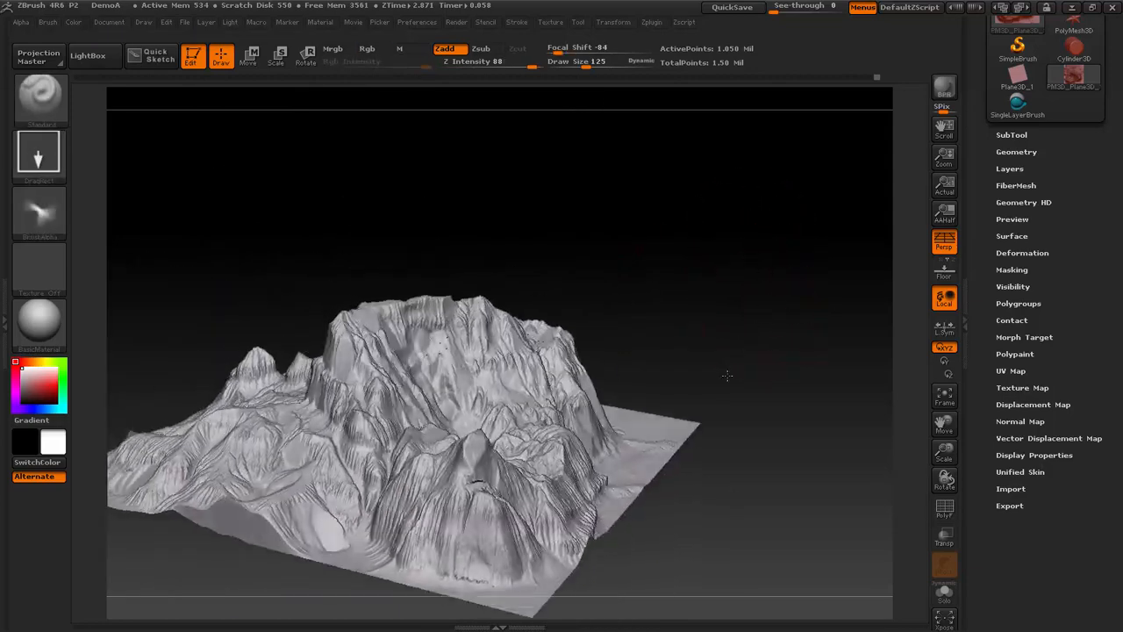
mouse_move(741, 432)
left_mouse_down()
mouse_move(424, 614)
mouse_move(360, 320)
left_mouse_up()
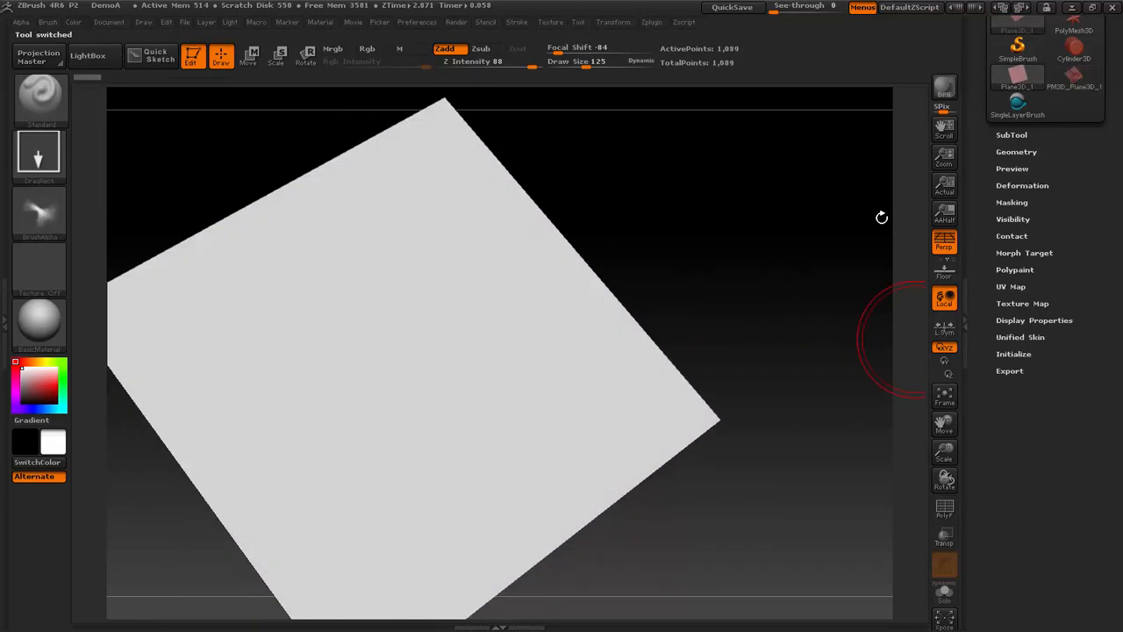
- Switch to the flat Plane3D_1 tool and convert it to a PolyMesh3D
left_click_drag(883, 217, 725, 244, "shift")
left_click_drag(1077, 257, 1074, 349)
left_click_drag(1106, 54, 1108, 128)
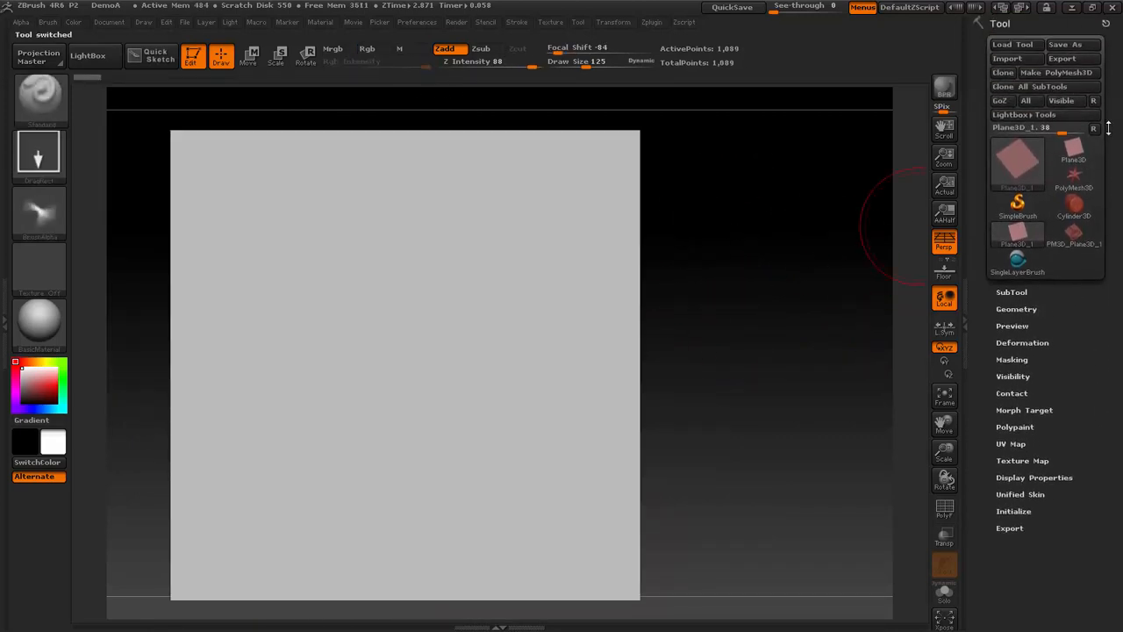
left_click(1081, 75)
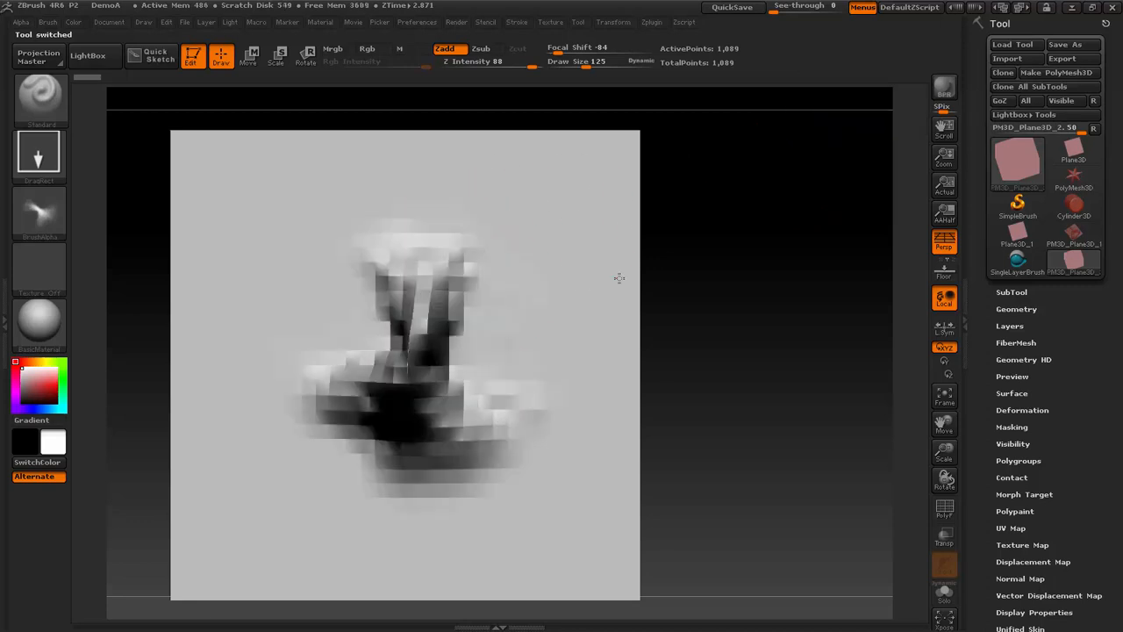
- Subdivide the new plane several times and undo the trial stamp on it
key("ctrl+d")
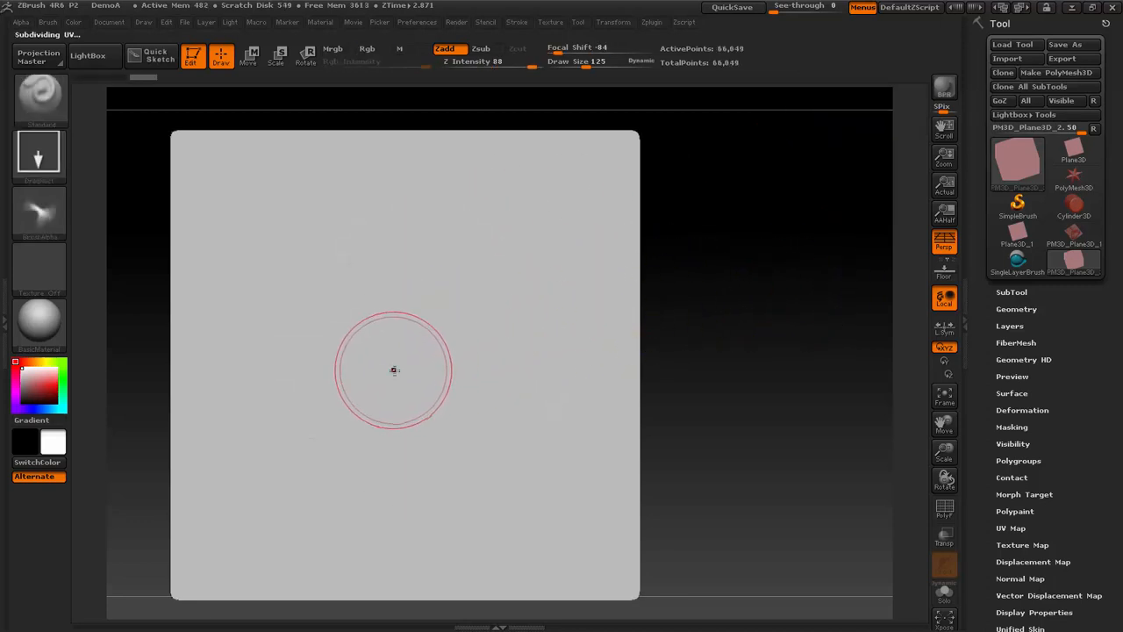
mouse_move(394, 369)
left_mouse_down()
mouse_move(768, 201)
mouse_move(708, 289)
mouse_move(747, 295)
mouse_move(755, 367)
left_mouse_up()
key("ctrl+z")
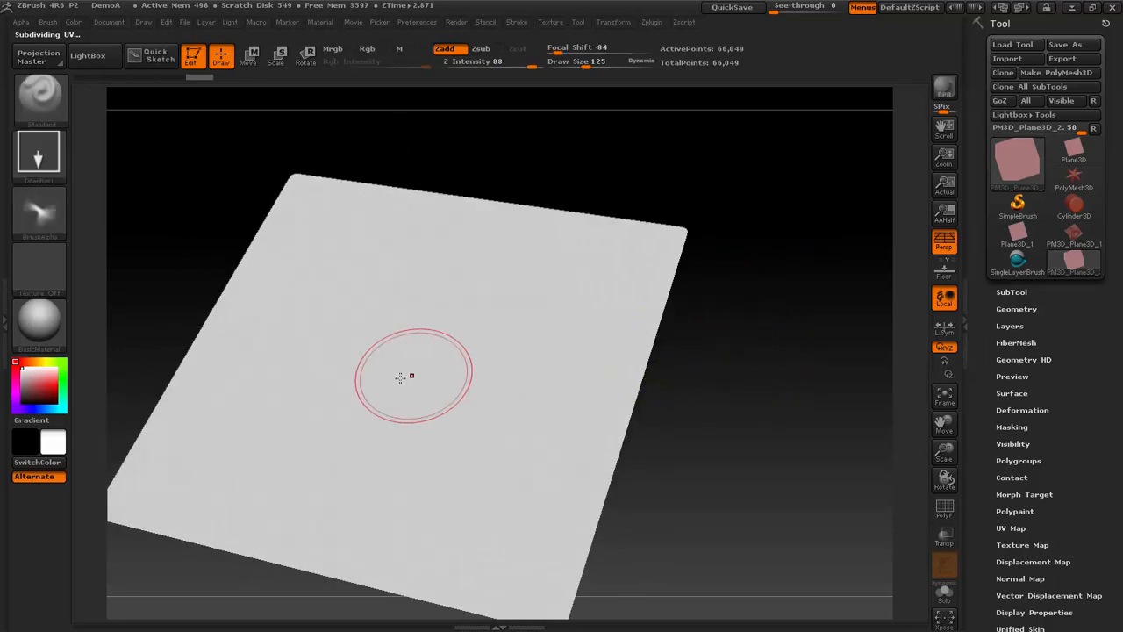
left_click_drag(400, 377, 463, 325)
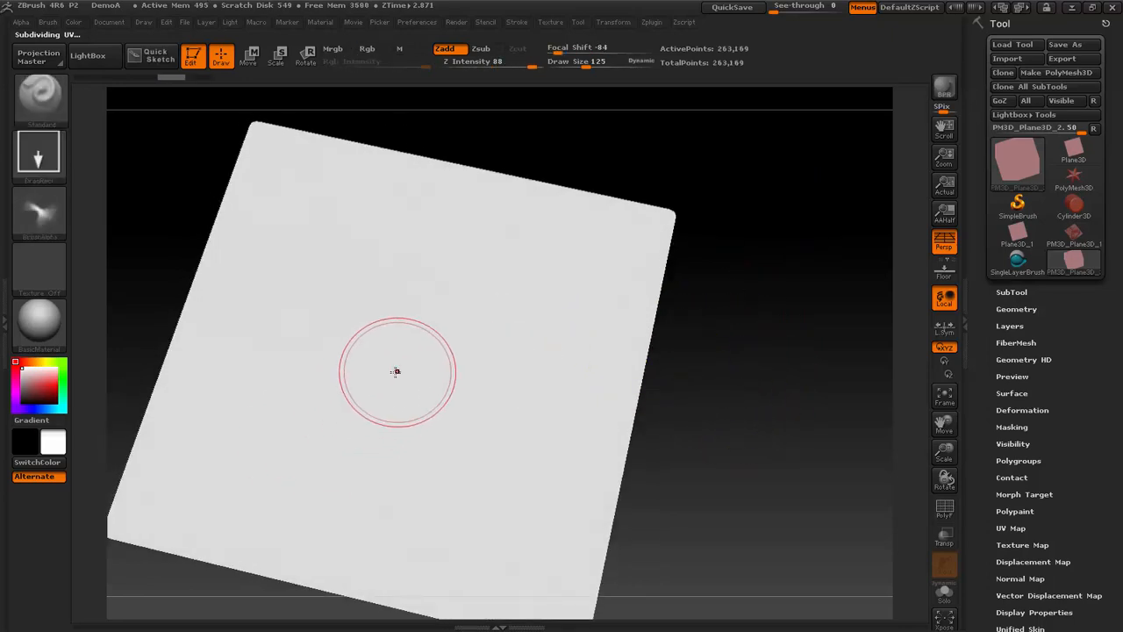
- Stamp the Top alpha as one large mountain in the middle of the subdivided plane, viewed straight from above
mouse_move(386, 376)
left_mouse_down()
mouse_move(444, 331)
mouse_move(522, 231)
mouse_move(641, 229)
left_mouse_up()
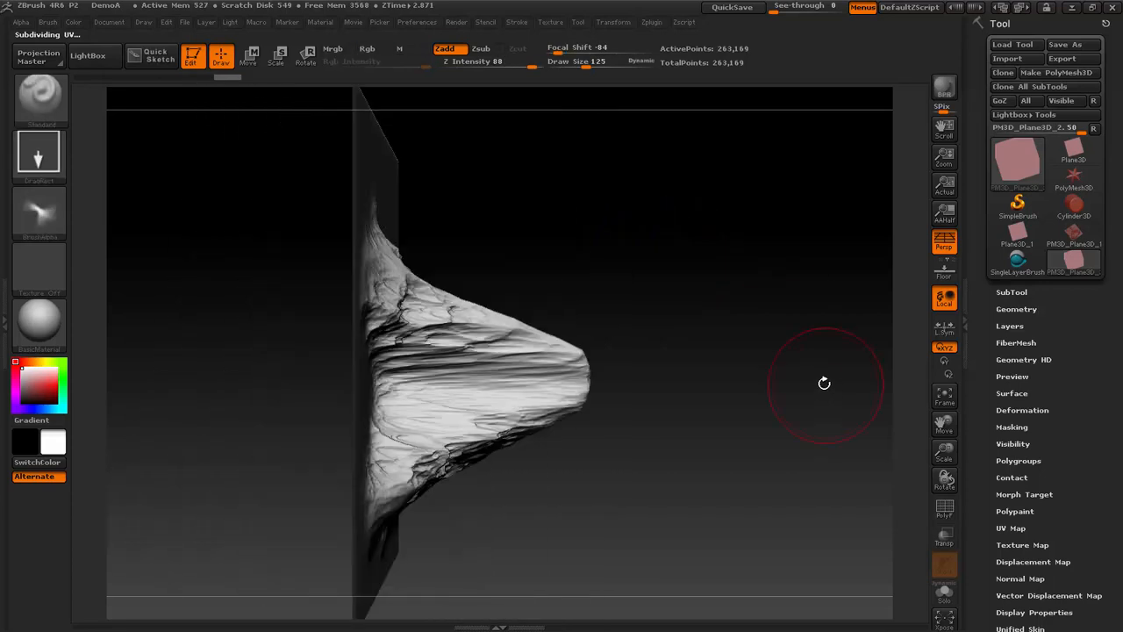
left_click_drag(822, 314, 735, 363, "shift")
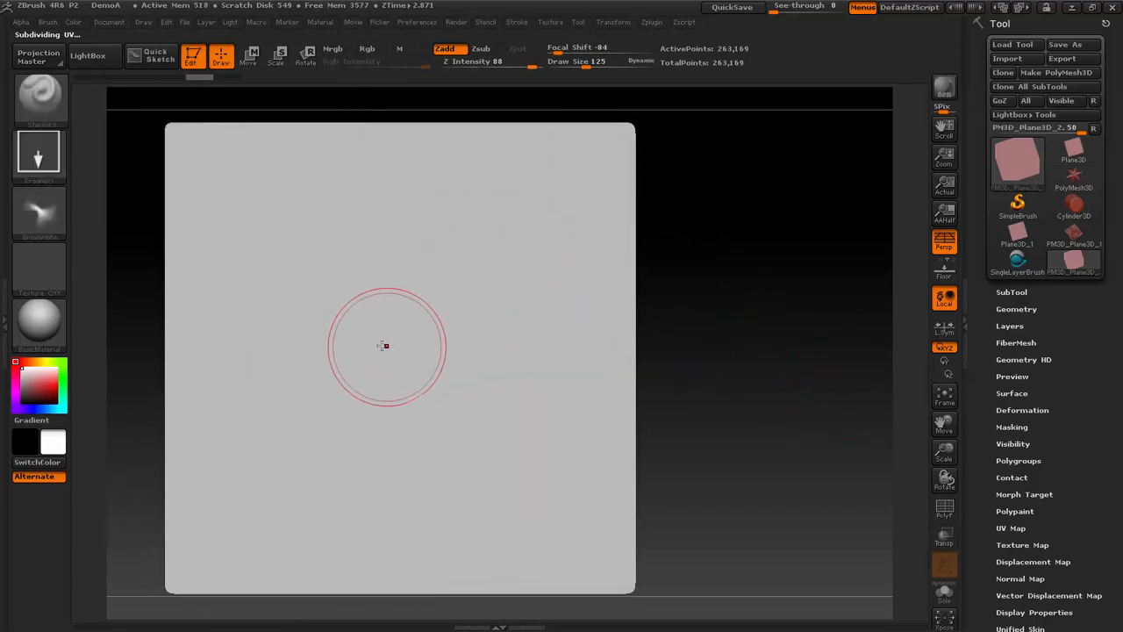
left_click_drag(384, 343, 594, 143)
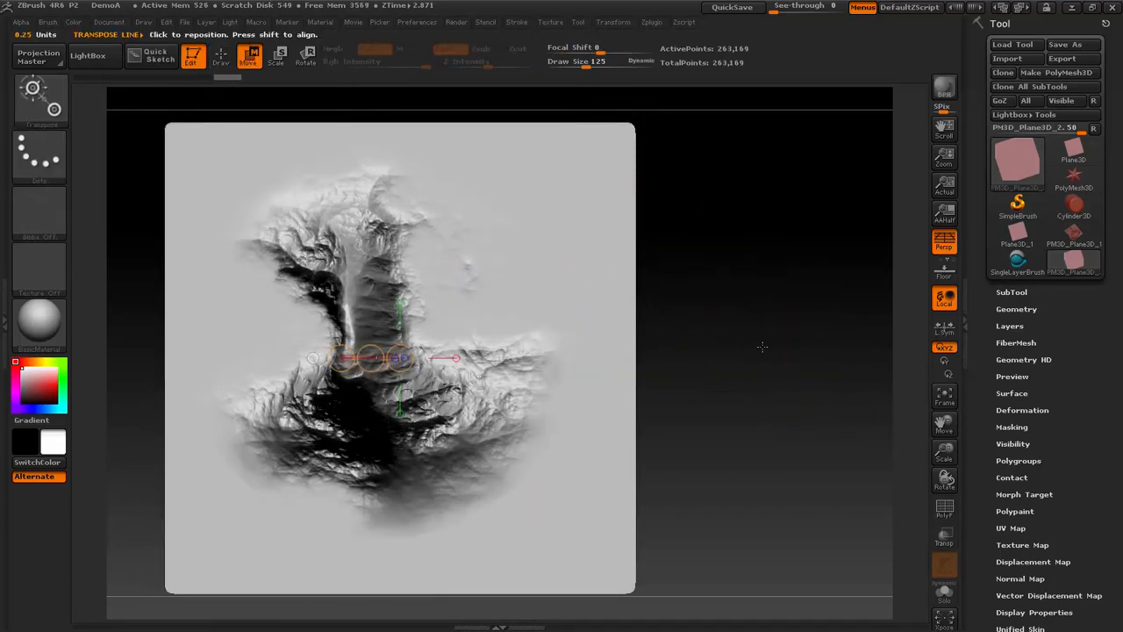
- Place a vertical Transpose line on the mountain in side view and stretch it downward to lower the peak
left_click_drag(756, 343, 784, 225, "shift")
mouse_move(378, 294)
left_mouse_down("shift")
mouse_move(377, 126)
mouse_move(383, 260)
left_mouse_up("shift")
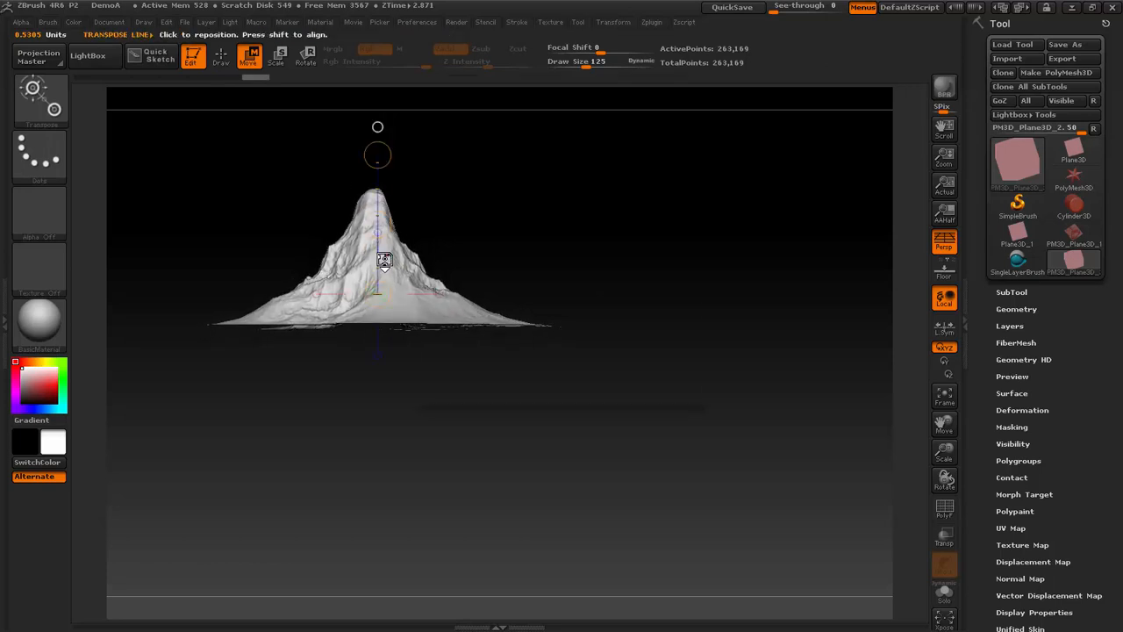
key("g")
left_click(576, 387)
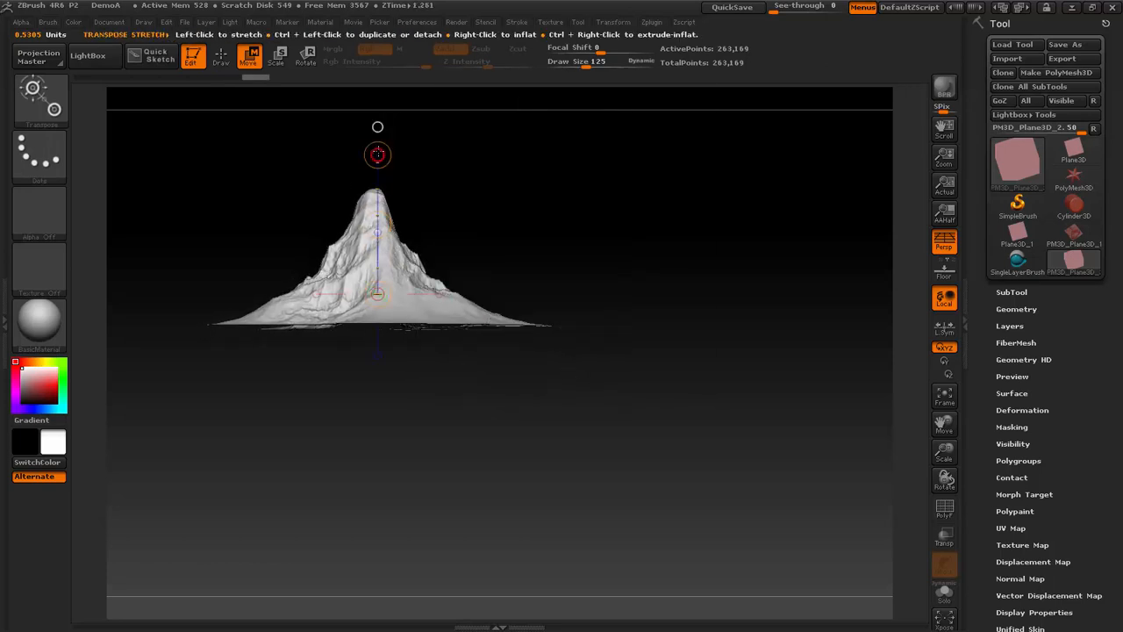
left_click_drag(375, 183, 376, 217)
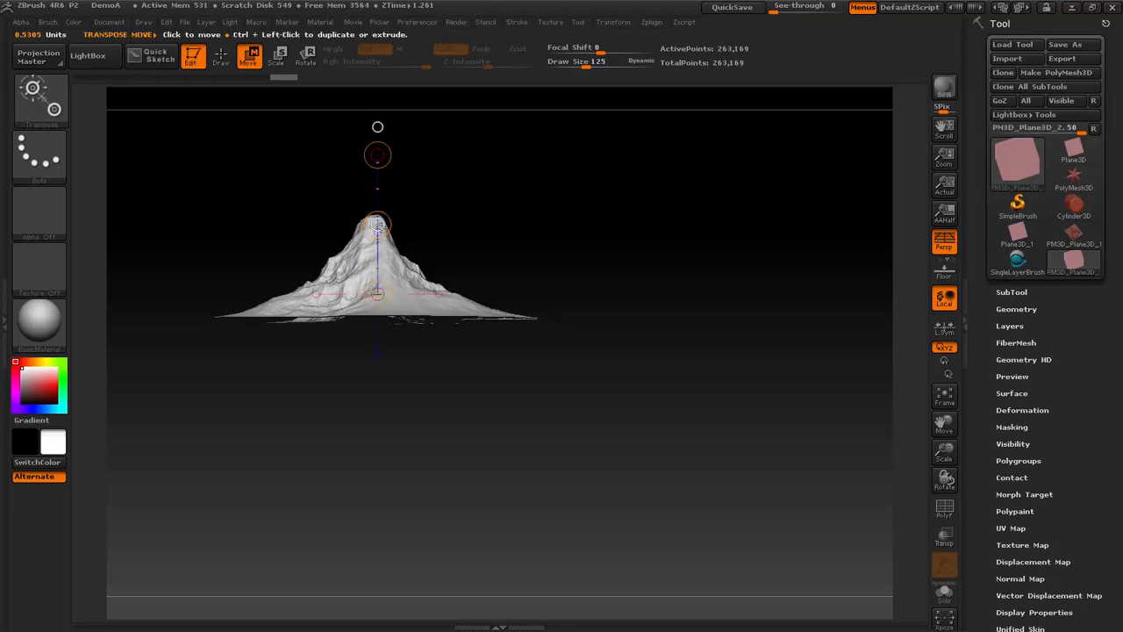
left_click_drag(377, 157, 378, 251)
left_click_drag(528, 267, 617, 341)
key("f")
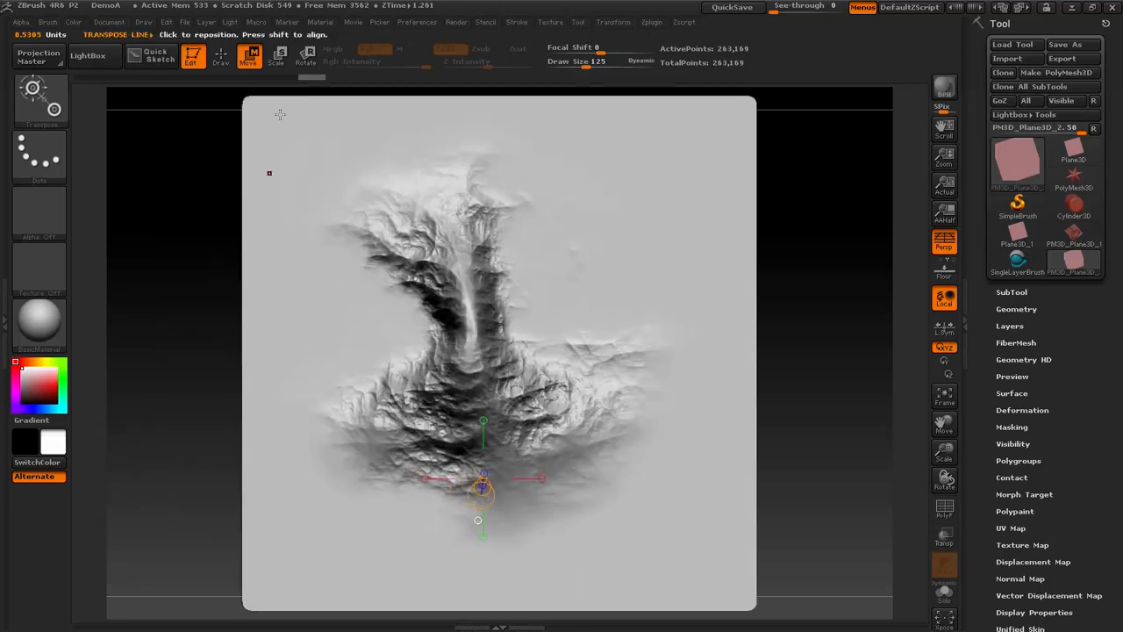
- Return to Draw mode with the Standard brush
left_click(229, 58)
key("b")
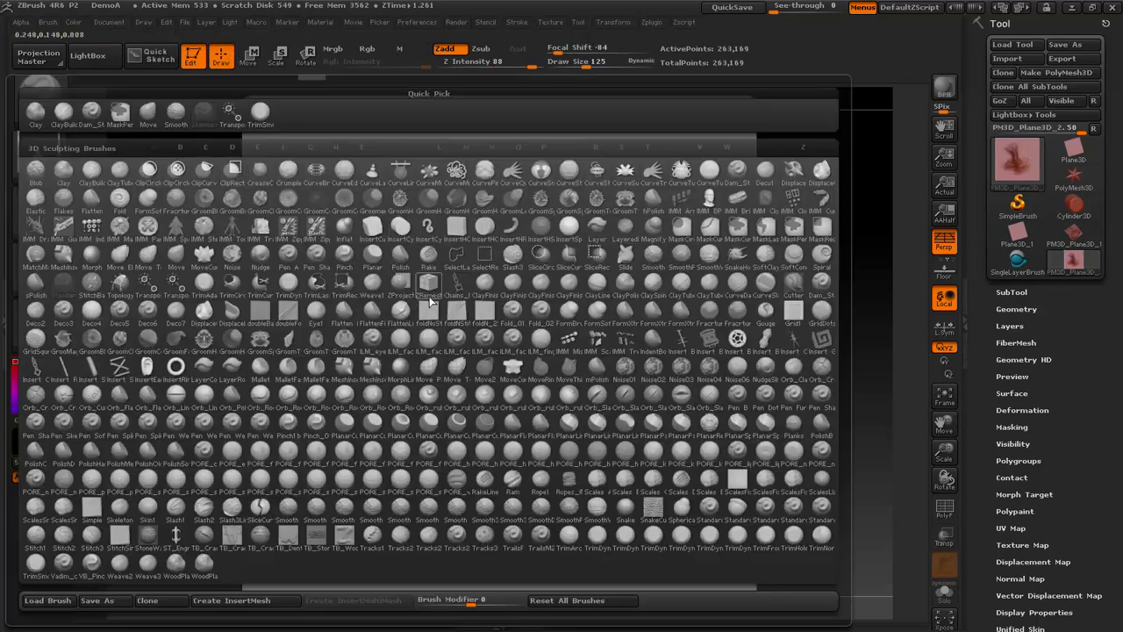
key("m")
key("Escape")
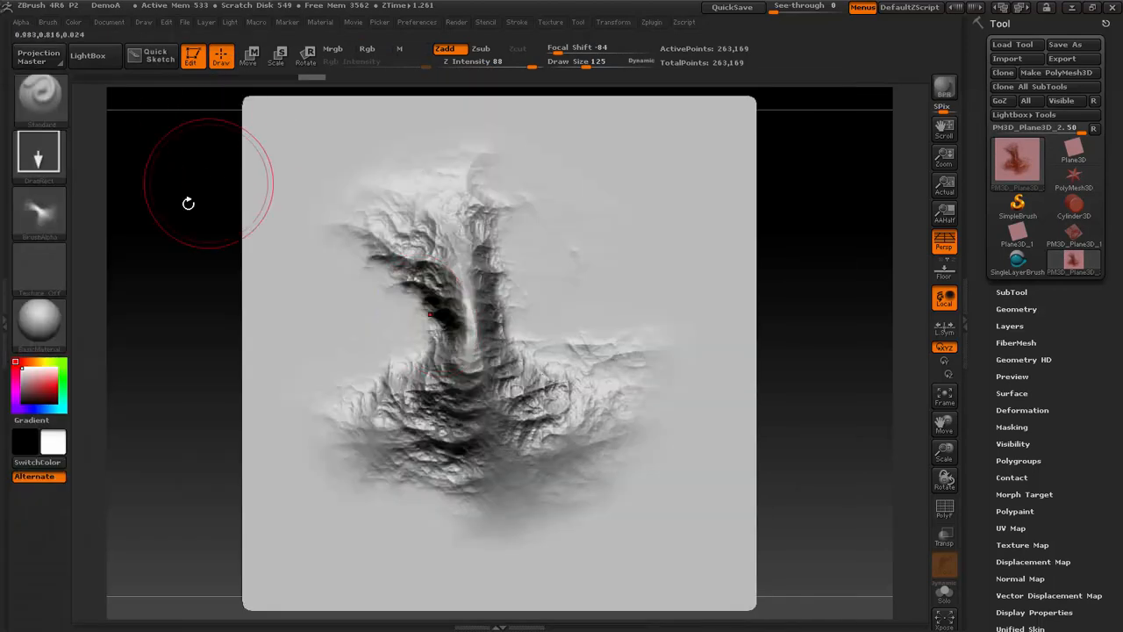
- Choose the ZGrab01 alpha for the Standard brush and switch to the detailed PM3D_Plane3D_1 terrain
left_click(50, 216)
left_click(407, 454)
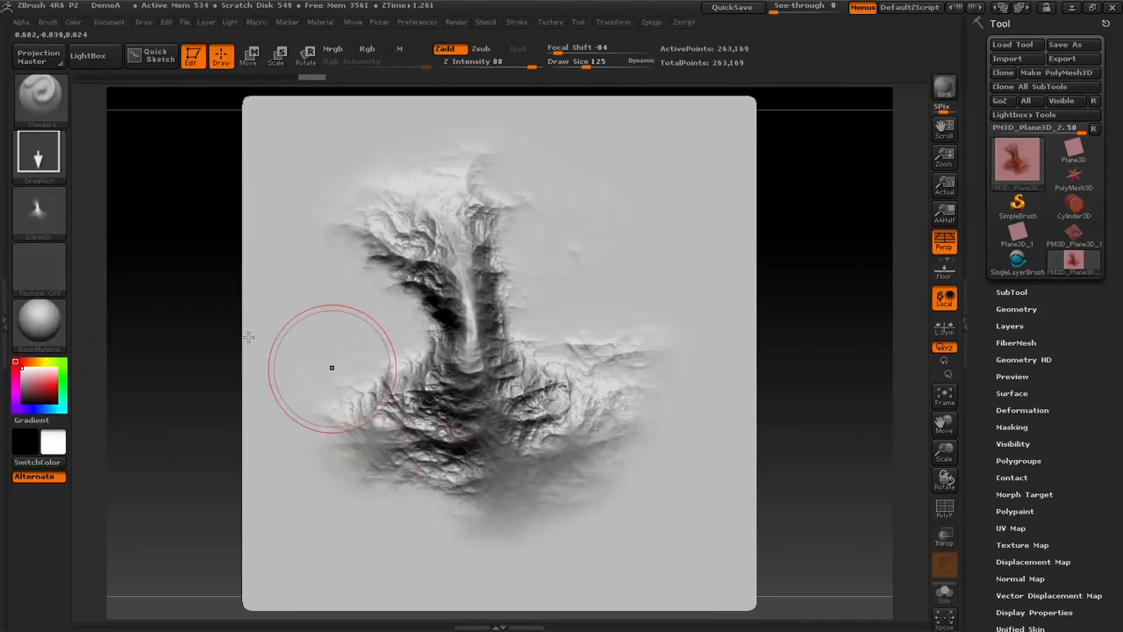
left_click(1075, 236)
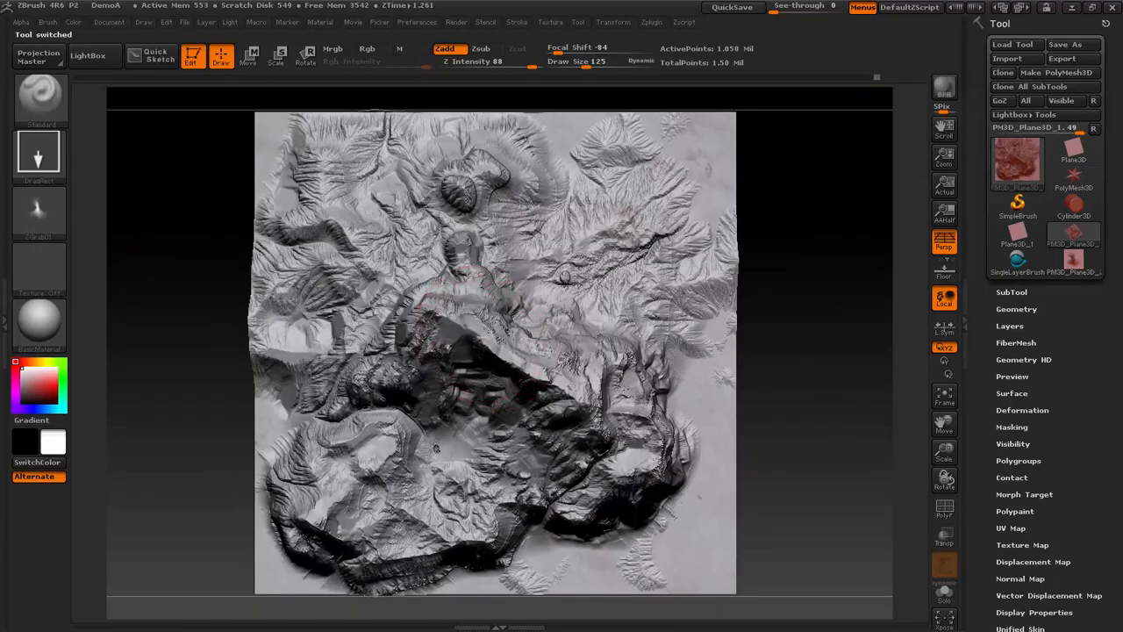
- Try stamping the alpha as a large mountain in the middle of the terrain, and undo it
left_click_drag(533, 297, 684, 510)
mouse_move(810, 424)
left_mouse_down()
mouse_move(834, 303)
mouse_move(843, 343)
left_mouse_up()
key("ctrl+z")
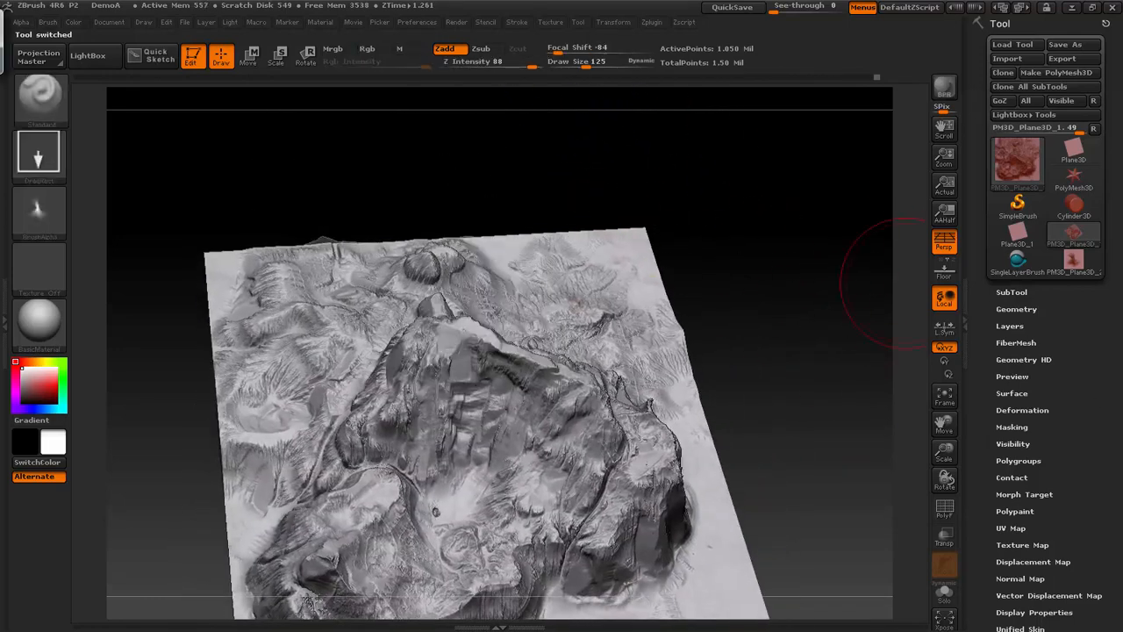
- Store a morph target for the PM3D_Plane3D_1 terrain mesh
left_click_drag(1091, 546, 1090, 353)
left_click_drag(1088, 251, 1087, 288)
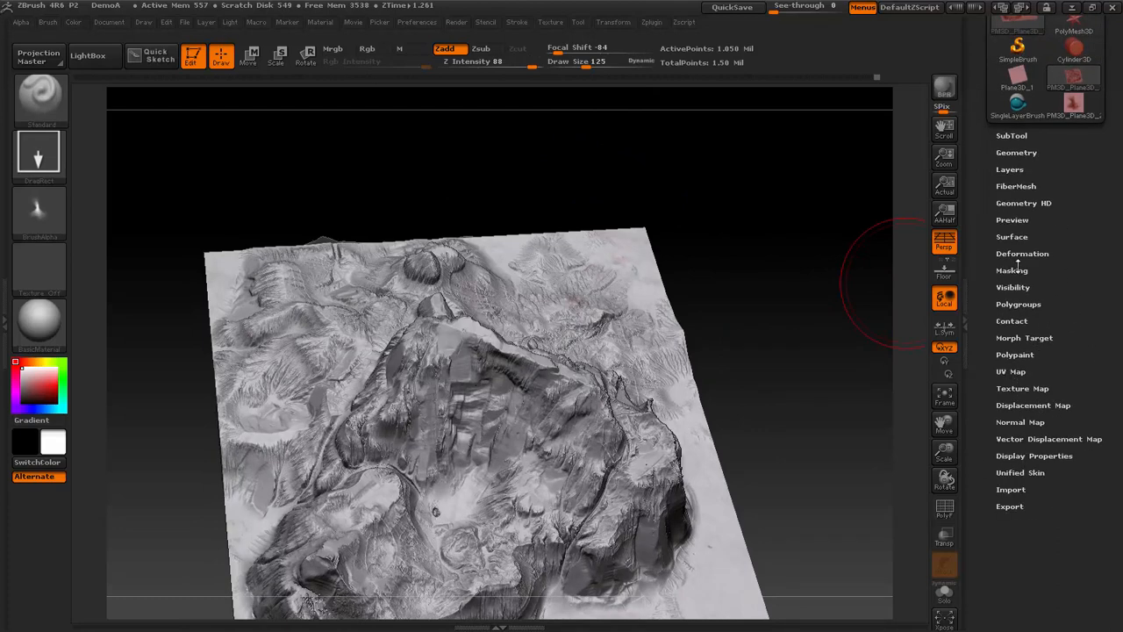
left_click(1022, 338)
left_click(1009, 350)
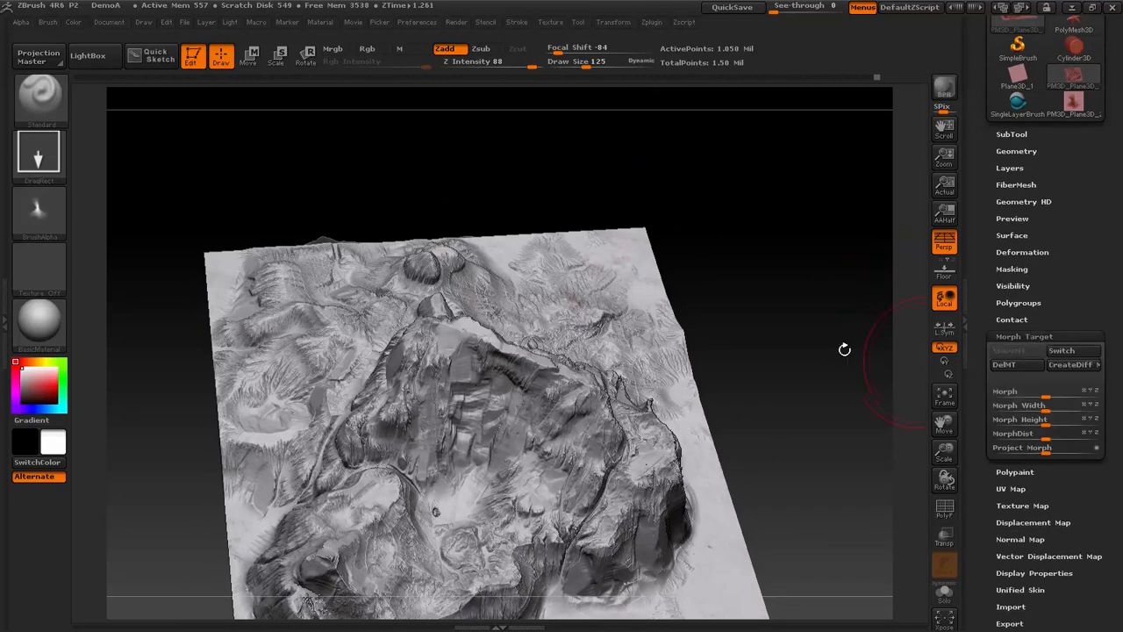
- Try another mountain stamp on the terrain viewed straight from above, inspect it at an angle and undo it
left_click_drag(843, 346, 834, 307)
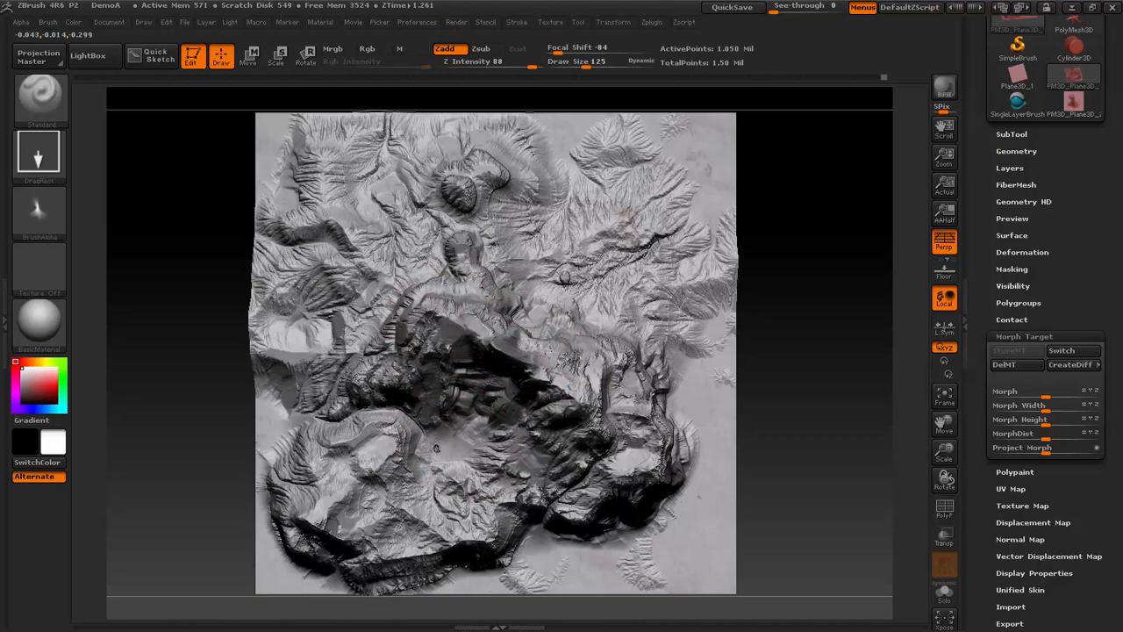
left_click_drag(638, 456, 665, 484)
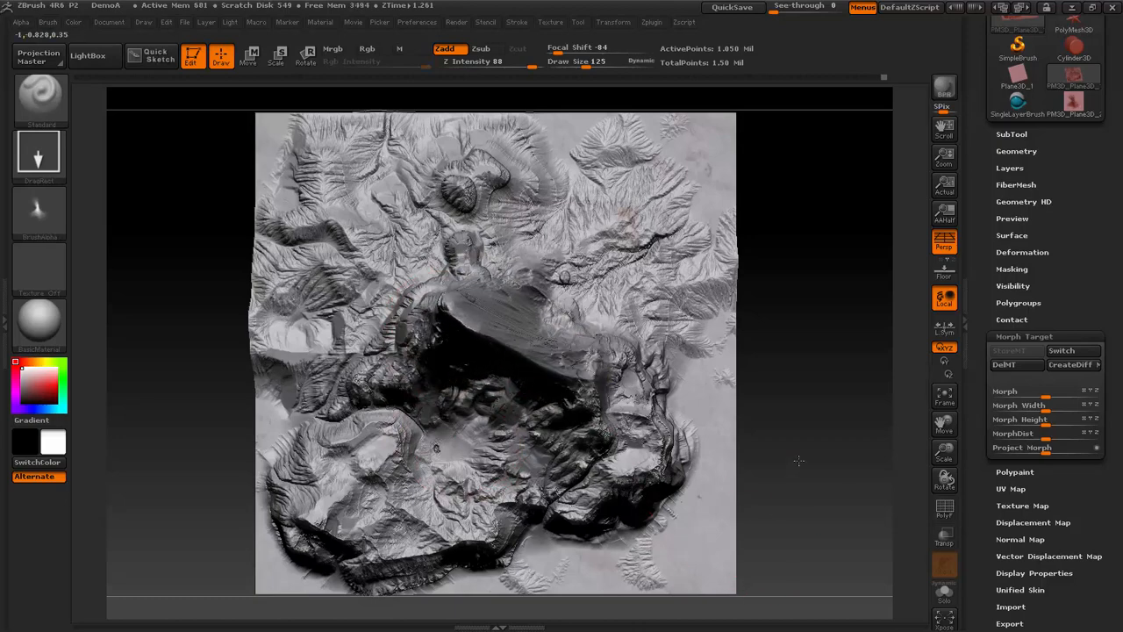
mouse_move(799, 460)
left_mouse_down()
mouse_move(813, 375)
mouse_move(798, 378)
mouse_move(842, 395)
left_mouse_up()
key("ctrl+z")
- Switch to the flat Plane3D_1, convert it to a PolyMesh3D and subdivide it several times, discarding the trial stroke
left_click(1038, 80)
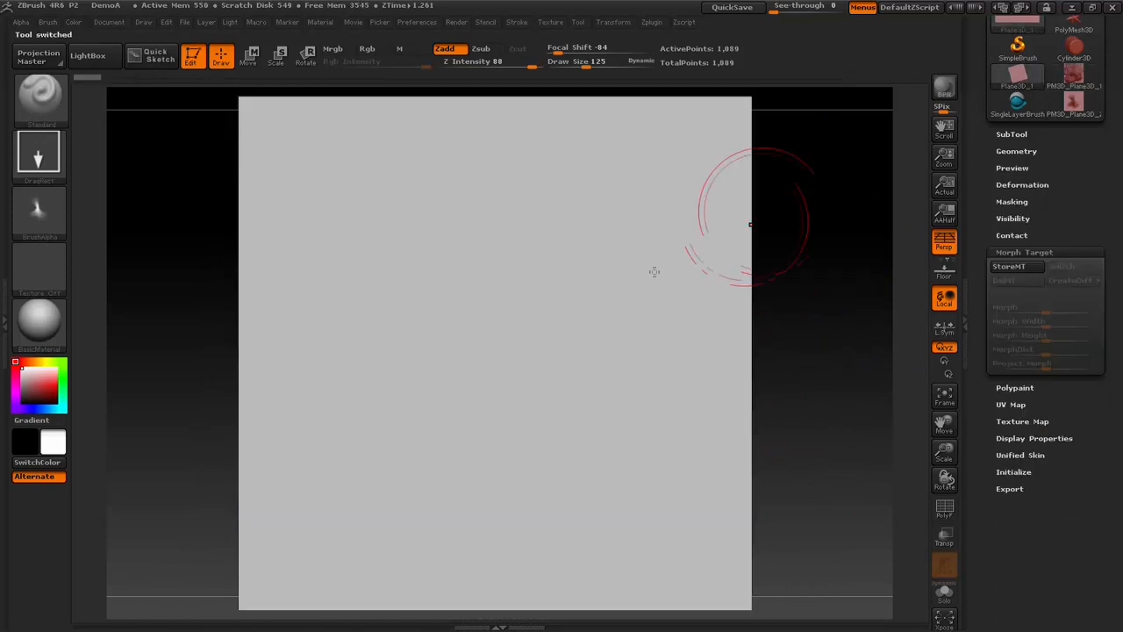
left_click(509, 351)
scroll(1070, 256, "up", 3)
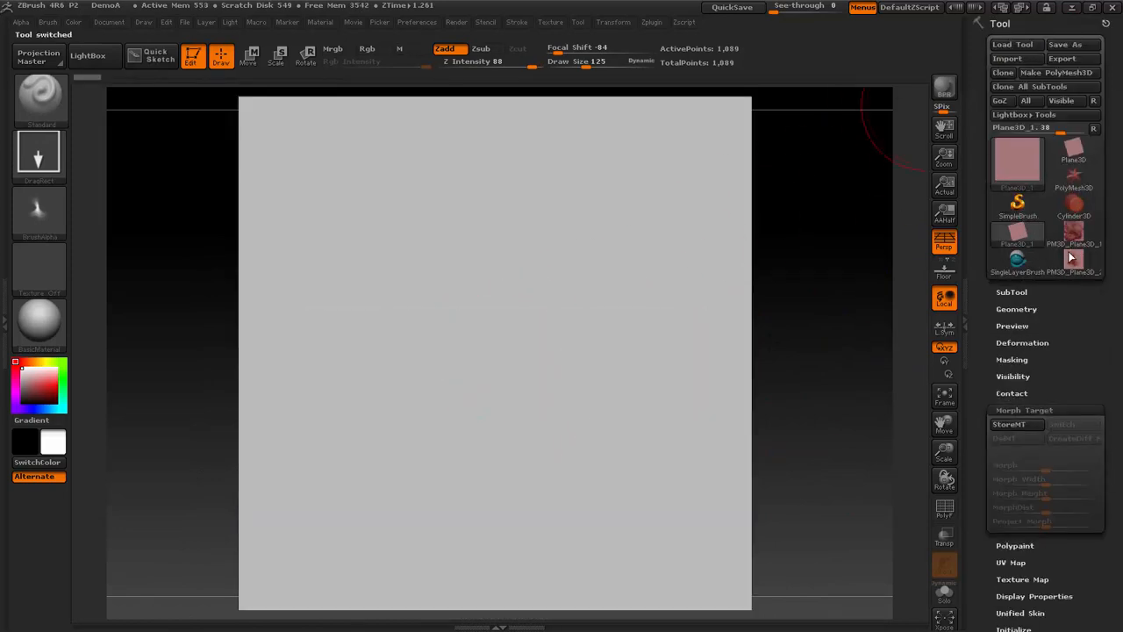
left_click(1085, 73)
mouse_move(556, 319)
left_mouse_down()
mouse_move(591, 451)
mouse_move(670, 384)
left_mouse_up()
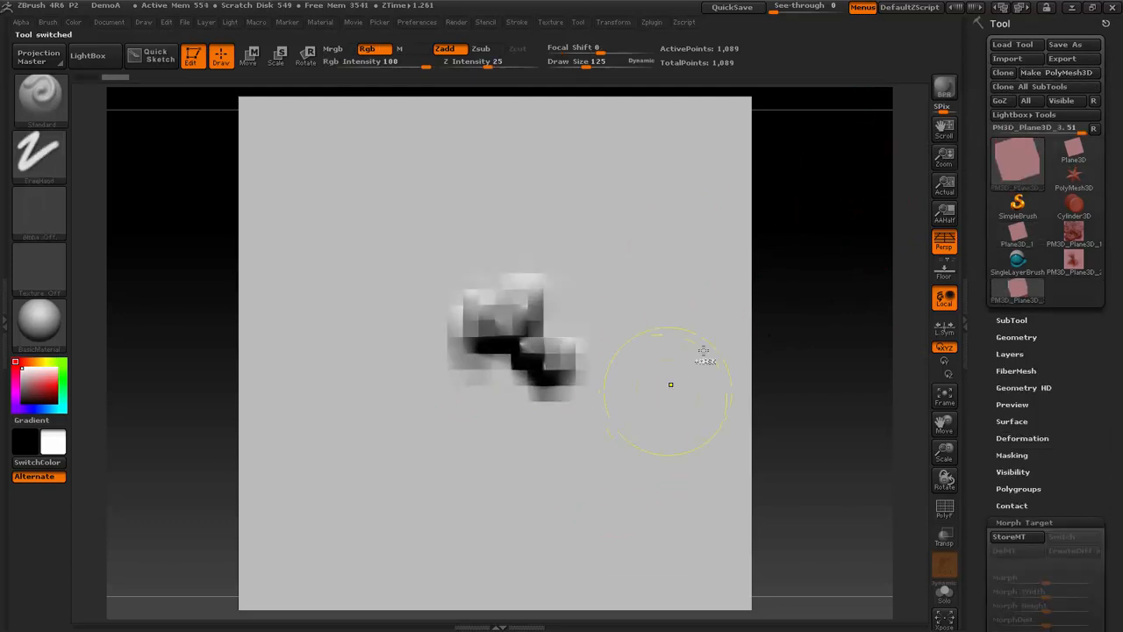
key("ctrl+z")
key("ctrl+d")
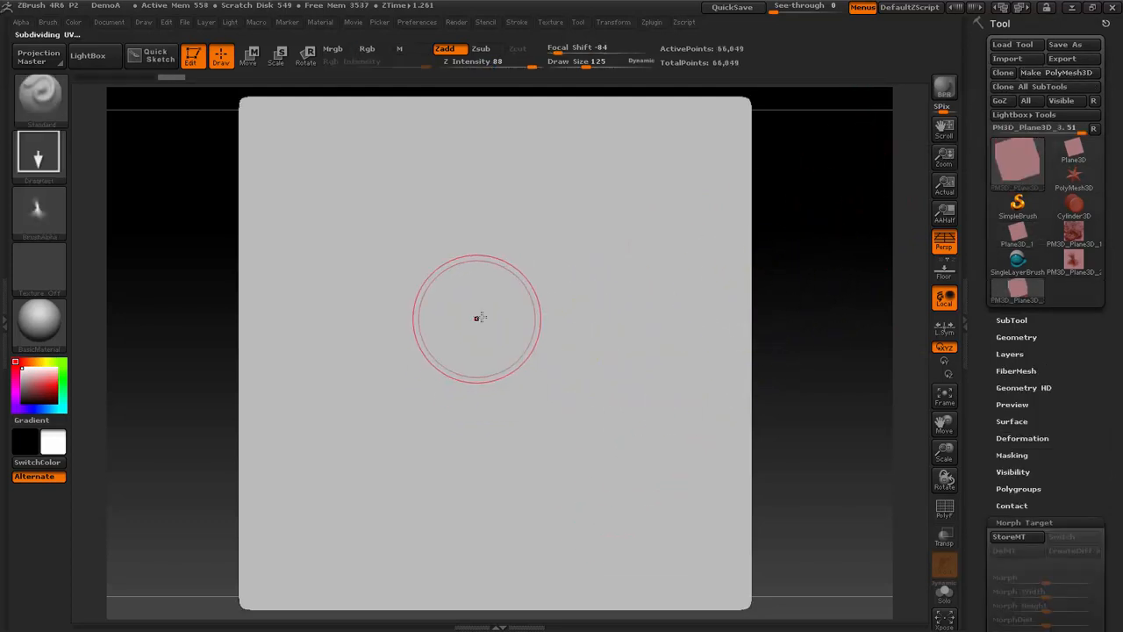
- Discard the trial stamp and stamp the alpha as one large mountain near the middle of the new plane
mouse_move(500, 326)
left_mouse_down()
mouse_move(567, 470)
mouse_move(642, 379)
left_mouse_up()
key("ctrl+z")
left_click_drag(496, 302, 450, 242)
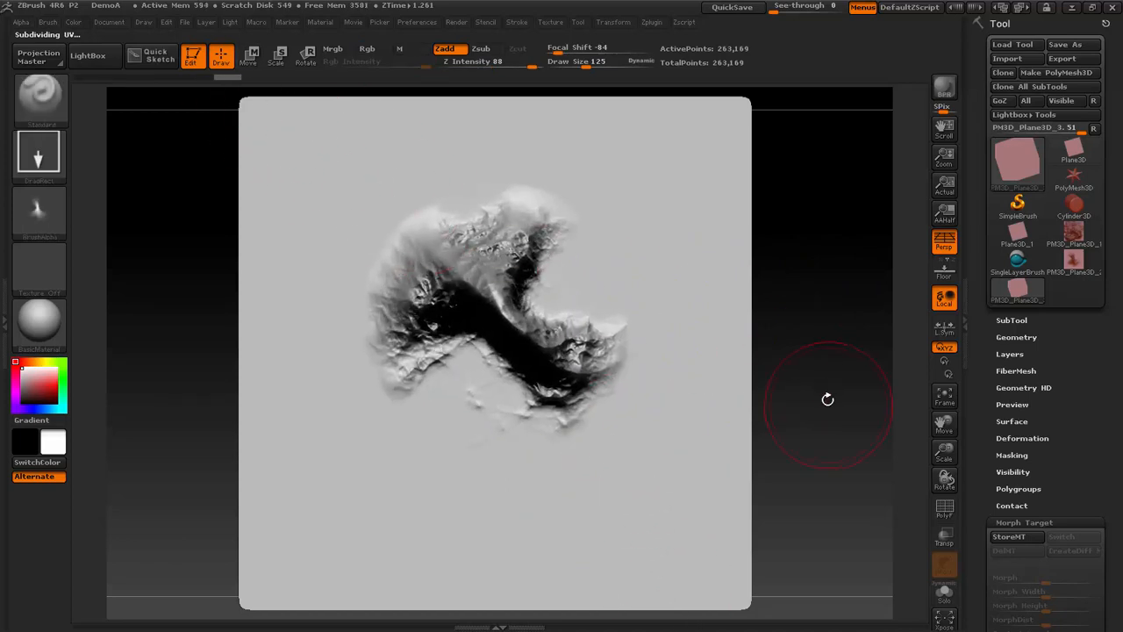
- Turn off perspective, place a vertical Transpose line through the mountain in side view and squash the peak downward
left_click_drag(827, 399, 693, 173, "shift")
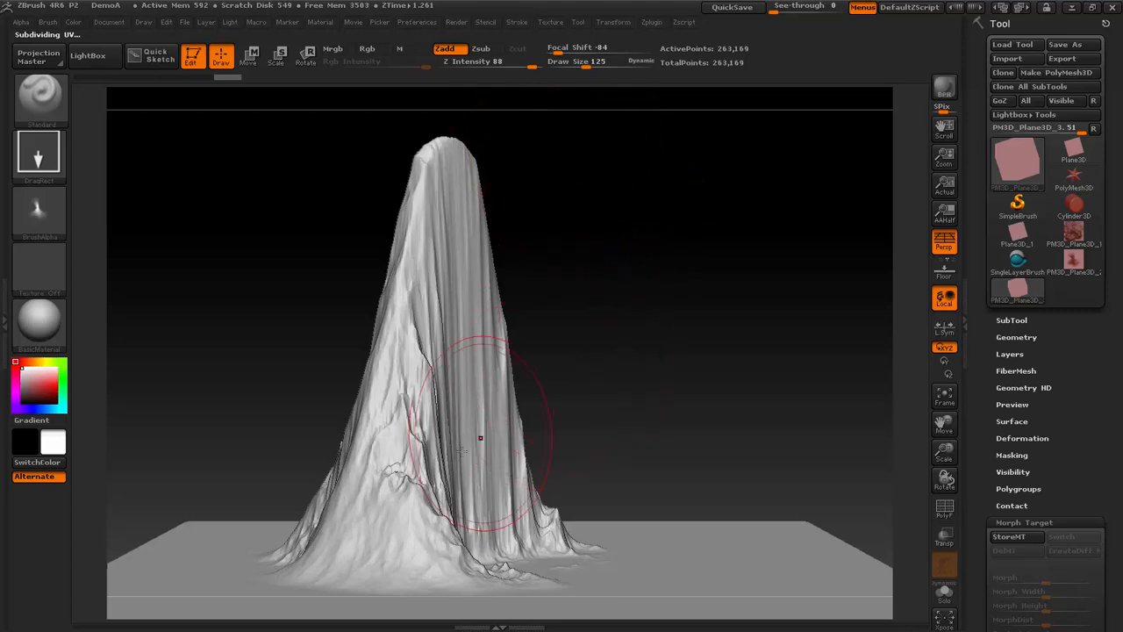
key("w")
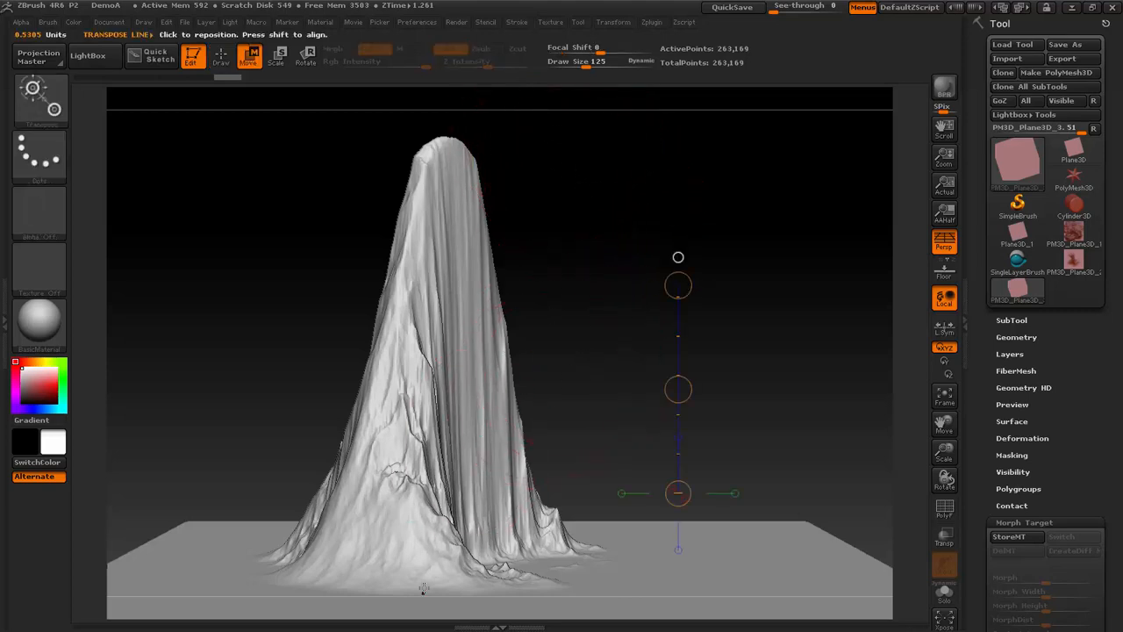
left_click_drag(581, 382, 627, 359)
left_click(946, 243)
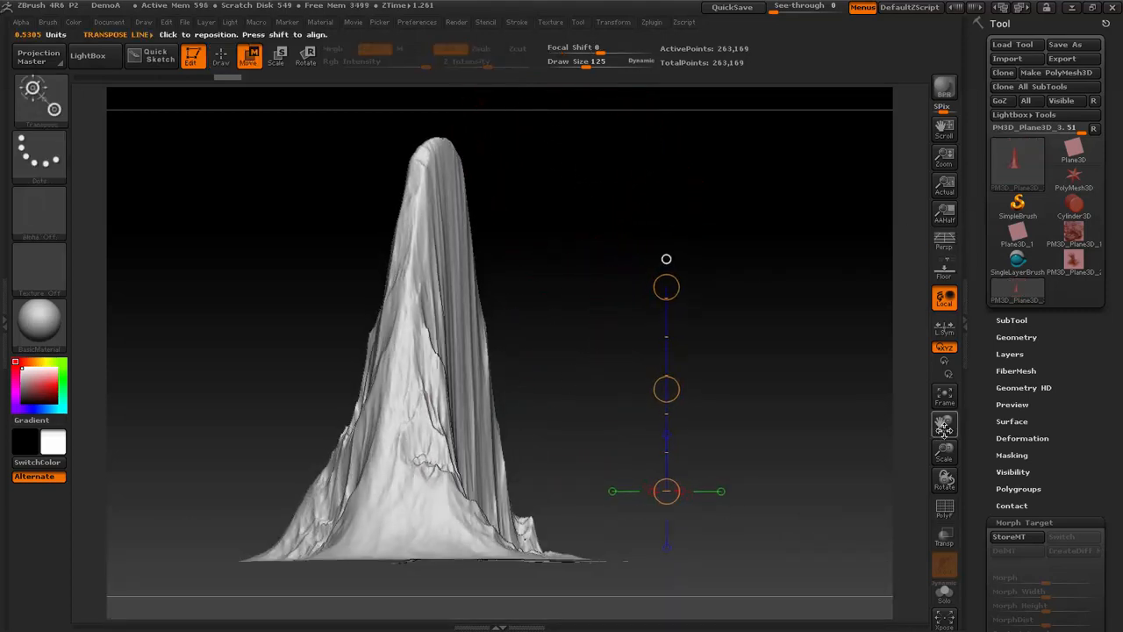
left_click_drag(944, 451, 941, 432)
left_click_drag(423, 552, 430, 370)
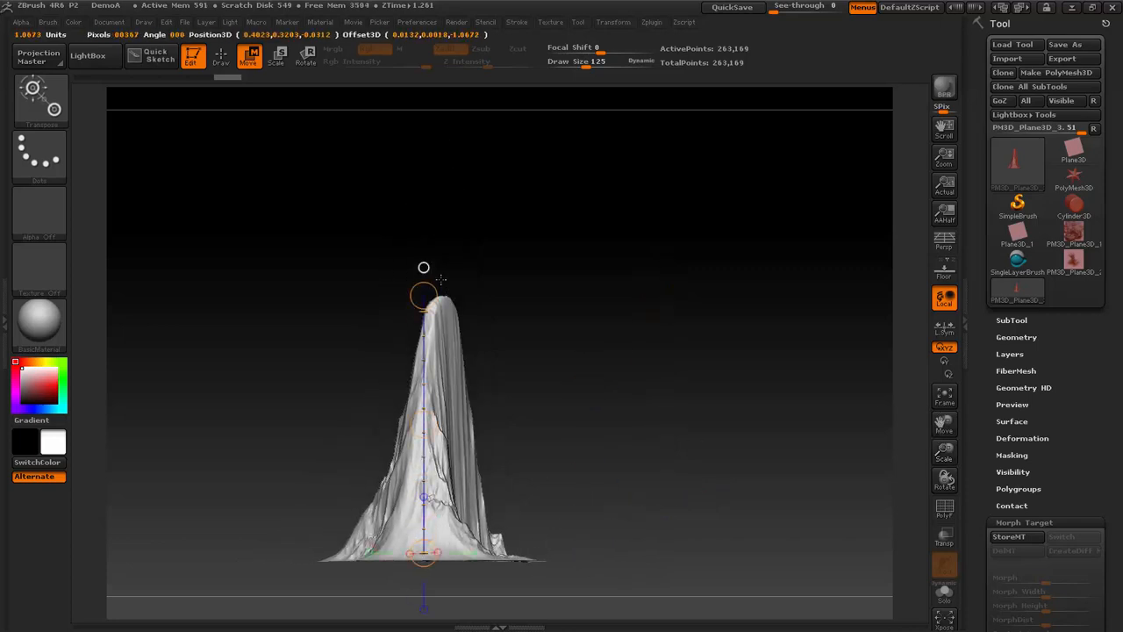
left_click_drag(441, 279, 411, 465)
- Select the Move brush and set its draw size to about 310, with the plane framed from above
left_click_drag(564, 351, 639, 442)
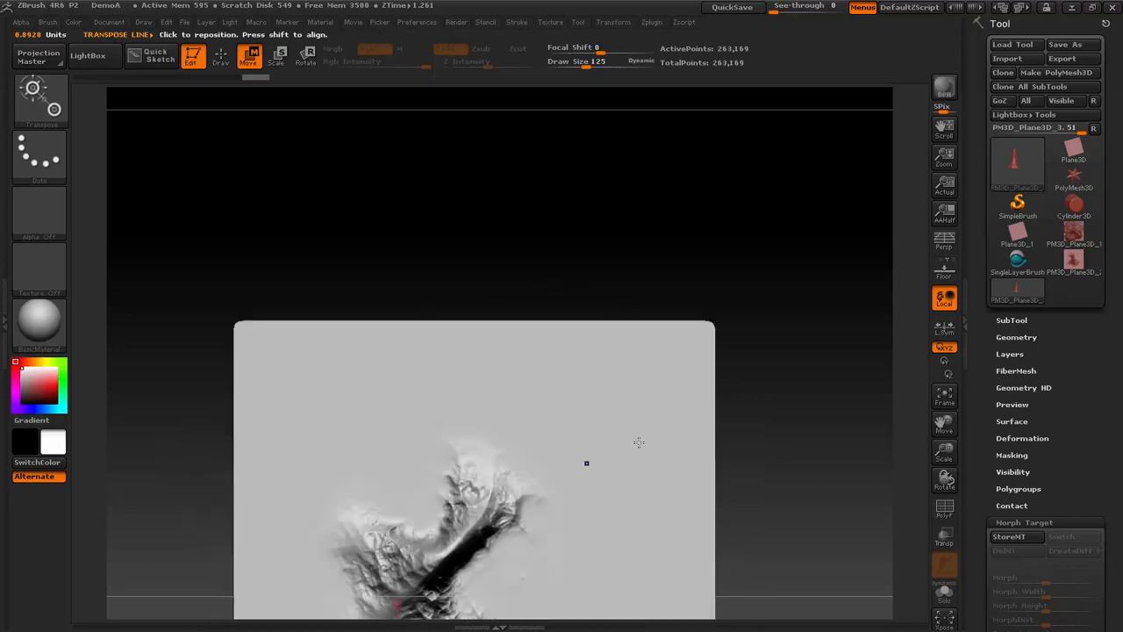
key("b")
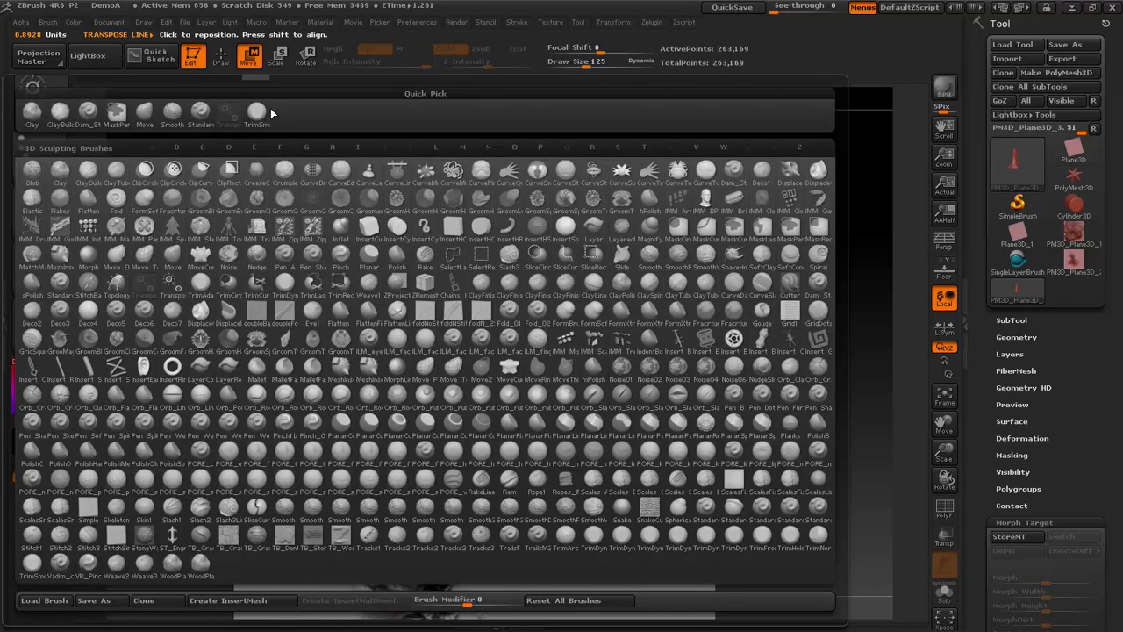
left_click(143, 109)
key("space")
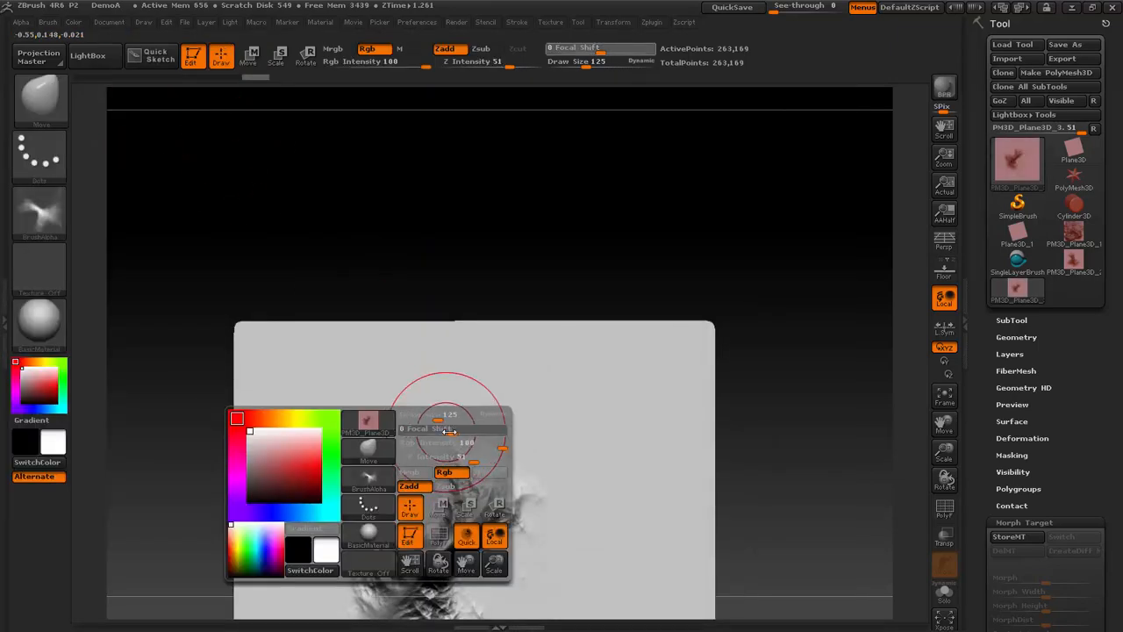
key("space")
left_click_drag(445, 416, 463, 414)
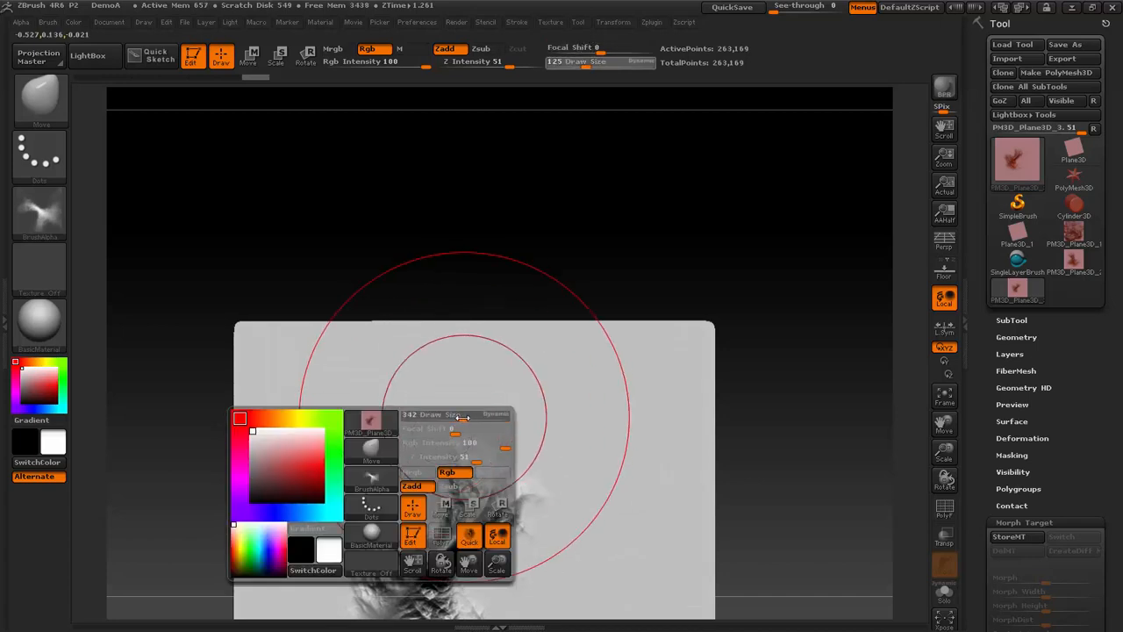
key("f")
key("space")
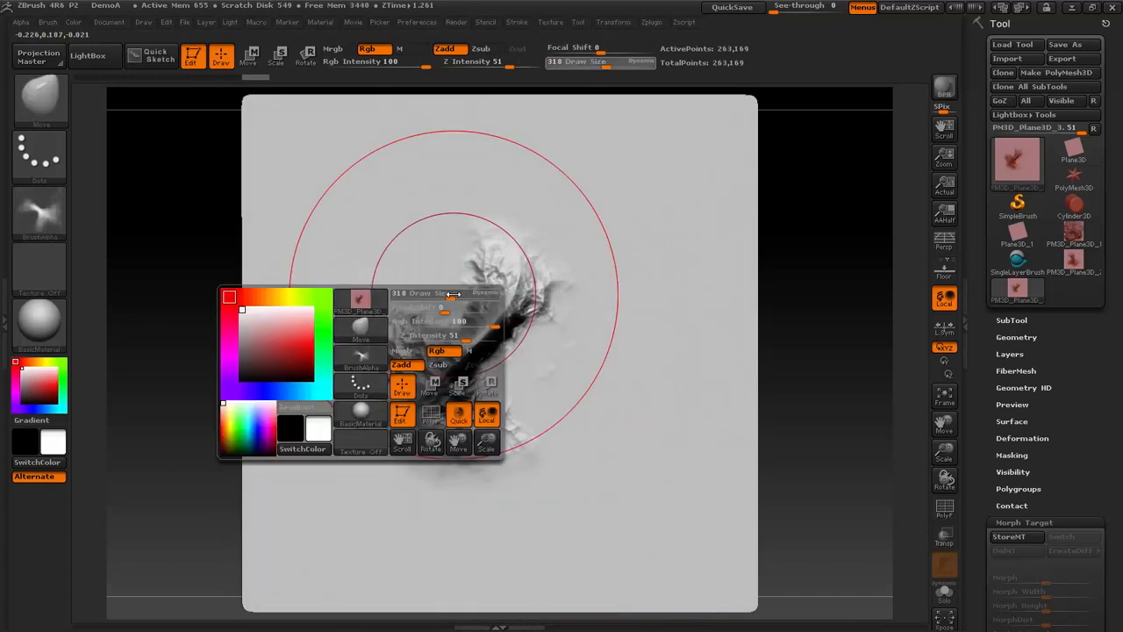
- Pull the mountain's ridges and slopes outward with the Move brush to broaden and reshape its outline from above
left_click_drag(456, 304, 394, 180)
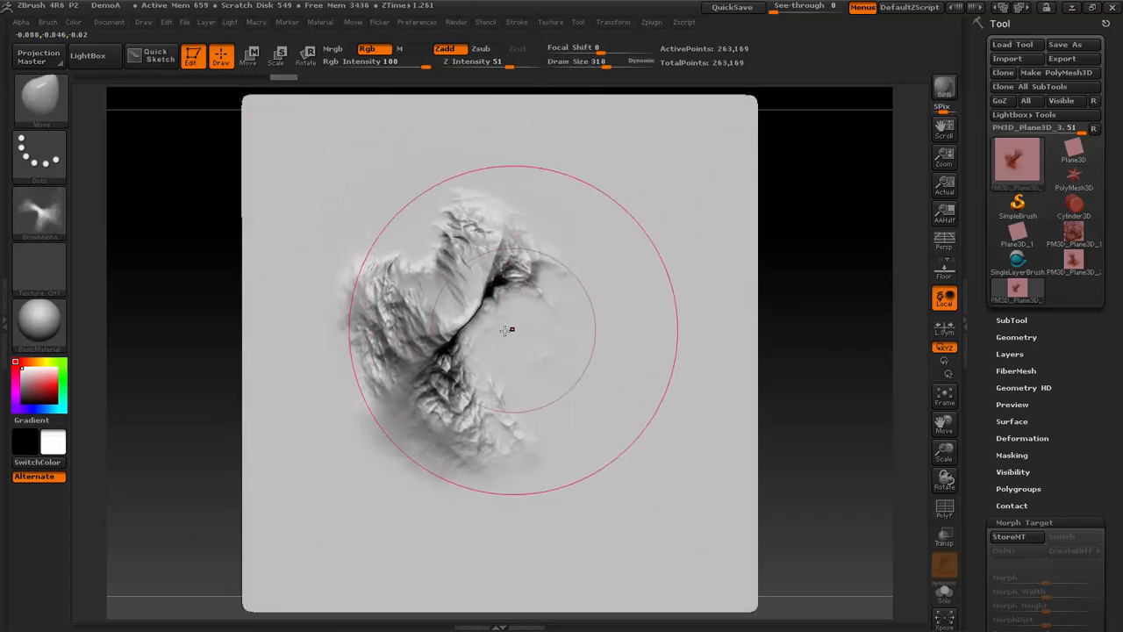
mouse_move(515, 330)
left_mouse_down()
mouse_move(656, 477)
mouse_move(597, 437)
left_mouse_up()
left_click_drag(462, 262, 421, 213)
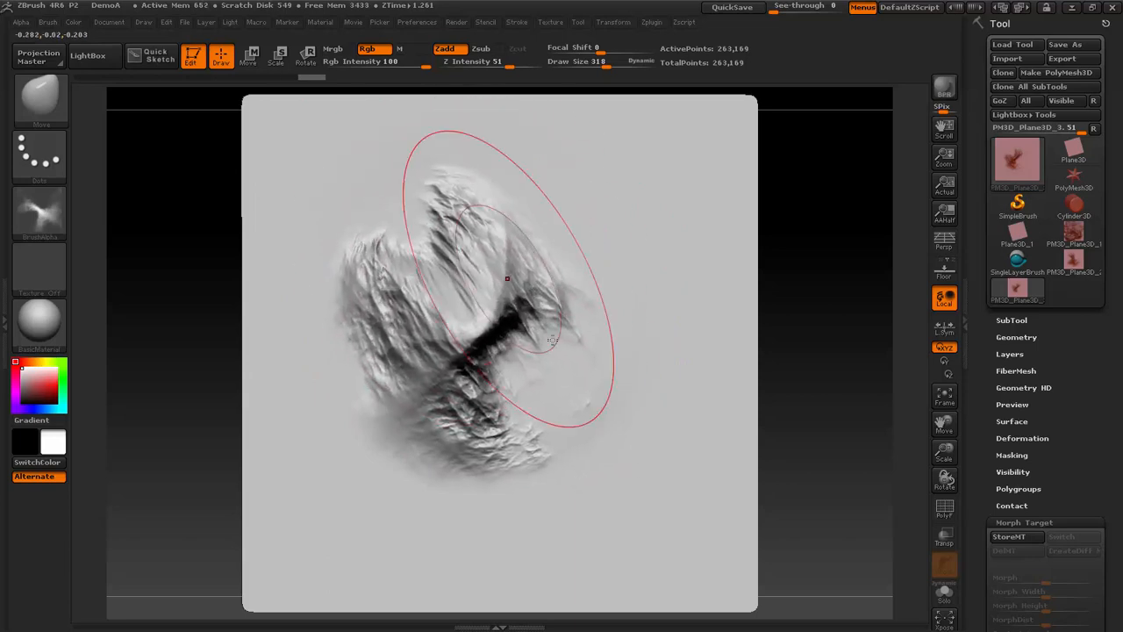
left_click_drag(541, 366, 602, 428)
- Isolate the mountain in side view by hiding the flat plane around it and the small stray fragments
mouse_move(845, 363)
left_mouse_down("shift")
mouse_move(813, 258)
mouse_move(707, 281)
mouse_move(856, 219)
left_mouse_up("shift")
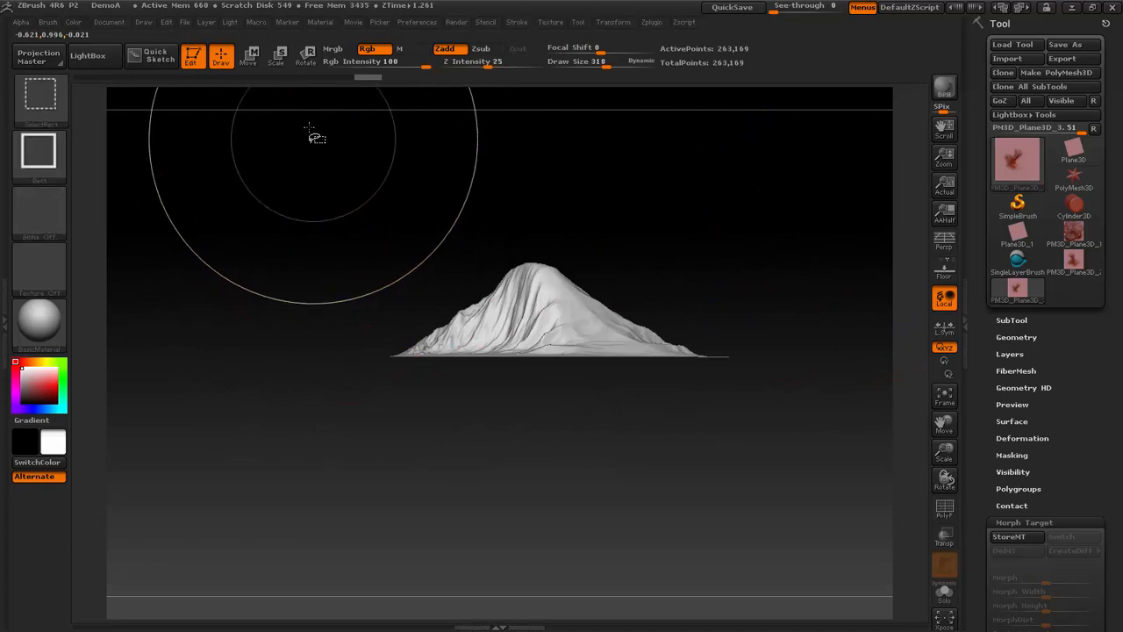
mouse_move(318, 128)
left_mouse_down("ctrl+shift")
mouse_move(817, 328)
mouse_move(831, 352)
mouse_move(801, 376)
mouse_move(807, 402)
mouse_move(812, 395)
left_mouse_up("ctrl+shift")
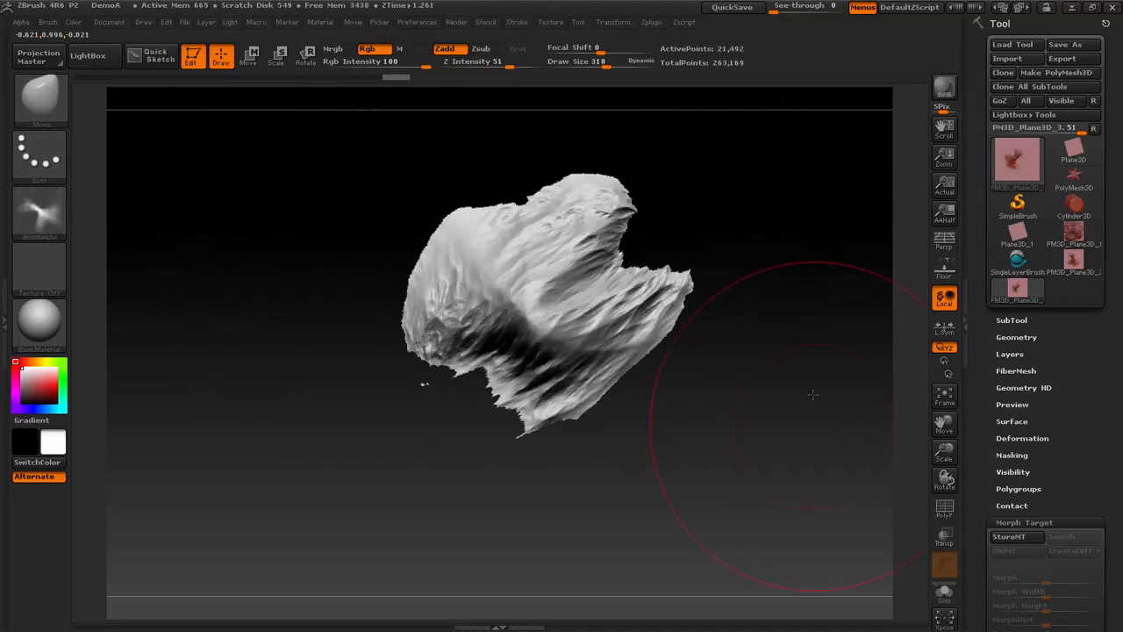
left_click_drag(619, 243, 585, 256)
left_click_drag(462, 226, 468, 230)
mouse_move(799, 409)
left_mouse_down("shift")
mouse_move(784, 299)
mouse_move(802, 468)
mouse_move(807, 439)
left_mouse_up("shift")
key("f")
left_click_drag(240, 558, 300, 475, "ctrl+shift")
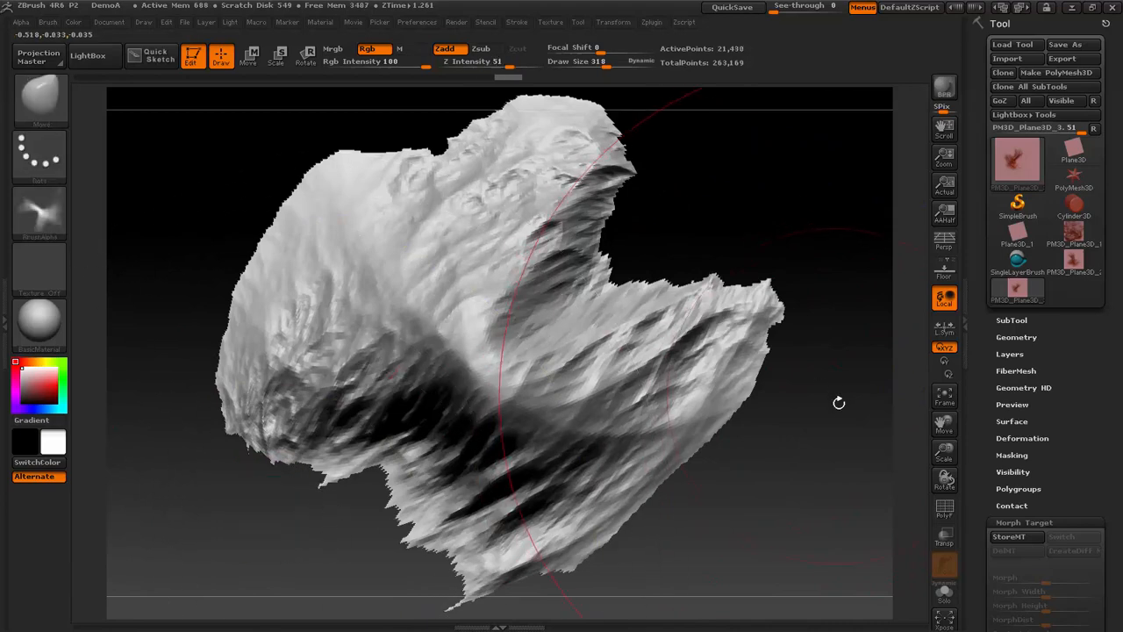
- Place a vertical Transpose line on the isolated mountain in side view and stretch it upward to raise the peak
left_click_drag(842, 428, 851, 359, "shift")
key("w")
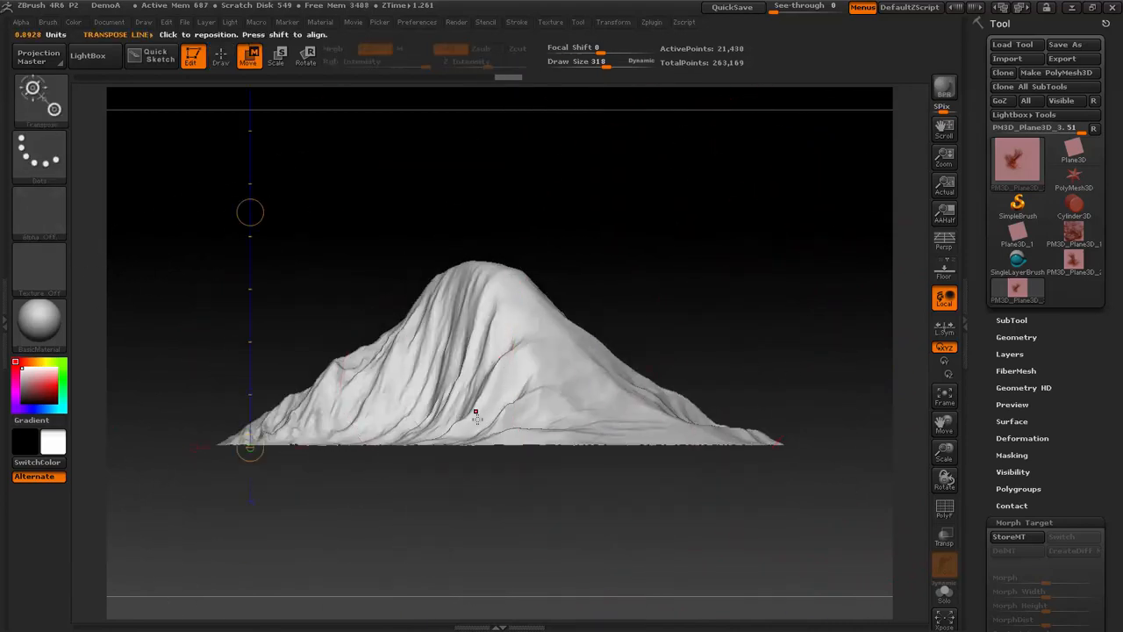
mouse_move(478, 418)
left_mouse_down("shift")
mouse_move(497, 266)
mouse_move(482, 190)
left_mouse_up("shift")
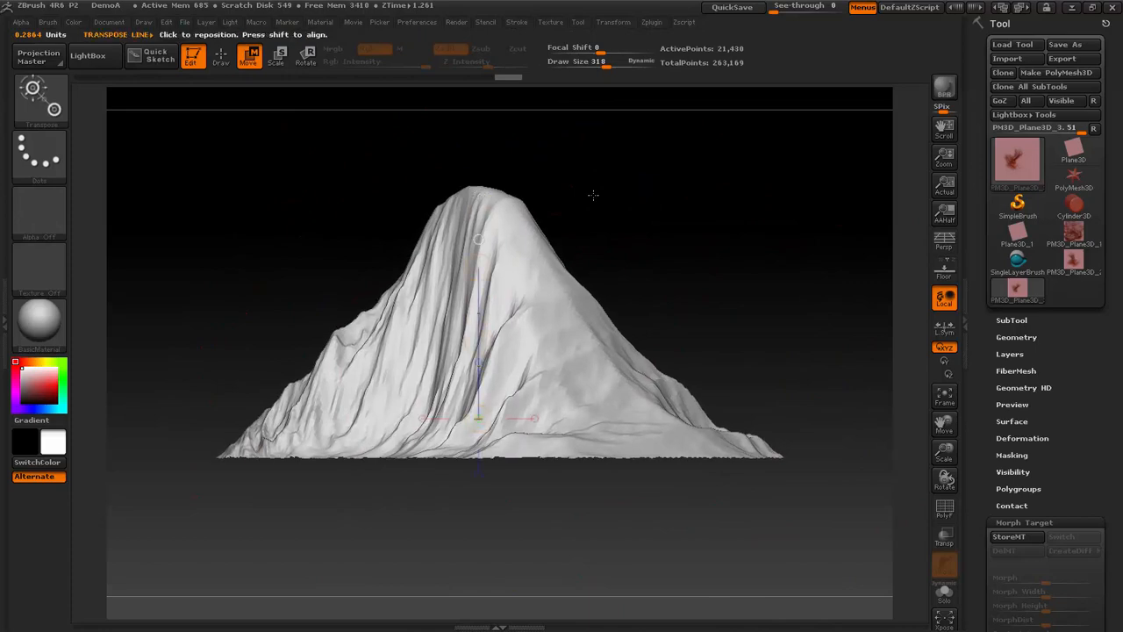
left_click_drag(593, 194, 886, 426)
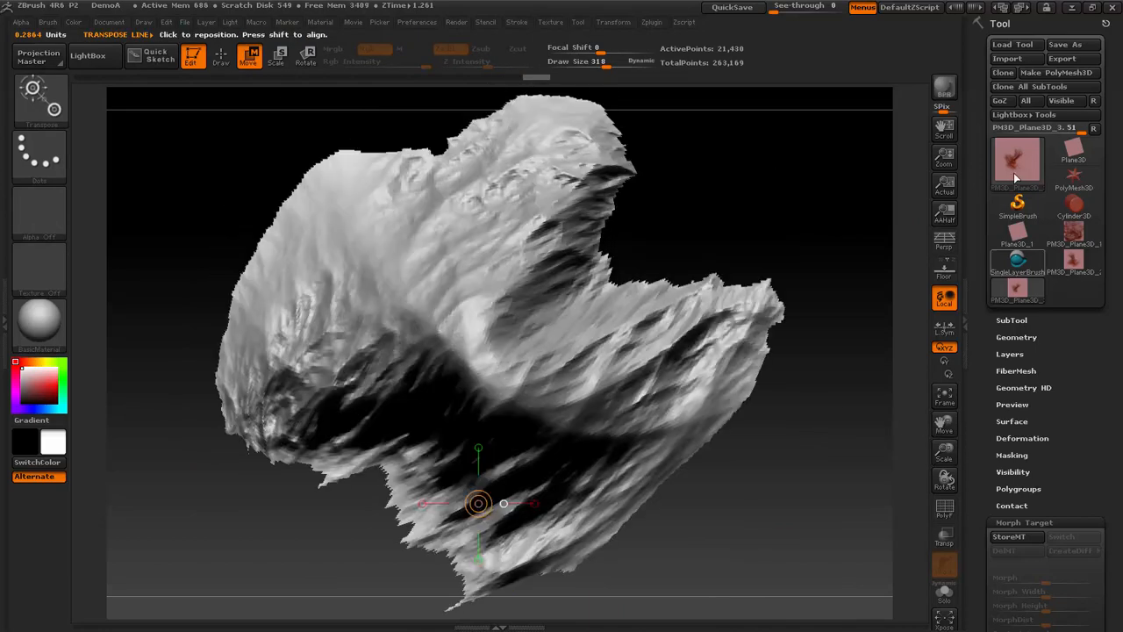
- Switch back to the PM3D_Plane3D_1 terrain and append the isolated PM3D_Plane3D_3 mountain as a subtool
left_click_drag(788, 440, 803, 358, "shift")
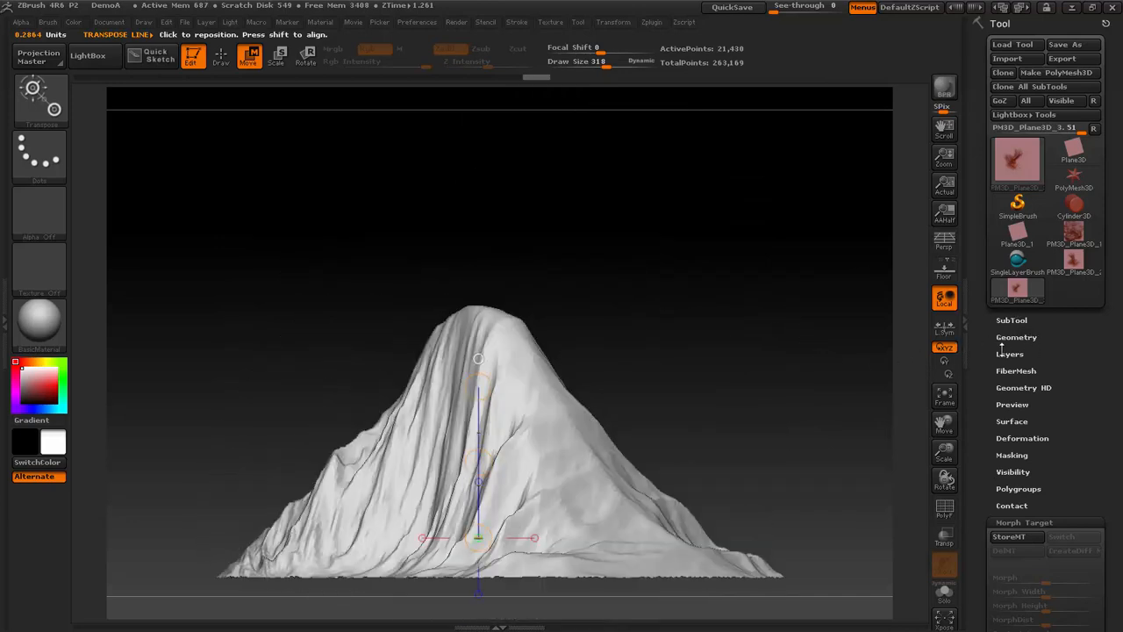
left_click(1016, 287)
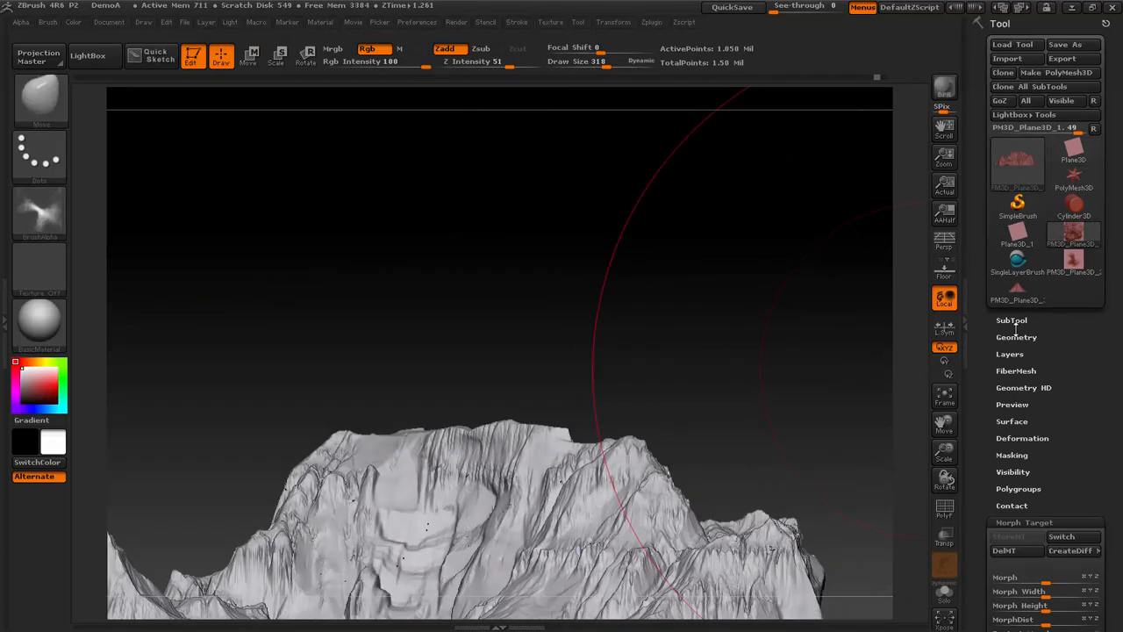
left_click(1016, 321)
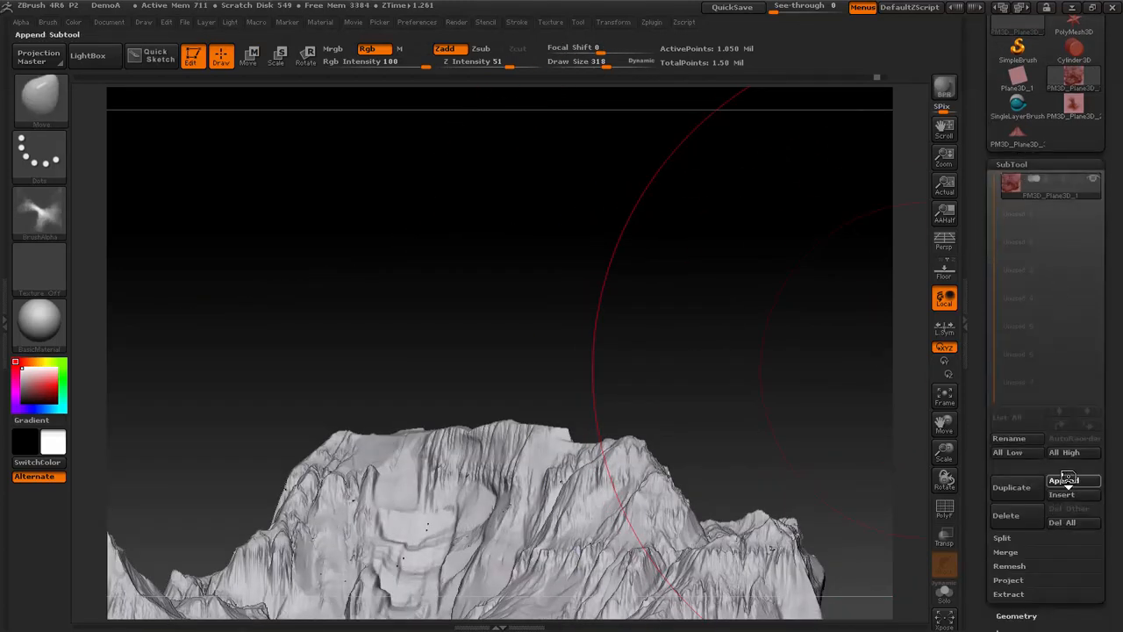
left_click(1065, 480)
left_click(994, 354)
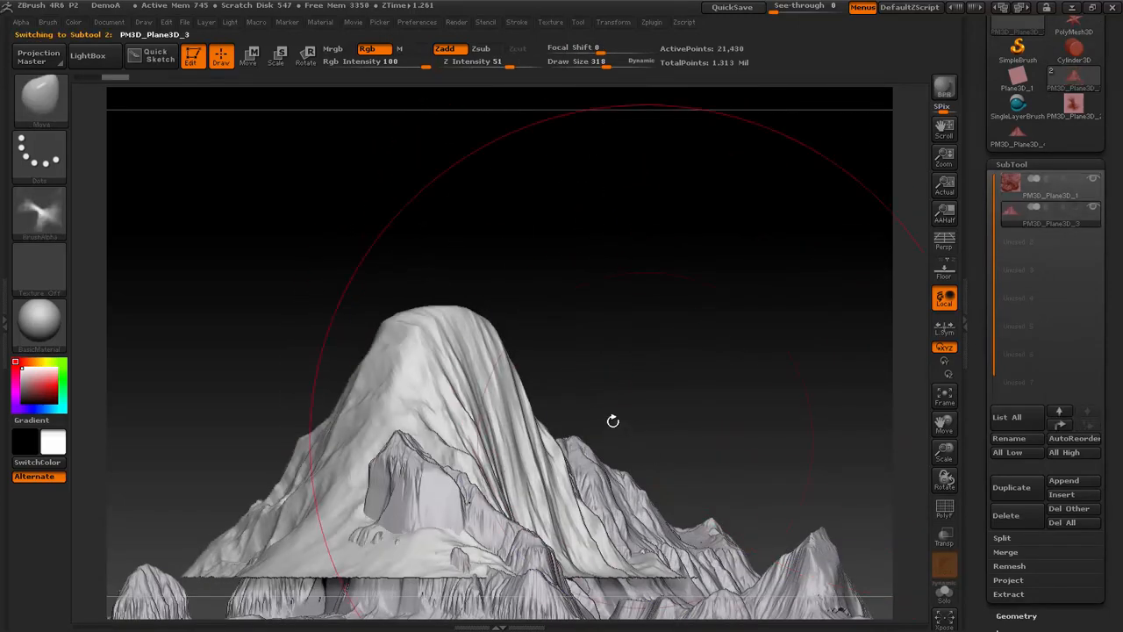
- Place a vertical Transpose line on the appended mountain in side view and reposition the mountain over the terrain
key("w")
left_click_drag(449, 546, 449, 347)
left_click_drag(449, 463, 439, 509)
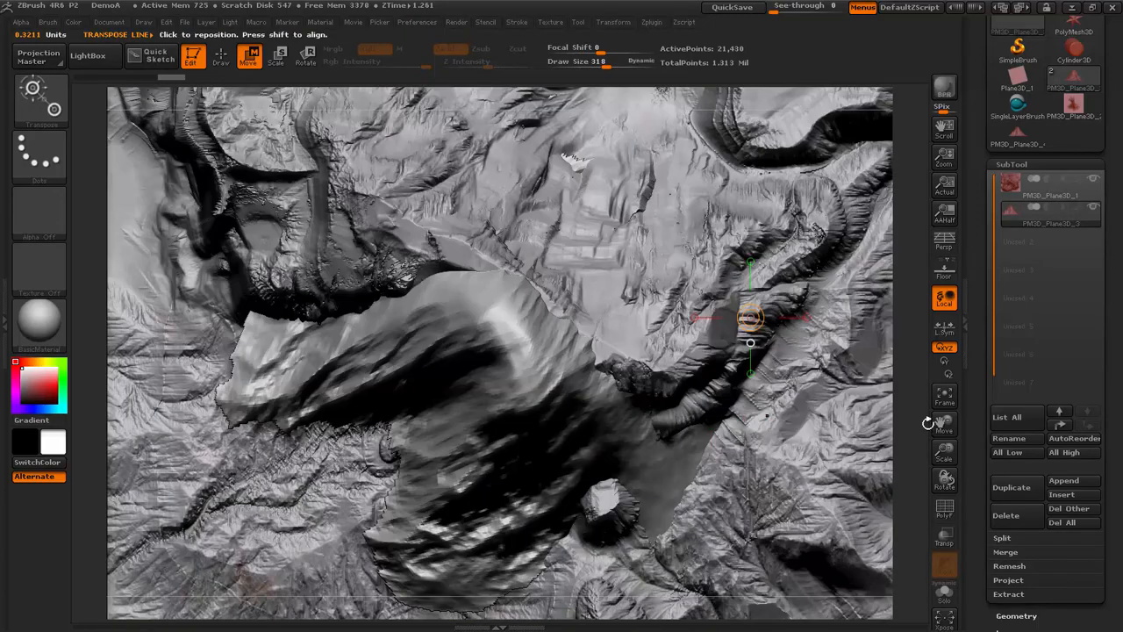
key("f")
left_click_drag(944, 452, 936, 373)
left_click_drag(802, 386, 805, 339)
left_click_drag(767, 372, 787, 407)
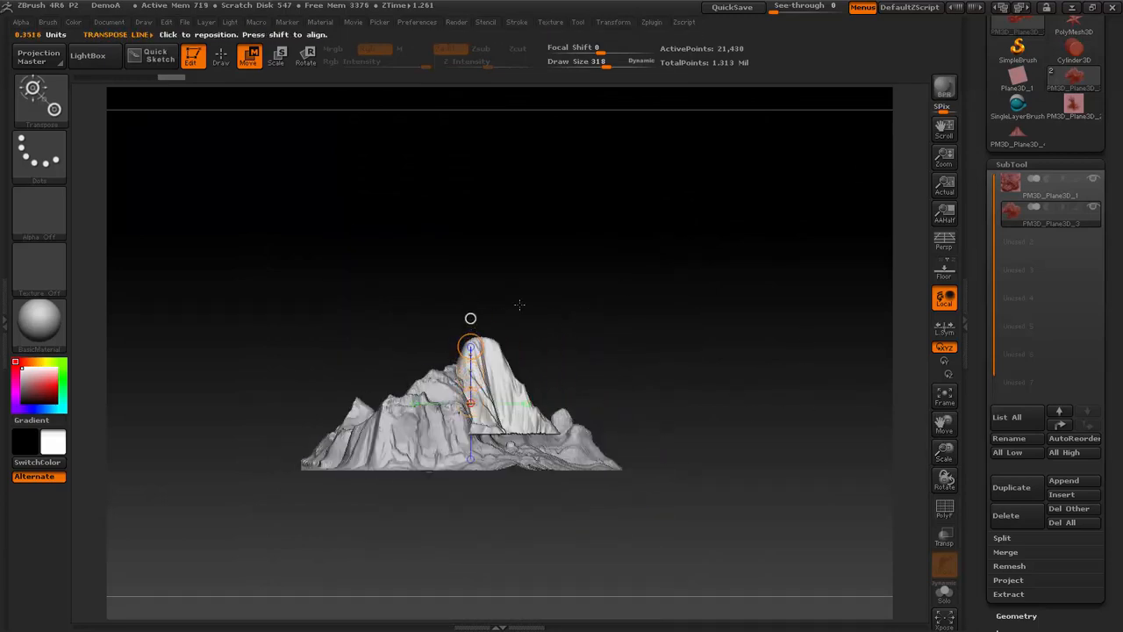
left_click_drag(669, 282, 712, 382)
left_click(220, 55)
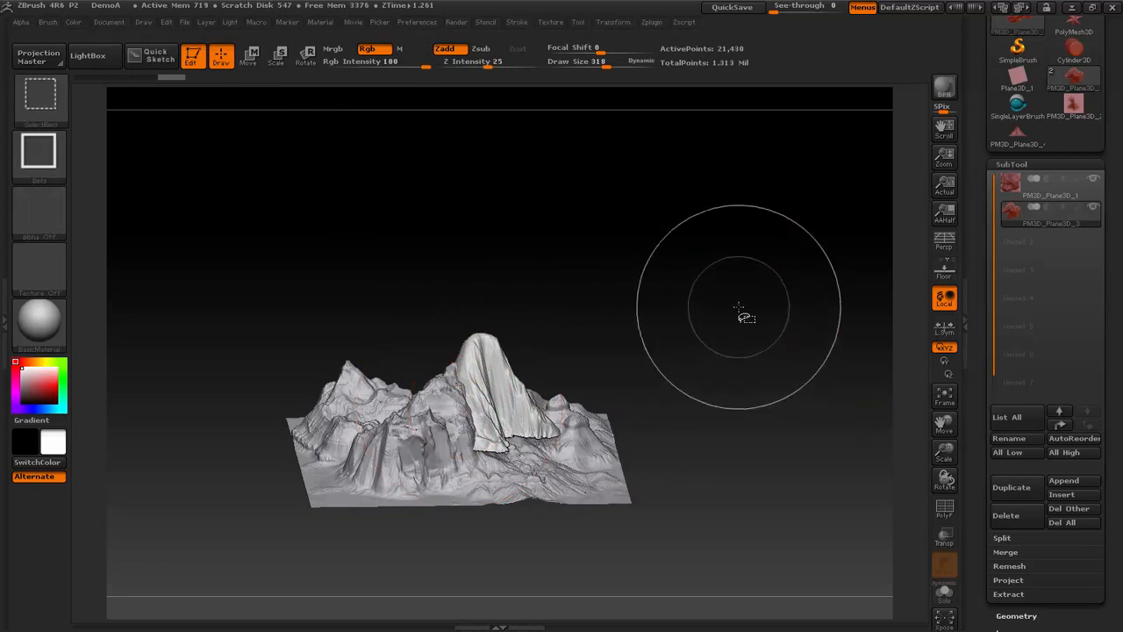
left_click(739, 307, "ctrl+shift")
left_click_drag(739, 303, 749, 351)
key("ctrl+z")
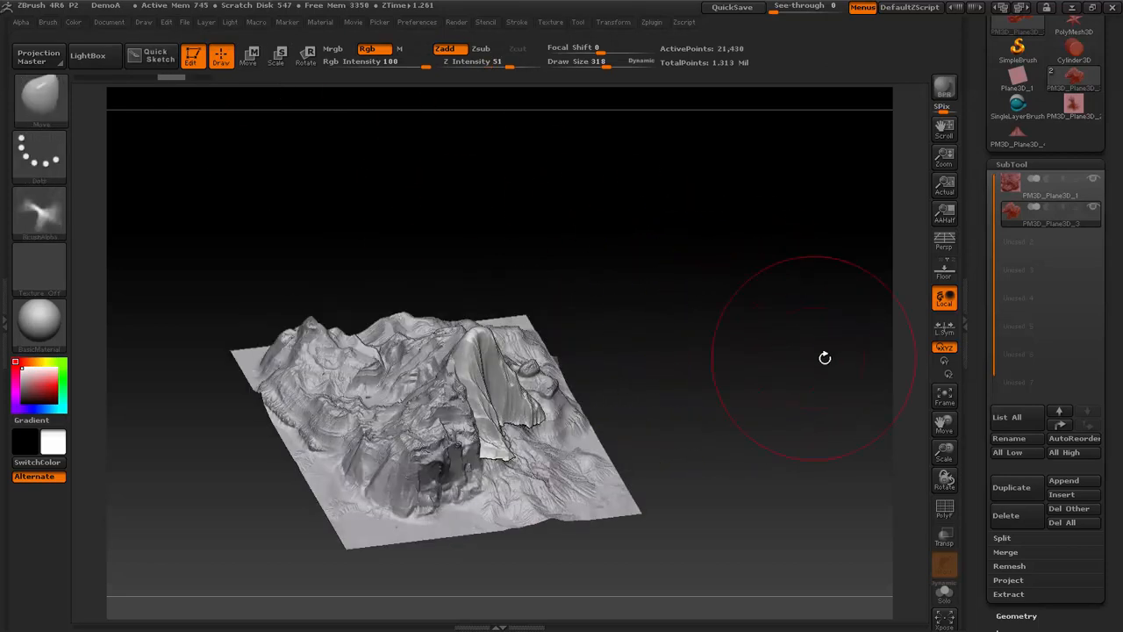
- Delete the mountain subtool's lower subdivision levels and remove its hidden geometry
key("F9")
left_click_drag(1115, 500, 1116, 436)
left_click(1028, 547)
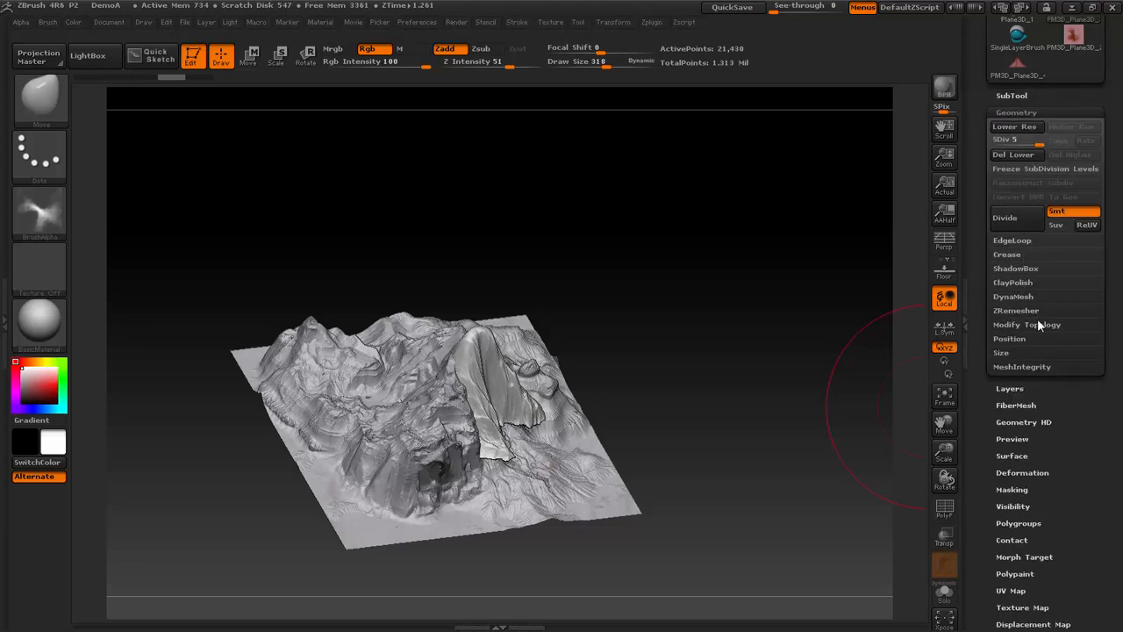
left_click(1035, 324)
left_click(1028, 373)
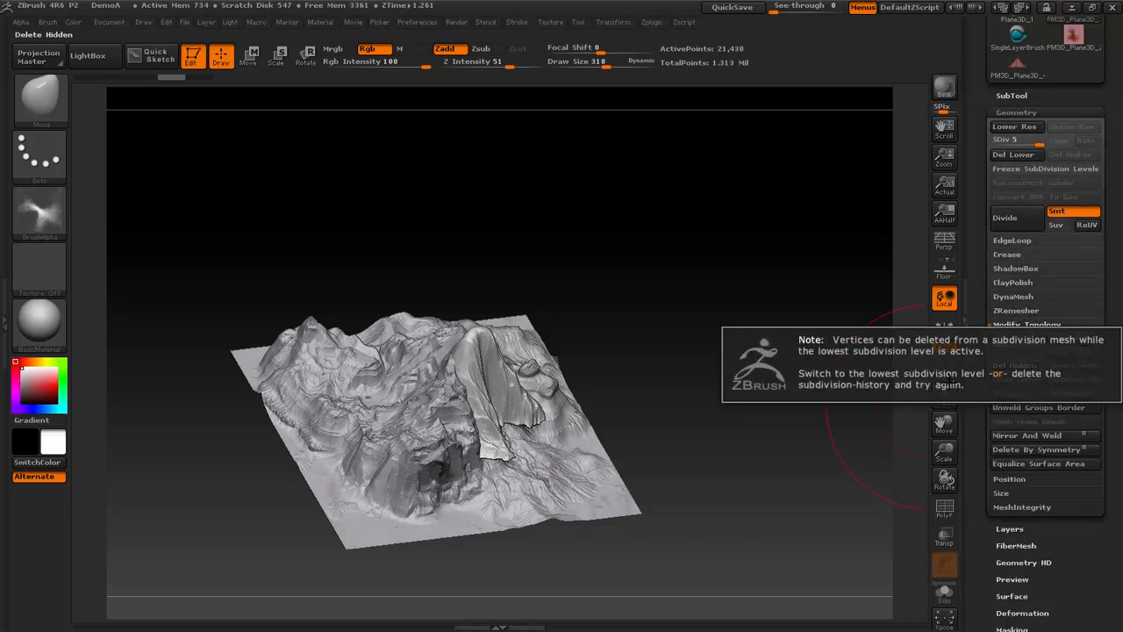
left_click(1016, 153)
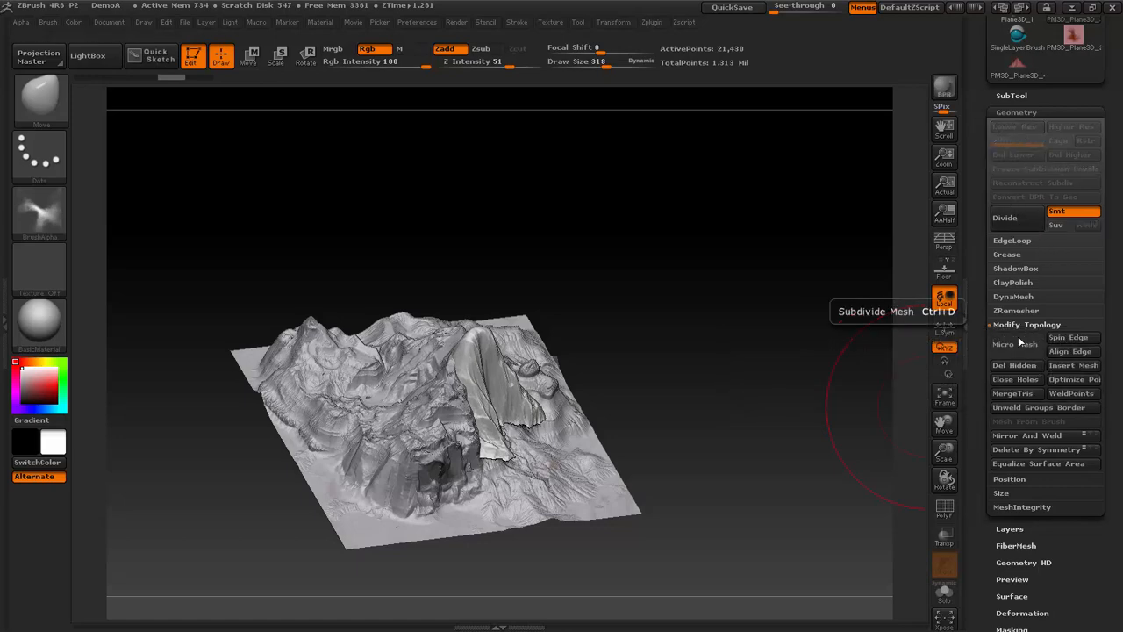
- Check the mountain's wireframe up close and subdivide its mesh once
left_click_drag(742, 331, 667, 331)
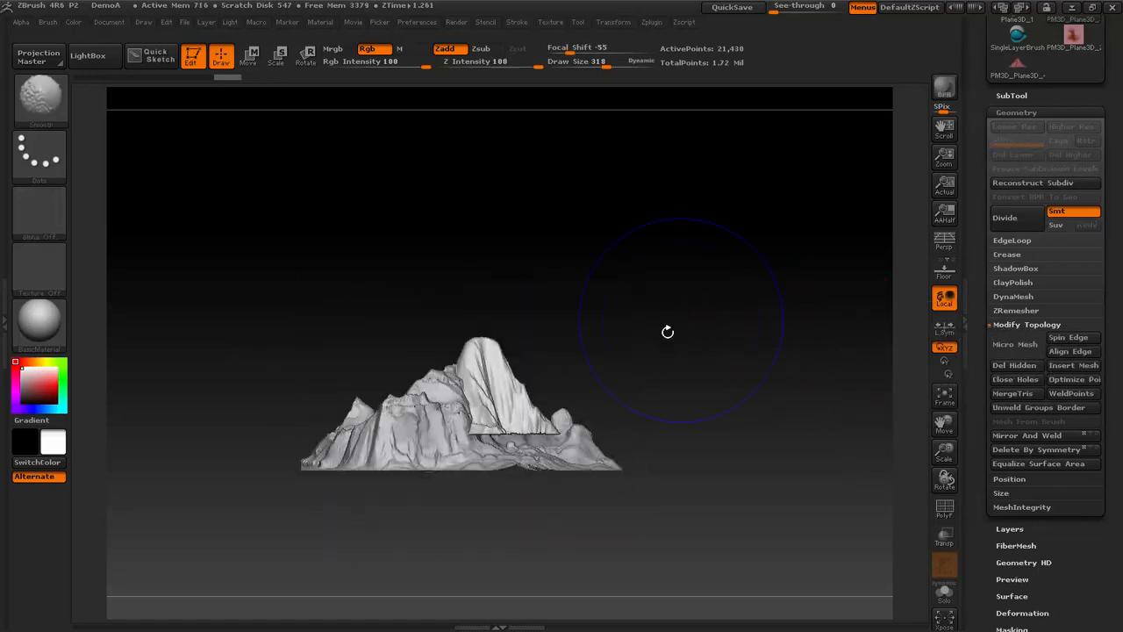
key("f")
key("shift+f")
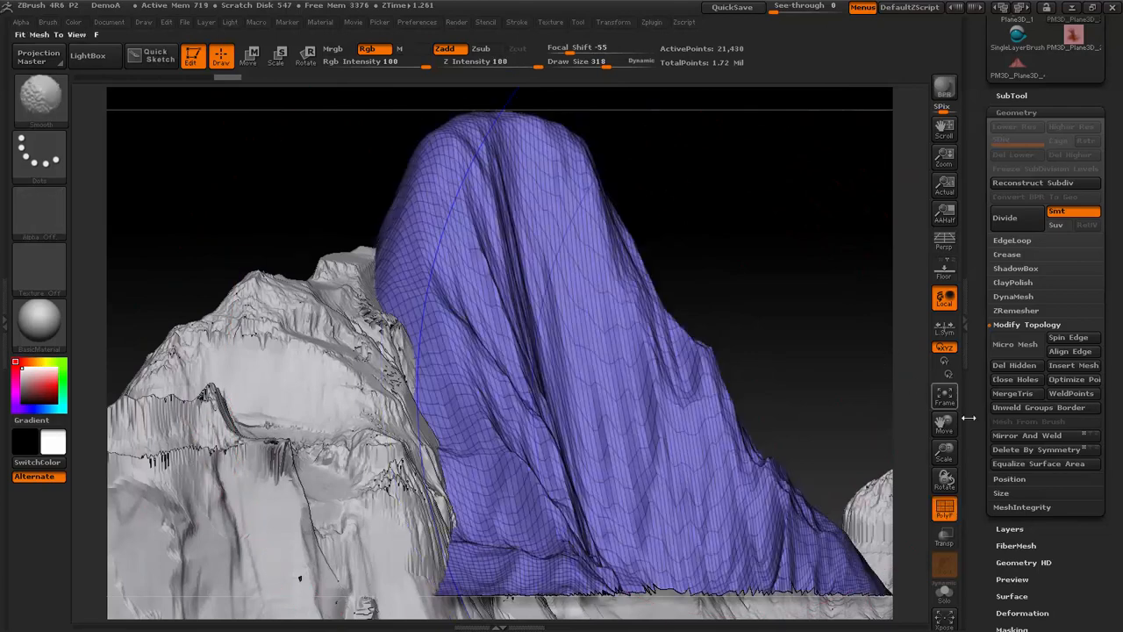
key("shift+f")
left_click_drag(947, 453, 942, 442)
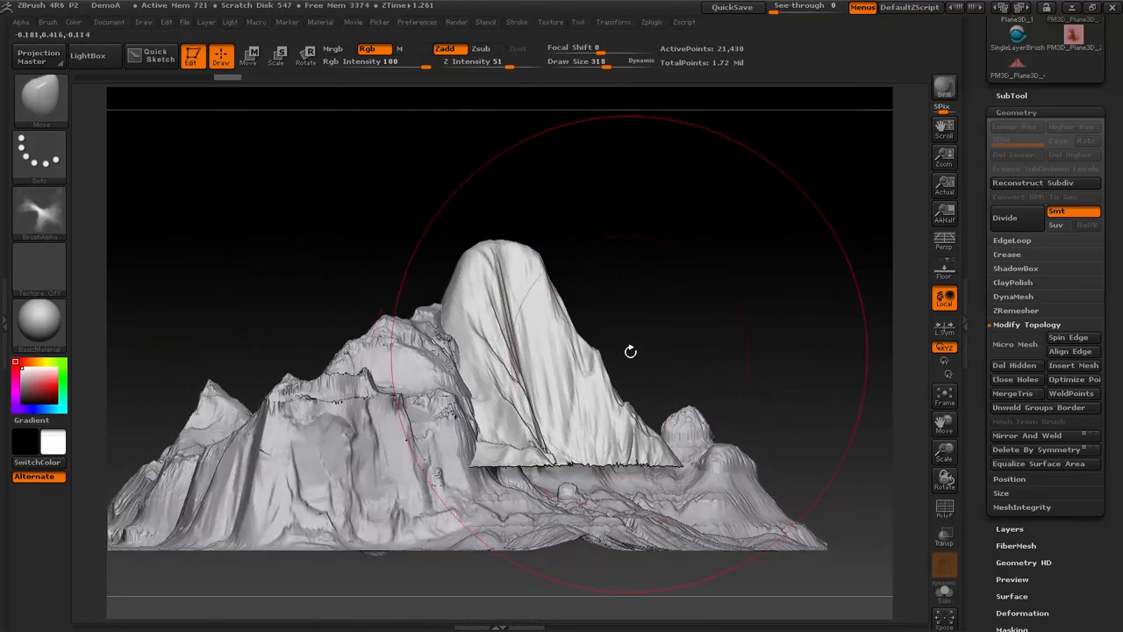
key("ctrl+d")
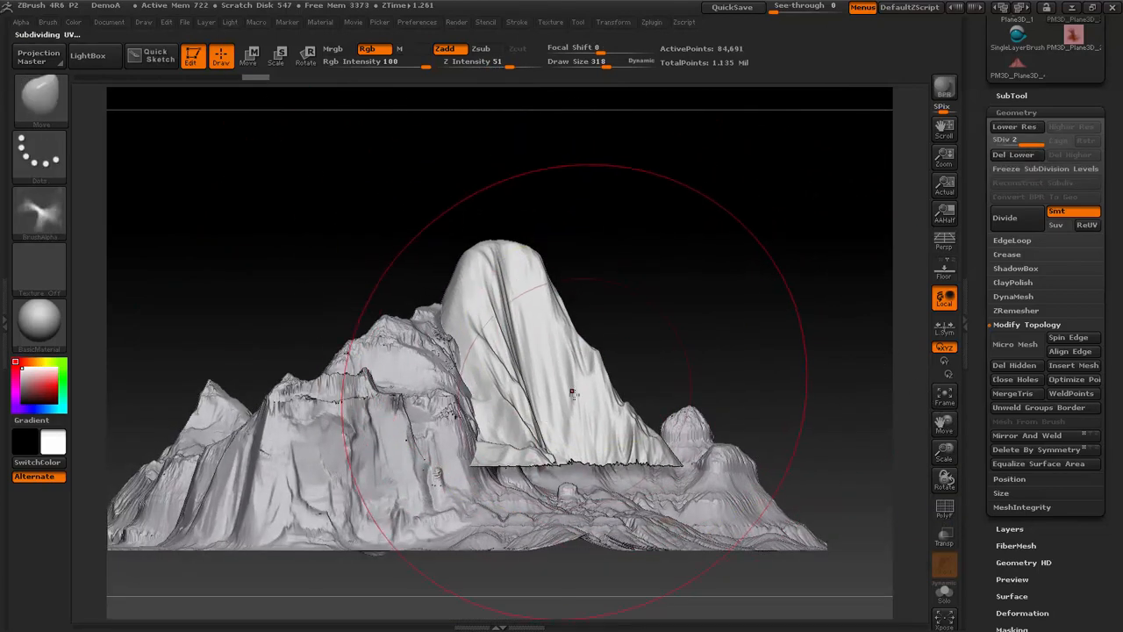
- Lower the mountain onto the terrain with the Transpose line in side view and return to Draw mode with a top view
key("w")
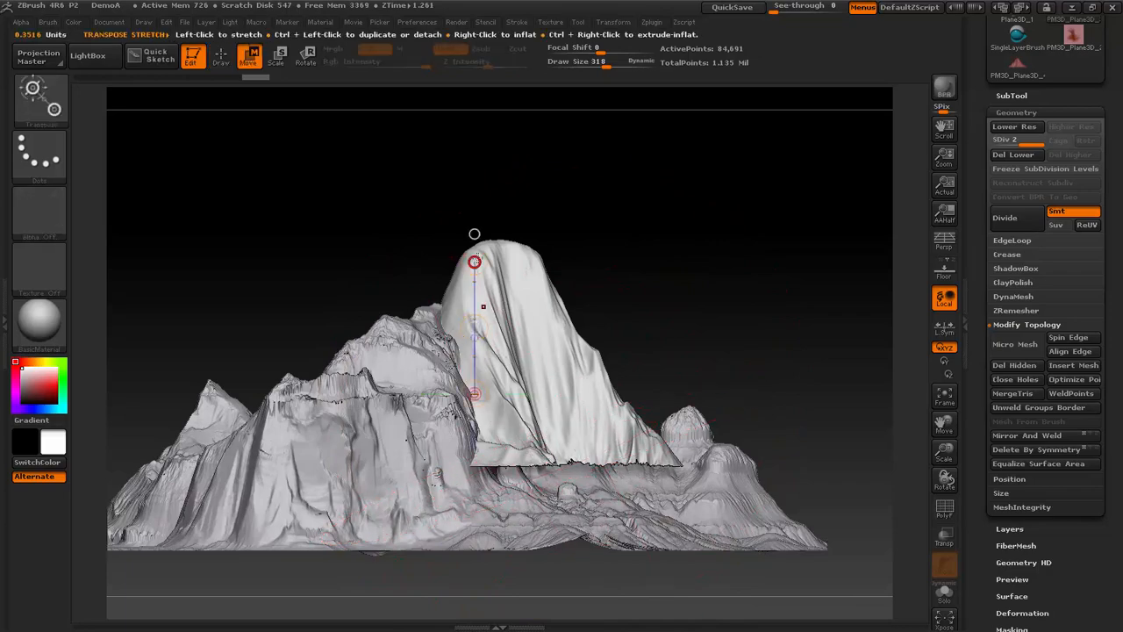
left_click_drag(476, 261, 474, 235)
left_click_drag(477, 325, 480, 362)
left_click_drag(620, 230, 626, 356)
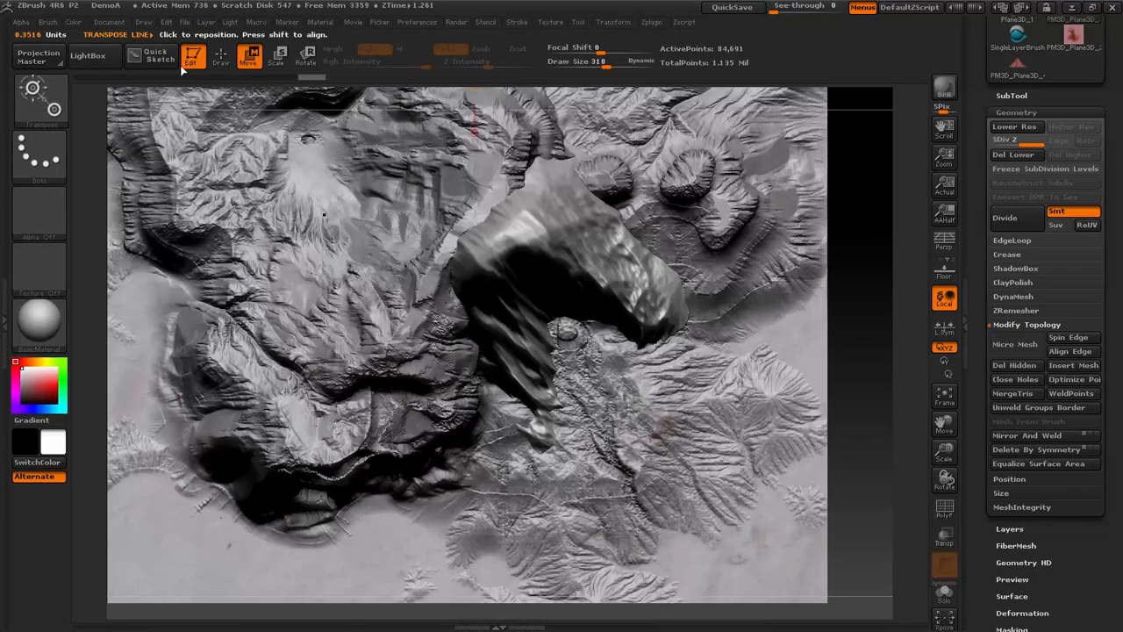
left_click(220, 55)
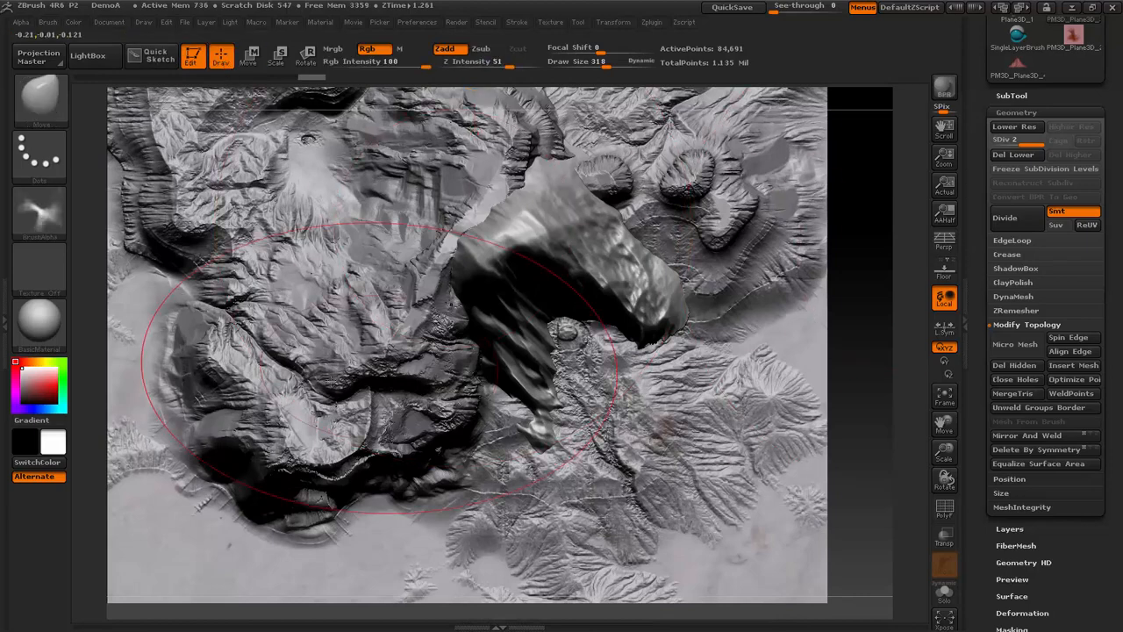
- Choose the Standard brush and import the DemoFlowA BMP image from the Desktop as its alpha
key("b")
left_click(224, 129)
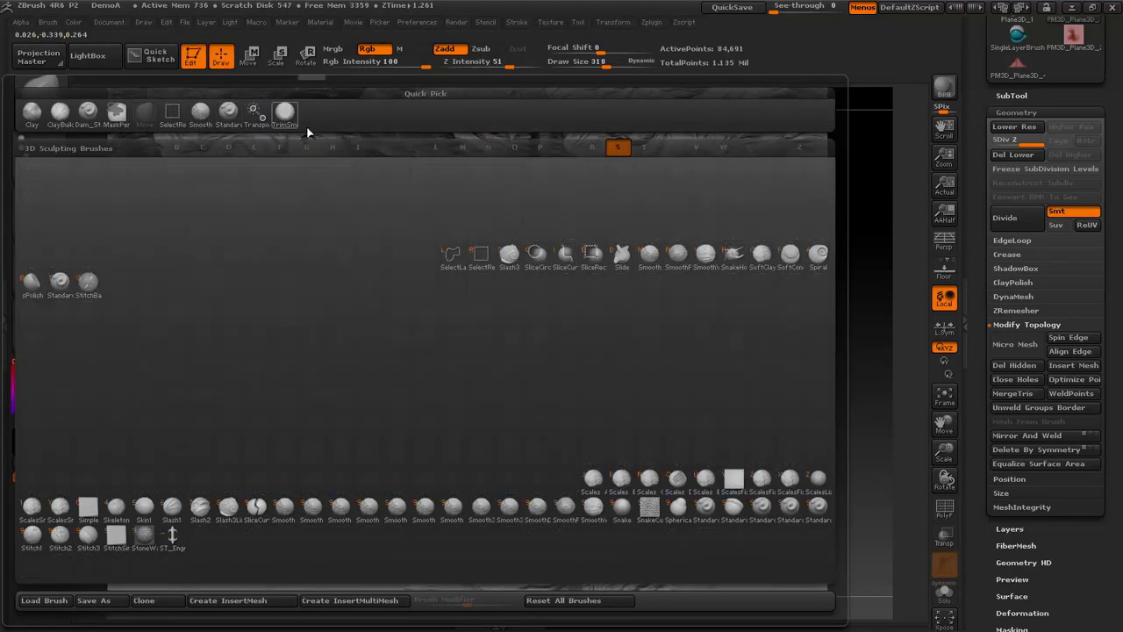
left_click(39, 211)
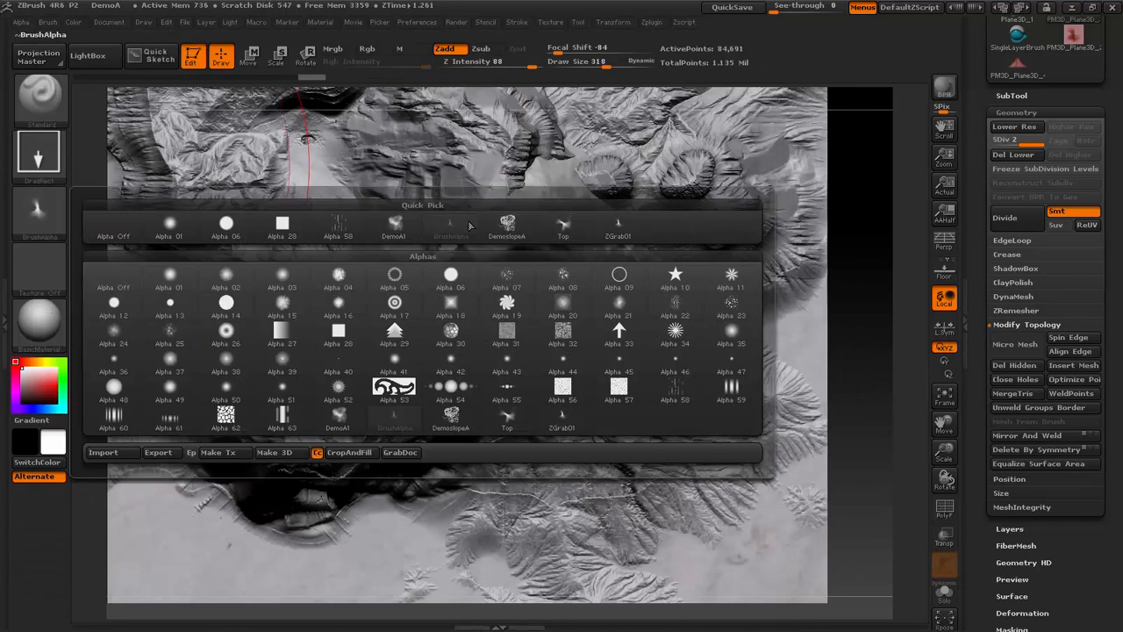
mouse_move(506, 234)
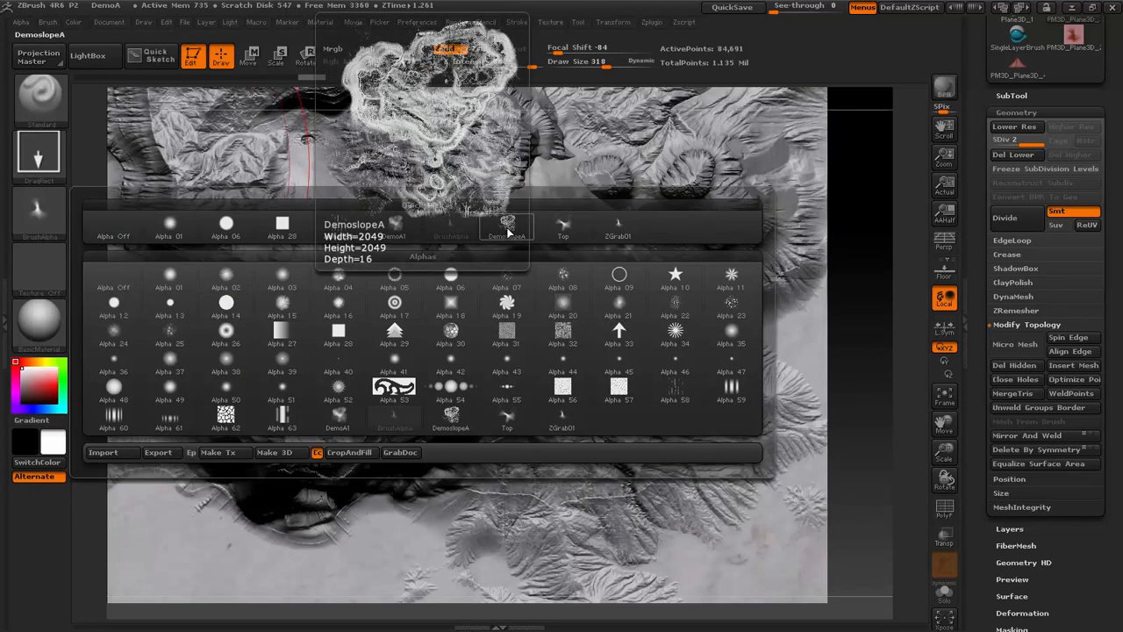
left_click(497, 233)
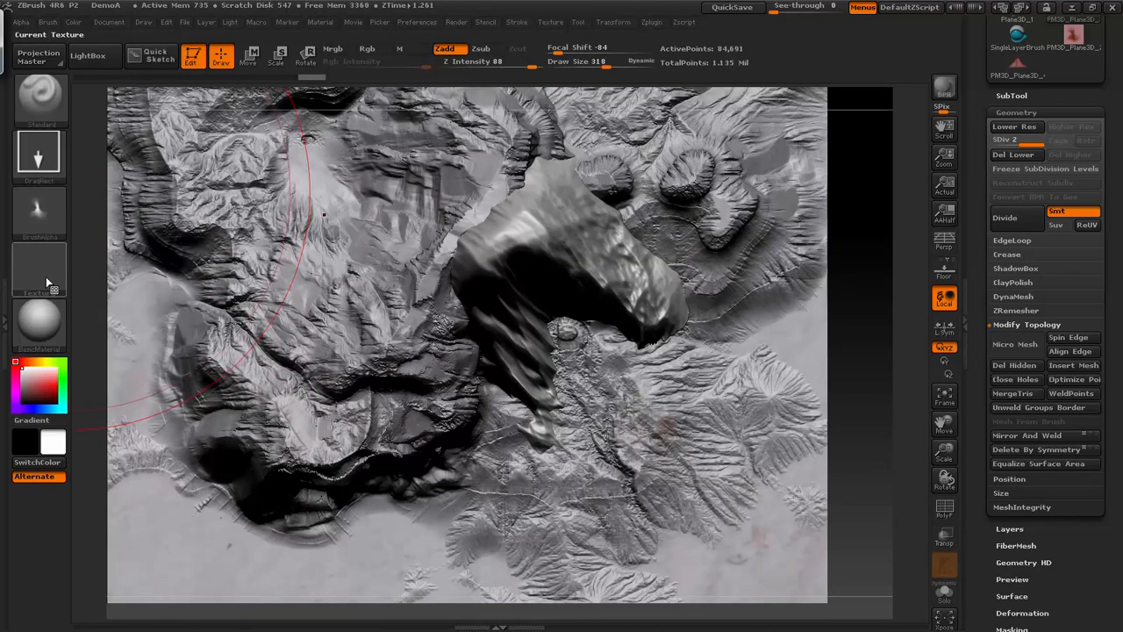
left_click(39, 210)
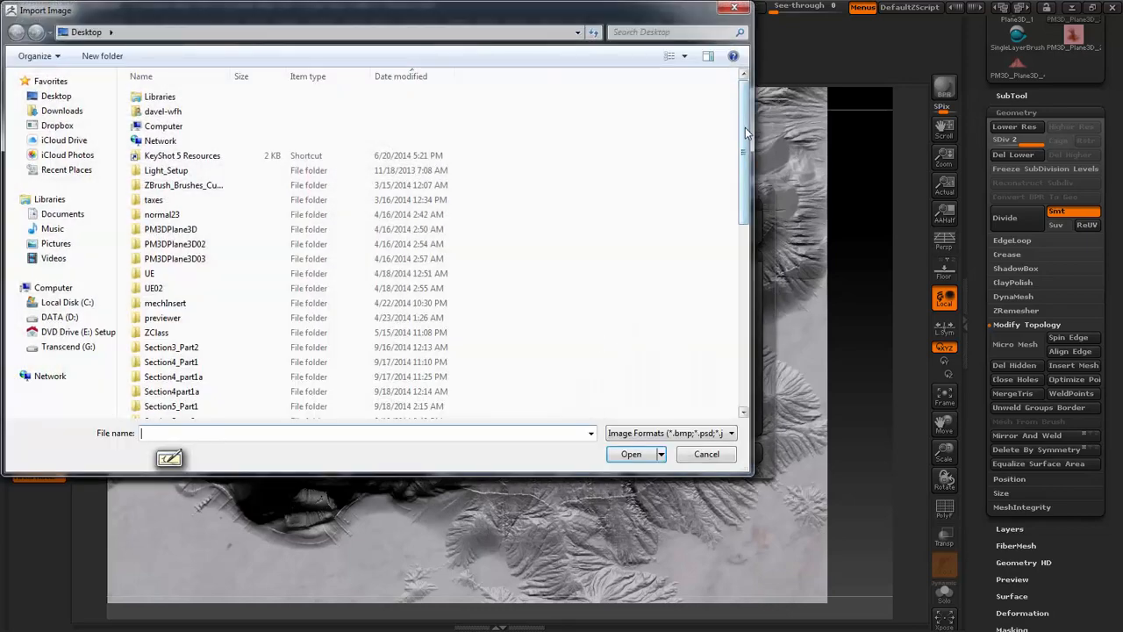
left_click_drag(745, 129, 745, 324)
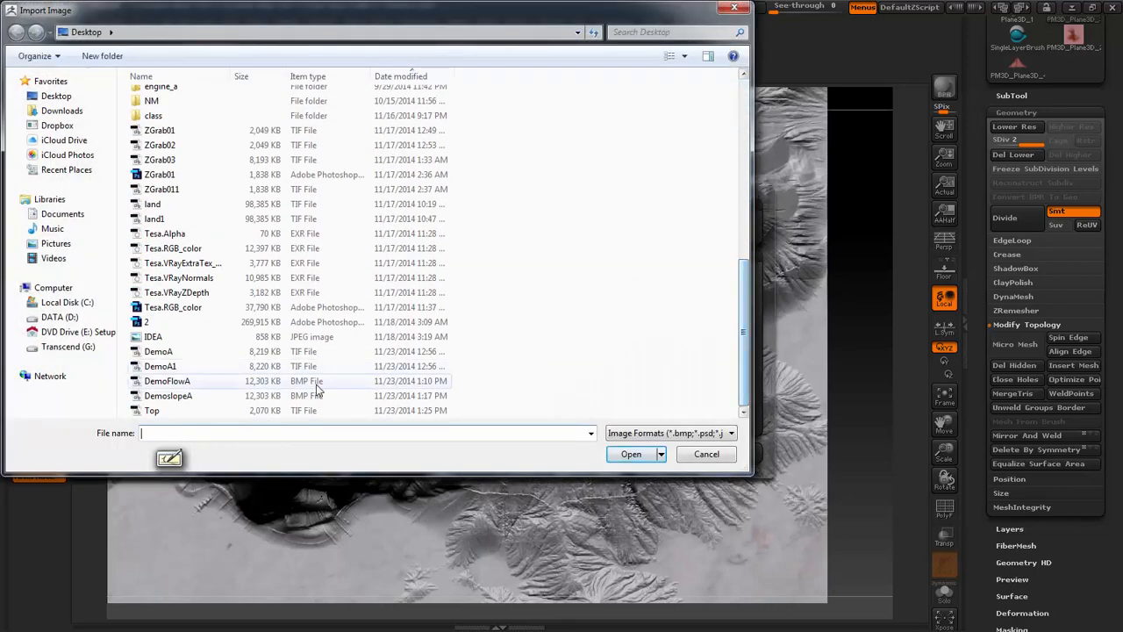
left_click(209, 384)
double_click(214, 384)
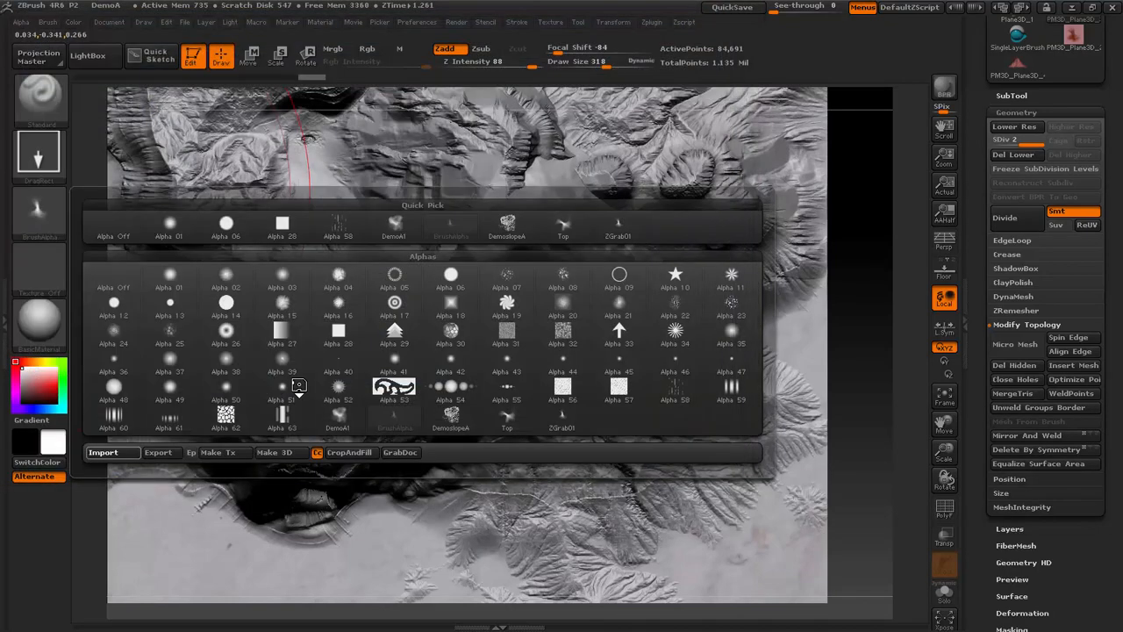
- Save the project as DemoA, overwriting the existing file
key("ctrl+s")
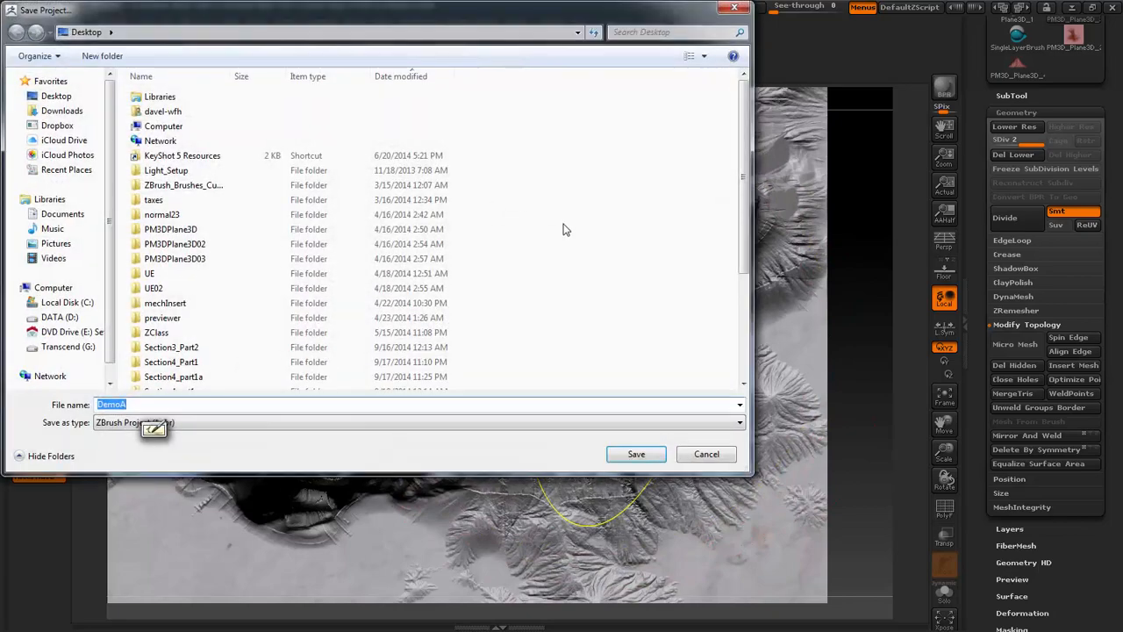
left_click(708, 454)
key("ctrl+s")
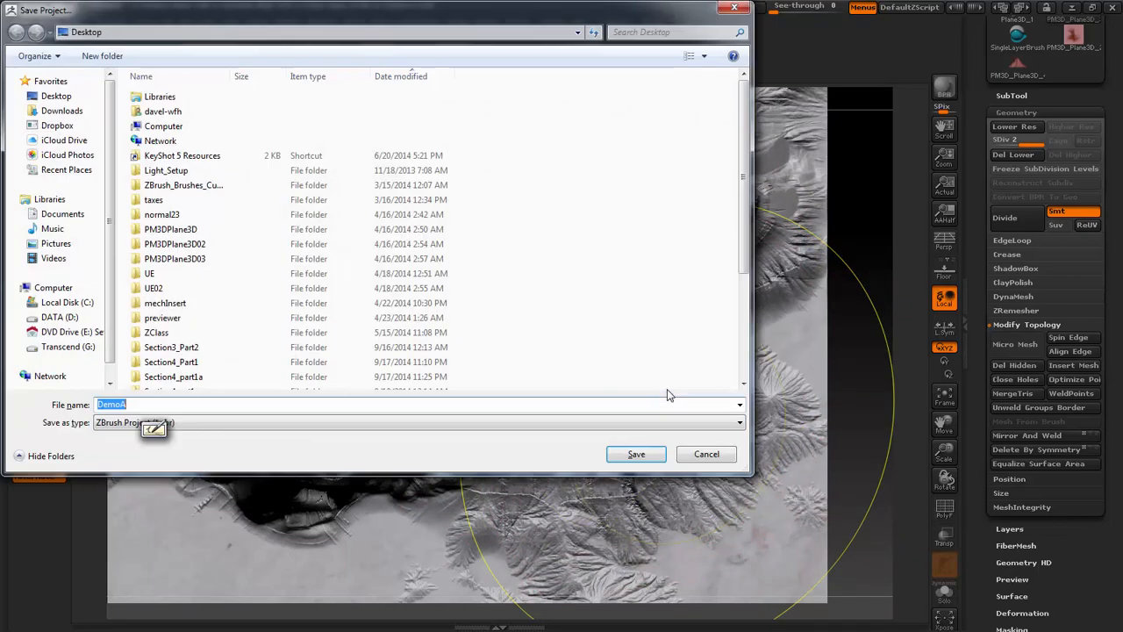
key("Return")
key("Return")
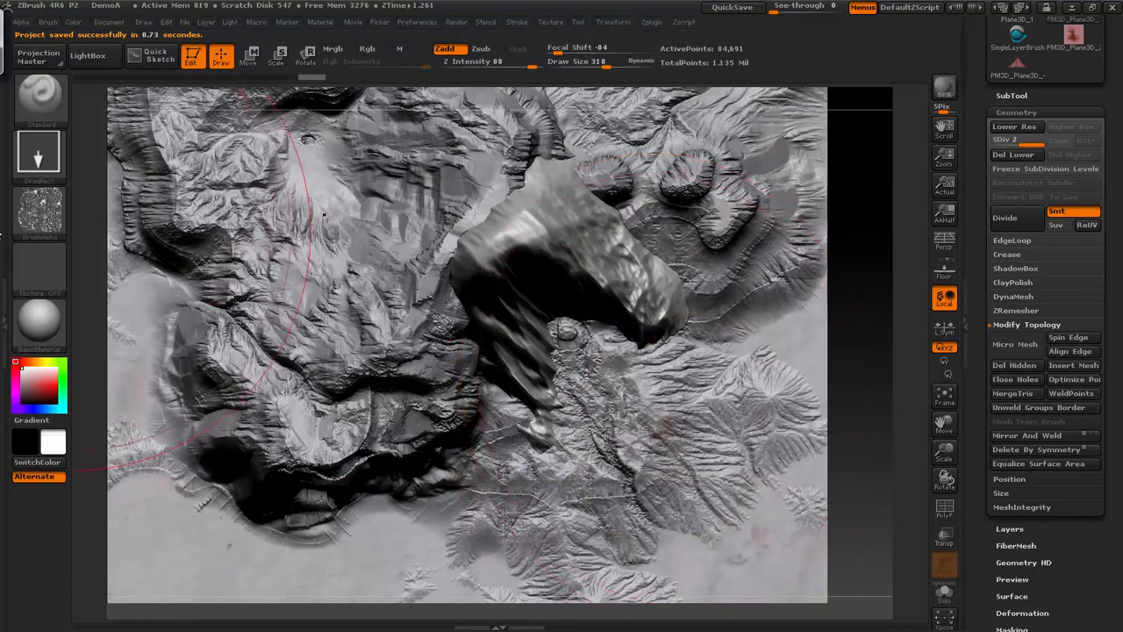
- Try stamping the flow alpha onto the mountain with Draw Size 258 and Z Intensity 18
left_click(51, 210)
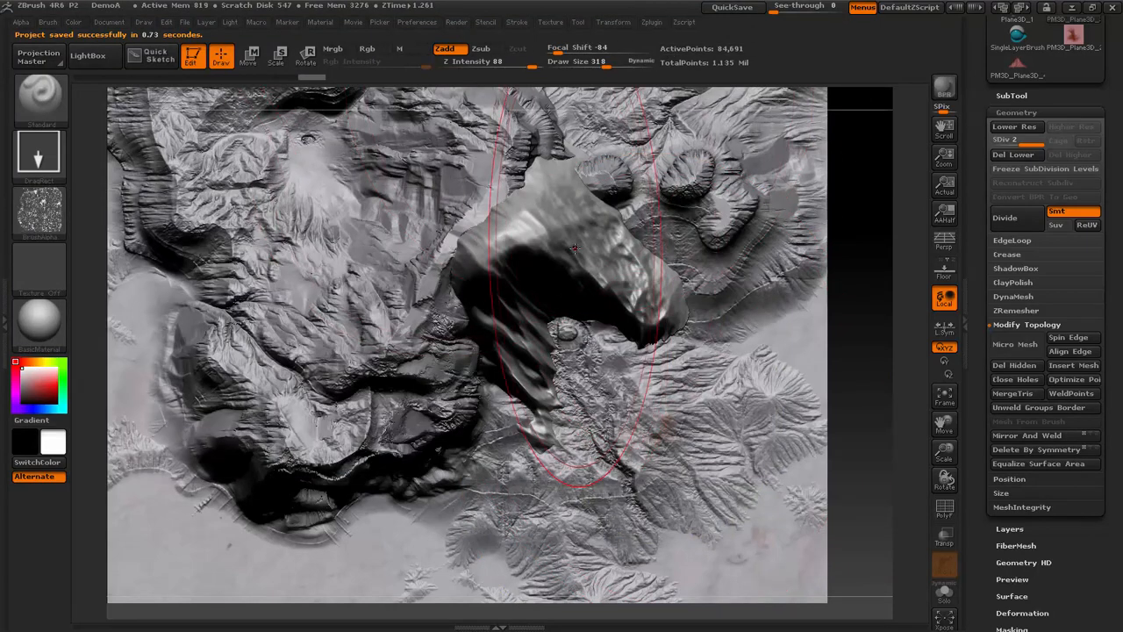
key("[")
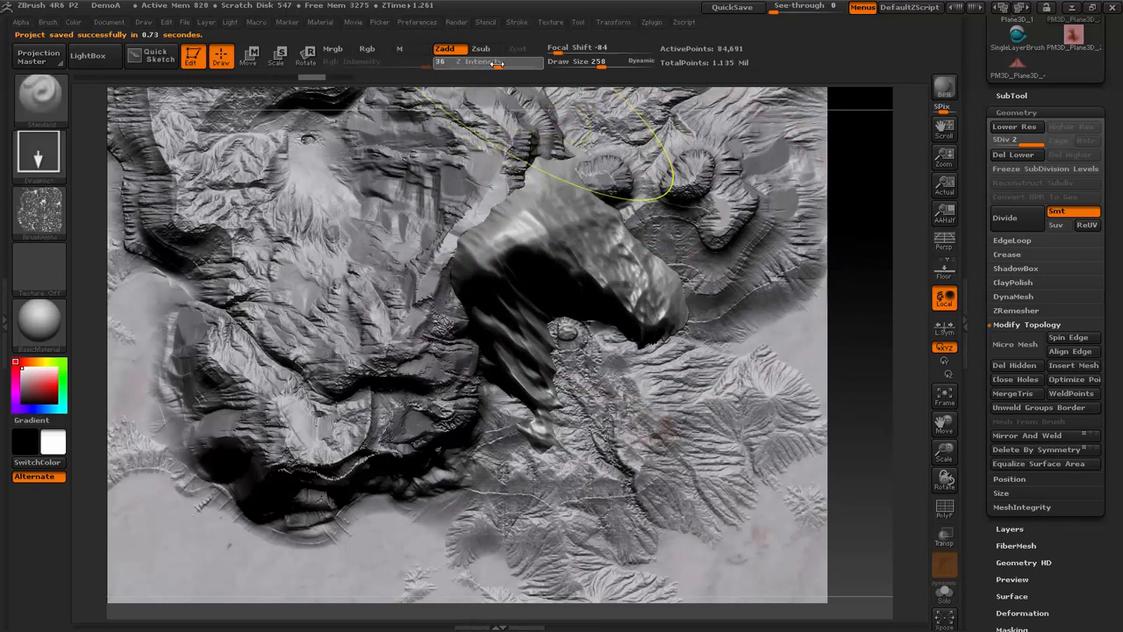
left_click_drag(486, 65, 480, 65)
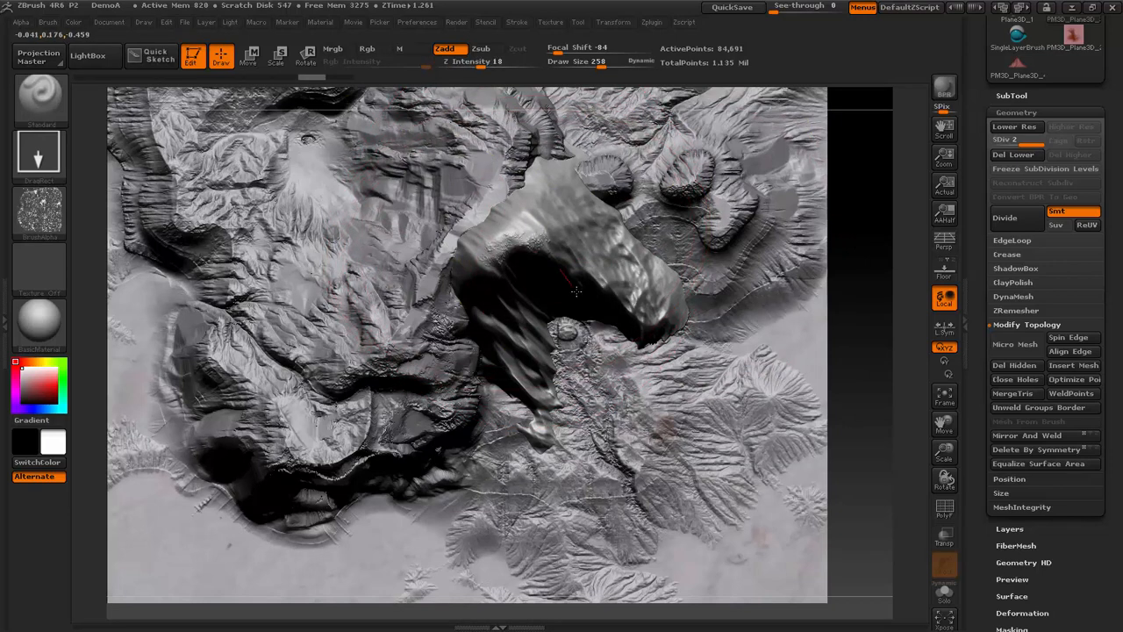
left_click_drag(576, 291, 646, 401)
key("ctrl")
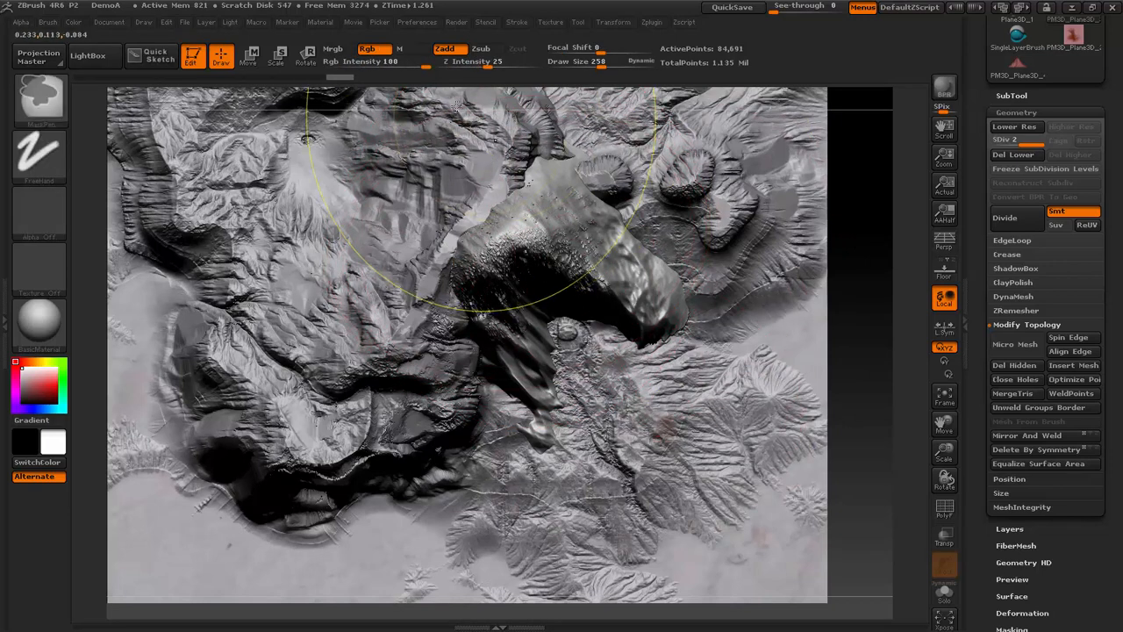
key("ctrl+z")
- Set the Standard brush's Z Intensity to 8 and assign the DemoFlowA alpha to both it and the masking brush
left_click_drag(466, 64, 463, 64)
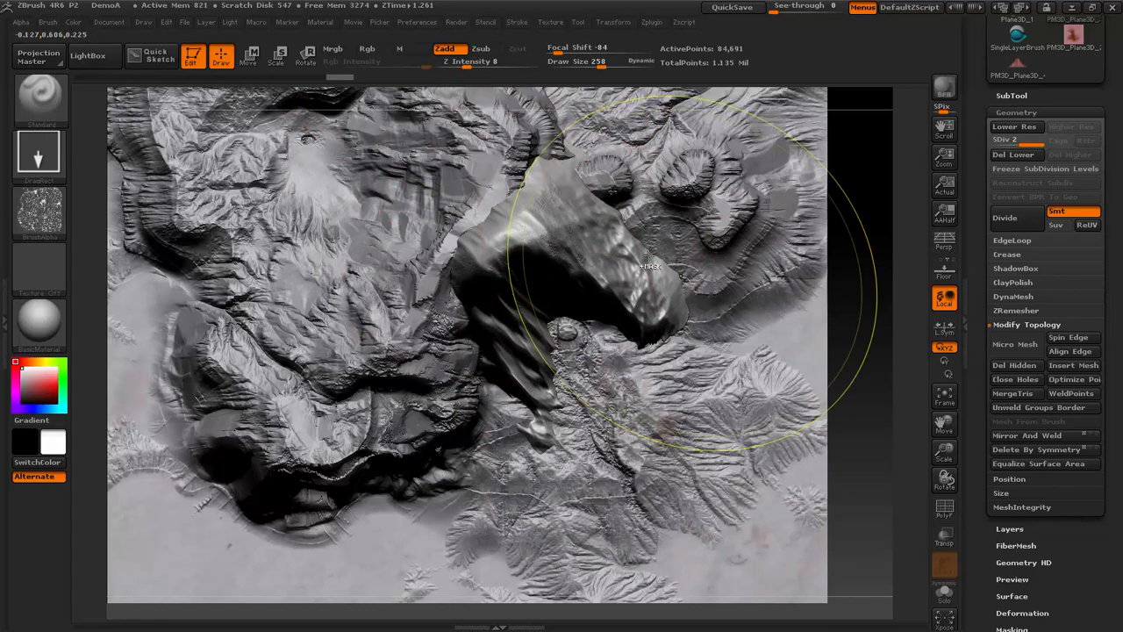
left_click(56, 213)
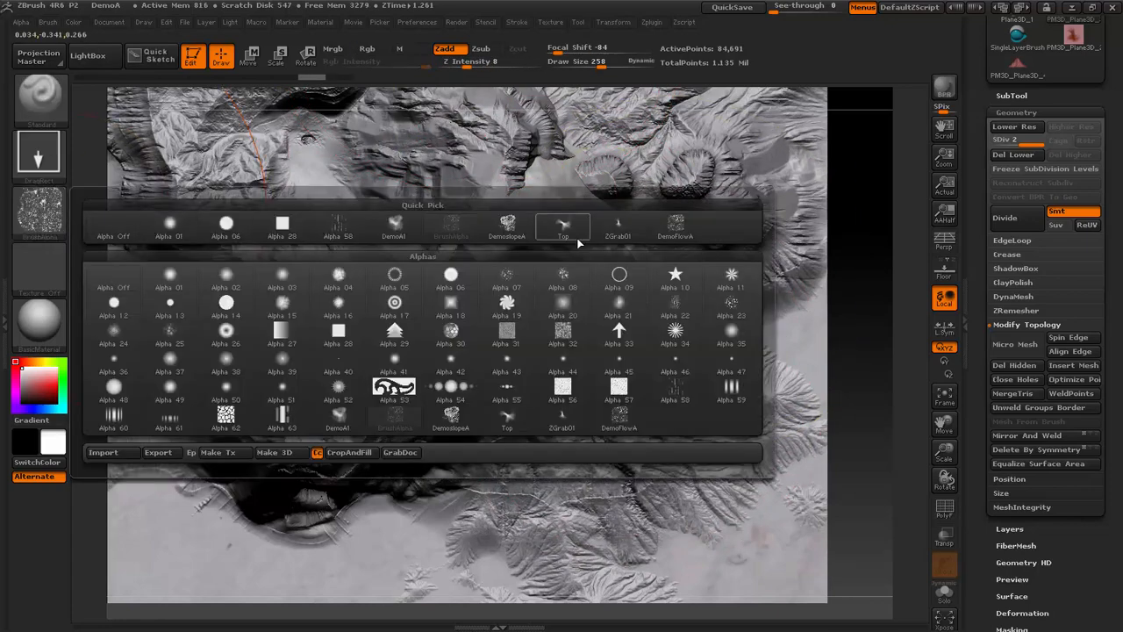
left_click(676, 229)
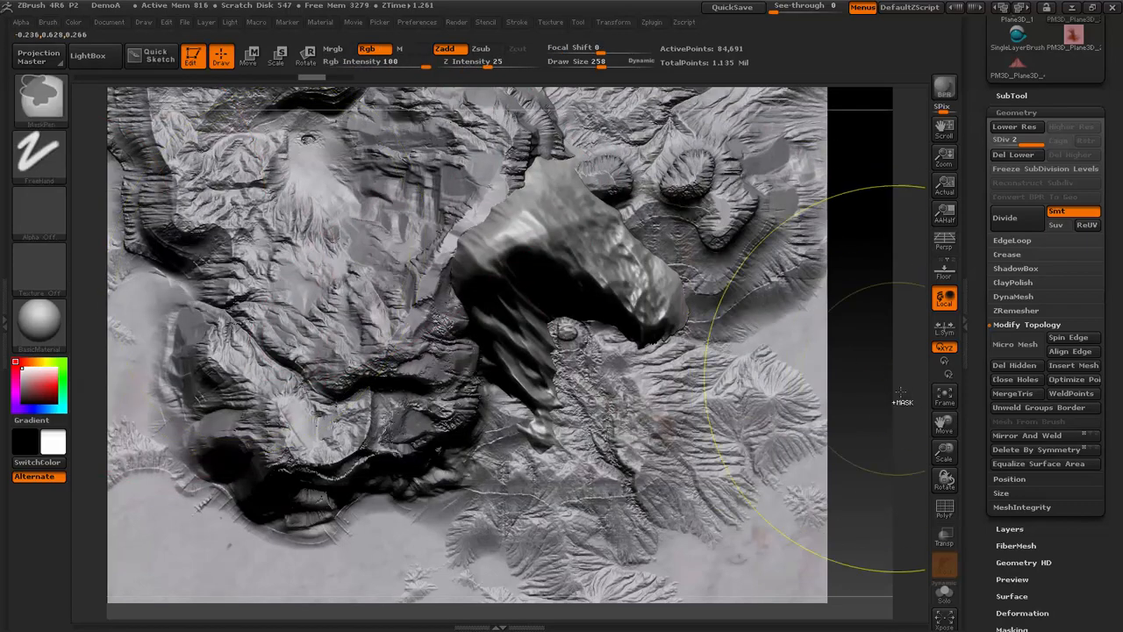
left_click(56, 205)
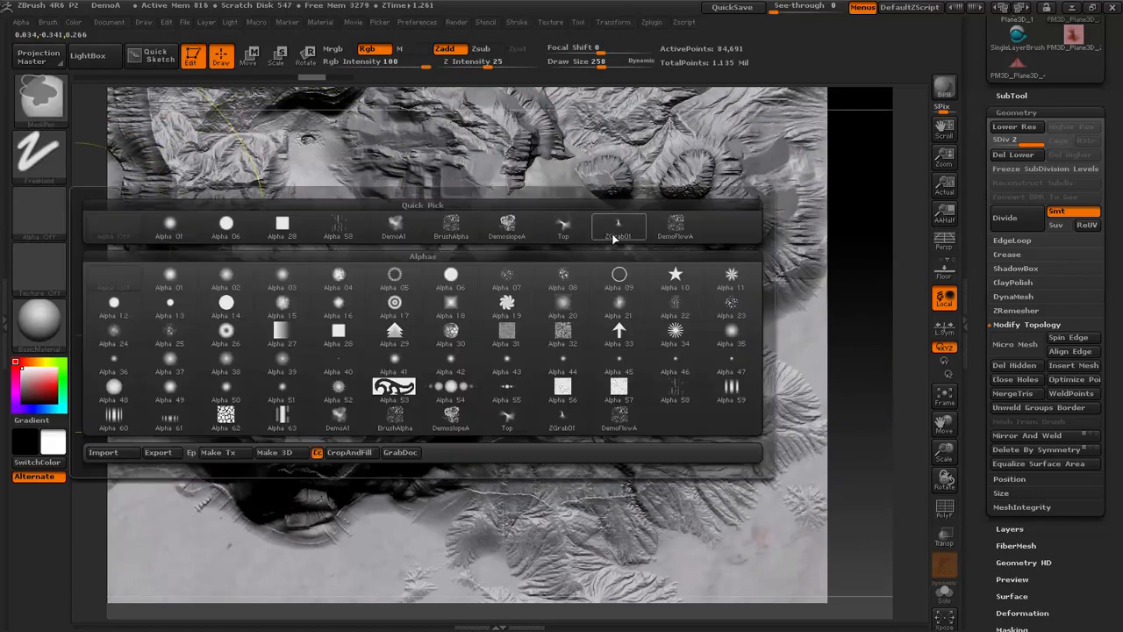
left_click(683, 241)
- Subdivide the mountain twice more to level 4 and apply the DemoFlowA pattern across its surface
left_click_drag(861, 386, 372, 99, "ctrl")
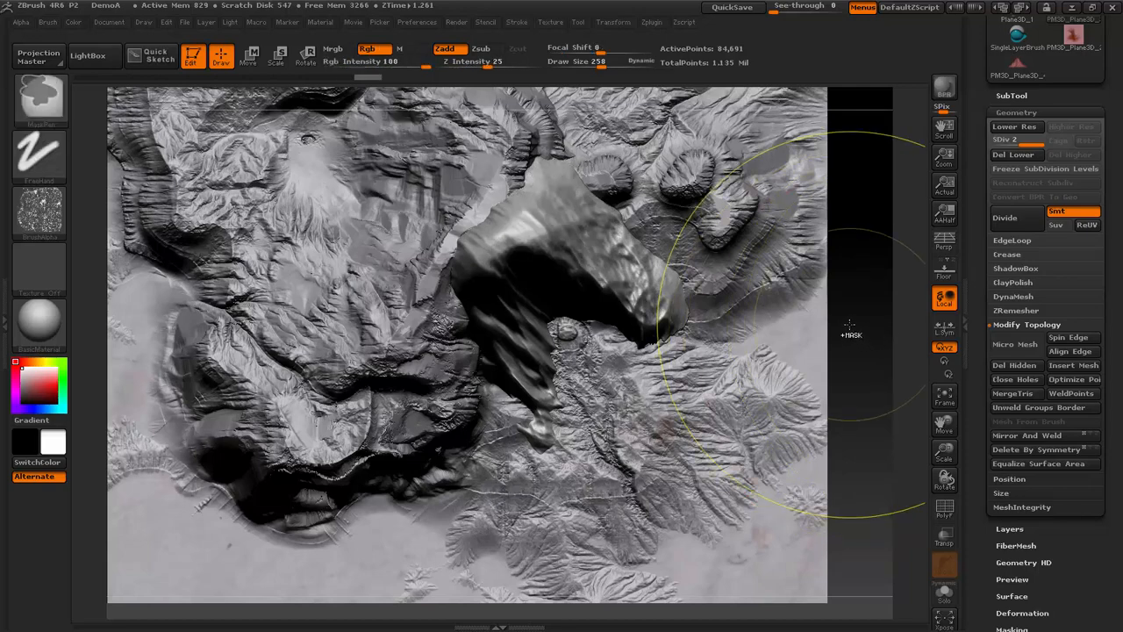
key("ctrl+d")
key("ctrl+d")
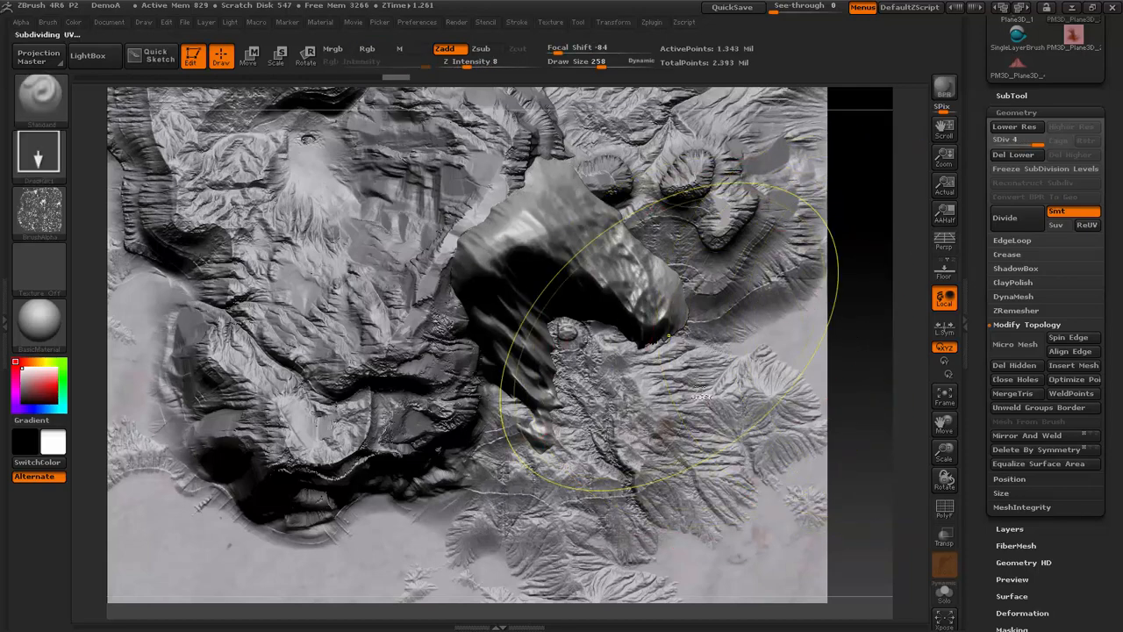
mouse_move(858, 393)
left_mouse_down("ctrl")
mouse_move(745, 251)
mouse_move(412, 109)
mouse_move(357, 128)
mouse_move(353, 105)
mouse_move(324, 86)
left_mouse_up("ctrl")
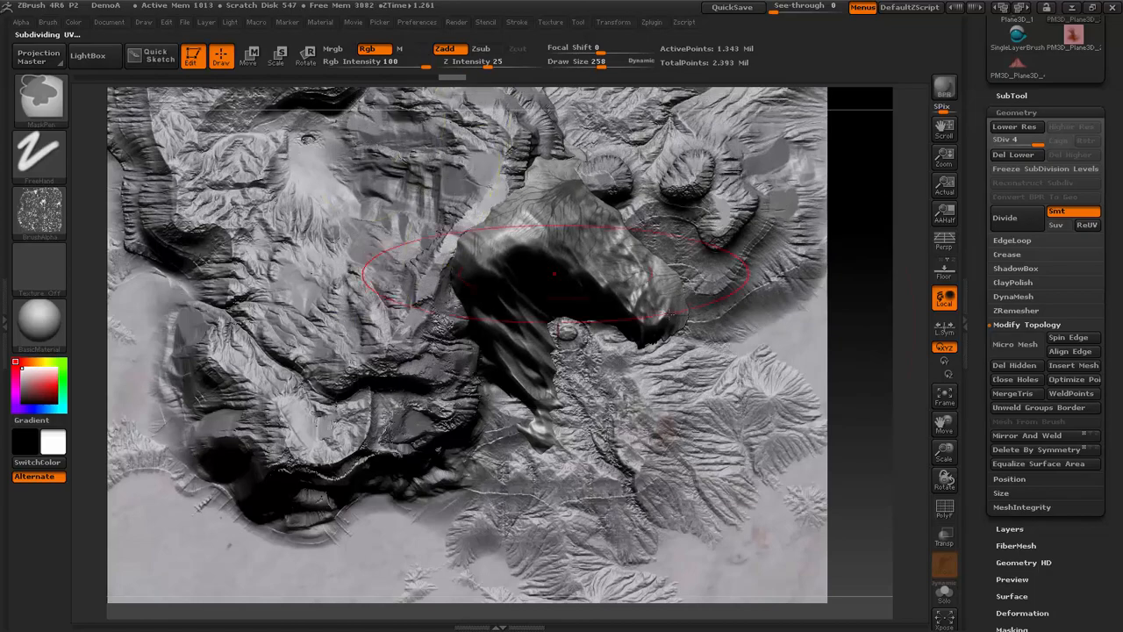
- Try a slight Inflate deformation on the mountain with the DemoFlowA pattern masked
left_click_drag(862, 396, 891, 352)
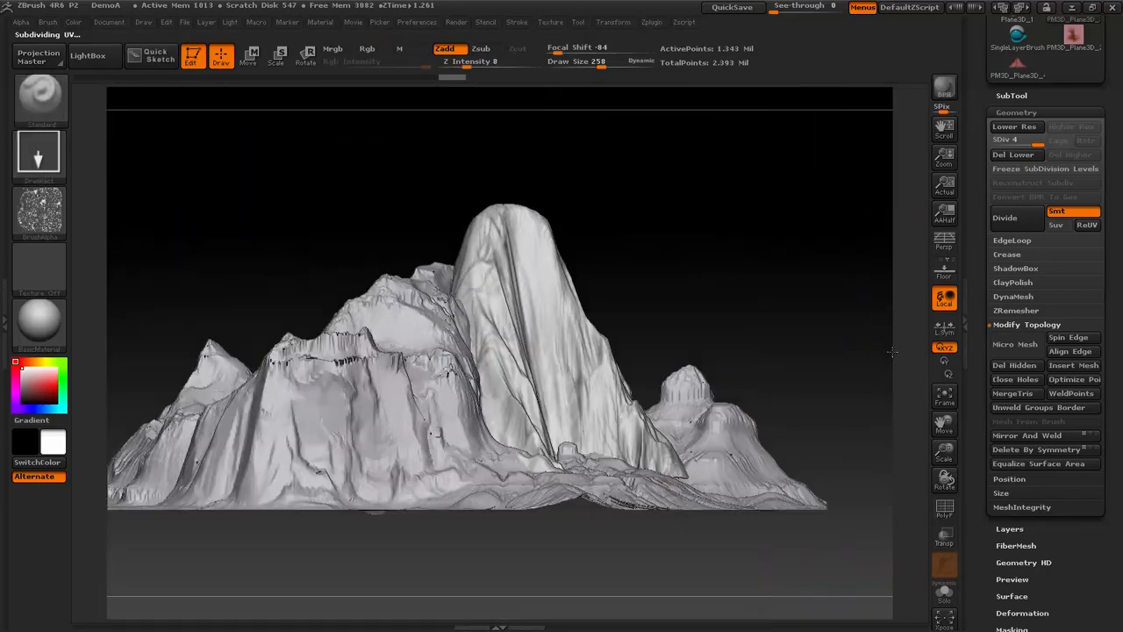
left_click_drag(825, 336, 836, 271)
left_click(824, 268, "ctrl")
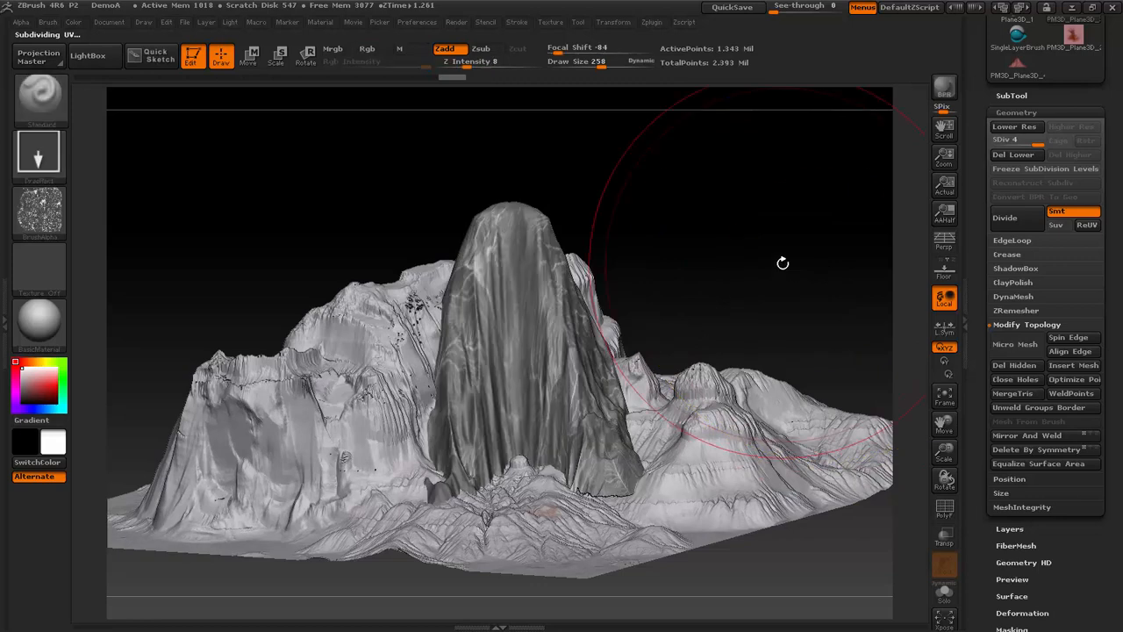
mouse_move(782, 263)
left_mouse_down()
mouse_move(796, 283)
mouse_move(772, 311)
left_mouse_up()
key("b")
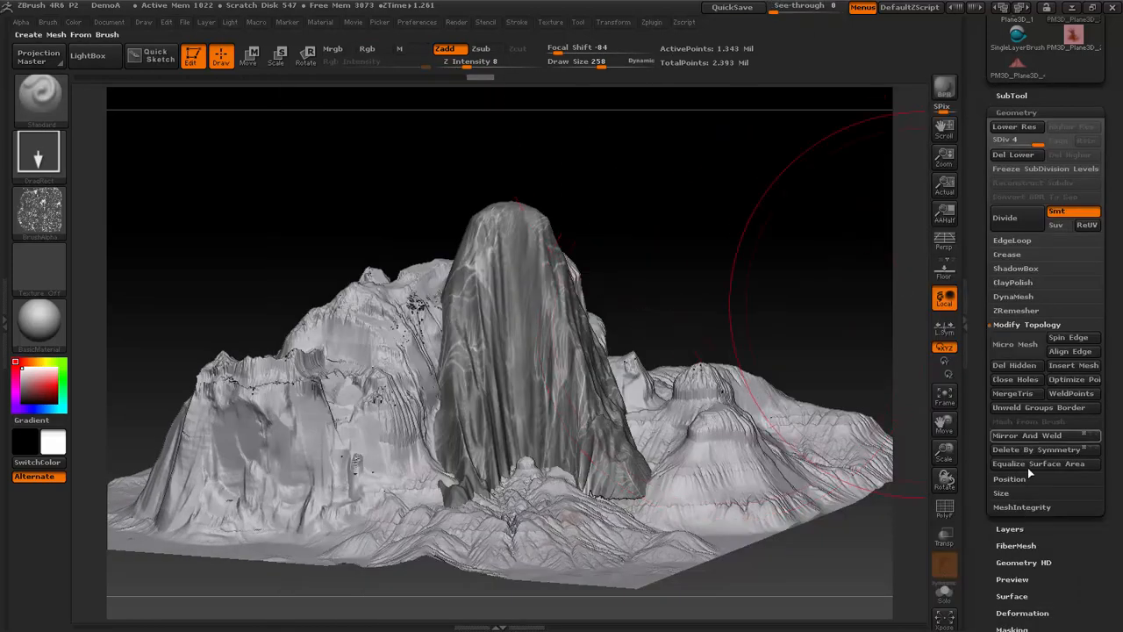
left_click_drag(1091, 569, 1090, 391)
left_click(1025, 434)
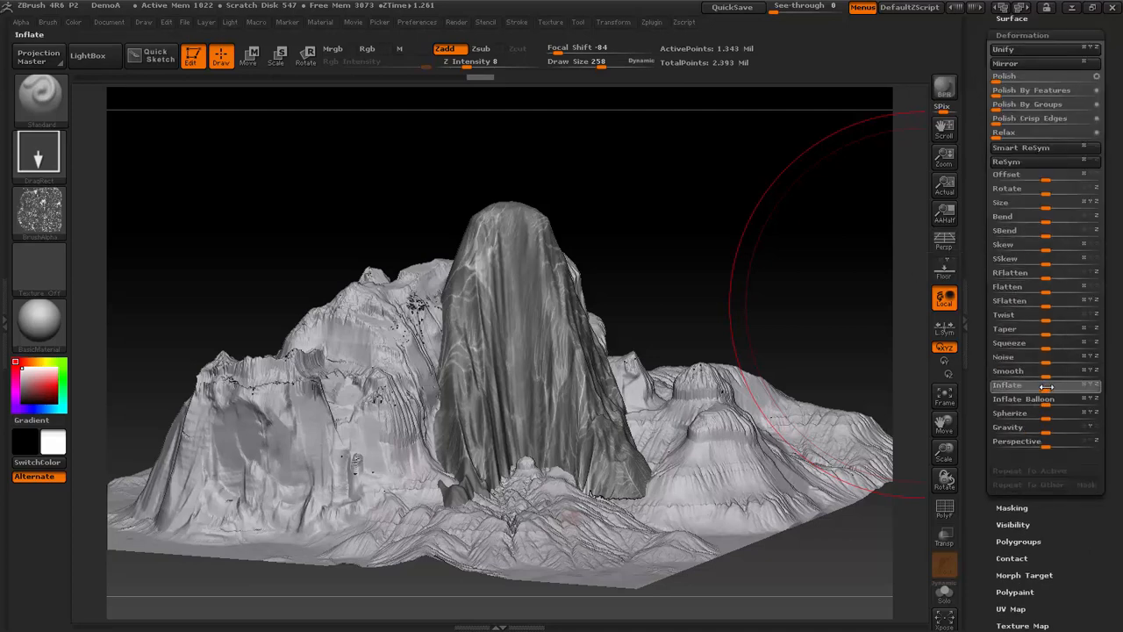
left_click_drag(1041, 387, 1049, 384)
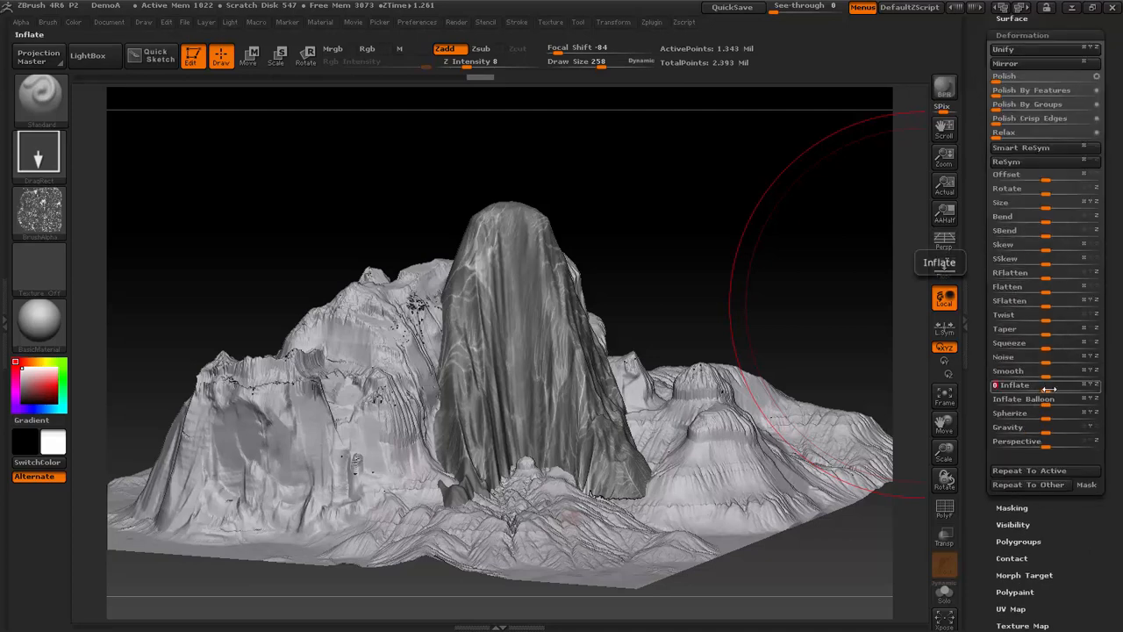
left_click(1044, 391)
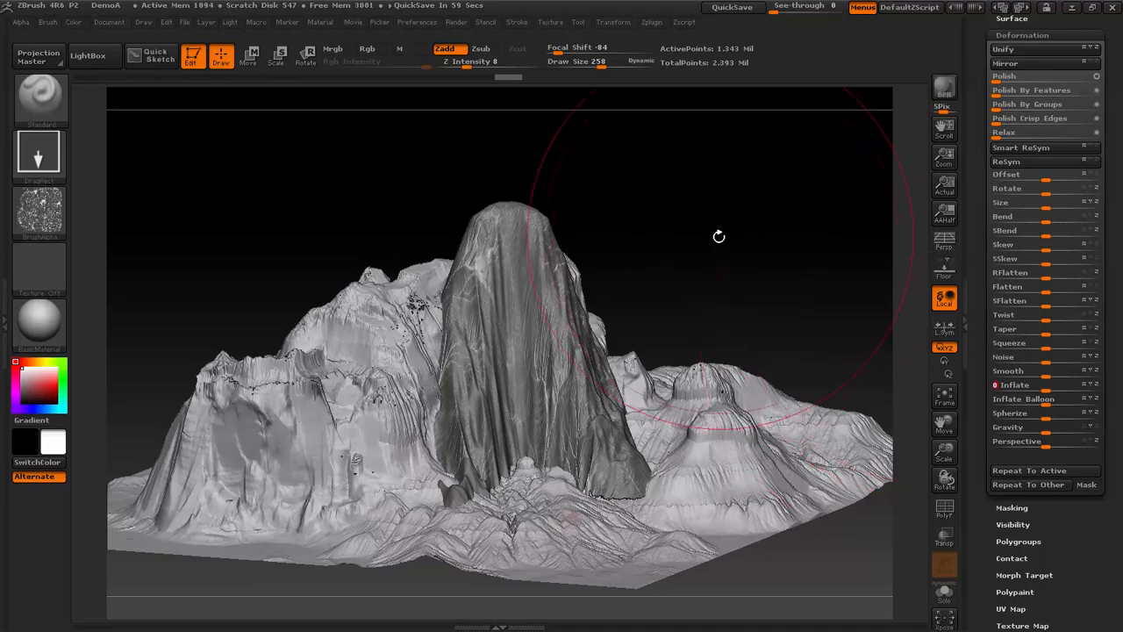
- Apply a negative Inflate deformation of about -5 to the masked mountain and check the carved flow lines
left_click_drag(719, 236, 874, 328)
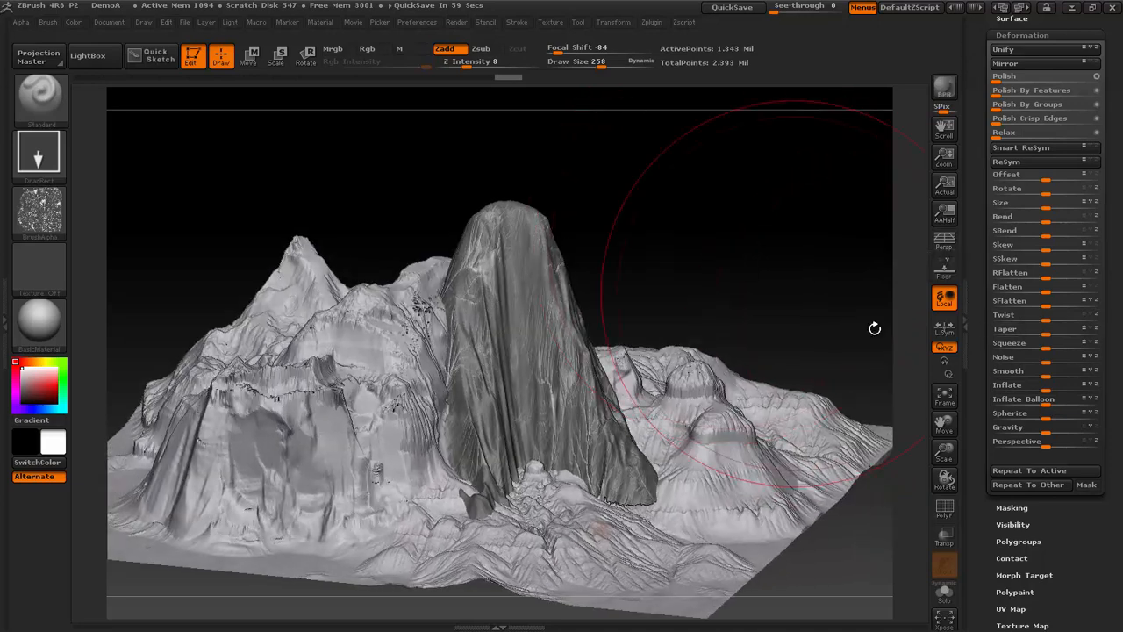
left_click(1037, 389)
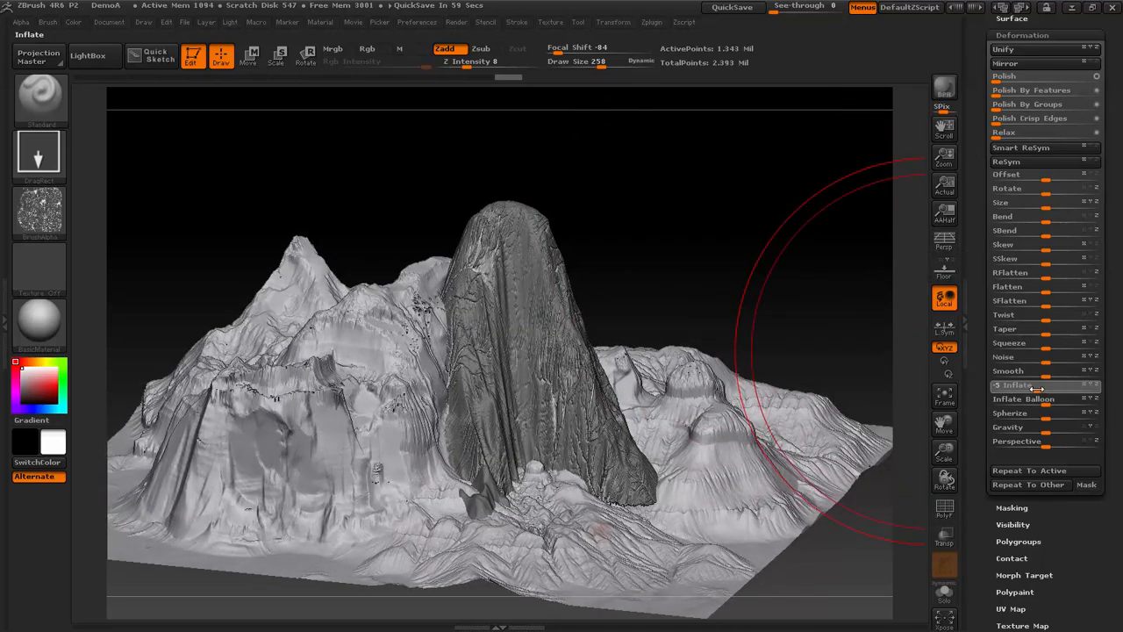
left_click_drag(1037, 389, 1036, 389)
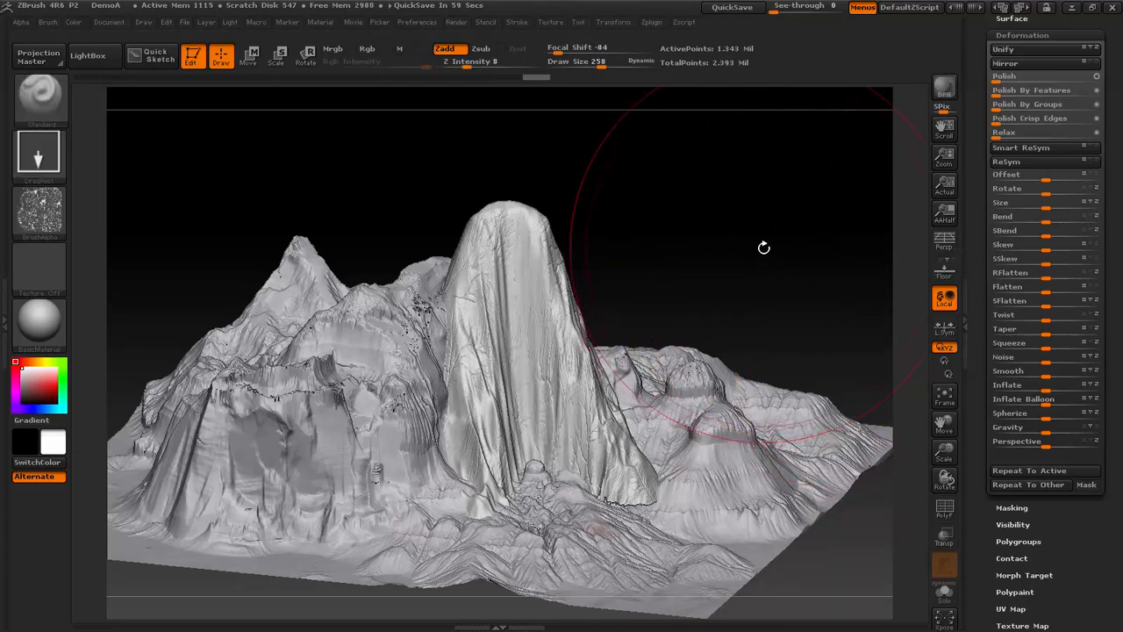
mouse_move(763, 245)
left_mouse_down()
mouse_move(744, 231)
mouse_move(796, 269)
mouse_move(794, 280)
left_mouse_up()
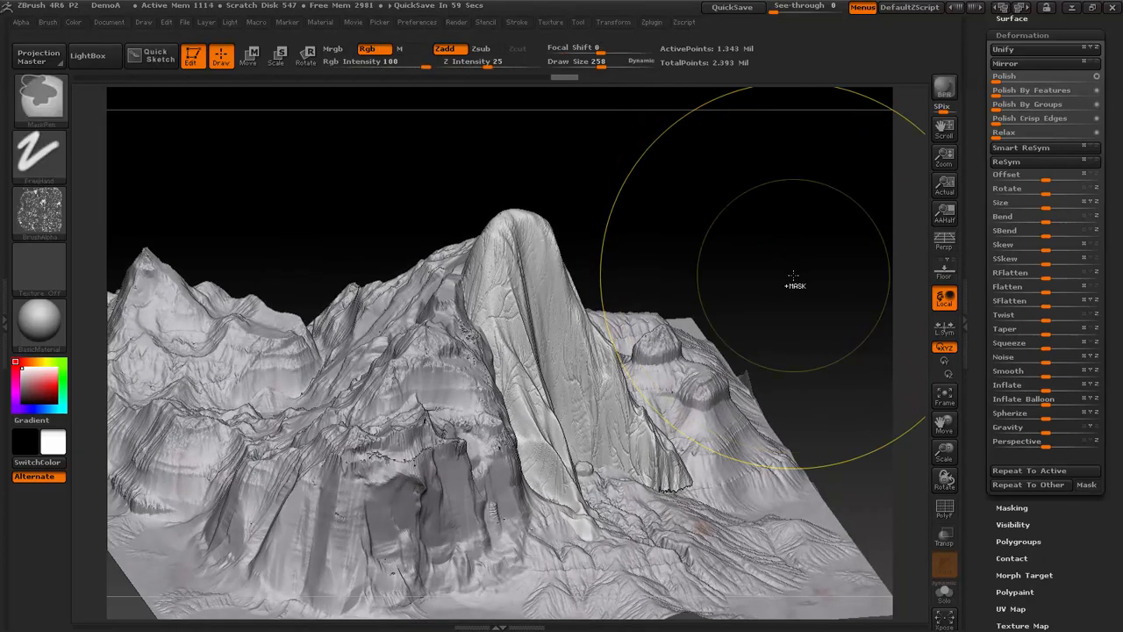
left_click(794, 281, "ctrl")
- Delete the mountain subtool PM3D_Plane3D_3, keeping only the terrain
left_click_drag(1117, 101, 1114, 151)
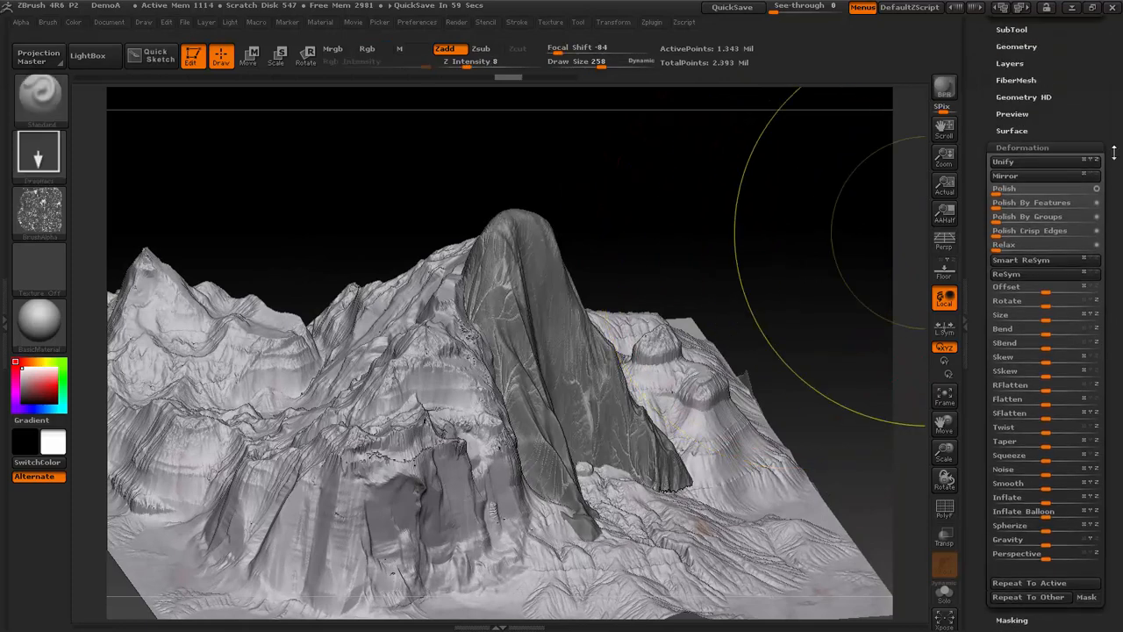
left_click_drag(1044, 46, 1042, 97)
left_click(1027, 79)
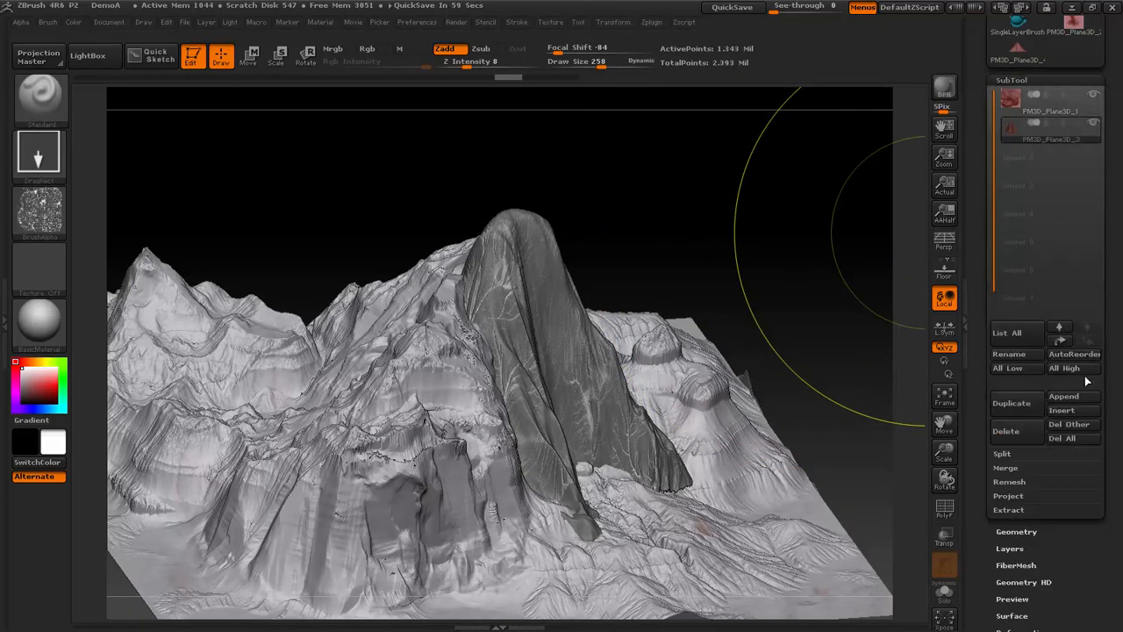
left_click(1006, 431)
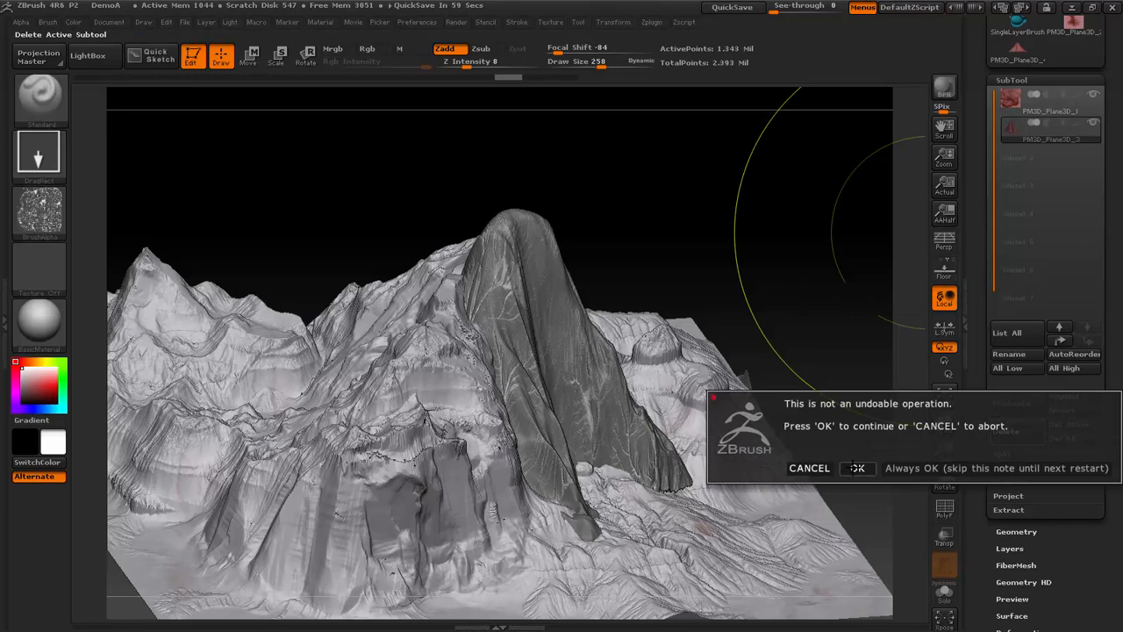
left_click(854, 467)
- Choose the TrimSmoothBorder brush and set its Draw Size to 88 for work on the terrain's cliffs
mouse_move(763, 188)
left_mouse_down()
mouse_move(805, 206)
mouse_move(796, 187)
left_mouse_up()
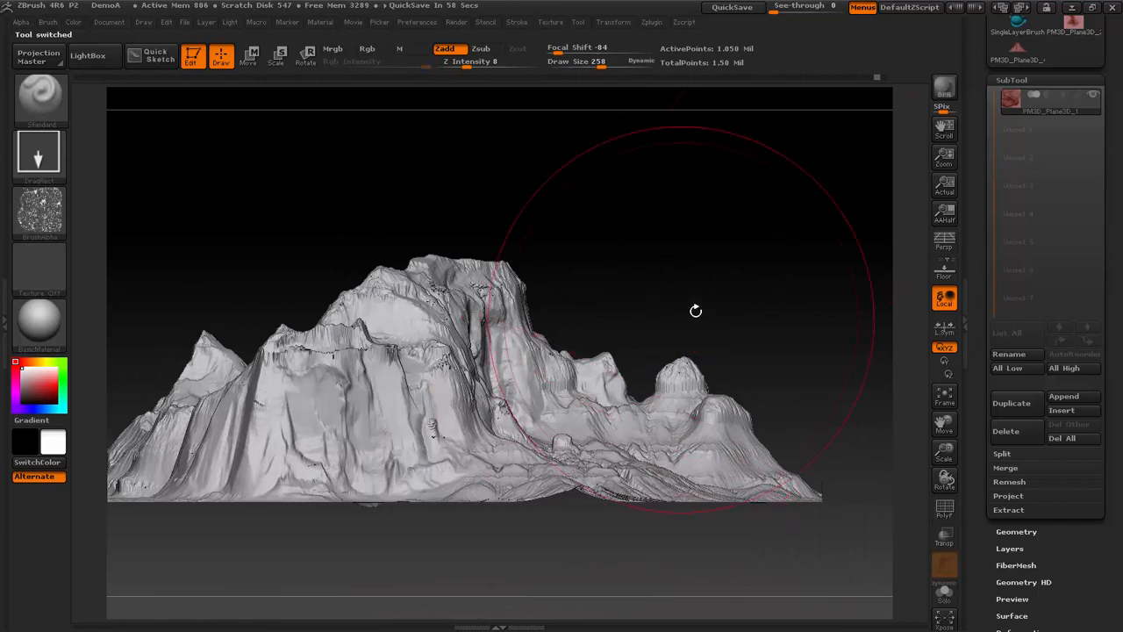
left_click_drag(694, 310, 664, 310)
left_click_drag(705, 230, 625, 241)
key("b")
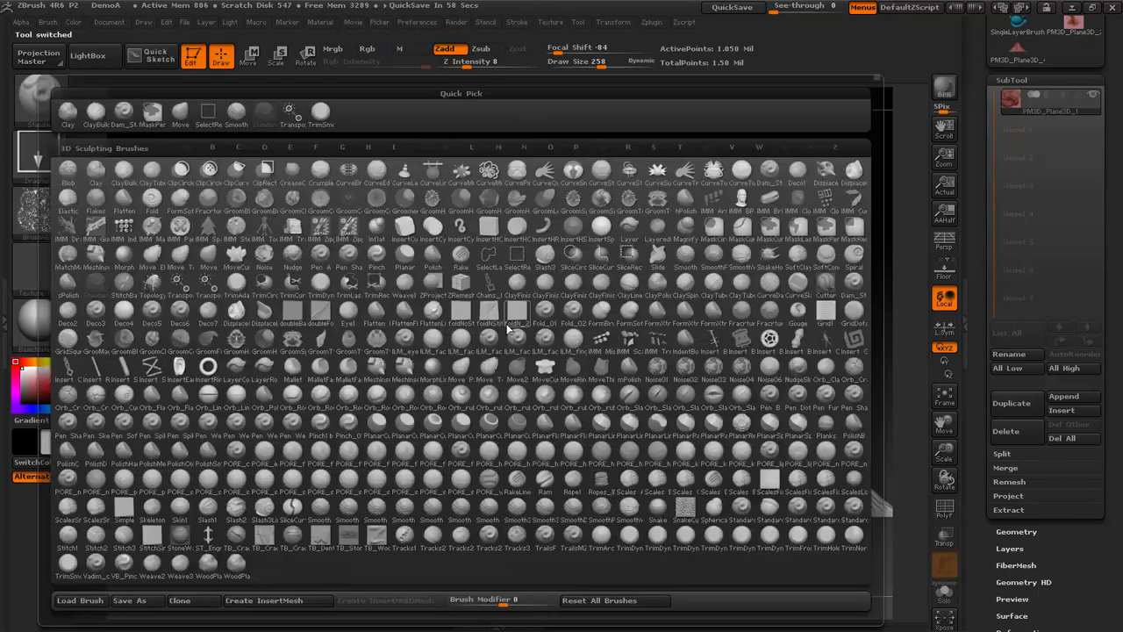
key("s")
key("t")
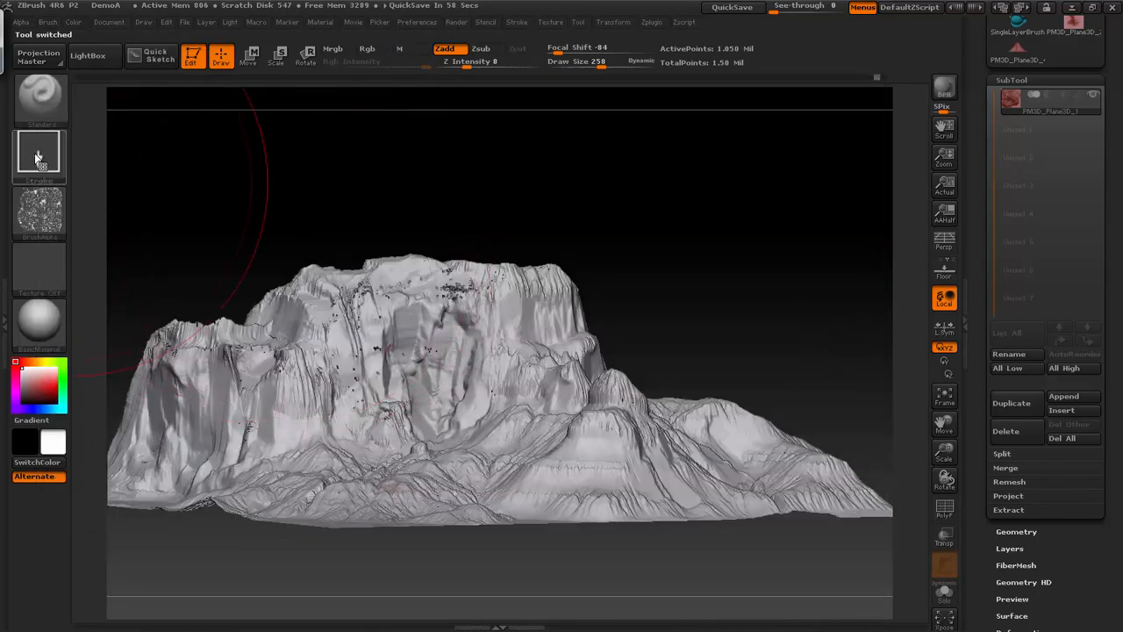
left_click(40, 93)
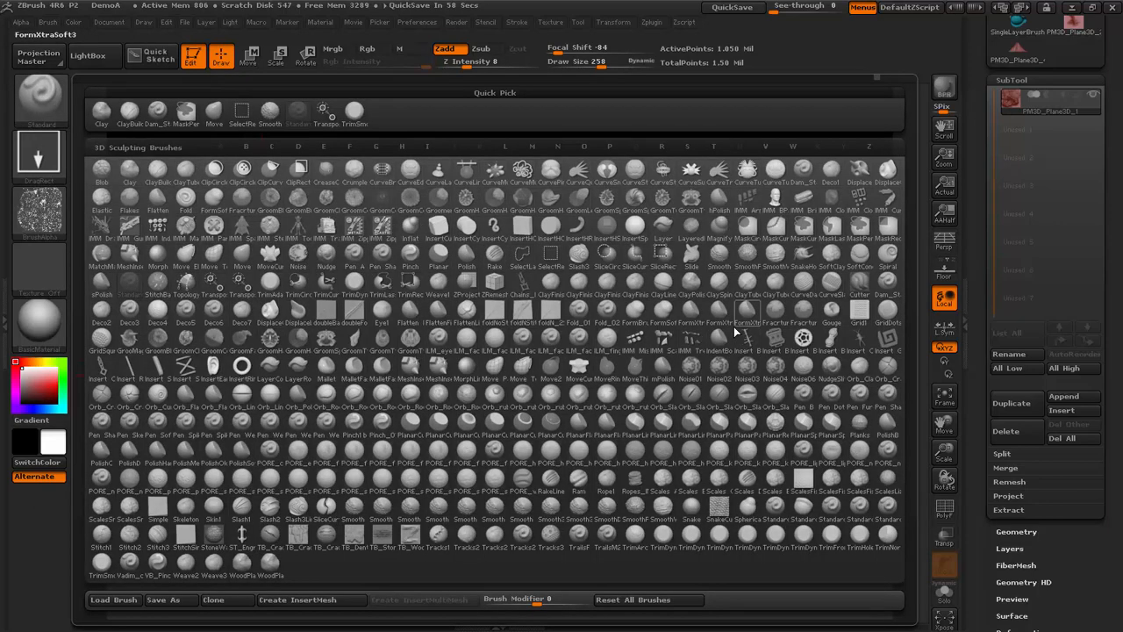
key("t")
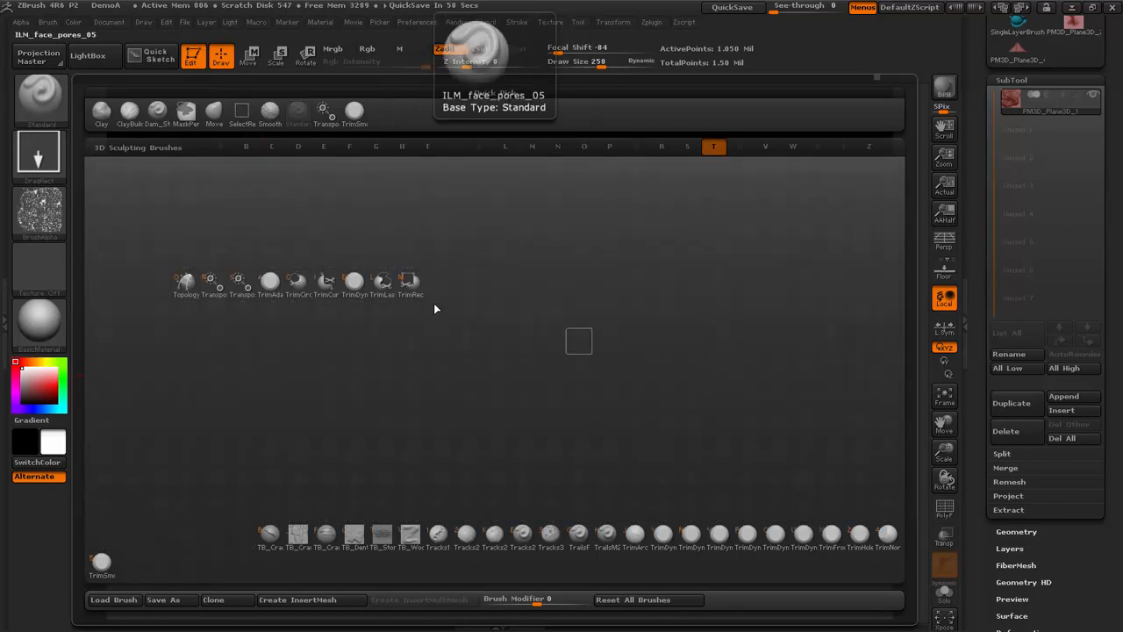
left_click(358, 116)
key("space")
left_click_drag(461, 345, 438, 345)
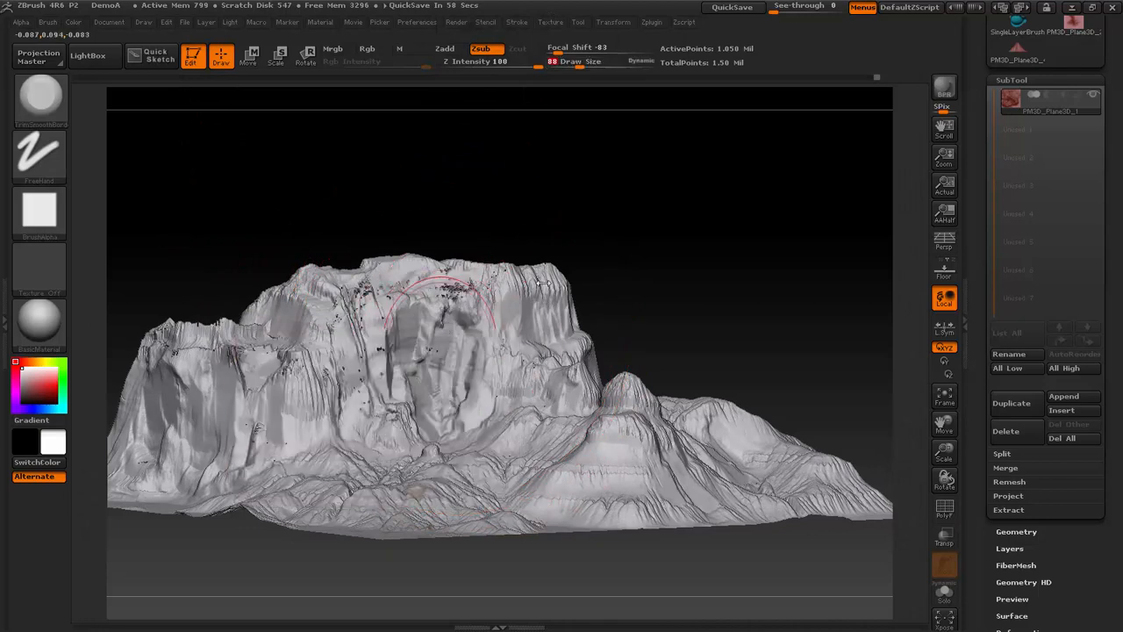
- Trim the recessed cliff face below the plateau rim, reducing the Draw Size to 49
mouse_move(707, 245)
left_mouse_down()
mouse_move(640, 303)
mouse_move(614, 298)
left_mouse_up()
key("shift")
right_click_drag(465, 285, 484, 289)
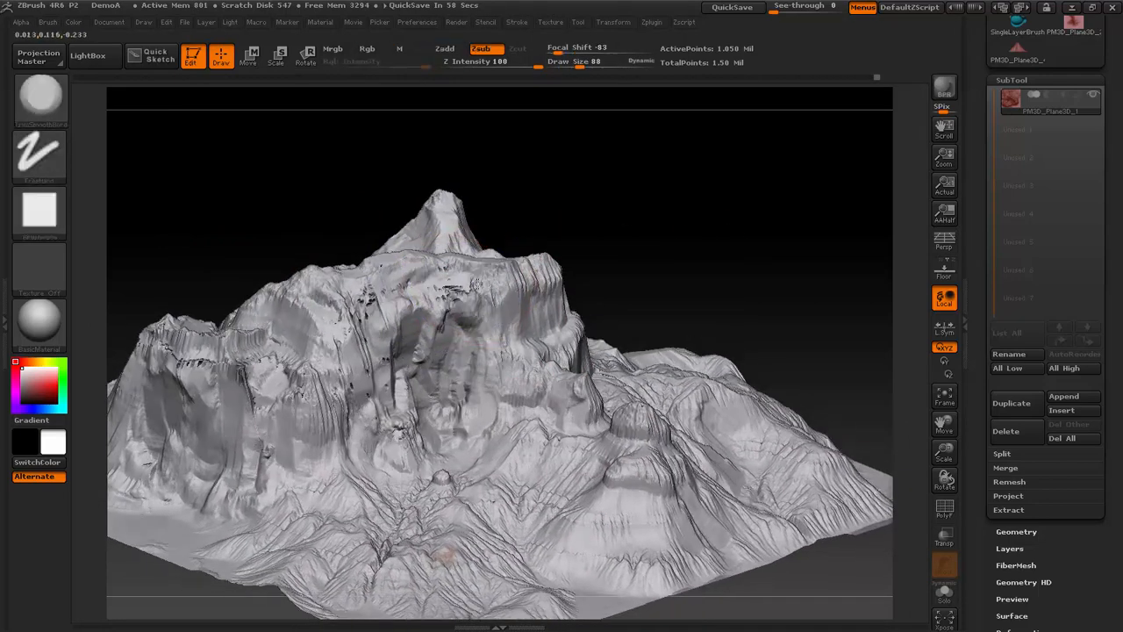
key("space")
left_click_drag(478, 285, 467, 285)
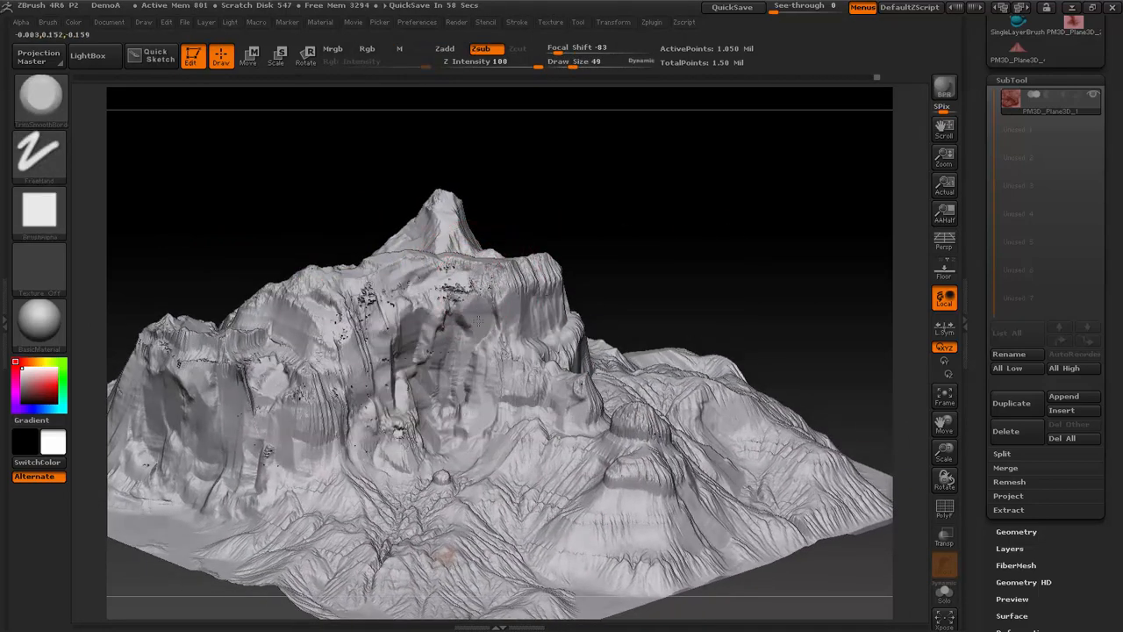
mouse_move(459, 344)
left_mouse_down()
mouse_move(445, 379)
mouse_move(425, 359)
left_mouse_up()
left_click_drag(652, 289, 545, 311)
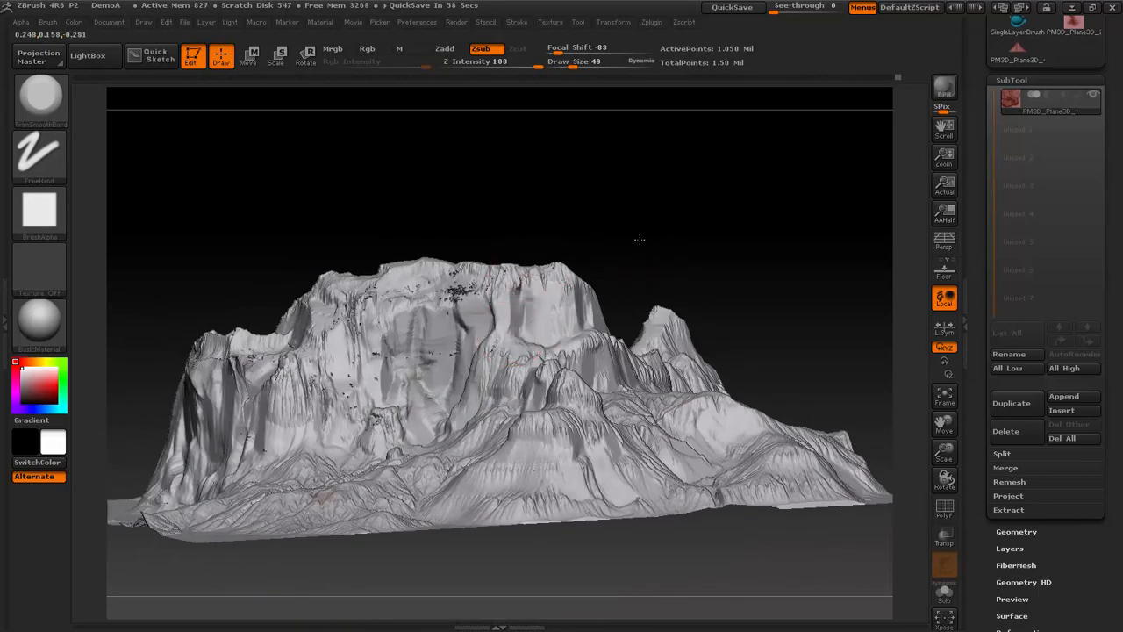
left_click_drag(640, 238, 571, 306)
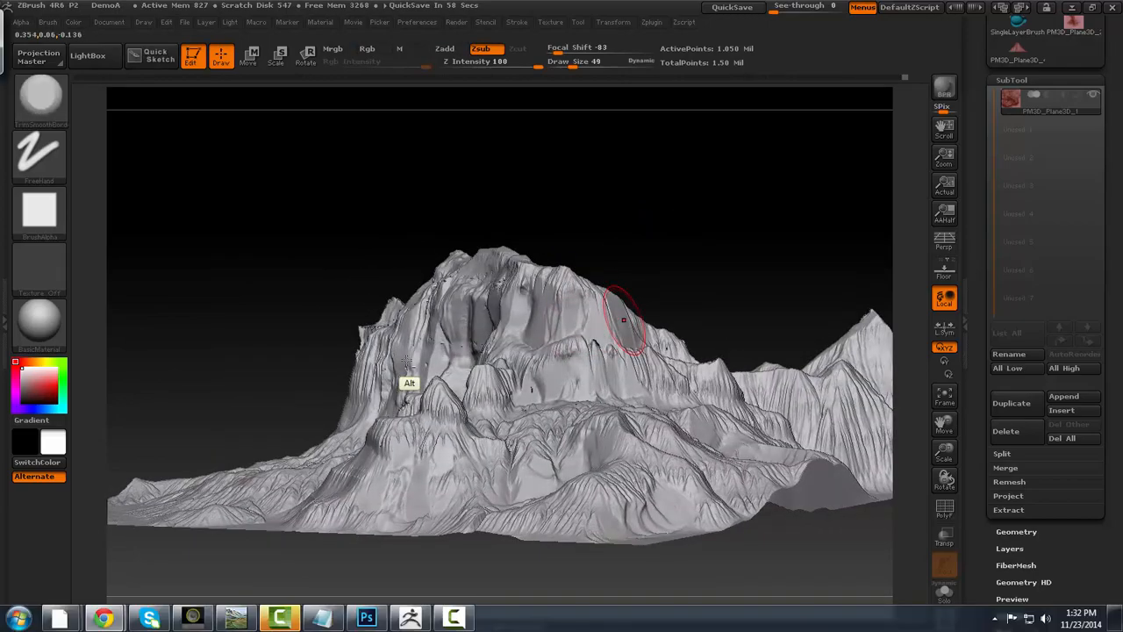
- Switch to World Machine, close the Heightfield File Output dialog and open Demo.tmd from the desktop
key("alt+Tab")
left_click(686, 274)
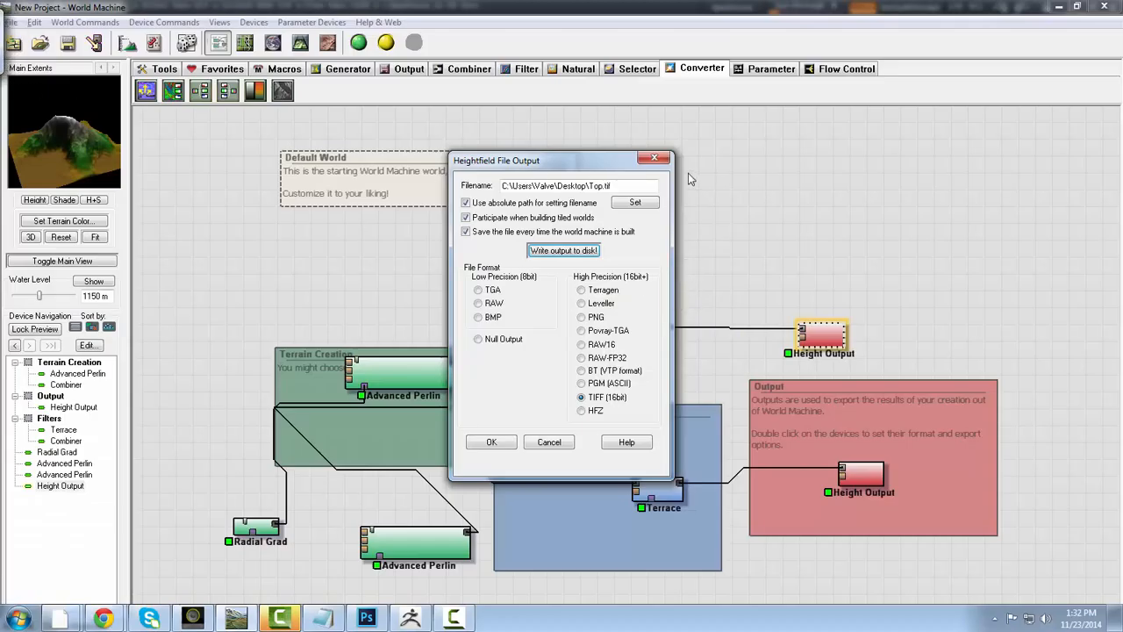
left_click(652, 159)
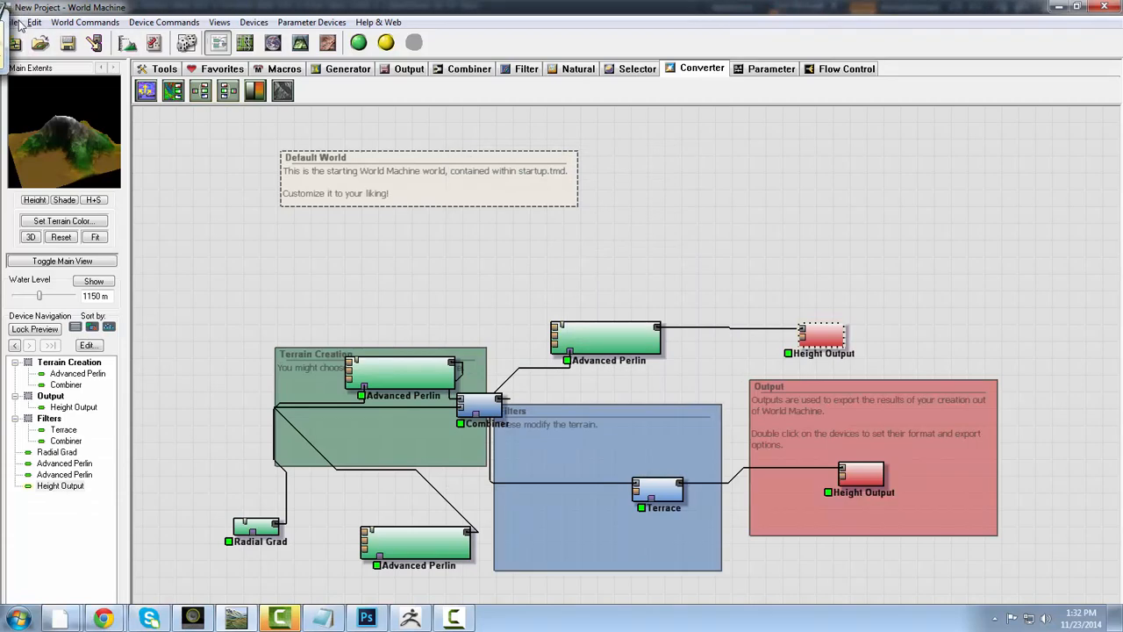
left_click(11, 24)
left_click(39, 54)
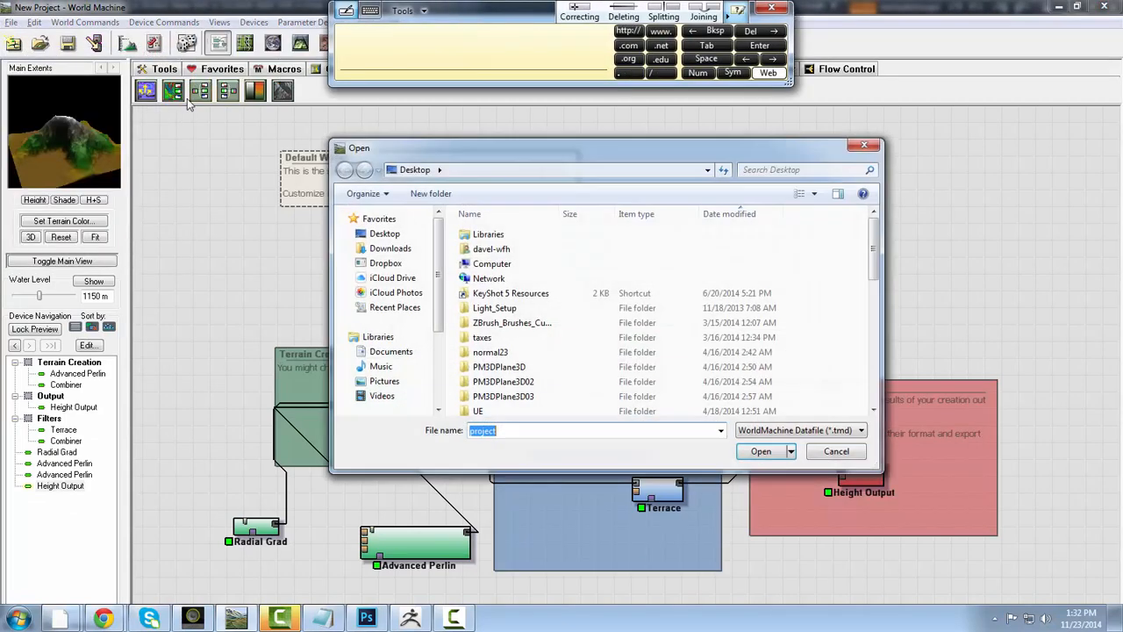
left_click_drag(875, 247, 875, 395)
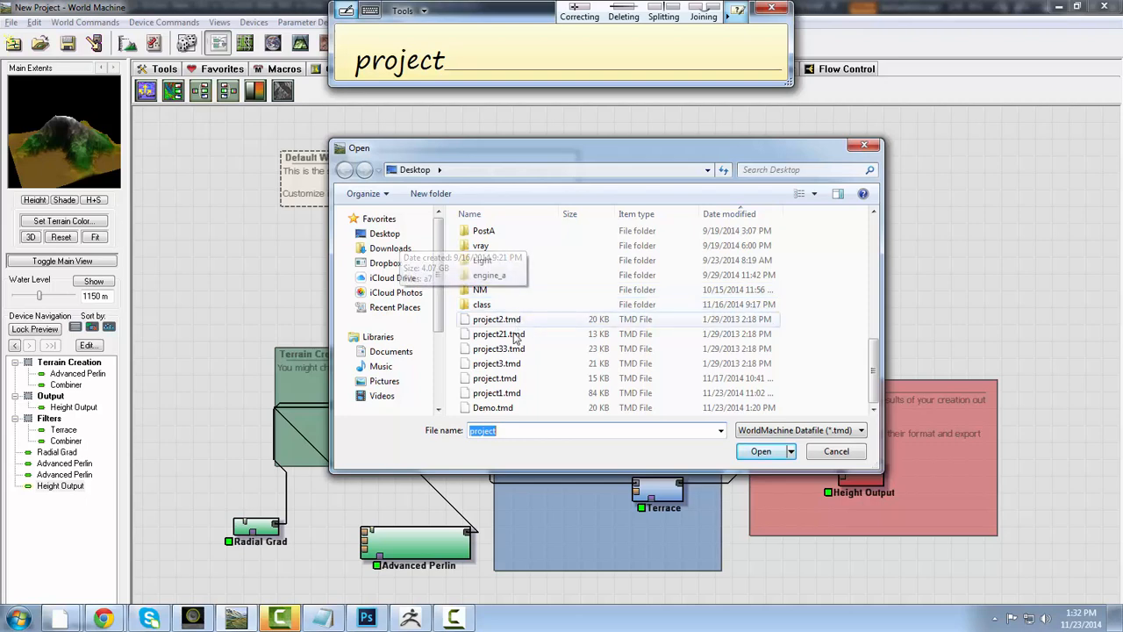
left_click(493, 407)
left_click(760, 451)
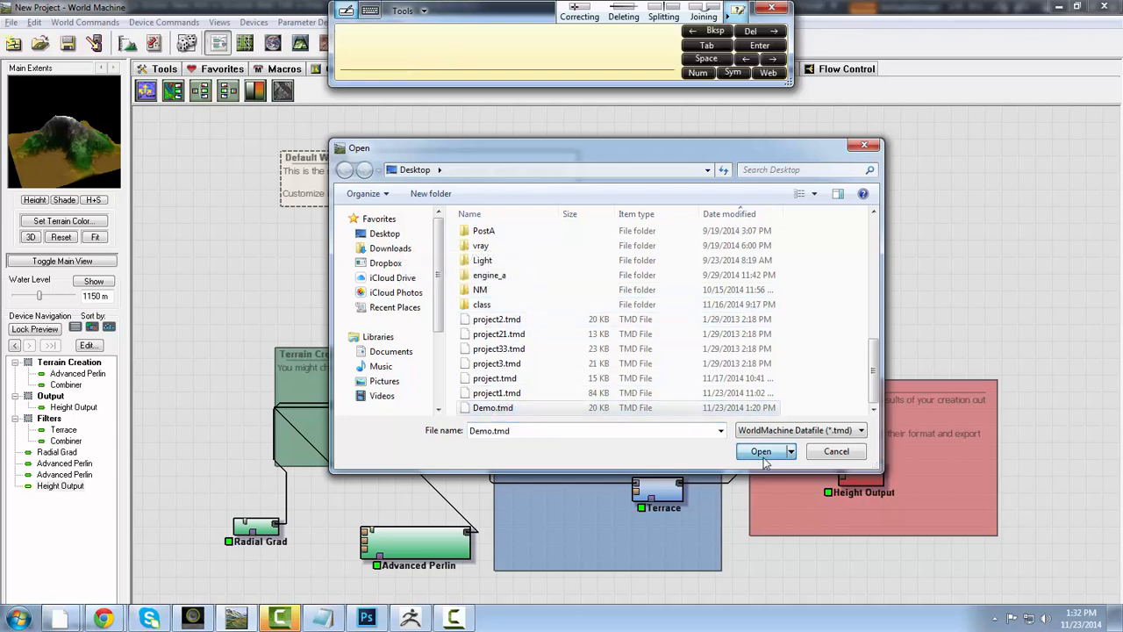
left_click(773, 9)
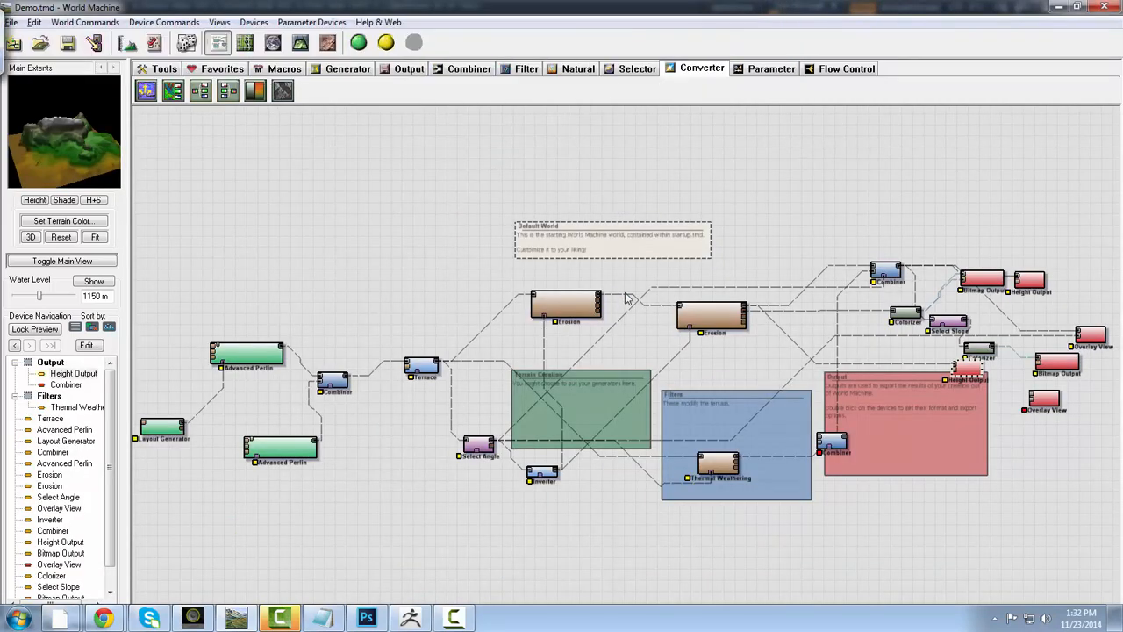
- Return to ZBrush, flatten more of the terrain's cliff faces and set the Draw Size to 52
key("alt+Tab")
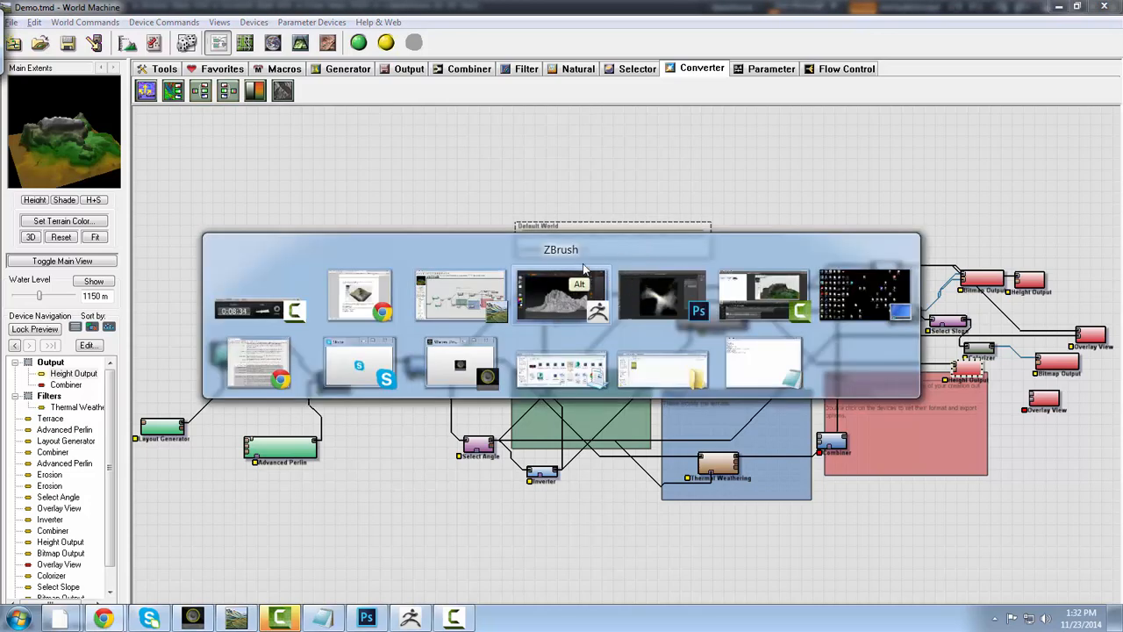
mouse_move(700, 273)
left_mouse_down()
mouse_move(770, 258)
mouse_move(742, 258)
mouse_move(681, 226)
mouse_move(658, 234)
left_mouse_up()
left_click_drag(586, 239, 594, 233, "shift")
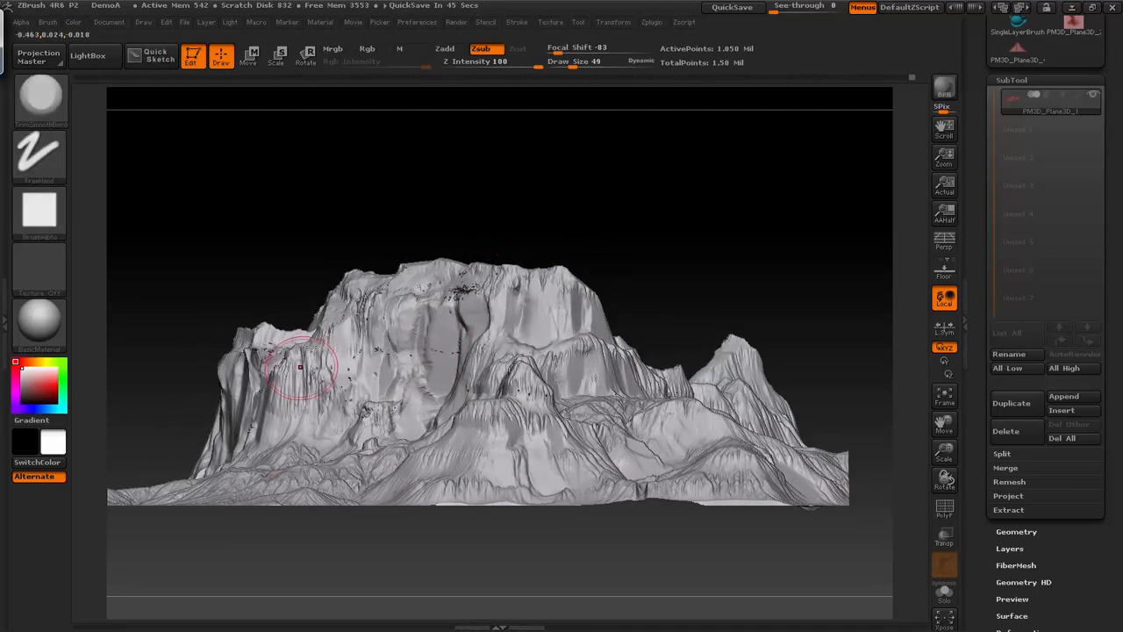
mouse_move(435, 185)
left_mouse_down()
mouse_move(497, 181)
mouse_move(294, 441)
left_mouse_up()
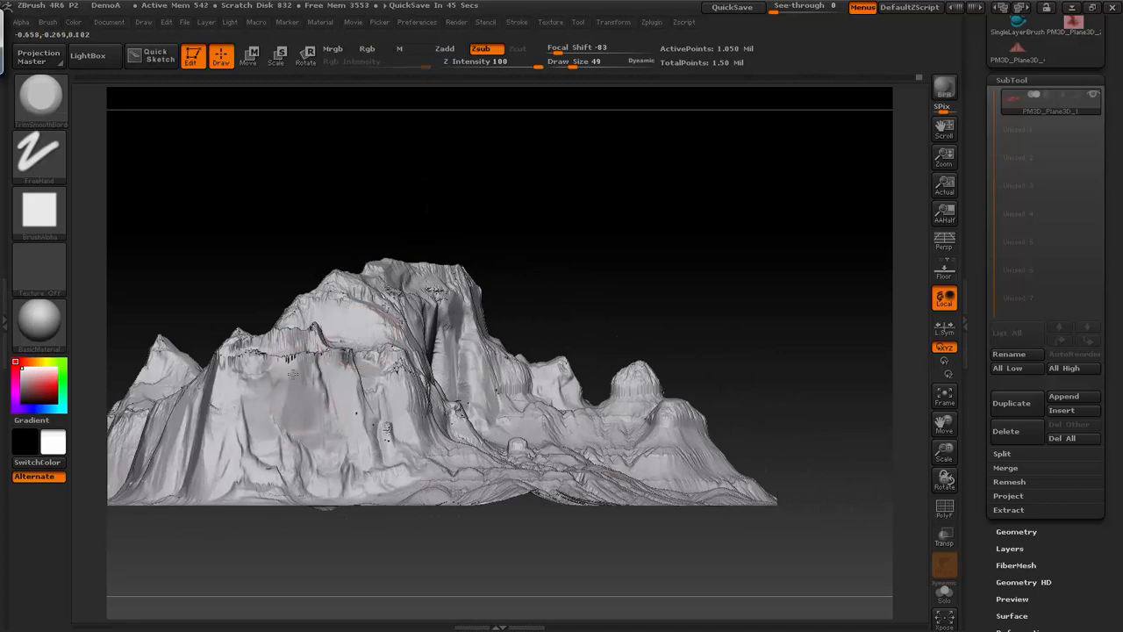
key("shift")
mouse_move(528, 205)
left_mouse_down()
mouse_move(591, 219)
mouse_move(584, 245)
left_mouse_up()
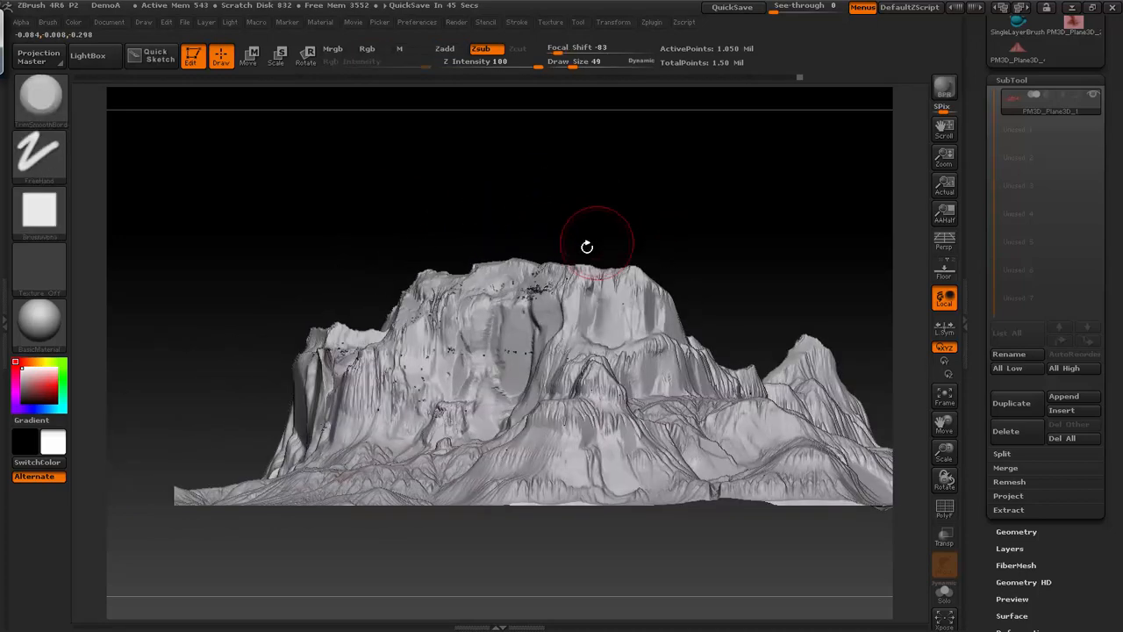
key("alt")
mouse_move(507, 401)
left_mouse_down()
mouse_move(496, 380)
mouse_move(502, 416)
left_mouse_up()
key("space")
left_click_drag(506, 351, 511, 351)
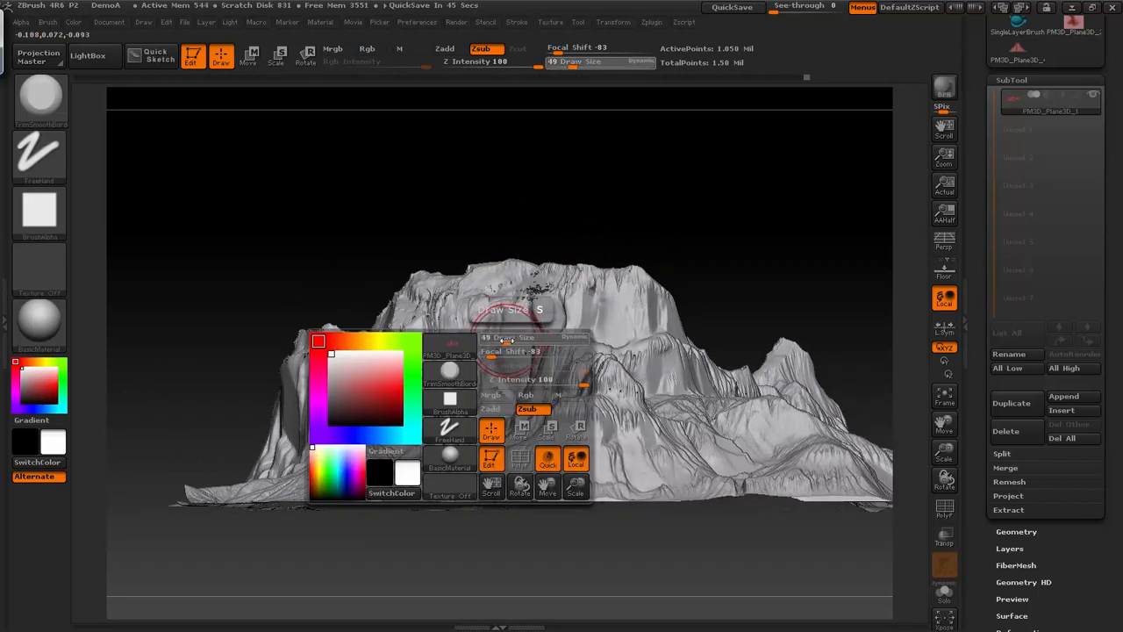
key("shift")
- Turn off the alpha on the masking brush
key("ctrl")
mouse_move(217, 339)
left_mouse_down("ctrl")
mouse_move(766, 356)
mouse_move(768, 373)
mouse_move(487, 255)
mouse_move(513, 180)
left_mouse_up("ctrl")
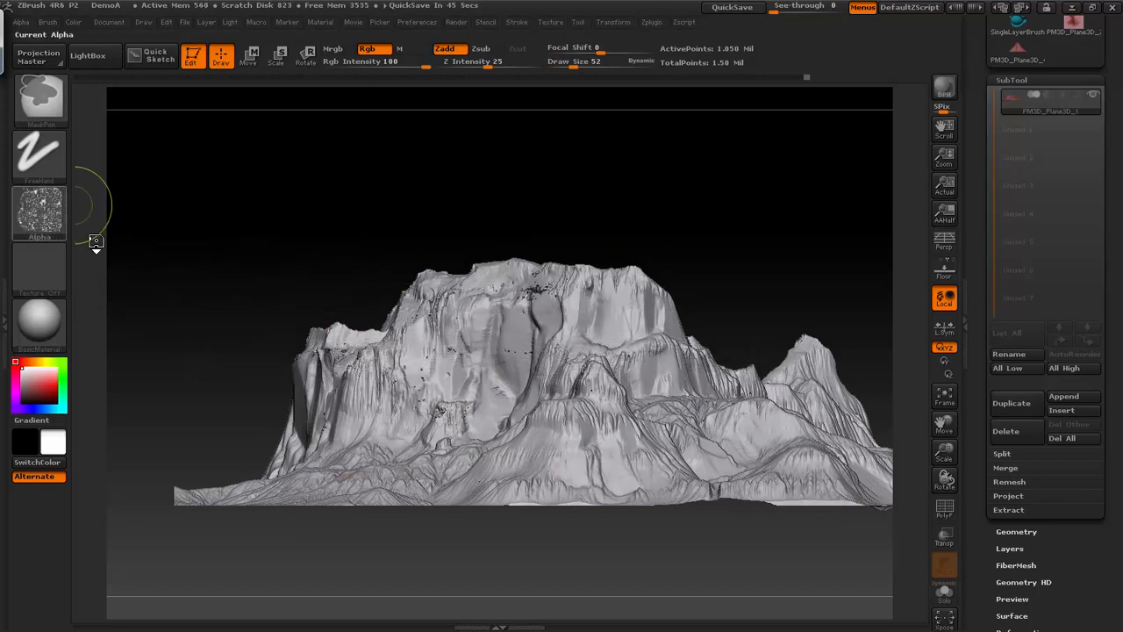
left_click(39, 211)
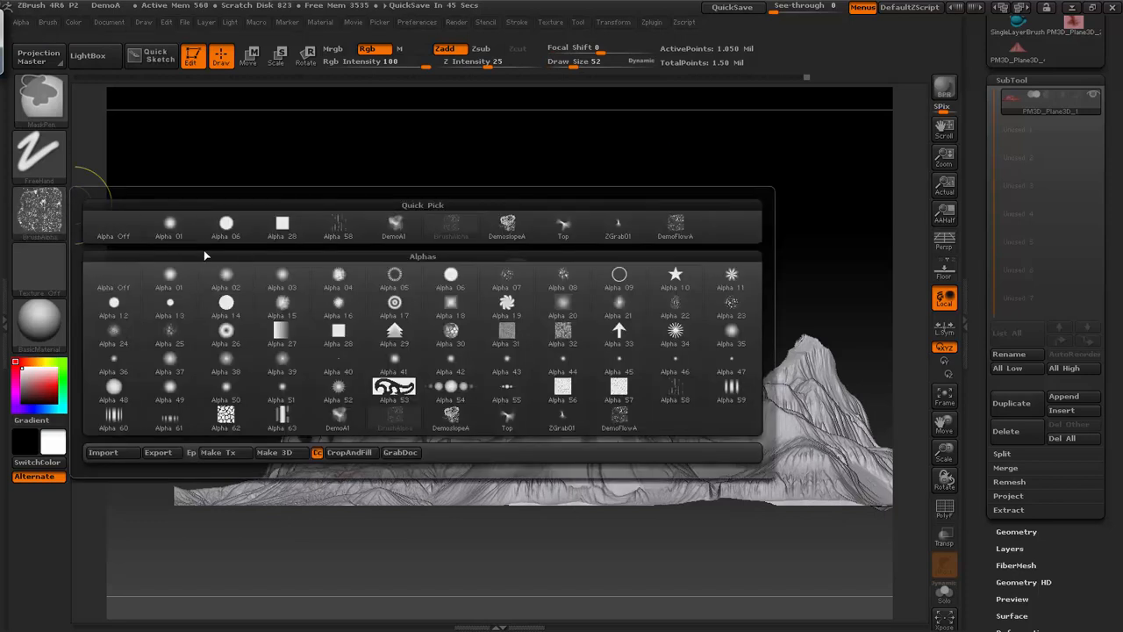
left_click(114, 277)
- Try a rectangular mask band across the cliffs, invert it, and clear the mask
left_click_drag(188, 334, 904, 478, "ctrl")
mouse_move(757, 239)
left_mouse_down("shift")
mouse_move(787, 245)
mouse_move(777, 321)
left_mouse_up("shift")
left_click(735, 277, "ctrl")
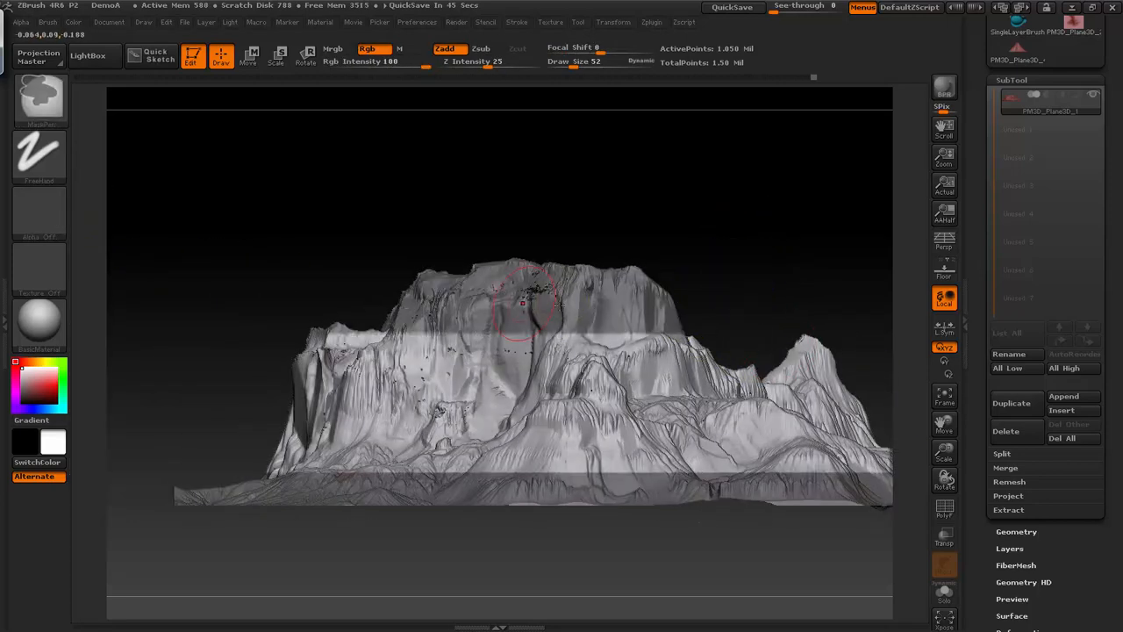
left_click(733, 276, "ctrl")
mouse_move(722, 252)
left_mouse_down()
mouse_move(734, 394)
mouse_move(732, 254)
left_mouse_up()
left_click_drag(725, 213, 760, 237, "ctrl")
- Subdivide the terrain once more and trim the recessed cliff face with a Draw Size of 27
key("ctrl+d")
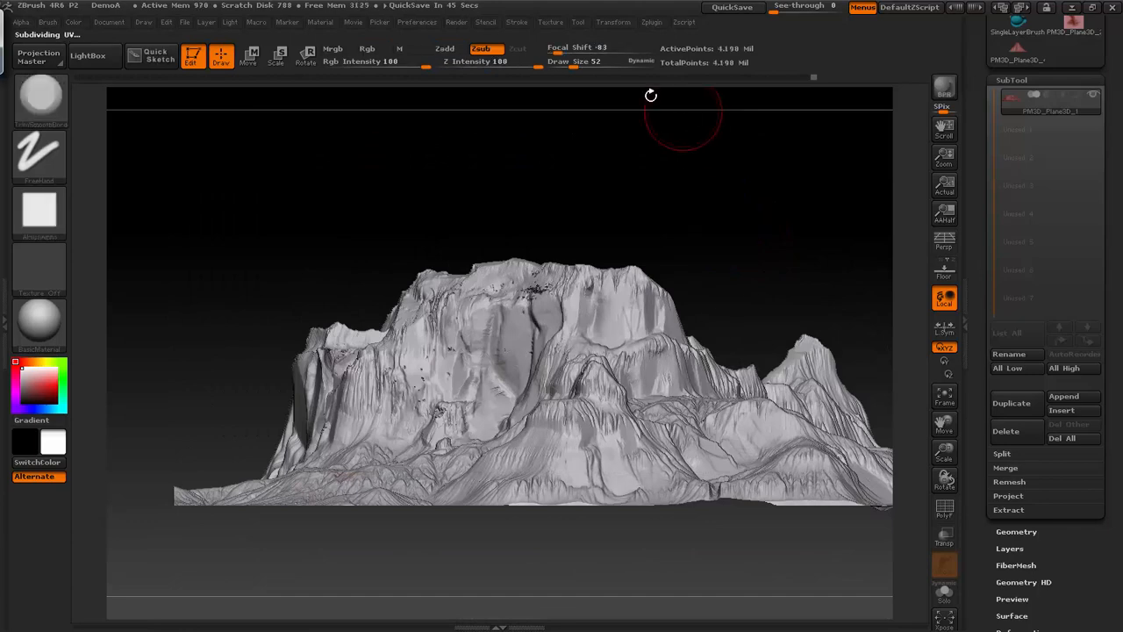
left_click_drag(684, 256, 790, 237)
right_click(652, 262)
left_click_drag(652, 262, 717, 233)
mouse_move(547, 314)
left_mouse_down()
mouse_move(538, 310)
mouse_move(542, 332)
left_mouse_up()
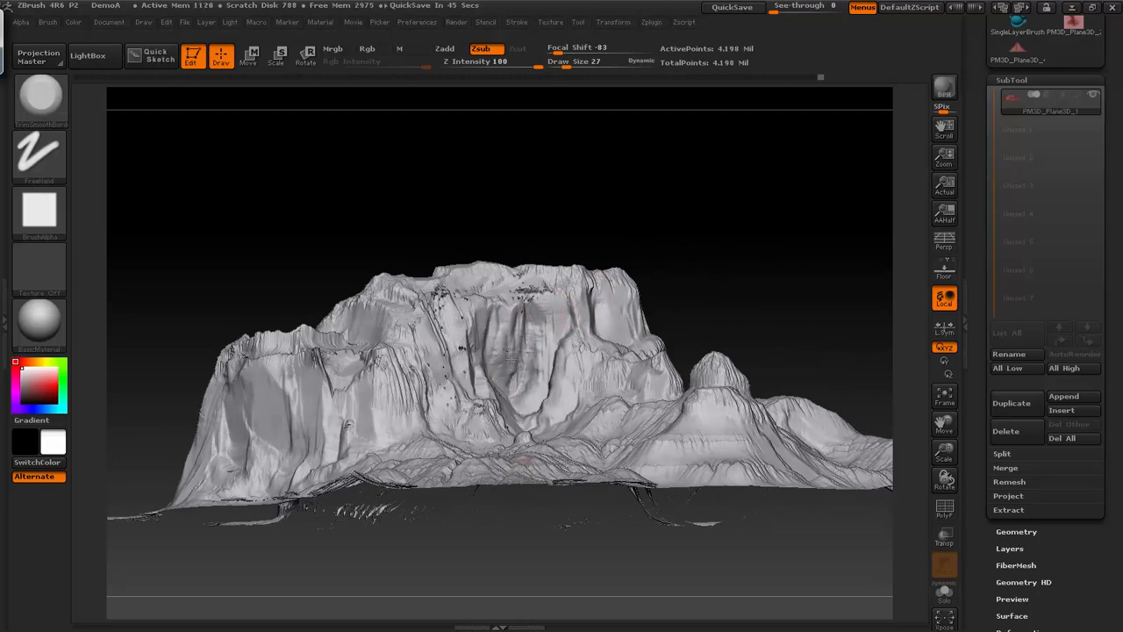
left_click_drag(669, 253, 702, 250, "shift")
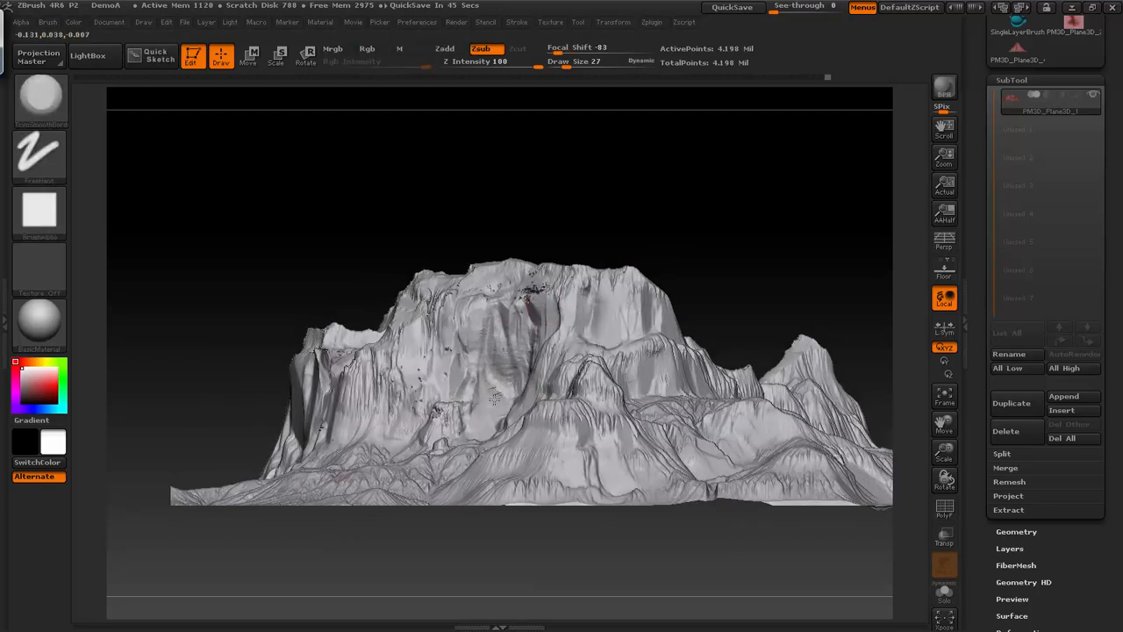
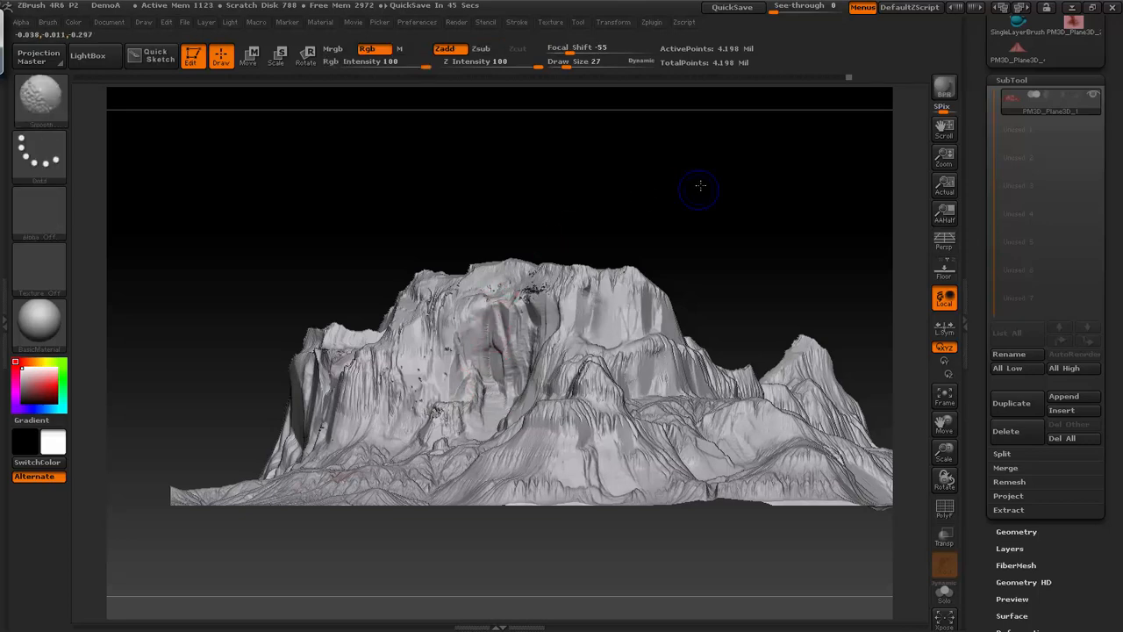
- Smooth and trim the mountain's cliff faces and lower ridges on several sides at a Draw Size of 27
mouse_move(676, 226)
left_mouse_down()
mouse_move(729, 193)
mouse_move(701, 228)
mouse_move(722, 258)
mouse_move(689, 274)
left_mouse_up()
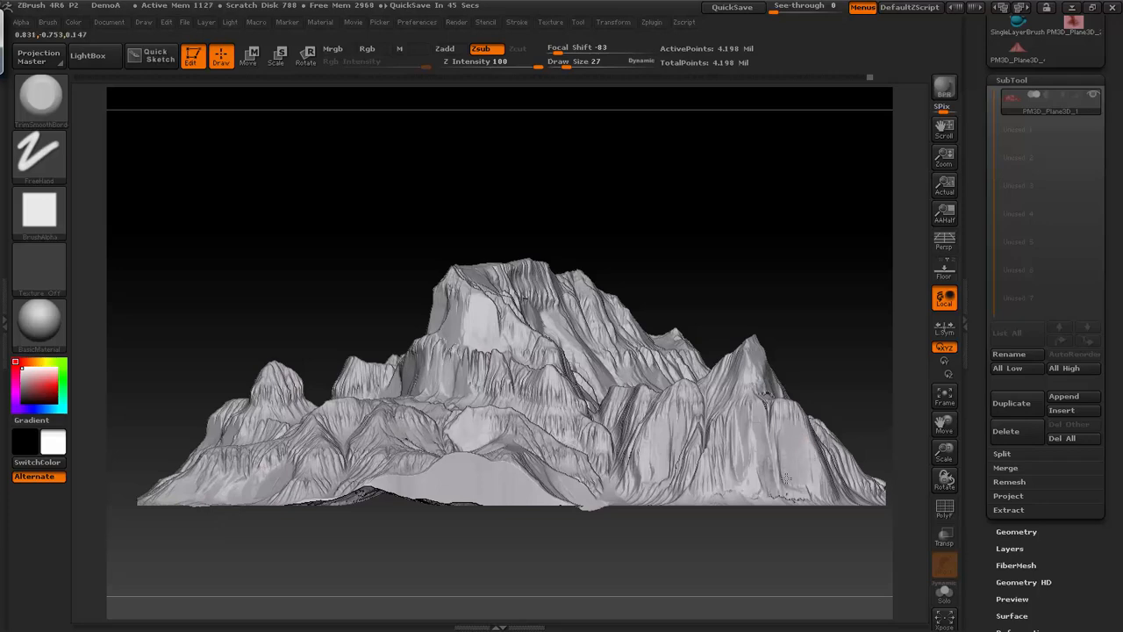
left_click_drag(811, 329, 709, 376)
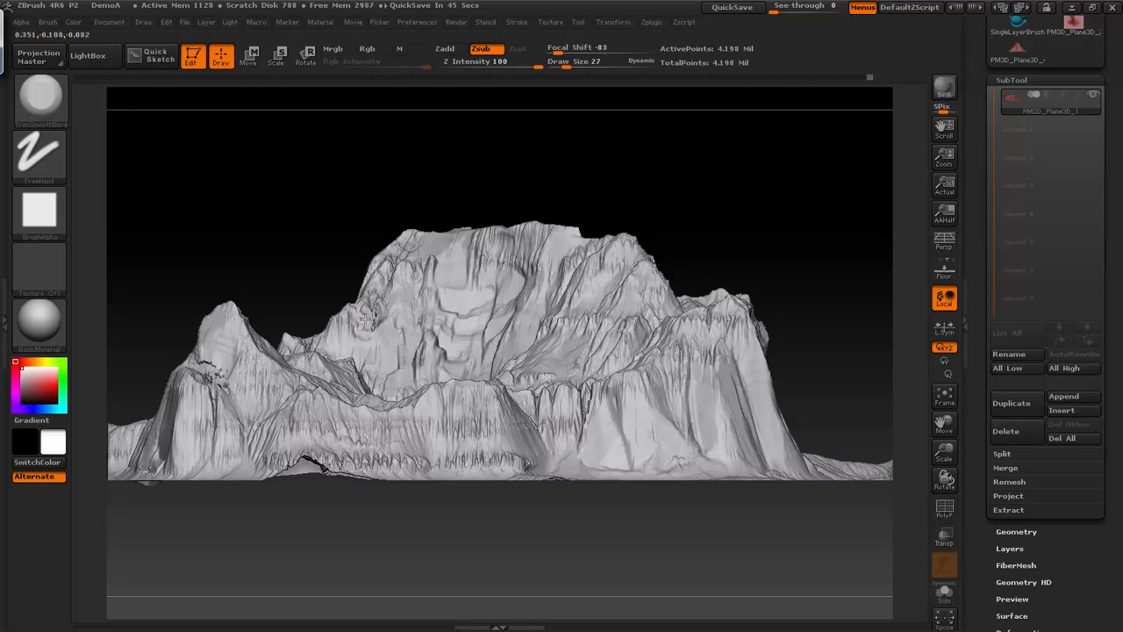
left_click_drag(317, 246, 377, 253)
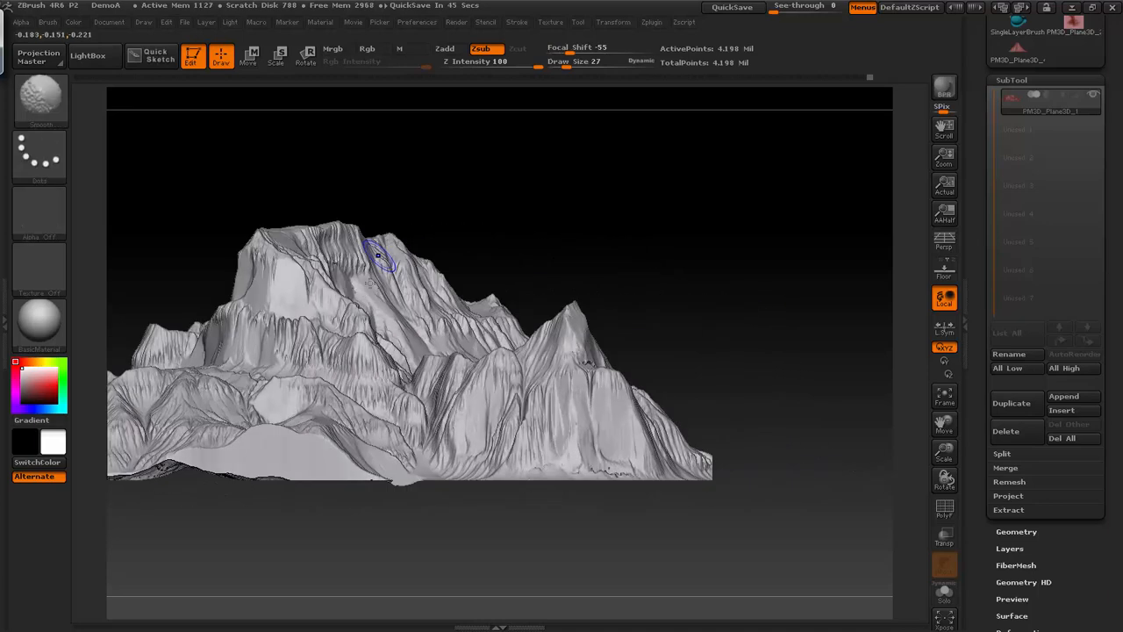
left_click_drag(567, 180, 591, 321)
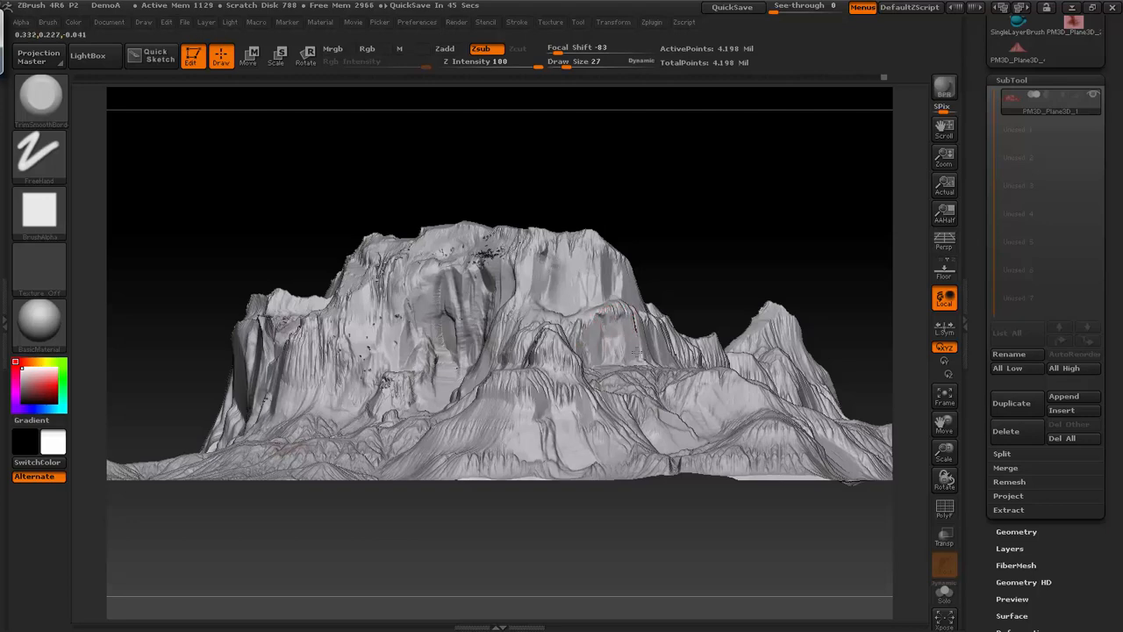
left_click_drag(744, 213, 743, 318)
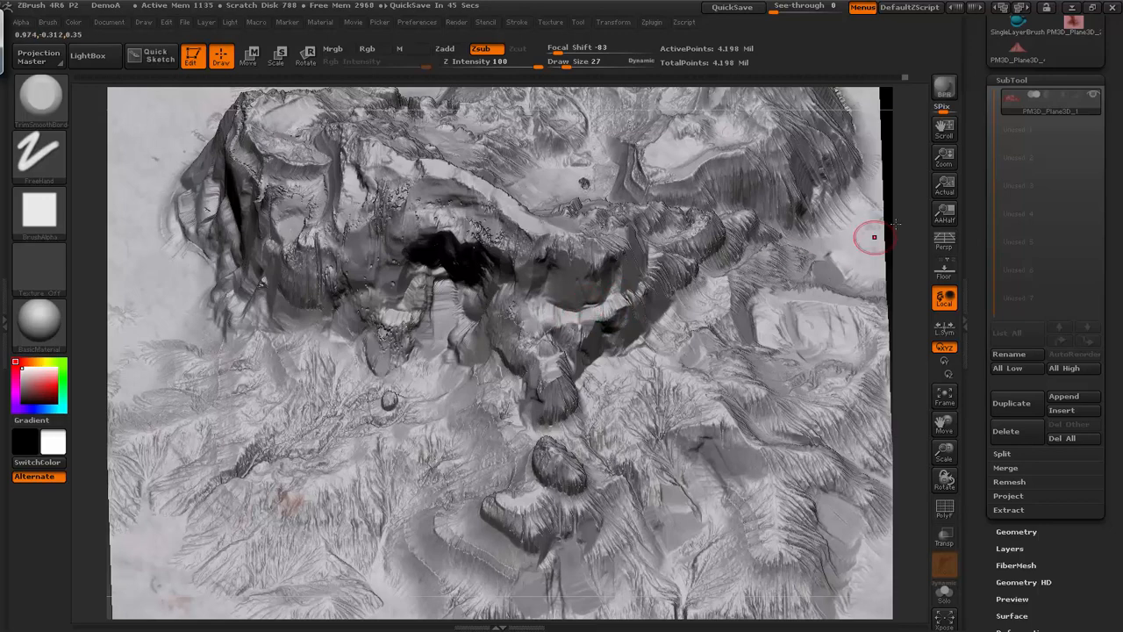
- Trim the terrain's side cliffs and the rock face just below the summit ridge
key("f")
left_click_drag(881, 398, 830, 220, "shift")
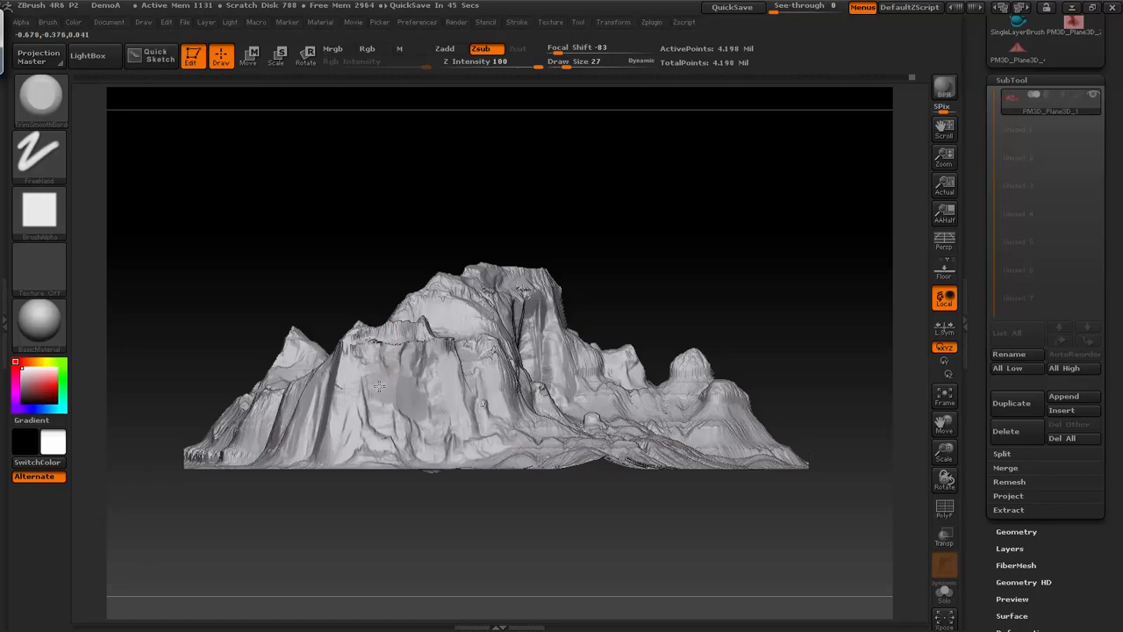
left_click_drag(688, 253, 681, 170)
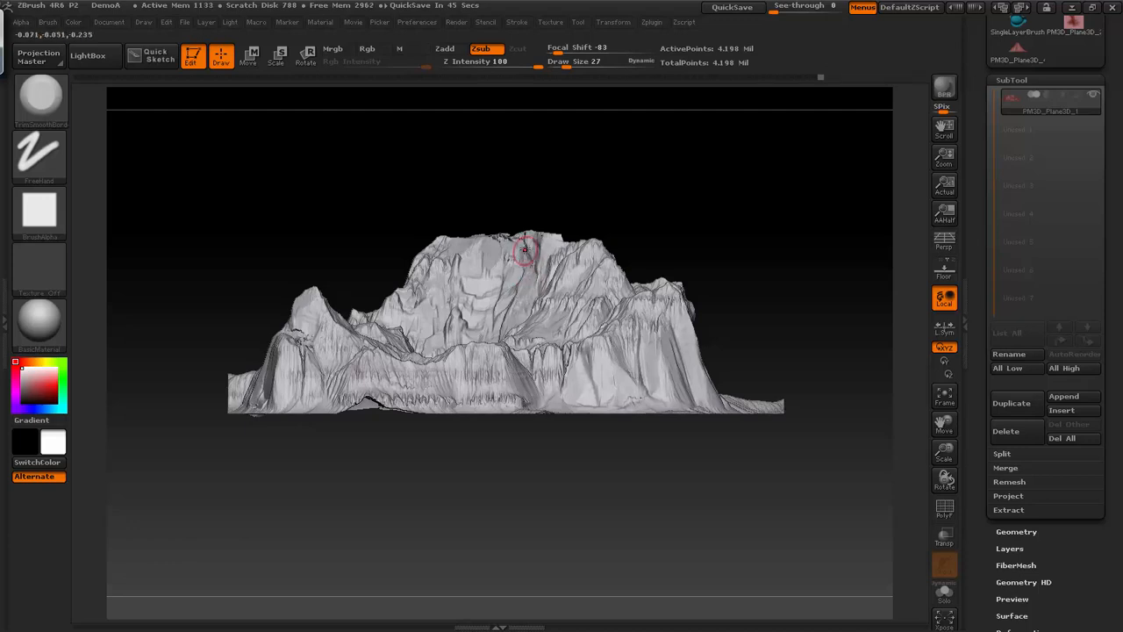
left_click_drag(513, 260, 499, 241)
left_click_drag(614, 194, 679, 188)
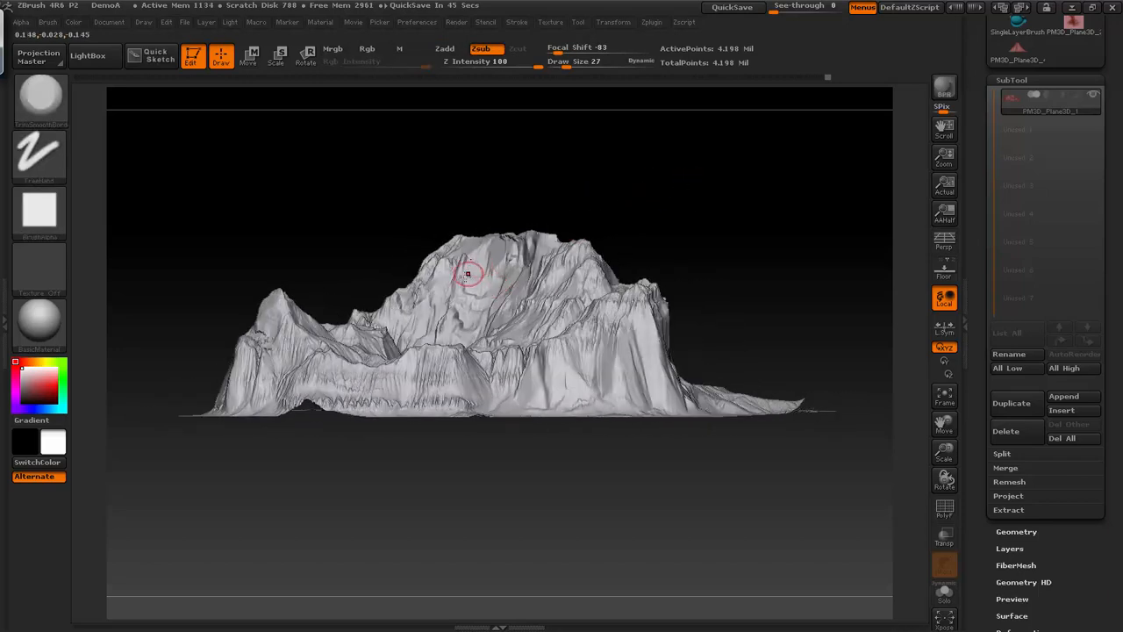
left_click_drag(625, 186, 596, 351)
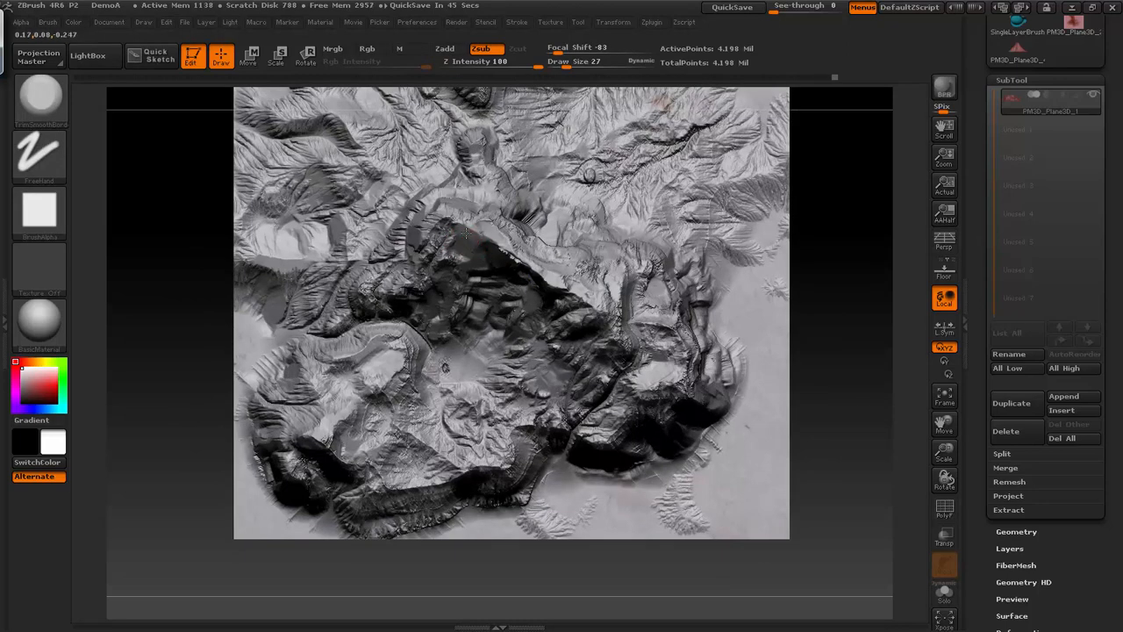
- Trim the summit rim and the cliff walls around the recessed face
left_click_drag(896, 314, 864, 204, "shift")
left_click_drag(825, 244, 622, 241)
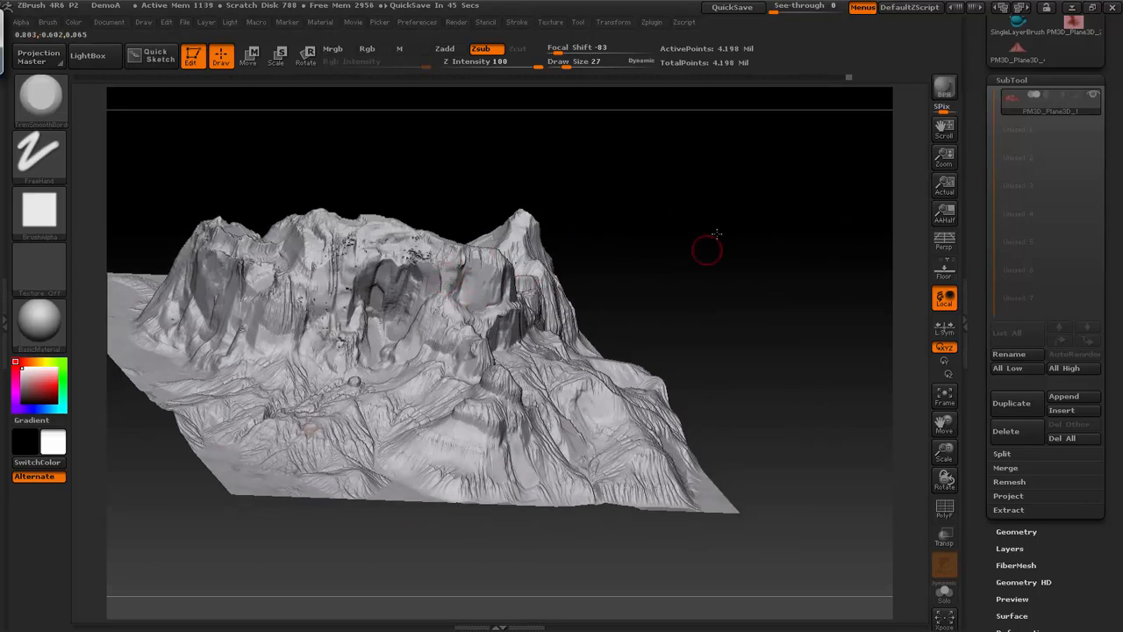
left_click_drag(707, 250, 707, 206)
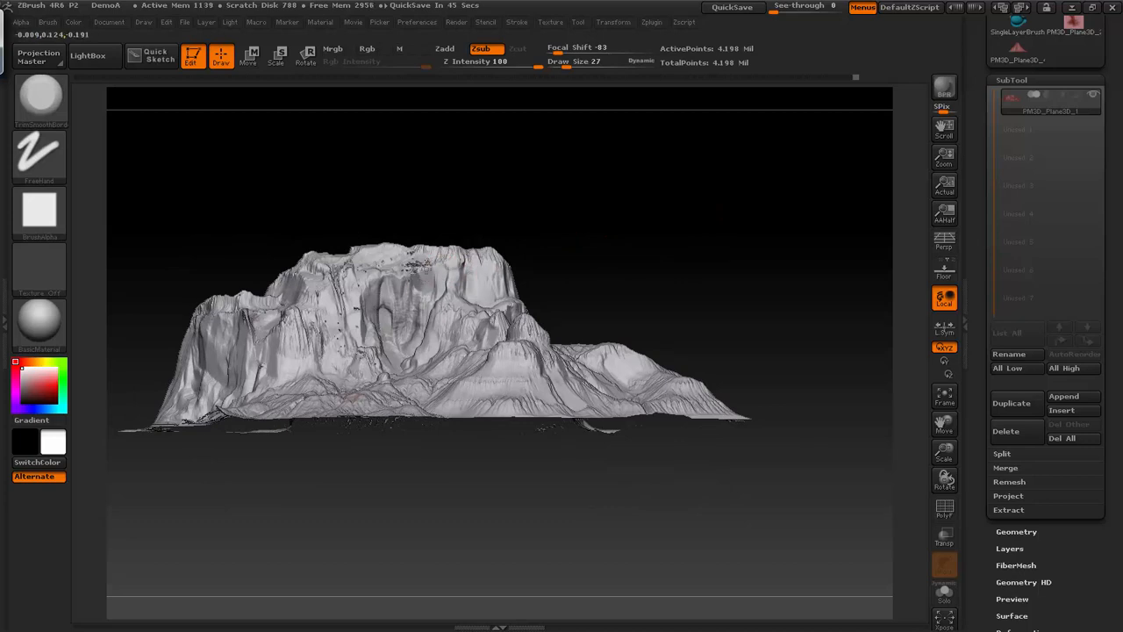
left_click_drag(576, 188, 572, 242)
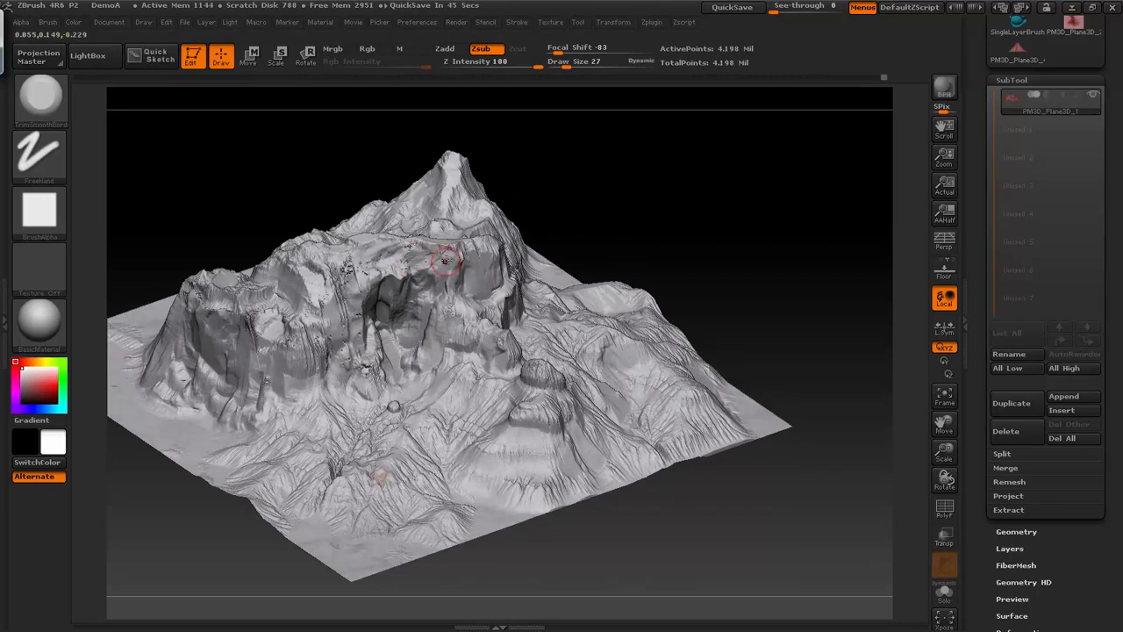
left_click_drag(674, 209, 552, 203)
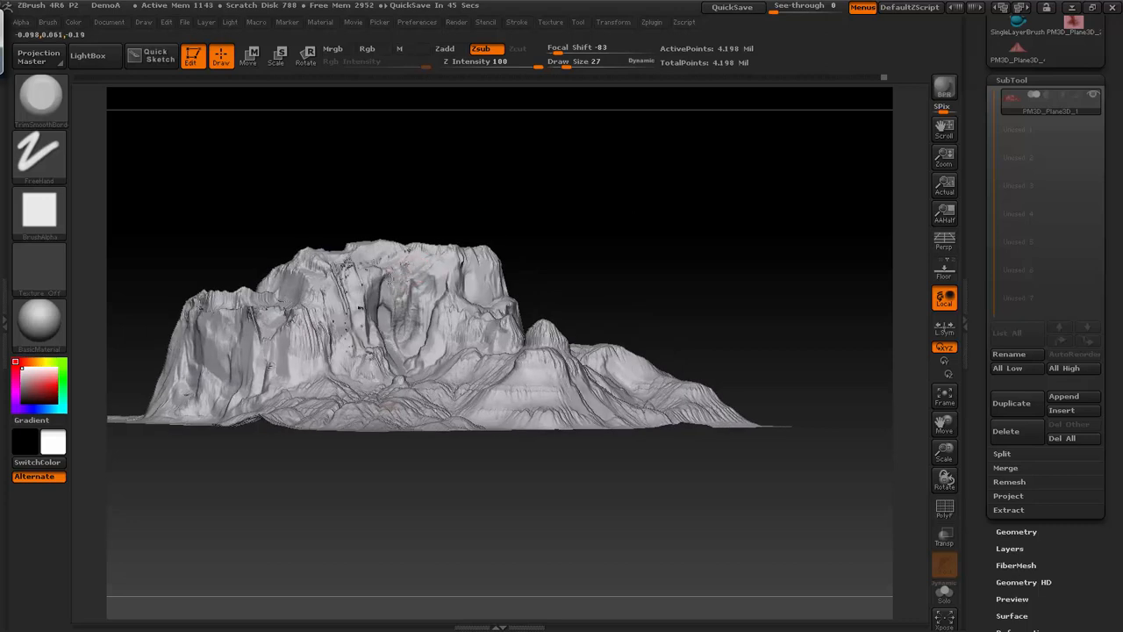
left_click_drag(623, 214, 399, 275)
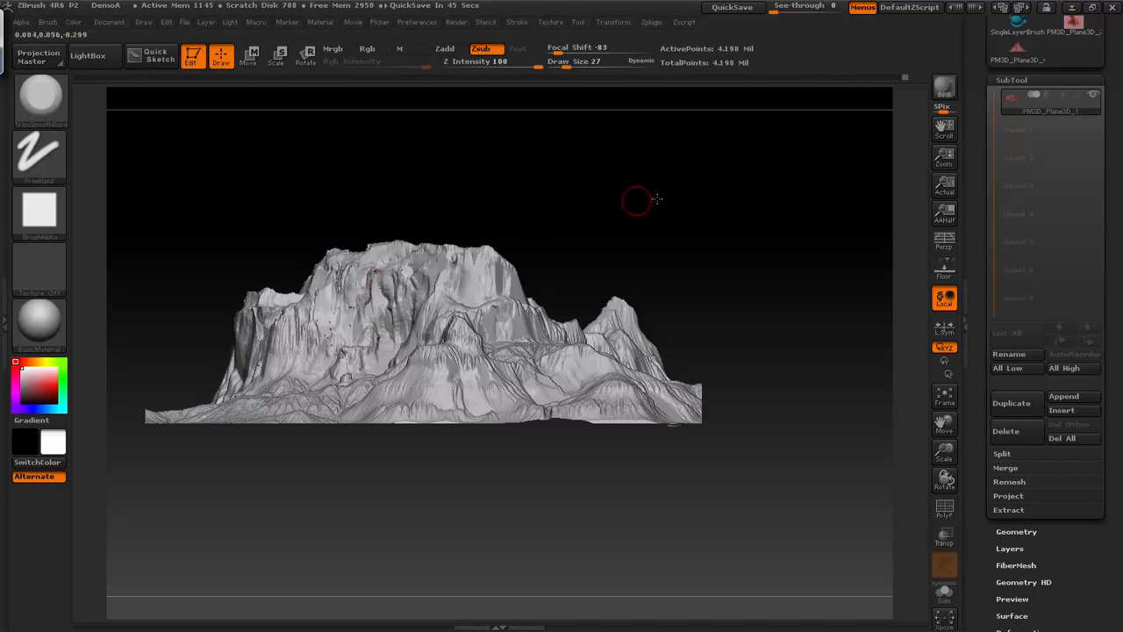
left_click_drag(642, 198, 393, 279)
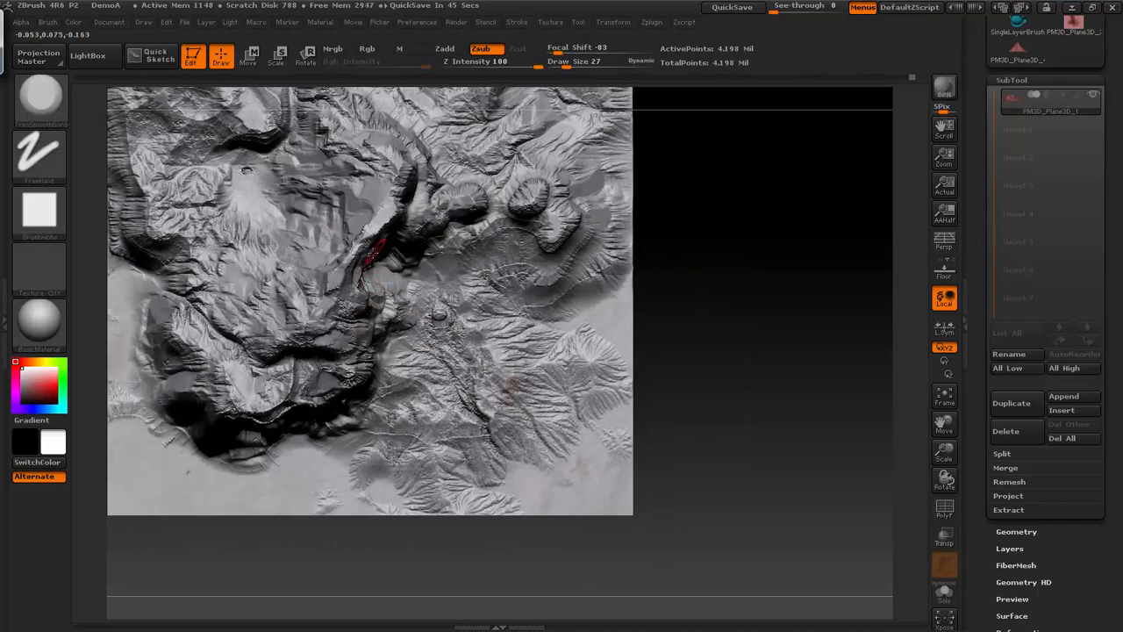
- Flatten the notch at the summit ridge from the side opposite the recessed face
mouse_move(730, 286)
left_mouse_down()
mouse_move(719, 163)
mouse_move(737, 181)
mouse_move(775, 170)
mouse_move(765, 187)
mouse_move(608, 185)
left_mouse_up()
left_click_drag(717, 153, 653, 215)
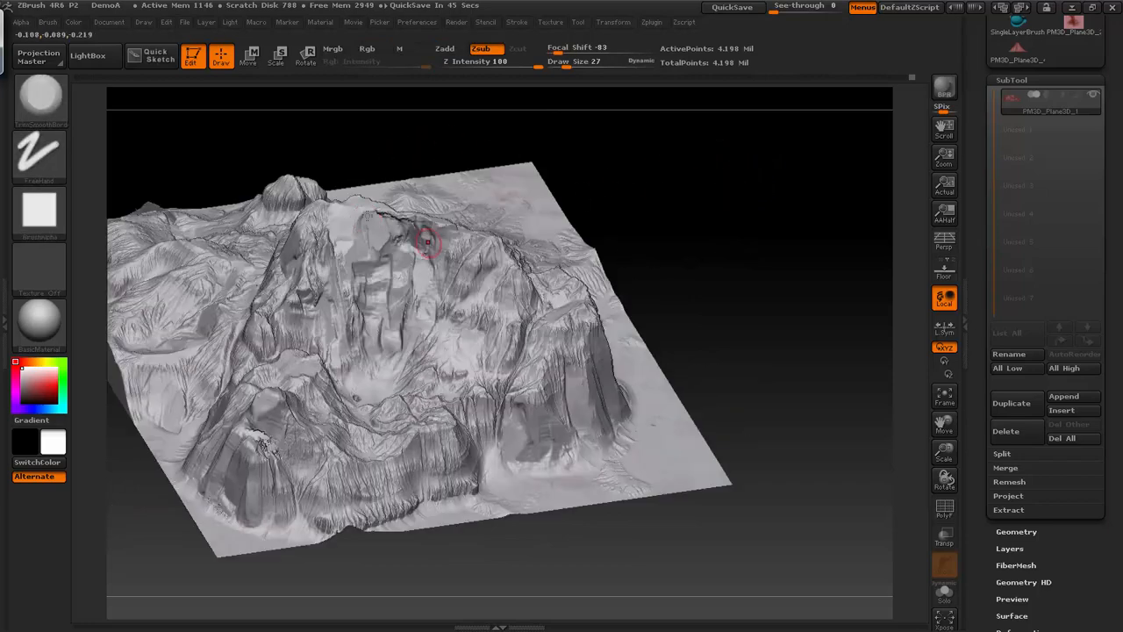
left_click_drag(386, 216, 404, 217)
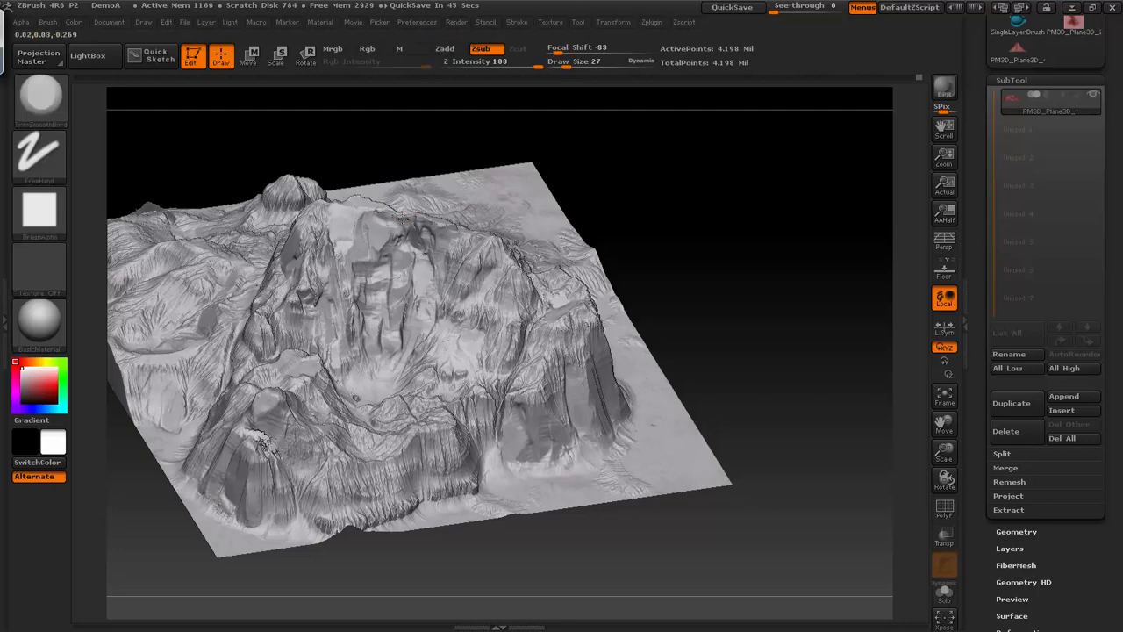
mouse_move(741, 269)
left_mouse_down("shift")
mouse_move(745, 243)
mouse_move(766, 251)
mouse_move(672, 218)
mouse_move(572, 232)
mouse_move(572, 221)
left_mouse_up("shift")
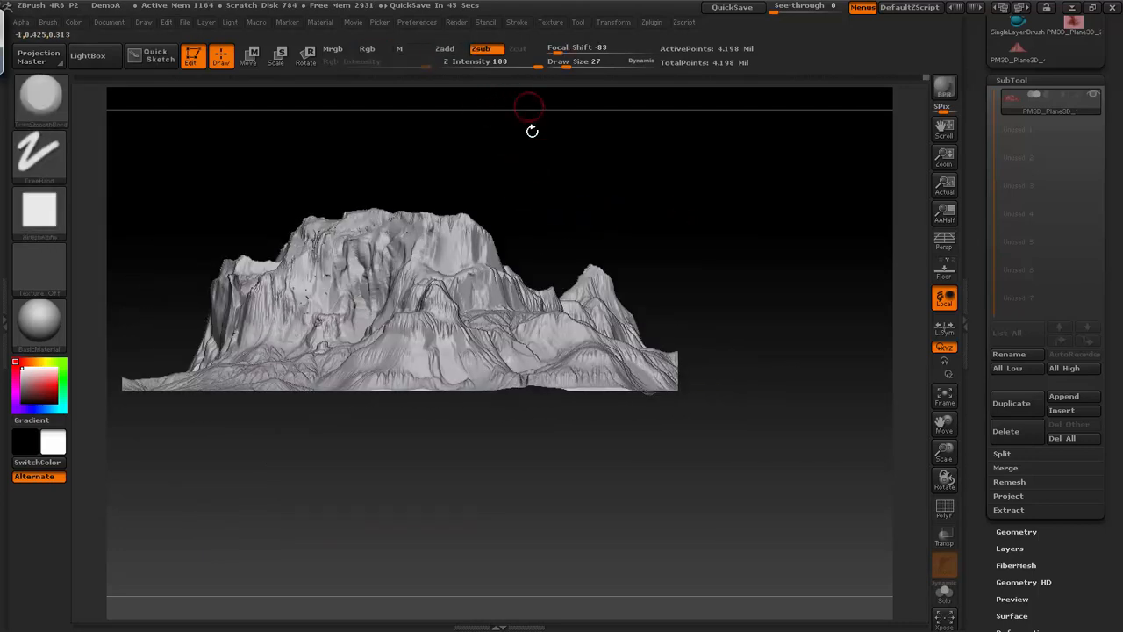
left_click_drag(757, 196, 742, 200)
- Switch to the Dam_Standard brush and carve crevices into the mountain's cliff faces
key("b")
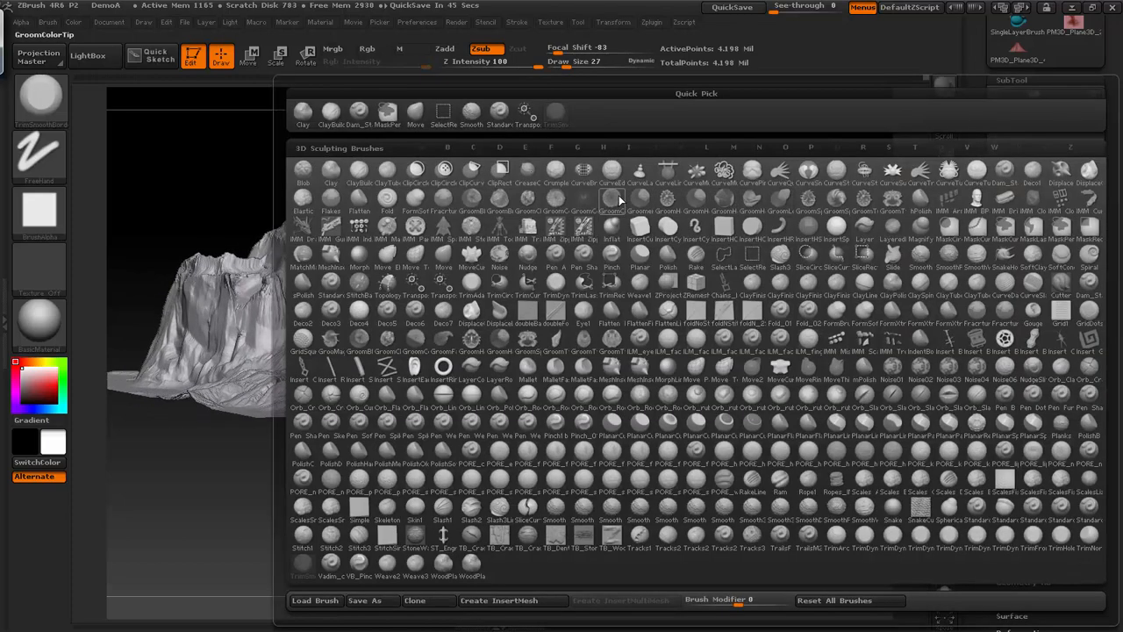
key("d")
key("s")
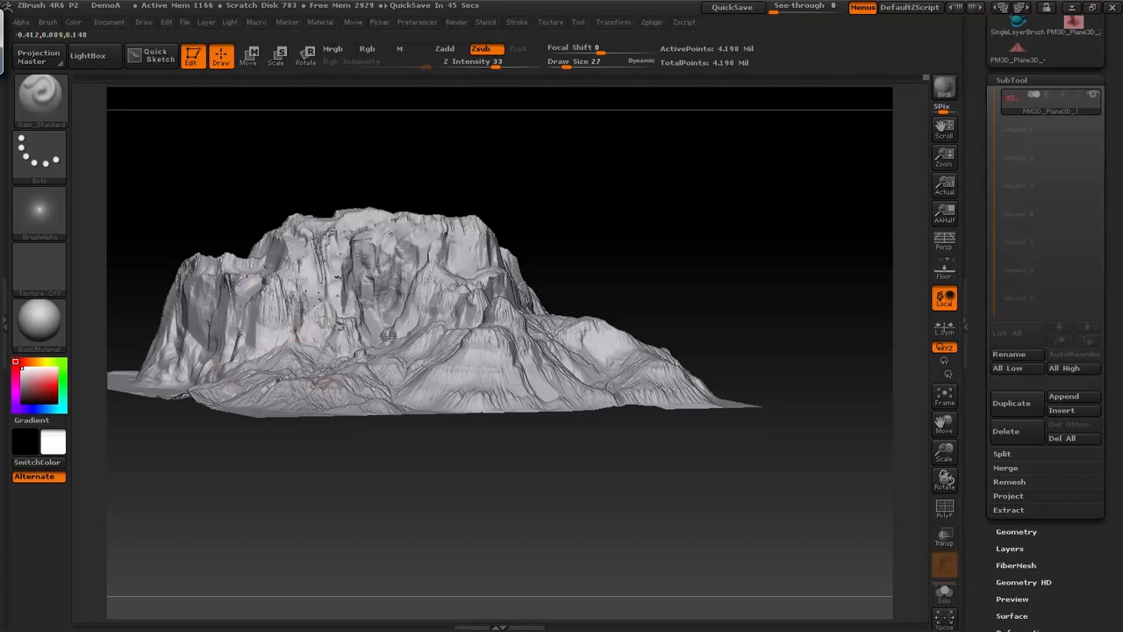
mouse_move(702, 238)
left_mouse_down()
mouse_move(729, 231)
mouse_move(644, 230)
mouse_move(721, 210)
left_mouse_up()
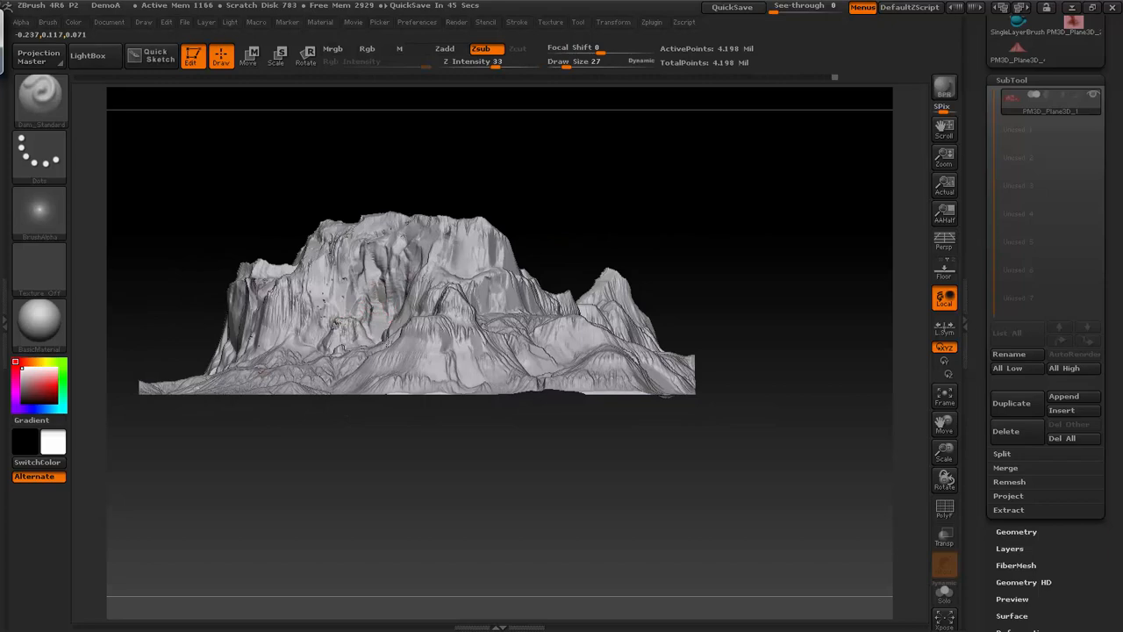
left_click_drag(702, 213, 465, 251)
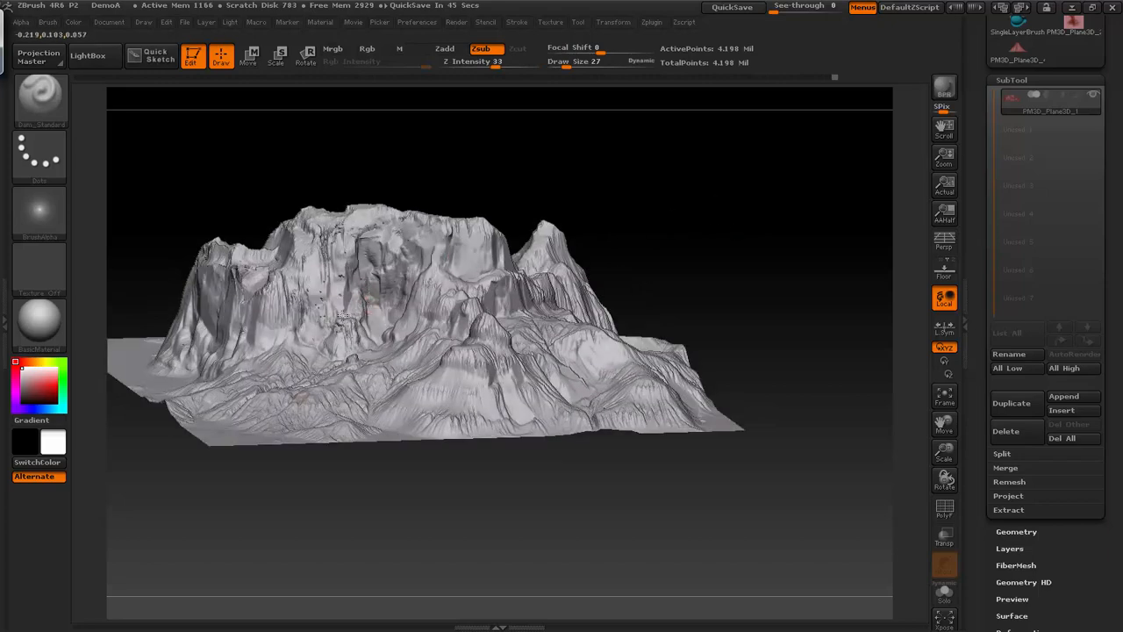
left_click_drag(614, 209, 386, 321)
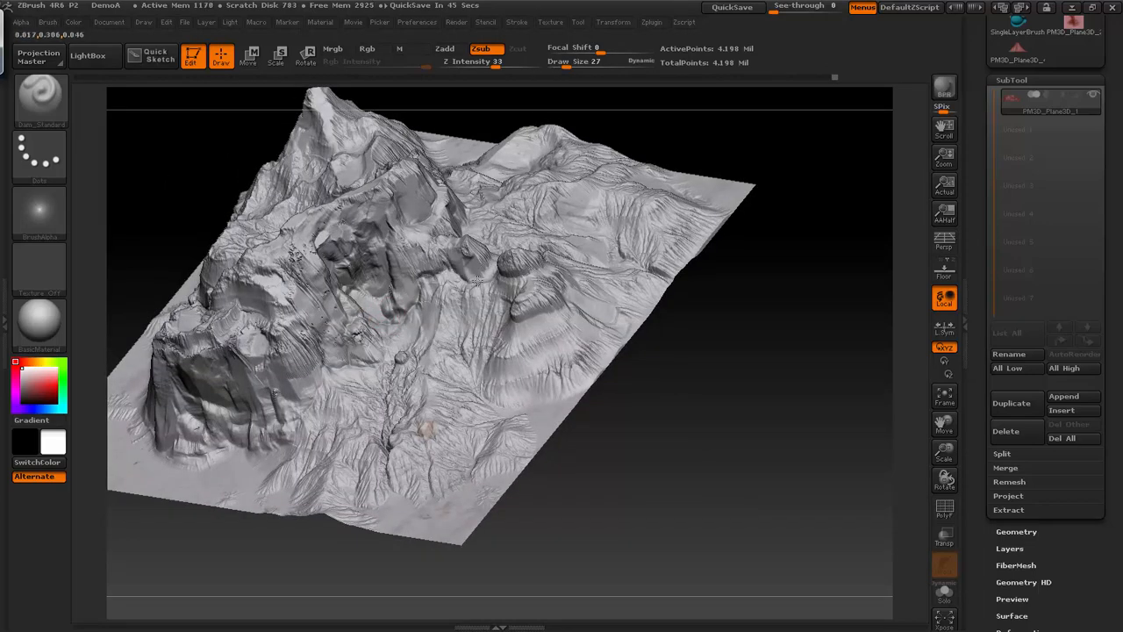
left_click_drag(675, 140, 561, 190)
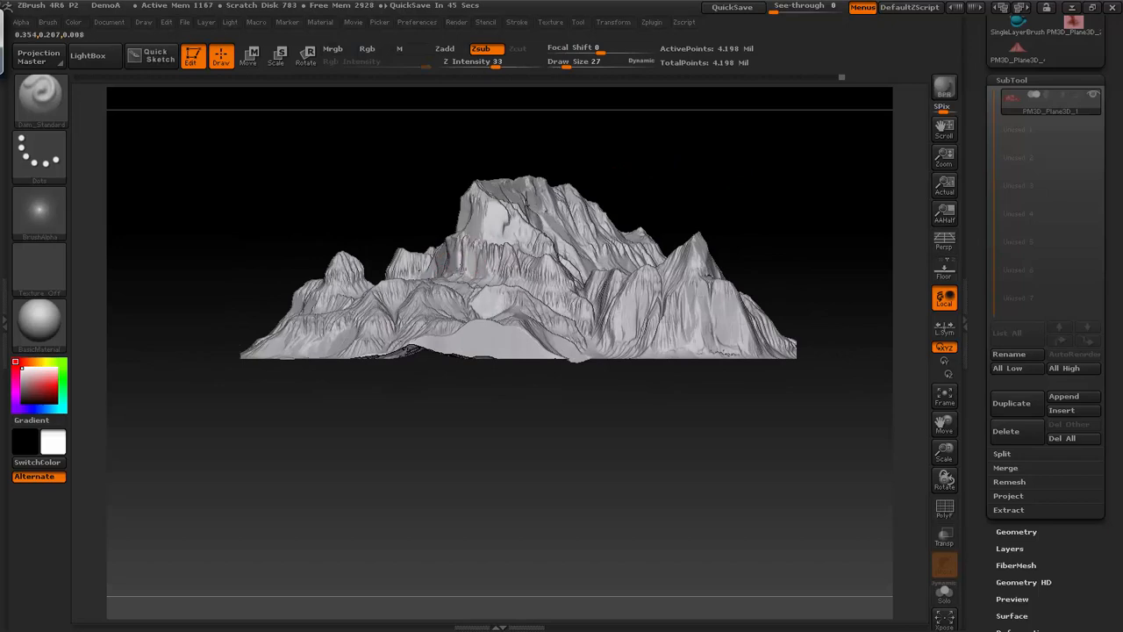
mouse_move(718, 180)
left_mouse_down()
mouse_move(755, 181)
mouse_move(675, 193)
mouse_move(526, 254)
left_mouse_up()
- Return to the TrimSmoothBorder brush and trim the ledge cliffs below the summit
key("b")
left_click(554, 114)
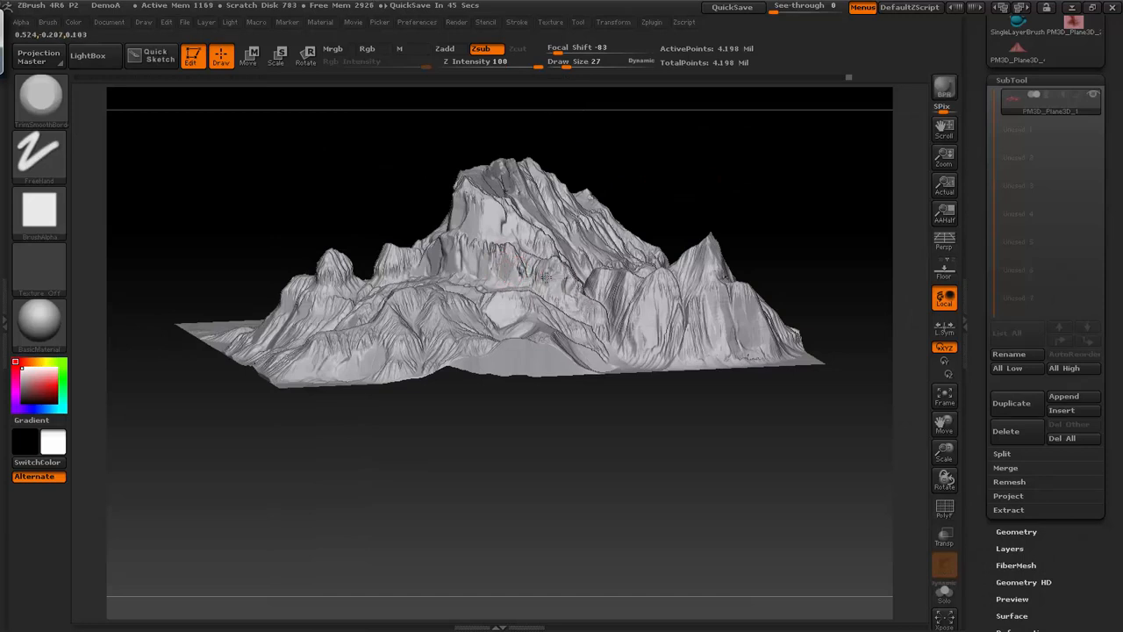
left_click_drag(724, 180, 520, 272)
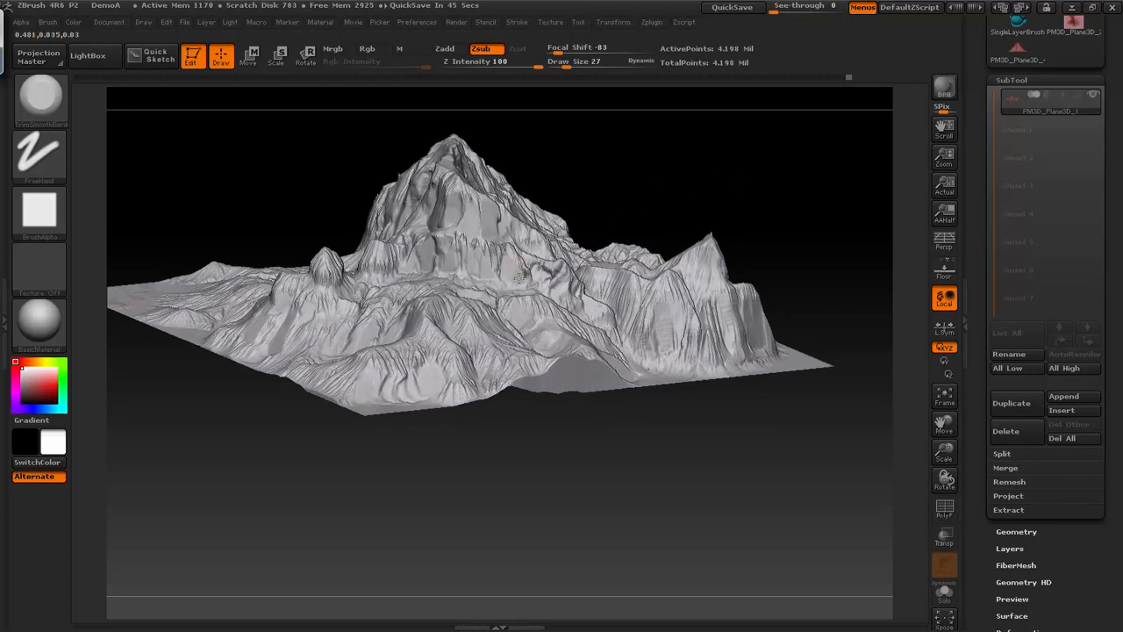
left_click_drag(675, 167, 762, 214)
- Frame the whole terrain and turn on perspective
key("f")
left_click(941, 244)
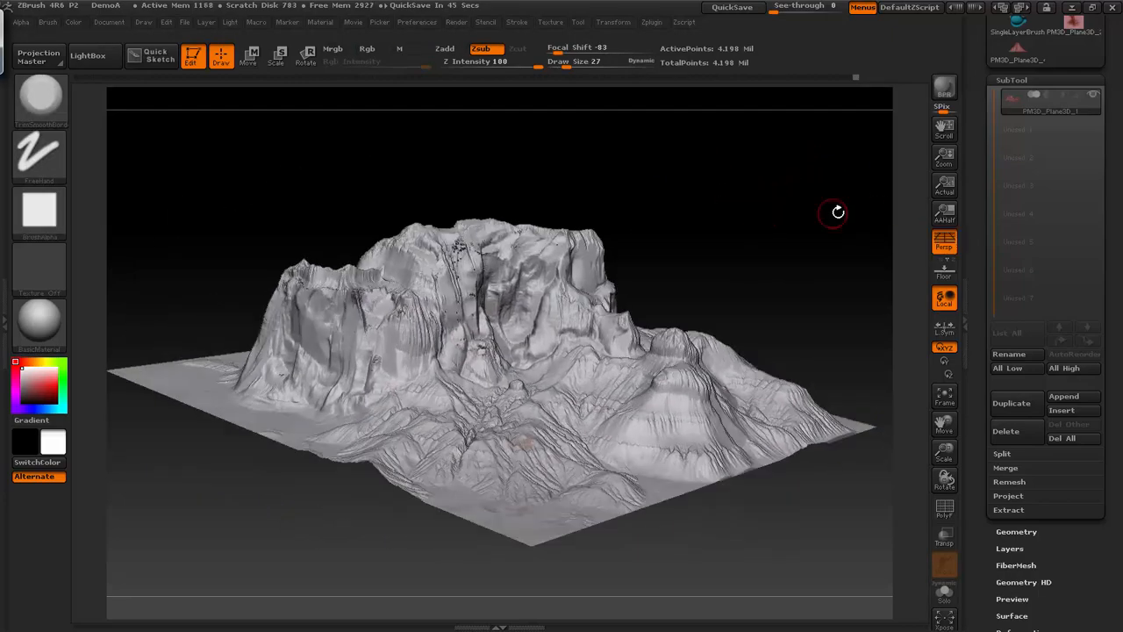
mouse_move(838, 211)
left_mouse_down("shift")
mouse_move(848, 205)
mouse_move(762, 221)
mouse_move(857, 176)
mouse_move(807, 191)
mouse_move(827, 178)
left_mouse_up("shift")
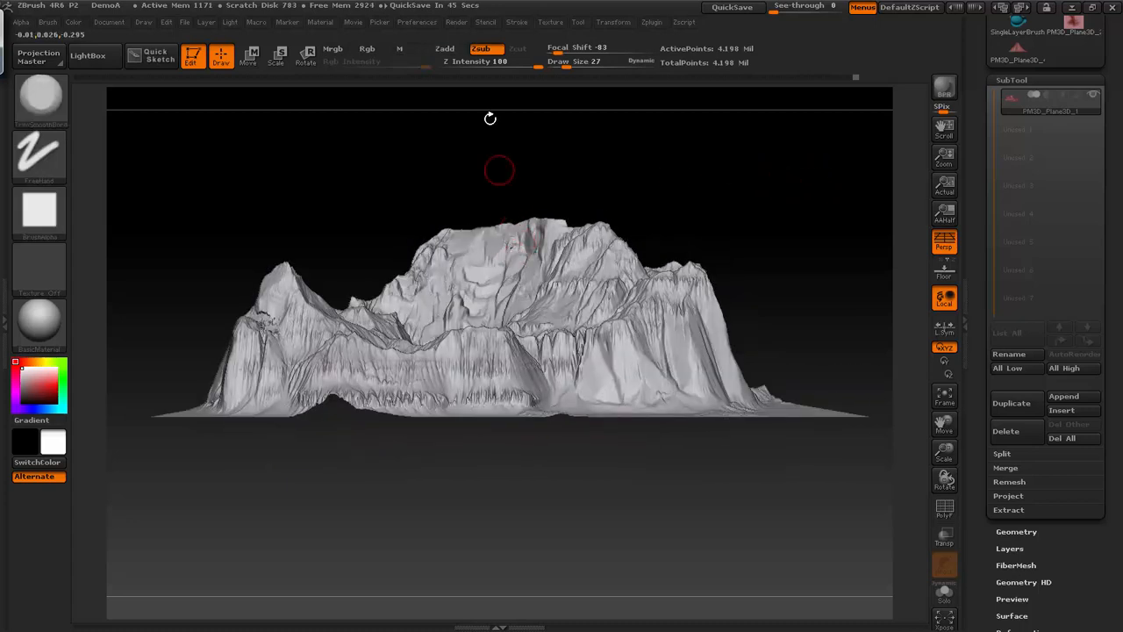
- Reposition the main light and run a BPR render of the terrain
left_click(231, 23)
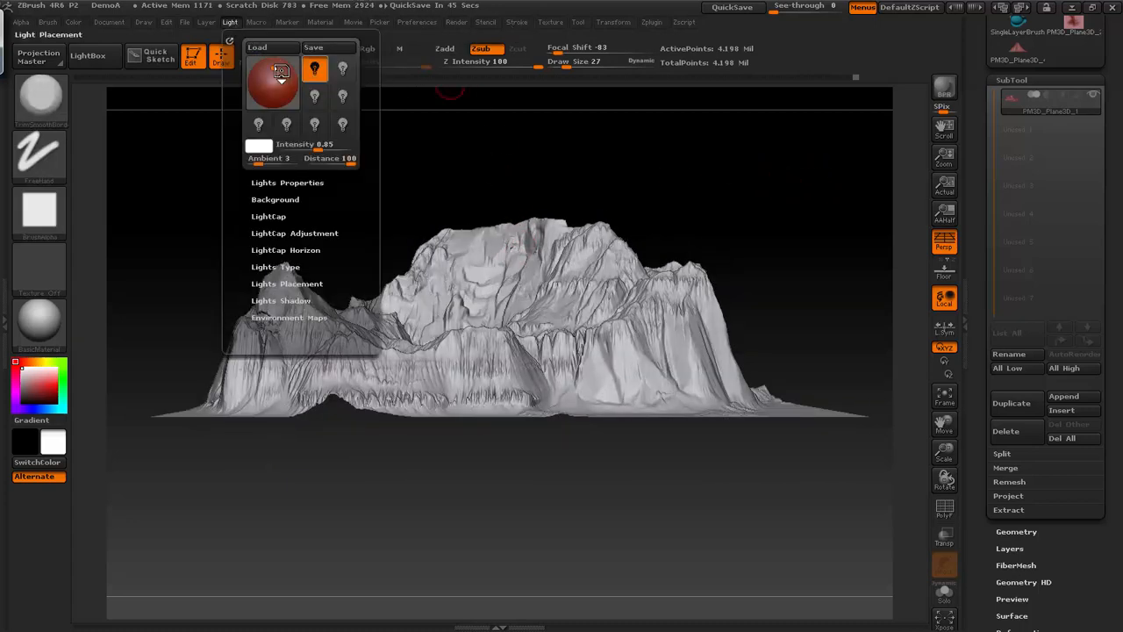
left_click_drag(280, 71, 260, 70)
left_click(945, 86)
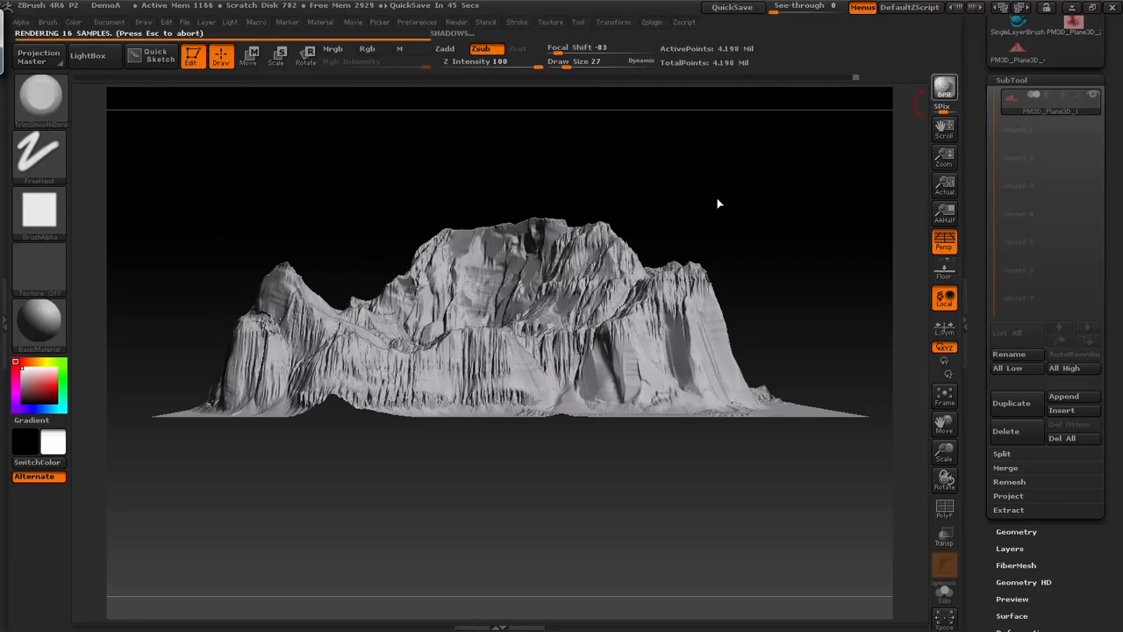
- Shift the light placement again and render the terrain for stronger cliff shadows
left_click(231, 22)
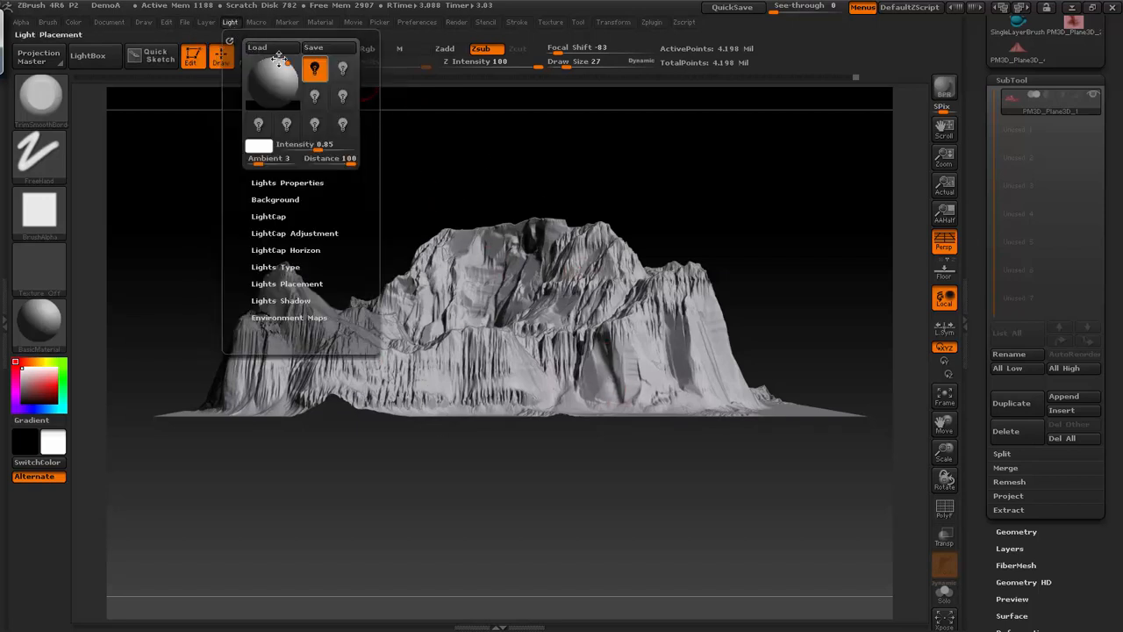
left_click_drag(279, 57, 292, 64)
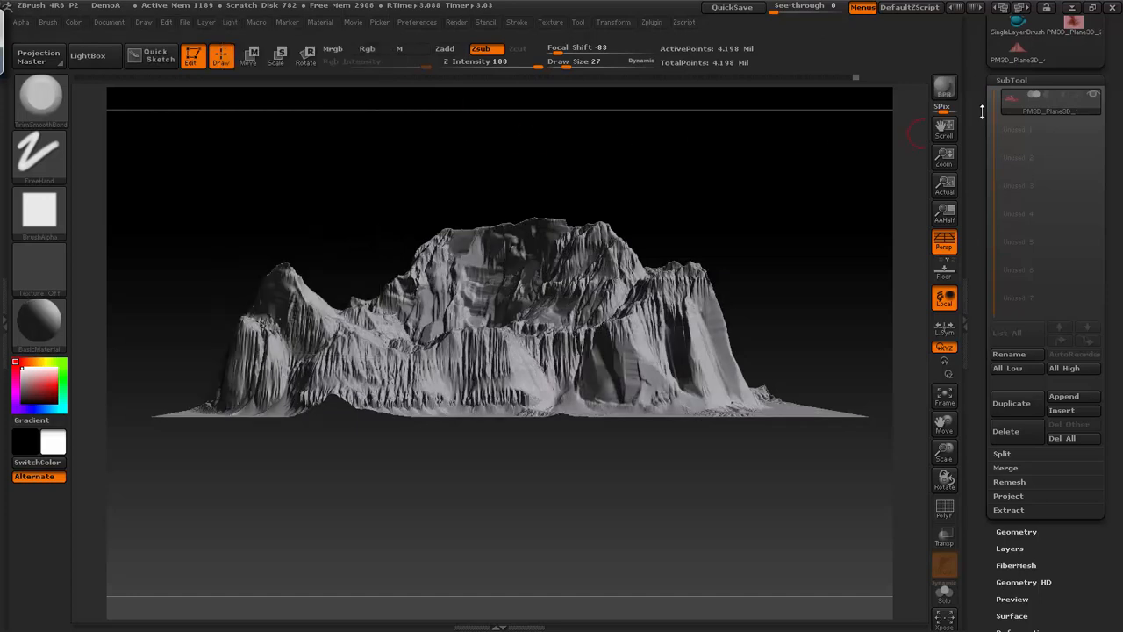
key("shift+r")
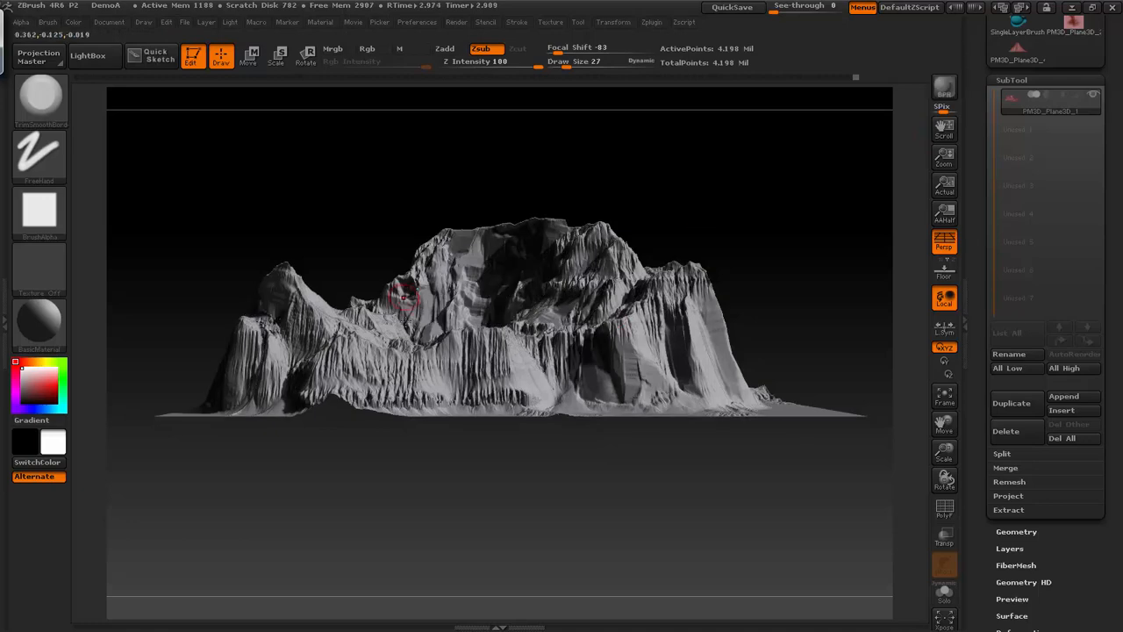
- Turn the terrain to show another side and BPR render it from there
left_click_drag(752, 221, 811, 204)
left_click(945, 86)
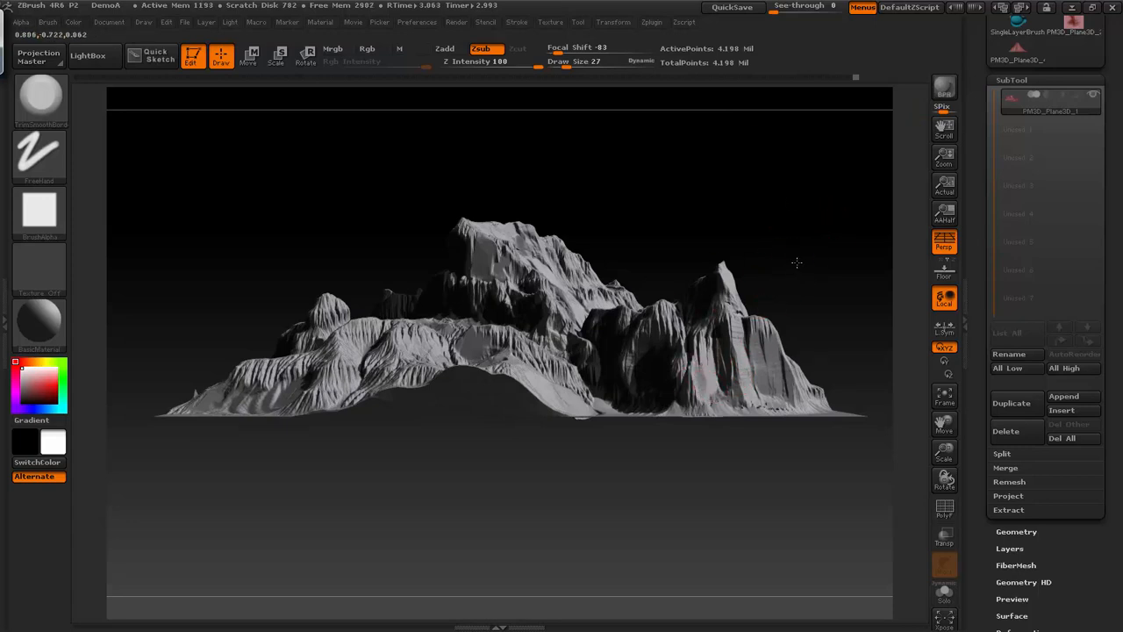
left_click_drag(796, 263, 780, 290)
left_click_drag(824, 256, 809, 267)
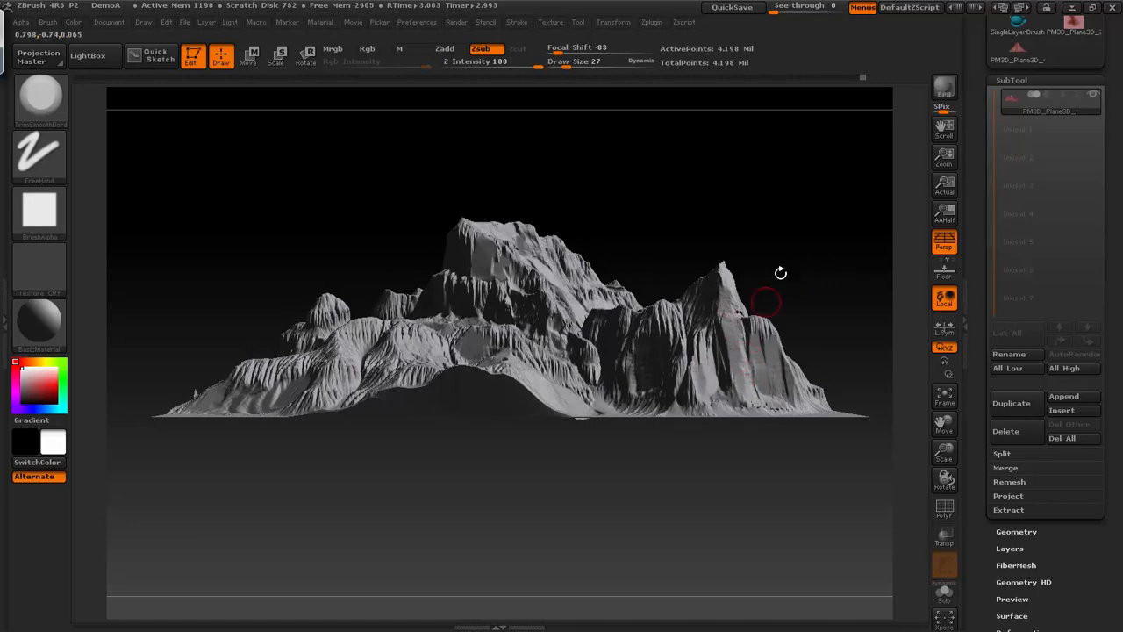
- Inspect the cliffs from several sides and reposition the light so the terrain is evenly lit
left_click_drag(780, 273, 807, 258)
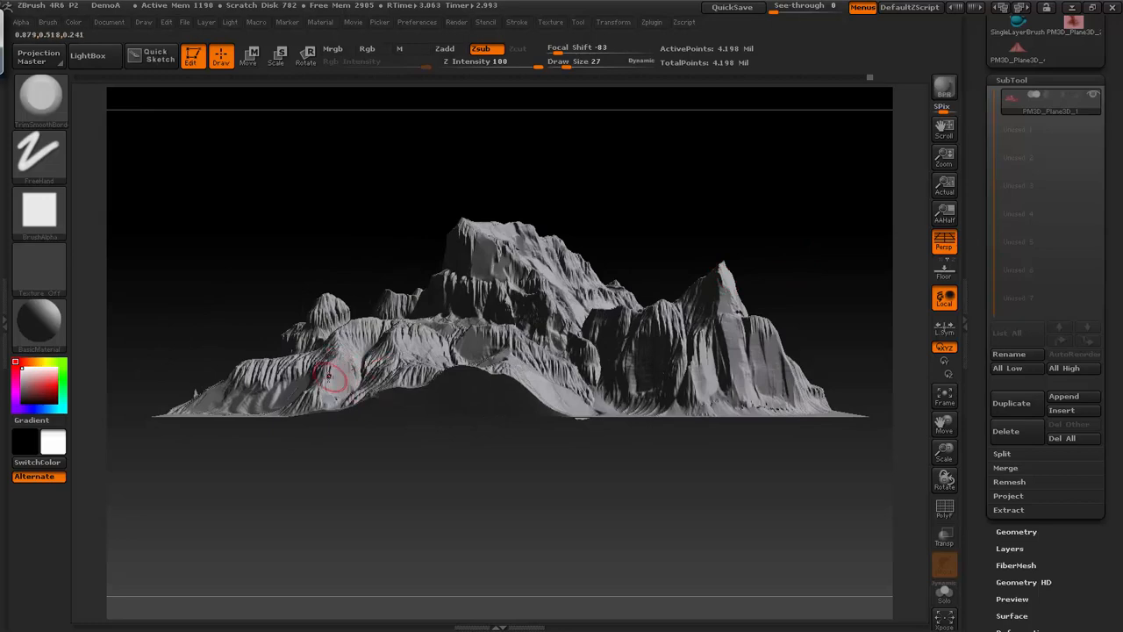
mouse_move(401, 446)
left_mouse_down()
mouse_move(468, 465)
mouse_move(573, 399)
mouse_move(657, 318)
left_mouse_up()
left_click_drag(822, 256, 787, 238)
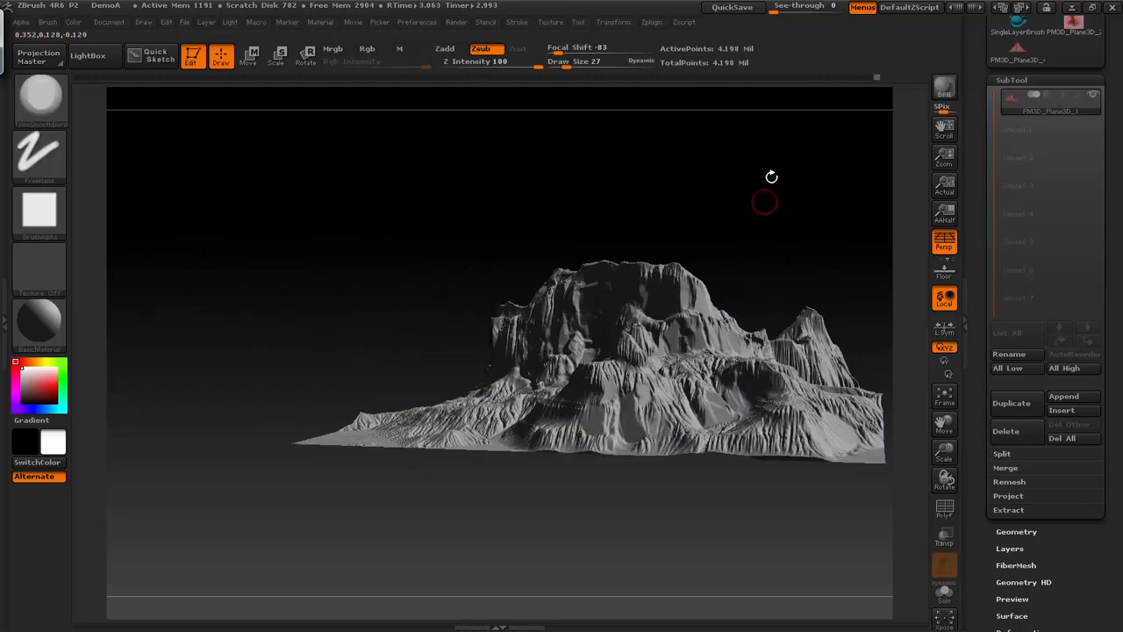
left_click_drag(771, 177, 801, 189)
mouse_move(635, 389)
left_mouse_down()
mouse_move(633, 416)
mouse_move(623, 410)
left_mouse_up()
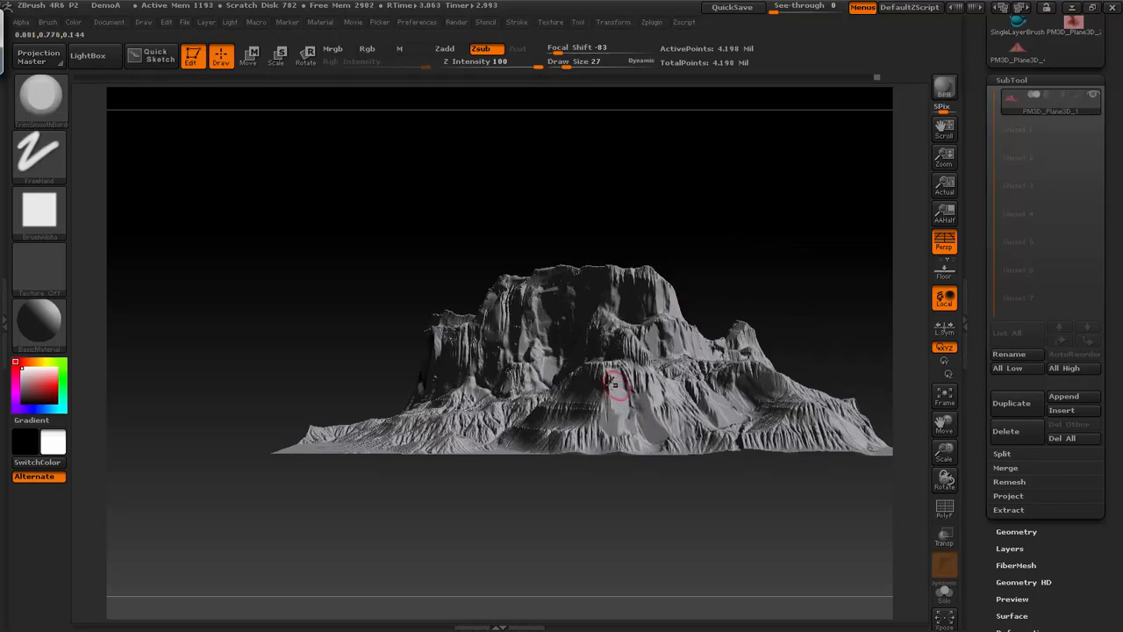
left_click_drag(583, 554, 742, 546)
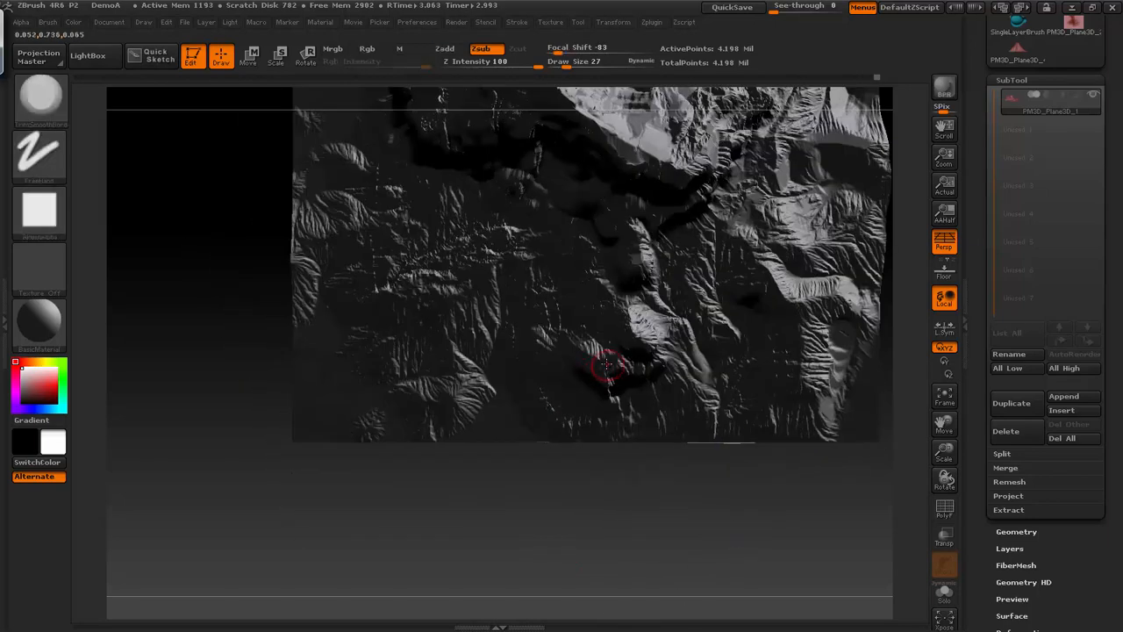
left_click(229, 22)
mouse_move(279, 72)
left_mouse_down()
mouse_move(260, 75)
mouse_move(270, 77)
left_mouse_up()
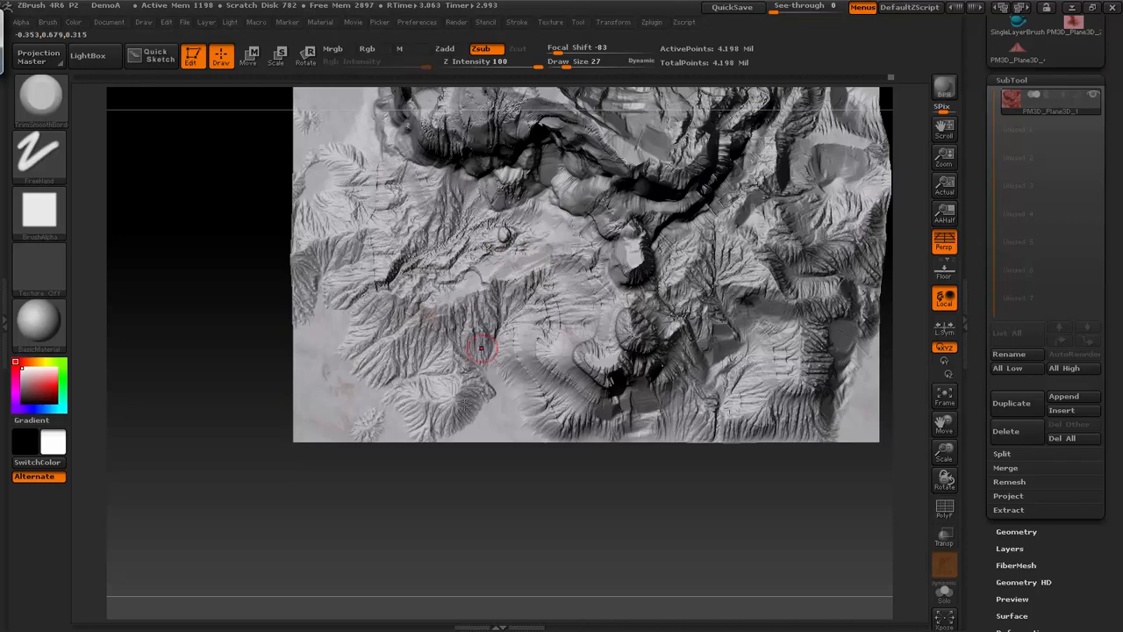
- Choose the Move brush and save the project over the existing DemoA.ZPR
mouse_move(558, 504)
left_mouse_down()
mouse_move(642, 473)
mouse_move(666, 492)
mouse_move(697, 482)
mouse_move(697, 457)
mouse_move(697, 481)
left_mouse_up()
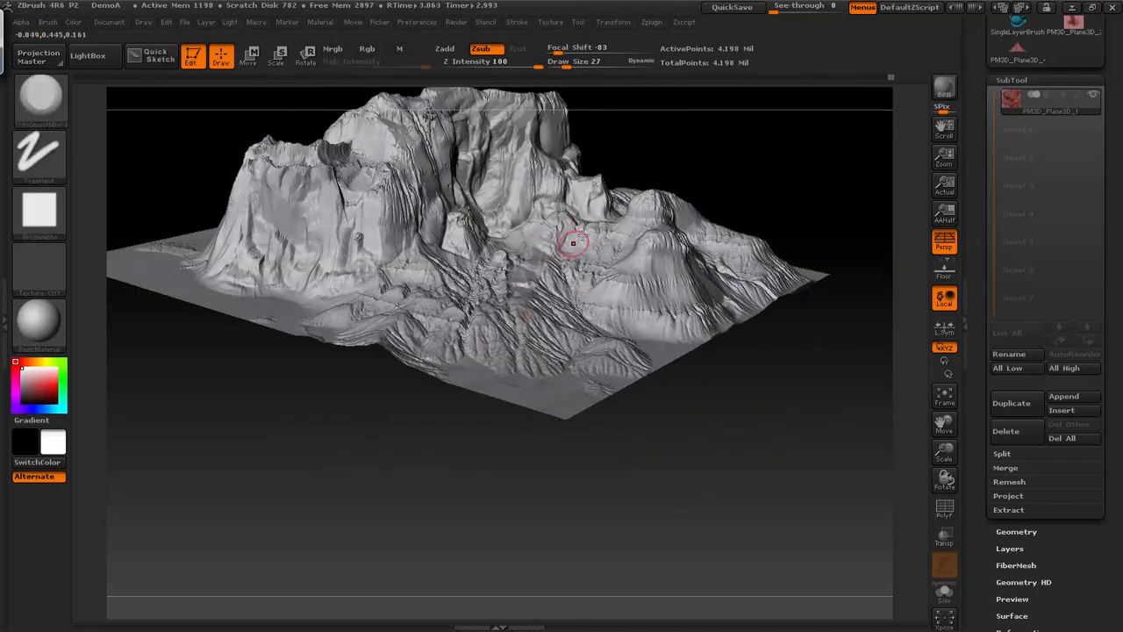
left_click_drag(837, 431, 769, 449)
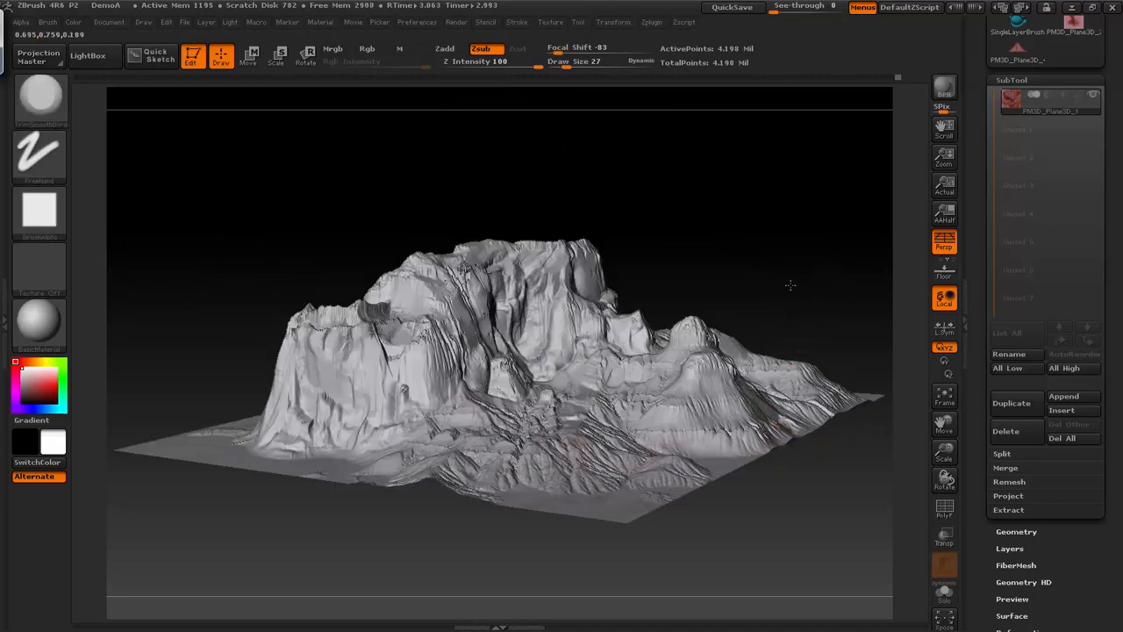
mouse_move(789, 285)
left_mouse_down()
mouse_move(797, 211)
mouse_move(729, 191)
left_mouse_up()
key("b")
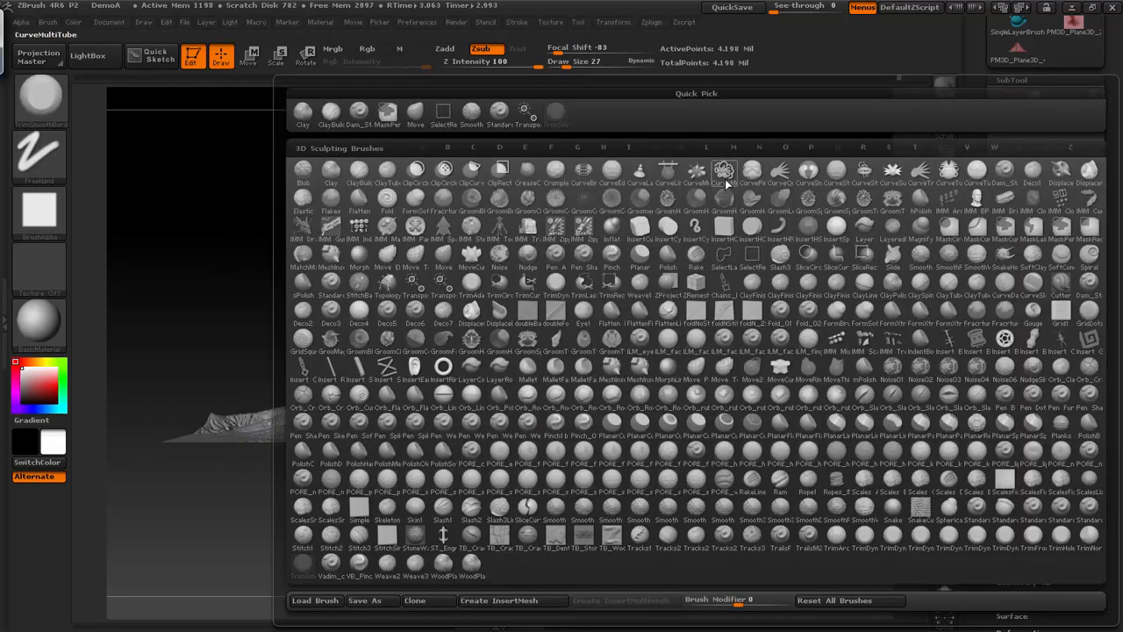
key("m")
key("p")
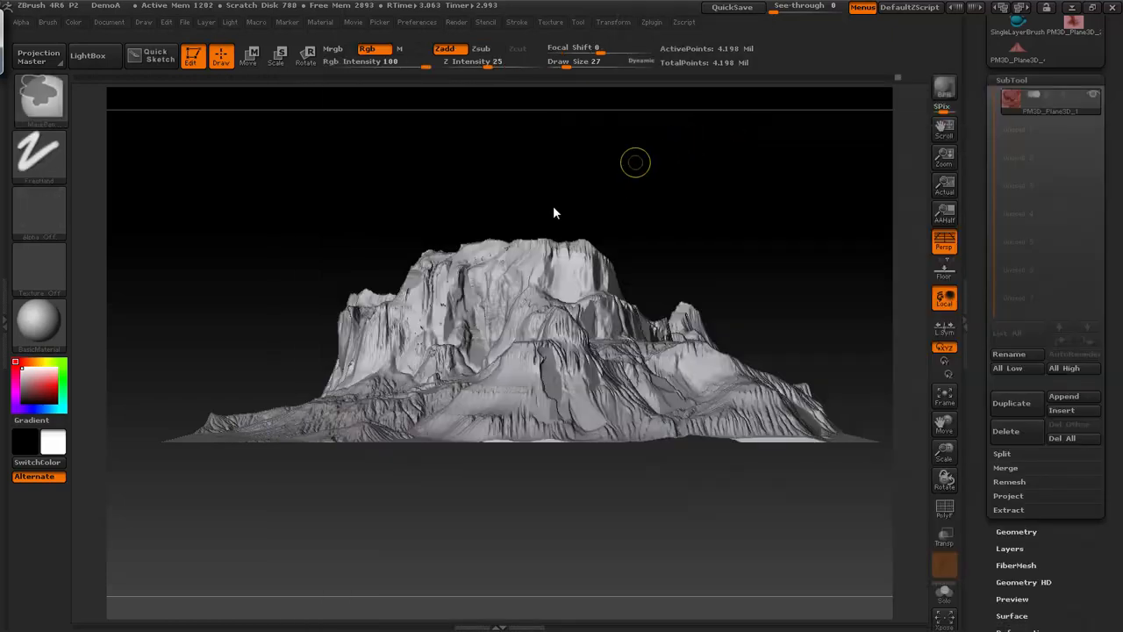
key("ctrl+s")
left_click(635, 454)
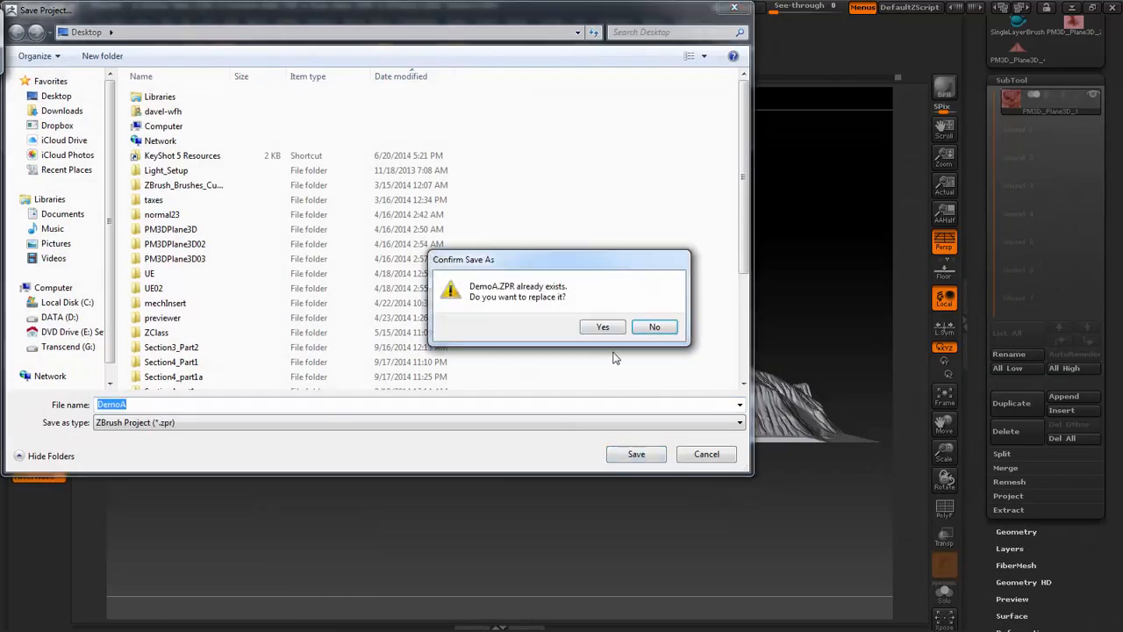
left_click(603, 327)
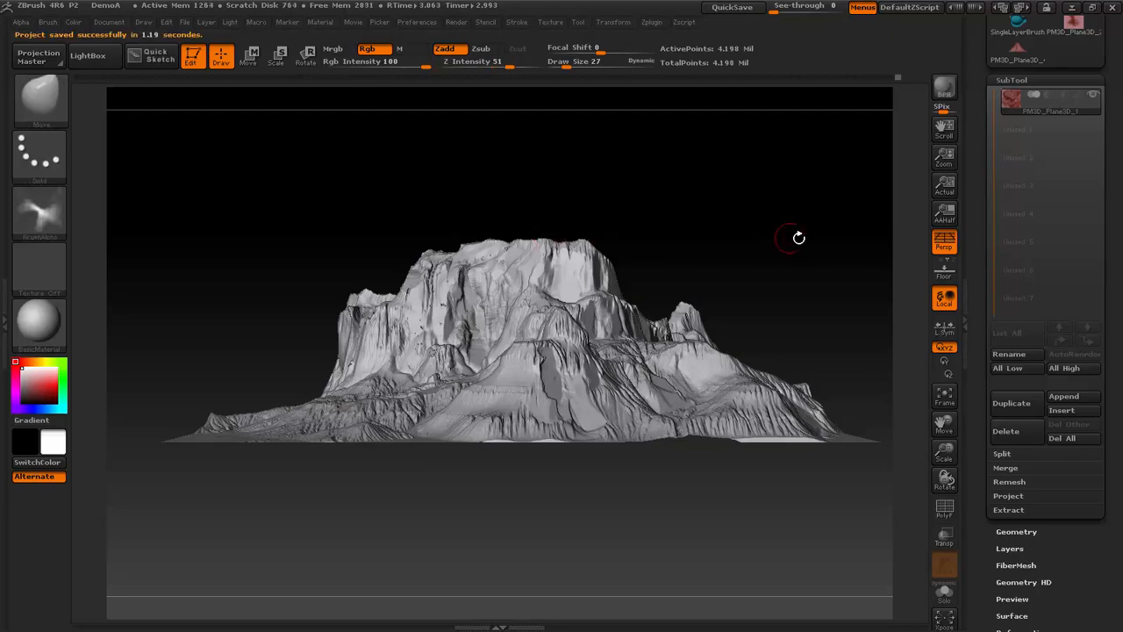
- Trim the slopes and ledges around the small rounded peaks with the TrimSmoothBorder brush
mouse_move(798, 238)
left_mouse_down()
mouse_move(675, 230)
mouse_move(763, 188)
mouse_move(672, 193)
mouse_move(711, 201)
mouse_move(711, 190)
mouse_move(773, 183)
left_mouse_up()
key("b")
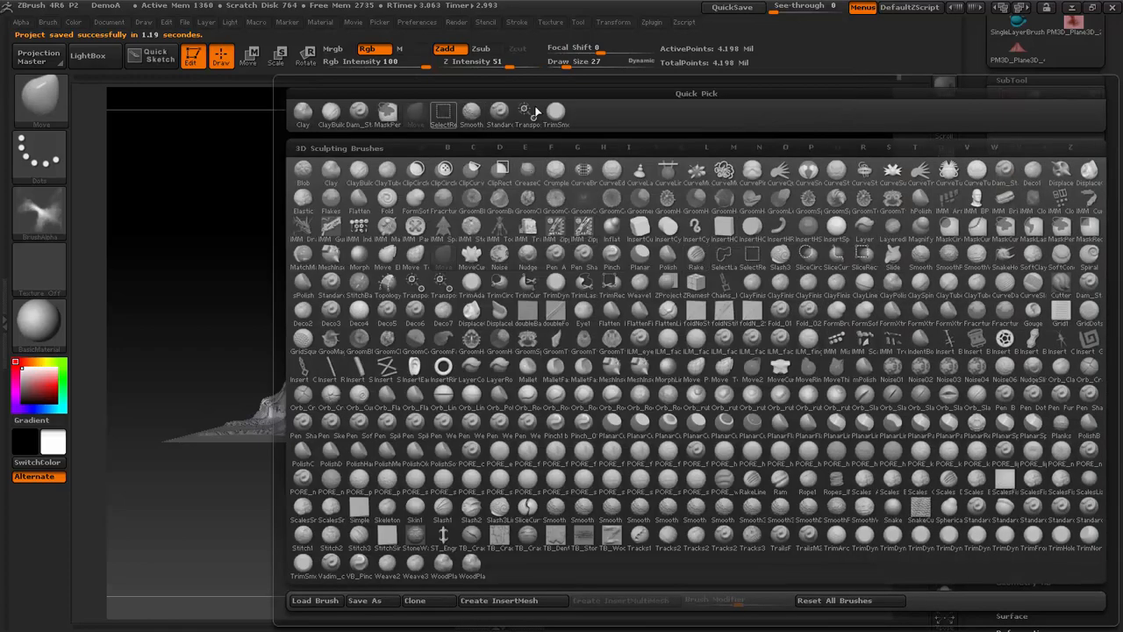
left_click(558, 113)
key("f")
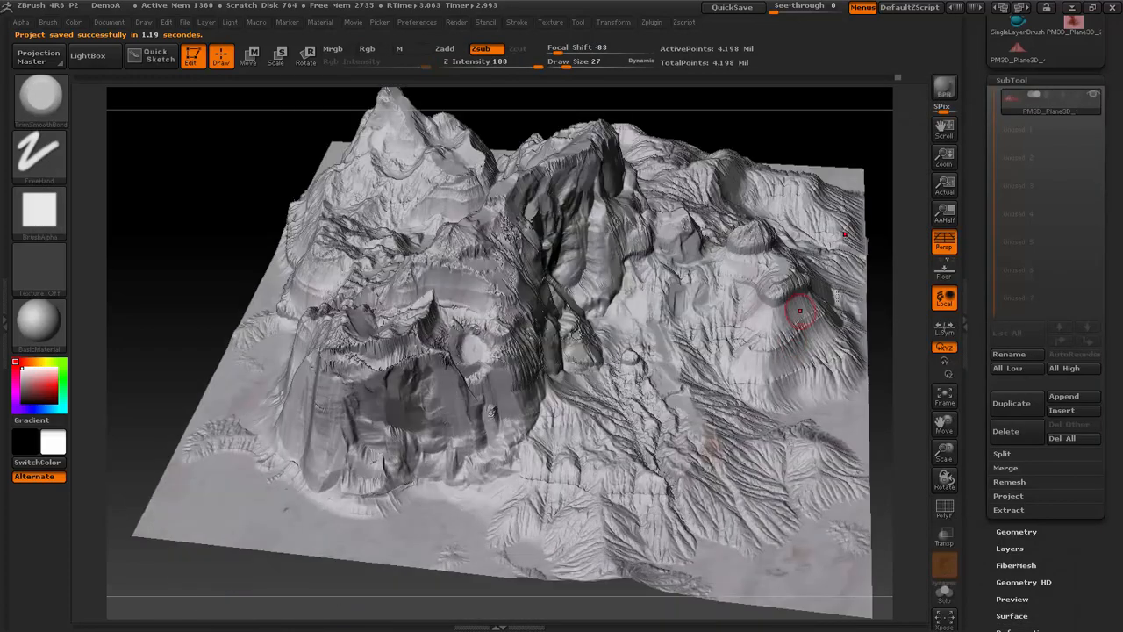
left_click_drag(943, 425, 792, 480)
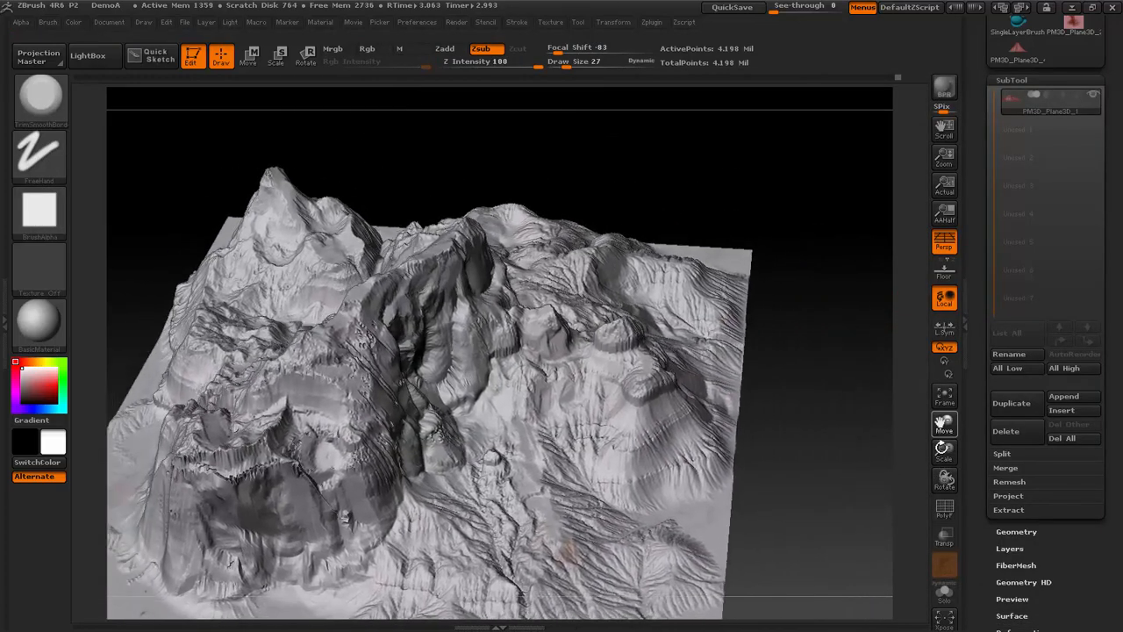
left_click_drag(944, 453, 943, 487)
left_click_drag(943, 425, 785, 393)
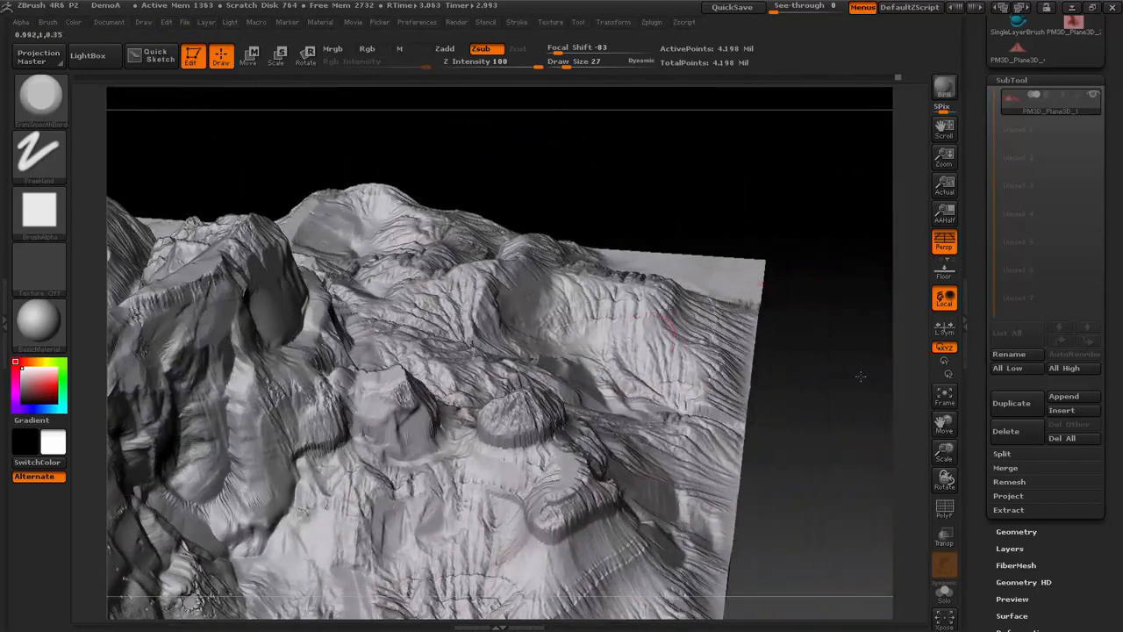
left_click_drag(858, 376, 771, 363, "shift")
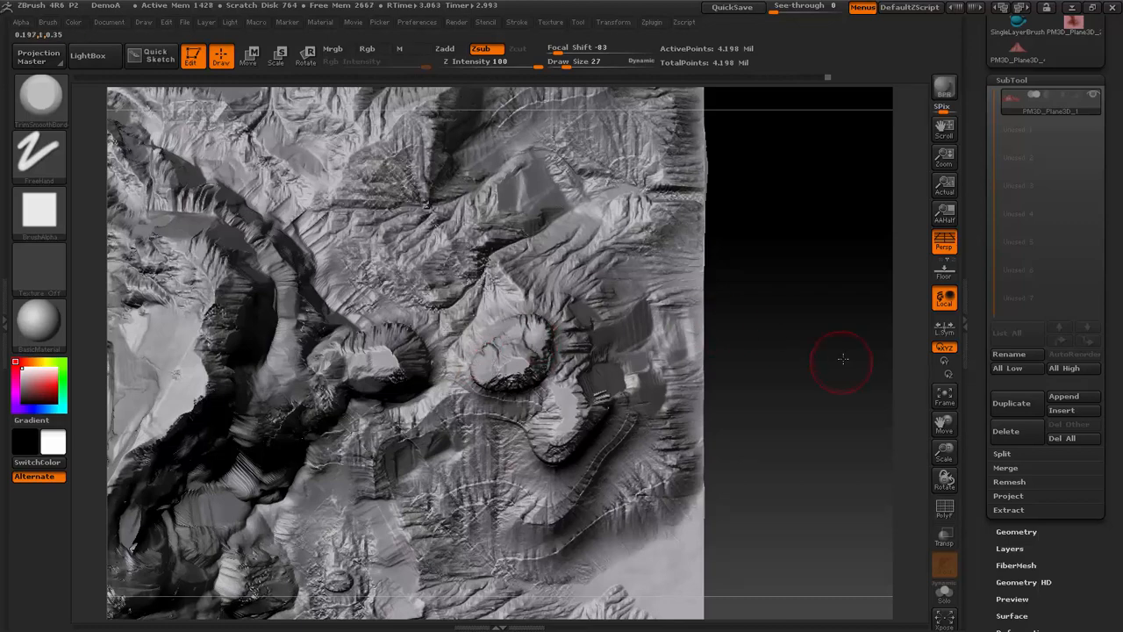
left_click_drag(842, 359, 834, 248)
mouse_move(509, 381)
left_mouse_down()
mouse_move(522, 381)
mouse_move(504, 434)
mouse_move(485, 428)
mouse_move(466, 471)
mouse_move(474, 485)
mouse_move(457, 467)
mouse_move(501, 501)
mouse_move(519, 477)
mouse_move(537, 515)
mouse_move(653, 497)
left_mouse_up()
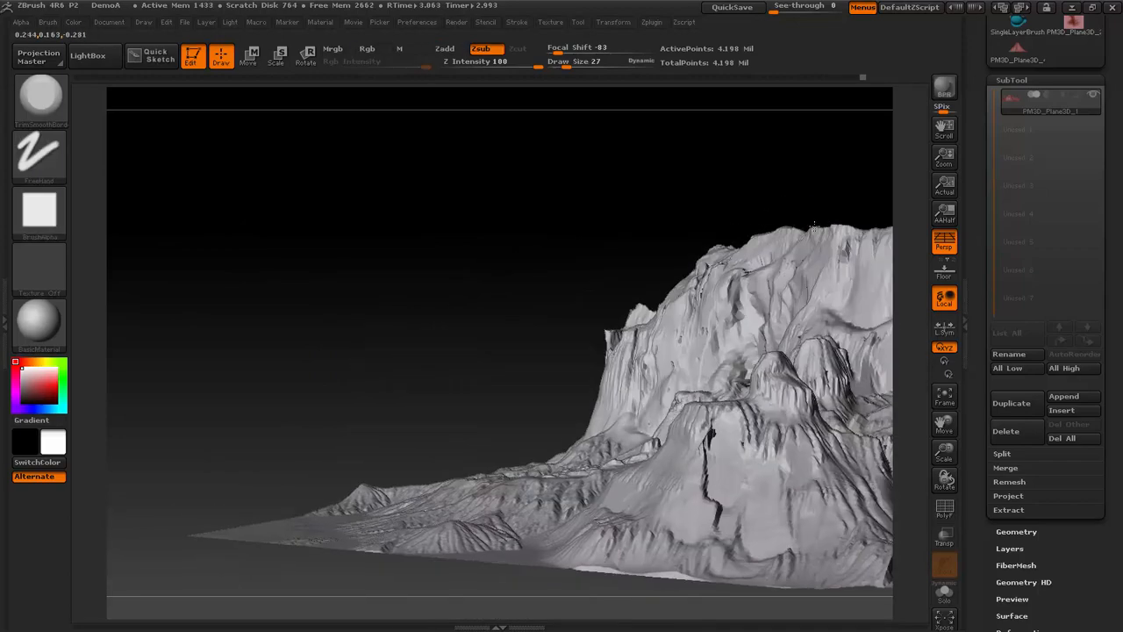
- Fill out the dark vertical crevice on the lower cliff face with the Inflat brush and smooth it
key("b")
key("i")
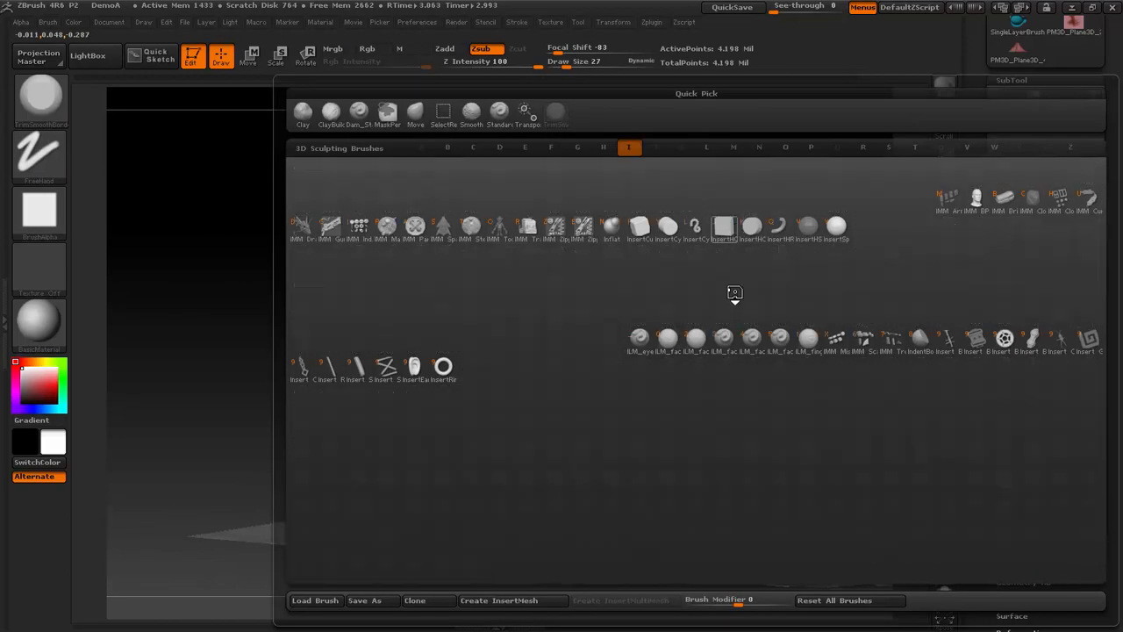
key("n")
key("shift")
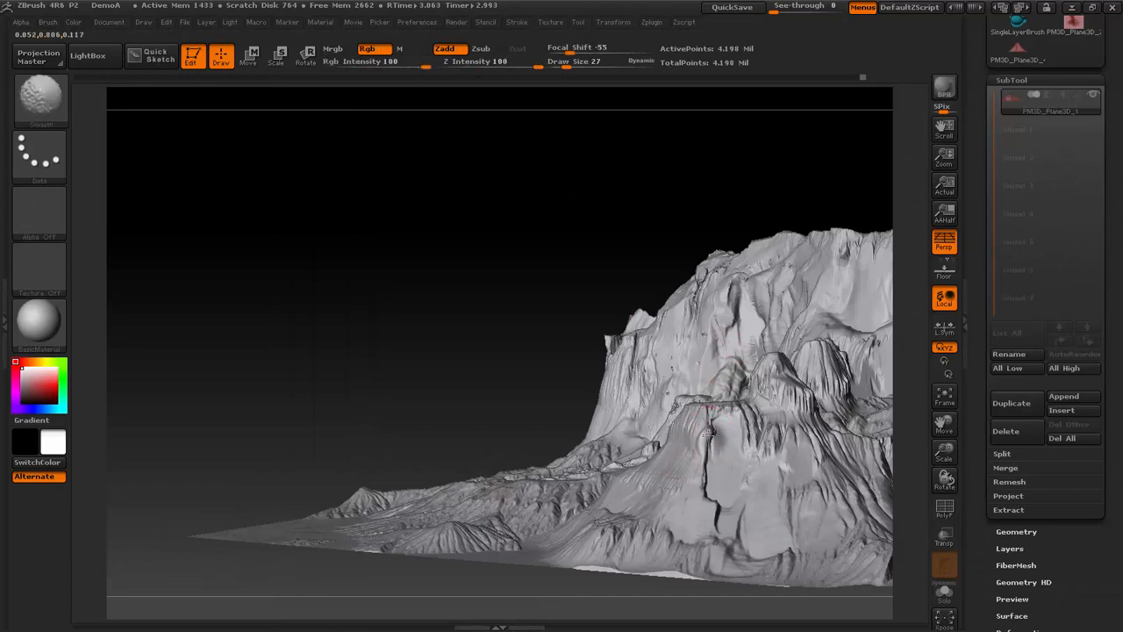
left_click_drag(706, 444, 710, 432)
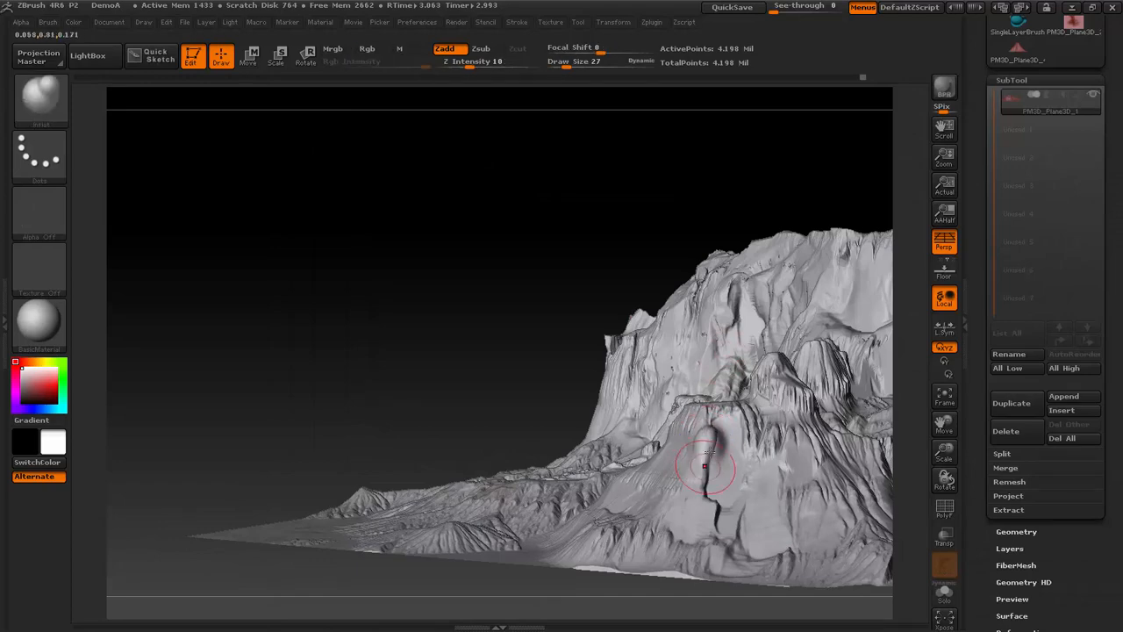
key("shift")
- Return to the TrimSmoothBorder brush and flatten the inflated crevice on the lower cliff face
key("b")
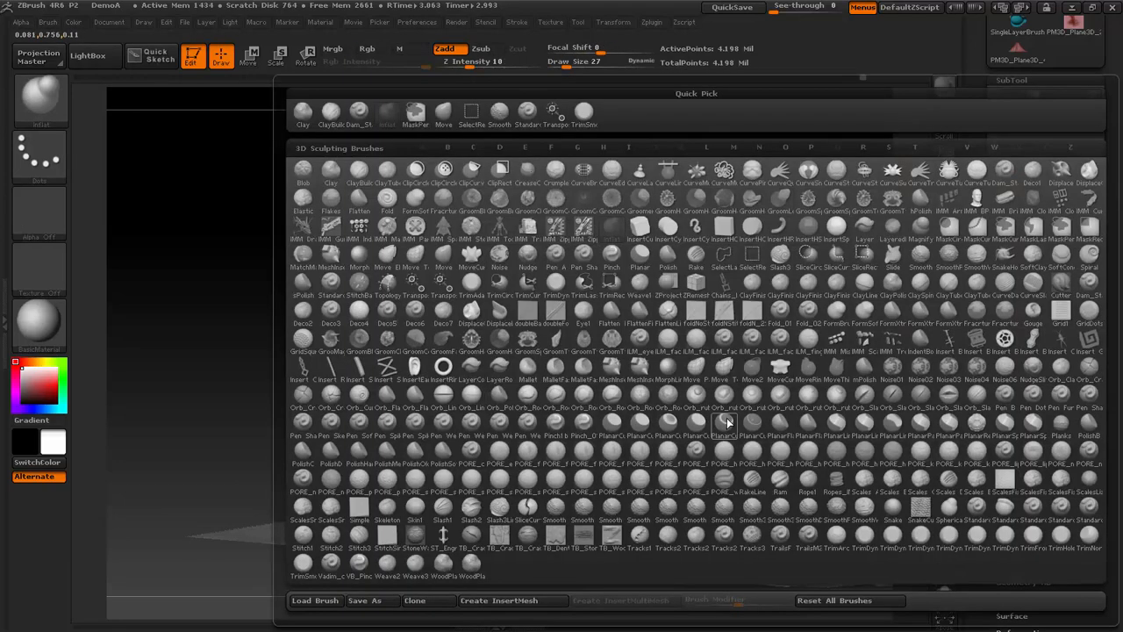
key("i")
left_click(584, 114)
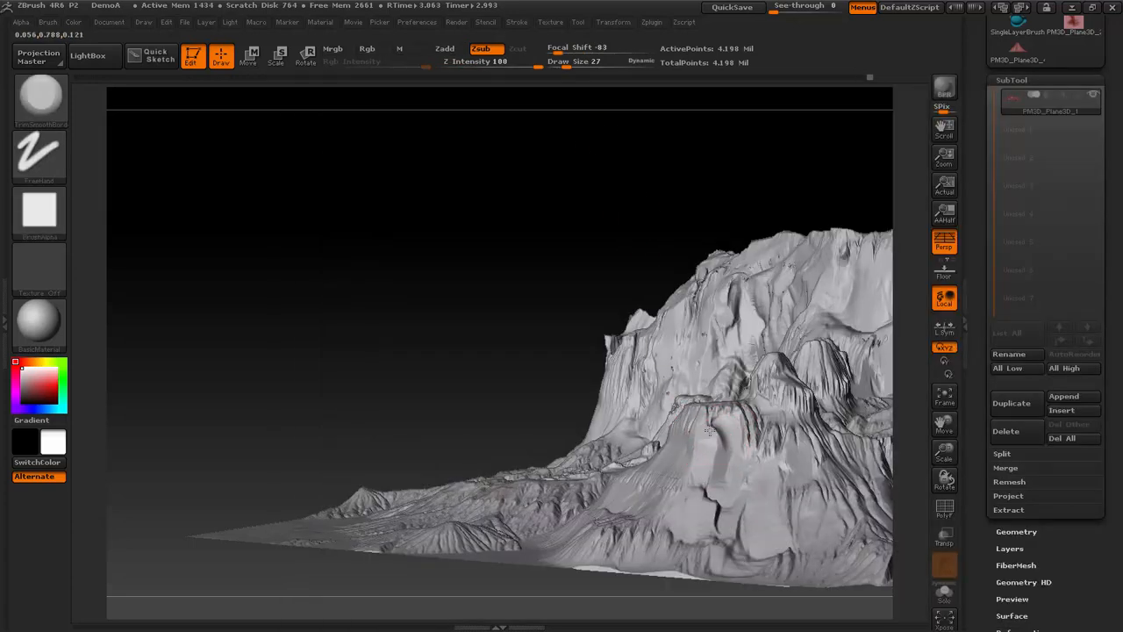
left_click_drag(710, 430, 705, 488)
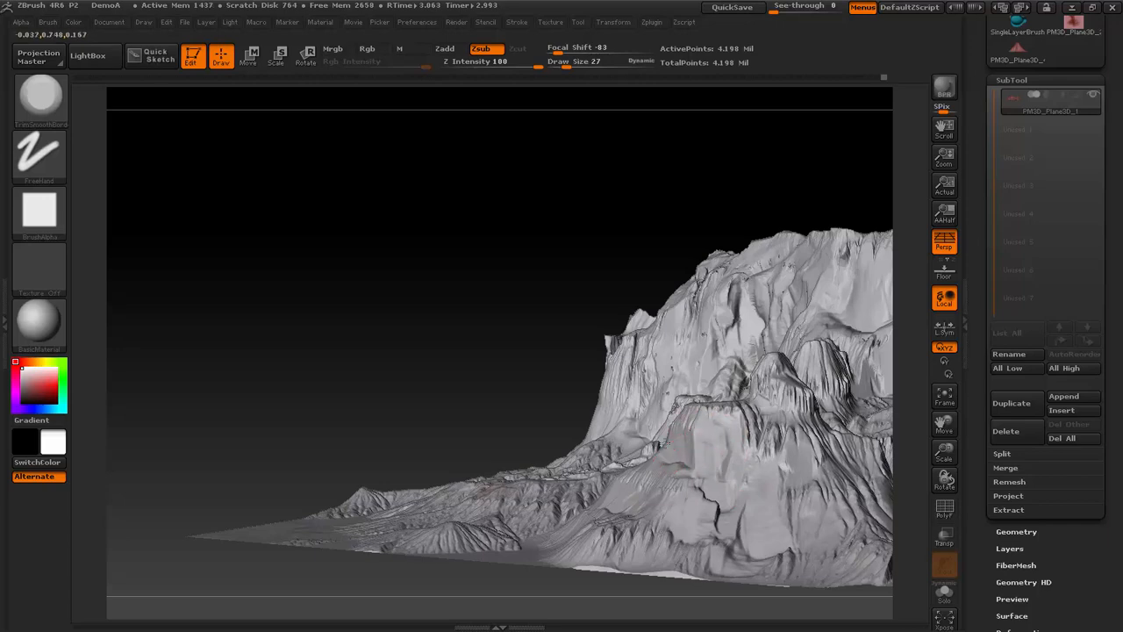
- Refine the rounded outcrops, the large side cliff wall and the central cliff slope with TrimSmoothBorder strokes
left_click_drag(540, 346, 606, 338)
left_click_drag(848, 236, 894, 224)
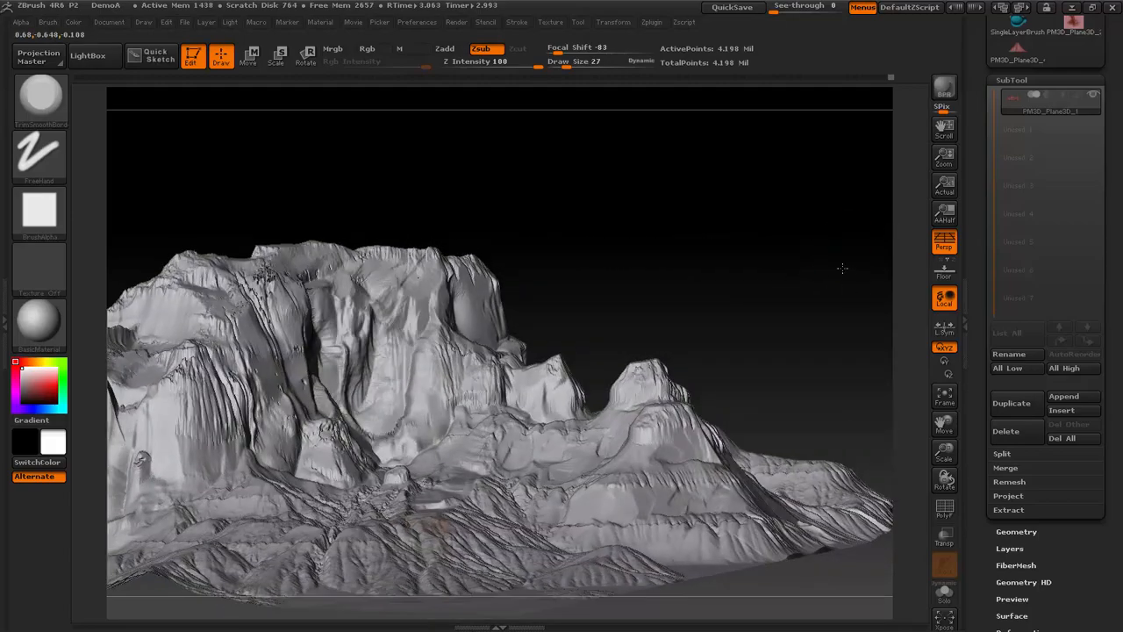
left_click_drag(842, 269, 861, 382)
left_click_drag(806, 297, 762, 321)
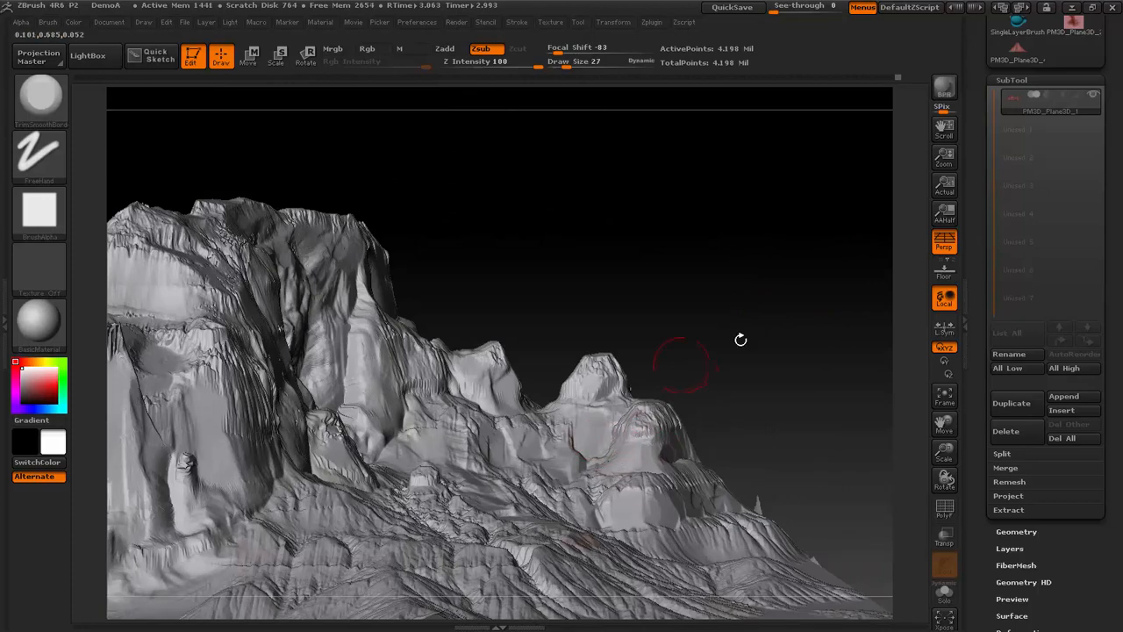
left_click_drag(741, 339, 847, 362)
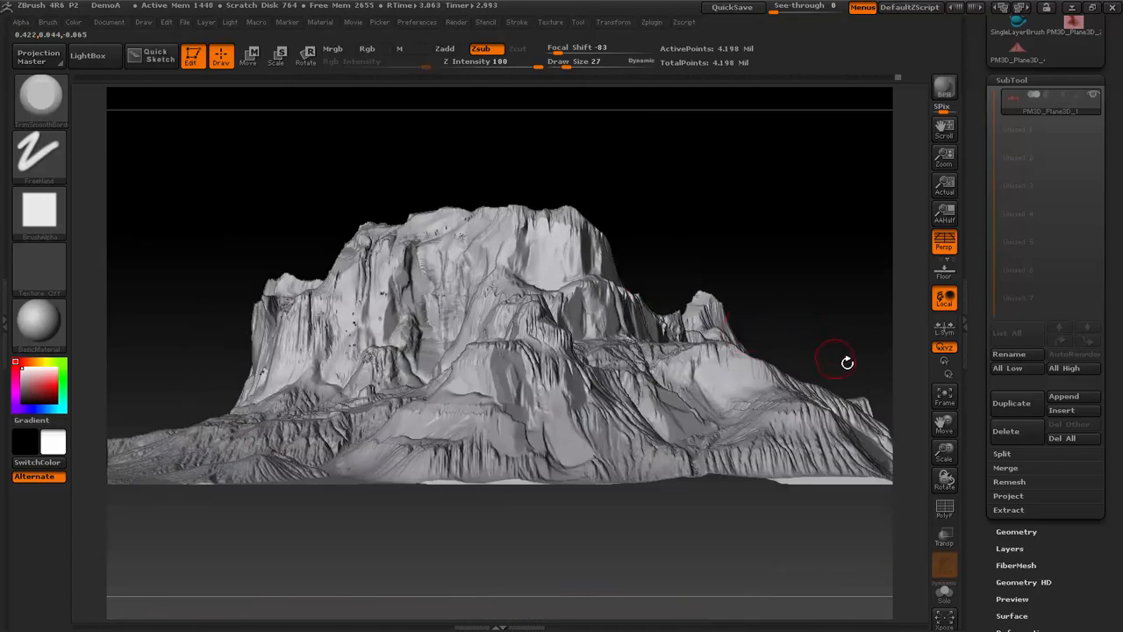
left_click_drag(829, 241, 717, 271)
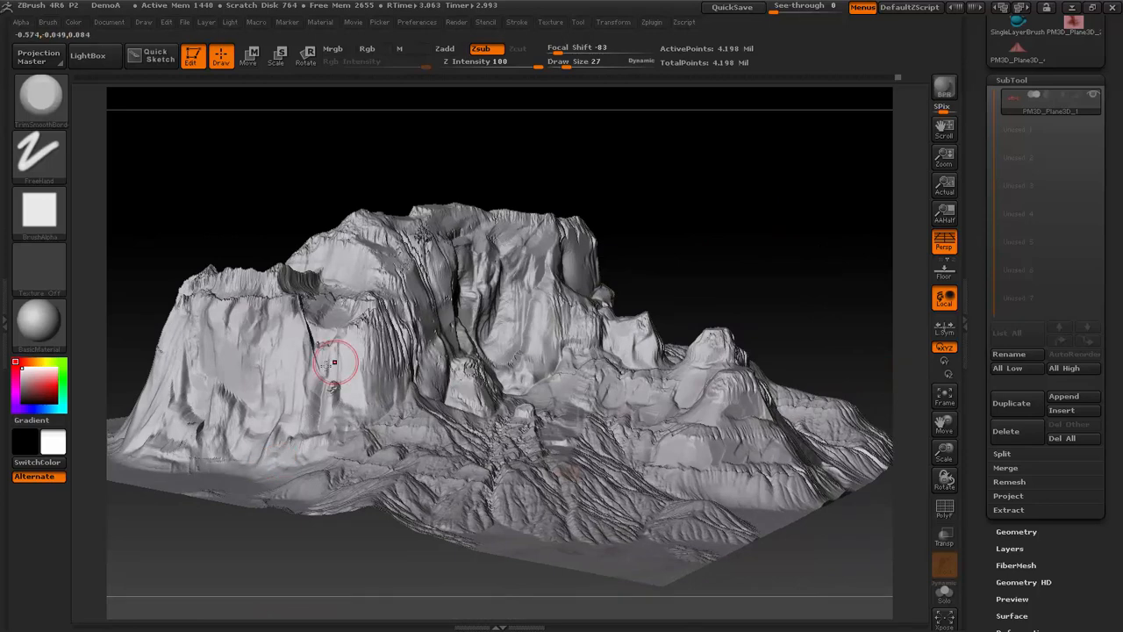
left_click_drag(261, 215, 256, 374)
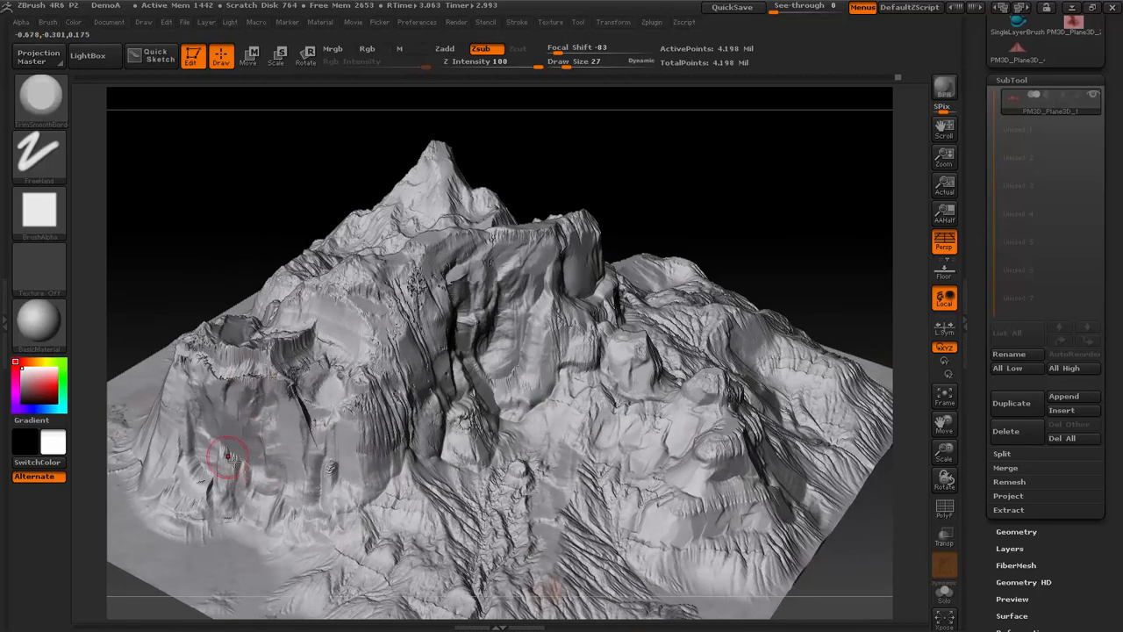
mouse_move(229, 456)
left_mouse_down()
mouse_move(236, 462)
mouse_move(240, 429)
mouse_move(233, 435)
left_mouse_up()
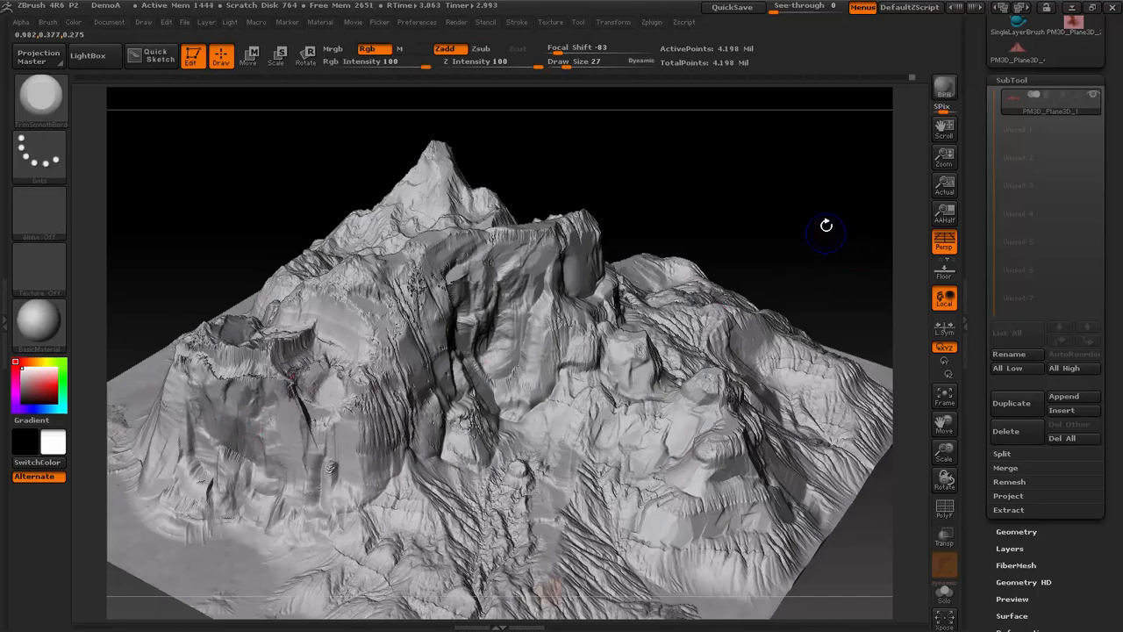
left_click_drag(827, 220, 803, 259)
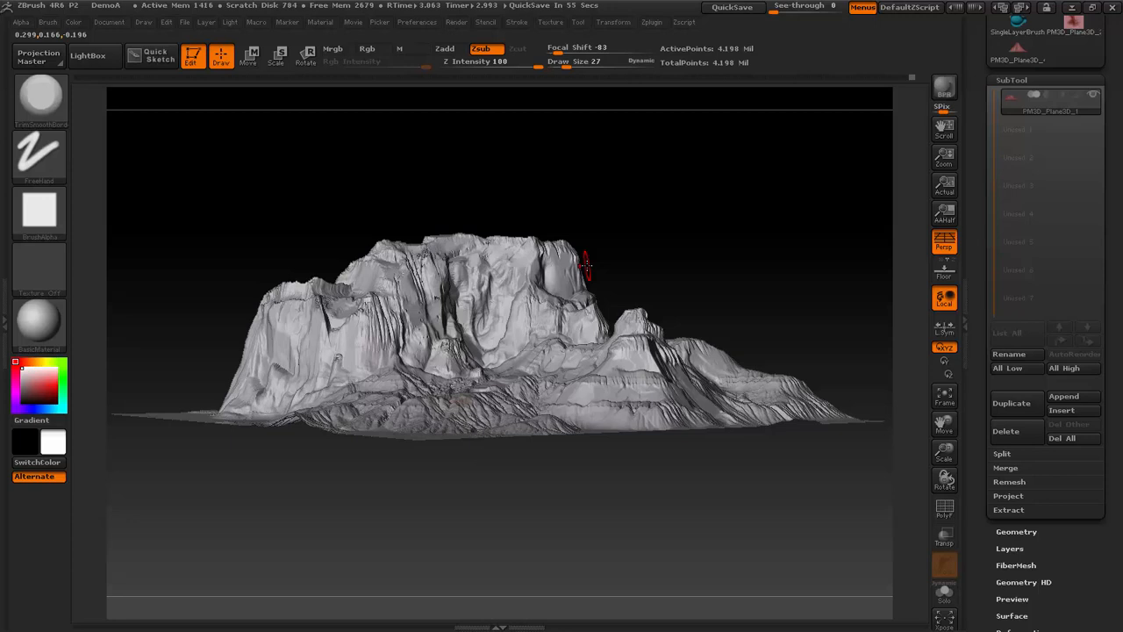
mouse_move(496, 301)
left_mouse_down()
mouse_move(477, 321)
mouse_move(485, 292)
mouse_move(506, 319)
mouse_move(536, 322)
mouse_move(502, 363)
left_mouse_up()
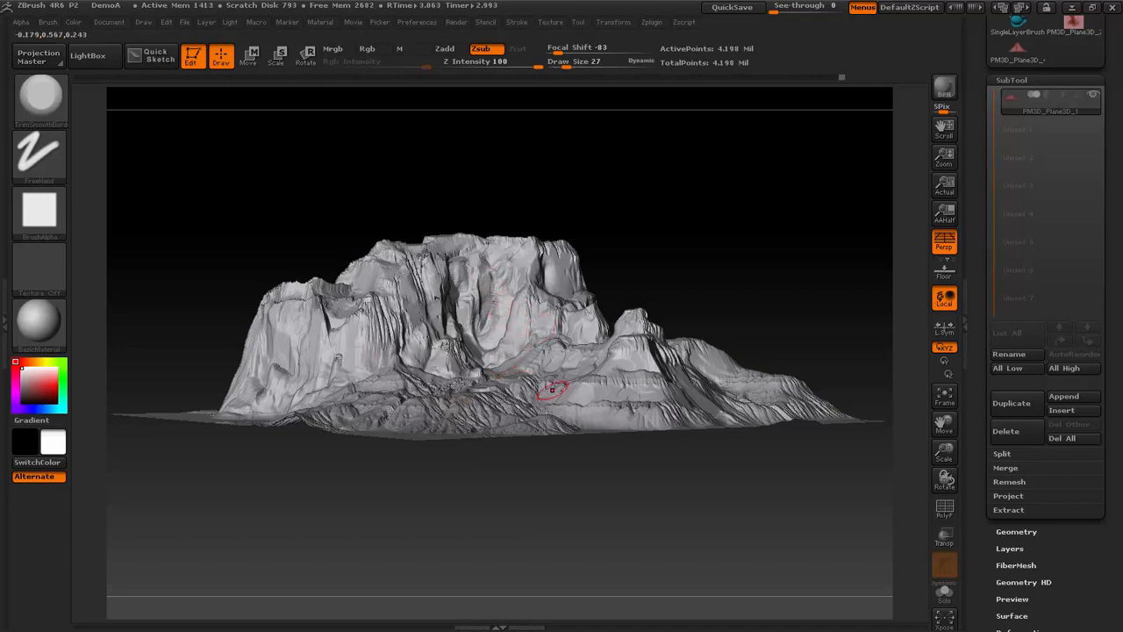
- Review the terrain from above and switch the active tool to Plane3D
mouse_move(699, 224)
left_mouse_down()
mouse_move(685, 421)
mouse_move(640, 465)
left_mouse_up()
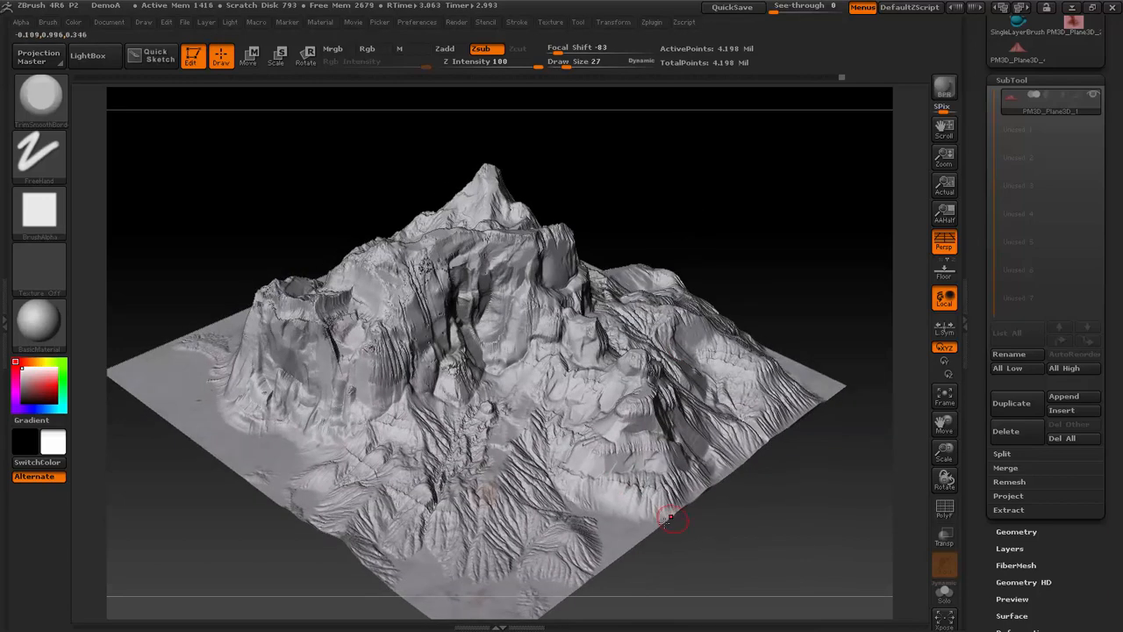
left_click_drag(747, 223, 833, 345)
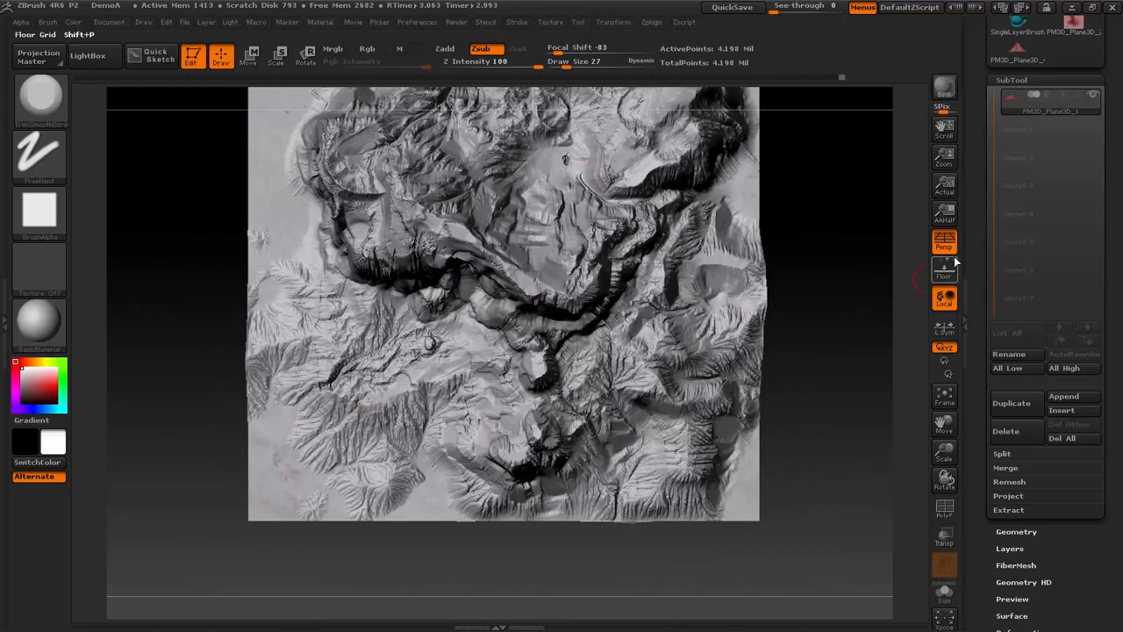
left_click_drag(1112, 186, 1108, 343)
left_click(1073, 69)
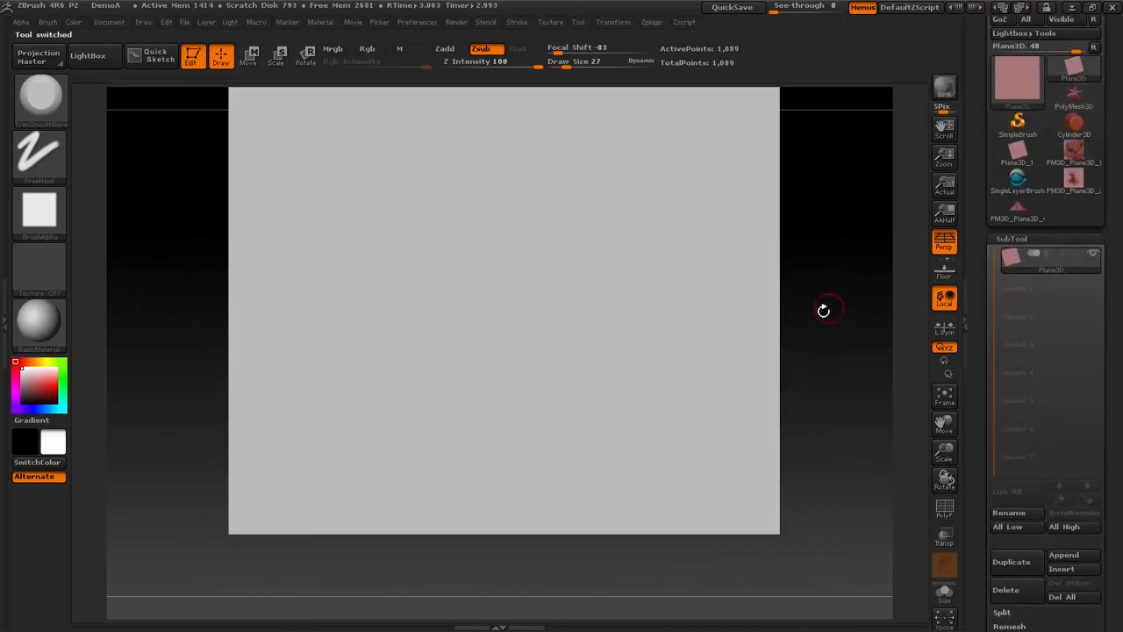
left_click_drag(1111, 78, 1114, 169)
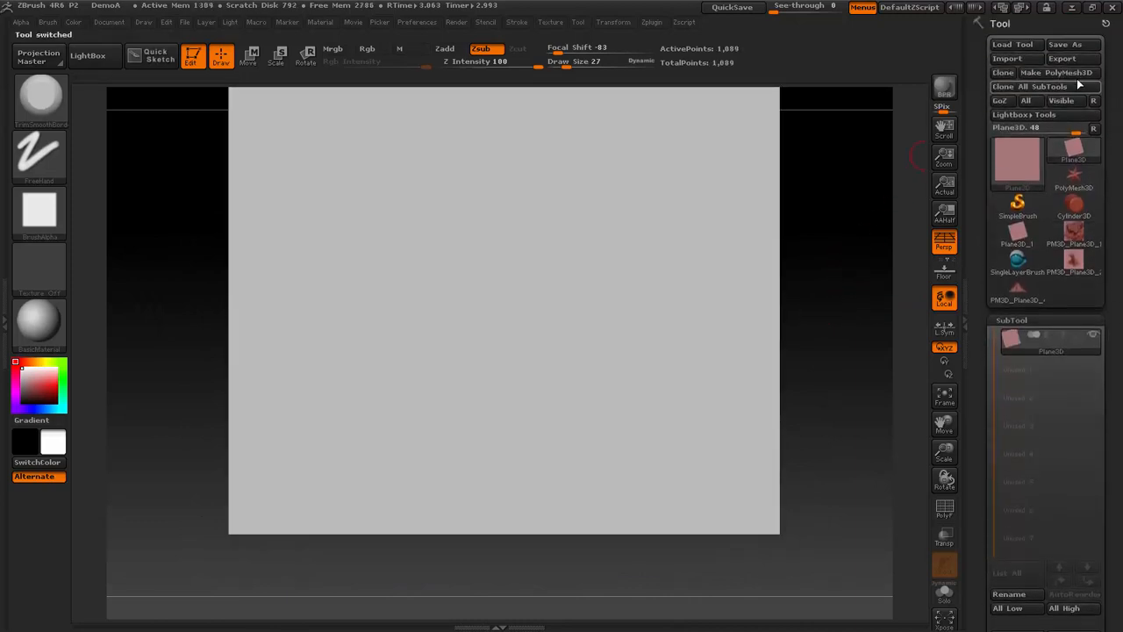
- Convert the Plane3D to a PolyMesh3D, subdivide it to level 6, and show its geometry settings
left_click(1076, 72)
key("ctrl+d")
key("ctrl+d")
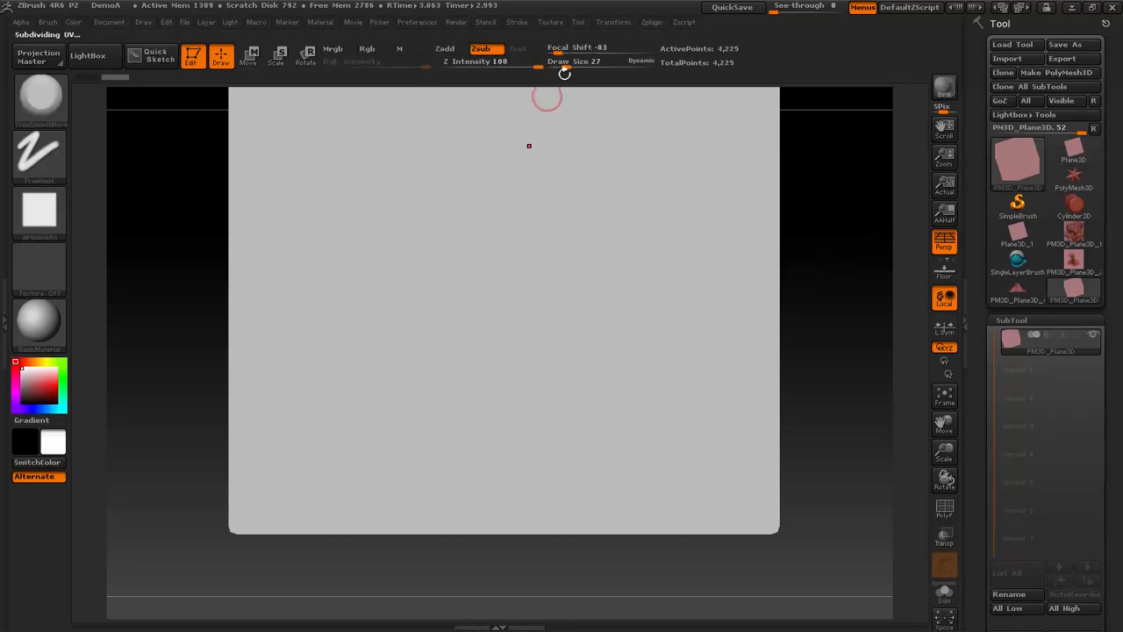
key("ctrl+d")
key("ctrl+d")
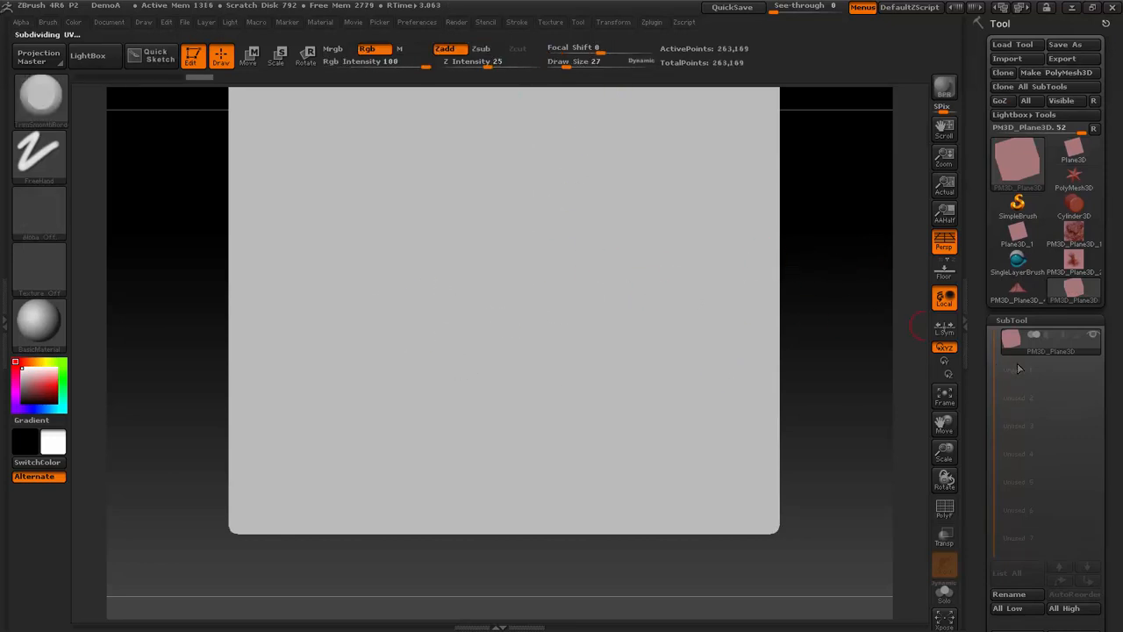
key("ctrl+d")
left_click_drag(1119, 384, 1119, 264)
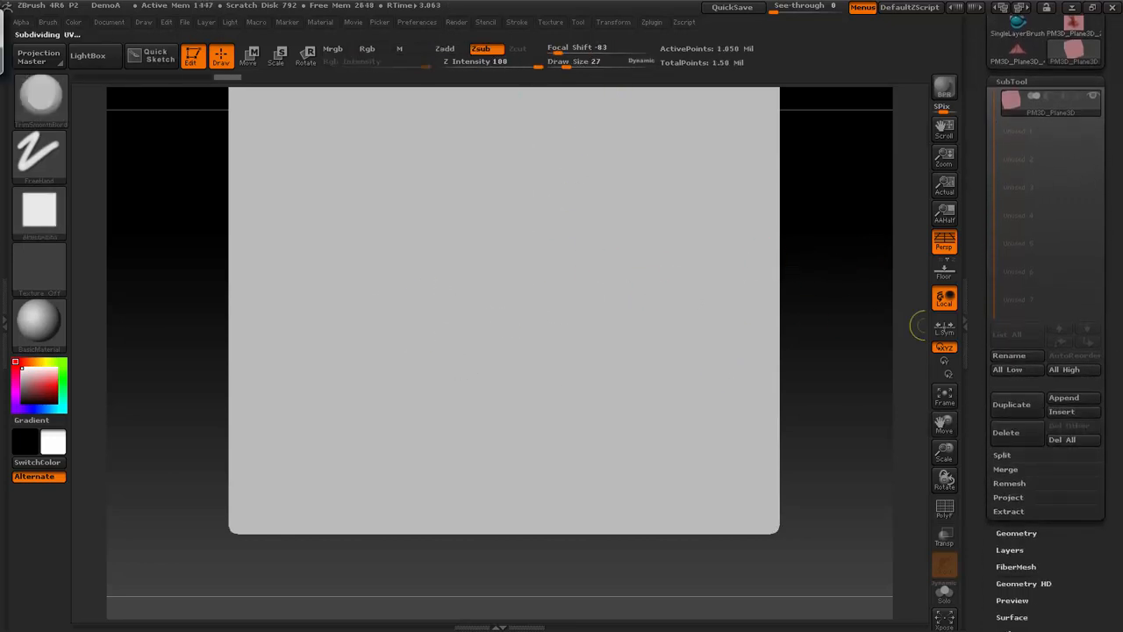
left_click_drag(1109, 547, 1108, 489)
left_click(1031, 474)
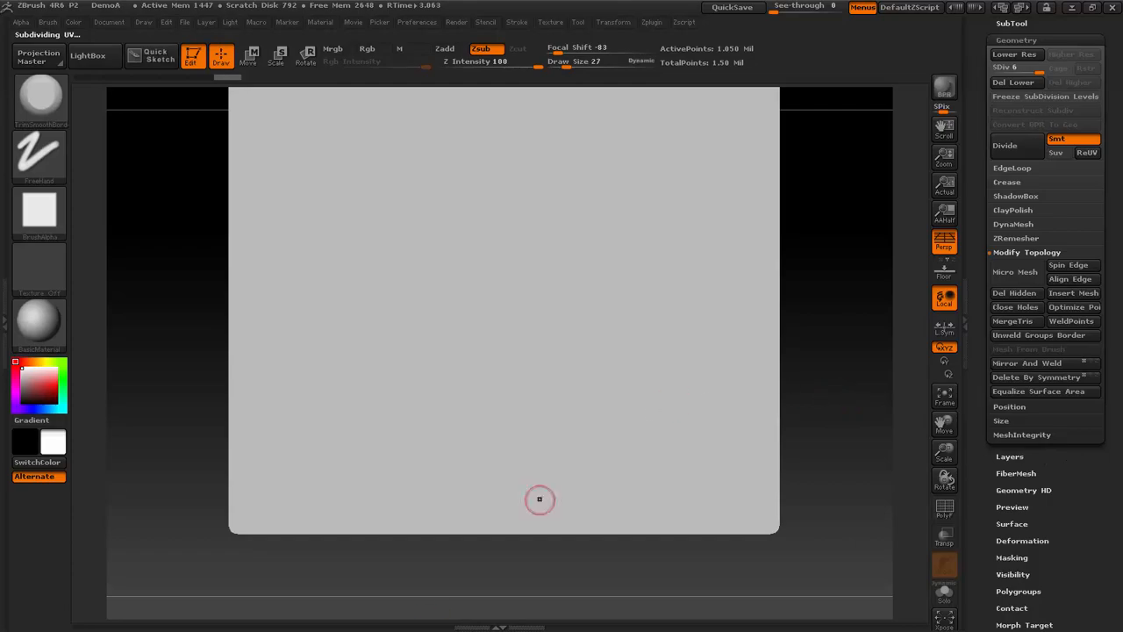
- Switch to the browser and examine the cliffs and flat shelves in the Grand Canyon reference photo, then return to ZBrush
left_click(3, 44)
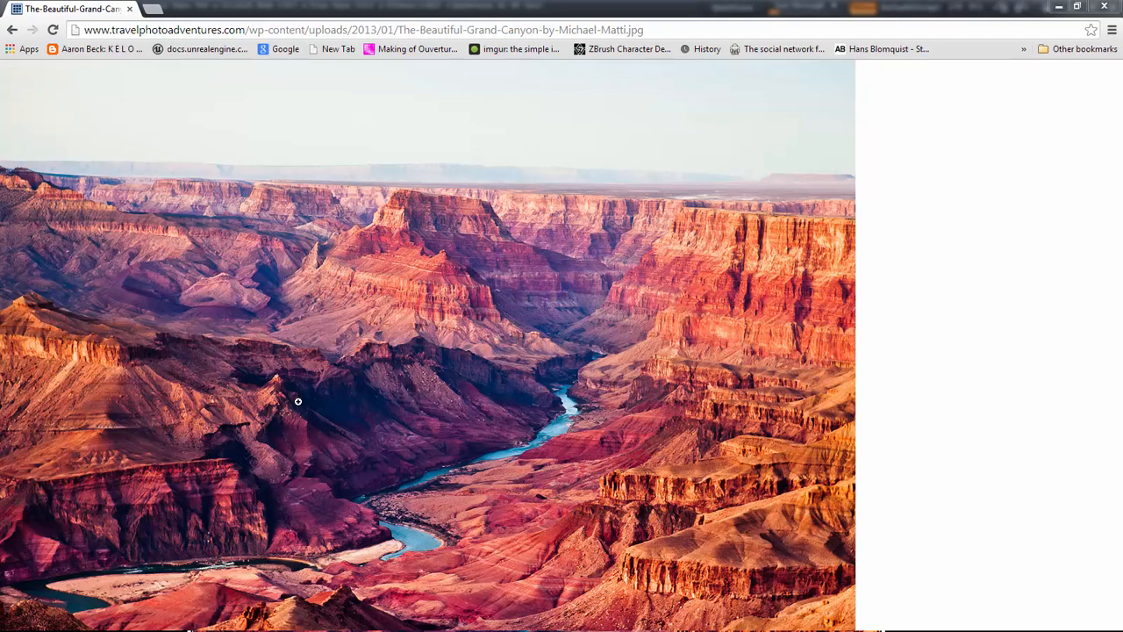
left_click(371, 529)
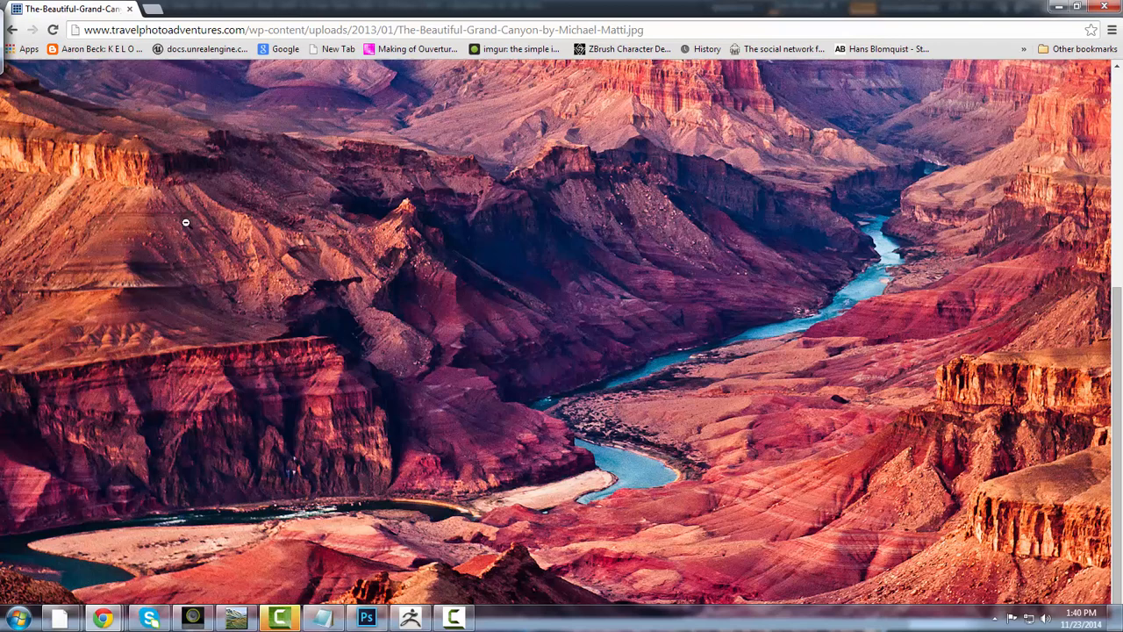
left_click(282, 278)
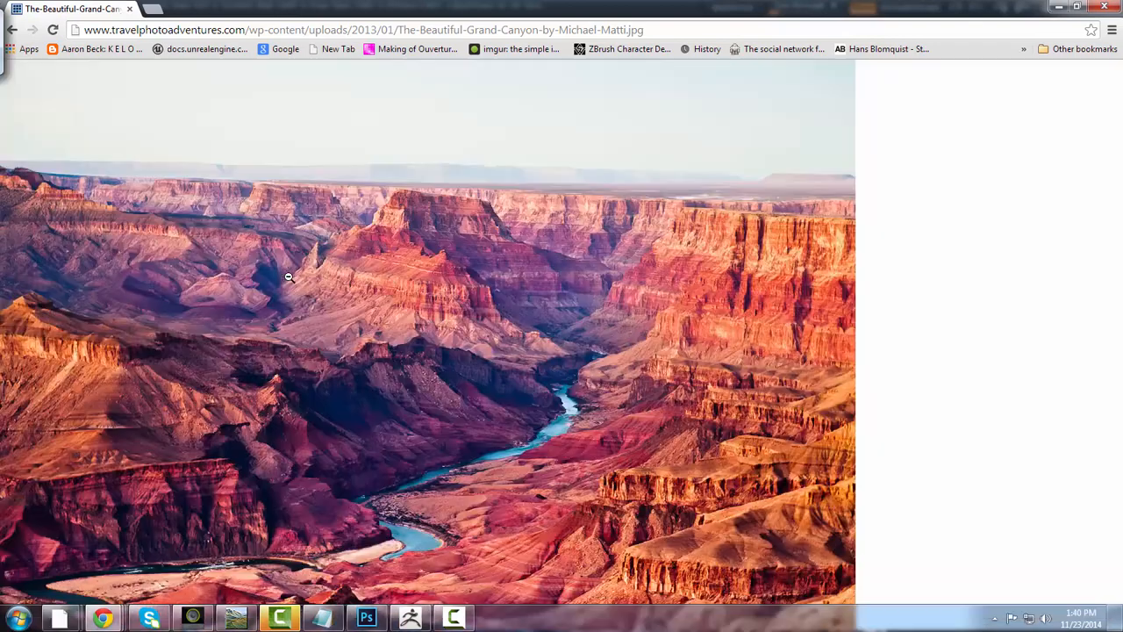
left_click(426, 401)
left_click(651, 421)
left_click(1058, 6)
left_click_drag(230, 450, 323, 309)
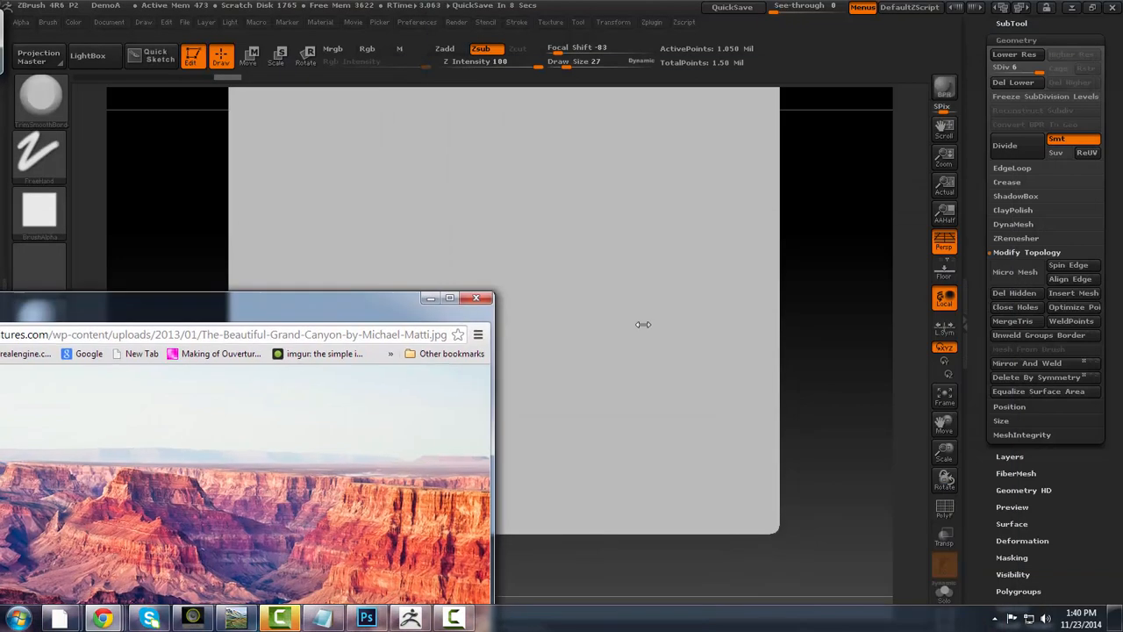
left_click(430, 299)
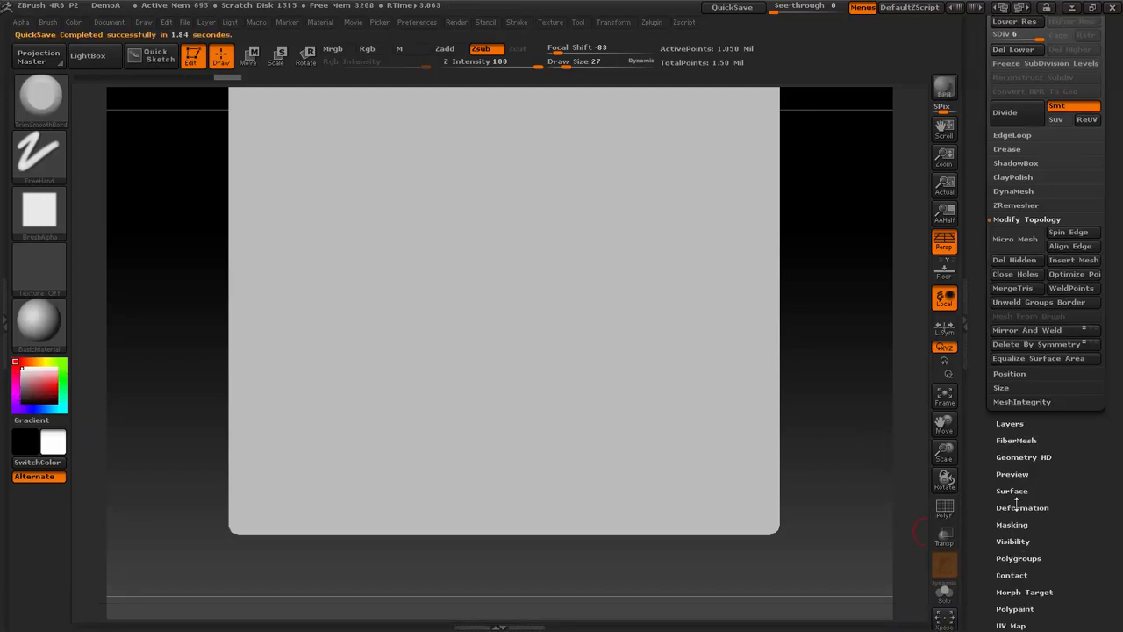
- Add surface noise to the plane with NoiseMaker and set the noise scale to about 130
left_click_drag(1099, 473, 1085, 517)
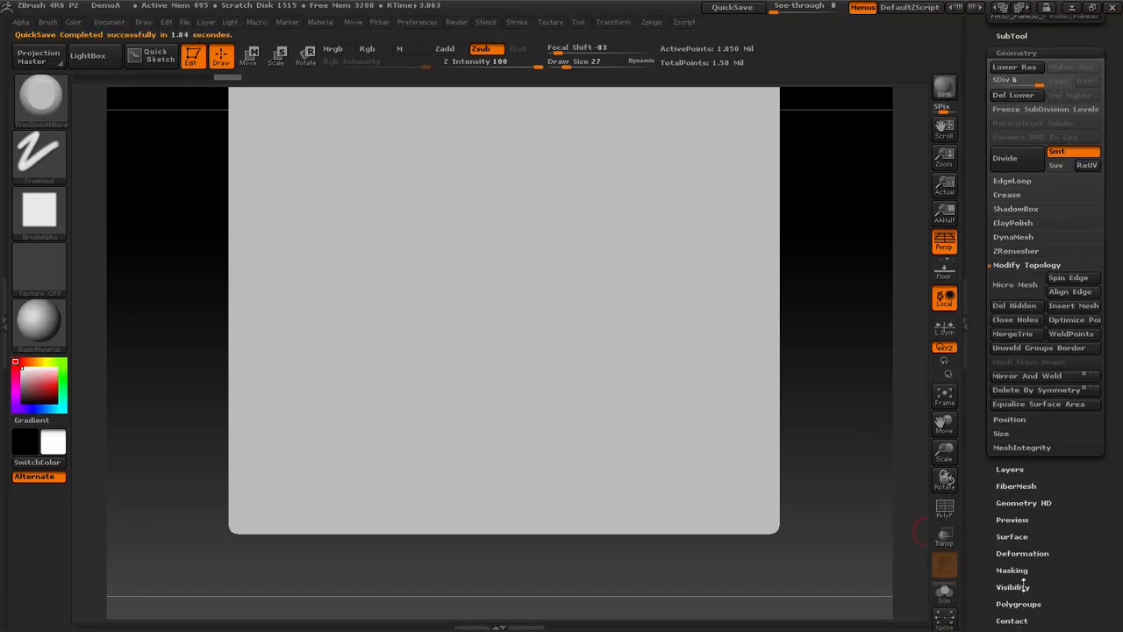
left_click_drag(1074, 571, 1087, 541)
left_click(1011, 507)
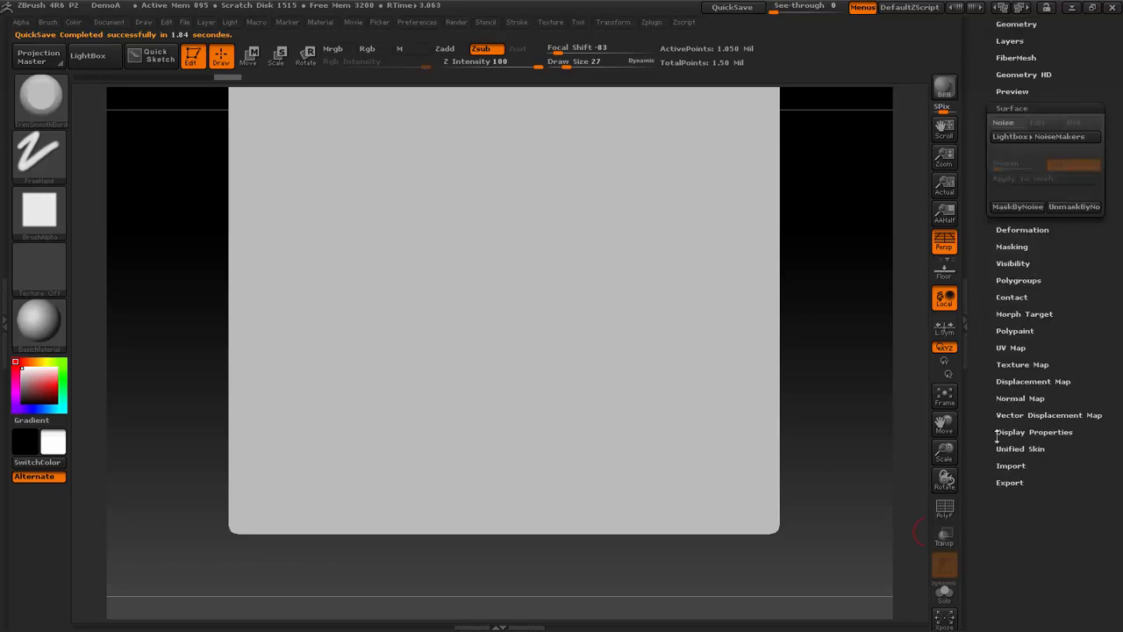
left_click(1005, 200)
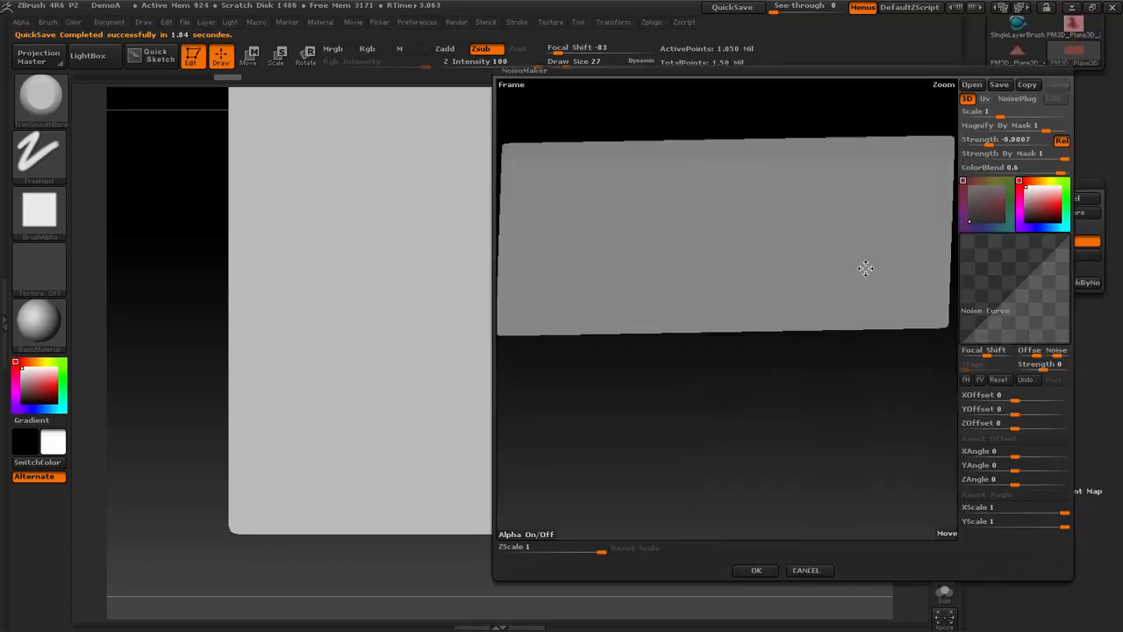
left_click_drag(1001, 115, 1044, 115)
left_click_drag(870, 401, 876, 329)
- Shape the noise curve into uneven terraces with extra points, set the noise scale to about 275, and apply the noise to the mesh
left_click_drag(1025, 276, 986, 324)
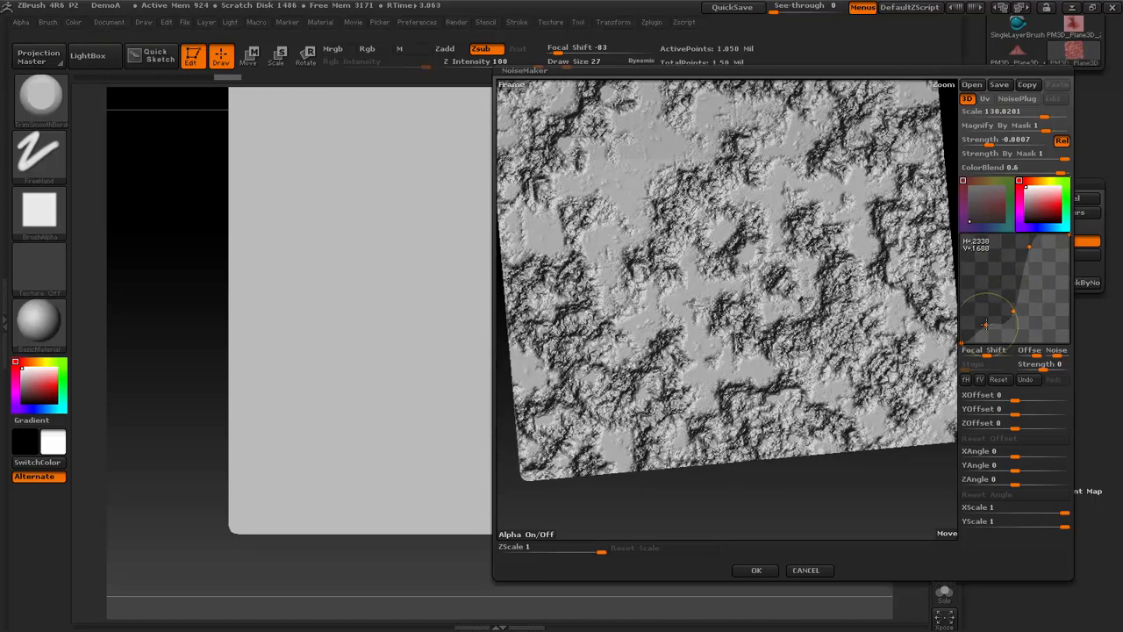
left_click_drag(1025, 277, 1021, 264)
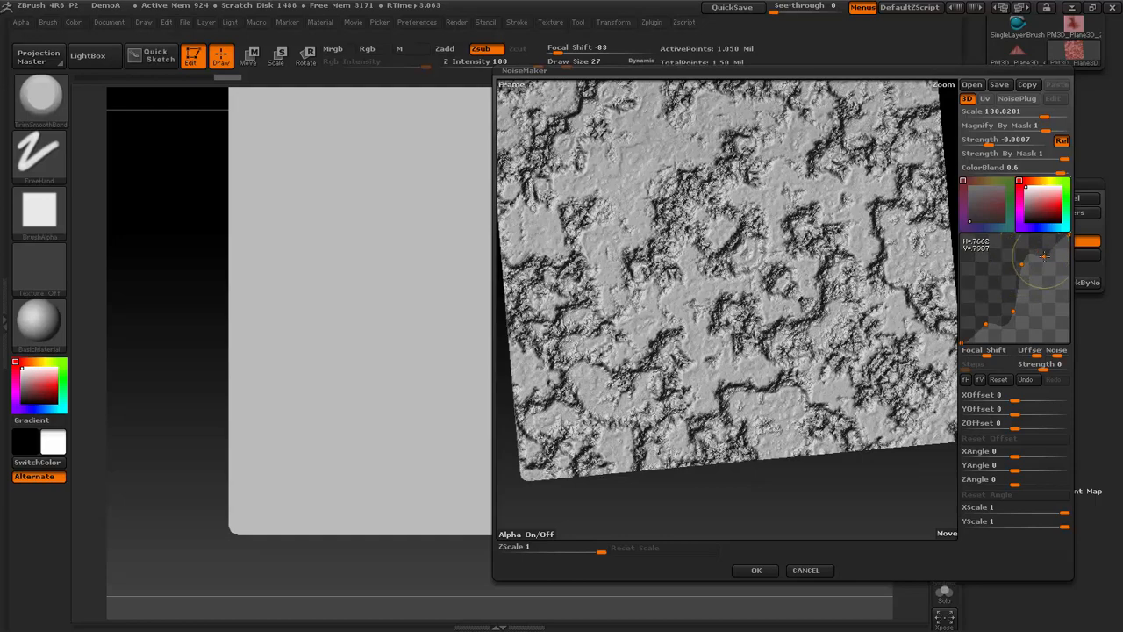
left_click_drag(1044, 116, 1055, 116)
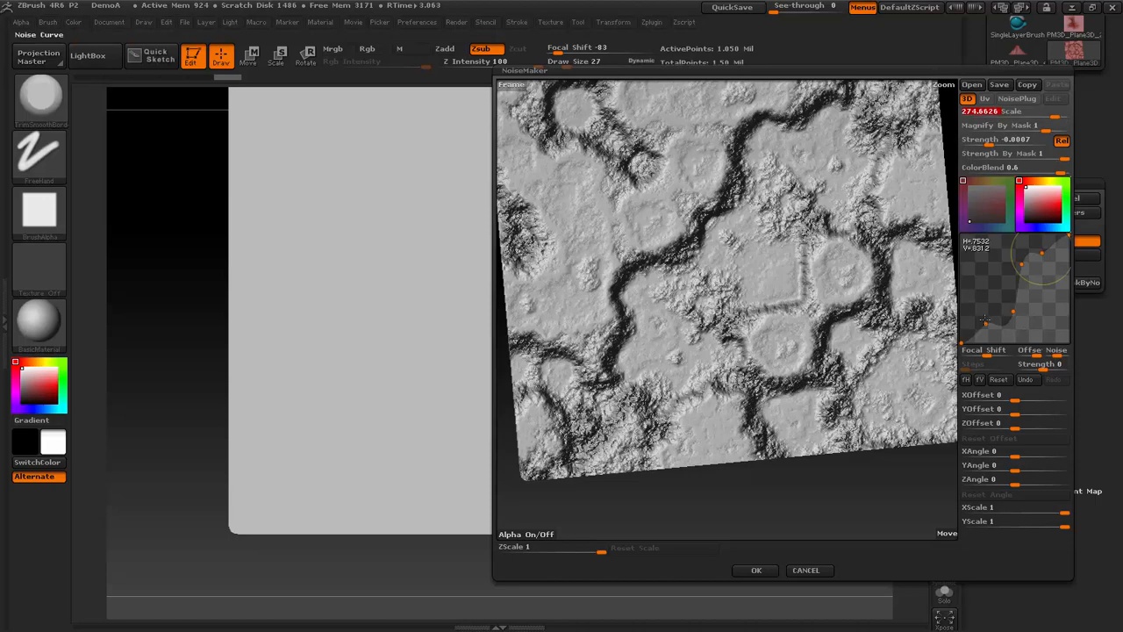
left_click_drag(985, 323, 1054, 235)
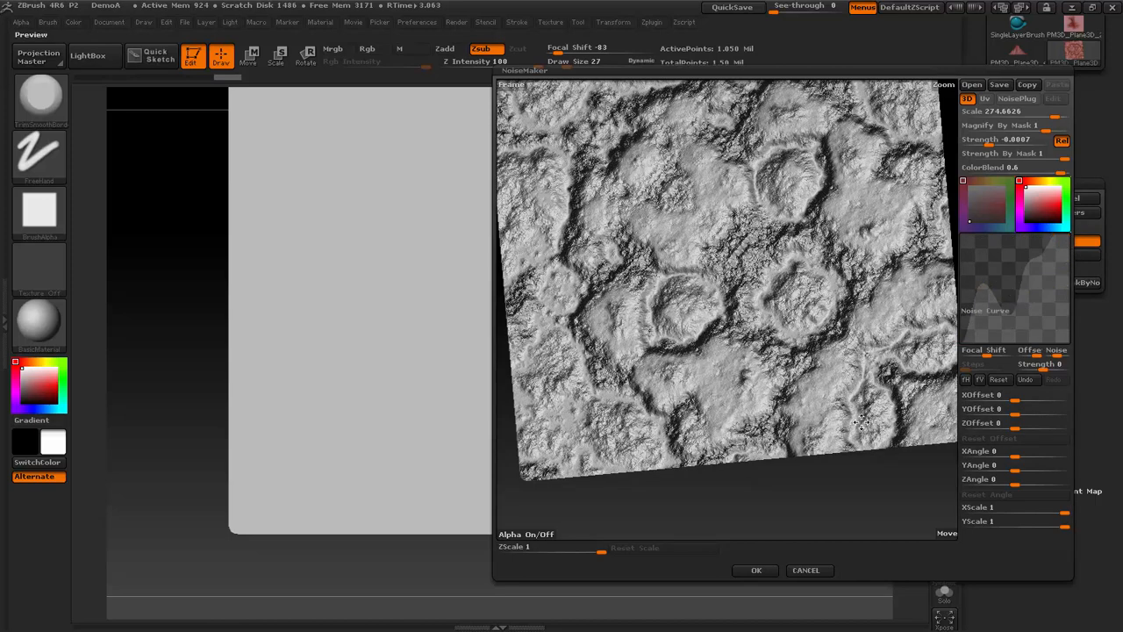
left_click(756, 570)
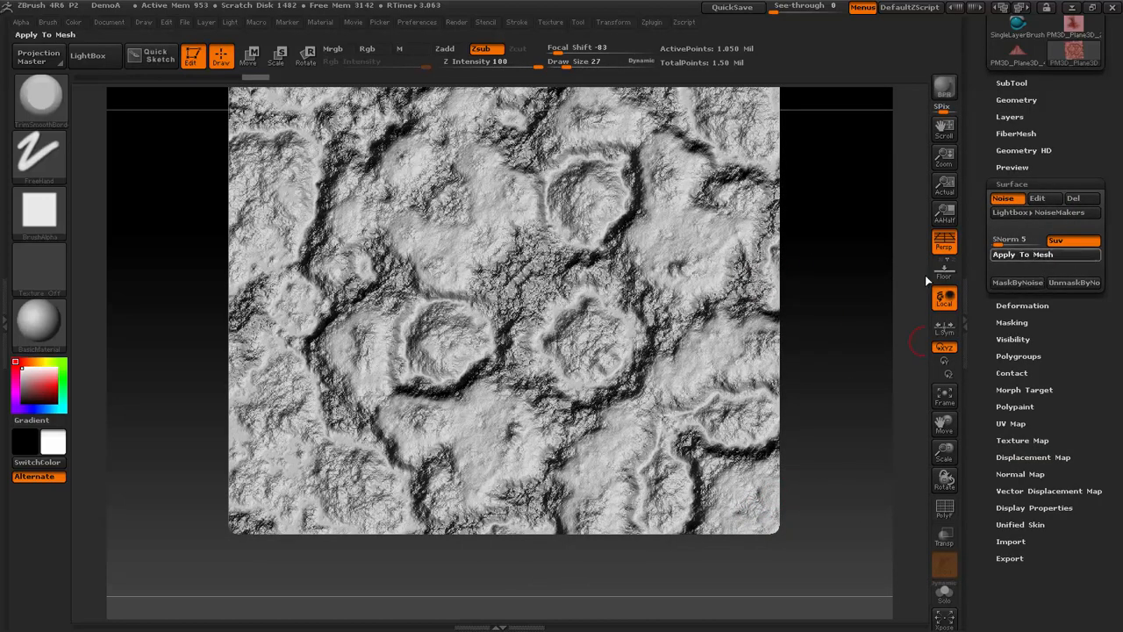
- Turn off perspective, frame the noisy plane face-on, and grab the document as a new alpha
left_click_drag(909, 332, 980, 255)
left_click(946, 249)
key("f")
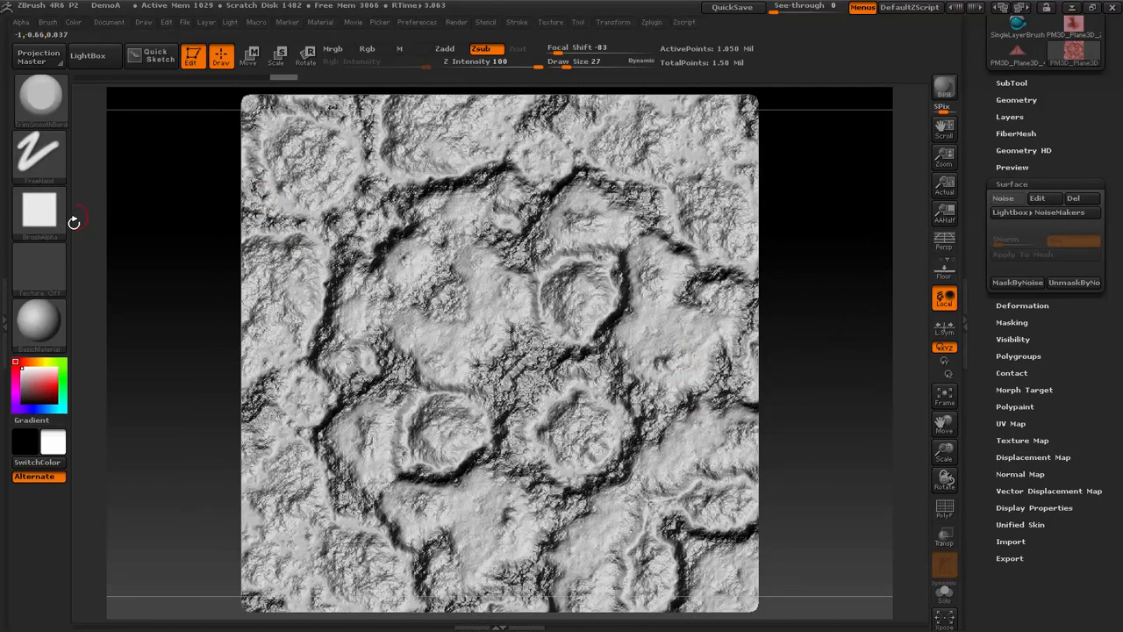
left_click(38, 211)
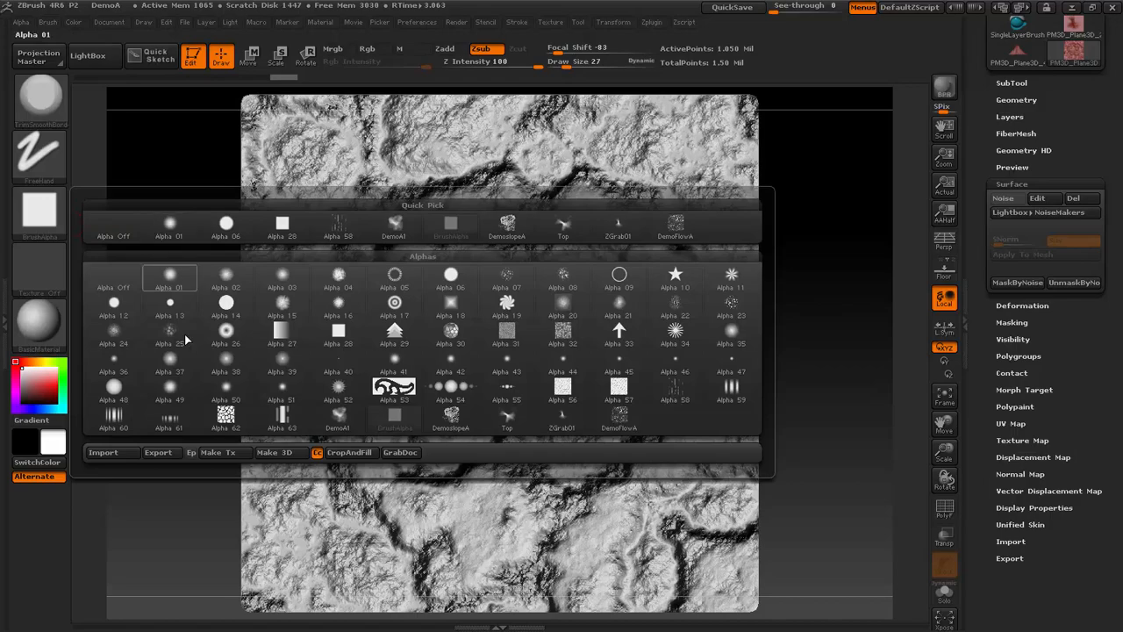
left_click(410, 455)
left_click_drag(885, 347, 851, 290)
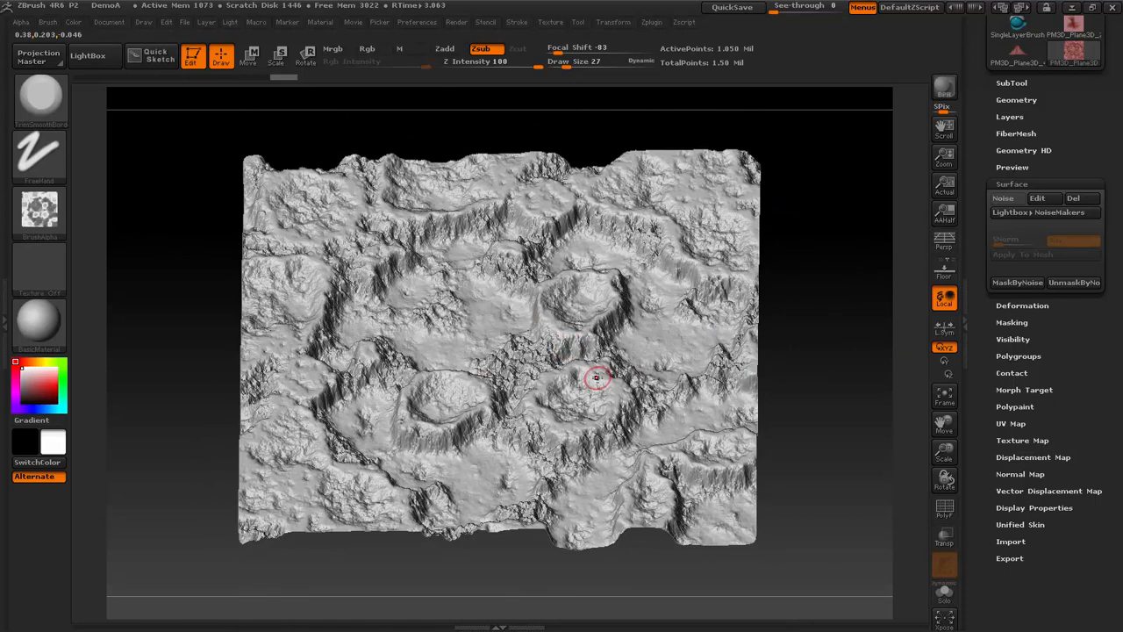
- Switch back to the sculpted terrain tool in top view and select the Standard brush with the DragRect stroke
left_click_drag(1088, 132, 1091, 242)
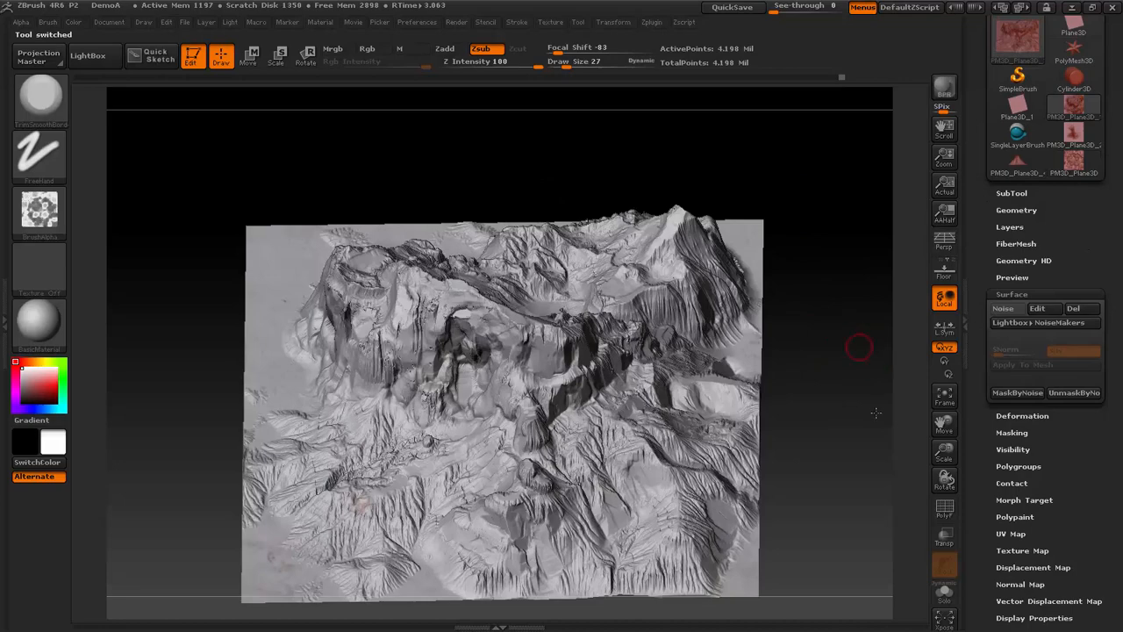
left_click_drag(875, 412, 759, 297, "shift")
key("b")
key("s")
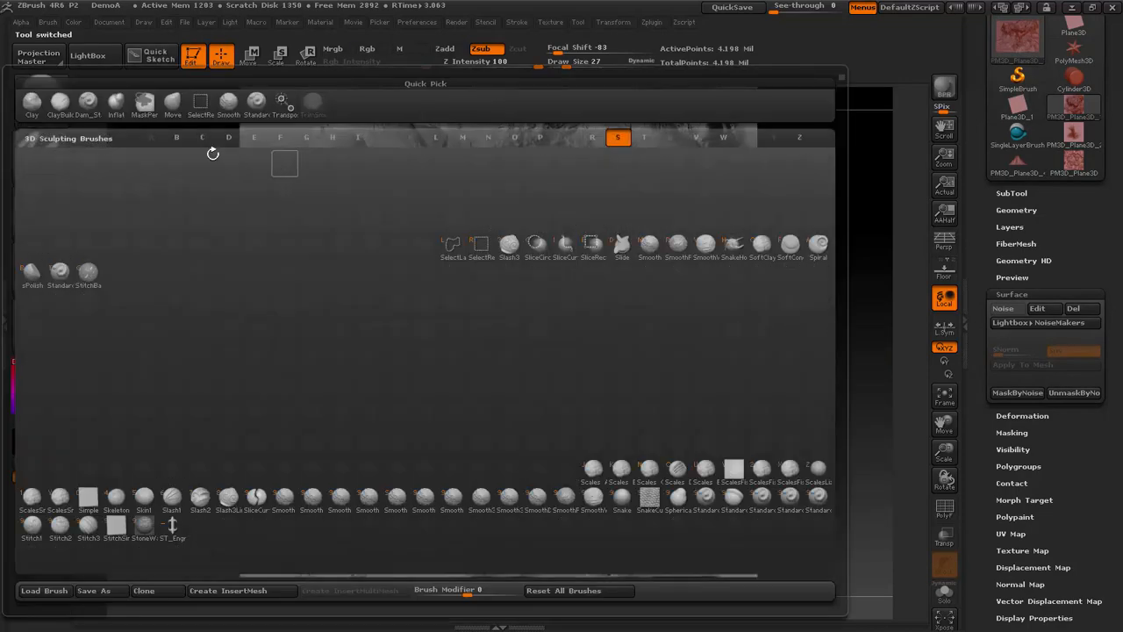
key("t")
left_click(42, 152)
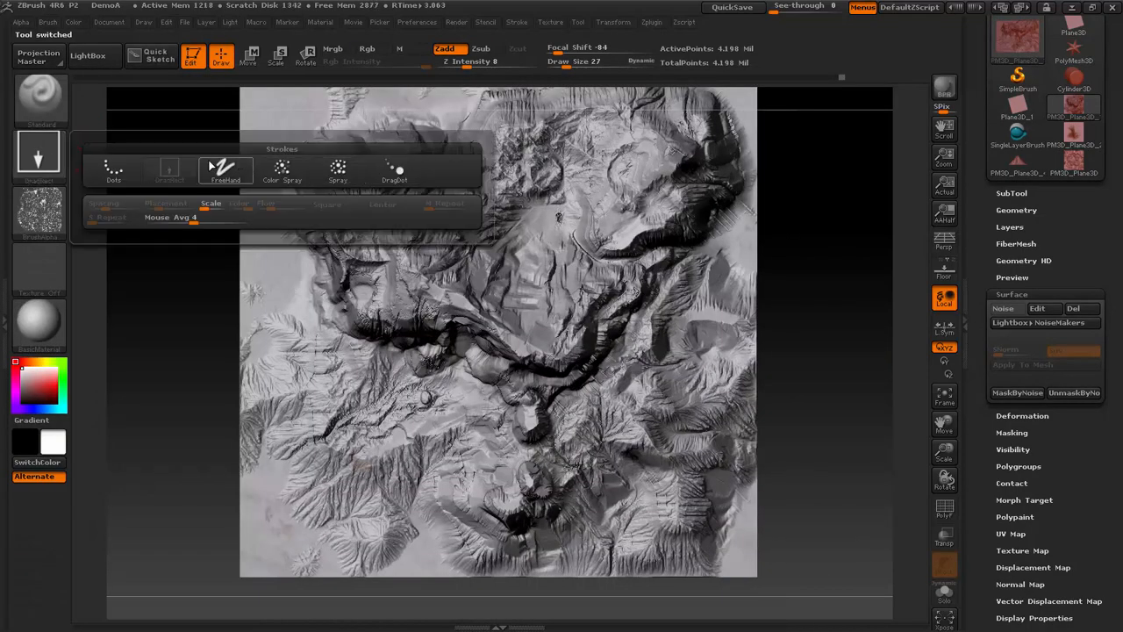
- Load the ZGrab02 alpha, increase its radial fade, and set the brush's Z Intensity to 16
left_click(39, 211)
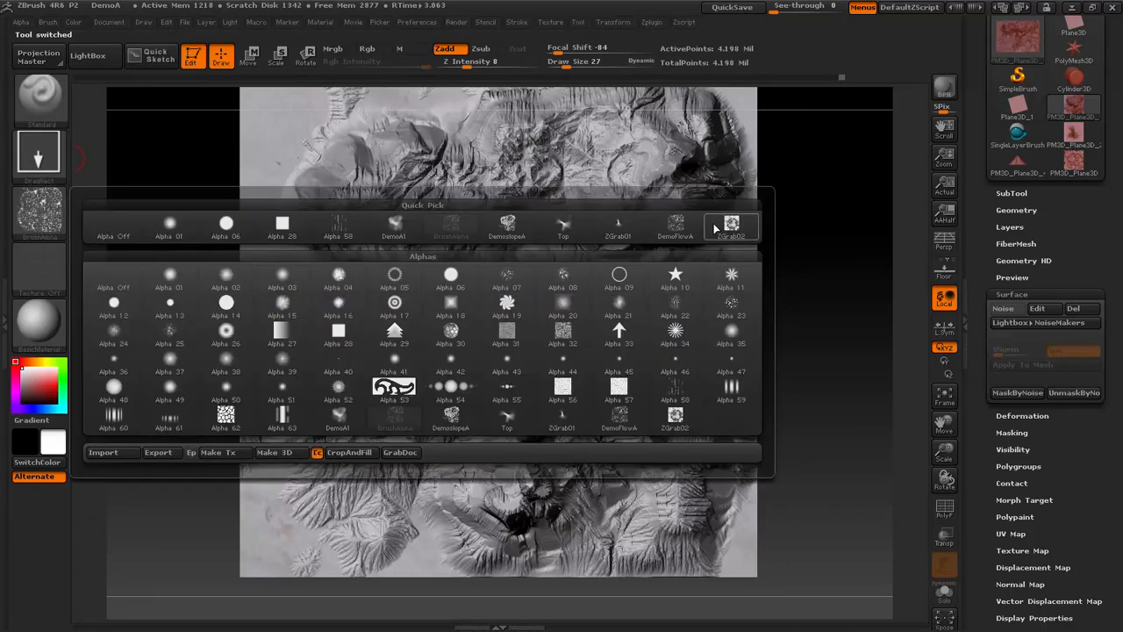
left_click(716, 228)
left_click(21, 22)
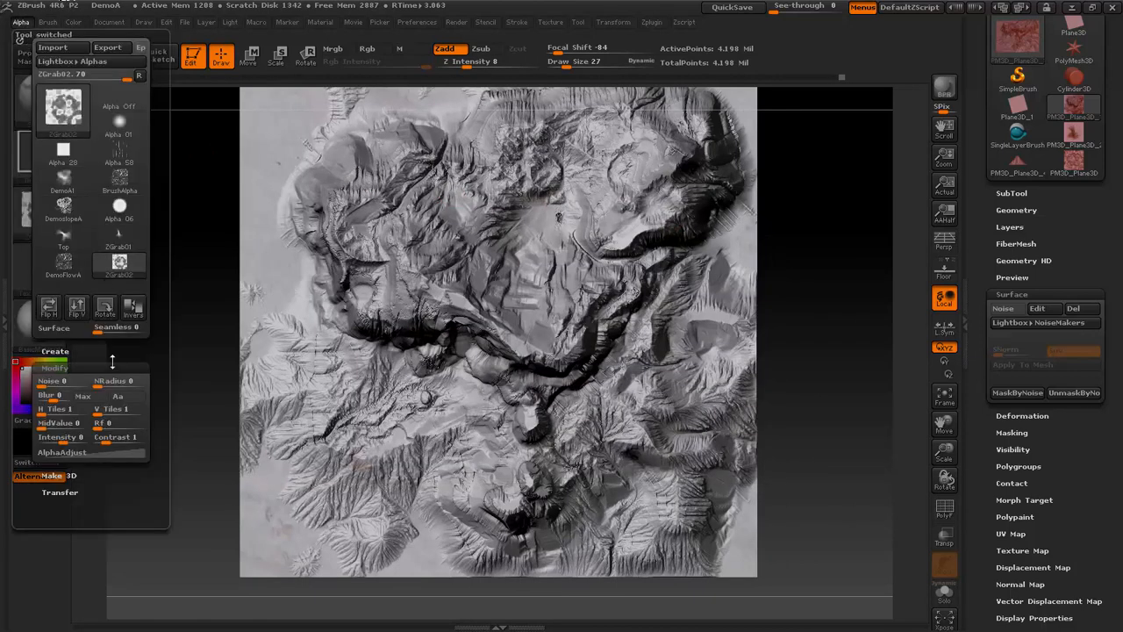
left_click_drag(102, 428, 128, 425)
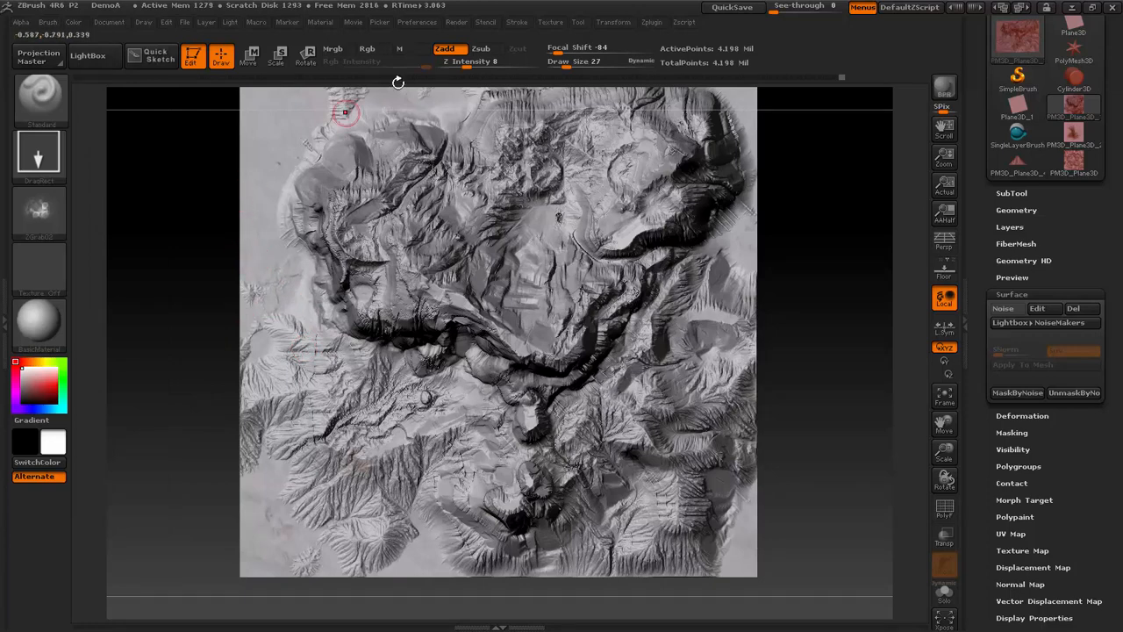
left_click_drag(467, 63, 478, 63)
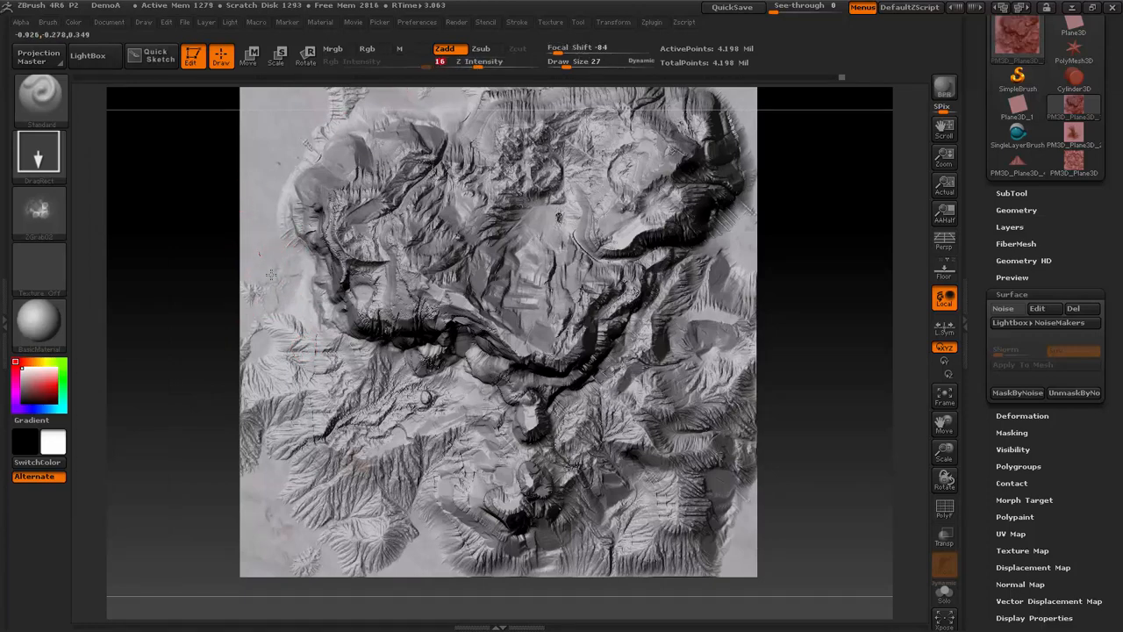
- Stamp the noise alpha over the smooth flats along the terrain's left border and its upper and lower corners
left_click_drag(134, 316, 87, 264)
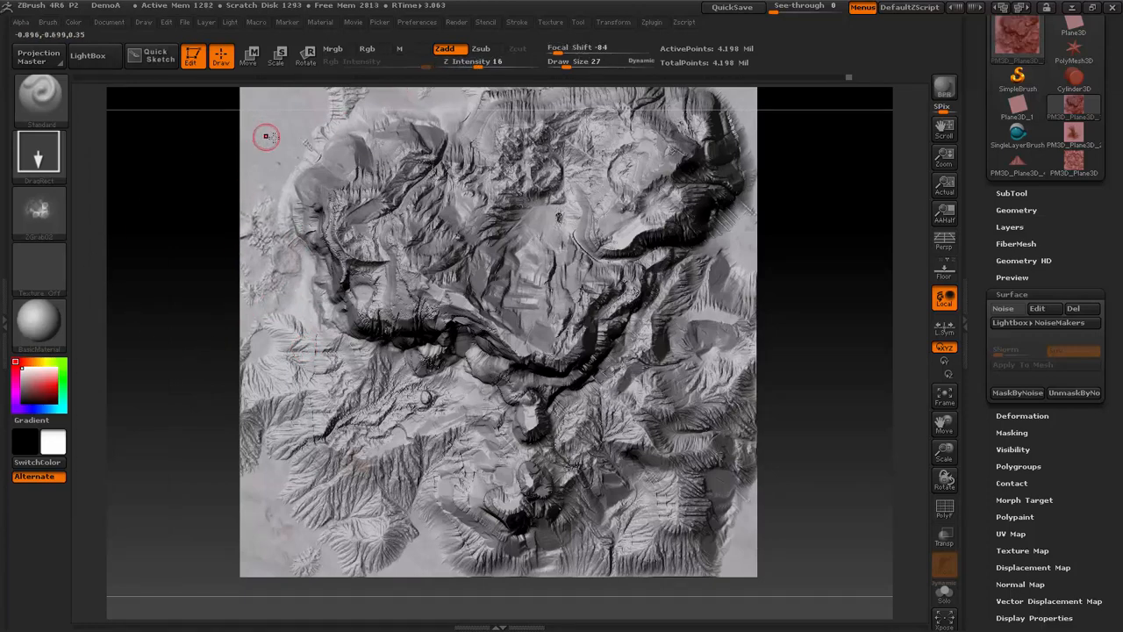
left_click_drag(283, 135, 261, 30)
key("f")
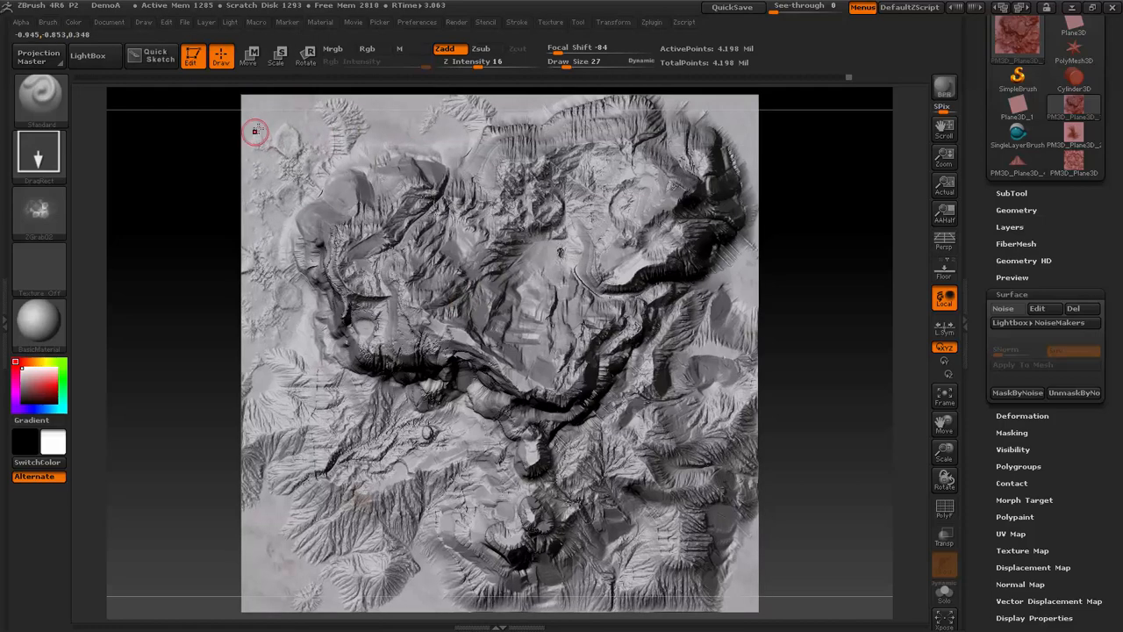
left_click_drag(264, 127, 160, 204)
mouse_move(386, 104)
right_mouse_down()
mouse_move(386, 128)
mouse_move(307, 267)
right_mouse_up()
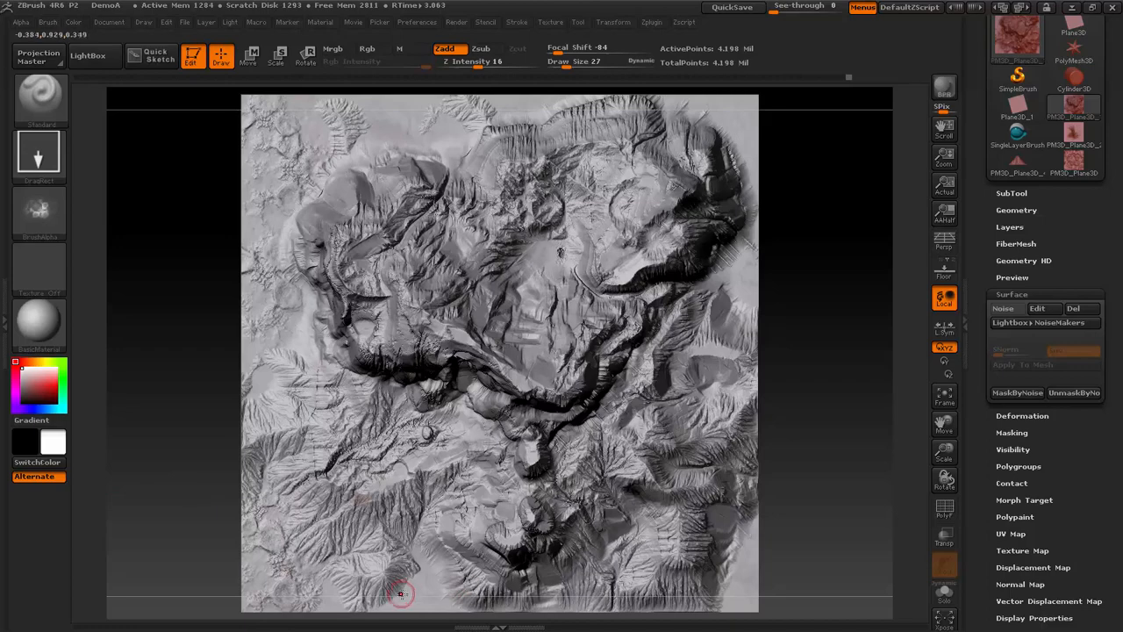
mouse_move(401, 595)
right_mouse_down()
mouse_move(431, 598)
mouse_move(404, 596)
right_mouse_up()
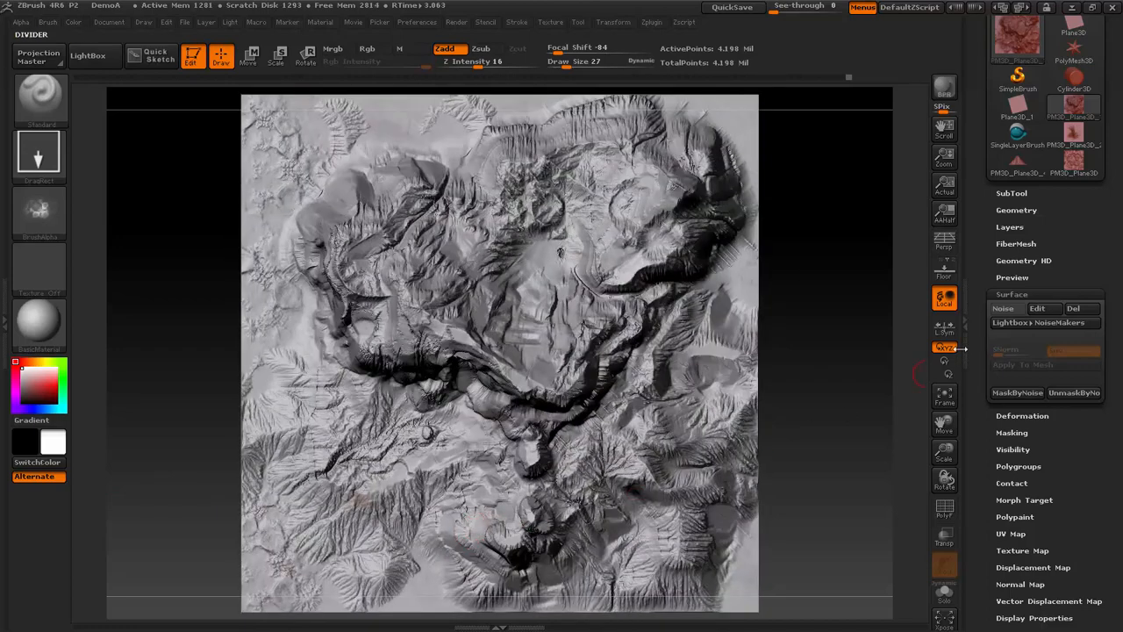
- Stamp the noise alpha over the remaining smooth areas along the terrain's lower, right and upper borders and inspect the terrain from the side
left_click_drag(951, 443, 879, 371)
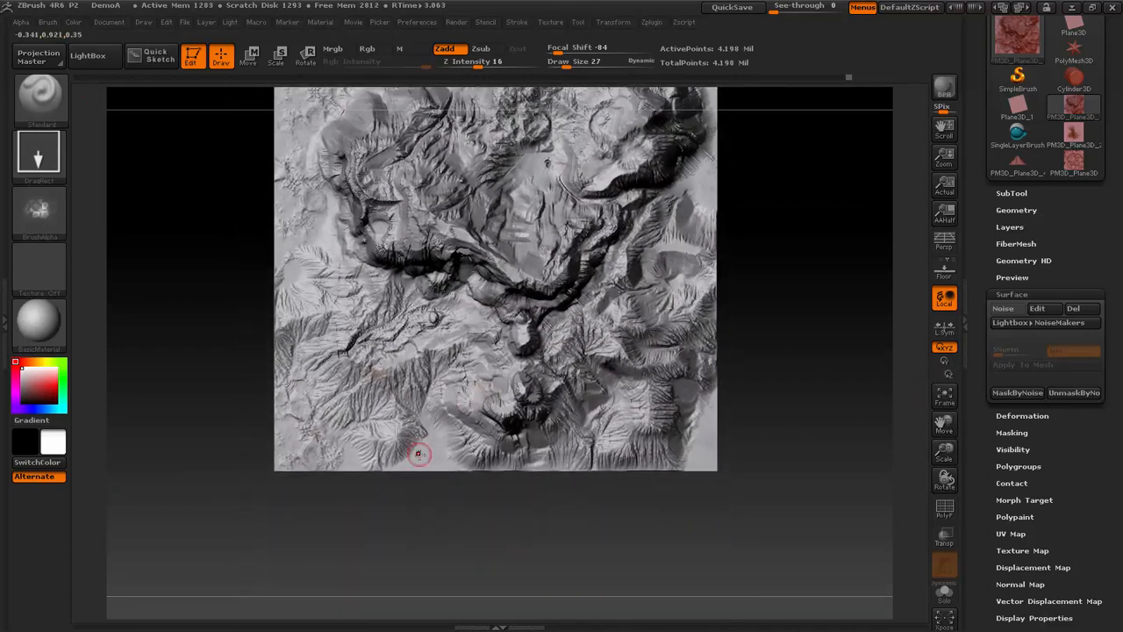
left_click_drag(441, 530, 441, 478)
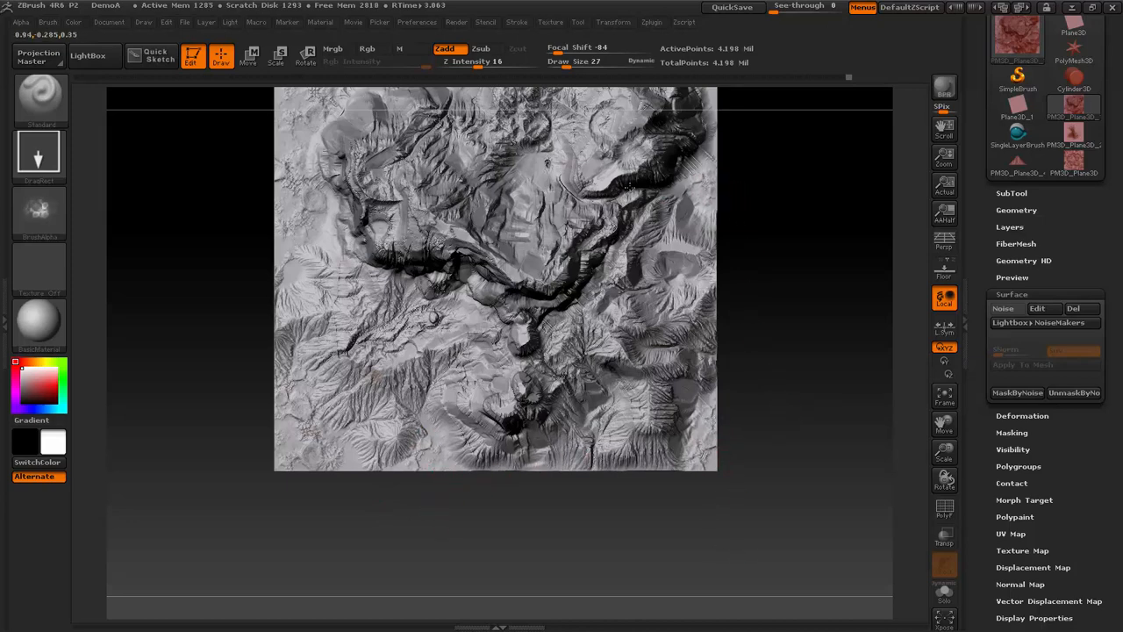
left_click_drag(940, 422, 896, 435)
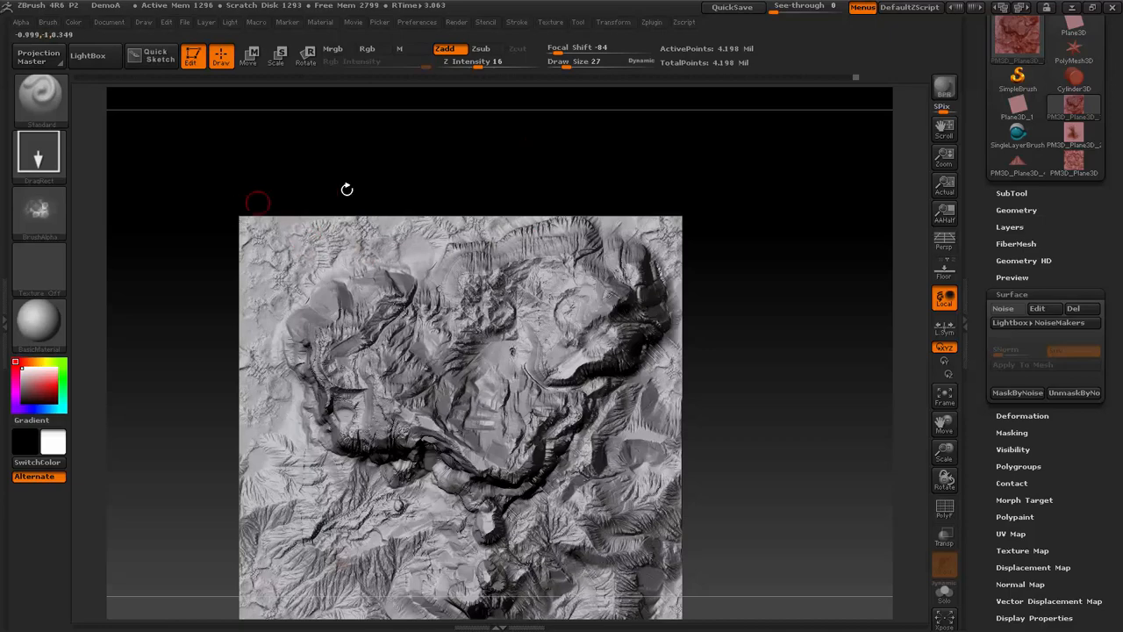
left_click_drag(201, 408, 724, 306)
key("f")
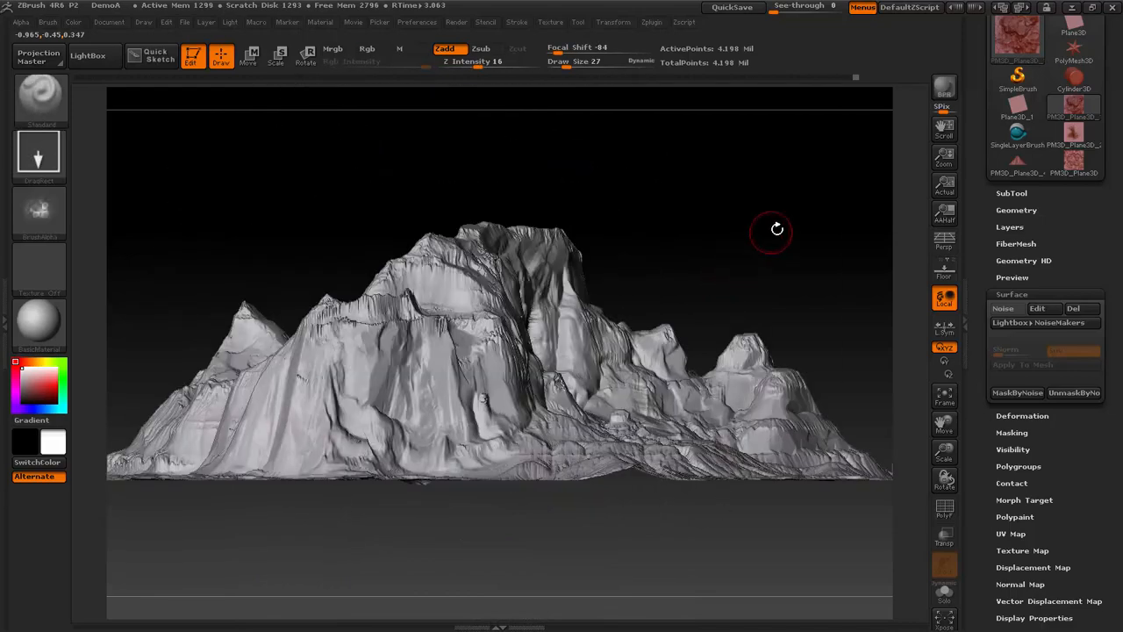
- Switch to the TrimSmoothBorder brush and give it the plain square alpha
mouse_move(777, 229)
left_mouse_down()
mouse_move(770, 236)
mouse_move(792, 231)
mouse_move(778, 235)
left_mouse_up()
key("b")
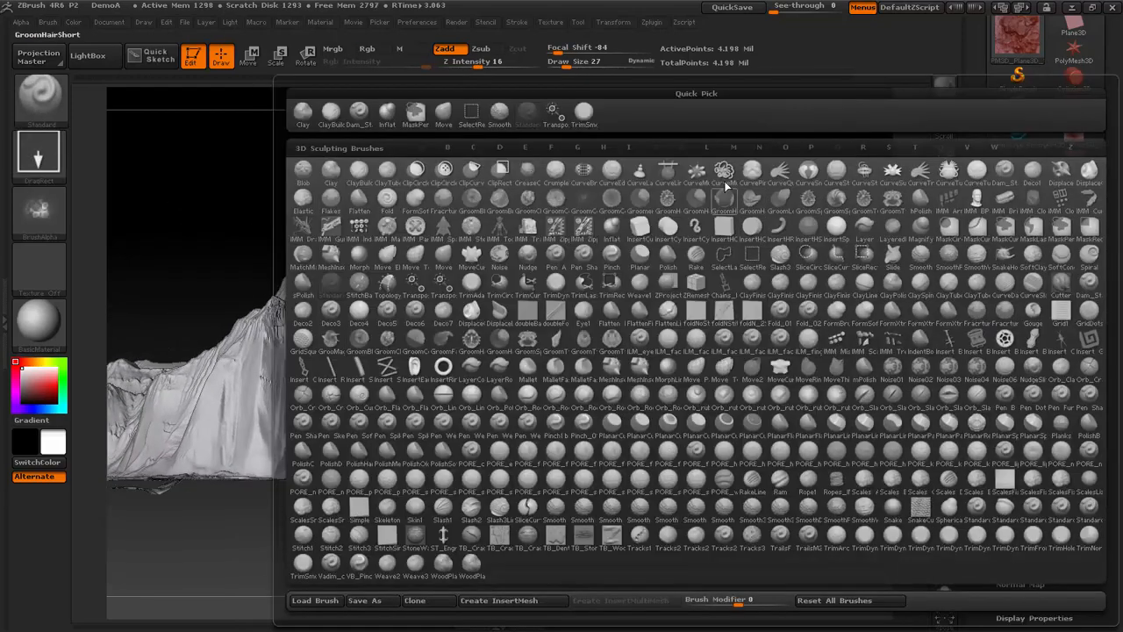
key("t")
key("s")
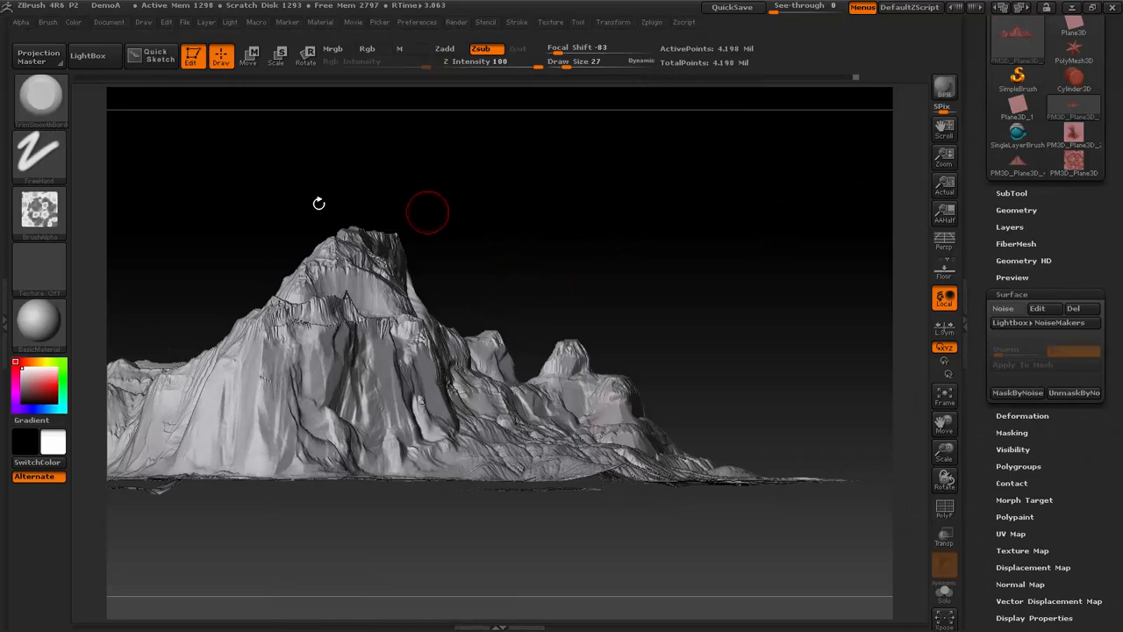
left_click(40, 211)
left_click(285, 224)
key("f")
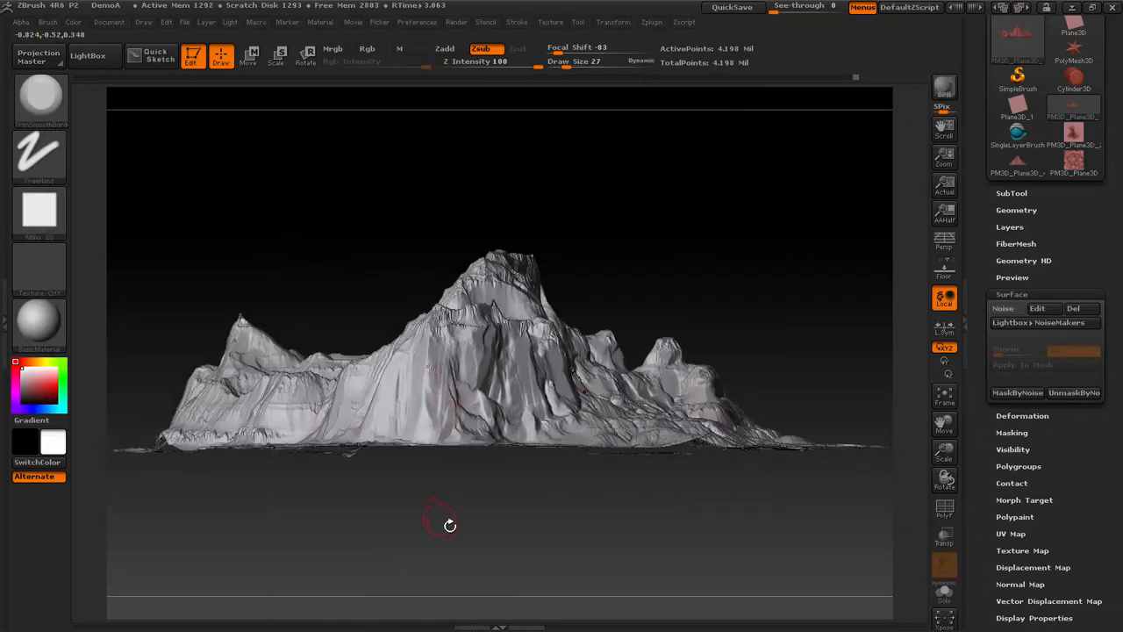
left_click_drag(450, 524, 457, 517, "shift")
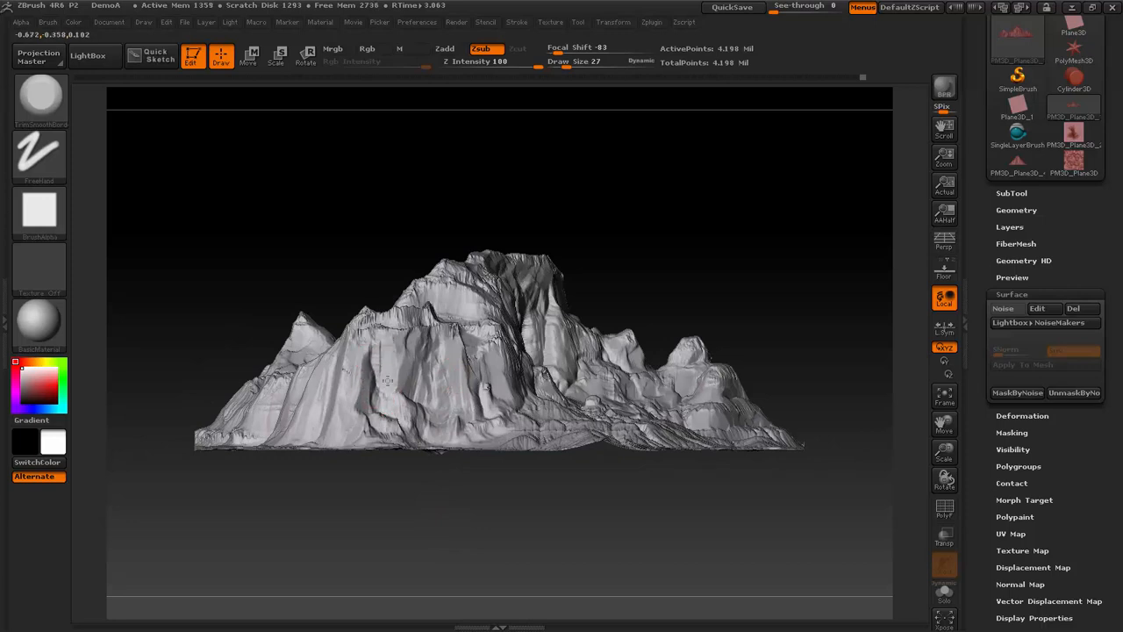
- Trim and flatten the rock faces of the terrain's cliffs, working around the mountain from several sides
left_click_drag(701, 248, 737, 255, "shift")
left_click_drag(619, 284, 351, 371)
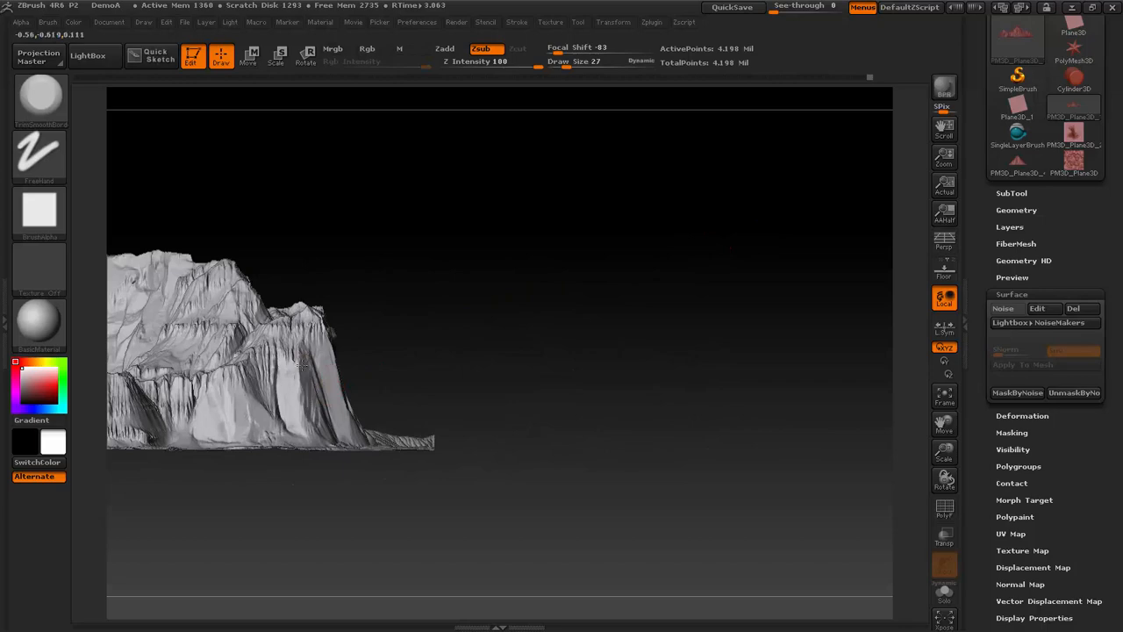
left_click_drag(327, 241, 320, 302)
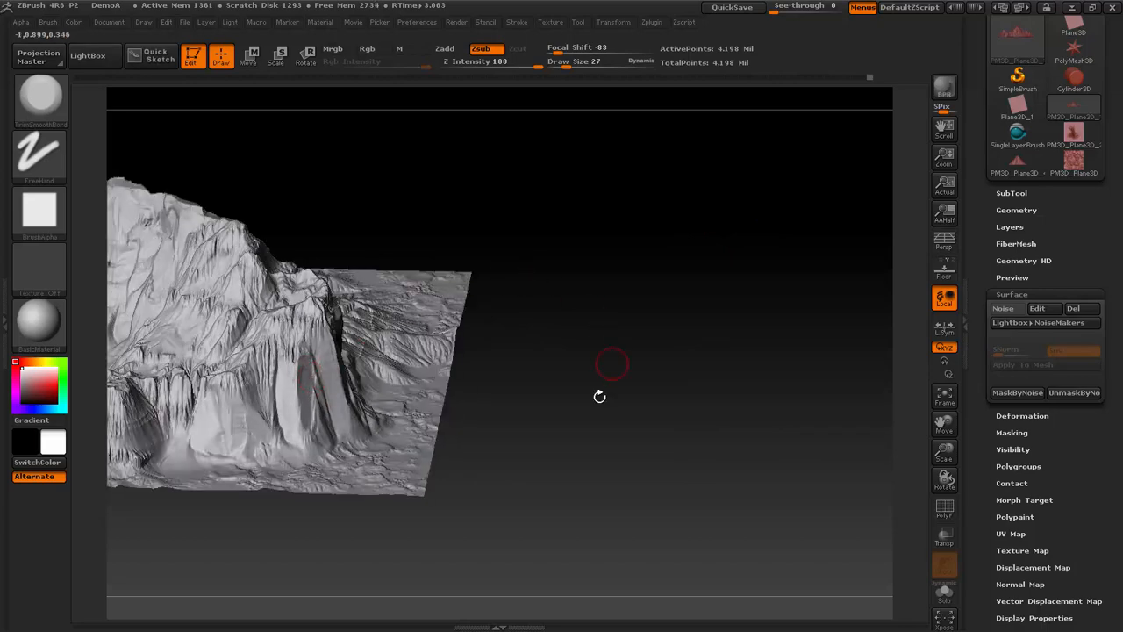
mouse_move(599, 396)
left_mouse_down("shift")
mouse_move(659, 380)
mouse_move(566, 365)
left_mouse_up("shift")
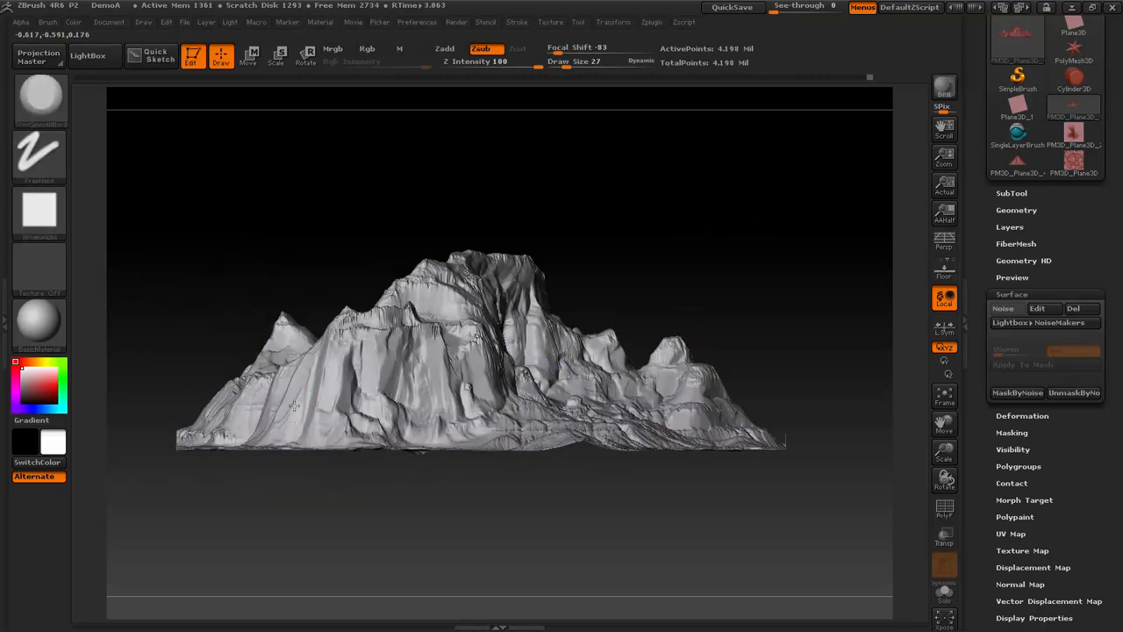
left_click_drag(702, 239, 833, 316)
left_click_drag(694, 275, 747, 446)
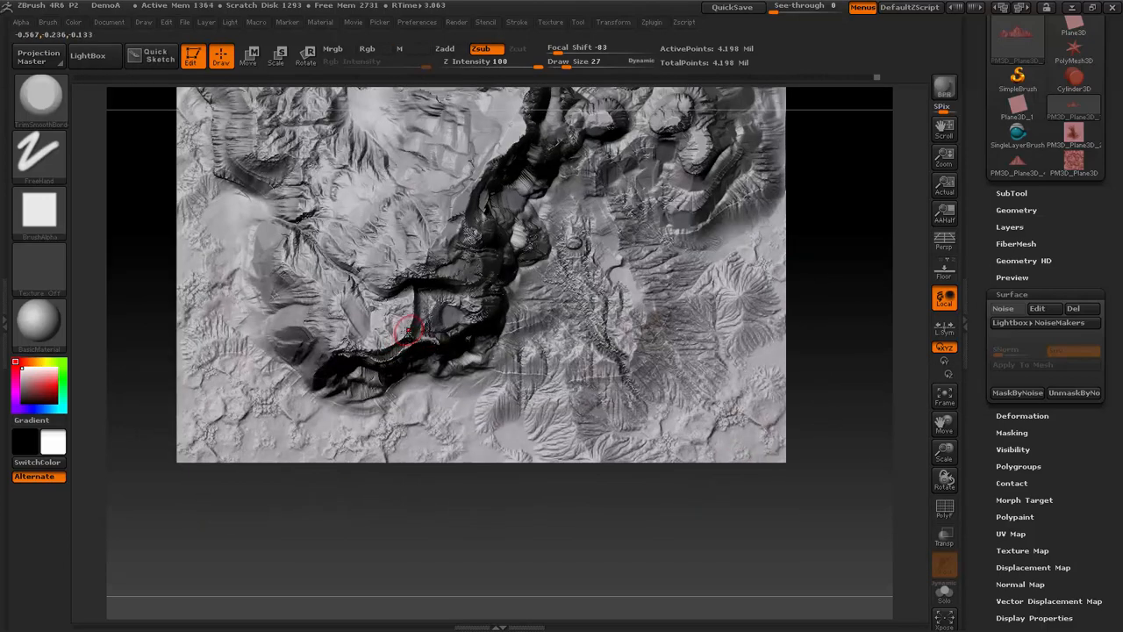
left_click_drag(883, 406, 792, 290)
left_click_drag(771, 227, 747, 240)
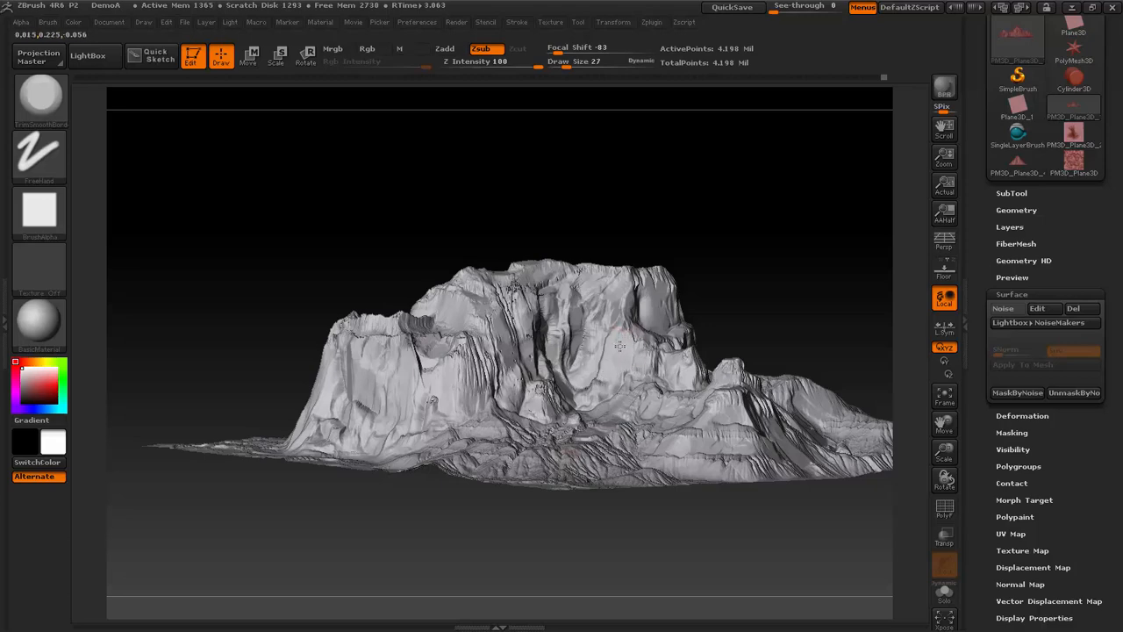
mouse_move(719, 281)
left_mouse_down()
mouse_move(815, 218)
mouse_move(798, 238)
mouse_move(855, 230)
mouse_move(794, 285)
mouse_move(761, 360)
mouse_move(730, 327)
left_mouse_up()
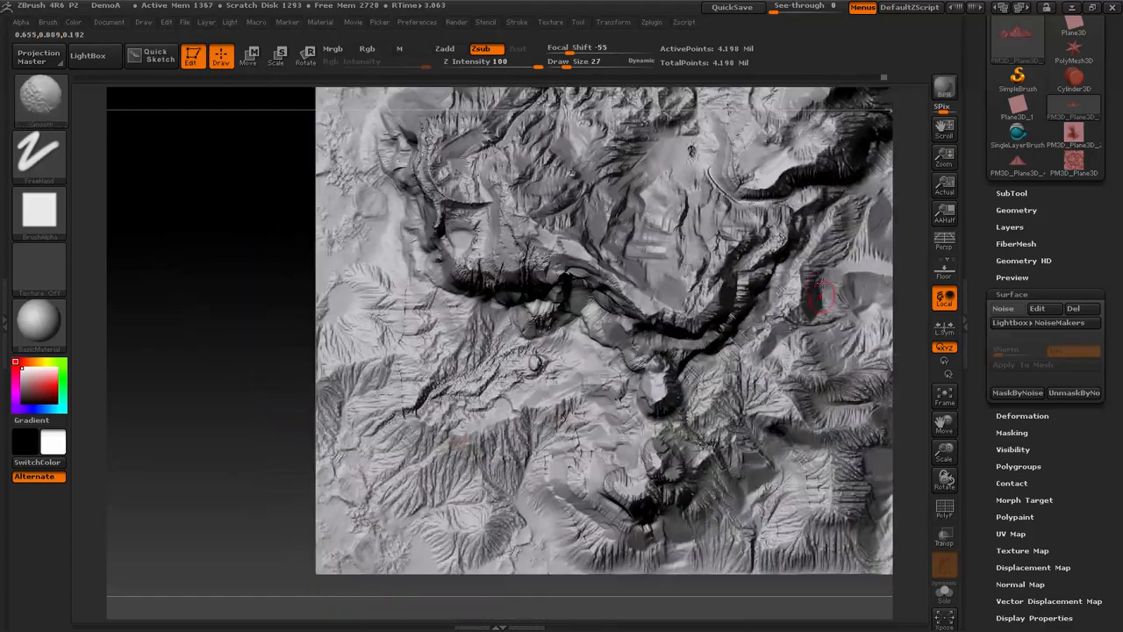
- Save the project under the name DemoA, replacing the existing file, and view the terrain from the side
key("ctrl+s")
left_click(633, 452)
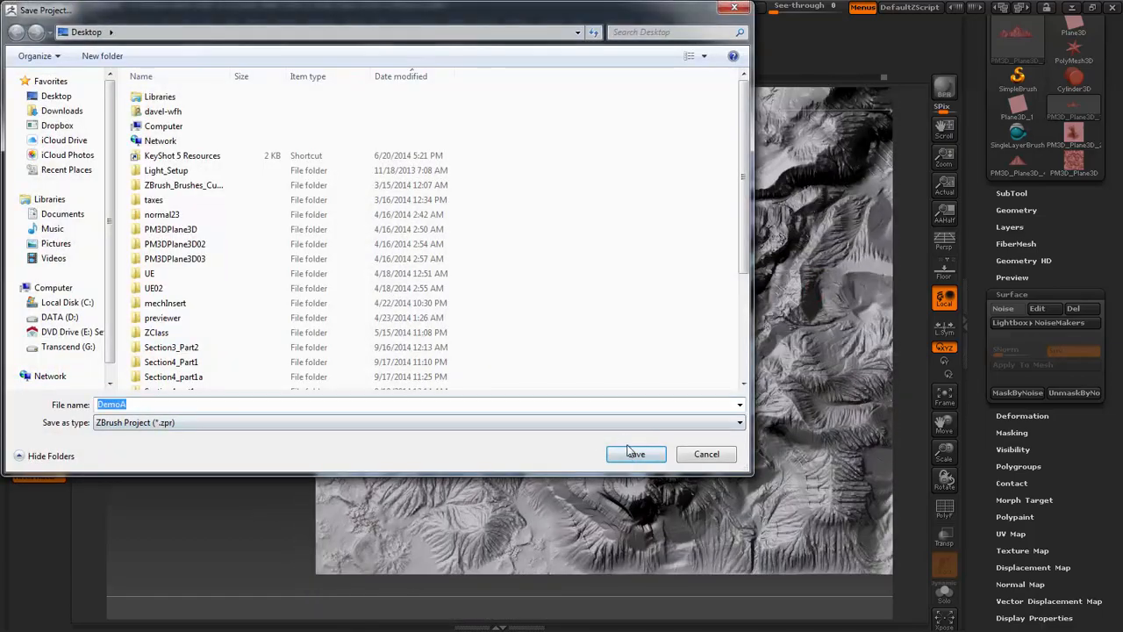
left_click(600, 327)
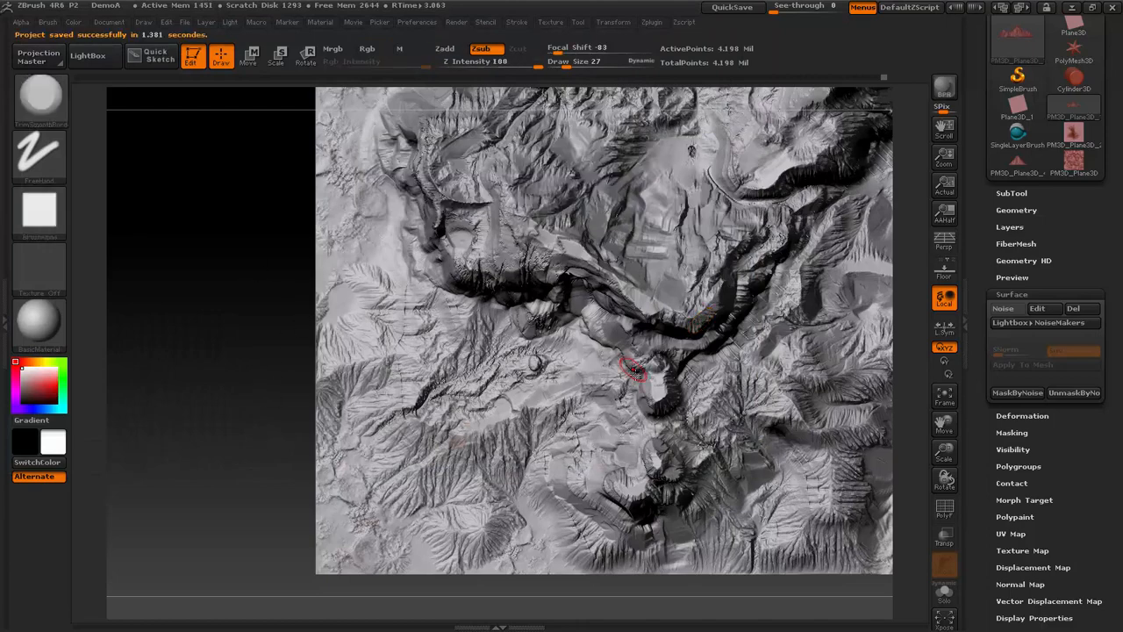
left_click(936, 390)
left_click_drag(834, 485, 866, 396)
- Switch to World Machine and connect the upper Combiner's primary output to the primary input of the Colorizer below it
key("alt+Tab")
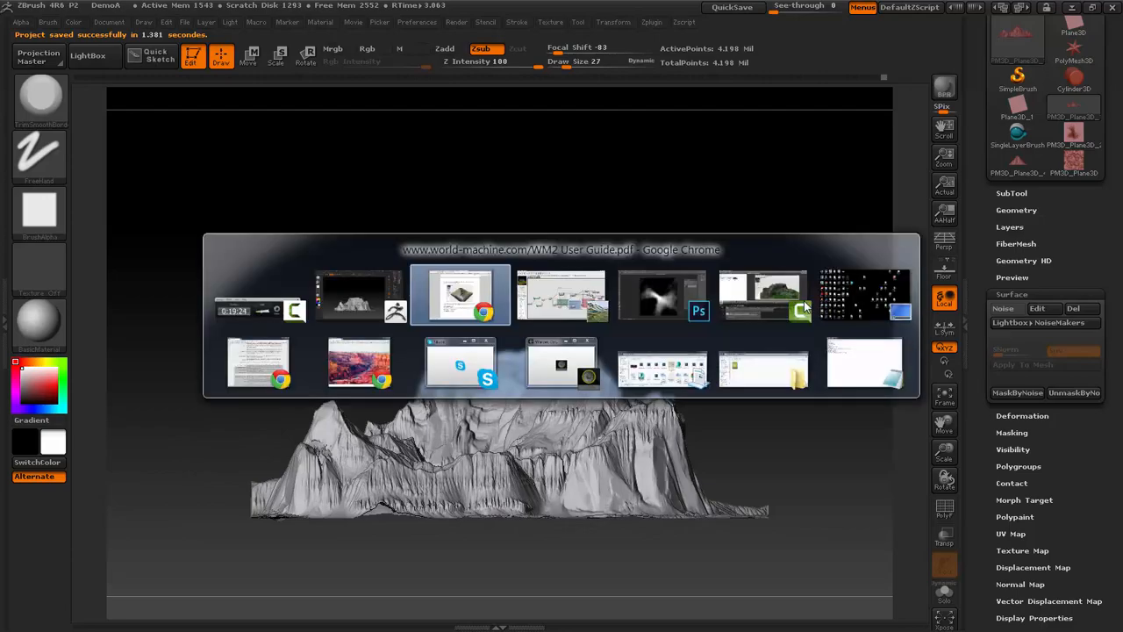
key("alt+Tab")
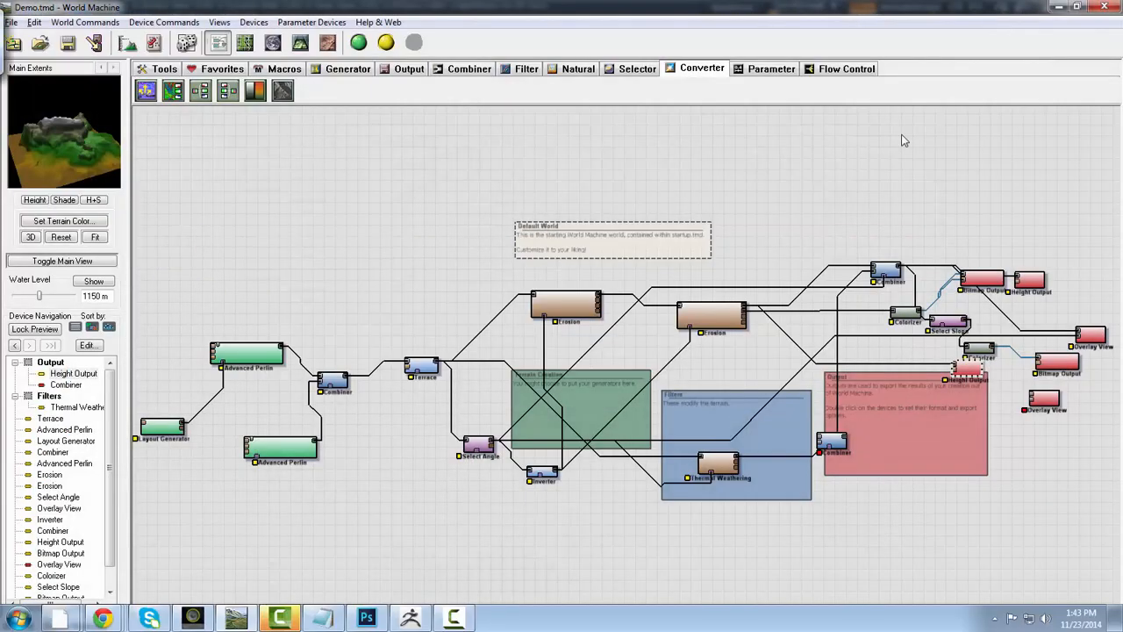
middle_click_drag(878, 416, 609, 444)
scroll(611, 434, "up", 2)
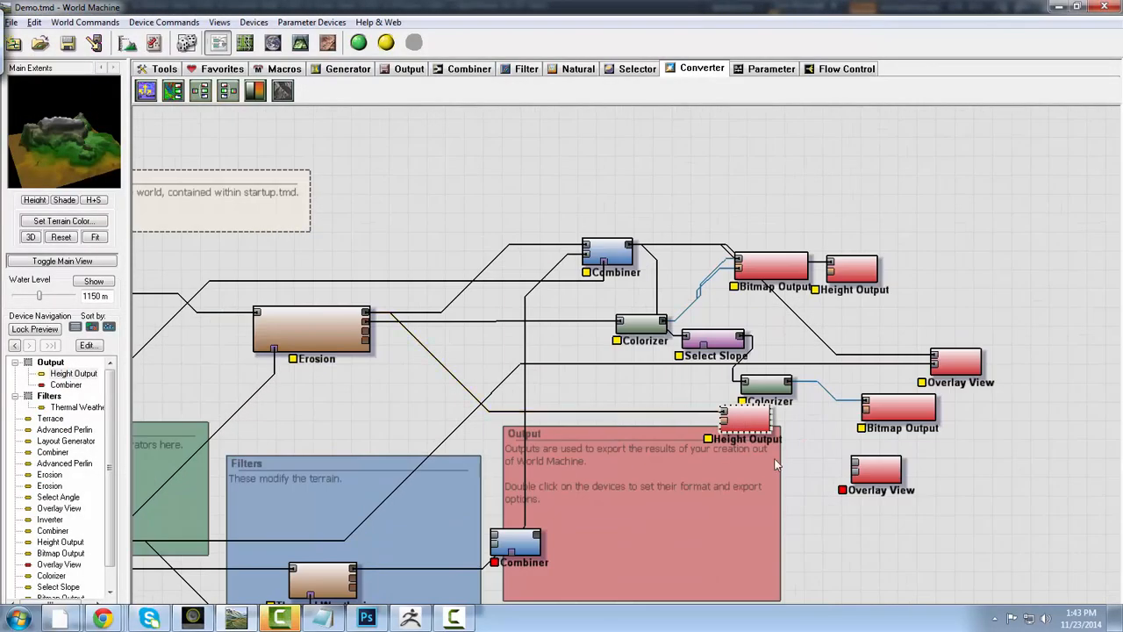
middle_click_drag(737, 487, 650, 490)
mouse_move(551, 345)
left_mouse_down()
mouse_move(561, 343)
mouse_move(525, 349)
mouse_move(562, 346)
mouse_move(545, 348)
left_mouse_up()
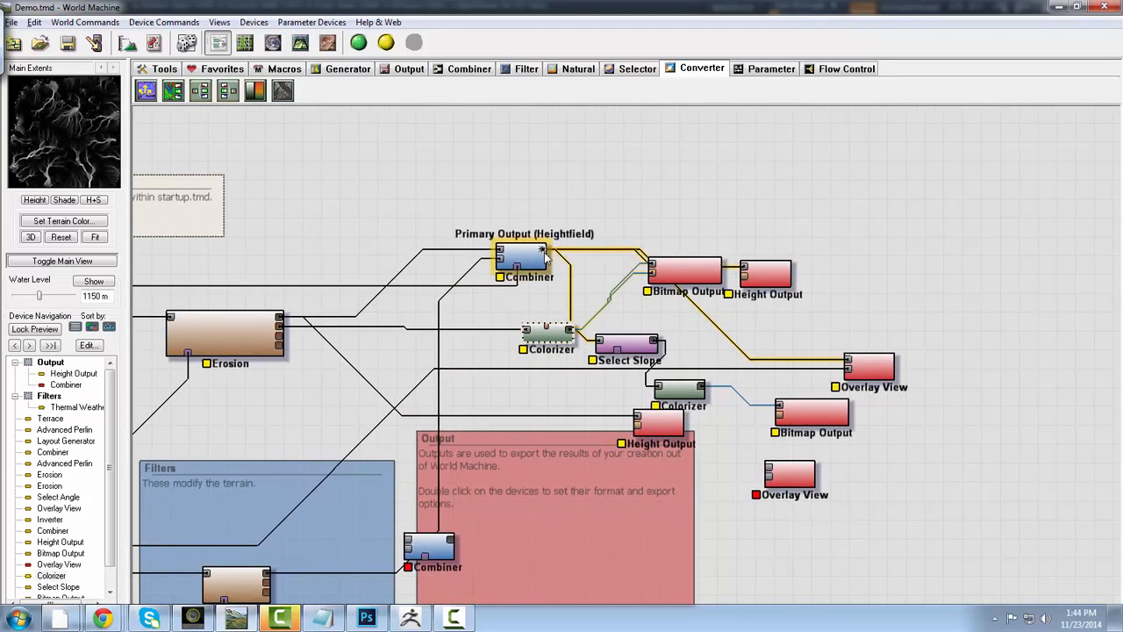
left_click(548, 254)
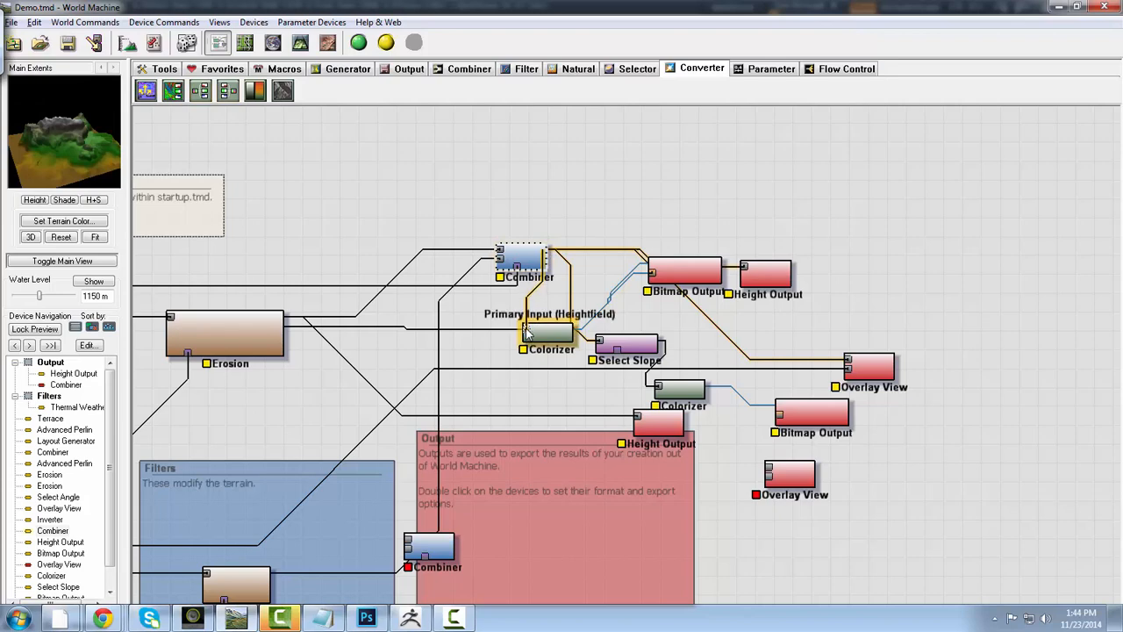
left_click(560, 342)
- Browse the Colorizer's gradient presets and apply Sedimentary
double_click(558, 340)
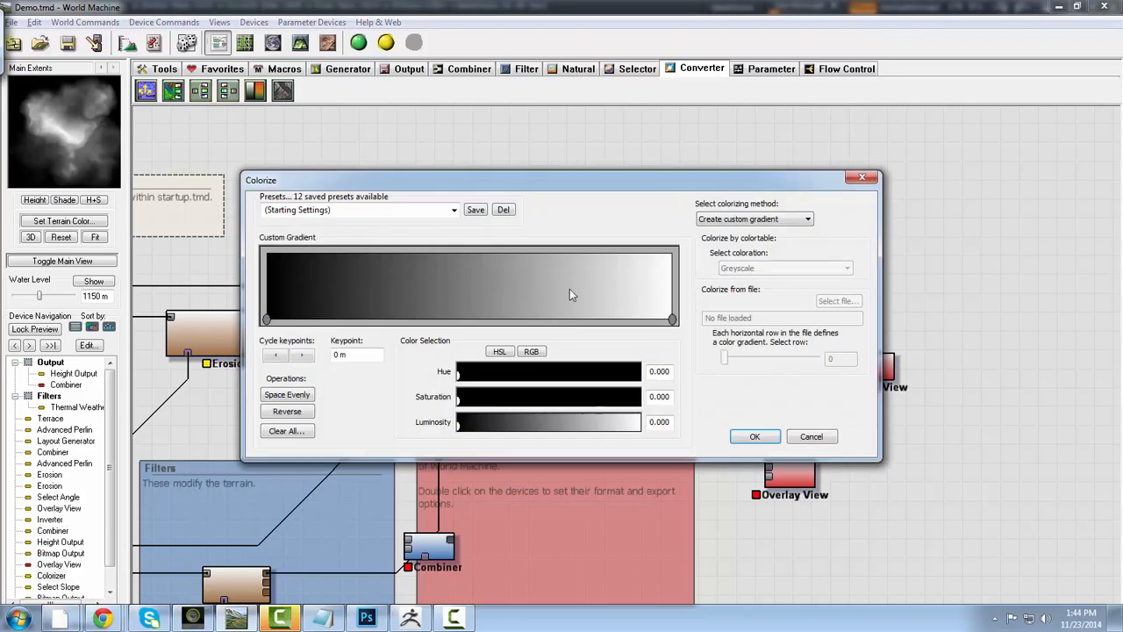
left_click(453, 209)
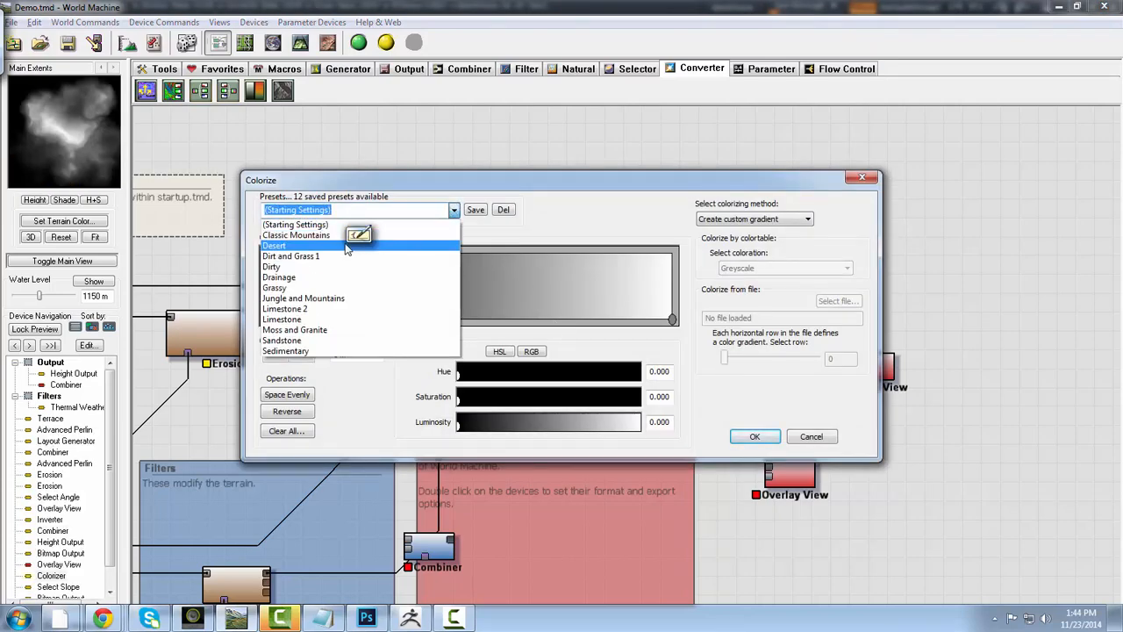
left_click(320, 232)
key("Down")
key("Down")
key("Down")
key("Down")
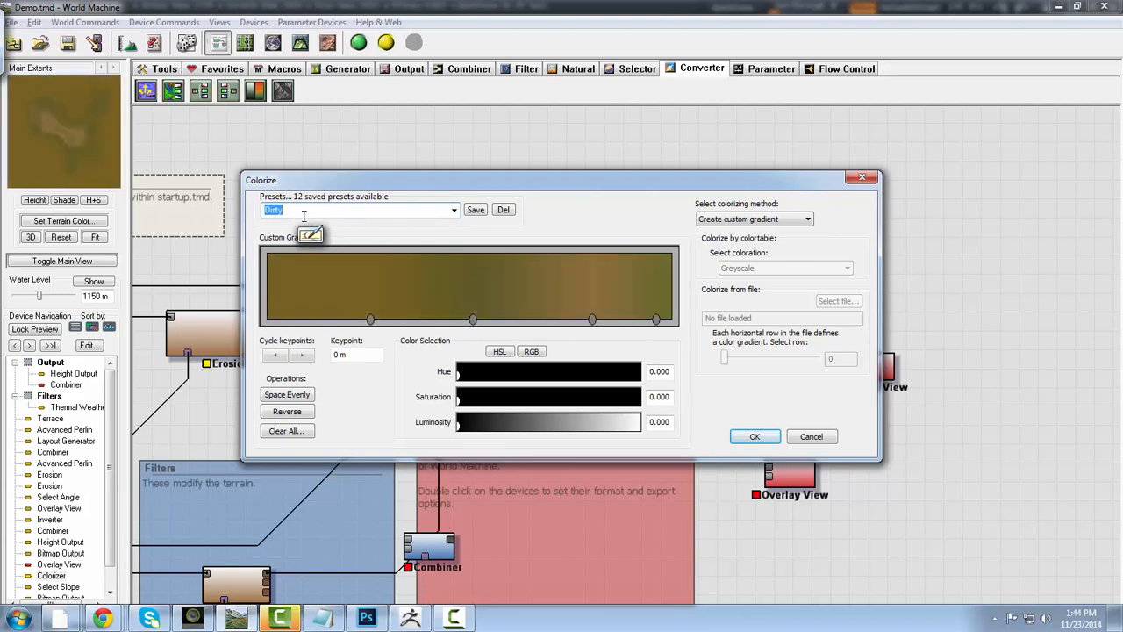
key("Down")
key("Down")
key("Down")
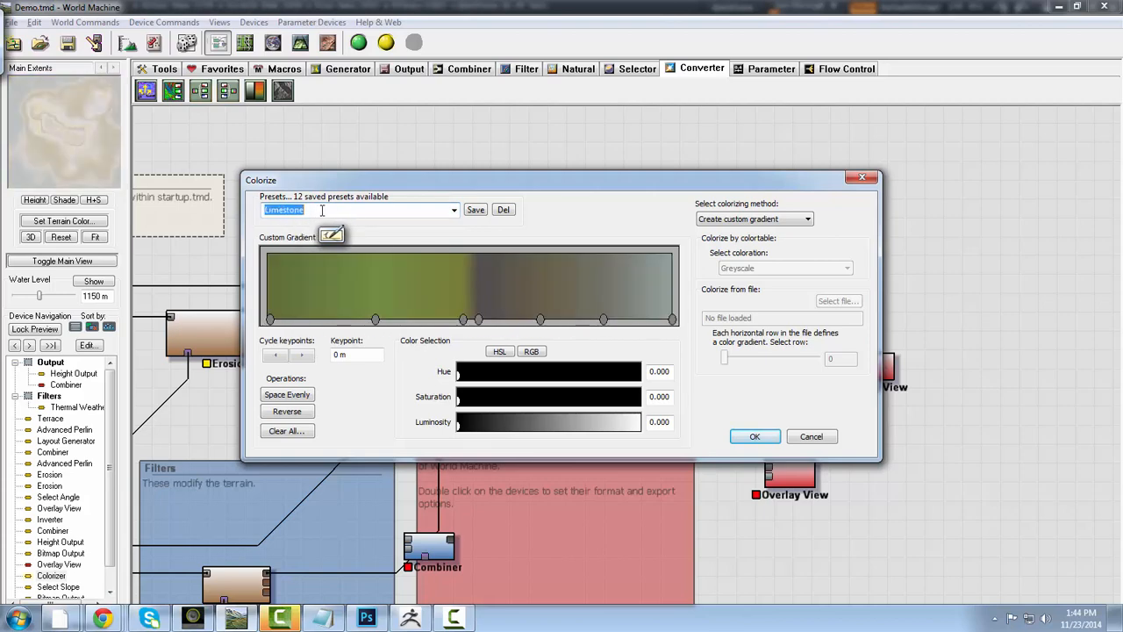
key("Down")
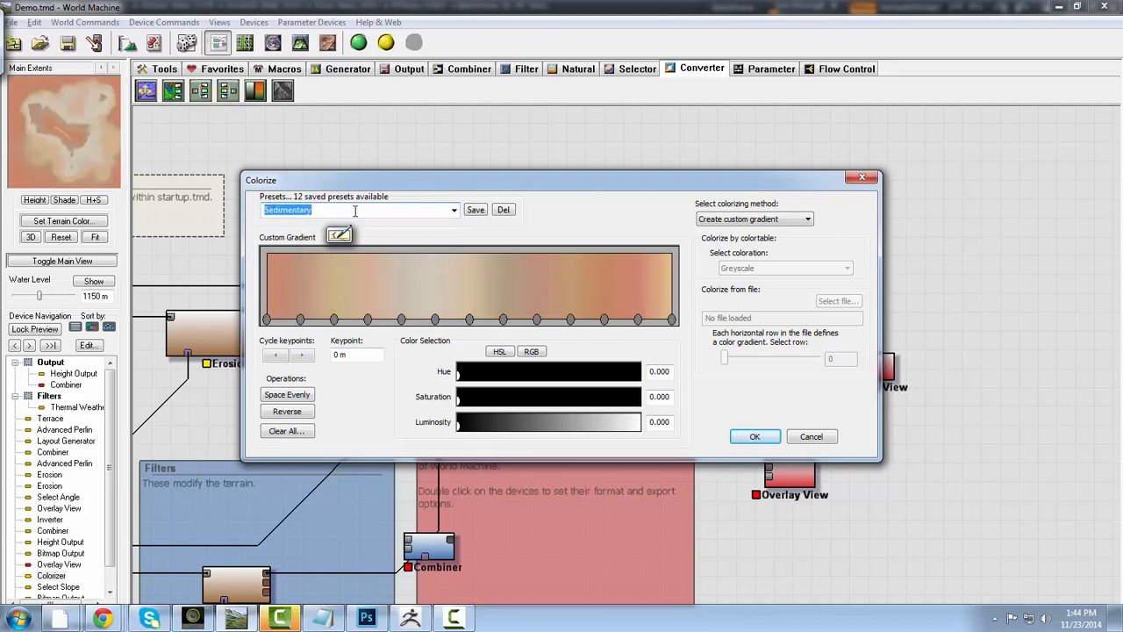
left_click(754, 437)
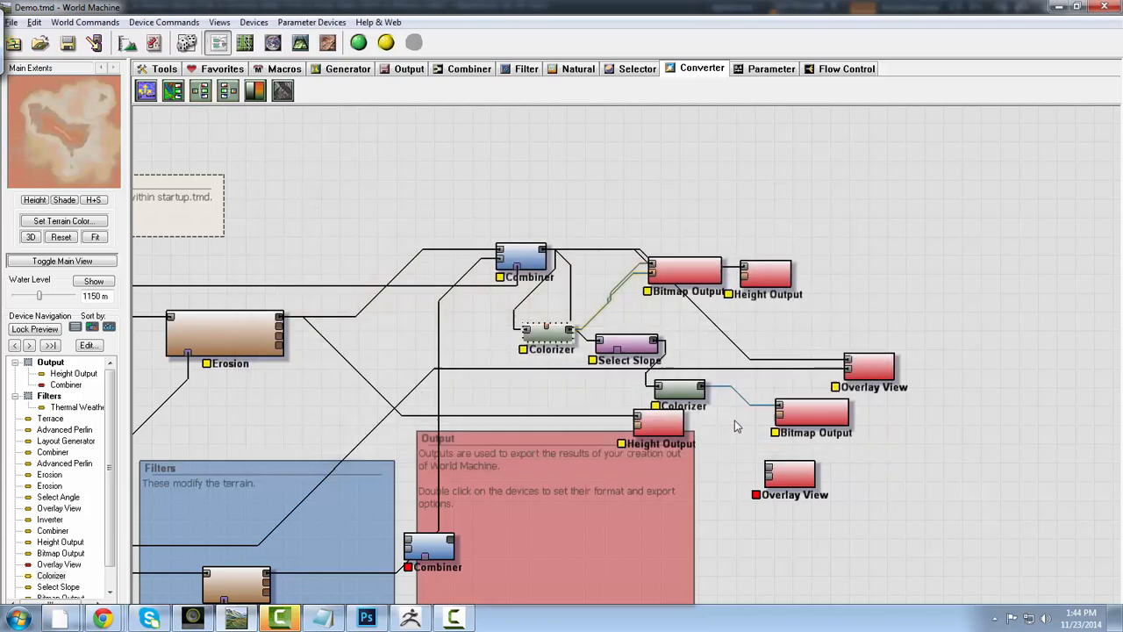
- Move the Colorizer's Bitmap Output above the Height Output and change its output file name to DemoColorA.bmp
left_click_drag(680, 278, 710, 227)
double_click(716, 227)
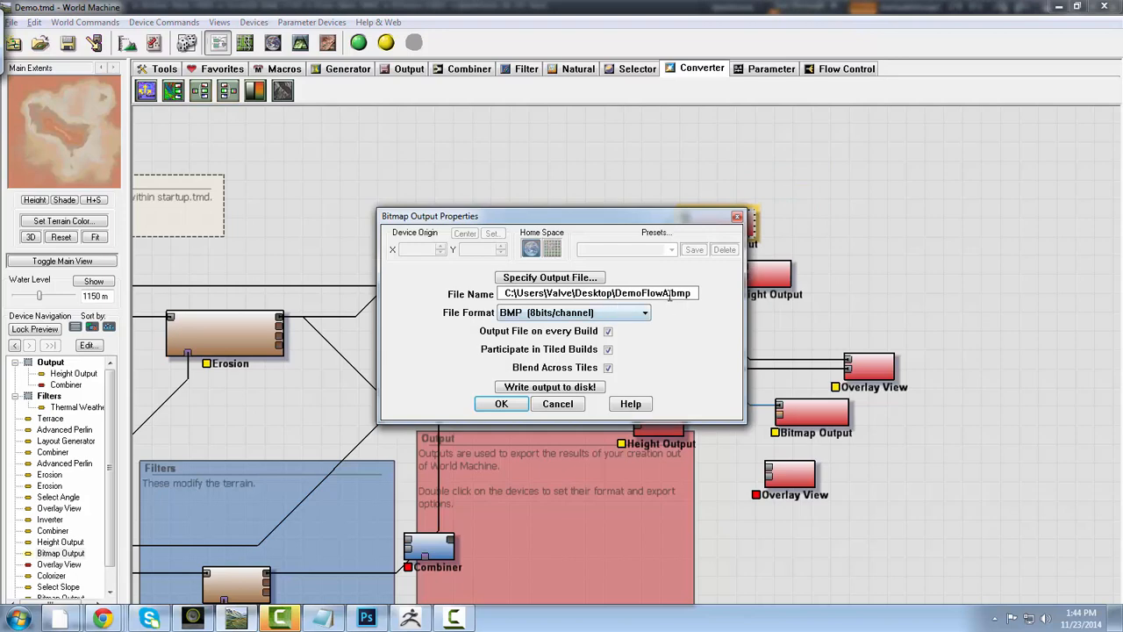
type("1")
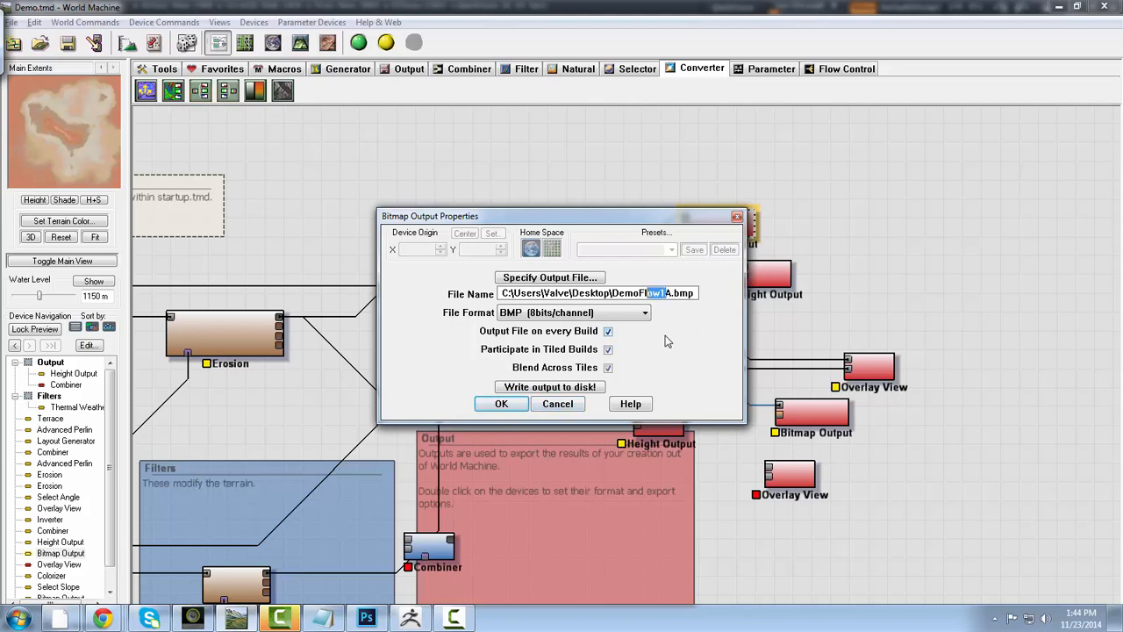
type("Color")
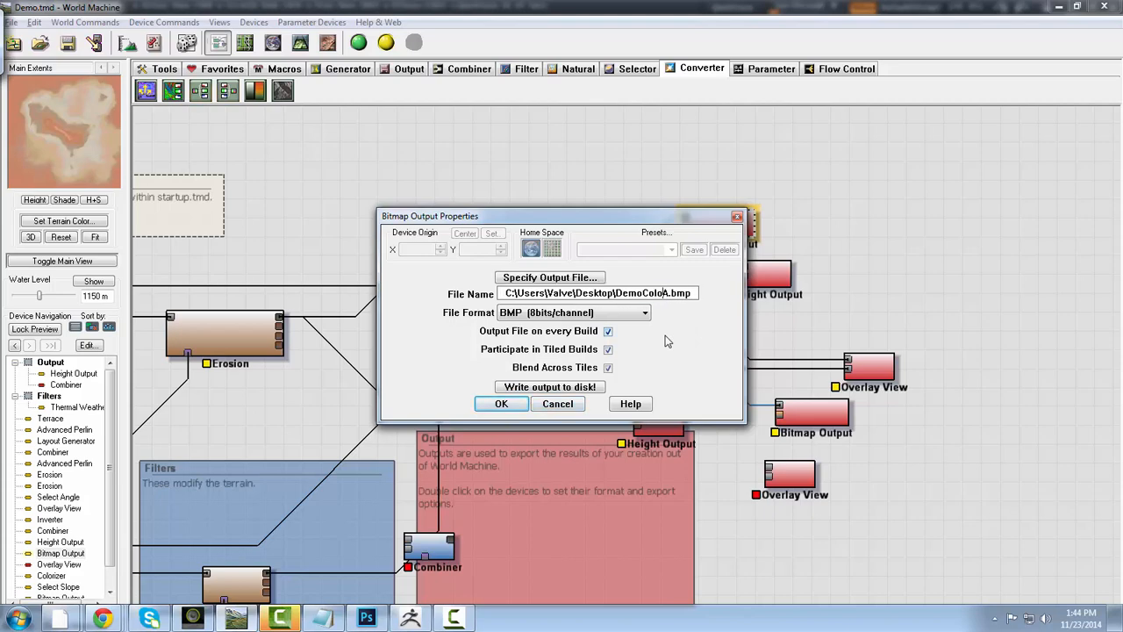
left_click(496, 408)
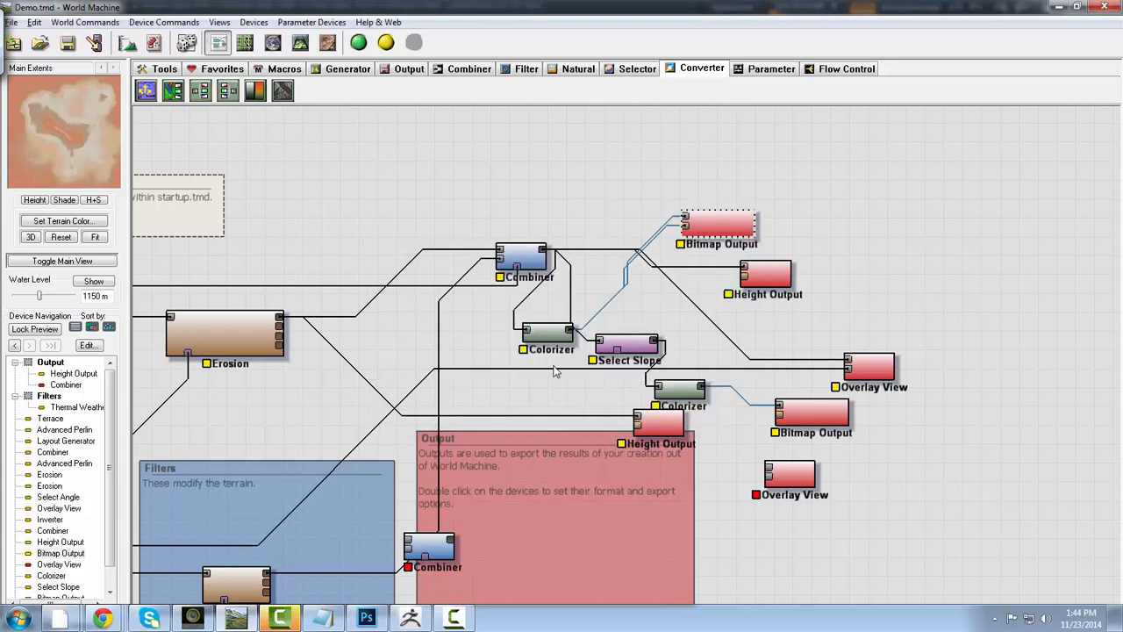
double_click(725, 224)
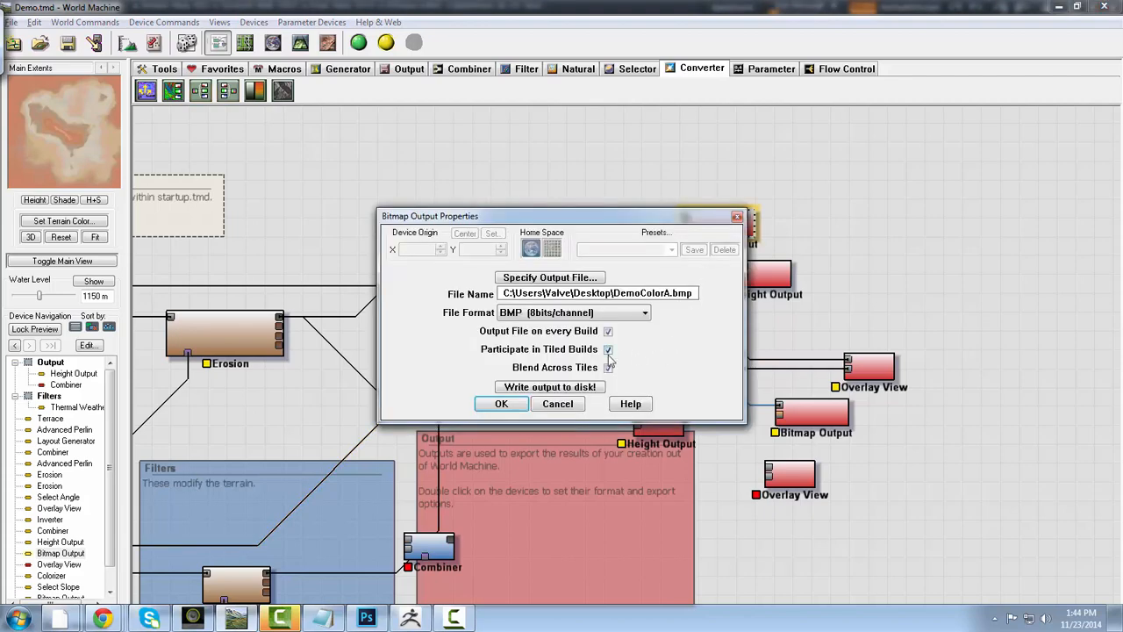
left_click(501, 404)
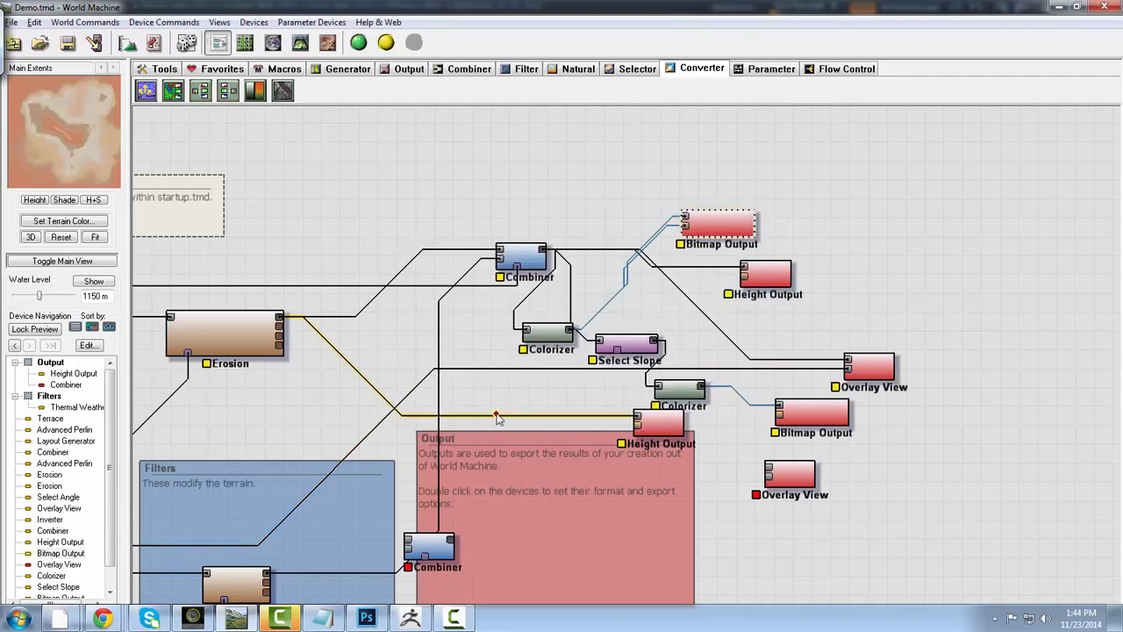
- Write the DemoColorA.bmp bitmap output to disk and start the required world build
double_click(711, 232)
left_click(544, 387)
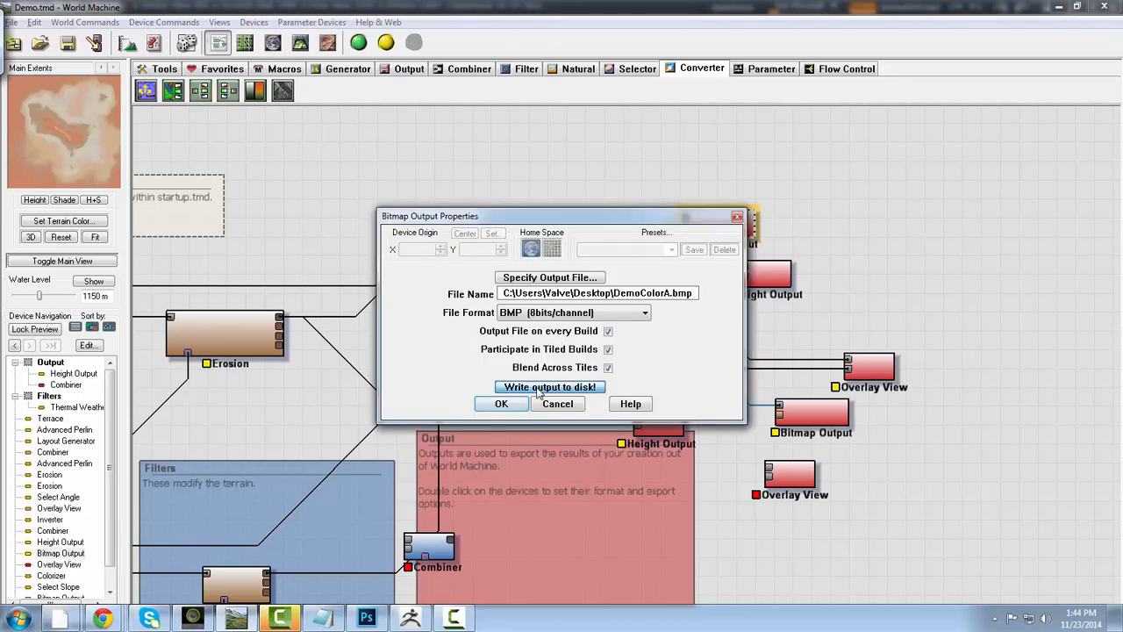
left_click(597, 355)
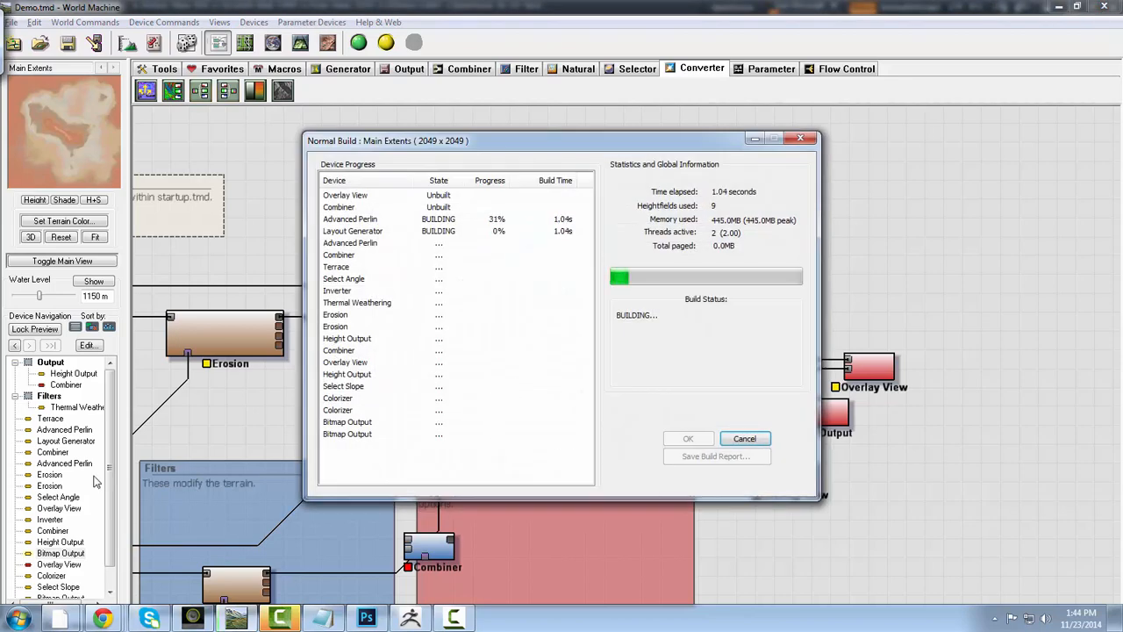